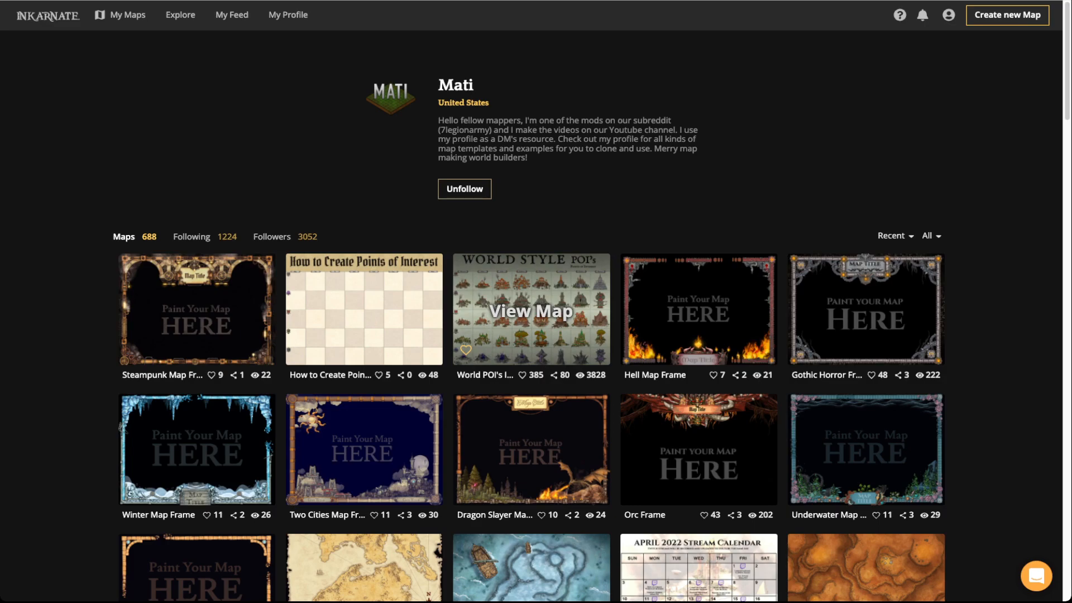
# Preview the World POI's I (Flat) example map and the How to Create Points of Interest map from the profile gallery
pyautogui.click(531, 311)
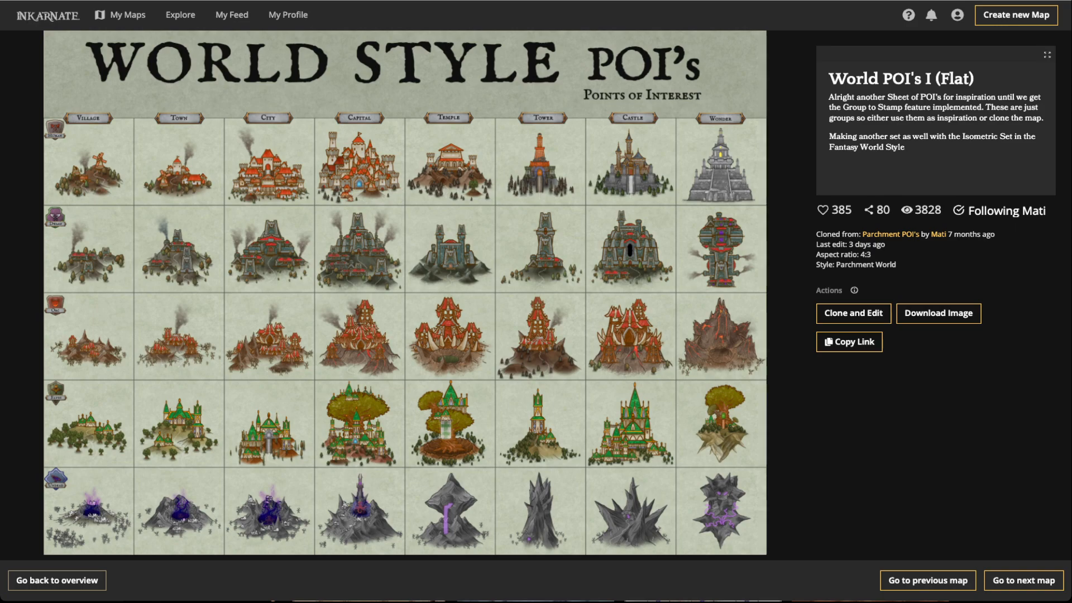
pyautogui.press('Escape')
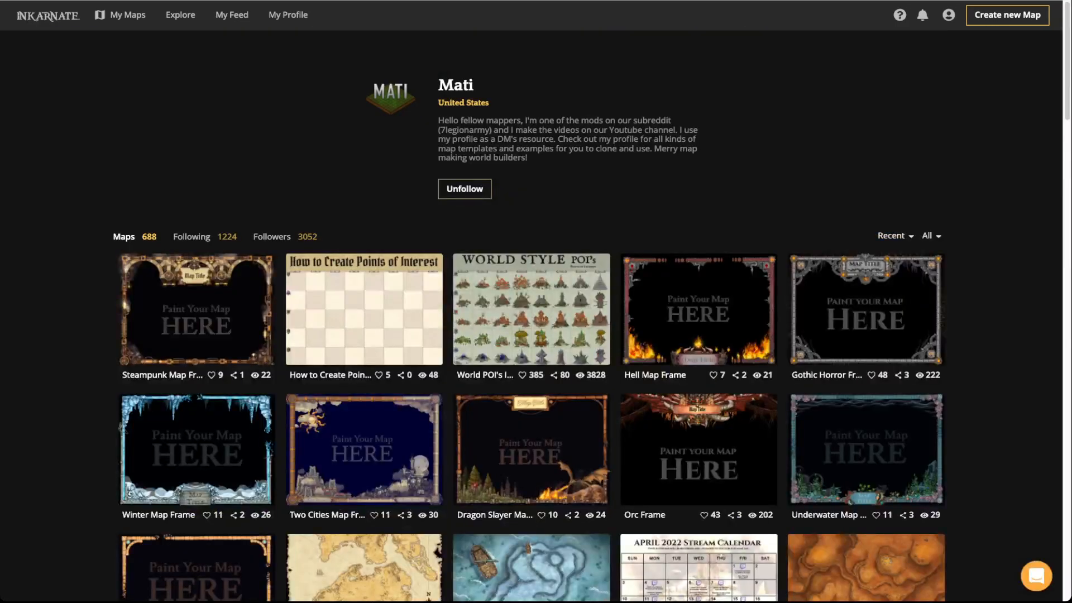
pyautogui.click(364, 310)
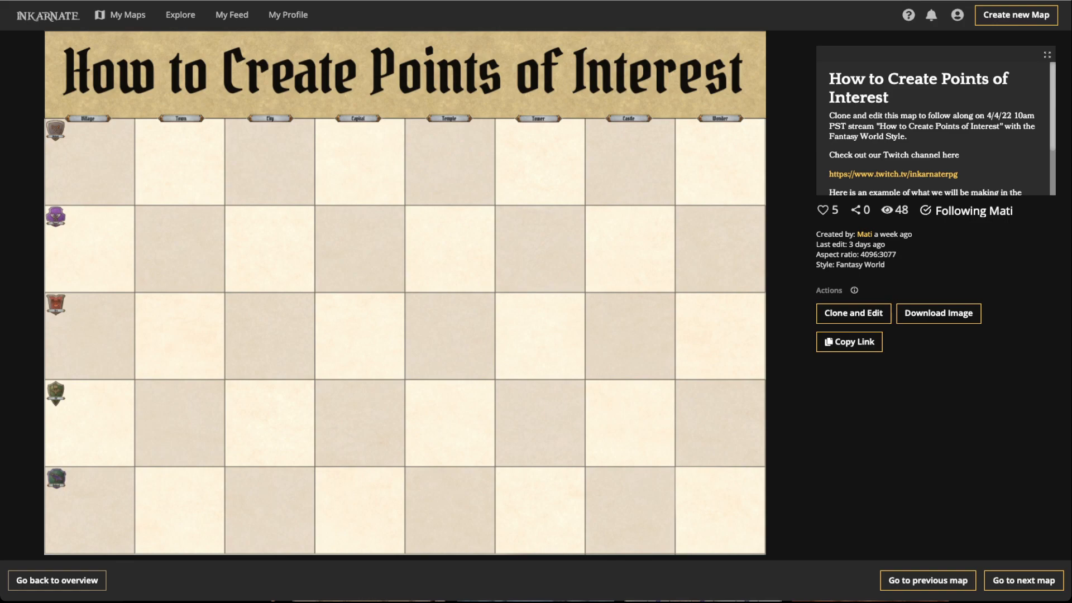
pyautogui.press('Escape')
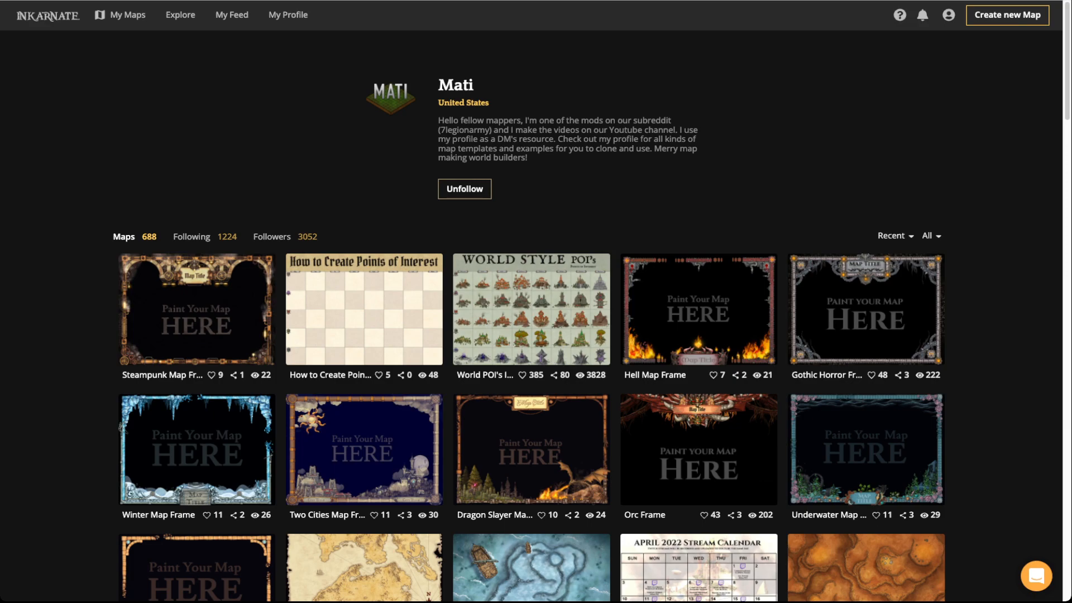
# Clone the How to Create Points of Interest map and open the copy for editing
pyautogui.moveTo(364, 311)
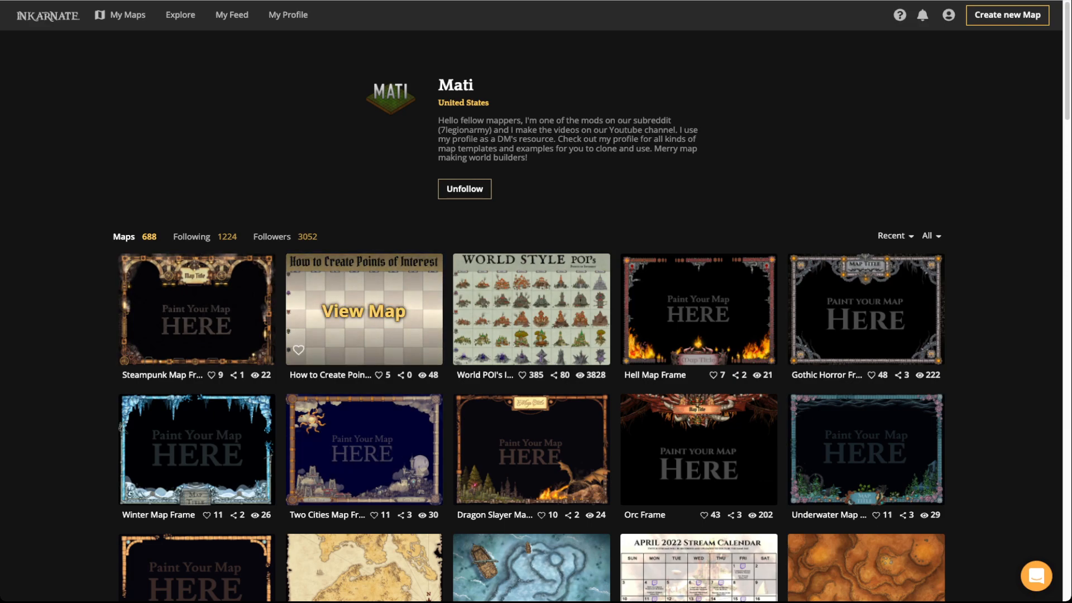
pyautogui.click(364, 312)
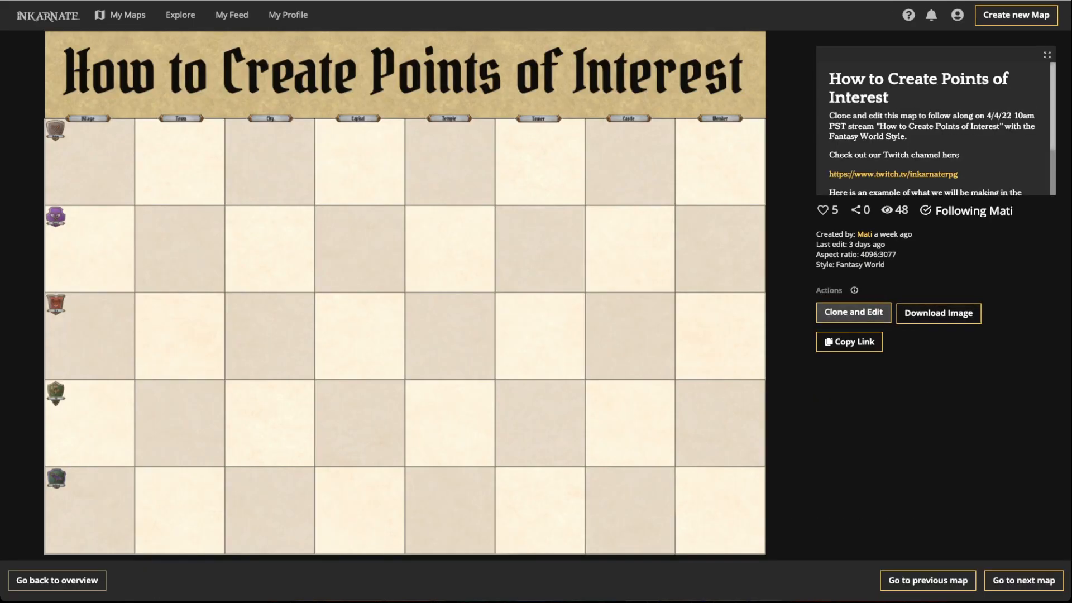
pyautogui.click(853, 312)
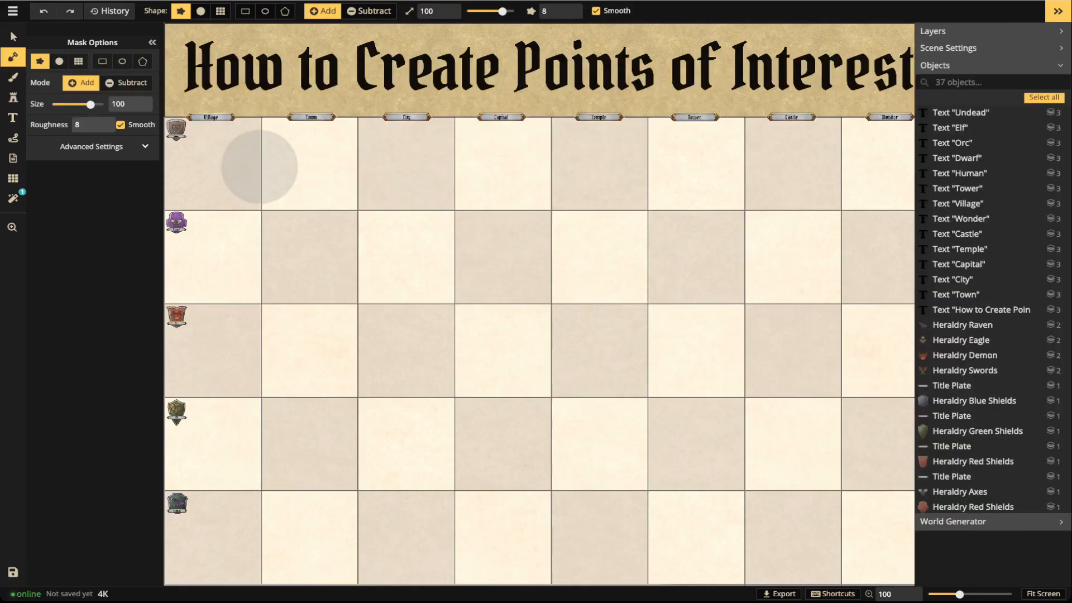
# Switch to the Select tool and examine the template's settlement-type column headings, race shields and empty grid cells
pyautogui.scroll(-3, 698, 223)
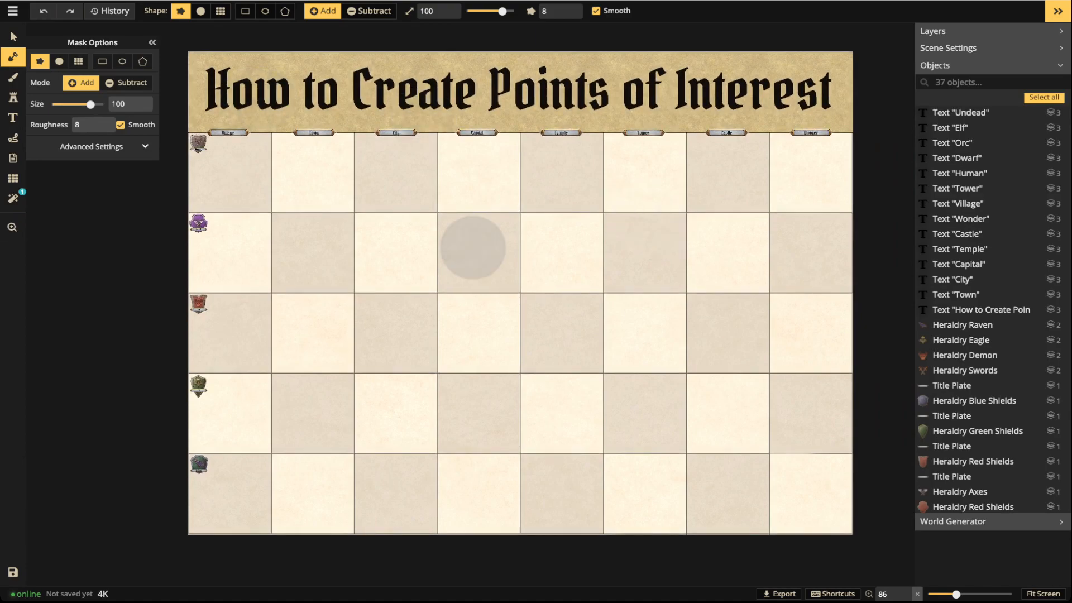
pyautogui.press('v')
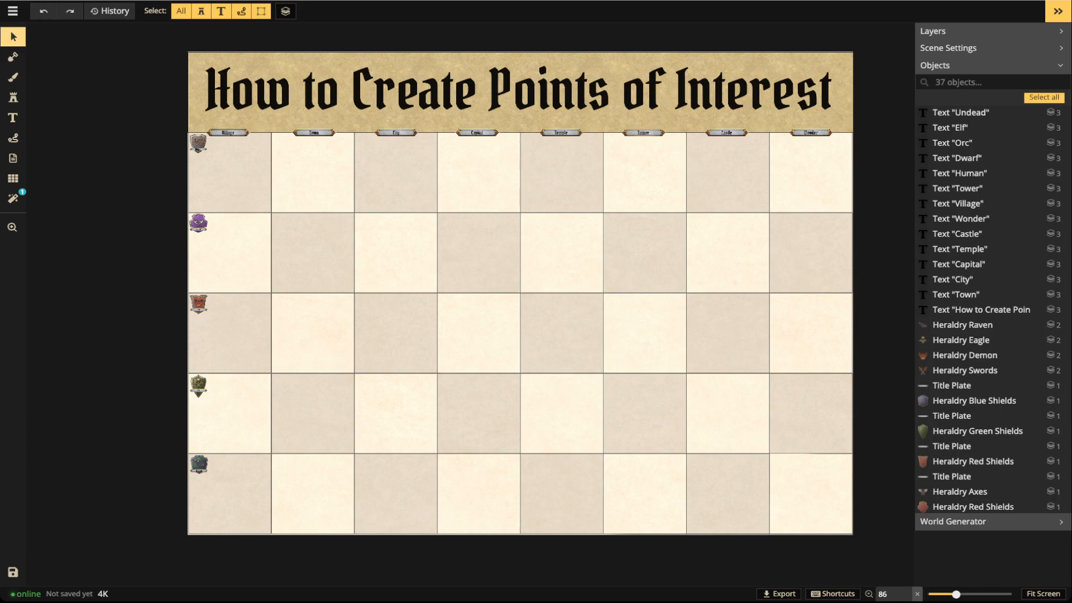
pyautogui.scroll(3, 504, 145)
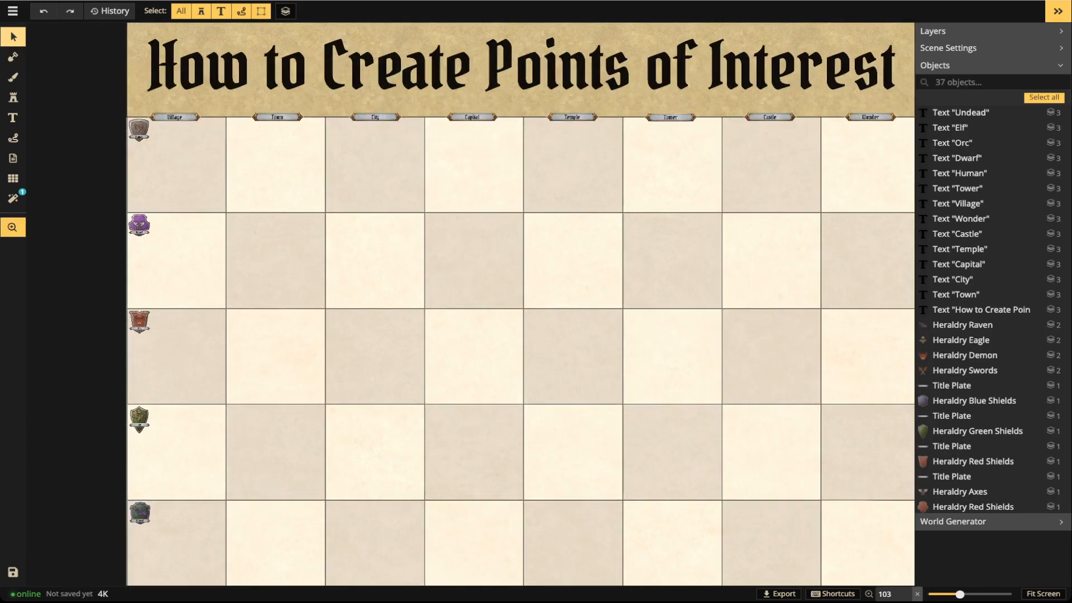
pyautogui.scroll(3, 466, 134)
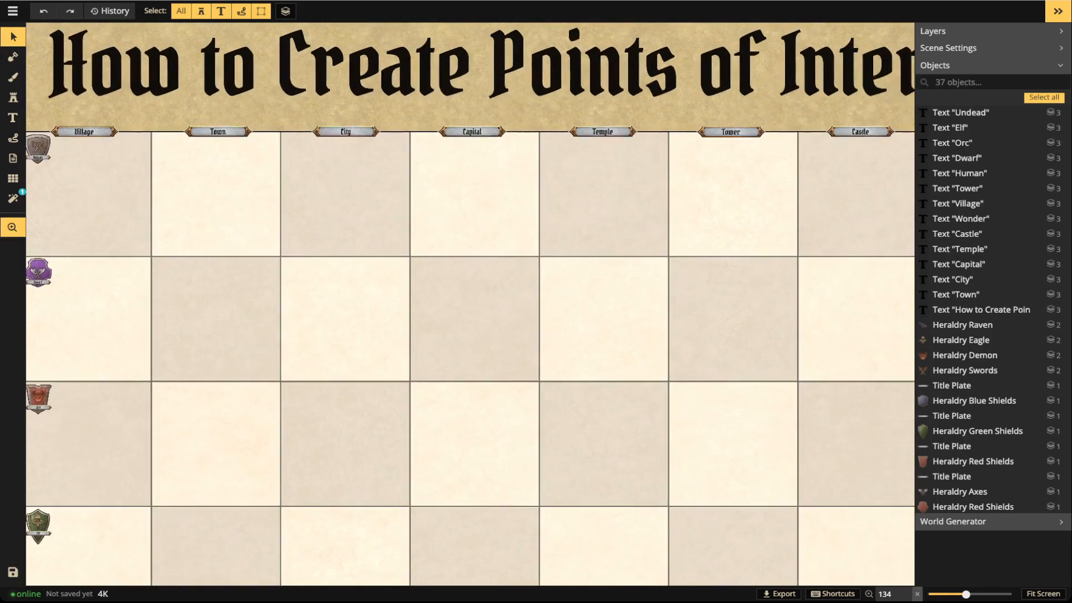
pyautogui.moveTo(466, 134); pyautogui.dragTo(666, 59)
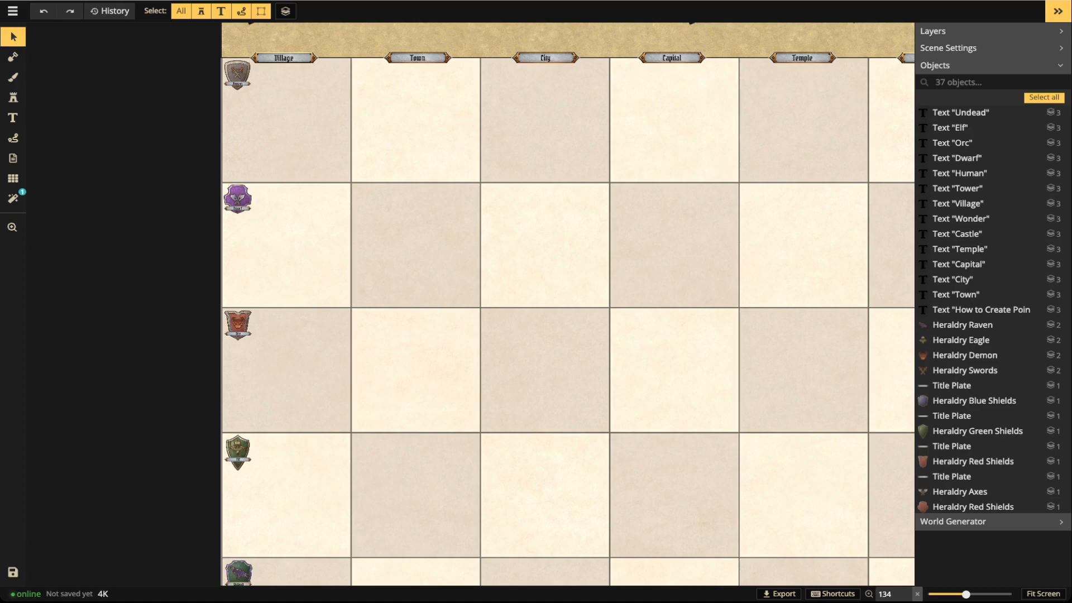
pyautogui.moveTo(492, 358); pyautogui.dragTo(460, 173)
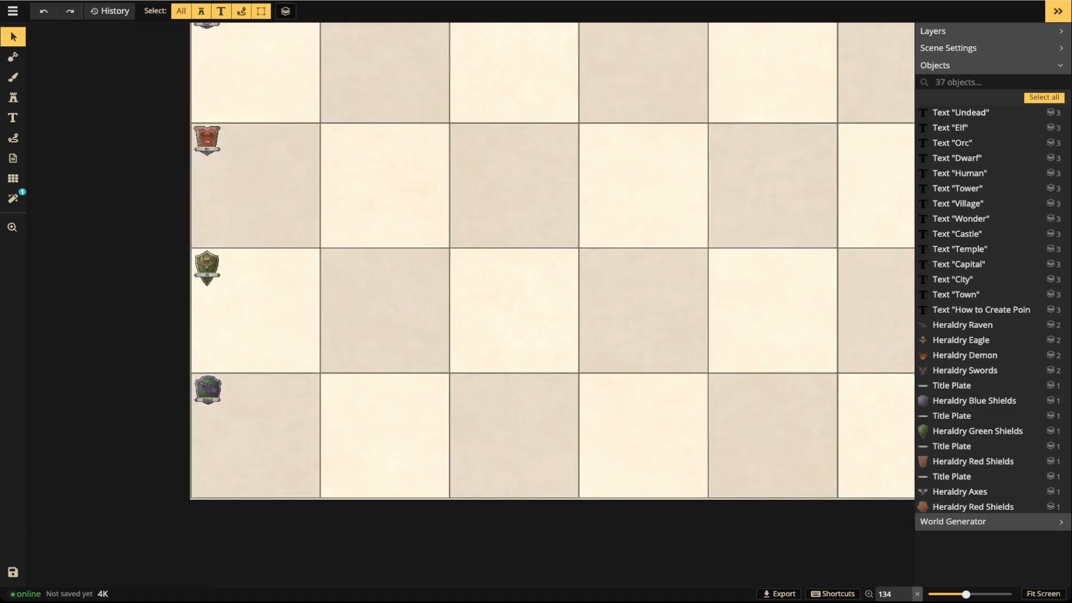
pyautogui.scroll(-6, 228, 407)
pyautogui.moveTo(228, 405); pyautogui.dragTo(230, 447)
pyautogui.scroll(1, 418, 302)
pyautogui.moveTo(417, 301); pyautogui.dragTo(393, 305)
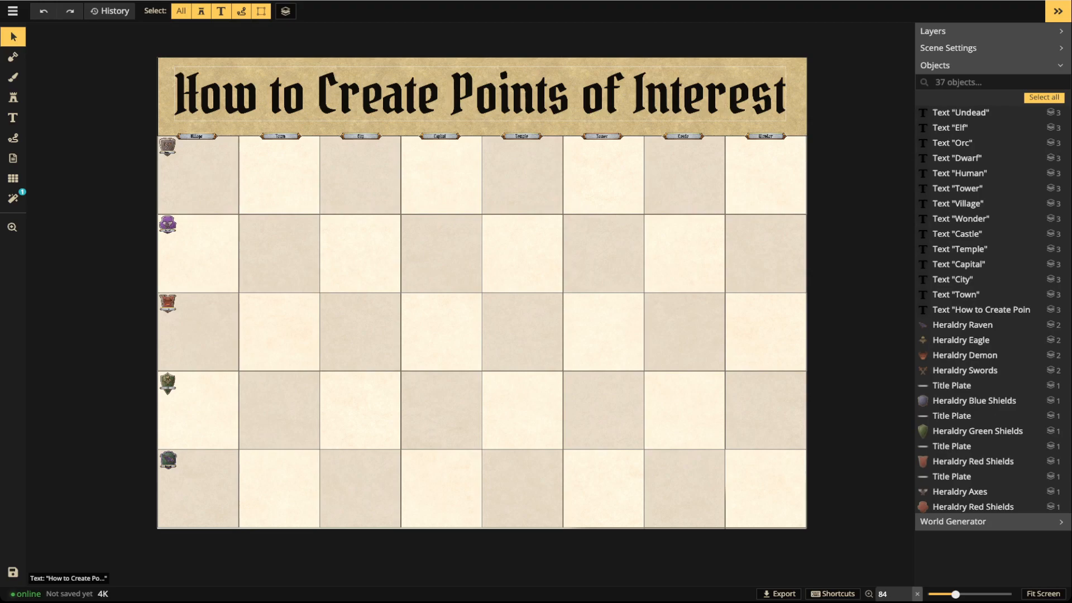
# Examine the empty Village cell in the Human row up close
pyautogui.scroll(8, 202, 121)
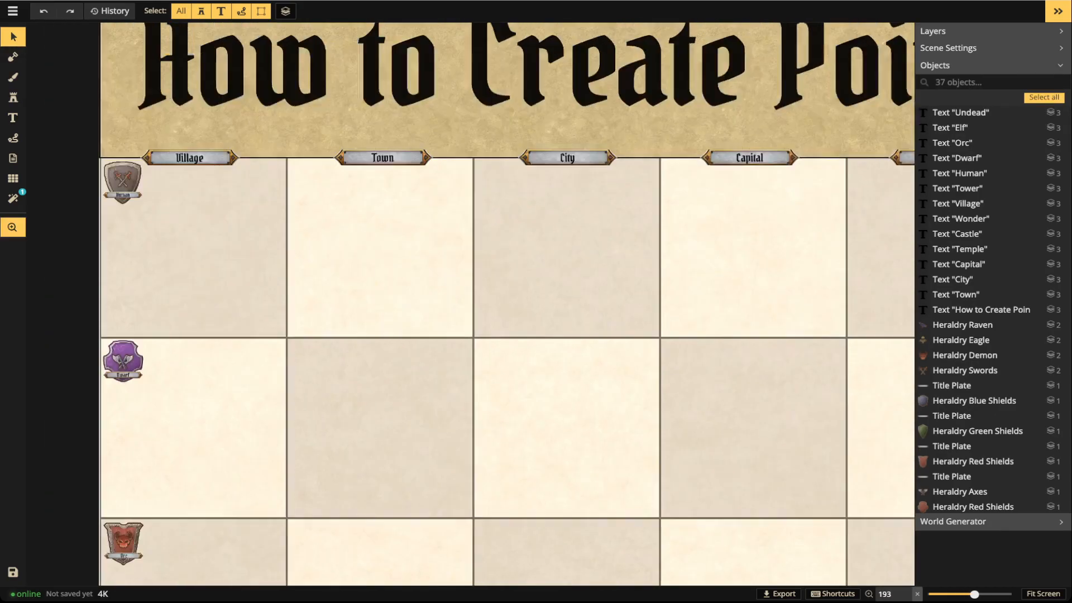
pyautogui.moveTo(381, 216); pyautogui.dragTo(554, 283)
pyautogui.scroll(2, 639, 312)
pyautogui.scroll(2, 406, 366)
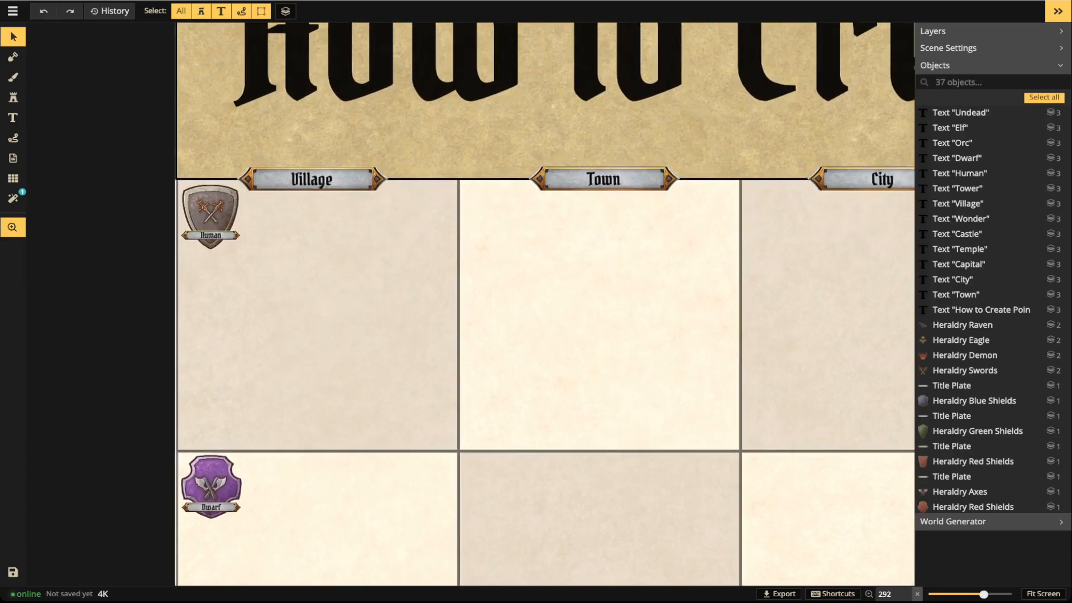
pyautogui.moveTo(406, 366); pyautogui.dragTo(401, 337)
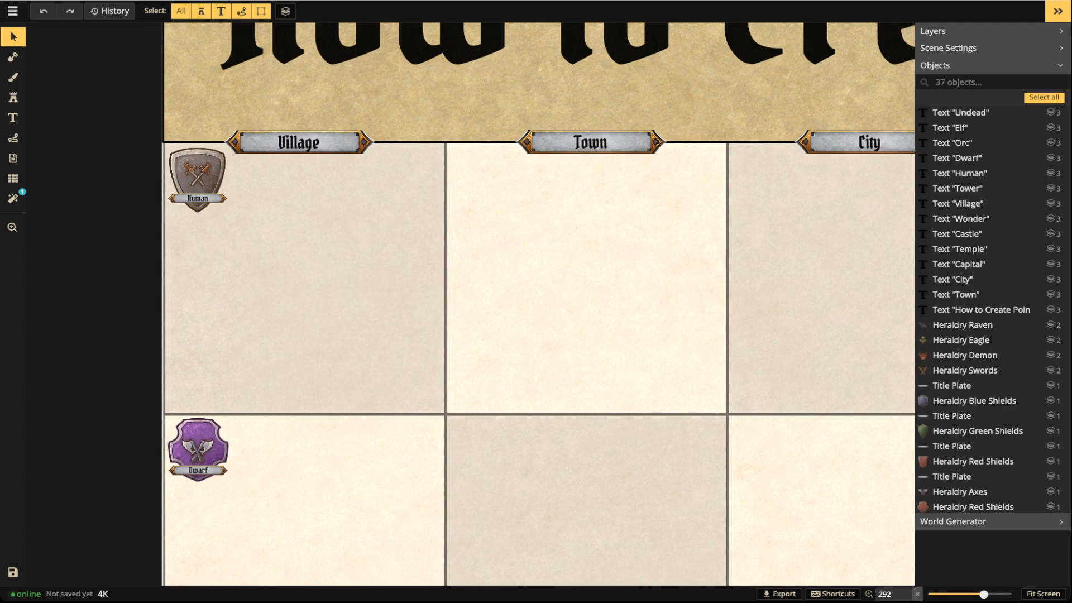
pyautogui.scroll(5, 244, 218)
pyautogui.press('space')
pyautogui.moveTo(244, 218); pyautogui.dragTo(280, 213)
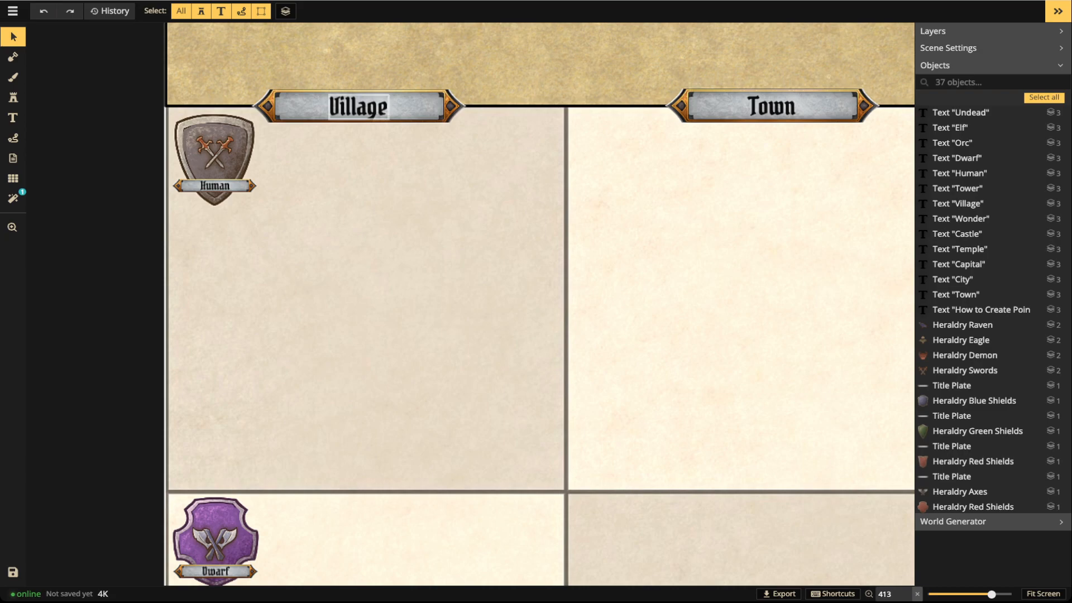
# Open the stamp catalog and expand the Fantasy World pack to review its categories and its mountain, hill and tree stamps
pyautogui.click(14, 98)
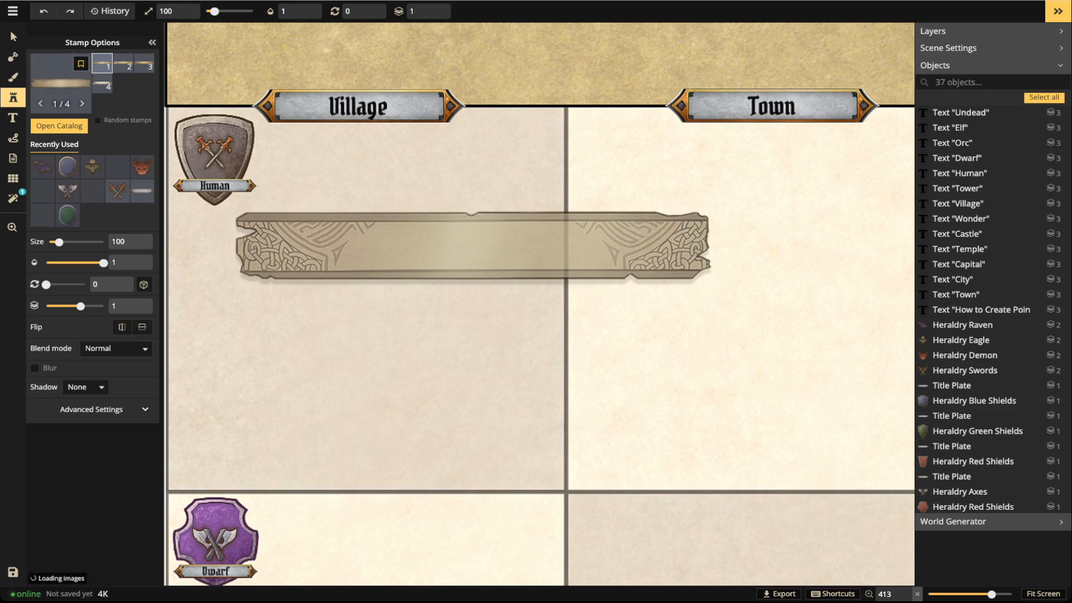
pyautogui.click(59, 127)
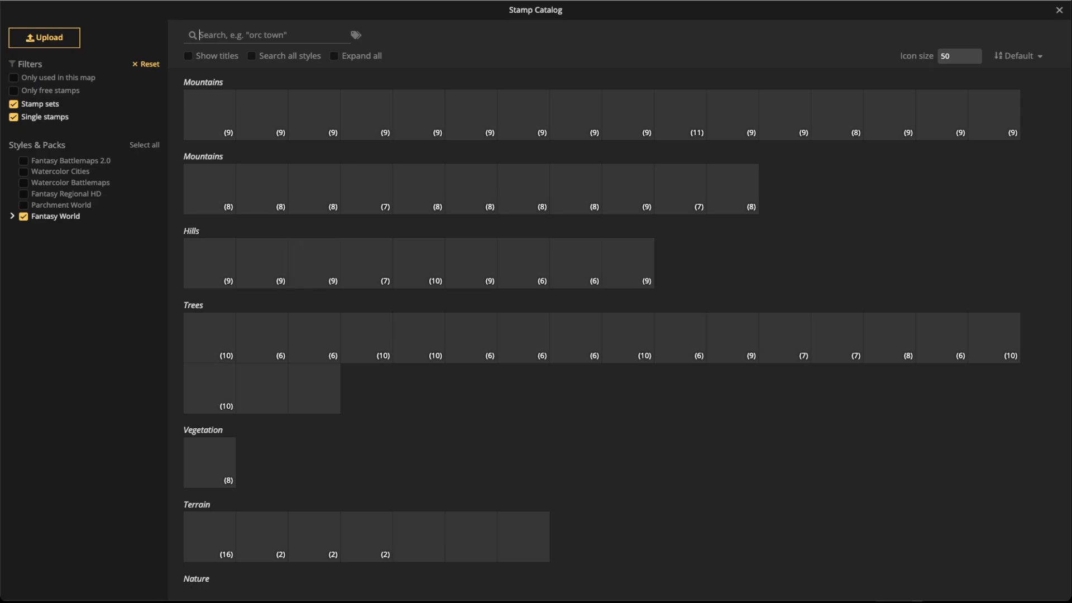
pyautogui.click(12, 216)
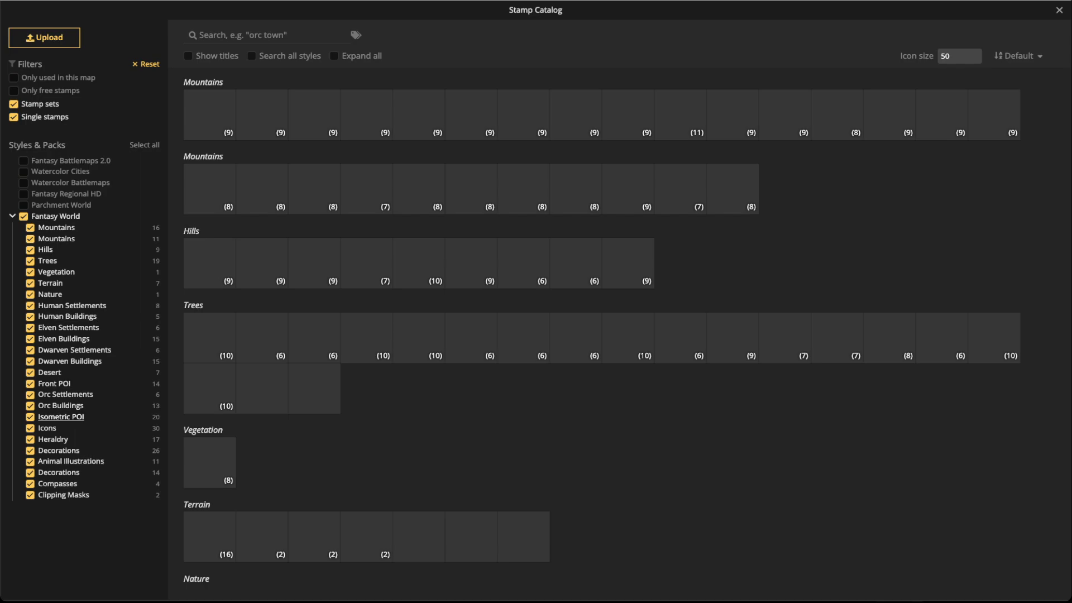
pyautogui.scroll(-7, 603, 329)
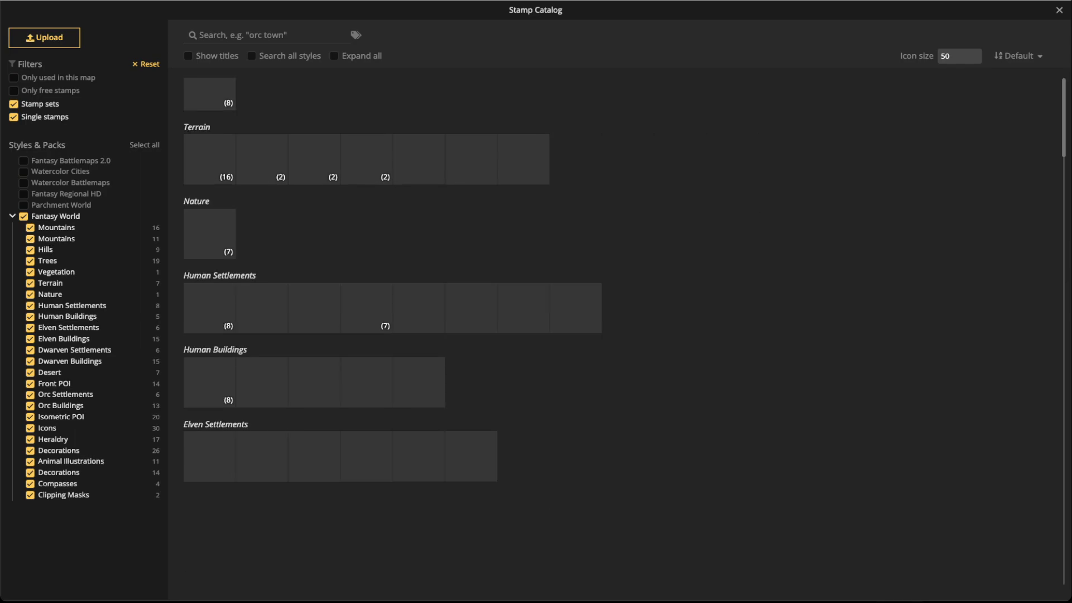
pyautogui.scroll(7, 603, 329)
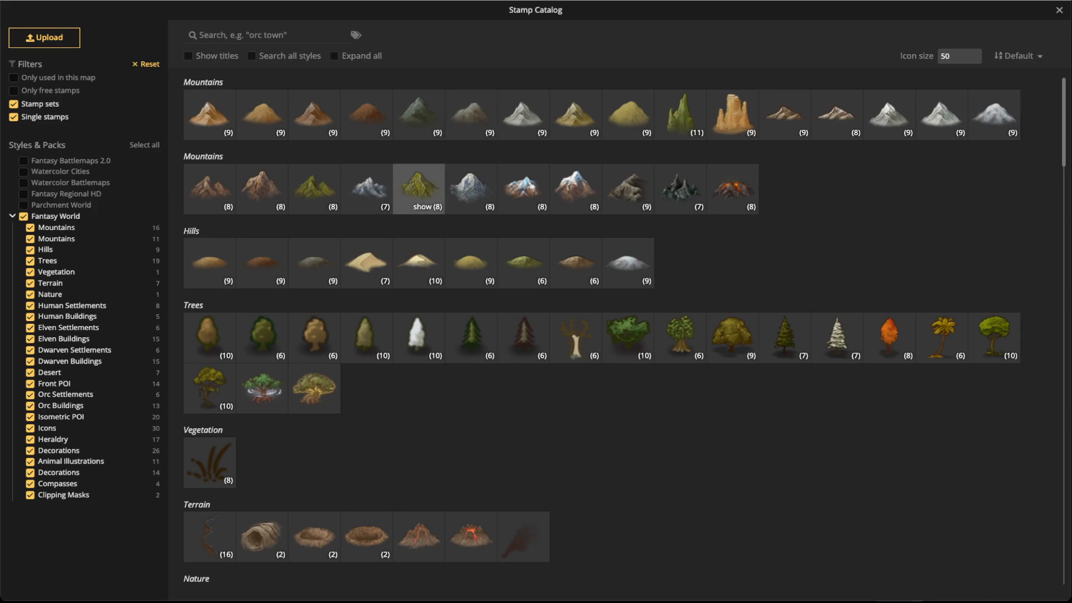
pyautogui.scroll(-2, 603, 330)
pyautogui.scroll(2, 366, 338)
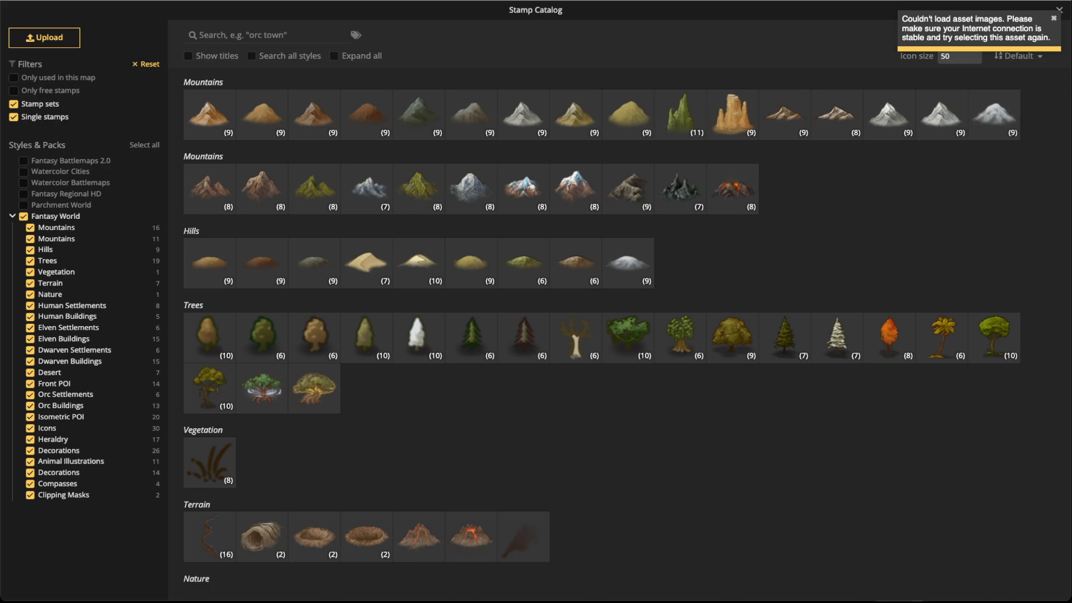
# Browse the Fantasy World settlement, building and Isometric POI stamps, close the catalog and return to the Select tool
pyautogui.scroll(-4, 471, 262)
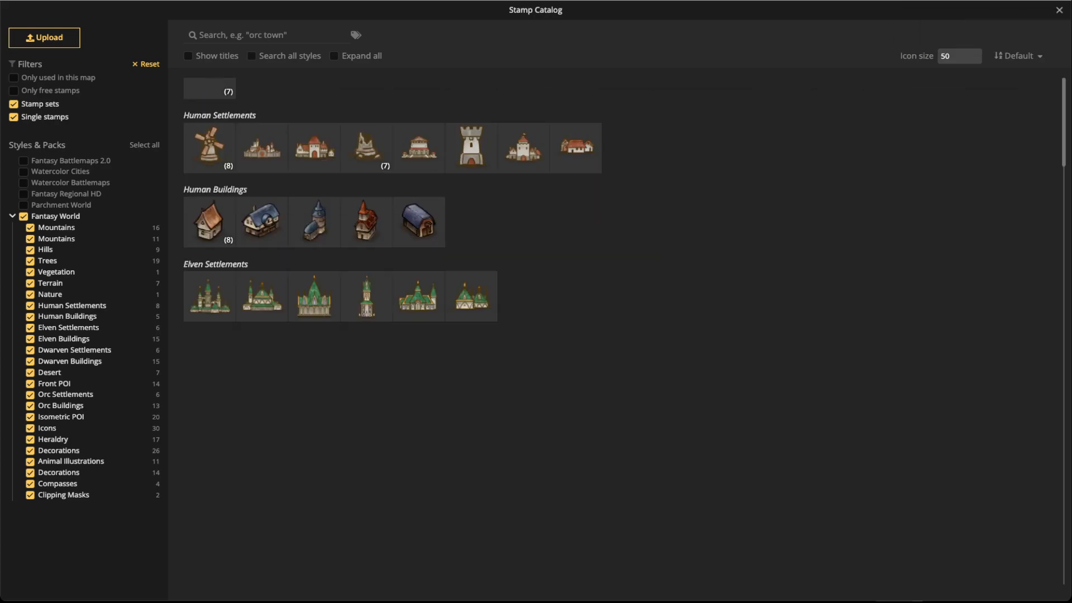
pyautogui.scroll(-10, 470, 262)
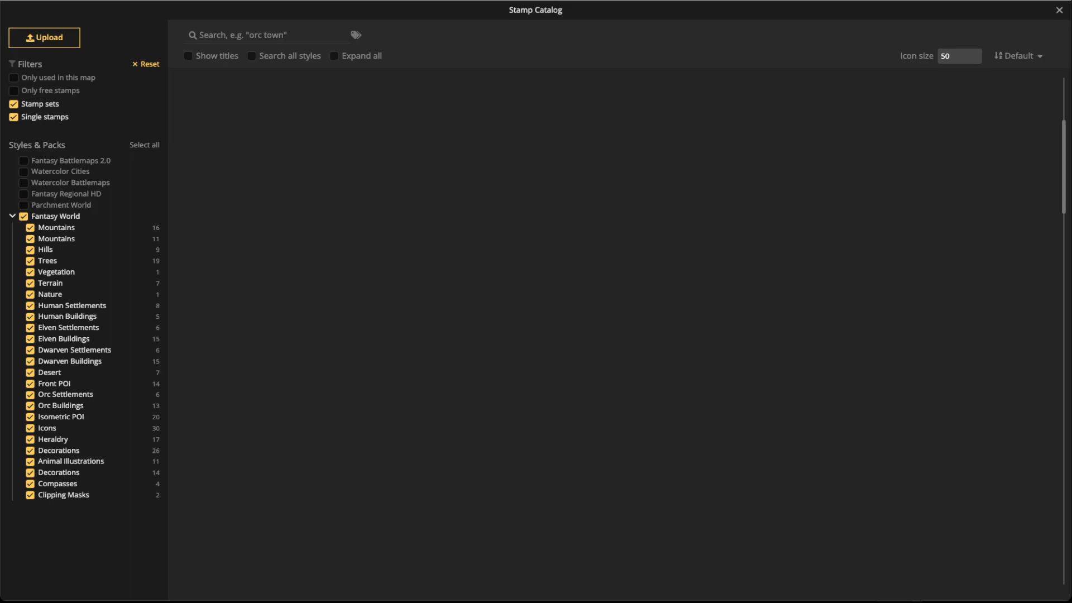
pyautogui.scroll(14, 366, 263)
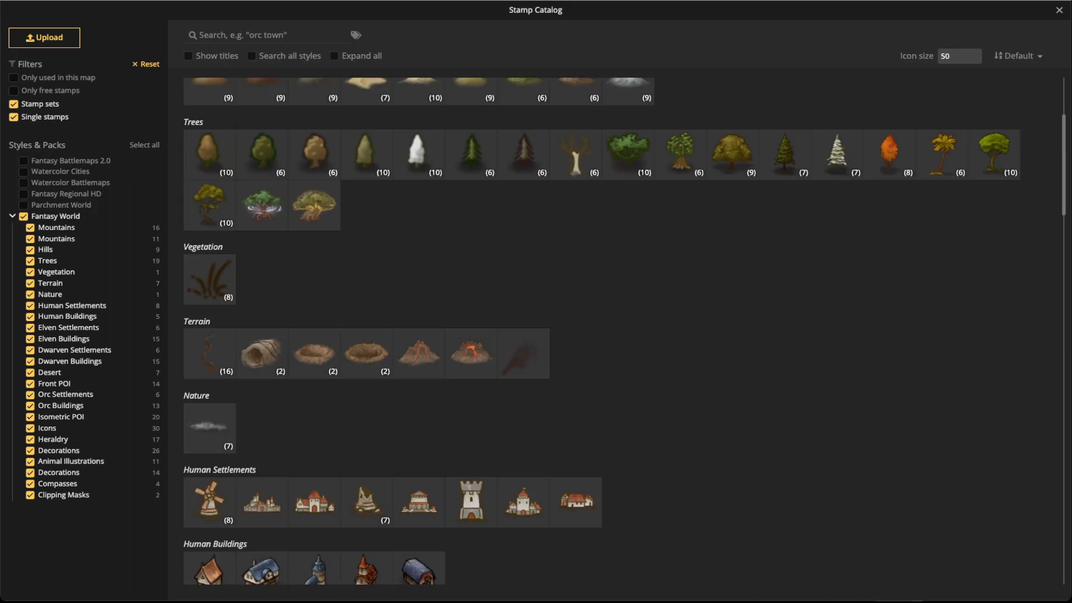
pyautogui.scroll(-13, 366, 262)
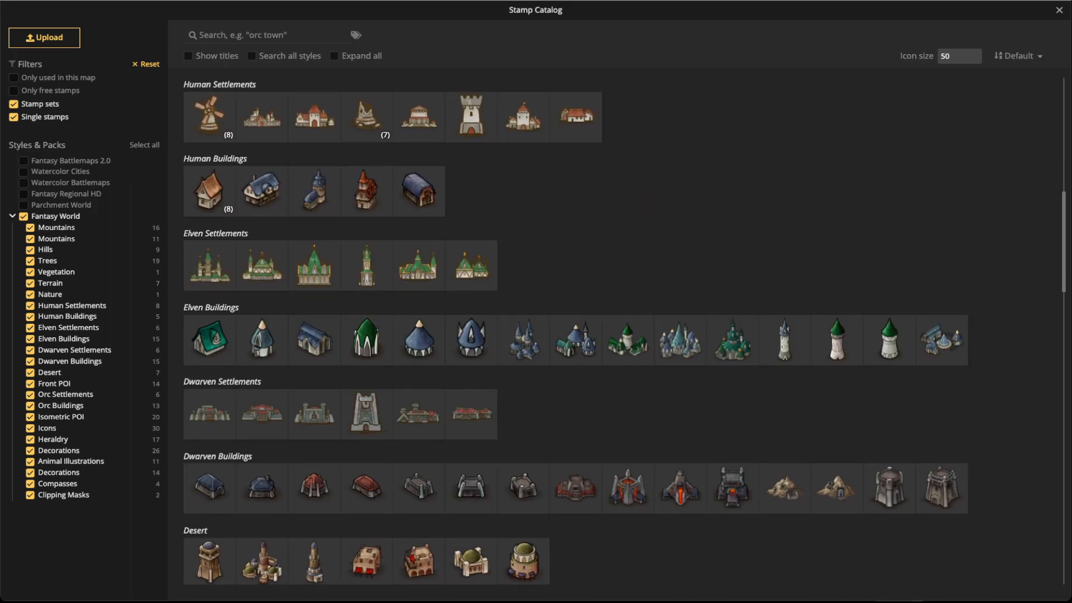
pyautogui.scroll(-7, 367, 263)
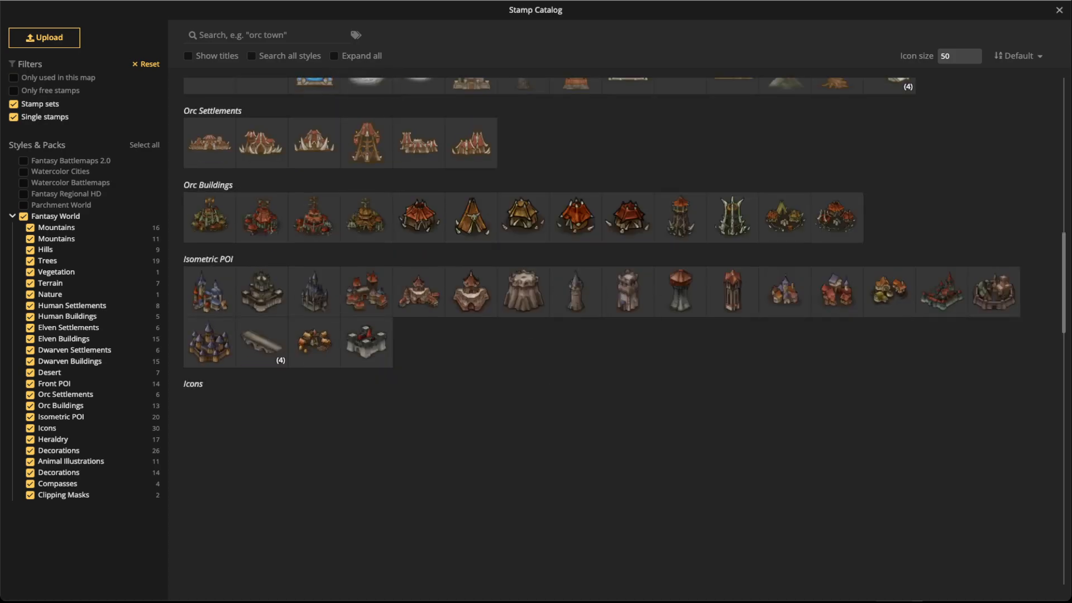
pyautogui.scroll(-8, 366, 263)
pyautogui.scroll(20, 366, 263)
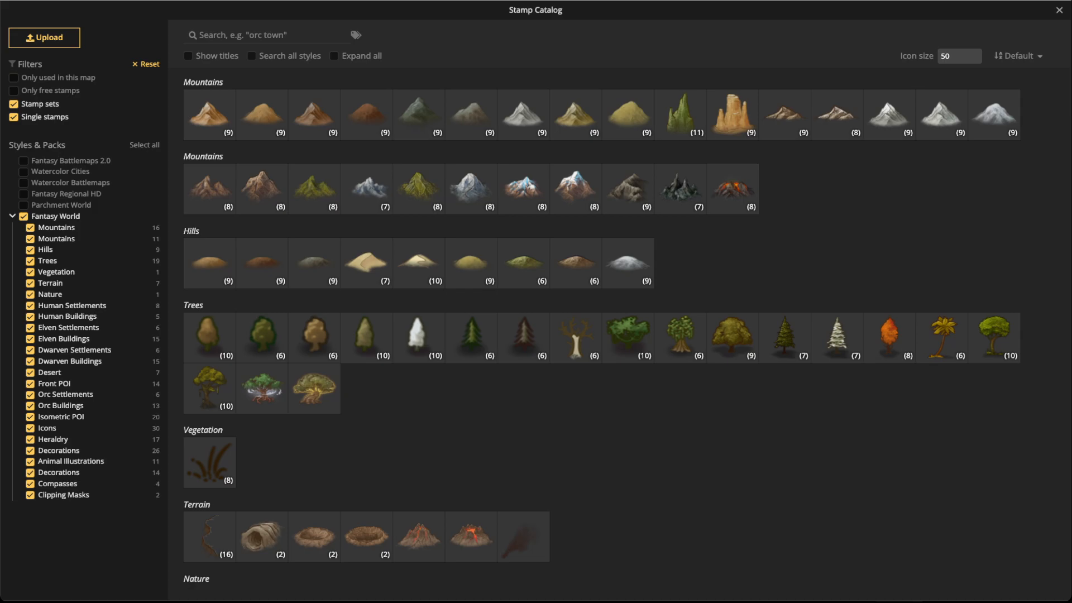
pyautogui.click(1059, 10)
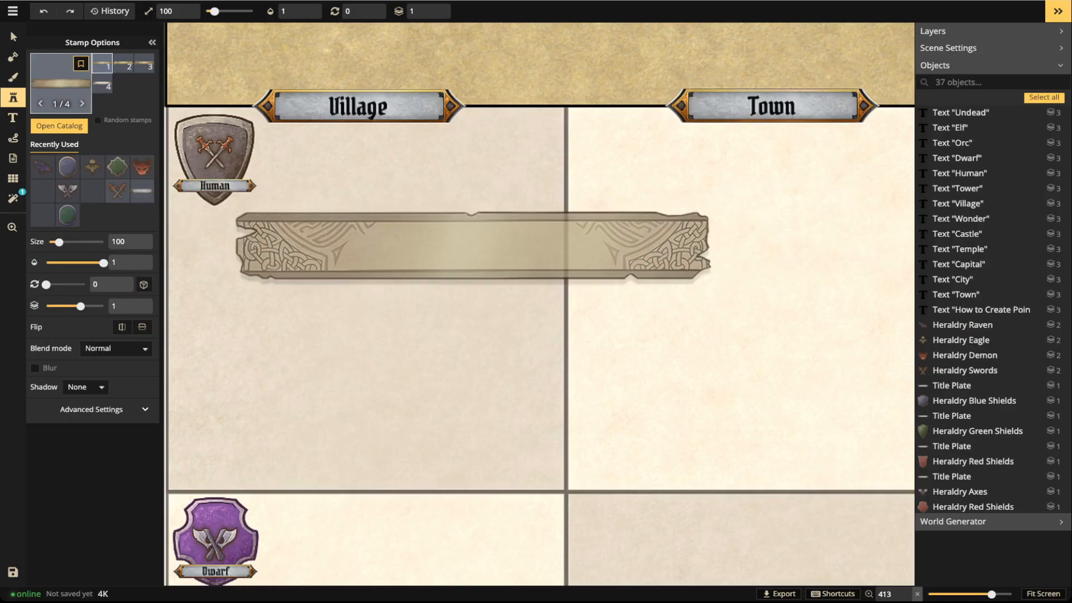
pyautogui.click(14, 36)
# View the help and support chat with its new message form, and close the chat without sending anything
pyautogui.click(13, 11)
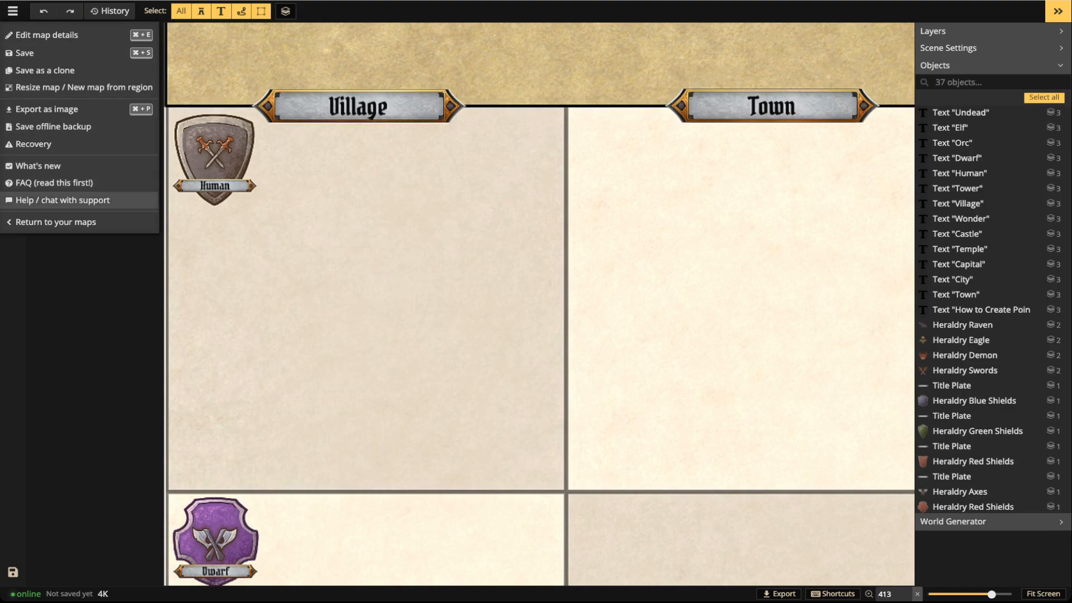
pyautogui.click(63, 200)
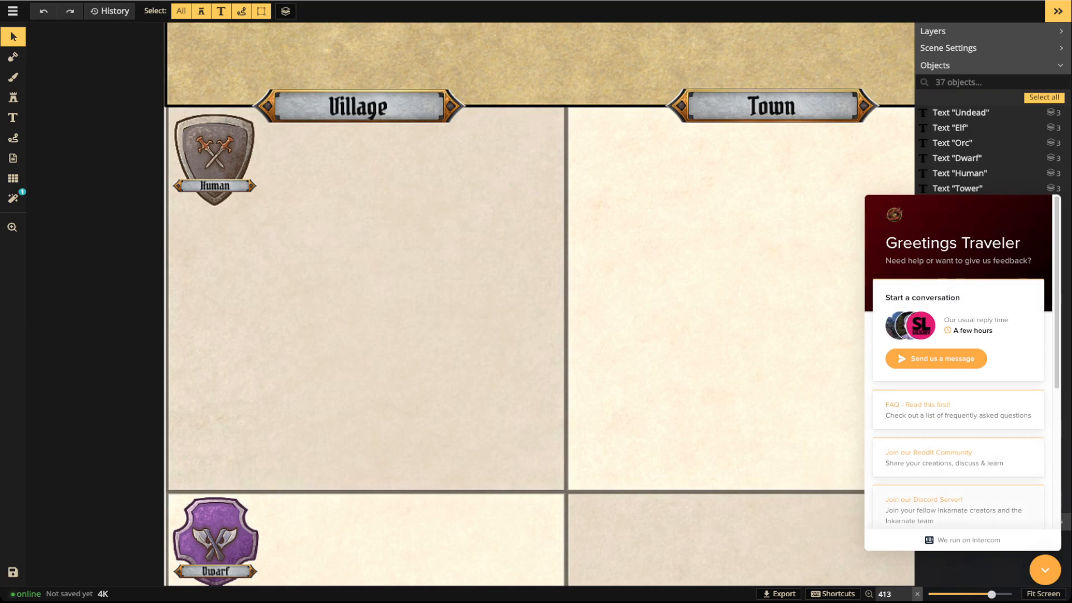
pyautogui.click(935, 359)
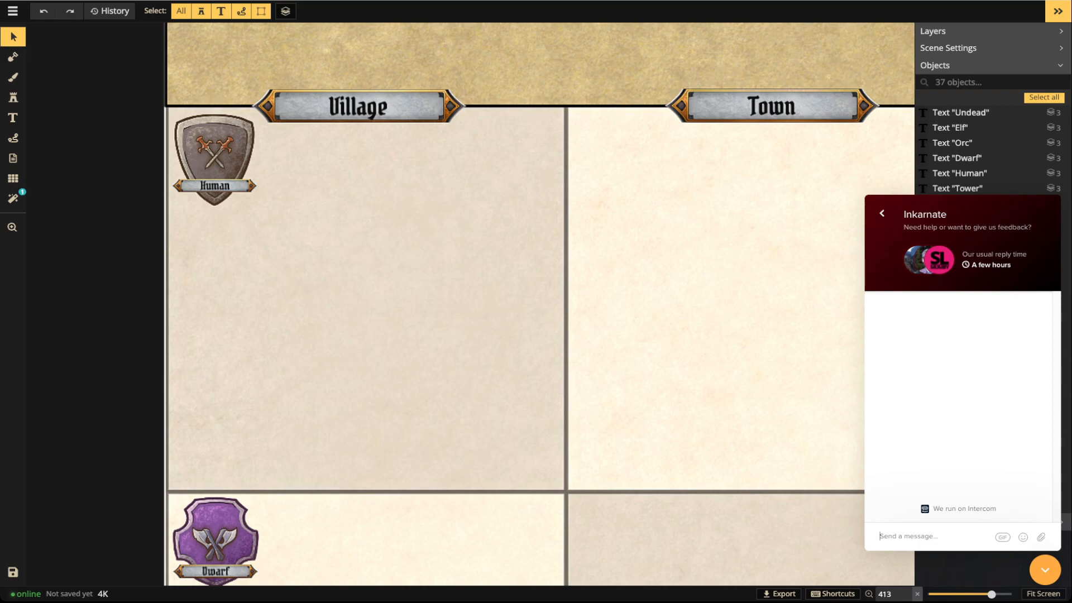
pyautogui.click(1045, 570)
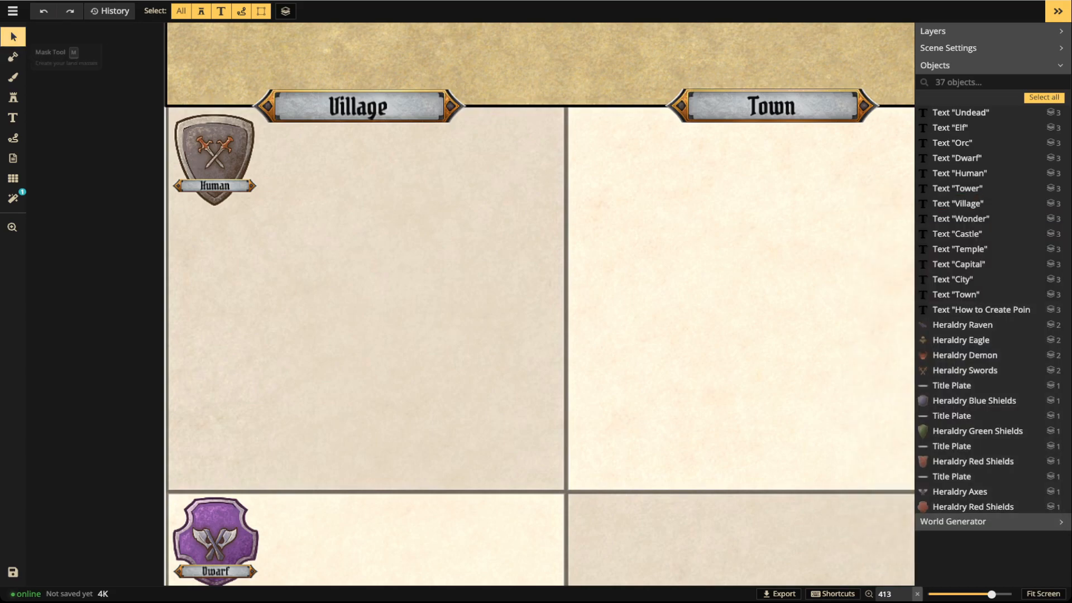
# Place a Green Hills stamp from the Fantasy World pack at size 250 in the middle of the Human Village cell
pyautogui.click(12, 11)
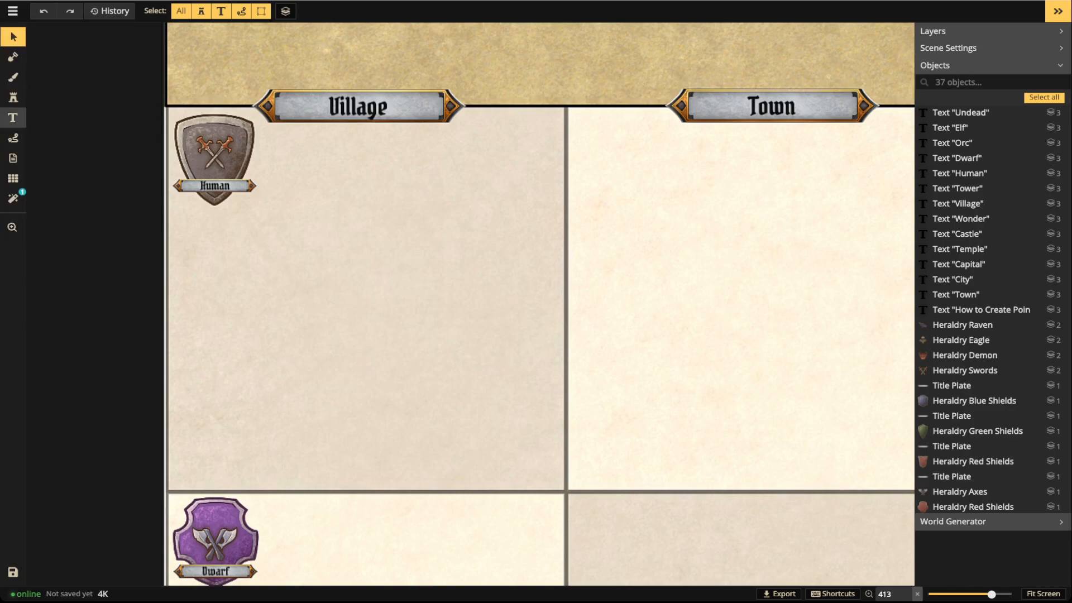
pyautogui.click(14, 97)
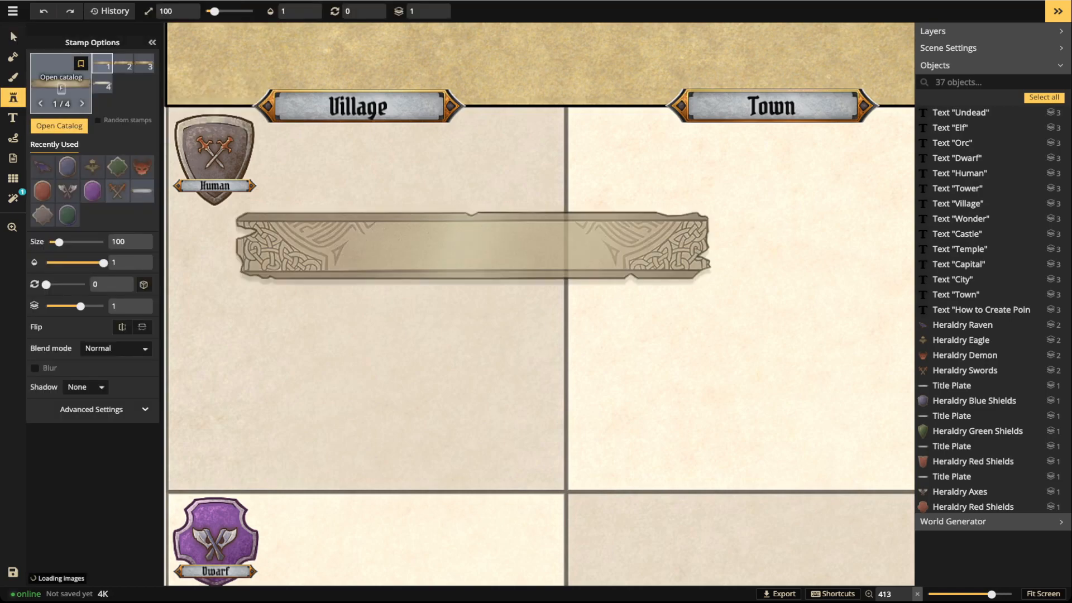
pyautogui.press('f')
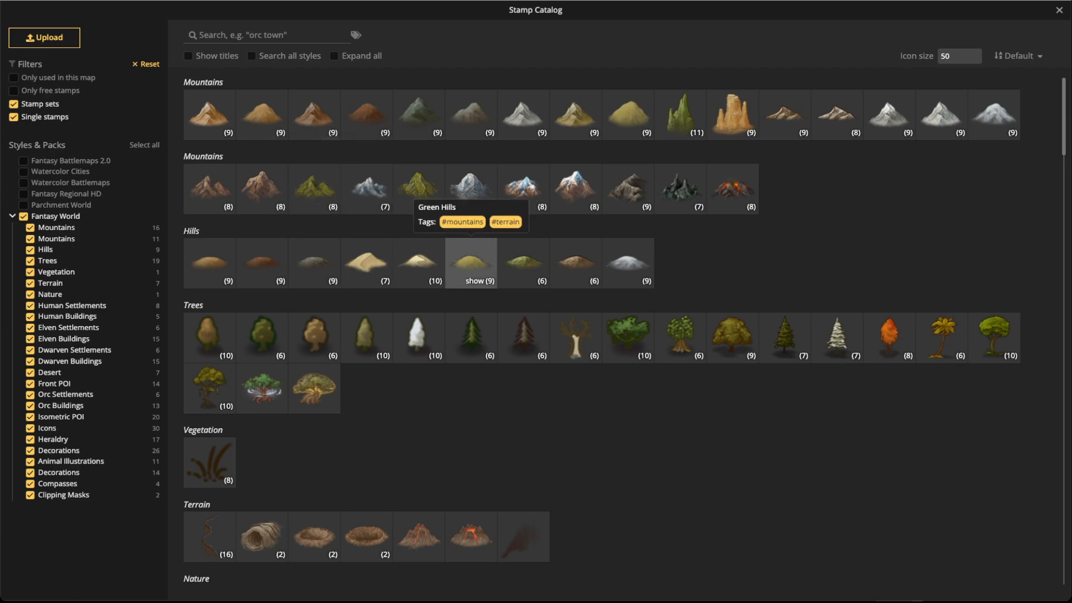
pyautogui.click(471, 261)
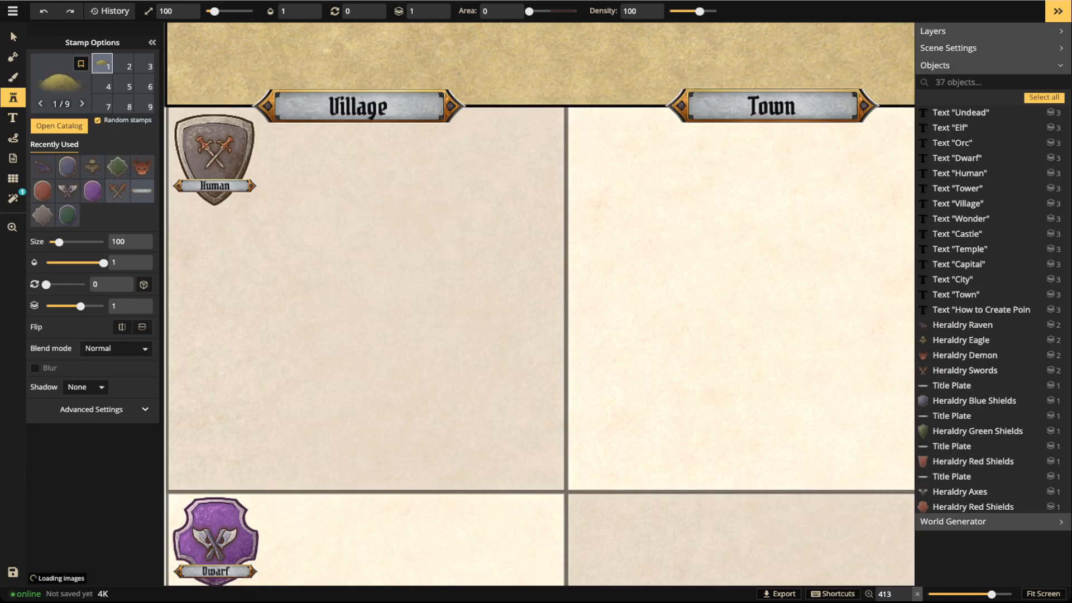
pyautogui.scroll(2, 313, 333)
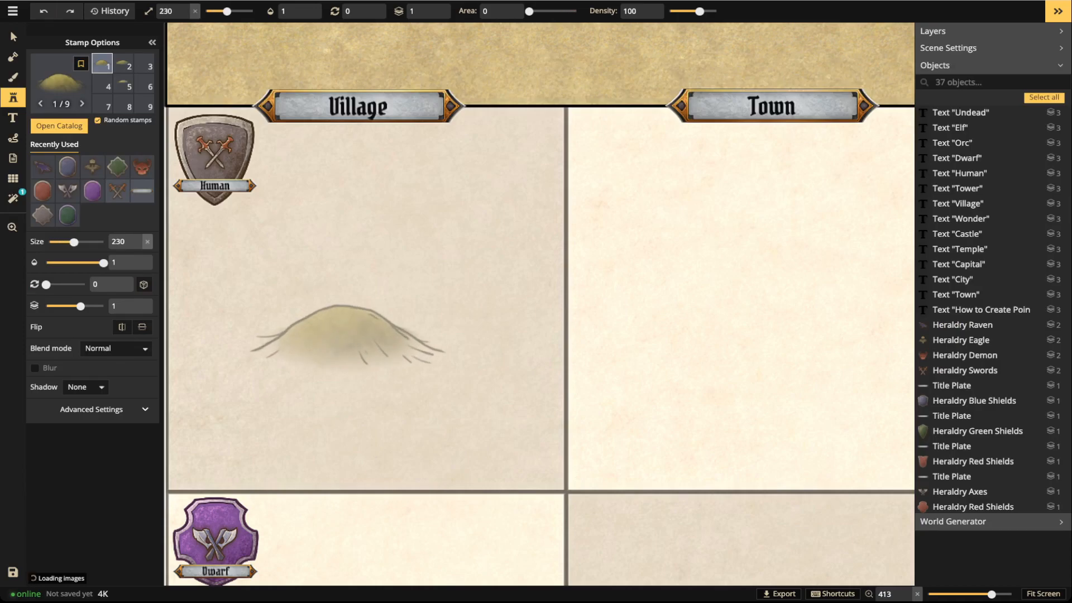
pyautogui.click(347, 335)
pyautogui.scroll(1, 472, 251)
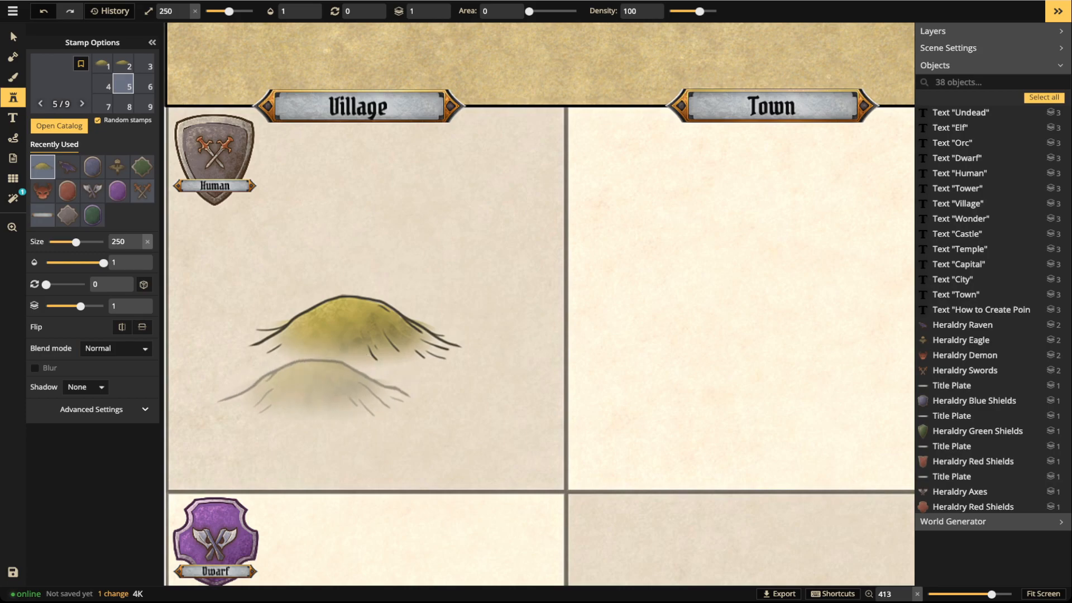
# Place the third Green Hills variant at size 140 beside the lower-left foot of the large hill
pyautogui.press('Left')
pyautogui.press('Left')
pyautogui.press('Left')
pyautogui.press('Right')
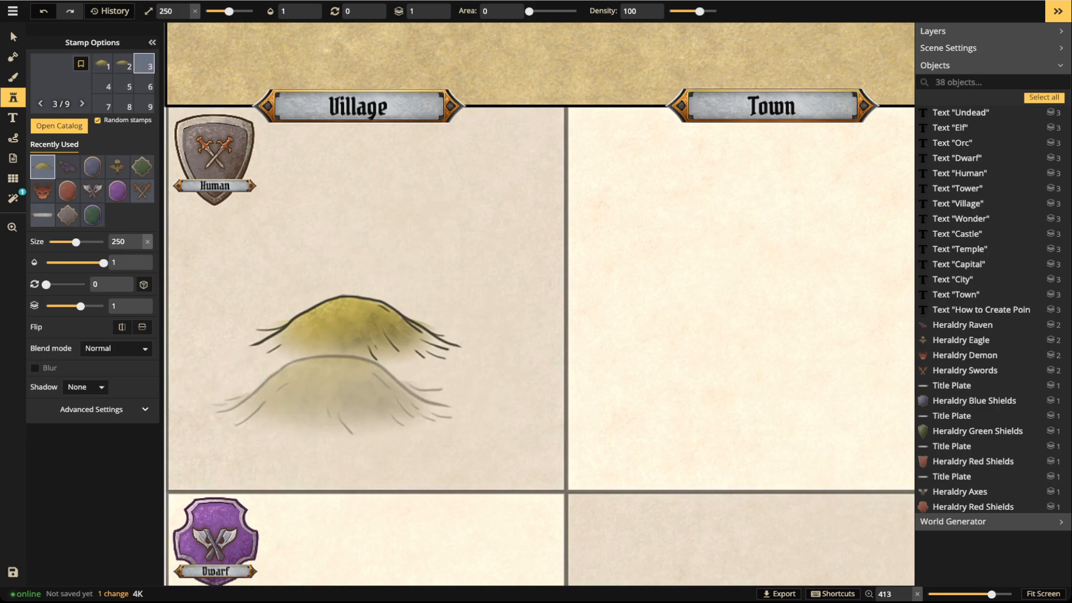
pyautogui.press('[')
pyautogui.press('[')
pyautogui.press('[')
pyautogui.press('[')
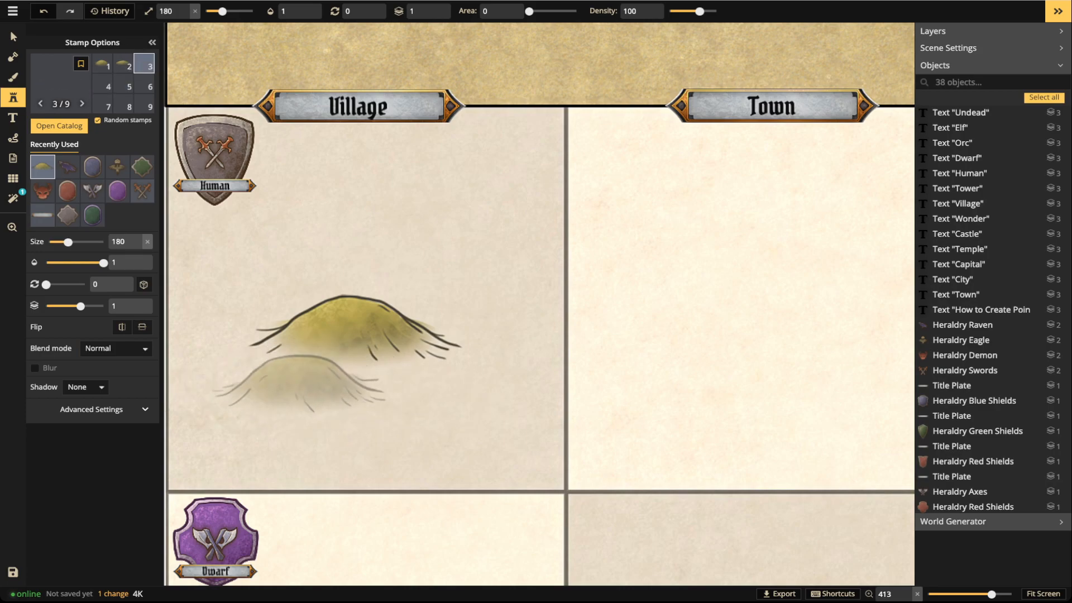
pyautogui.press('[')
pyautogui.press('[')
pyautogui.press('[')
pyautogui.press('[')
pyautogui.press('[')
pyautogui.press('[')
pyautogui.press('[')
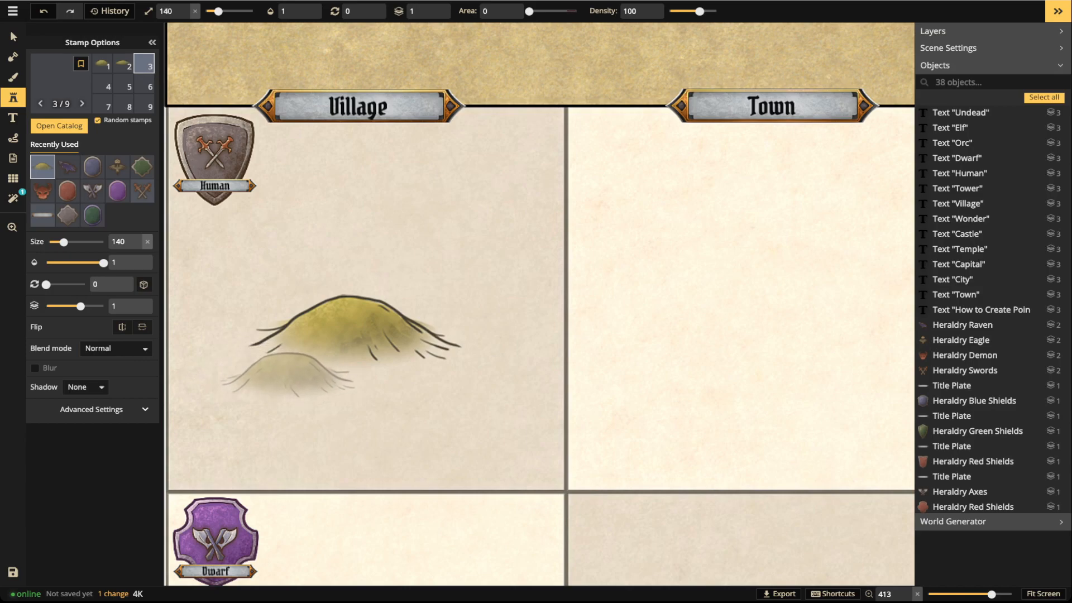
pyautogui.click(288, 374)
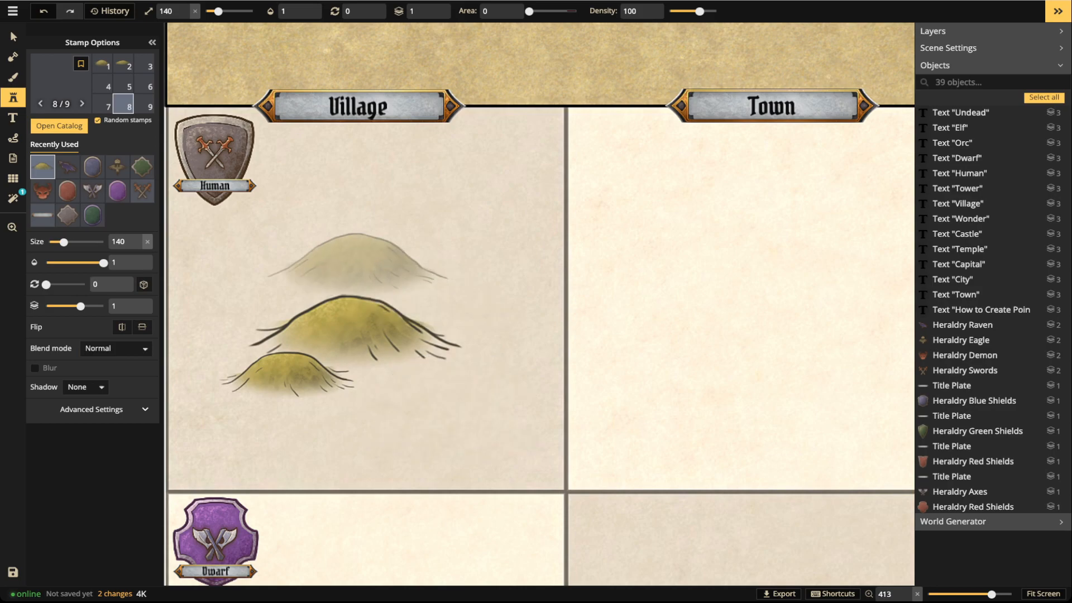
# Add another Green Hills stamp at size 110 and position it at the upper-right shoulder of the large hill
pyautogui.click(291, 304)
pyautogui.press('v')
pyautogui.scroll(-3, 291, 301)
pyautogui.moveTo(290, 301); pyautogui.dragTo(424, 302)
pyautogui.press('Escape')
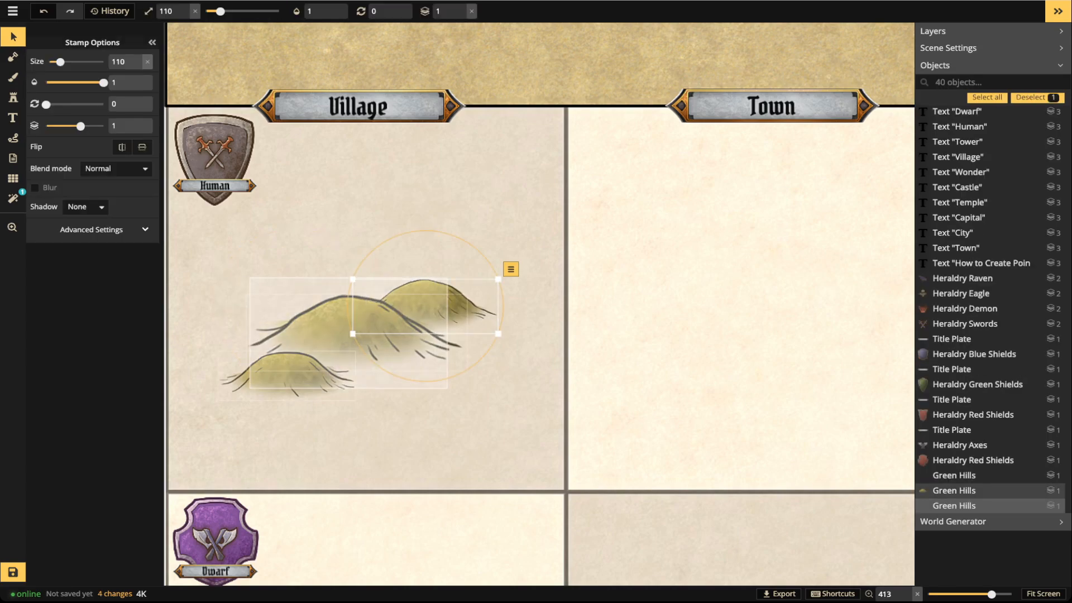
# Select all three hills together and shift them slightly down and to the right within the Village cell
pyautogui.moveTo(250, 278); pyautogui.dragTo(447, 388)
pyautogui.moveTo(357, 329)
pyautogui.mouseDown()
pyautogui.moveTo(356, 302)
pyautogui.moveTo(361, 338)
pyautogui.mouseUp()
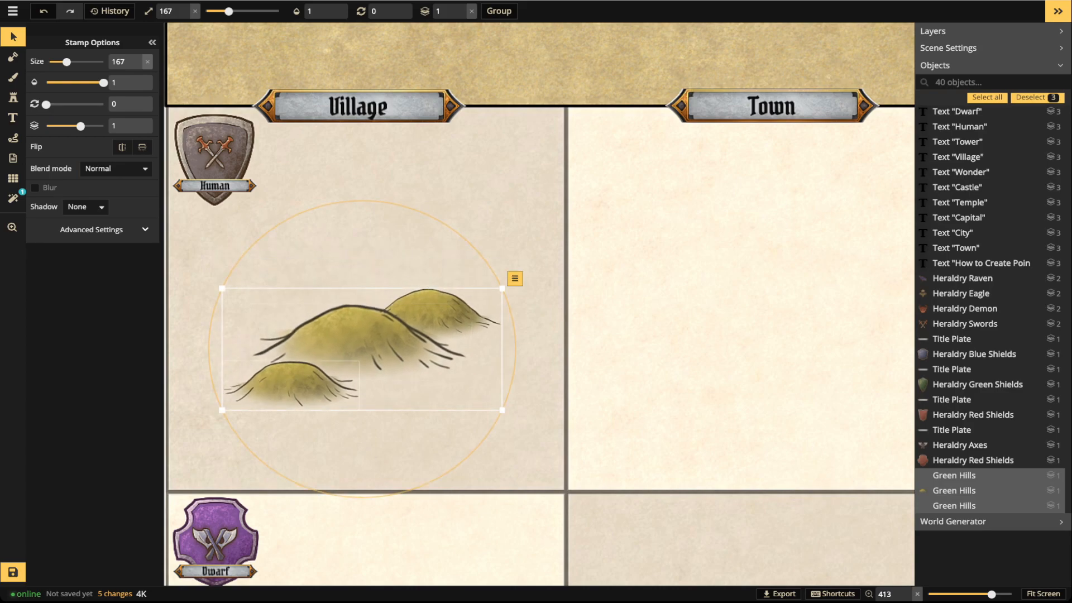
pyautogui.press('Escape')
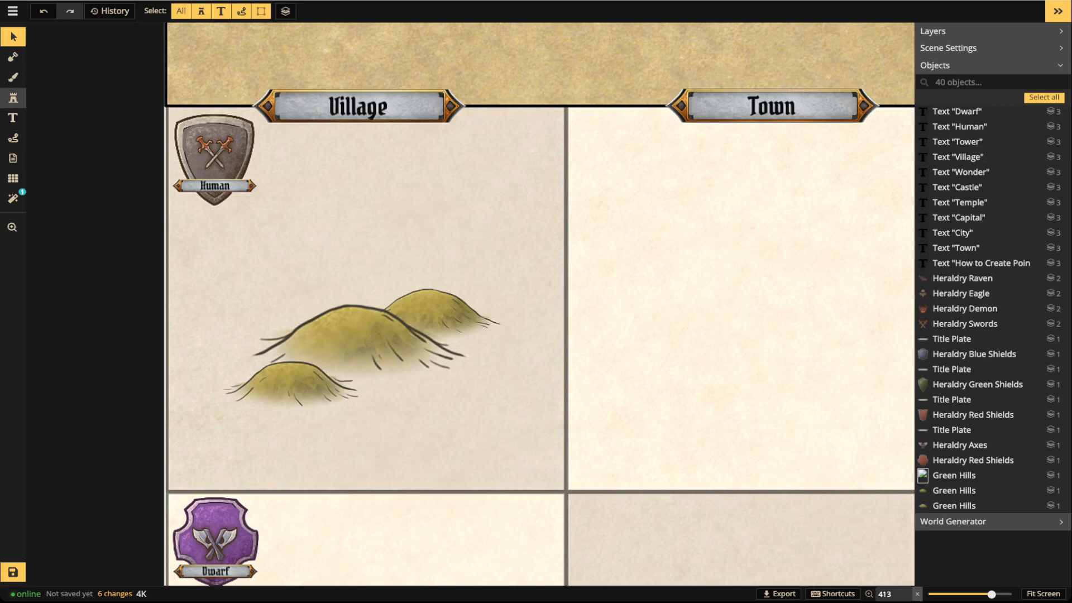
# Place the Human Building 3 stamp from Human Buildings at size 197 on the crest of the large hill
pyautogui.click(13, 97)
pyautogui.click(61, 88)
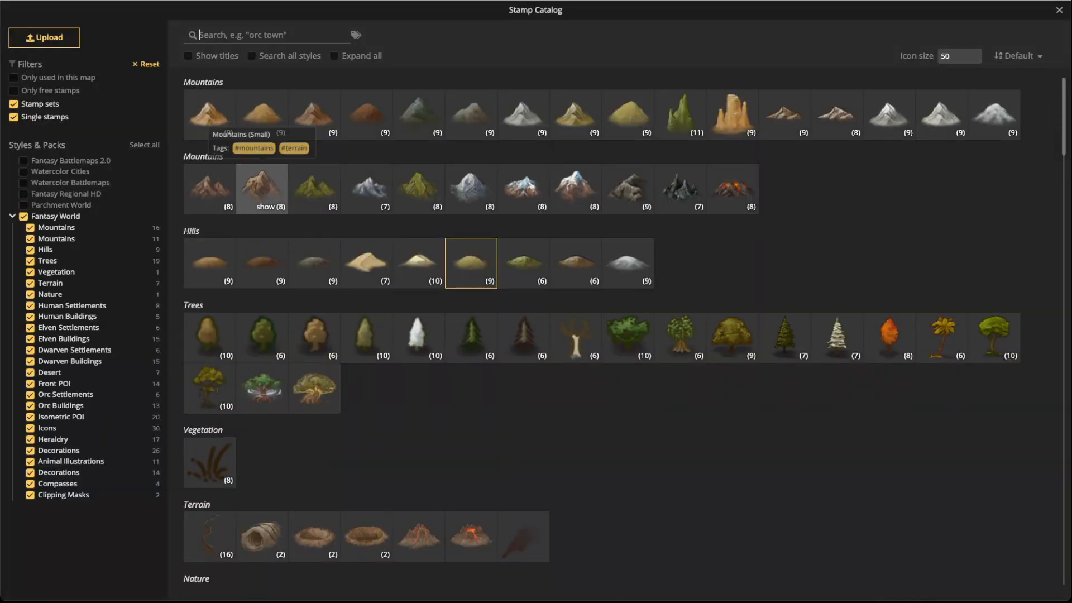
pyautogui.scroll(-5, 209, 263)
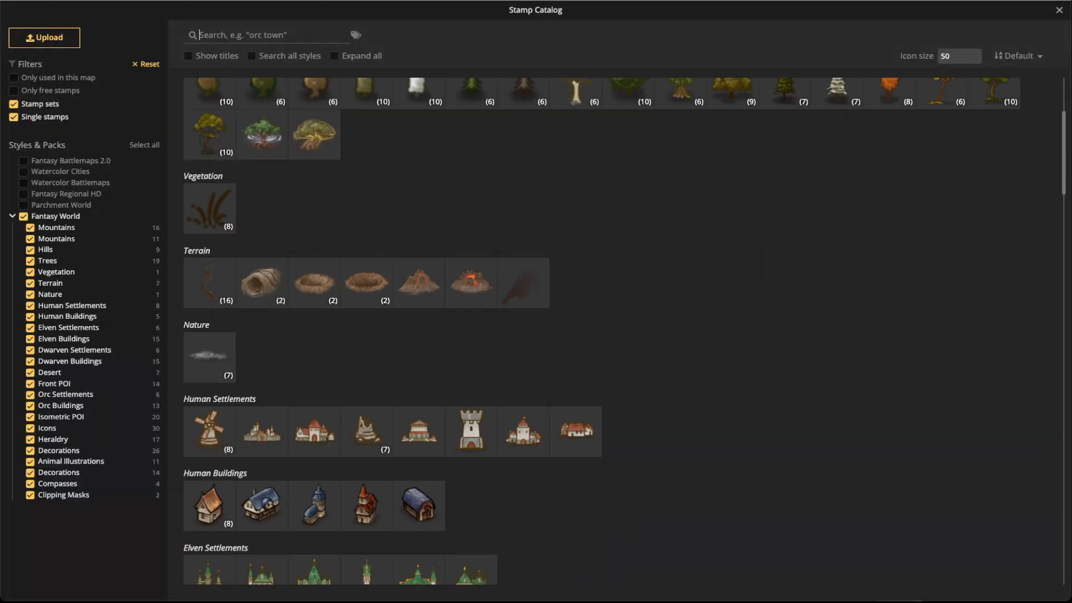
pyautogui.scroll(-1, 210, 379)
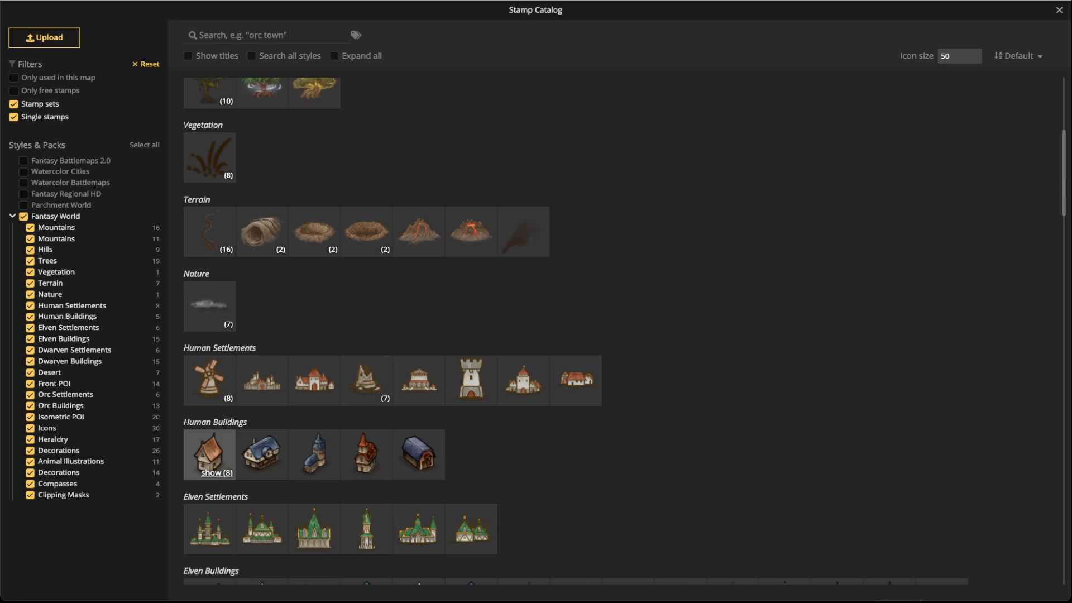
pyautogui.click(217, 472)
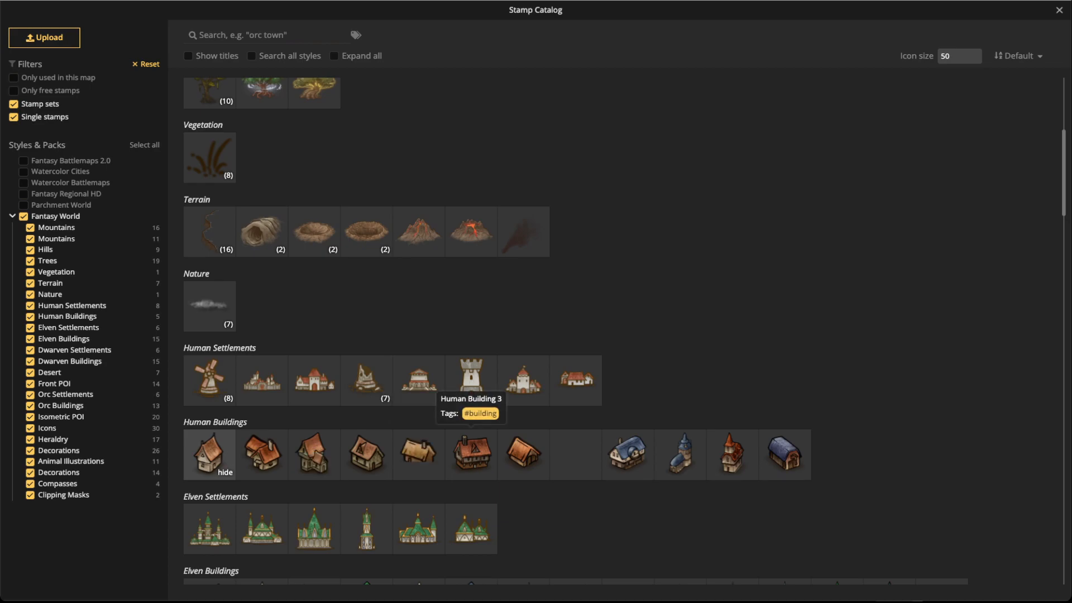
pyautogui.click(575, 452)
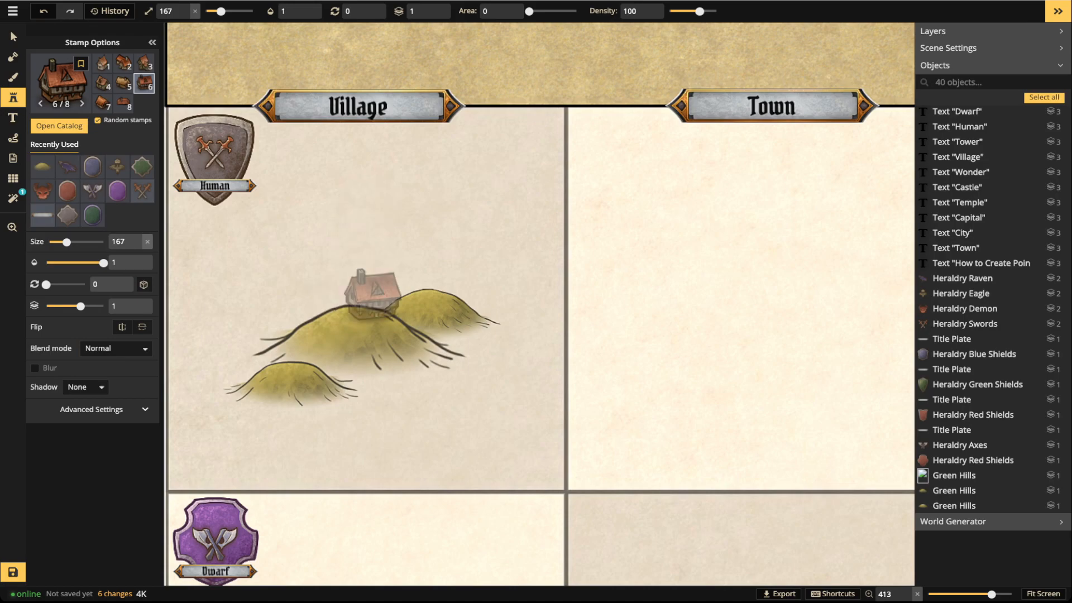
pyautogui.scroll(3, 372, 291)
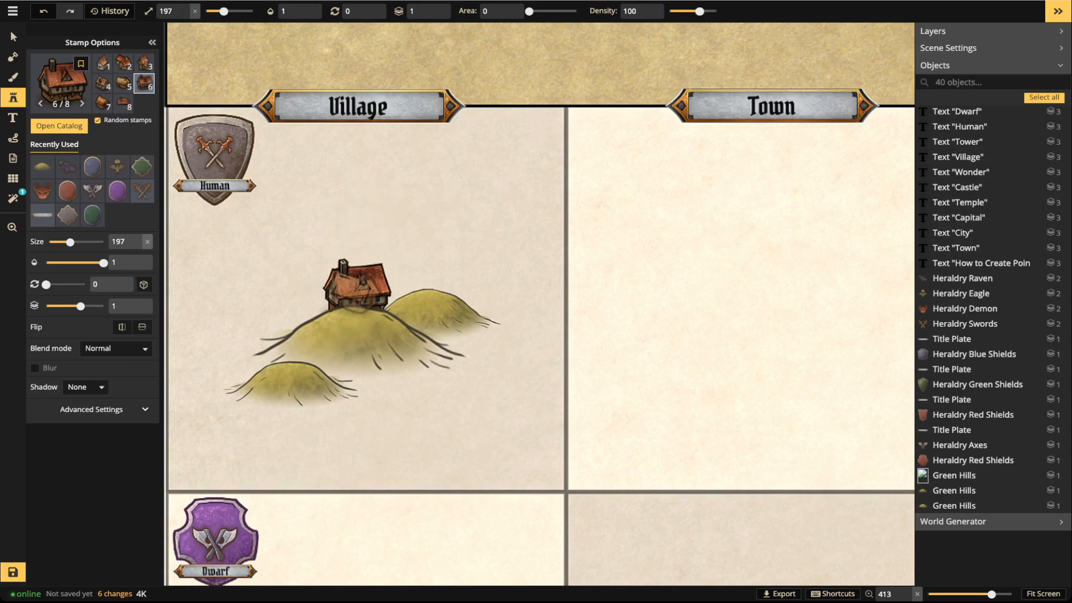
pyautogui.click(357, 286)
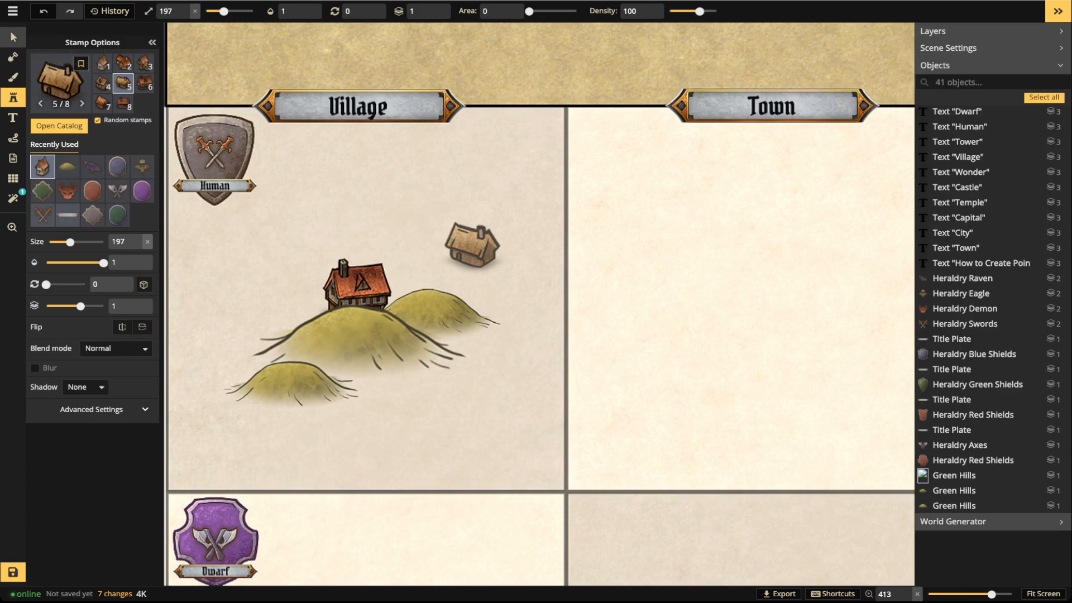
# Raise the house on the large hill to layer 2 and lower it slightly onto the crest
pyautogui.click(14, 37)
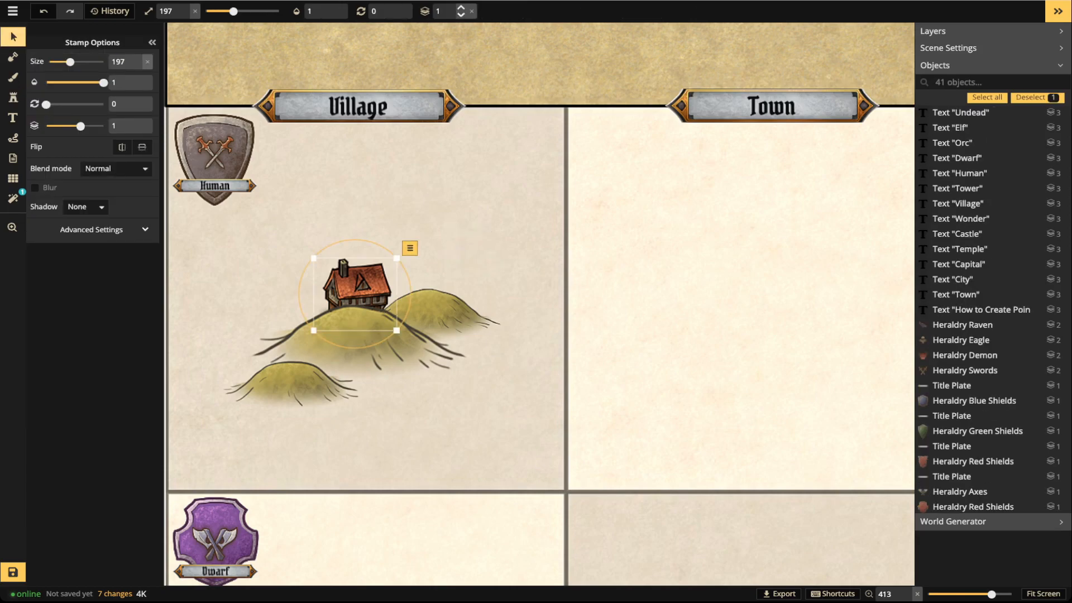
pyautogui.click(461, 8)
pyautogui.moveTo(357, 293); pyautogui.dragTo(355, 297)
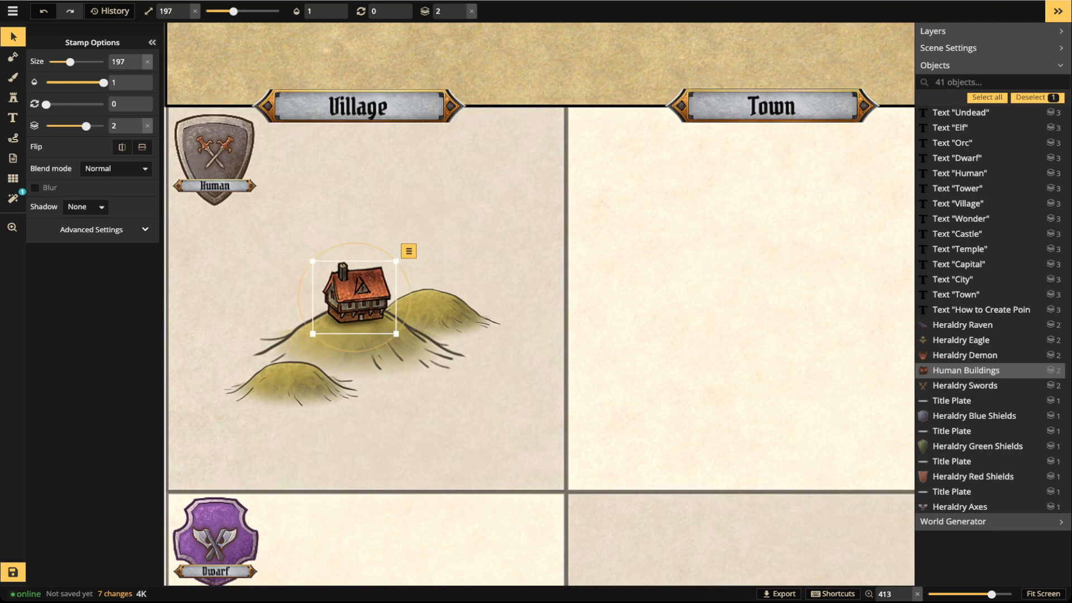
# Delete the rear right hill and move the small front hill closer to the large one
pyautogui.click(429, 313)
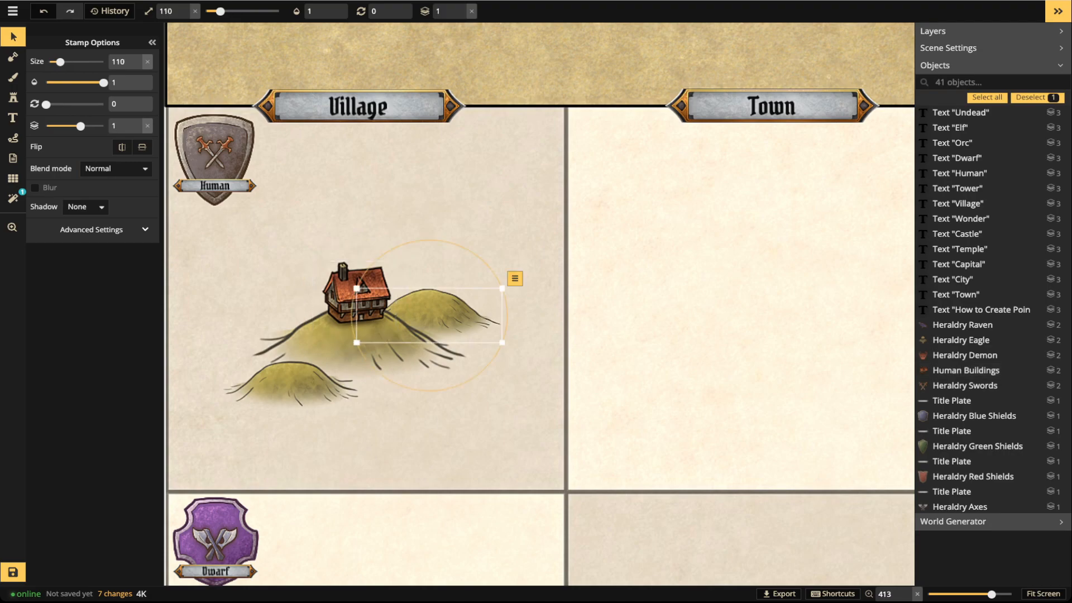
pyautogui.press('Delete')
pyautogui.moveTo(291, 384); pyautogui.dragTo(314, 381)
# Place the Human Building 5 stamp at size 120 on top of the small front hill and raise it to layer 2
pyautogui.click(13, 98)
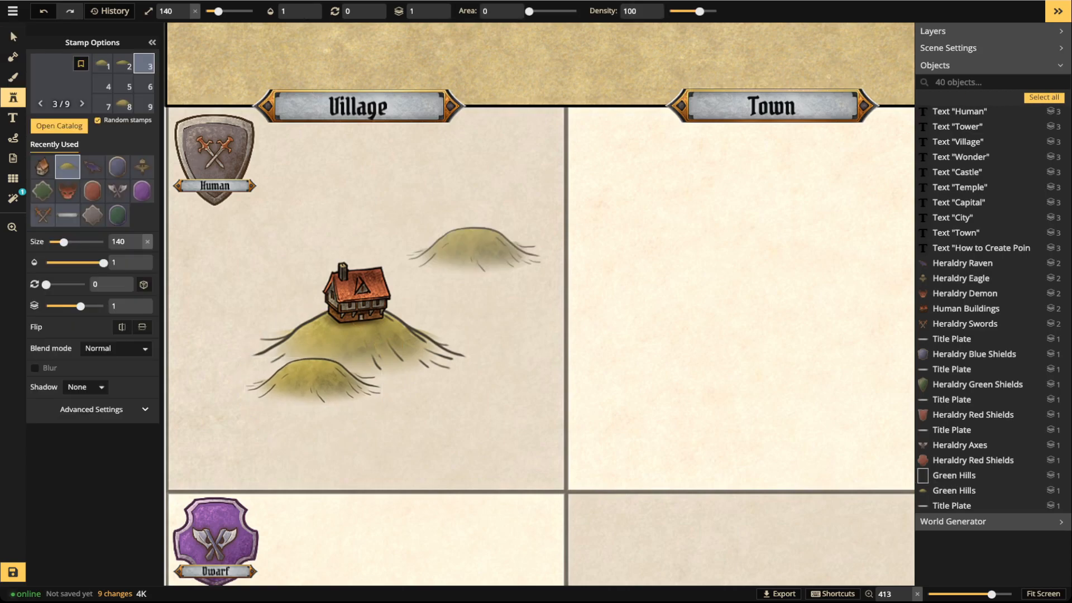
pyautogui.click(474, 249)
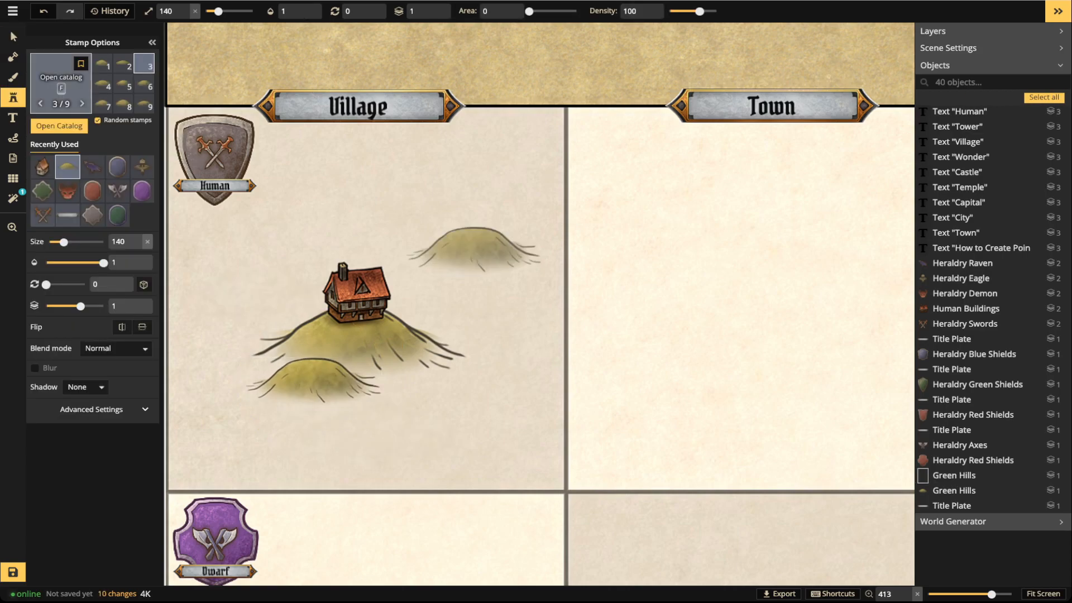
pyautogui.click(61, 84)
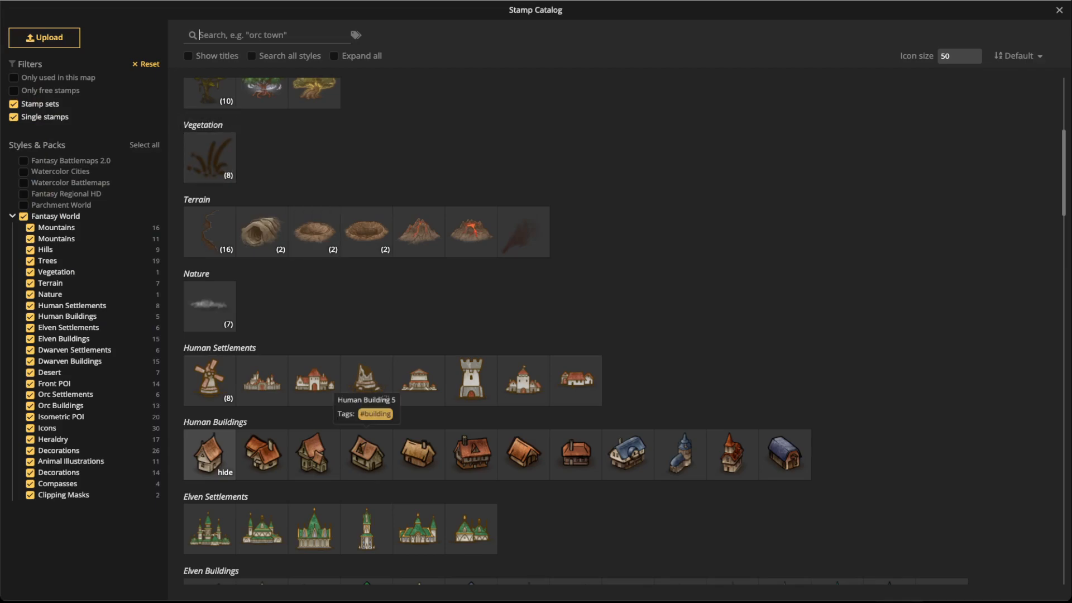
pyautogui.click(367, 455)
pyautogui.press('[')
pyautogui.press('[')
pyautogui.click(314, 349)
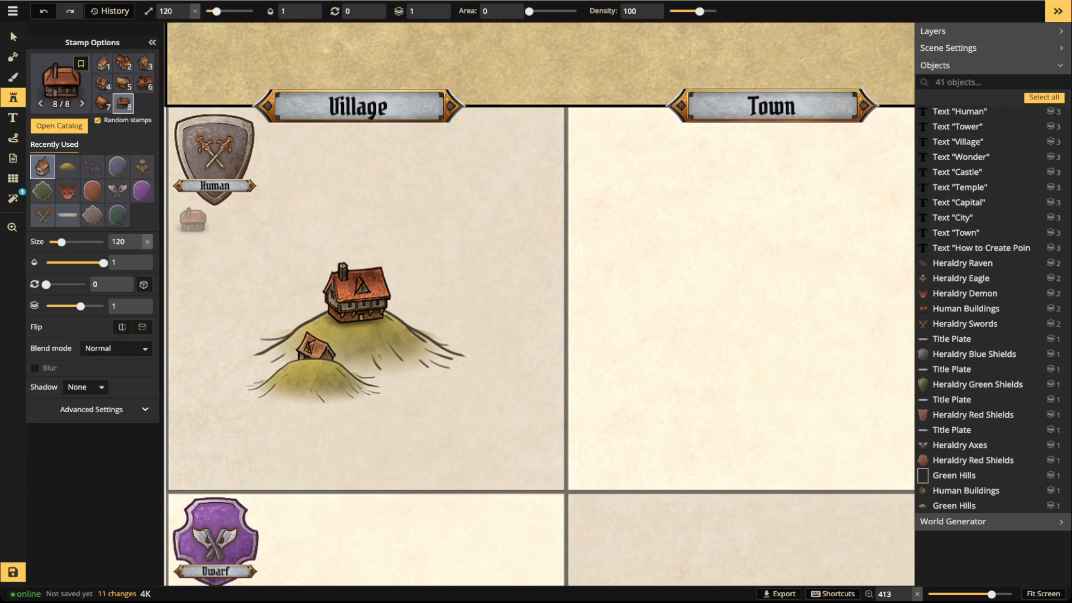
pyautogui.click(13, 36)
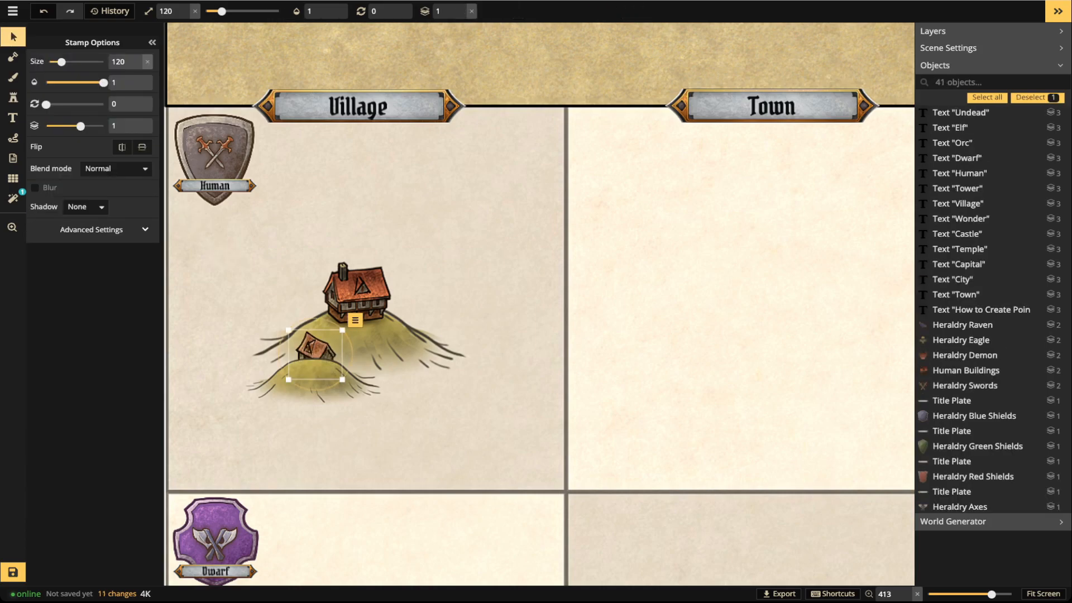
pyautogui.click(461, 7)
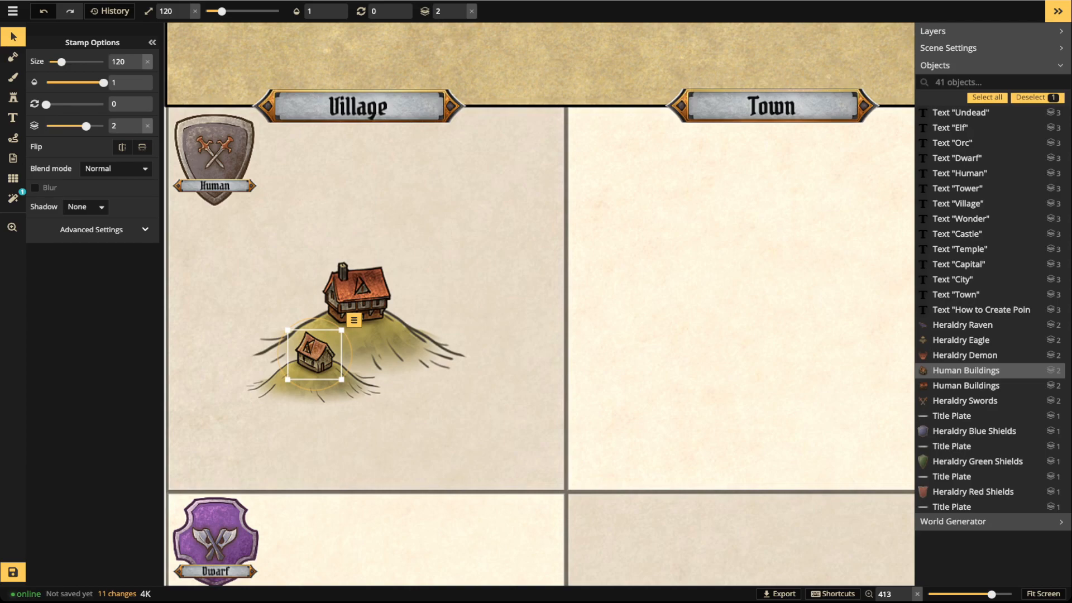
# Place four Trees 3 stamps at size 150 on layer 2 on both sides of the house on the large hill
pyautogui.click(13, 97)
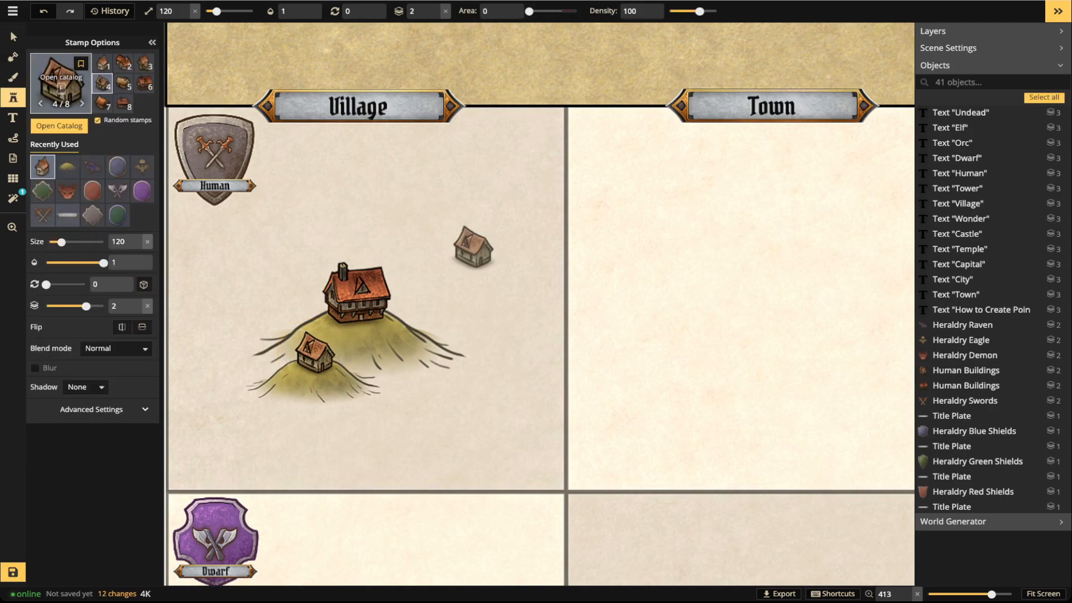
pyautogui.press('f')
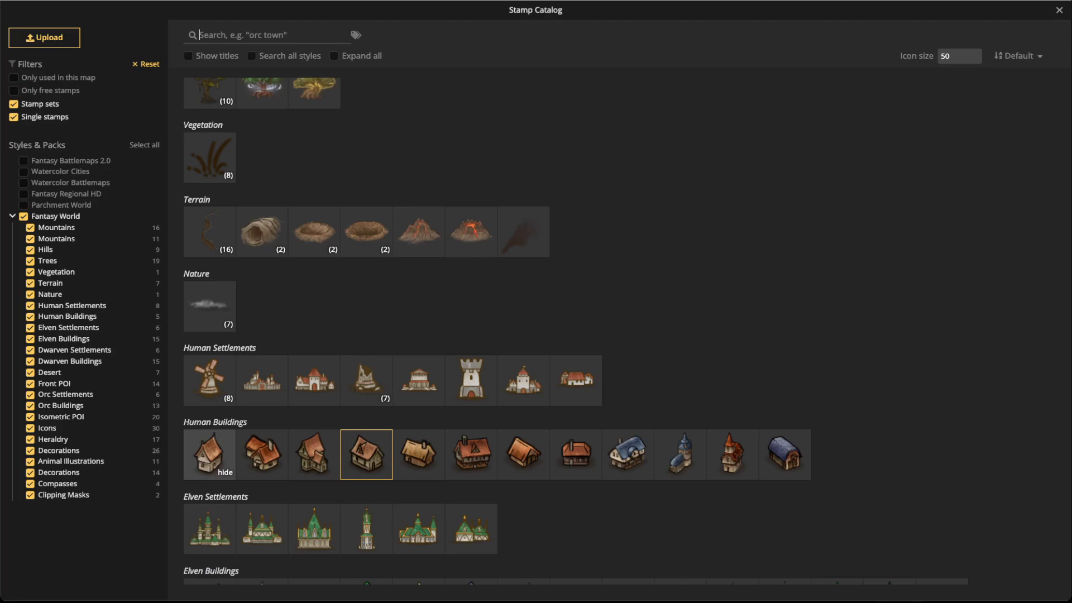
pyautogui.scroll(5, 261, 287)
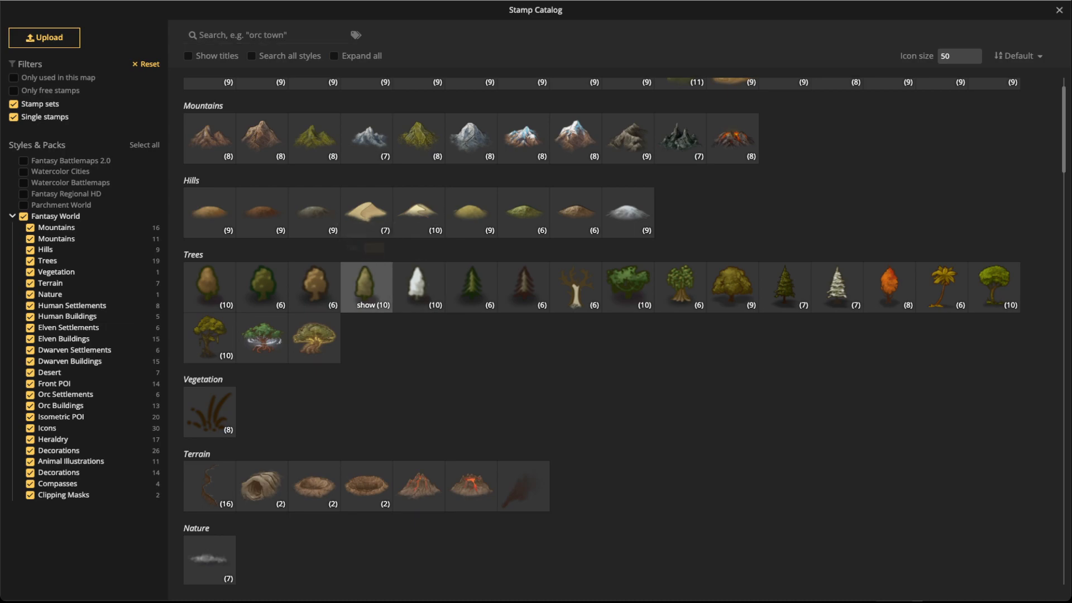
pyautogui.click(366, 282)
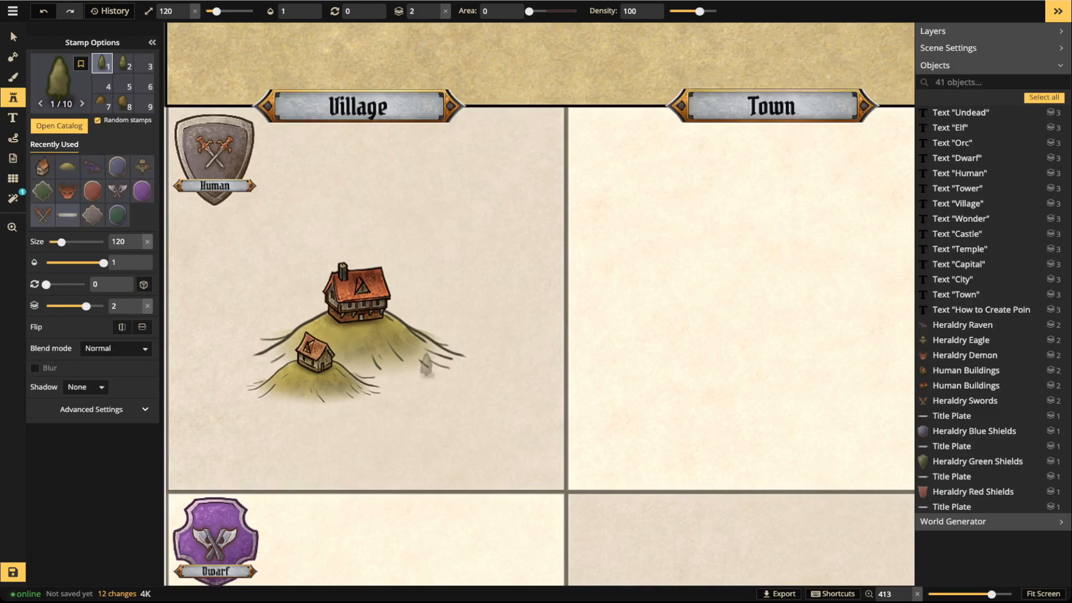
pyautogui.press(']')
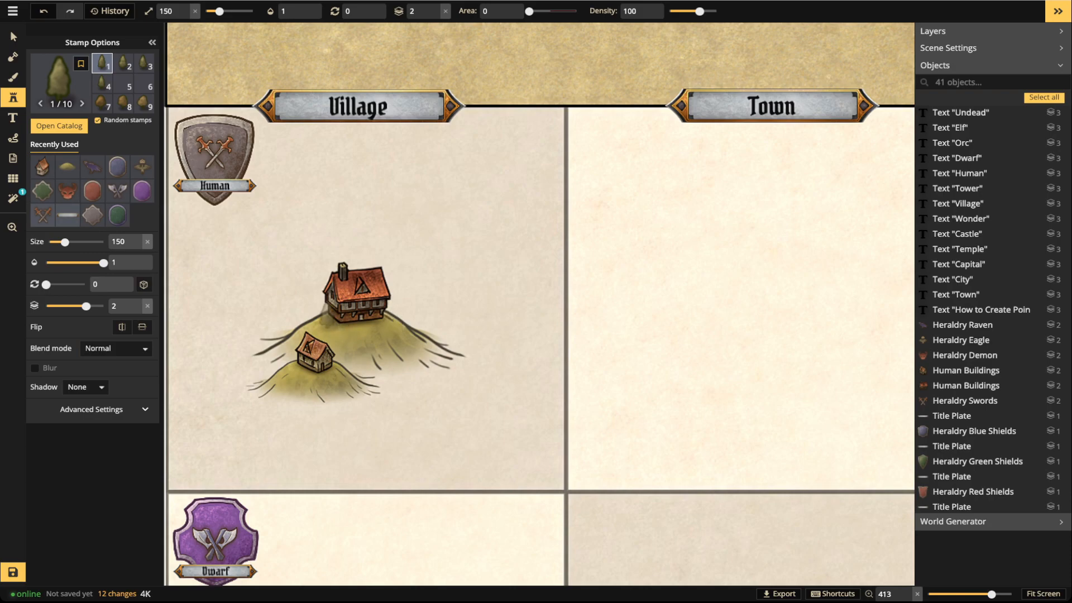
pyautogui.scroll(2, 315, 306)
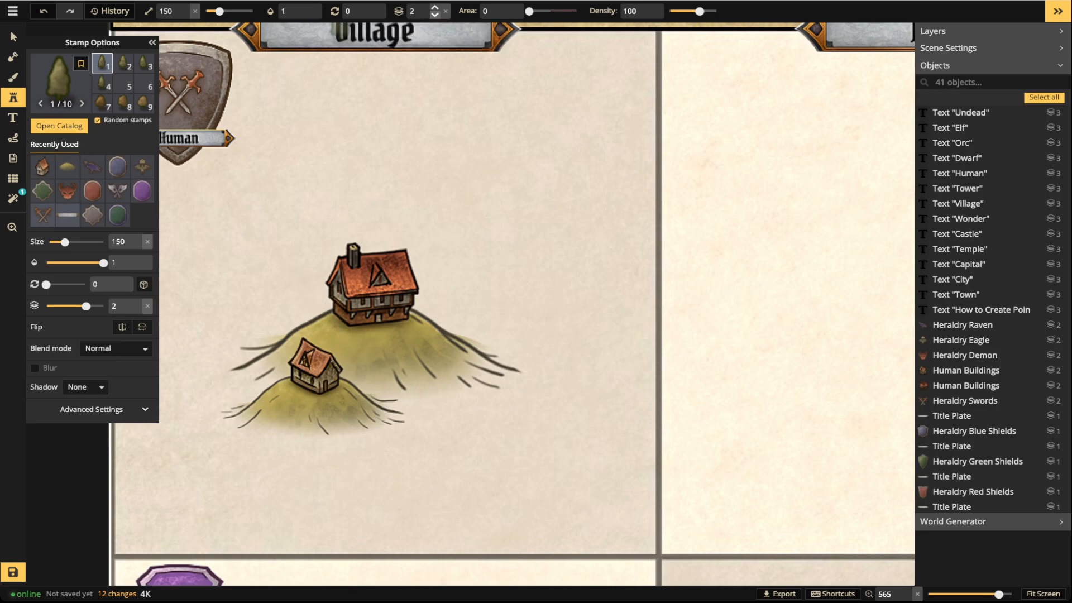
pyautogui.click(319, 313)
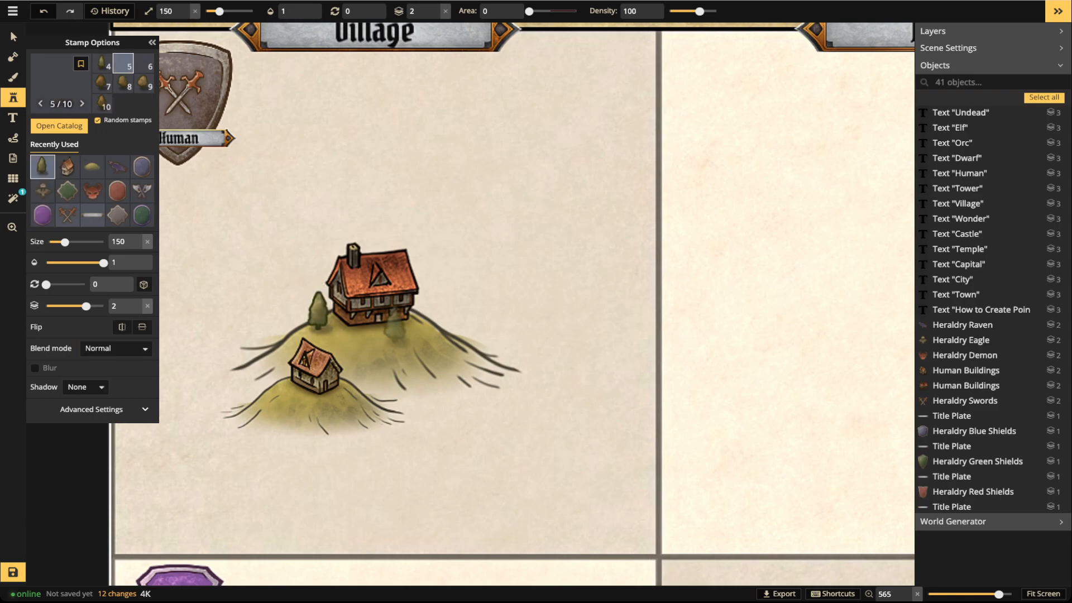
pyautogui.click(402, 313)
pyautogui.click(431, 314)
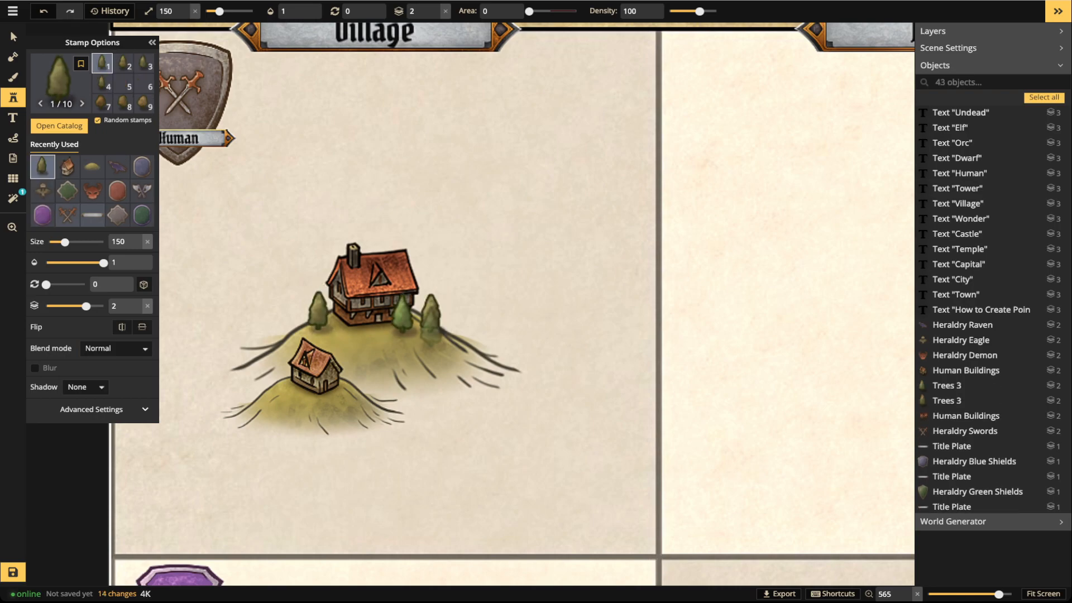
pyautogui.click(424, 335)
# Add a cluster of size 150 Trees 3 stamps along the left side of the small front hill
pyautogui.click(270, 386)
pyautogui.click(287, 406)
pyautogui.click(264, 419)
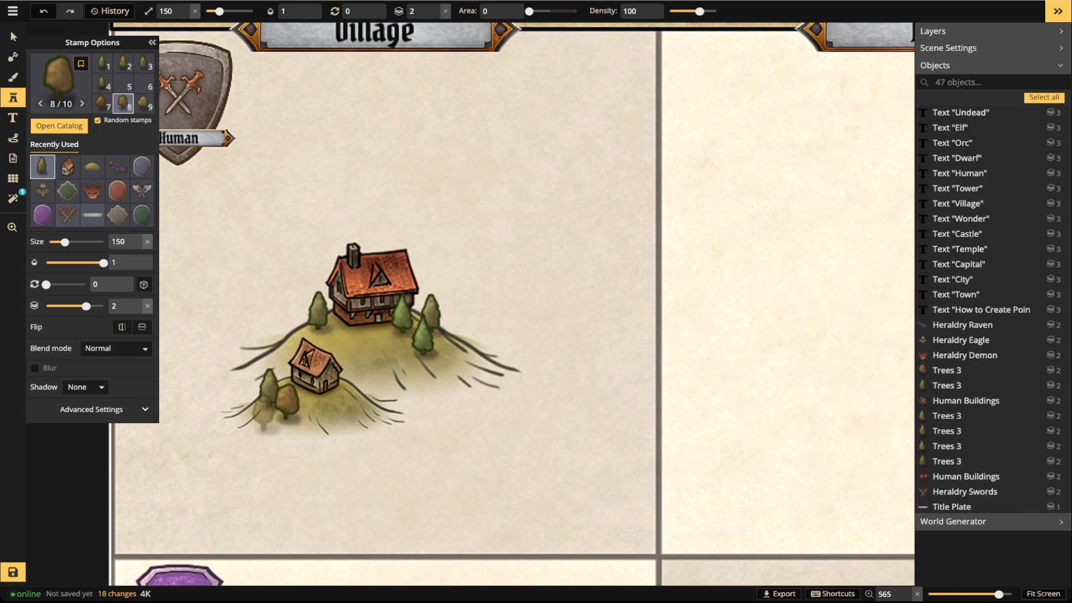
pyautogui.click(252, 416)
pyautogui.click(241, 367)
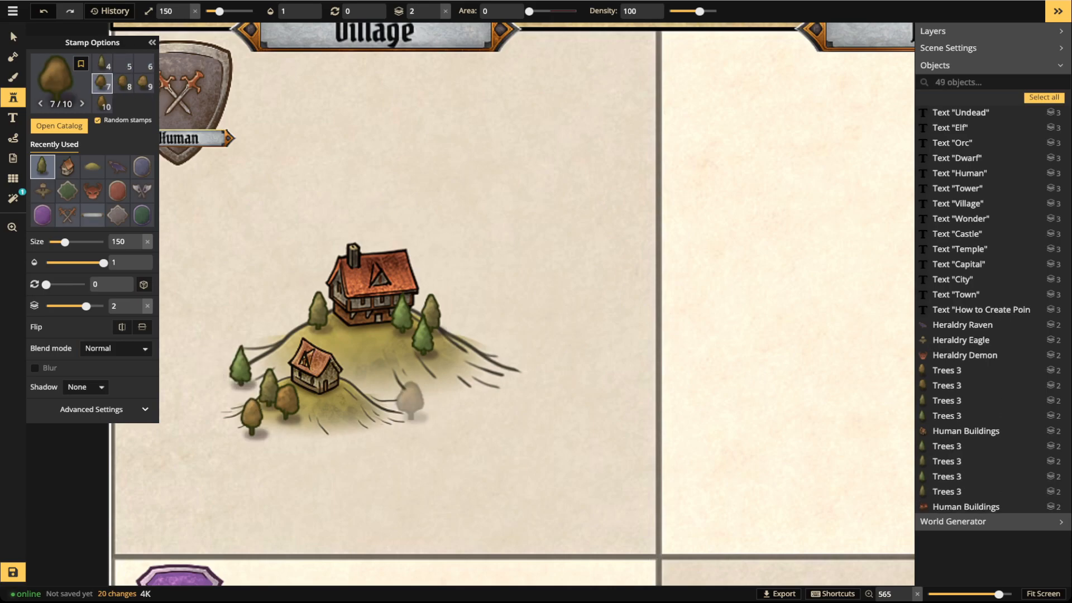
# Add size 150 trees at the large hill's right foot, before the front hill and on both sides of the small house
pyautogui.click(499, 363)
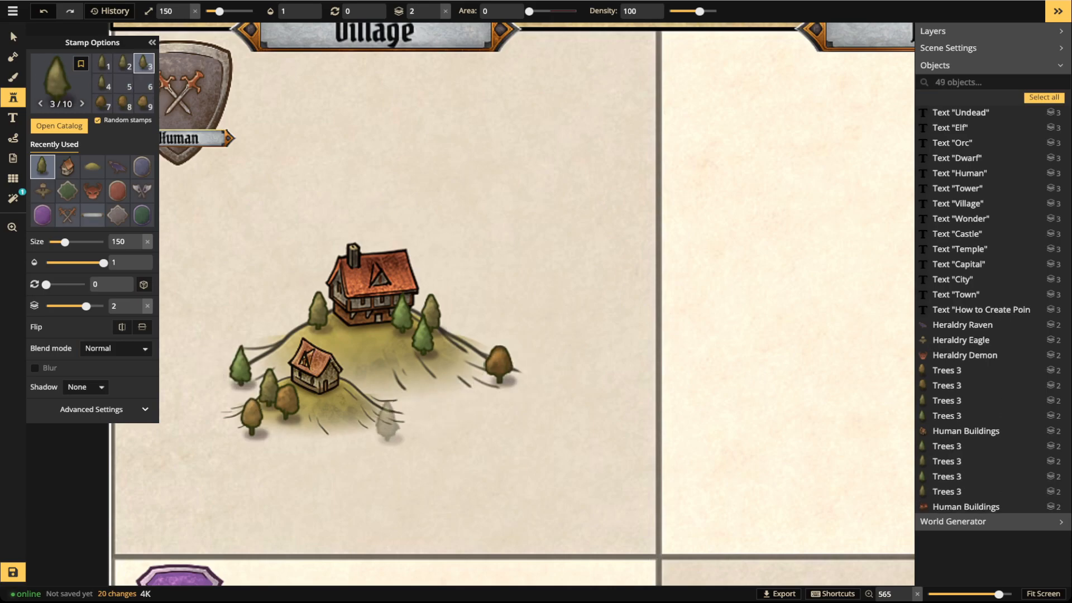
pyautogui.click(332, 430)
pyautogui.click(515, 364)
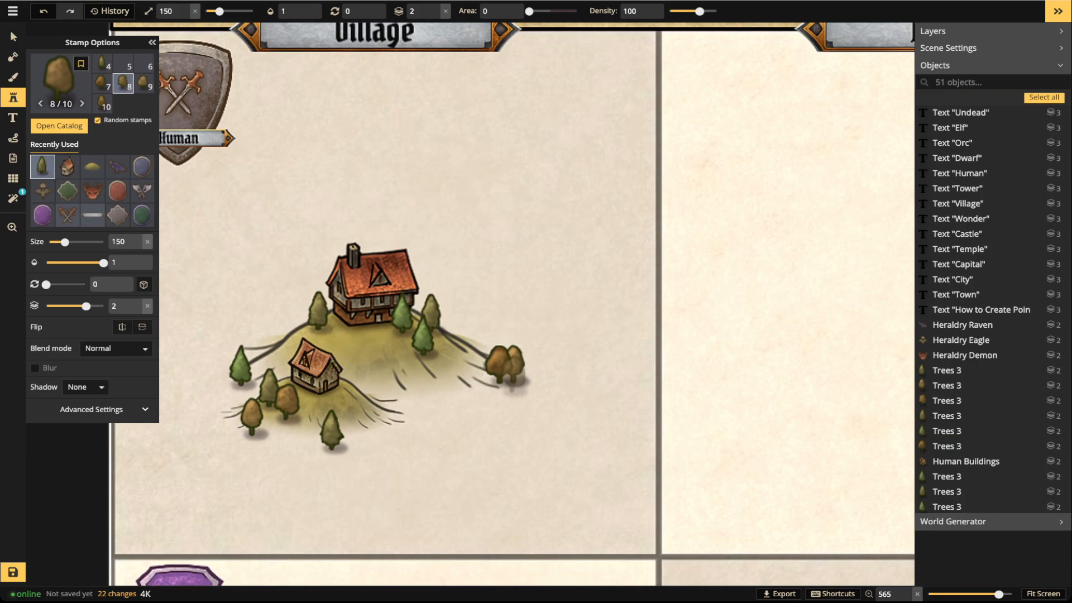
pyautogui.click(513, 373)
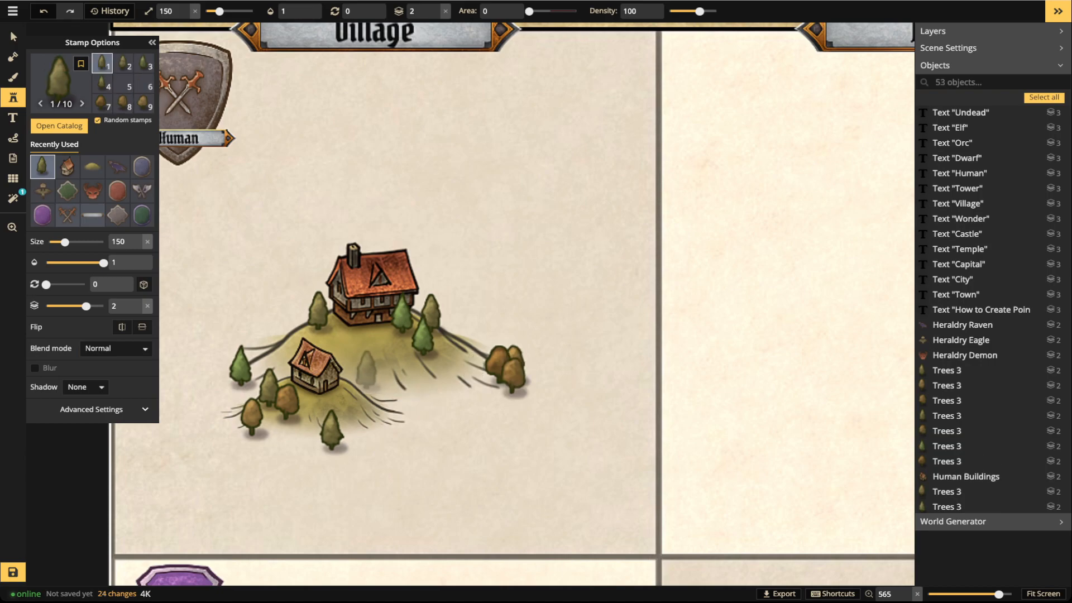
pyautogui.click(364, 369)
pyautogui.click(271, 340)
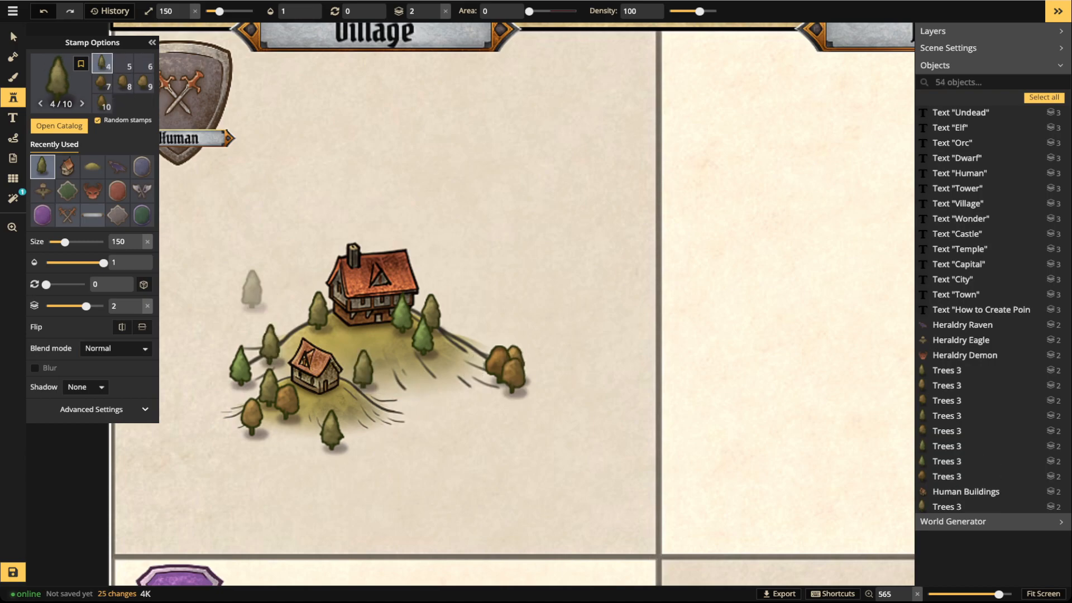
# Scatter size 90 Trees 3 stamps along the foot of the front hill and in front of the small house
pyautogui.scroll(-2, 381, 421)
pyautogui.scroll(-4, 381, 422)
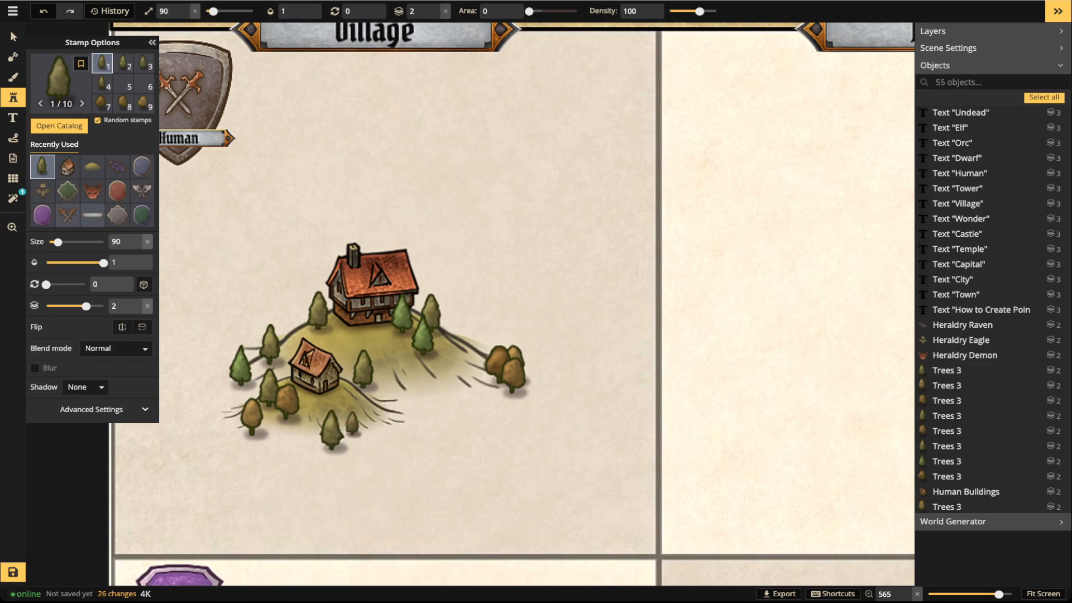
pyautogui.click(367, 421)
pyautogui.click(361, 439)
pyautogui.click(296, 433)
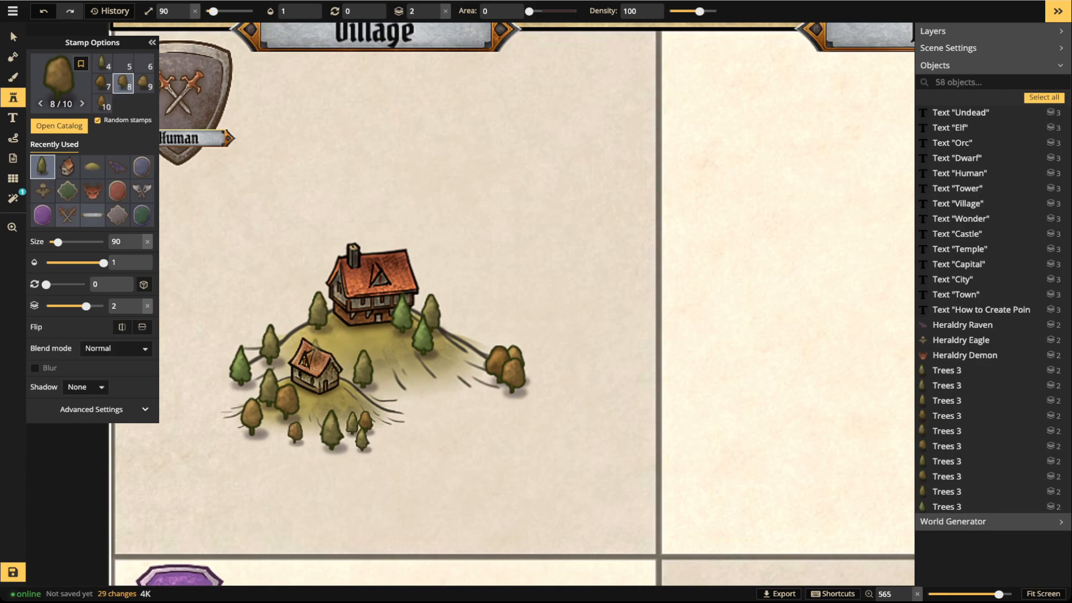
pyautogui.click(337, 397)
pyautogui.click(313, 392)
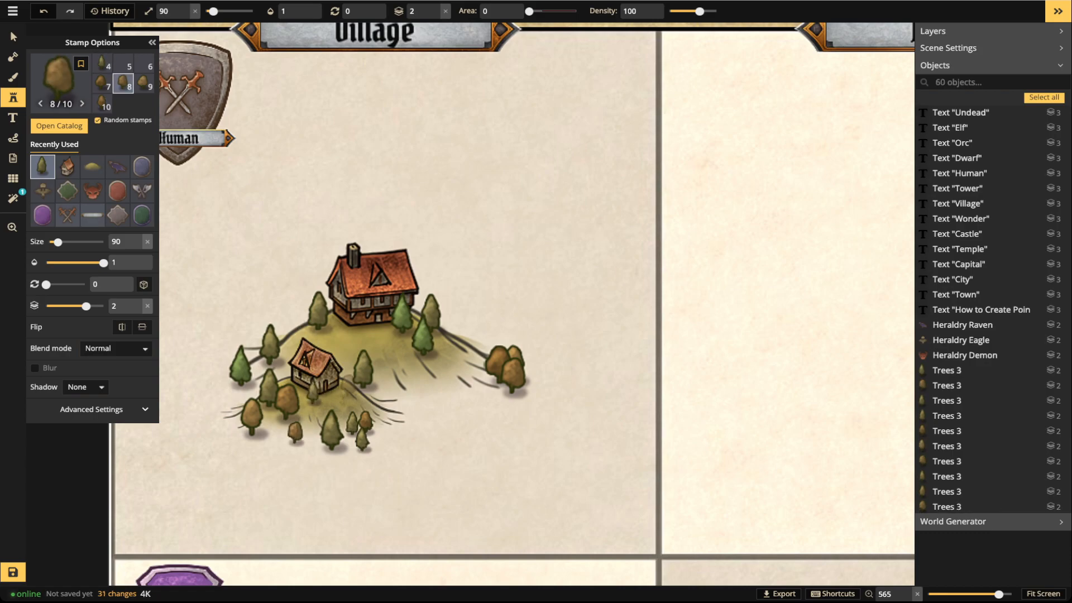
pyautogui.click(349, 387)
# Scatter more size 90 trees around the right slope and foot of the large hill
pyautogui.click(464, 390)
pyautogui.click(485, 382)
pyautogui.click(475, 393)
pyautogui.click(452, 386)
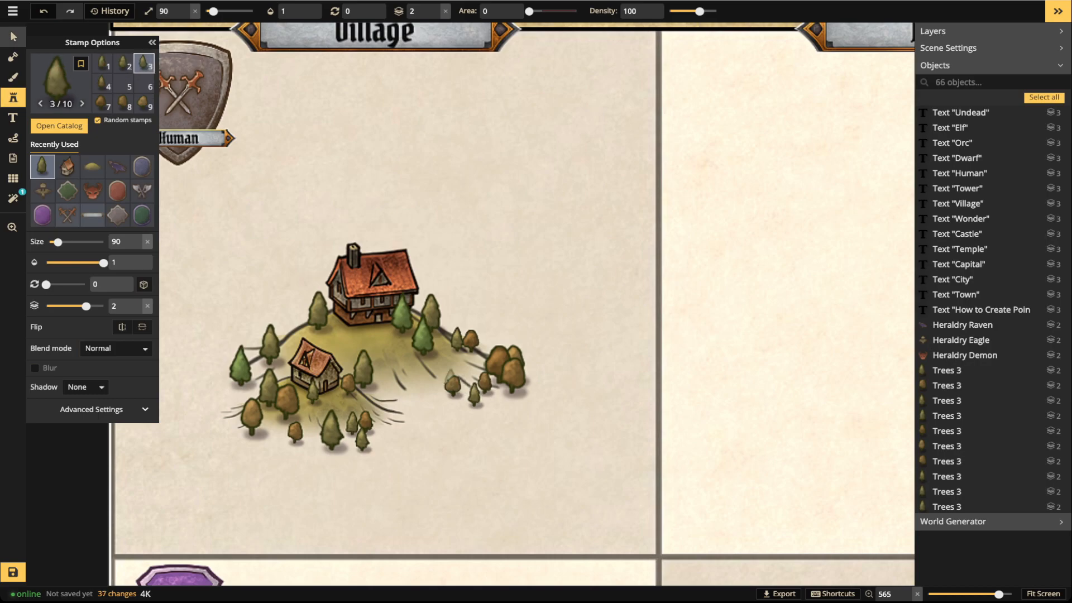
# Select all the village's hills, houses and trees and move them slightly upward in the Human Village cell
pyautogui.click(13, 37)
pyautogui.moveTo(210, 214); pyautogui.dragTo(562, 467)
pyautogui.moveTo(381, 353); pyautogui.dragTo(385, 319)
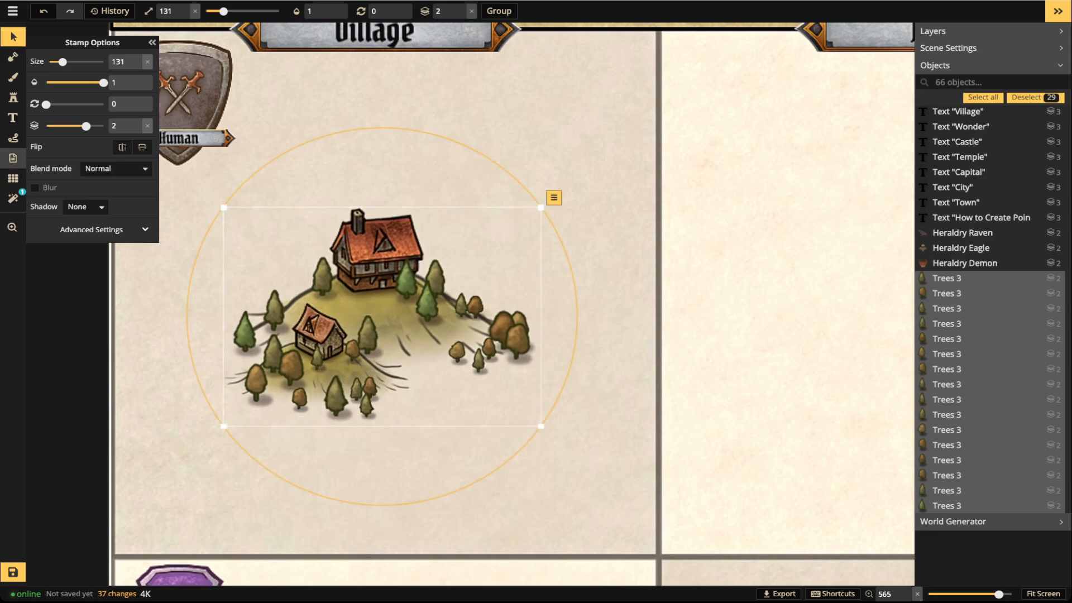
# Draw a white dotted free-draw path of width 1.5 curving from the large house's door down the hill
pyautogui.click(13, 138)
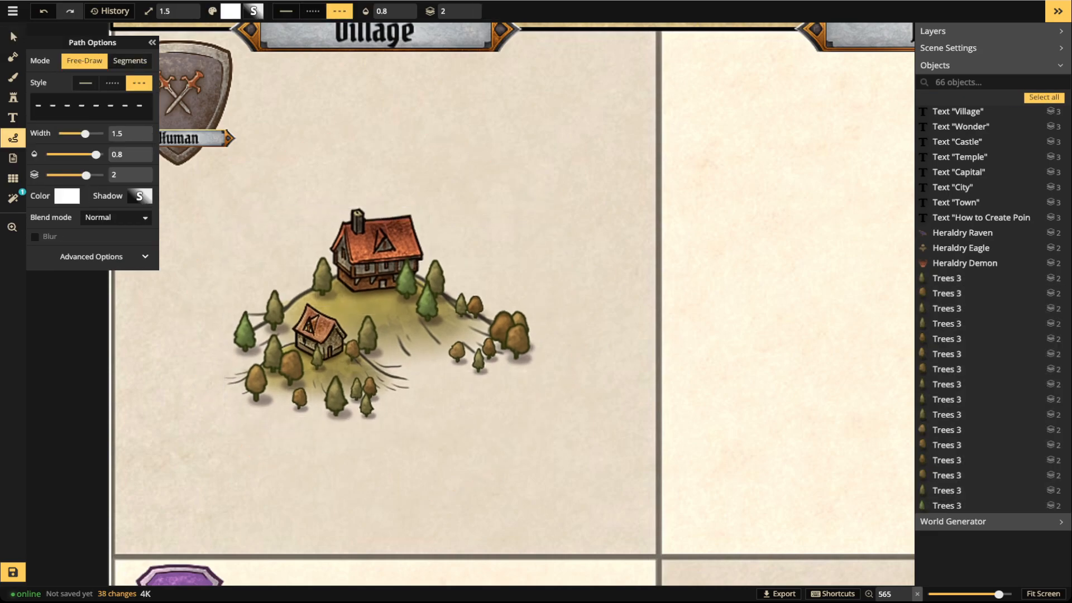
pyautogui.click(112, 82)
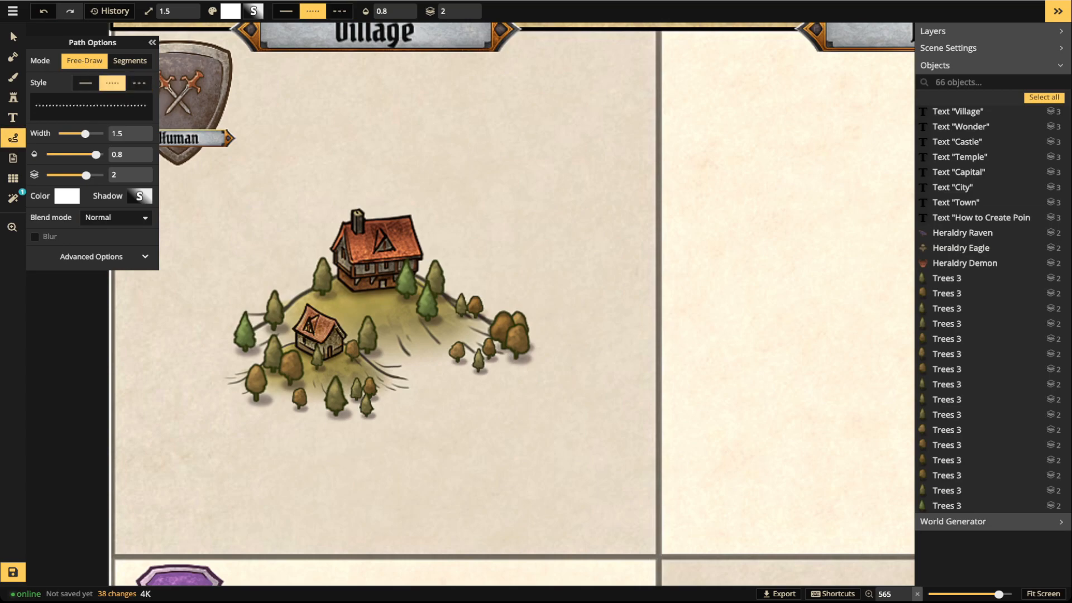
pyautogui.moveTo(384, 298); pyautogui.dragTo(393, 310)
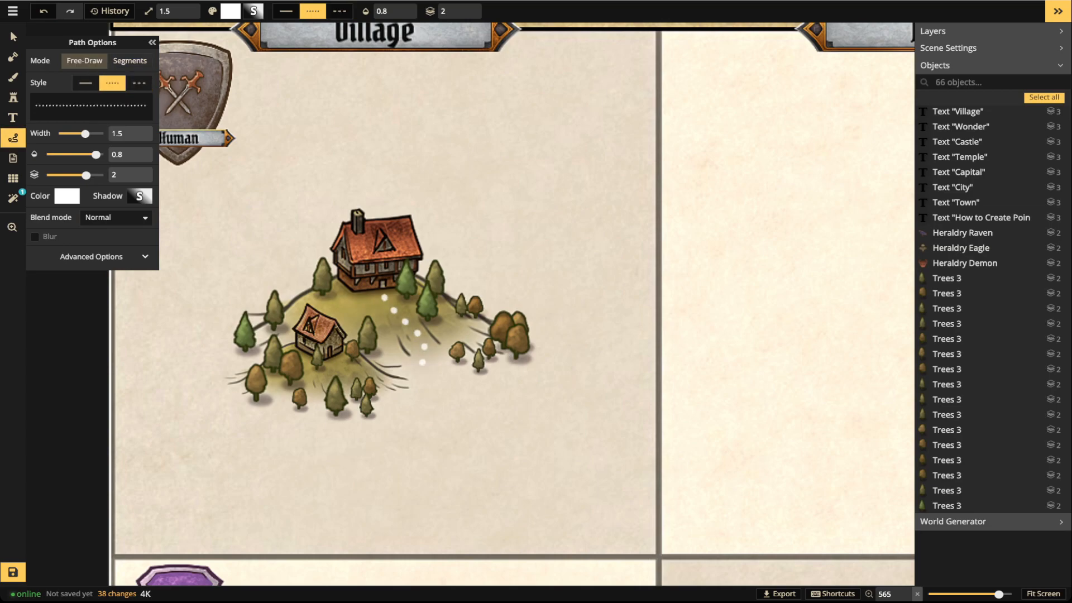
pyautogui.moveTo(398, 413); pyautogui.dragTo(394, 413)
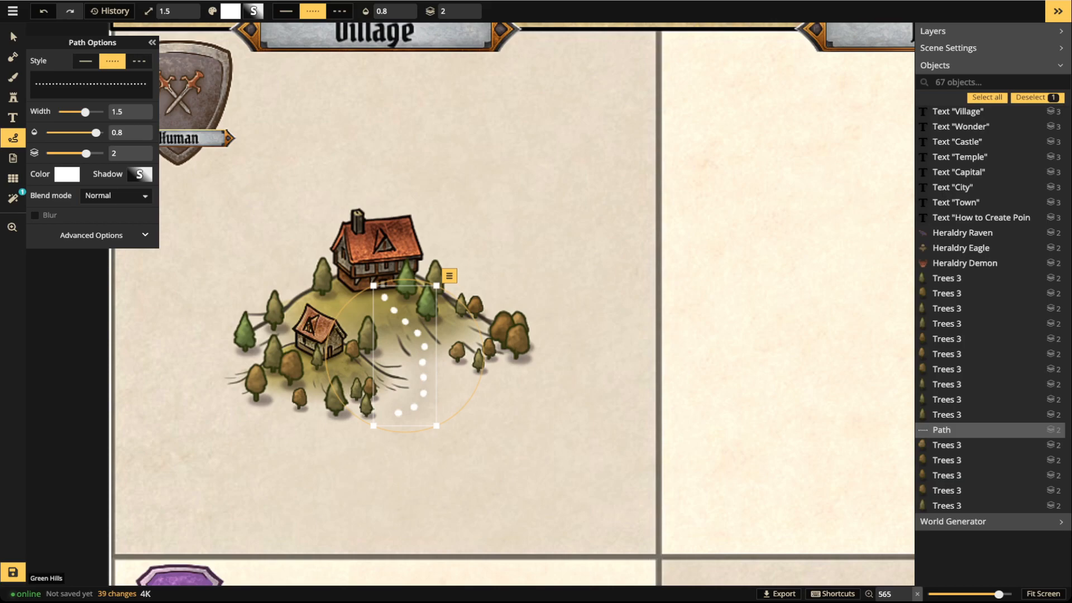
# Adjust the dotted path's shadow and set its width to 0.6
pyautogui.click(139, 174)
pyautogui.moveTo(209, 109); pyautogui.dragTo(167, 109)
pyautogui.moveTo(86, 112); pyautogui.dragTo(71, 112)
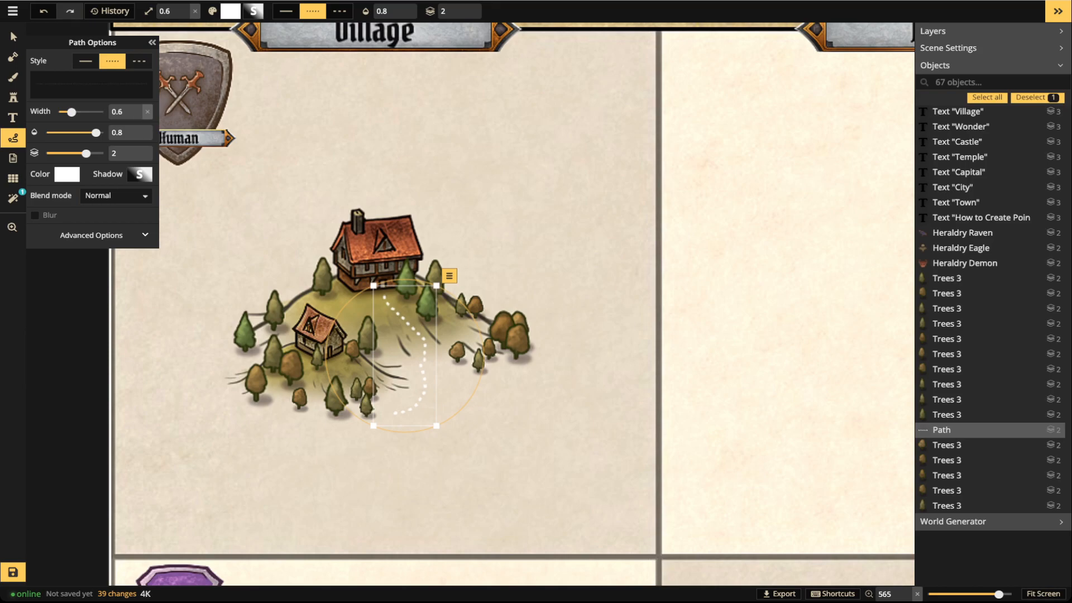
pyautogui.press('Escape')
pyautogui.press('Escape')
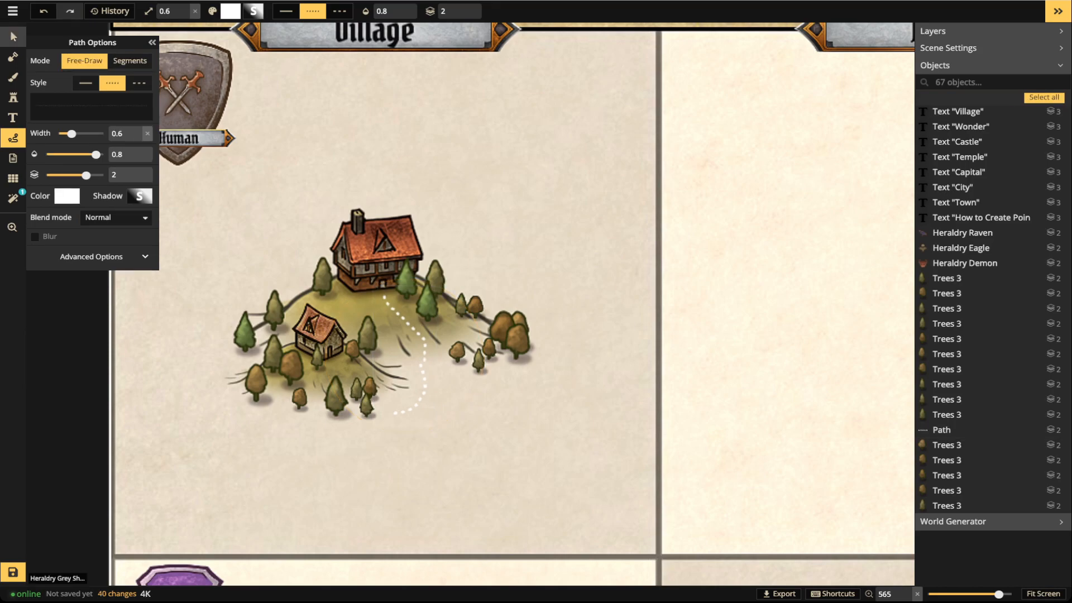
# Shift the whole village with its path slightly up and right, and delete the tree left of the large house
pyautogui.moveTo(208, 191); pyautogui.dragTo(562, 474)
pyautogui.moveTo(391, 330)
pyautogui.mouseDown()
pyautogui.moveTo(401, 346)
pyautogui.moveTo(399, 324)
pyautogui.mouseUp()
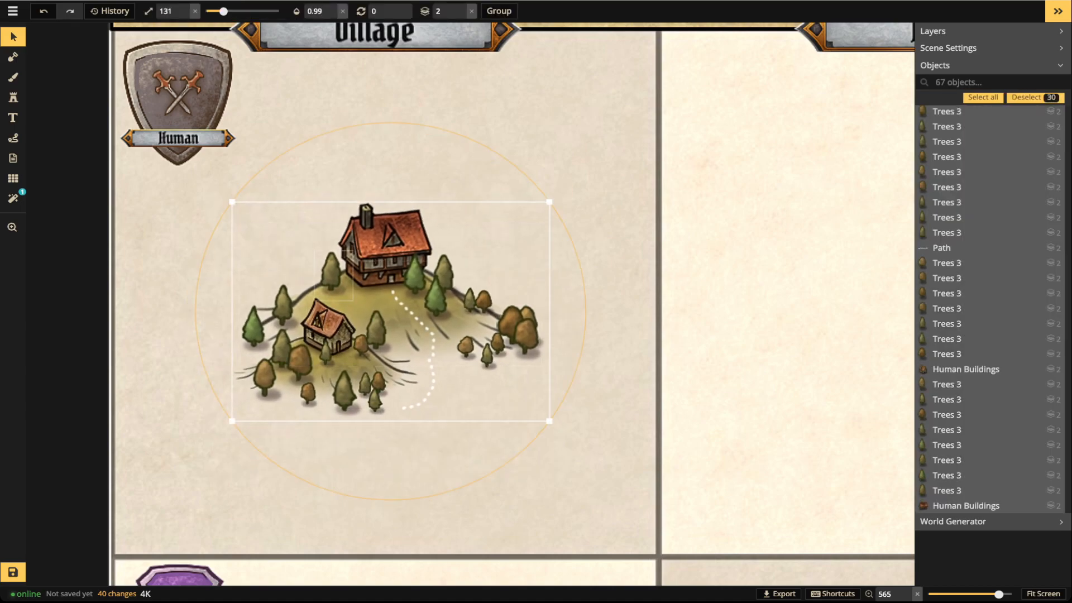
pyautogui.click(333, 274)
pyautogui.press('Delete')
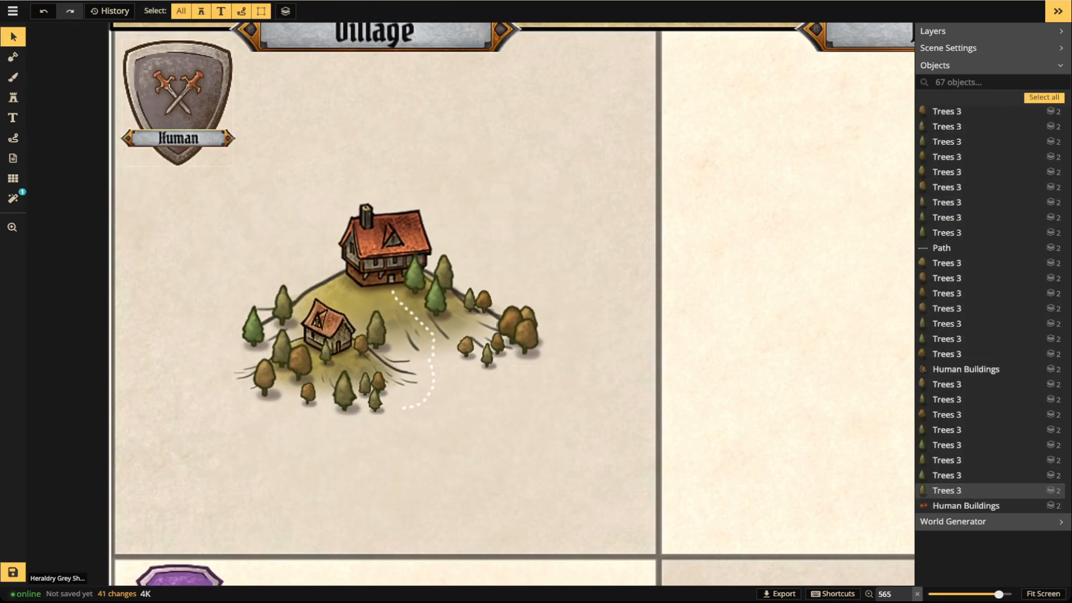
# Place a leafy Trees 1 stamp at size 300 directly left of the large house
pyautogui.click(13, 97)
pyautogui.press('f')
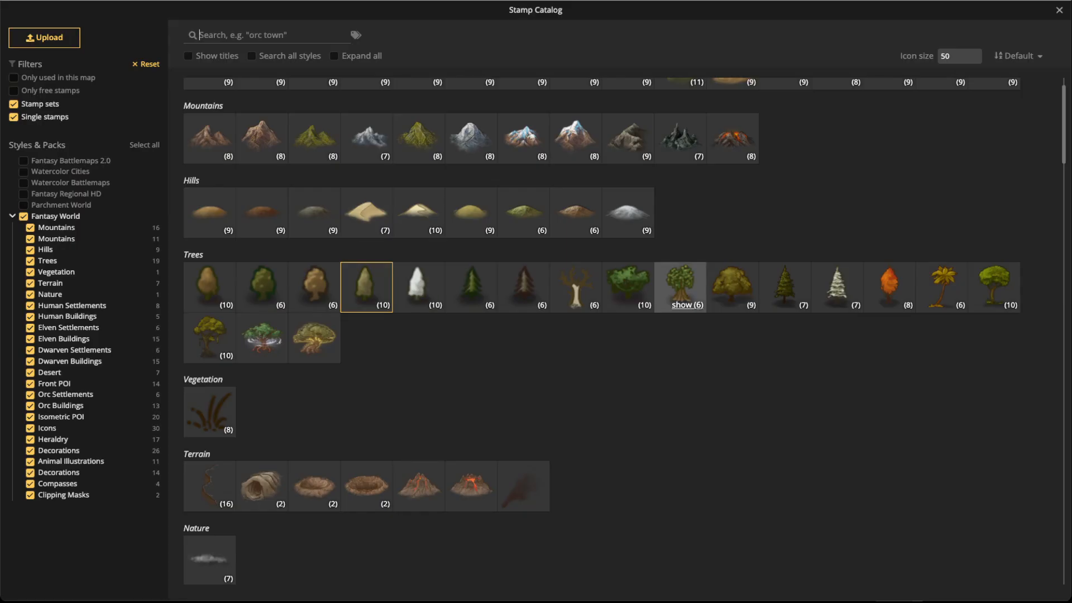
pyautogui.click(733, 287)
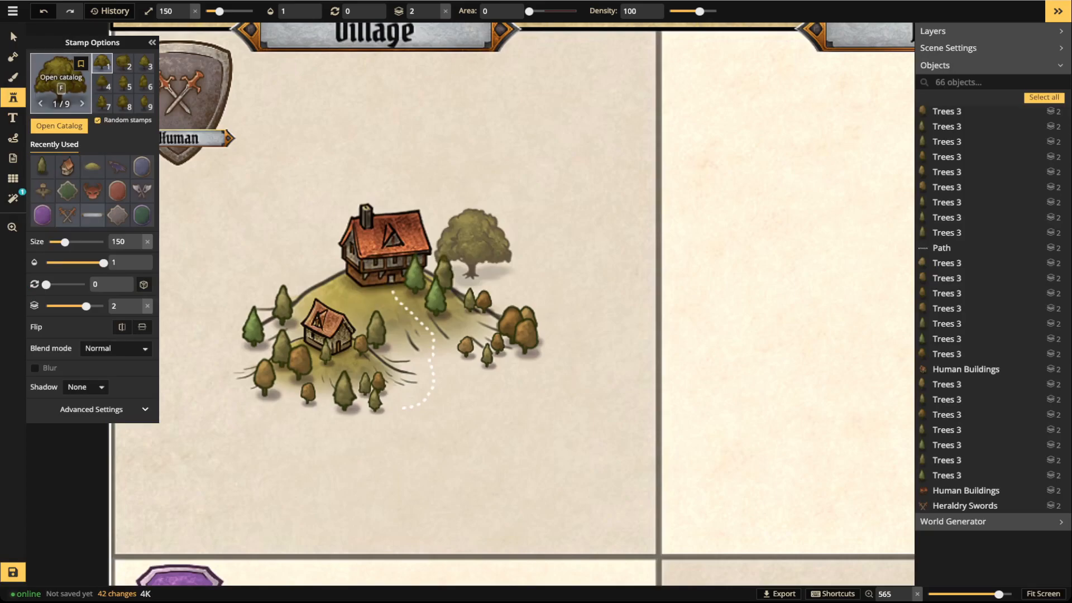
pyautogui.press('f')
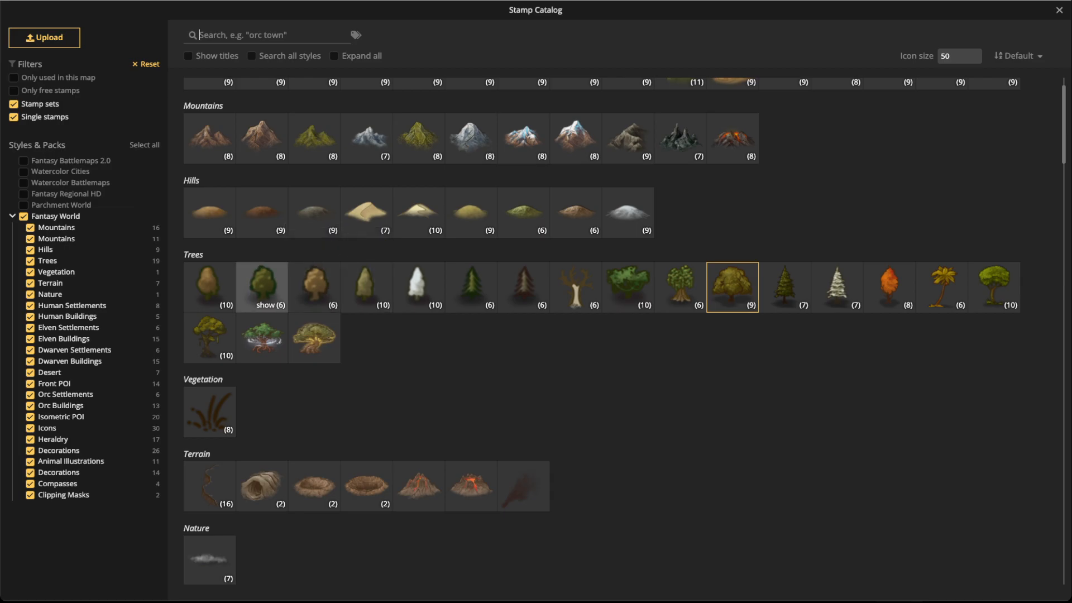
pyautogui.click(262, 282)
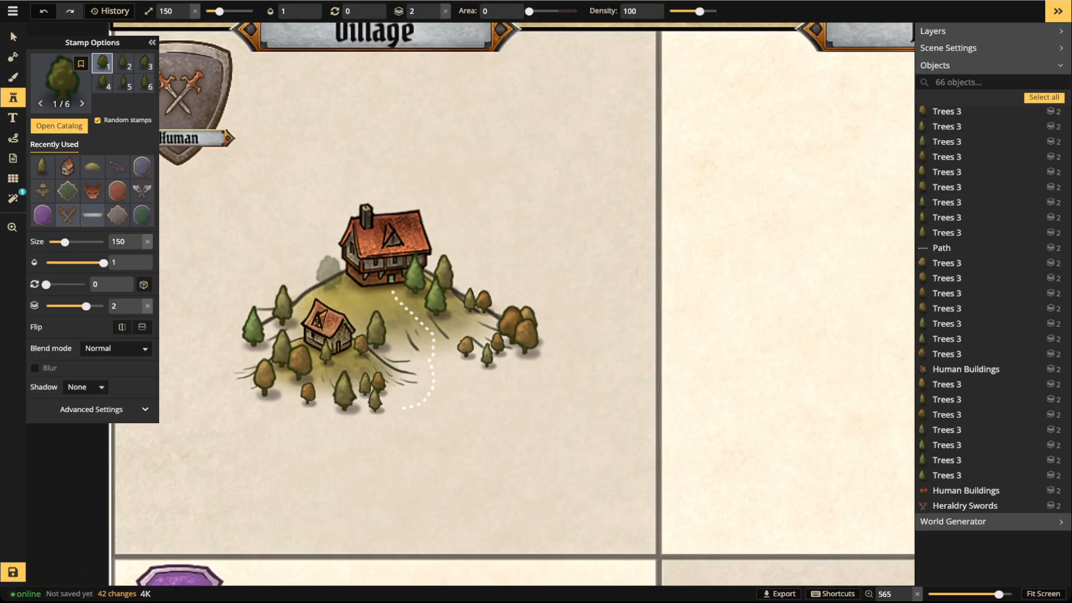
pyautogui.scroll(12, 322, 283)
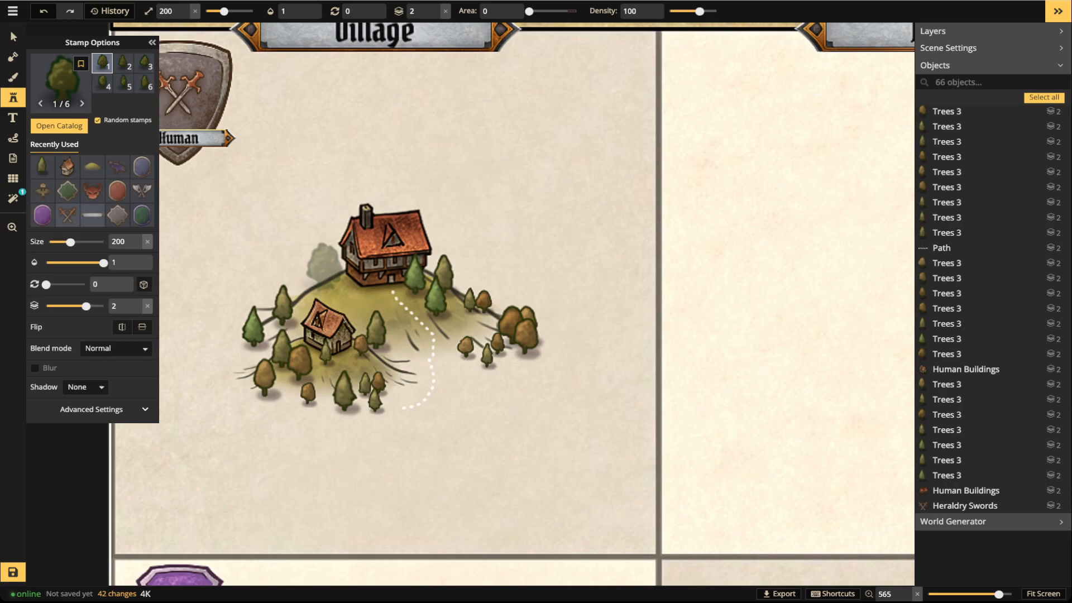
pyautogui.scroll(2, 322, 254)
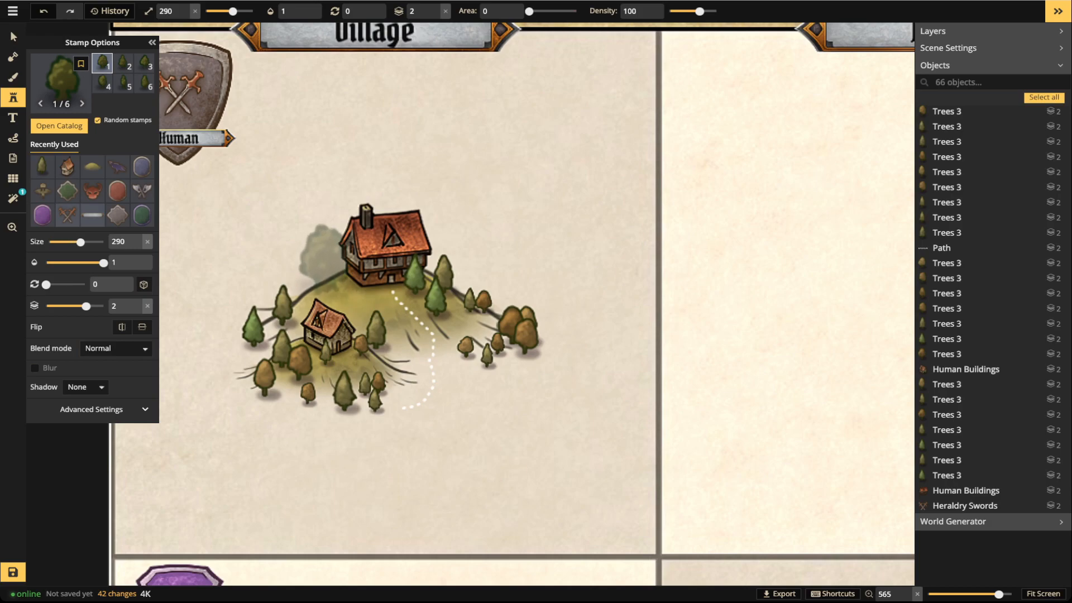
pyautogui.click(323, 255)
pyautogui.click(477, 240)
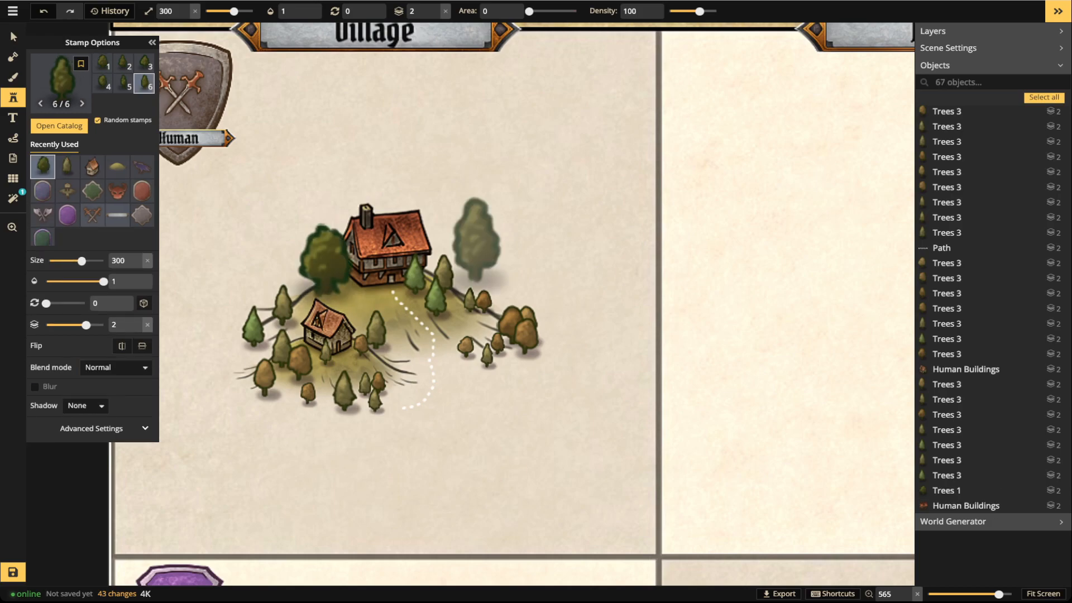
pyautogui.click(14, 37)
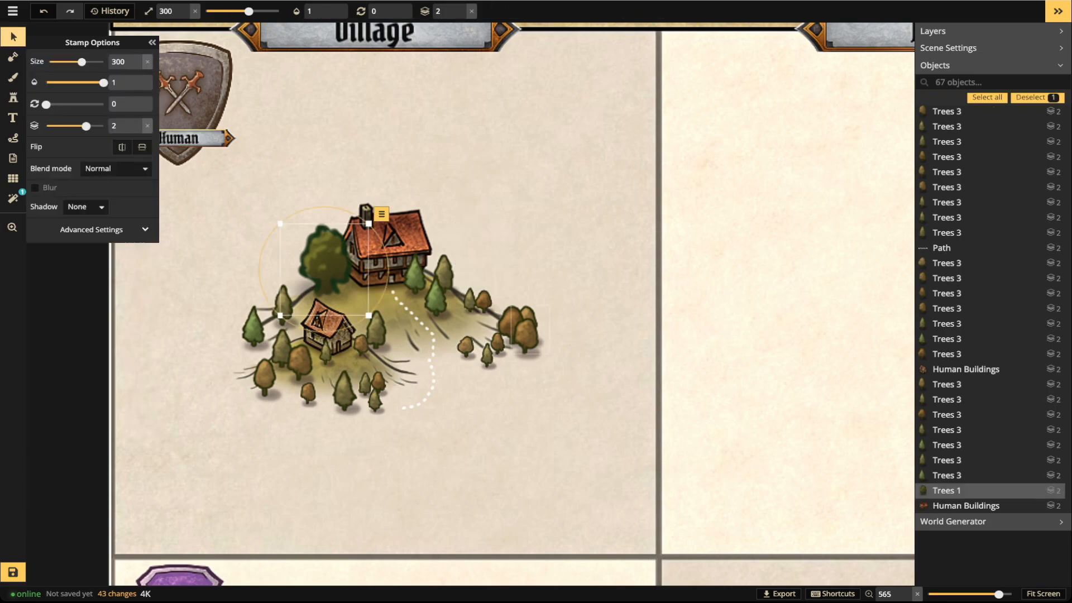
# Shrink the leafy Trees 1 stamp beside the large house to size 210, and remove it
pyautogui.moveTo(325, 258)
pyautogui.mouseDown()
pyautogui.moveTo(324, 225)
pyautogui.moveTo(331, 261)
pyautogui.mouseUp()
pyautogui.moveTo(375, 317); pyautogui.dragTo(362, 303)
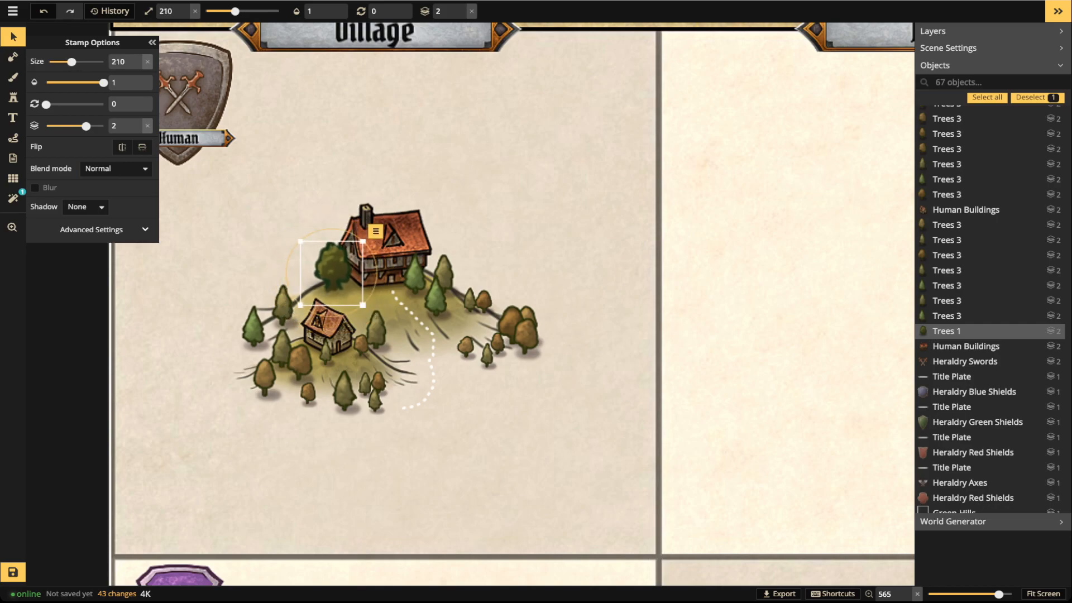
pyautogui.press('Delete')
# Copy the round brown Trees 3 stamp from the cluster at the hill's right edge and place it left of the large house at size 210
pyautogui.click(517, 330)
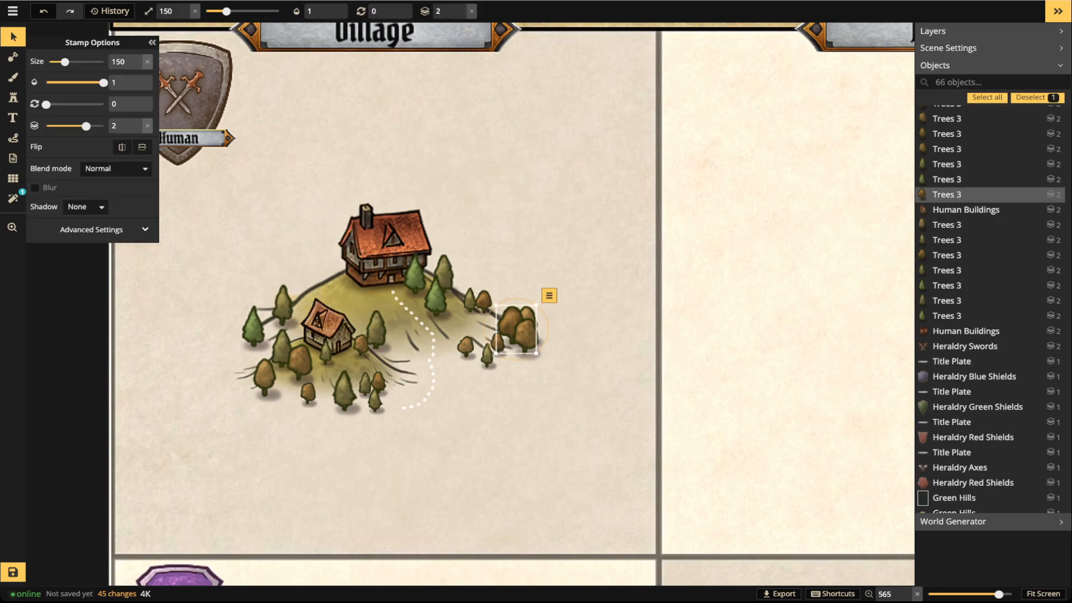
pyautogui.hotkey('ctrl', 'v')
pyautogui.moveTo(342, 256); pyautogui.dragTo(352, 269)
pyautogui.scroll(1, 322, 232)
pyautogui.moveTo(322, 232); pyautogui.dragTo(336, 270)
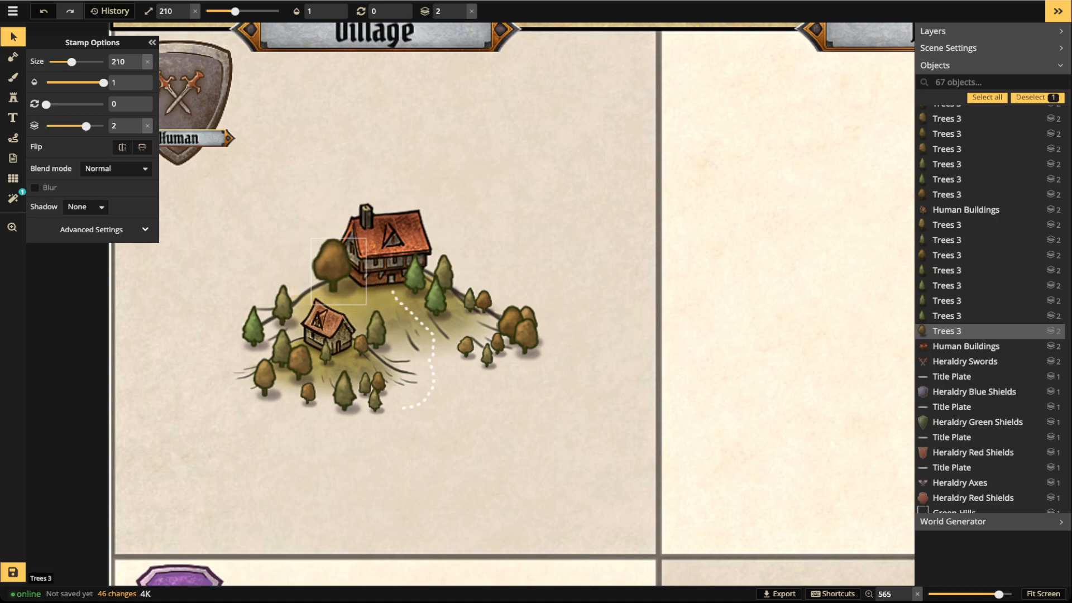
pyautogui.press('Escape')
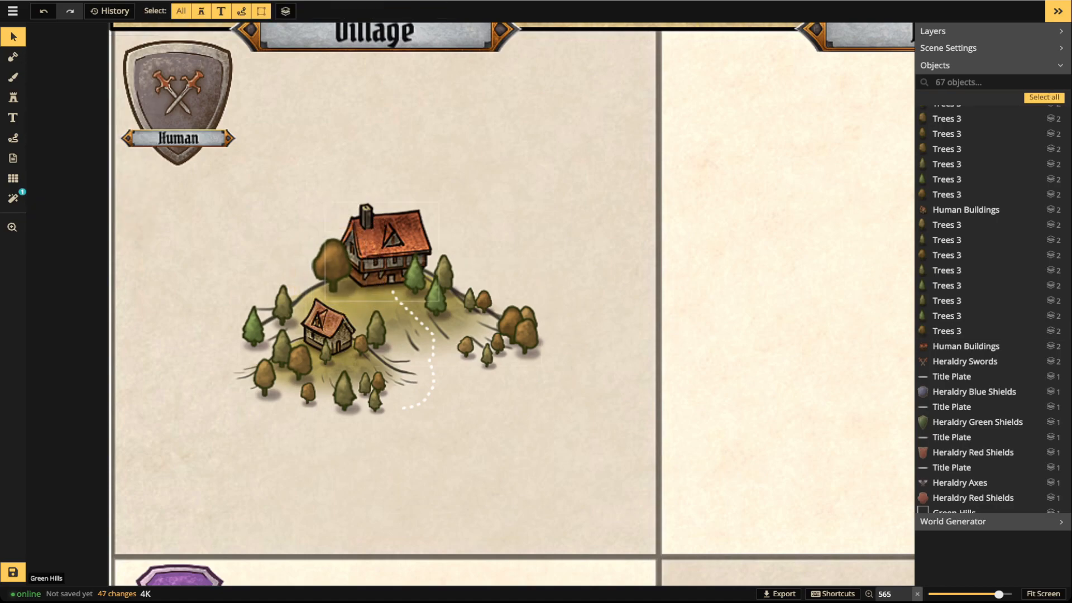
# Group all the village objects under the name "Human Village" and shift the group slightly up and left
pyautogui.moveTo(190, 194); pyautogui.dragTo(573, 445)
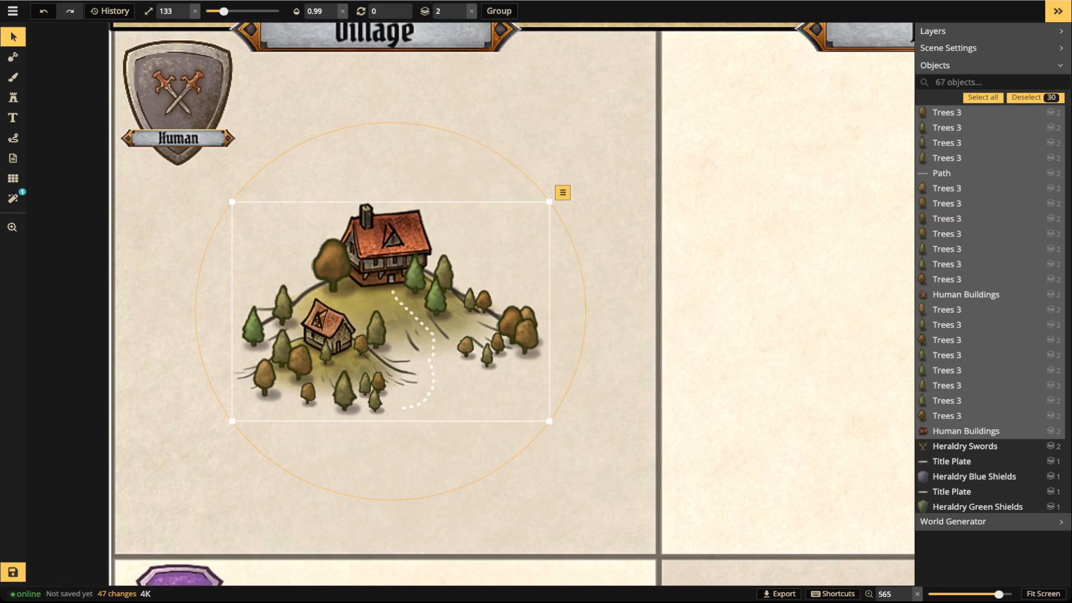
pyautogui.click(499, 11)
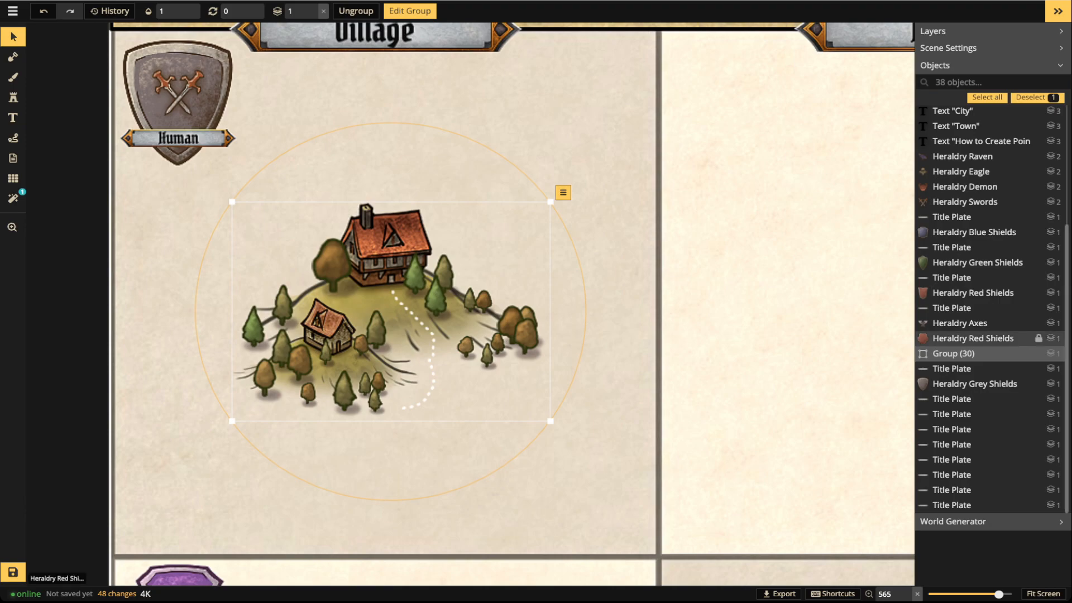
pyautogui.click(1025, 352)
pyautogui.hotkey('ctrl', 'a')
pyautogui.press('BackSpace')
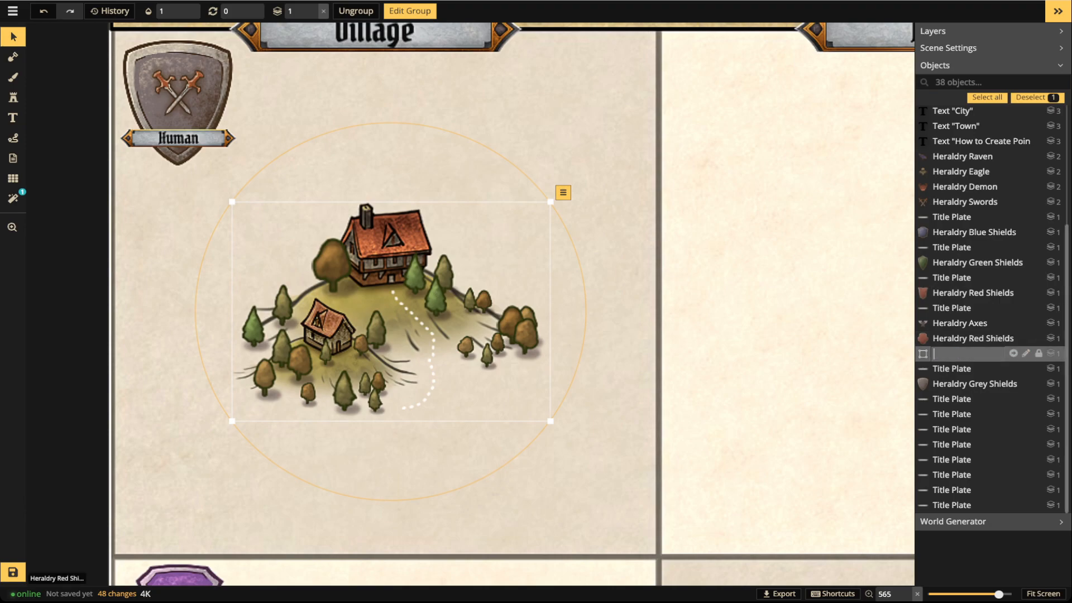
pyautogui.write('Human Village')
pyautogui.press('Return')
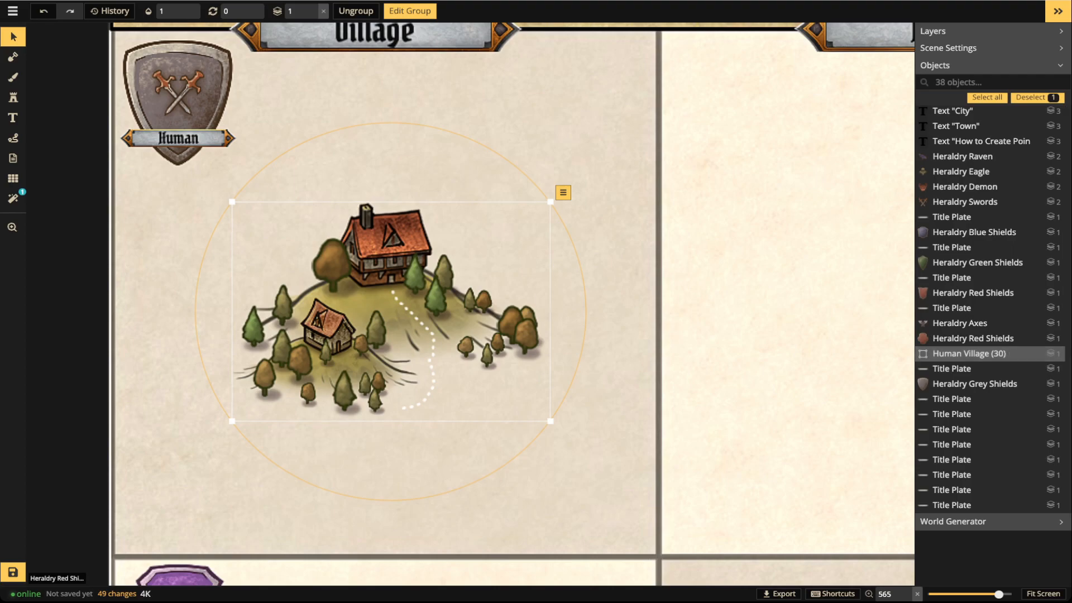
pyautogui.moveTo(391, 313)
pyautogui.mouseDown()
pyautogui.moveTo(564, 291)
pyautogui.moveTo(431, 273)
pyautogui.moveTo(273, 393)
pyautogui.moveTo(313, 236)
pyautogui.moveTo(321, 306)
pyautogui.moveTo(397, 253)
pyautogui.moveTo(362, 285)
pyautogui.moveTo(396, 292)
pyautogui.moveTo(398, 314)
pyautogui.moveTo(322, 312)
pyautogui.moveTo(379, 300)
pyautogui.mouseUp()
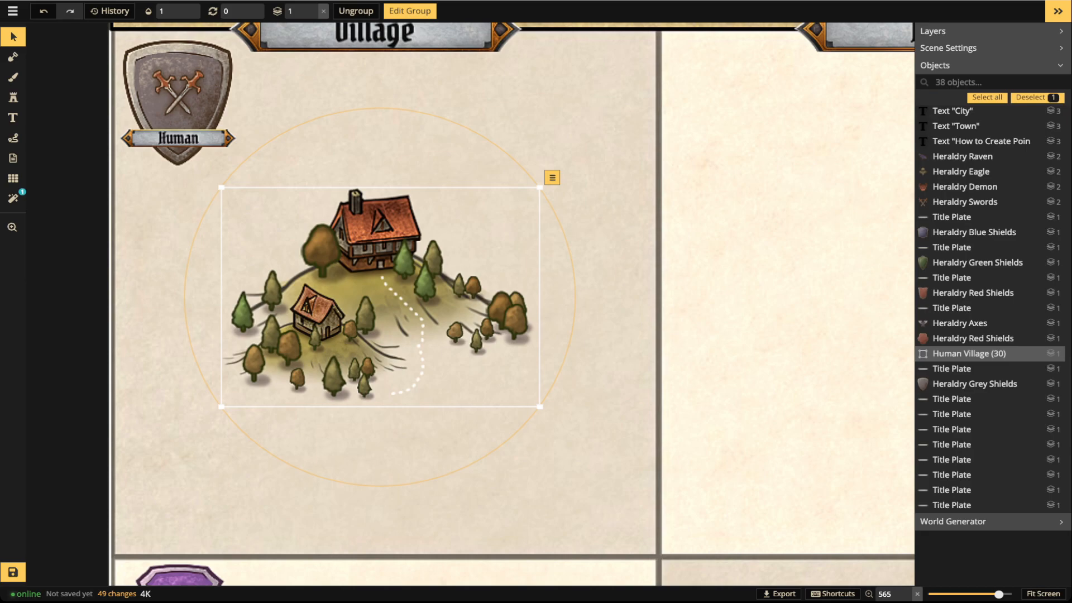
# Paint the Grass 3 texture on the background layer beneath and around the village with a round size 22 brush at 0.74 opacity
pyautogui.click(13, 77)
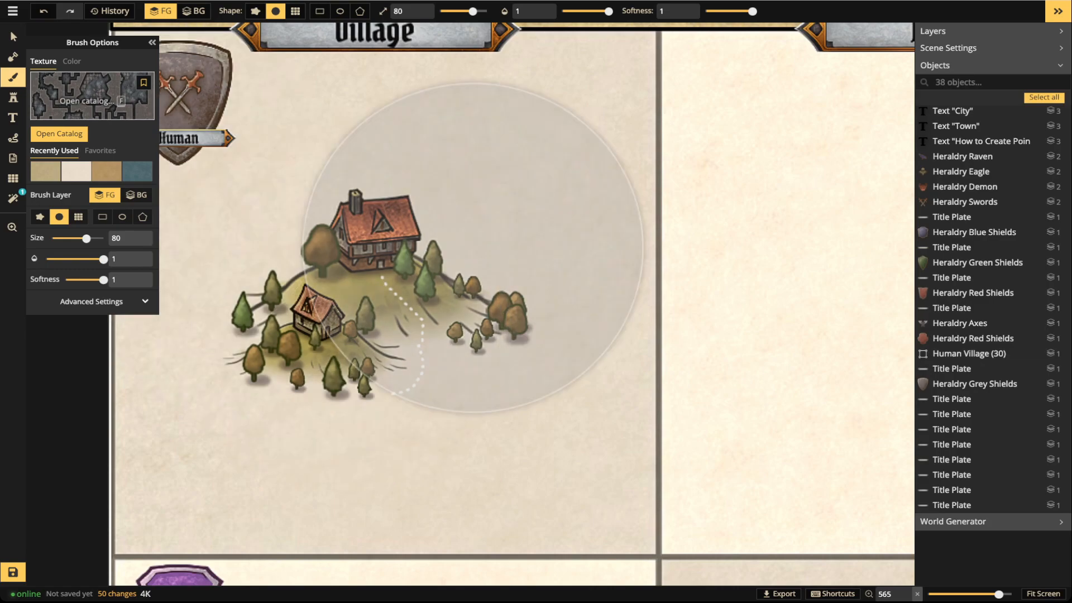
pyautogui.press('f')
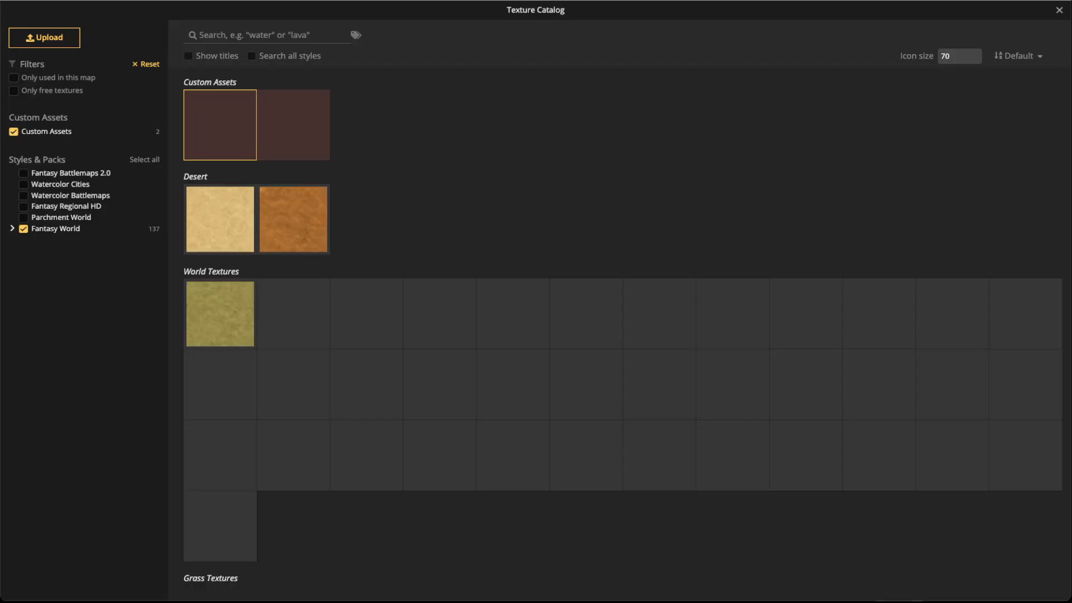
pyautogui.click(14, 131)
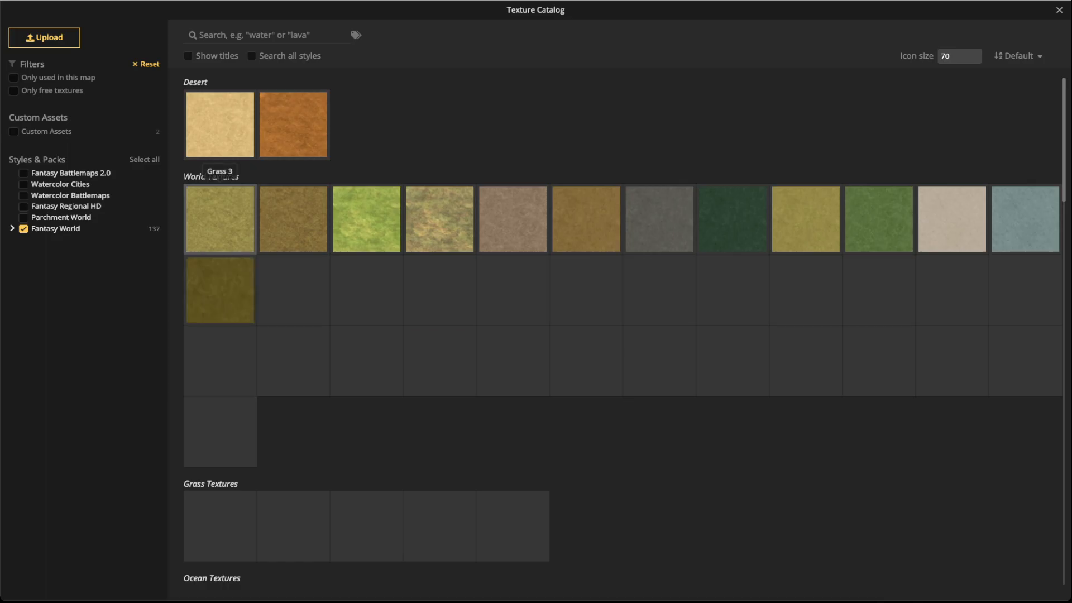
pyautogui.click(220, 219)
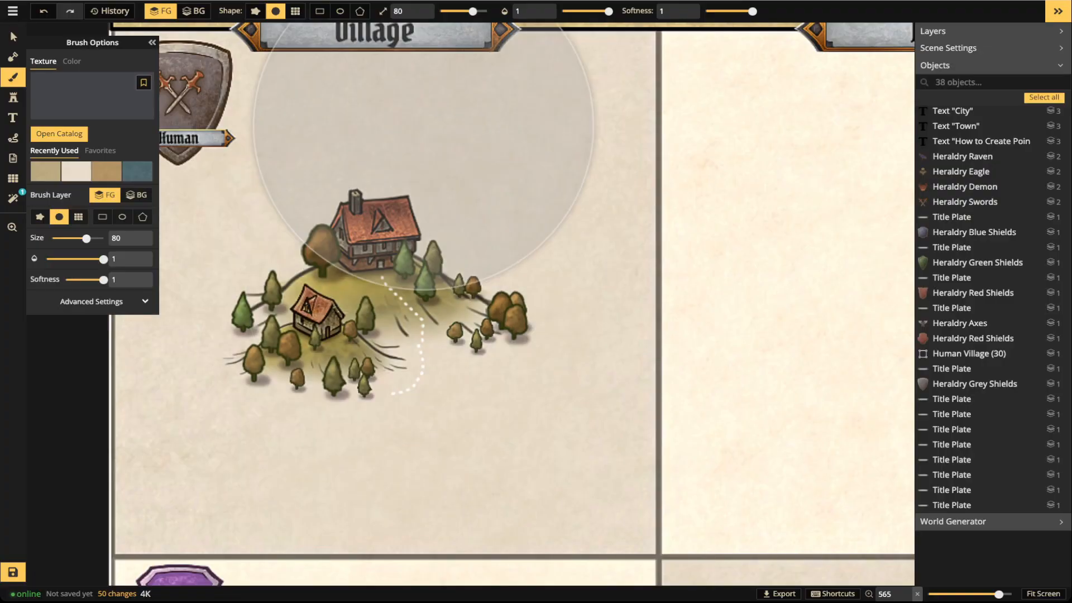
pyautogui.moveTo(473, 11); pyautogui.dragTo(461, 12)
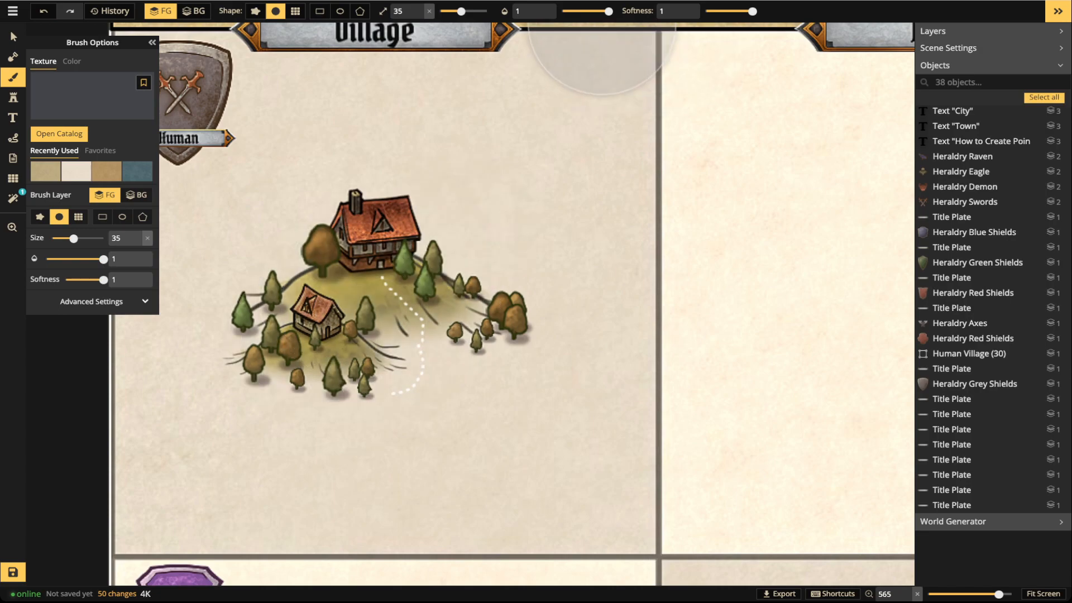
pyautogui.moveTo(609, 11)
pyautogui.mouseDown()
pyautogui.moveTo(588, 11)
pyautogui.moveTo(598, 11)
pyautogui.mouseUp()
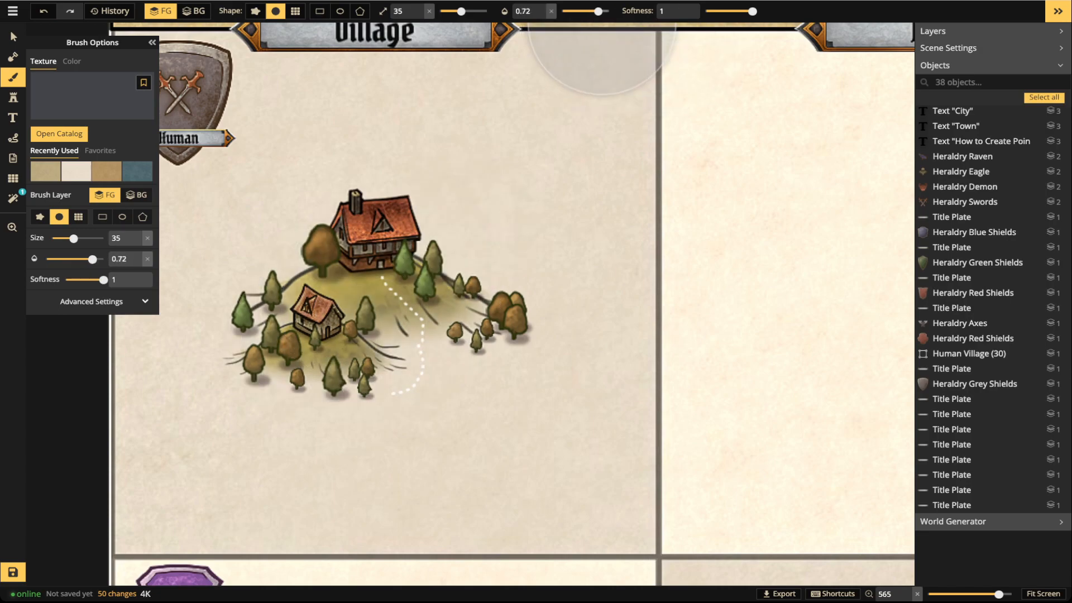
pyautogui.moveTo(462, 11); pyautogui.dragTo(456, 11)
pyautogui.click(194, 12)
pyautogui.moveTo(286, 326)
pyautogui.mouseDown()
pyautogui.moveTo(207, 328)
pyautogui.moveTo(246, 352)
pyautogui.moveTo(243, 371)
pyautogui.moveTo(333, 397)
pyautogui.moveTo(385, 393)
pyautogui.moveTo(450, 369)
pyautogui.moveTo(424, 332)
pyautogui.moveTo(362, 326)
pyautogui.moveTo(509, 320)
pyautogui.moveTo(499, 281)
pyautogui.moveTo(304, 288)
pyautogui.moveTo(315, 372)
pyautogui.moveTo(439, 377)
pyautogui.moveTo(538, 342)
pyautogui.moveTo(510, 299)
pyautogui.moveTo(262, 284)
pyautogui.moveTo(241, 308)
pyautogui.moveTo(243, 352)
pyautogui.moveTo(316, 411)
pyautogui.moveTo(435, 412)
pyautogui.mouseUp()
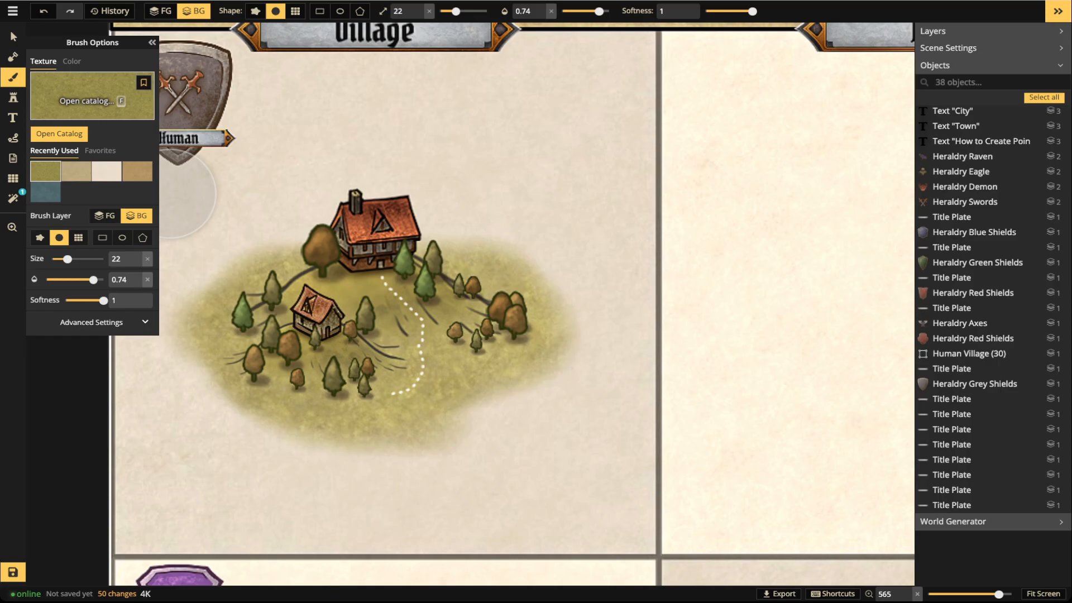
# Add grass tufts around the village's edges using the Grass parchment texture with a size 9 brush at full opacity
pyautogui.press('f')
pyautogui.scroll(-8, 623, 329)
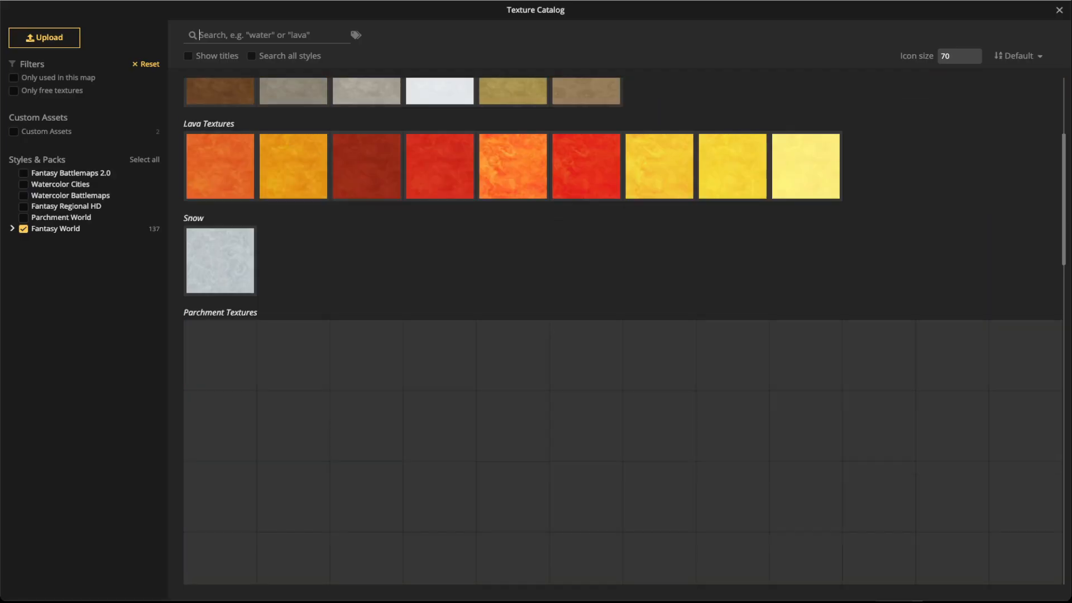
pyautogui.scroll(-4, 313, 301)
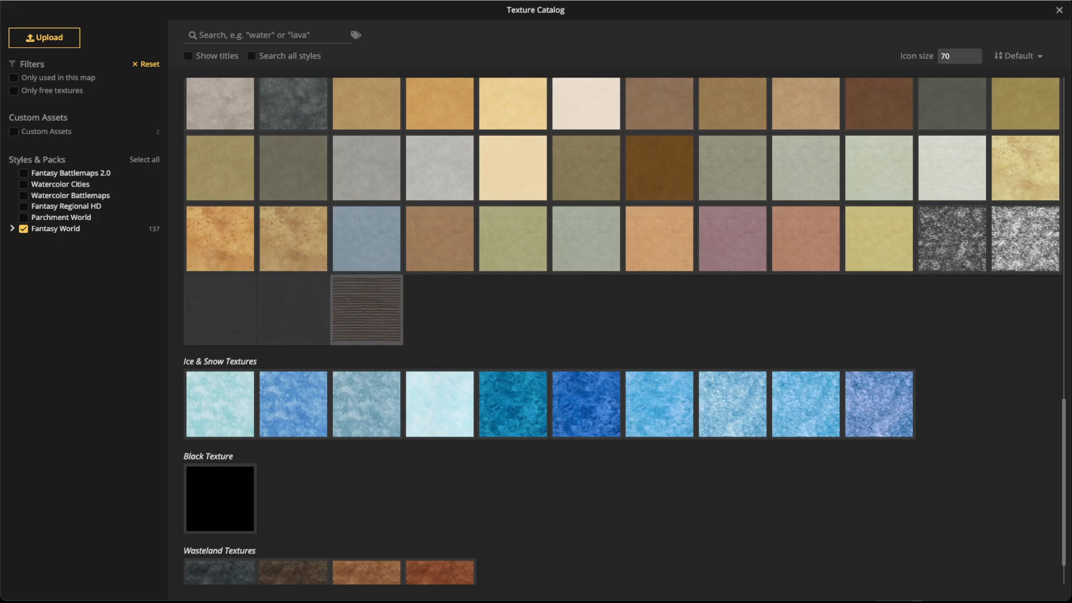
pyautogui.scroll(3, 366, 309)
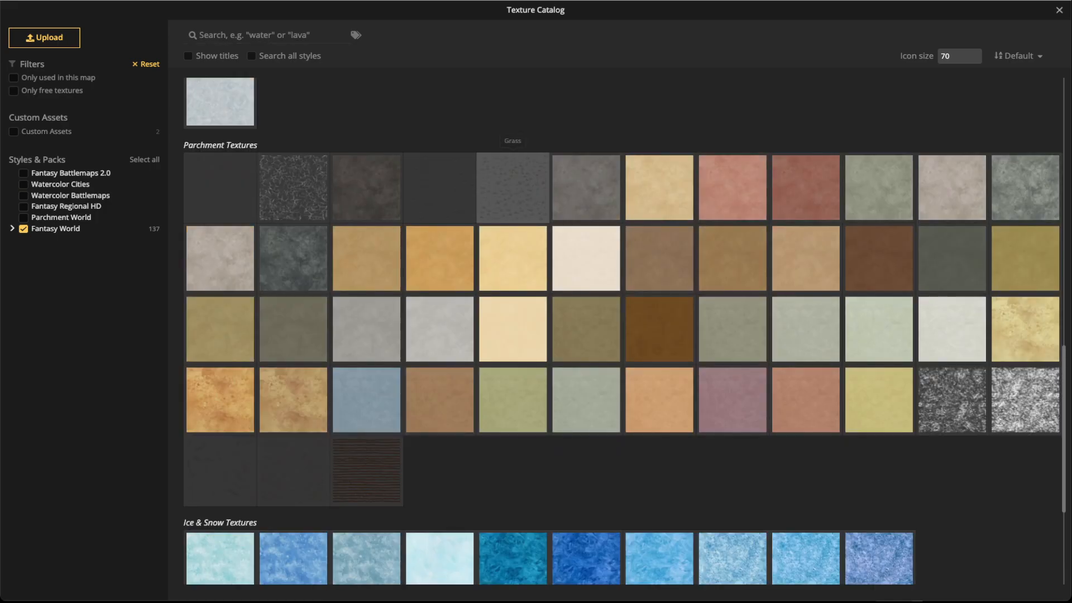
pyautogui.click(512, 187)
pyautogui.moveTo(455, 11); pyautogui.dragTo(448, 11)
pyautogui.click(551, 11)
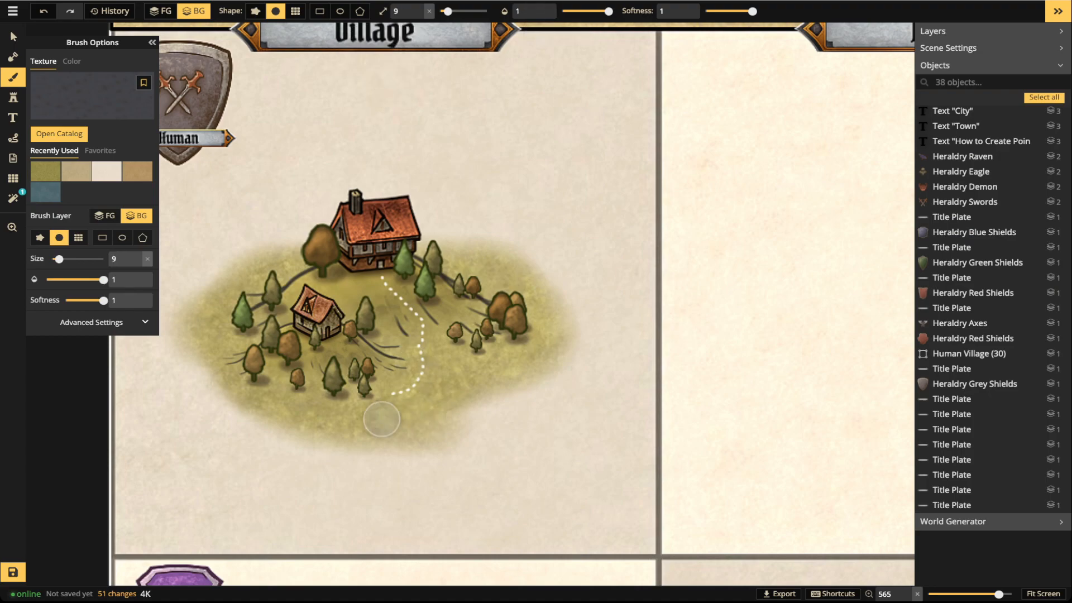
pyautogui.moveTo(381, 419); pyautogui.dragTo(302, 423)
pyautogui.moveTo(445, 367)
pyautogui.mouseDown()
pyautogui.moveTo(440, 393)
pyautogui.moveTo(458, 370)
pyautogui.moveTo(452, 390)
pyautogui.moveTo(462, 372)
pyautogui.moveTo(532, 348)
pyautogui.moveTo(449, 362)
pyautogui.moveTo(471, 365)
pyautogui.moveTo(441, 378)
pyautogui.mouseUp()
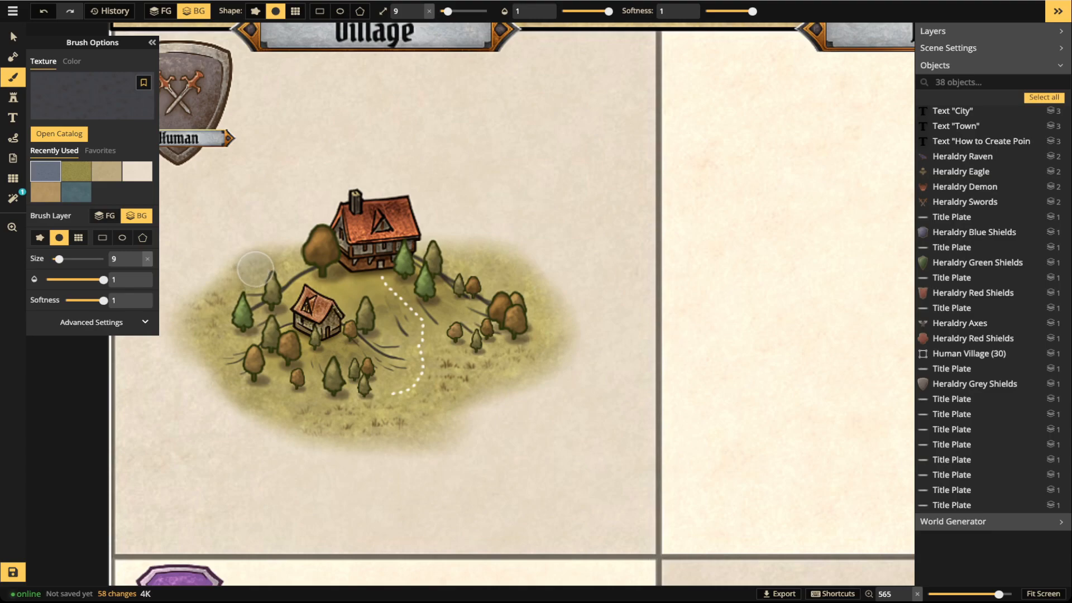
pyautogui.moveTo(224, 303); pyautogui.dragTo(213, 332)
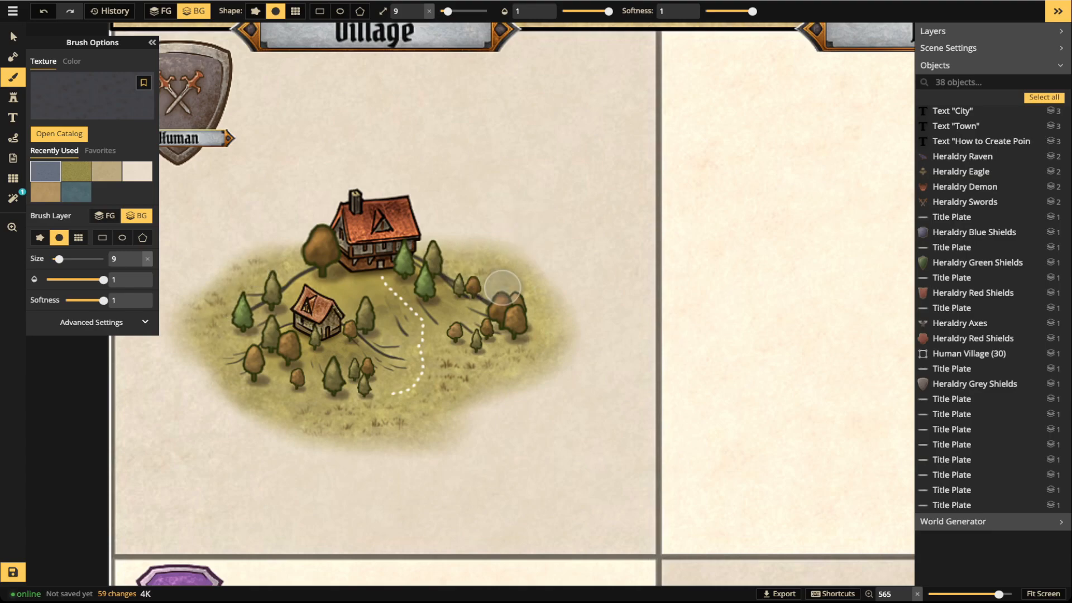
pyautogui.click(225, 304)
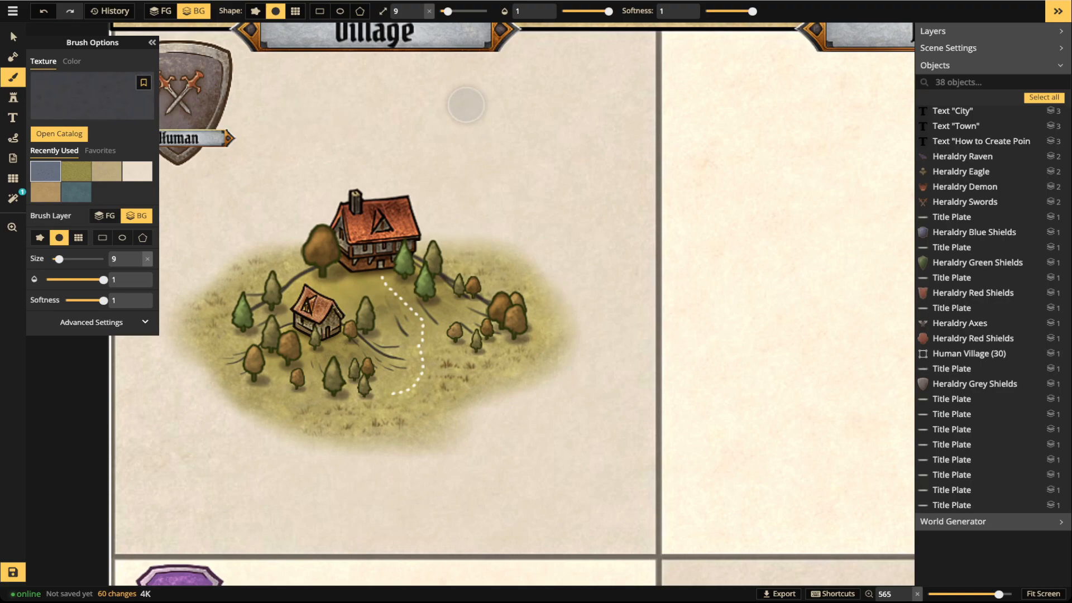
# Try painting the Grass tuft texture with a size 54 brush across the Village and Town cells, and undo the stroke
pyautogui.moveTo(447, 10); pyautogui.dragTo(466, 10)
pyautogui.moveTo(729, 192)
pyautogui.mouseDown()
pyautogui.moveTo(713, 196)
pyautogui.moveTo(675, 339)
pyautogui.mouseUp()
pyautogui.scroll(-3, 676, 339)
pyautogui.moveTo(734, 314); pyautogui.dragTo(458, 318)
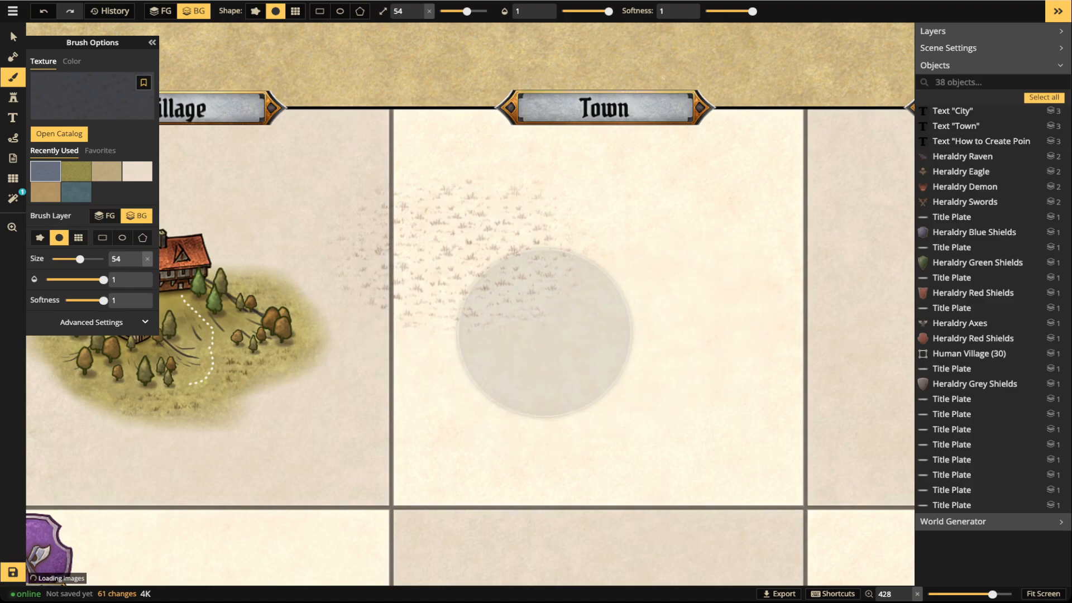
pyautogui.hotkey('ctrl', 'z')
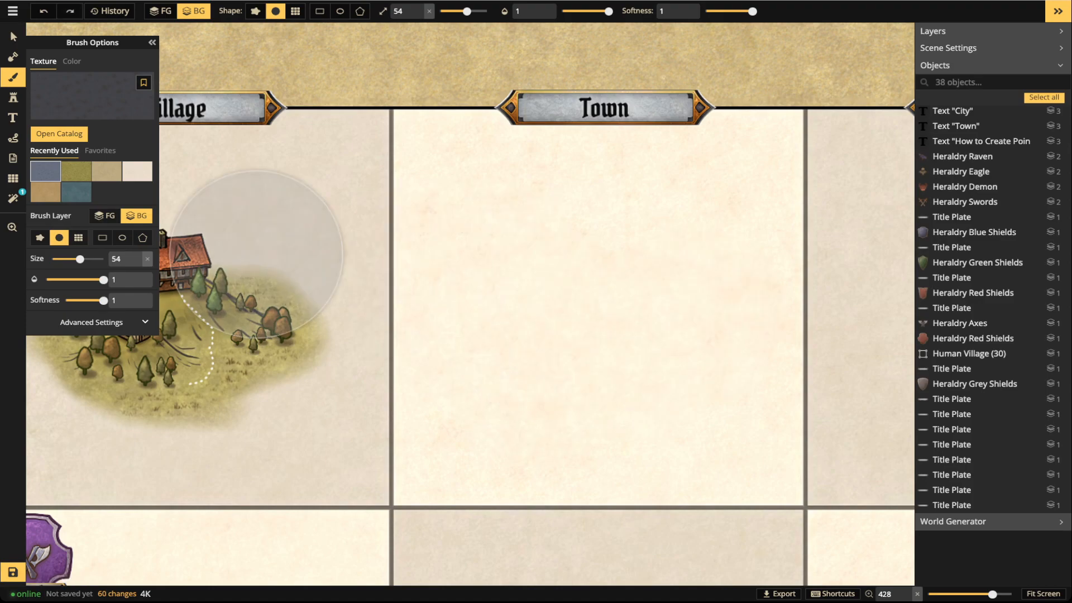
# Leave the brush, check the finished Human Village, and save the map
pyautogui.press('v')
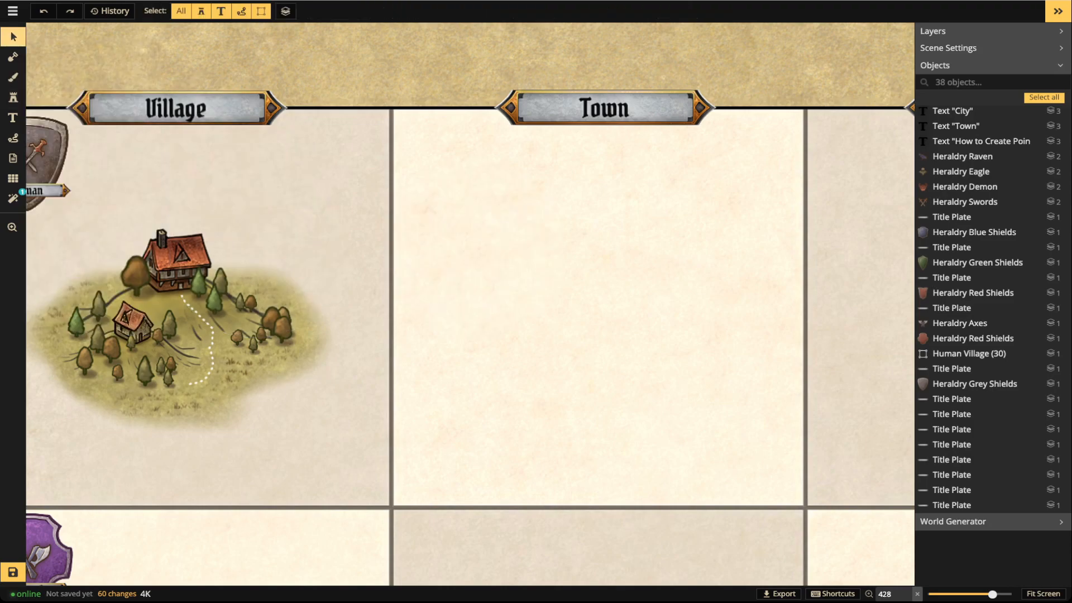
pyautogui.scroll(4, 28, 330)
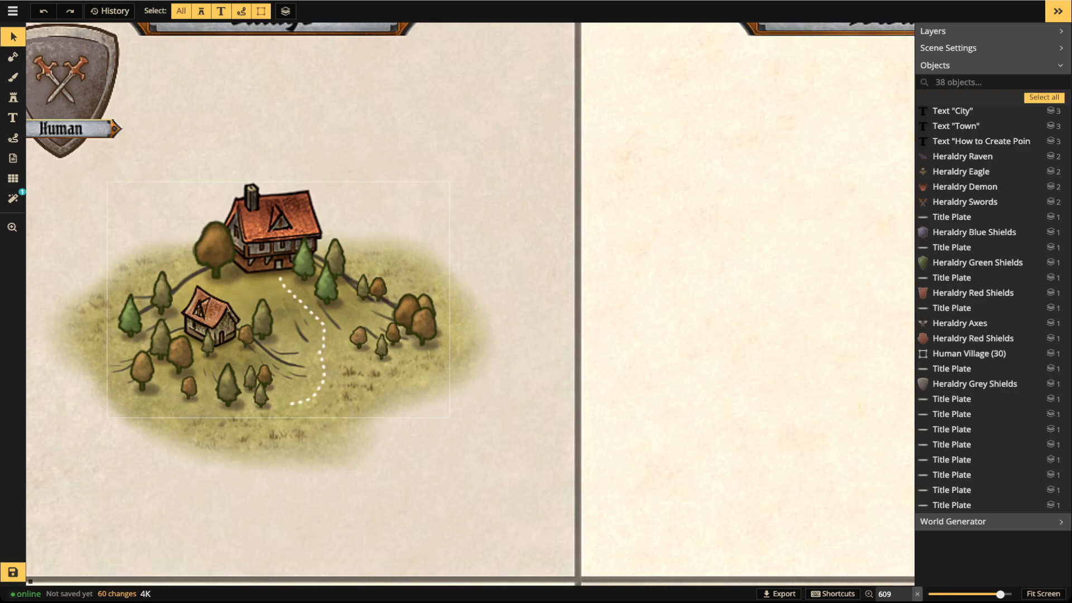
pyautogui.scroll(-5, 232, 249)
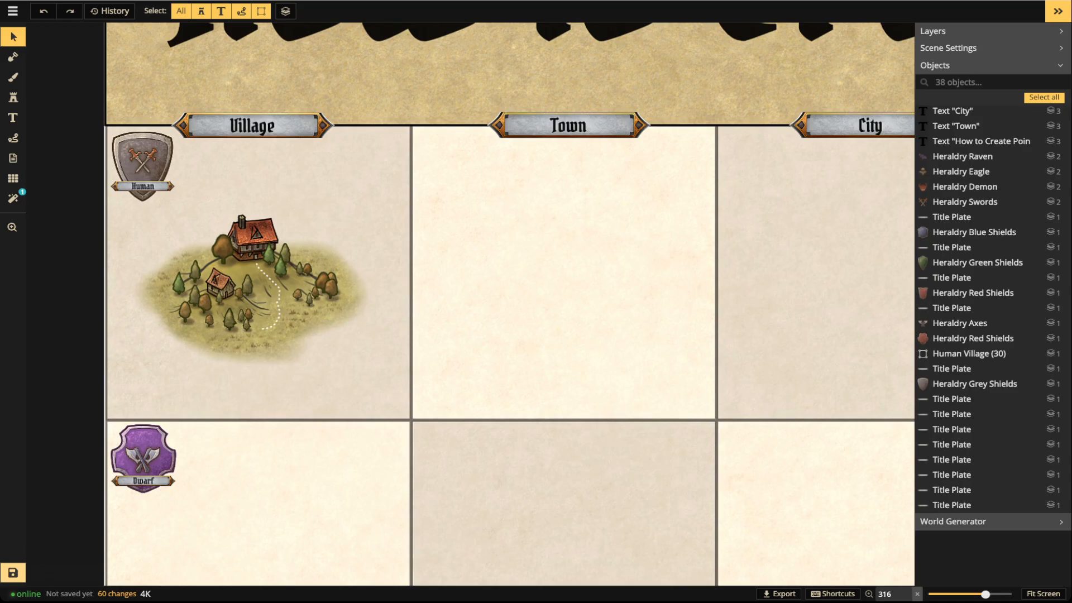
pyautogui.click(13, 572)
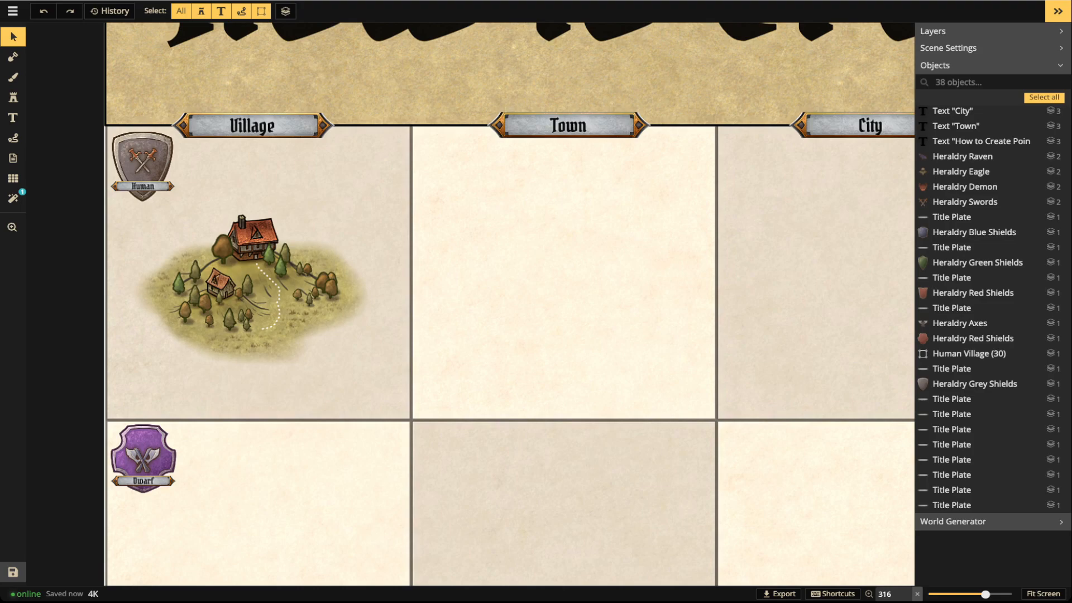
# Look over the whole template grid, the Human Village cell and the Dwarf Village cell below it
pyautogui.scroll(-5, 335, 302)
pyautogui.press('space')
pyautogui.moveTo(335, 302); pyautogui.dragTo(148, 177)
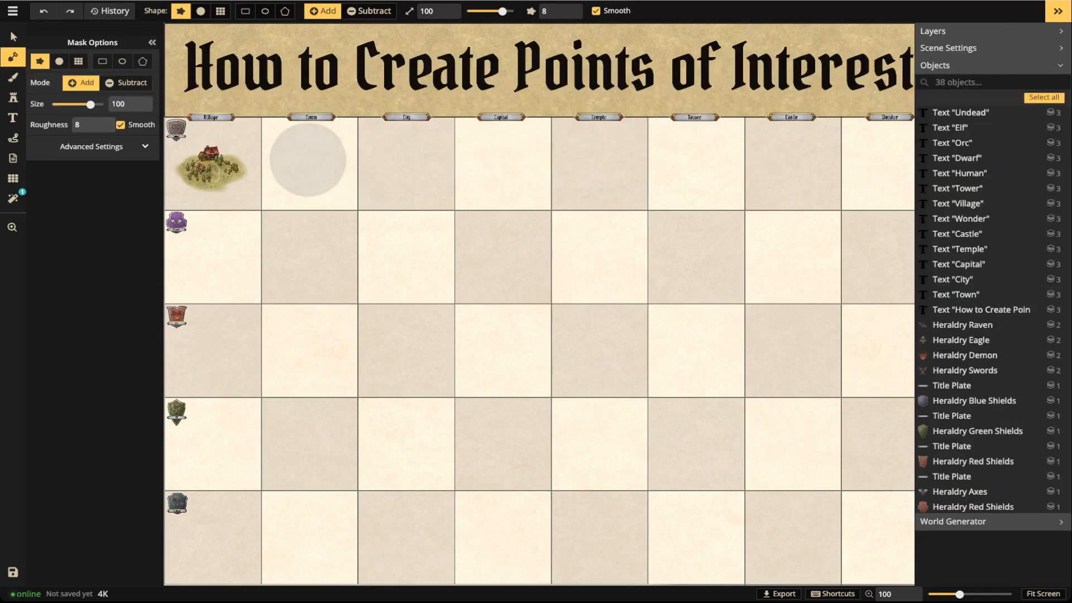
pyautogui.scroll(4, 286, 235)
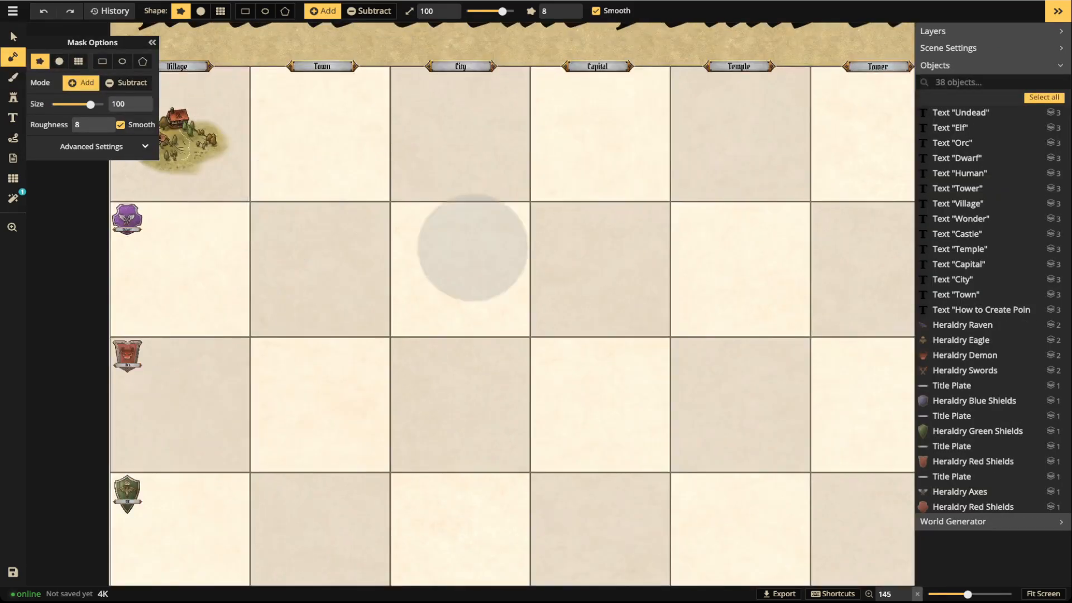
pyautogui.click(13, 37)
pyautogui.moveTo(223, 167); pyautogui.dragTo(255, 300)
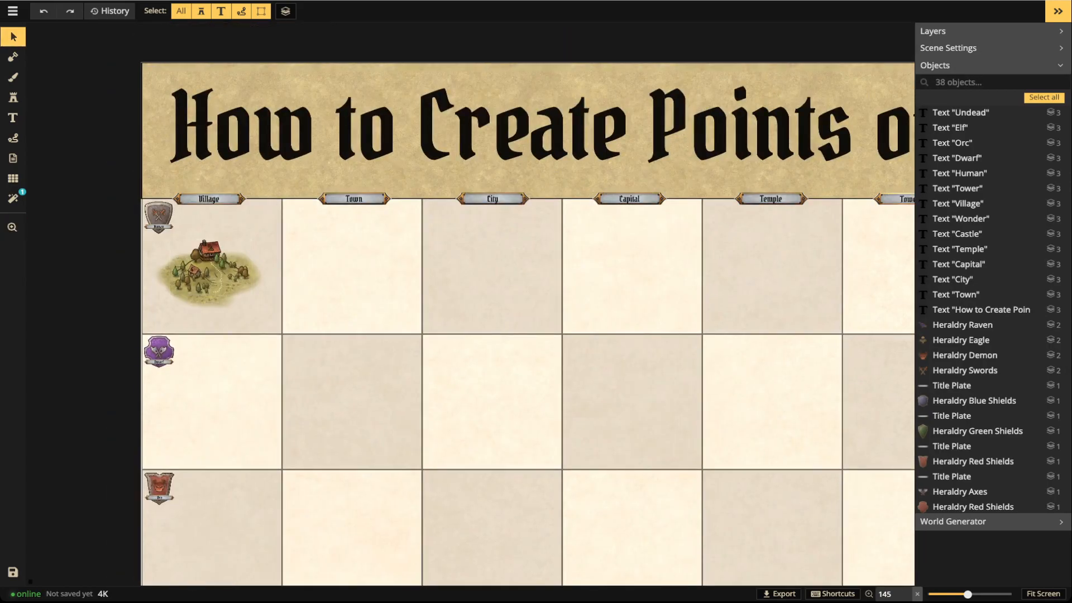
pyautogui.scroll(2, 654, 279)
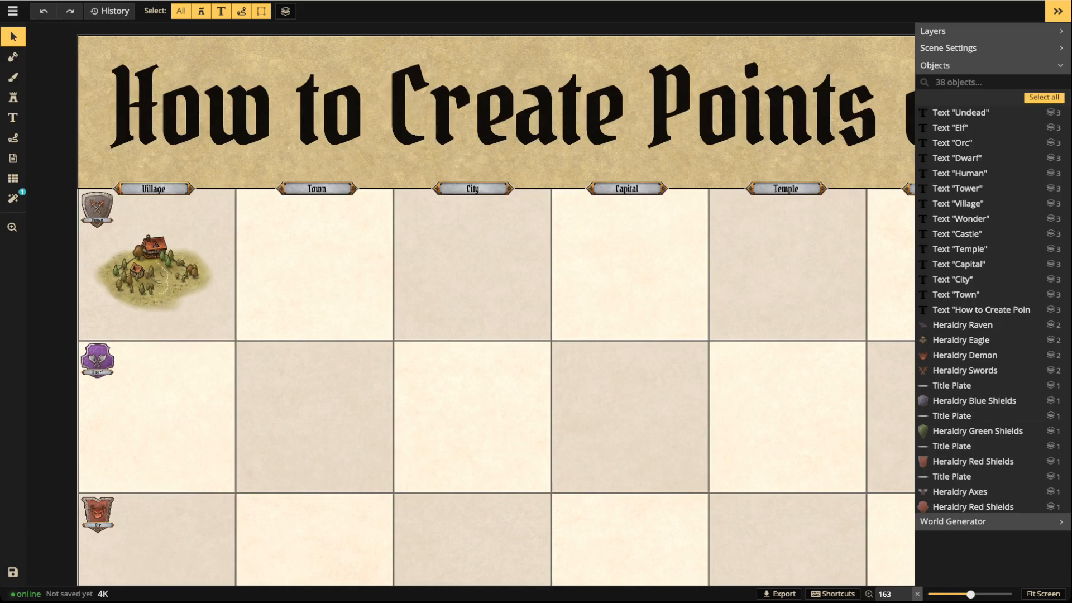
pyautogui.scroll(10, 277, 393)
pyautogui.press('space')
pyautogui.moveTo(277, 393); pyautogui.dragTo(344, 379)
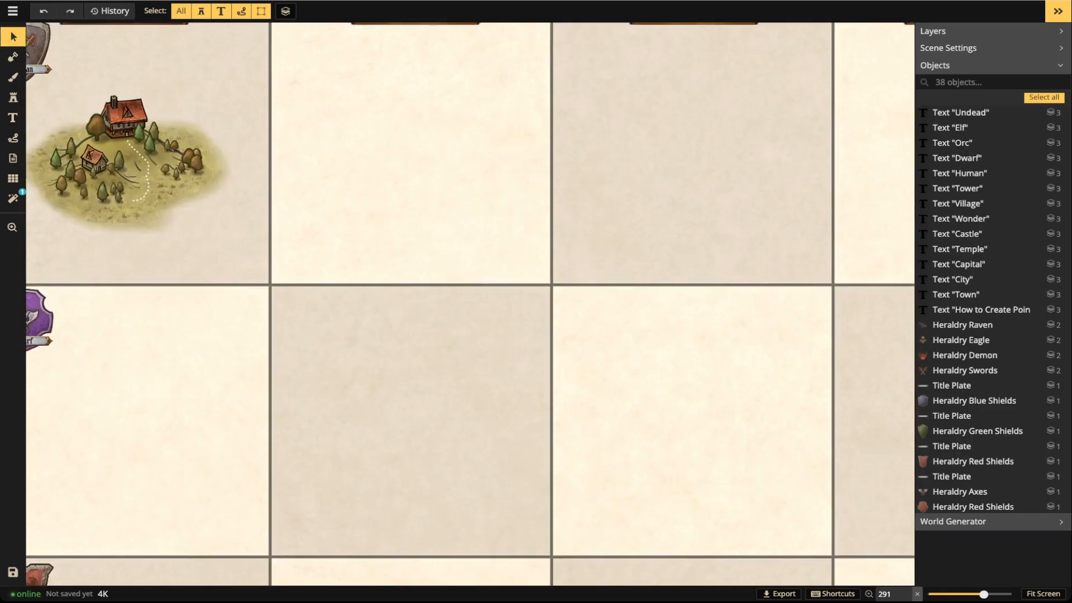
pyautogui.press('space')
pyautogui.moveTo(134, 154); pyautogui.dragTo(208, 143)
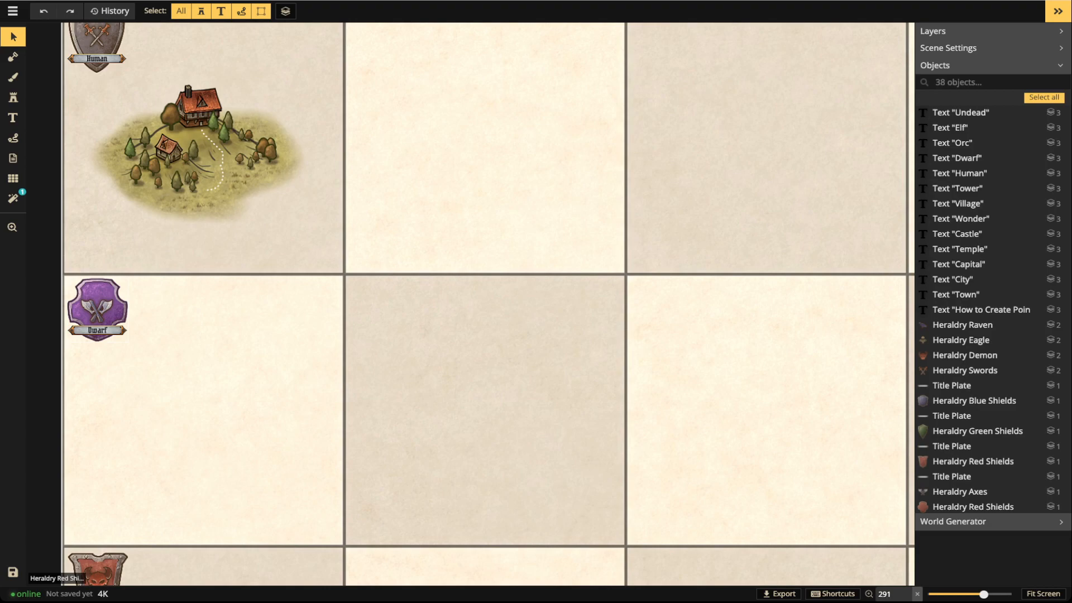
# Place a Craters stamp from the Terrain category at size 180 in the Dwarf row's Town cell, below the empty Human Town cell
pyautogui.scroll(-5, 412, 195)
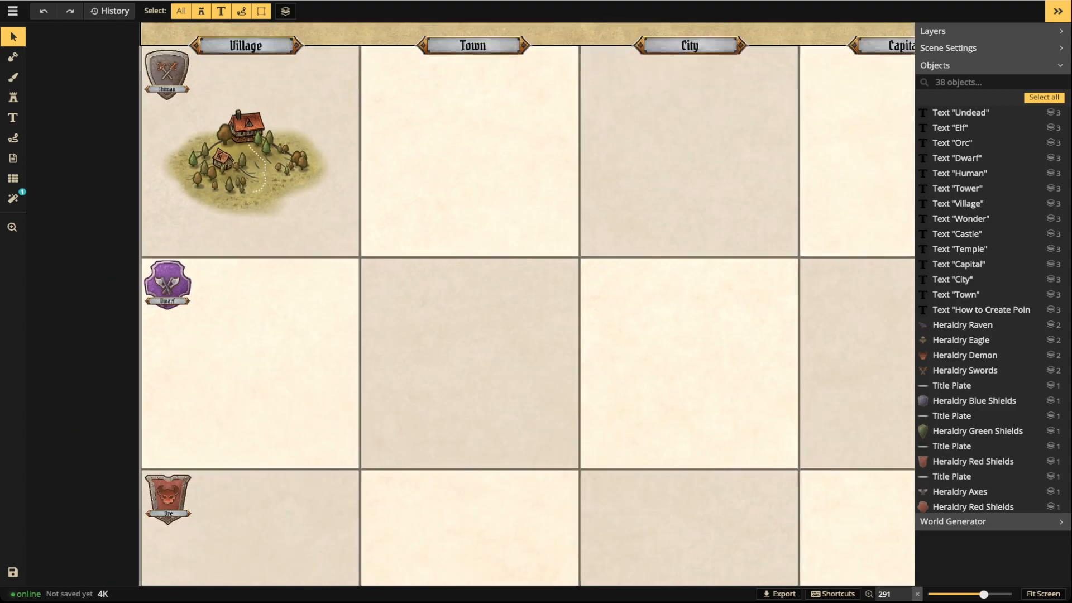
pyautogui.moveTo(412, 194); pyautogui.dragTo(300, 256)
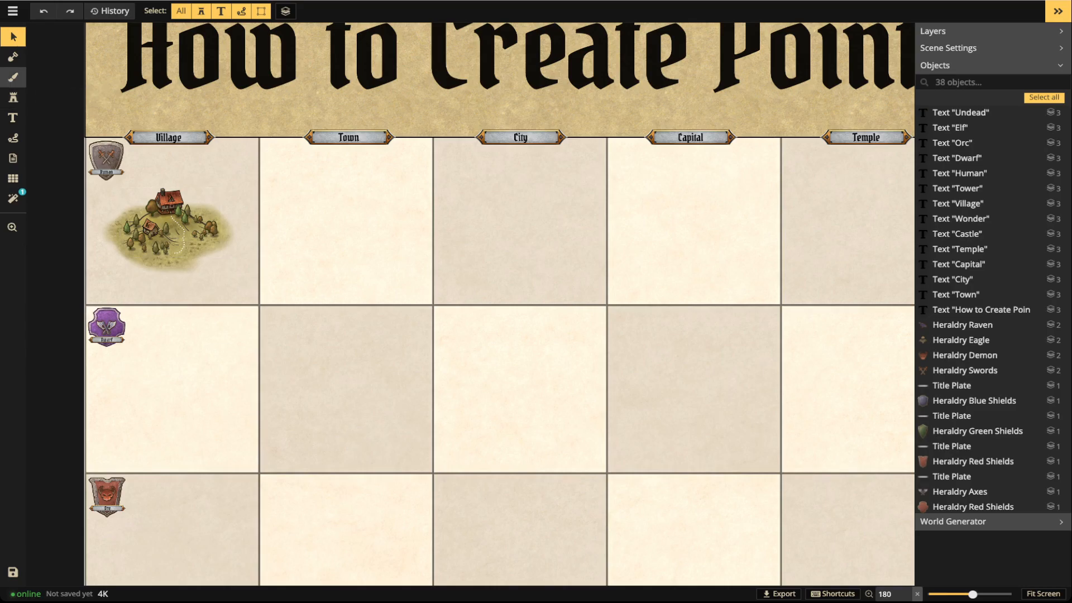
pyautogui.click(13, 77)
pyautogui.click(13, 97)
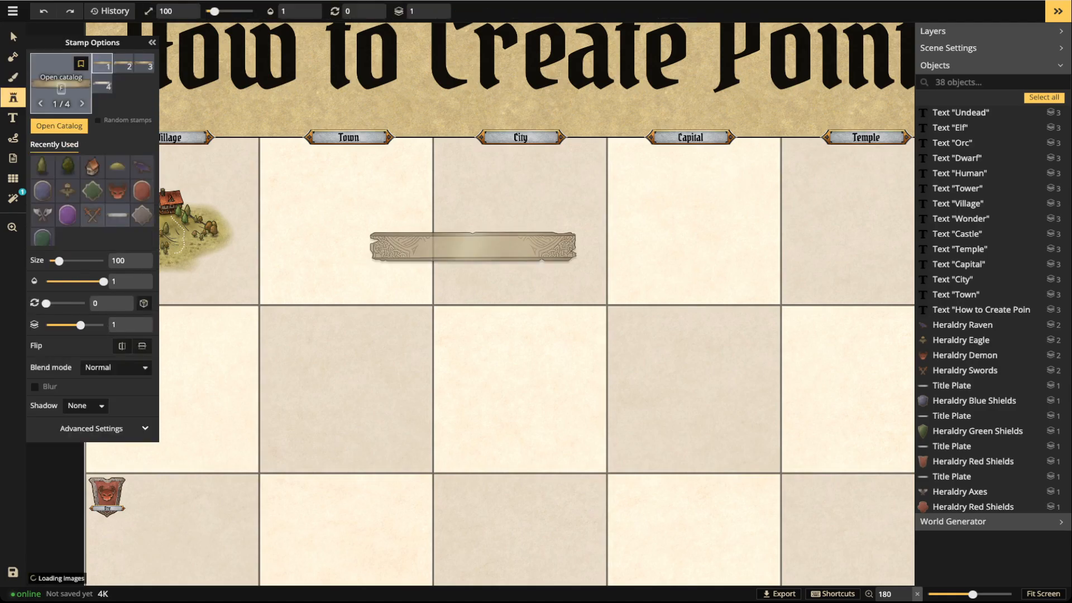
pyautogui.press('f')
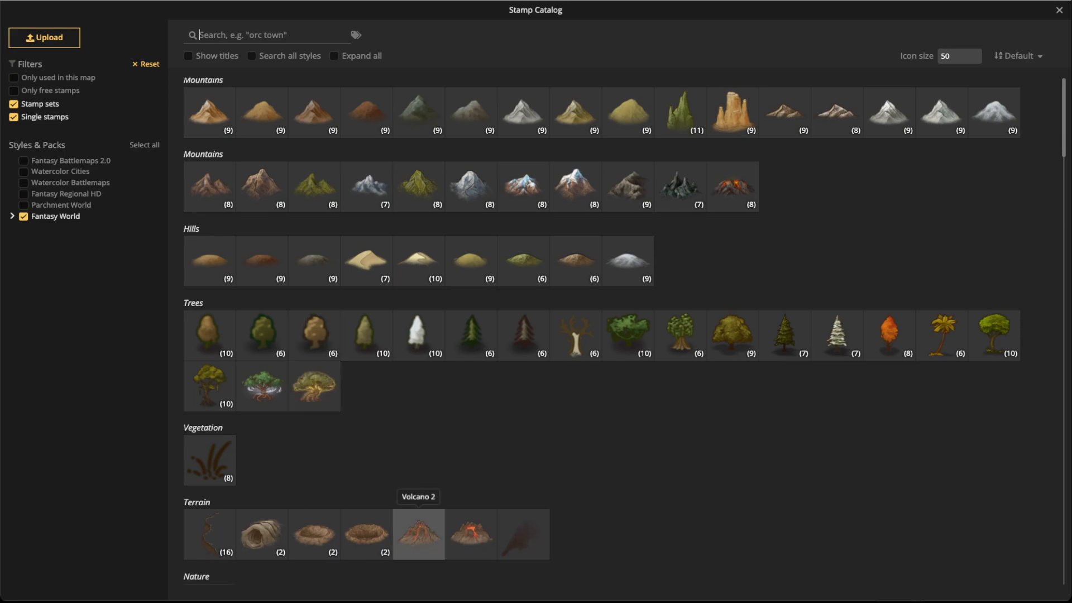
pyautogui.click(315, 533)
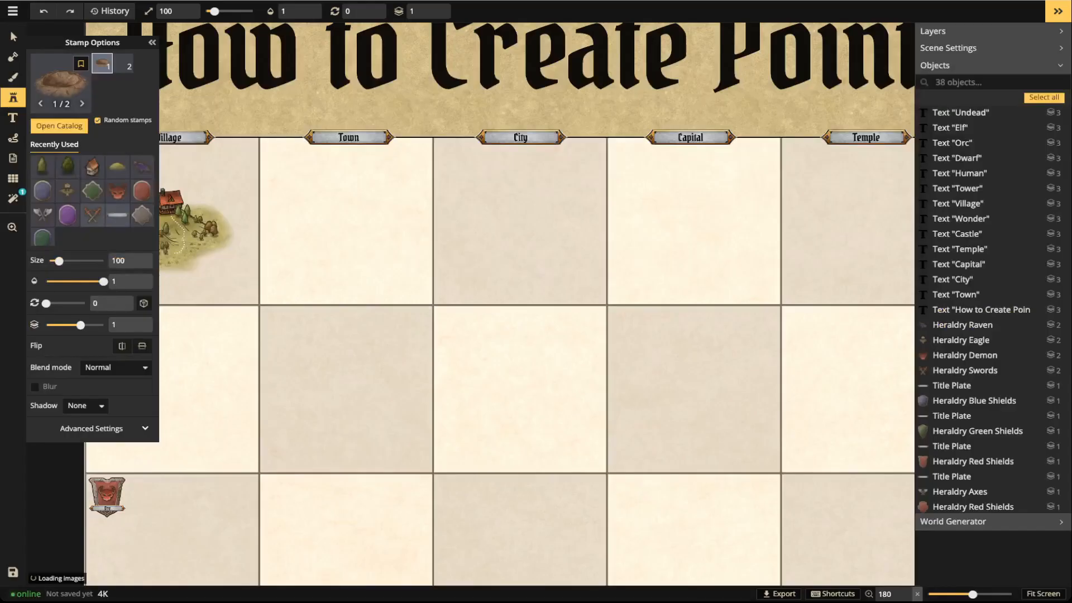
pyautogui.scroll(10, 354, 389)
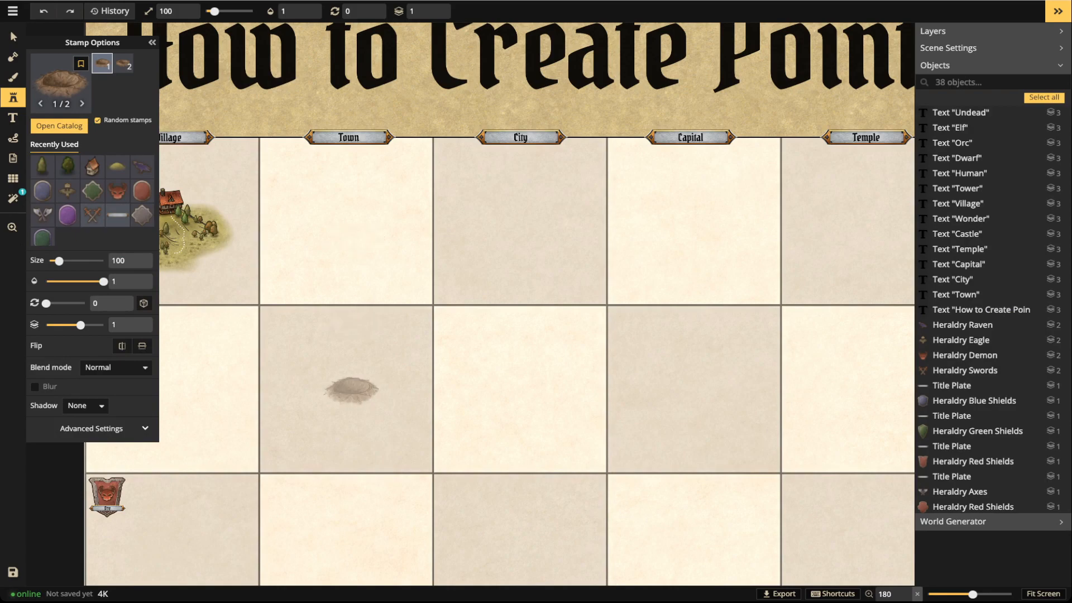
pyautogui.scroll(-2, 343, 390)
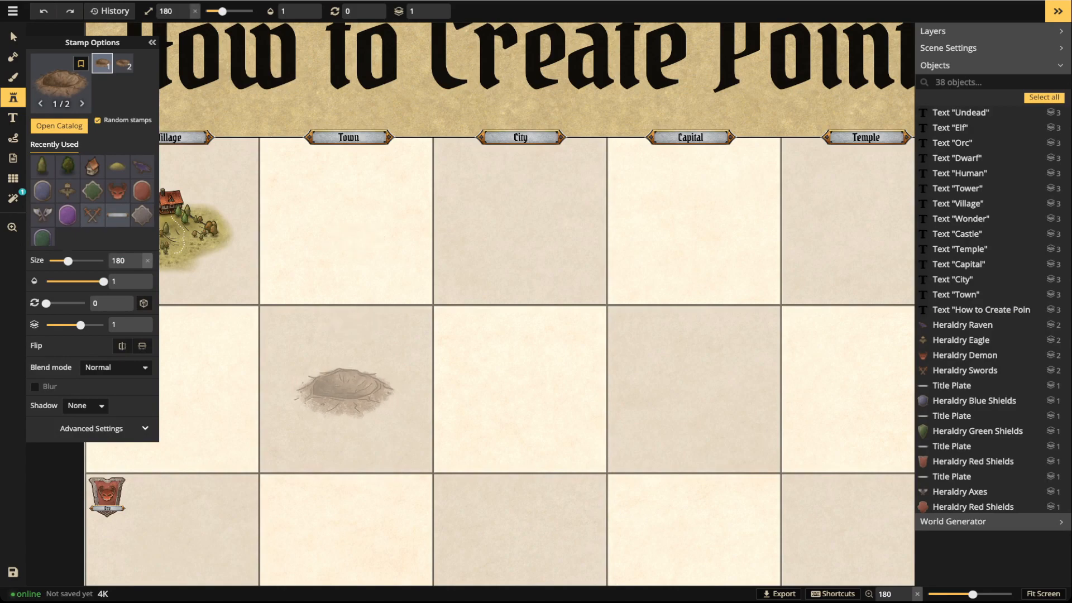
pyautogui.scroll(6, 342, 390)
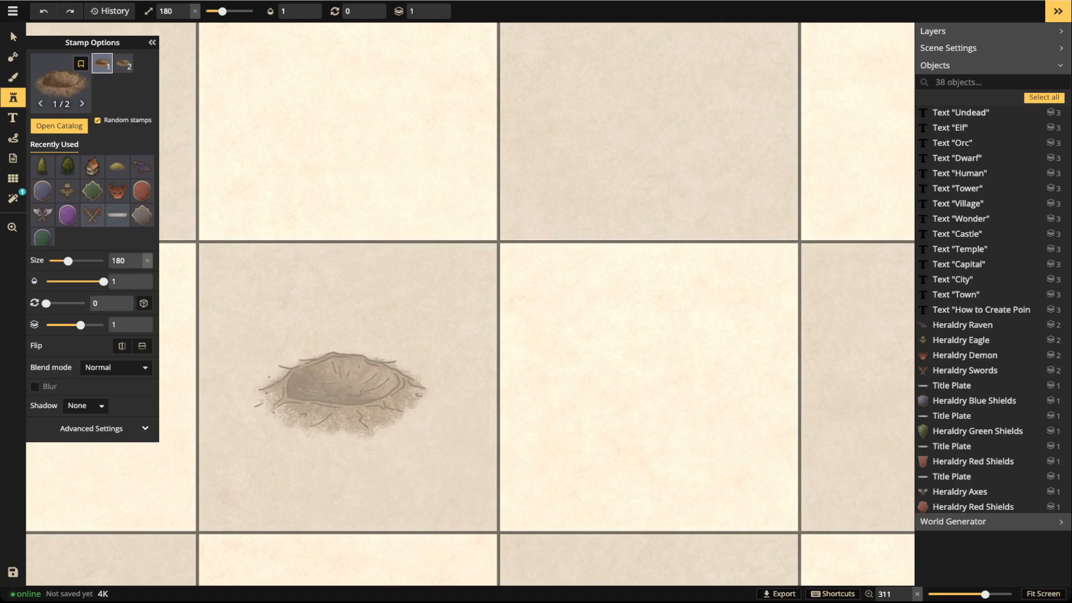
pyautogui.click(341, 388)
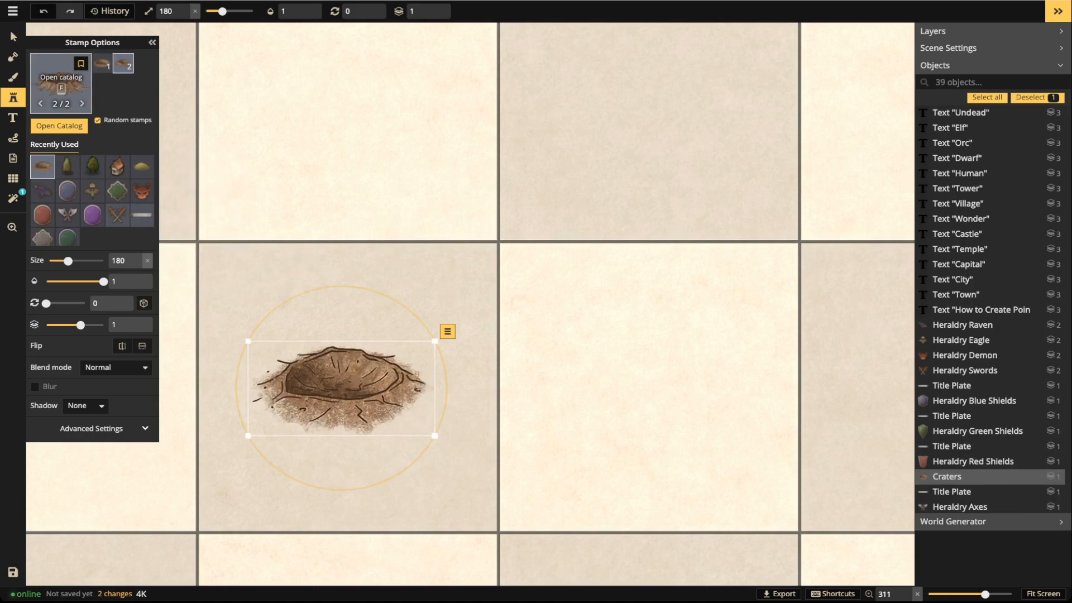
# Stretch the crater to height 133, enlarge it to size 230 and reposition it within the Dwarf Town cell
pyautogui.click(14, 36)
pyautogui.moveTo(342, 388); pyautogui.dragTo(342, 369)
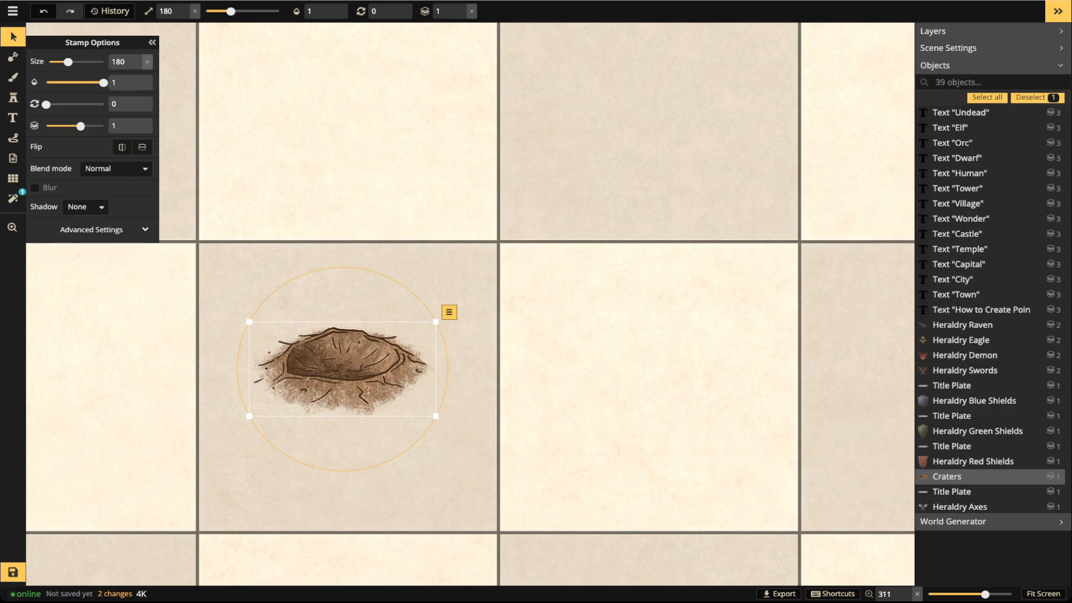
pyautogui.click(92, 230)
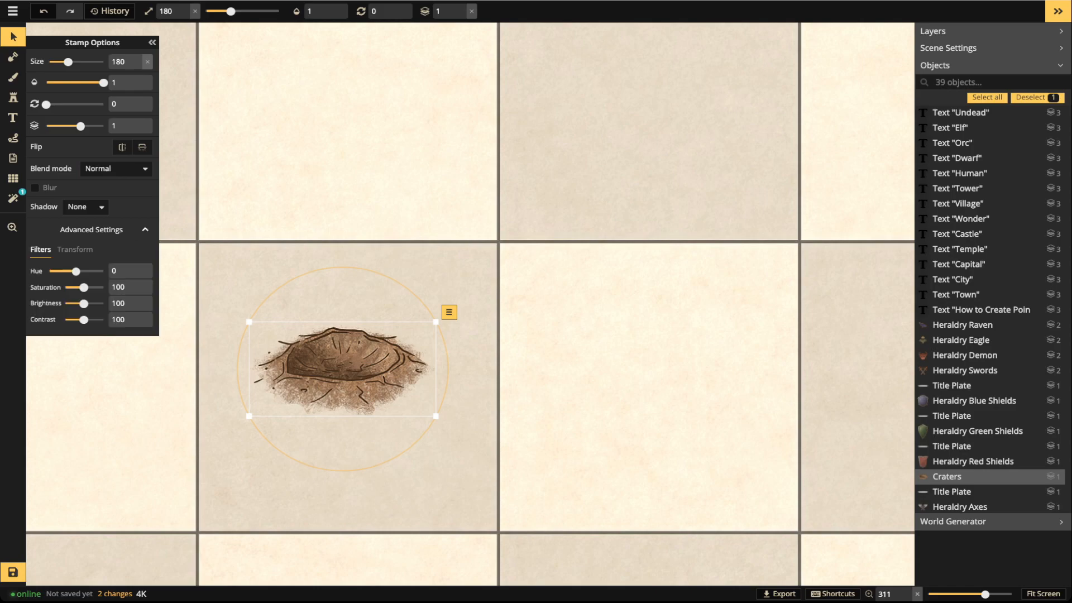
pyautogui.click(74, 250)
pyautogui.moveTo(82, 288); pyautogui.dragTo(86, 288)
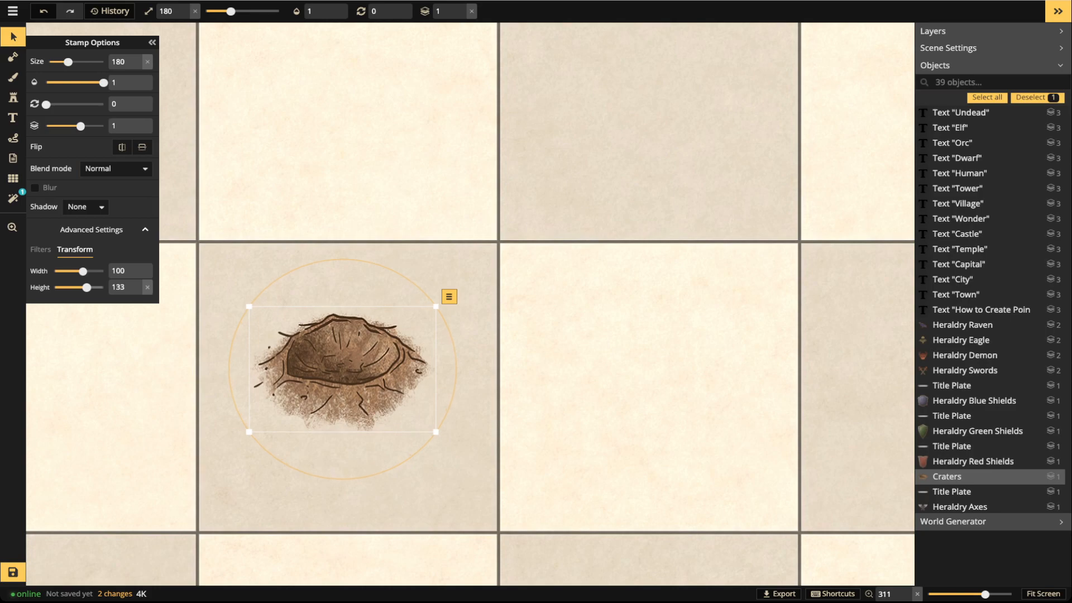
pyautogui.moveTo(342, 369); pyautogui.dragTo(344, 384)
pyautogui.scroll(5, 343, 387)
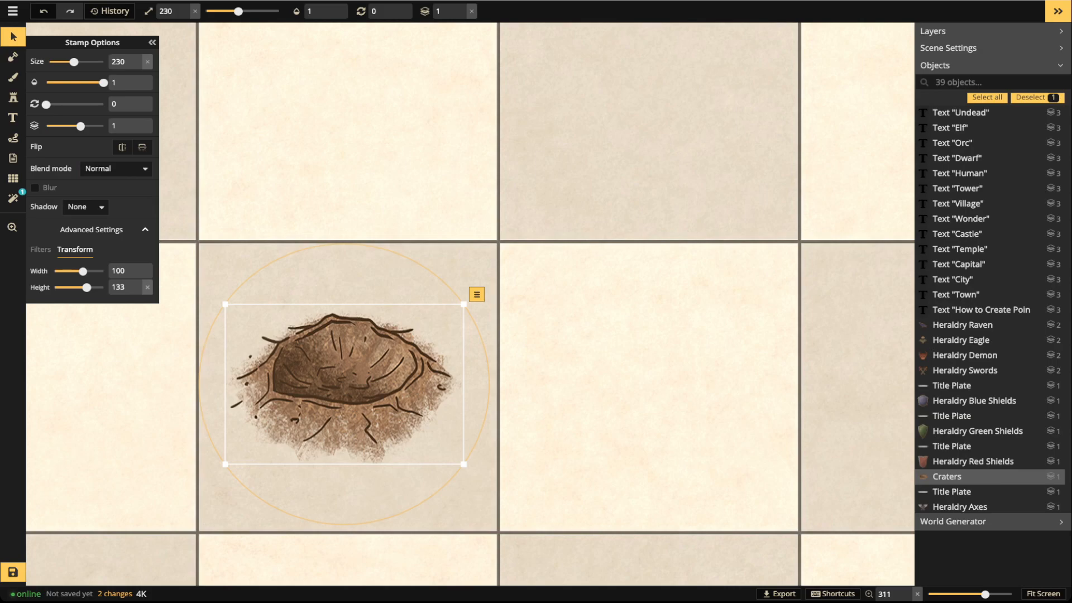
# Enlarge the crater to size 240 and centre it in the Dwarf Town cell
pyautogui.scroll(-6, 361, 257)
pyautogui.scroll(6, 352, 293)
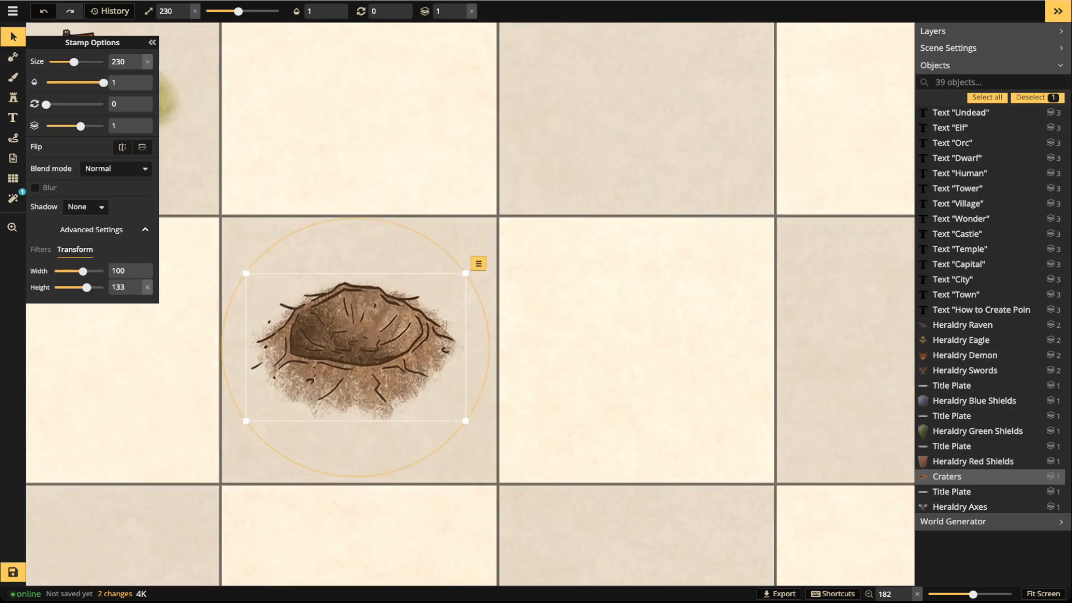
pyautogui.scroll(4, 124, 377)
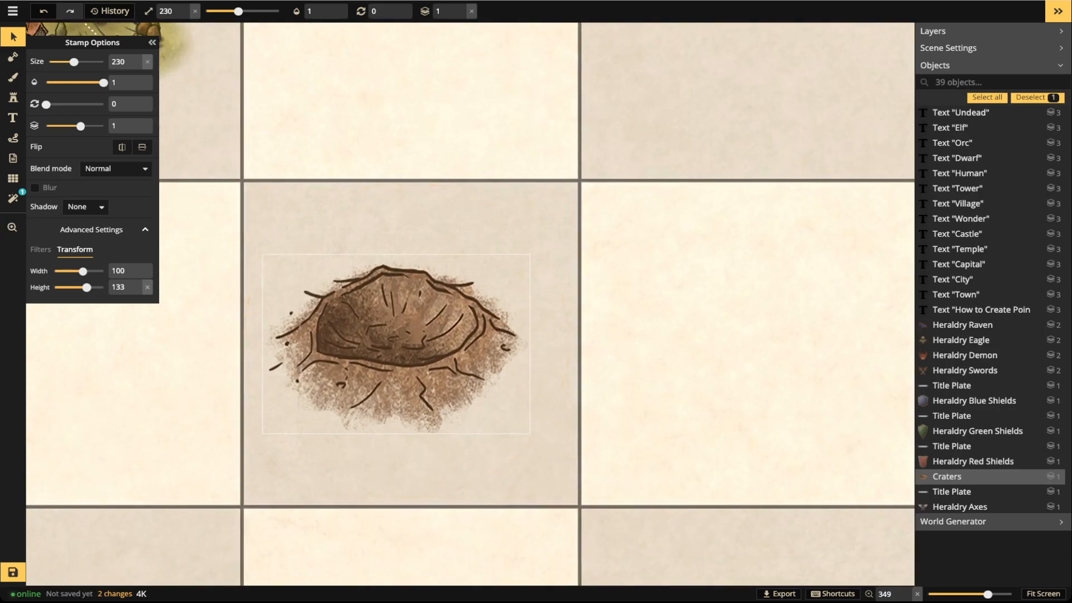
pyautogui.scroll(1, 349, 306)
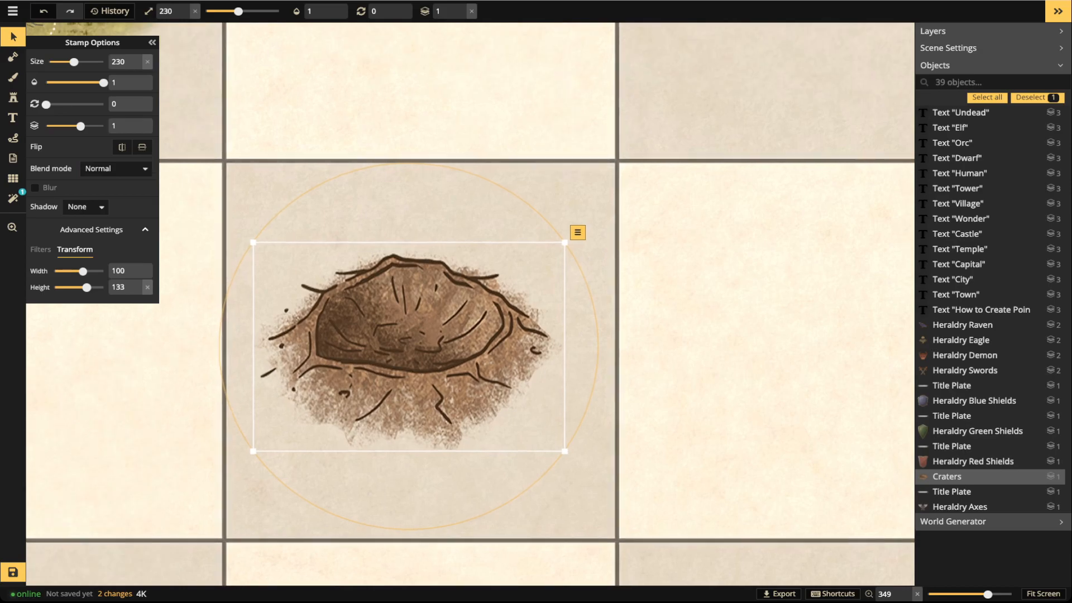
pyautogui.scroll(-1, 347, 306)
pyautogui.moveTo(347, 306); pyautogui.dragTo(342, 344)
pyautogui.scroll(1, 393, 336)
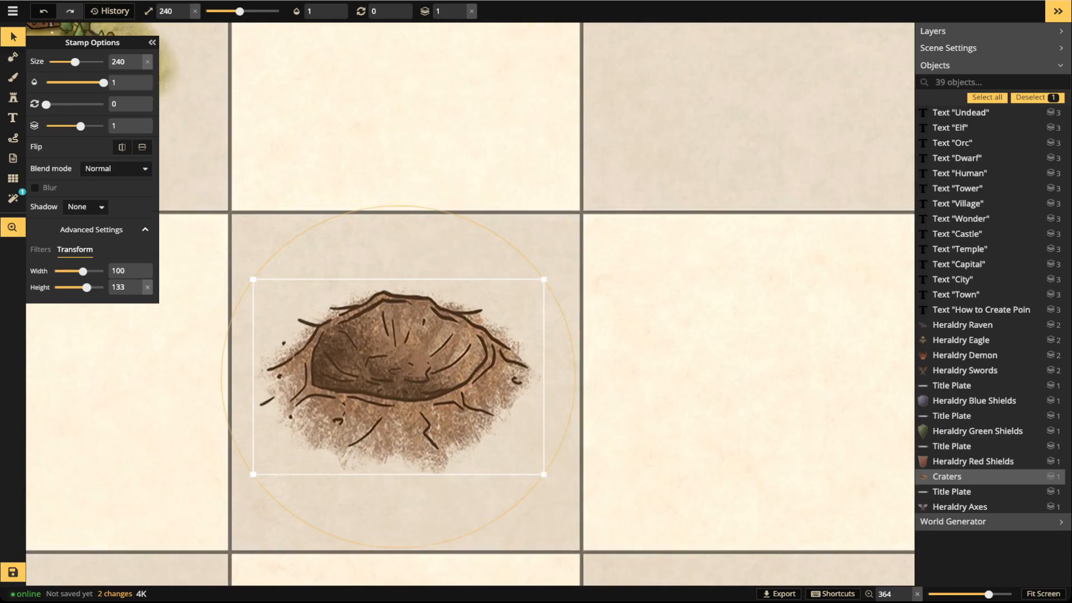
pyautogui.moveTo(393, 336); pyautogui.dragTo(397, 310)
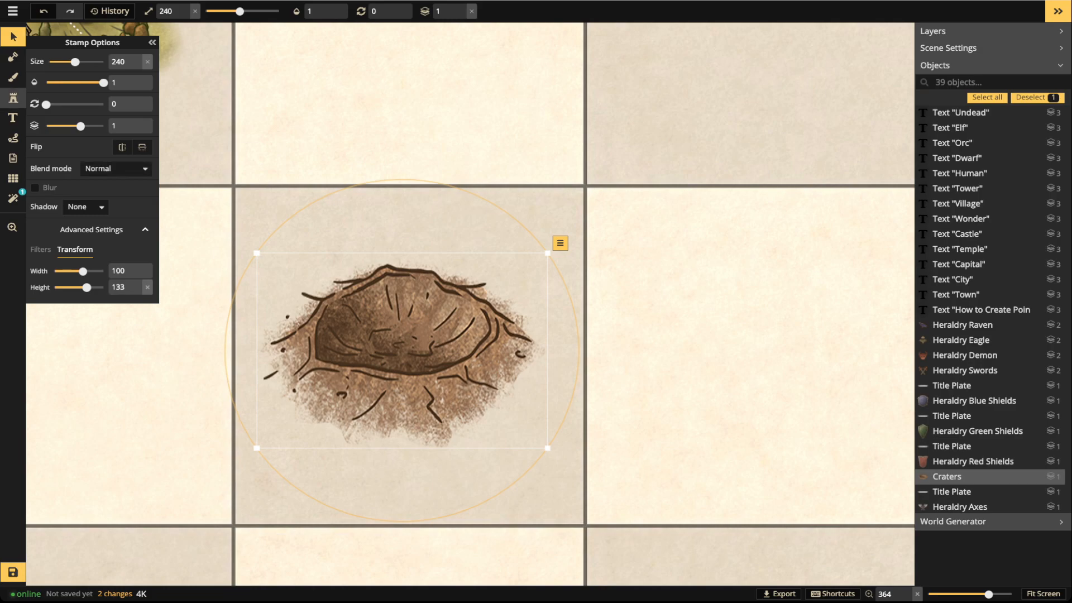
# Look through the terrain and settlement stamps in the catalog and pick Dwarven Building 5 from the Dwarven Buildings category
pyautogui.click(13, 98)
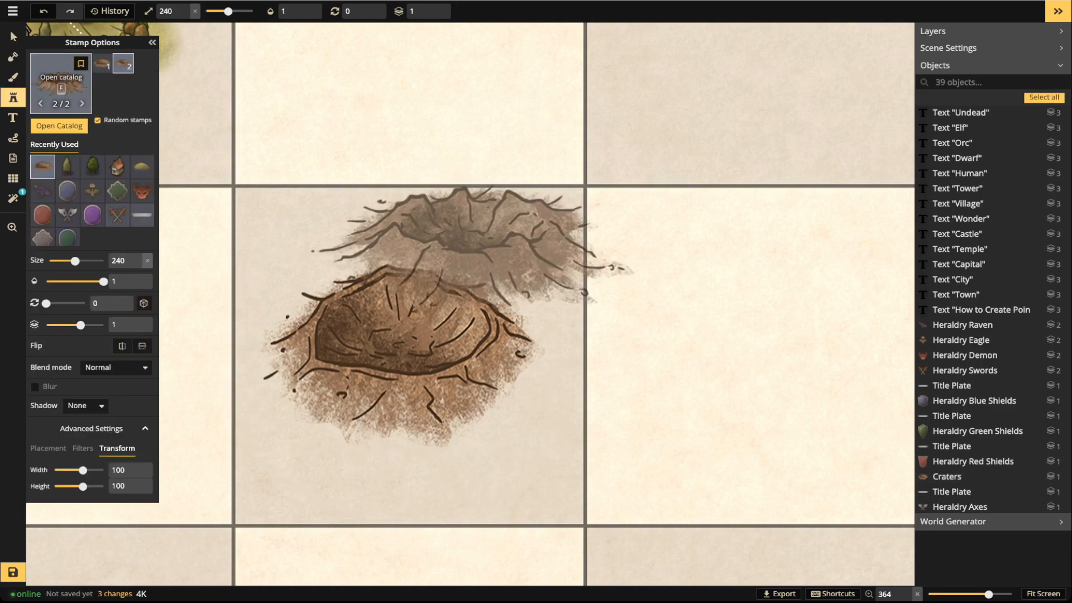
pyautogui.click(60, 81)
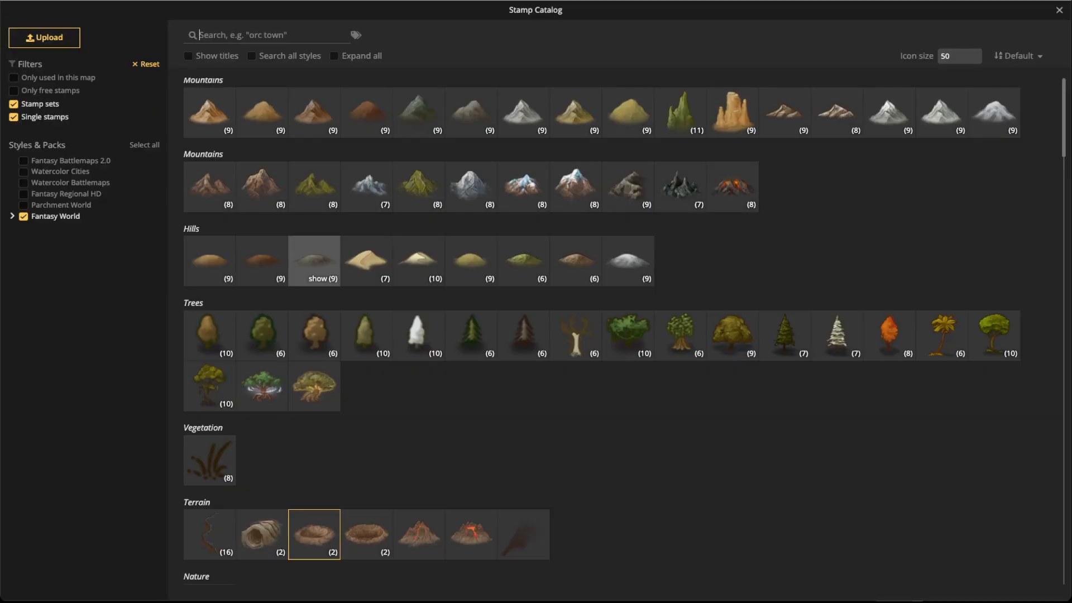
pyautogui.scroll(-4, 314, 284)
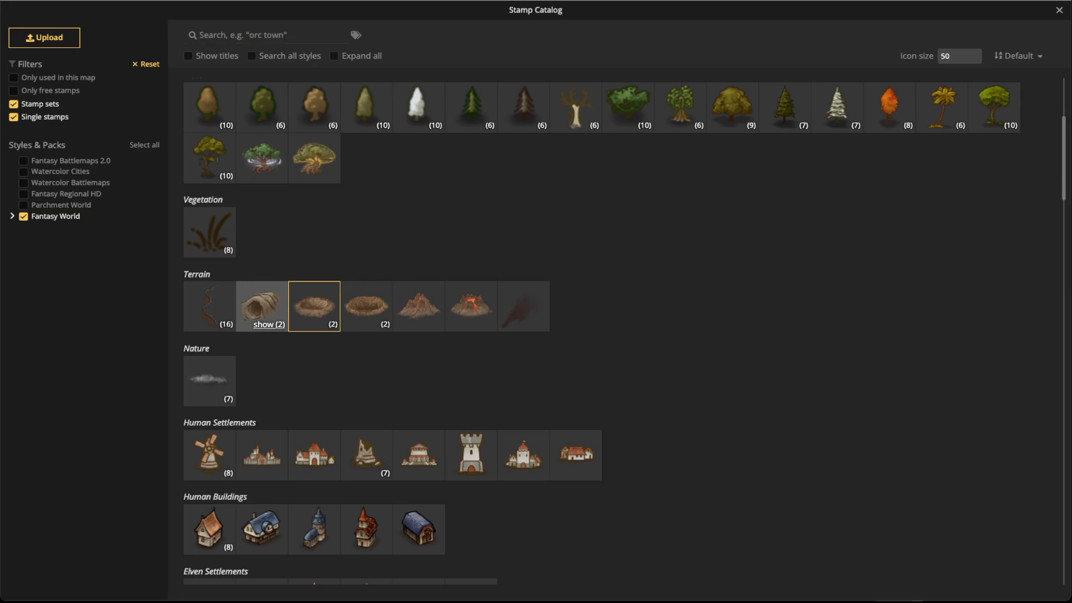
pyautogui.click(269, 324)
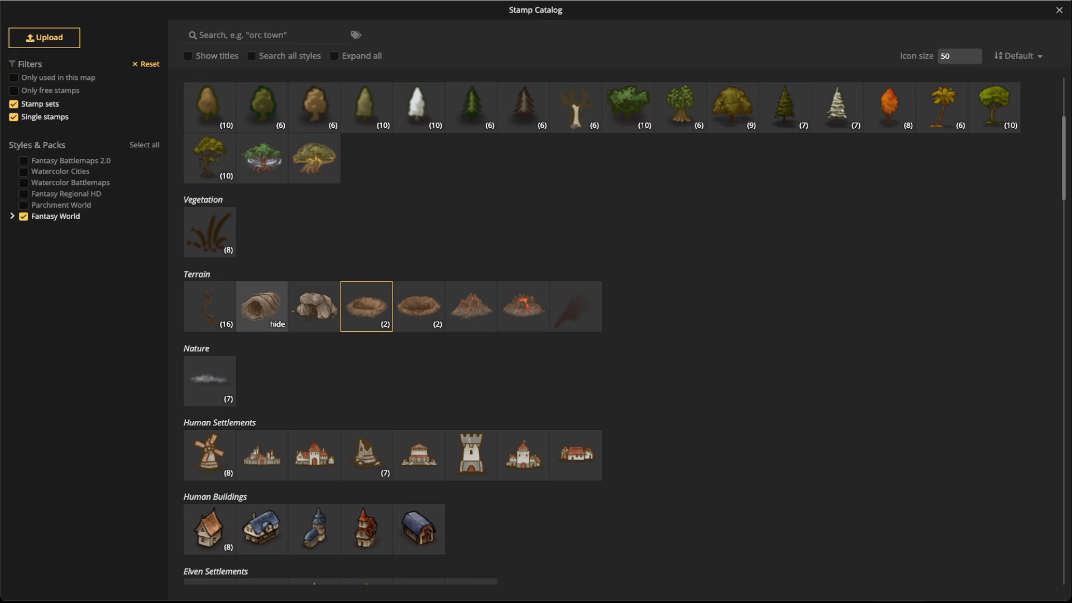
pyautogui.scroll(-2, 366, 240)
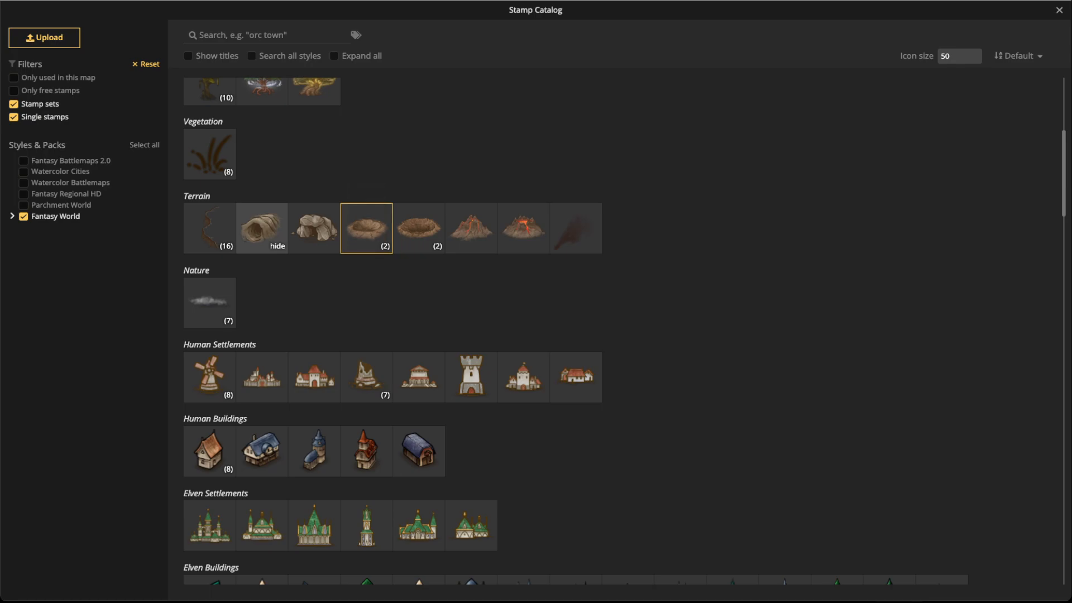
pyautogui.scroll(-4, 367, 391)
pyautogui.scroll(-3, 366, 391)
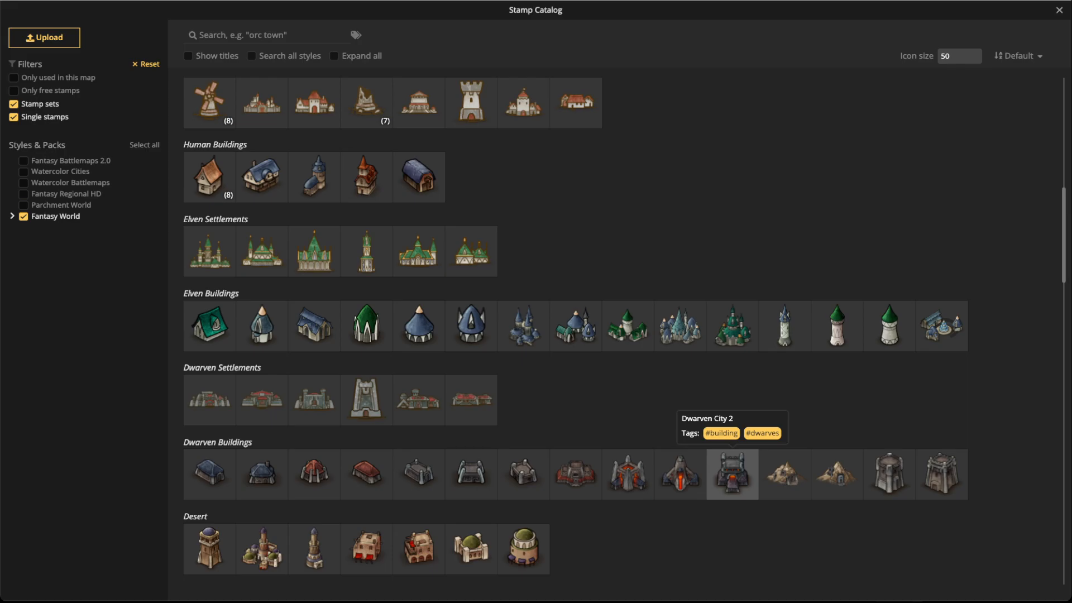
pyautogui.scroll(2, 314, 325)
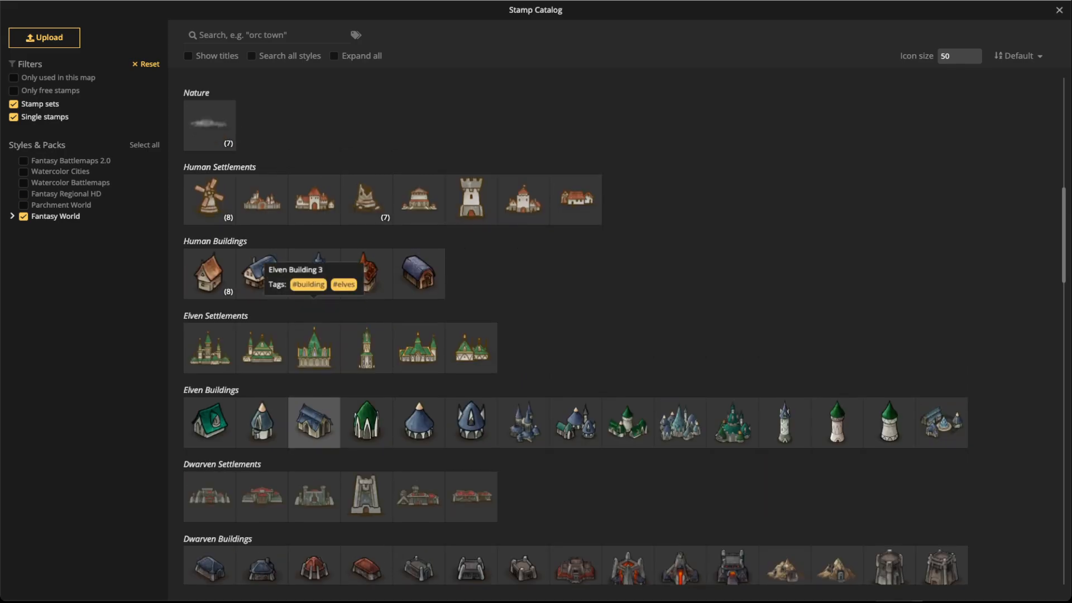
pyautogui.scroll(4, 314, 419)
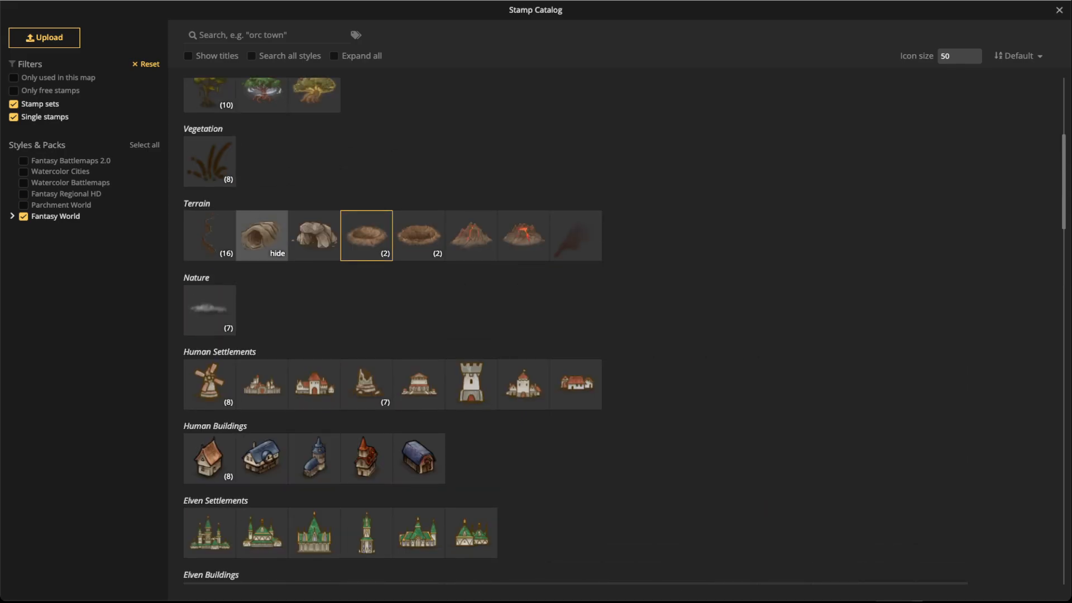
pyautogui.scroll(-8, 366, 318)
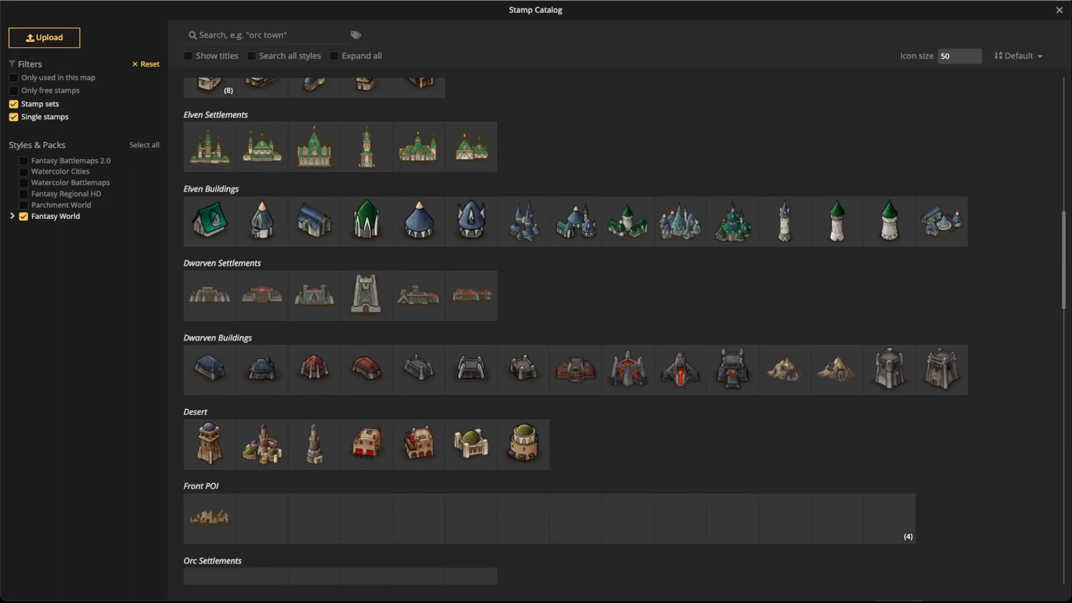
pyautogui.click(419, 369)
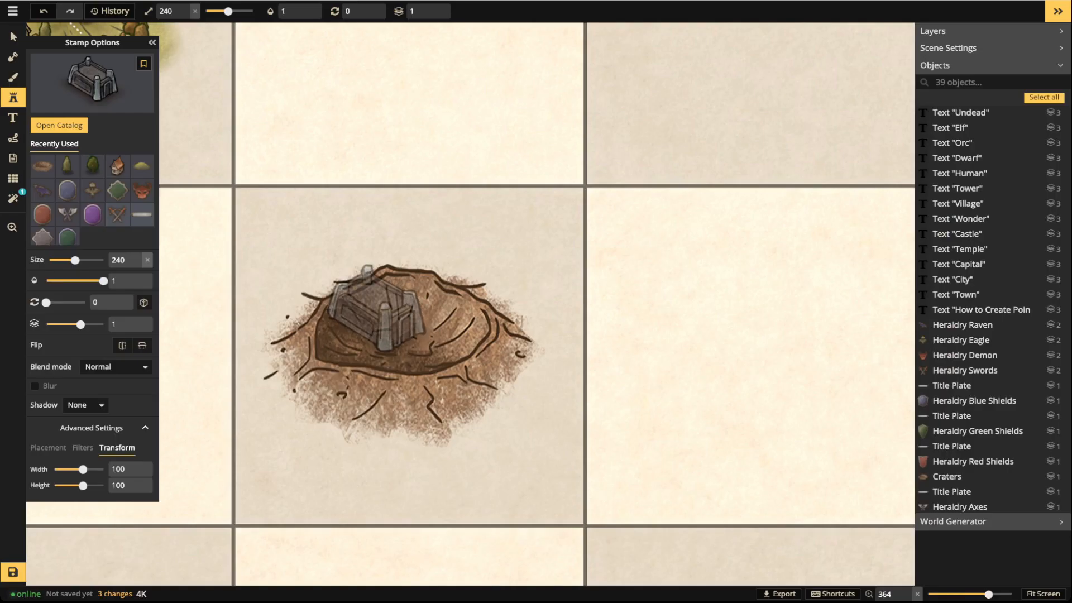
# Place the Dwarven Building 5 stamp at size 120 on layer 0 over the crater's left rim
pyautogui.scroll(-6, 361, 345)
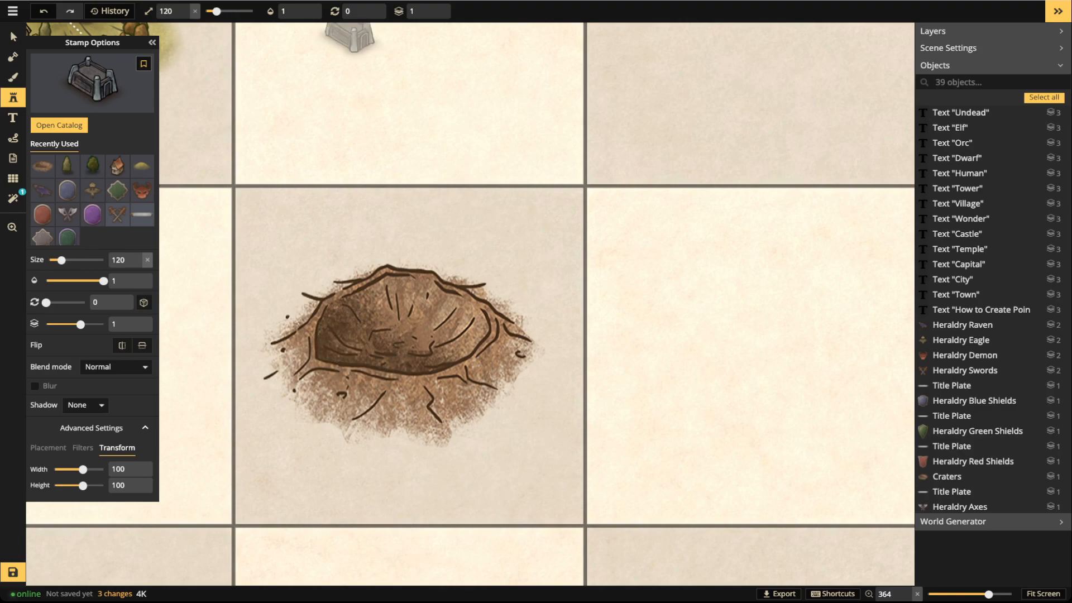
pyautogui.click(434, 14)
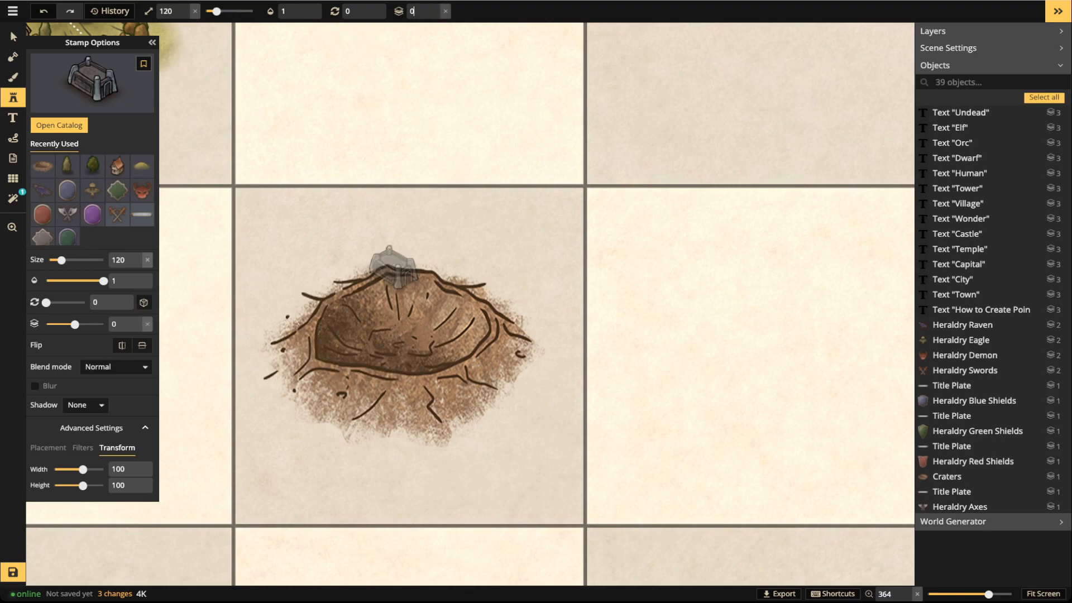
pyautogui.scroll(3, 335, 360)
pyautogui.click(318, 350)
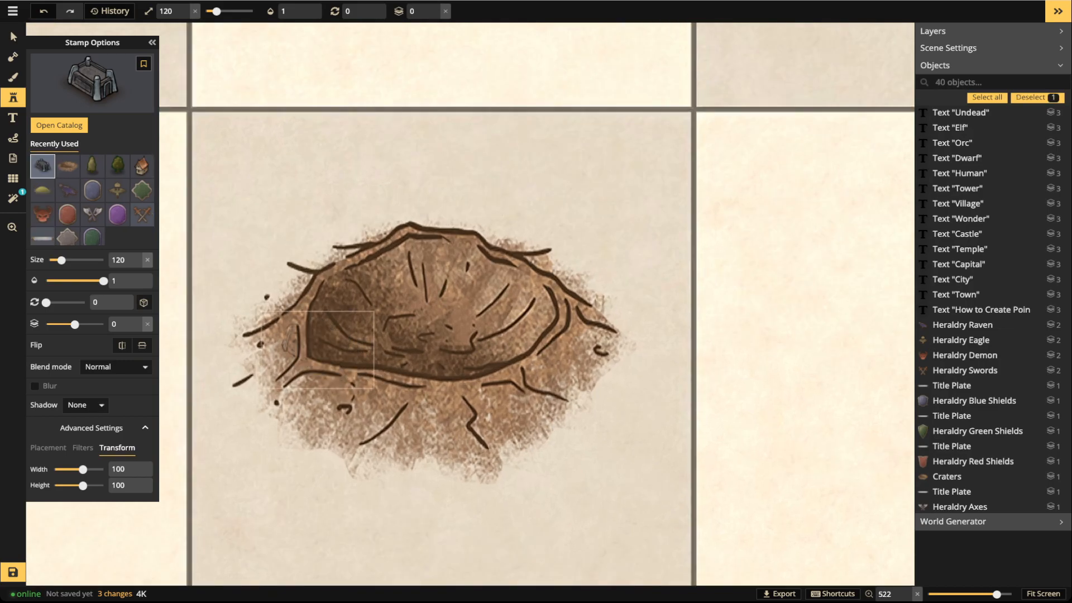
# Raise the dwarven building to layer 2 and shift it slightly along the crater's left rim
pyautogui.click(435, 7)
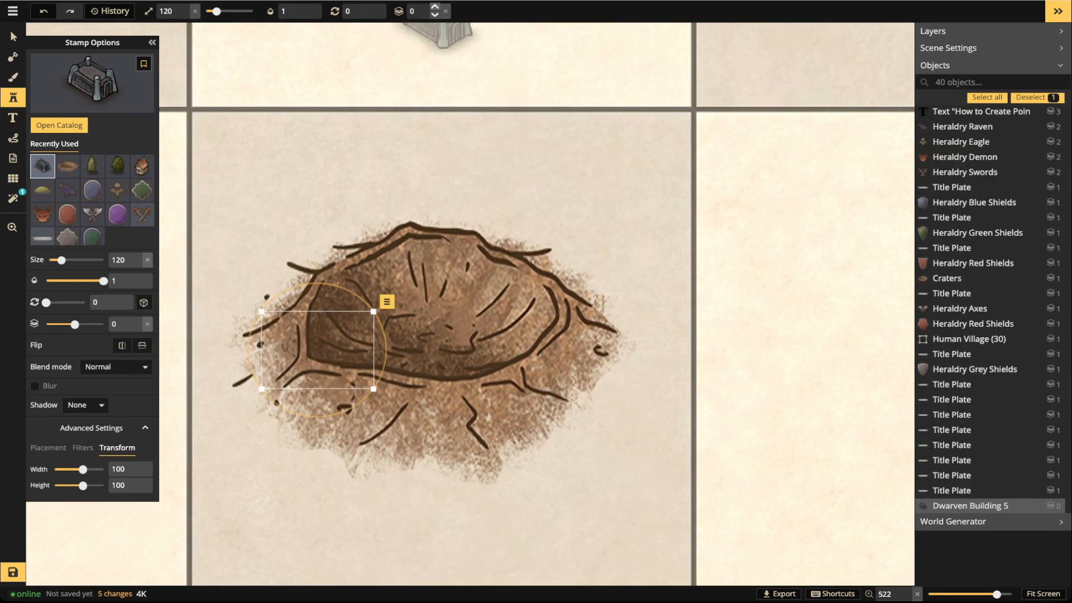
pyautogui.click(434, 7)
pyautogui.moveTo(317, 350)
pyautogui.mouseDown()
pyautogui.moveTo(341, 346)
pyautogui.moveTo(331, 360)
pyautogui.mouseUp()
pyautogui.scroll(5, 328, 358)
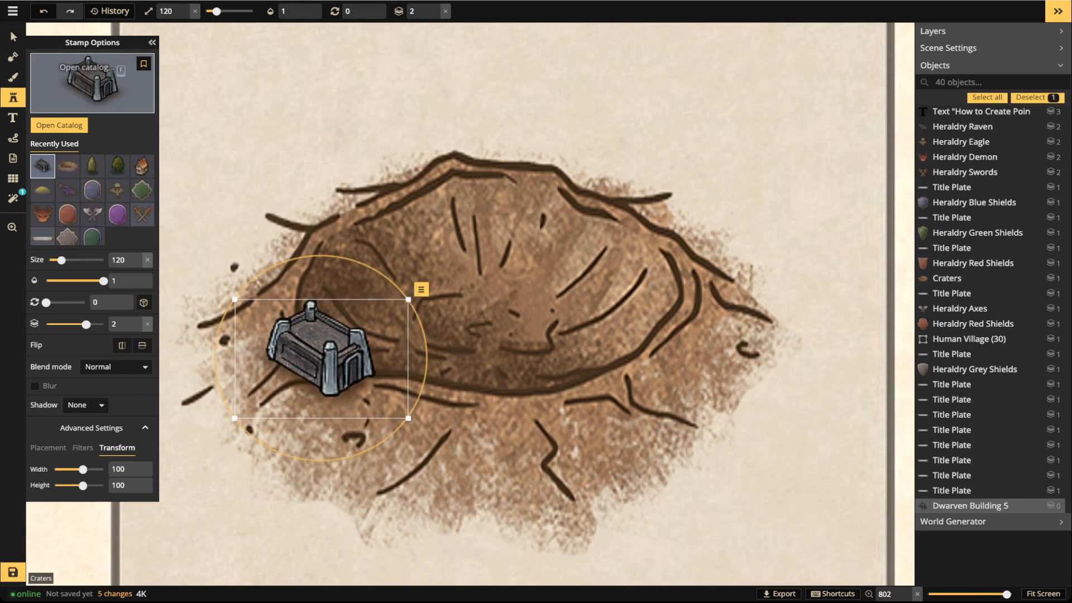
# Pick Dwarven Building 6 from the Dwarven Buildings stamps and place it at size 120 on the middle of the crater's front rim
pyautogui.click(92, 84)
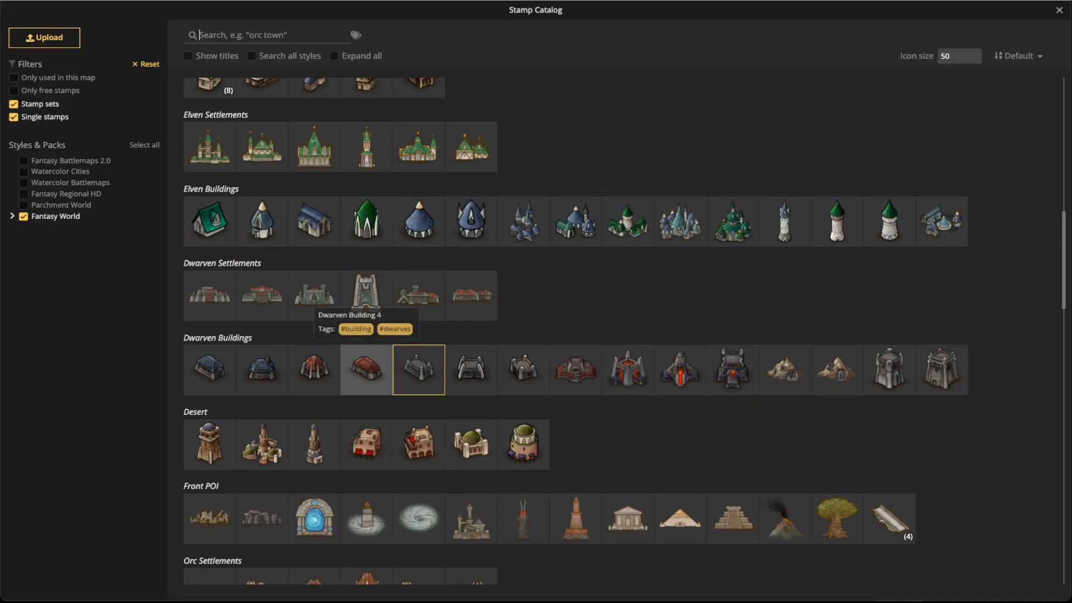
pyautogui.click(472, 369)
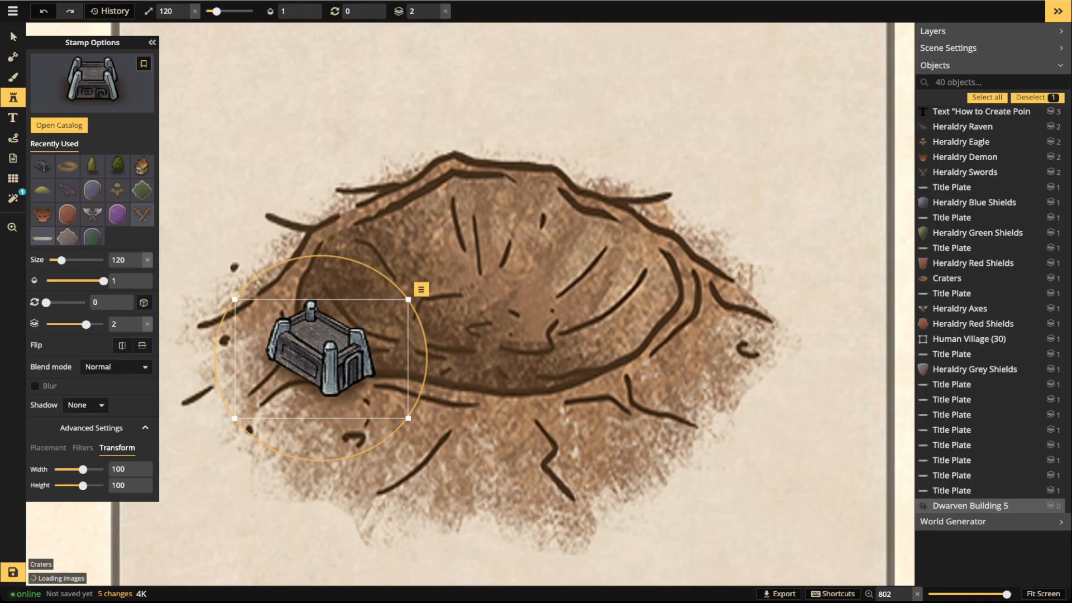
pyautogui.click(513, 403)
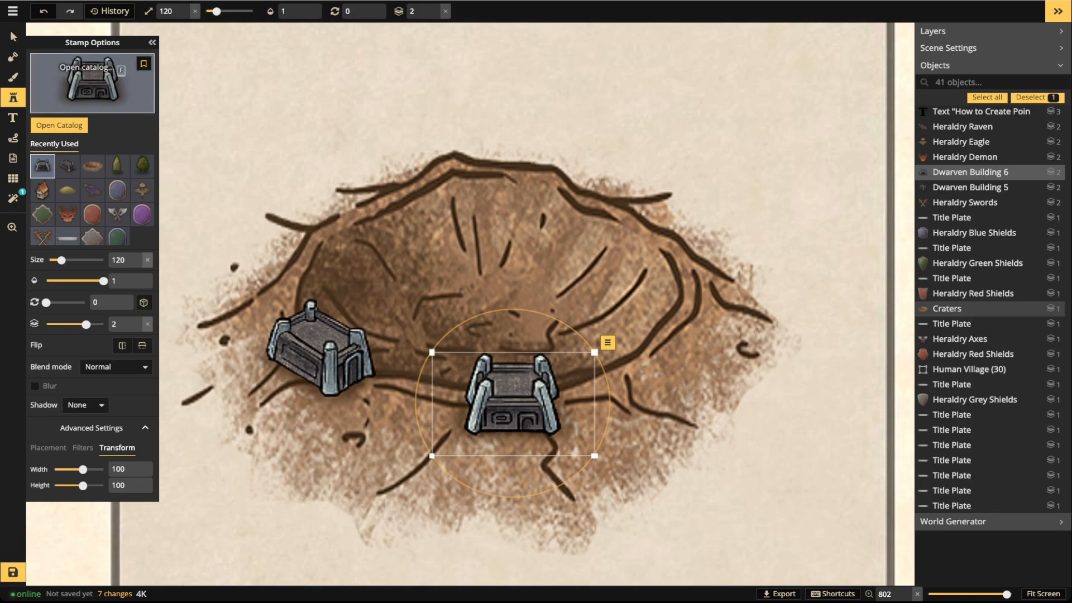
# Pick the Dwarven Building 7 stamp, flip it horizontally and place it at size 120 on the crater's right rim
pyautogui.click(92, 84)
pyautogui.click(576, 366)
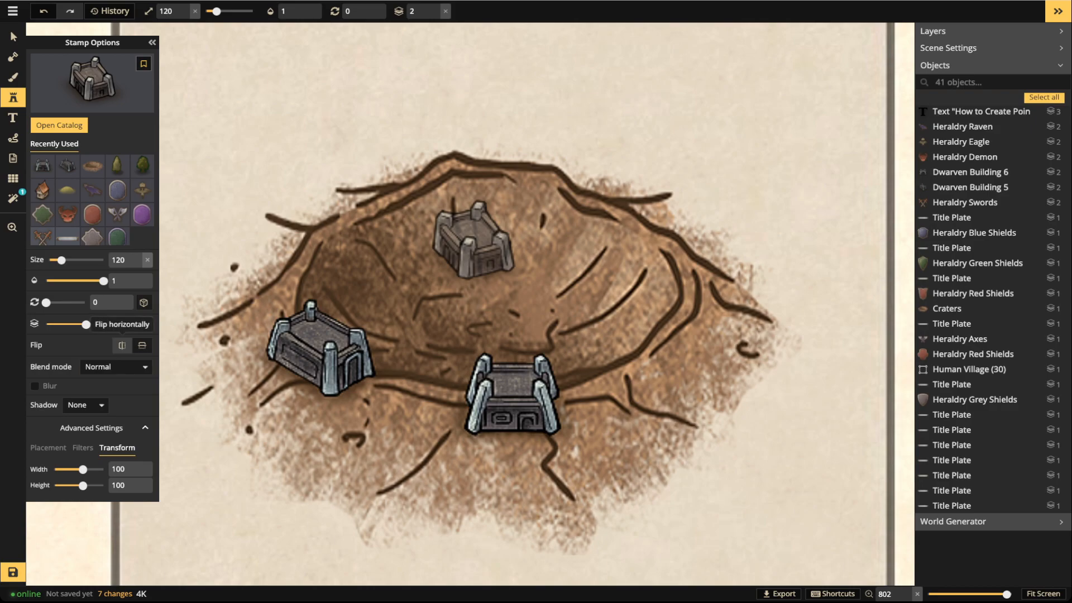
pyautogui.click(122, 345)
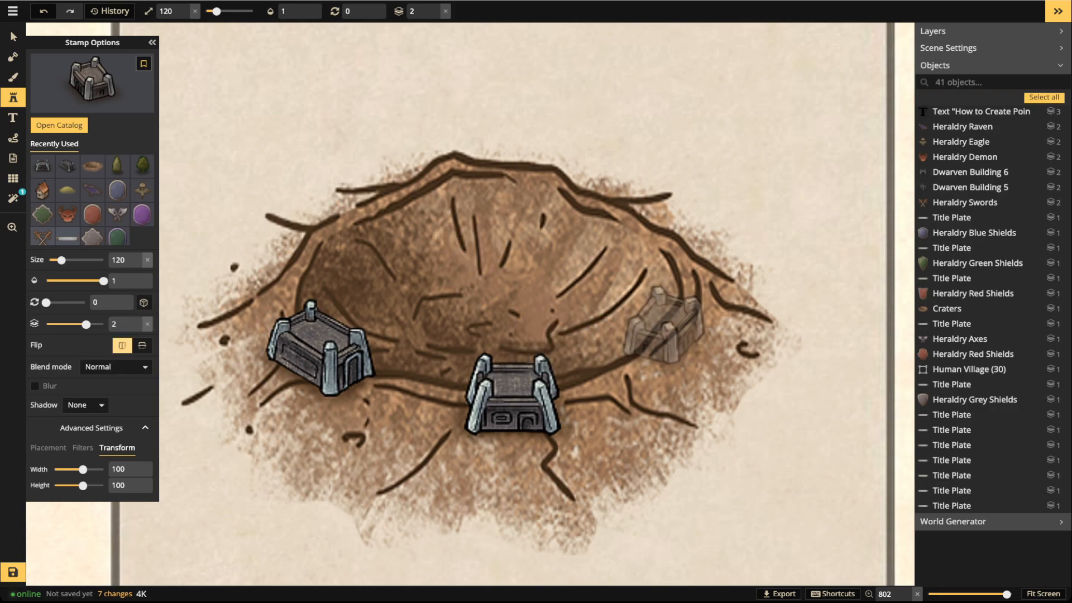
pyautogui.click(673, 335)
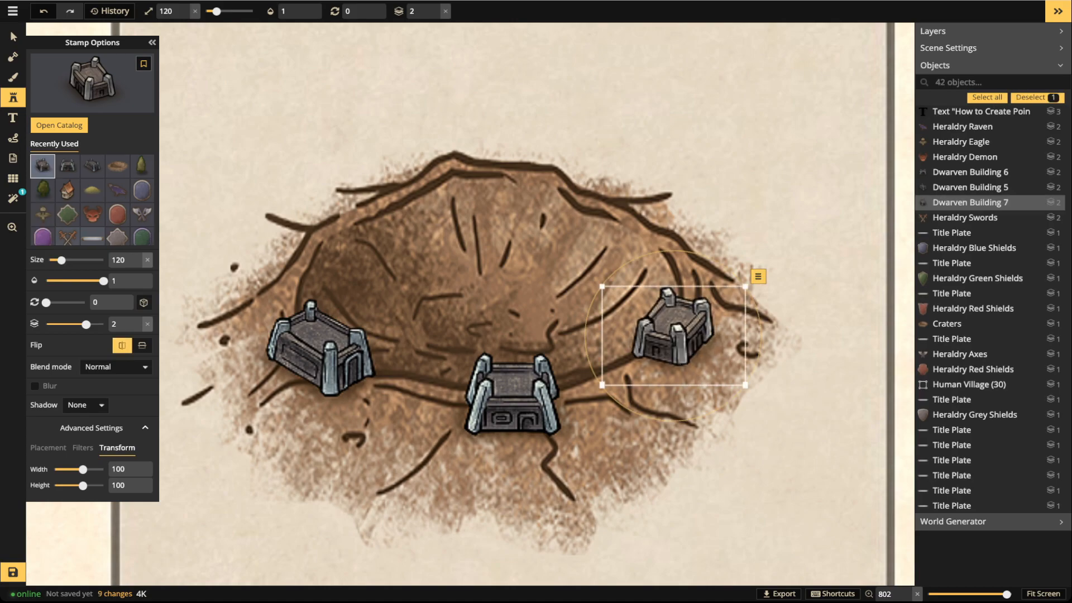
pyautogui.press('Escape')
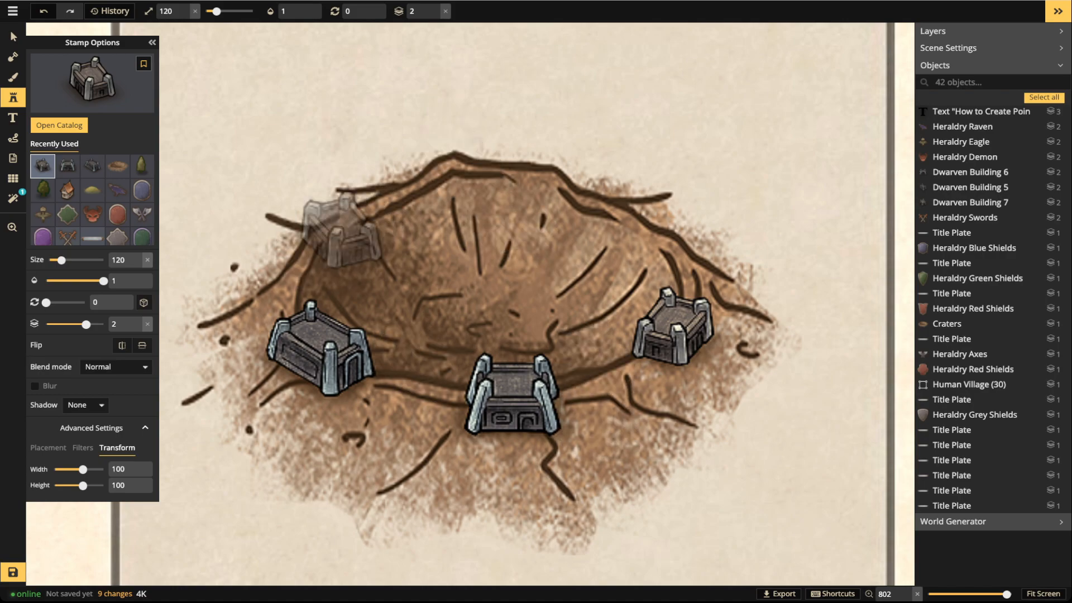
# Place a second horizontally flipped Dwarven Building 7 on the crater's left rim, just behind Dwarven Building 5
pyautogui.click(473, 243)
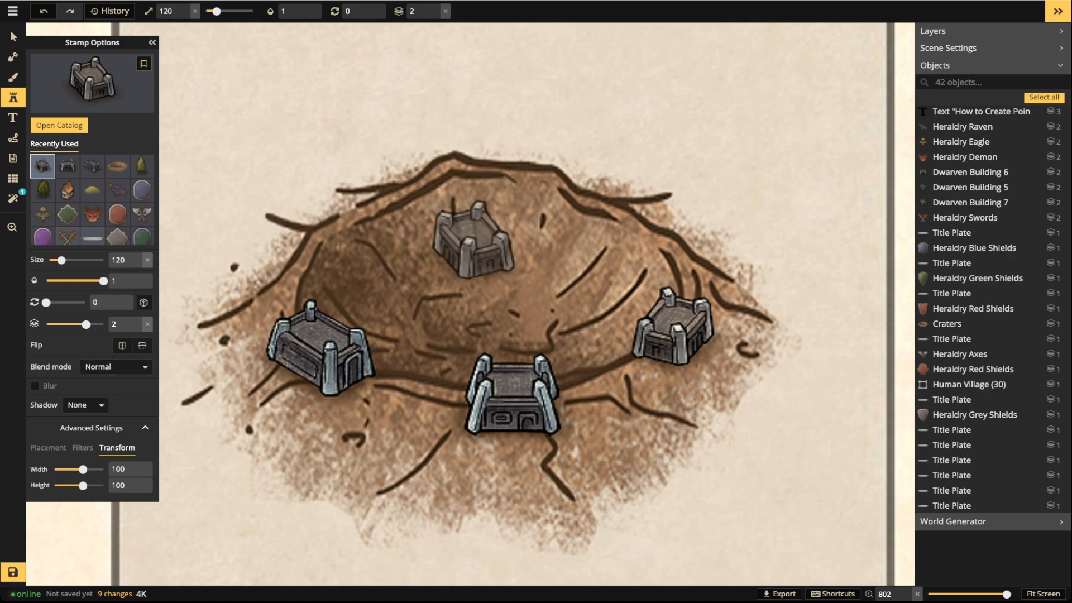
pyautogui.click(122, 345)
pyautogui.hotkey('ctrl', 'z')
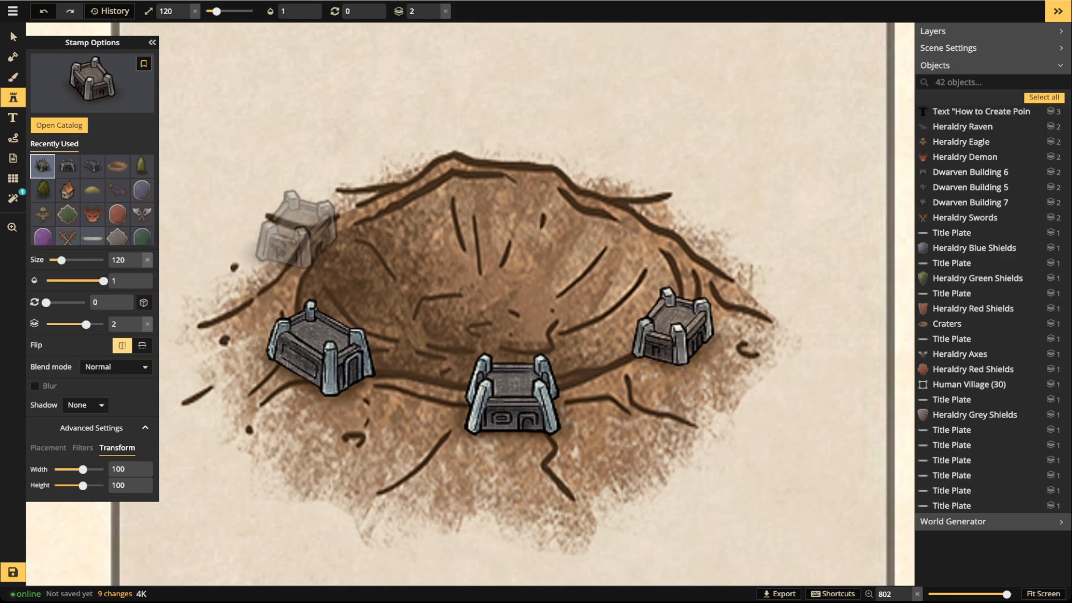
pyautogui.click(303, 288)
pyautogui.moveTo(304, 288); pyautogui.dragTo(268, 310)
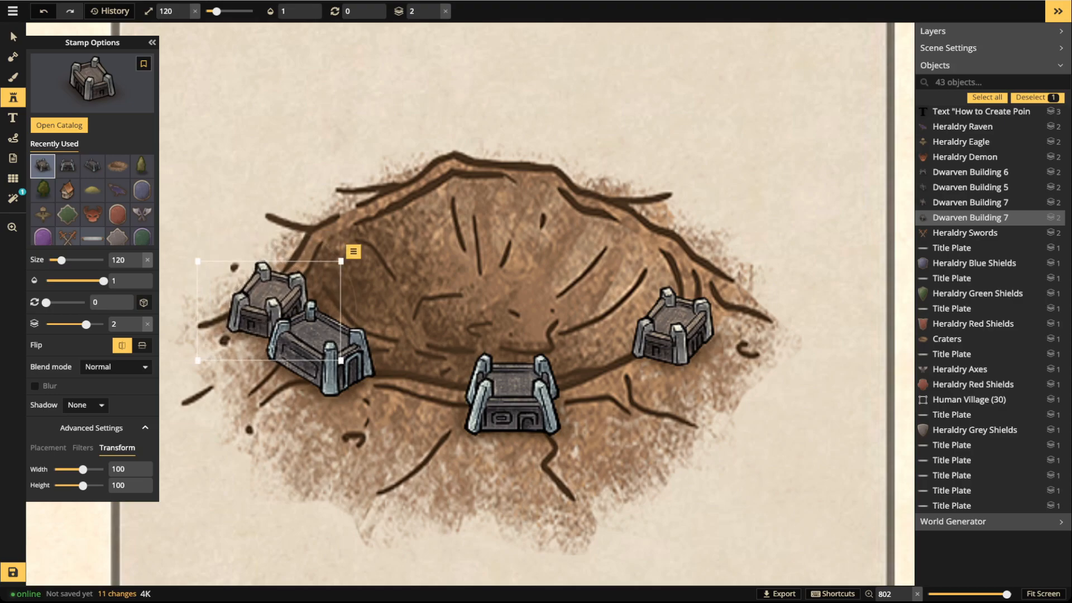
pyautogui.press('Escape')
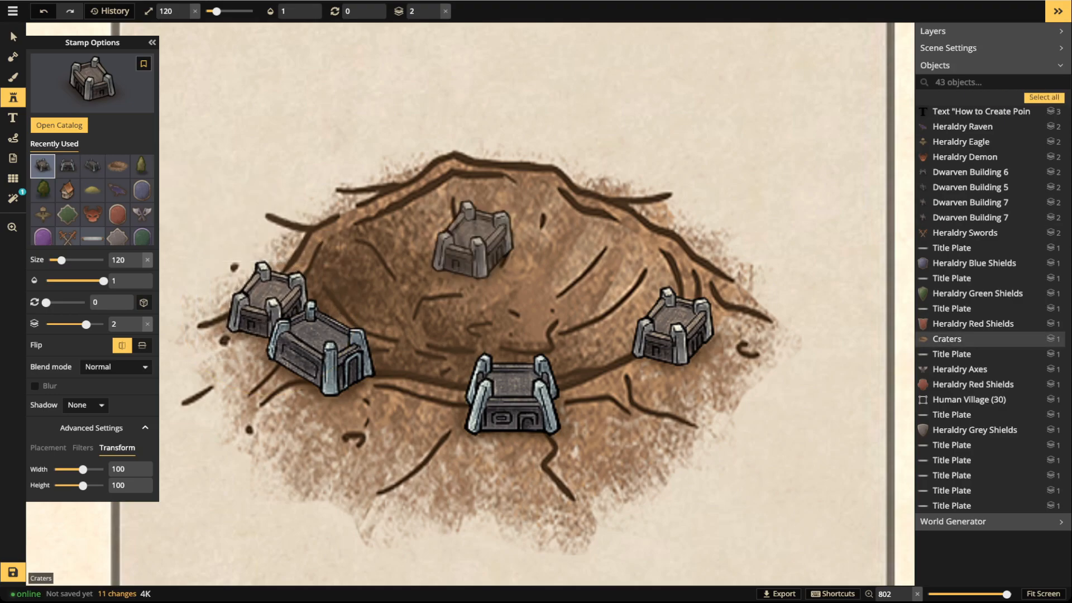
# Pick the red-roofed Dwarven Building 3 stamp and place it at size 140 in the centre of the crater
pyautogui.press('f')
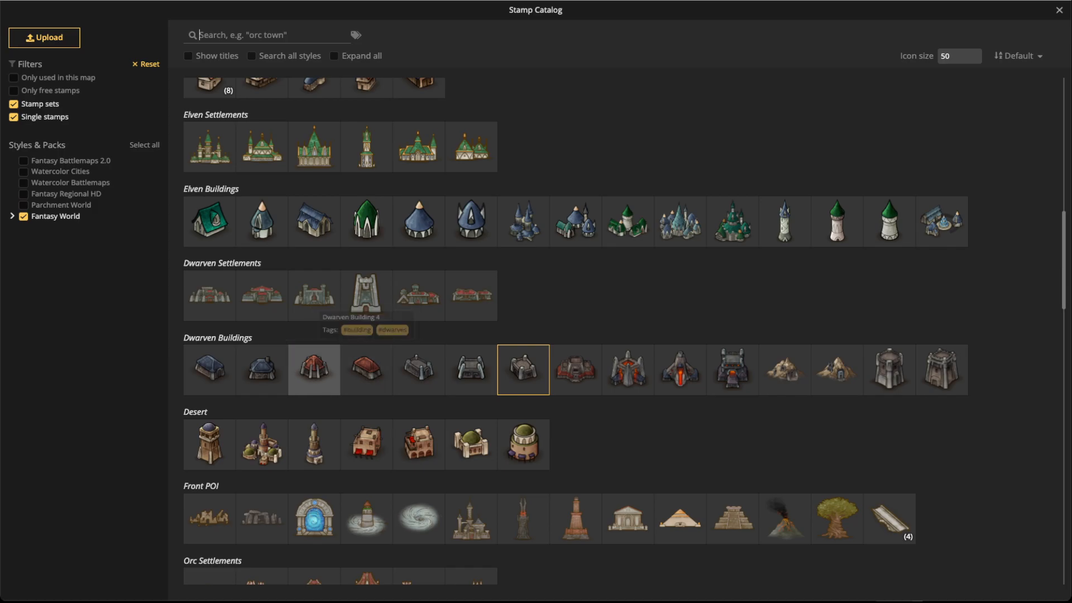
pyautogui.click(314, 368)
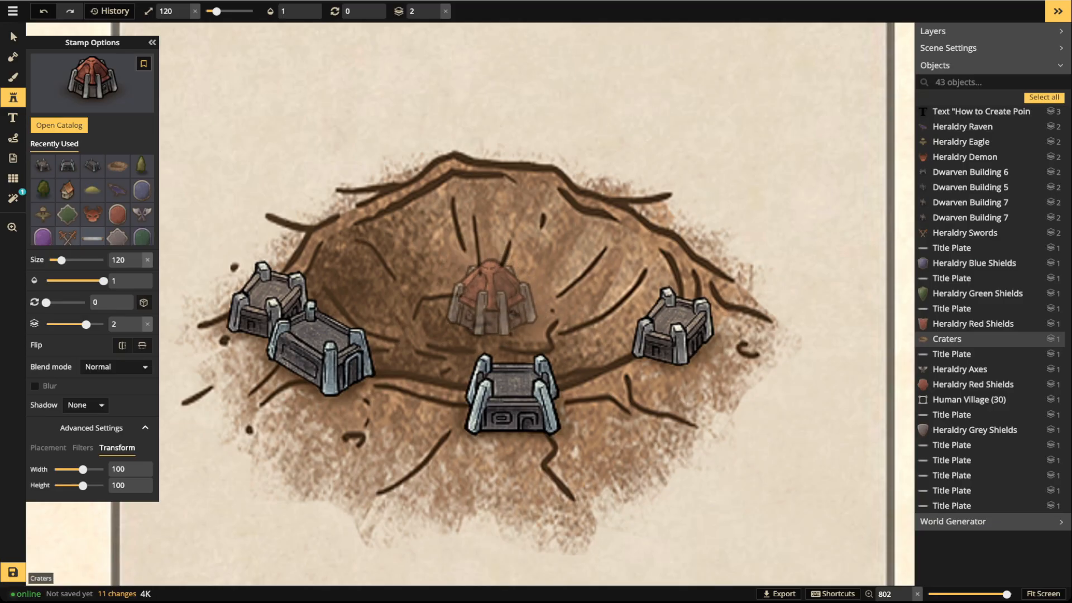
pyautogui.scroll(2, 491, 298)
pyautogui.click(491, 311)
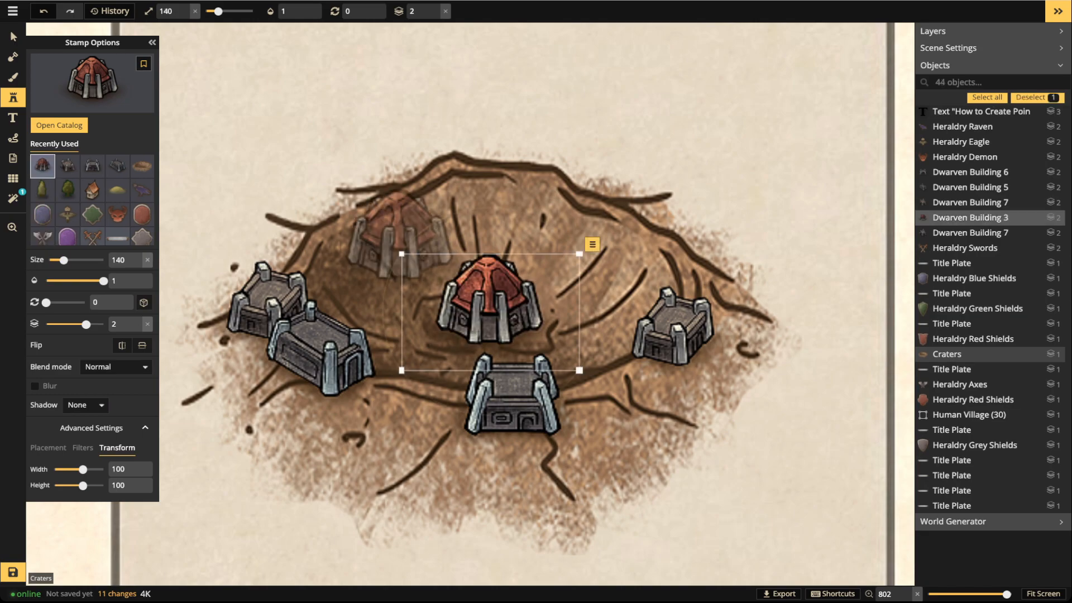
pyautogui.moveTo(490, 307); pyautogui.dragTo(487, 306)
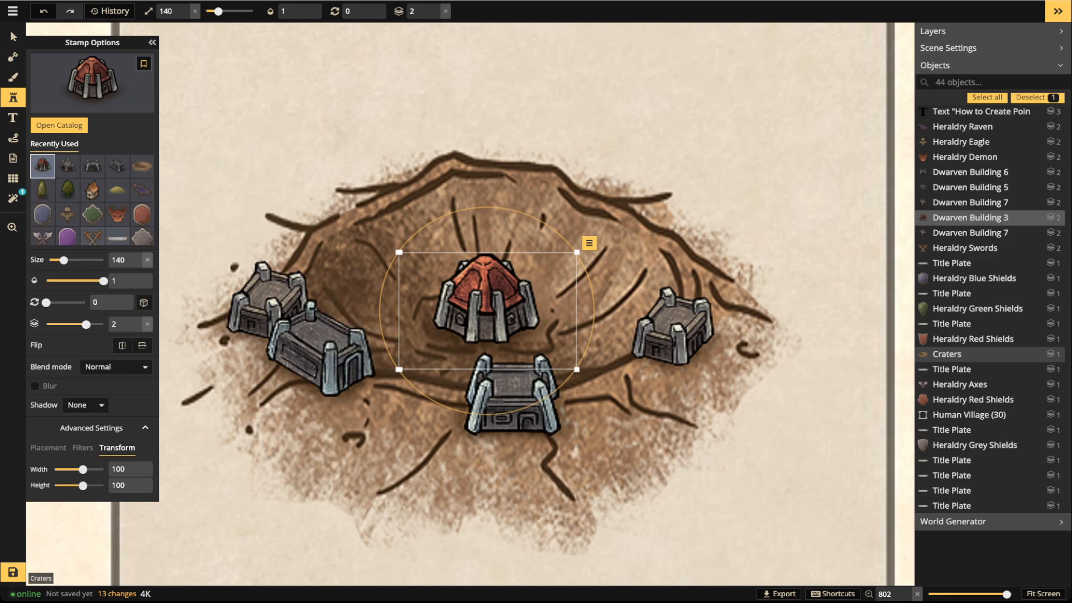
# Find the dead trees set in the catalog's Trees category and place one at size 200 between the left and front buildings
pyautogui.click(89, 80)
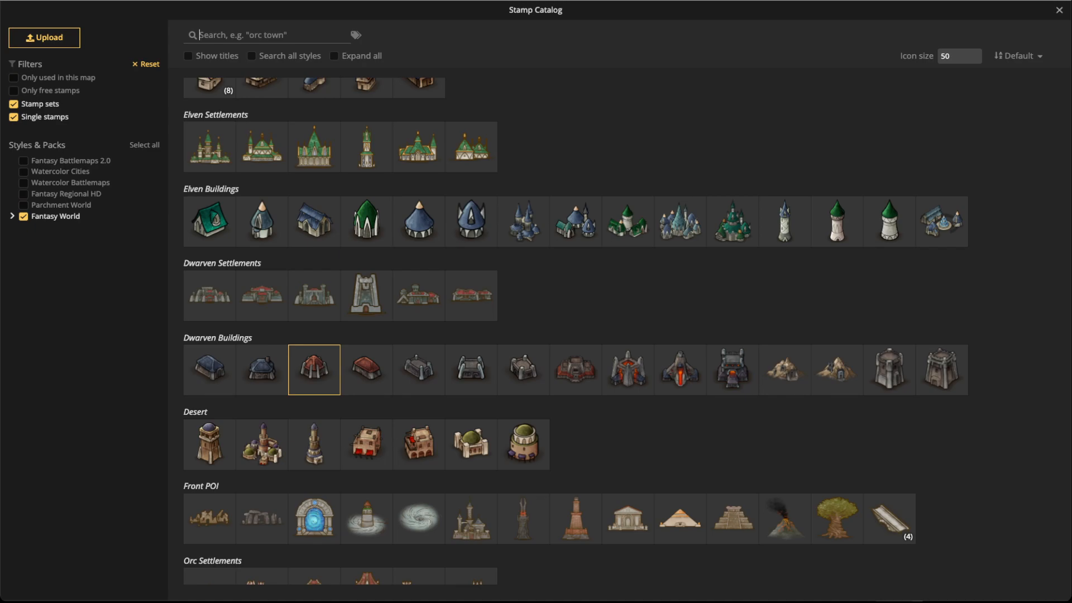
pyautogui.scroll(-4, 471, 296)
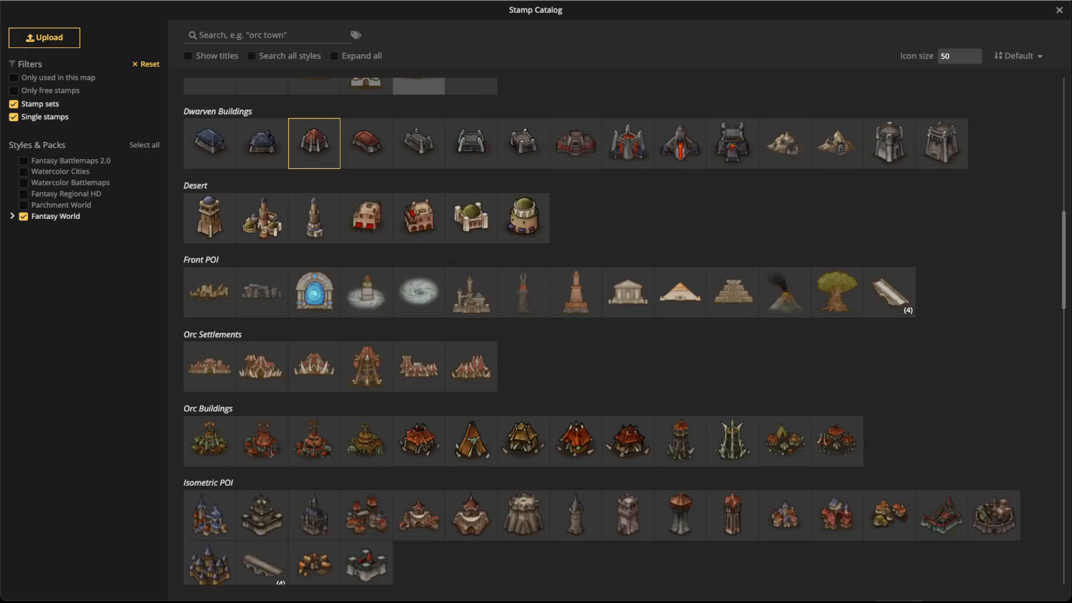
pyautogui.scroll(10, 624, 331)
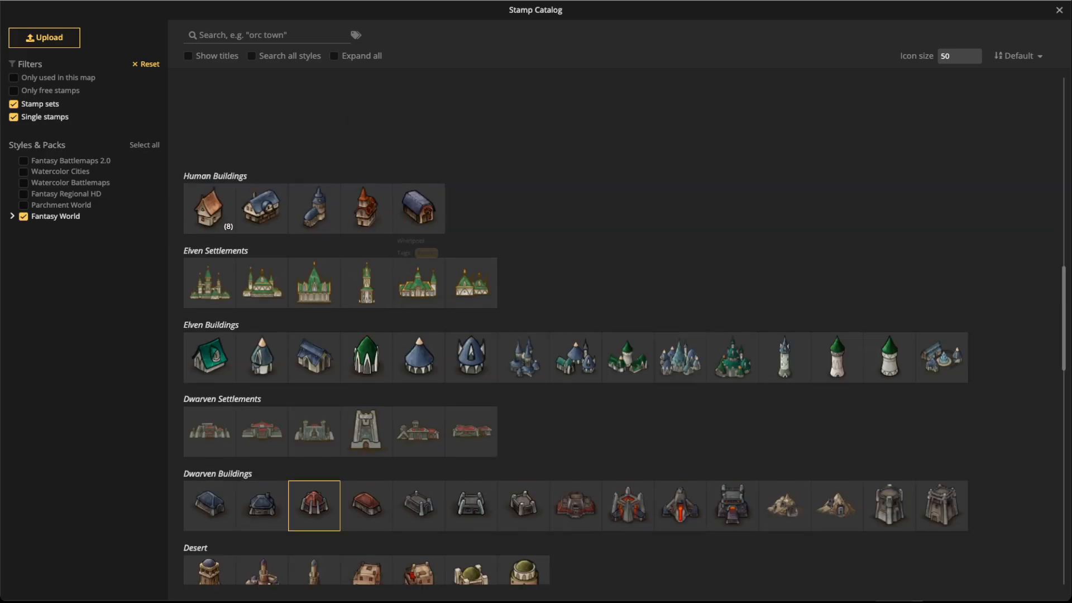
pyautogui.scroll(1, 625, 331)
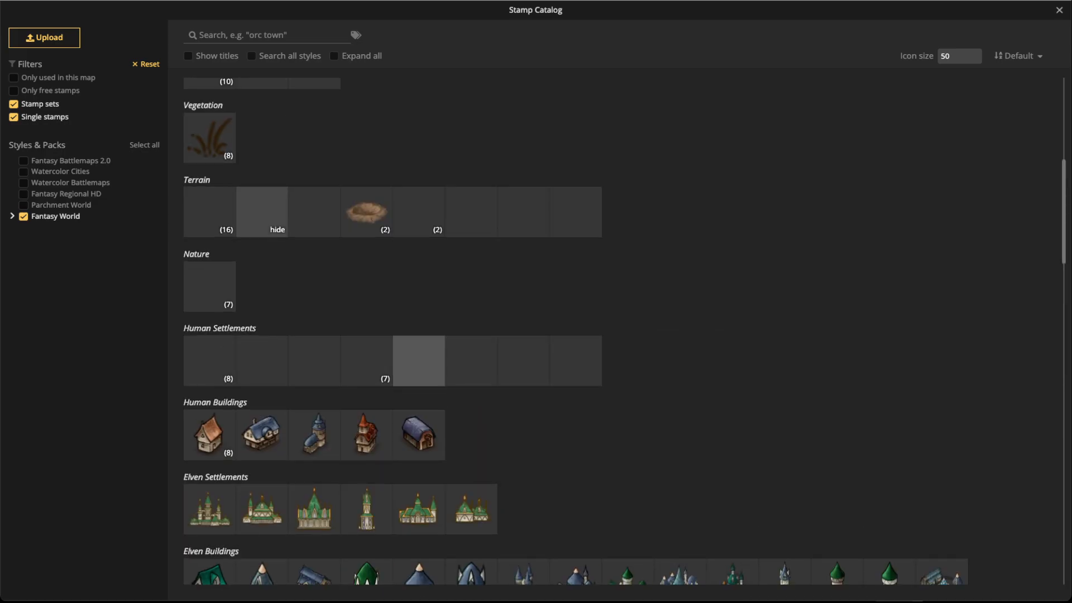
pyautogui.scroll(6, 601, 332)
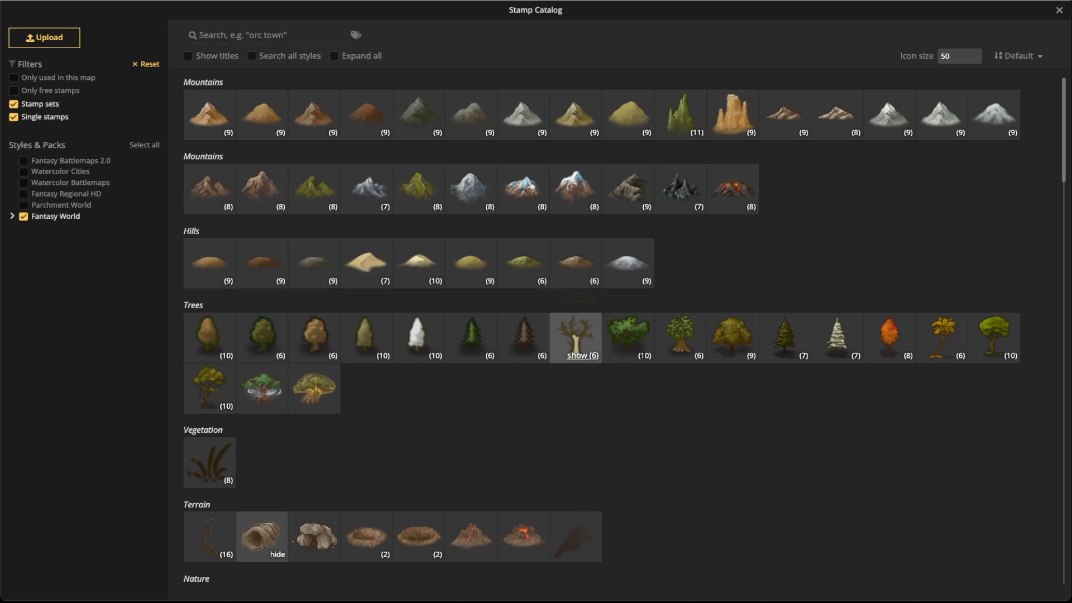
pyautogui.click(582, 356)
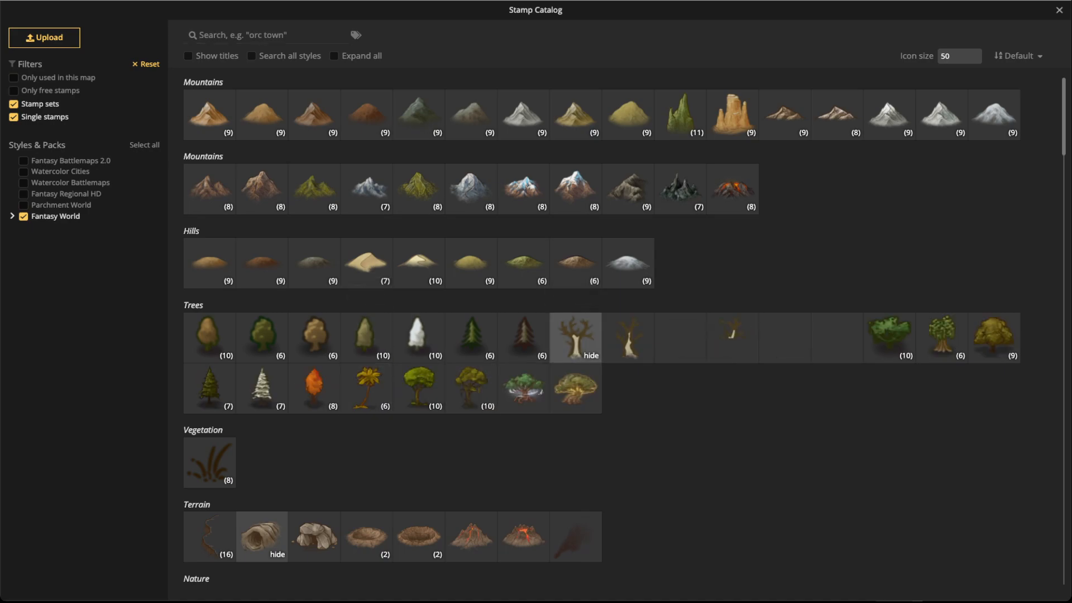
pyautogui.click(575, 335)
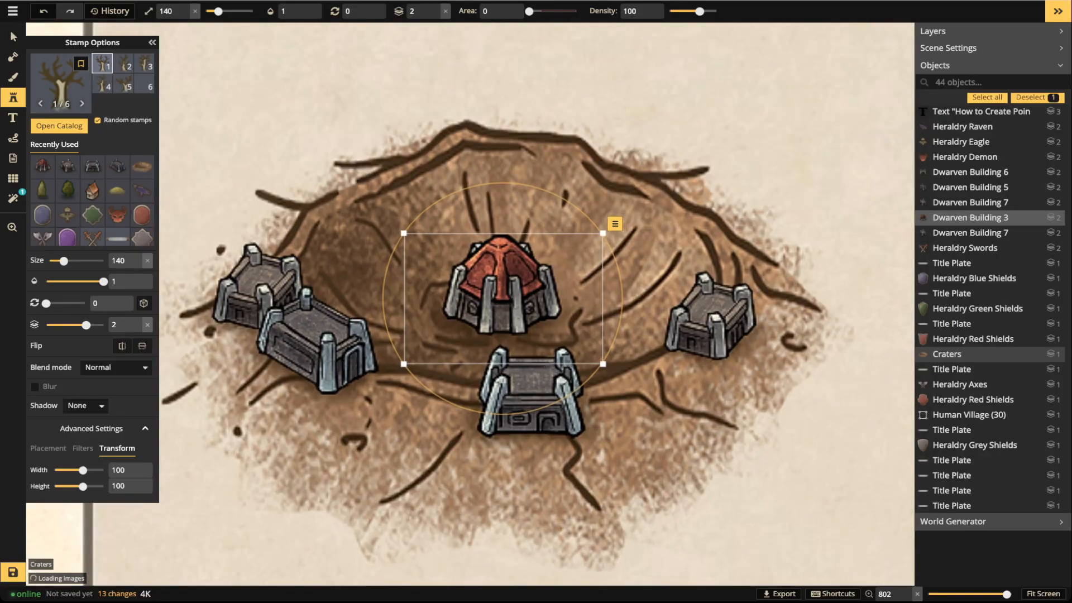
pyautogui.scroll(3, 359, 420)
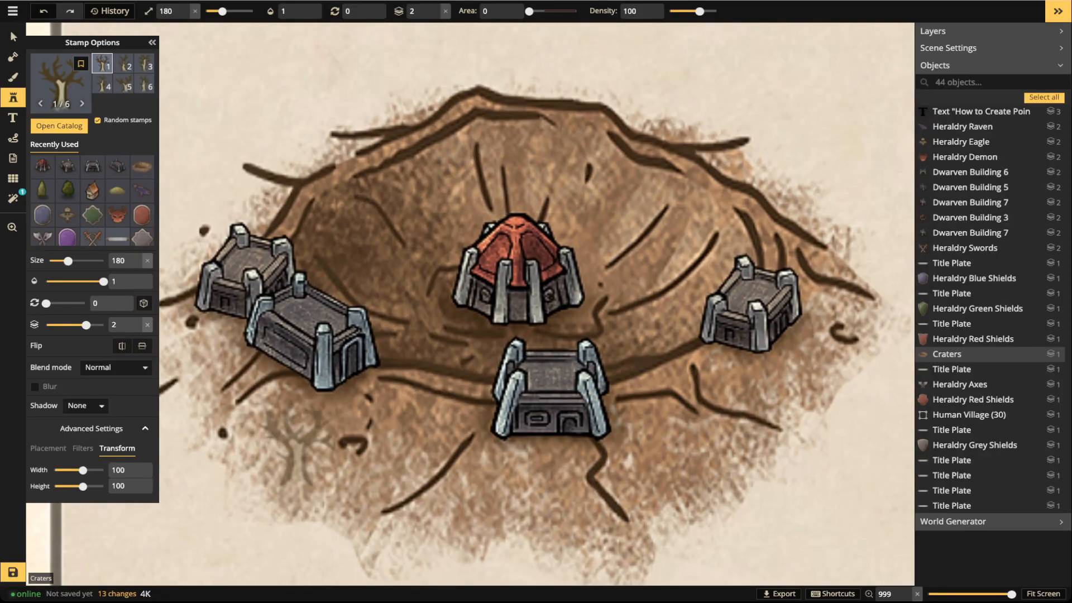
pyautogui.click(427, 357)
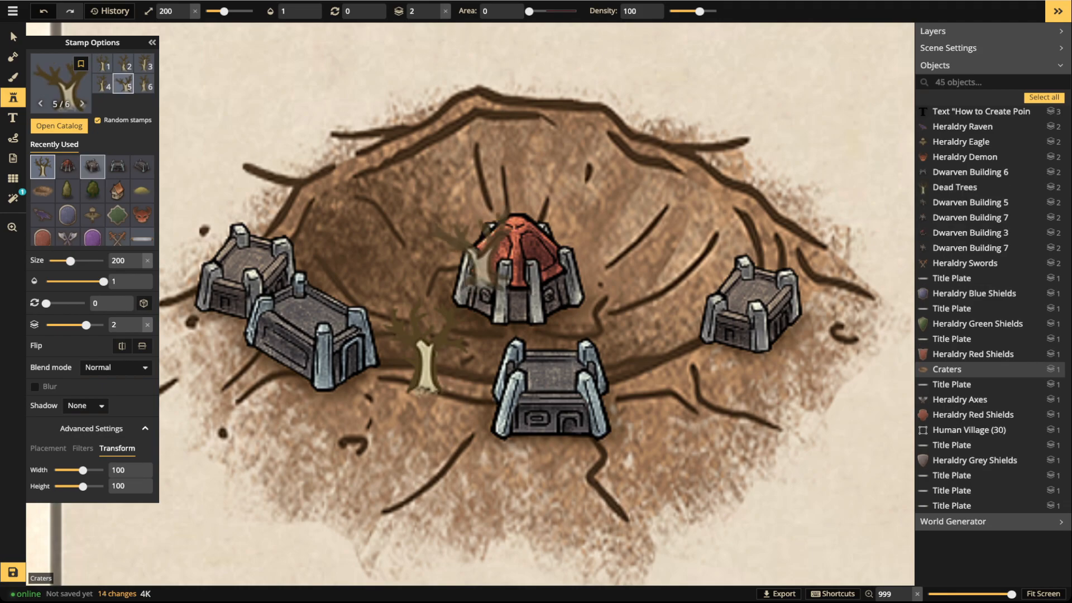
# Recolour the dead tree with hue -17, brightness 76 and contrast 148, and move it in front of the left buildings on layer 3
pyautogui.click(14, 37)
pyautogui.click(426, 352)
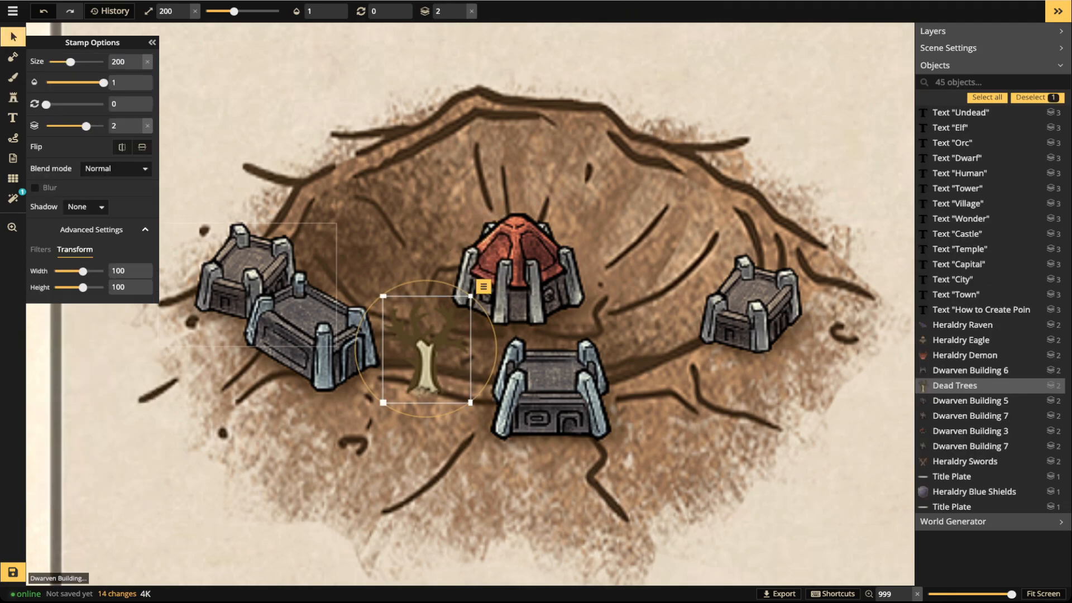
pyautogui.click(40, 249)
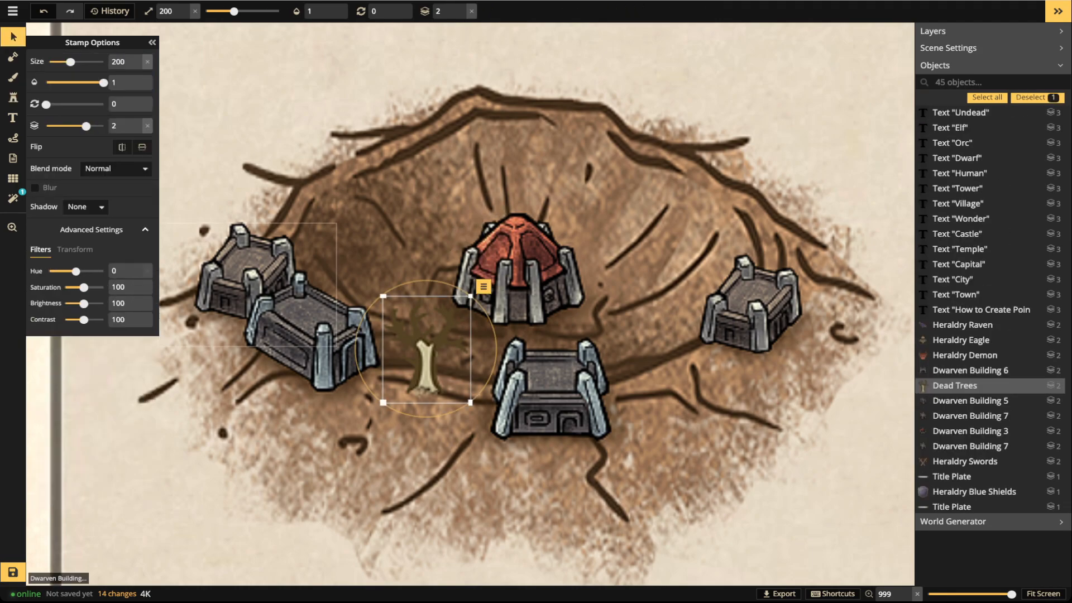
pyautogui.moveTo(83, 304)
pyautogui.mouseDown()
pyautogui.moveTo(94, 320)
pyautogui.moveTo(80, 304)
pyautogui.mouseUp()
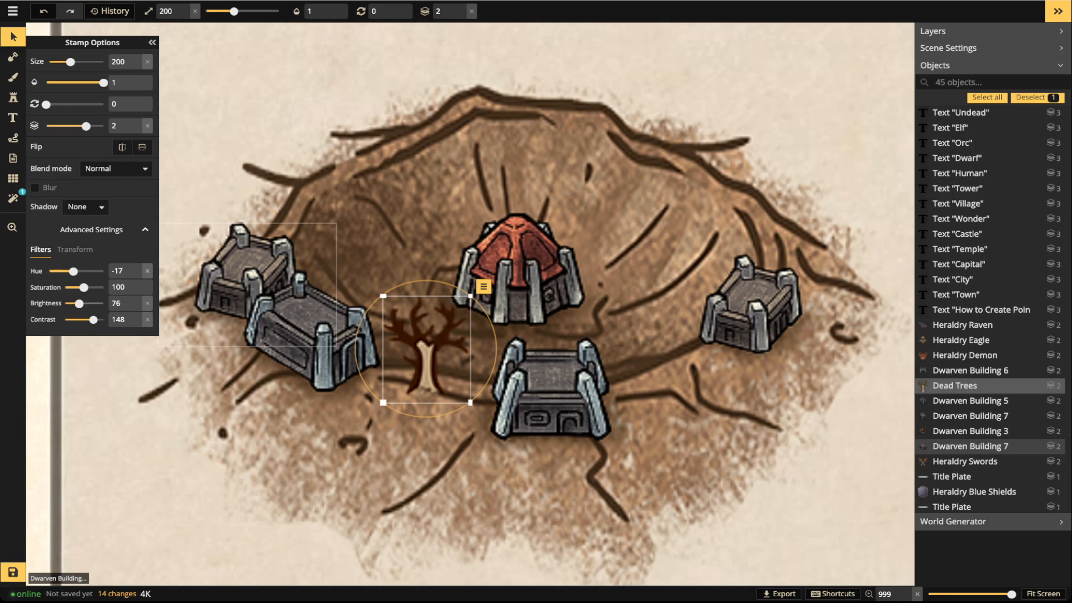
pyautogui.moveTo(426, 357); pyautogui.dragTo(265, 357)
pyautogui.click(462, 8)
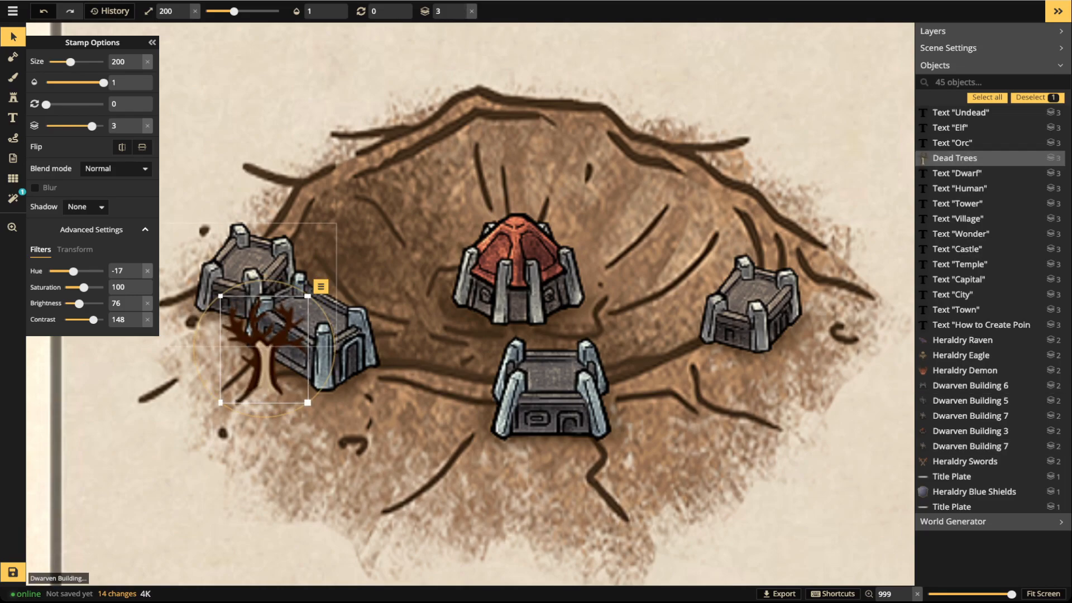
# Place four more dead trees at size 200: in front of the front building, to its right, and on the crater's top and upper-right rim
pyautogui.press('s')
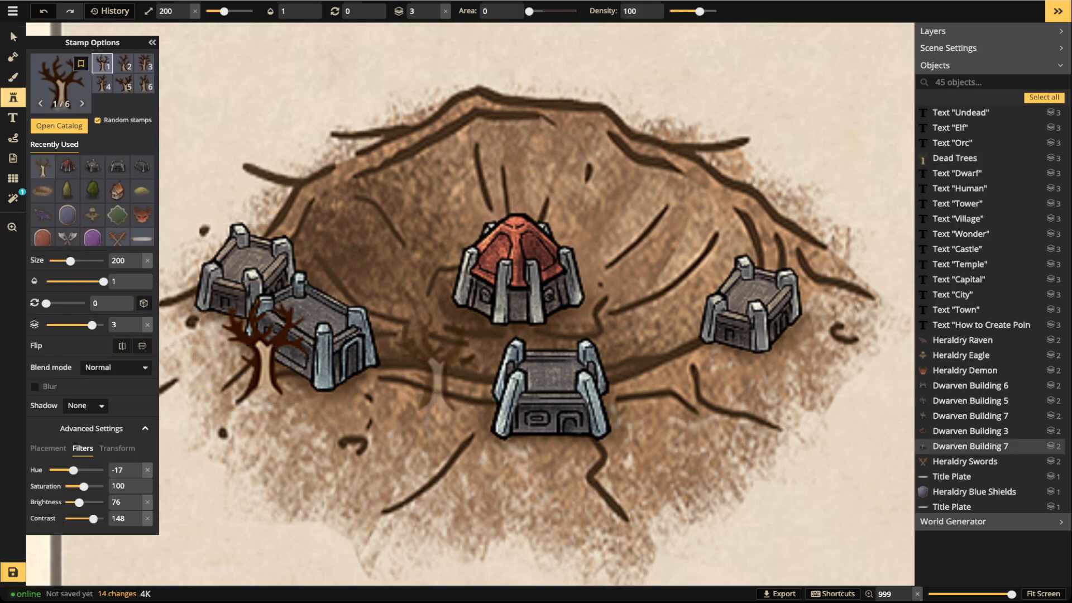
pyautogui.press('Left')
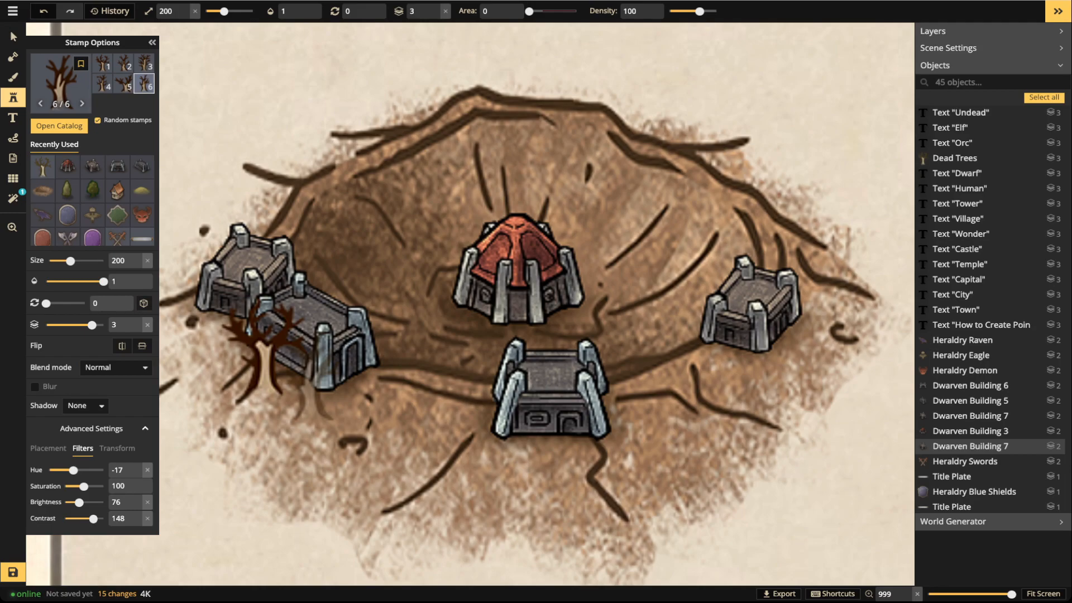
pyautogui.click(536, 433)
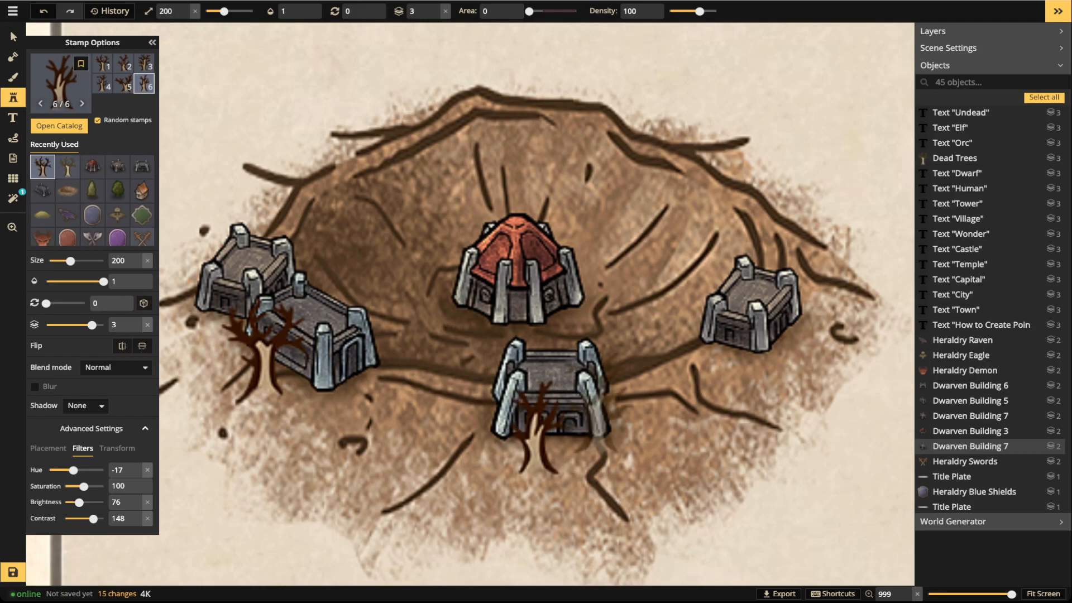
pyautogui.click(653, 341)
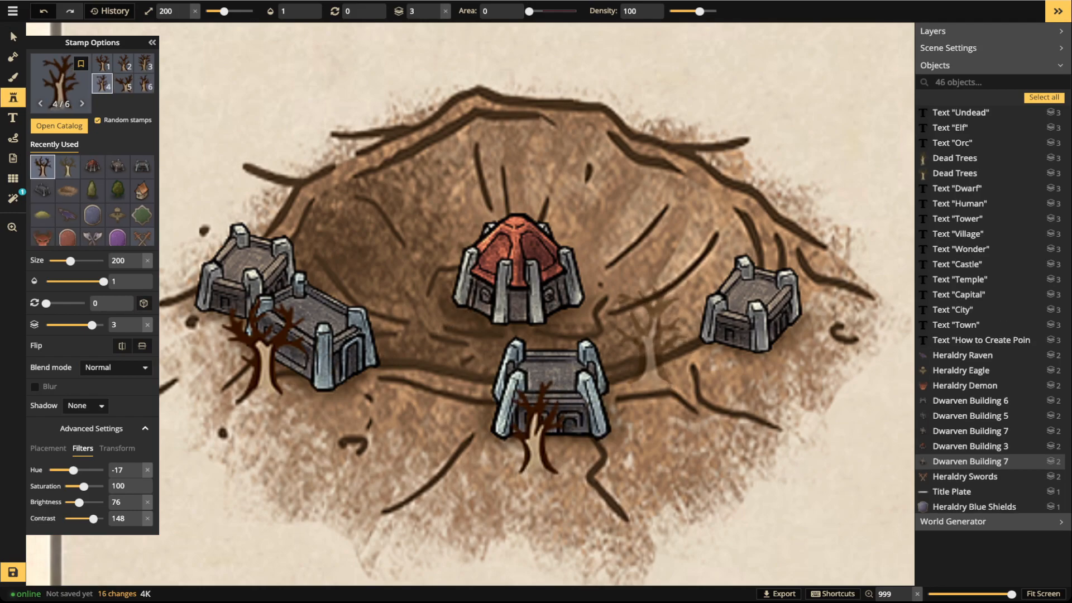
pyautogui.click(659, 352)
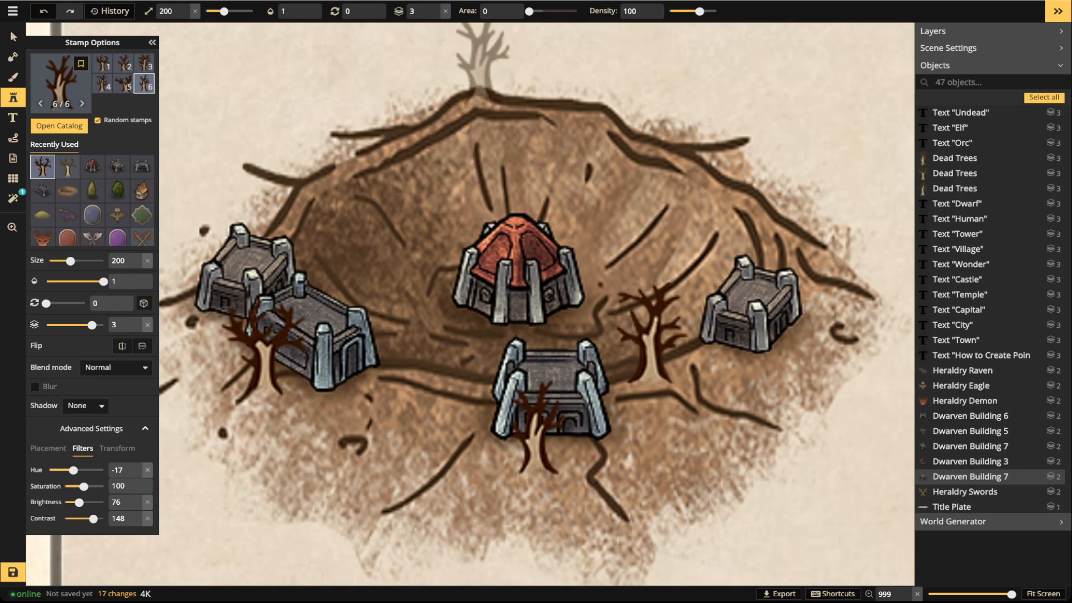
pyautogui.click(481, 59)
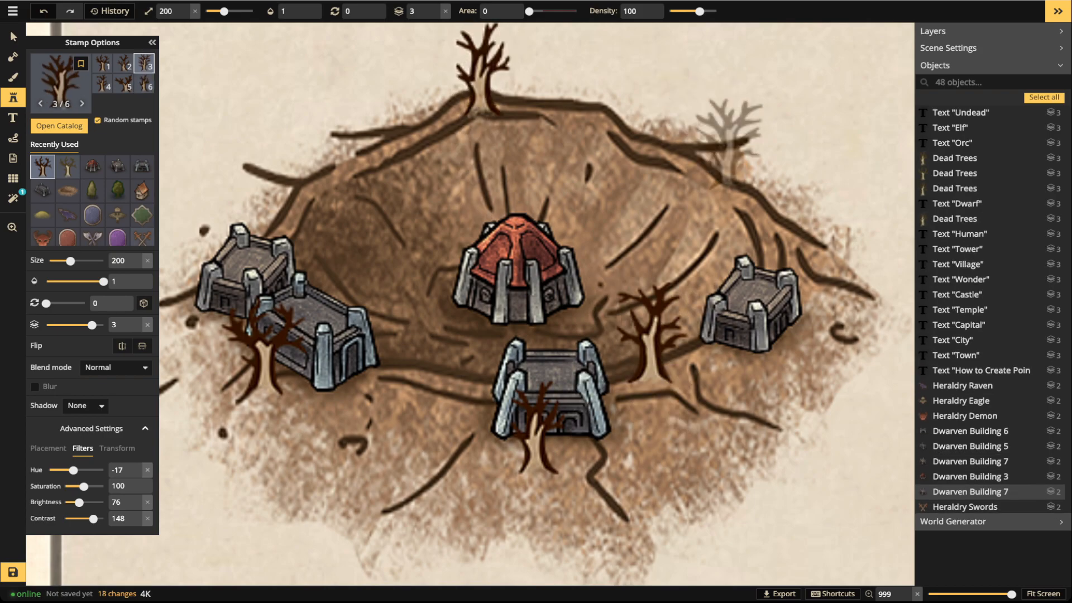
pyautogui.click(736, 155)
# Reduce the dead trees to size 110 and scatter small ones around the buildings, the front slope and the crater's back rim
pyautogui.scroll(-7, 390, 447)
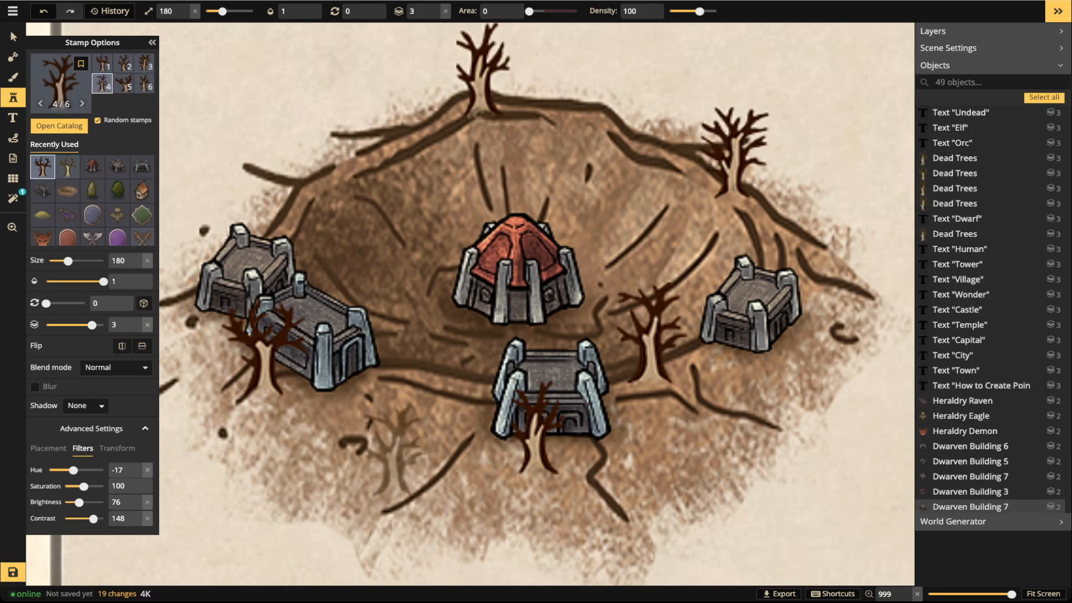
pyautogui.scroll(-2, 394, 451)
pyautogui.click(409, 351)
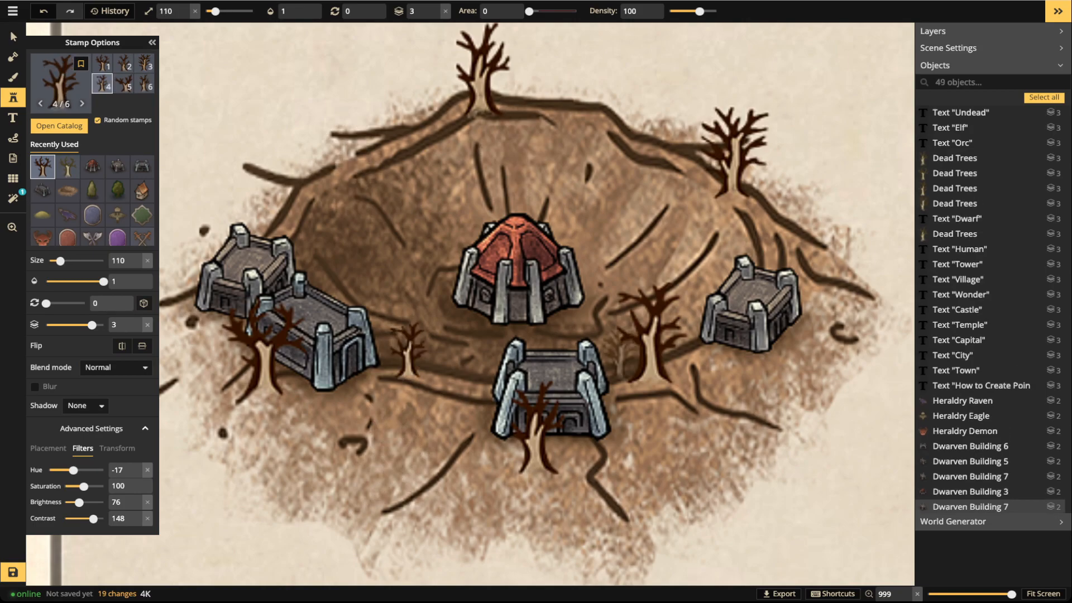
pyautogui.click(715, 349)
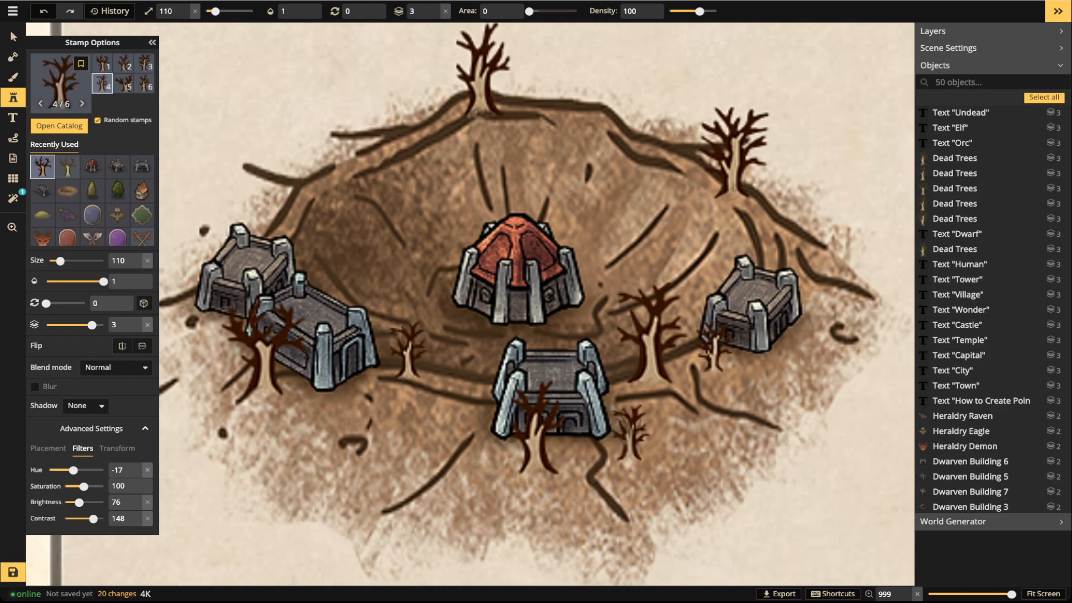
pyautogui.click(425, 428)
pyautogui.click(328, 153)
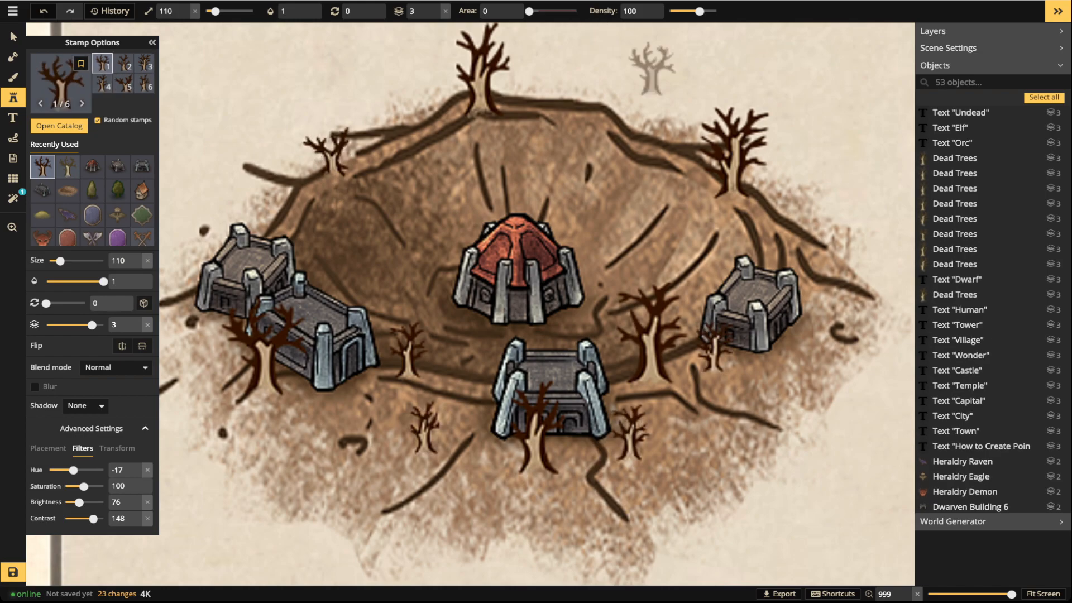
pyautogui.click(600, 85)
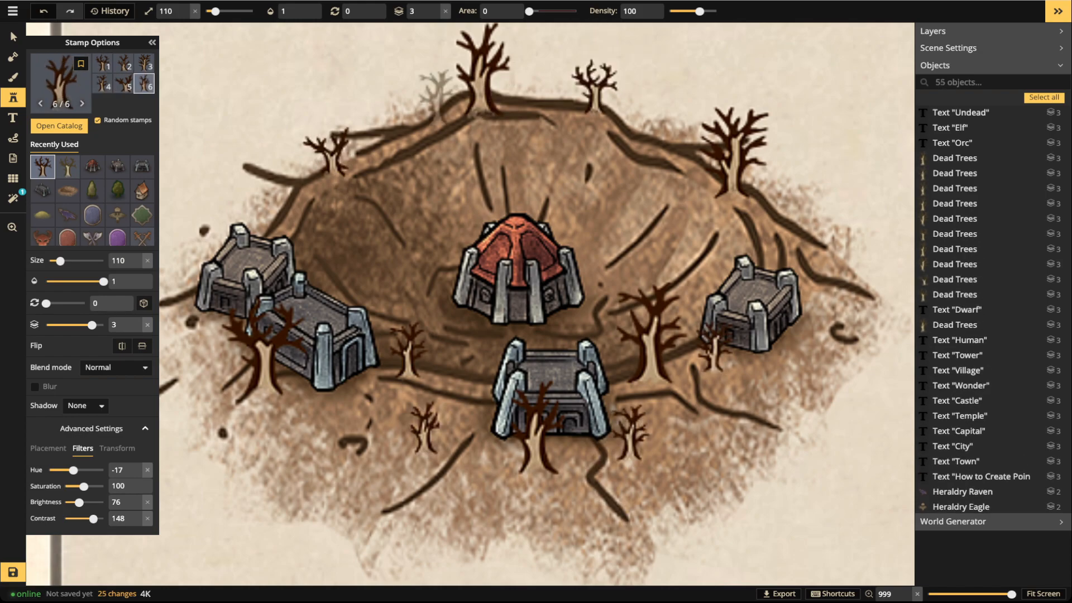
pyautogui.click(437, 95)
# Select the whole crater town with its buildings and trees, scale it to size 145 and centre it in its grid cell
pyautogui.click(14, 37)
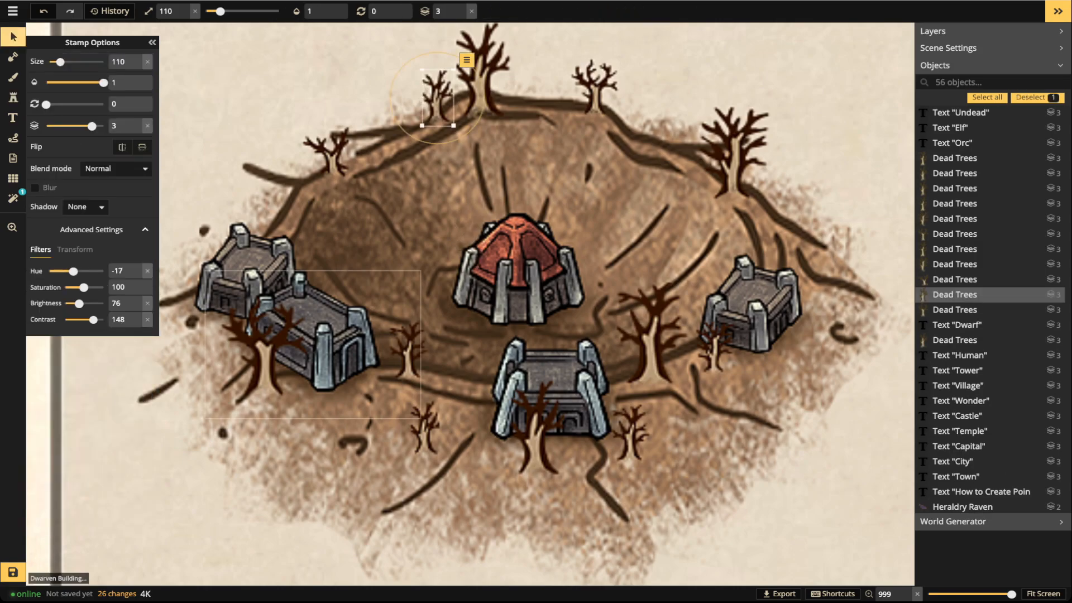
pyautogui.scroll(-3, 359, 297)
pyautogui.scroll(-3, 318, 393)
pyautogui.press('Escape')
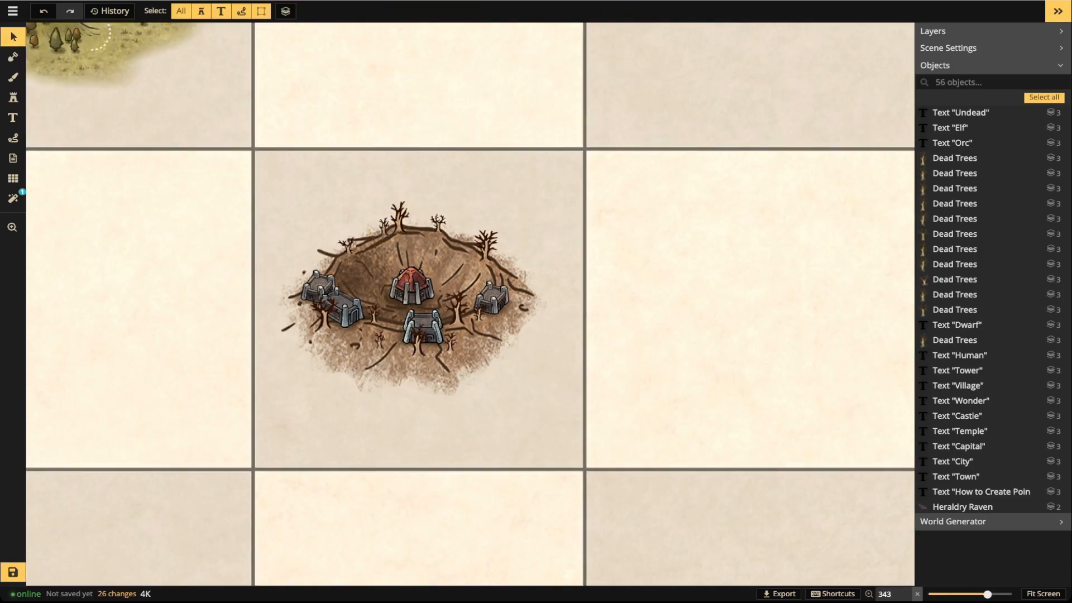
pyautogui.moveTo(255, 168); pyautogui.dragTo(585, 425)
pyautogui.moveTo(420, 302); pyautogui.dragTo(424, 305)
pyautogui.scroll(3, 566, 414)
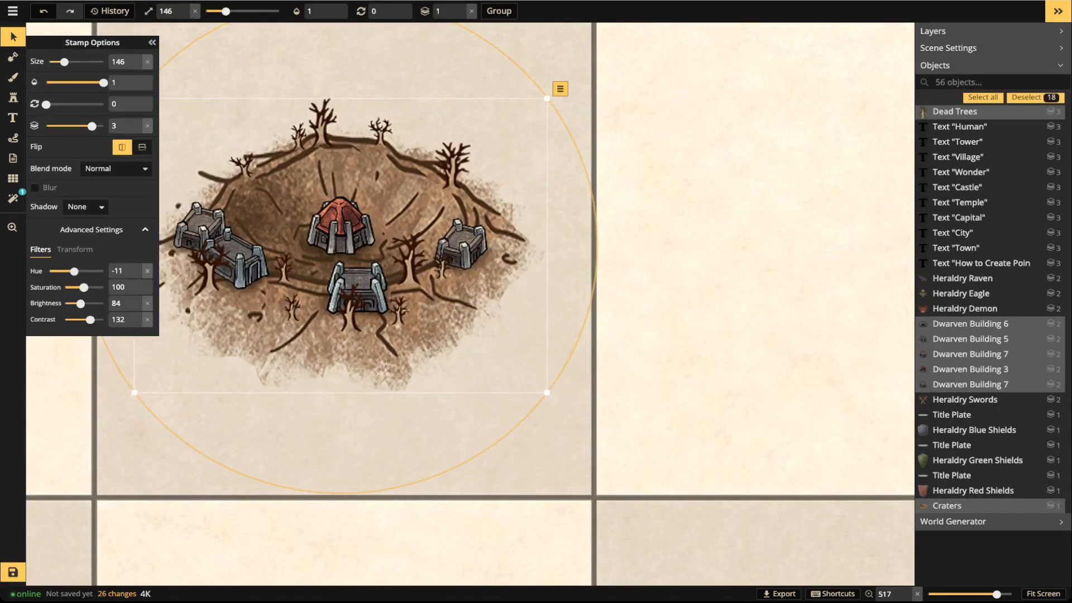
pyautogui.moveTo(546, 98); pyautogui.dragTo(545, 101)
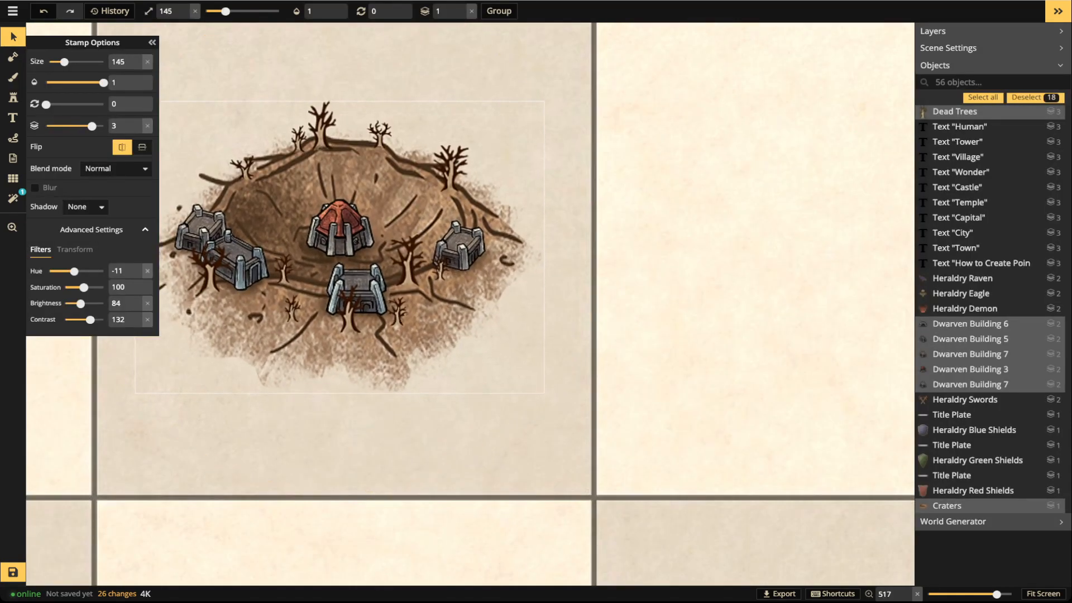
pyautogui.scroll(-3, 370, 280)
pyautogui.moveTo(371, 280); pyautogui.dragTo(441, 313)
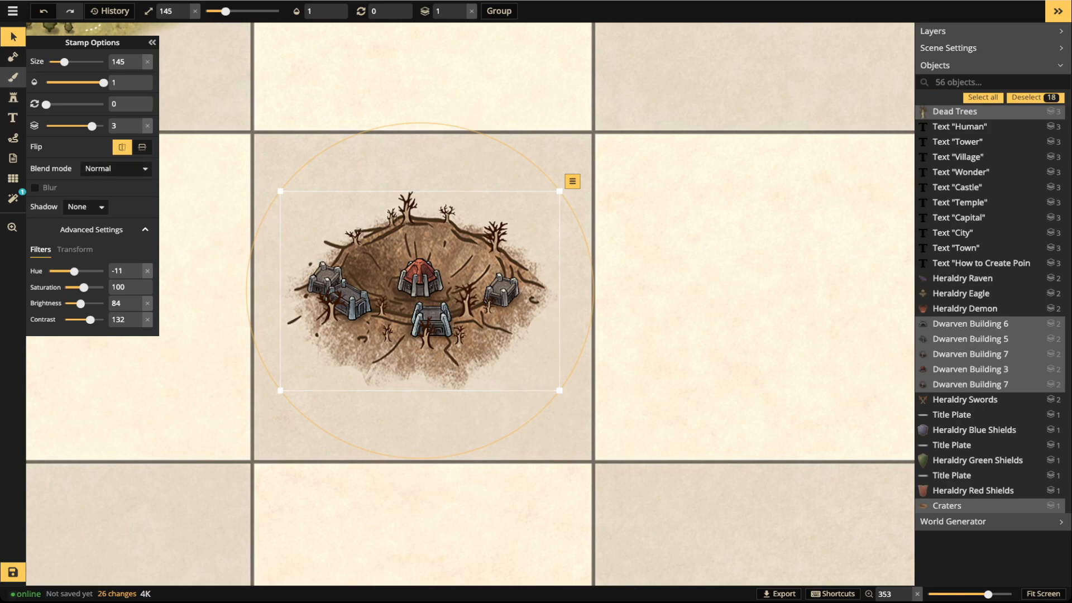
# Paint the Grass Brown 1 texture on the background layer beneath and around the crater town with a size 44 round brush
pyautogui.click(13, 78)
pyautogui.click(89, 99)
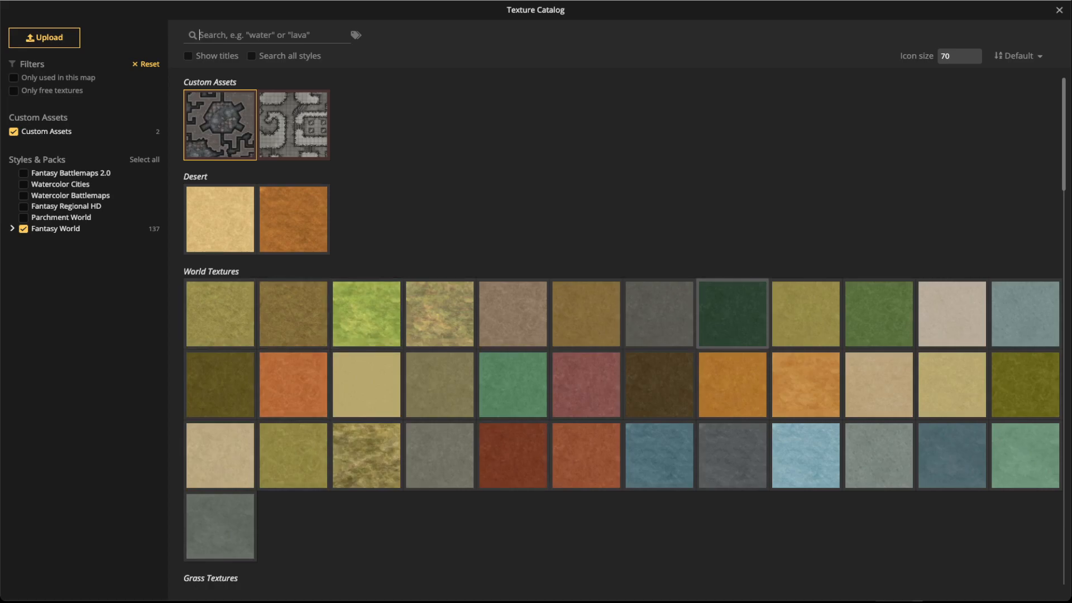
pyautogui.scroll(-2, 366, 384)
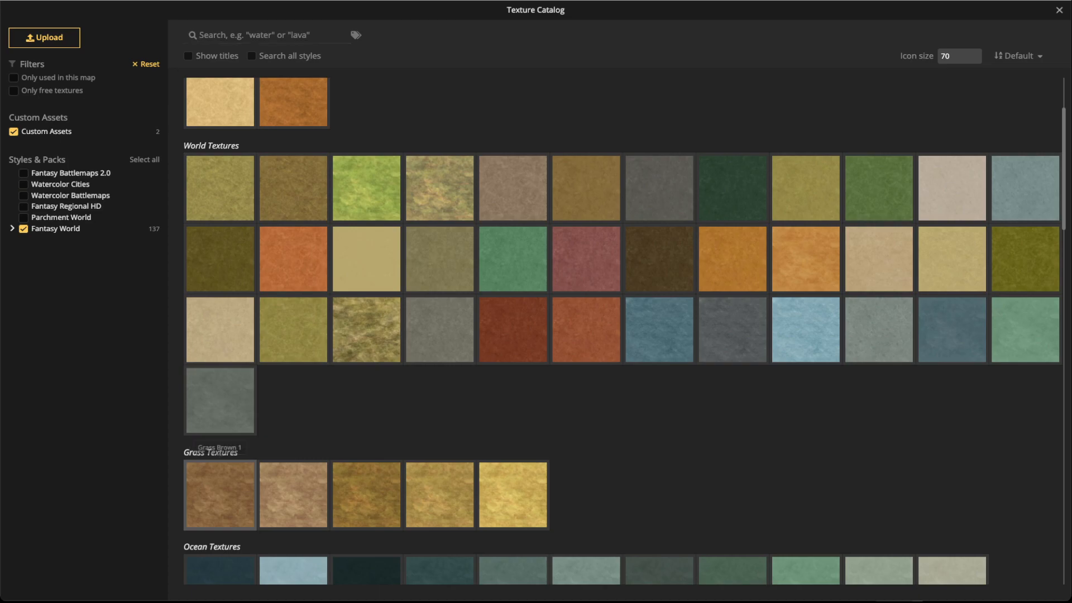
pyautogui.click(220, 494)
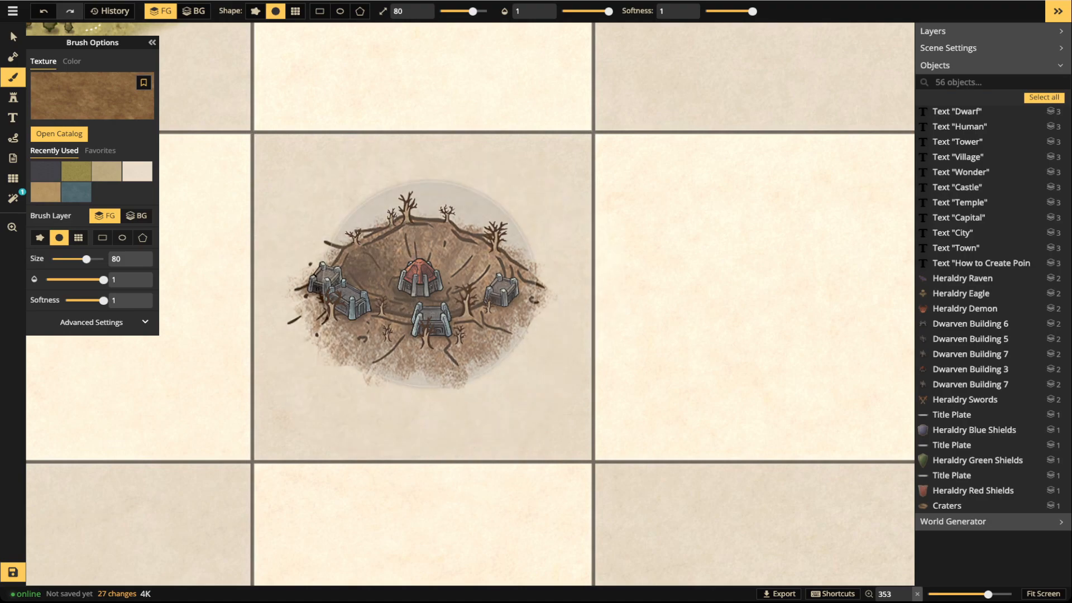
pyautogui.scroll(-9, 464, 85)
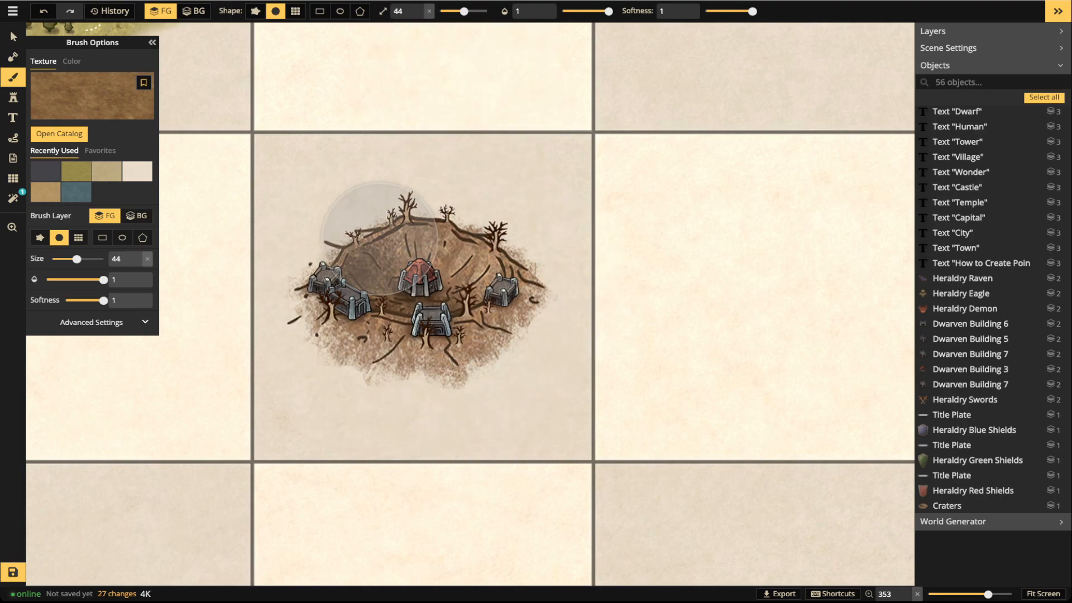
pyautogui.moveTo(377, 240); pyautogui.dragTo(313, 312)
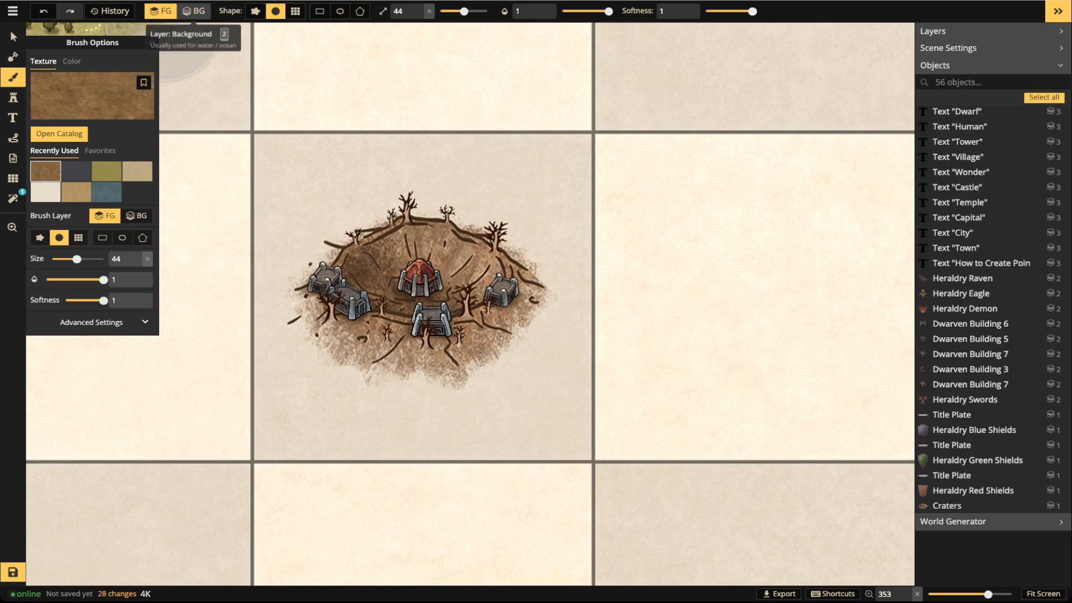
pyautogui.click(194, 11)
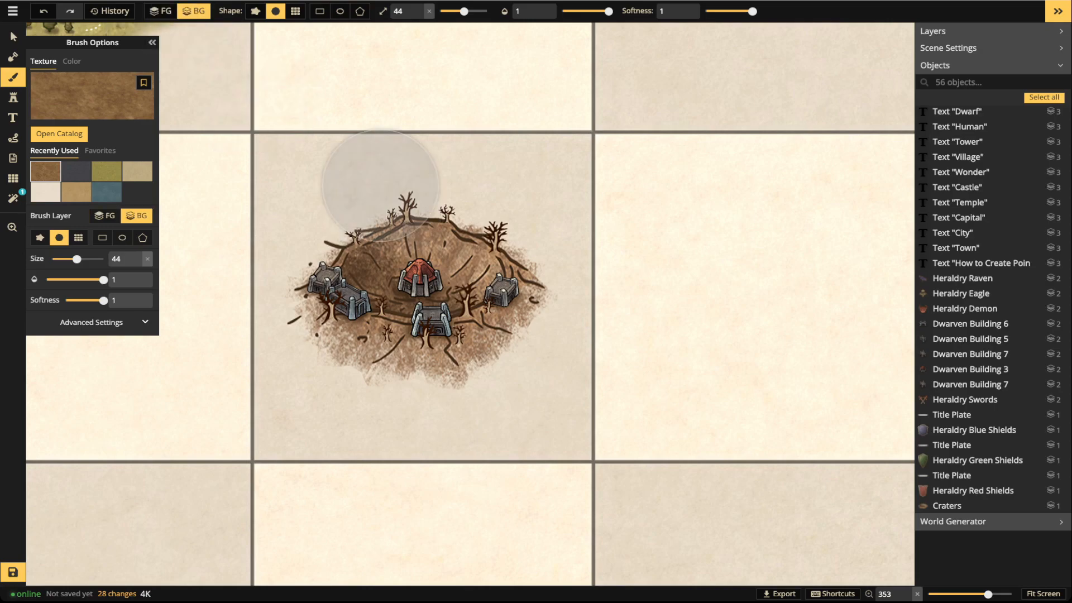
pyautogui.moveTo(369, 254)
pyautogui.mouseDown()
pyautogui.moveTo(303, 292)
pyautogui.moveTo(313, 319)
pyautogui.moveTo(356, 343)
pyautogui.moveTo(505, 350)
pyautogui.moveTo(525, 308)
pyautogui.moveTo(493, 251)
pyautogui.moveTo(369, 236)
pyautogui.moveTo(316, 259)
pyautogui.moveTo(305, 285)
pyautogui.moveTo(327, 325)
pyautogui.moveTo(487, 346)
pyautogui.moveTo(473, 248)
pyautogui.mouseUp()
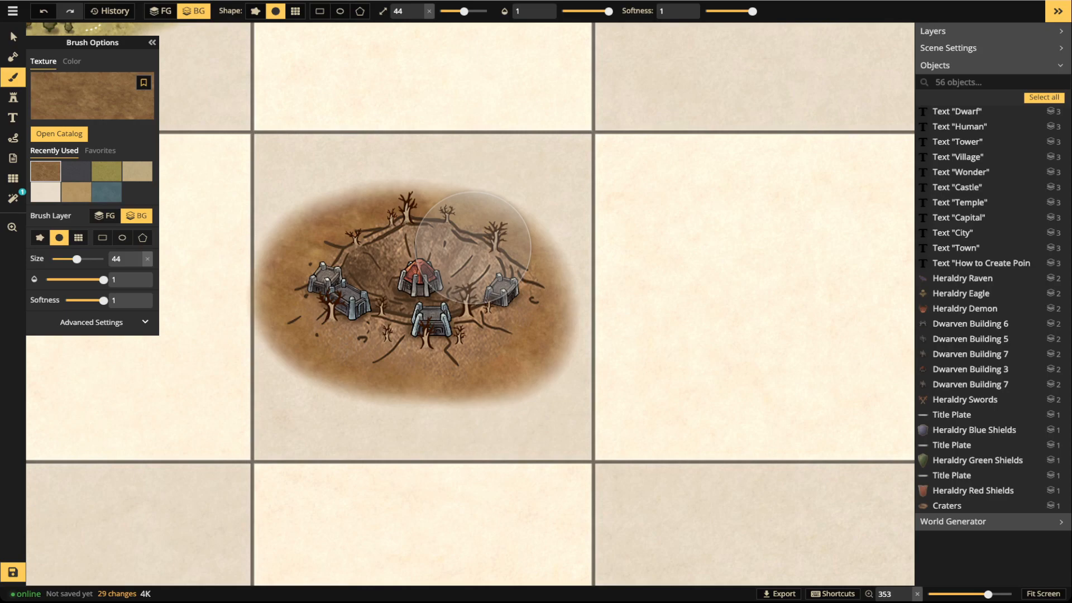
# Select the Craters stamp under the dwarven town and try the Luminosity blend mode on it
pyautogui.click(14, 37)
pyautogui.click(385, 251)
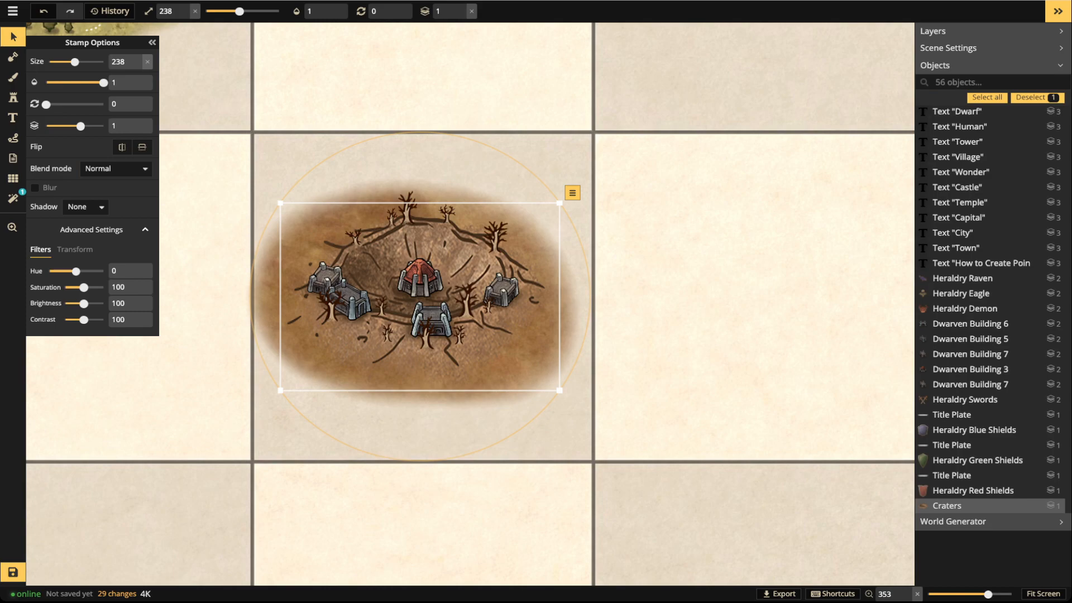
pyautogui.click(572, 193)
pyautogui.click(573, 192)
pyautogui.press('Escape')
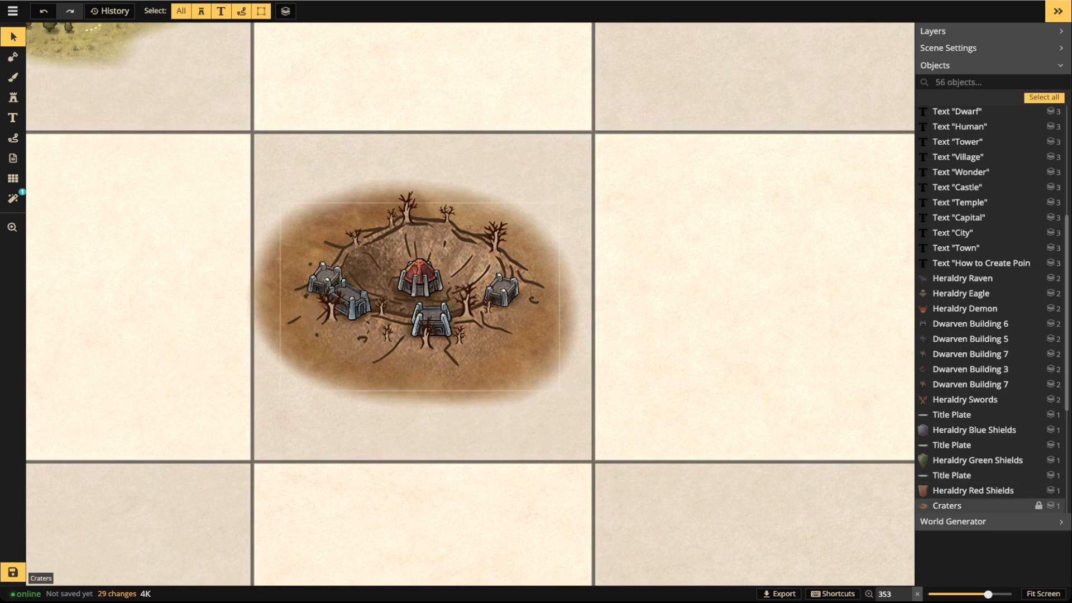
pyautogui.click(949, 505)
pyautogui.click(116, 169)
pyautogui.scroll(-5, 87, 329)
pyautogui.click(87, 347)
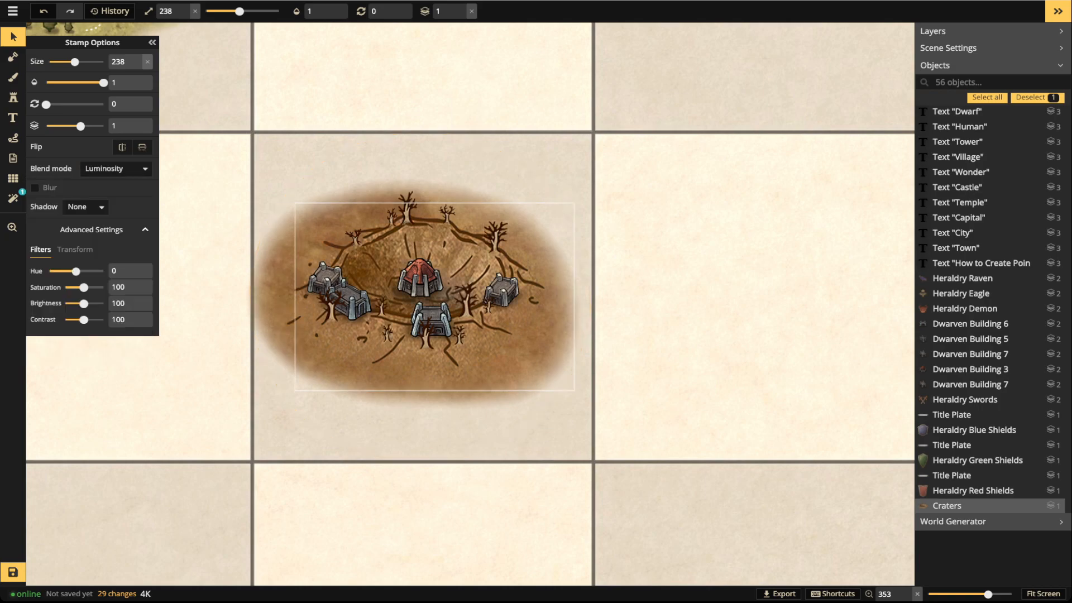
# Try the Luminosity crater over the human village's green ground, then return it to the dwarven town and deselect it
pyautogui.scroll(-2, 626, 257)
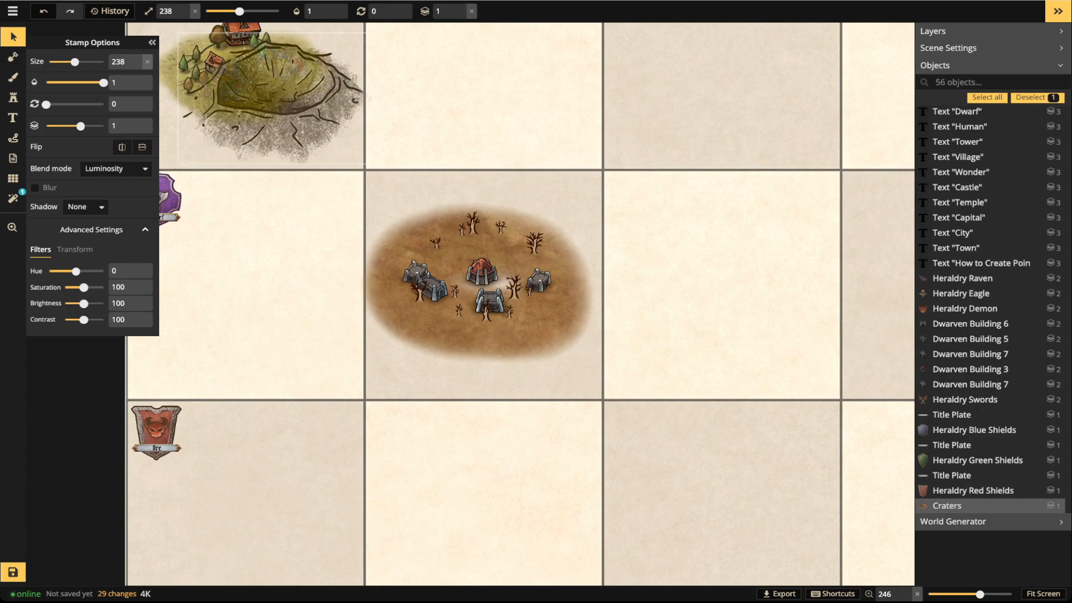
pyautogui.moveTo(379, 262); pyautogui.dragTo(416, 275)
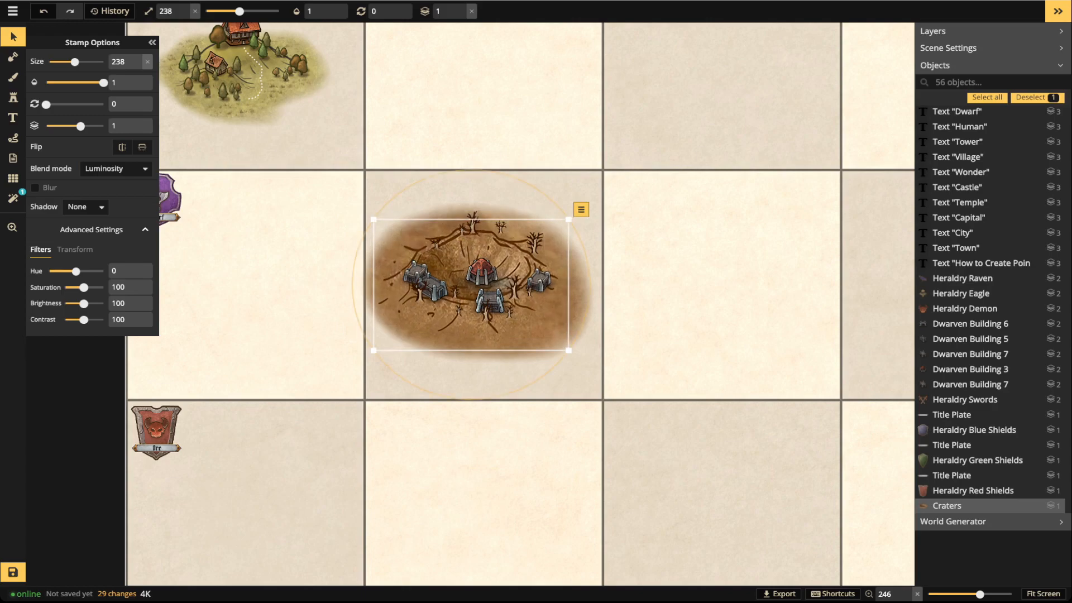
pyautogui.press('Escape')
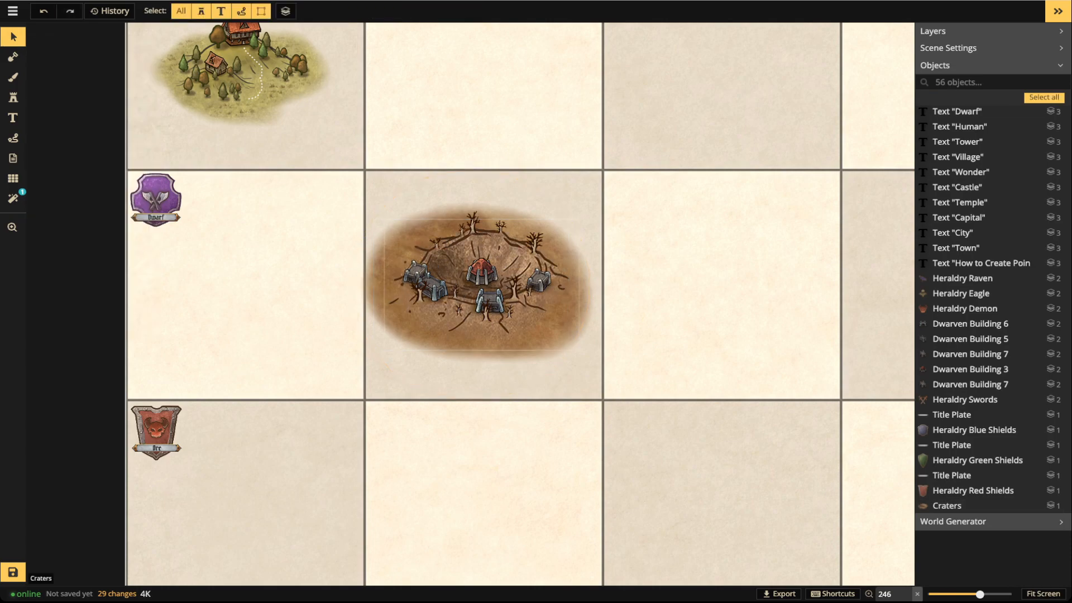
# Reselect the crater, set its blend mode to Luminosity and try its brightness at 95 and 119
pyautogui.click(451, 250)
pyautogui.scroll(5, 451, 250)
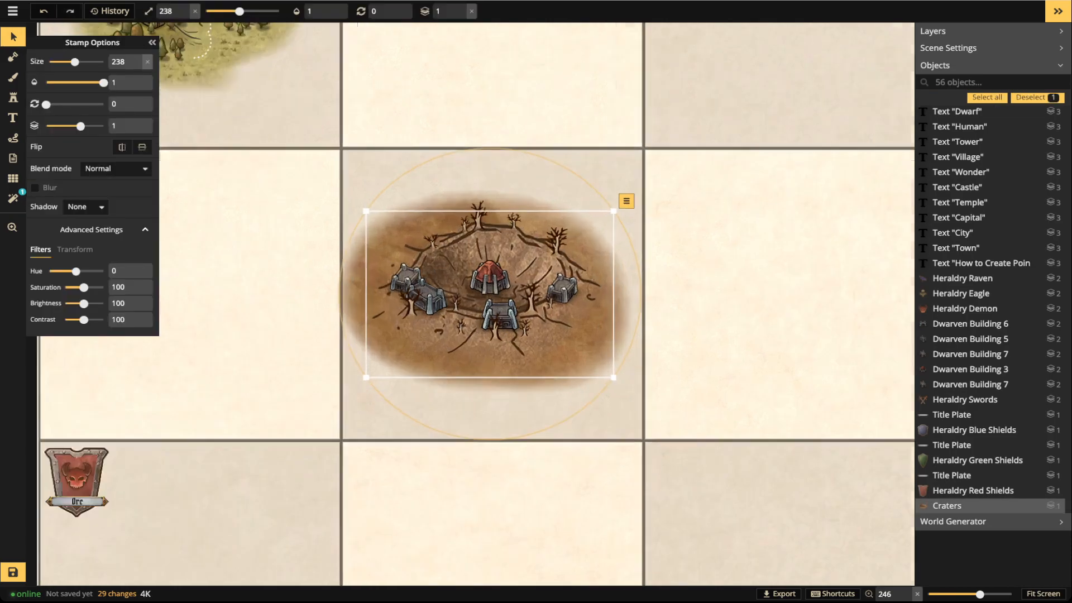
pyautogui.moveTo(83, 303); pyautogui.dragTo(82, 303)
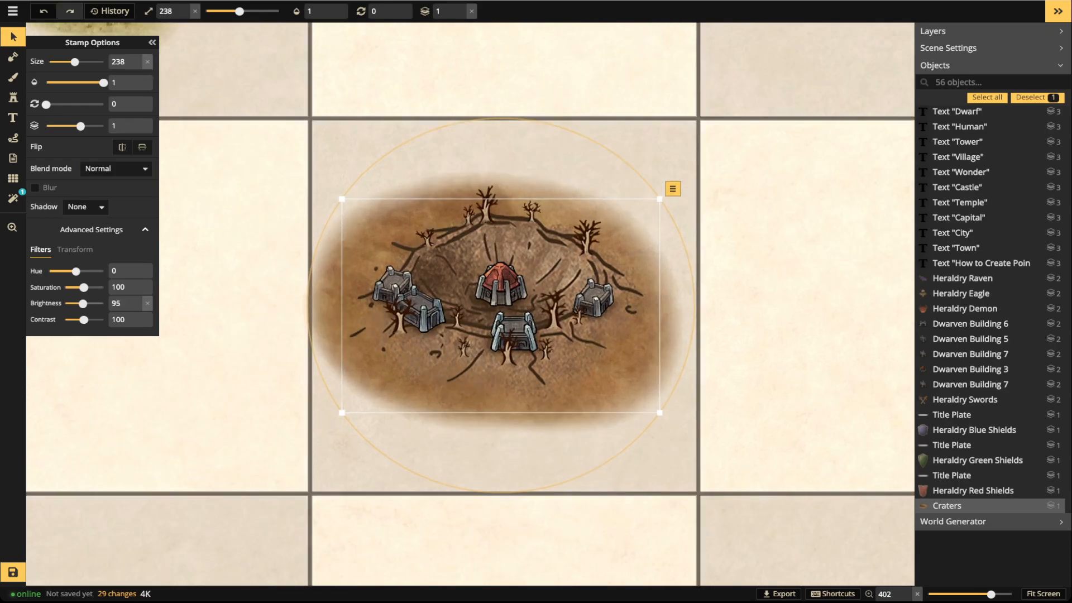
pyautogui.click(114, 168)
pyautogui.scroll(-3, 84, 280)
pyautogui.click(52, 347)
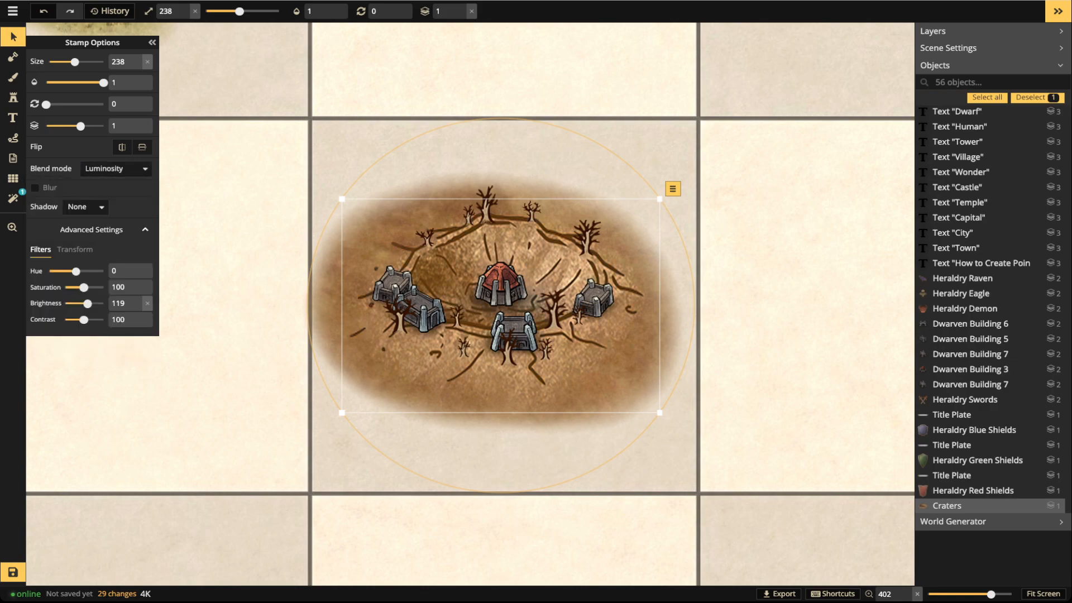
# Compare the crater's last brightness change, set the brightness to 100 and deselect the stamp
pyautogui.hotkey('ctrl', 'z')
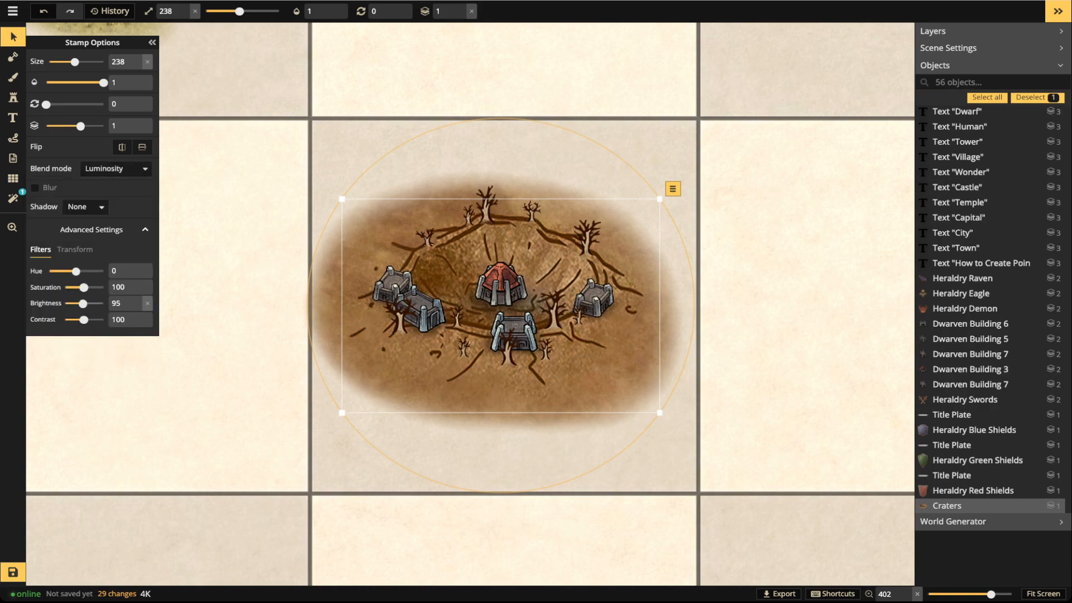
pyautogui.hotkey('ctrl', 'y')
pyautogui.moveTo(88, 303); pyautogui.dragTo(84, 304)
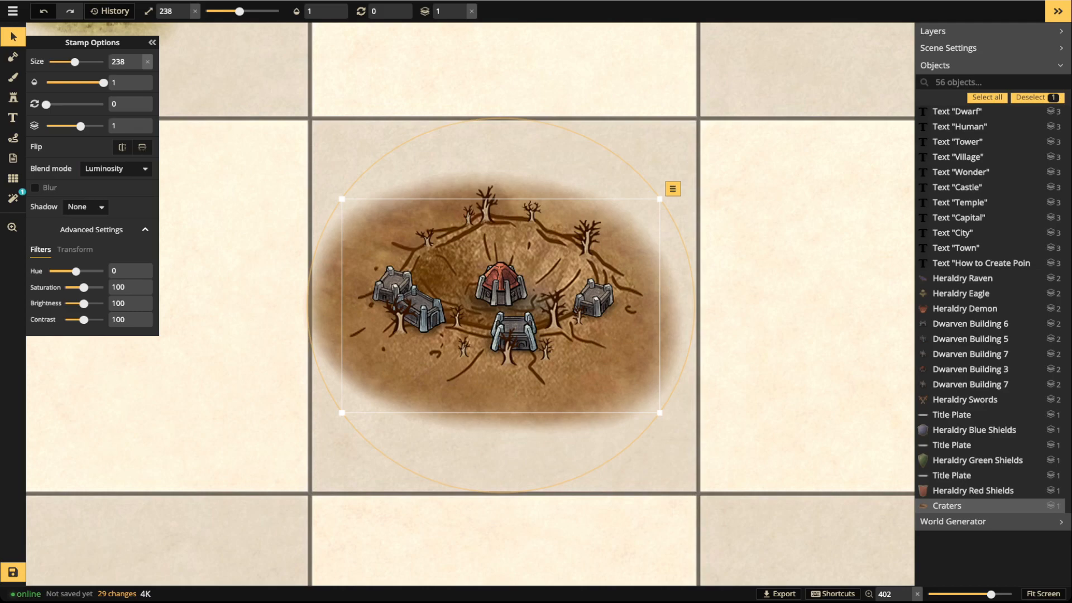
pyautogui.press('Escape')
pyautogui.scroll(-3, 469, 304)
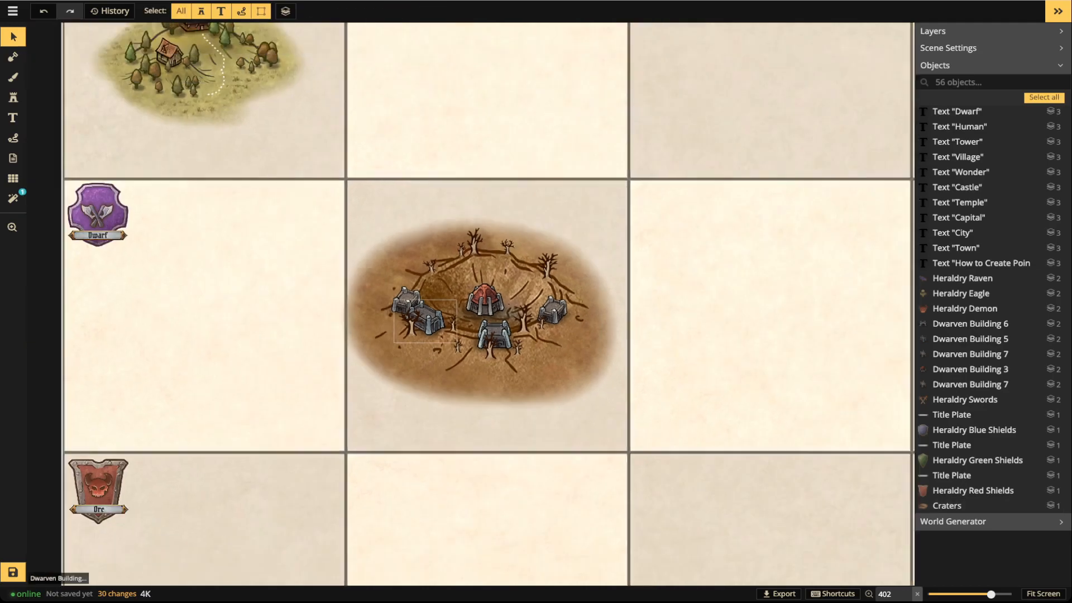
# Select the whole dwarven town, including its crater, buildings and dead trees, and group the objects
pyautogui.moveTo(424, 313); pyautogui.dragTo(379, 371)
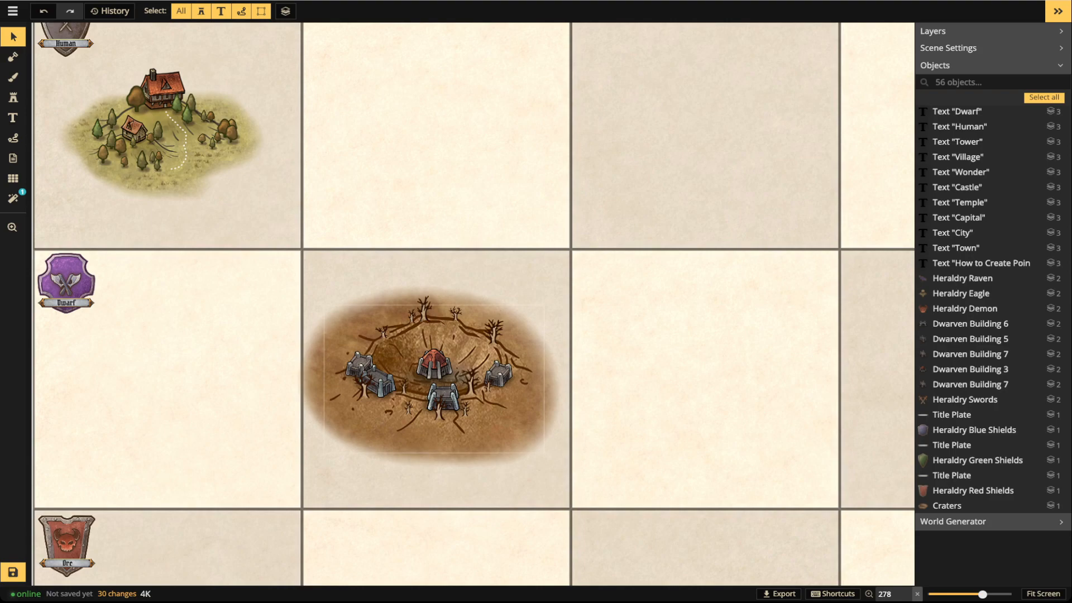
pyautogui.moveTo(300, 255); pyautogui.dragTo(572, 457)
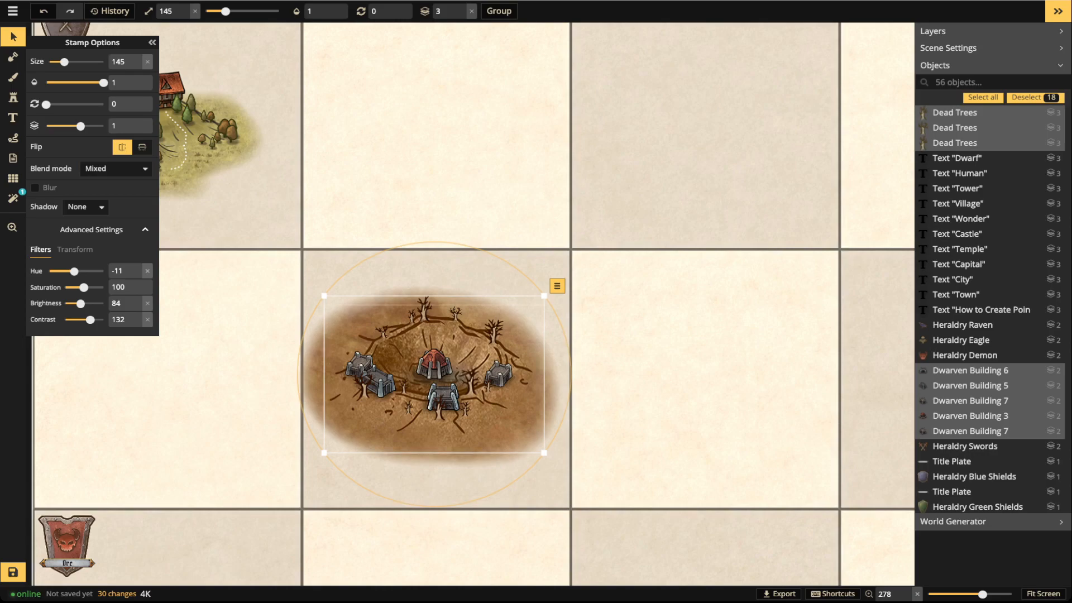
pyautogui.hotkey('ctrl', 'g')
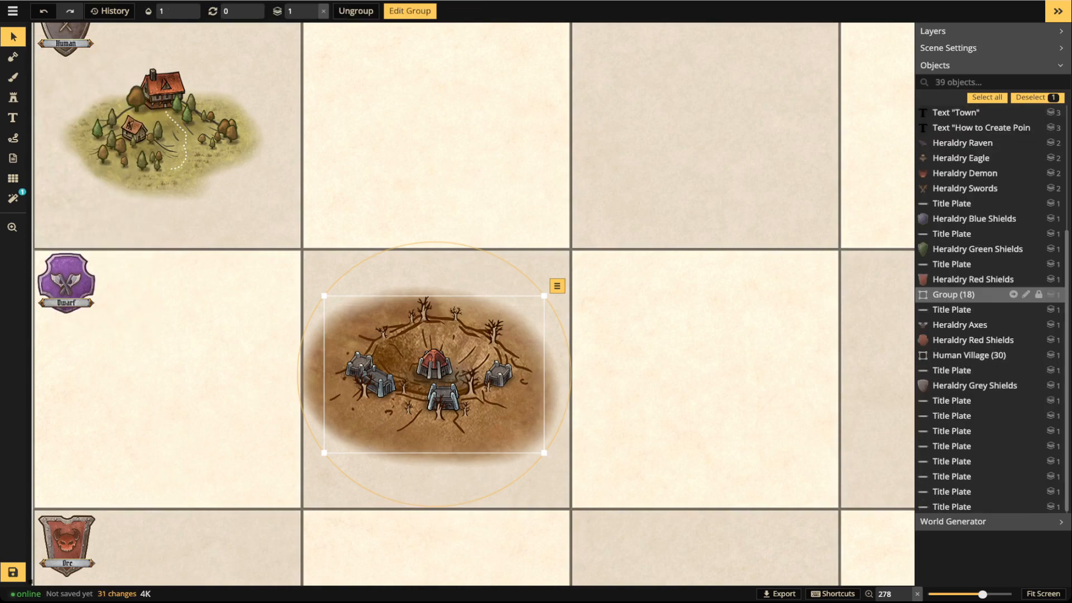
# Rename the new group as Dwarven Town and deselect it
pyautogui.click(1025, 294)
pyautogui.hotkey('ctrl', 'a')
pyautogui.press('BackSpace')
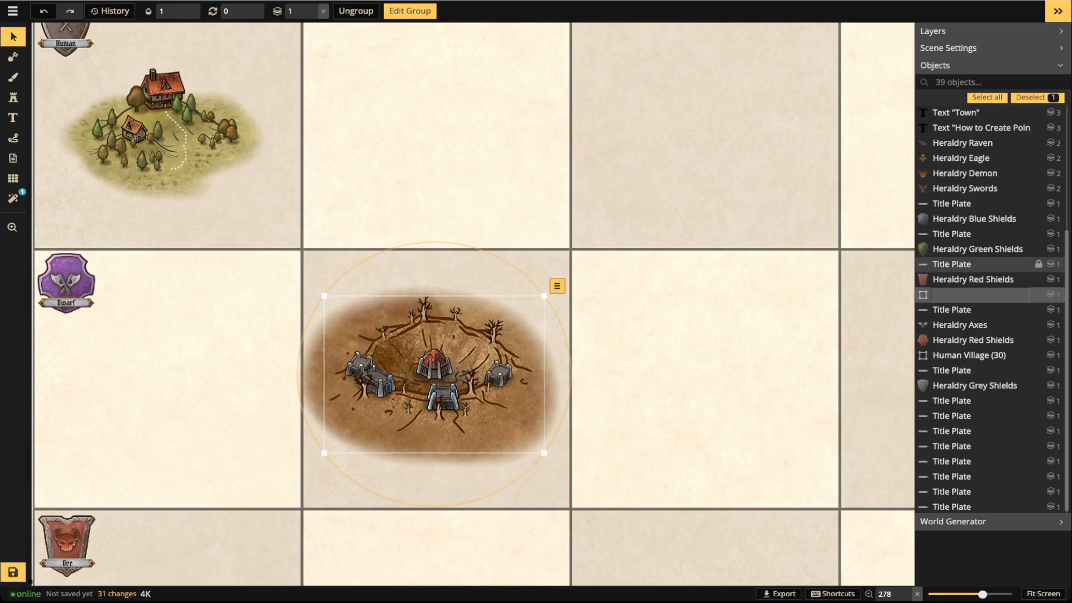
pyautogui.write('DWARF')
pyautogui.press('BackSpace')
pyautogui.press('BackSpace')
pyautogui.press('BackSpace')
pyautogui.press('BackSpace')
pyautogui.write('waven Town')
pyautogui.press('BackSpace')
pyautogui.press('BackSpace')
pyautogui.press('BackSpace')
pyautogui.press('BackSpace')
pyautogui.press('BackSpace')
pyautogui.press('BackSpace')
pyautogui.press('BackSpace')
pyautogui.write('rven Town')
pyautogui.press('Return')
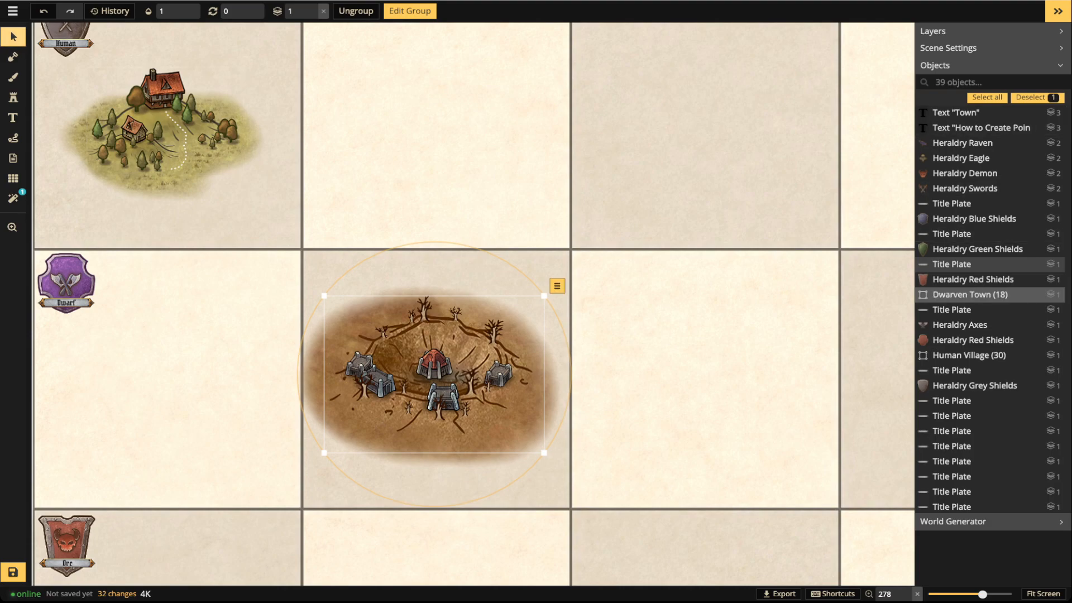
pyautogui.click(307, 232)
# Place a Volcano 1 stamp at size 195 in the cell where the Orc row meets the City column
pyautogui.scroll(-3, 306, 231)
pyautogui.moveTo(307, 232); pyautogui.dragTo(349, 305)
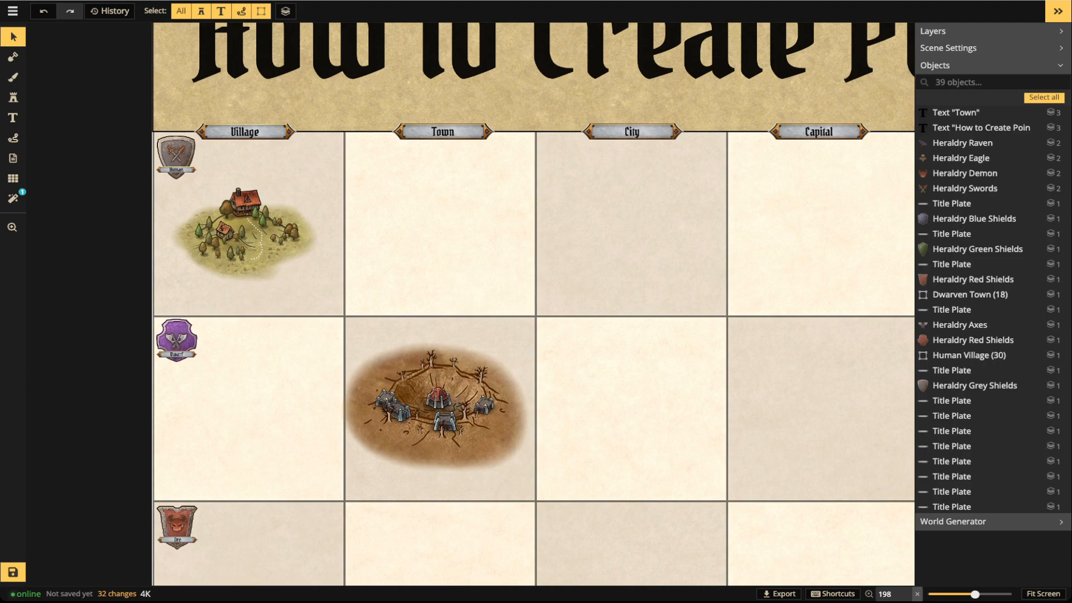
pyautogui.scroll(-1, 223, 354)
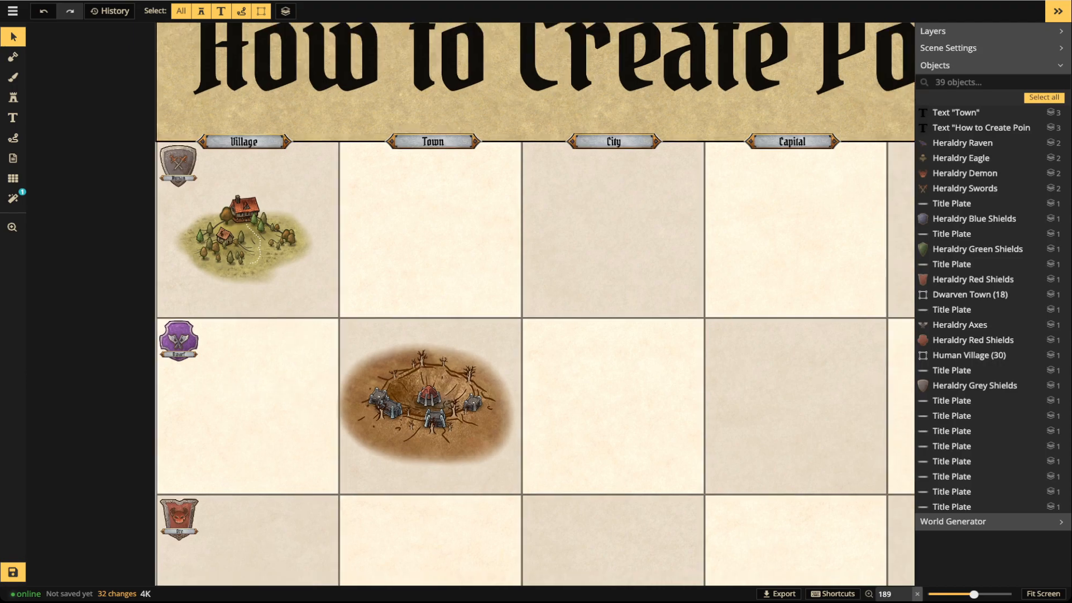
pyautogui.moveTo(427, 405); pyautogui.dragTo(467, 311)
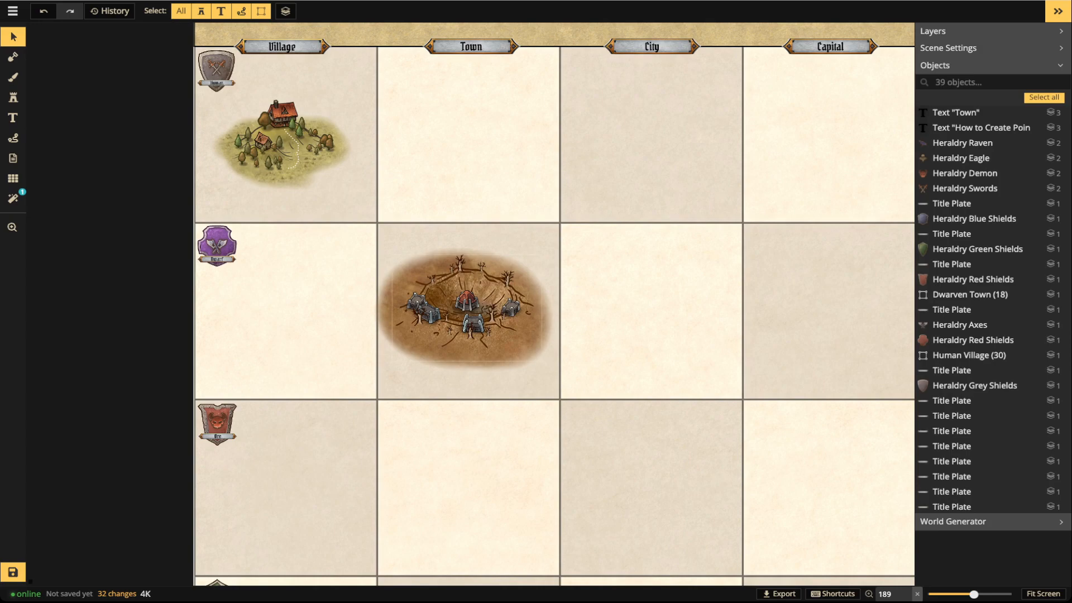
pyautogui.scroll(2, 464, 330)
pyautogui.moveTo(464, 329); pyautogui.dragTo(206, 112)
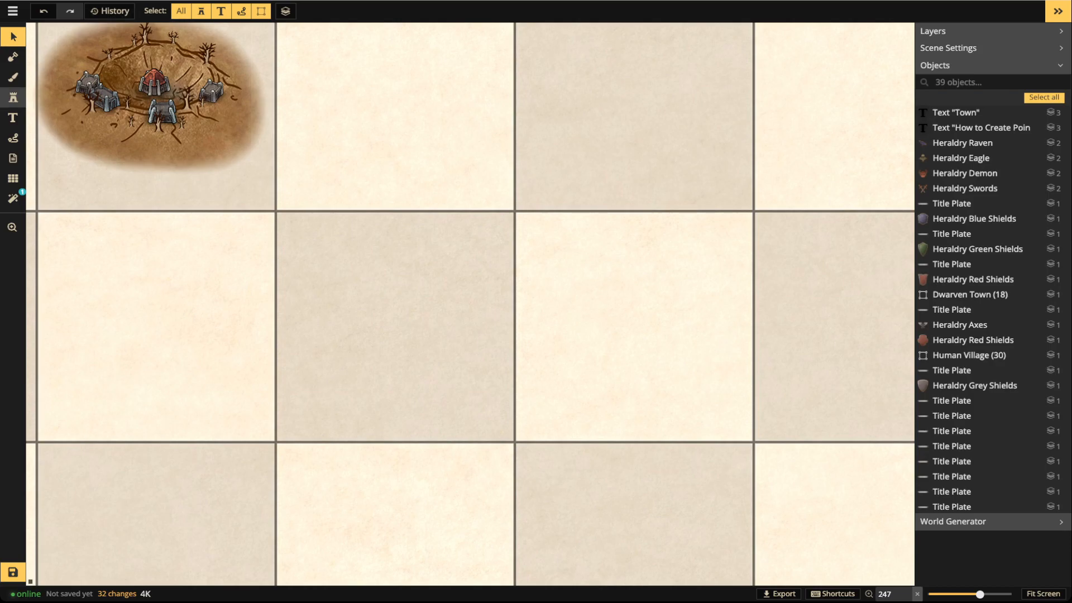
pyautogui.click(12, 97)
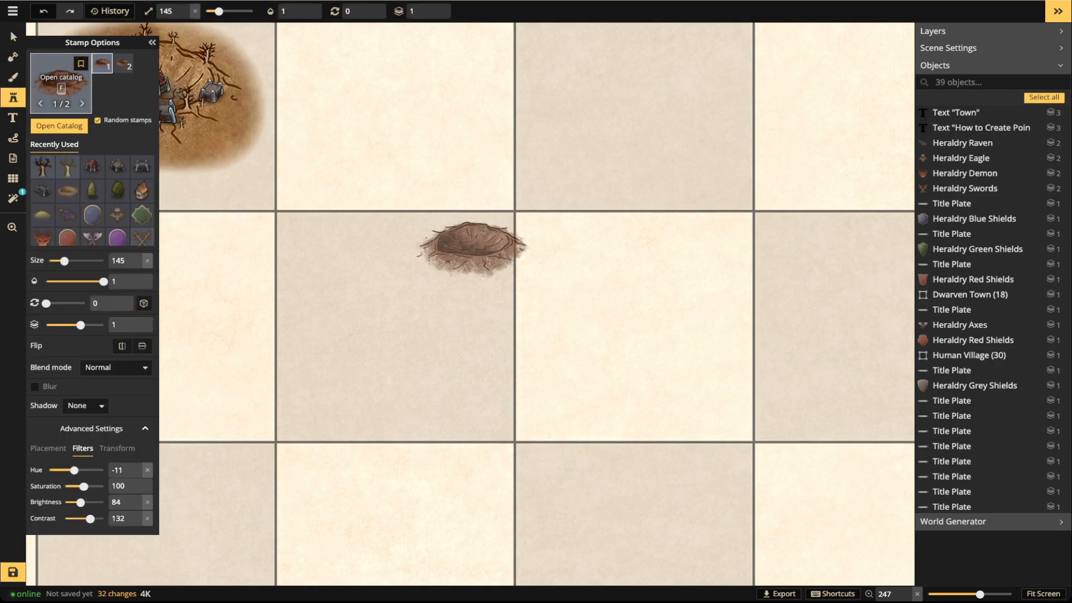
pyautogui.press('f')
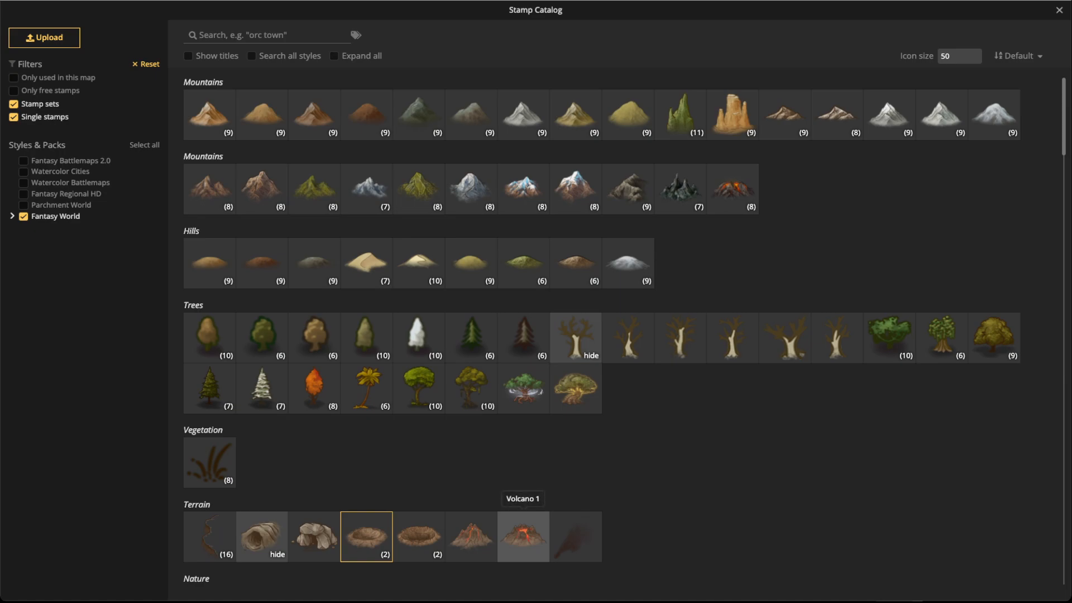
pyautogui.click(523, 535)
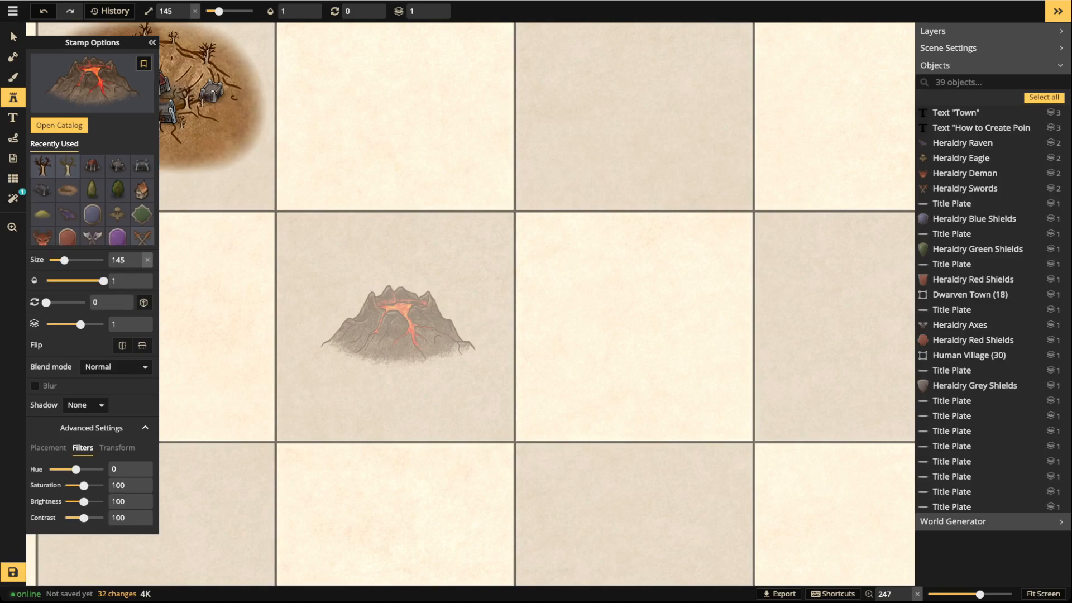
pyautogui.scroll(6, 398, 325)
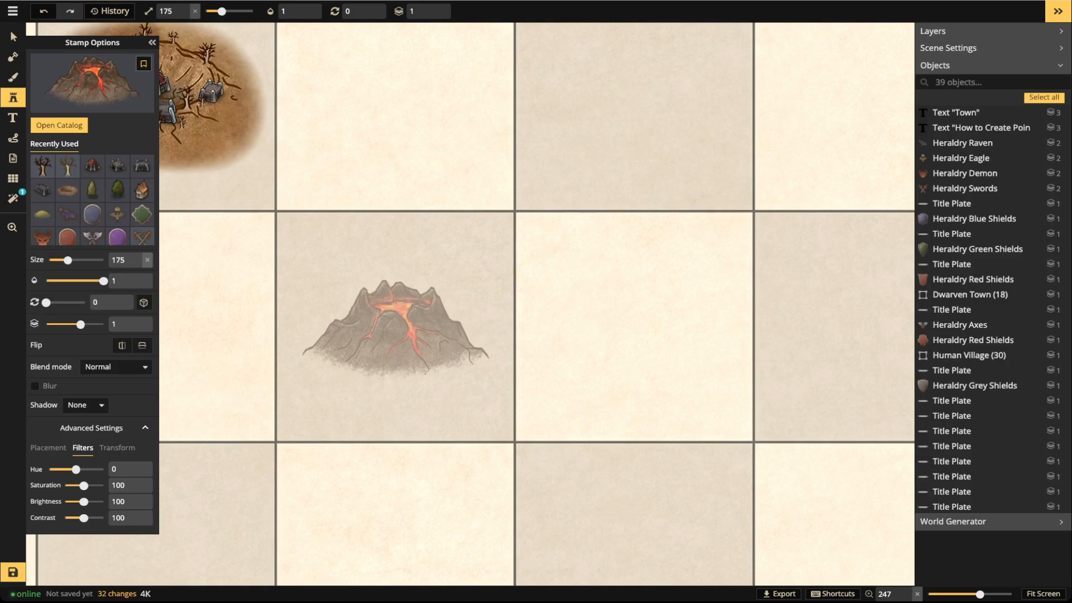
pyautogui.scroll(4, 395, 323)
pyautogui.click(395, 323)
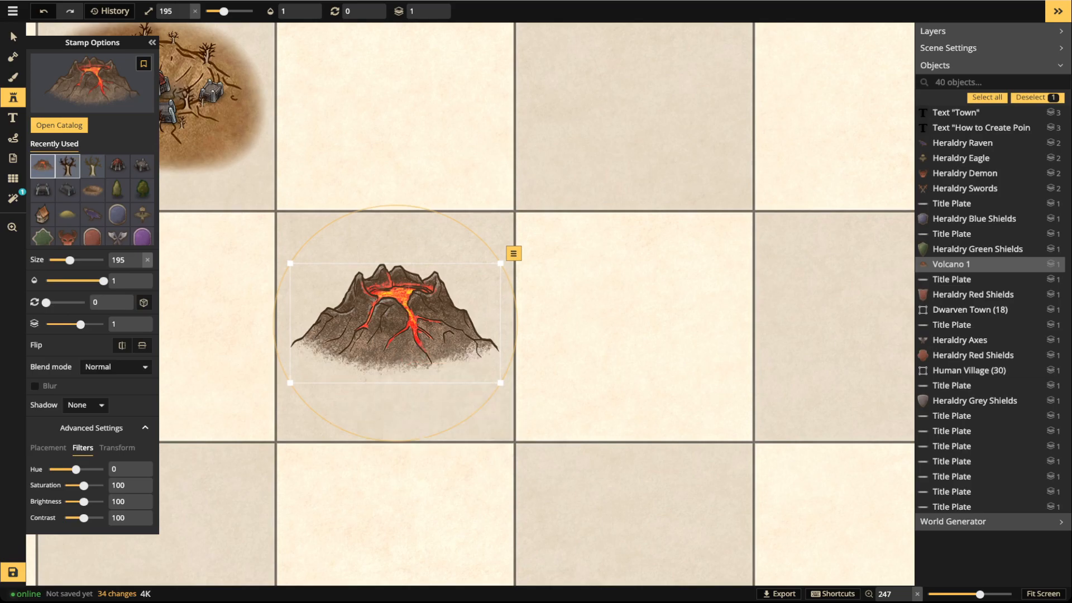
# Place two Dark Hills stamps at size 145 in front of the volcano's base
pyautogui.click(59, 125)
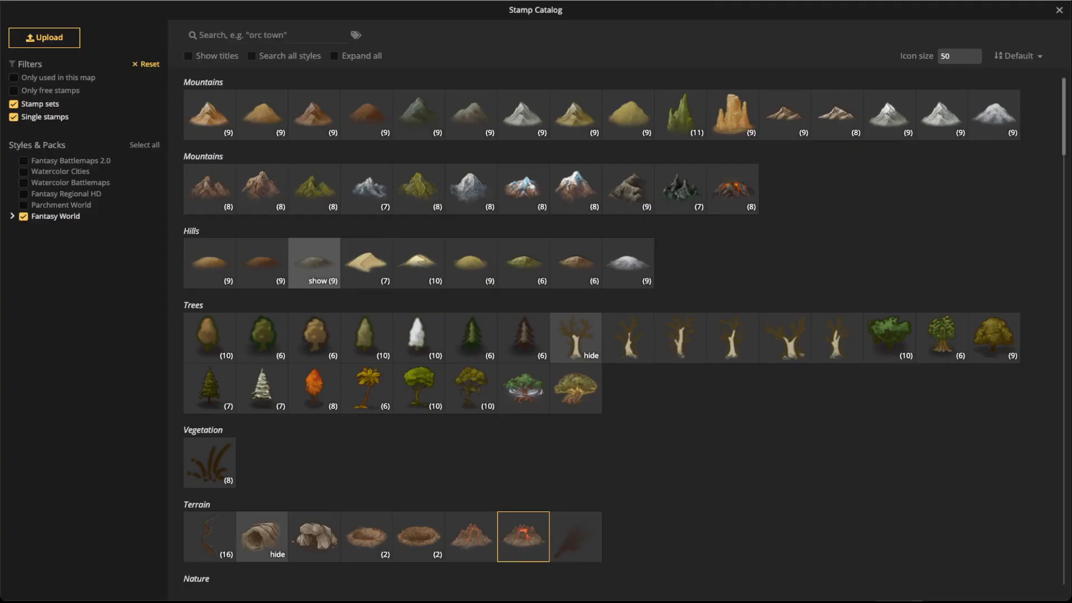
pyautogui.click(315, 263)
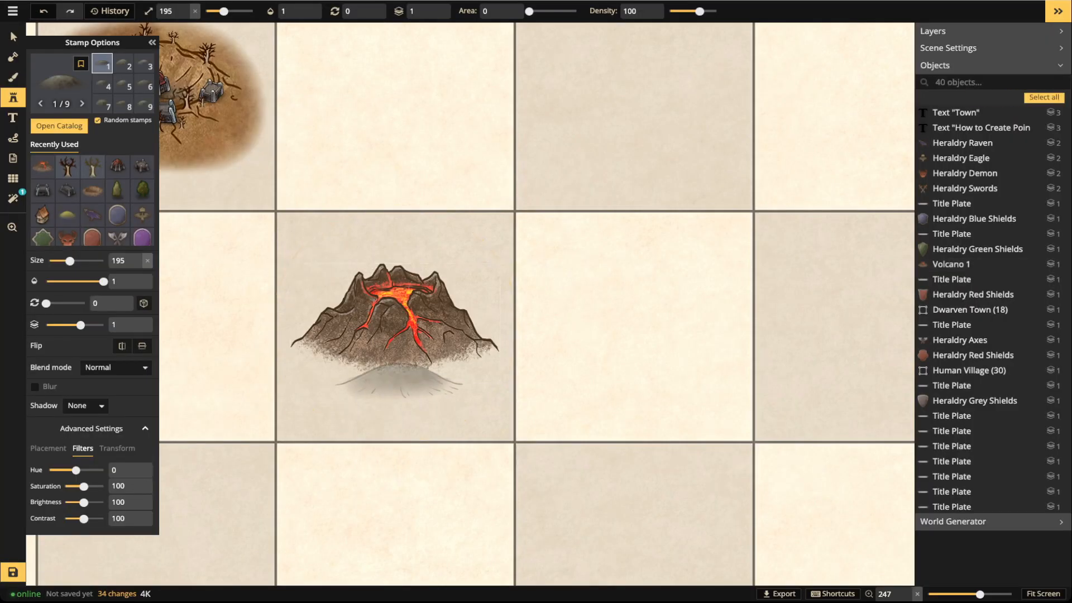
pyautogui.press('Left')
pyautogui.press('Down')
pyautogui.press('Down')
pyautogui.press('Down')
pyautogui.press('Down')
pyautogui.press('Down')
pyautogui.press('Down')
pyautogui.press('Down')
pyautogui.press('Down')
pyautogui.press('Down')
pyautogui.press('Down')
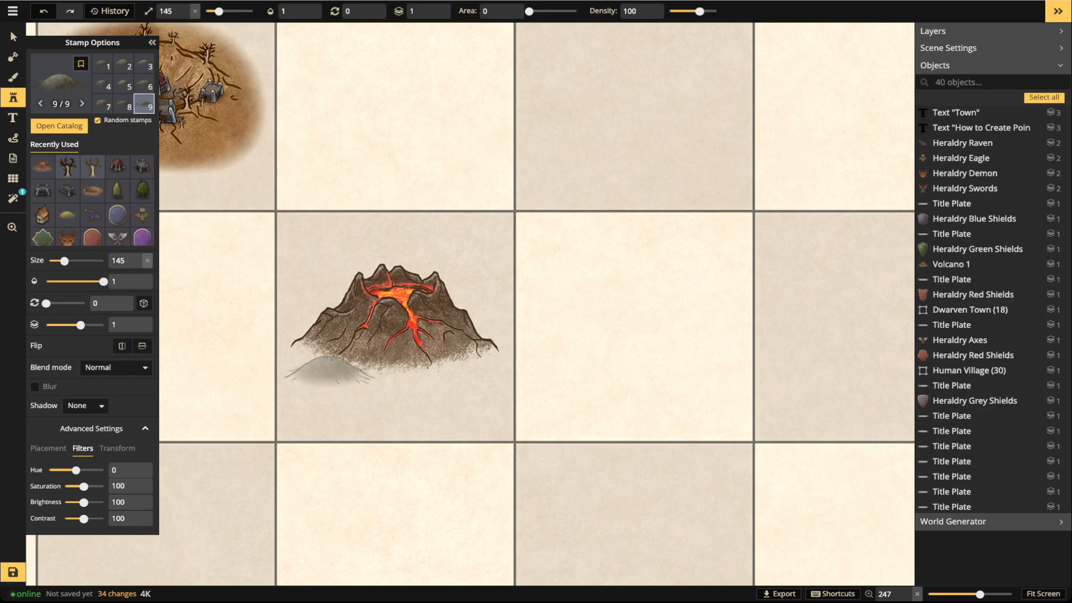
pyautogui.click(329, 370)
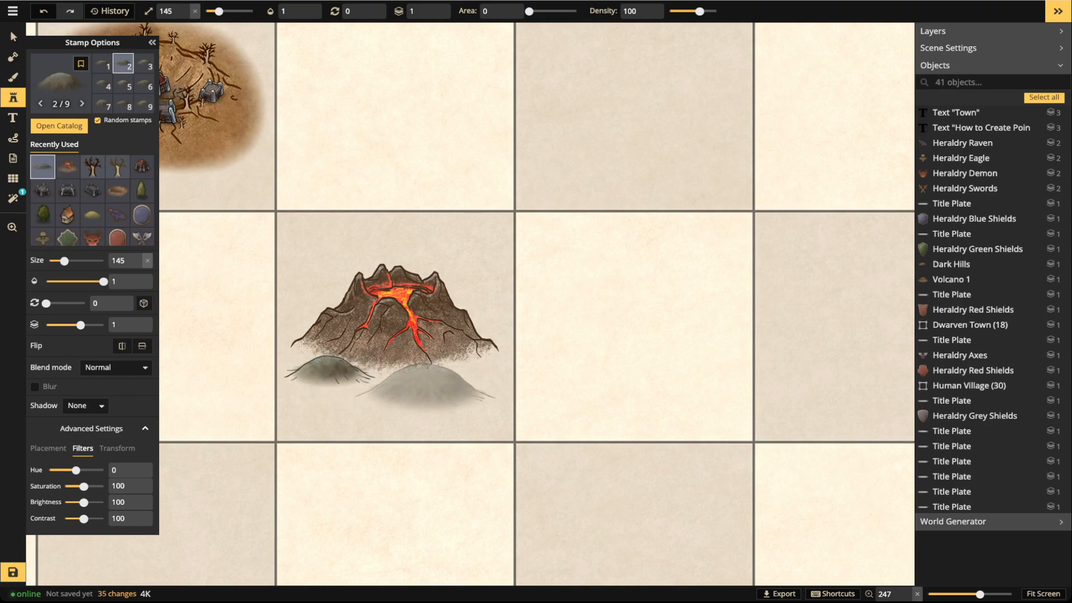
pyautogui.click(427, 385)
# Place two smaller Dark Hills stamps behind the volcano, size 125 at its right flank and size 105 at its left
pyautogui.press('Down')
pyautogui.press('Down')
pyautogui.press('Down')
pyautogui.press('Down')
pyautogui.press('Down')
pyautogui.press('Down')
pyautogui.press('Down')
pyautogui.press('Down')
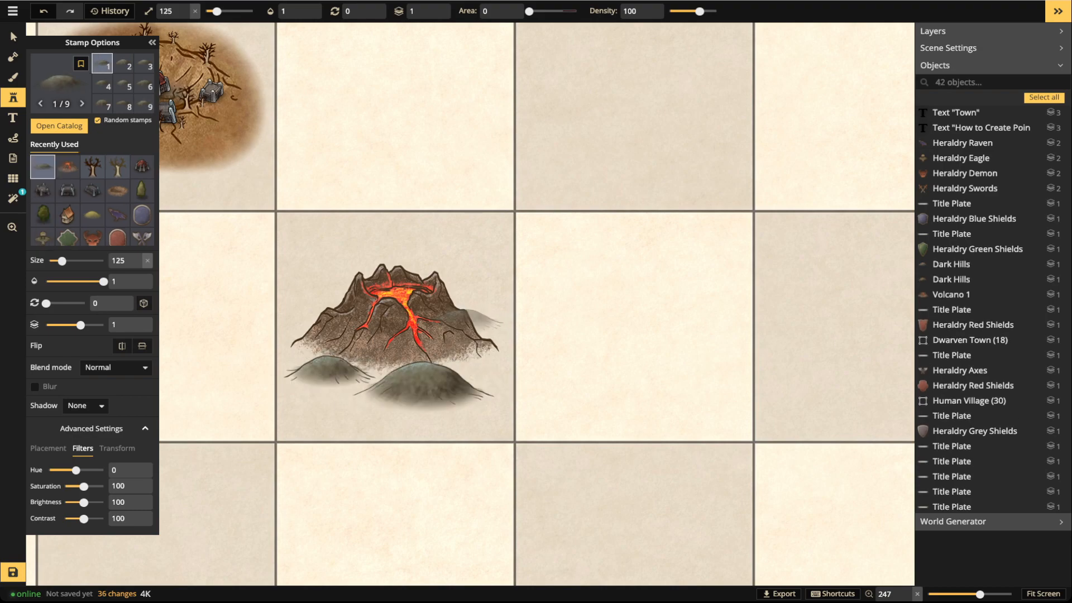
pyautogui.click(329, 285)
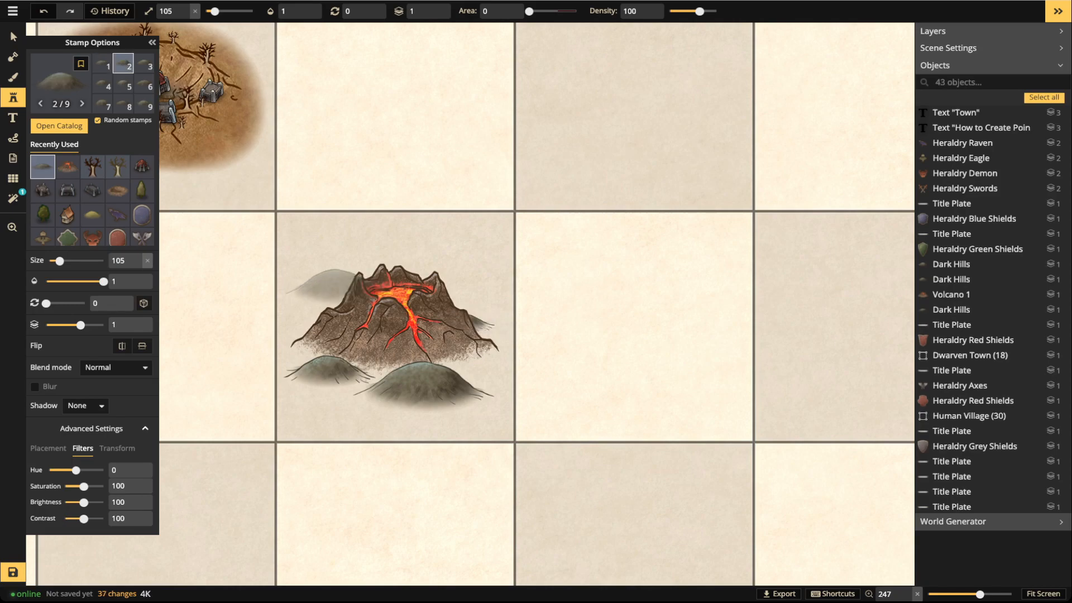
pyautogui.click(474, 249)
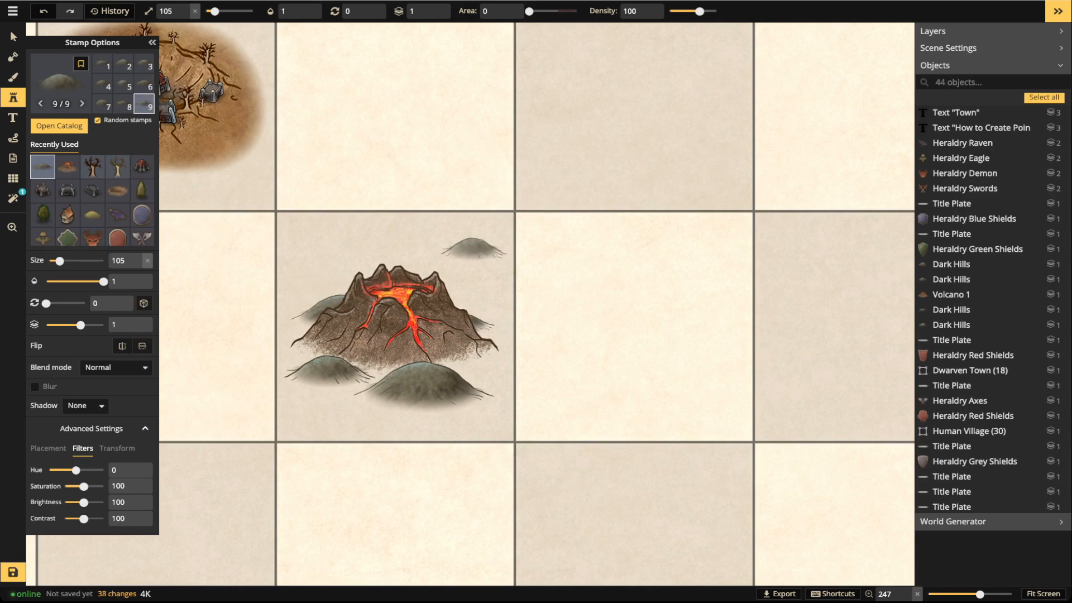
# Shrink the larger dark hill in front of the volcano and nudge it slightly upward
pyautogui.click(14, 37)
pyautogui.click(328, 310)
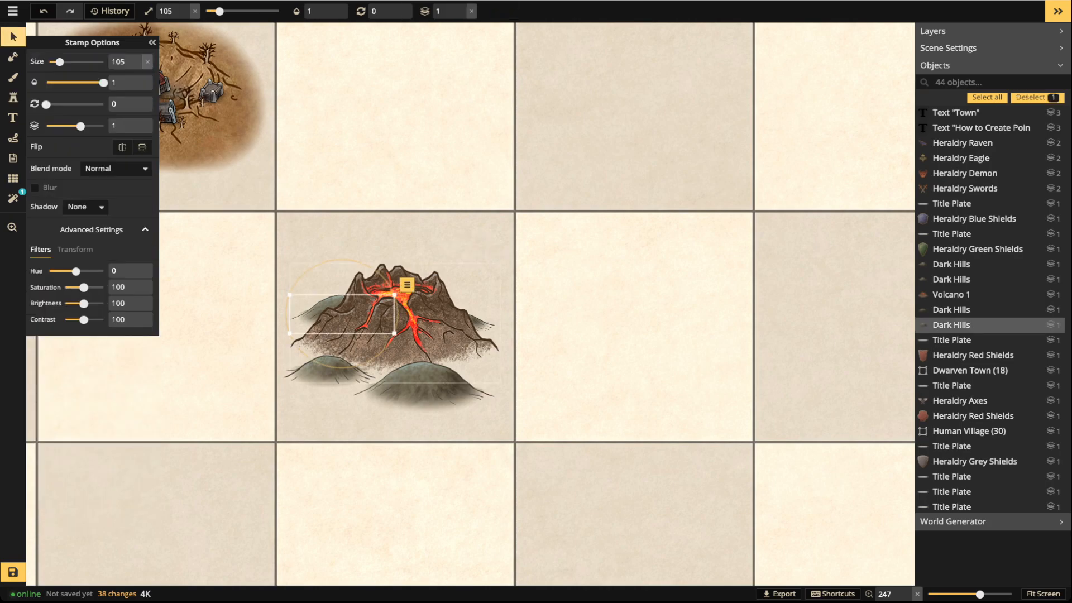
pyautogui.click(425, 386)
pyautogui.press('Down')
pyautogui.press('Down')
pyautogui.press('Down')
pyautogui.press('Down')
pyautogui.press('Down')
pyautogui.press('Down')
pyautogui.moveTo(425, 387); pyautogui.dragTo(426, 383)
# Select all four dark hills around the volcano and set their hue to -34
pyautogui.click(326, 310)
pyautogui.keyDown('shift'); pyautogui.click(483, 321); pyautogui.keyUp('shift')
pyautogui.keyDown('shift'); pyautogui.click(484, 321); pyautogui.keyUp('shift')
pyautogui.keyDown('shift'); pyautogui.click(426, 383); pyautogui.keyUp('shift')
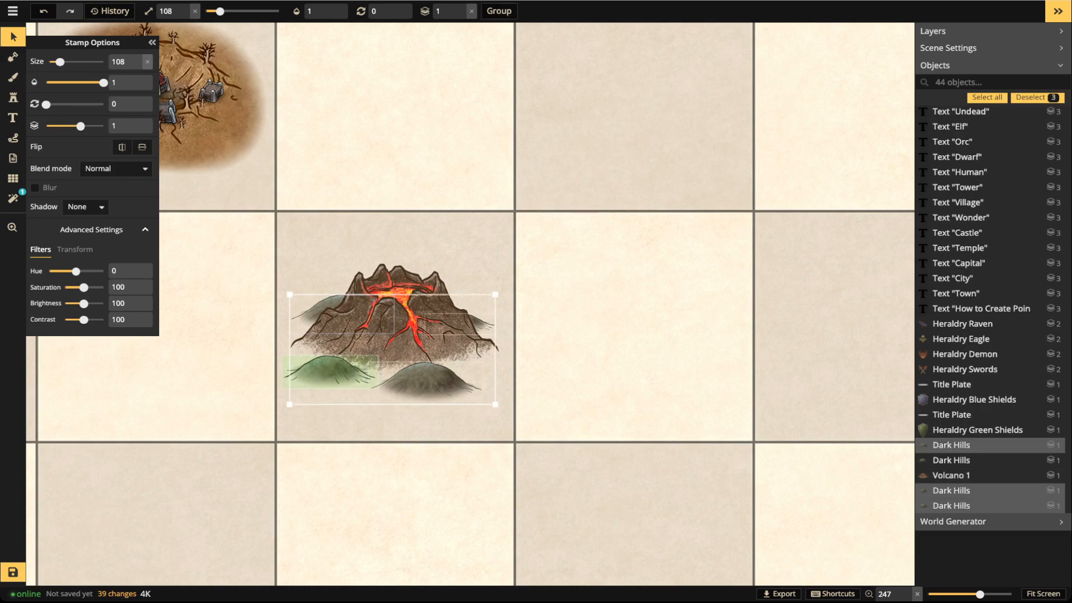
pyautogui.keyDown('shift'); pyautogui.click(329, 370); pyautogui.keyUp('shift')
pyautogui.scroll(3, 390, 351)
pyautogui.scroll(2, 390, 346)
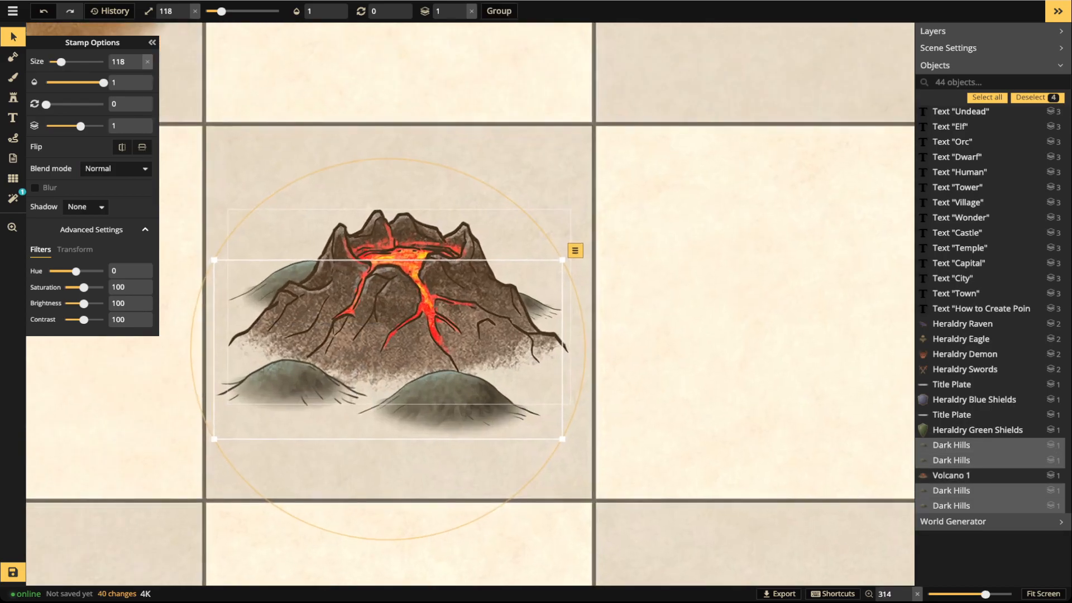
pyautogui.press('space')
pyautogui.moveTo(390, 346); pyautogui.dragTo(499, 347)
pyautogui.moveTo(76, 271); pyautogui.dragTo(70, 272)
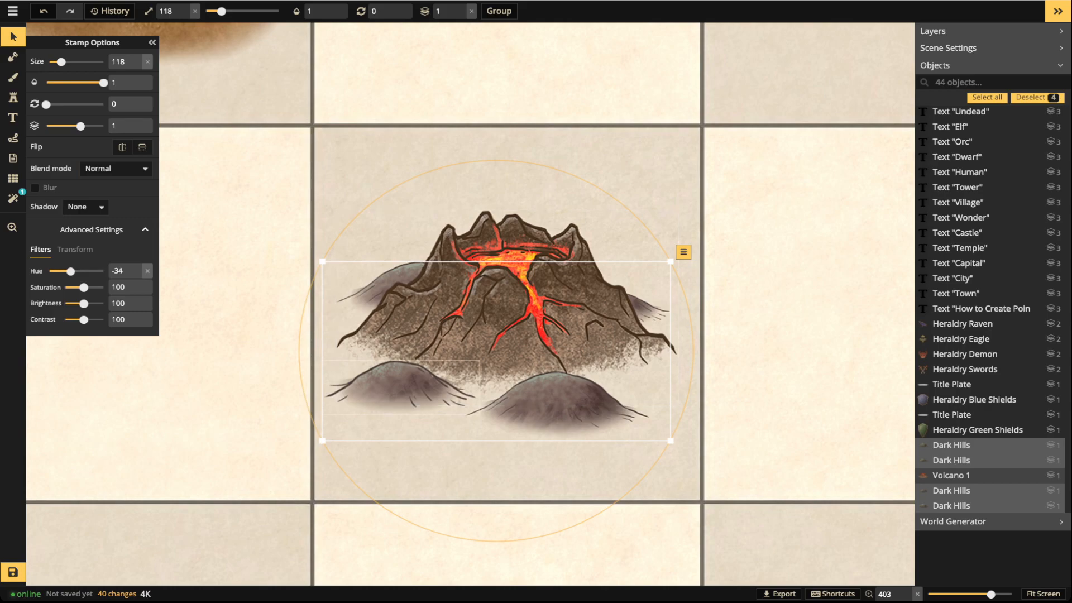
# Select all stamps from the Dark Hills set, set their width to 85 and deselect them
pyautogui.click(951, 460)
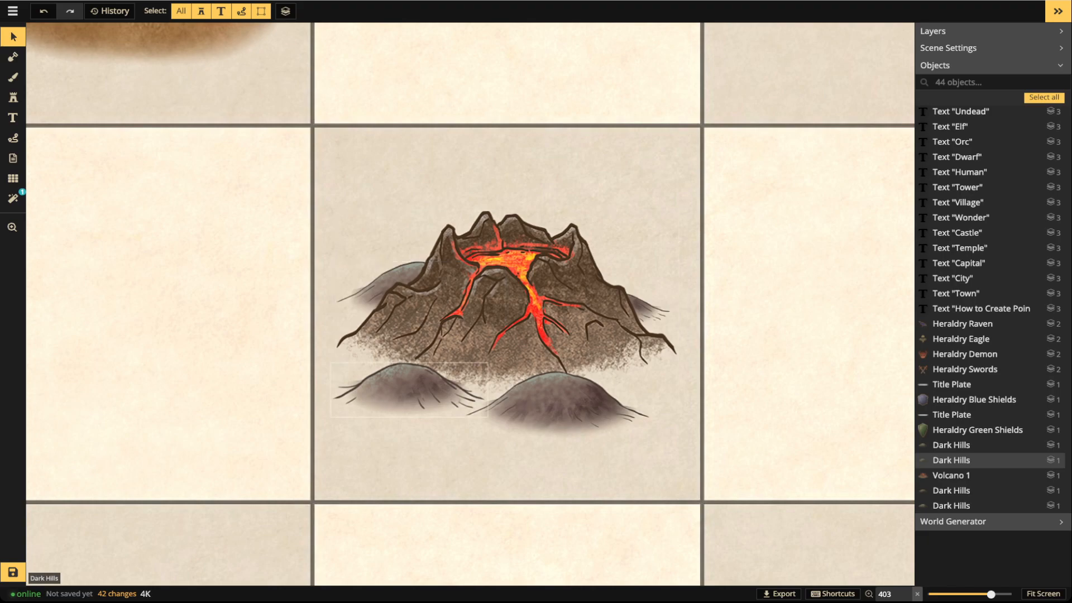
pyautogui.click(408, 391)
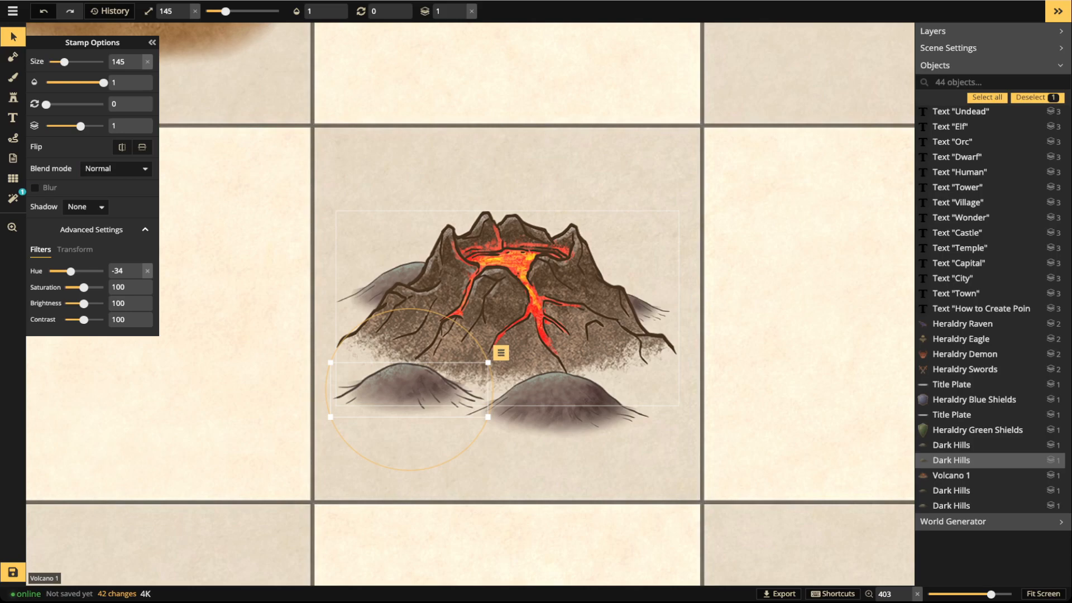
pyautogui.click(501, 352)
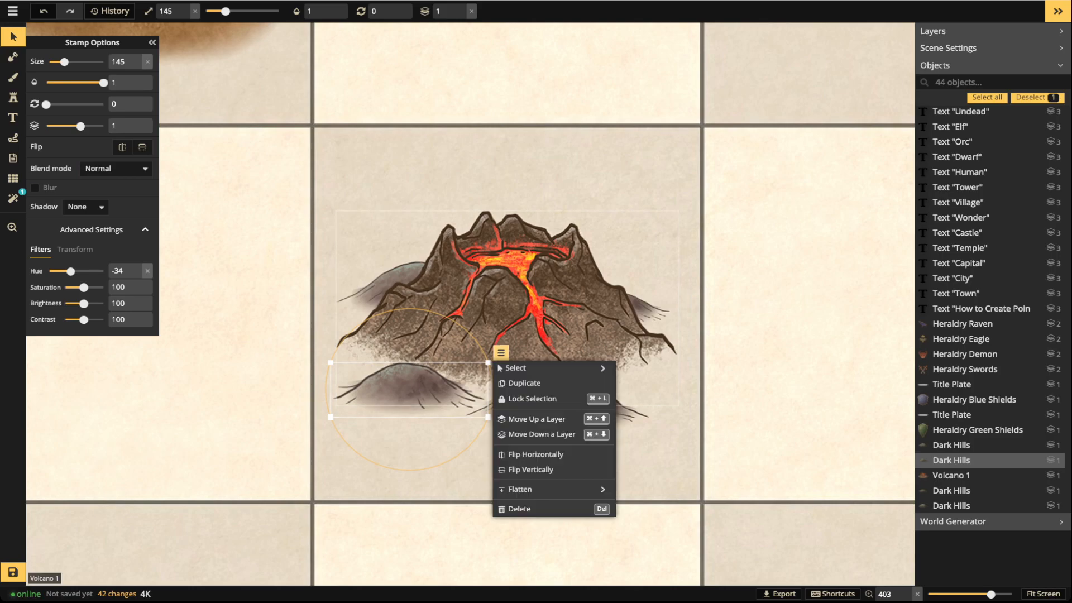
pyautogui.moveTo(525, 368)
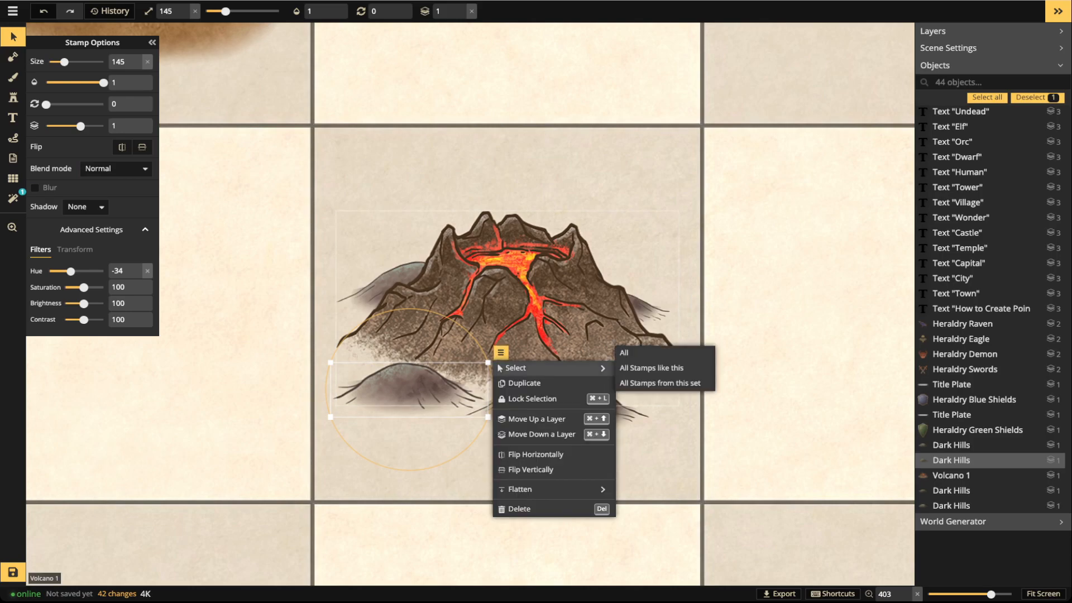
pyautogui.click(659, 383)
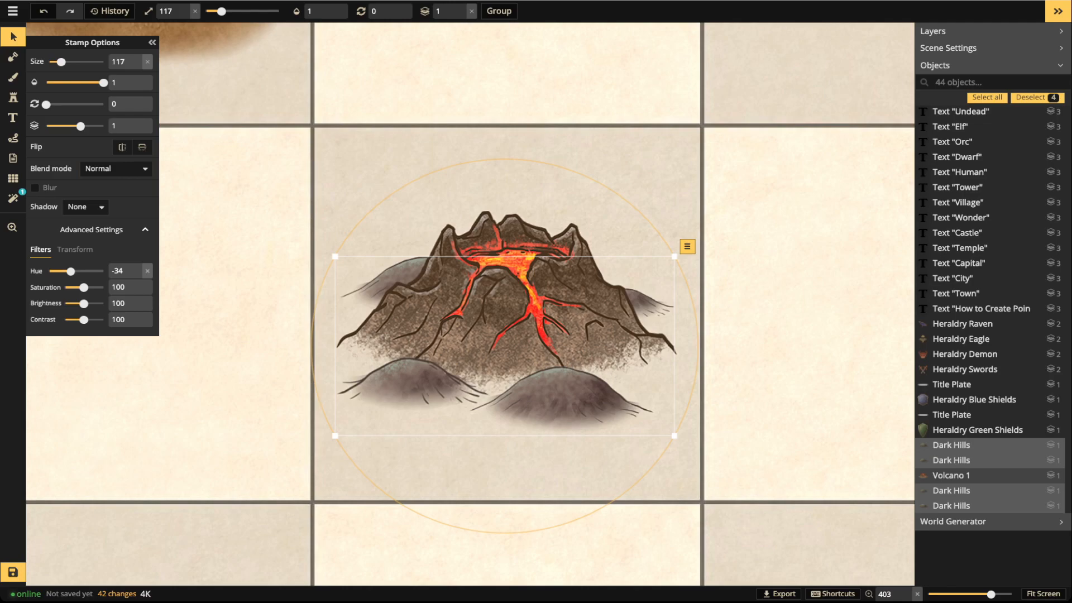
pyautogui.click(75, 250)
pyautogui.moveTo(82, 271); pyautogui.dragTo(81, 271)
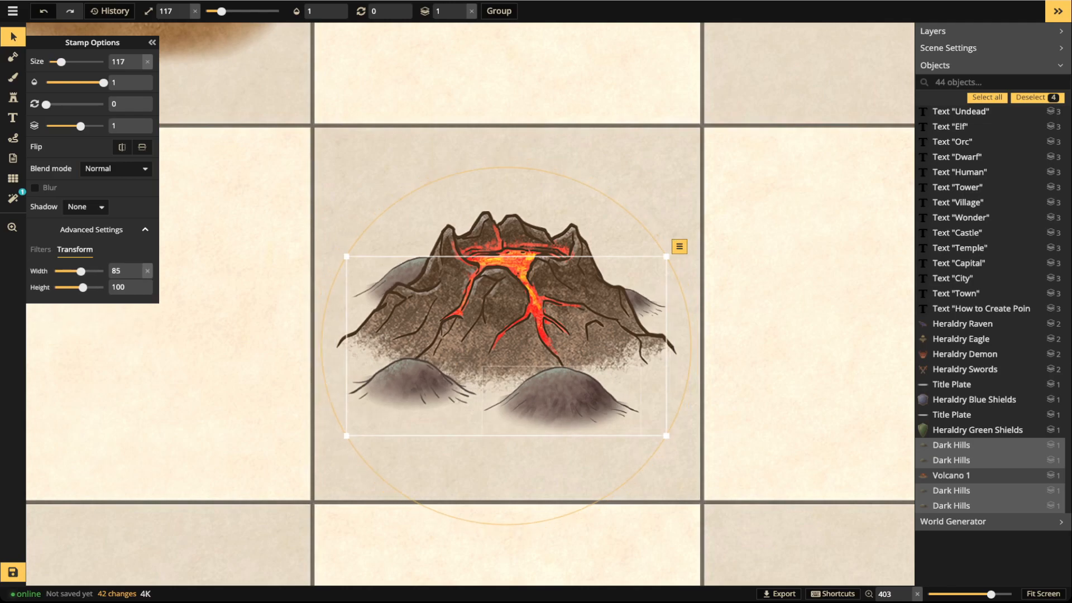
pyautogui.press('Escape')
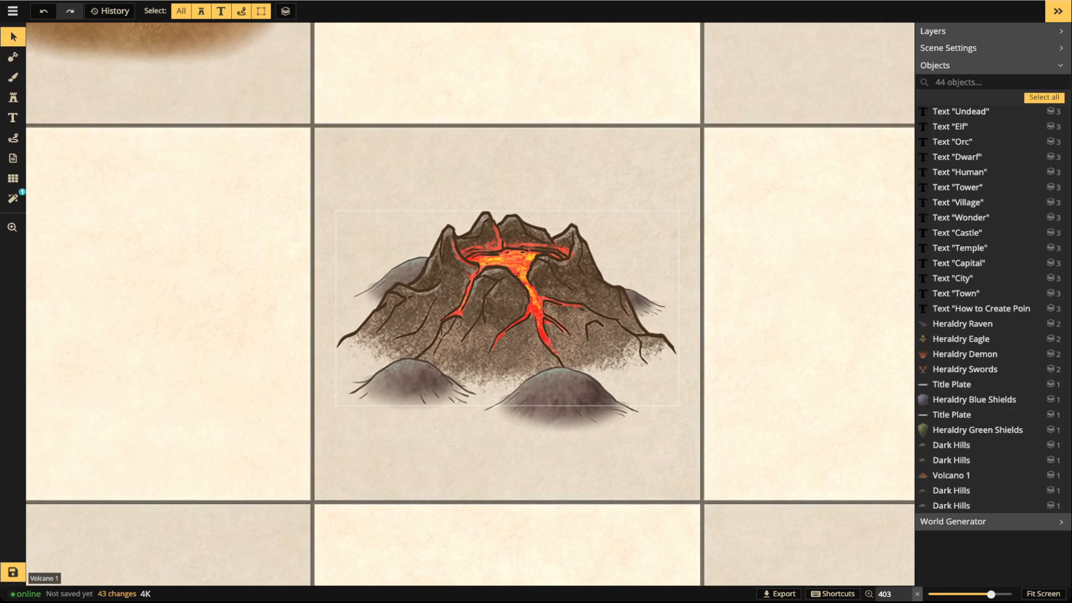
# Choose the green Karsts stamp set from the catalog's Mountains section and set its hue to -34
pyautogui.click(12, 97)
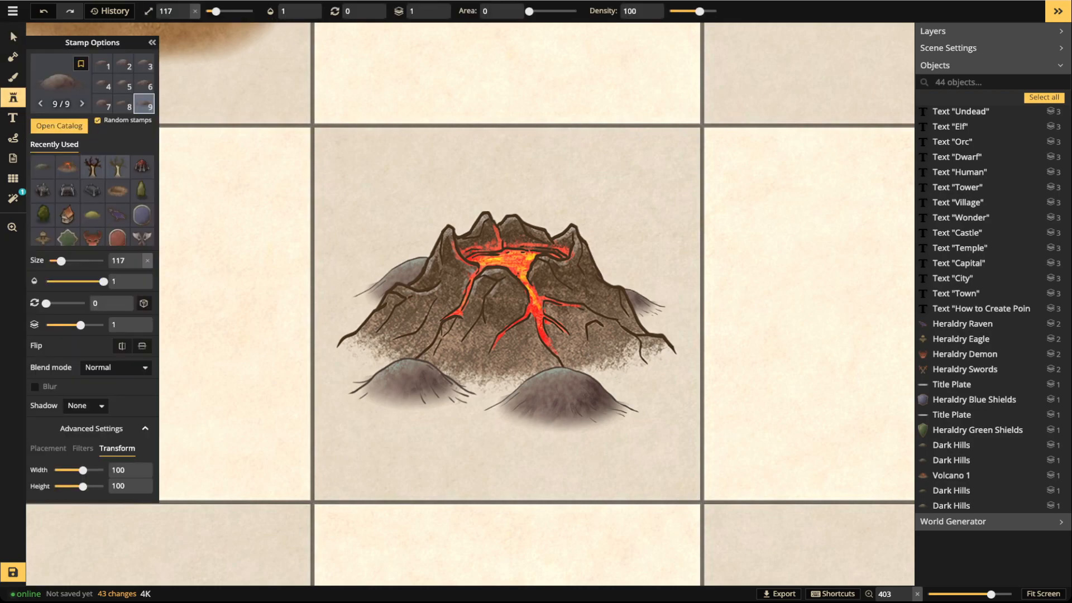
pyautogui.press('f')
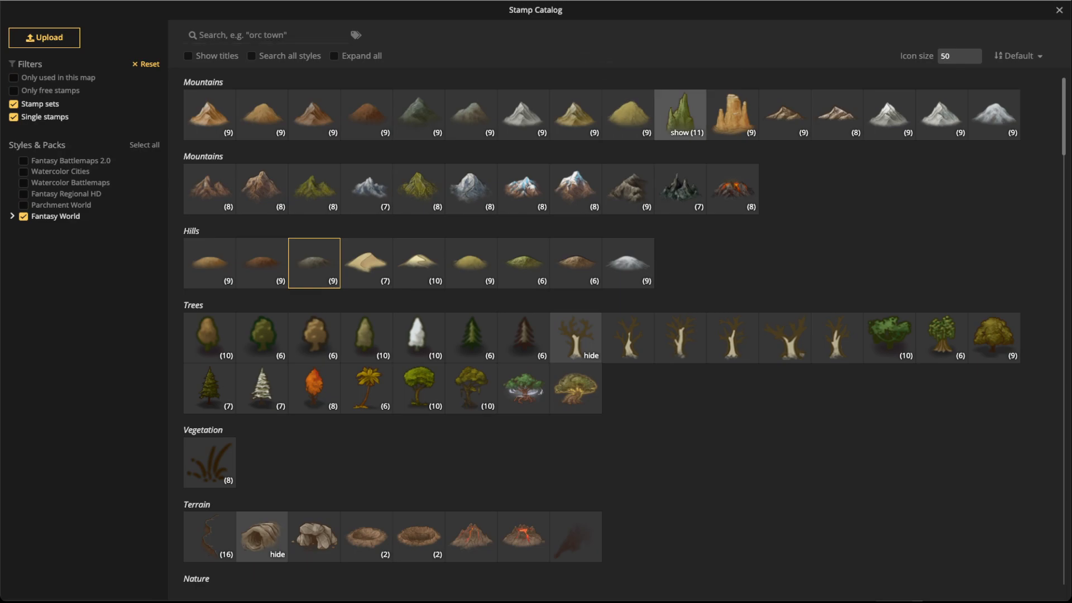
pyautogui.click(680, 115)
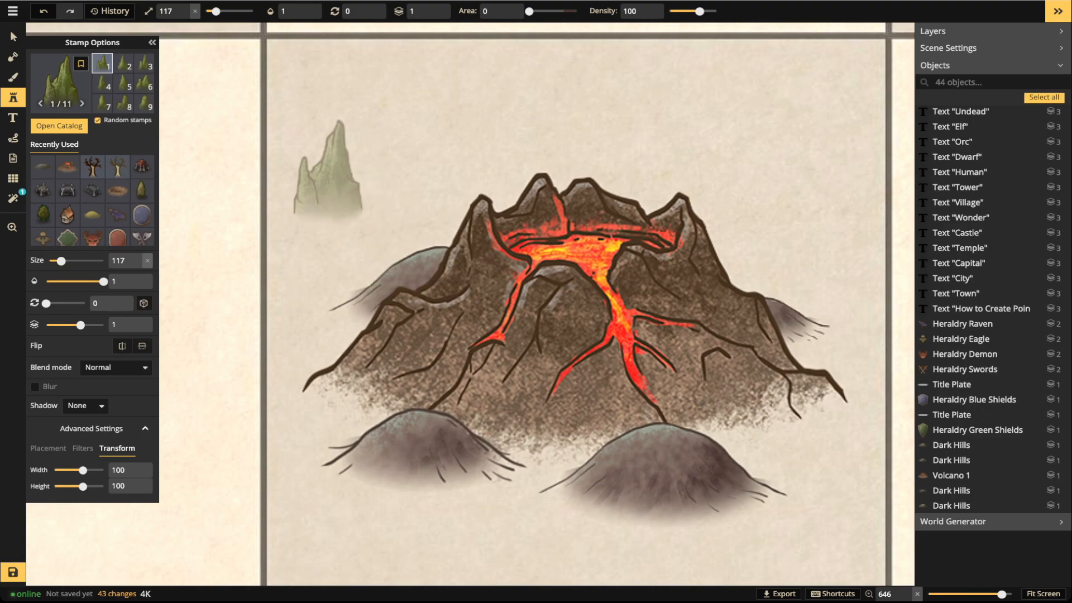
pyautogui.click(472, 222)
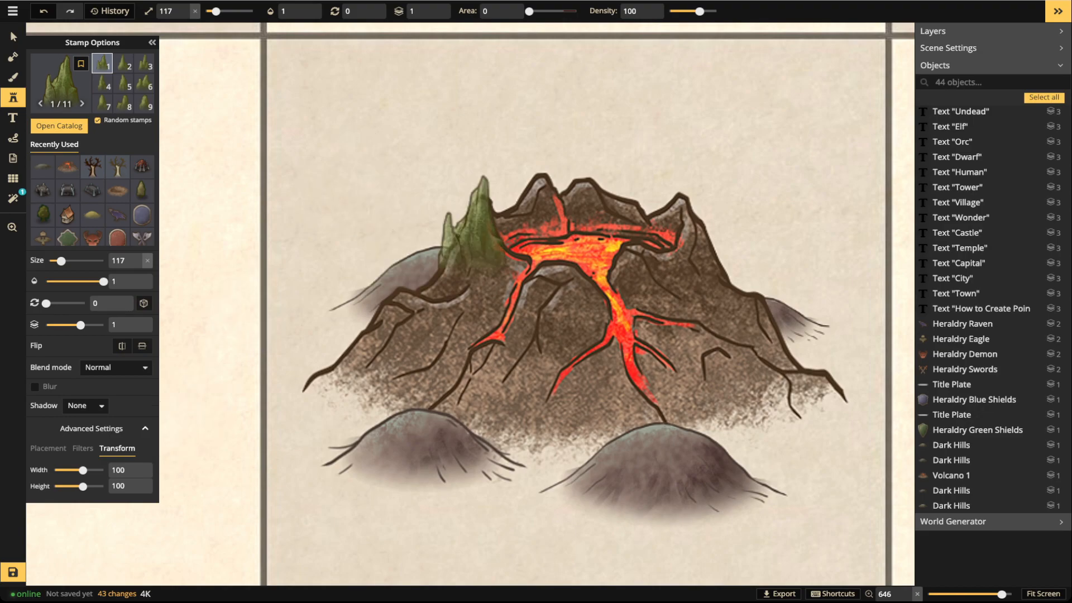
pyautogui.click(83, 447)
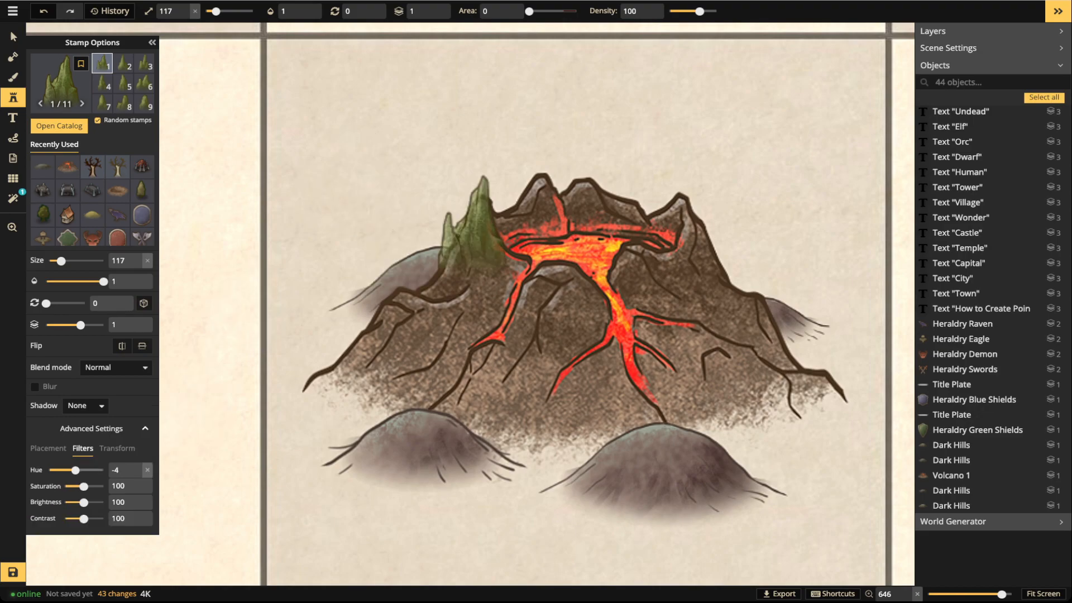
pyautogui.hotkey('ctrl', 'z')
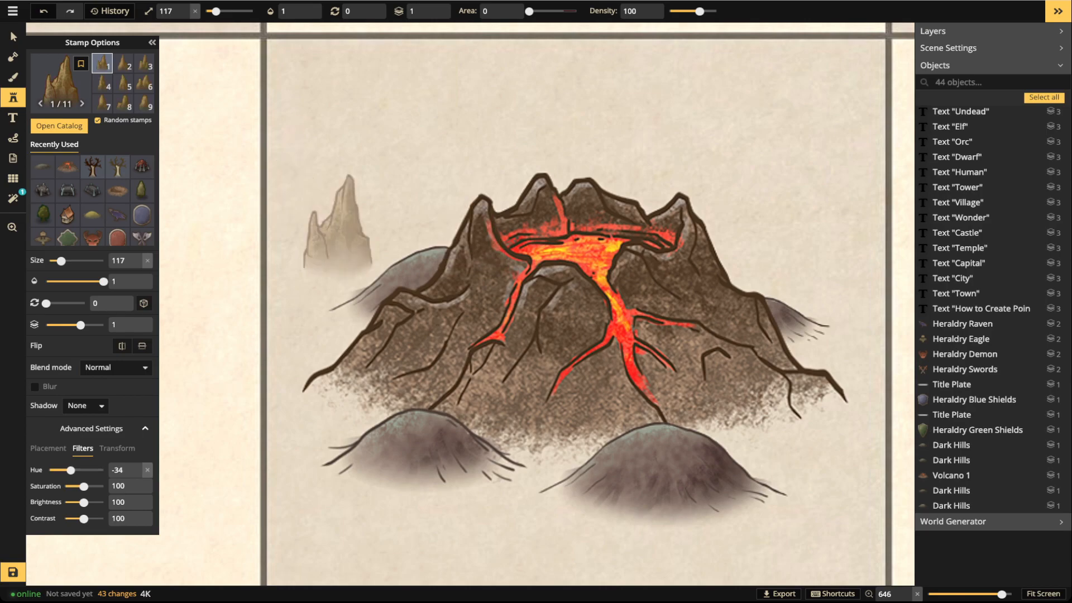
# Place the first karst on the volcano's left flank at size 117, on layer 2, rotated to 330
pyautogui.click(435, 7)
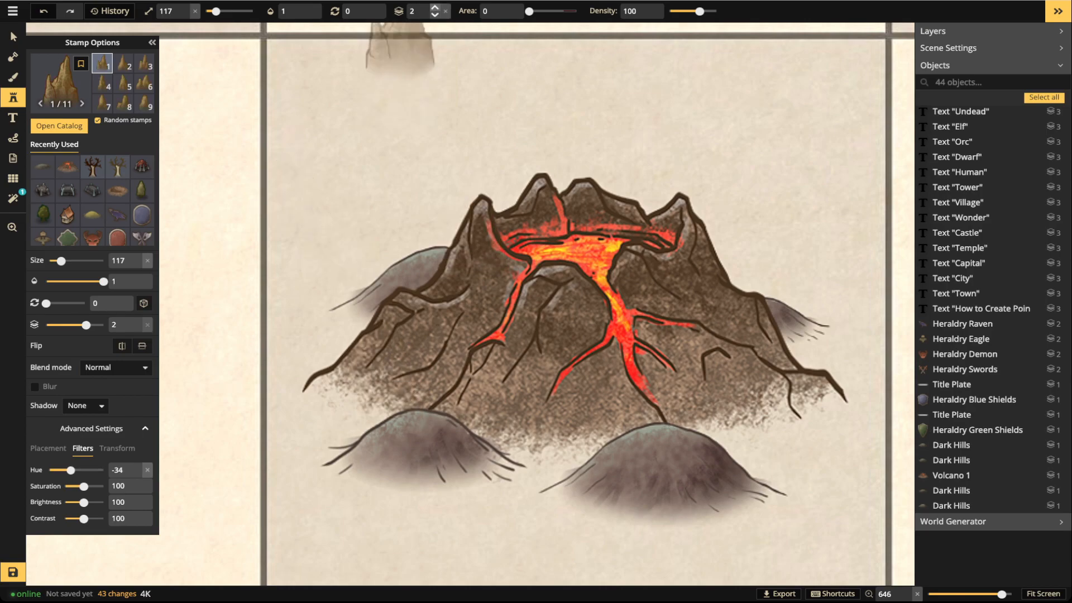
pyautogui.scroll(-3, 385, 284)
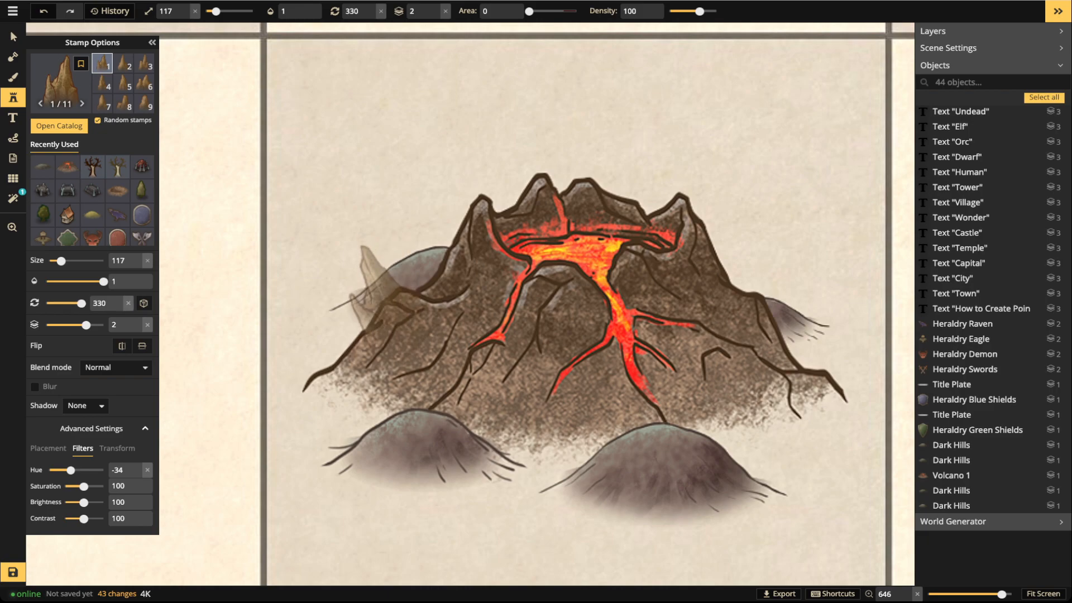
pyautogui.click(389, 293)
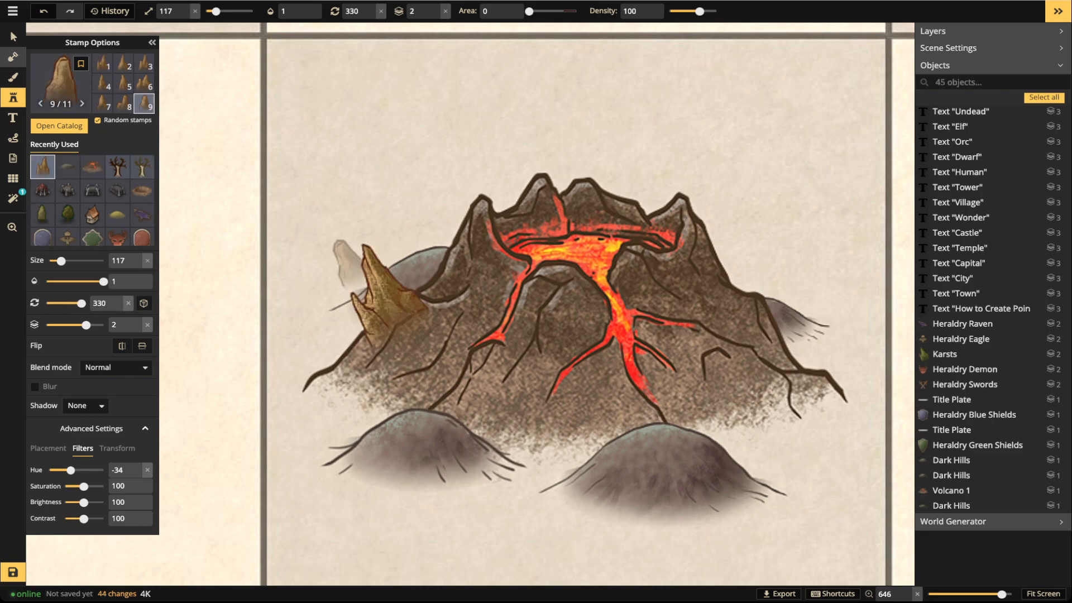
# Set the placed karst's brightness to 81, rotate it to 322 and move it slightly farther in on the flank
pyautogui.press('v')
pyautogui.click(393, 301)
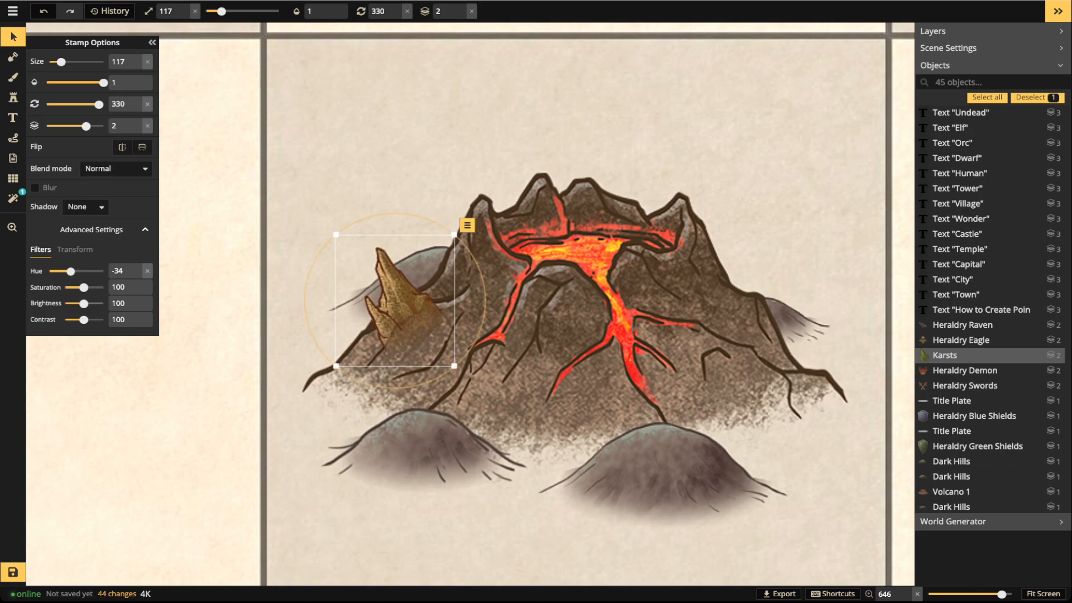
pyautogui.moveTo(83, 303); pyautogui.dragTo(82, 303)
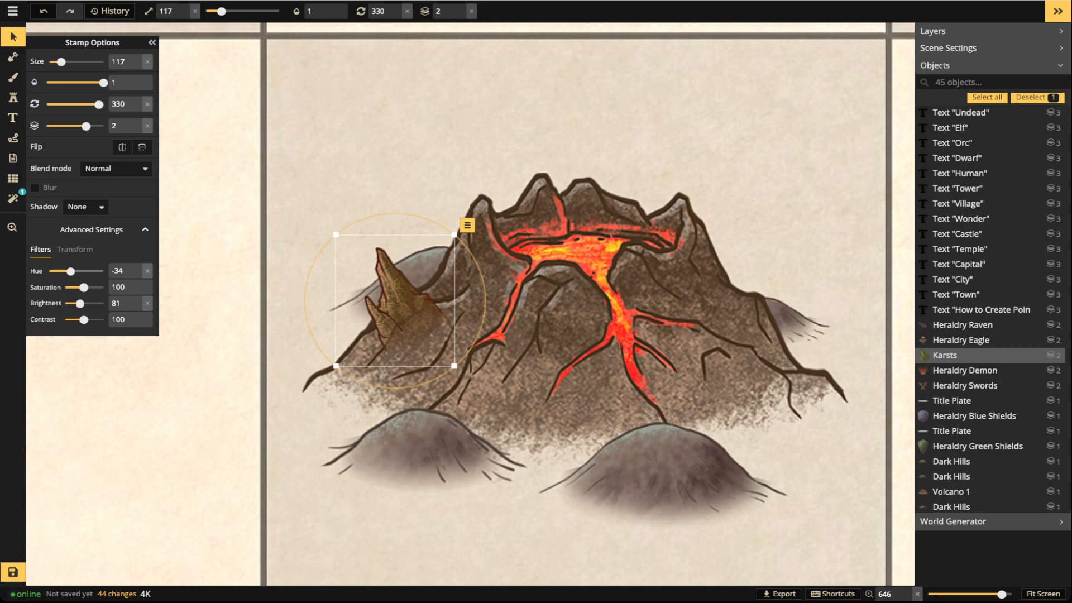
pyautogui.moveTo(455, 366); pyautogui.dragTo(463, 358)
pyautogui.moveTo(394, 302); pyautogui.dragTo(428, 291)
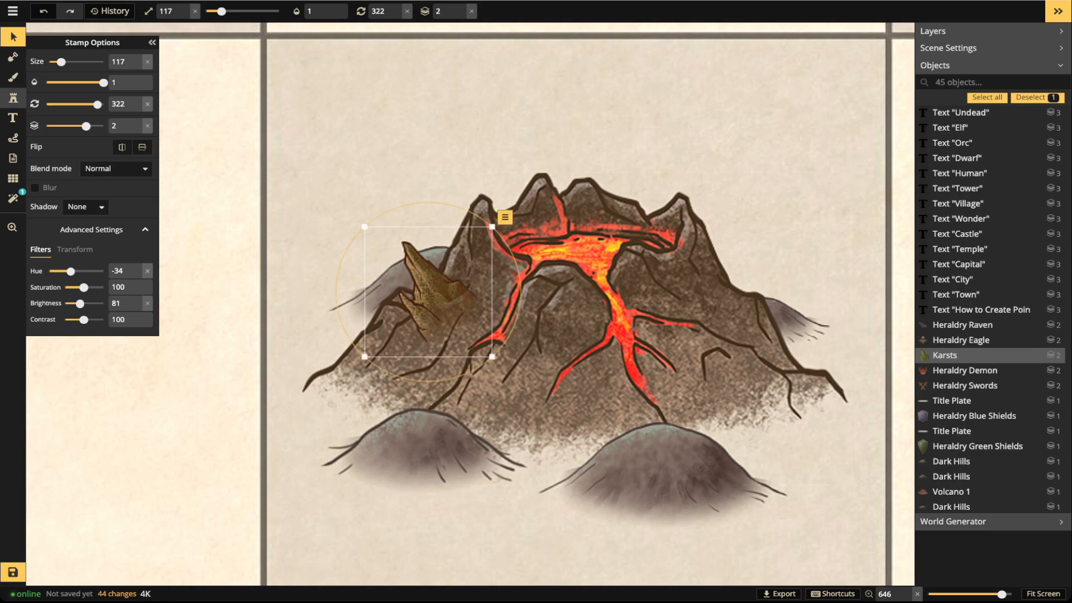
# Place karst variant 2 of 11 on the crater's back rim at size 67, rotated to 7
pyautogui.click(13, 98)
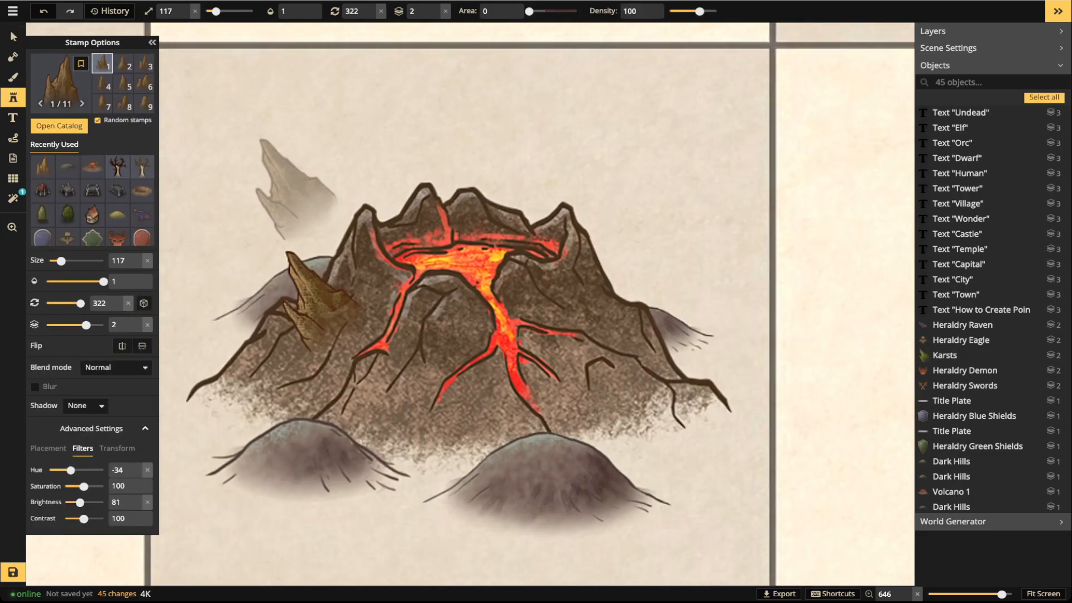
pyautogui.scroll(6, 636, 291)
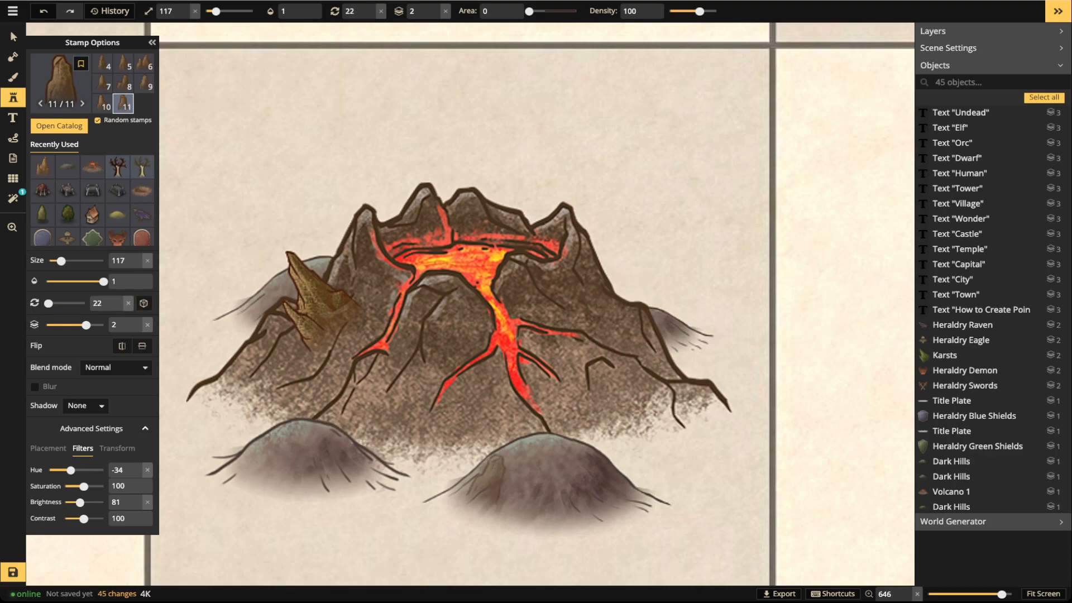
pyautogui.press('Right')
pyautogui.scroll(-1, 516, 386)
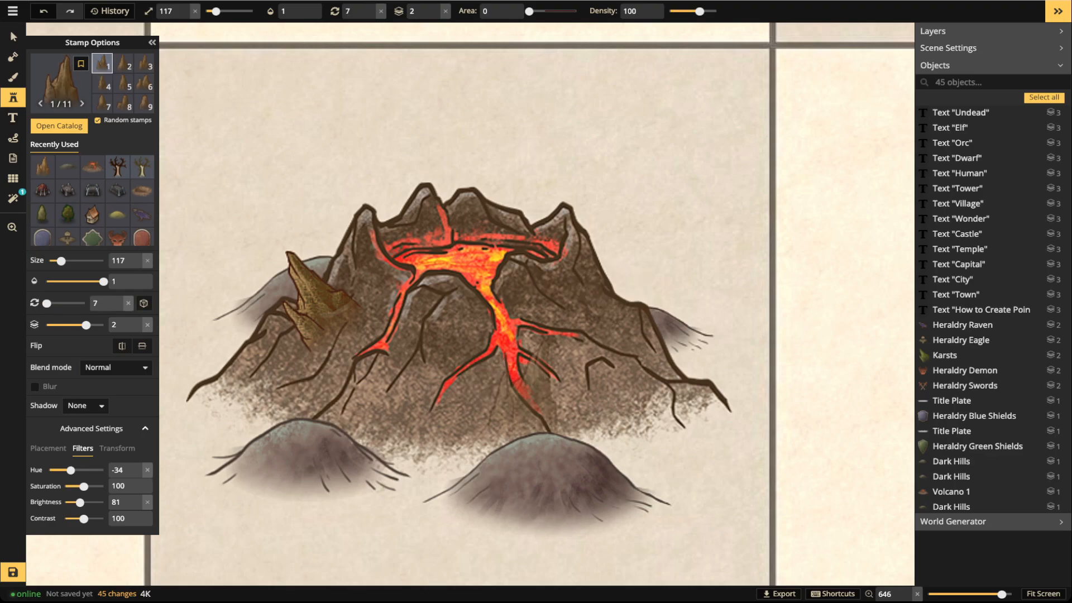
pyautogui.press('Right')
pyautogui.press('Right')
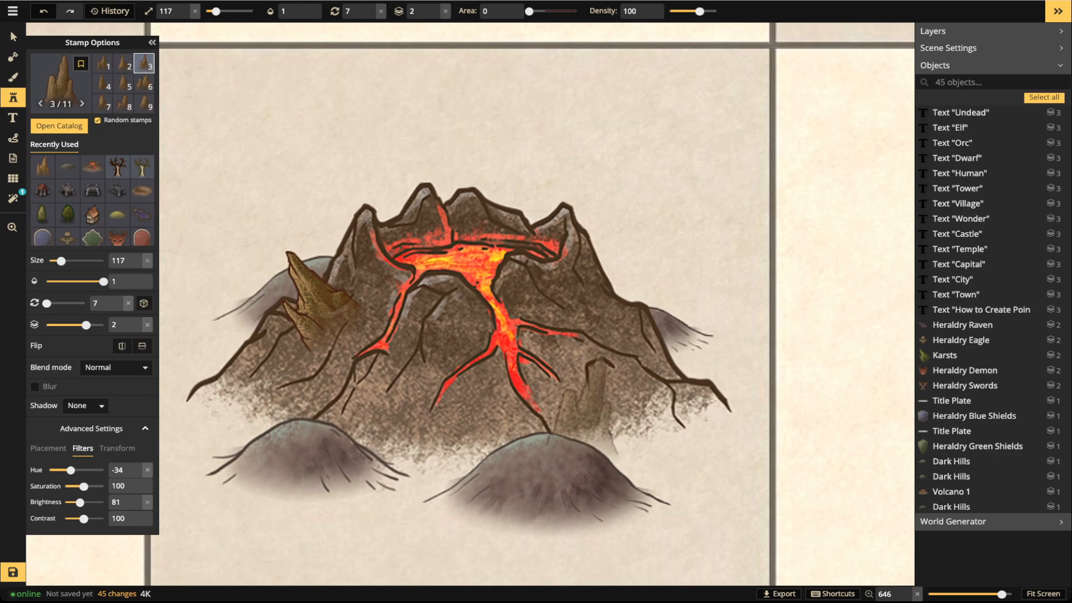
pyautogui.press('Left')
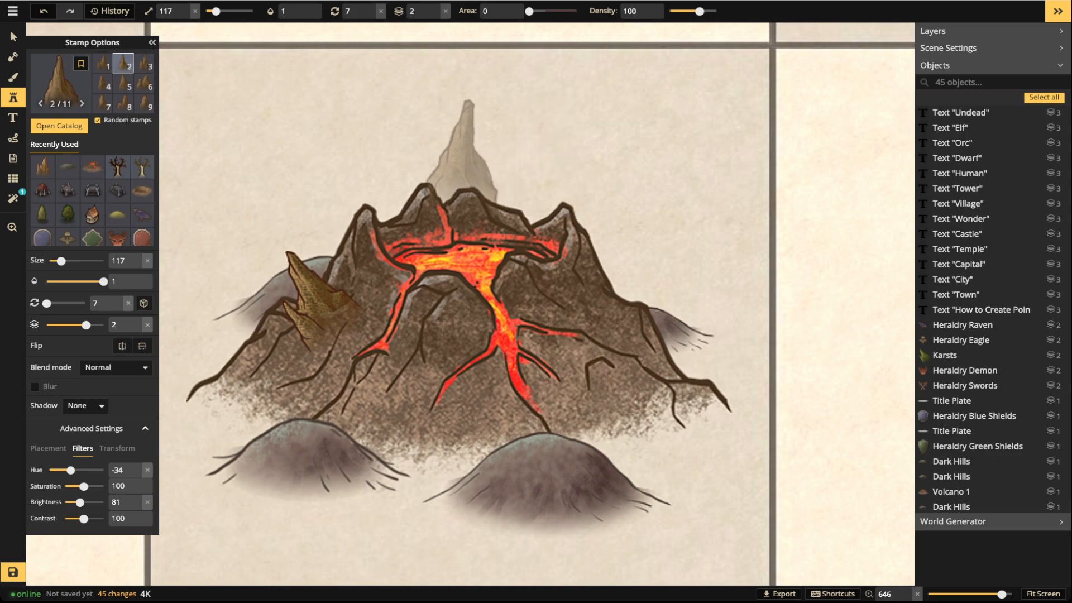
pyautogui.scroll(-3, 426, 165)
pyautogui.scroll(-1, 429, 167)
pyautogui.scroll(-1, 377, 193)
pyautogui.scroll(-1, 410, 187)
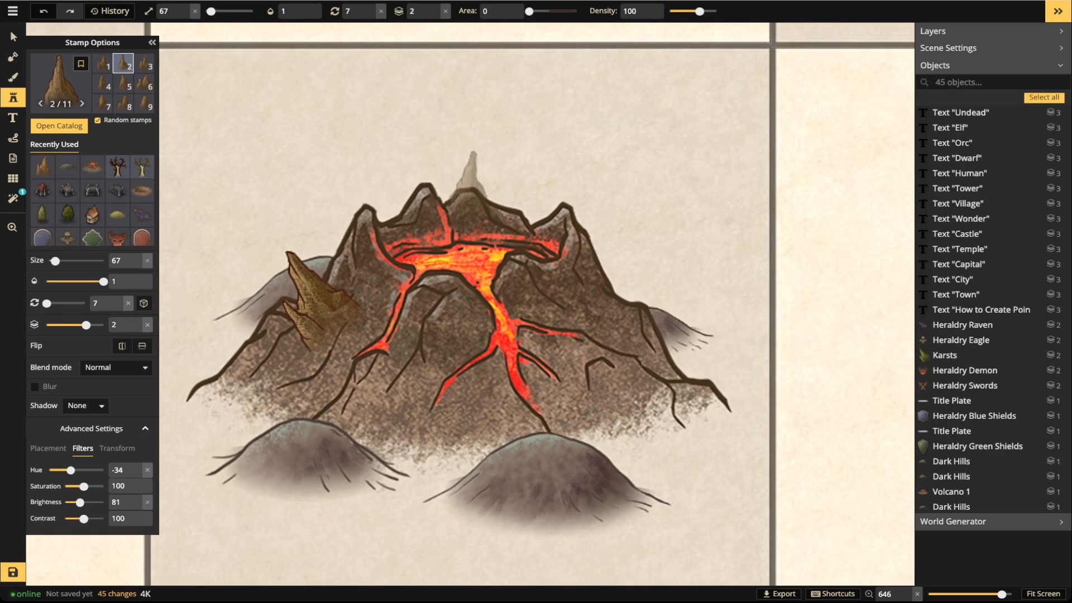
pyautogui.click(471, 174)
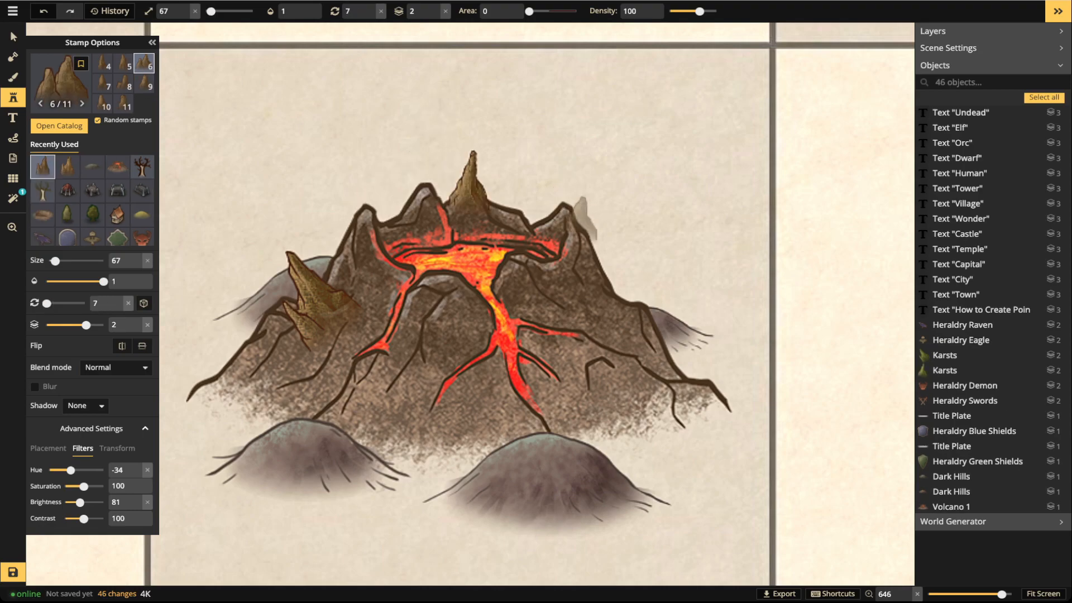
# Add two more karsts at size 67, one on the volcano's right flank rotated to 22 and one on the front left dark hill
pyautogui.scroll(1, 628, 296)
pyautogui.click(636, 285)
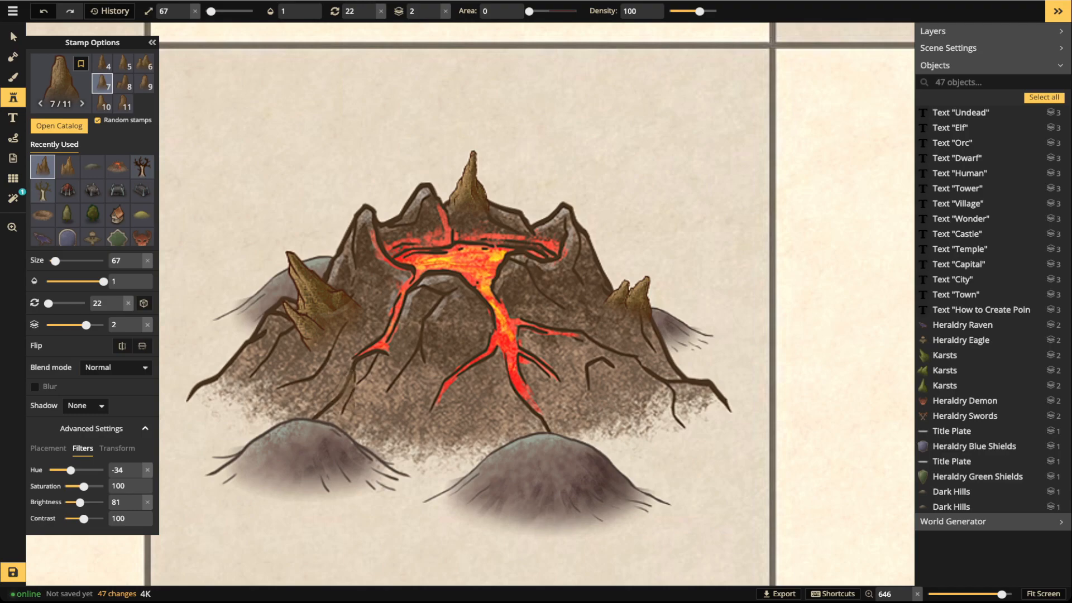
pyautogui.scroll(-4, 265, 411)
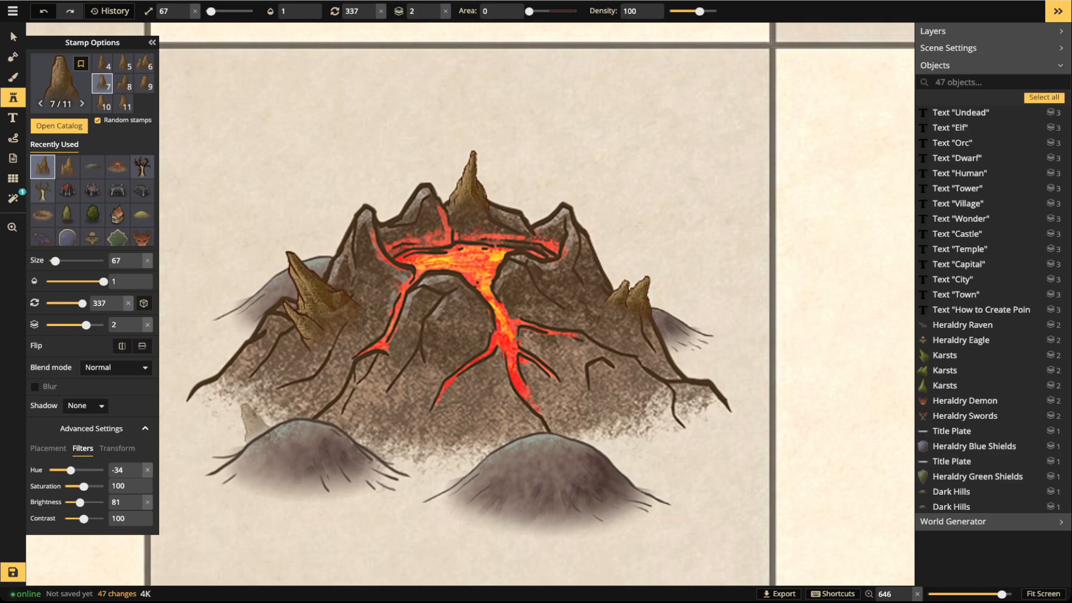
pyautogui.click(252, 427)
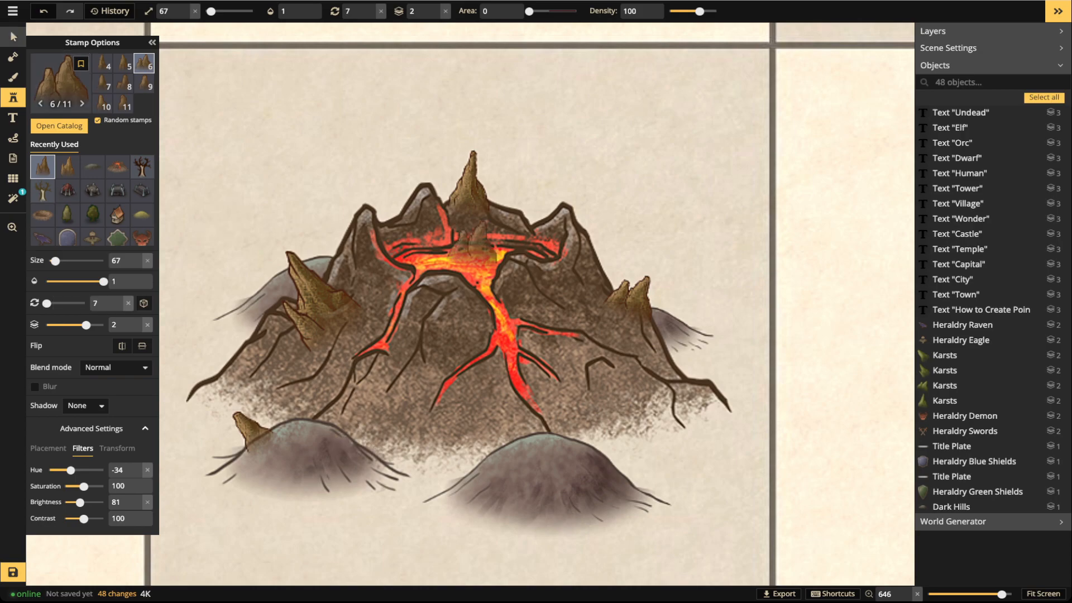
# Move the small karst from the front left hill to beside the volcano's left lava stream and rotate it to 7
pyautogui.click(14, 37)
pyautogui.click(252, 439)
pyautogui.scroll(5, 252, 441)
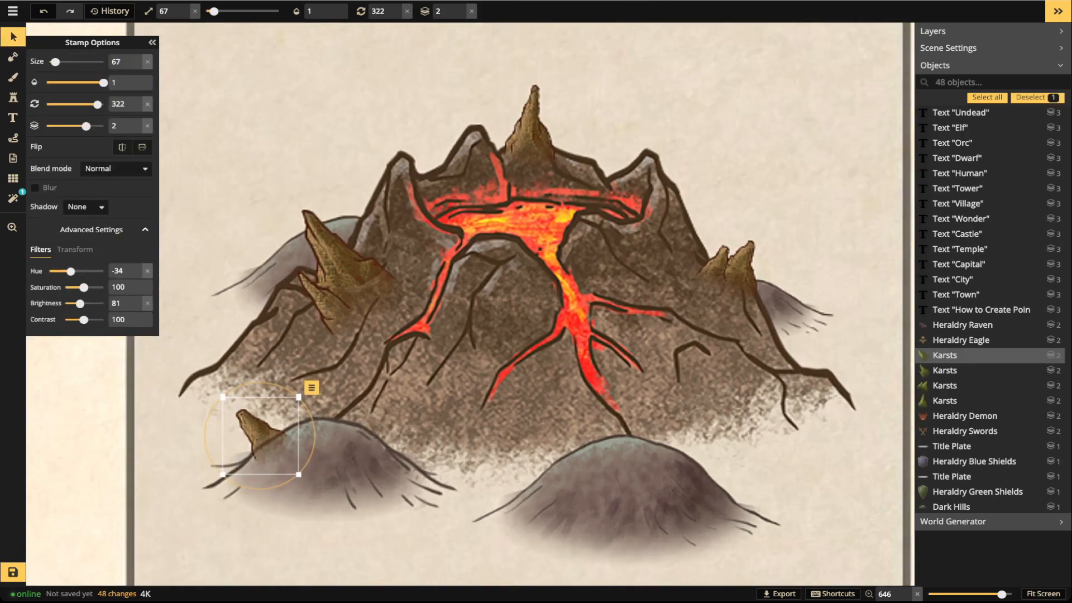
pyautogui.click(252, 441)
pyautogui.click(252, 438)
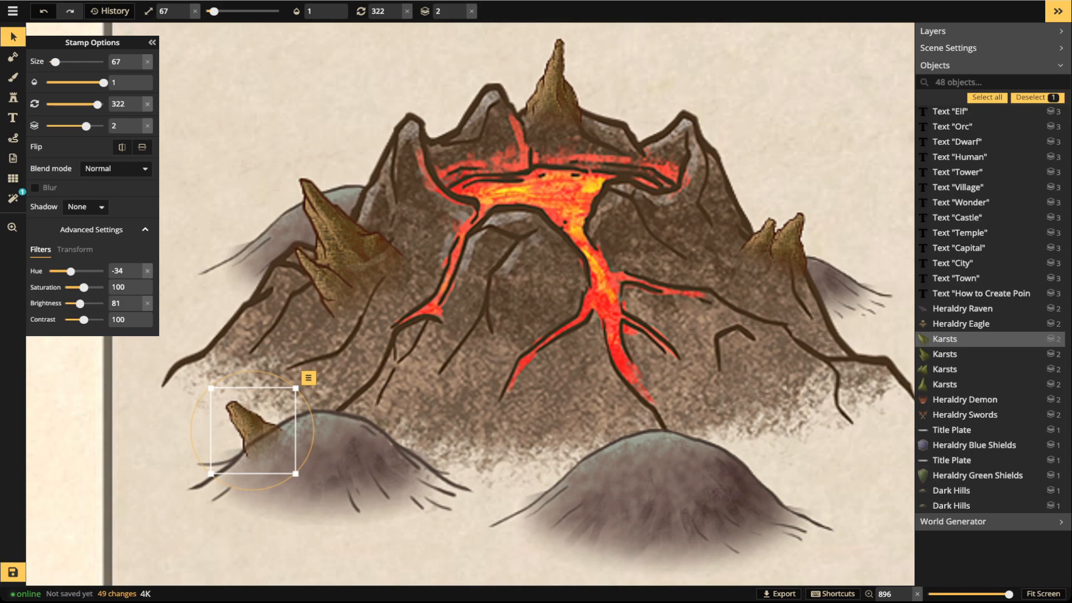
pyautogui.moveTo(252, 434)
pyautogui.mouseDown()
pyautogui.moveTo(224, 422)
pyautogui.moveTo(264, 447)
pyautogui.moveTo(255, 300)
pyautogui.moveTo(260, 312)
pyautogui.moveTo(419, 325)
pyautogui.mouseUp()
pyautogui.scroll(3, 419, 323)
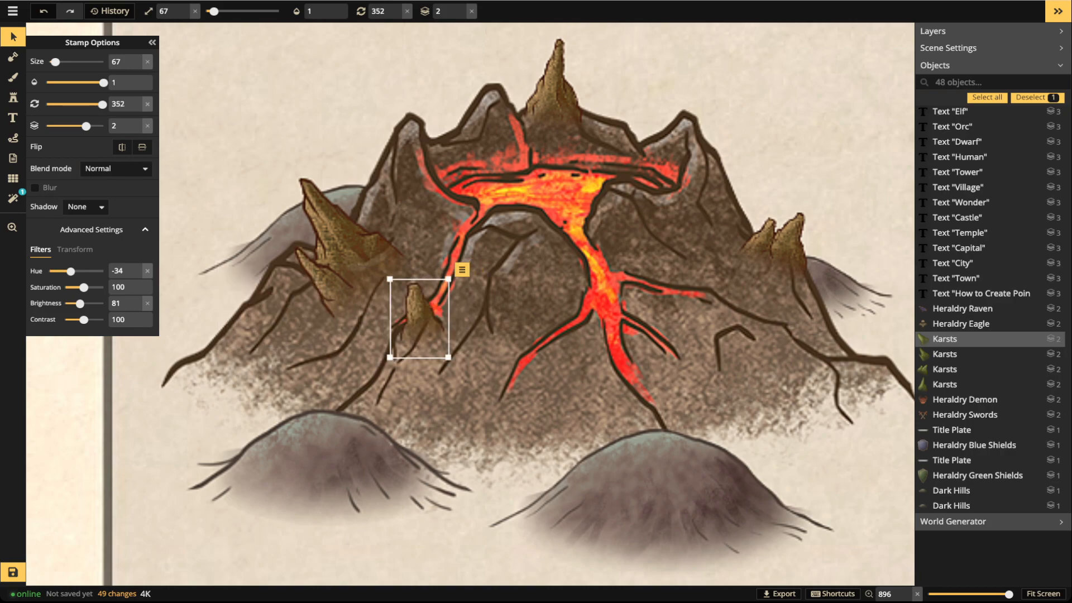
pyautogui.scroll(3, 416, 318)
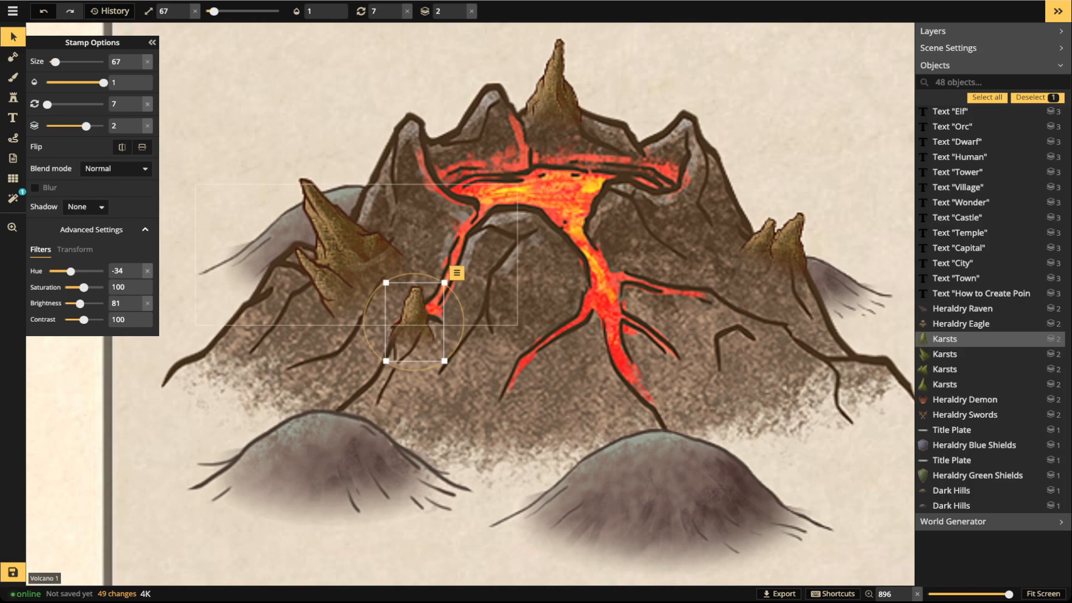
# Shift the large karst outward and down the left flank, and nudge the two rear hills and the front left hill
pyautogui.moveTo(287, 229); pyautogui.dragTo(302, 251)
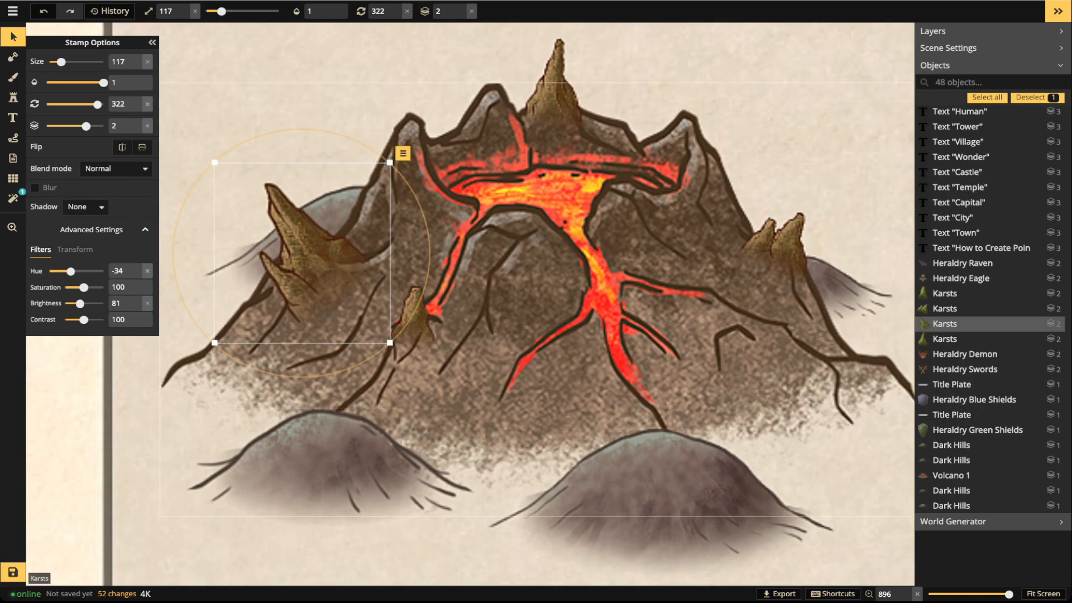
pyautogui.moveTo(303, 253); pyautogui.dragTo(300, 276)
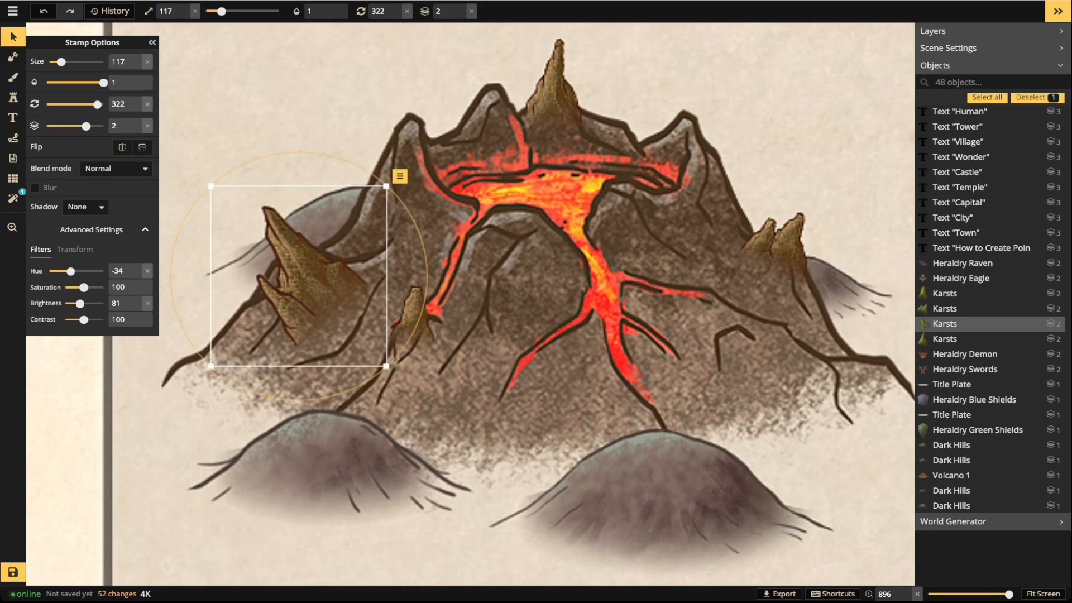
pyautogui.moveTo(330, 217); pyautogui.dragTo(324, 222)
pyautogui.moveTo(843, 282)
pyautogui.mouseDown()
pyautogui.moveTo(838, 266)
pyautogui.moveTo(849, 271)
pyautogui.mouseUp()
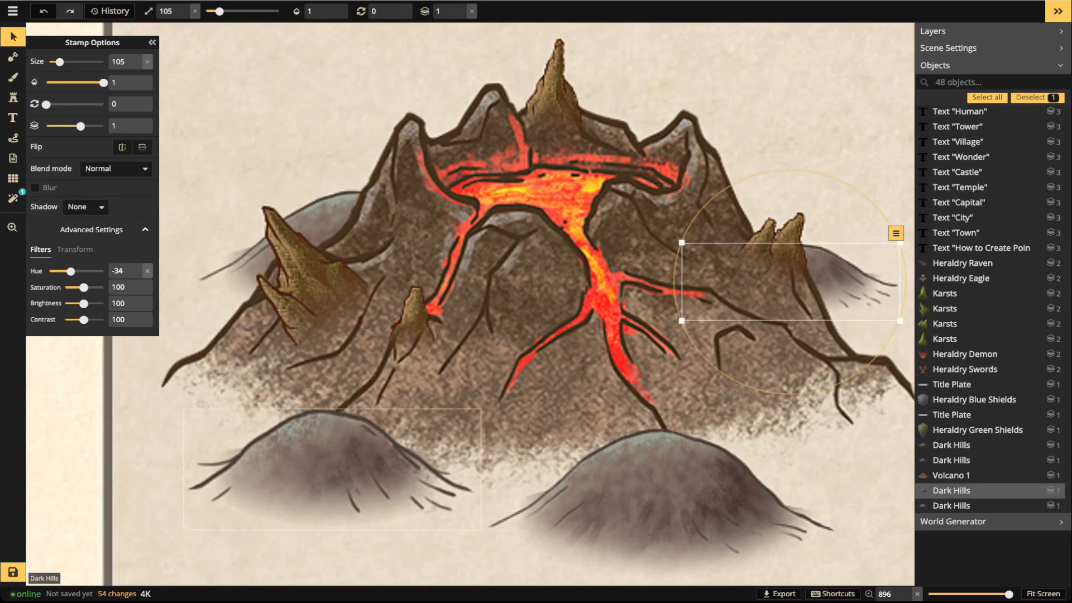
pyautogui.moveTo(347, 455); pyautogui.dragTo(347, 453)
pyautogui.scroll(-5, 383, 316)
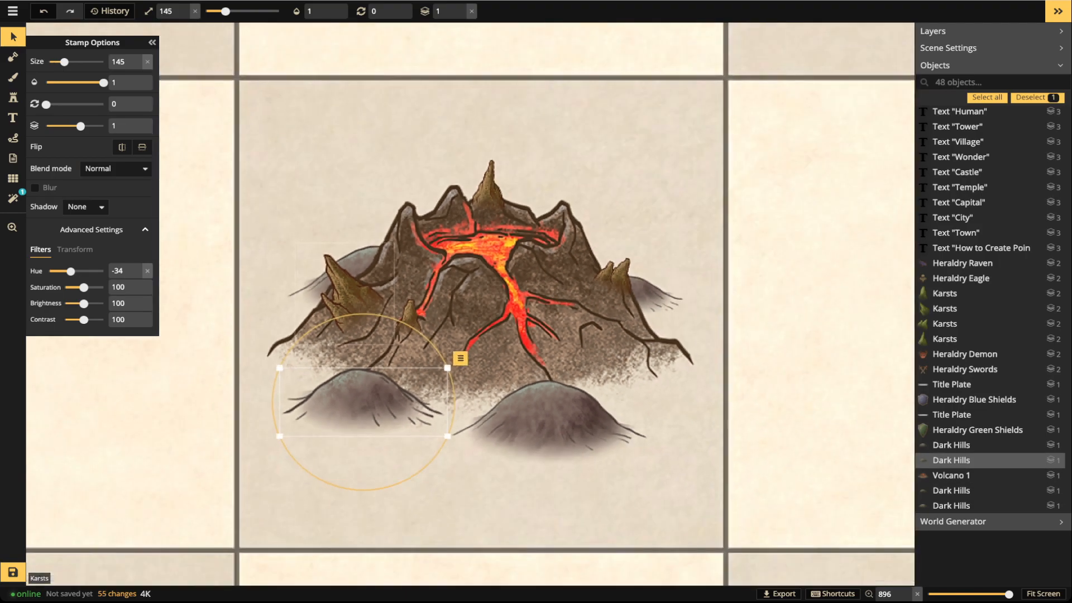
pyautogui.scroll(-5, 335, 329)
pyautogui.press('Escape')
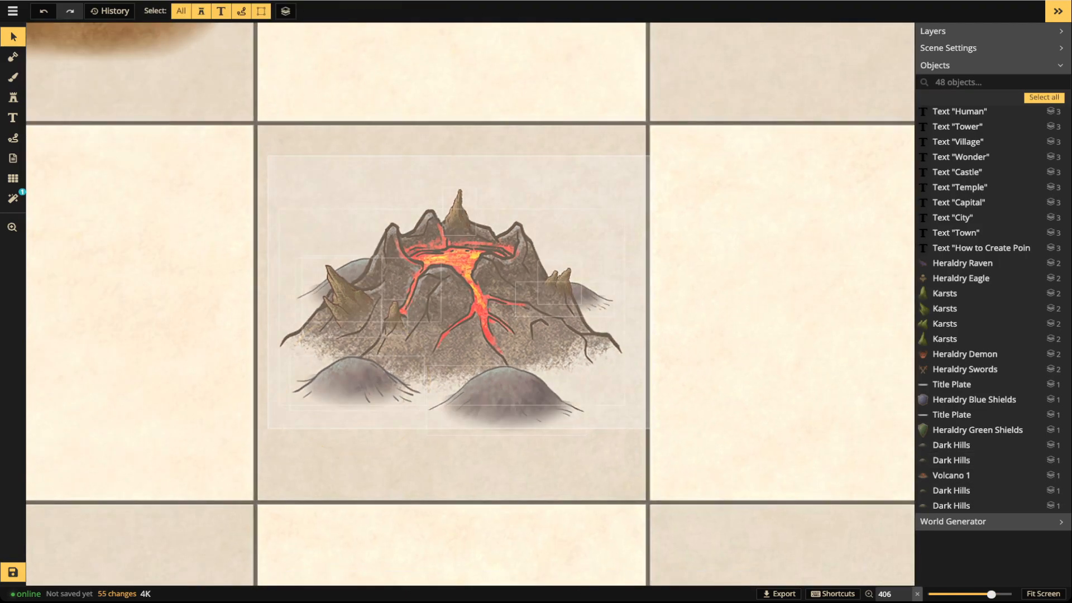
# Move the whole group of volcano, hills and karsts slightly down, and nudge the larger front hill a little lower
pyautogui.moveTo(658, 429); pyautogui.dragTo(659, 430)
pyautogui.moveTo(464, 312); pyautogui.dragTo(465, 318)
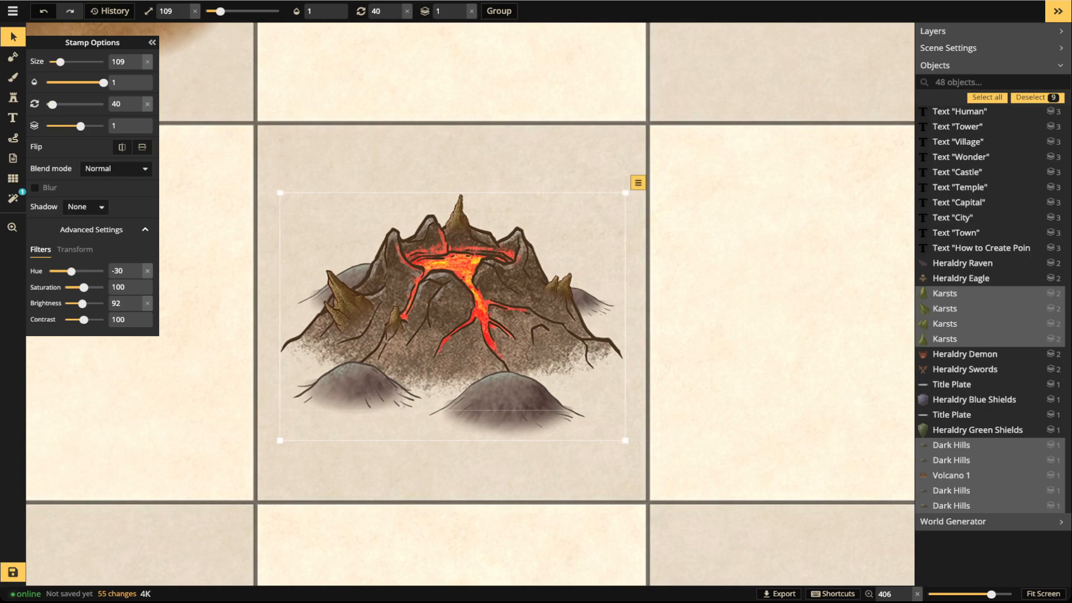
pyautogui.click(505, 403)
pyautogui.moveTo(505, 403); pyautogui.dragTo(503, 406)
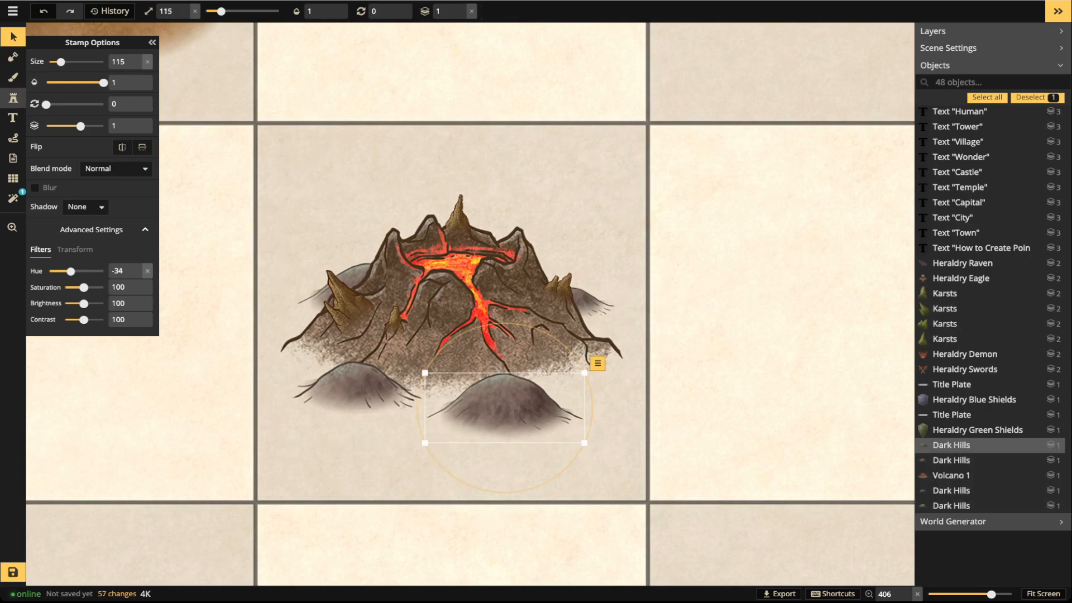
# Place an Orc Capital 2 stamp from the Orc Buildings at size 95 over the volcano's crater
pyautogui.click(13, 97)
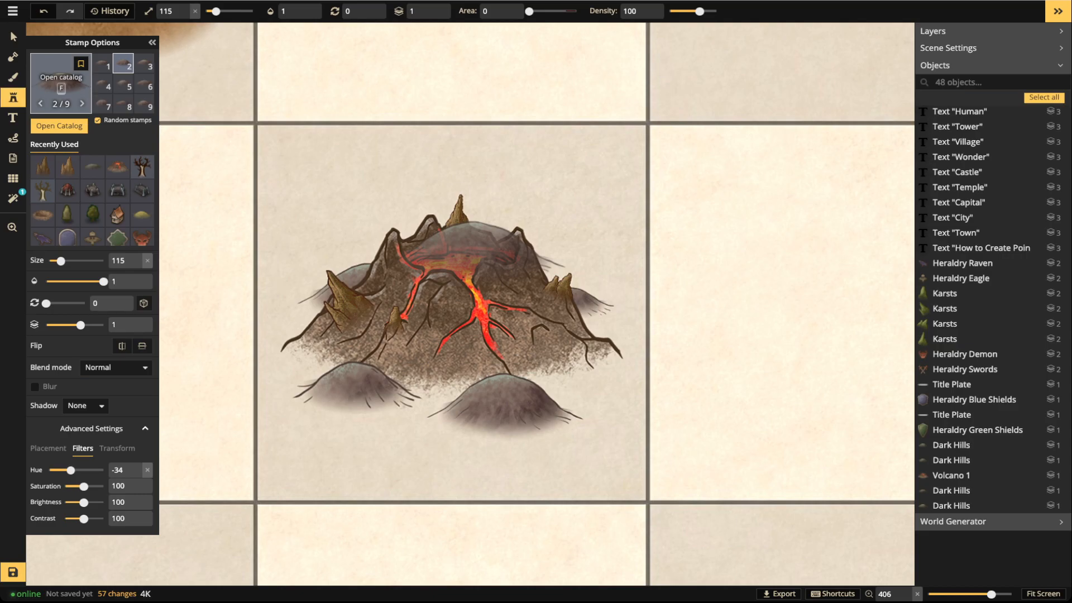
pyautogui.press('f')
pyautogui.scroll(-5, 262, 142)
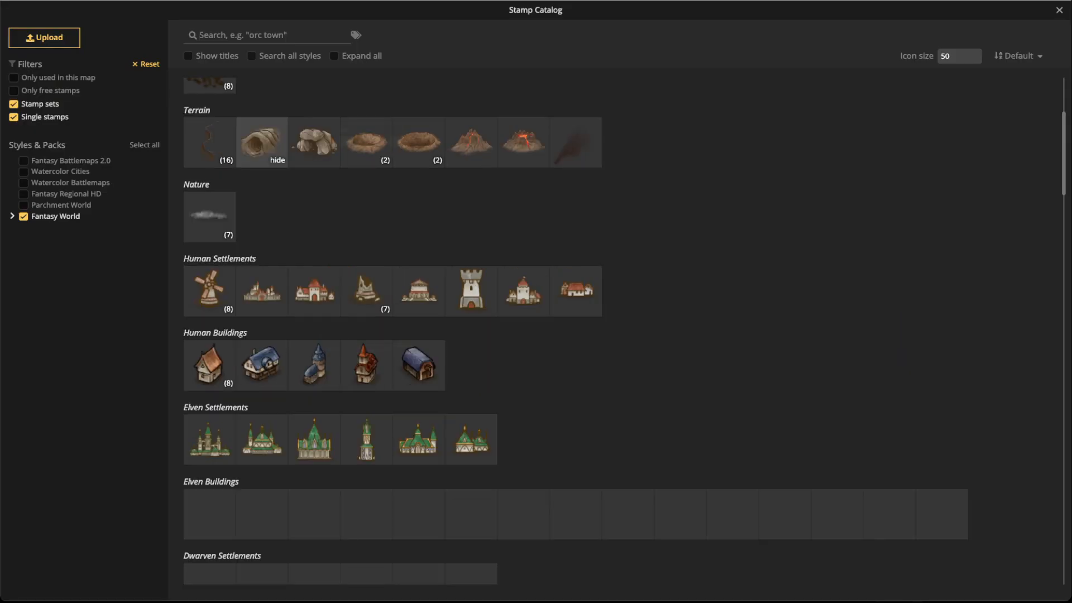
pyautogui.scroll(-3, 313, 156)
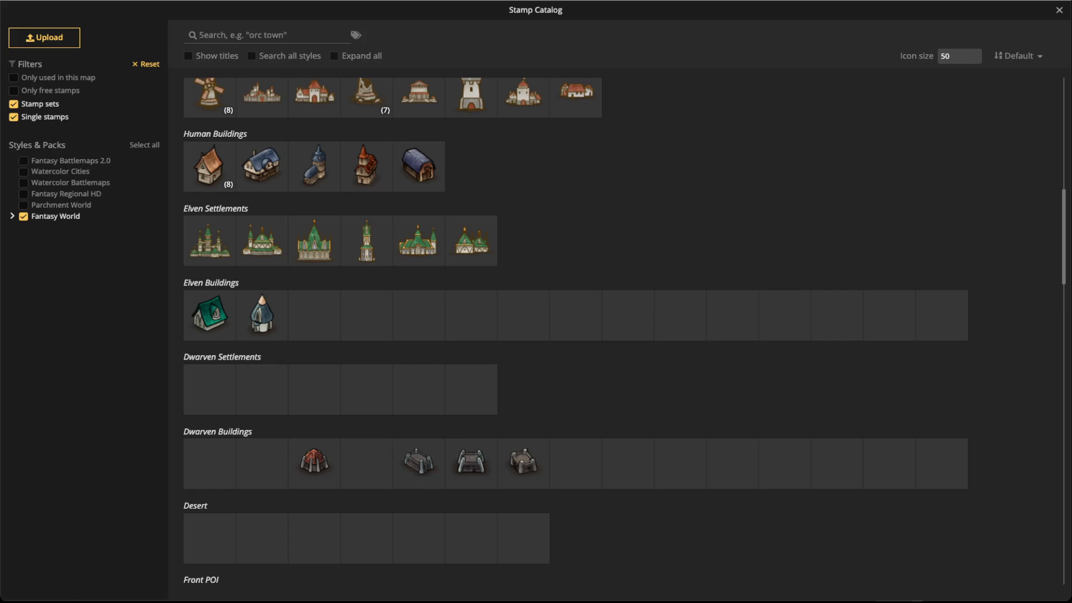
pyautogui.scroll(-4, 261, 391)
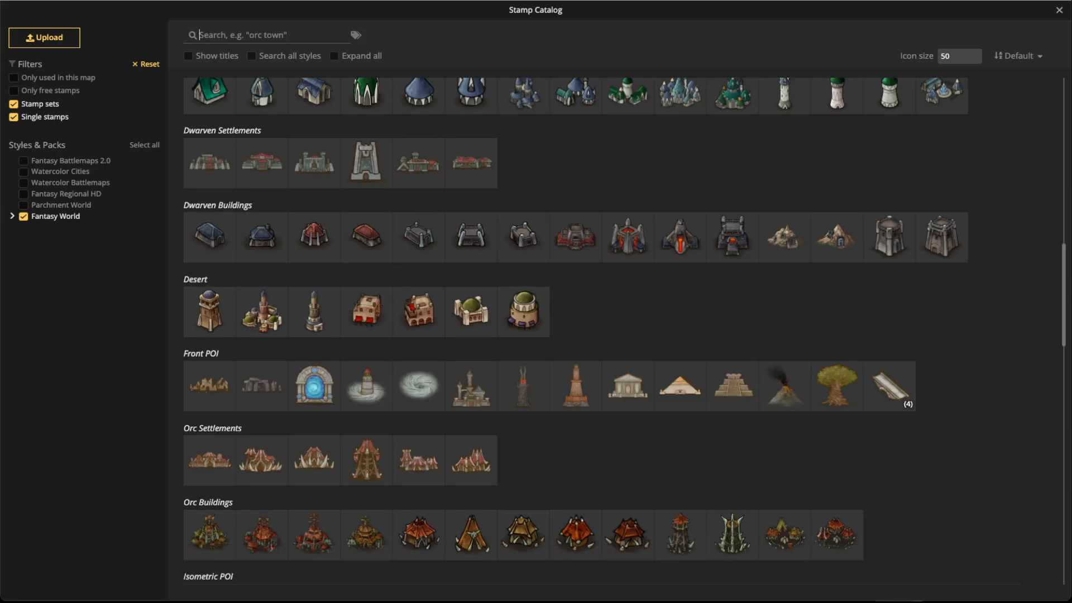
pyautogui.scroll(-1, 210, 461)
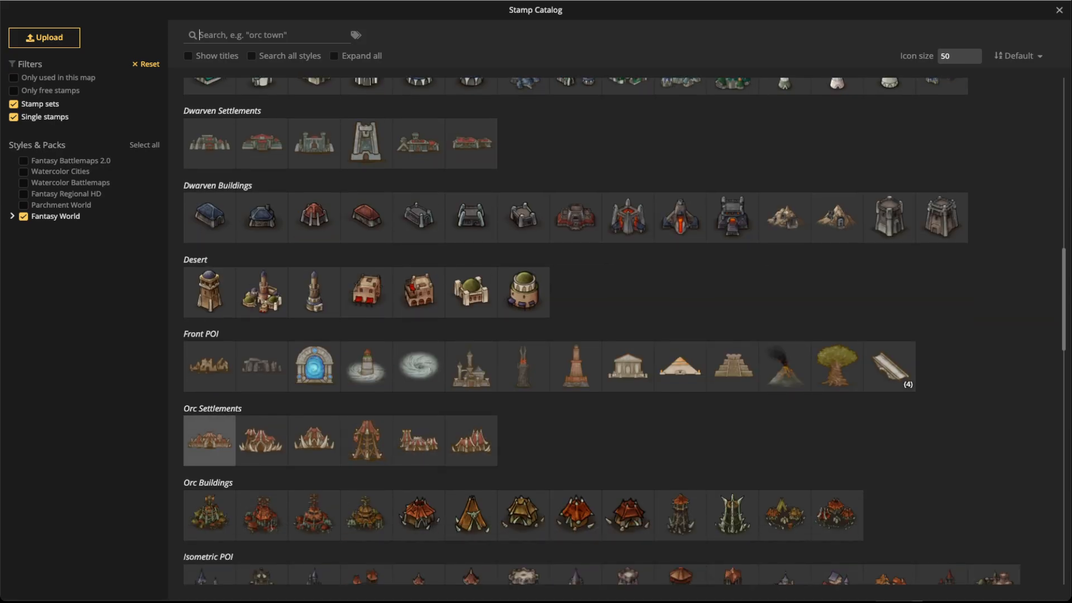
pyautogui.scroll(-2, 209, 441)
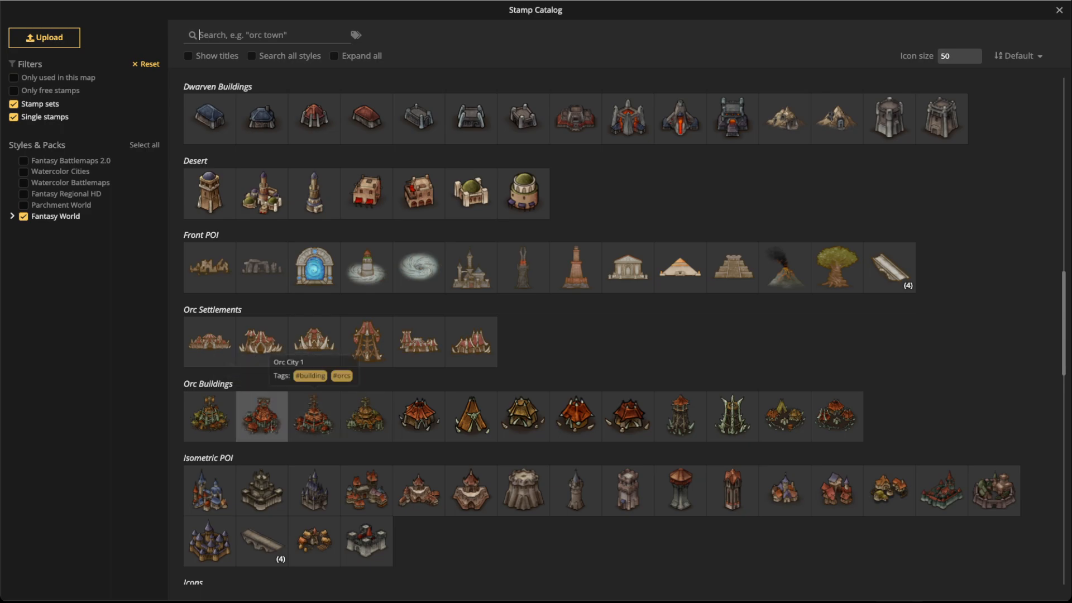
pyautogui.click(262, 415)
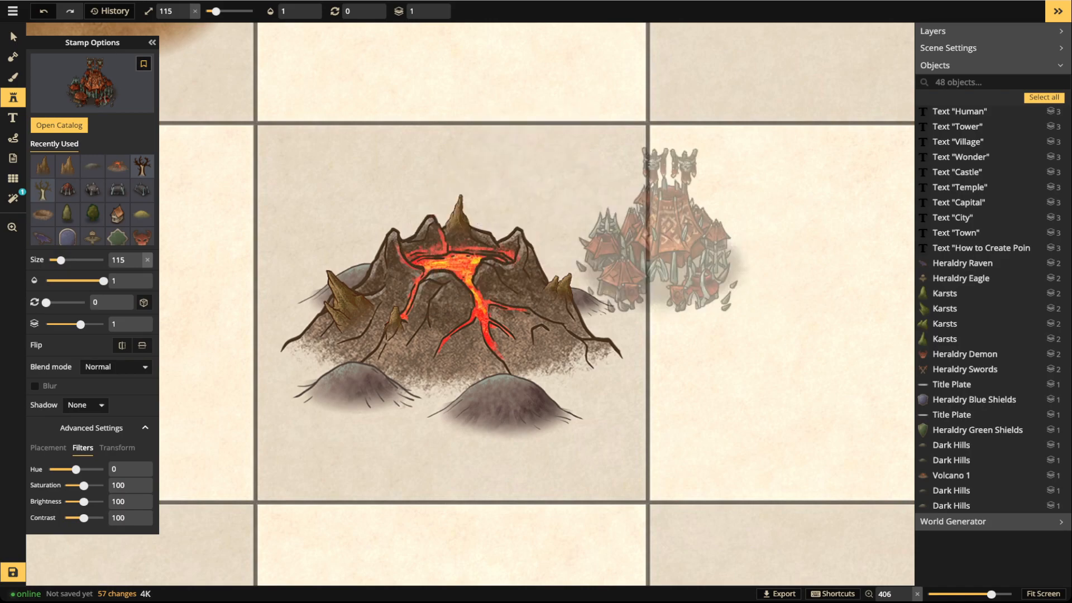
pyautogui.scroll(2, 503, 184)
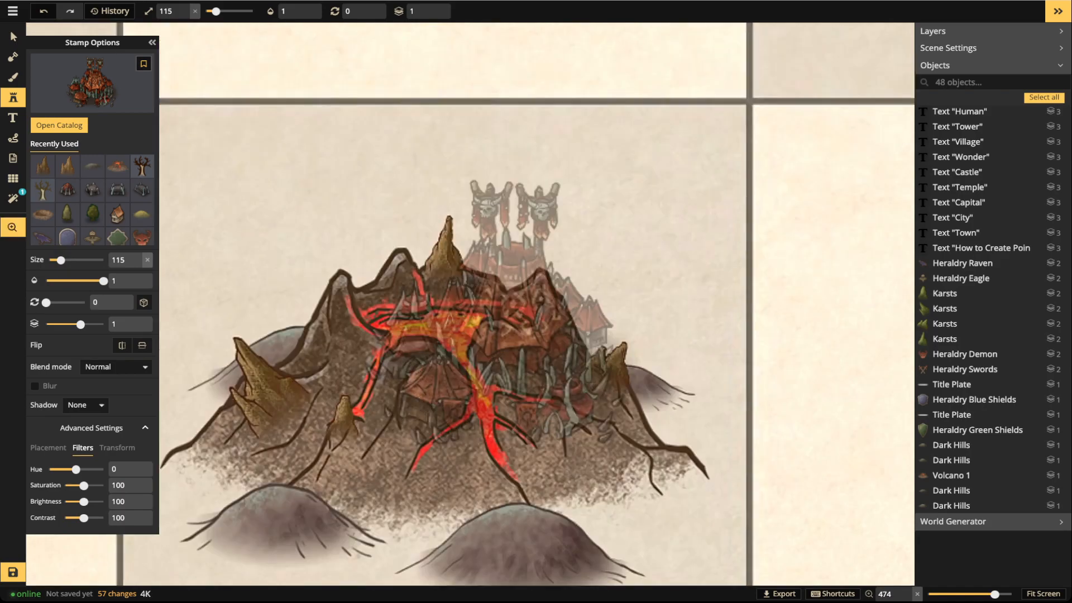
pyautogui.scroll(2, 503, 167)
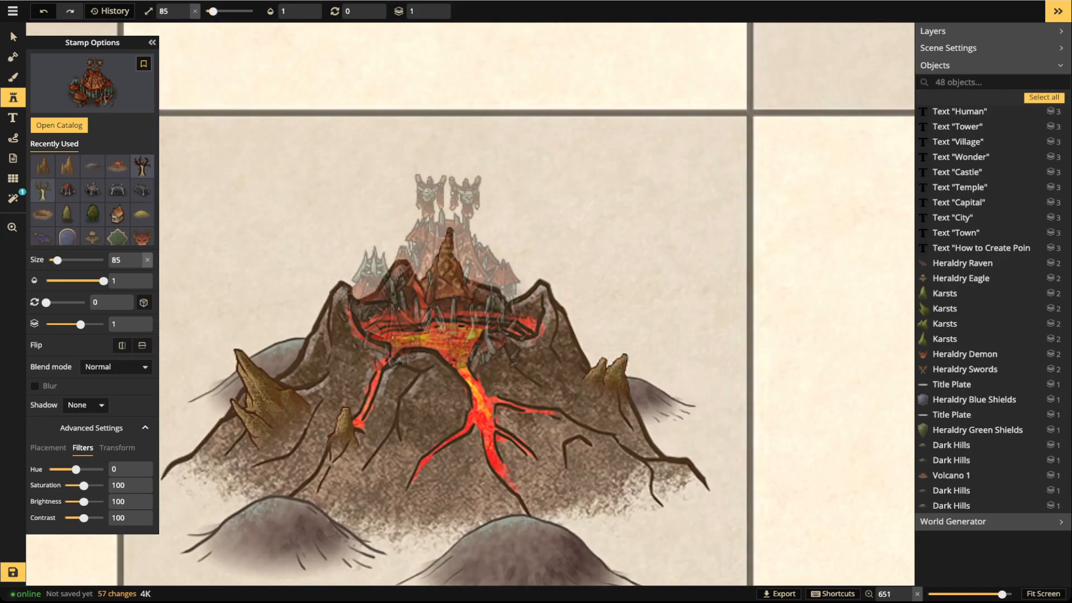
pyautogui.click(443, 282)
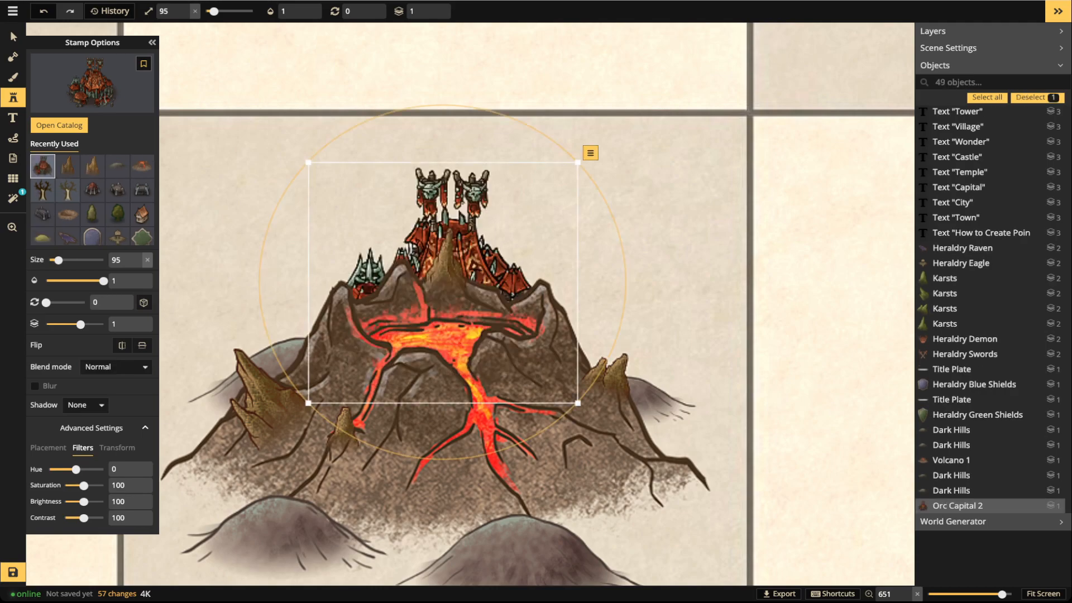
# Raise the orc capital to layer 2 and shift it slightly left over the crater
pyautogui.click(13, 37)
pyautogui.click(460, 7)
pyautogui.moveTo(443, 290); pyautogui.dragTo(430, 291)
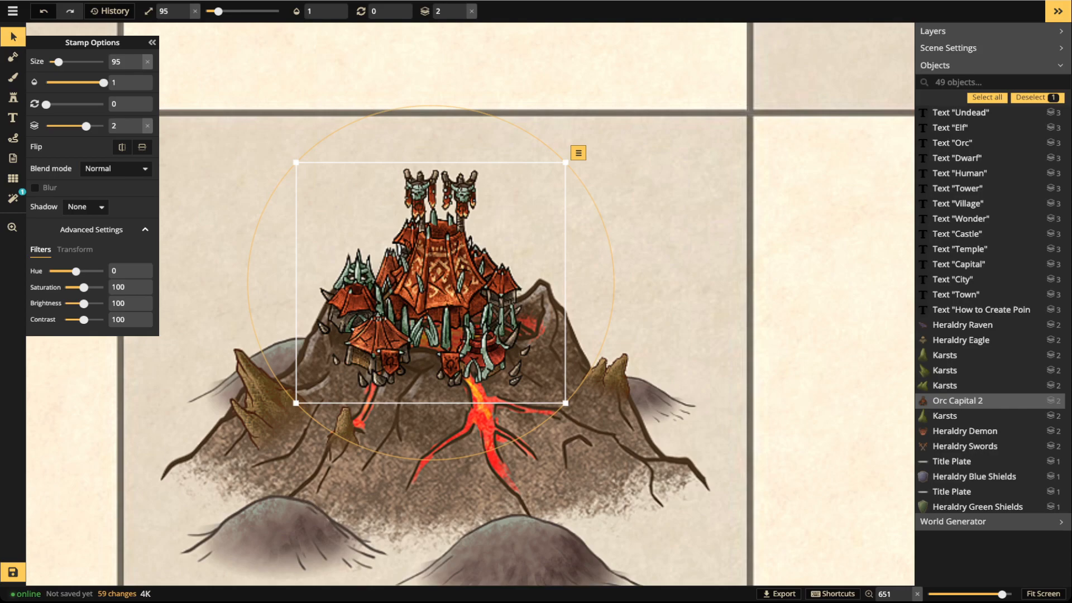
pyautogui.moveTo(448, 274)
pyautogui.mouseDown()
pyautogui.moveTo(466, 272)
pyautogui.moveTo(449, 273)
pyautogui.mouseUp()
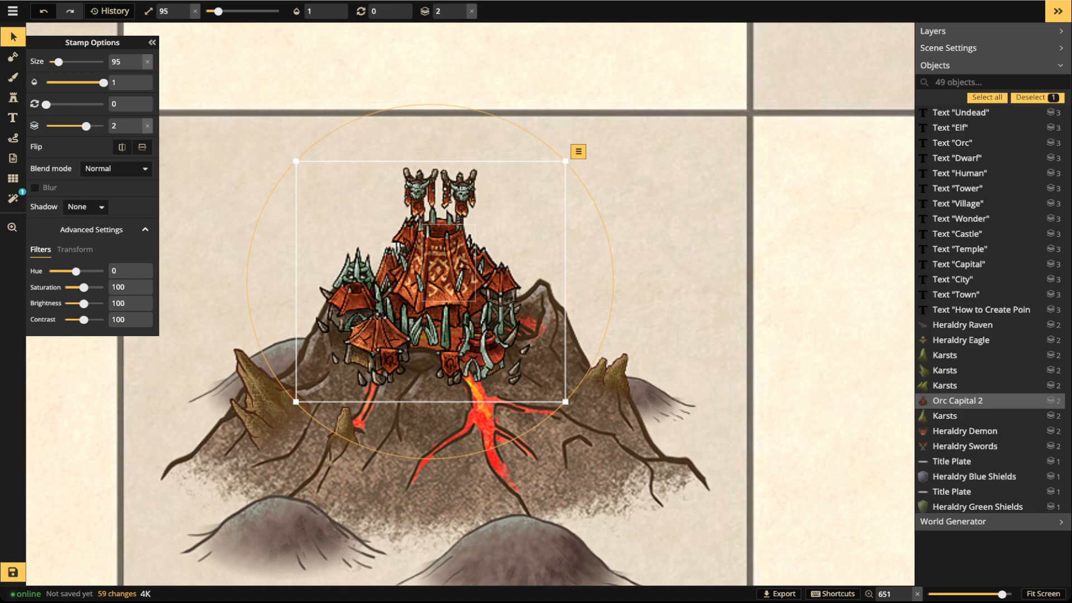
# Nudge the orc capital to the right in small moves until it sits centred between the crater's outer peaks
pyautogui.press('Up')
pyautogui.press('Right')
pyautogui.press('Right')
pyautogui.press('Right')
pyautogui.press('Right')
pyautogui.press('Right')
pyautogui.press('Right')
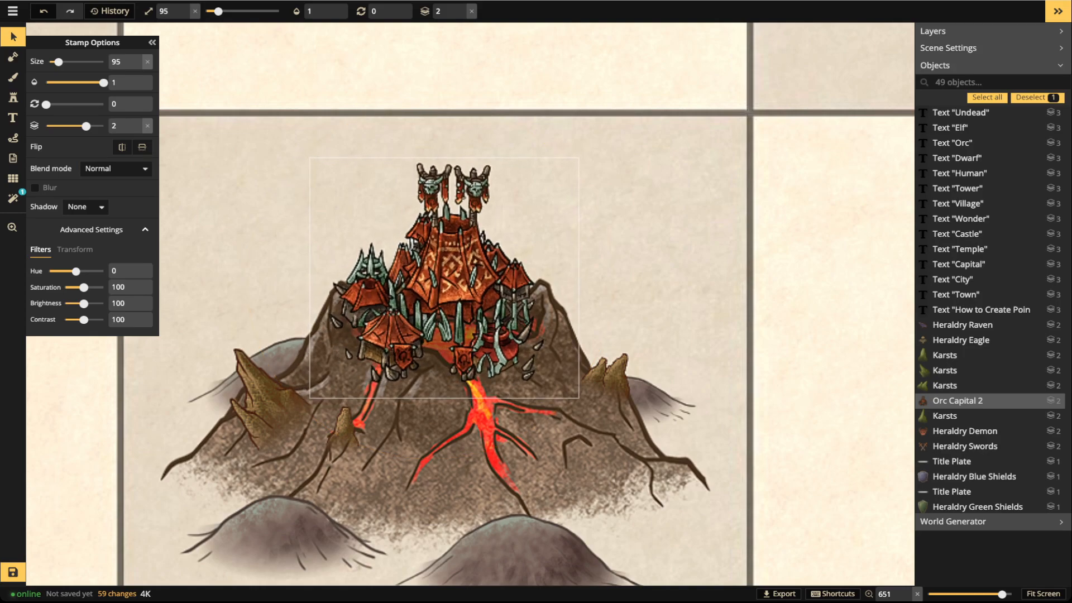
pyautogui.press('Down')
pyautogui.press('Down')
pyautogui.press('Down')
pyautogui.press('Down')
pyautogui.press('Down')
pyautogui.press('Down')
pyautogui.press('Right')
pyautogui.press('Right')
pyautogui.press('Right')
pyautogui.moveTo(451, 290)
pyautogui.mouseDown()
pyautogui.moveTo(442, 210)
pyautogui.moveTo(448, 288)
pyautogui.moveTo(451, 281)
pyautogui.mouseUp()
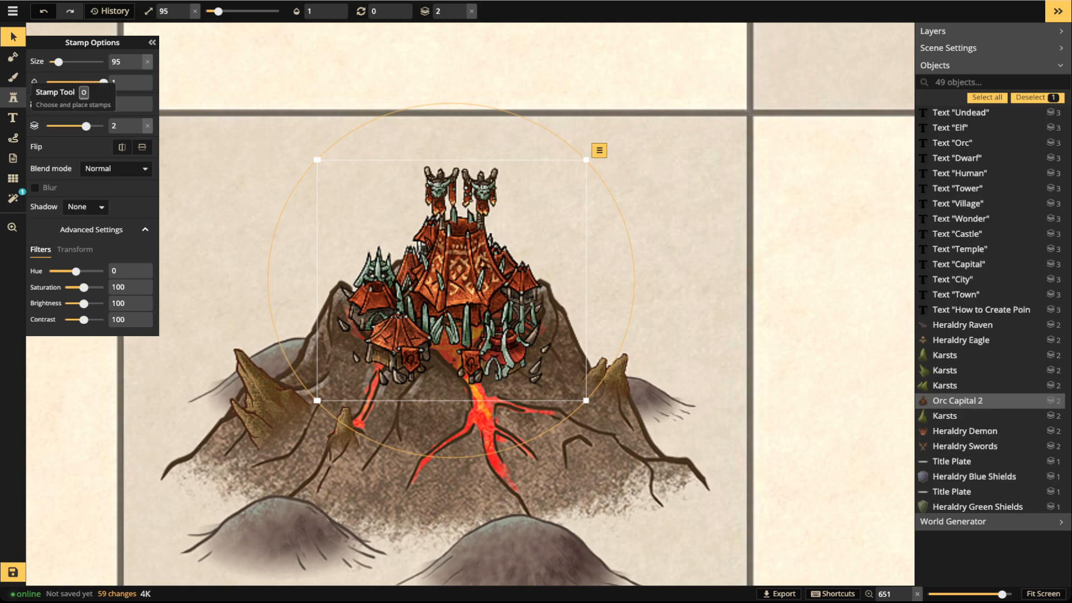
# Place an Orc Tower 1 stamp at size 95 on top of the larger front hill
pyautogui.click(14, 97)
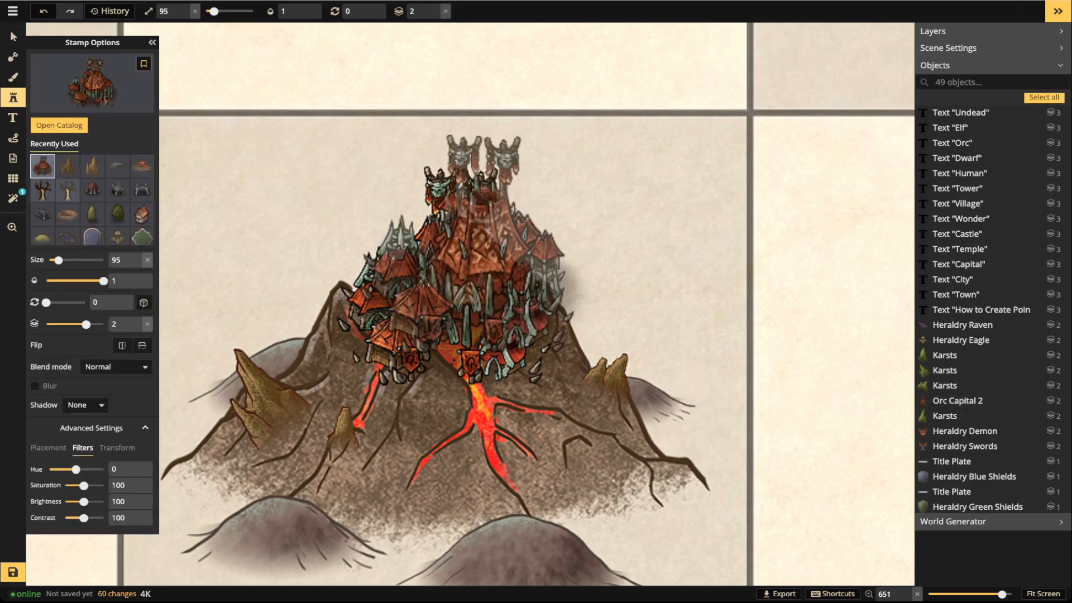
pyautogui.press('f')
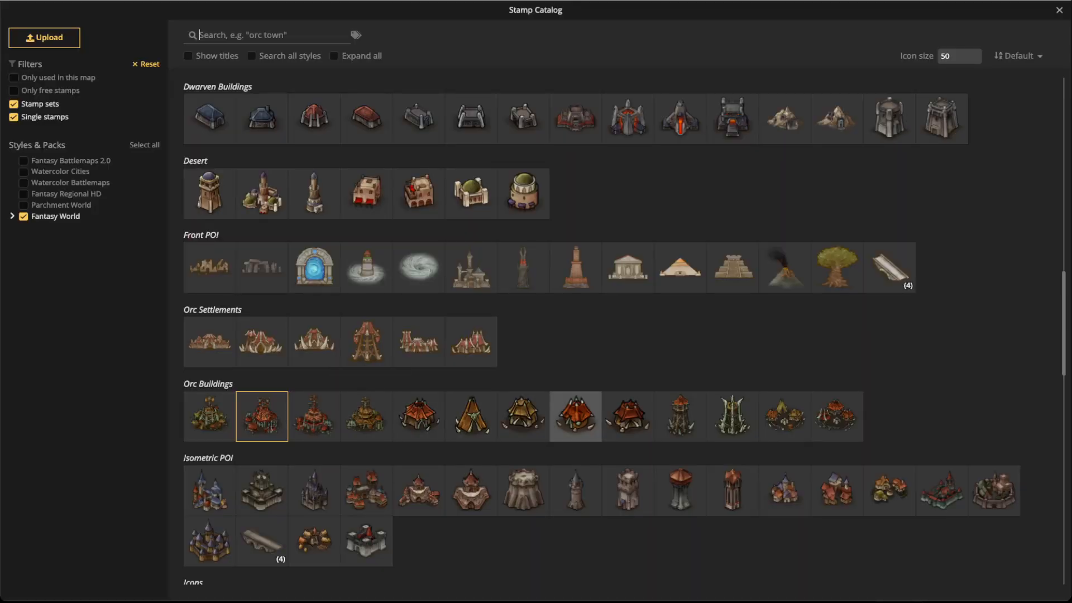
pyautogui.click(681, 416)
pyautogui.moveTo(517, 429); pyautogui.dragTo(525, 328)
pyautogui.click(530, 385)
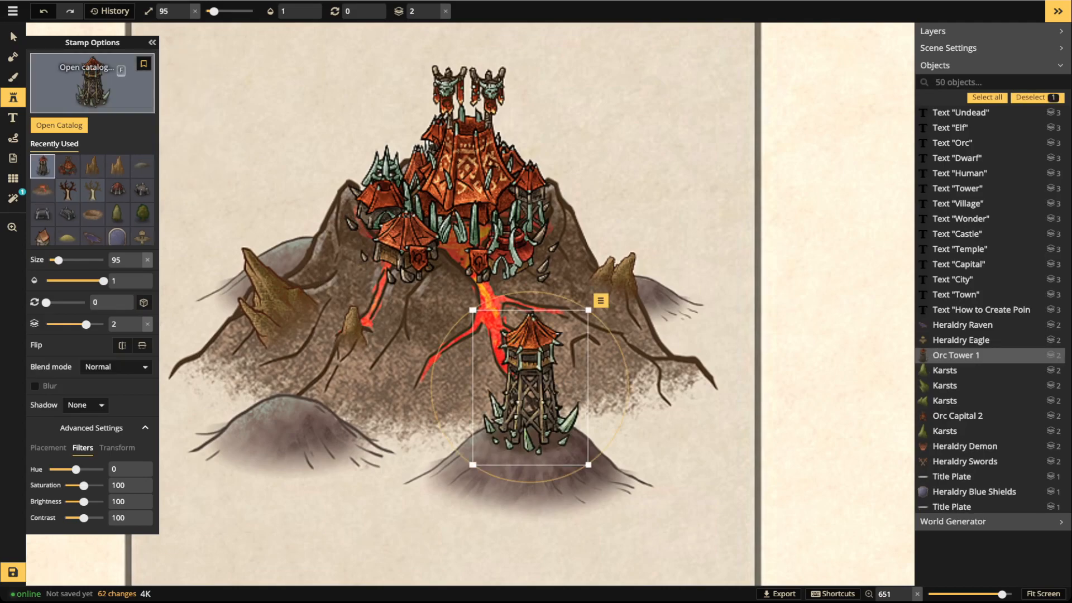
# Place an Orc Building 1 stamp at size 95 on the front left hill, and settle it and the tower slightly lower on their hills
pyautogui.press('f')
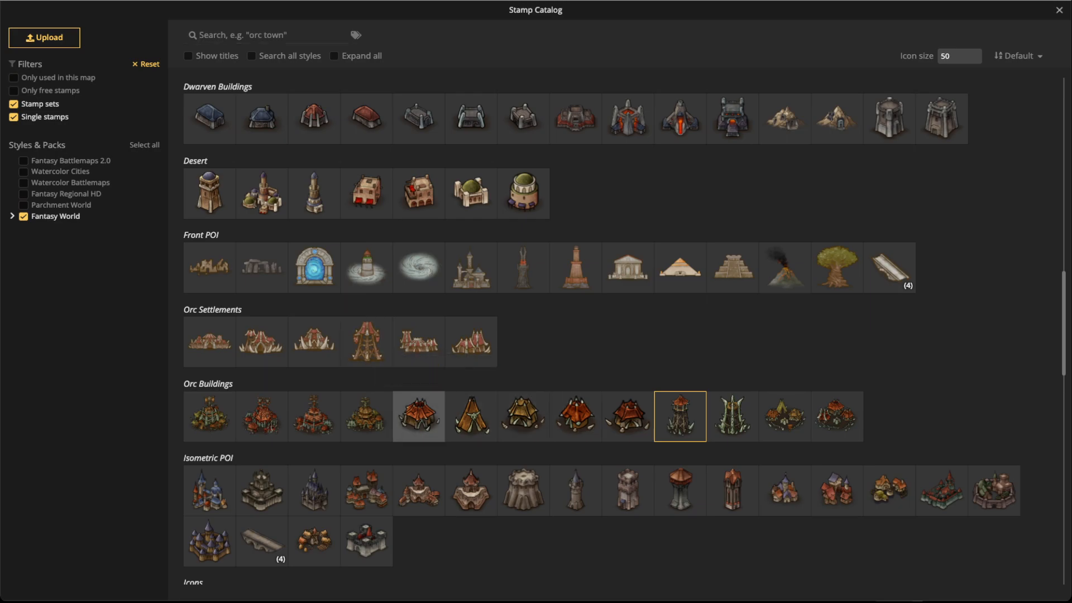
pyautogui.click(419, 413)
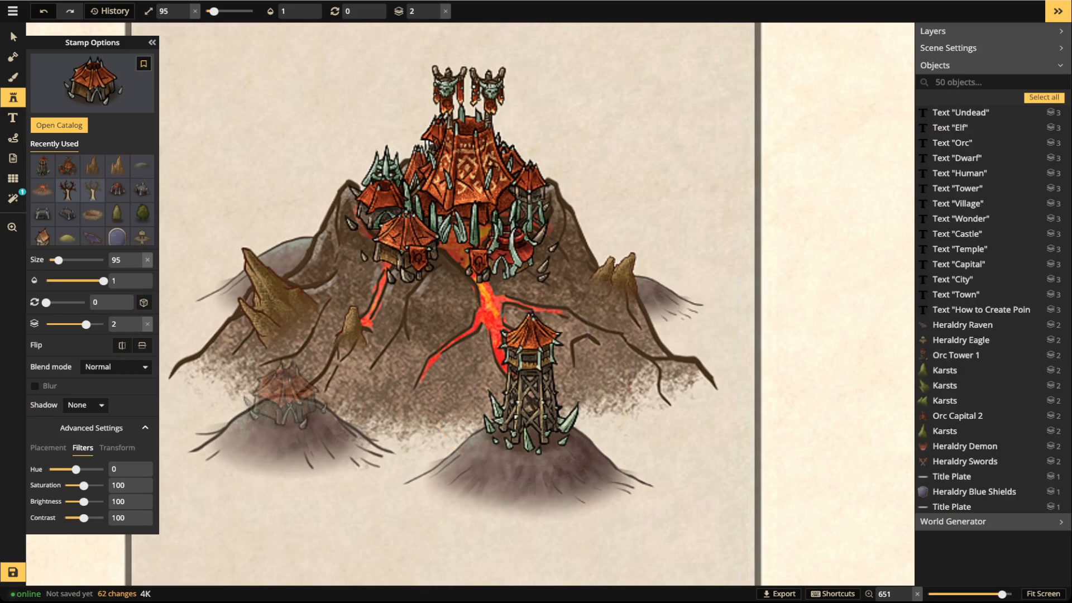
pyautogui.scroll(1, 298, 385)
pyautogui.scroll(2, 279, 416)
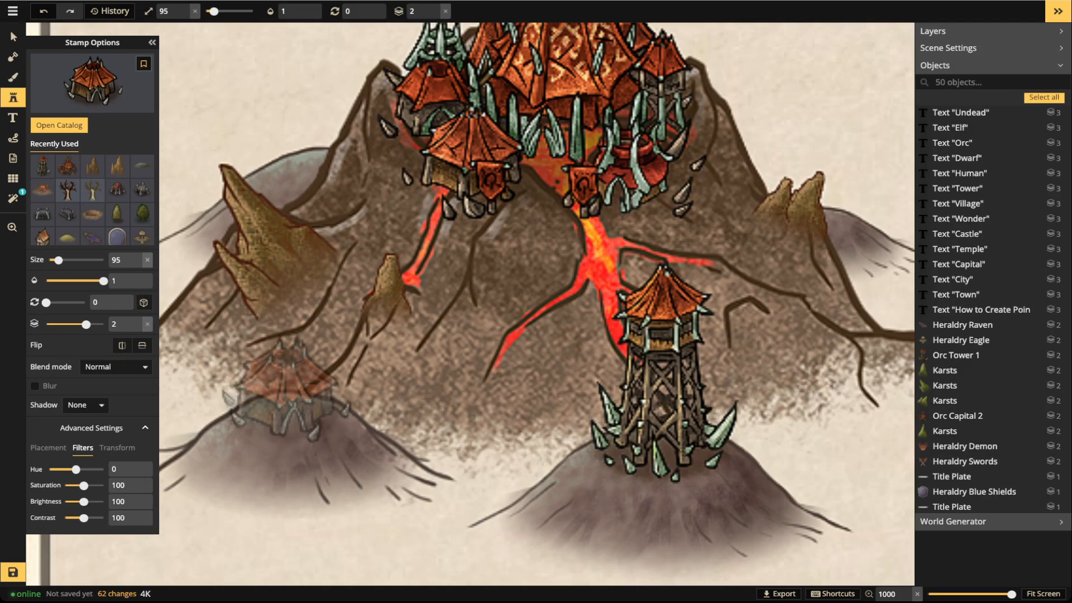
pyautogui.click(285, 391)
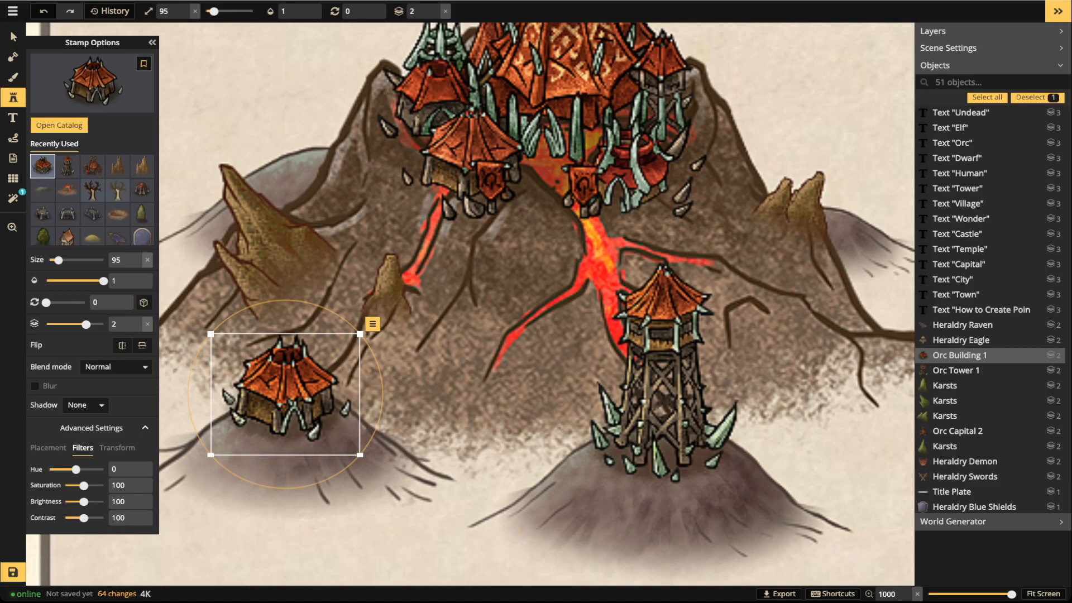
pyautogui.moveTo(287, 390); pyautogui.dragTo(298, 403)
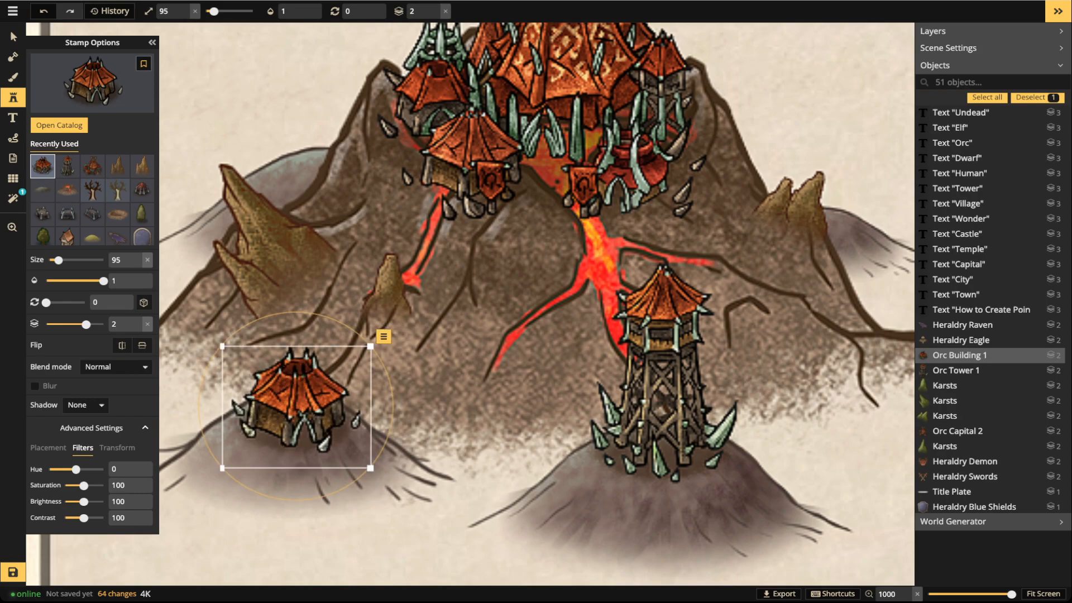
pyautogui.click(13, 37)
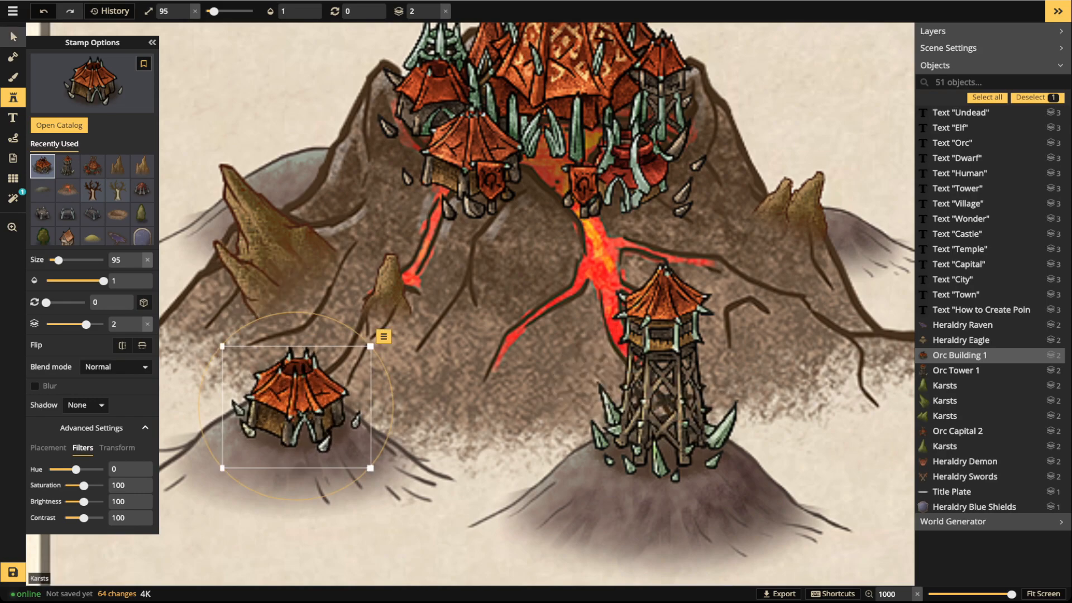
pyautogui.moveTo(665, 402); pyautogui.dragTo(667, 413)
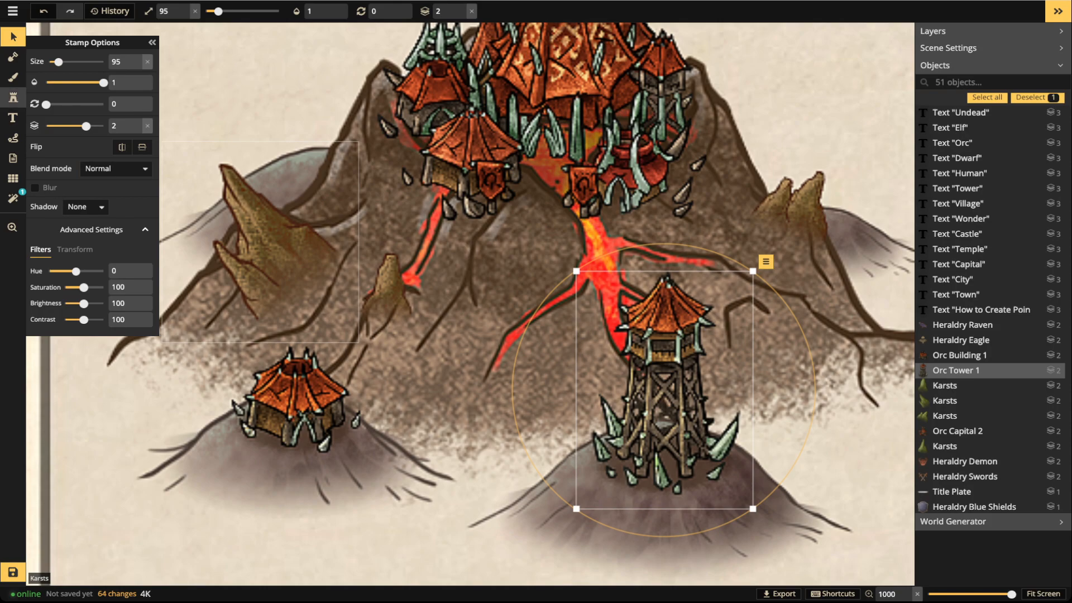
# Choose the pointed orc tent with the horned skull from the Orc Buildings as the next stamp
pyautogui.click(13, 98)
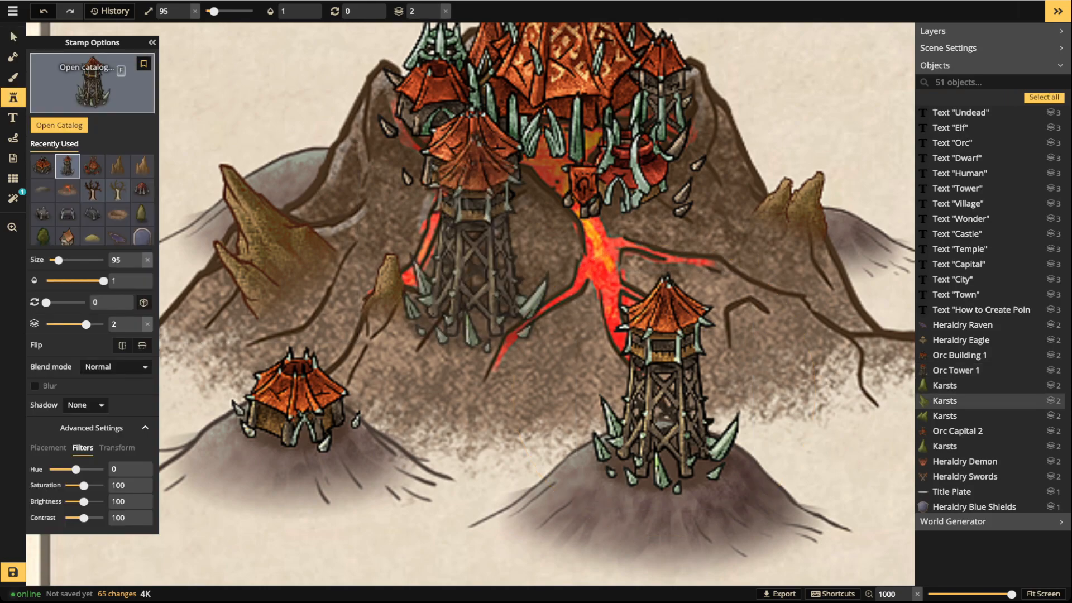
pyautogui.click(92, 84)
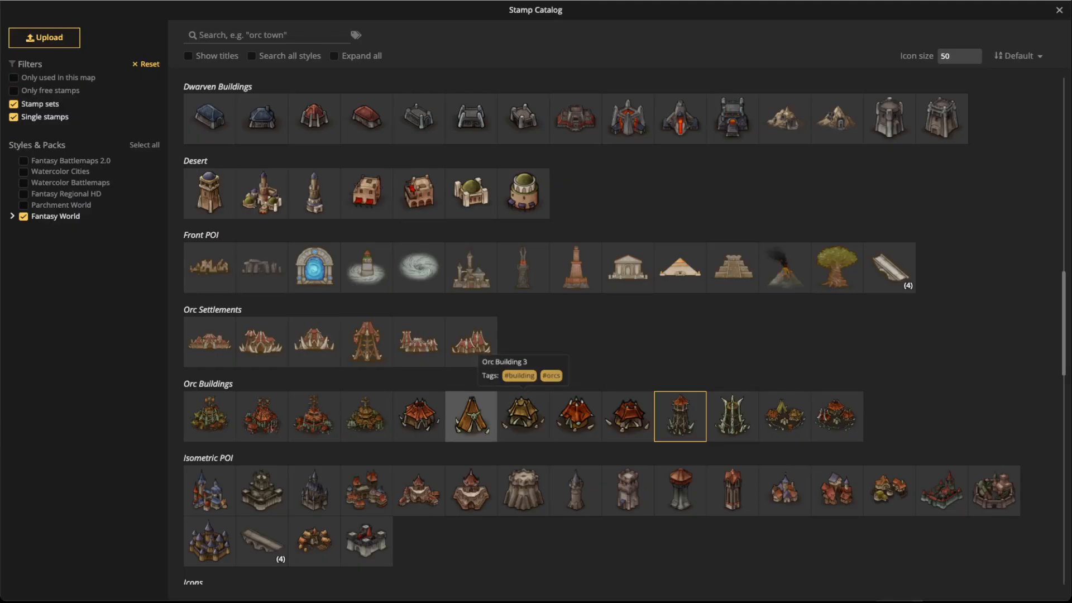
pyautogui.press('Escape')
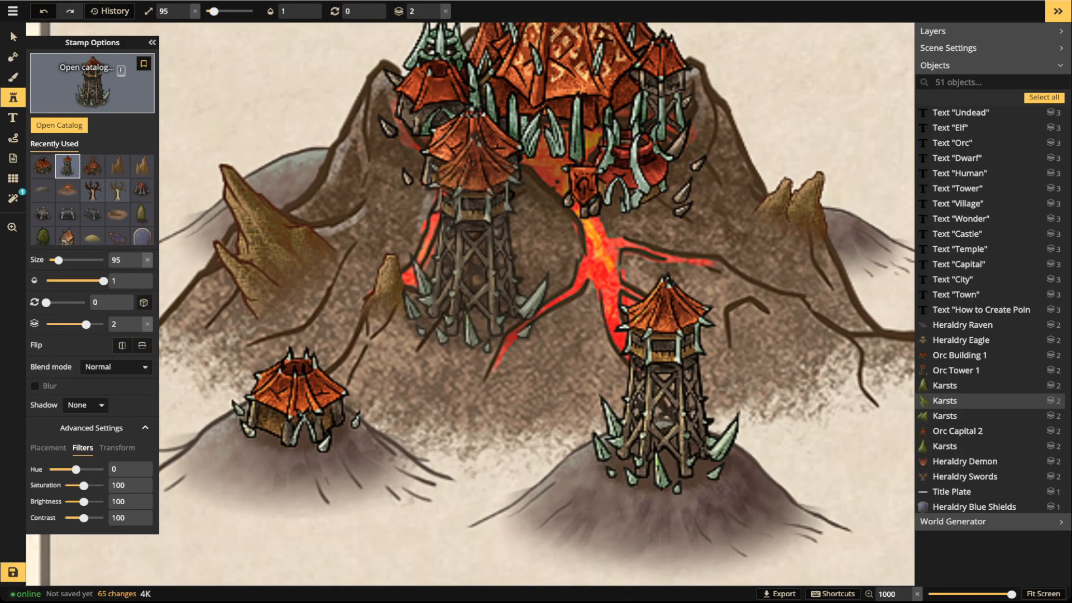
pyautogui.click(92, 84)
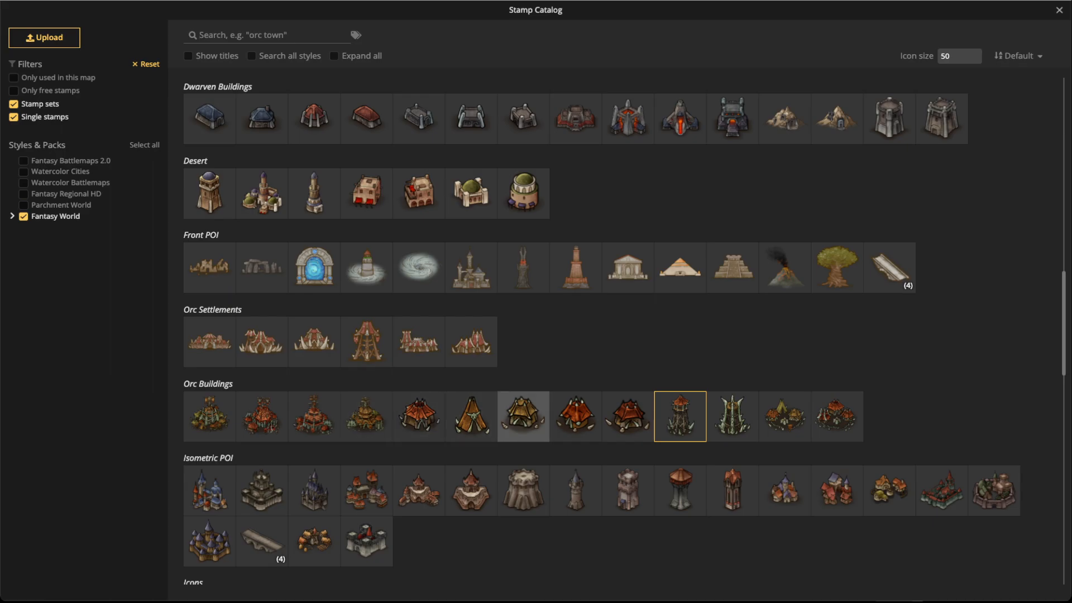
pyautogui.click(472, 416)
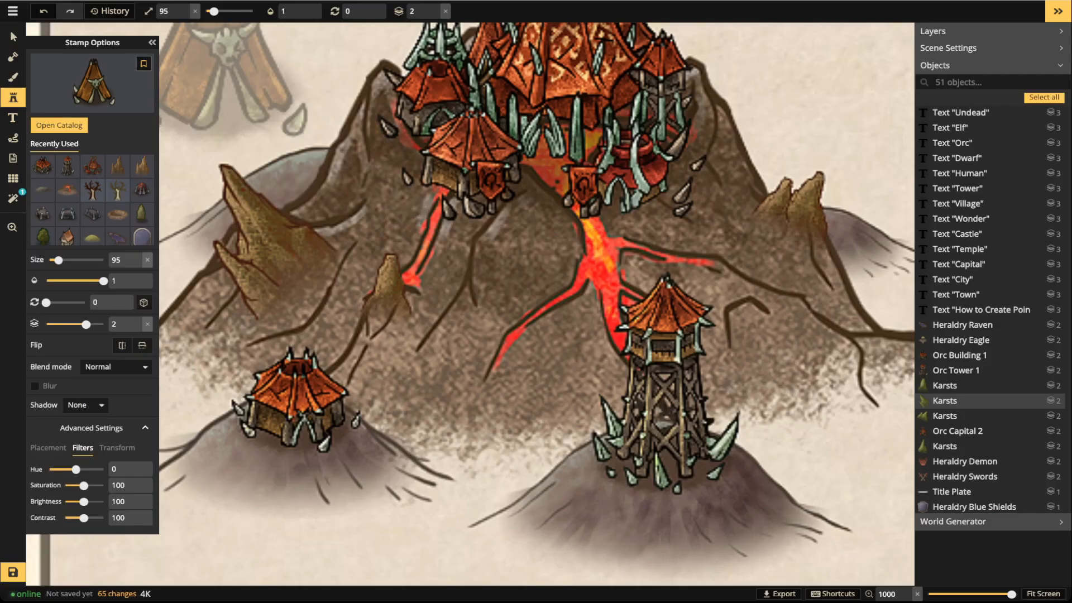
# Place the orc tent stamp at size 45 on the hill behind the volcano's left slope and move it to layer 1
pyautogui.scroll(-3, 298, 373)
pyautogui.scroll(-2, 299, 357)
pyautogui.scroll(-1, 310, 134)
pyautogui.click(313, 143)
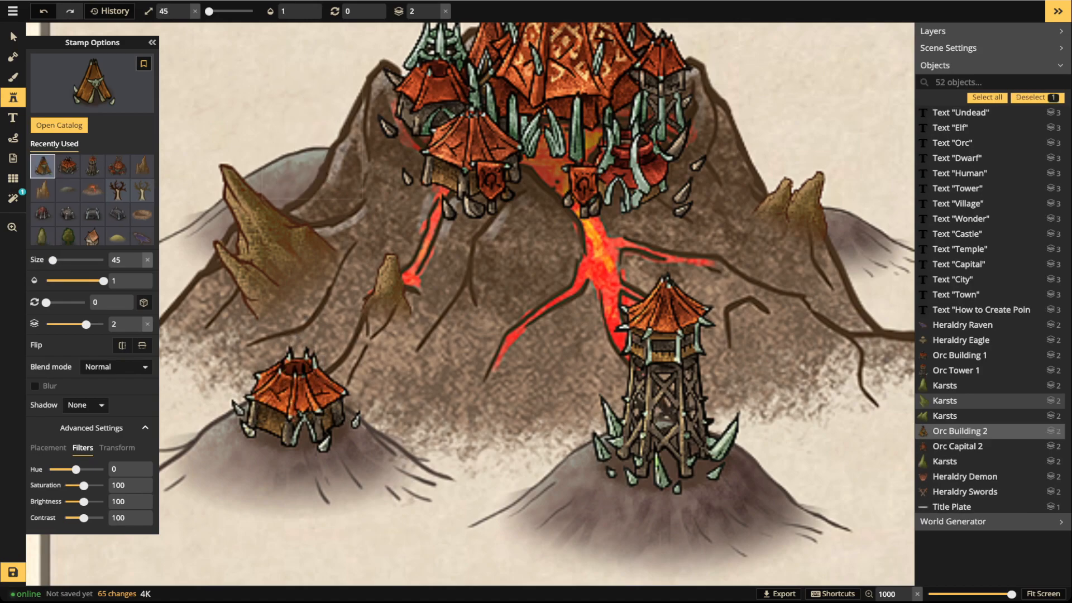
pyautogui.click(12, 36)
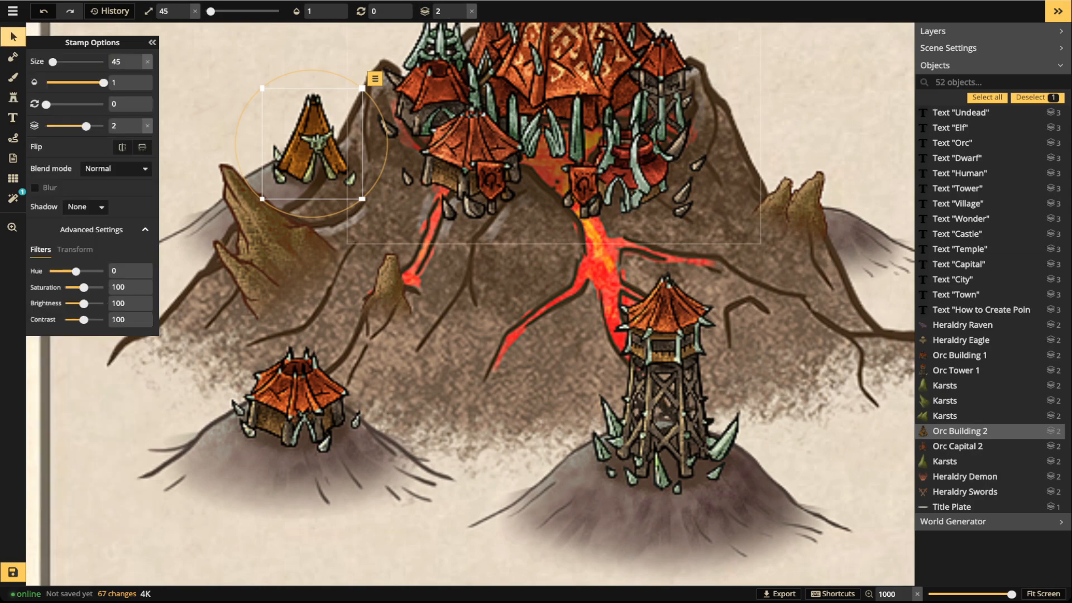
pyautogui.click(462, 15)
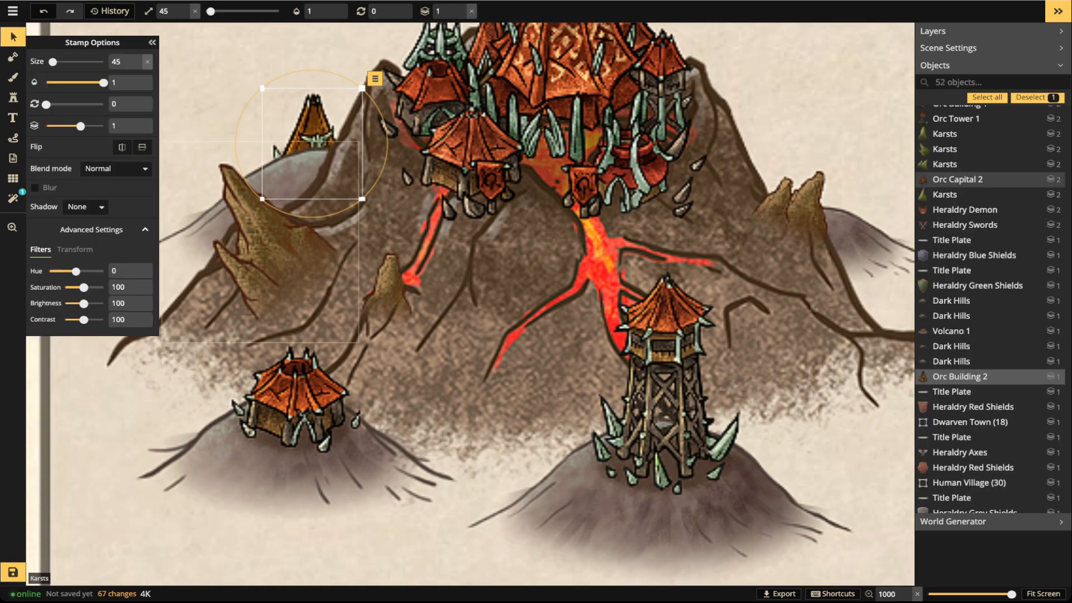
# Send the dark hill behind the volcano's left slope to layer 0 and nudge the orc tent standing on it
pyautogui.click(274, 243)
pyautogui.moveTo(313, 223); pyautogui.dragTo(400, 244)
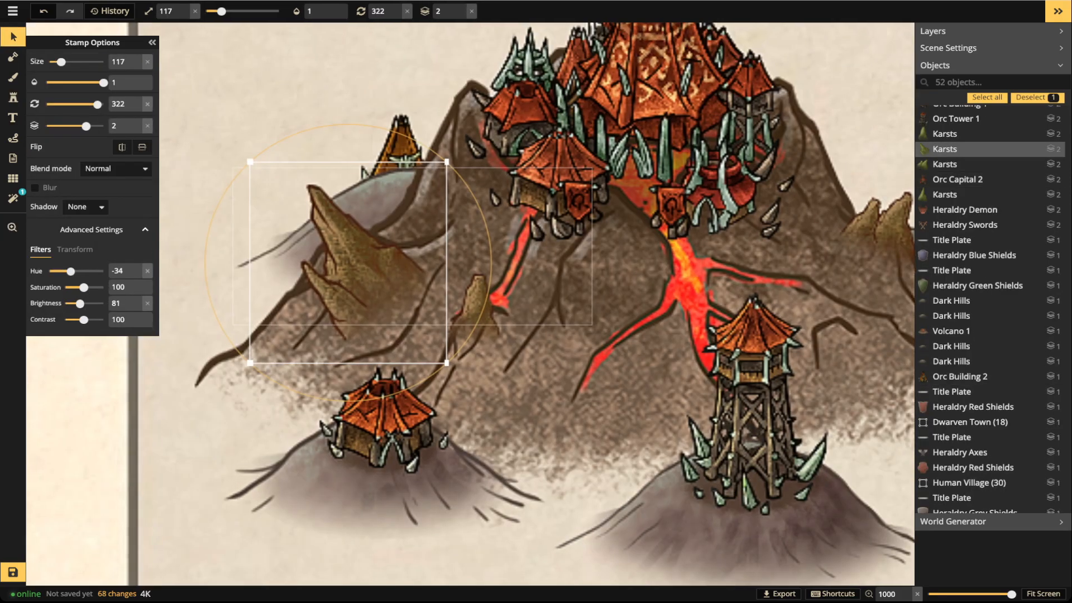
pyautogui.click(244, 301)
pyautogui.click(462, 15)
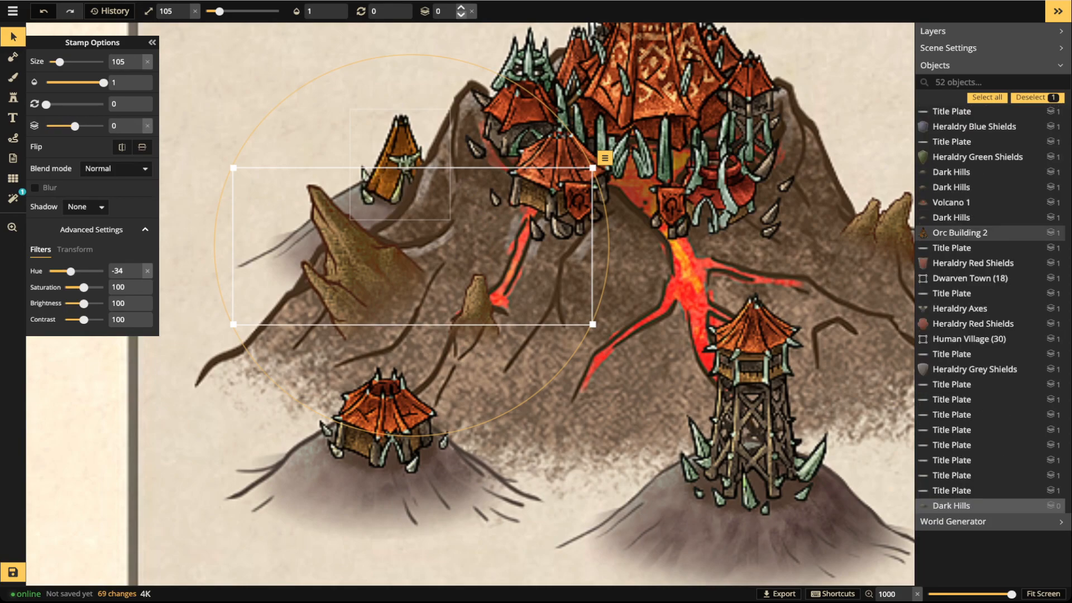
pyautogui.click(398, 166)
pyautogui.moveTo(399, 167); pyautogui.dragTo(397, 170)
# Shift the dark hill at the volcano's right slope up and inward, and send it to layer 0
pyautogui.scroll(-3, 357, 145)
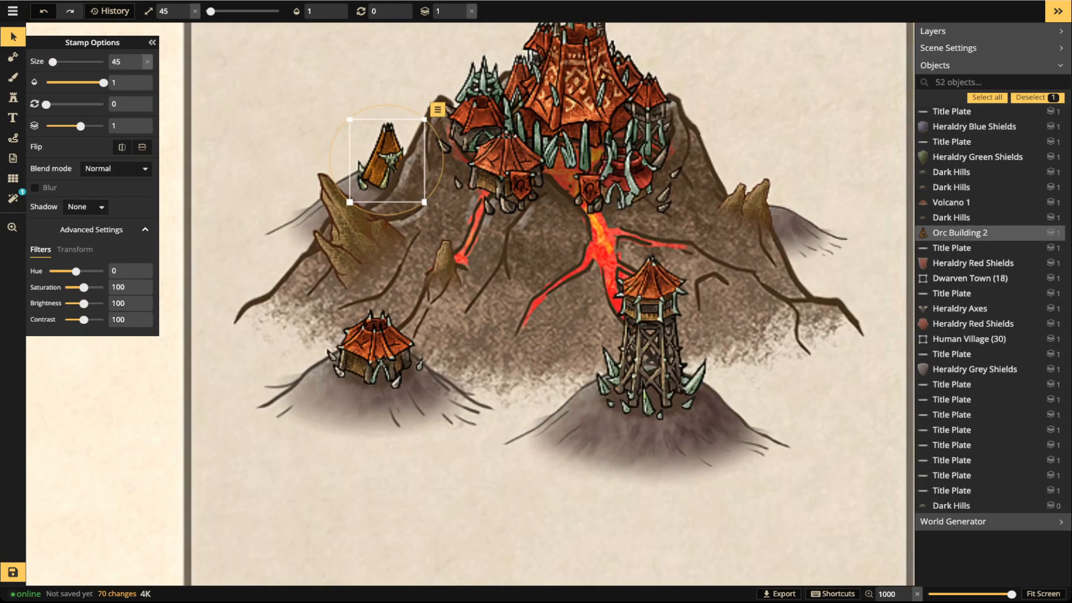
pyautogui.moveTo(575, 167); pyautogui.dragTo(365, 172)
pyautogui.moveTo(584, 229); pyautogui.dragTo(551, 177)
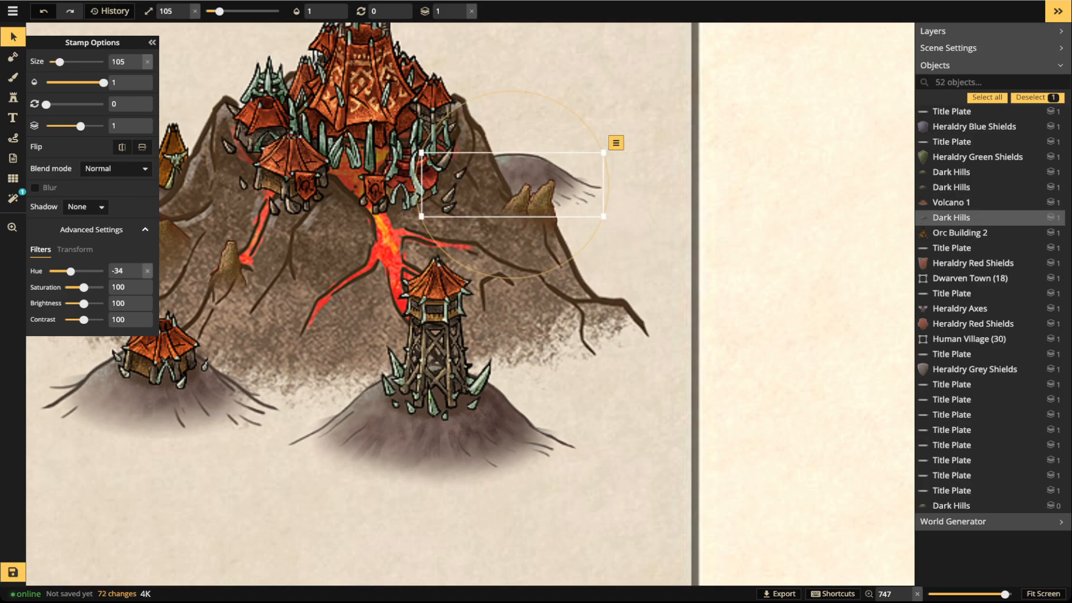
pyautogui.click(461, 15)
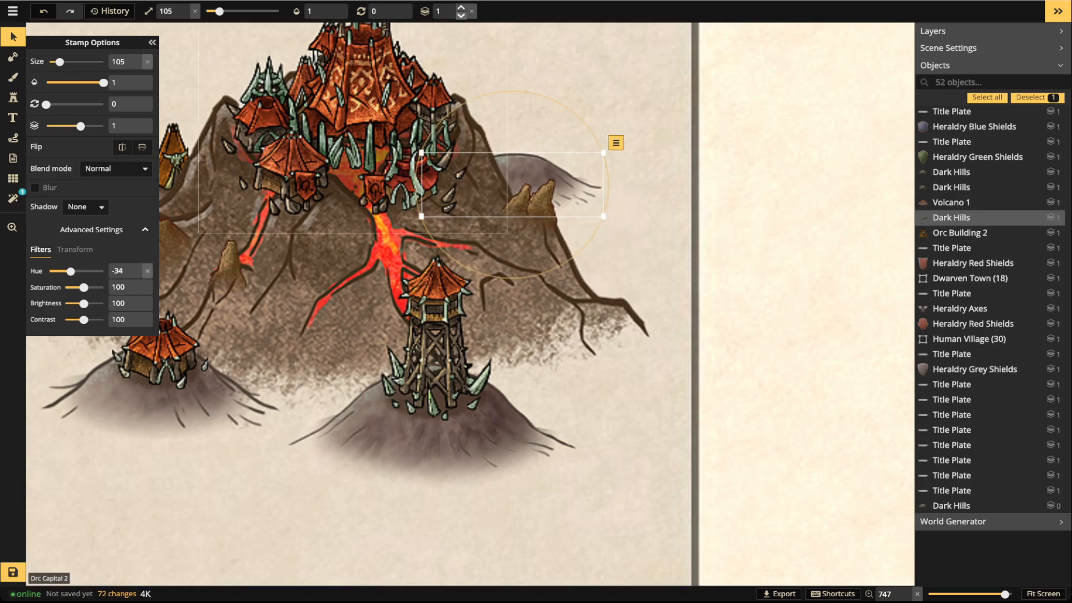
# Choose the yellow-roofed Orc Building 3 stamp and place it at size 85 on the hill behind the right slope
pyautogui.click(13, 98)
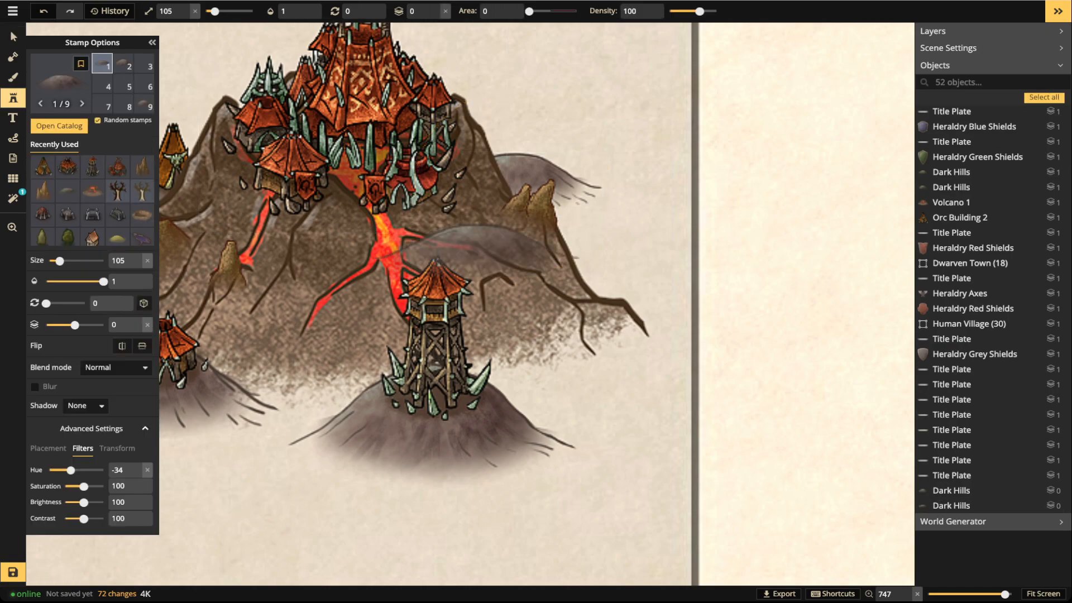
pyautogui.click(12, 98)
pyautogui.click(13, 98)
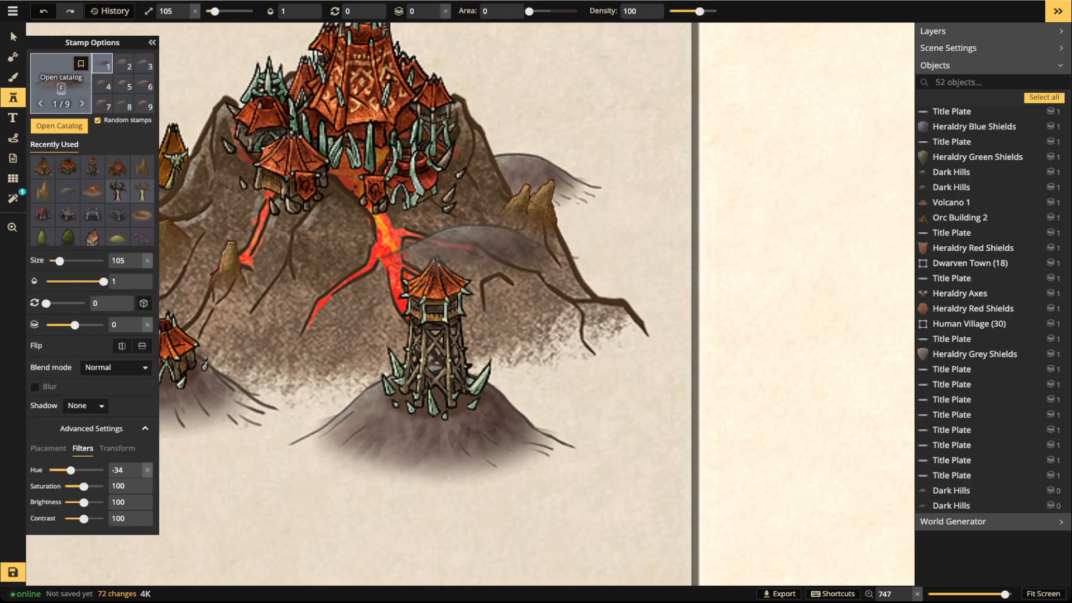
pyautogui.press('f')
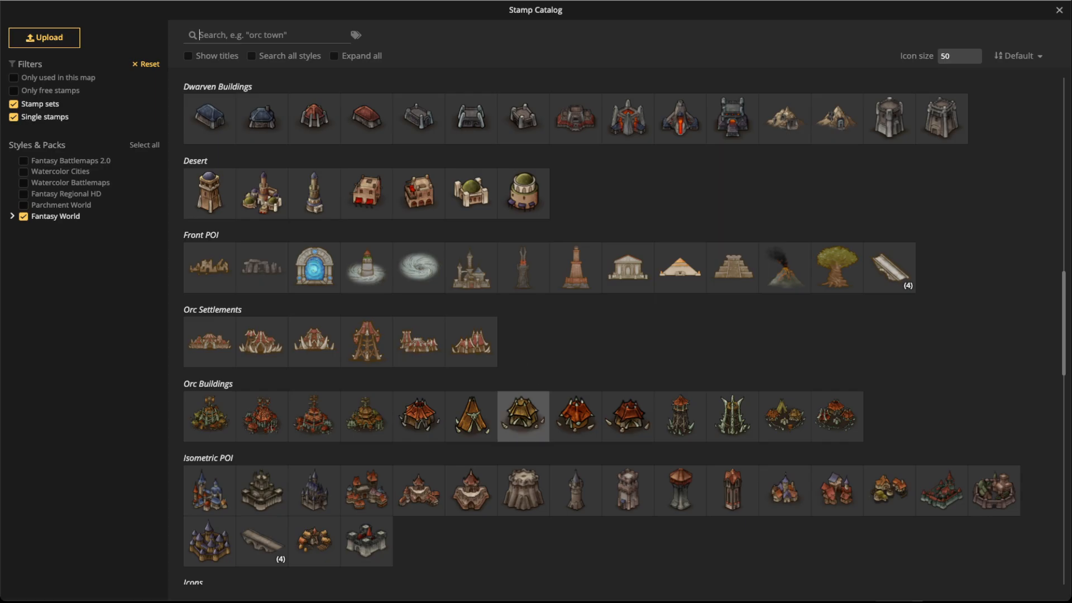
pyautogui.click(523, 416)
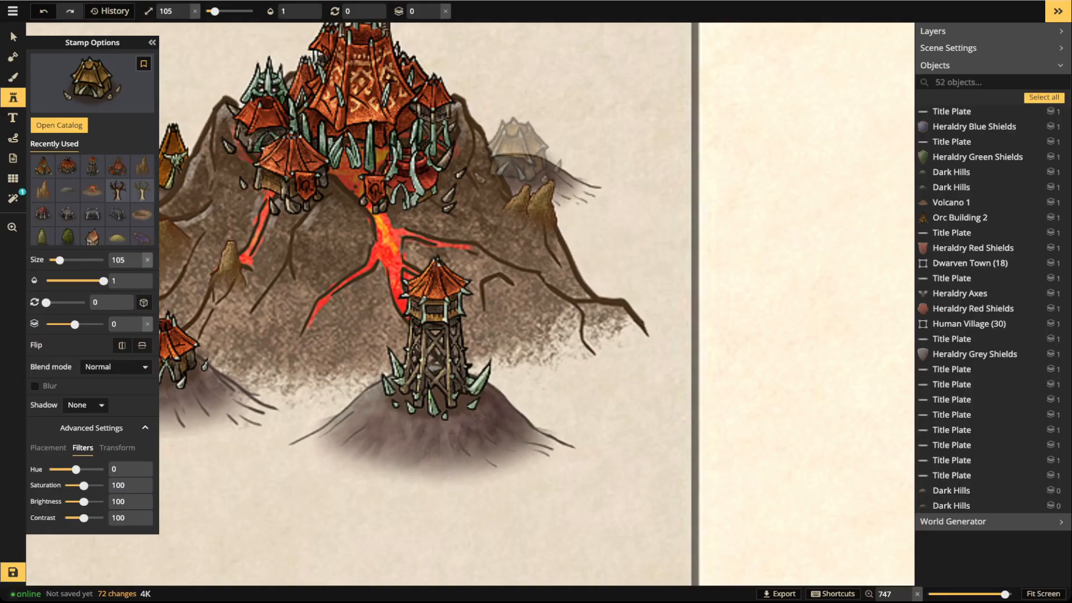
pyautogui.click(519, 158)
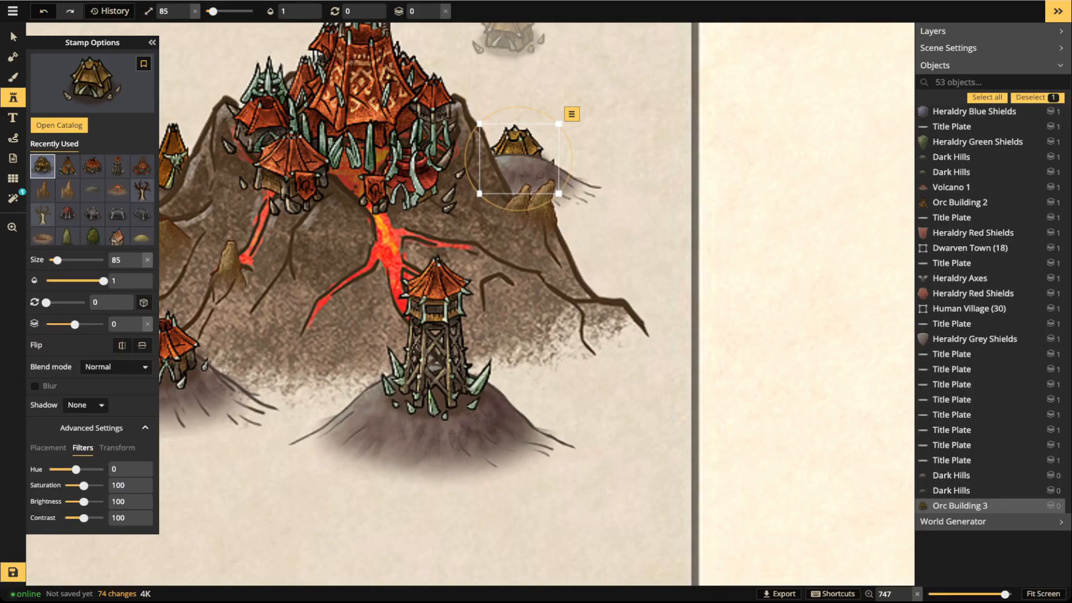
# Raise the new yellow-roofed orc building to layer 1 and shift it slightly left on its hill
pyautogui.click(434, 8)
pyautogui.moveTo(519, 153); pyautogui.dragTo(515, 154)
pyautogui.click(13, 37)
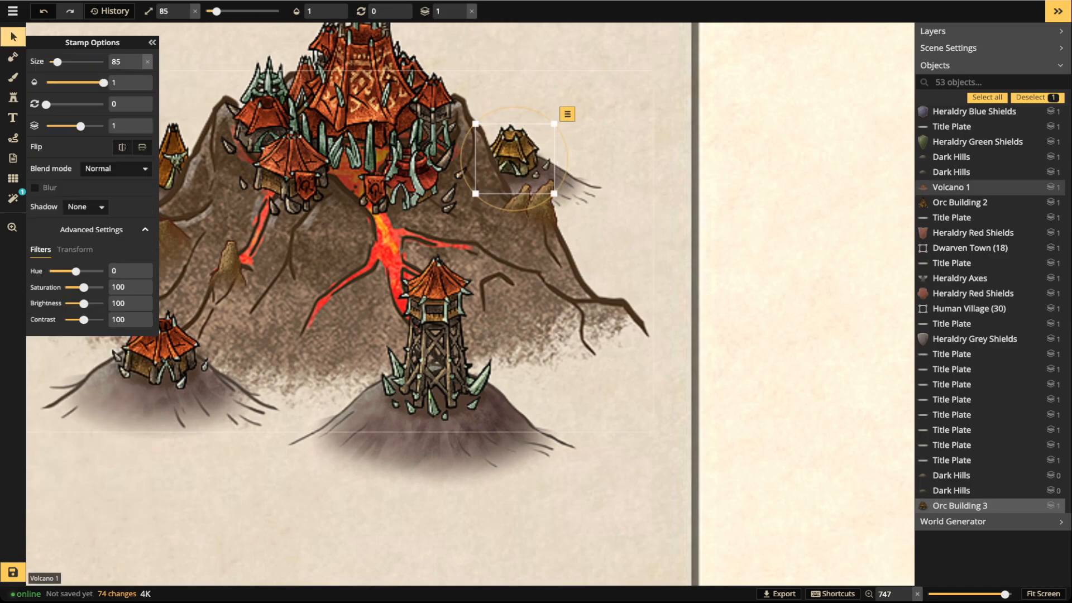
# Examine the composition of the volcano orc city as a whole and within the surrounding chart grid
pyautogui.press('Escape')
pyautogui.scroll(-5, 408, 224)
pyautogui.press('space')
pyautogui.moveTo(408, 223); pyautogui.dragTo(497, 279)
pyautogui.moveTo(272, 154); pyautogui.dragTo(670, 492)
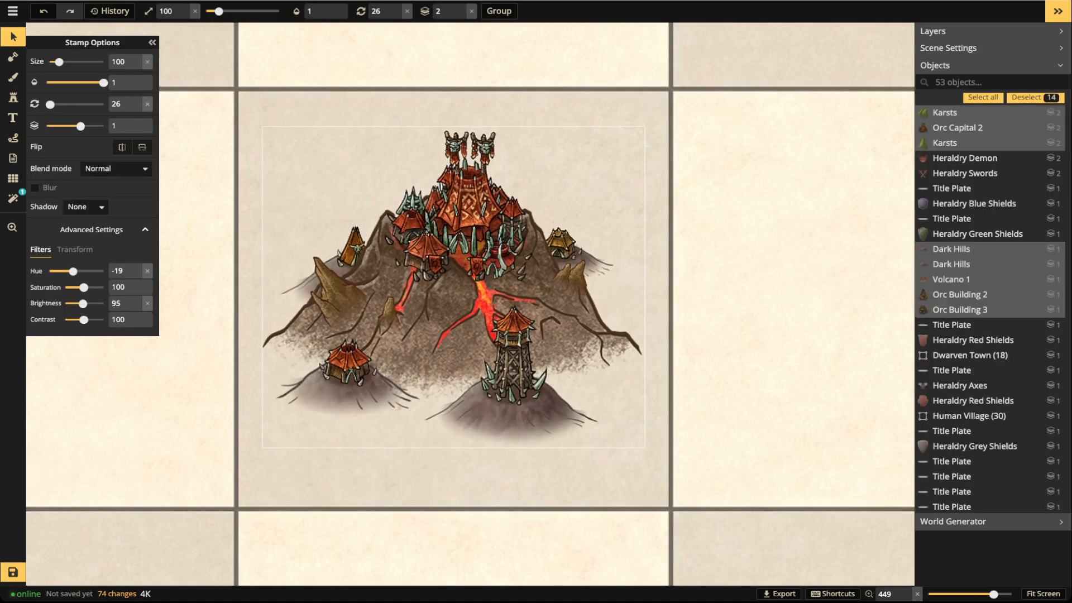
pyautogui.scroll(-3, 335, 250)
pyautogui.press('Escape')
pyautogui.scroll(-8, 346, 241)
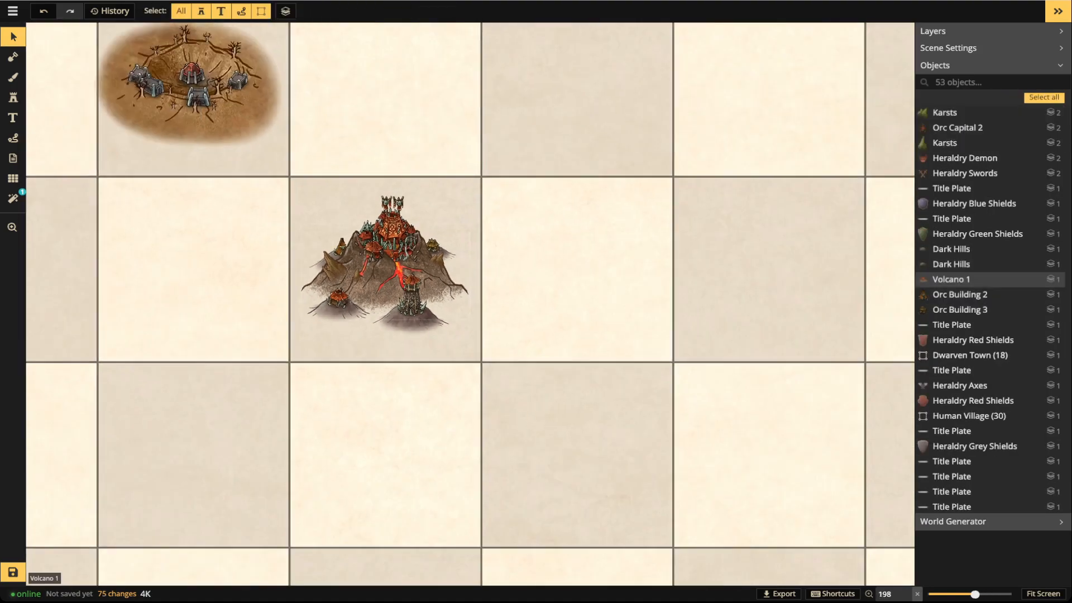
pyautogui.moveTo(329, 235); pyautogui.dragTo(403, 318)
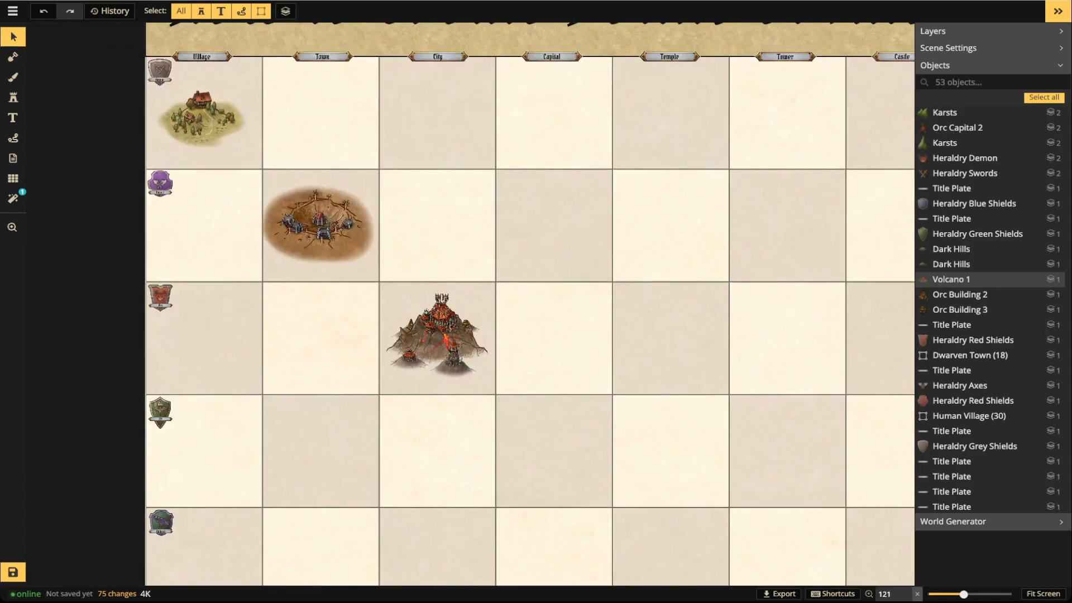
pyautogui.moveTo(445, 349); pyautogui.dragTo(364, 274)
pyautogui.scroll(2, 361, 270)
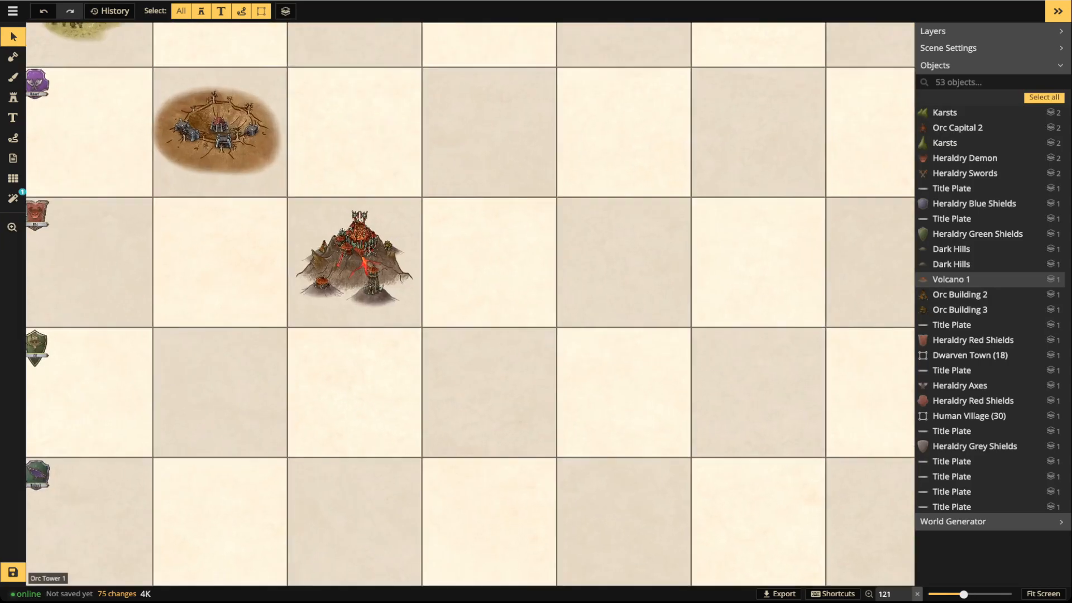
pyautogui.scroll(5, 341, 281)
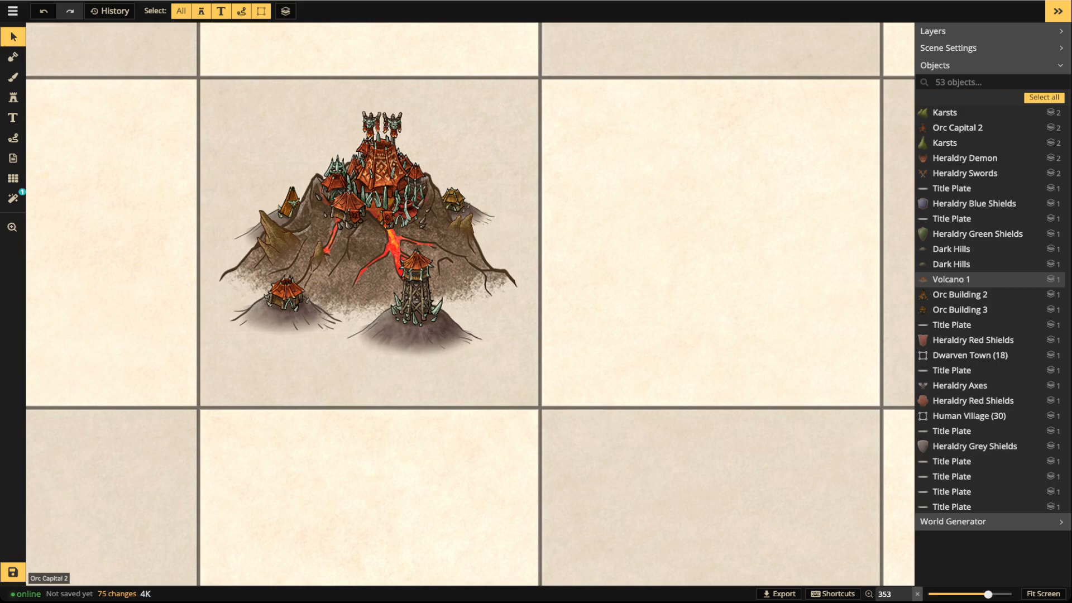
# Choose the four-piece bridge stamp set from the Isometric POI category and reduce its size to 60
pyautogui.click(13, 97)
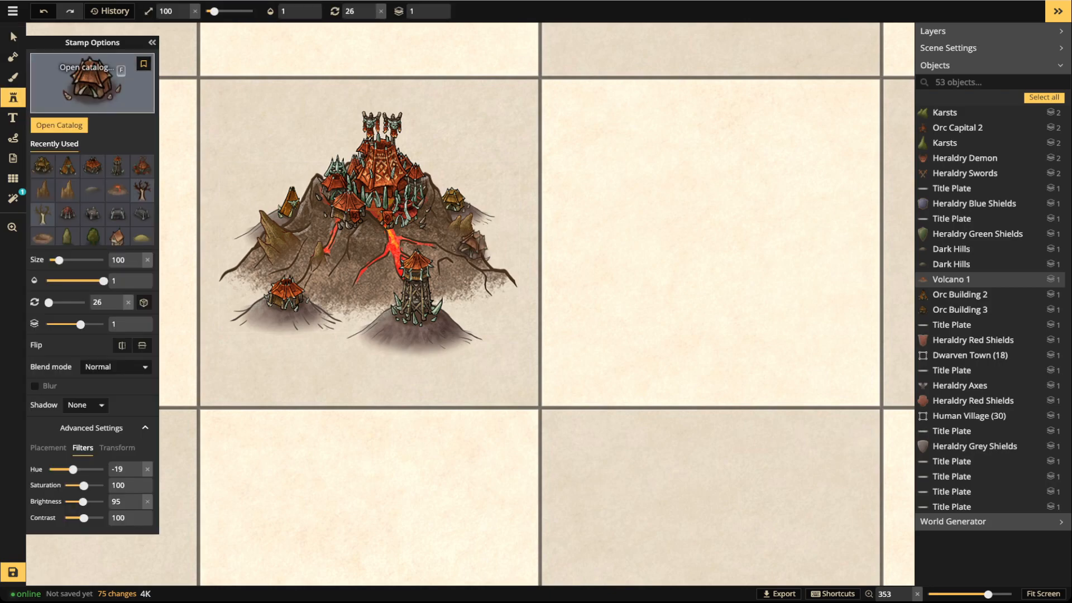
pyautogui.click(58, 124)
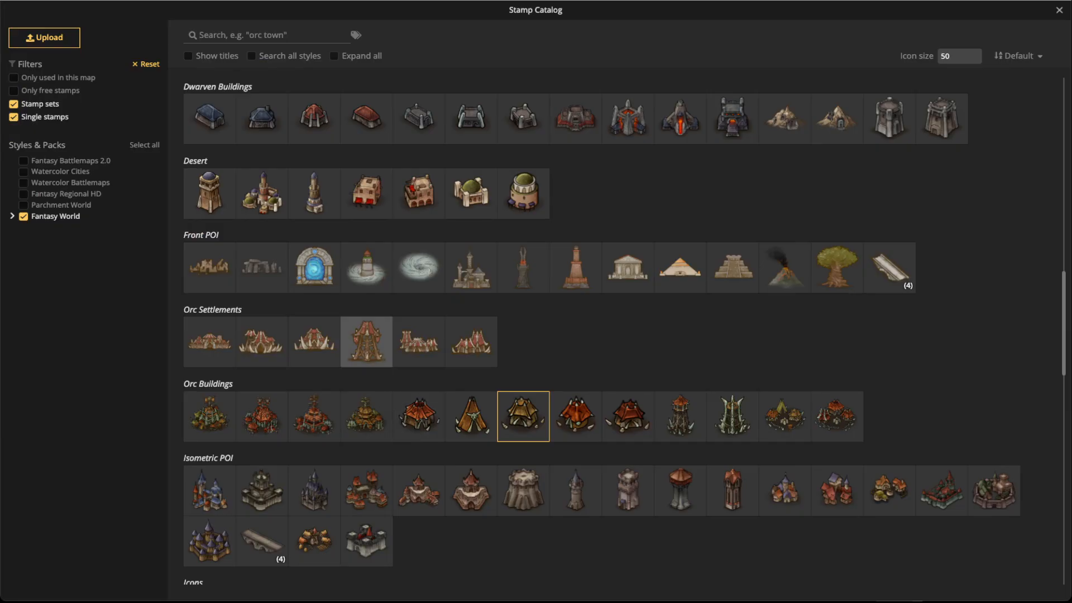
pyautogui.scroll(1, 366, 341)
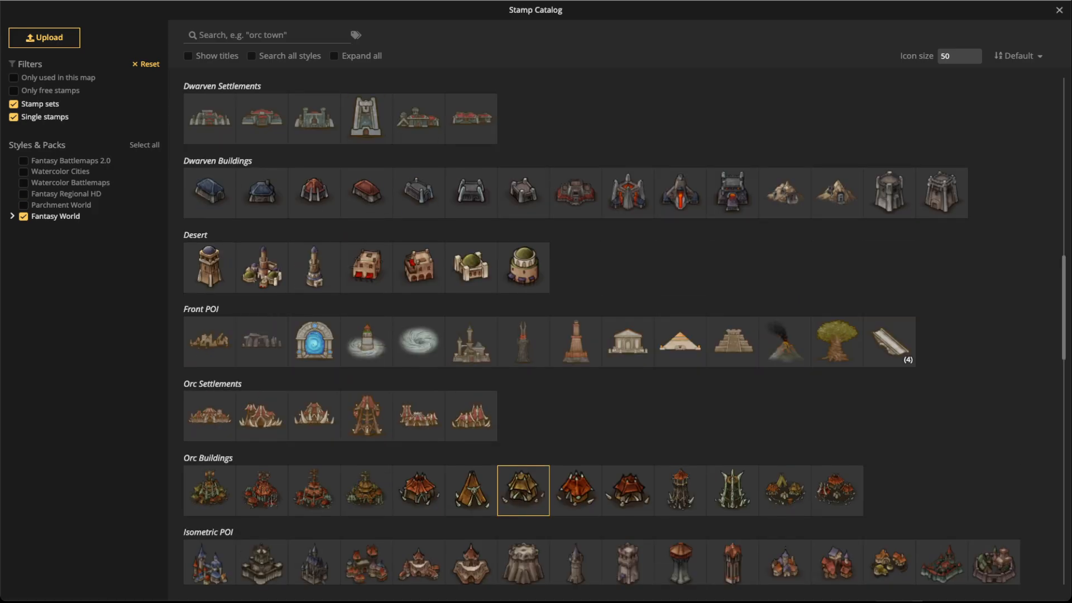
pyautogui.scroll(-3, 419, 490)
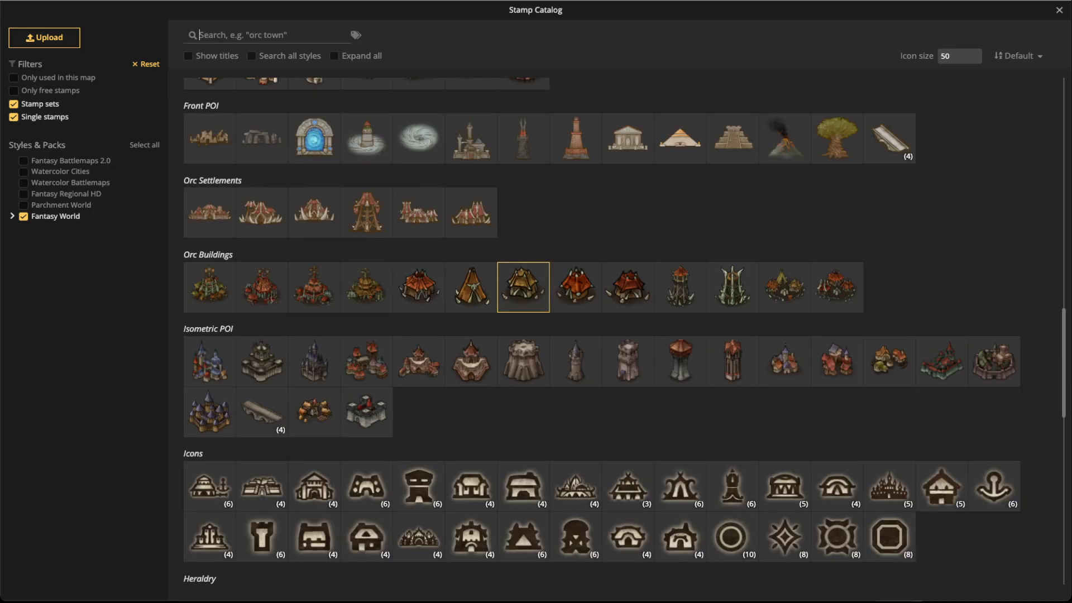
pyautogui.click(262, 412)
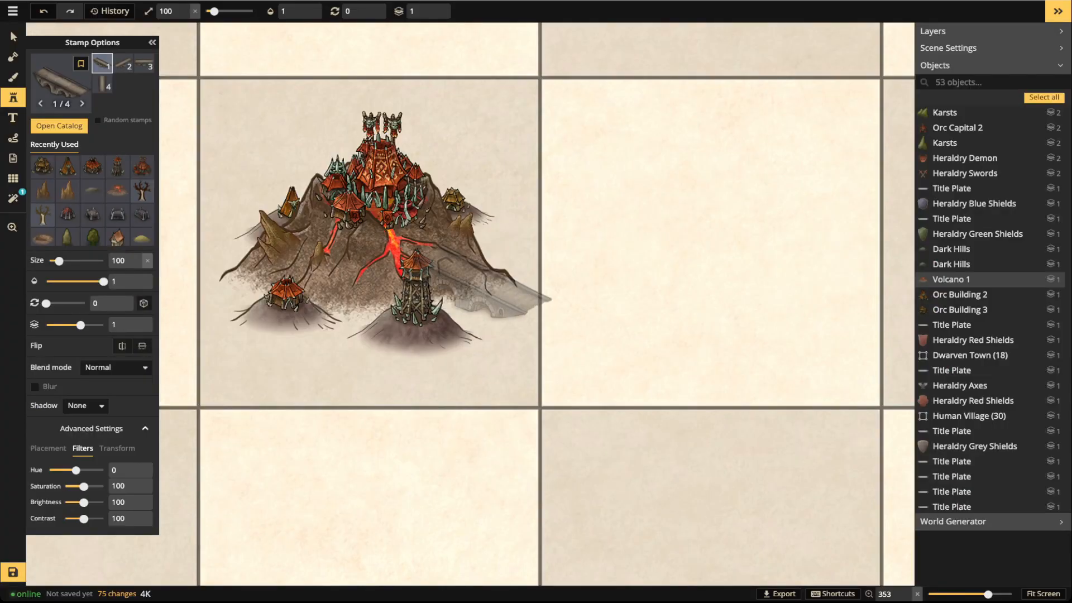
pyautogui.scroll(1, 473, 285)
pyautogui.scroll(5, 497, 291)
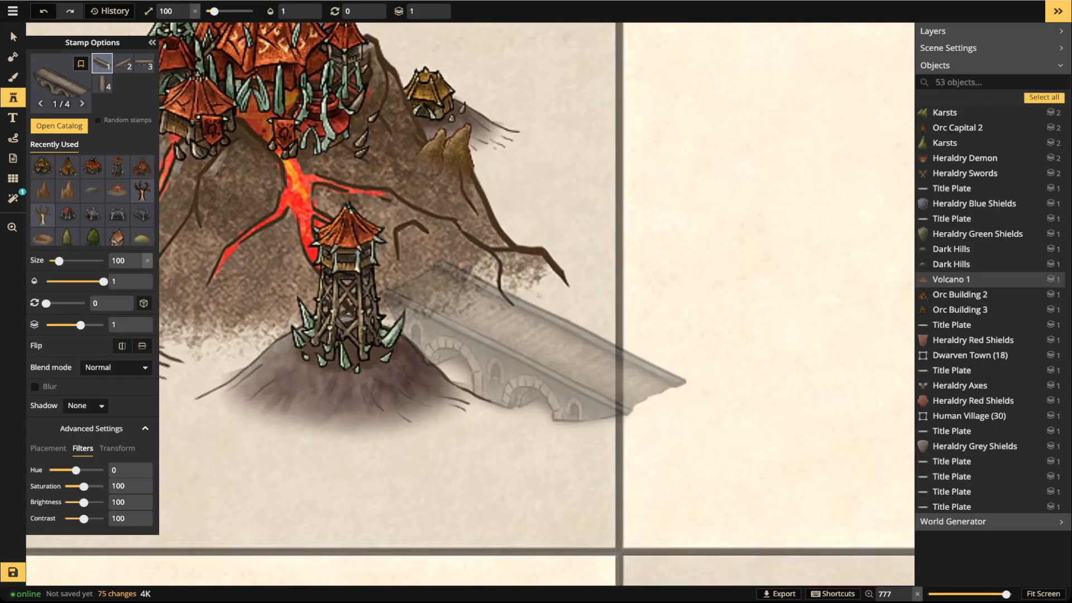
pyautogui.scroll(-2, 530, 346)
pyautogui.scroll(2, 391, 252)
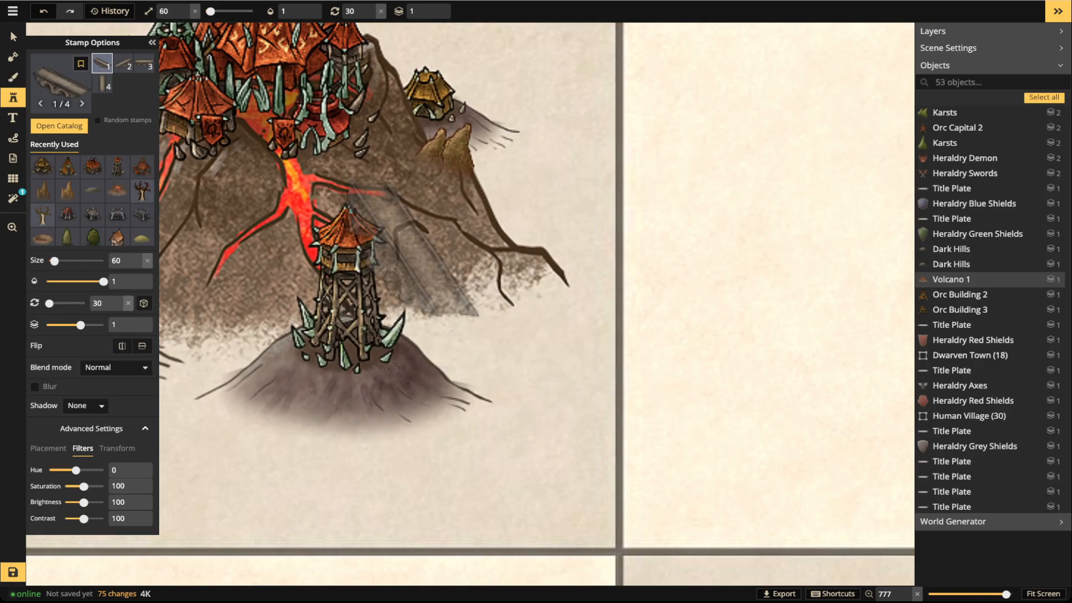
pyautogui.scroll(-2, 323, 223)
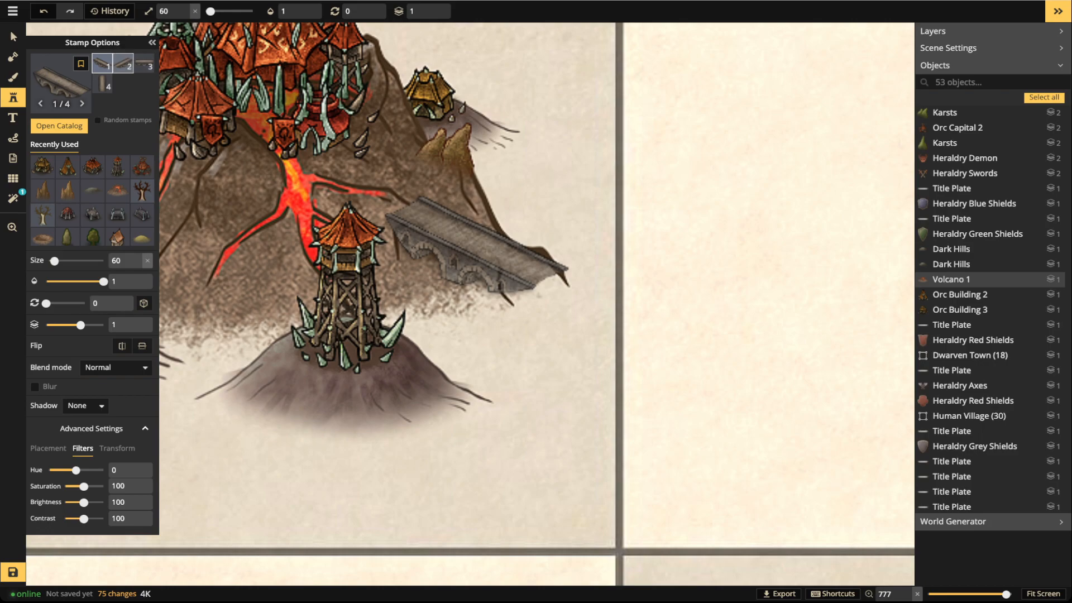
# Try the second bridge variant at rotation 330, and switch to the straight vertical variant 4 at rotation 0
pyautogui.click(122, 63)
pyautogui.scroll(-2, 279, 207)
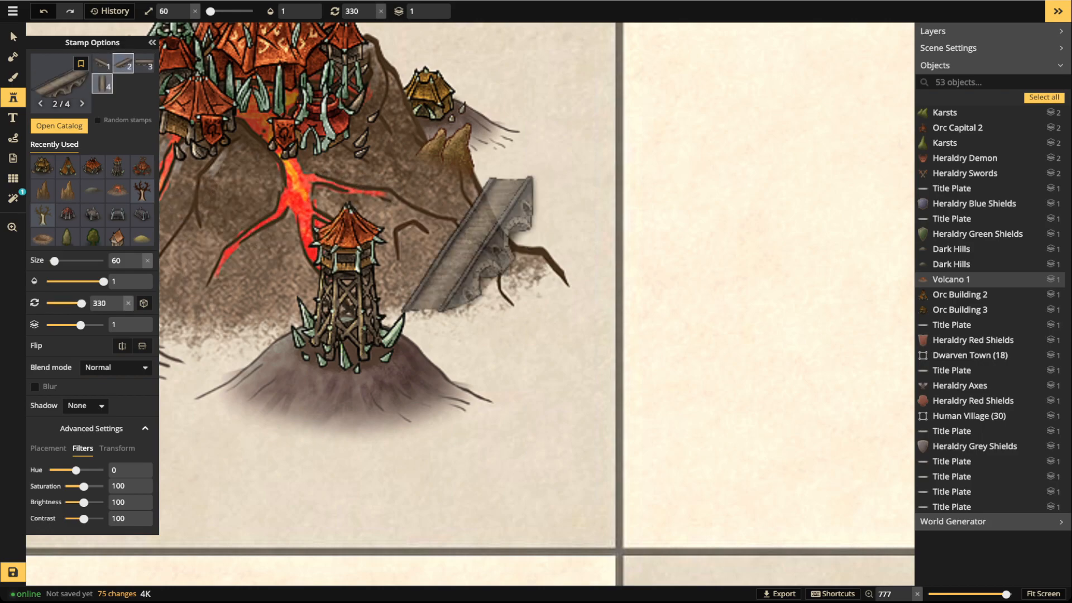
pyautogui.click(102, 83)
pyautogui.scroll(2, 286, 204)
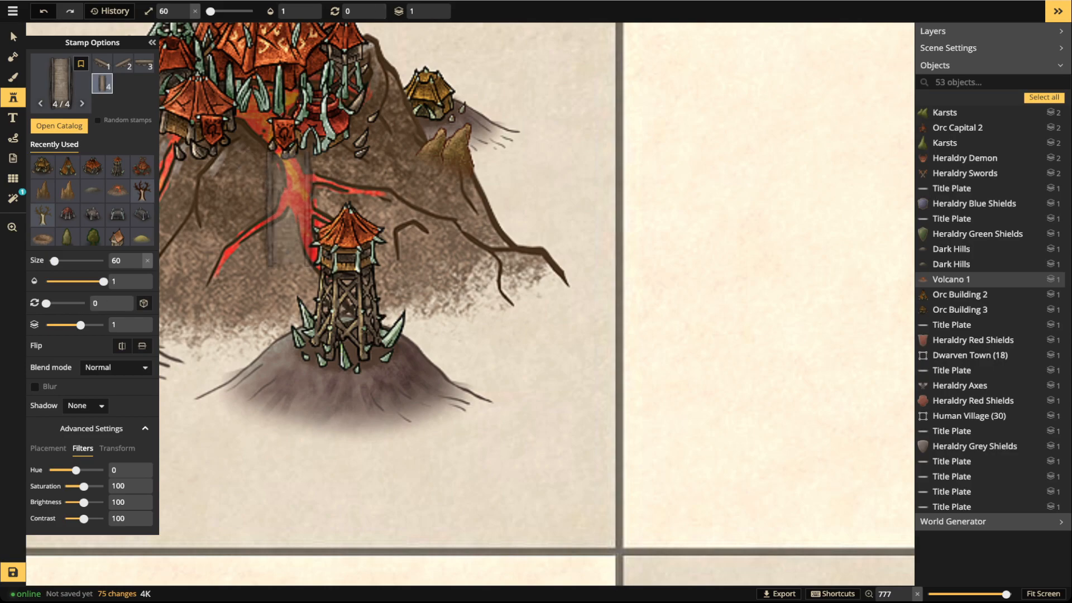
# Place three vertical bridge stamps in line down the volcano, from the orc capital's gate to the watchtower hill
pyautogui.scroll(-1, 292, 206)
pyautogui.moveTo(286, 205); pyautogui.dragTo(435, 275)
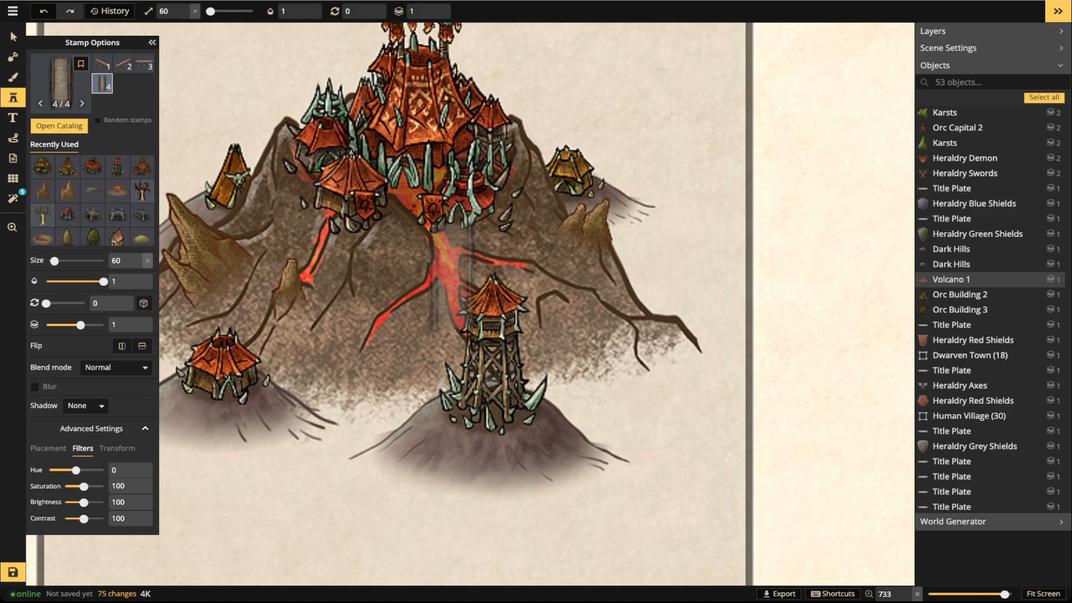
pyautogui.click(452, 277)
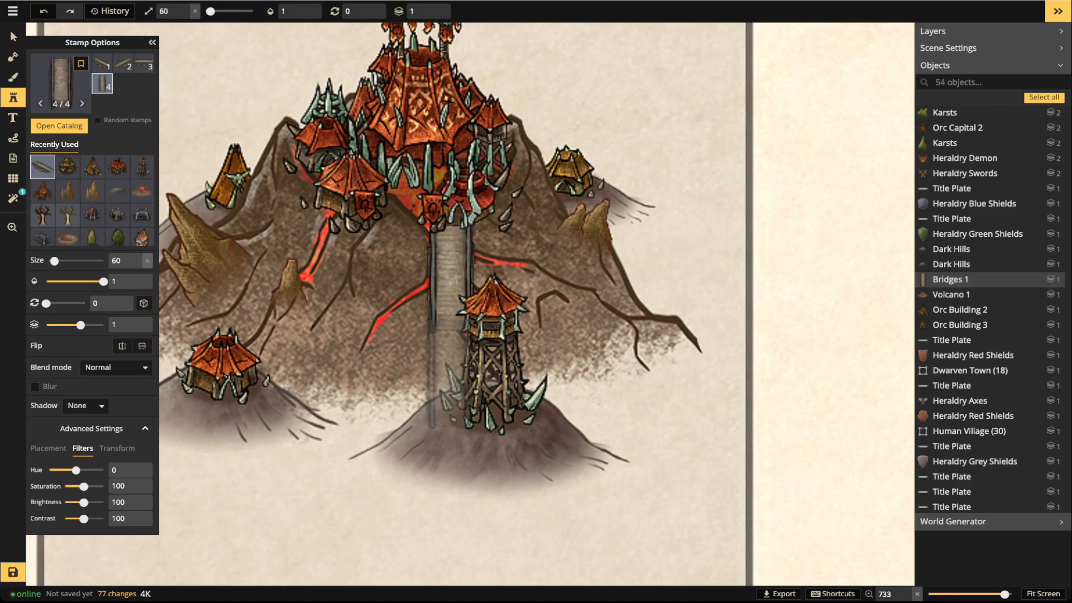
pyautogui.click(451, 374)
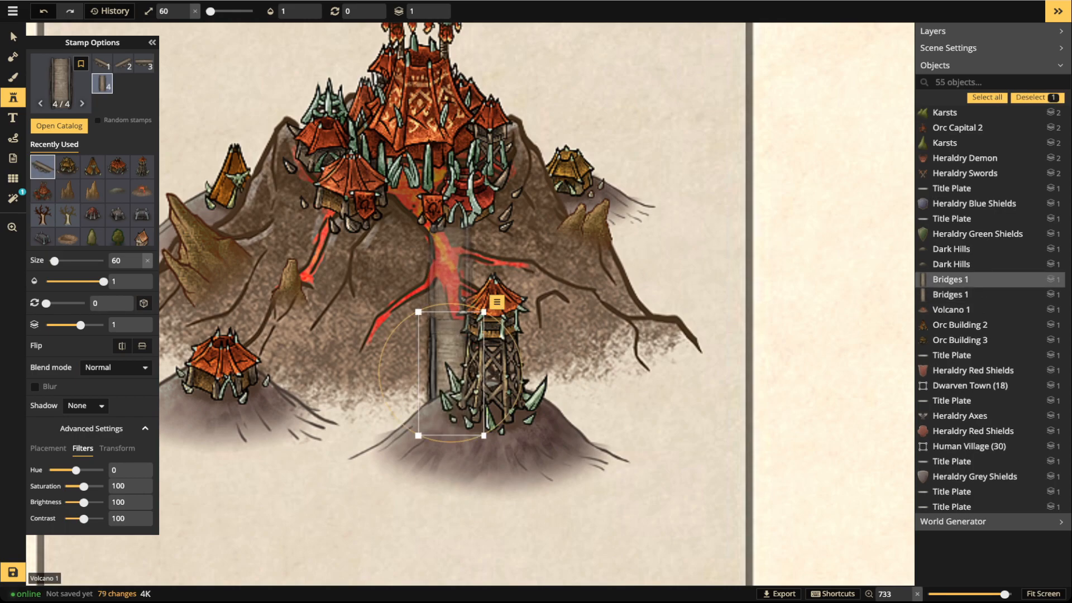
pyautogui.click(449, 280)
pyautogui.press('Escape')
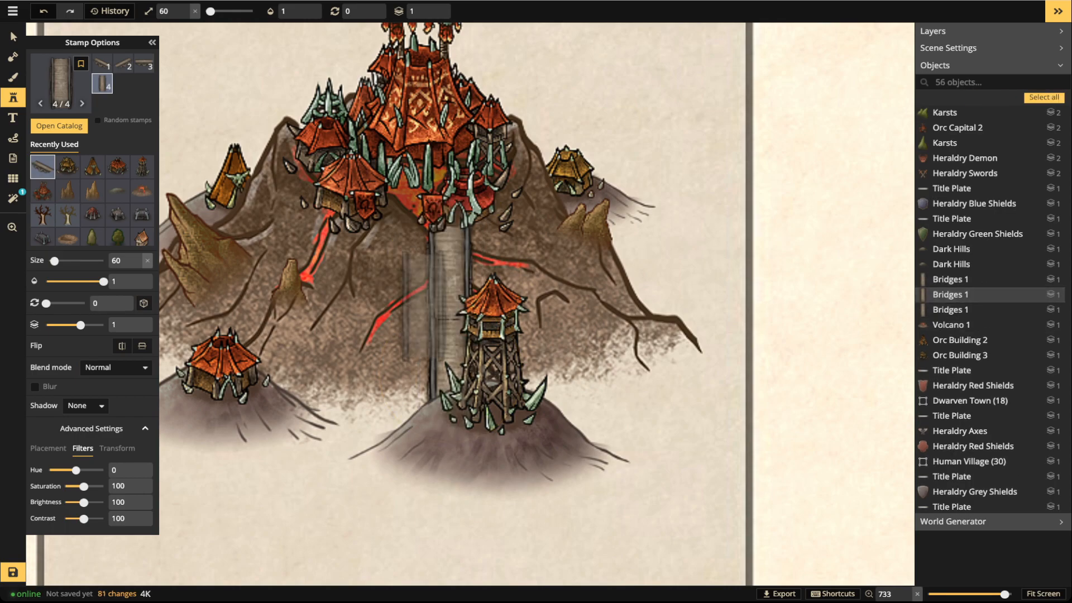
pyautogui.click(13, 37)
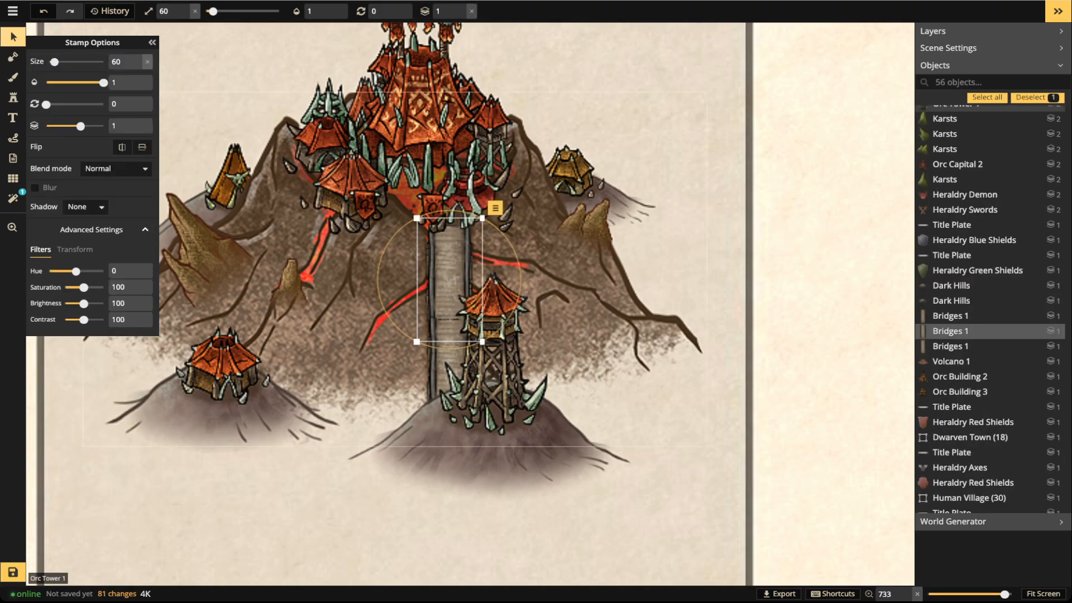
pyautogui.press('Escape')
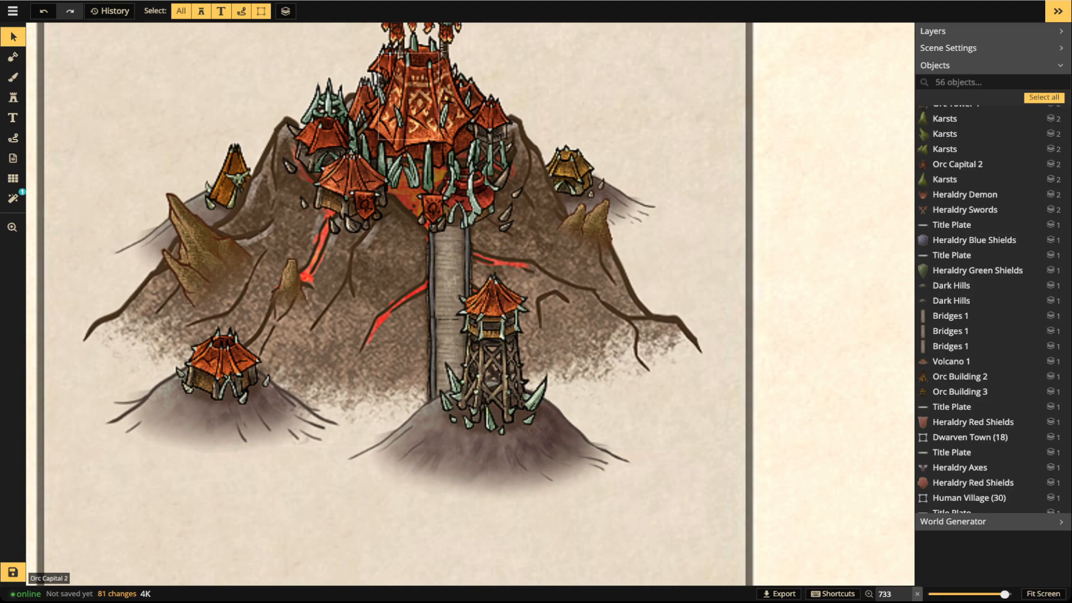
# Group the volcano, orc buildings, karsts, hills and bridge stamps of the orc city
pyautogui.scroll(-2, 421, 201)
pyautogui.scroll(-2, 425, 212)
pyautogui.moveTo(191, 81); pyautogui.dragTo(501, 328)
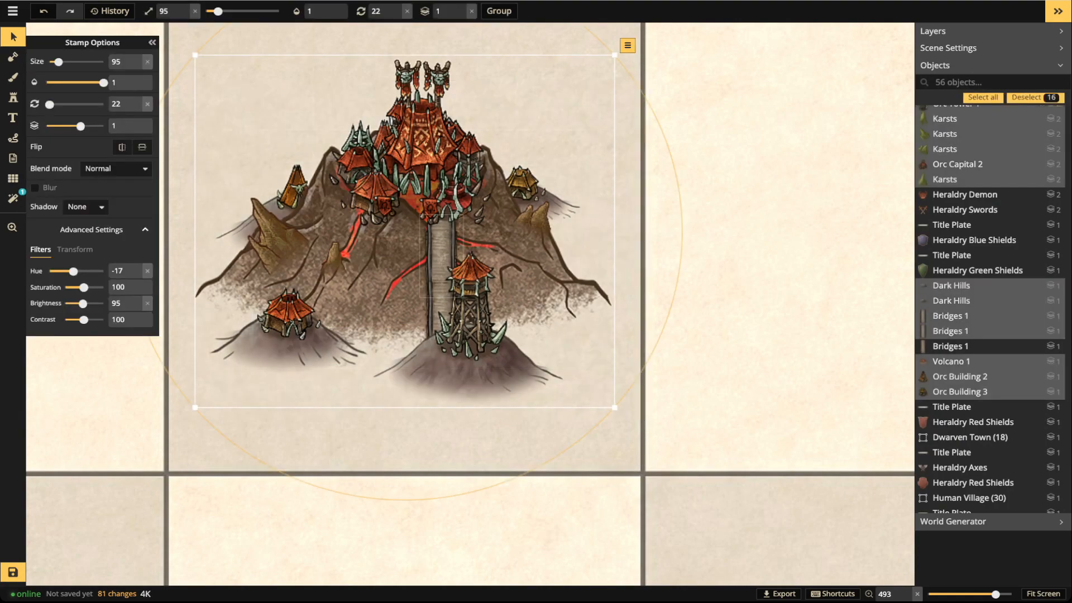
pyautogui.hotkey('ctrl', 'g')
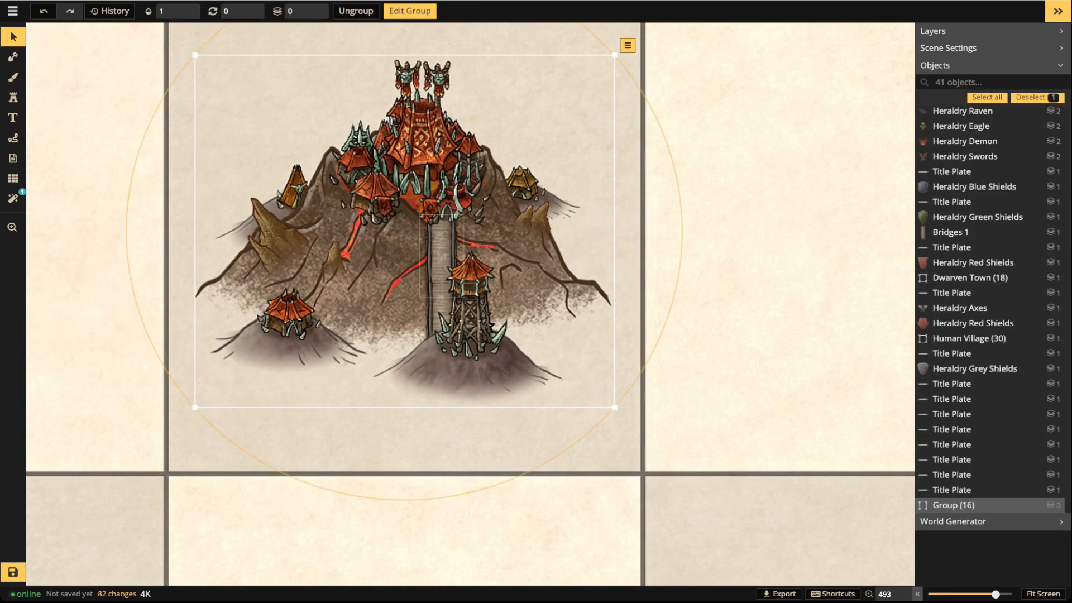
# Rename the new group as Orc City
pyautogui.click(1026, 505)
pyautogui.press('BackSpace')
pyautogui.press('BackSpace')
pyautogui.press('BackSpace')
pyautogui.press('BackSpace')
pyautogui.press('BackSpace')
pyautogui.write('Orc City')
pyautogui.press('Return')
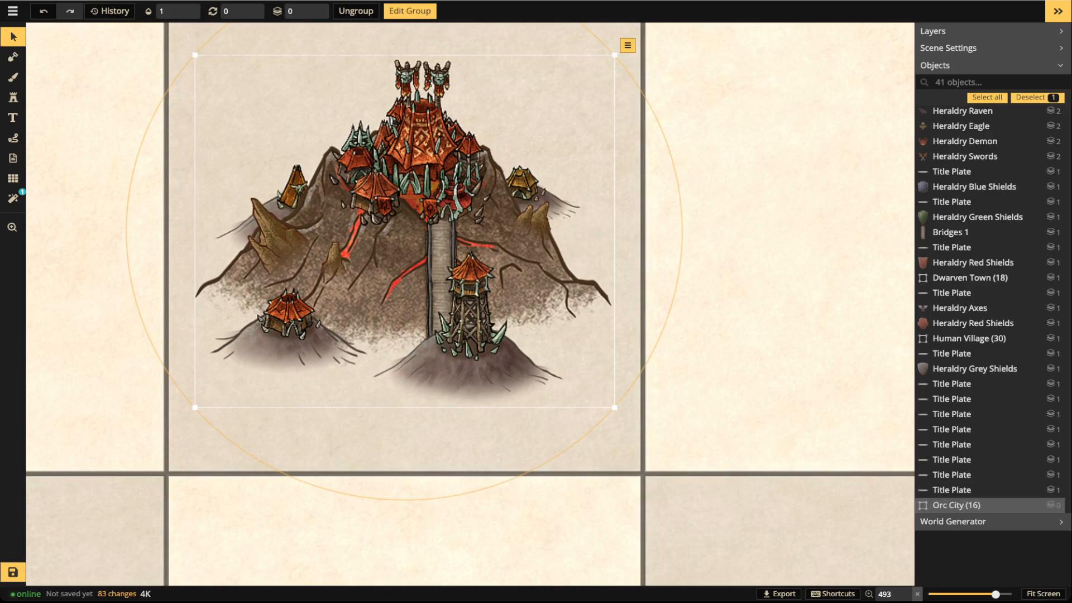
# Examine the grouped orc city at chart scale and up close, and deselect it
pyautogui.scroll(-4, 792, 471)
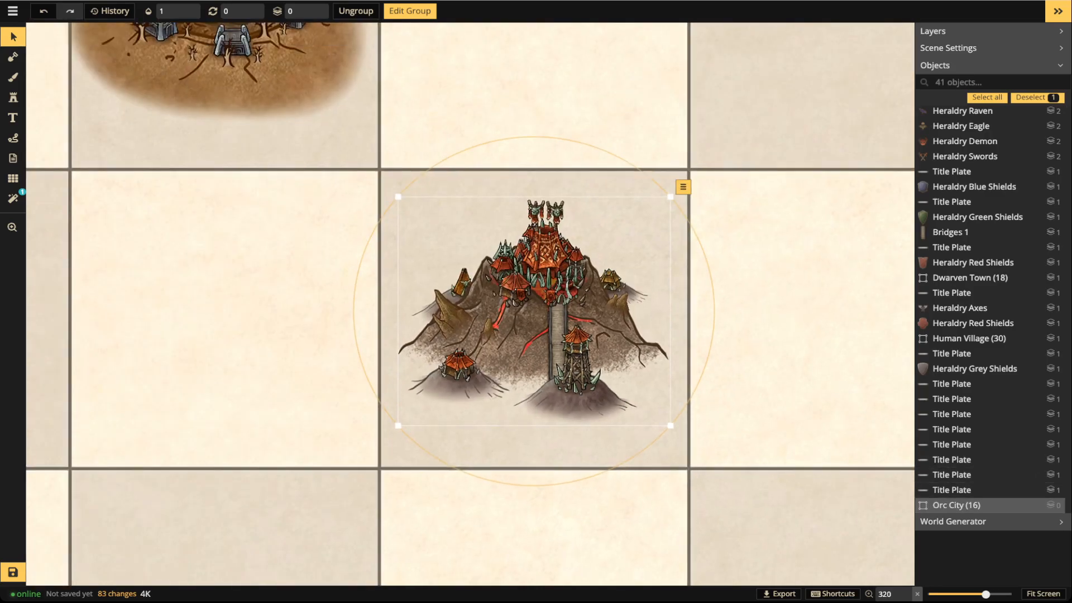
pyautogui.scroll(-3, 553, 299)
pyautogui.scroll(-2, 553, 296)
pyautogui.press('space')
pyautogui.moveTo(552, 295); pyautogui.dragTo(349, 333)
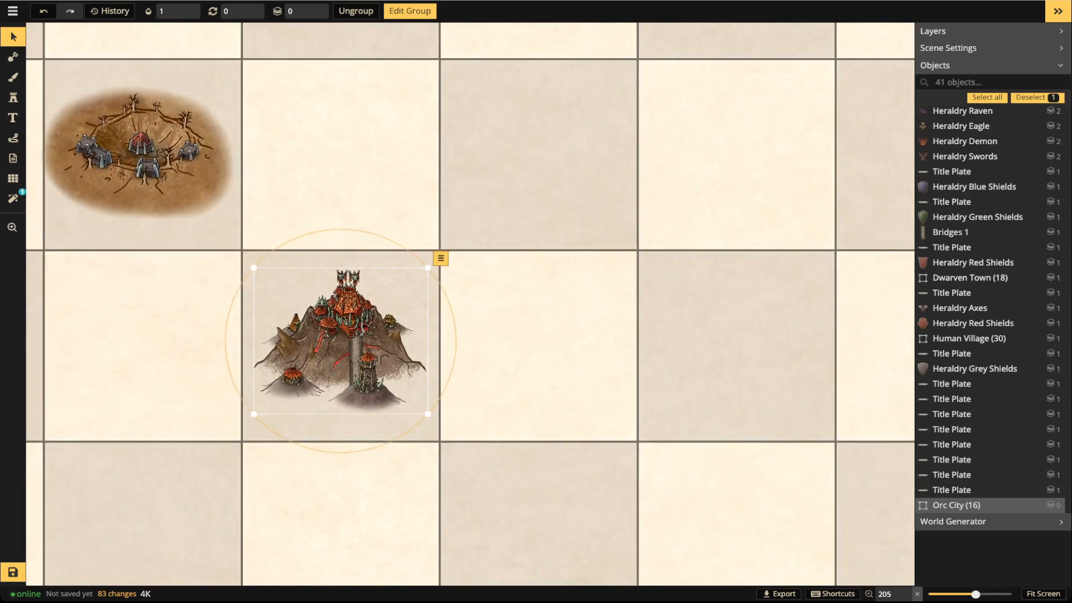
pyautogui.scroll(-3, 201, 259)
pyautogui.press('space')
pyautogui.moveTo(201, 259); pyautogui.dragTo(317, 358)
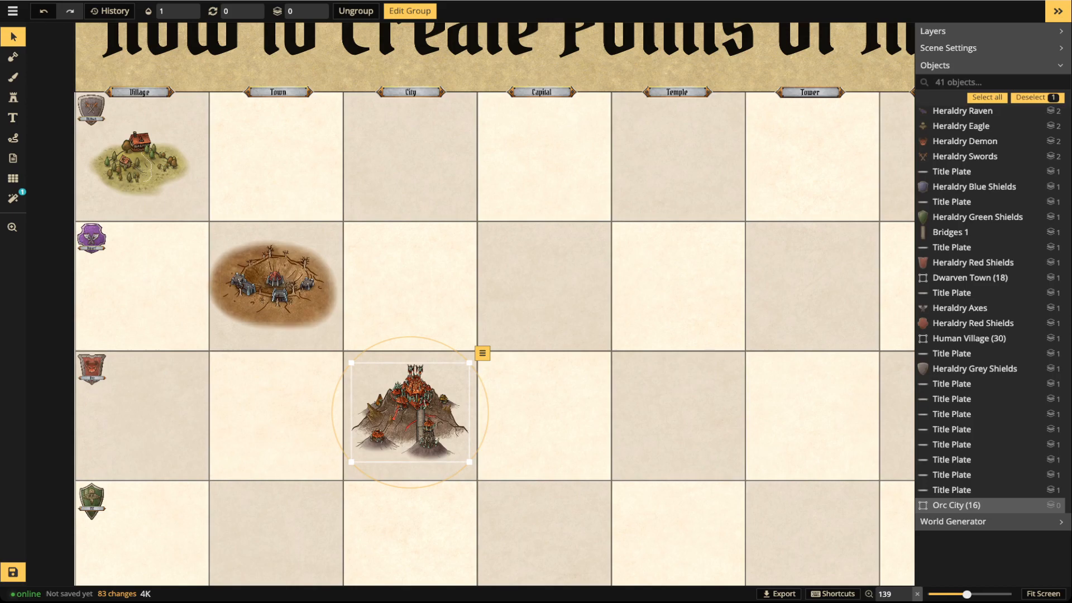
pyautogui.scroll(8, 409, 432)
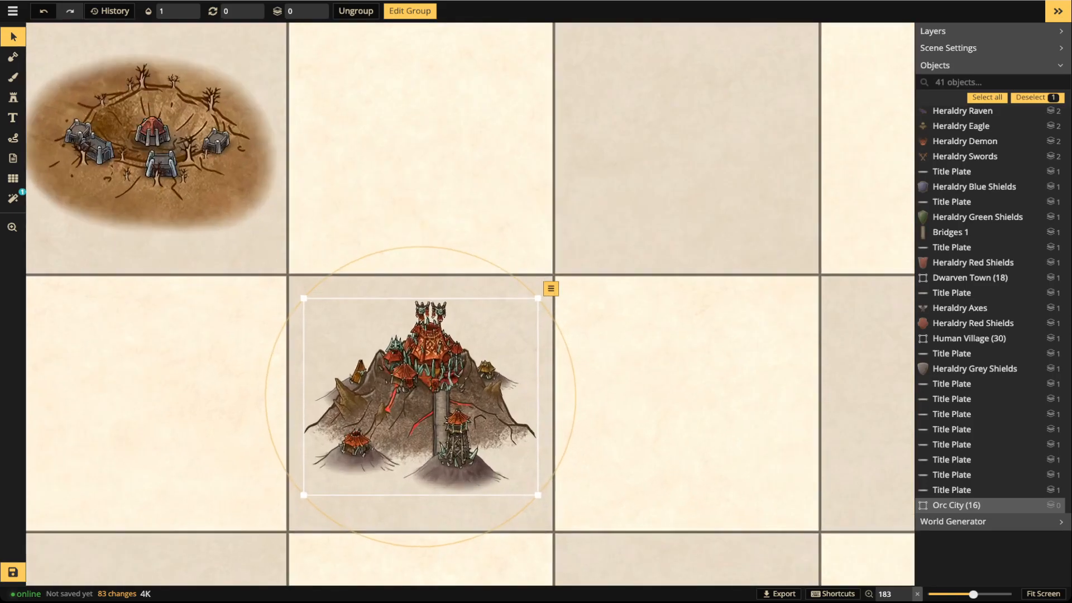
pyautogui.scroll(3, 468, 413)
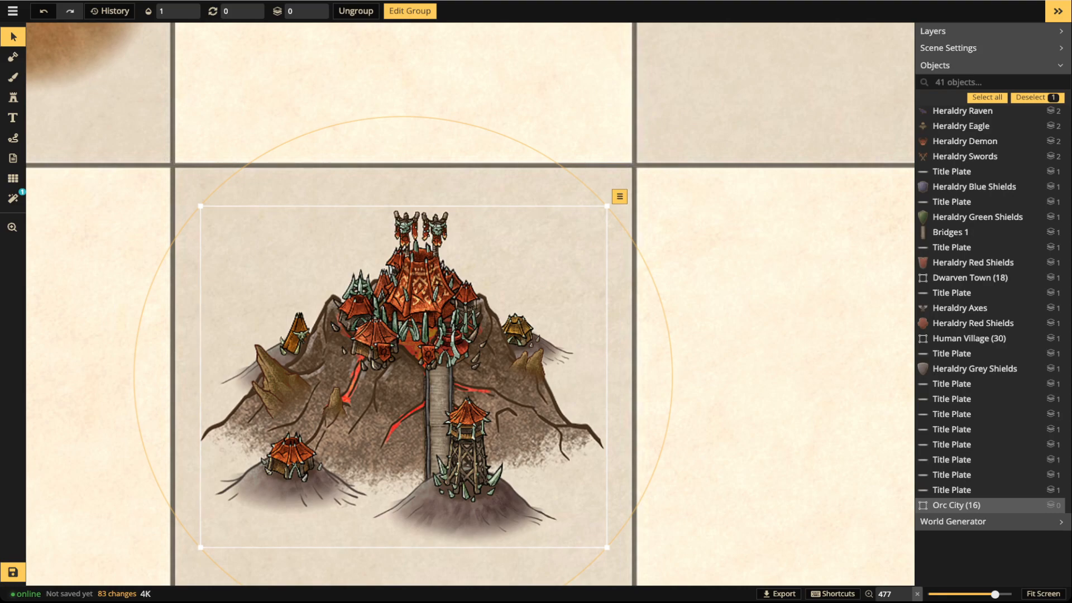
pyautogui.press('Escape')
# Browse the stamp catalog and choose the World Tree from the Front POI category
pyautogui.scroll(-4, 377, 390)
pyautogui.moveTo(377, 390); pyautogui.dragTo(482, 502)
pyautogui.moveTo(428, 347); pyautogui.dragTo(153, 570)
pyautogui.scroll(-5, 498, 340)
pyautogui.moveTo(310, 559); pyautogui.dragTo(304, 198)
pyautogui.scroll(2, 304, 307)
pyautogui.moveTo(304, 307); pyautogui.dragTo(338, 87)
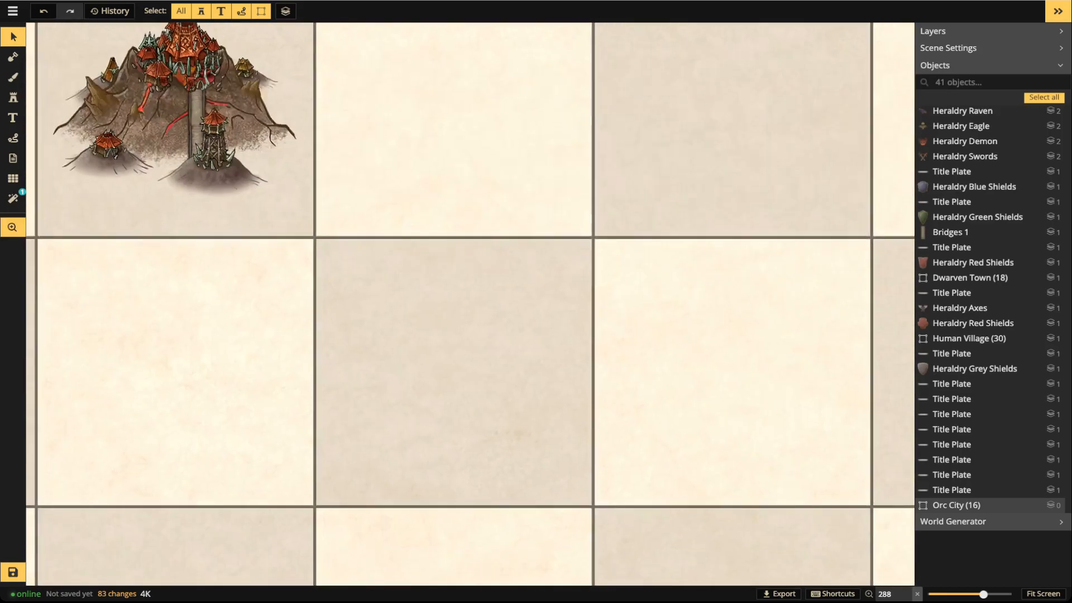
pyautogui.scroll(-1, 510, 349)
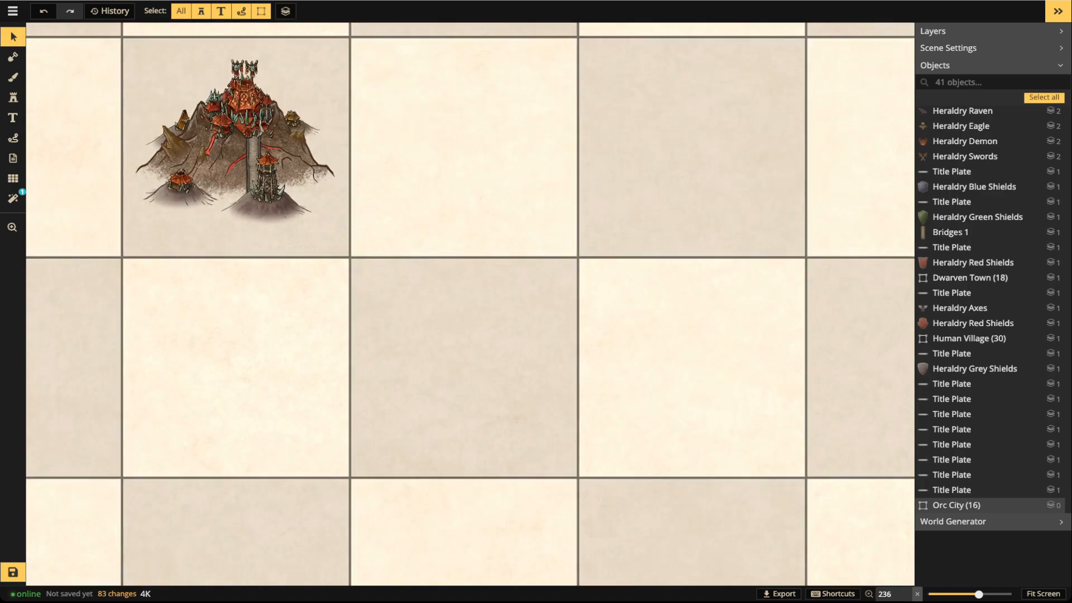
pyautogui.click(14, 97)
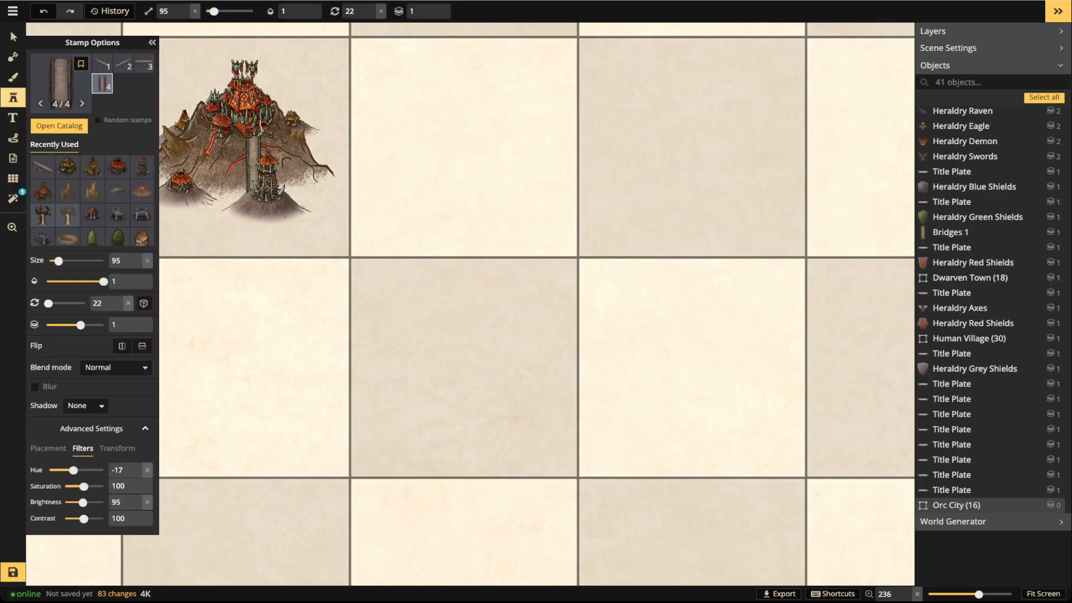
pyautogui.press('f')
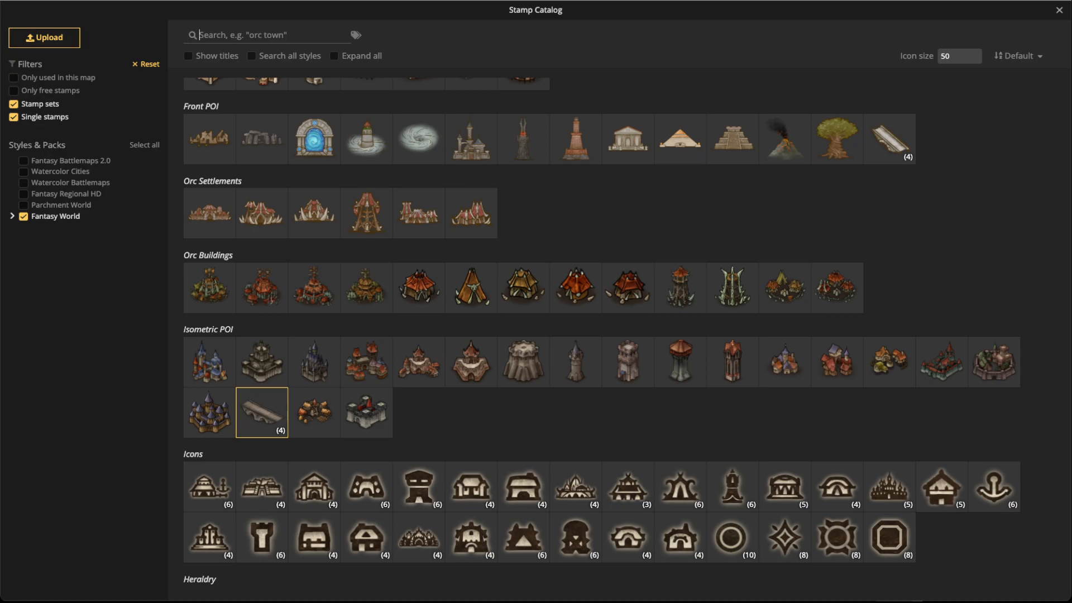
pyautogui.scroll(-2, 601, 329)
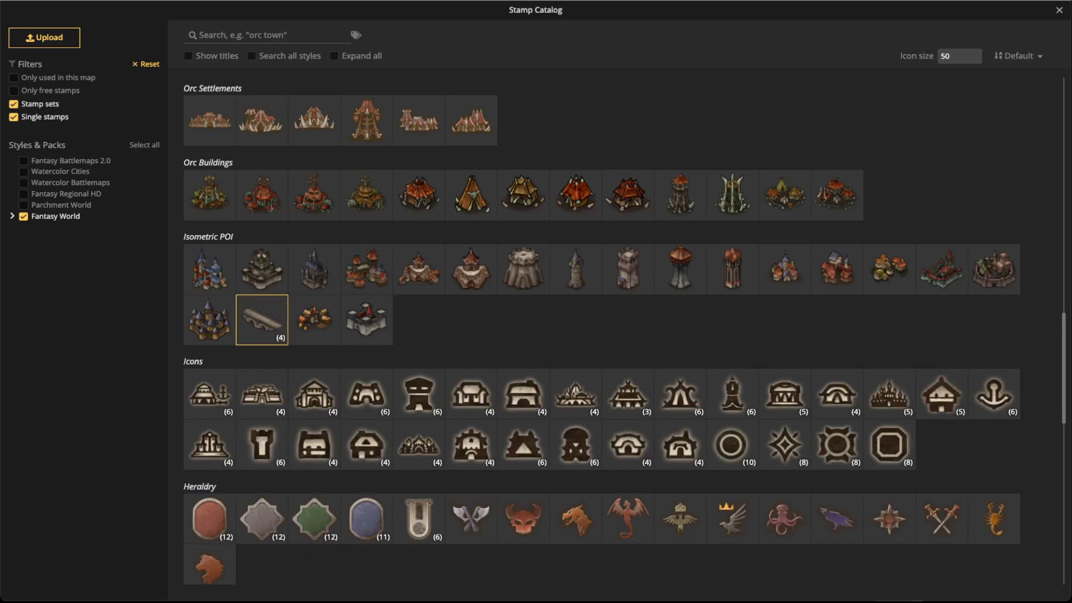
pyautogui.scroll(-6, 602, 330)
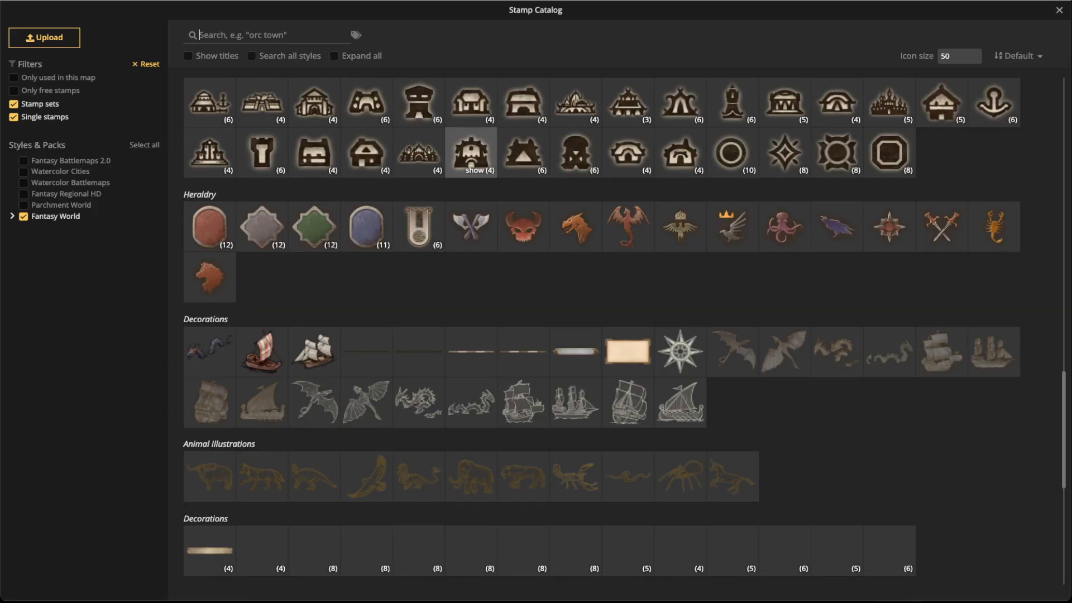
pyautogui.scroll(-3, 601, 330)
pyautogui.scroll(20, 602, 330)
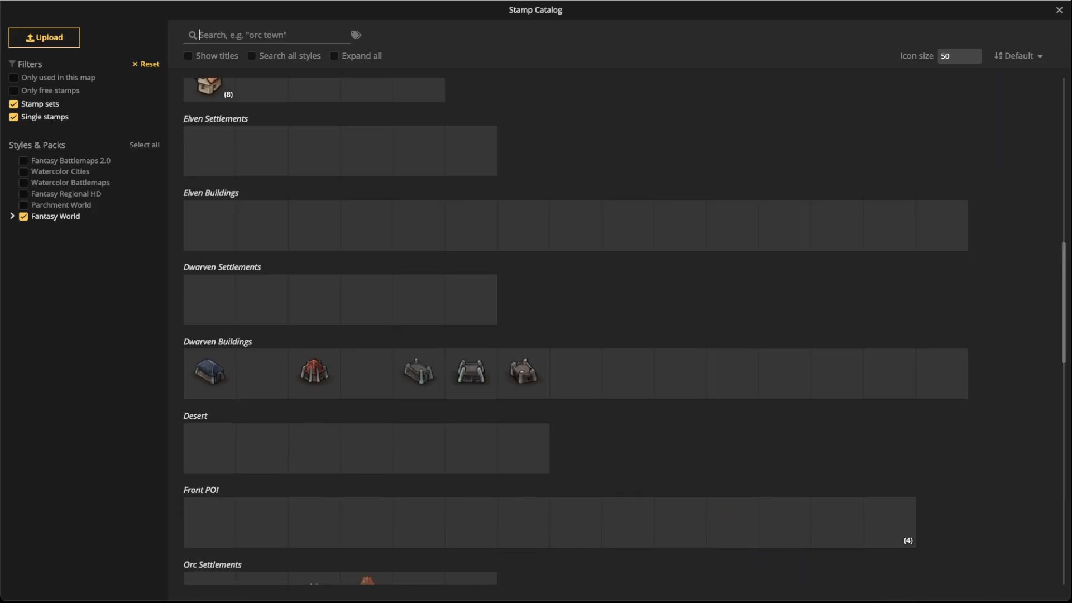
pyautogui.scroll(3, 601, 329)
pyautogui.scroll(-4, 419, 381)
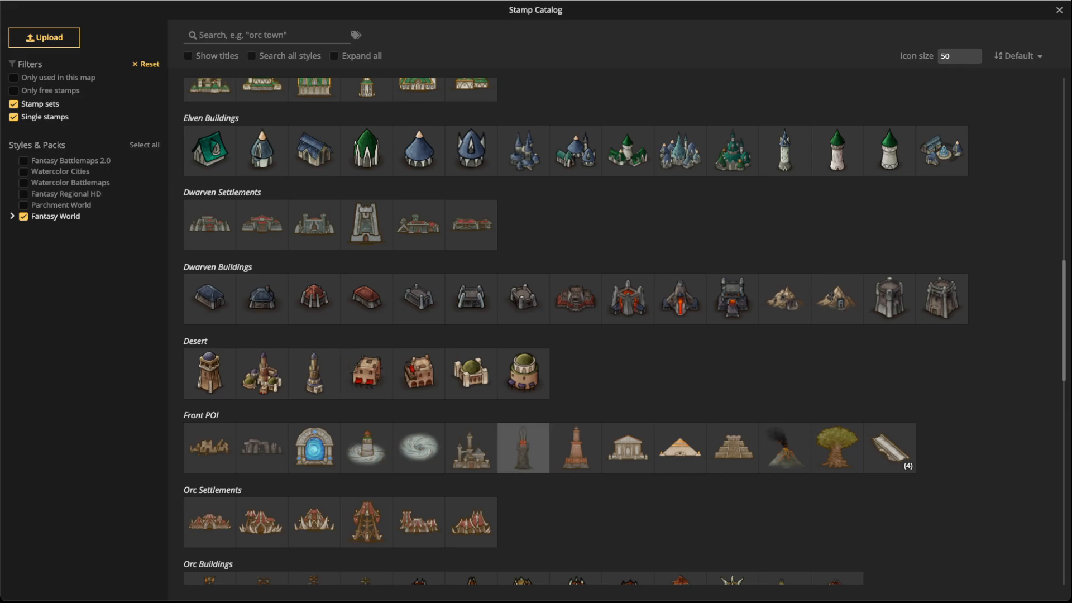
pyautogui.click(836, 446)
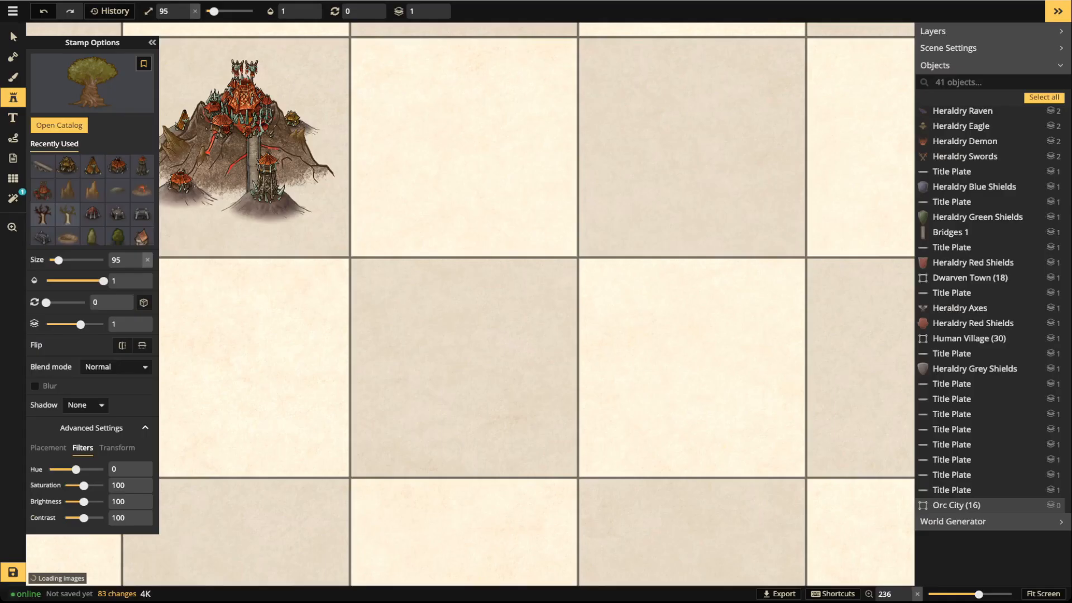
# Try a World Tree at size 235 in the elf row's Capital cell with the blue-roofed Elven Tower 1 above its crown
pyautogui.scroll(8, 451, 391)
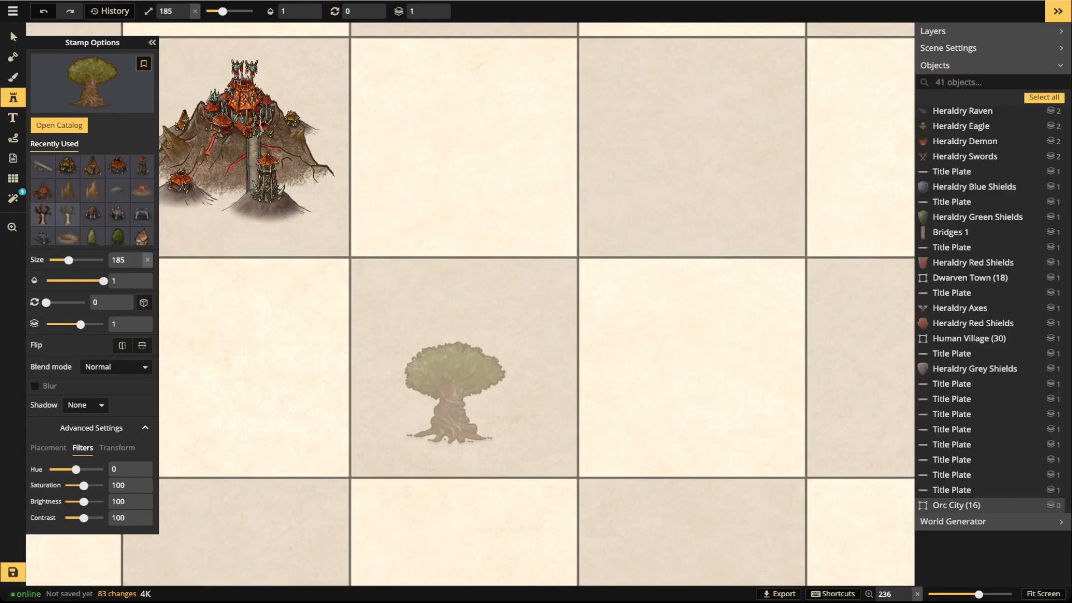
pyautogui.click(465, 390)
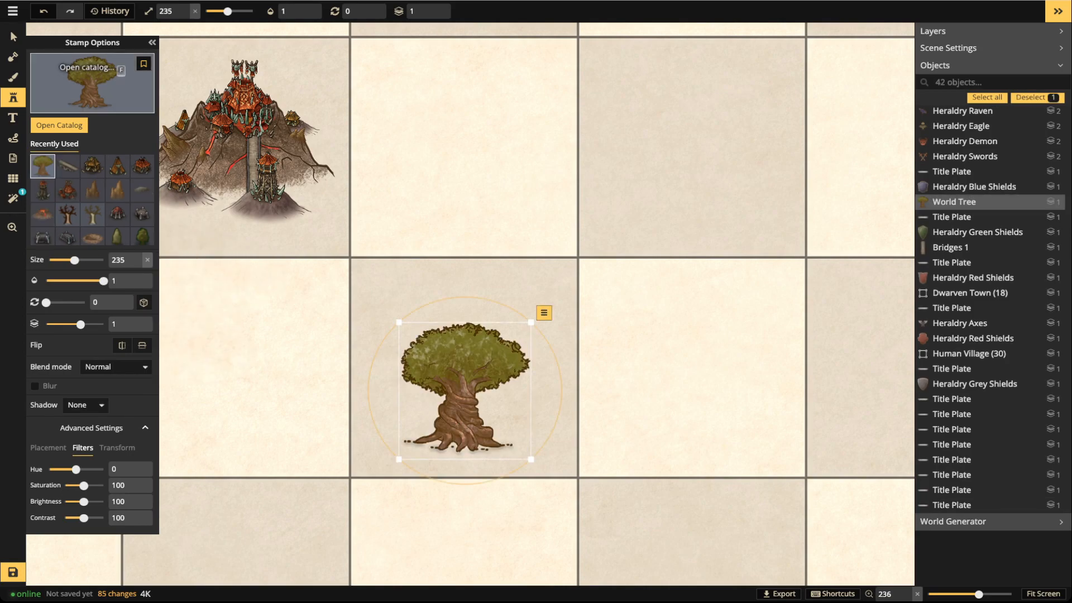
pyautogui.click(89, 81)
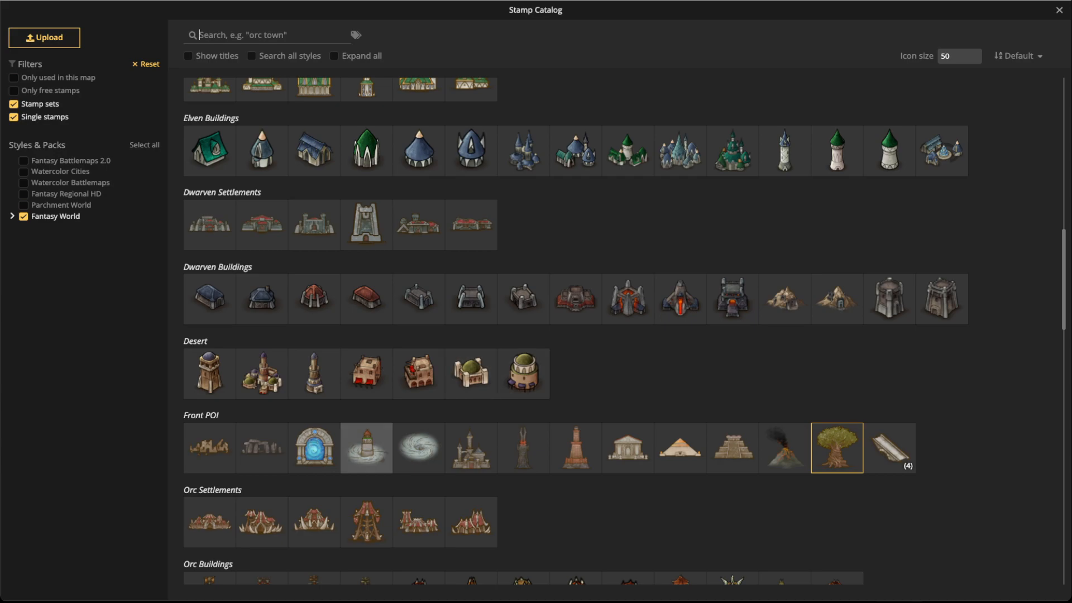
pyautogui.scroll(2, 313, 252)
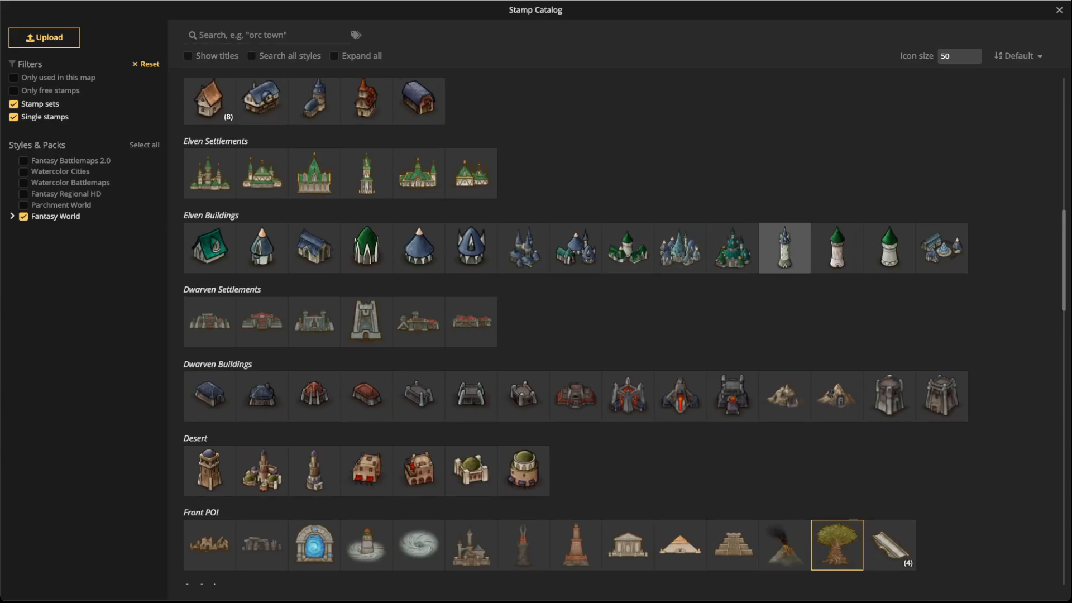
pyautogui.click(784, 248)
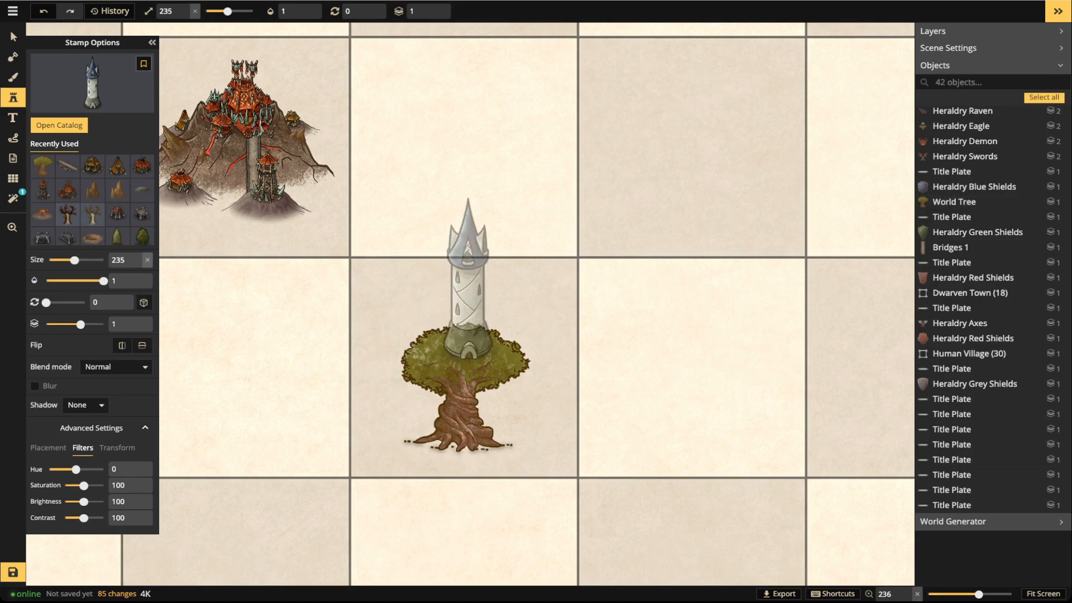
pyautogui.click(470, 279)
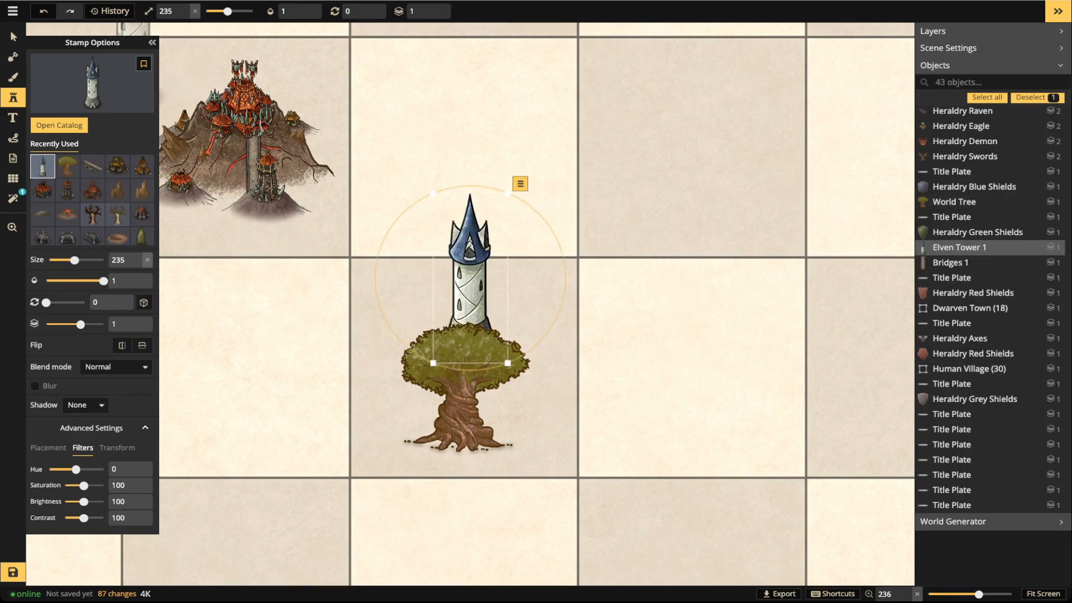
# Delete the elven tower and the World Tree from the elf row's Capital cell
pyautogui.click(14, 36)
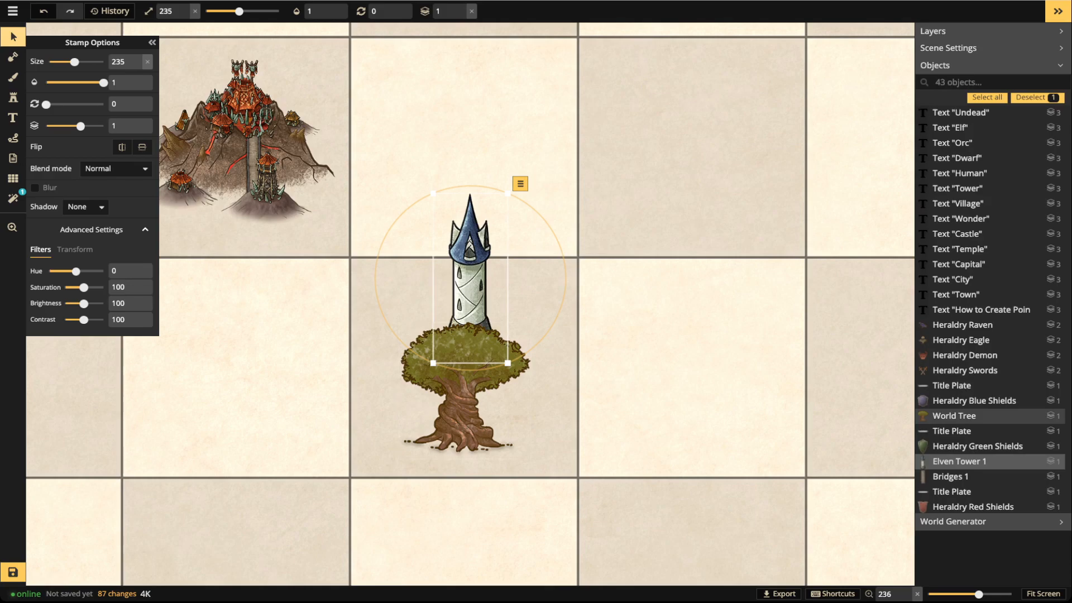
pyautogui.press('Delete')
pyautogui.click(465, 385)
pyautogui.press('Delete')
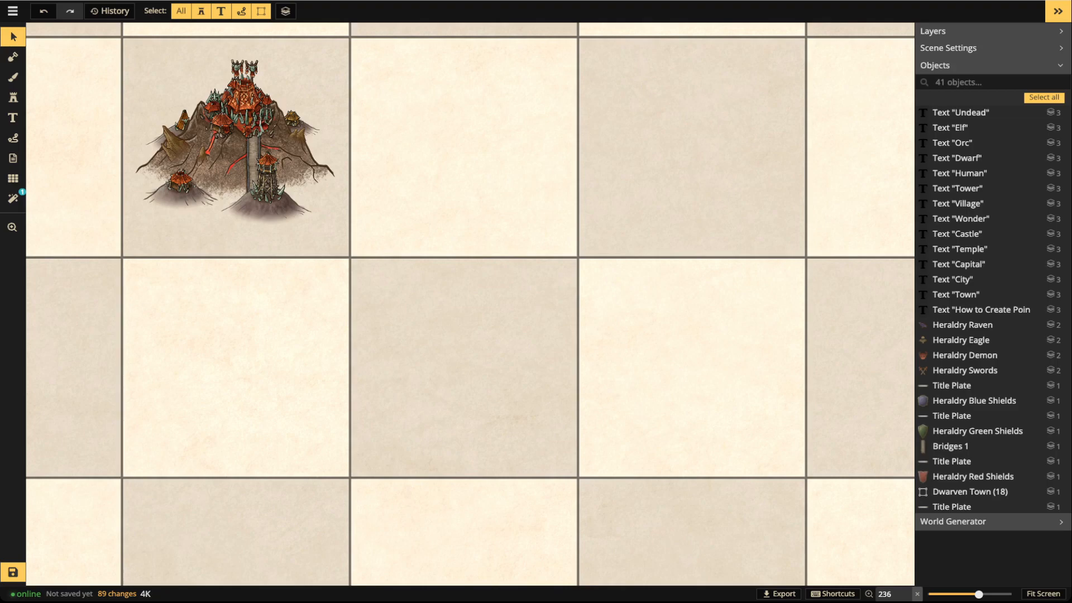
# Place a World Tree stamp at size 235 in the elf row's Capital cell
pyautogui.scroll(-3, 390, 261)
pyautogui.press('space')
pyautogui.moveTo(390, 261); pyautogui.dragTo(379, 413)
pyautogui.scroll(3, 473, 428)
pyautogui.press('space')
pyautogui.moveTo(473, 429); pyautogui.dragTo(485, 246)
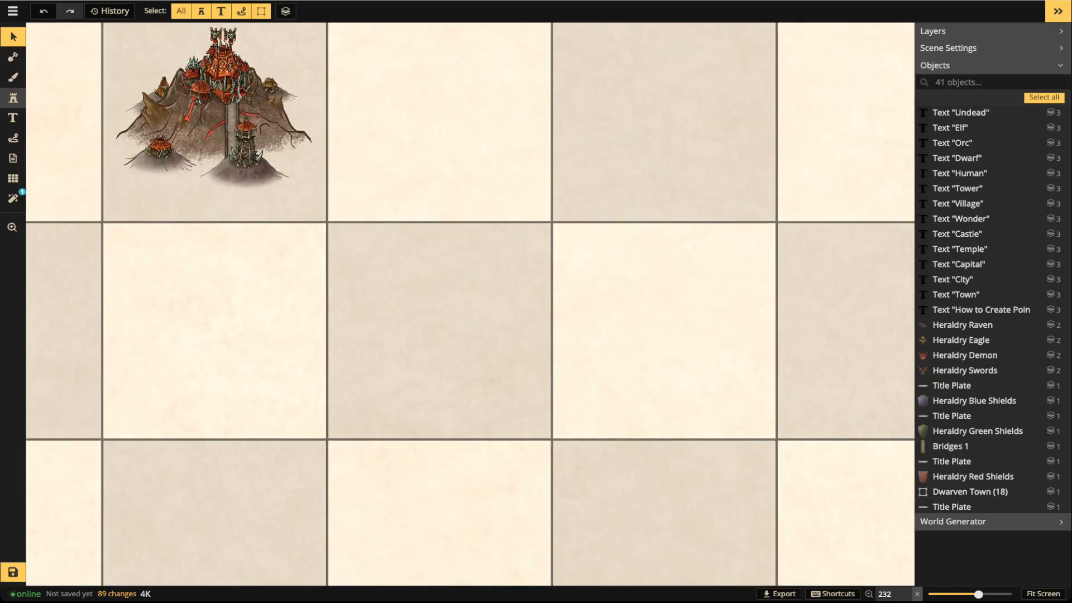
pyautogui.click(13, 98)
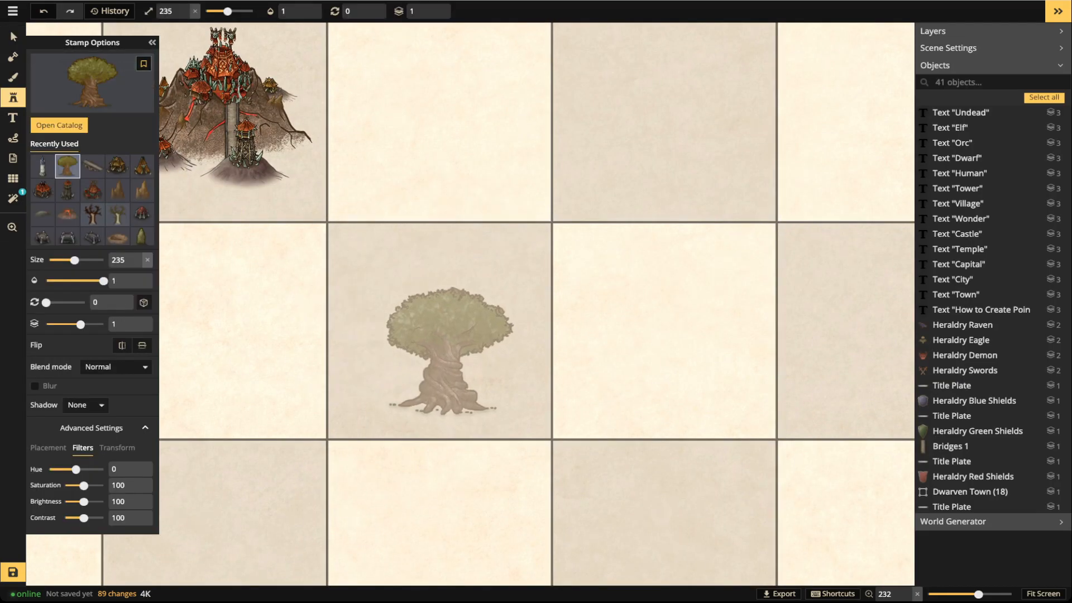
pyautogui.click(447, 353)
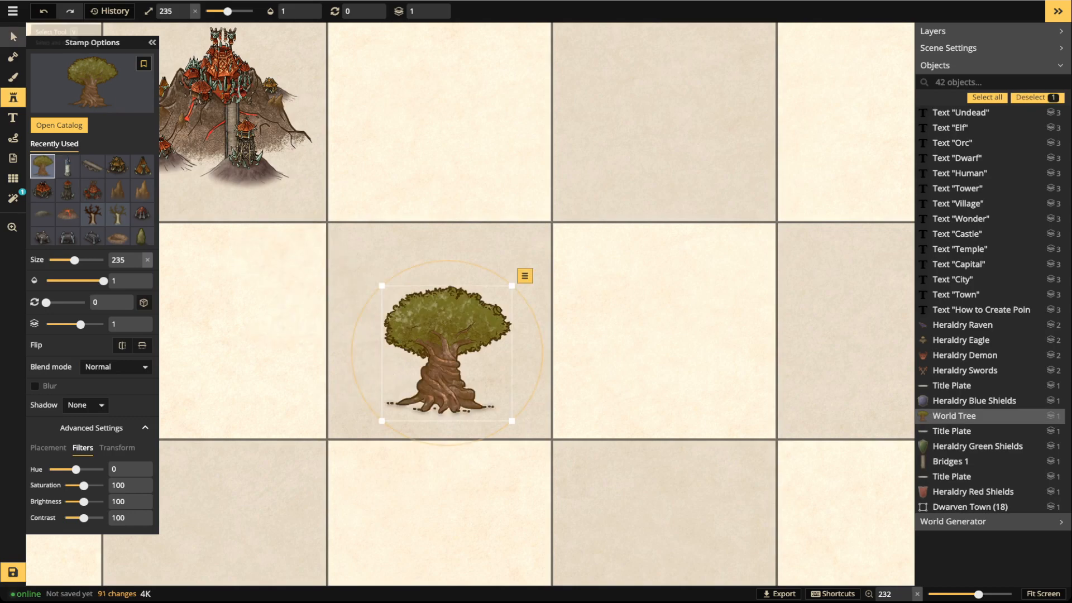
# Scale the World Tree down to size 165 and position it slightly above the center of its cell
pyautogui.click(13, 37)
pyautogui.moveTo(446, 353); pyautogui.dragTo(444, 330)
pyautogui.scroll(3, 442, 382)
pyautogui.moveTo(550, 408); pyautogui.dragTo(502, 357)
pyautogui.moveTo(445, 304); pyautogui.dragTo(444, 340)
pyautogui.moveTo(500, 393); pyautogui.dragTo(518, 411)
pyautogui.moveTo(445, 340); pyautogui.dragTo(445, 333)
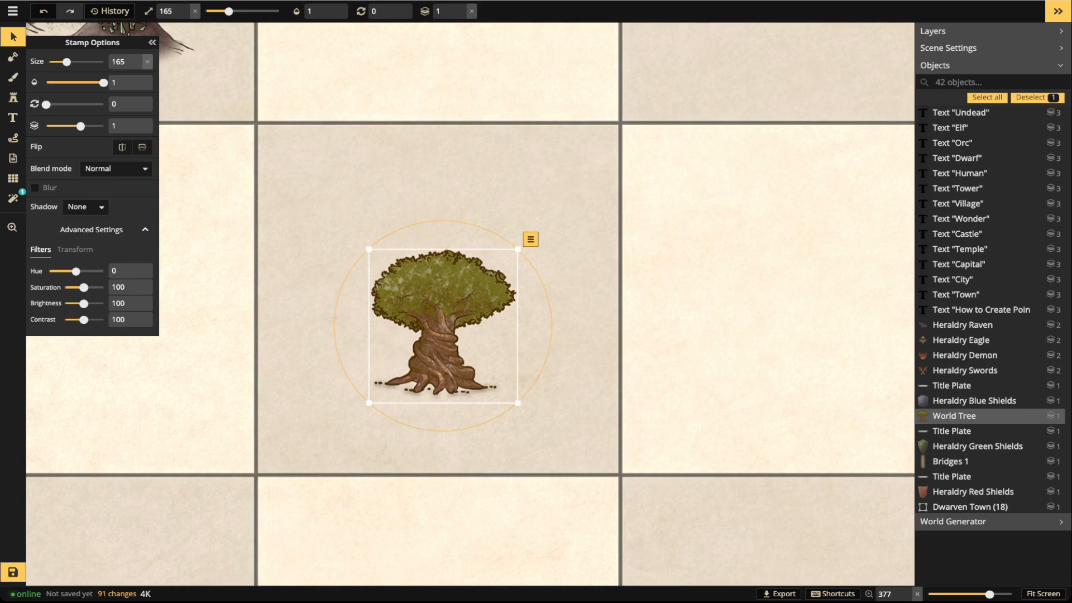
pyautogui.moveTo(445, 333); pyautogui.dragTo(443, 286)
# Place a Whirlpool from the Front POI category at size 175 around the tree's roots and set its layer to 0
pyautogui.click(13, 97)
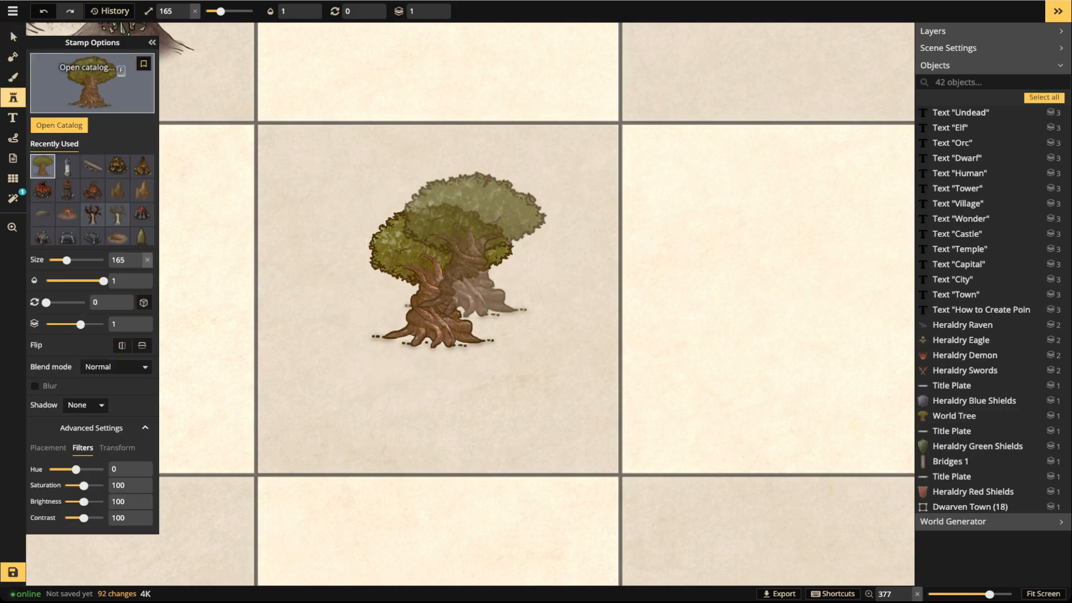
pyautogui.click(53, 124)
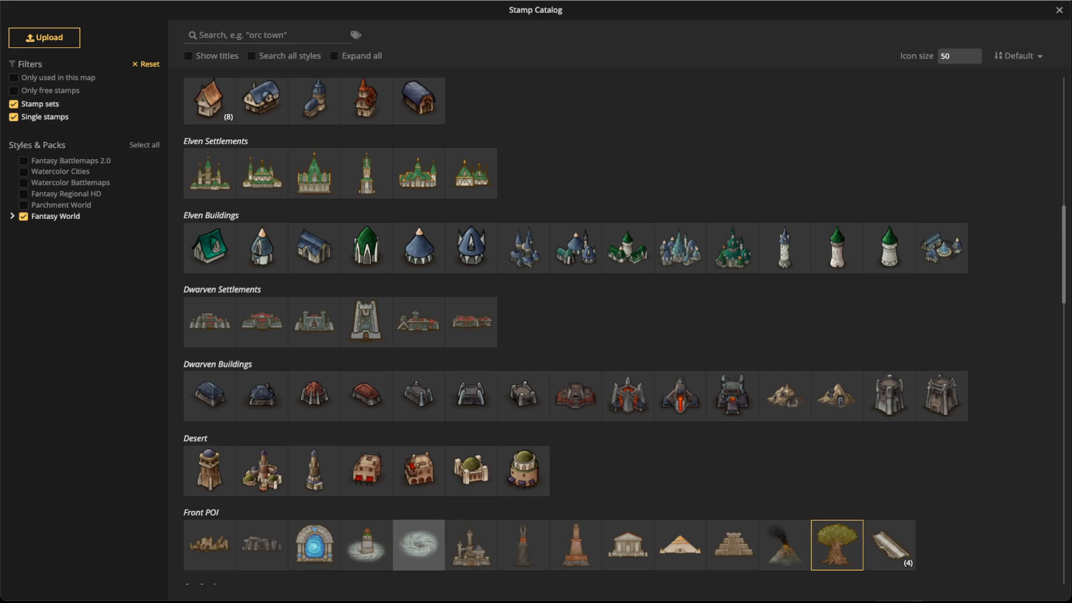
pyautogui.click(419, 545)
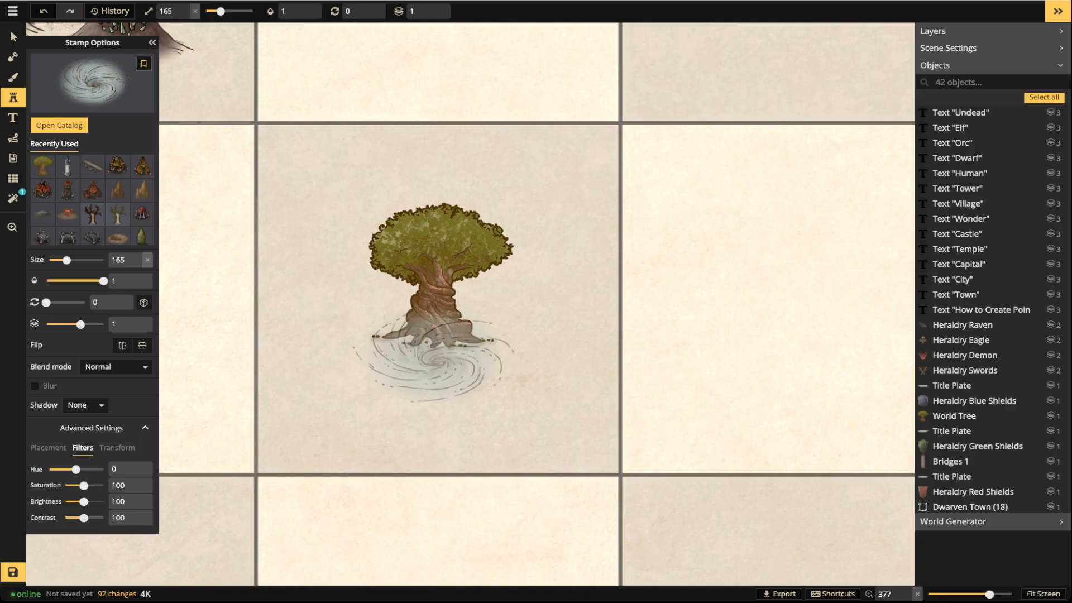
pyautogui.click(431, 353)
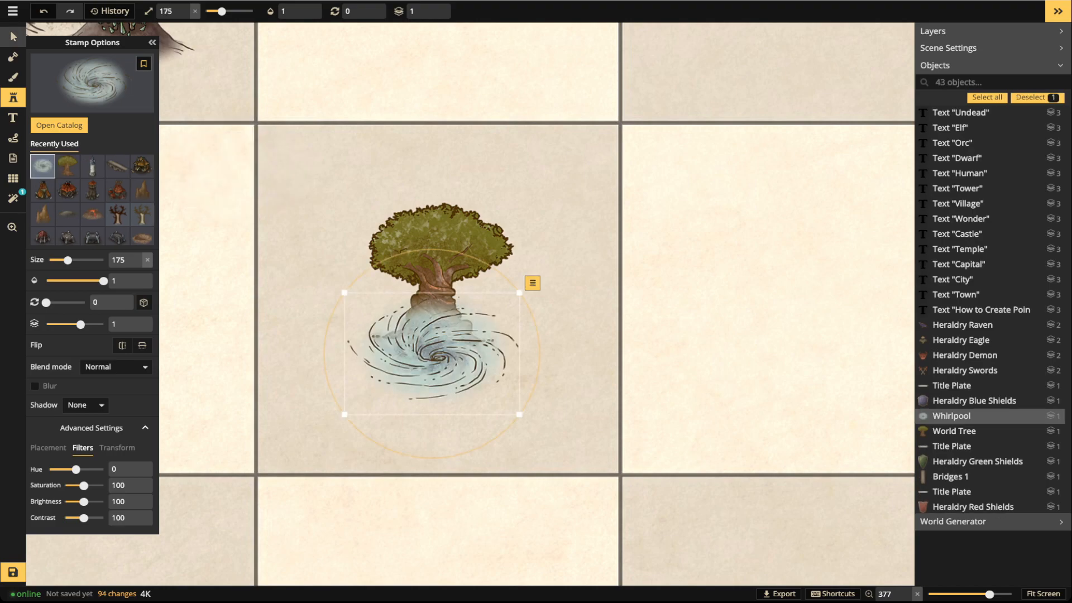
pyautogui.click(13, 36)
pyautogui.click(461, 15)
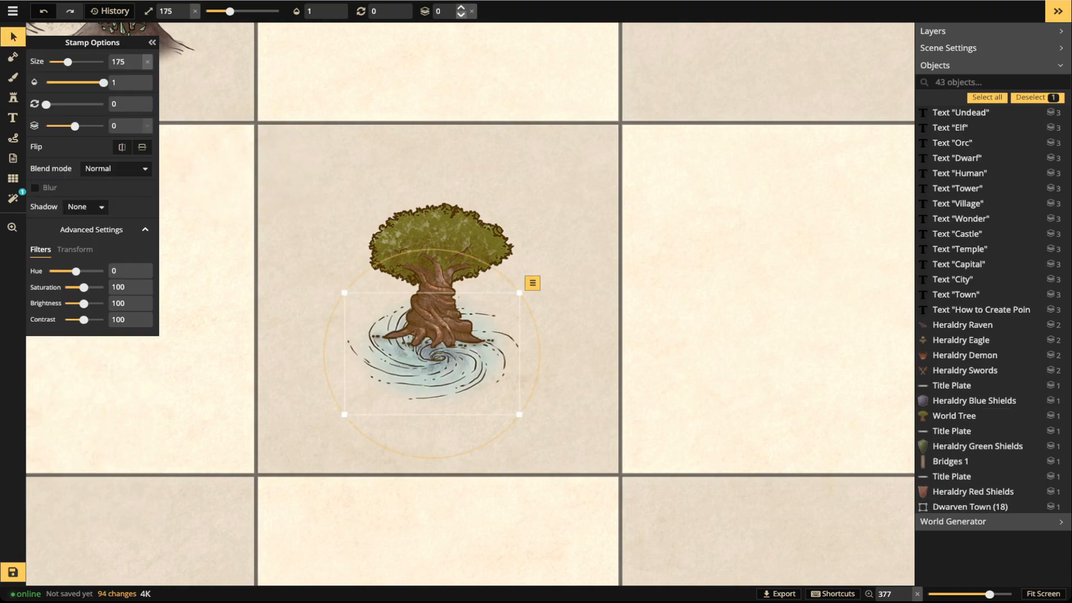
# Adjust the tree and whirlpool slightly lower in the cell and enlarge the whirlpool to size 185
pyautogui.moveTo(432, 368); pyautogui.dragTo(435, 361)
pyautogui.moveTo(335, 195); pyautogui.dragTo(524, 376)
pyautogui.moveTo(436, 362); pyautogui.dragTo(437, 372)
pyautogui.click(437, 373)
pyautogui.scroll(4, 437, 372)
pyautogui.scroll(-2, 437, 372)
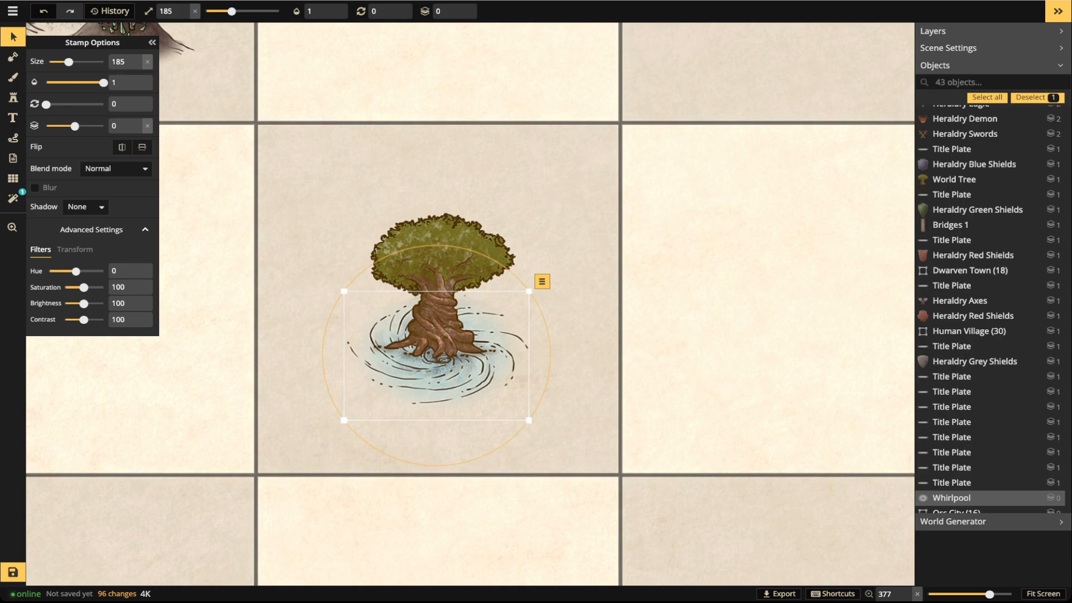
# Flatten the whirlpool to height 83, and scale it together with the World Tree slightly larger, bringing the selection's size to 192
pyautogui.click(75, 250)
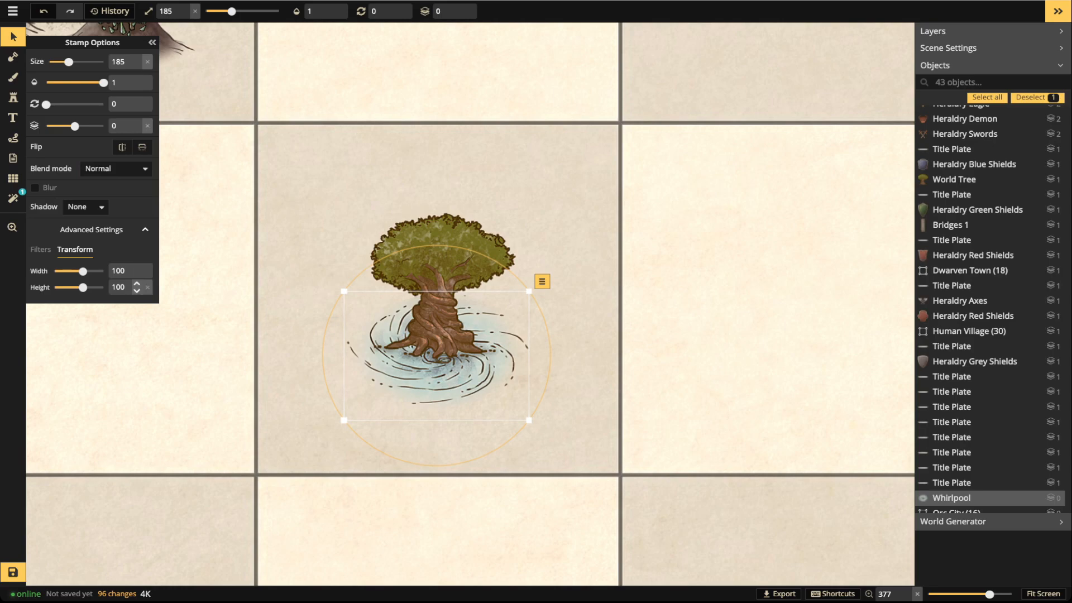
pyautogui.moveTo(83, 287); pyautogui.dragTo(77, 287)
pyautogui.moveTo(436, 365); pyautogui.dragTo(437, 363)
pyautogui.moveTo(332, 198); pyautogui.dragTo(520, 378)
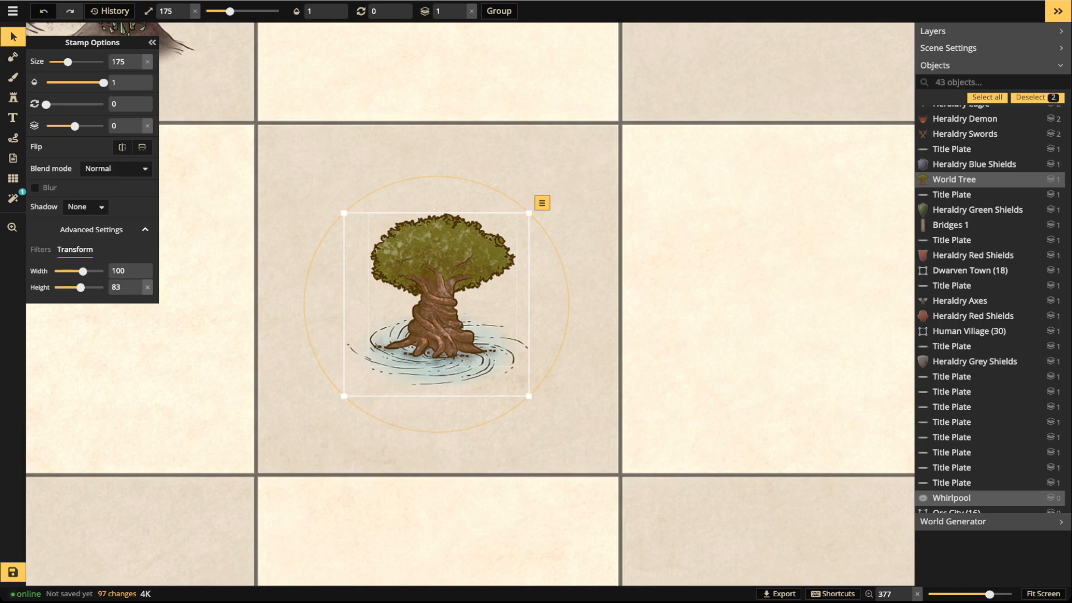
pyautogui.moveTo(348, 121); pyautogui.dragTo(548, 414)
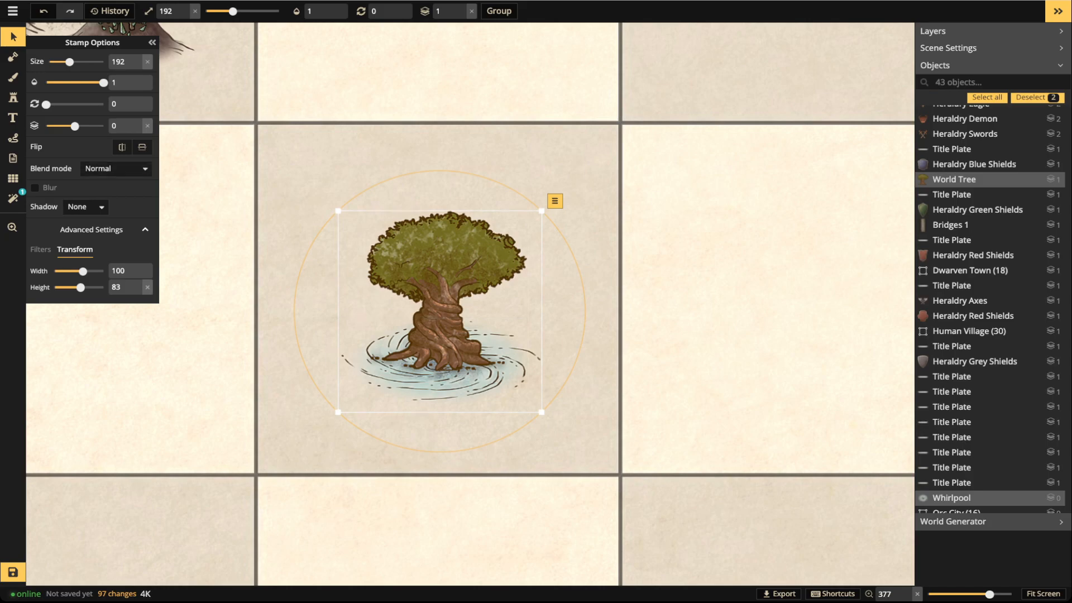
# Place the Elven Capital stamp from Elven Buildings at size 112 on the World Tree's crown and set its layer to 2
pyautogui.click(13, 97)
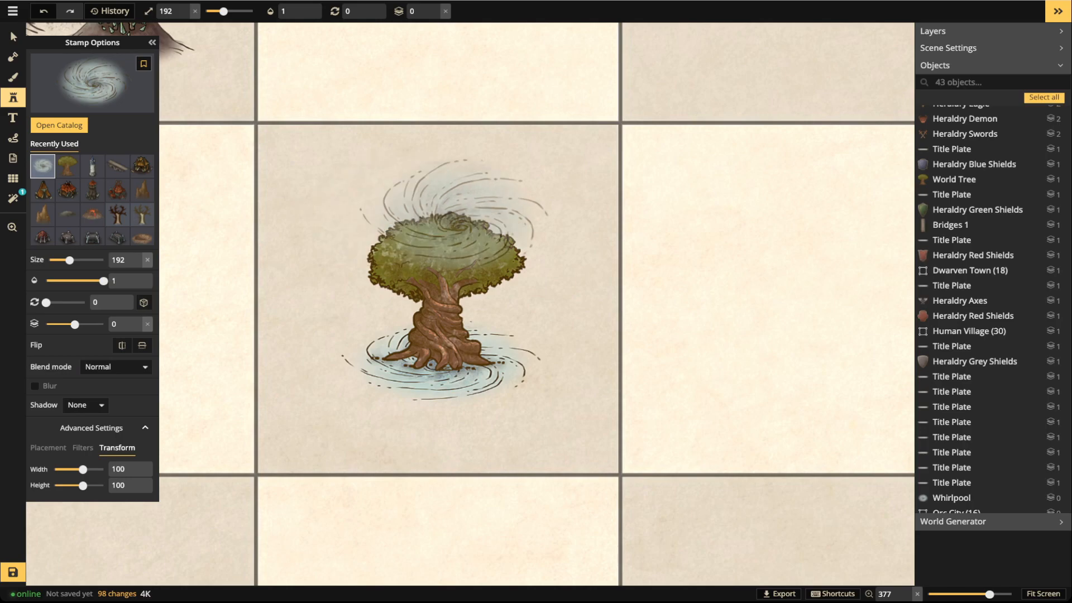
pyautogui.press('f')
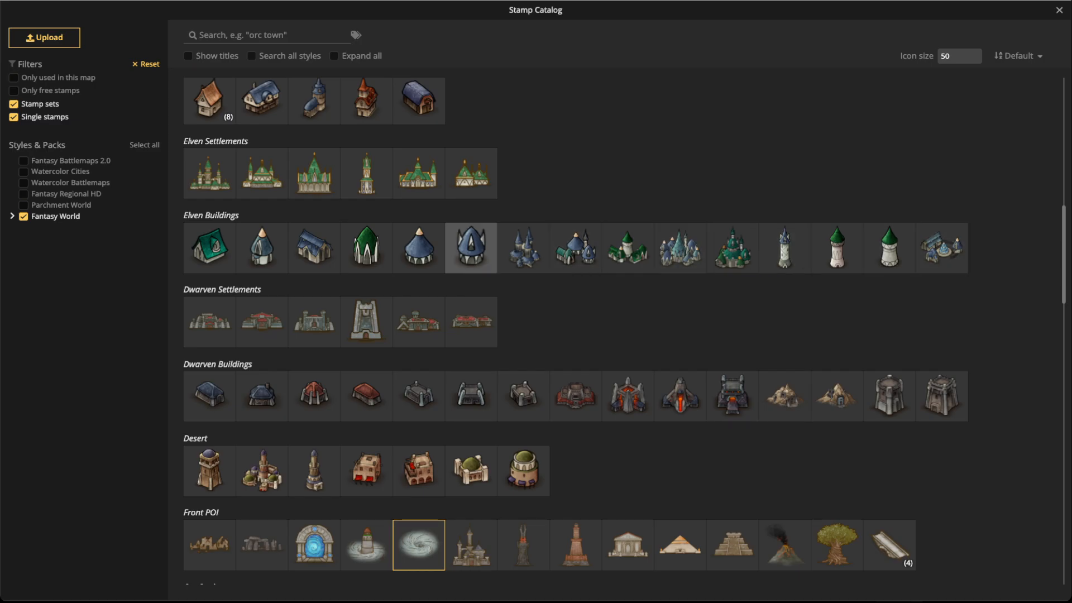
pyautogui.click(523, 247)
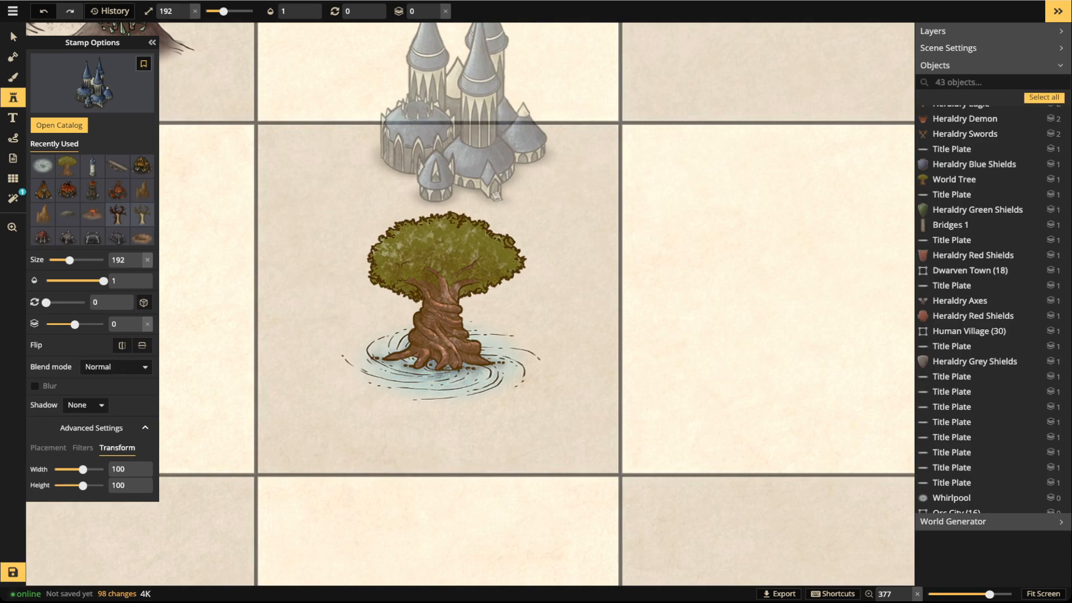
pyautogui.scroll(-4, 464, 295)
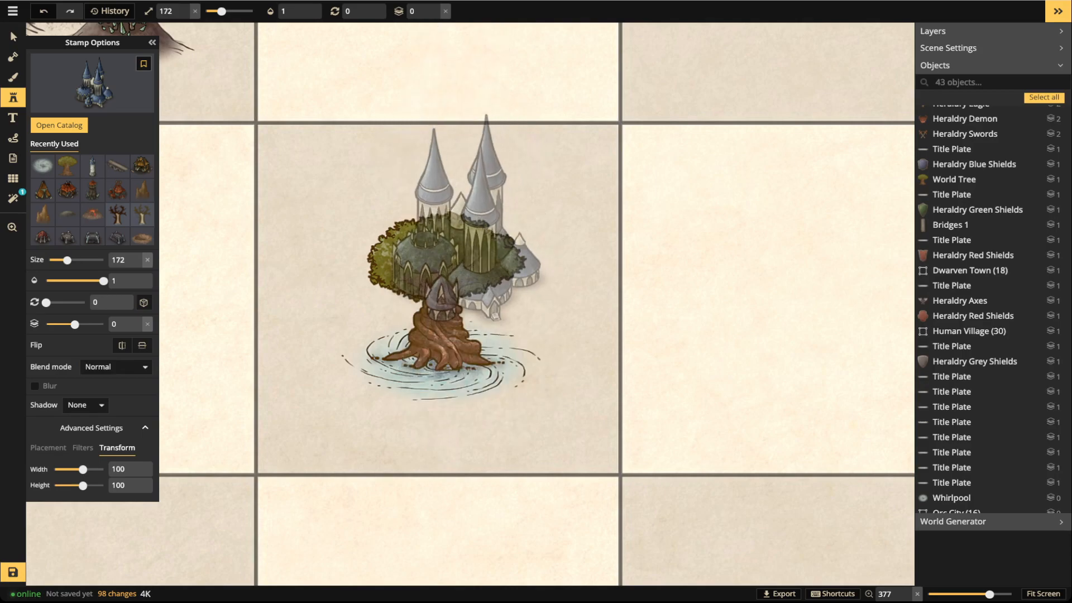
pyautogui.click(435, 8)
pyautogui.scroll(-1, 441, 172)
pyautogui.scroll(-3, 441, 159)
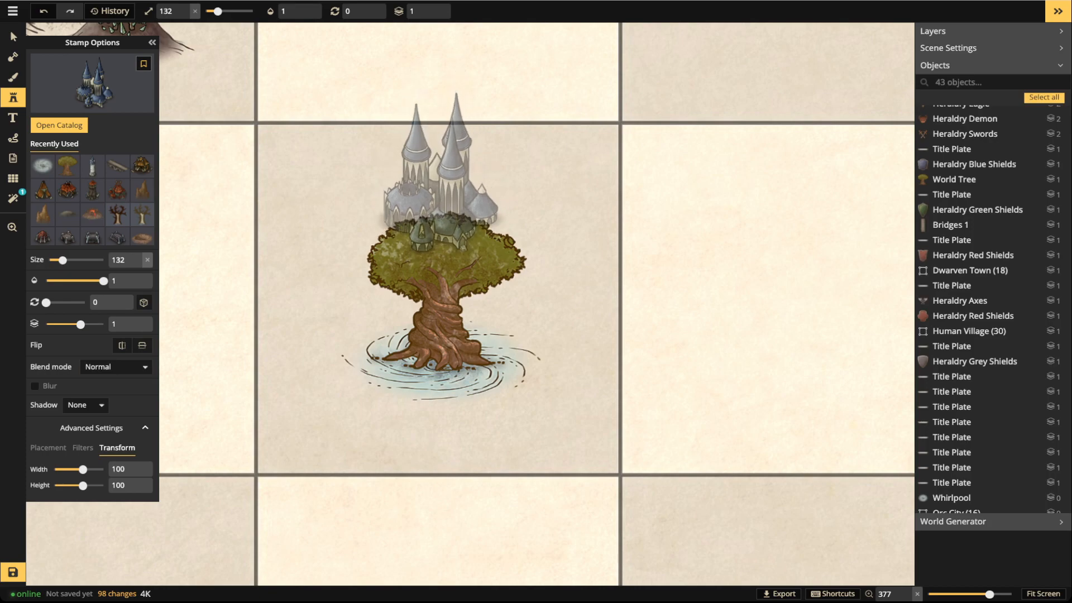
pyautogui.click(437, 197)
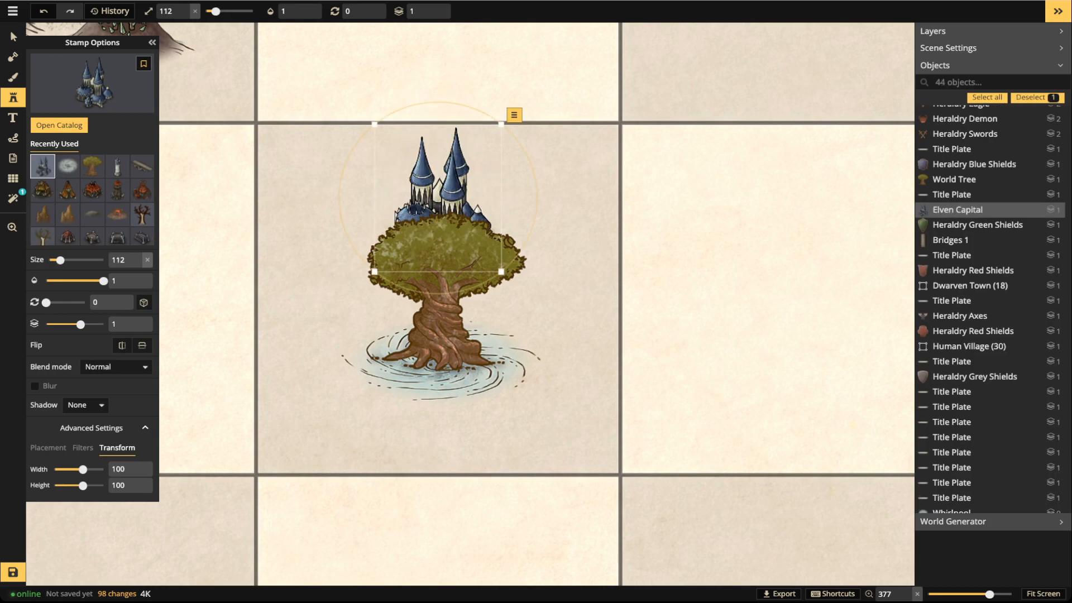
pyautogui.click(435, 7)
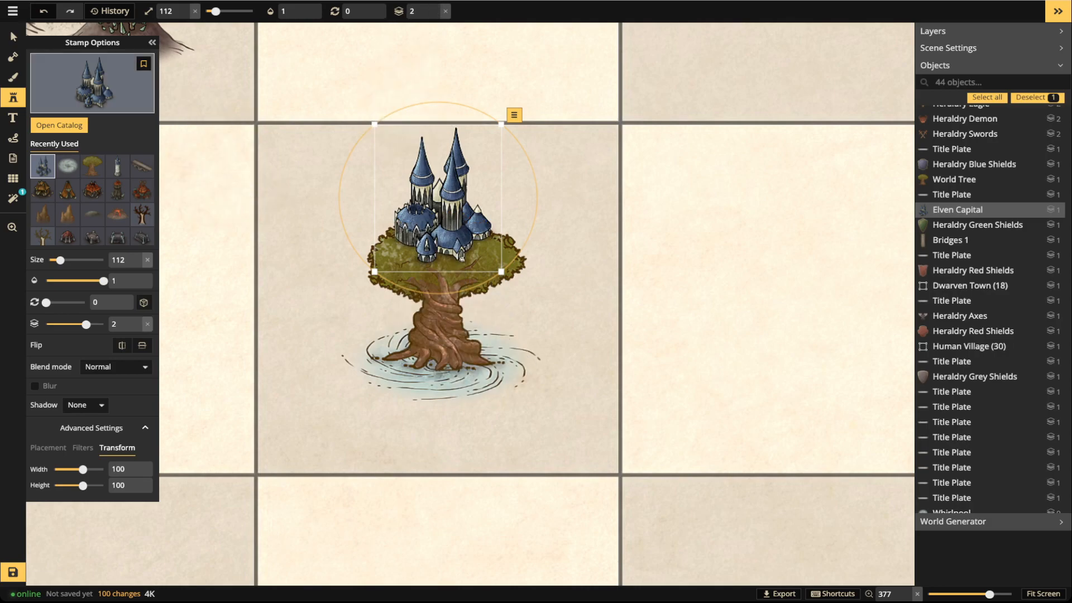
# Move the Elven Capital slightly lower and to the left so it sits centered on the tree's crown
pyautogui.scroll(2, 406, 260)
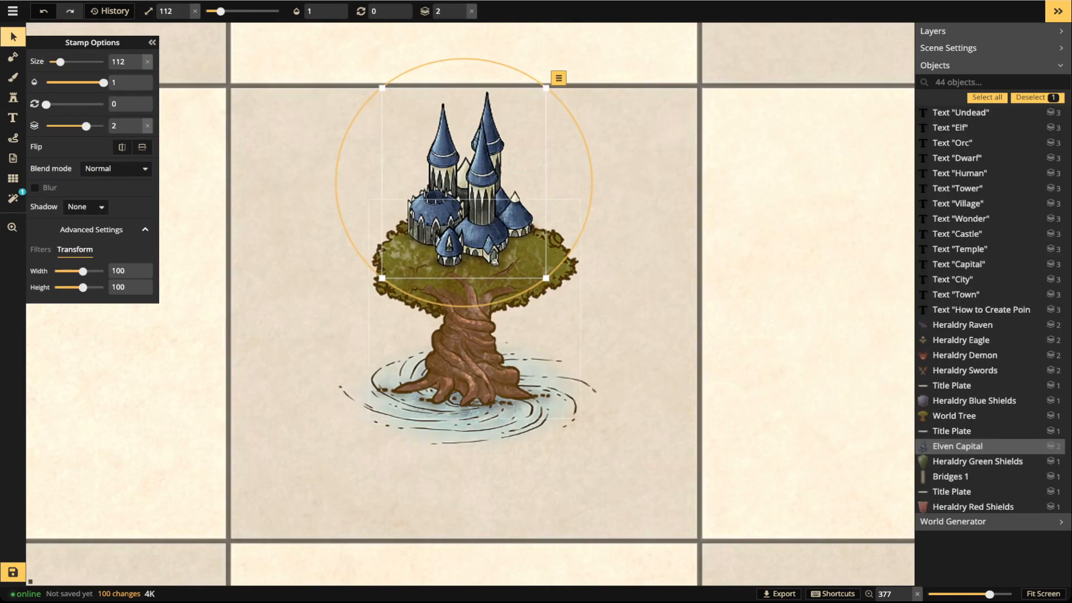
pyautogui.scroll(2, 415, 363)
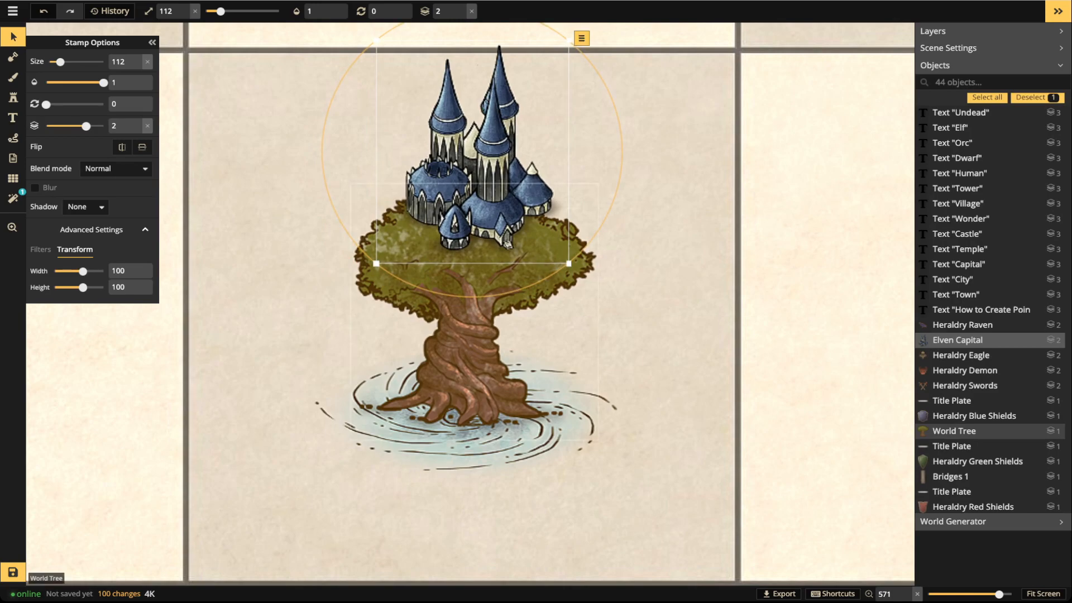
pyautogui.moveTo(474, 201)
pyautogui.mouseDown()
pyautogui.moveTo(460, 218)
pyautogui.moveTo(468, 218)
pyautogui.mouseUp()
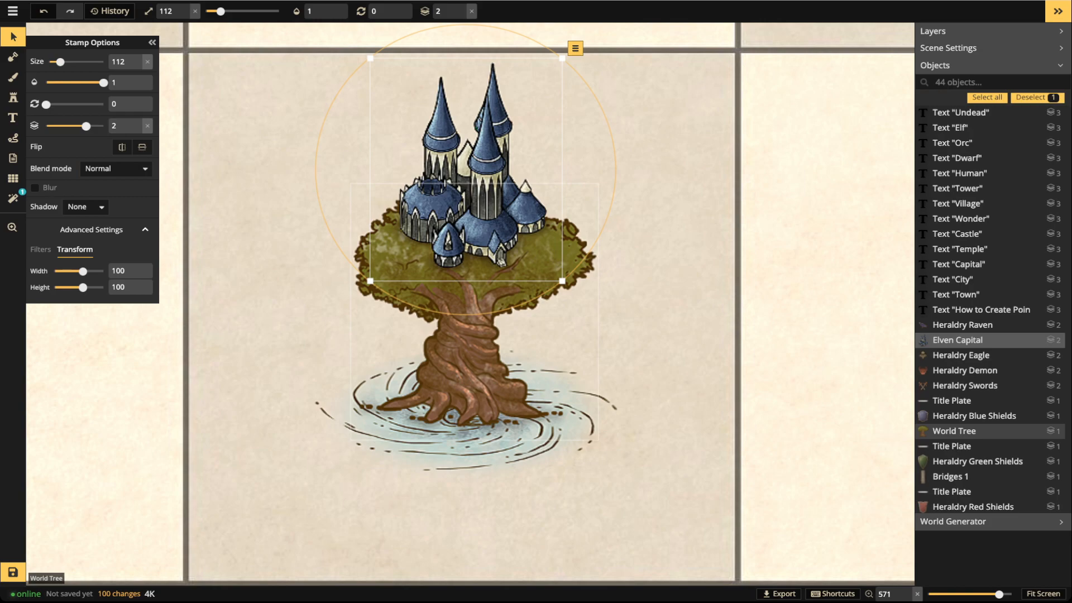
pyautogui.click(468, 353)
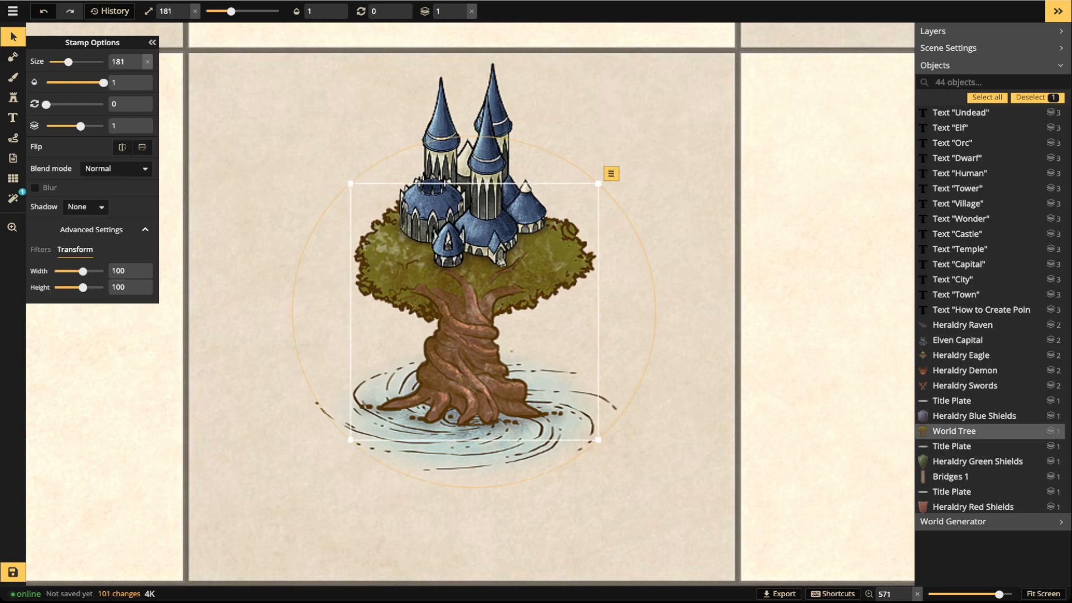
pyautogui.click(501, 261)
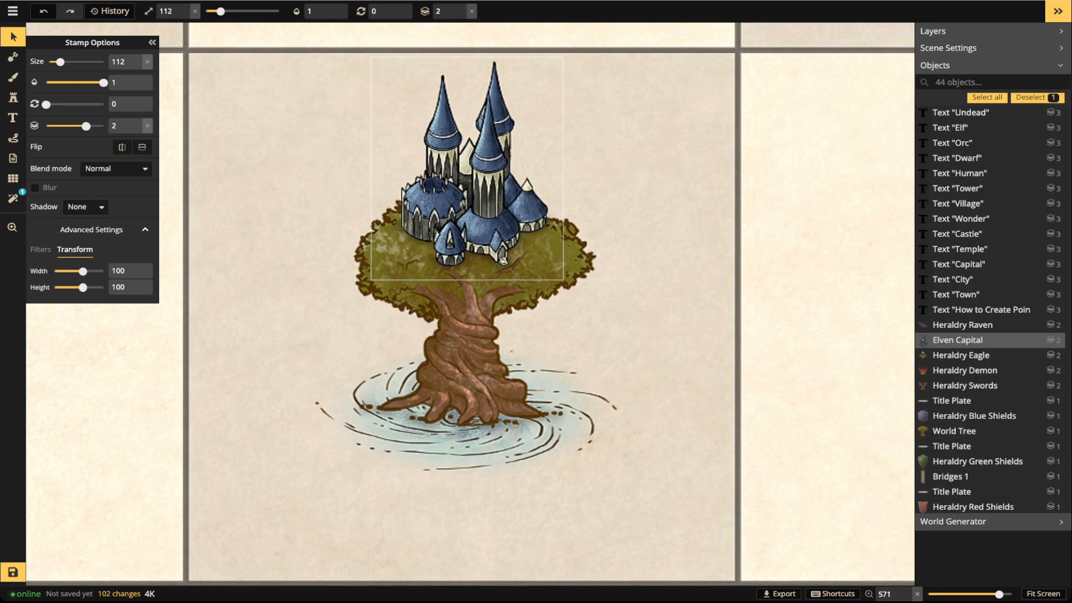
pyautogui.moveTo(501, 262); pyautogui.dragTo(496, 260)
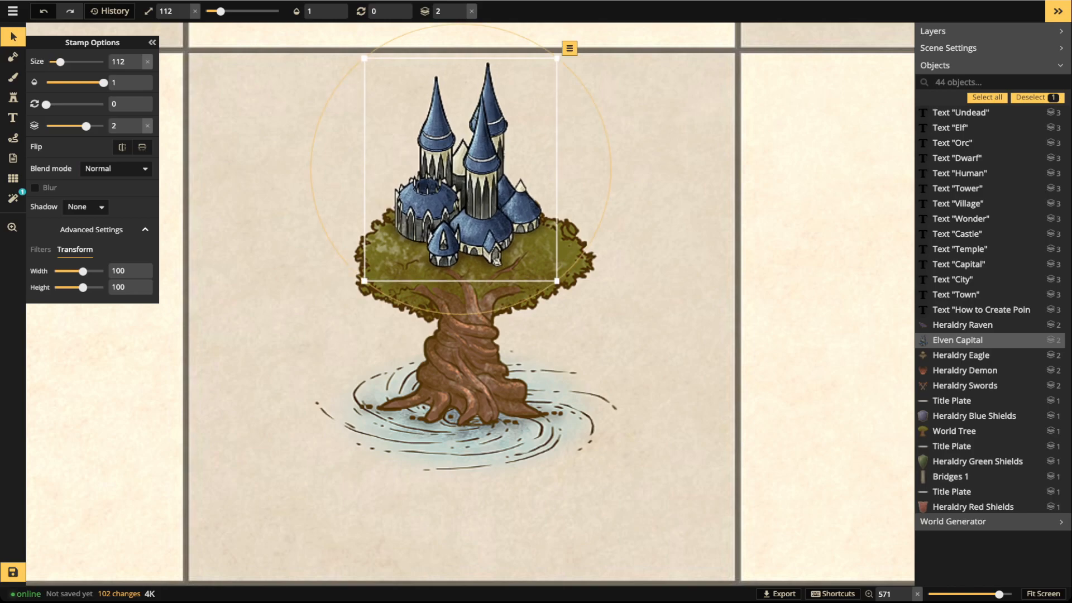
pyautogui.moveTo(496, 262); pyautogui.dragTo(498, 261)
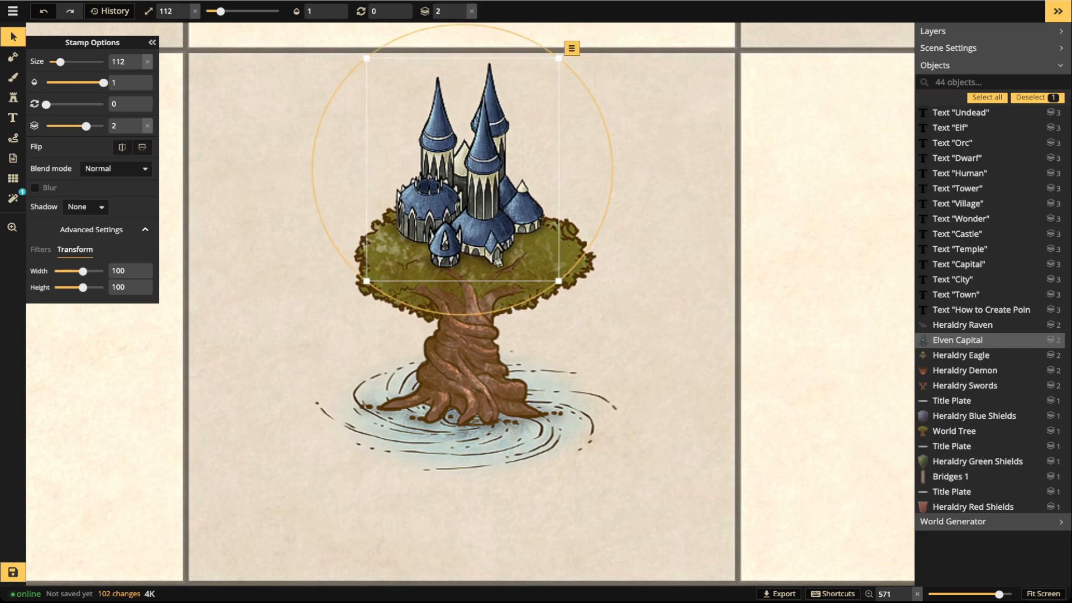
# Place several random Trees 3 stamps at size 72 on layer 2 around the left and front of the castle
pyautogui.press('s')
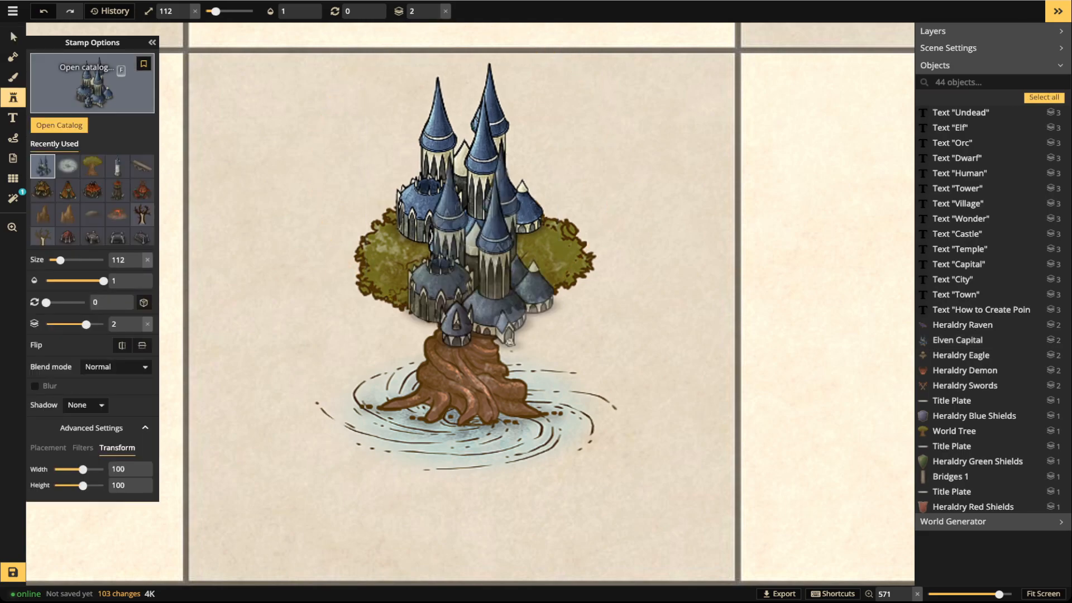
pyautogui.click(84, 84)
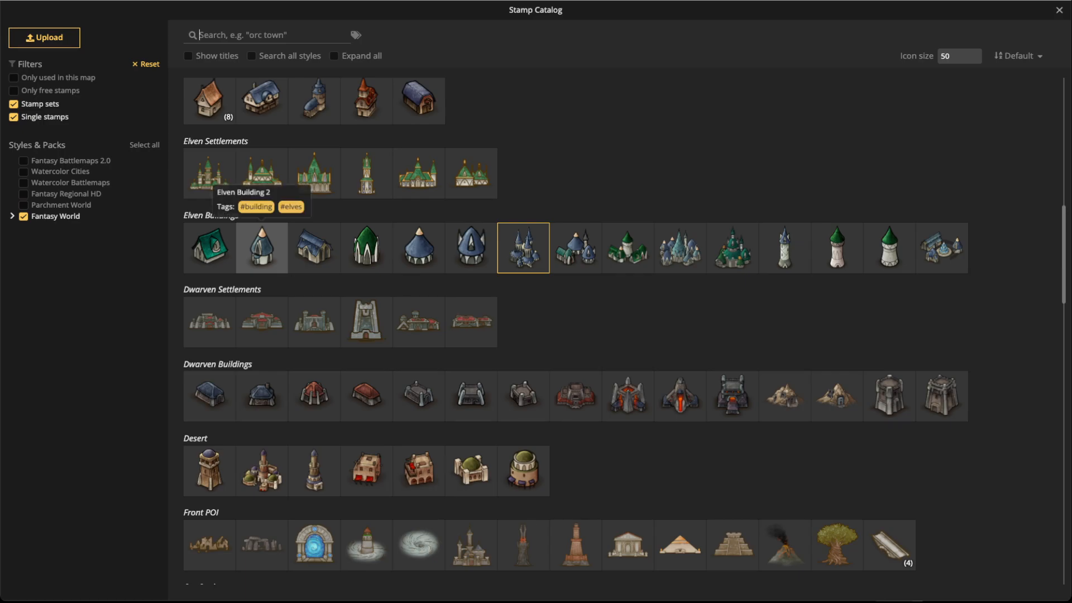
pyautogui.scroll(-4, 366, 396)
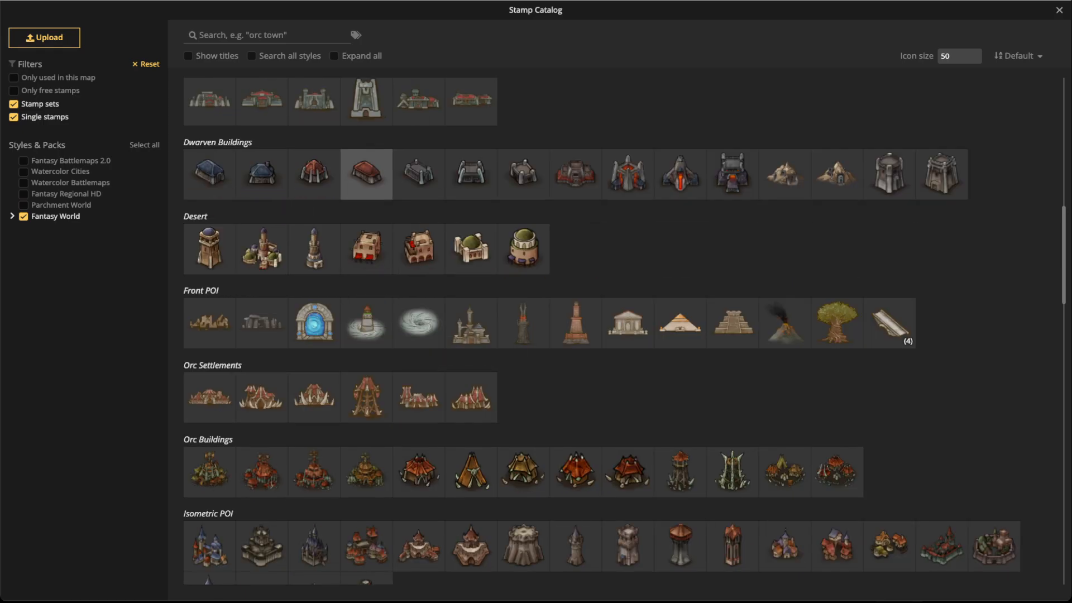
pyautogui.scroll(8, 419, 323)
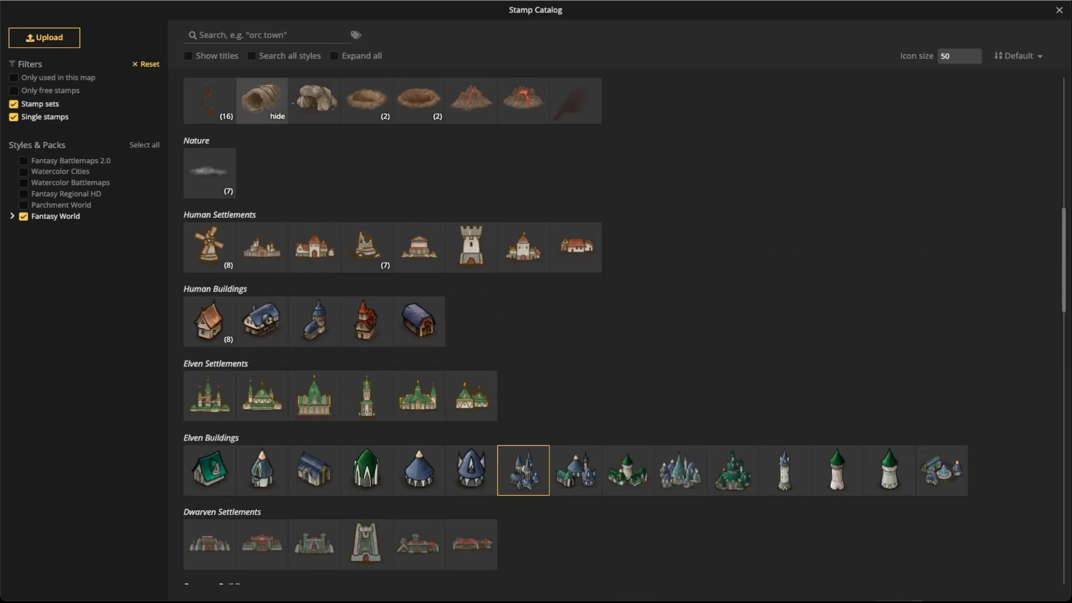
pyautogui.scroll(7, 523, 470)
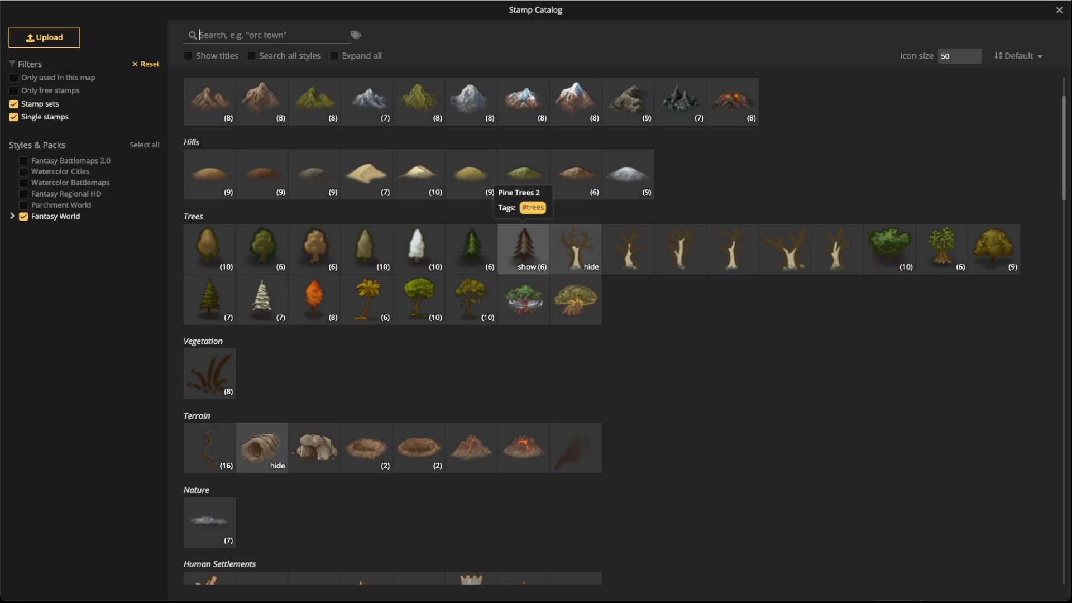
pyautogui.click(366, 249)
pyautogui.scroll(5, 391, 251)
pyautogui.scroll(-5, 382, 233)
pyautogui.scroll(-2, 382, 231)
pyautogui.click(396, 237)
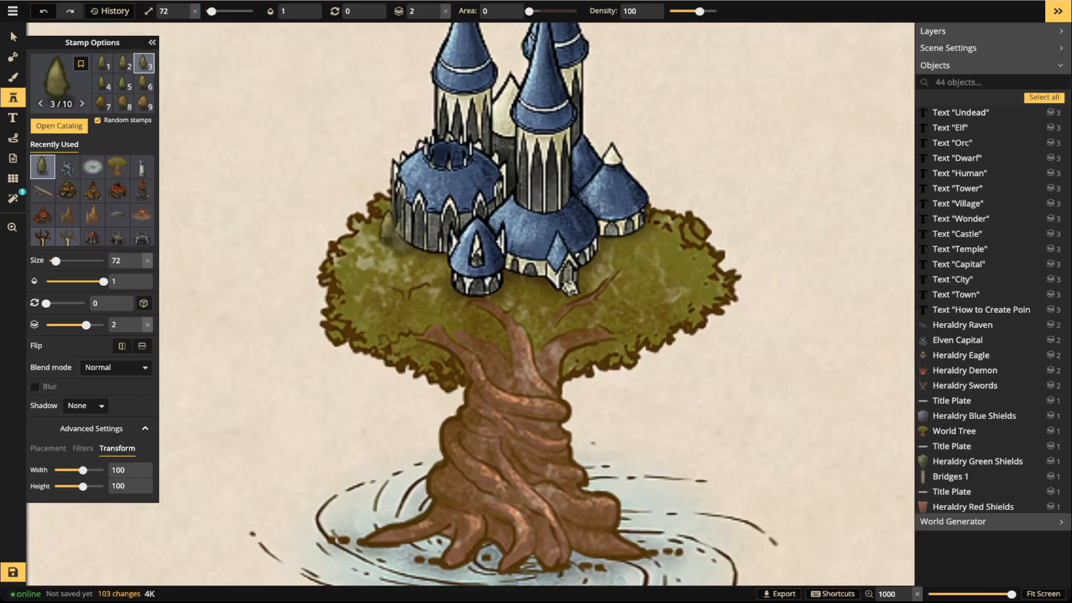
pyautogui.click(415, 239)
pyautogui.click(431, 255)
pyautogui.click(396, 244)
pyautogui.click(378, 191)
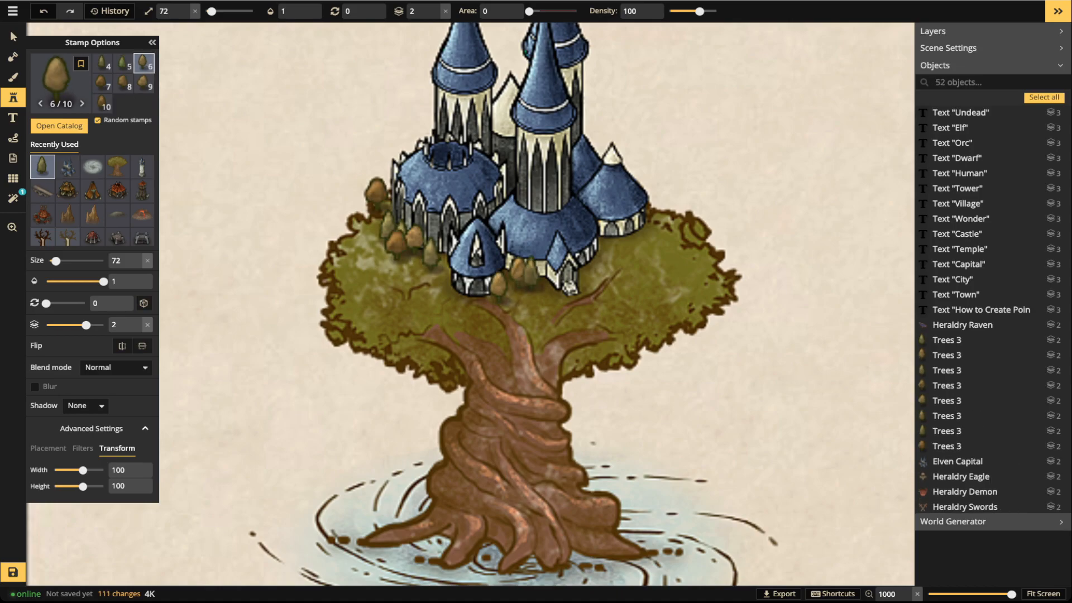
pyautogui.click(498, 286)
# Add more Trees 3 stamps at size 72 along the castle's right side and at the crown's left edge
pyautogui.click(620, 232)
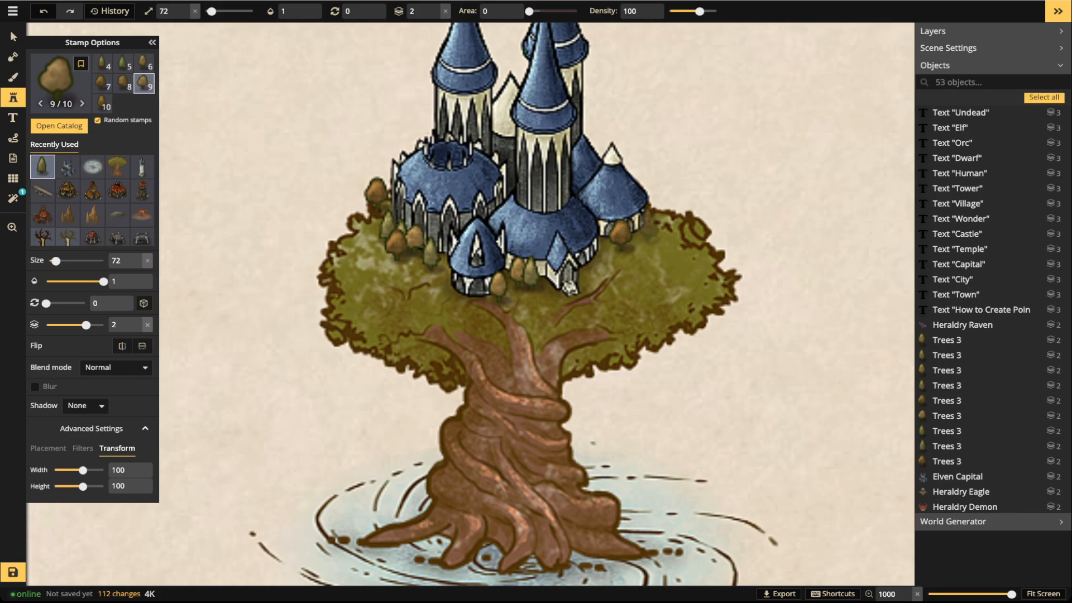
pyautogui.click(652, 221)
pyautogui.click(642, 233)
pyautogui.click(679, 209)
pyautogui.click(417, 193)
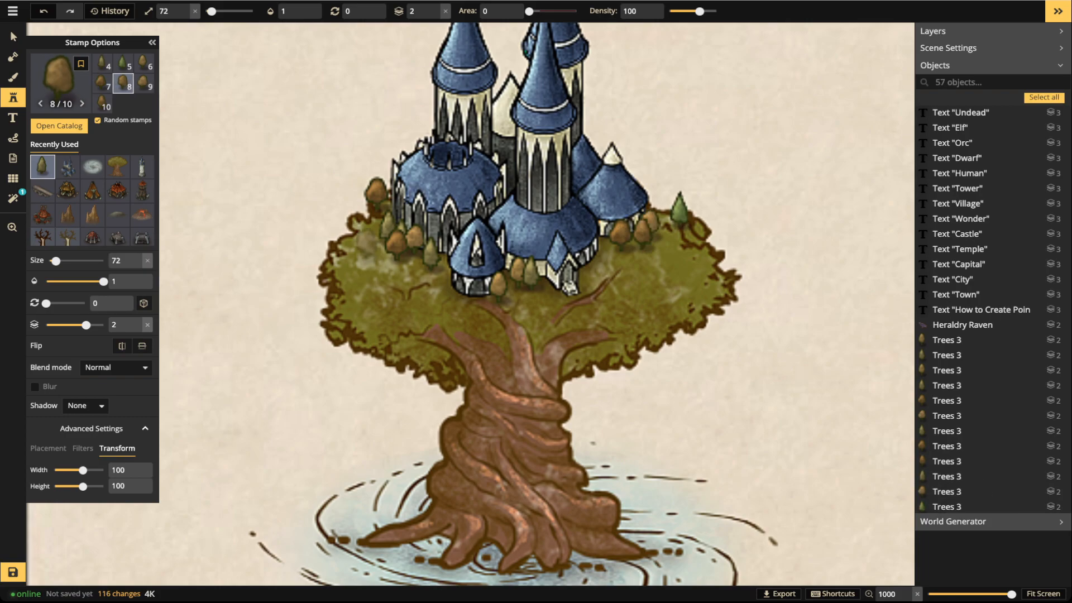
pyautogui.click(361, 239)
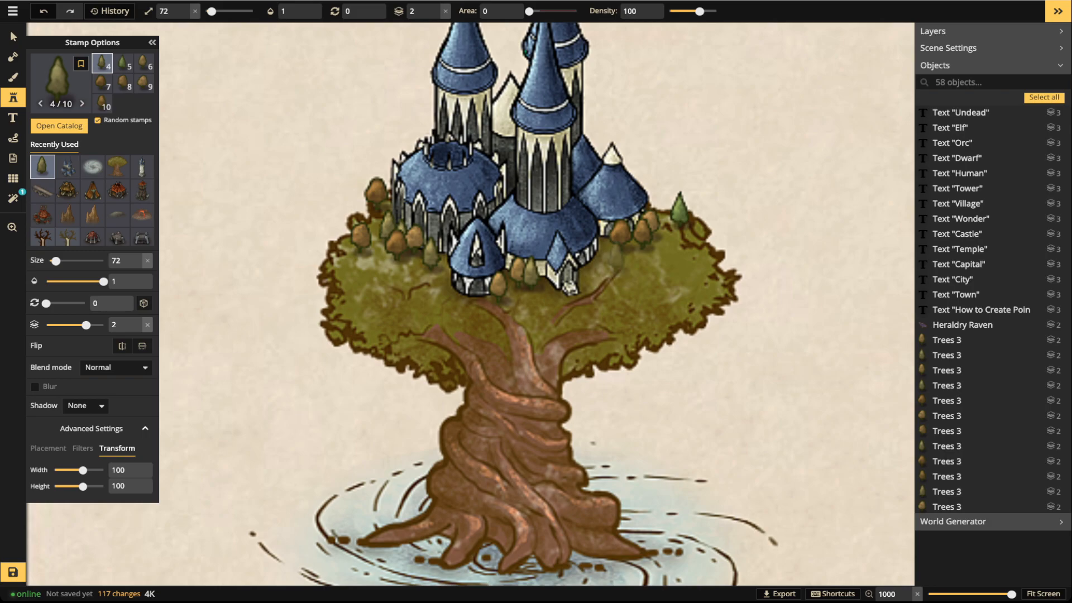
pyautogui.click(571, 286)
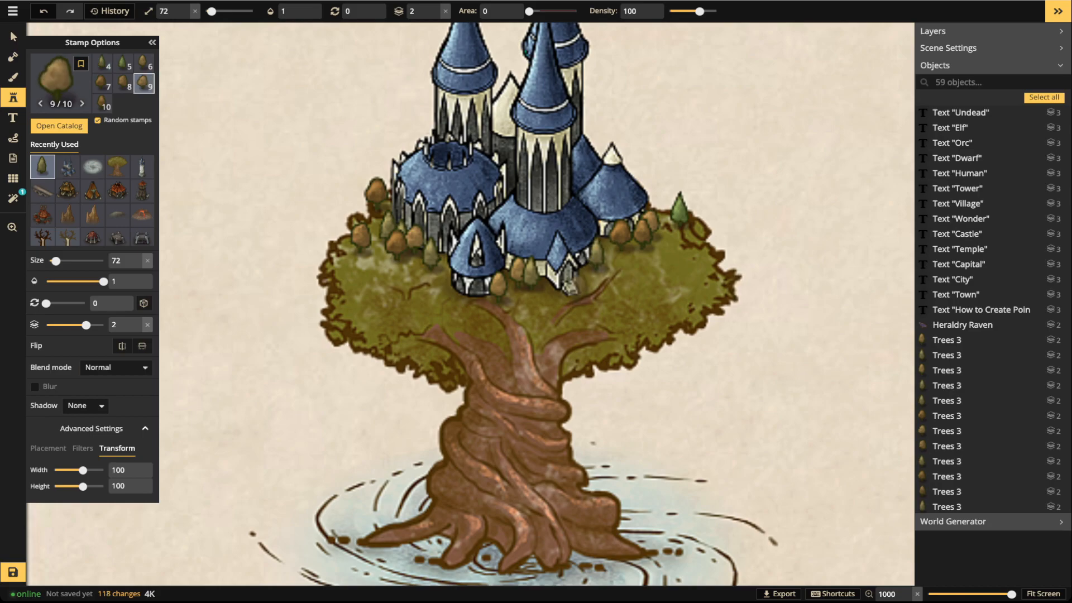
# Place one larger Trees 3 stamp at size 92 by the castle entrance and nudge it slightly lower
pyautogui.press(']')
pyautogui.press(']')
pyautogui.click(477, 249)
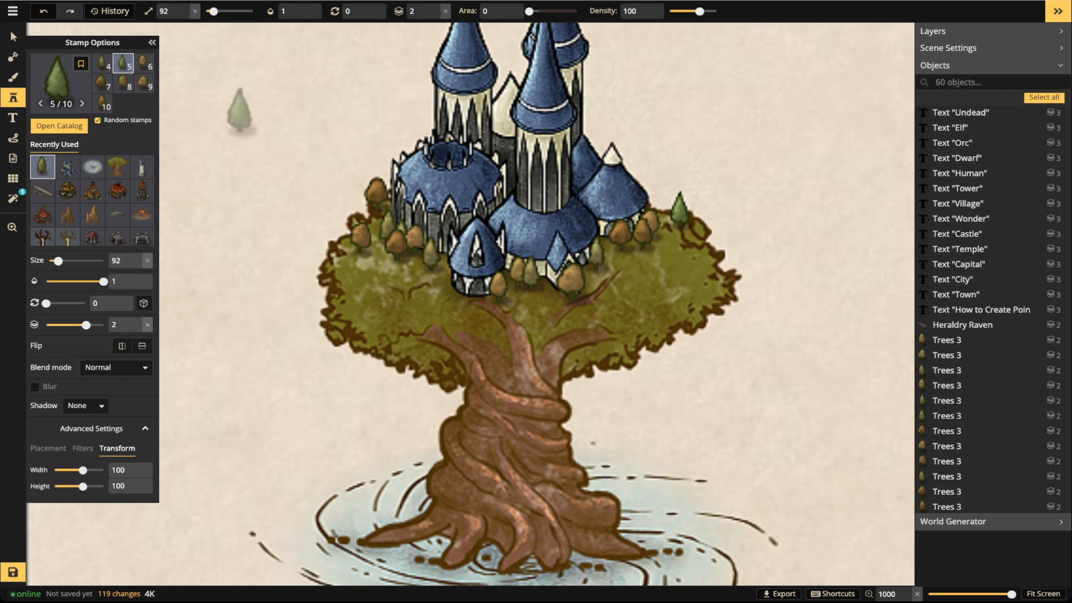
pyautogui.click(14, 37)
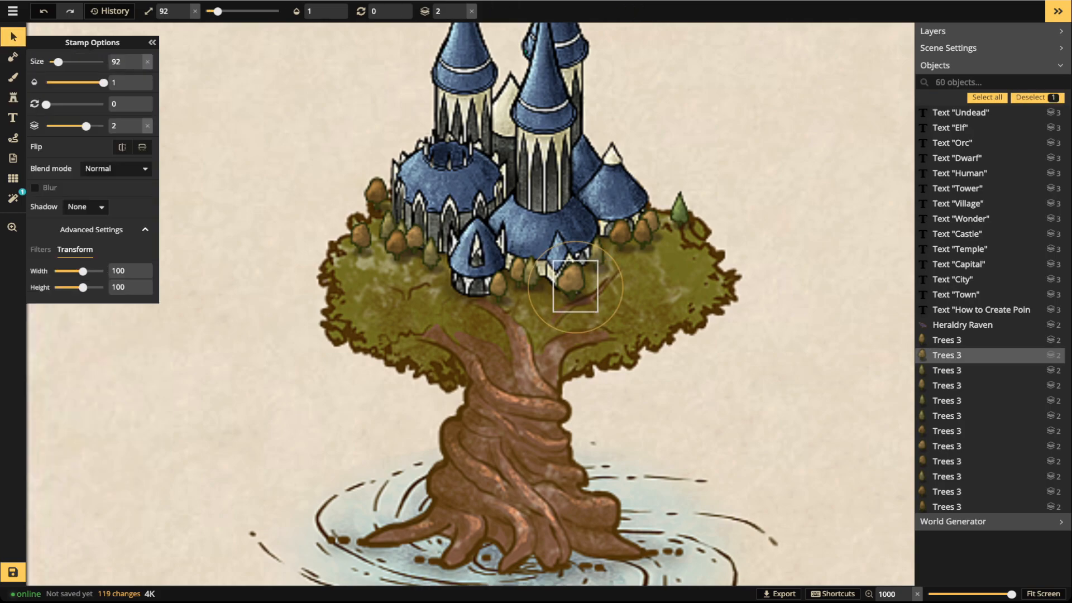
pyautogui.moveTo(572, 280); pyautogui.dragTo(572, 283)
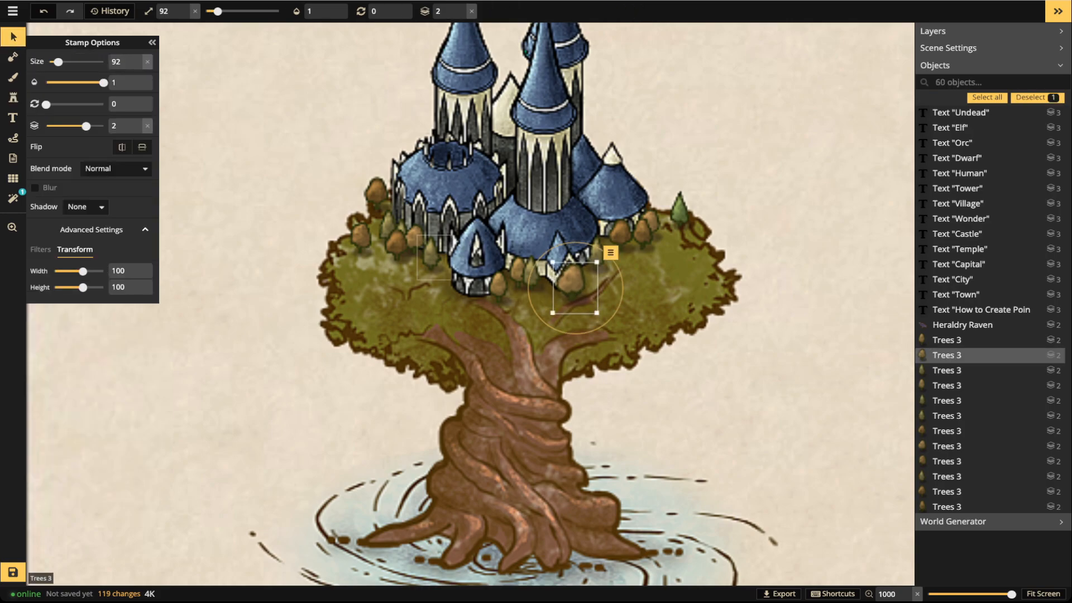
pyautogui.press('Escape')
pyautogui.scroll(-5, 376, 267)
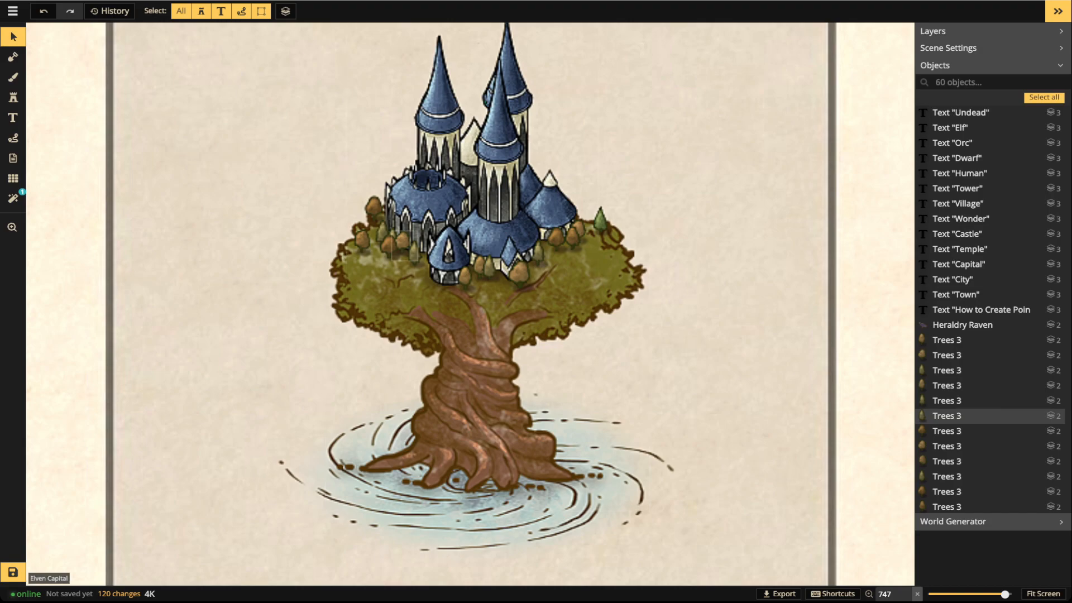
# Browse the Fantasy World stamp catalog for stamps that could decorate the water around the tree
pyautogui.click(13, 97)
pyautogui.click(59, 126)
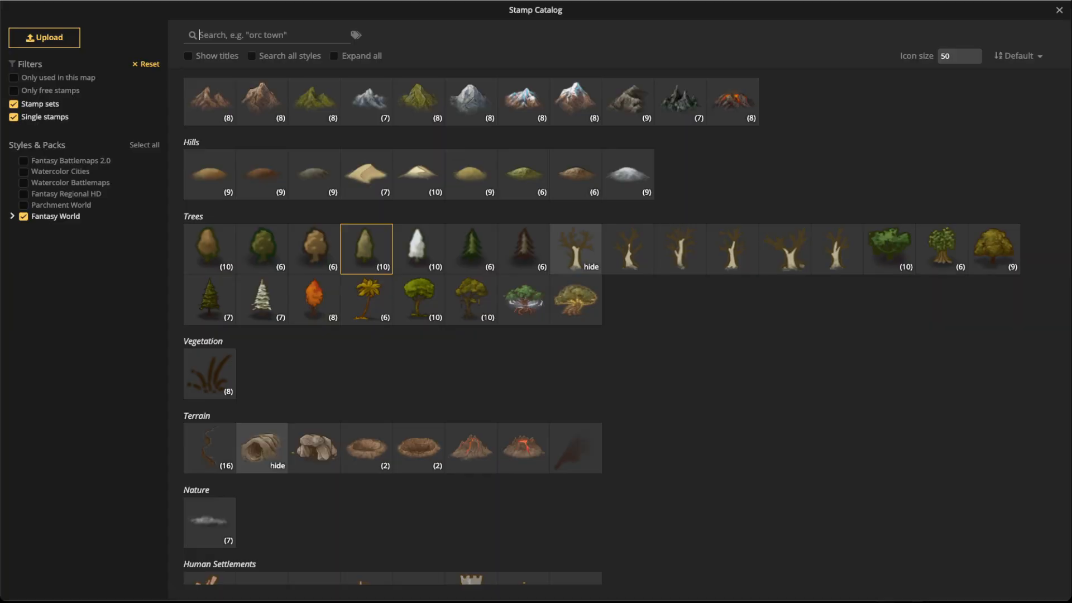
pyautogui.scroll(2, 602, 331)
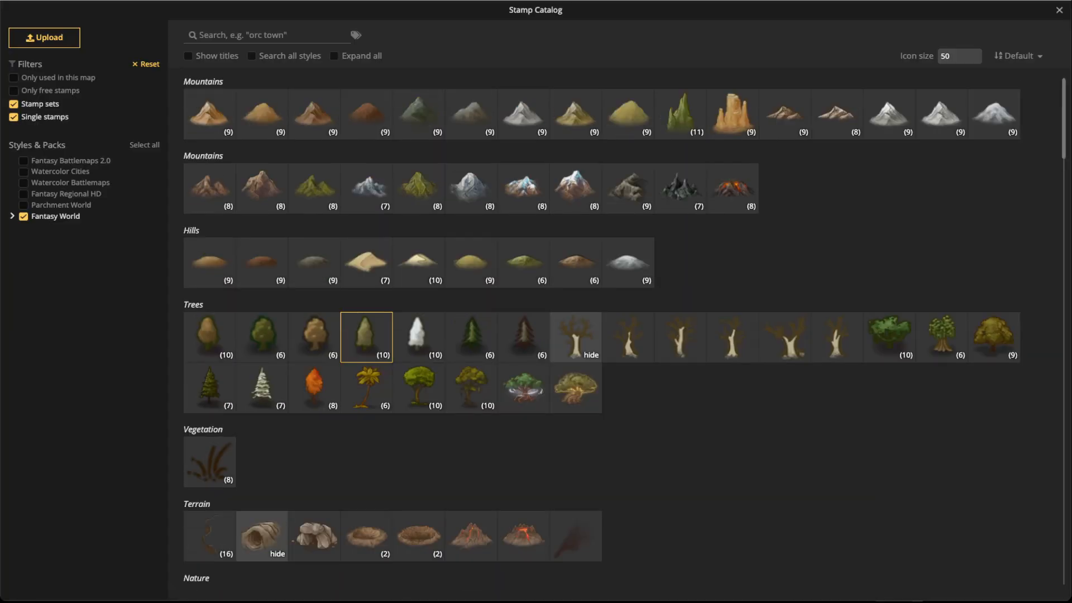
pyautogui.scroll(-5, 601, 330)
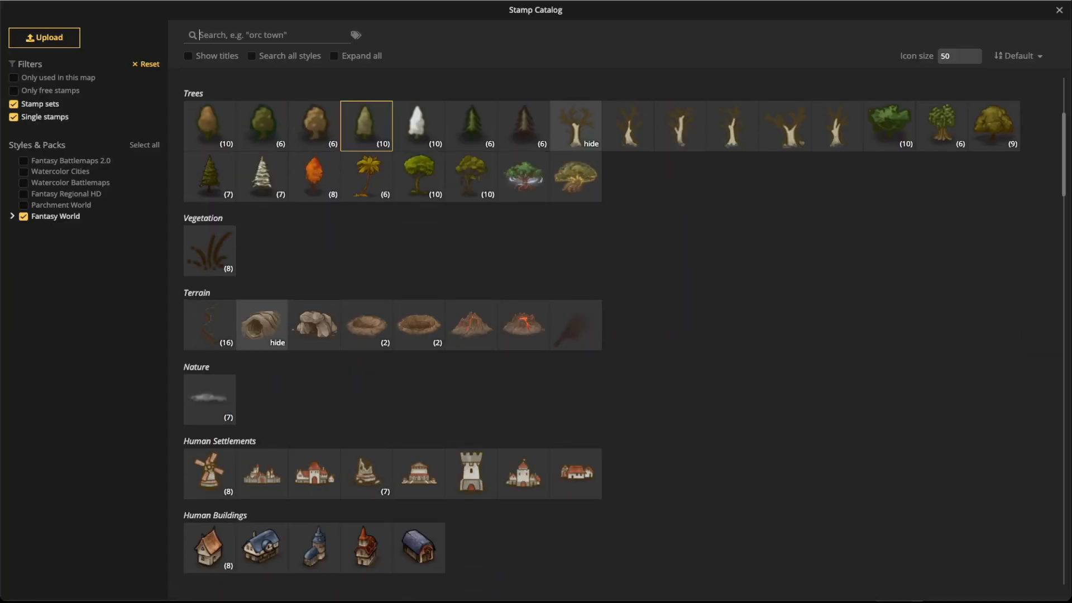
pyautogui.scroll(1, 314, 379)
pyautogui.scroll(2, 314, 385)
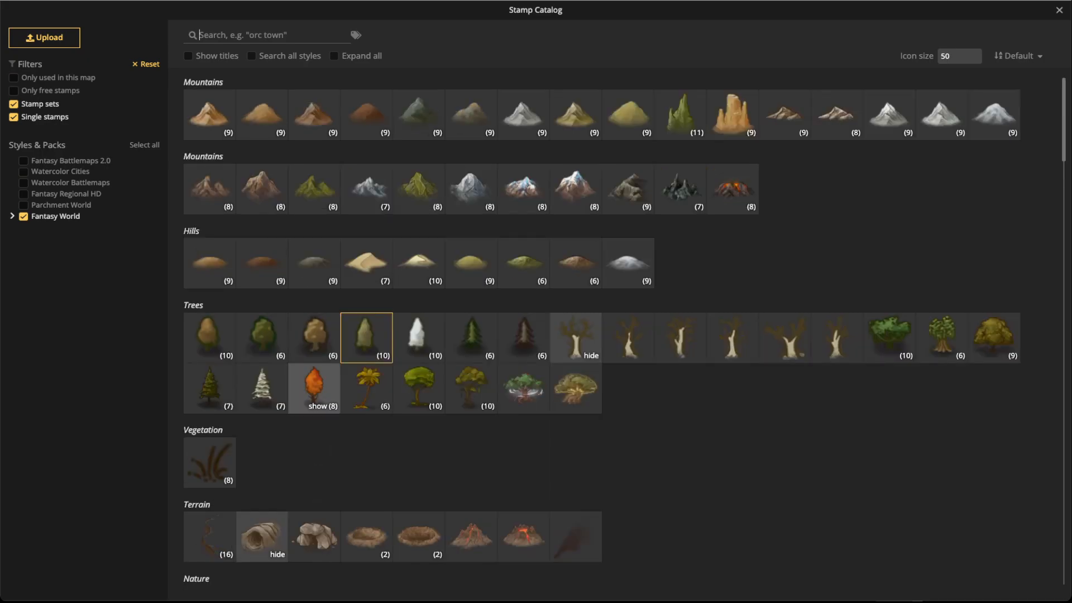
pyautogui.scroll(-5, 313, 385)
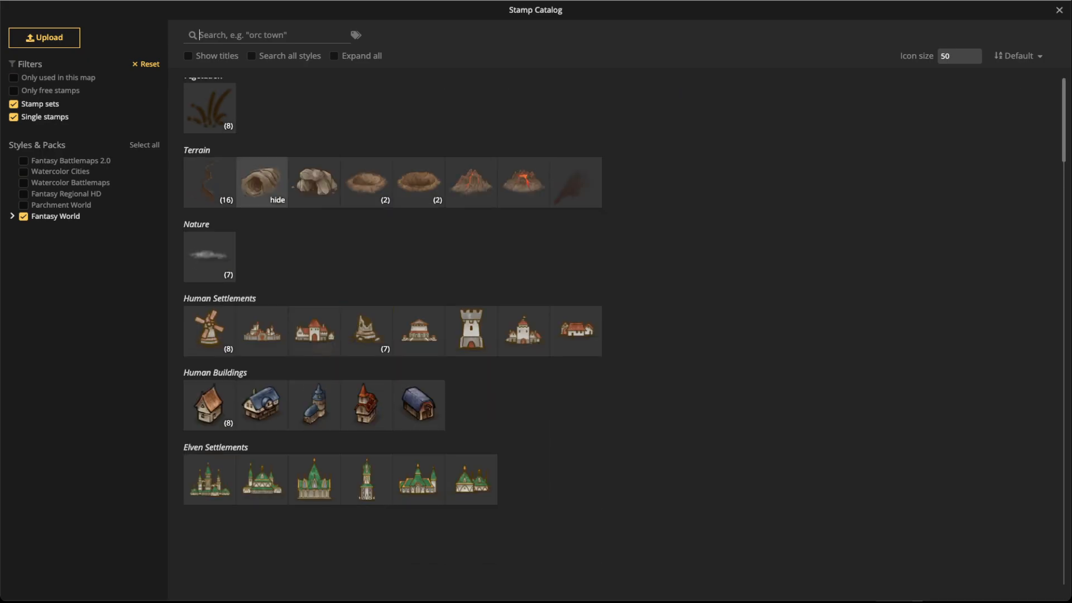
pyautogui.scroll(-5, 419, 324)
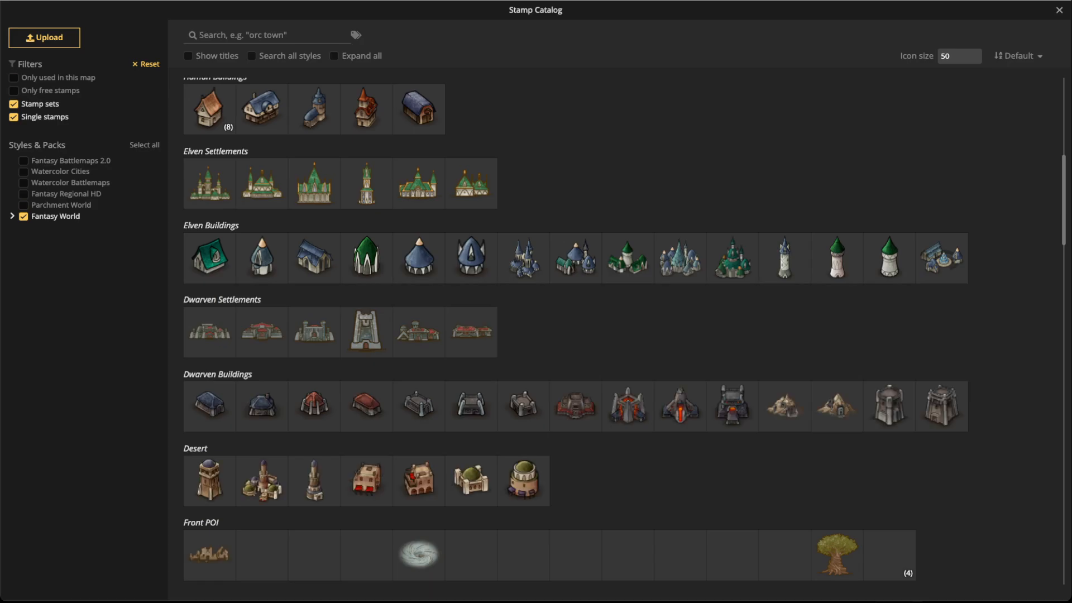
pyautogui.scroll(-1, 313, 386)
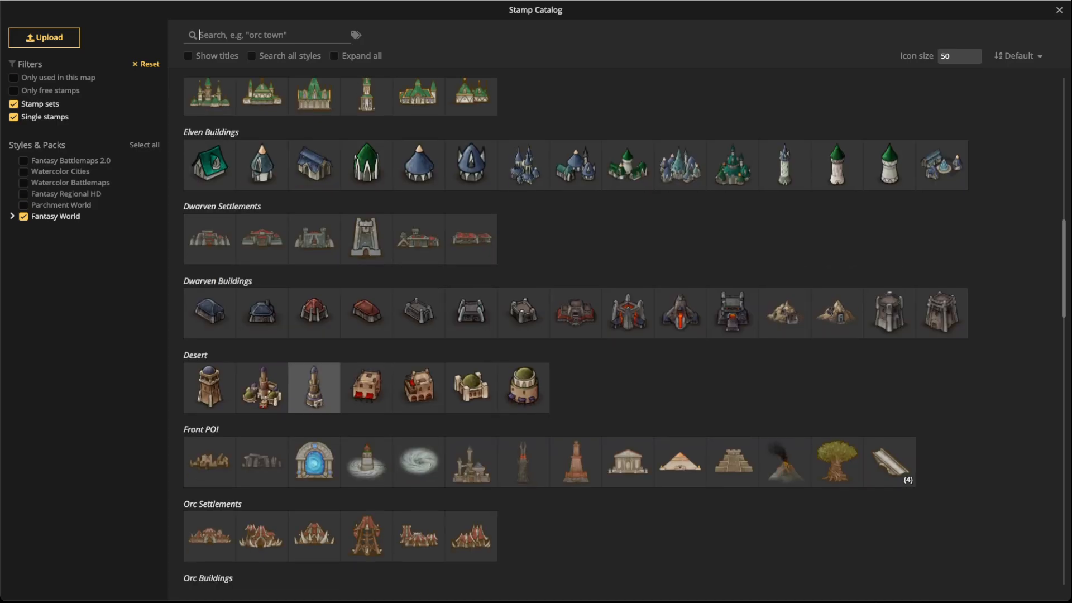
pyautogui.scroll(-1, 366, 400)
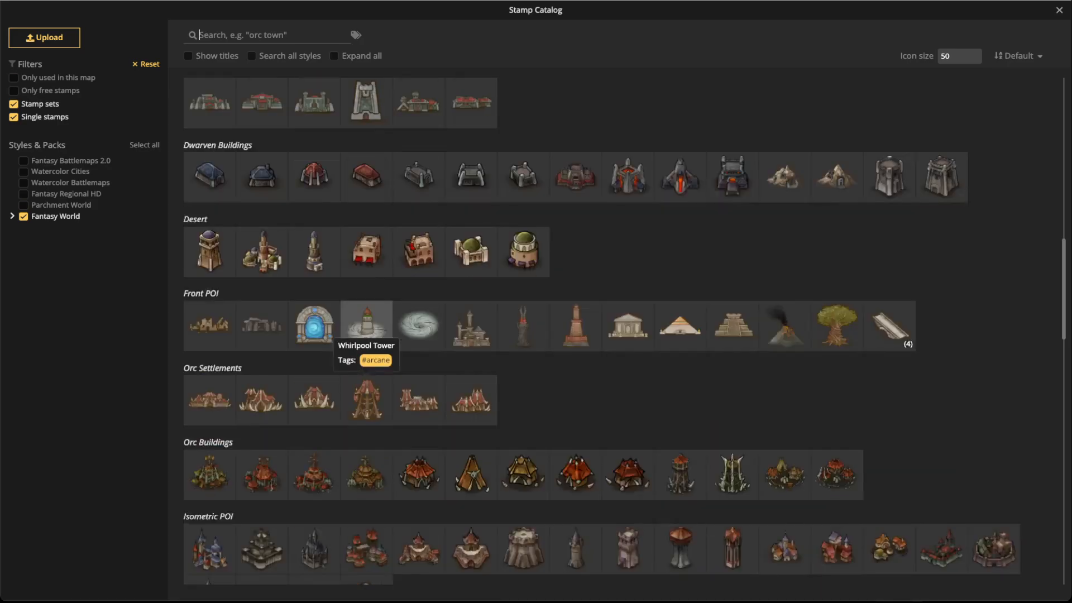
pyautogui.scroll(-3, 366, 399)
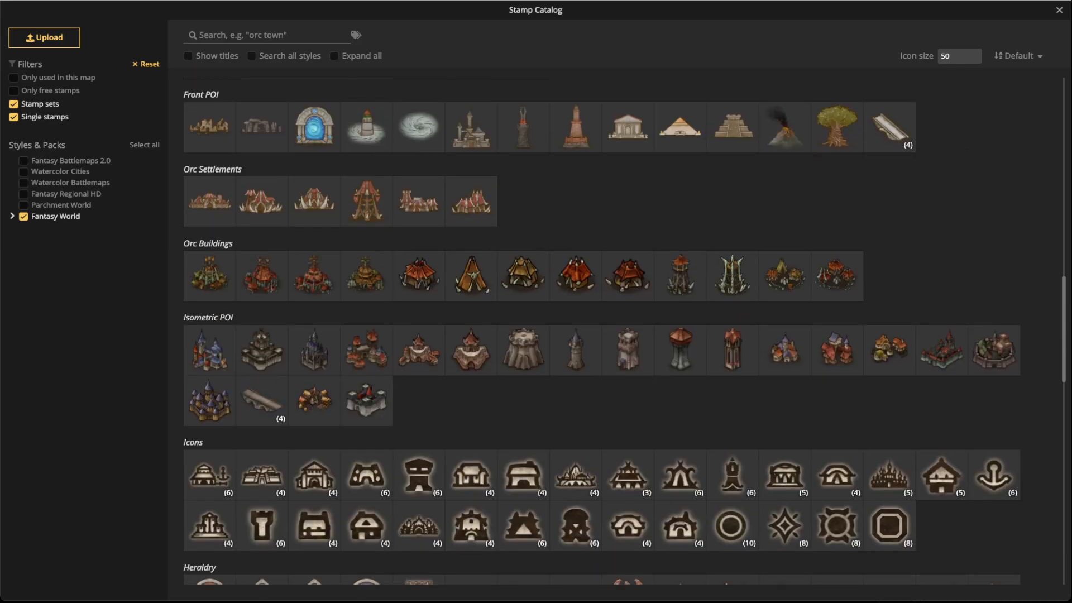
pyautogui.scroll(-2, 419, 536)
pyautogui.scroll(3, 419, 536)
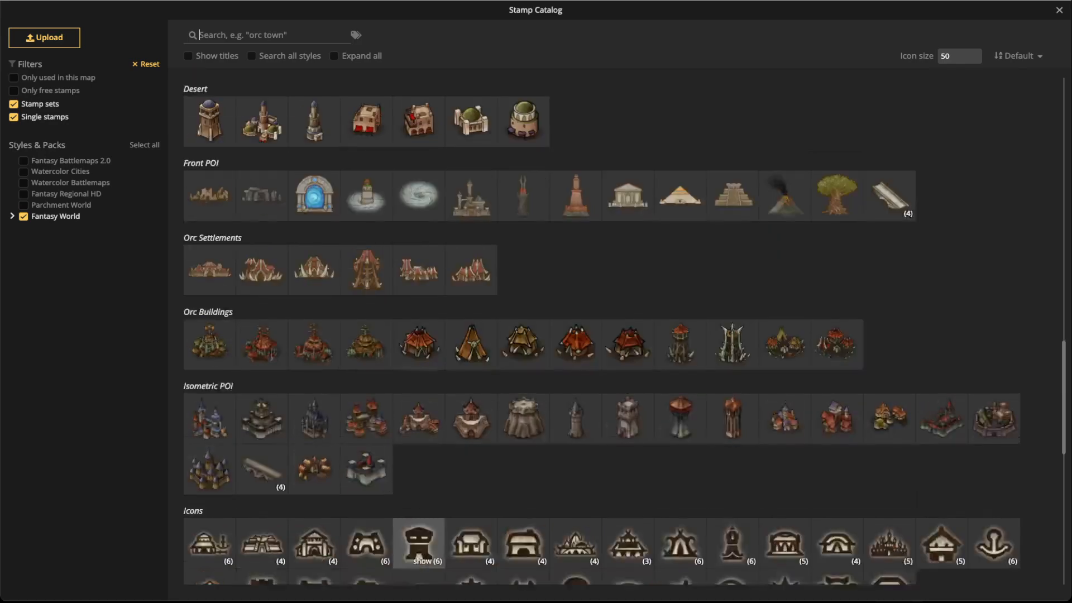
pyautogui.scroll(1, 419, 416)
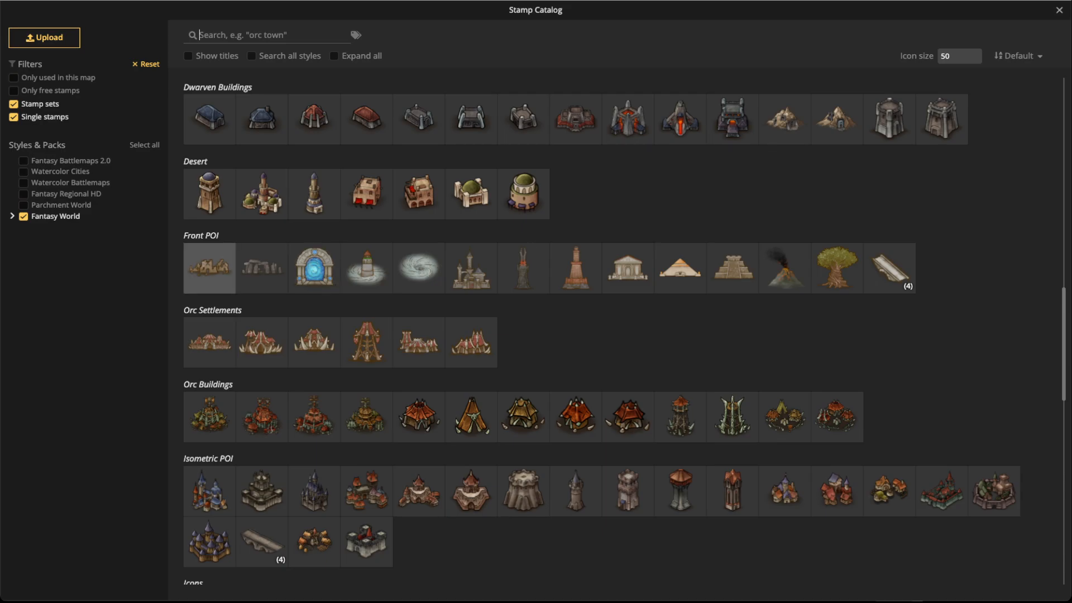
pyautogui.scroll(3, 209, 231)
pyautogui.scroll(3, 263, 282)
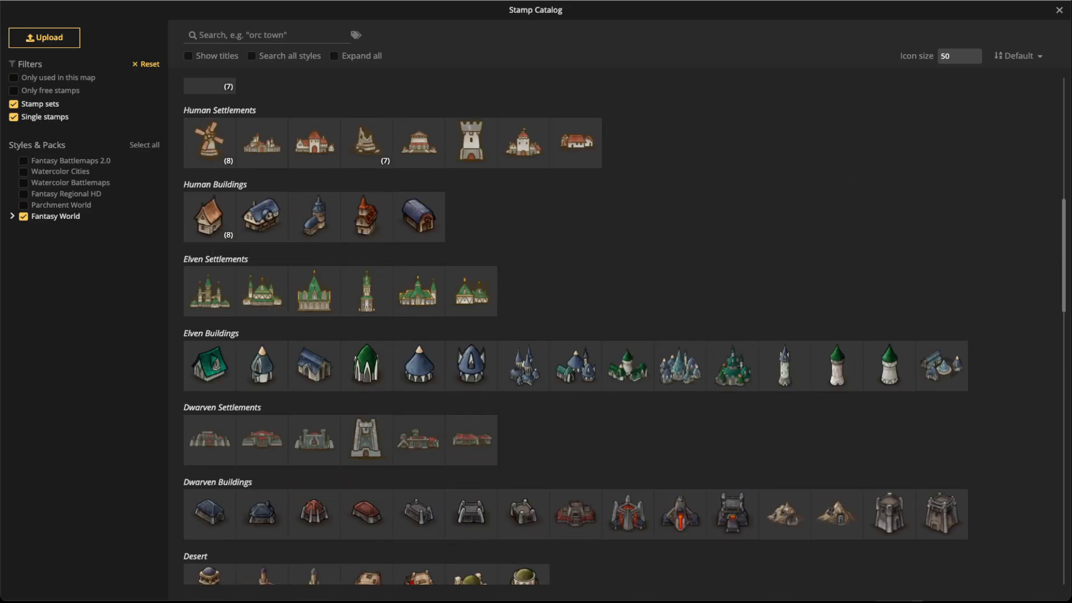
pyautogui.scroll(3, 263, 184)
pyautogui.scroll(1, 263, 184)
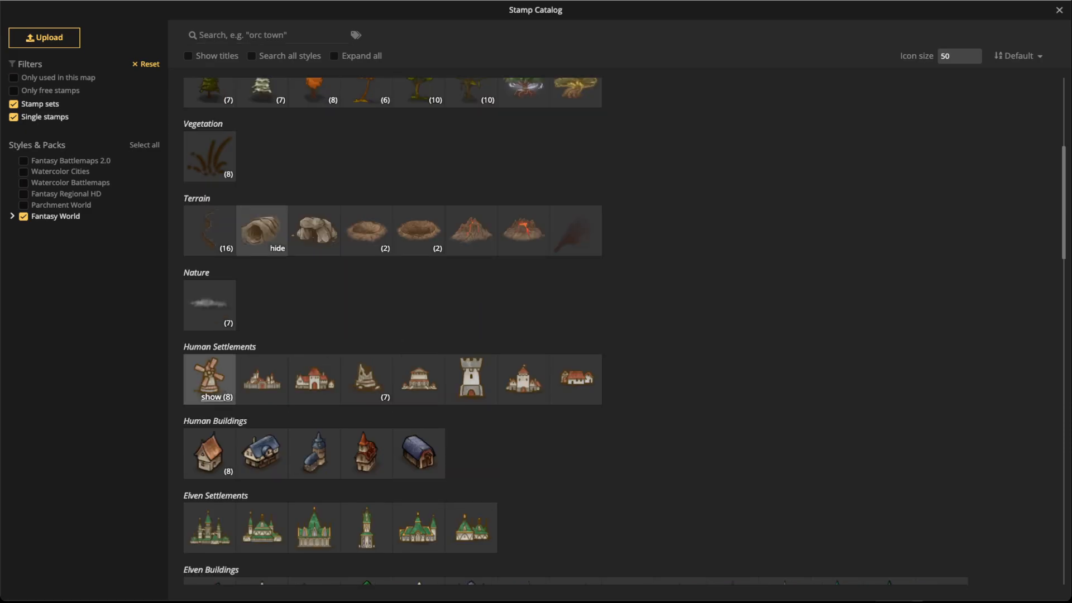
# Expand the Human Settlements stamp sets and choose the Human Ruins set
pyautogui.click(217, 396)
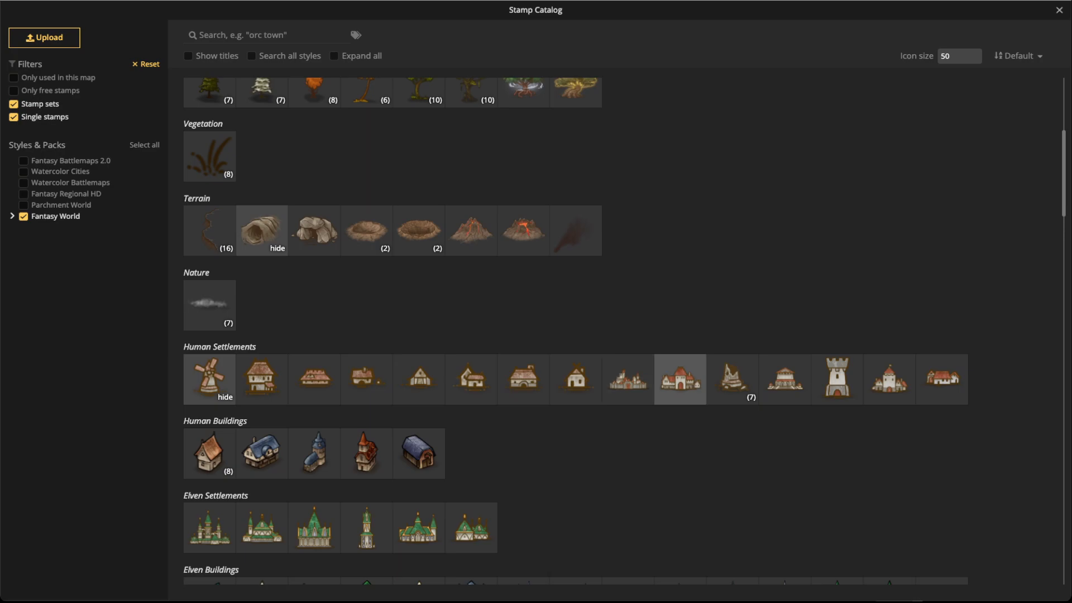
pyautogui.click(739, 397)
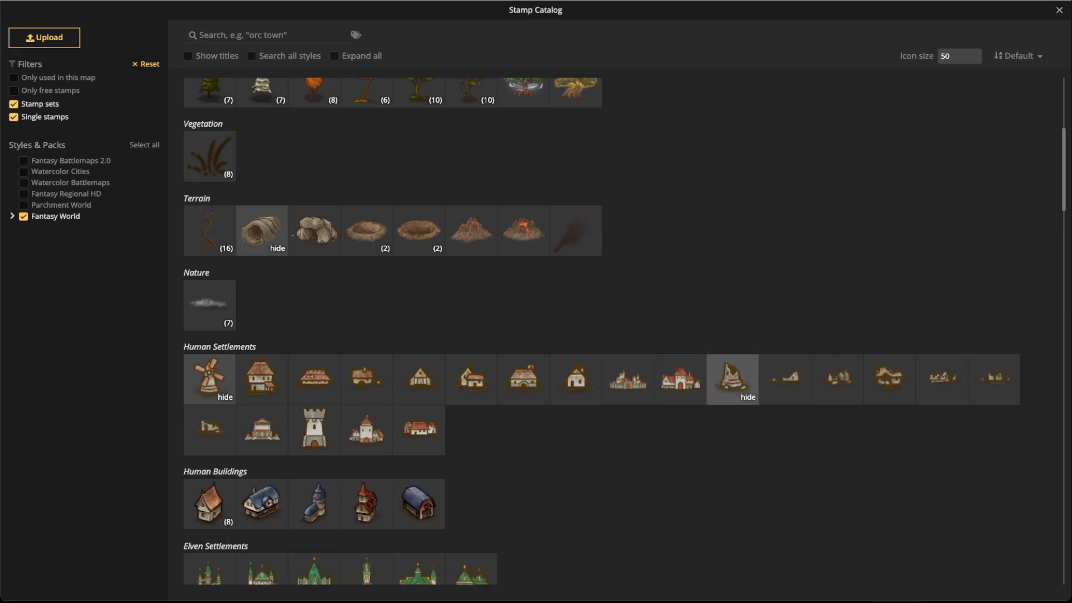
pyautogui.click(733, 377)
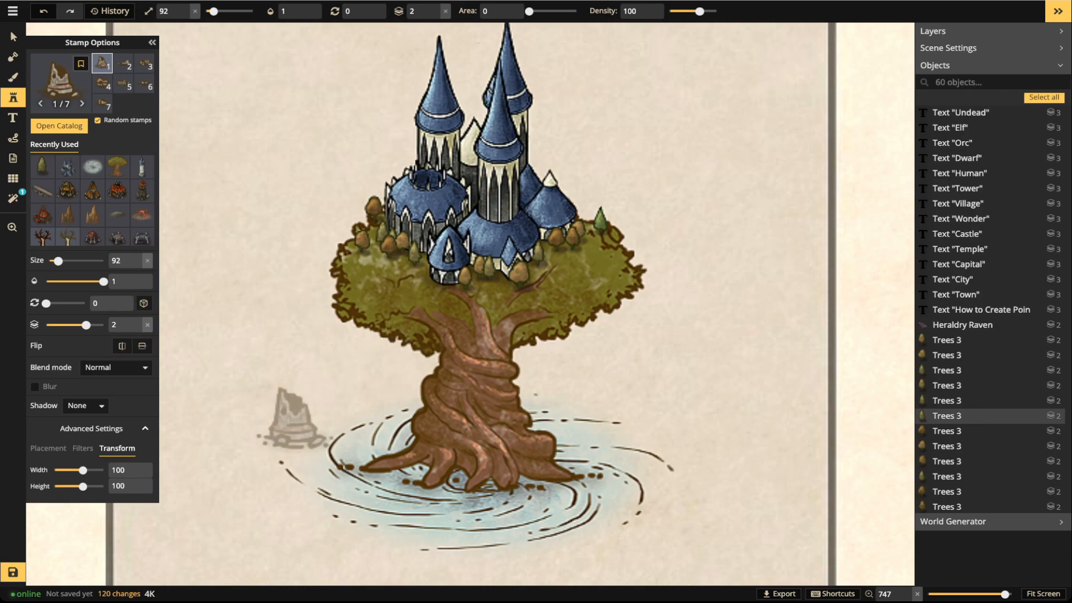
# Place a Human Ruins stamp at size 32 on layer 2 in the whirlpool's front-left water
pyautogui.scroll(2, 301, 435)
pyautogui.scroll(1, 361, 485)
pyautogui.press('[')
pyautogui.press('[')
pyautogui.press('[')
pyautogui.press('[')
pyautogui.press('[')
pyautogui.press('[')
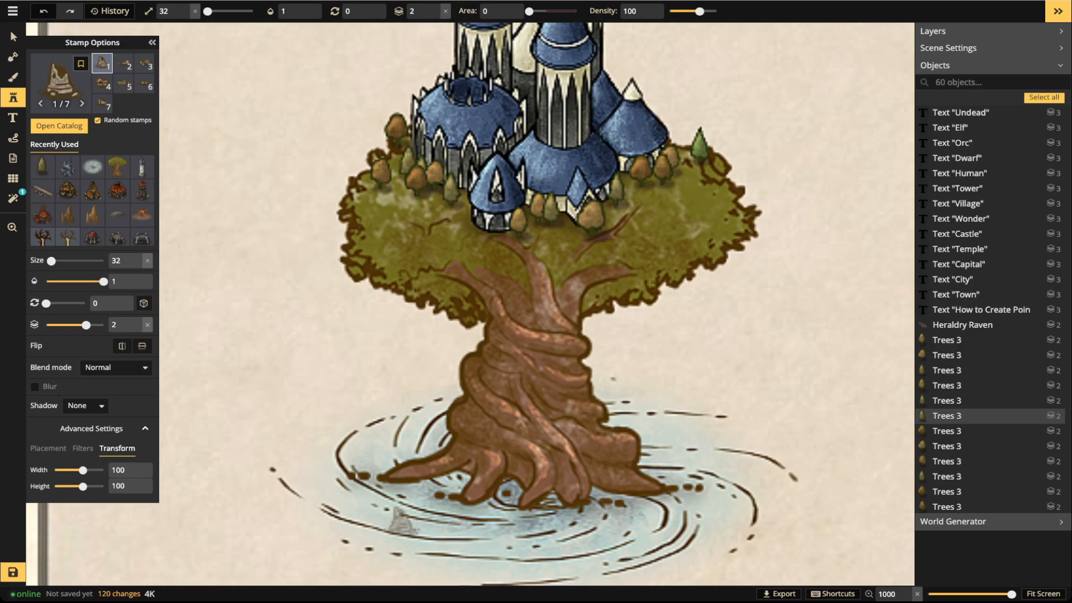
pyautogui.click(410, 525)
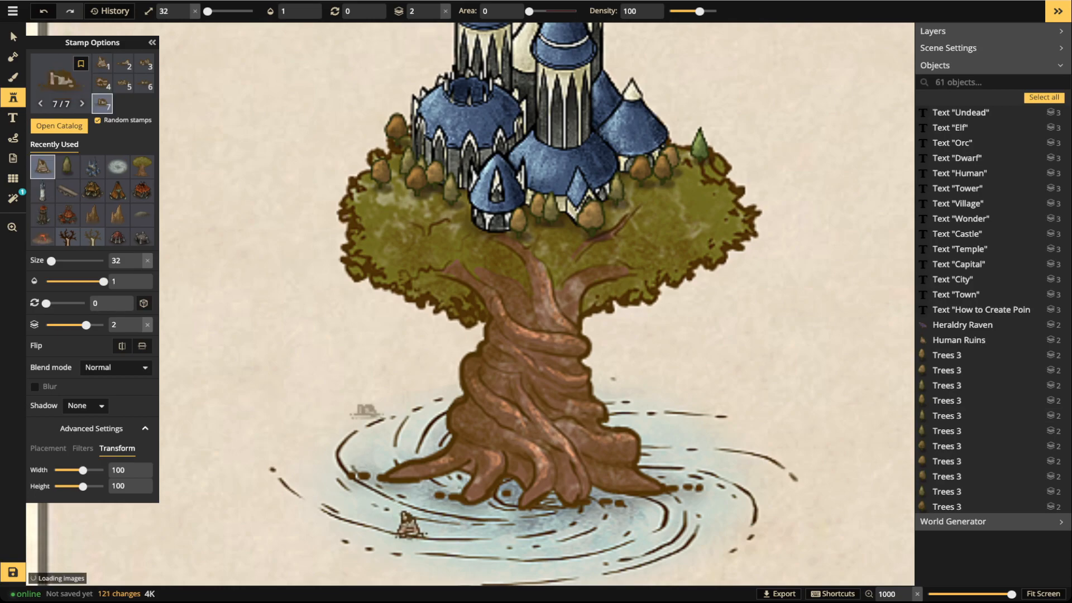
# Add a size 52 Human Ruins stamp at the whirlpool's front and a size 42 one at its right rear
pyautogui.press(']')
pyautogui.press(']')
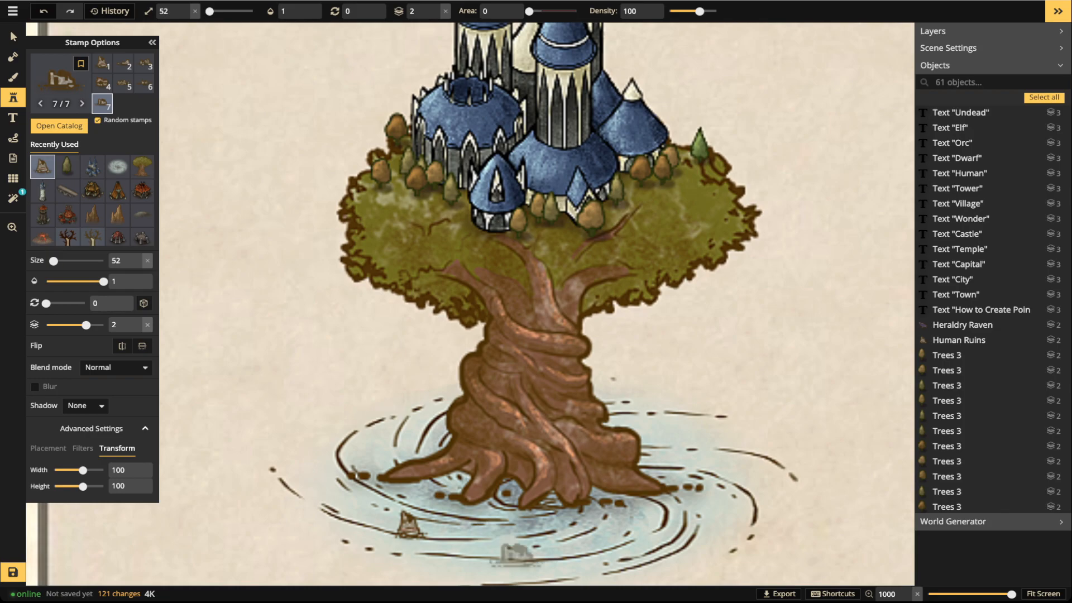
pyautogui.click(540, 546)
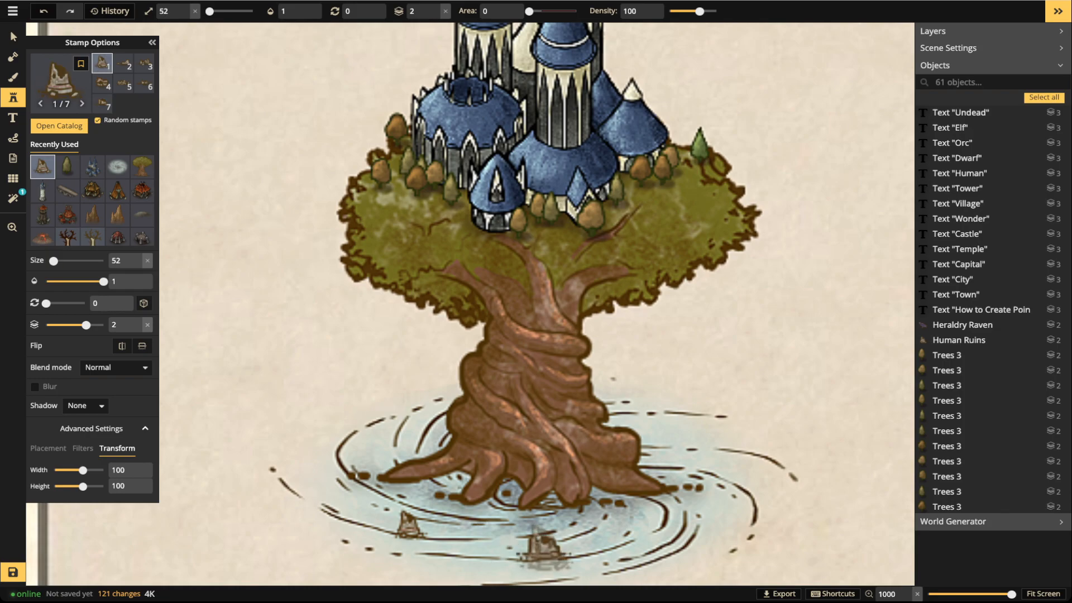
pyautogui.press('[')
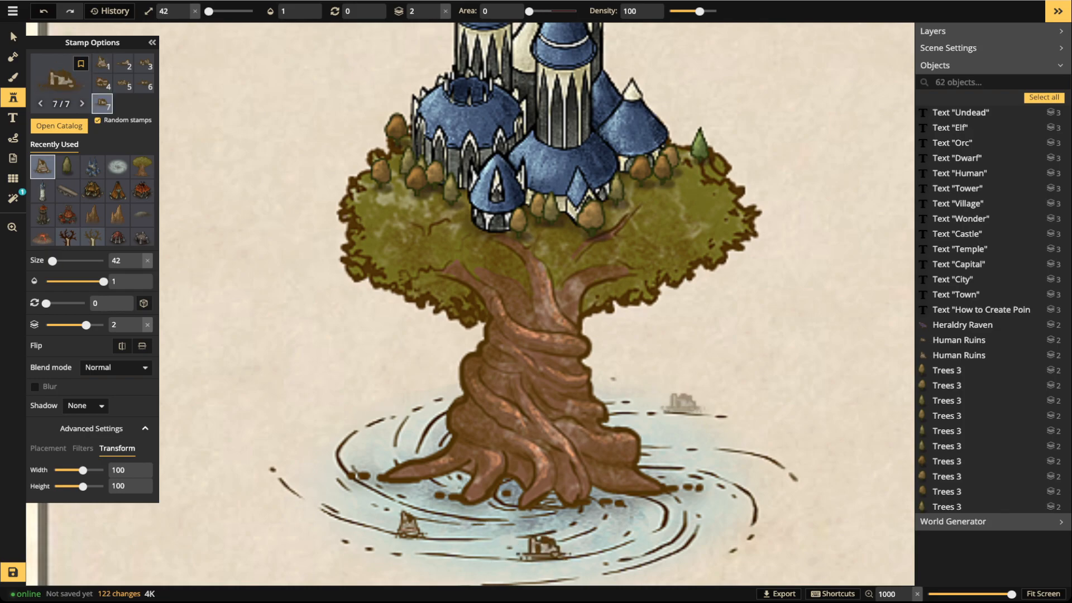
pyautogui.click(686, 404)
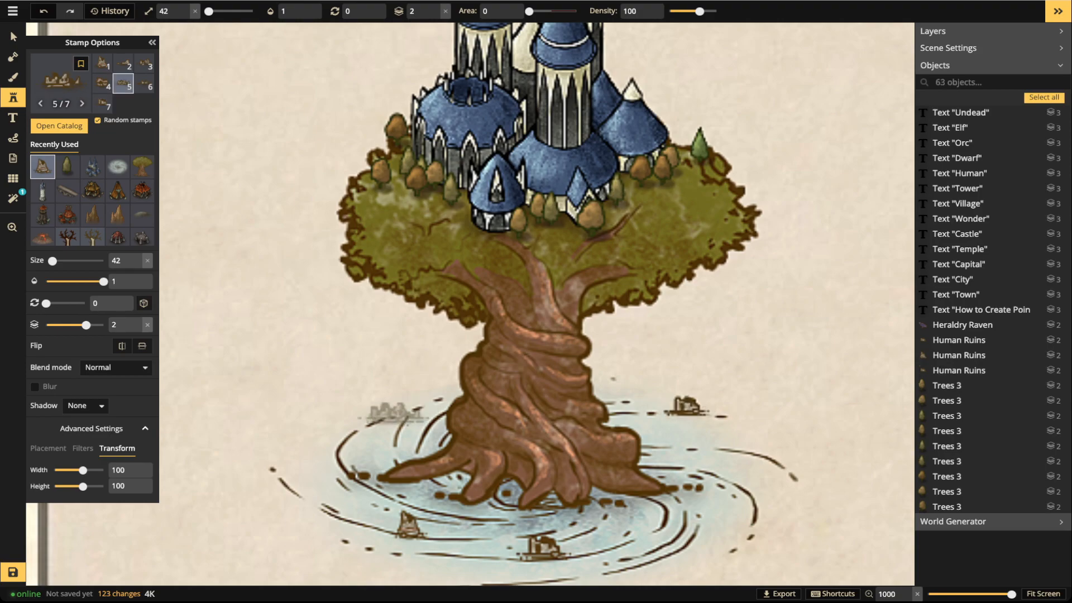
# Place a size 42 Human Ruins stamp at the trunk's left side, send it to layer 0 and shift it slightly down behind the trunk
pyautogui.click(455, 378)
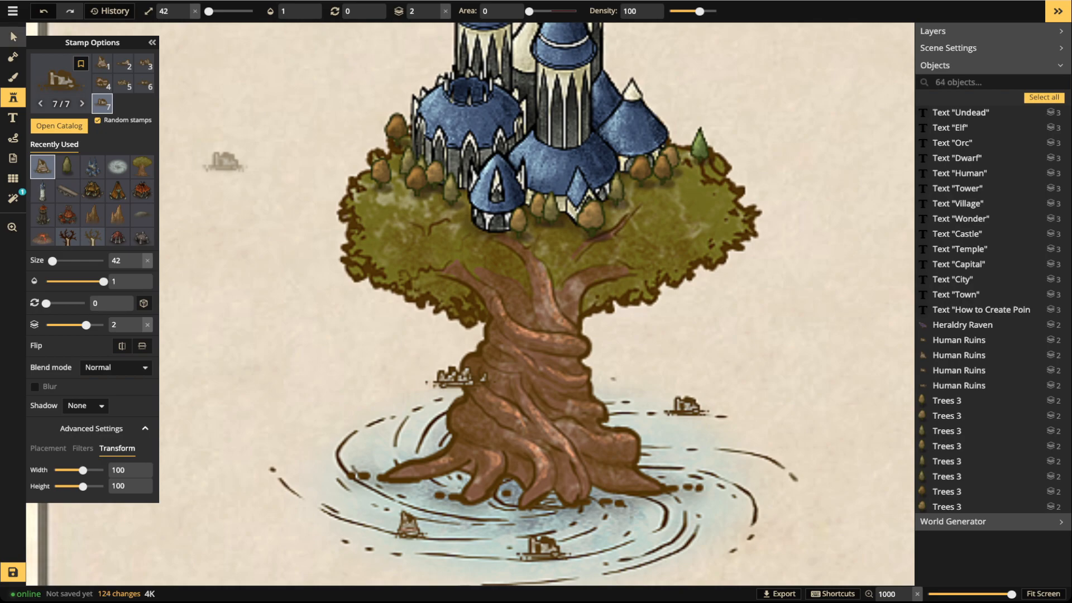
pyautogui.click(14, 37)
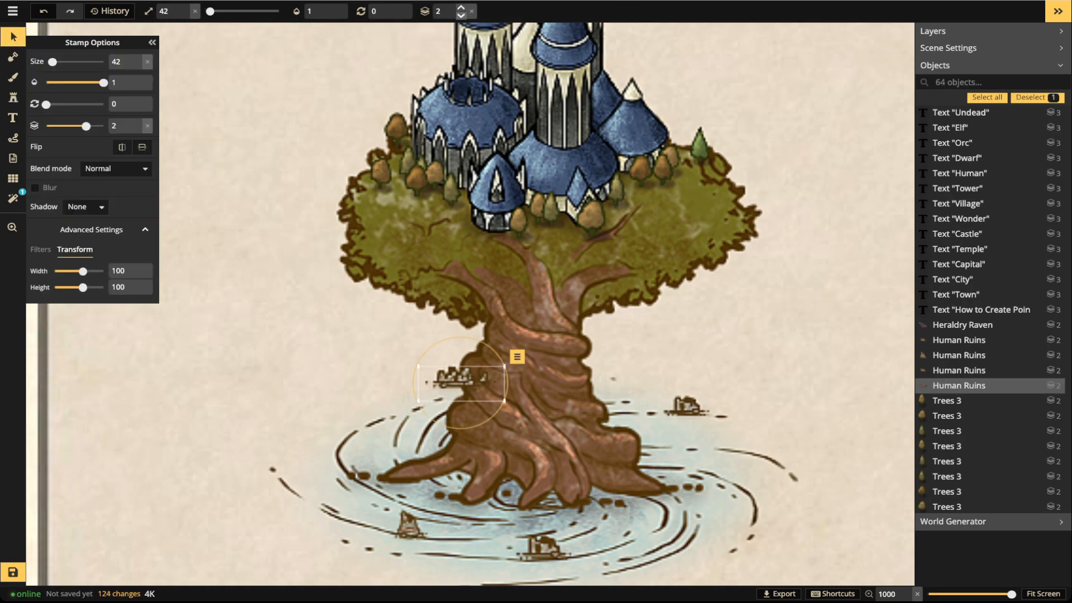
pyautogui.click(461, 14)
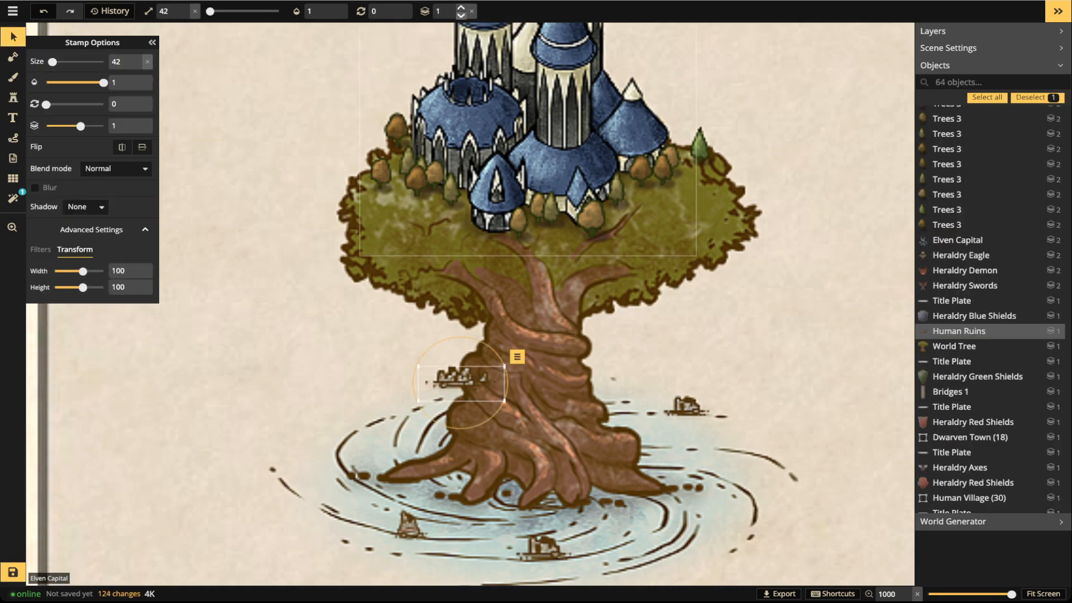
pyautogui.click(461, 14)
pyautogui.moveTo(461, 384); pyautogui.dragTo(467, 396)
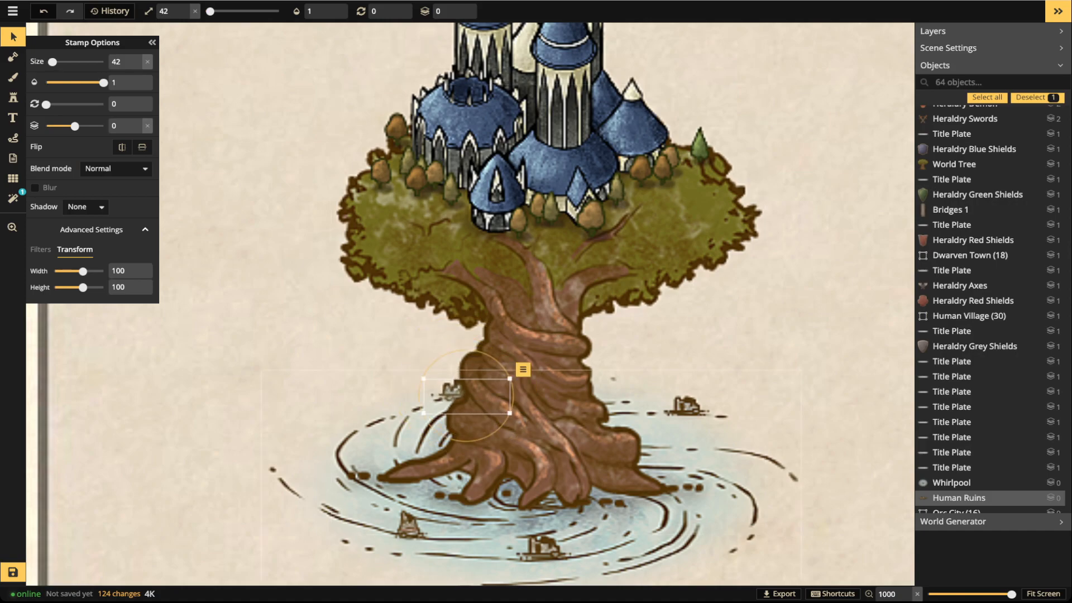
pyautogui.scroll(-5, 340, 361)
pyautogui.click(340, 361)
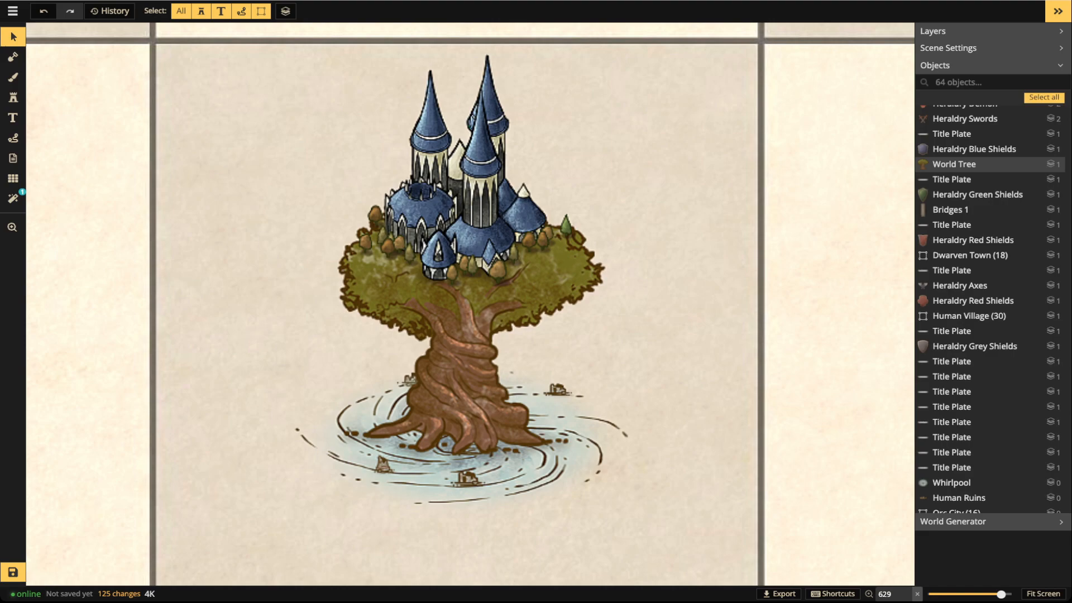
# Select the whole tree, castle and whirlpool composition, enlarge it to size 88 and center it in its grid cell
pyautogui.moveTo(187, 79); pyautogui.dragTo(705, 508)
pyautogui.scroll(-5, 519, 243)
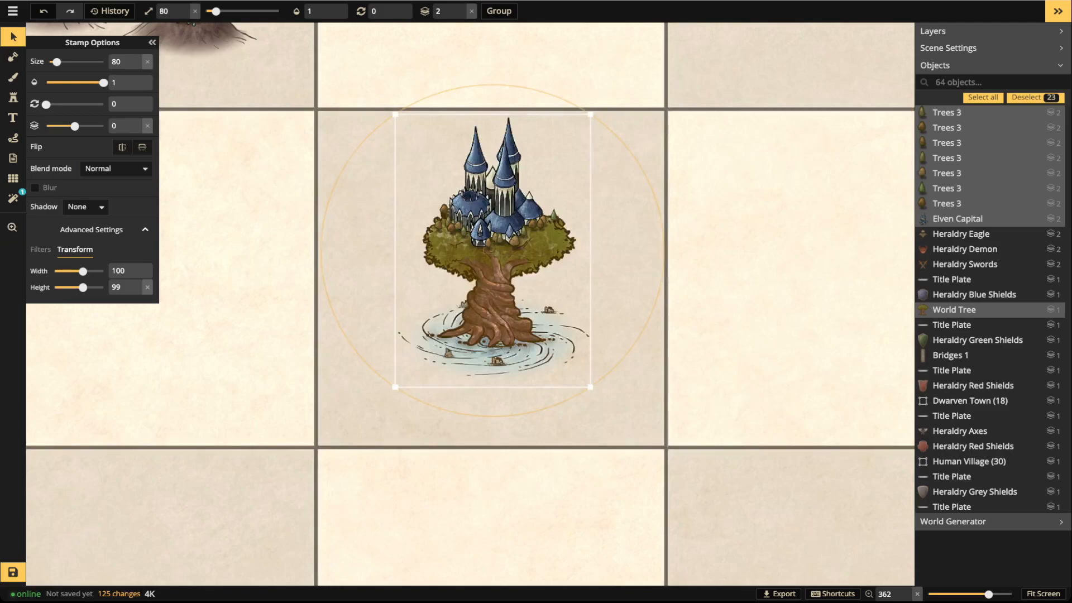
pyautogui.moveTo(491, 262); pyautogui.dragTo(495, 280)
pyautogui.moveTo(391, 152); pyautogui.dragTo(370, 122)
pyautogui.moveTo(485, 268); pyautogui.dragTo(489, 266)
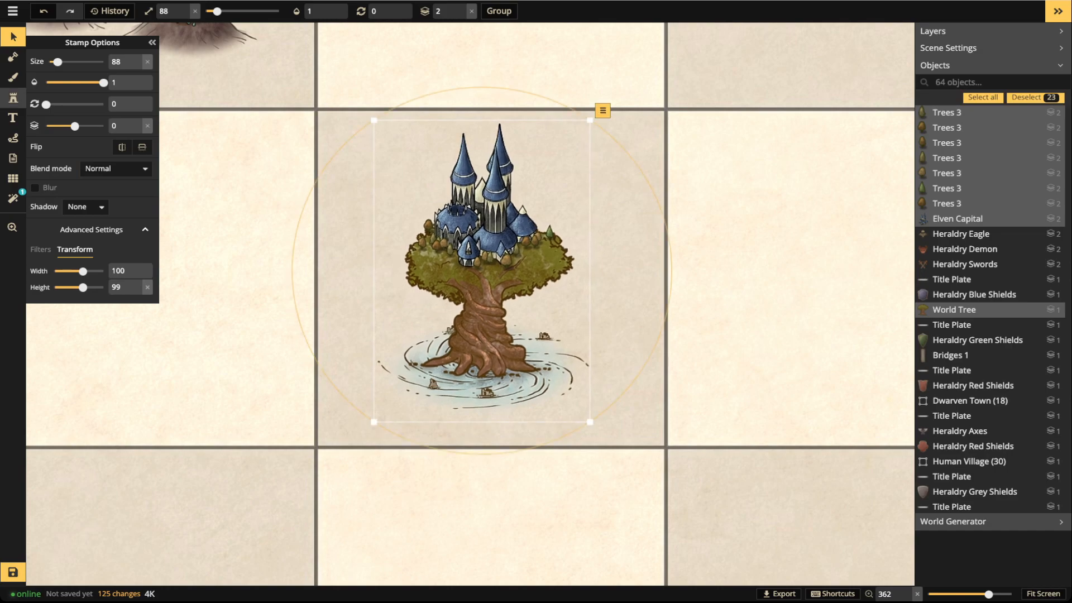
# Place a World Tree stamp at size 88, rotated 75 degrees on layer 2, as a branch on the trunk's right side
pyautogui.click(13, 98)
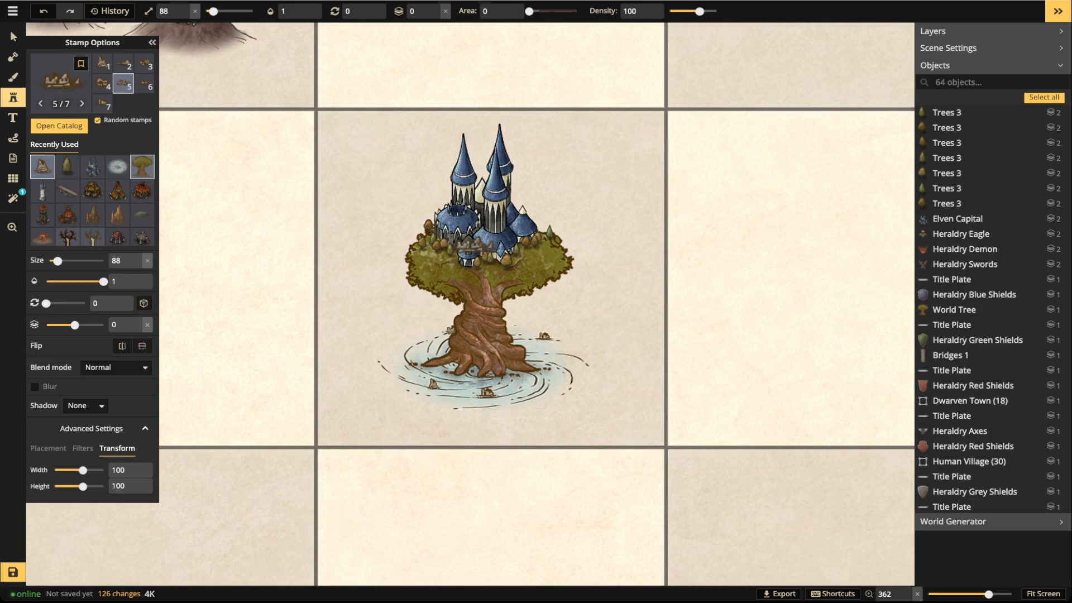
pyautogui.click(141, 166)
pyautogui.scroll(-4, 593, 321)
pyautogui.scroll(5, 551, 309)
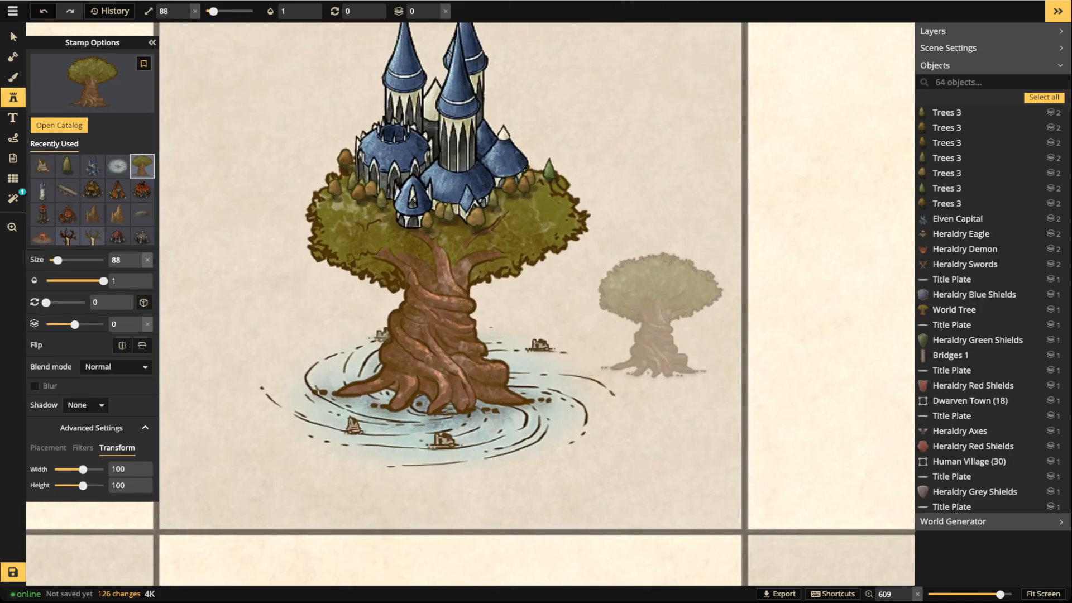
pyautogui.scroll(-1, 544, 285)
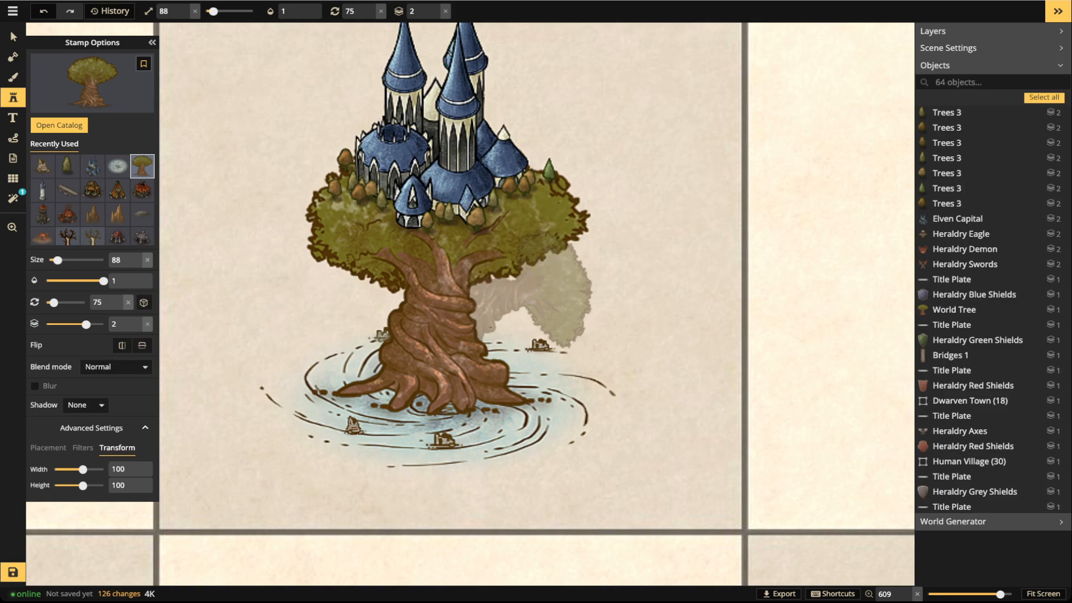
pyautogui.click(512, 300)
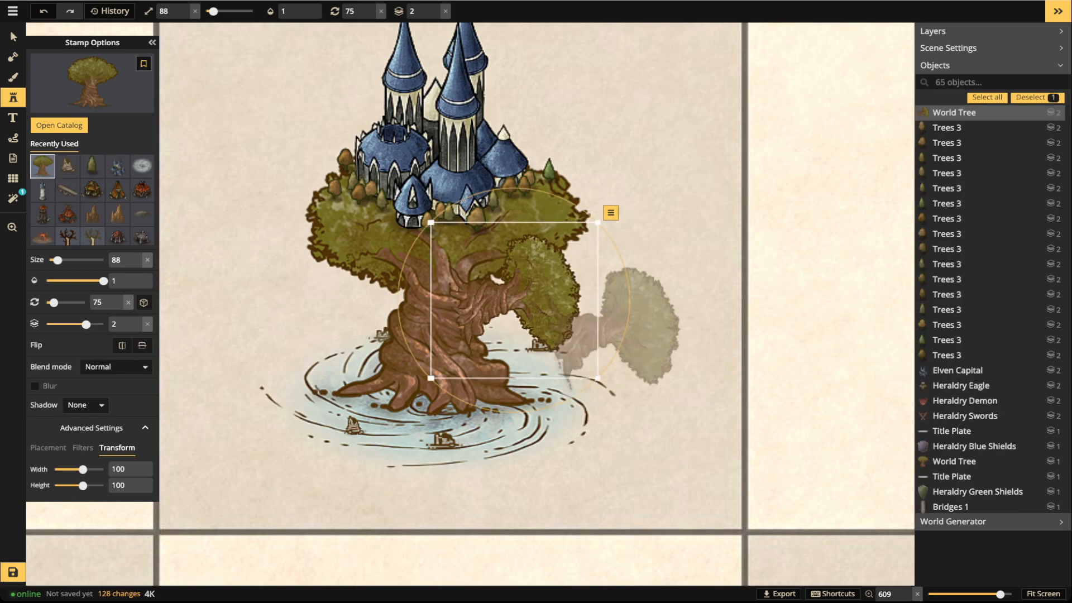
pyautogui.press('Escape')
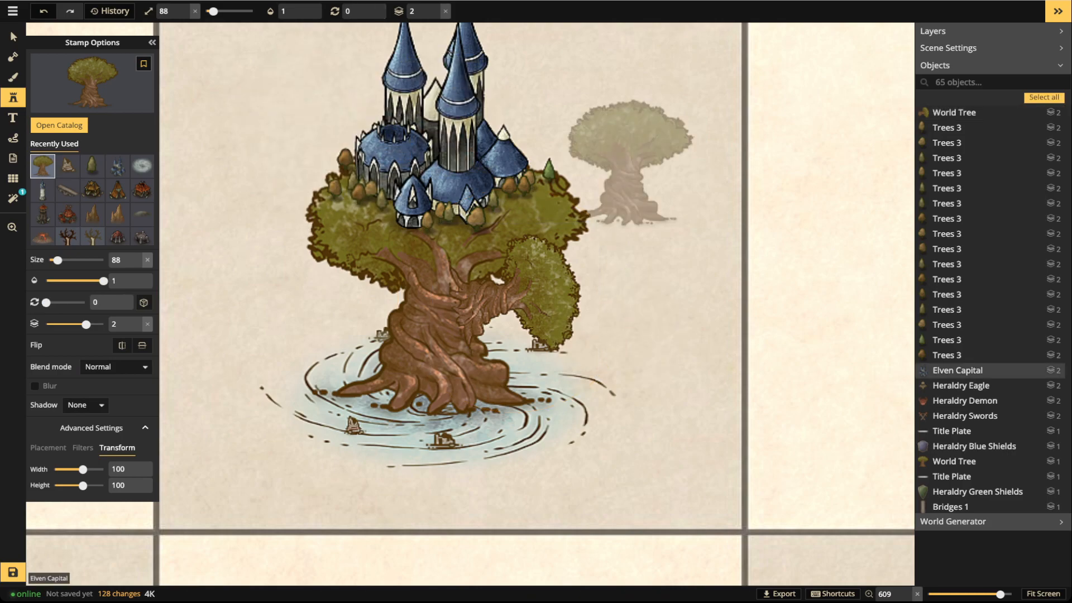
# Place a World Tree stamp at size 88, rotated 300 degrees on layer 2, as a branch on the trunk's left side
pyautogui.scroll(3, 541, 134)
pyautogui.scroll(-3, 553, 117)
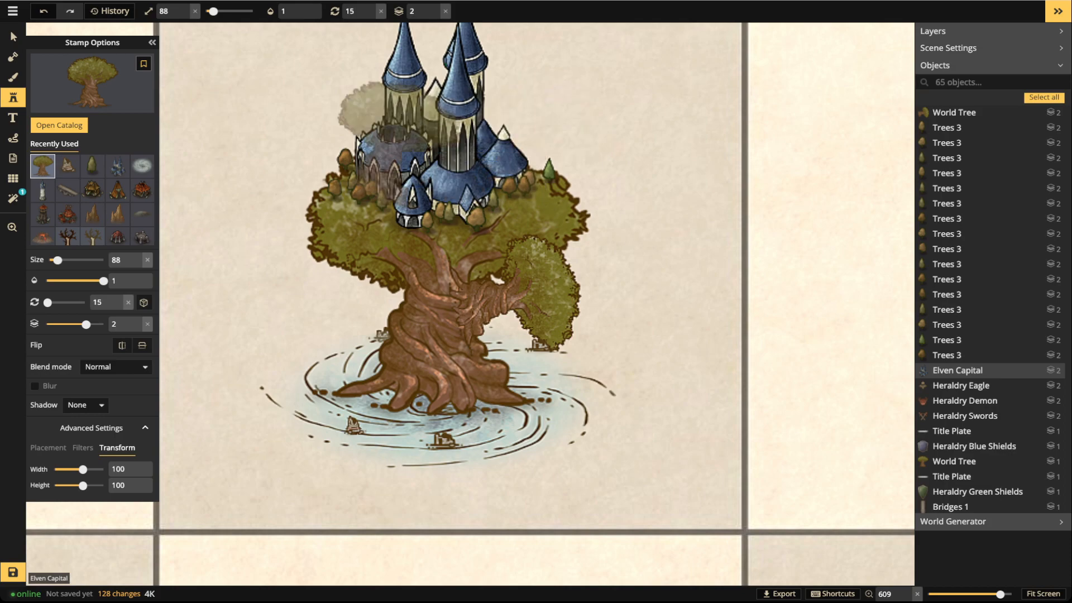
pyautogui.scroll(-3, 357, 139)
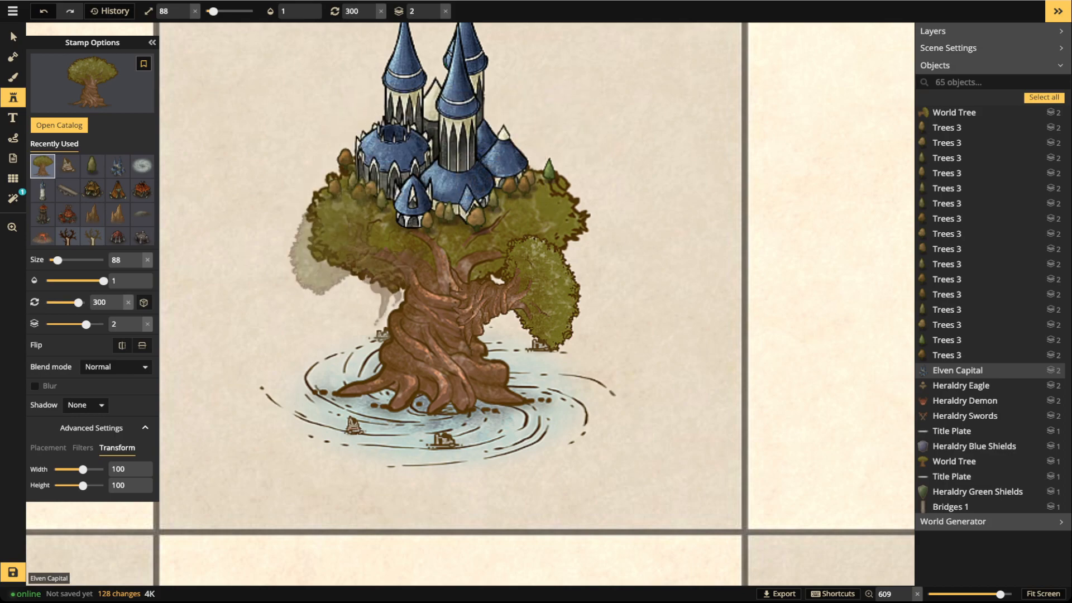
pyautogui.click(361, 271)
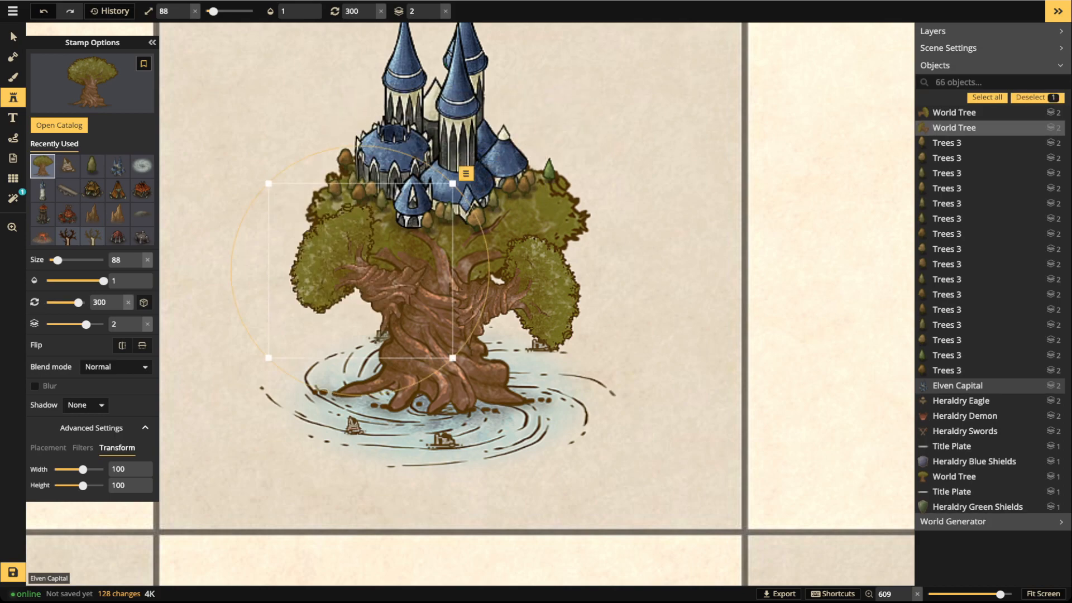
# Send the new left branch to layer 1 and darken it to a brightness of 76
pyautogui.click(14, 37)
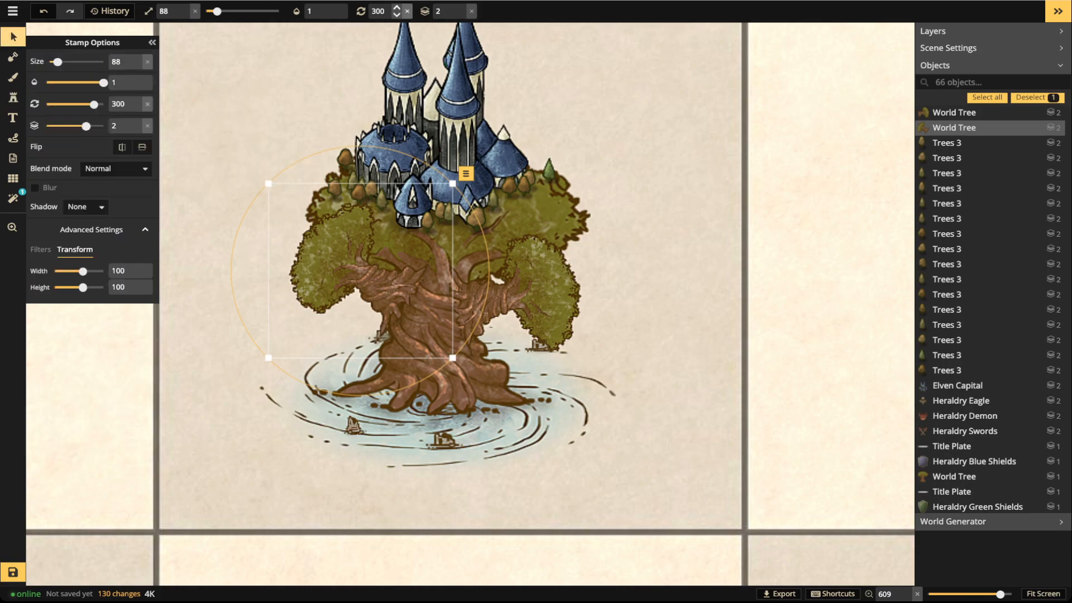
pyautogui.click(461, 15)
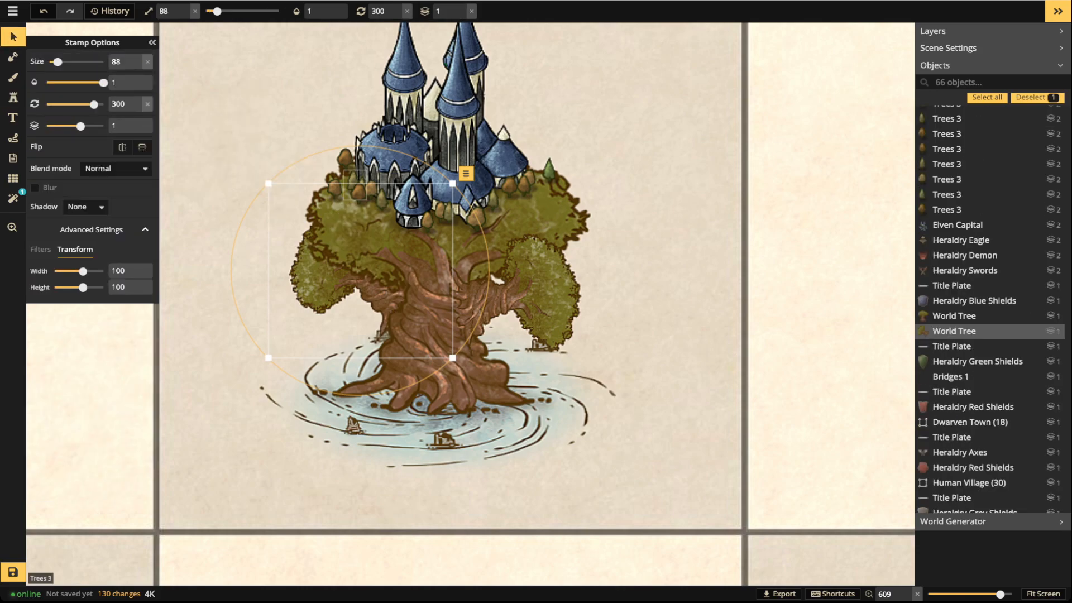
pyautogui.click(41, 250)
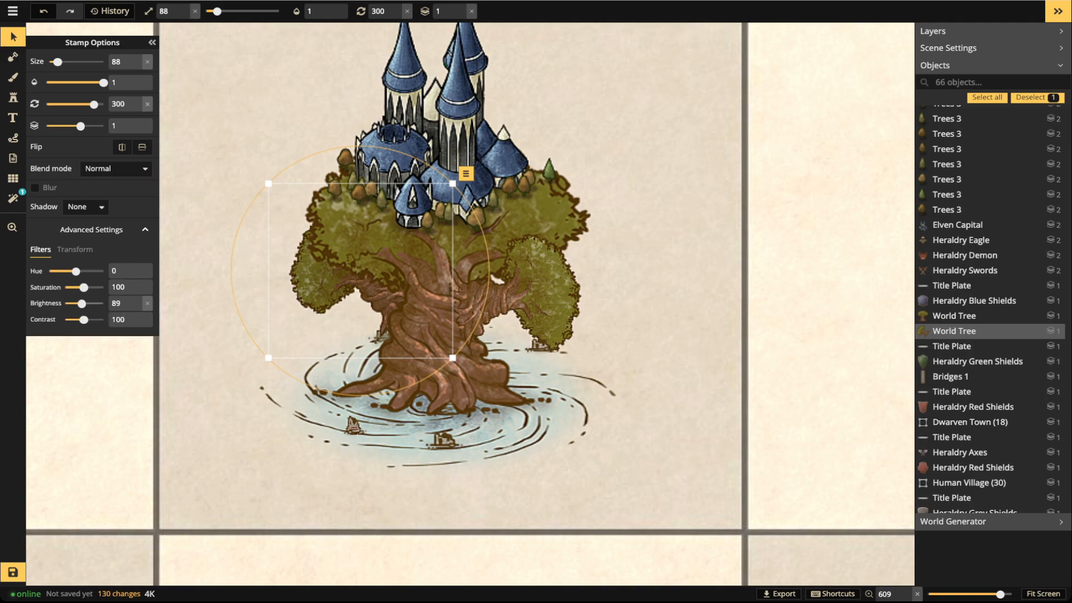
pyautogui.moveTo(80, 304); pyautogui.dragTo(80, 303)
# Move the darkened tree behind the castle's left towers, with its rotation at 0 degrees and brightness at 68
pyautogui.scroll(-7, 360, 271)
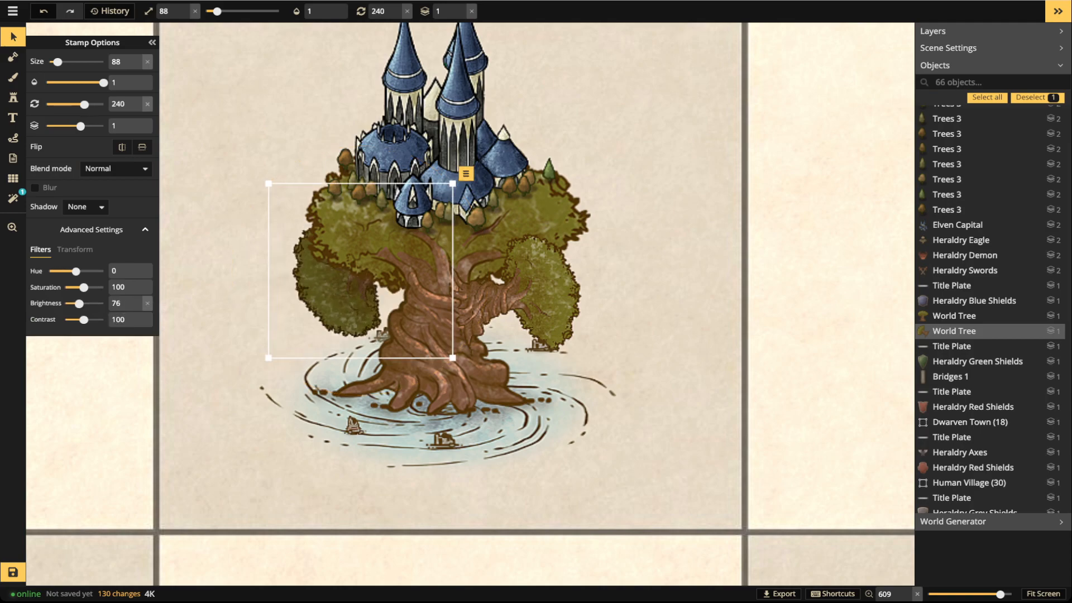
pyautogui.moveTo(348, 299); pyautogui.dragTo(382, 284)
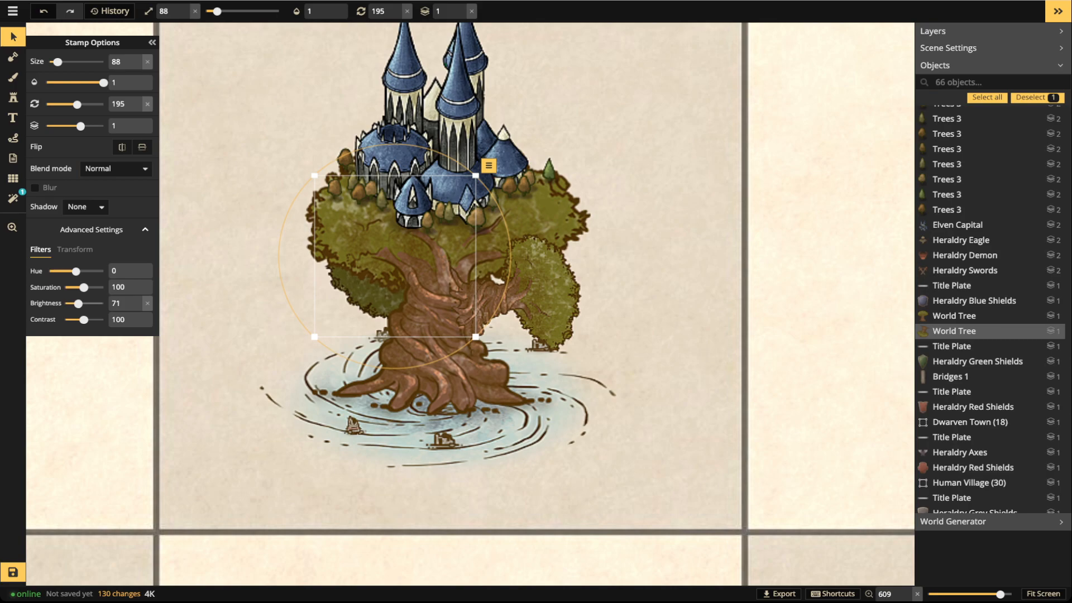
pyautogui.moveTo(366, 288); pyautogui.dragTo(391, 144)
pyautogui.scroll(-10, 390, 112)
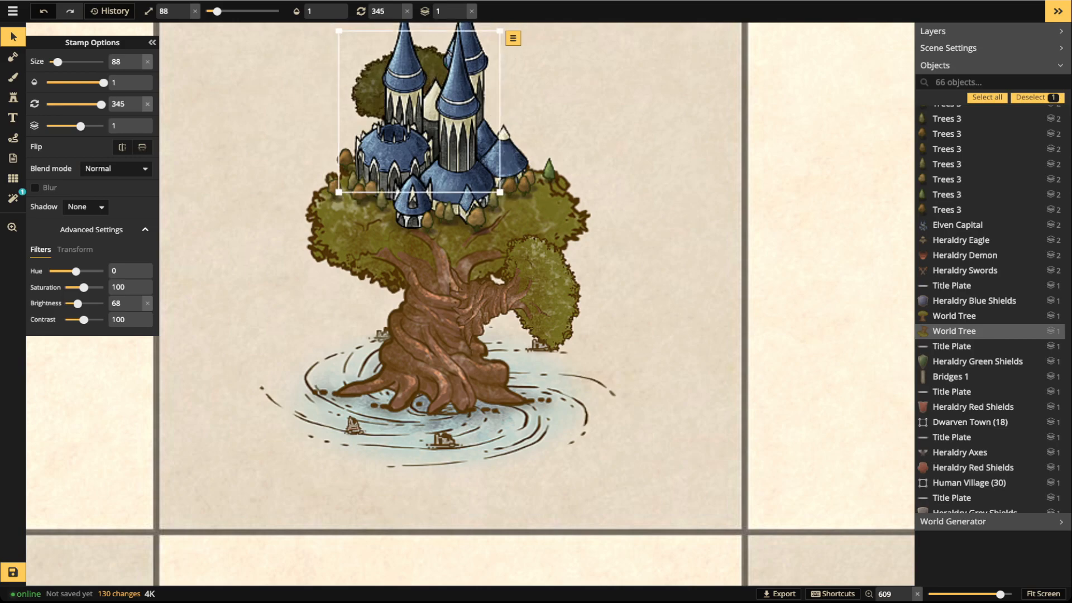
pyautogui.scroll(-1, 391, 111)
pyautogui.moveTo(391, 111); pyautogui.dragTo(356, 129)
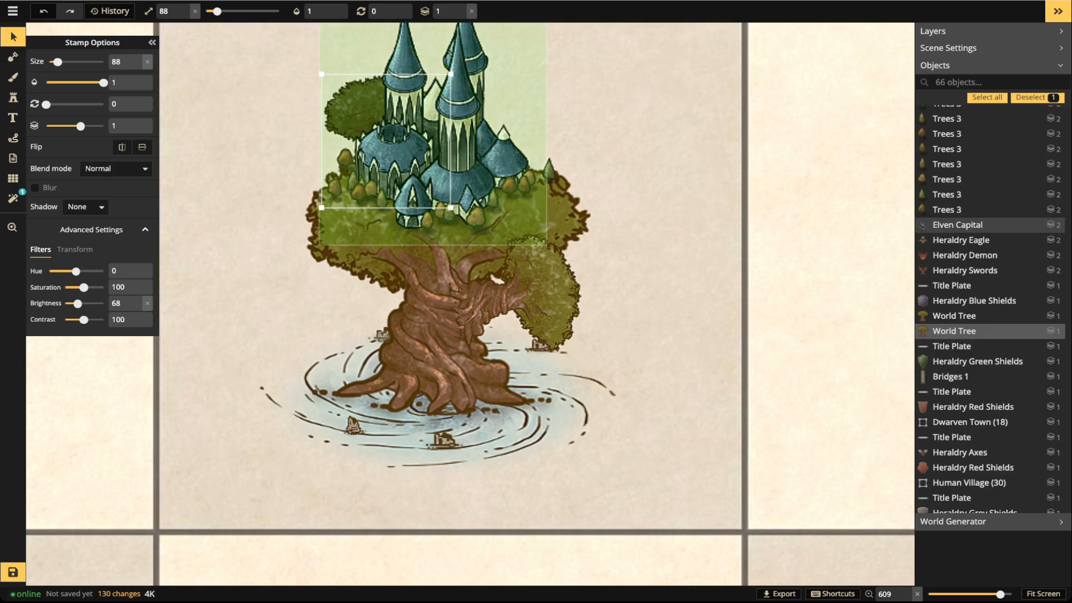
# Duplicate the dark tree and place the copy behind the castle's right side, rotated 15 degrees
pyautogui.hotkey('ctrl', 'd')
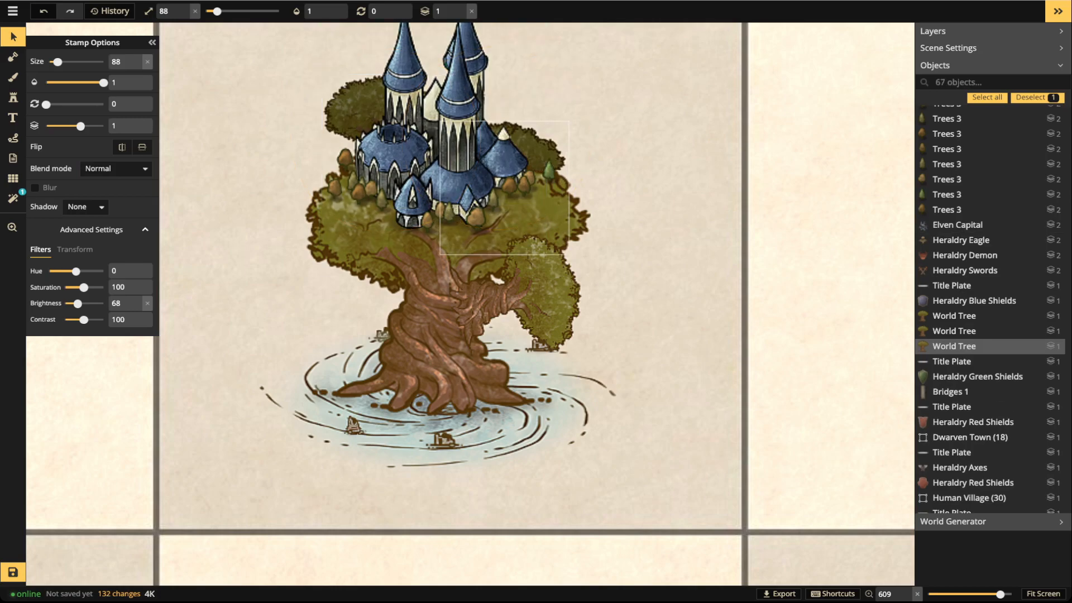
pyautogui.scroll(-1, 504, 188)
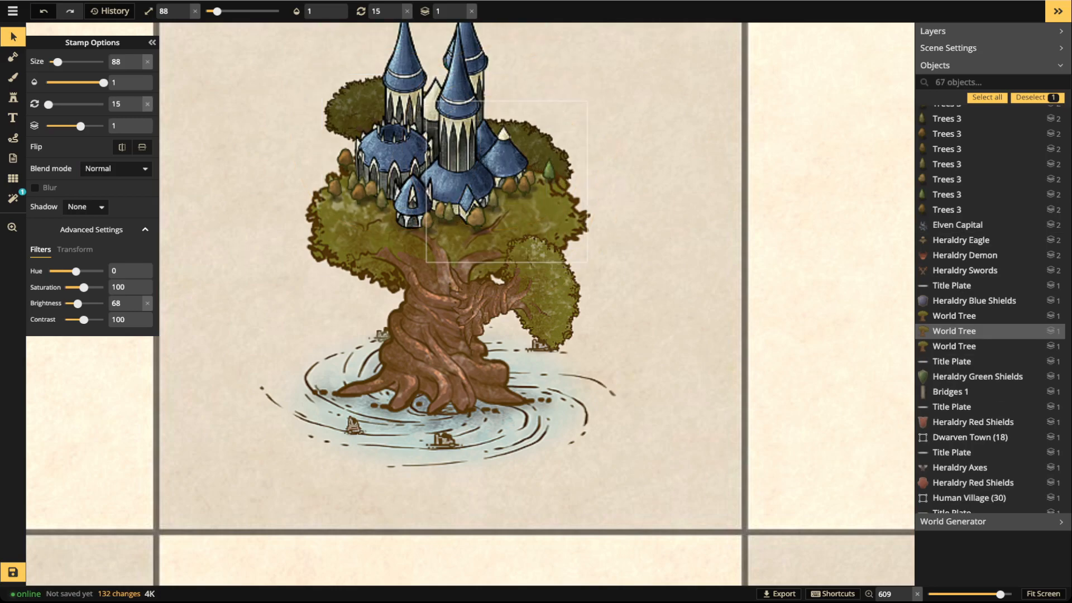
pyautogui.press('Escape')
pyautogui.scroll(-1, 344, 100)
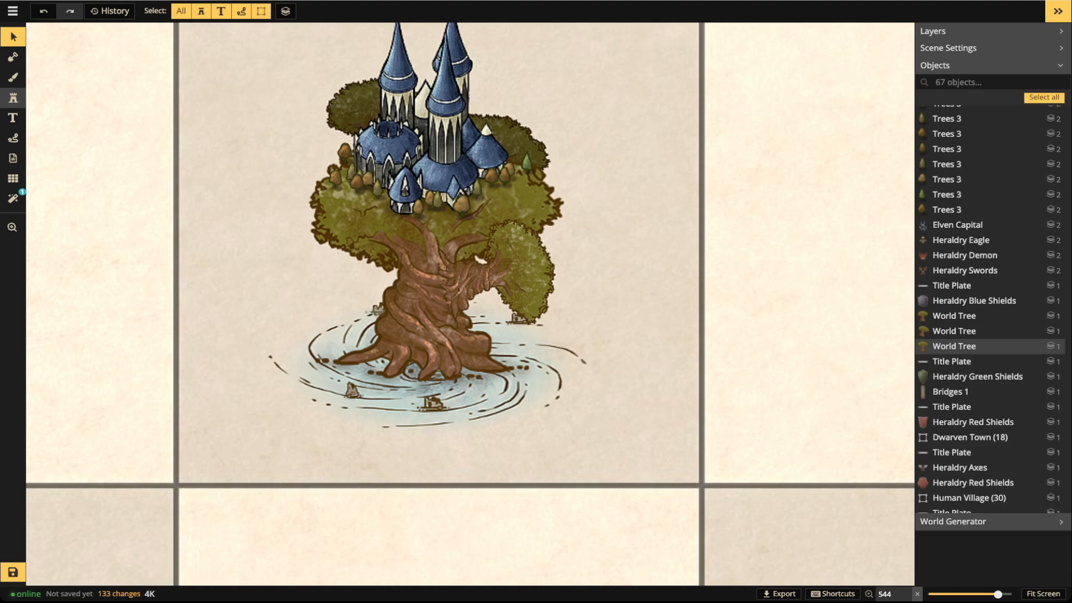
# Place an Elven Building 5 stamp at size 68 at the castle's upper right and move it aside onto empty parchment
pyautogui.click(12, 97)
pyautogui.press('f')
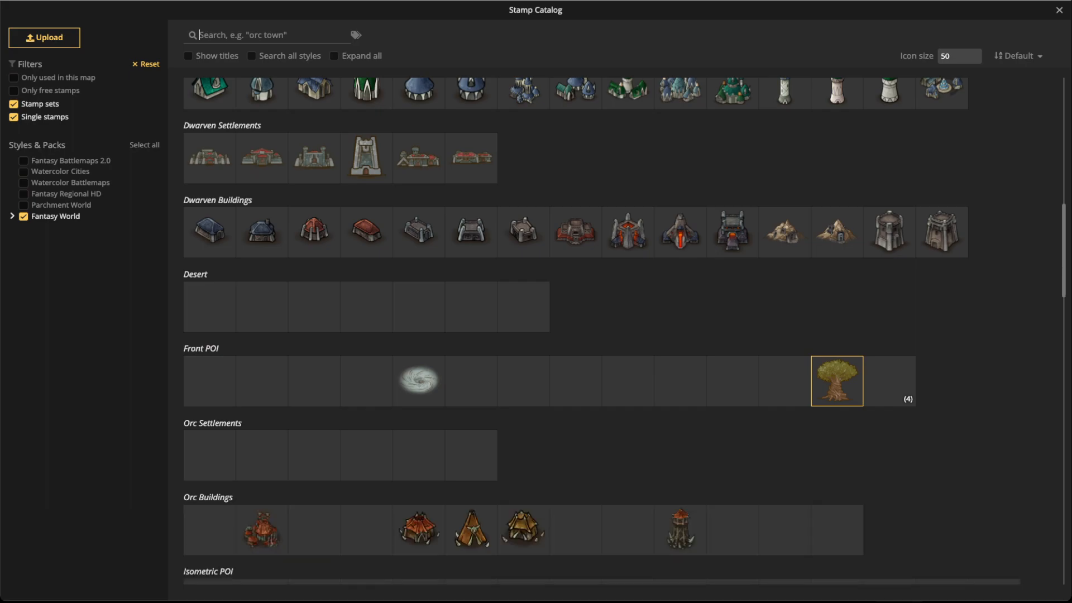
pyautogui.scroll(2, 418, 271)
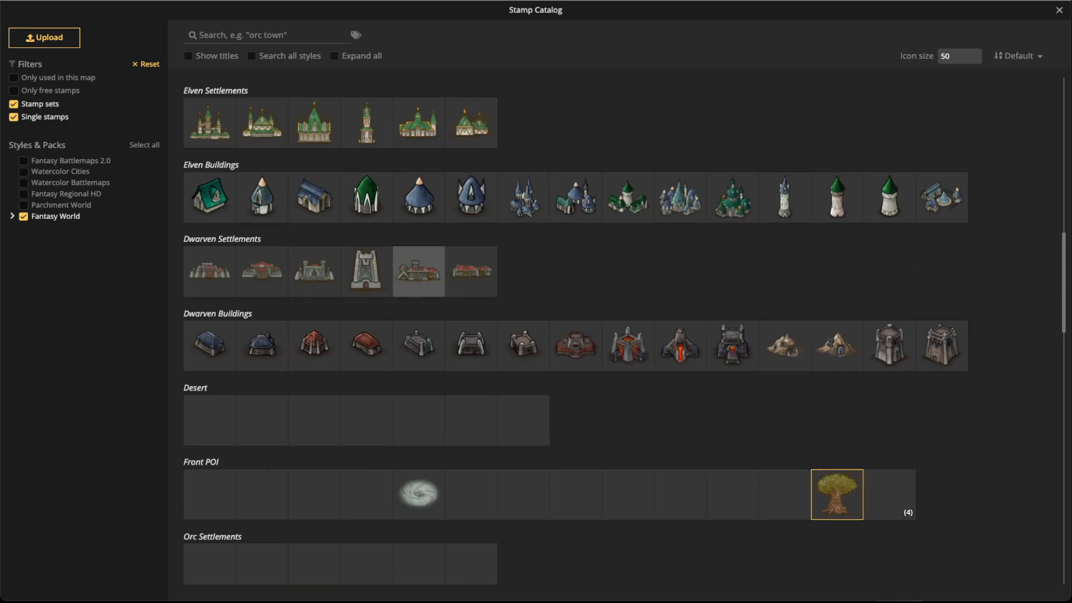
pyautogui.click(419, 197)
pyautogui.scroll(5, 388, 231)
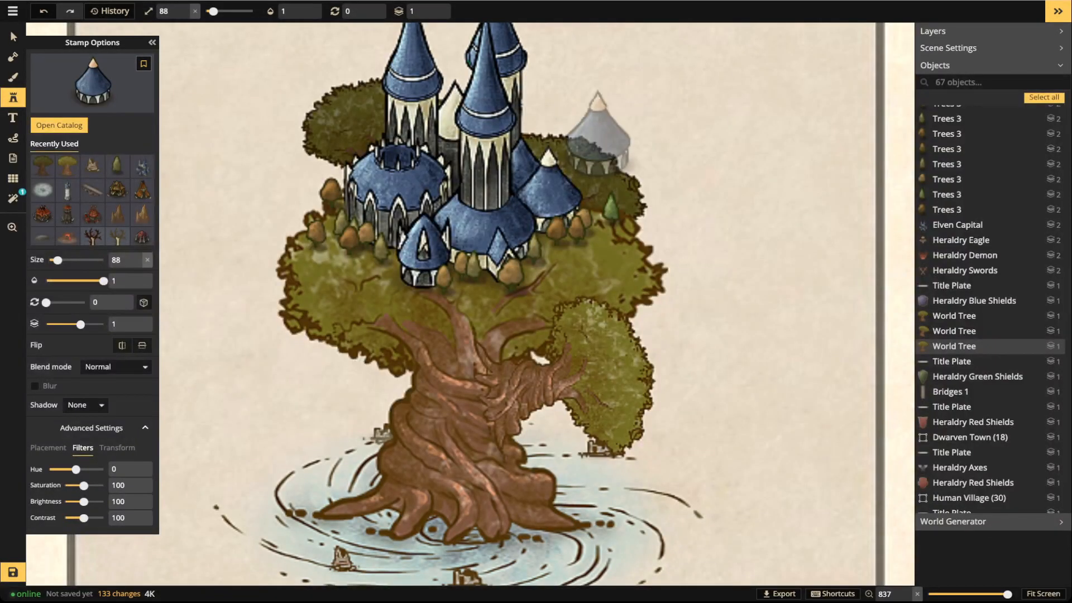
pyautogui.scroll(-4, 597, 131)
pyautogui.click(574, 137)
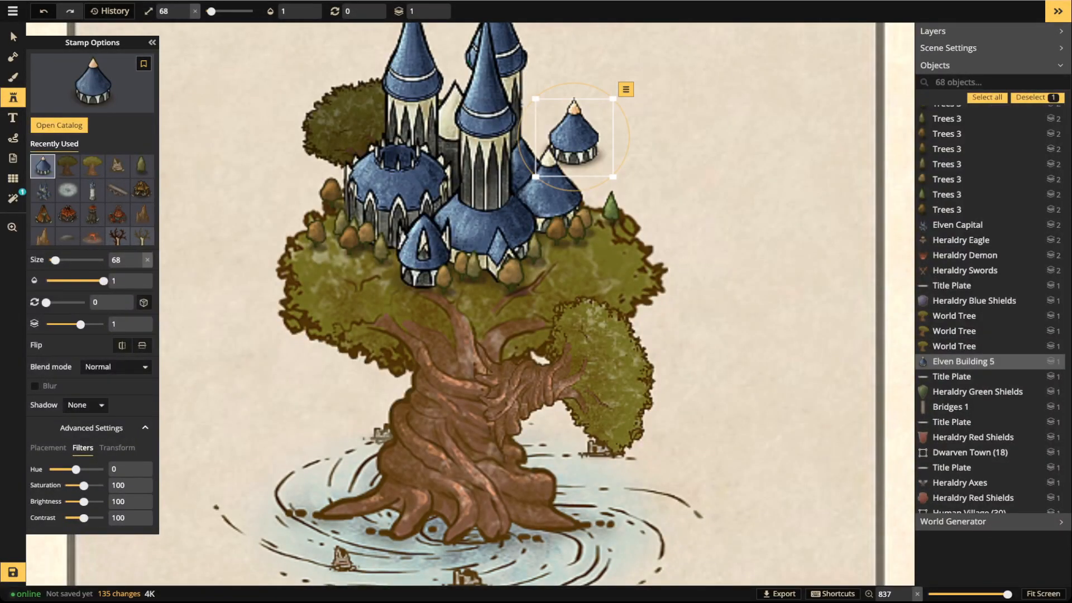
pyautogui.moveTo(574, 137); pyautogui.dragTo(727, 136)
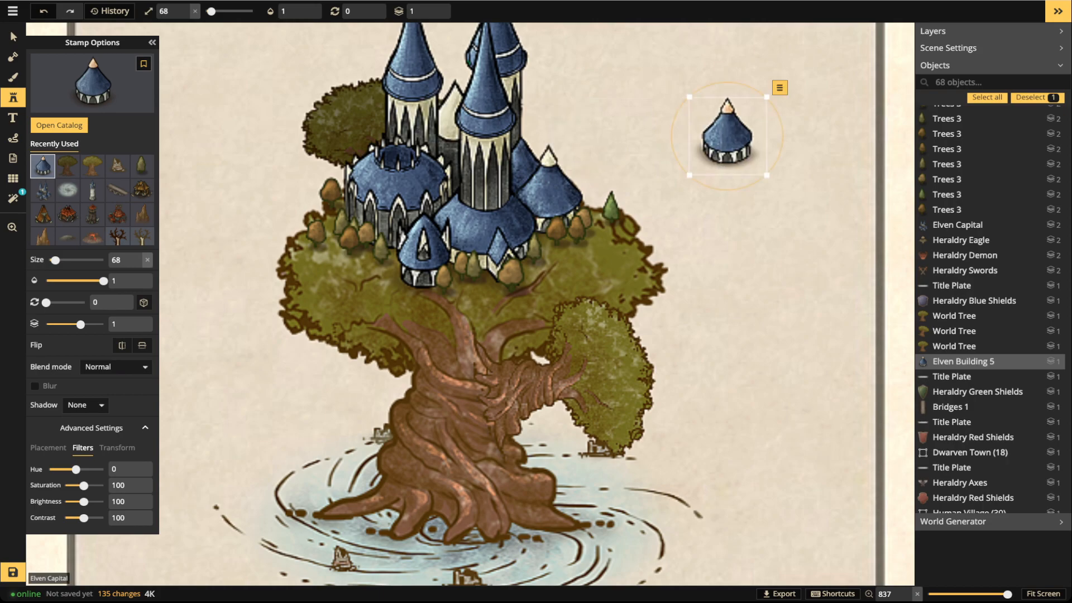
# Copy the dark left tree and place the copy behind the castle's right side, rotated 30 degrees
pyautogui.click(341, 123)
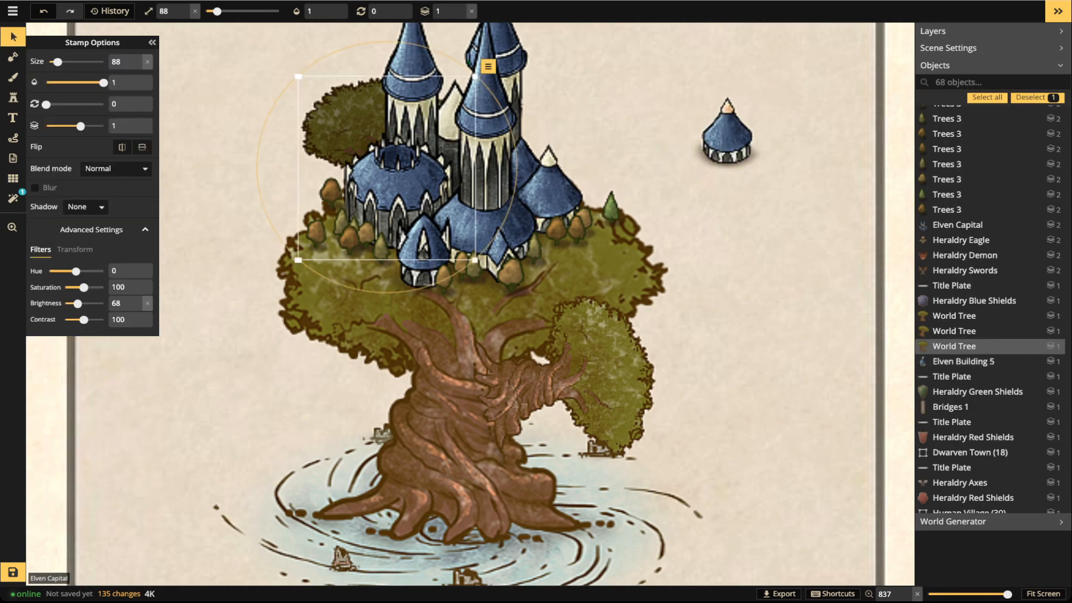
pyautogui.hotkey('ctrl', 'v')
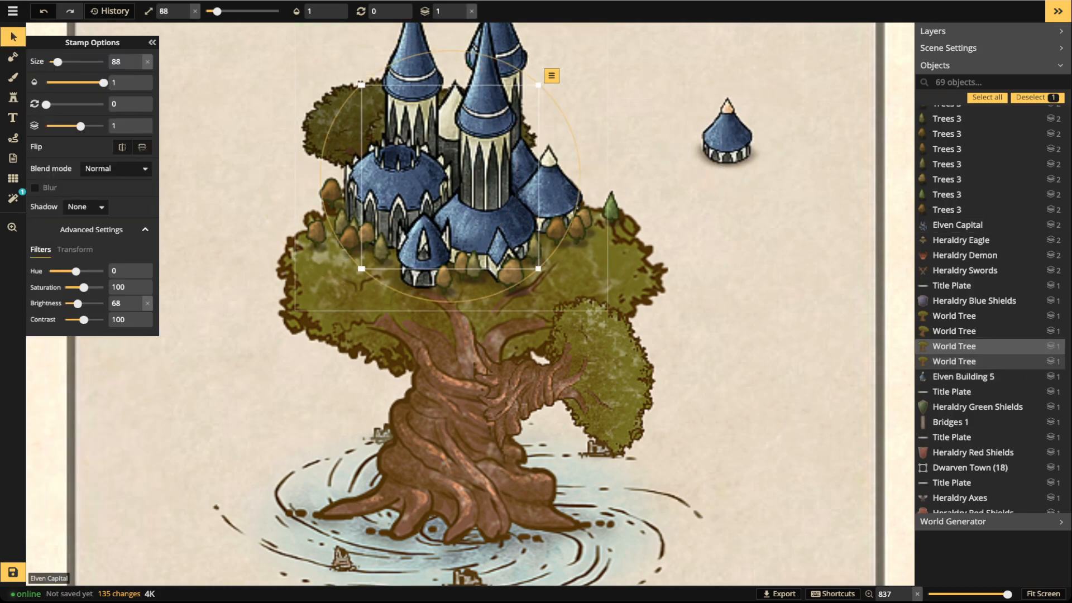
pyautogui.press('r')
pyautogui.moveTo(451, 176); pyautogui.dragTo(572, 215)
pyautogui.scroll(-3, 568, 196)
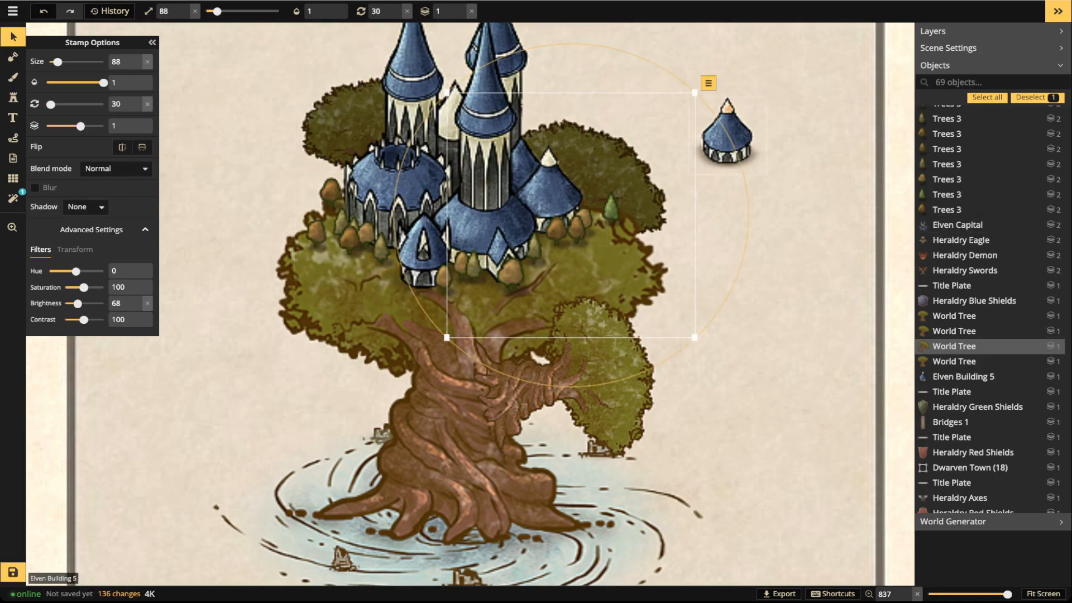
# Try the single elven building on top of the right dark tree on layer 2 and delete it
pyautogui.click(727, 137)
pyautogui.moveTo(727, 137); pyautogui.dragTo(586, 129)
pyautogui.click(461, 8)
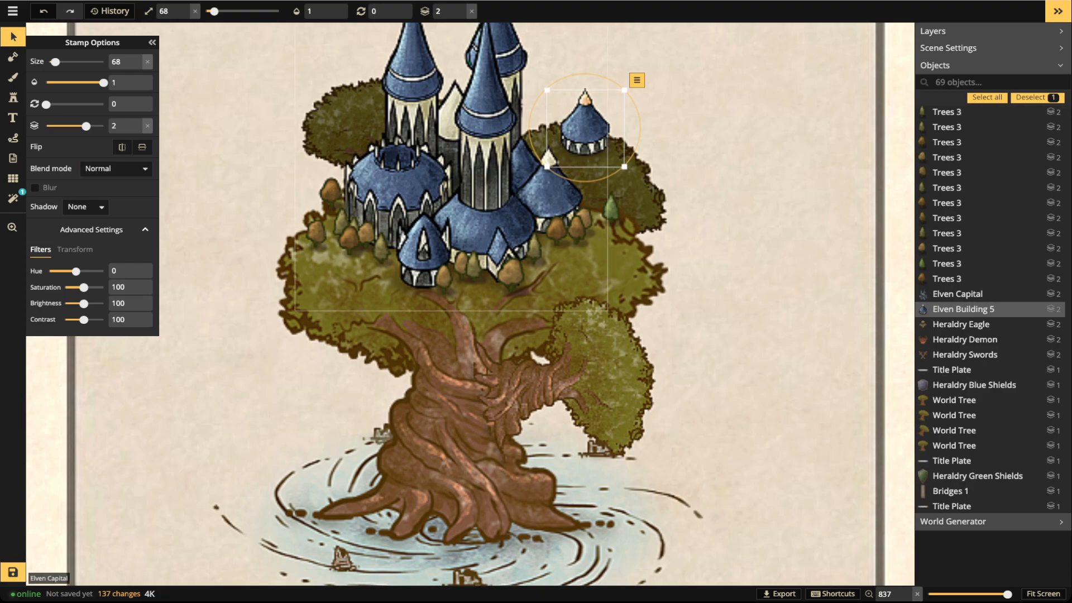
pyautogui.press('Delete')
# Place an Elven Village 1 stamp at size 48 over the right dark tree and send it to layer 1
pyautogui.click(13, 98)
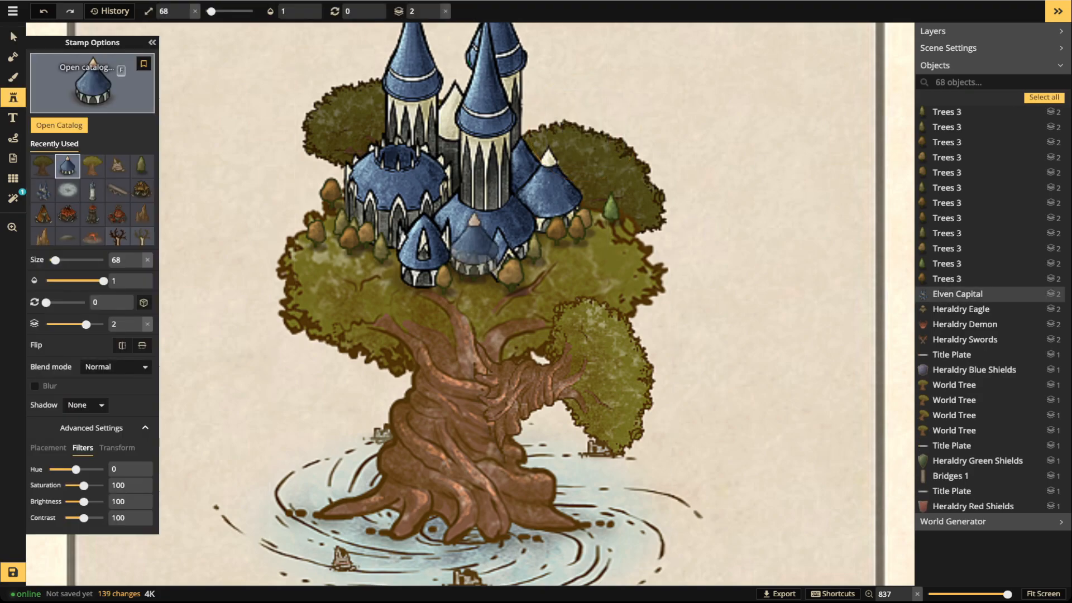
pyautogui.press('f')
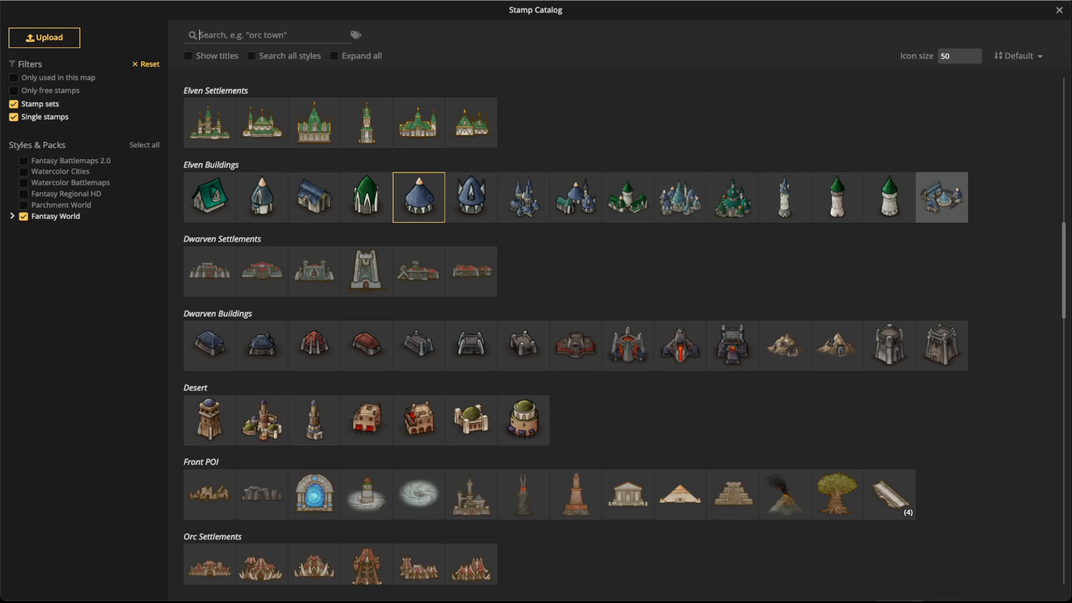
pyautogui.click(941, 197)
pyautogui.scroll(-2, 664, 140)
pyautogui.scroll(-1, 664, 139)
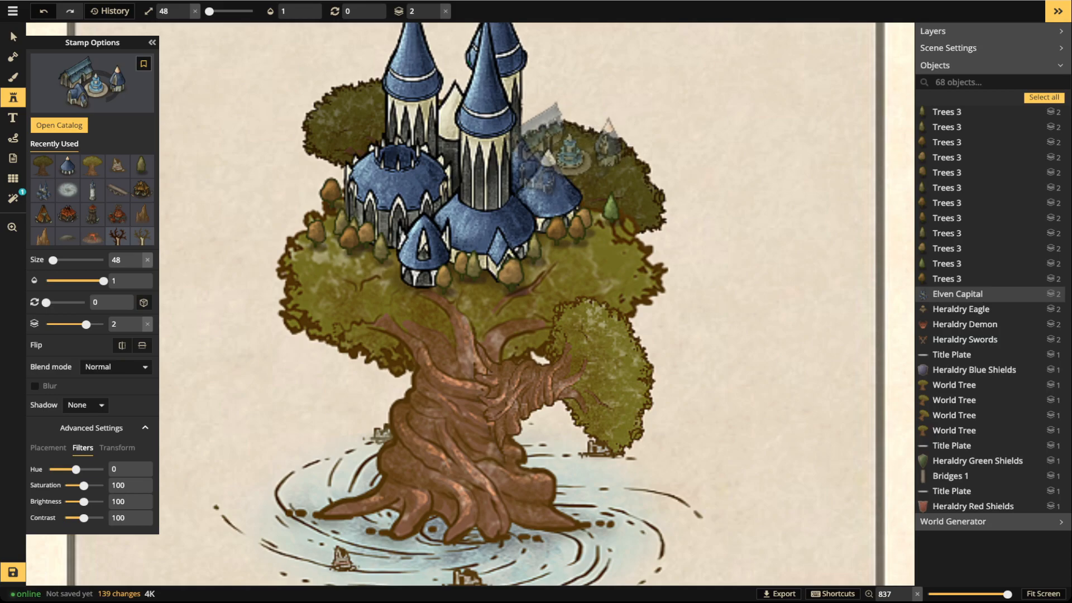
pyautogui.click(568, 148)
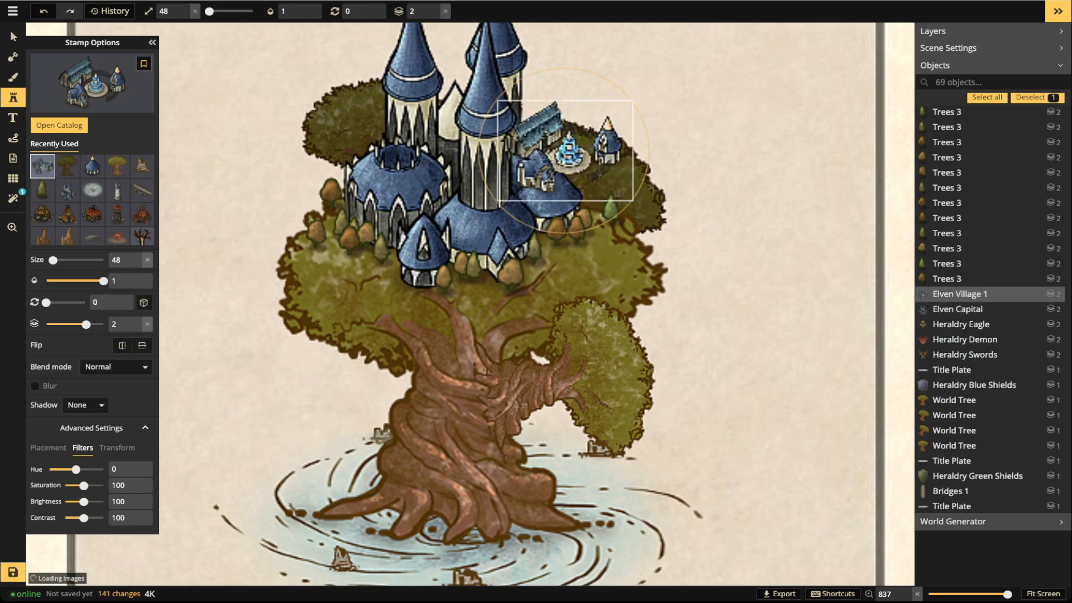
pyautogui.click(435, 15)
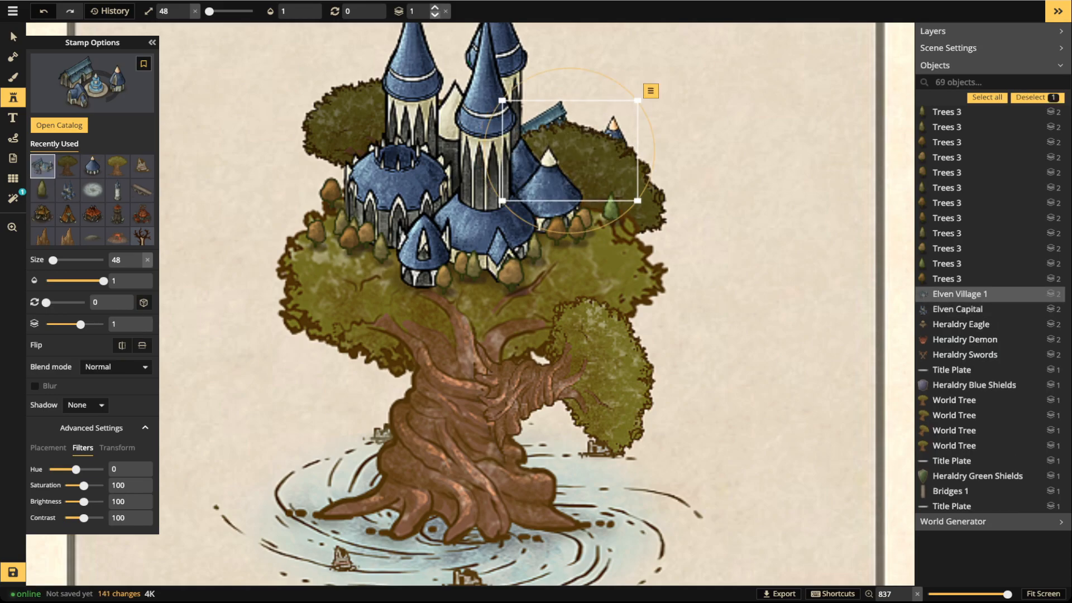
# Send the right dark tree behind the elven village and nudge the village slightly up
pyautogui.click(13, 37)
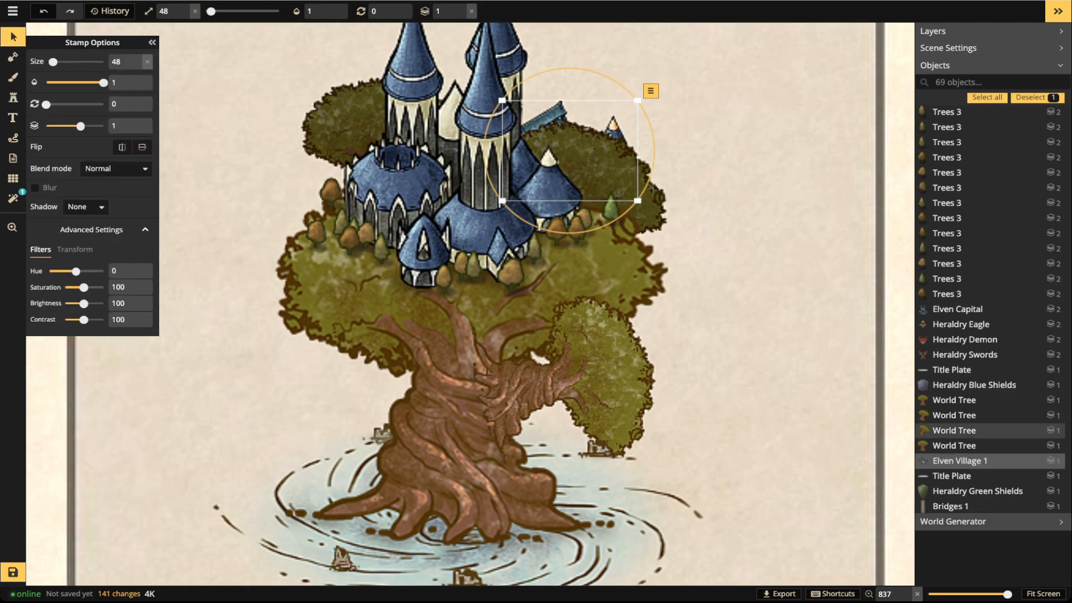
pyautogui.click(606, 170)
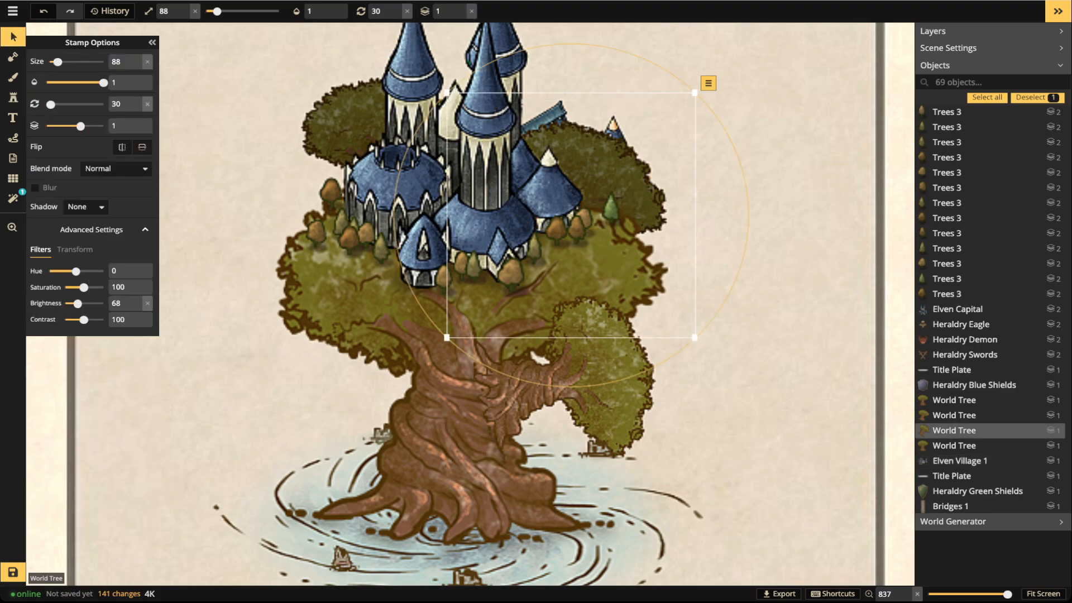
pyautogui.press('pagedown')
pyautogui.moveTo(574, 151); pyautogui.dragTo(574, 147)
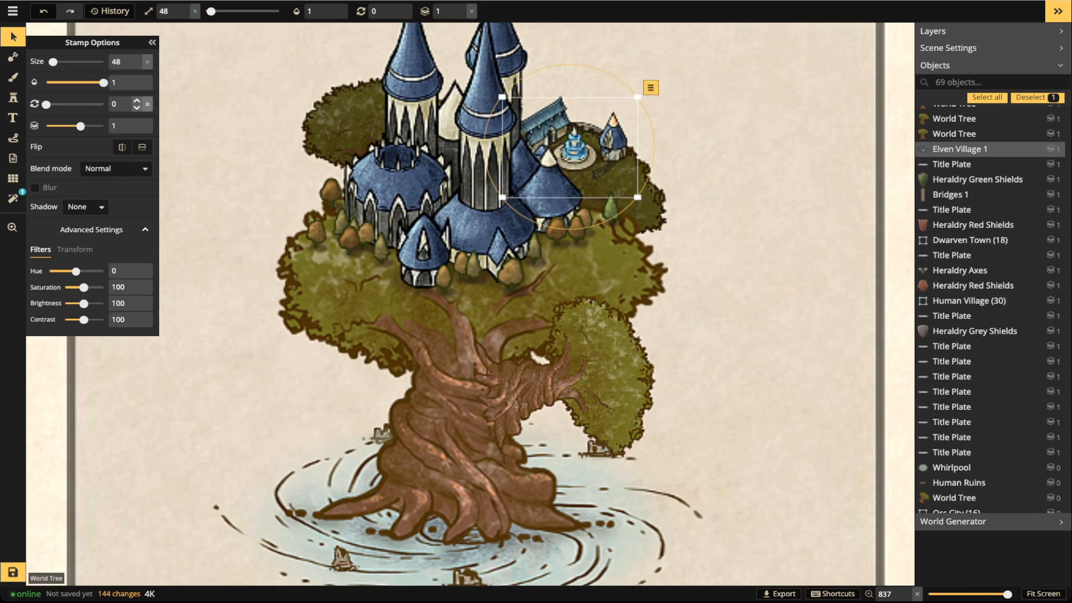
# Place an Elven Building 6 stamp at size 48 on the left dark tree's crown and raise it to layer 2
pyautogui.click(13, 97)
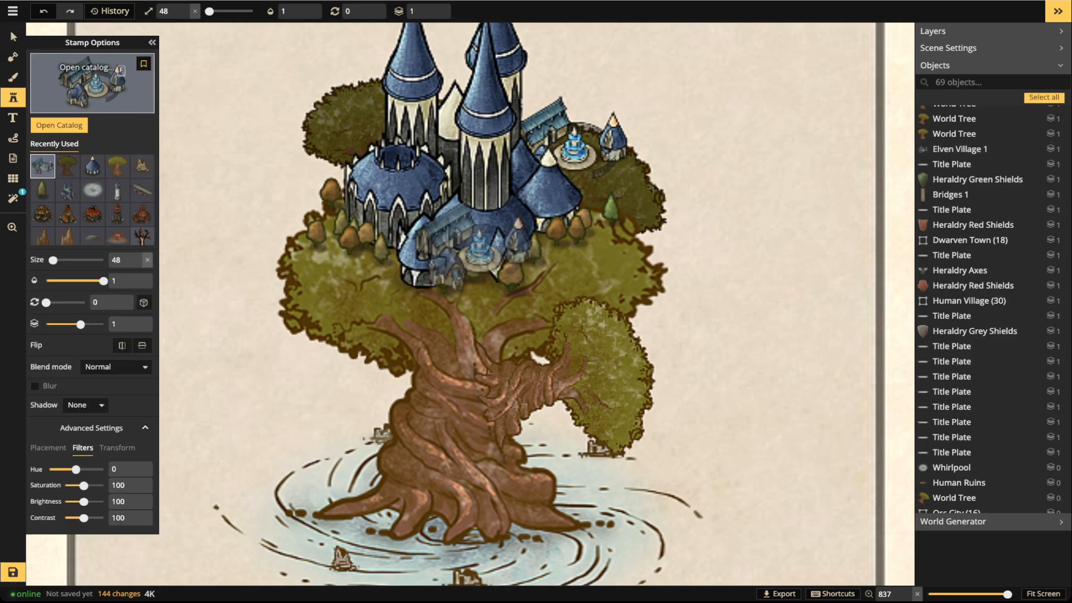
pyautogui.click(93, 83)
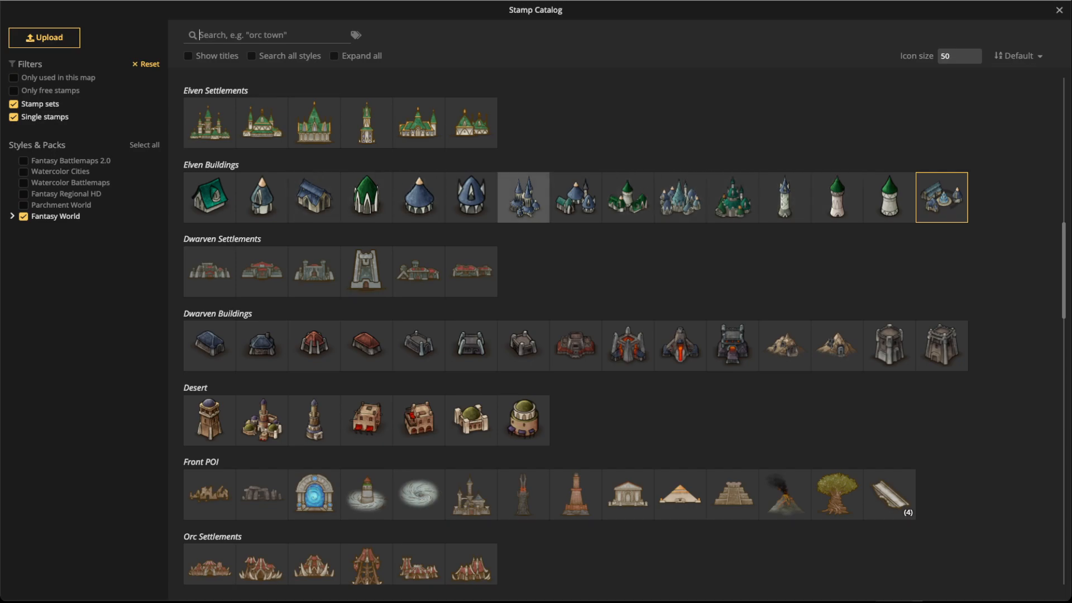
pyautogui.click(472, 197)
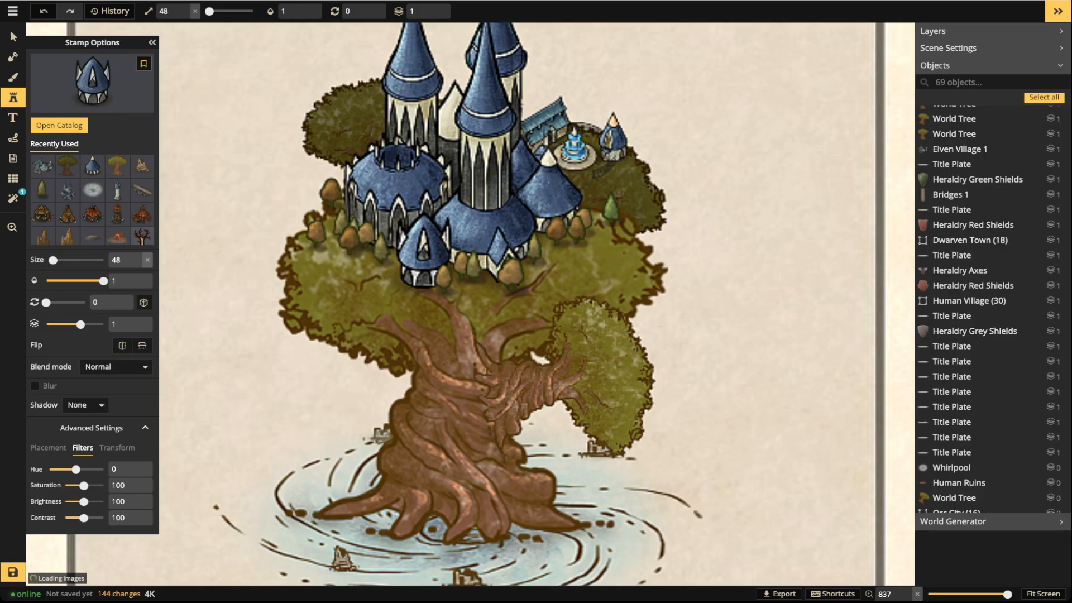
pyautogui.moveTo(358, 73); pyautogui.dragTo(361, 118)
pyautogui.click(358, 122)
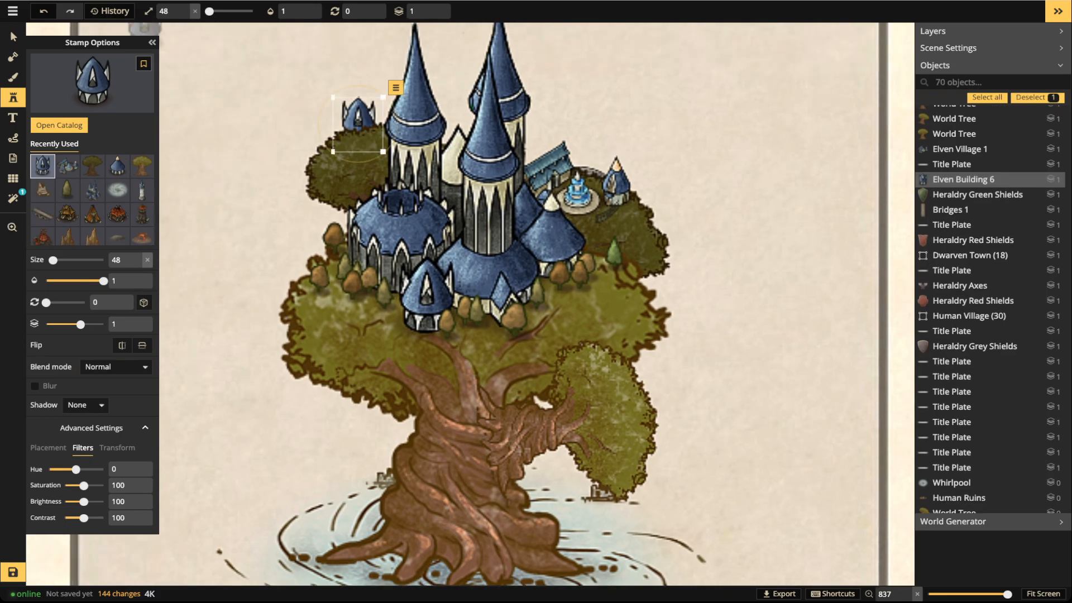
pyautogui.click(435, 6)
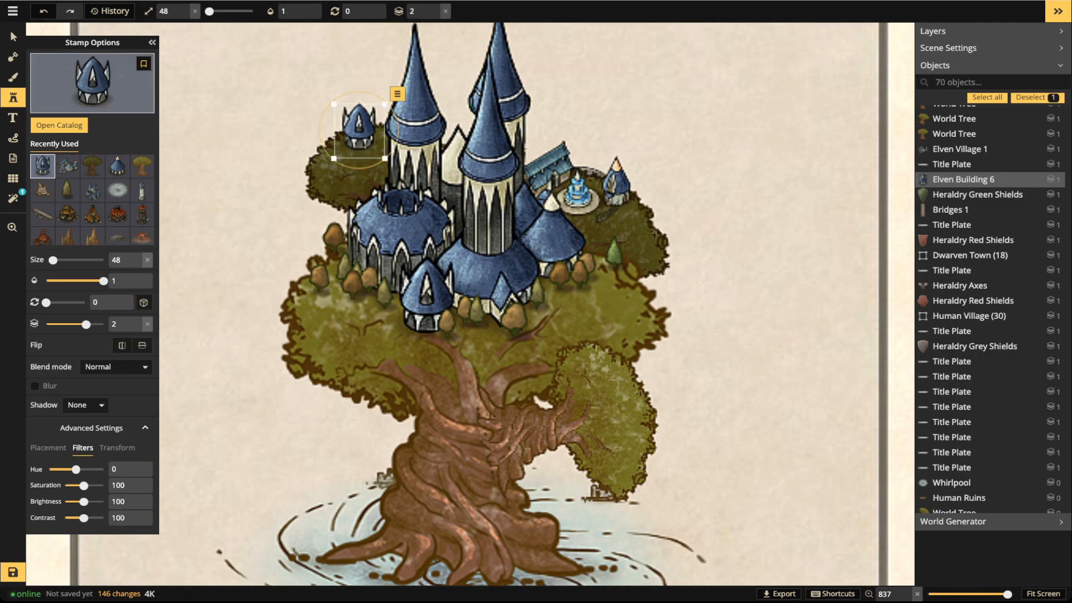
# Darken the elven village on the right dark tree by setting its brightness to 76
pyautogui.click(13, 36)
pyautogui.scroll(-3, 386, 294)
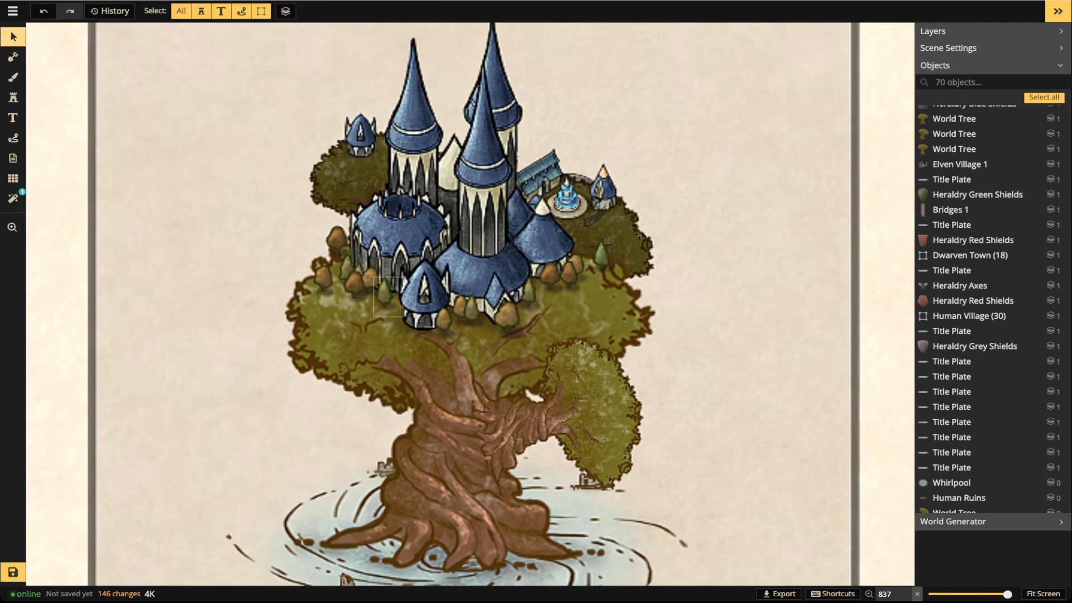
pyautogui.click(530, 218)
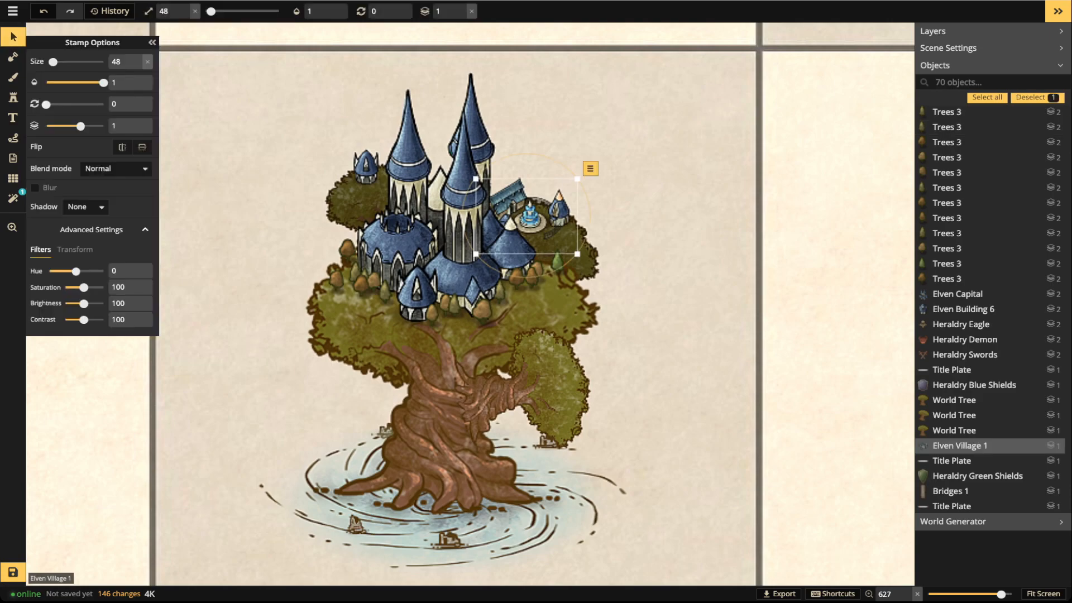
pyautogui.moveTo(84, 304); pyautogui.dragTo(81, 304)
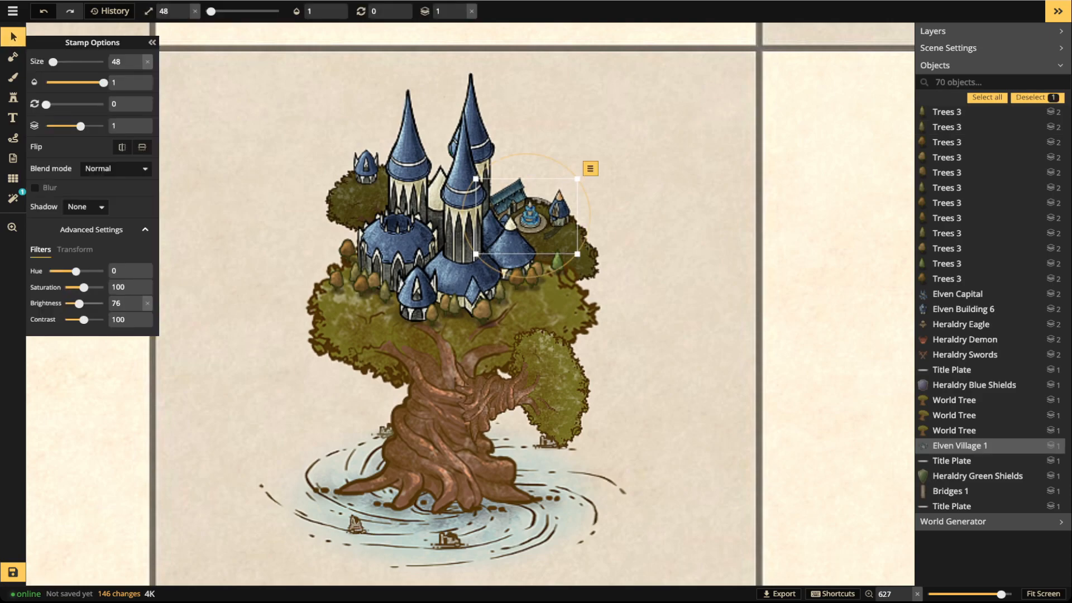
pyautogui.click(367, 283)
pyautogui.scroll(-5, 367, 283)
# Select the whole World Tree capital with its whirlpool and centre it within its chart cell
pyautogui.moveTo(391, 269); pyautogui.dragTo(439, 256)
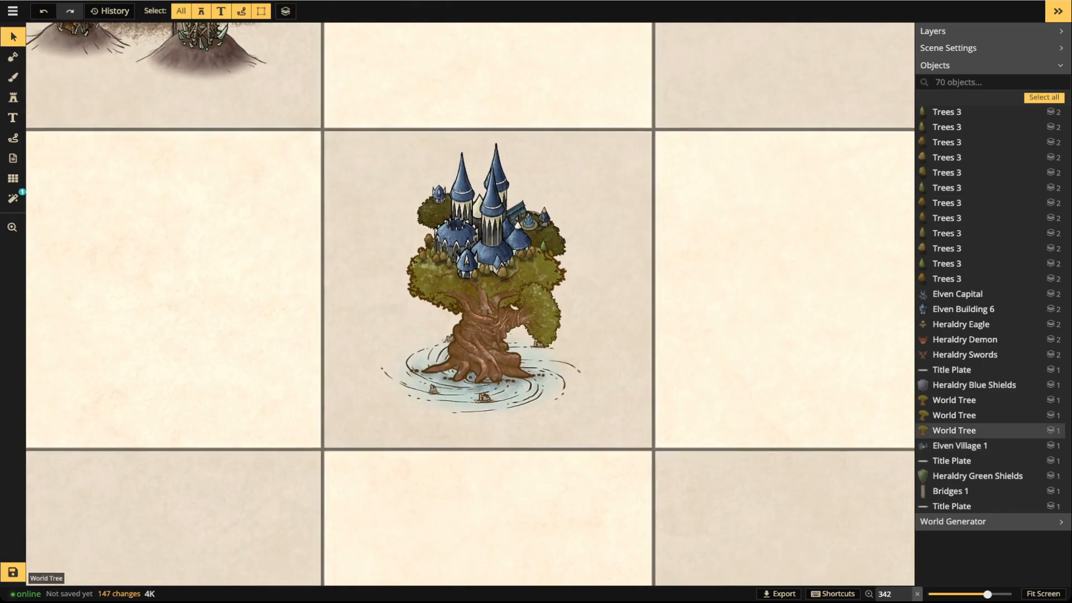
pyautogui.moveTo(377, 165); pyautogui.dragTo(582, 436)
pyautogui.moveTo(486, 330); pyautogui.dragTo(491, 275)
pyautogui.scroll(3, 513, 331)
# Stamp Trees 3 at size 85 on layer 1 along the lower-left and lower shore of the whirlpool
pyautogui.click(12, 97)
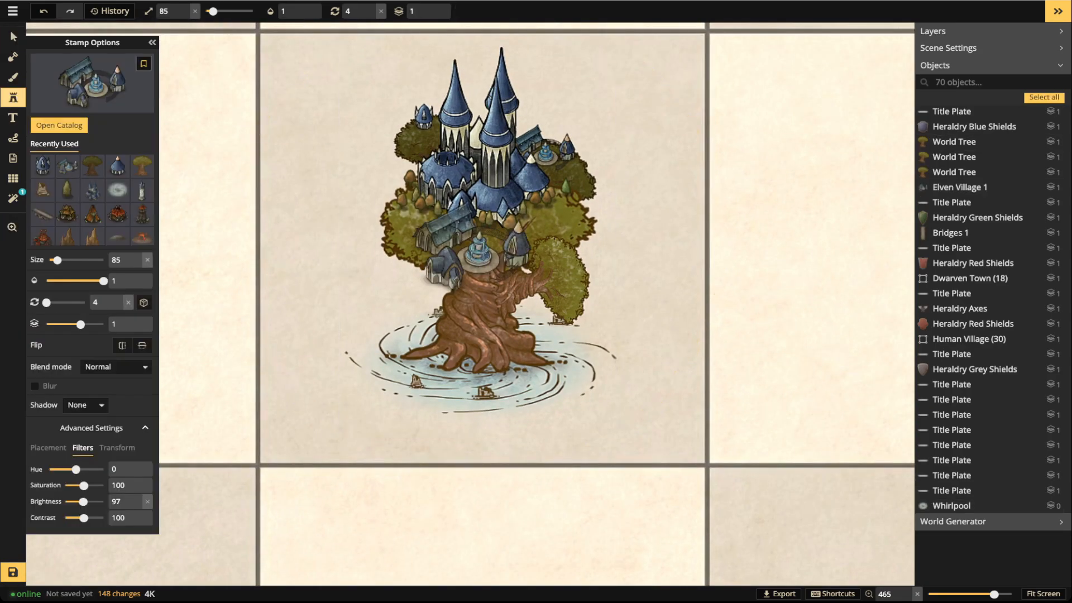
pyautogui.click(67, 190)
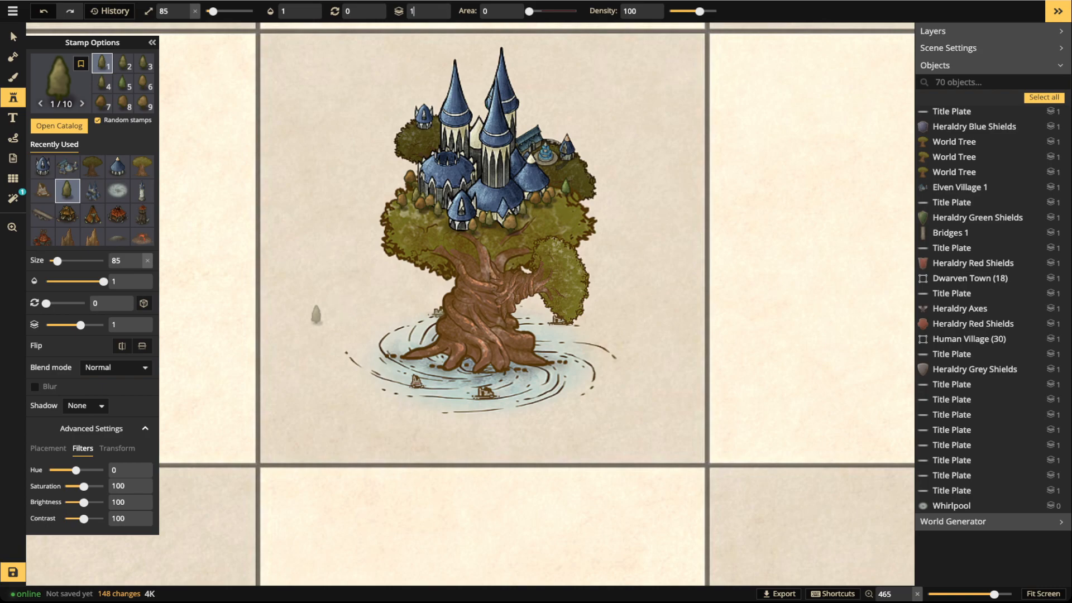
pyautogui.moveTo(343, 368)
pyautogui.mouseDown()
pyautogui.moveTo(374, 391)
pyautogui.moveTo(440, 408)
pyautogui.mouseUp()
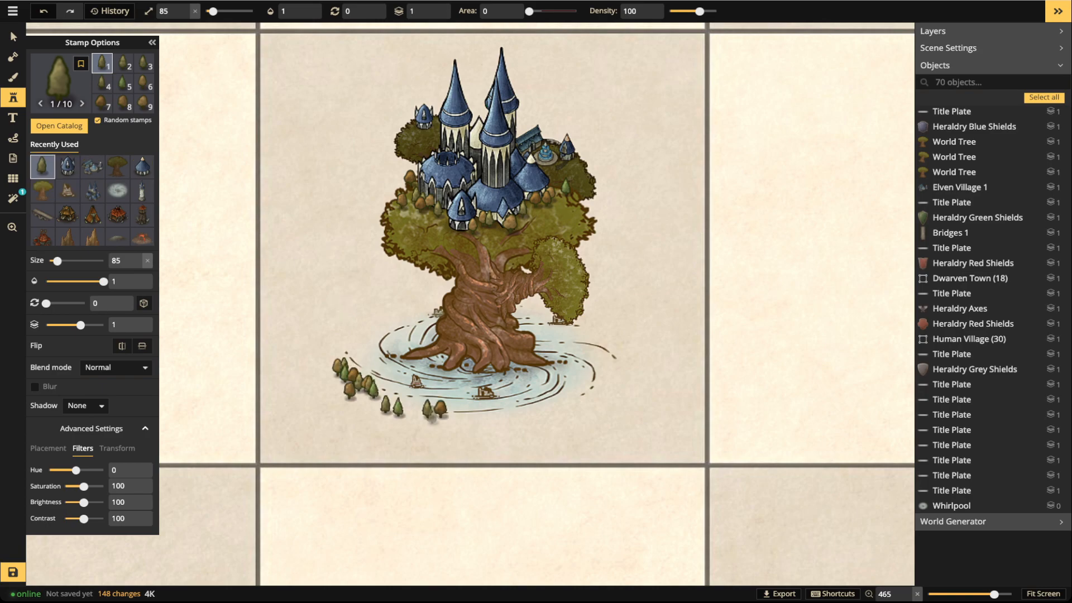
pyautogui.click(432, 413)
pyautogui.click(440, 417)
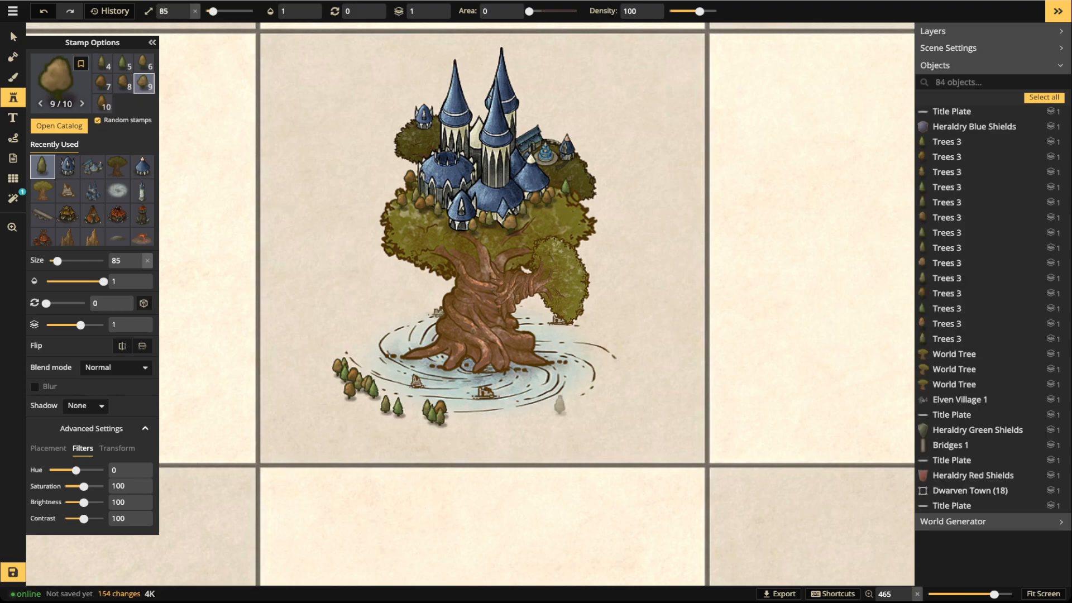
pyautogui.click(558, 411)
pyautogui.click(569, 411)
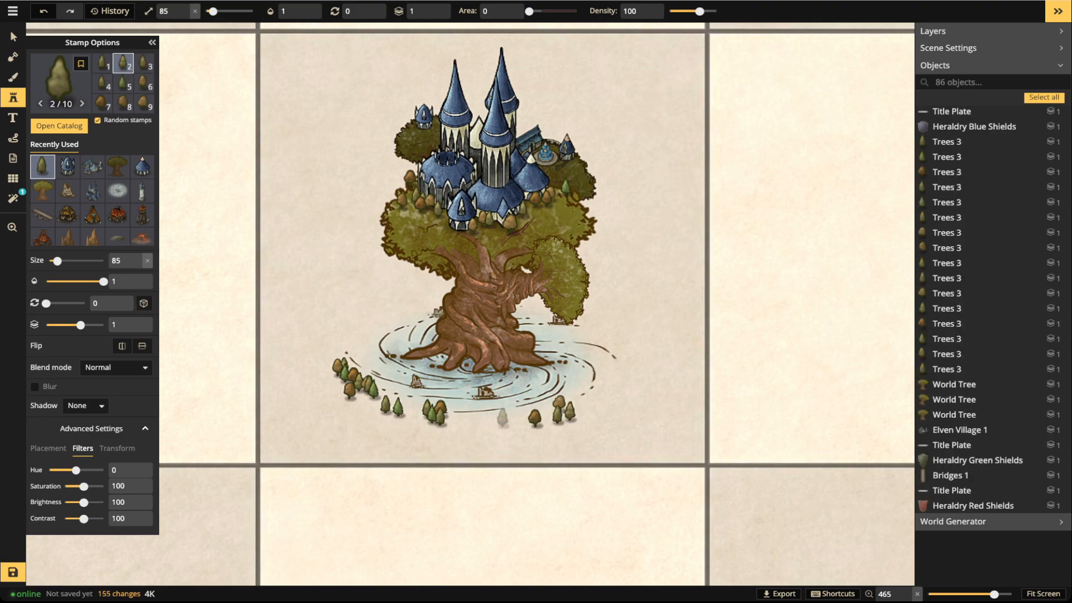
pyautogui.click(507, 416)
# Add a cluster of Trees 3 stamps right of the whirlpool and a single tree below it
pyautogui.click(606, 327)
pyautogui.click(616, 326)
pyautogui.click(615, 336)
pyautogui.click(625, 338)
pyautogui.click(635, 338)
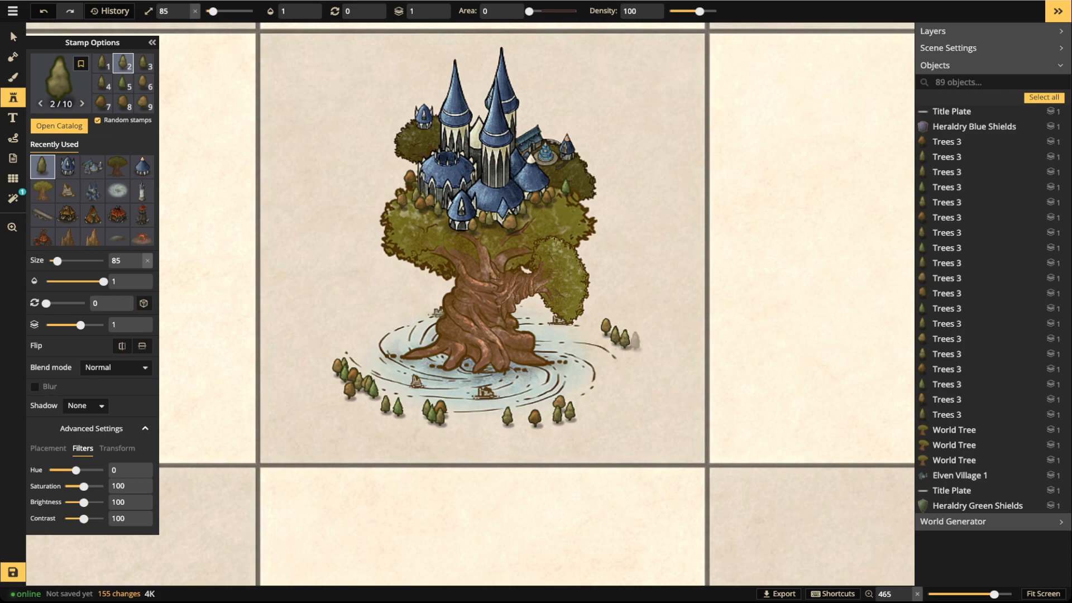
pyautogui.click(619, 389)
# Stamp a row of Trees 3 at the left of the trunk and send the row behind it on layer 0
pyautogui.click(412, 306)
pyautogui.click(434, 302)
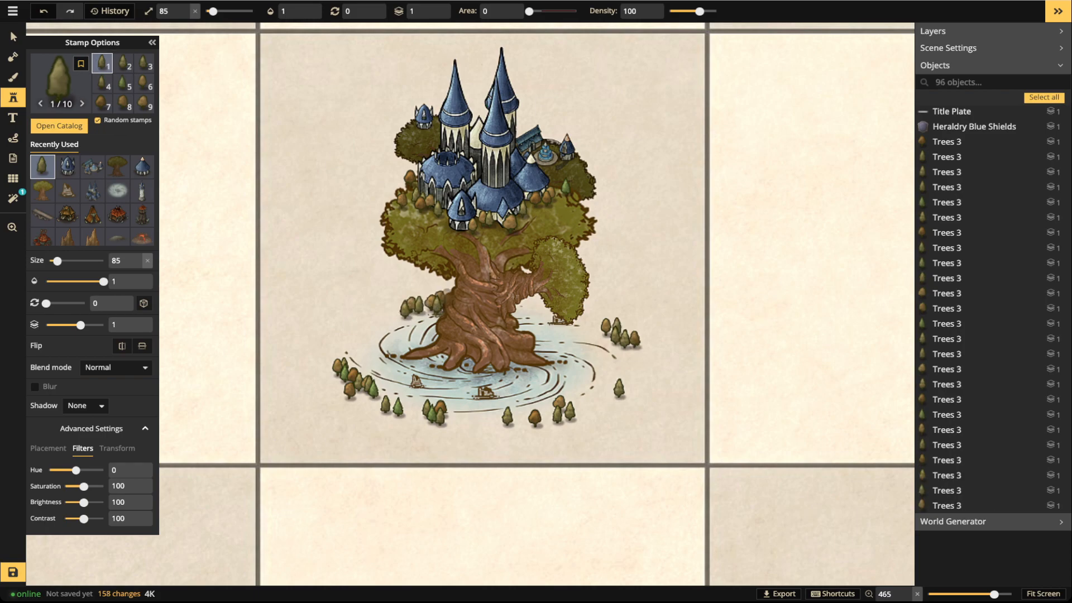
pyautogui.click(458, 296)
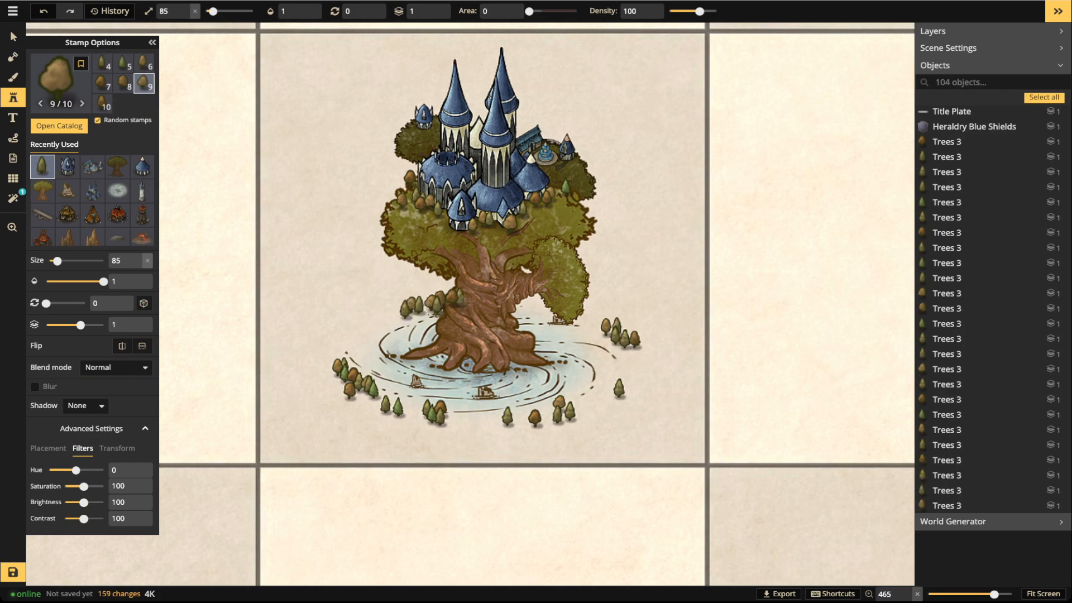
pyautogui.click(14, 36)
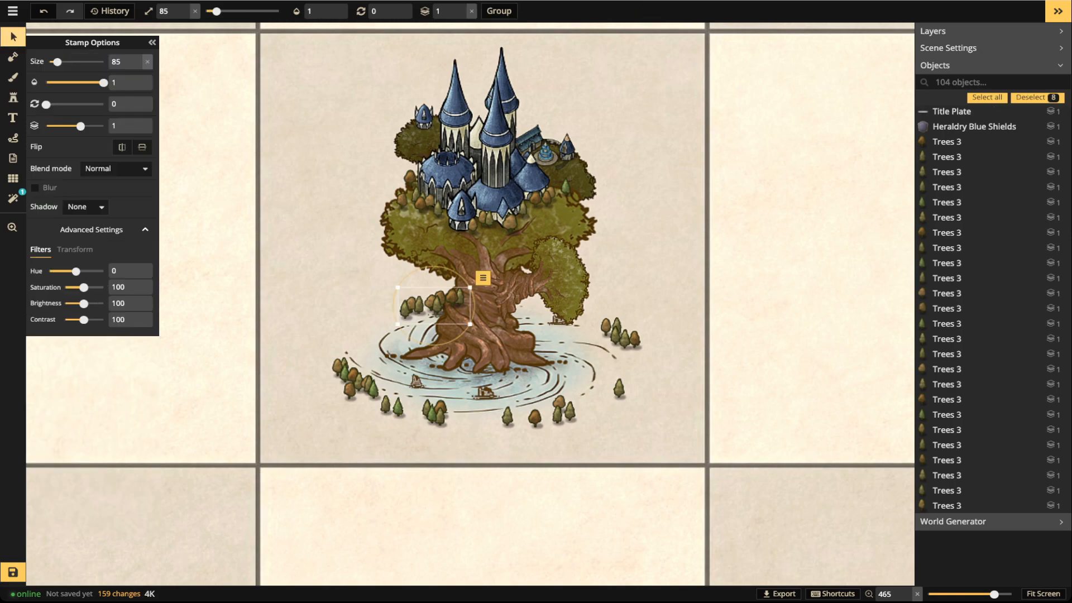
pyautogui.click(461, 15)
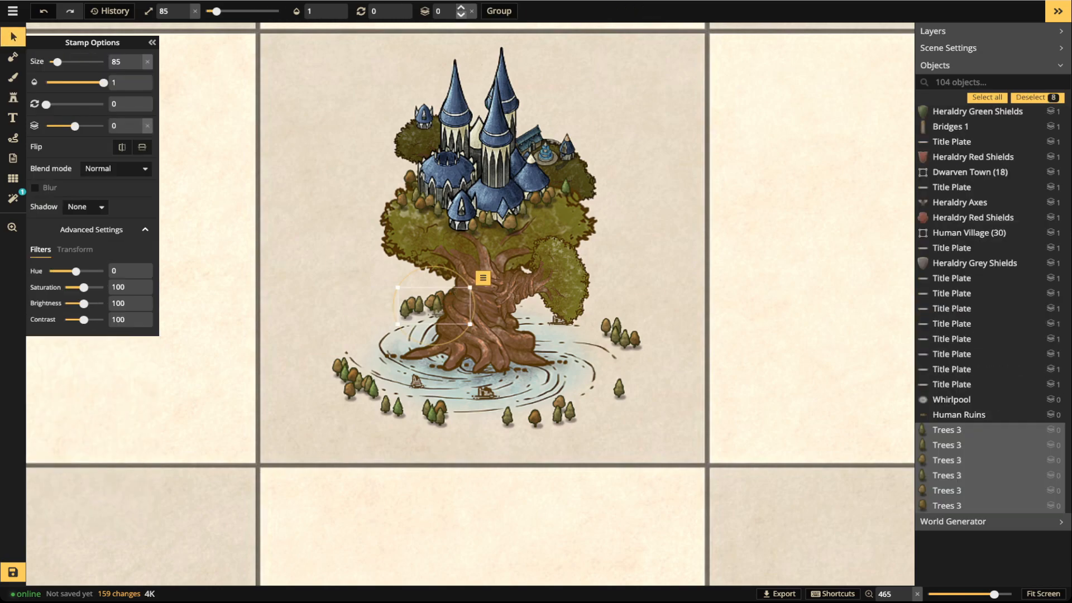
# Stamp more Trees 3 on layer 0 at the whirlpool's upper-left shore and one at its lower-right shore
pyautogui.click(13, 97)
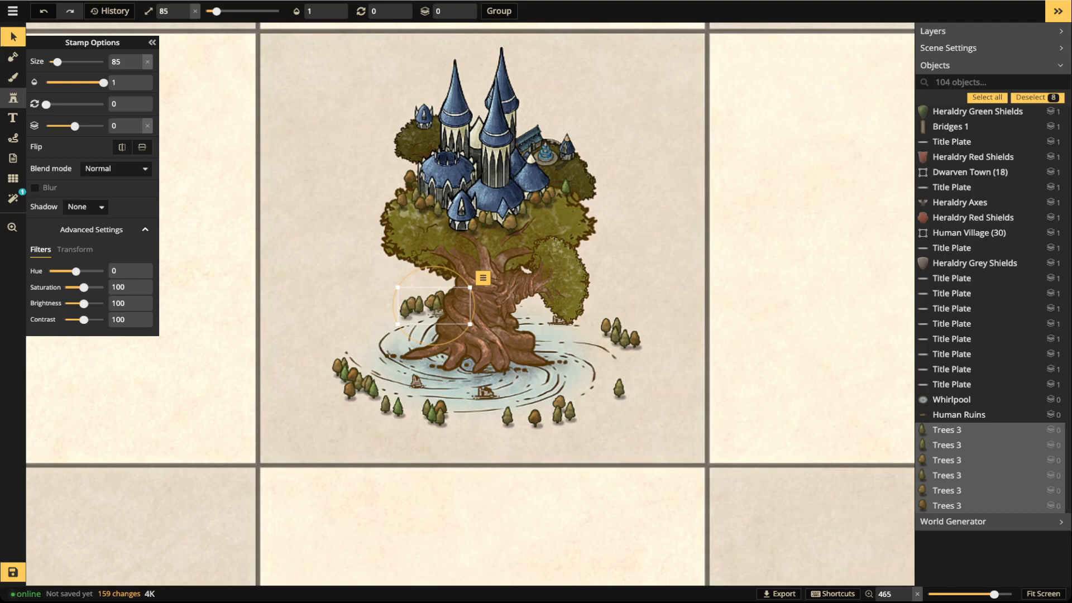
pyautogui.click(366, 318)
pyautogui.click(363, 327)
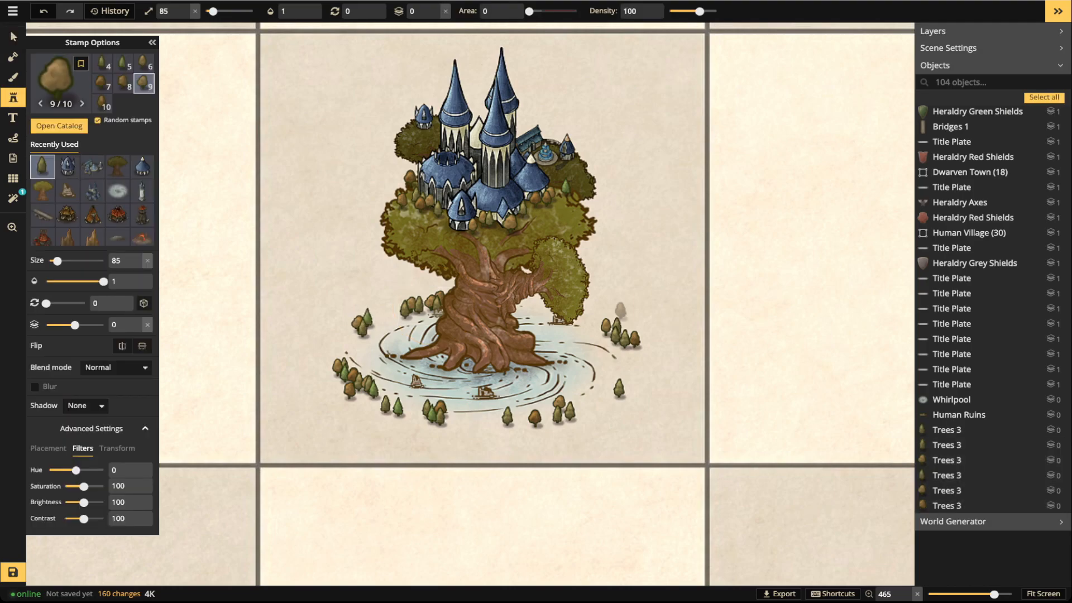
pyautogui.click(599, 402)
pyautogui.click(479, 421)
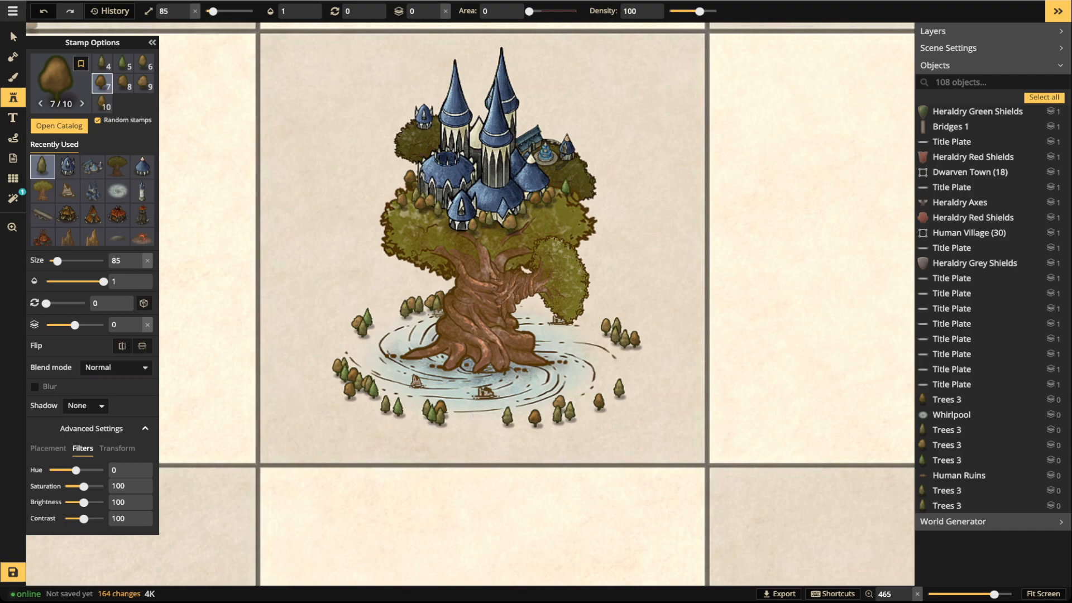
# Select the tree cluster on the whirlpool's right side and move it slightly closer to the water
pyautogui.click(13, 37)
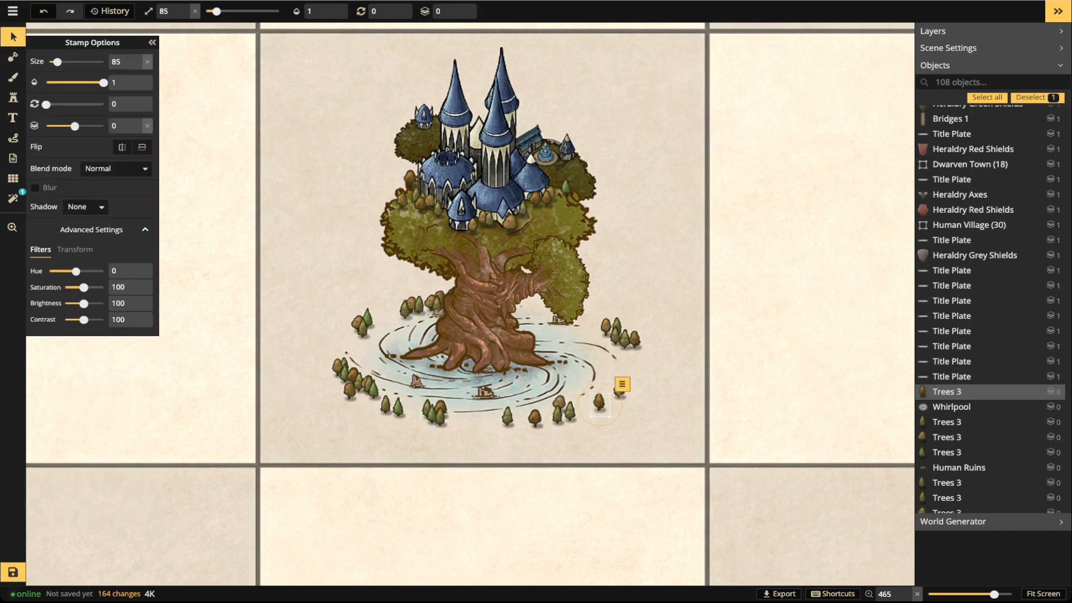
pyautogui.moveTo(648, 299); pyautogui.dragTo(338, 433)
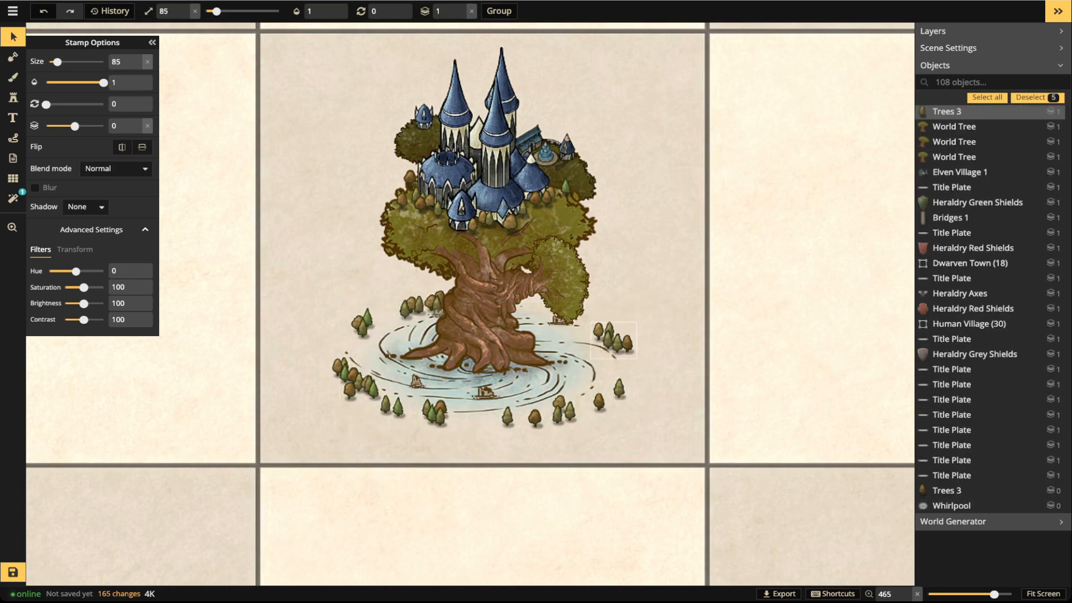
pyautogui.scroll(-1, 819, 292)
pyautogui.scroll(1, 534, 305)
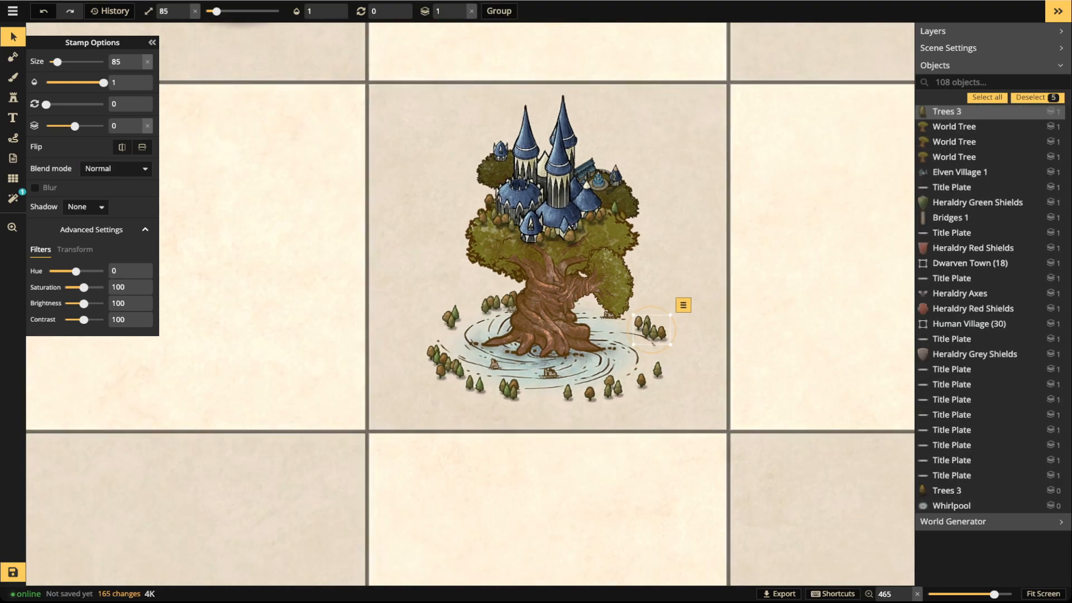
# Select the World Tree with all its buildings, whirlpool and surrounding trees and combine them into one group
pyautogui.press('Escape')
pyautogui.moveTo(730, 89); pyautogui.dragTo(351, 453)
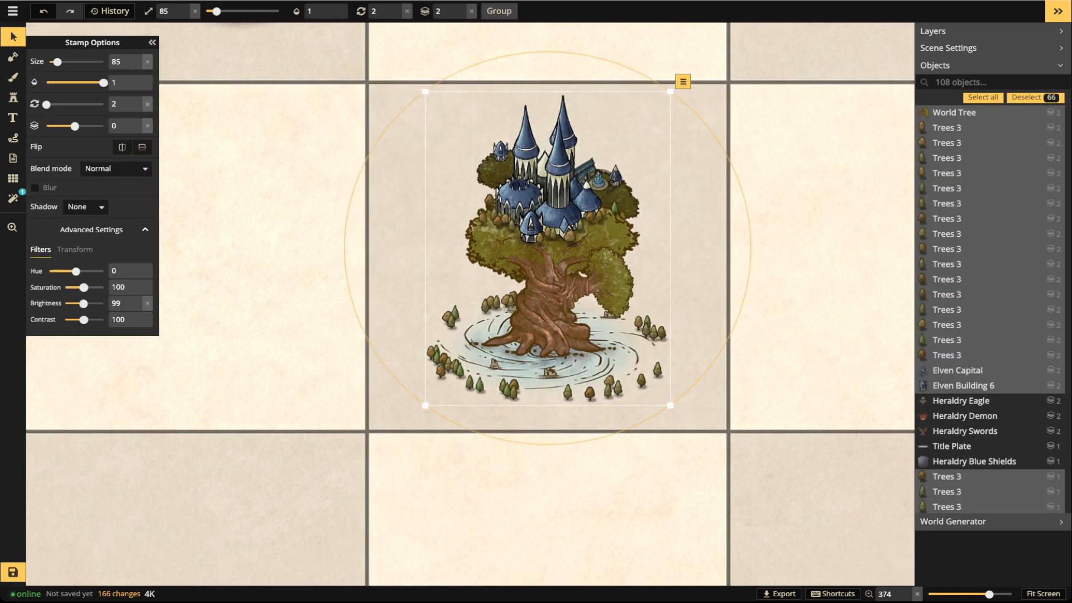
pyautogui.click(498, 11)
# Rename the new group as Elf Capital and deselect it
pyautogui.click(1026, 490)
pyautogui.press('BackSpace')
pyautogui.press('BackSpace')
pyautogui.press('BackSpace')
pyautogui.write('El')
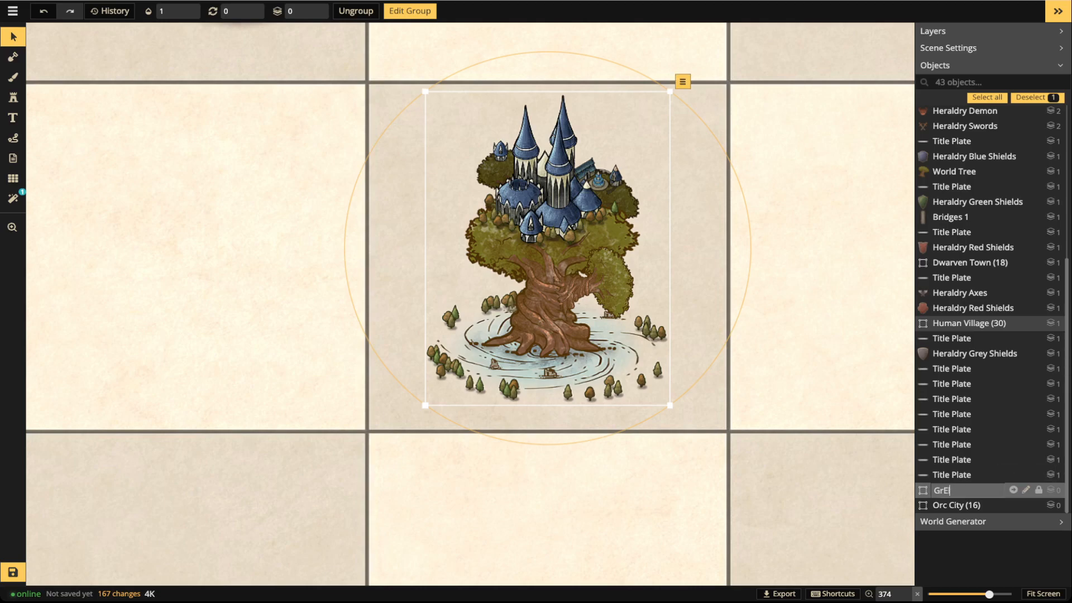
pyautogui.press('BackSpace')
pyautogui.press('BackSpace')
pyautogui.press('BackSpace')
pyautogui.press('BackSpace')
pyautogui.write('Elf Capital')
pyautogui.press('Return')
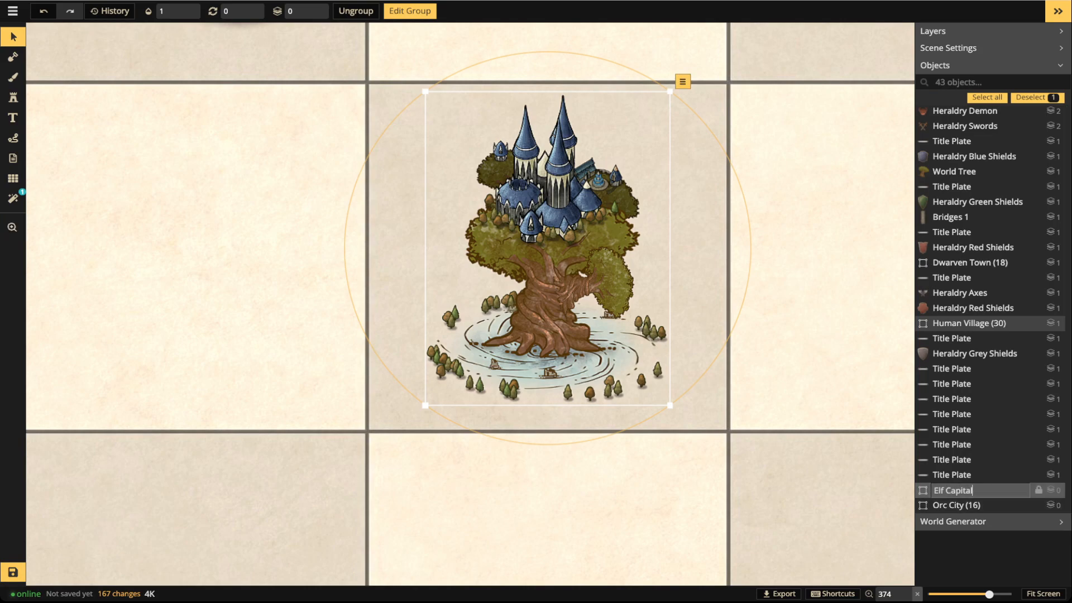
pyautogui.press('Escape')
pyautogui.scroll(-2, 470, 305)
pyautogui.scroll(-4, 648, 335)
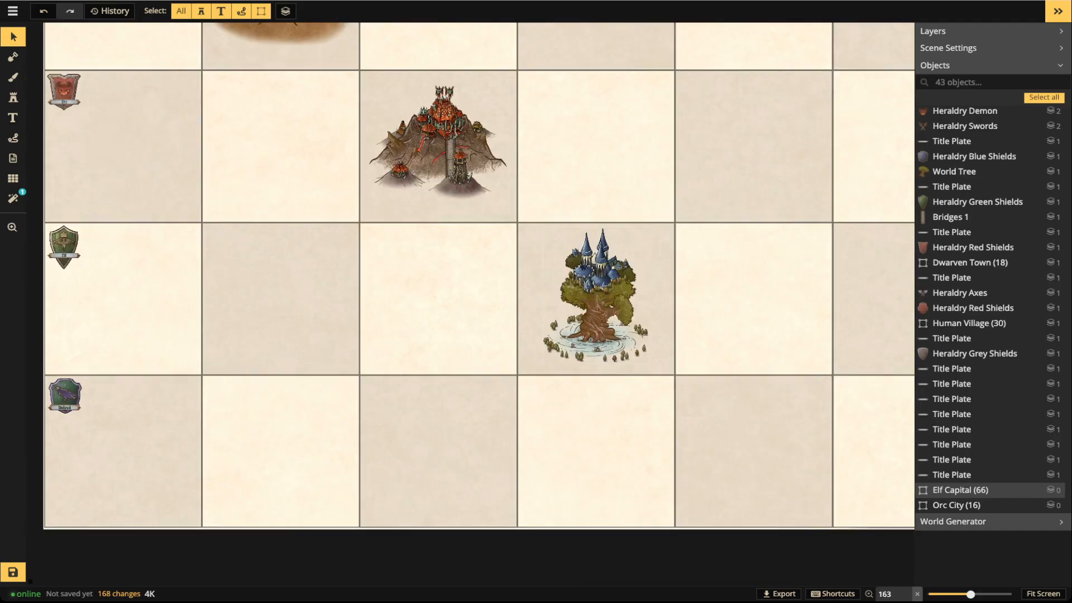
# Open the Elf Capital group for editing and paste a copy of the left dark tree's Elven Building 6, enlarged to size 68
pyautogui.click(960, 490)
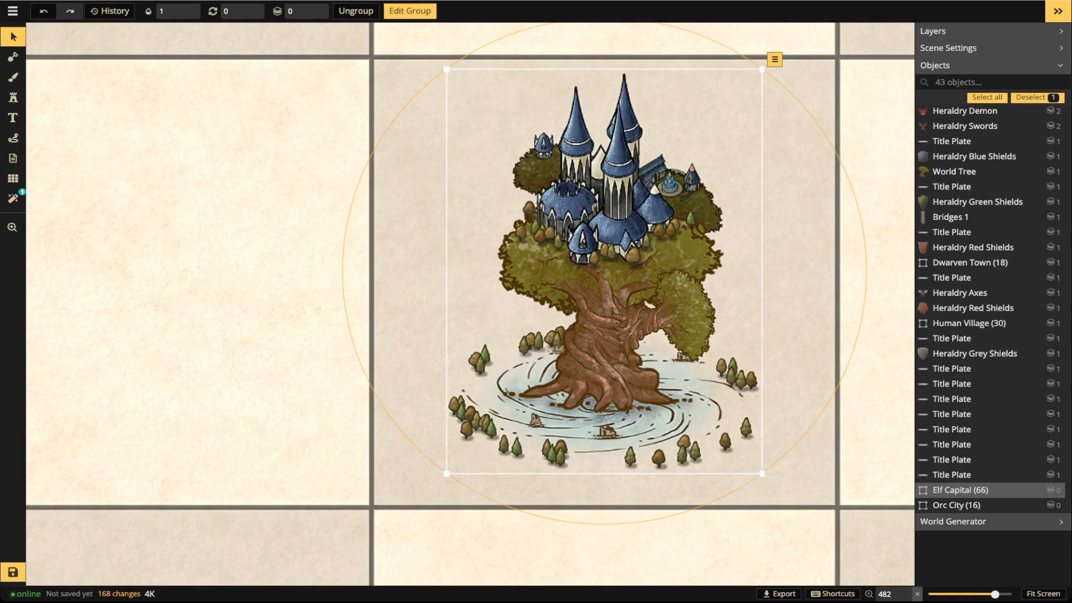
pyautogui.click(410, 12)
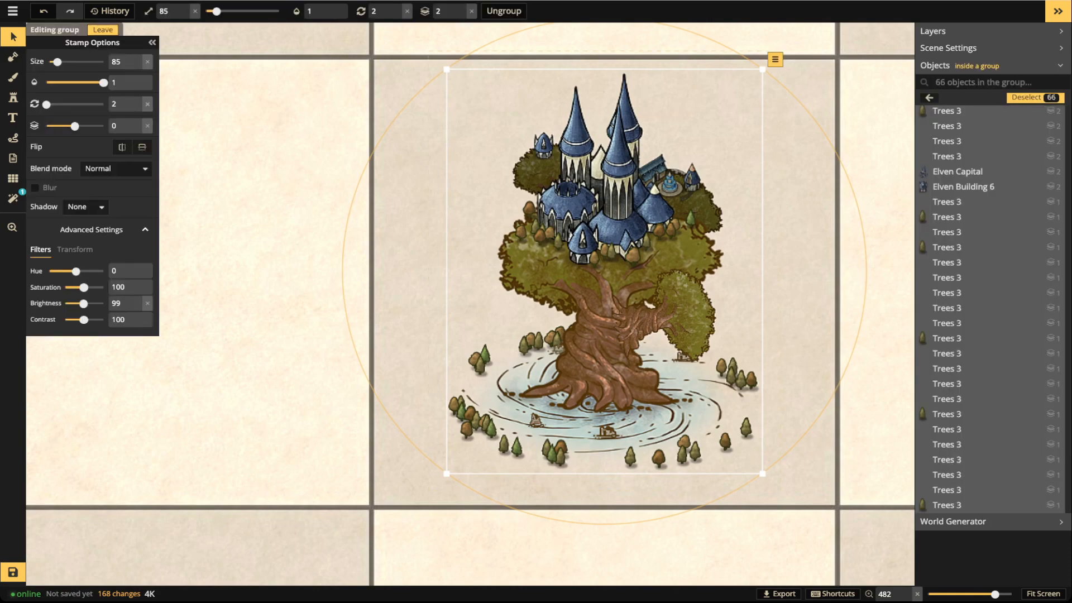
pyautogui.scroll(5, 640, 375)
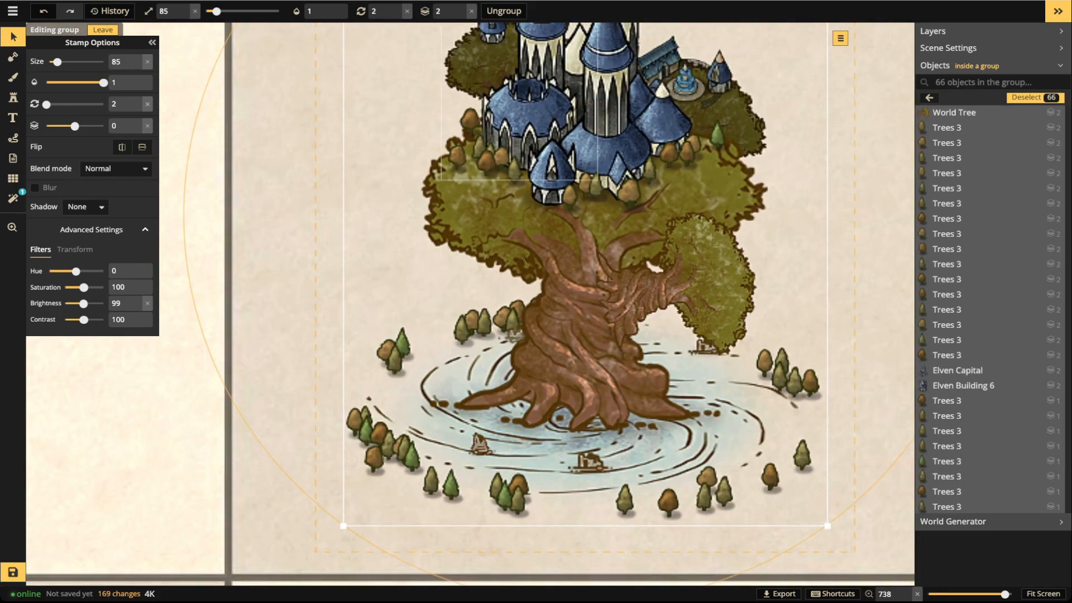
pyautogui.press('space')
pyautogui.moveTo(531, 134); pyautogui.dragTo(530, 211)
pyautogui.click(493, 105)
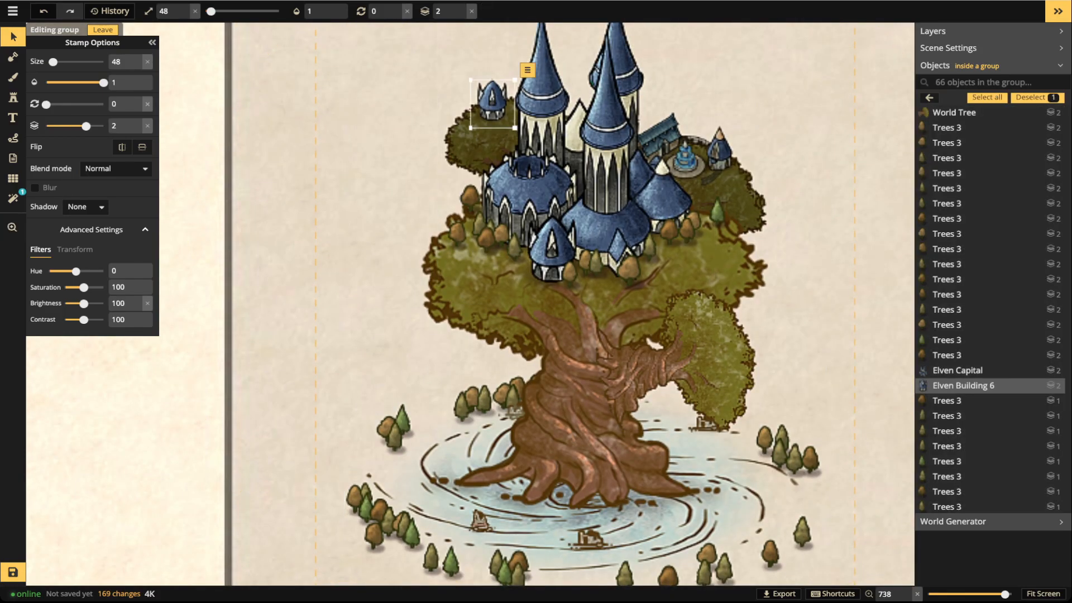
pyautogui.hotkey('ctrl', 'c')
pyautogui.hotkey('ctrl', 'v')
pyautogui.scroll(5, 646, 314)
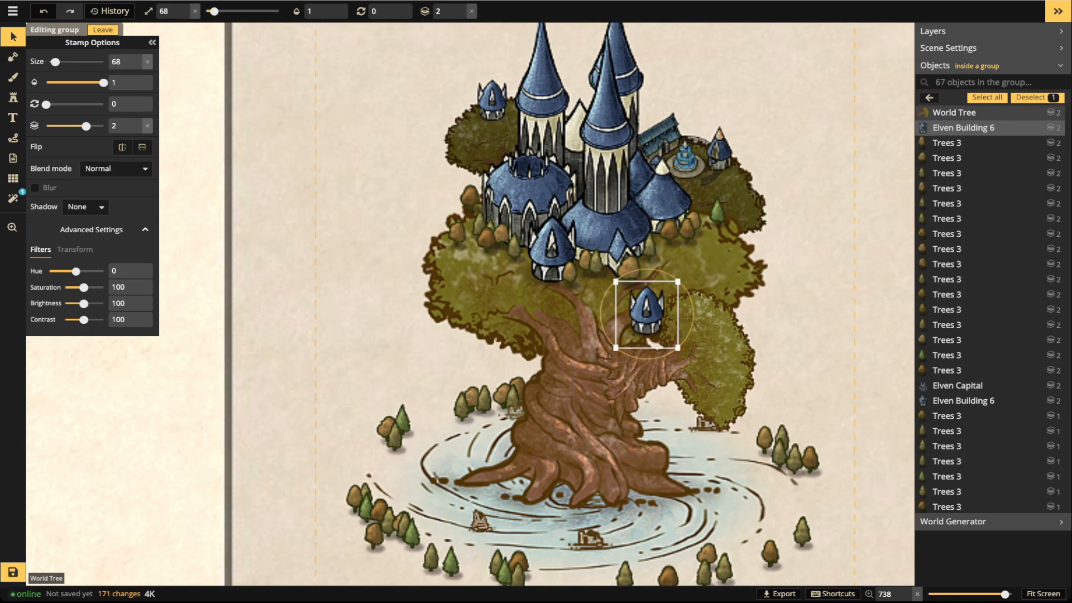
# Move the copied elven building onto the root right of the trunk, bring it to the front and resize it to 58
pyautogui.moveTo(647, 314); pyautogui.dragTo(636, 423)
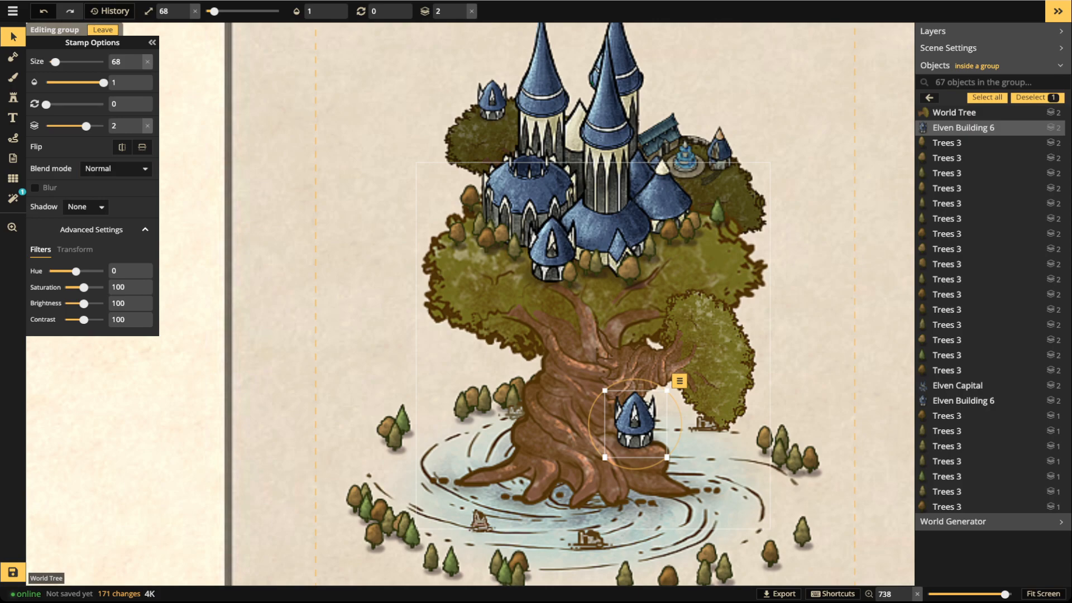
pyautogui.press('f')
pyautogui.moveTo(666, 457); pyautogui.dragTo(633, 428)
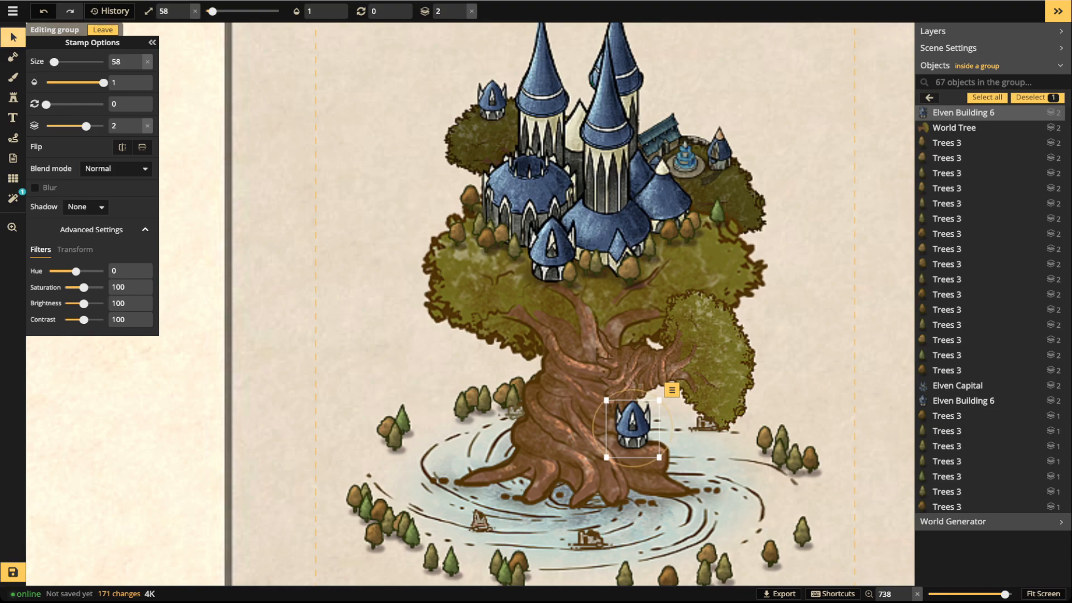
pyautogui.click(12, 37)
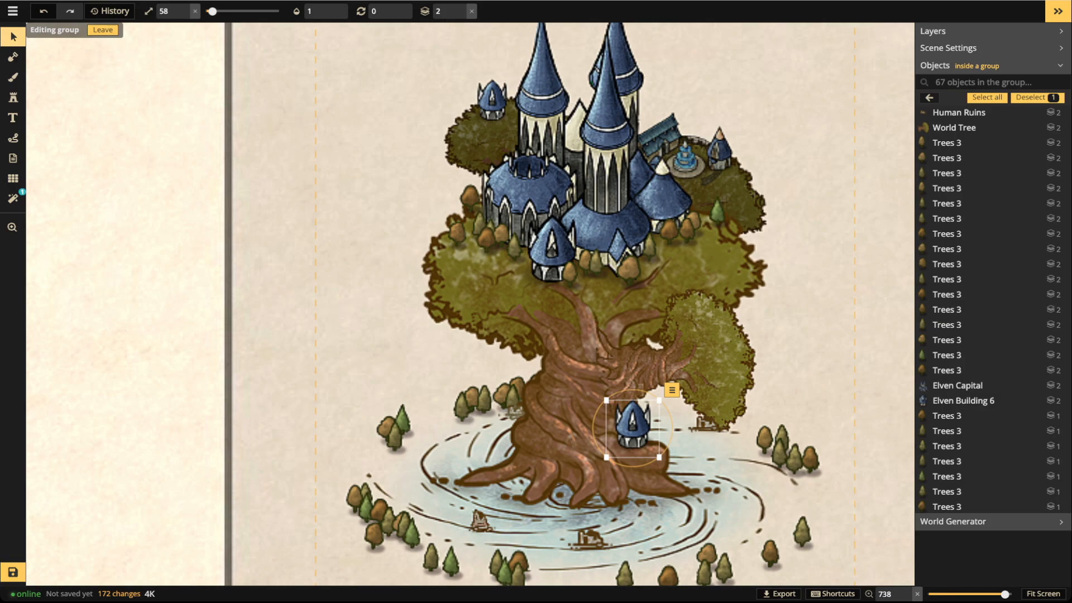
# Leave the Elf Capital group and save the map
pyautogui.press('Escape')
pyautogui.press('Escape')
pyautogui.scroll(-5, 566, 240)
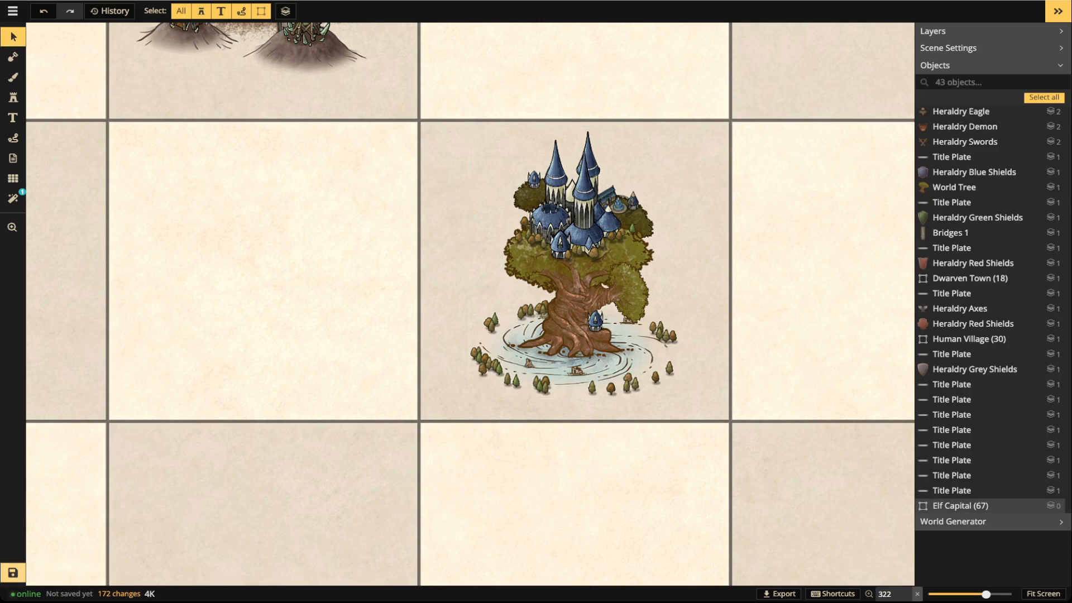
pyautogui.click(13, 572)
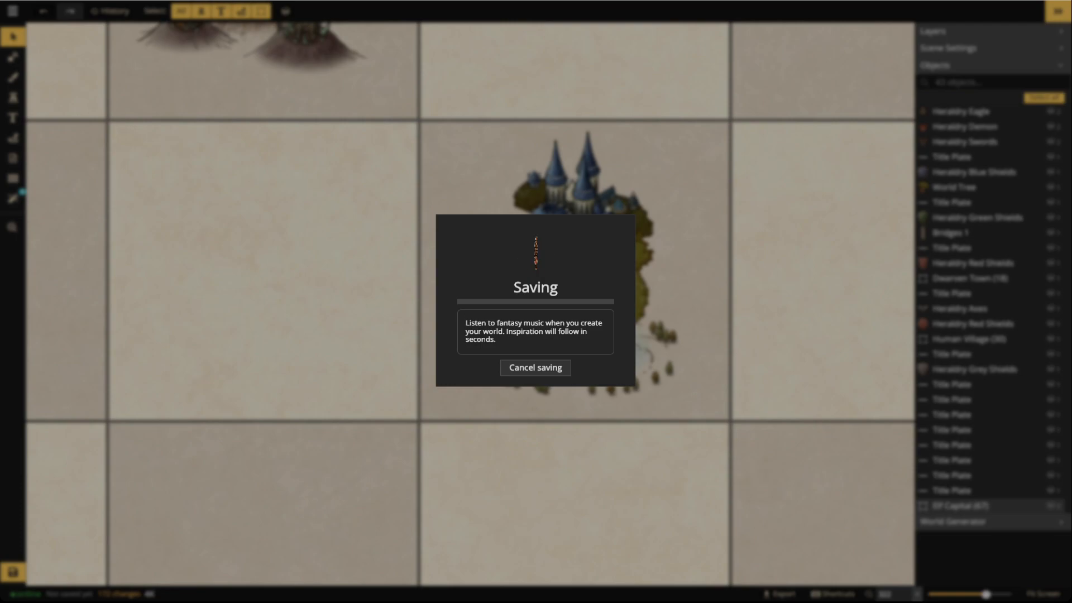
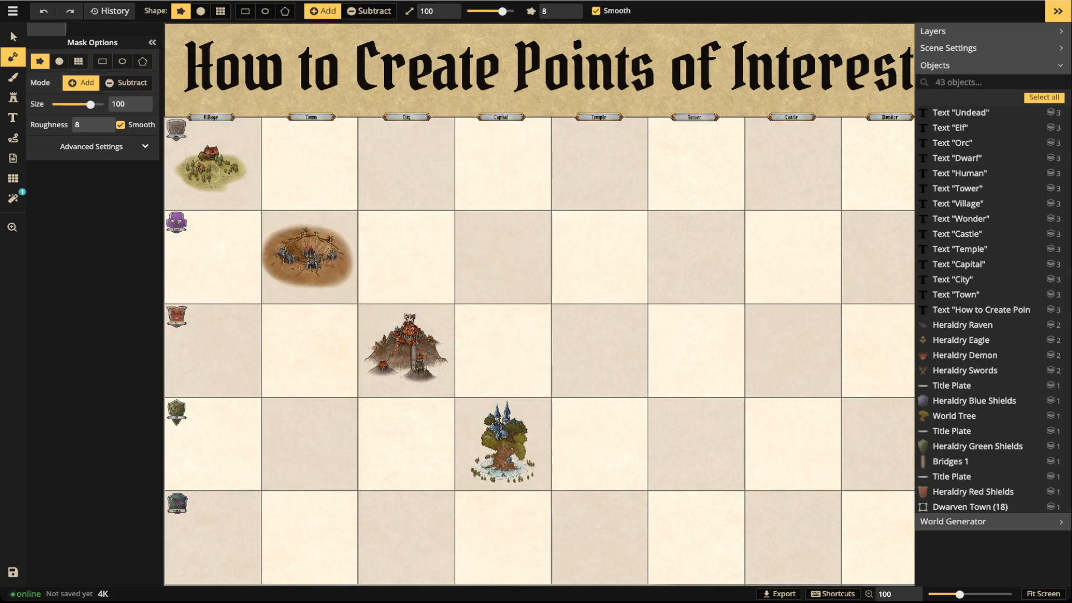
# Examine the finished Elf Capital and the empty chart cells around it
pyautogui.click(13, 37)
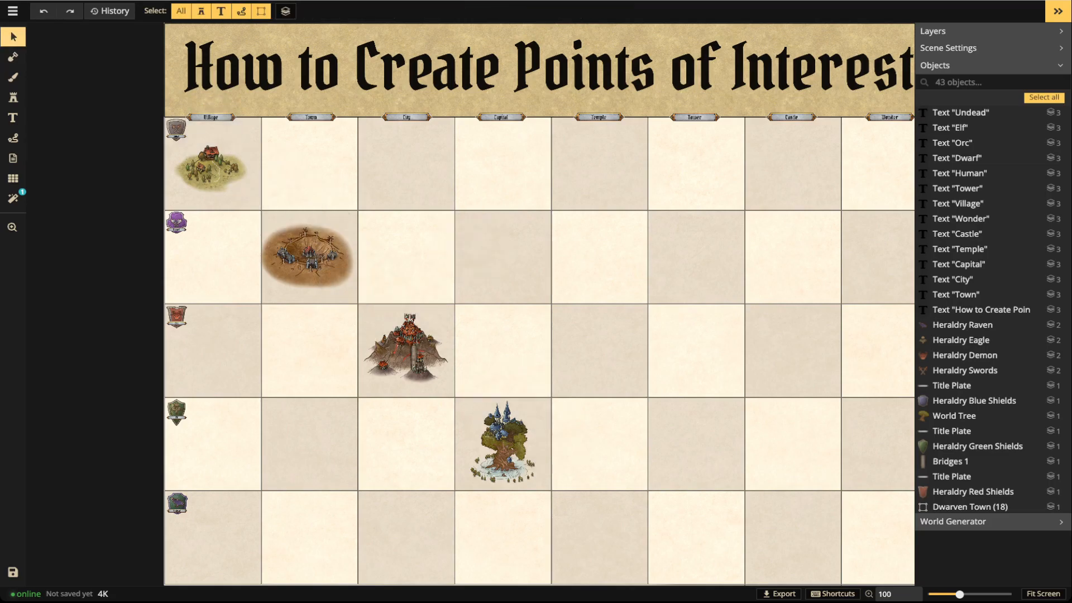
pyautogui.scroll(3, 570, 525)
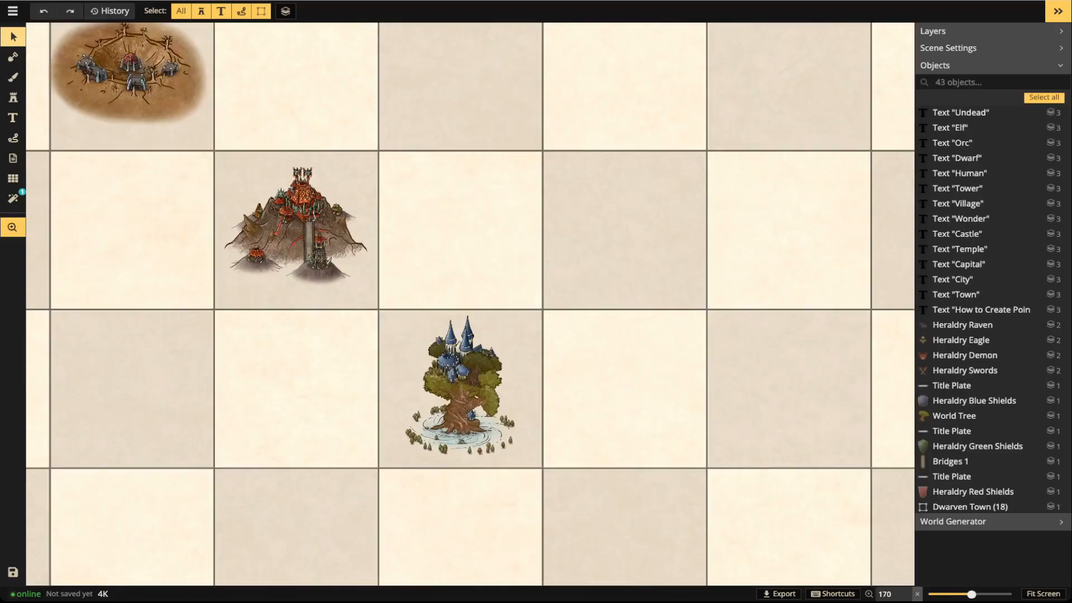
pyautogui.moveTo(569, 525); pyautogui.dragTo(380, 345)
pyautogui.scroll(2, 463, 434)
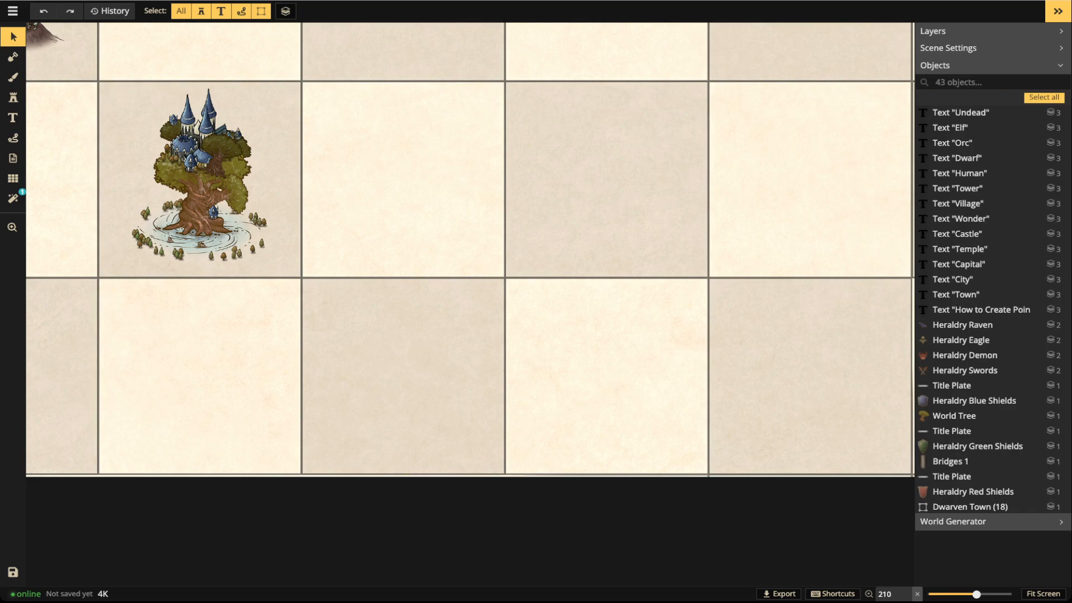
pyautogui.scroll(-3, 303, 247)
pyautogui.moveTo(303, 246); pyautogui.dragTo(419, 368)
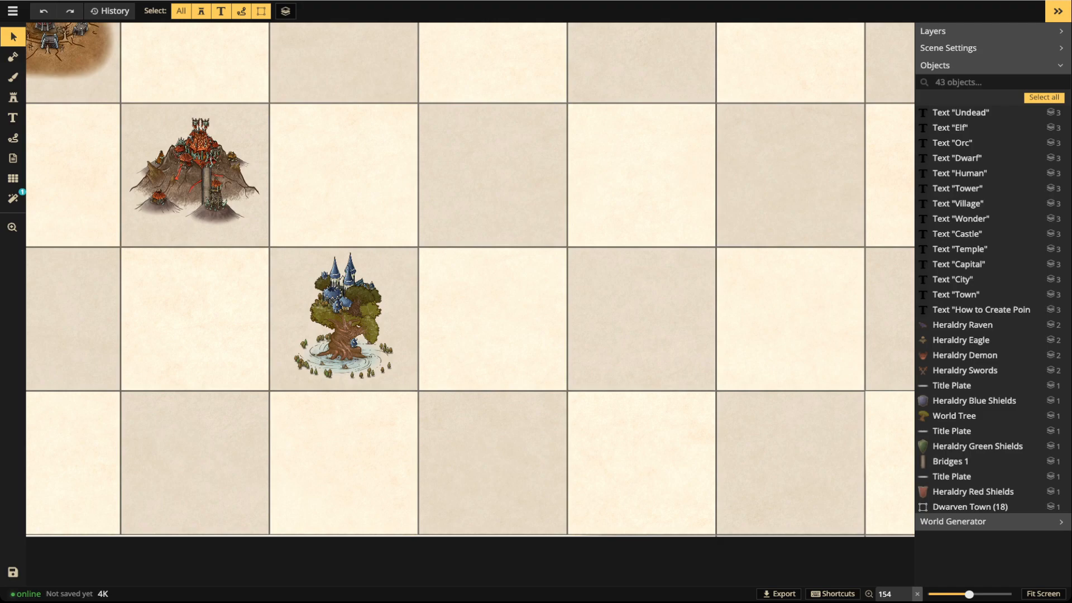
pyautogui.scroll(1, 470, 279)
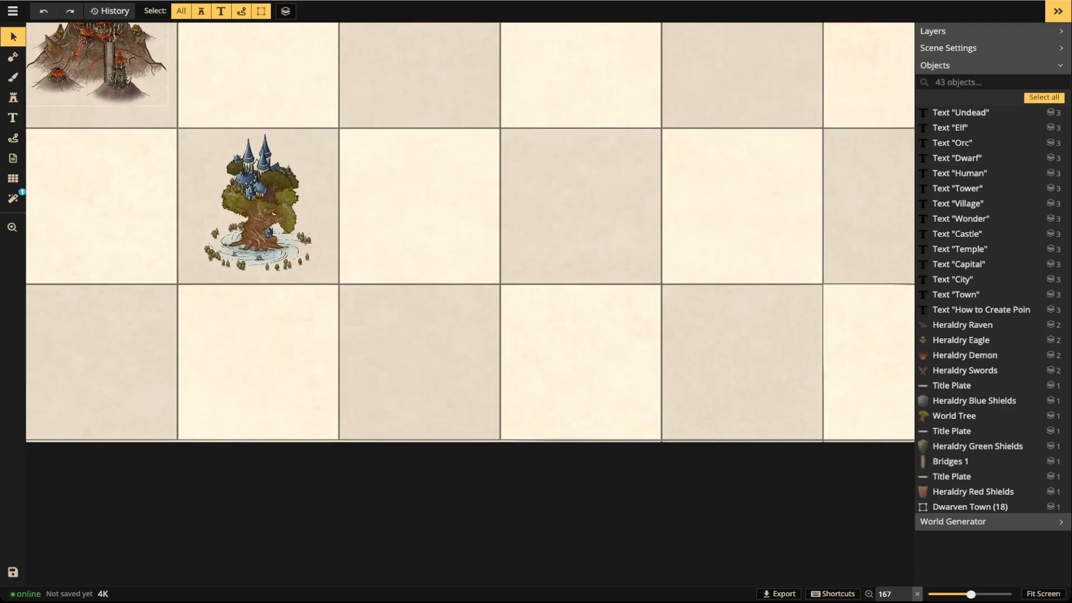
pyautogui.click(13, 97)
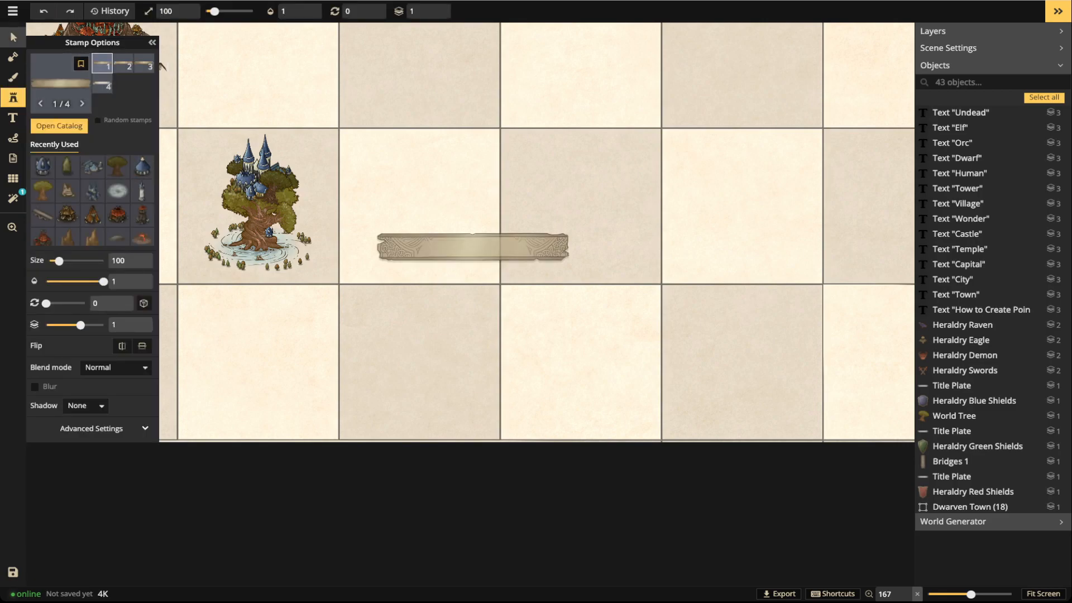
pyautogui.press('Escape')
# Examine the Undead row from its raven crest across to the empty cell in the Temple column
pyautogui.hscroll(-5, 469, 234)
pyautogui.scroll(2, 614, 279)
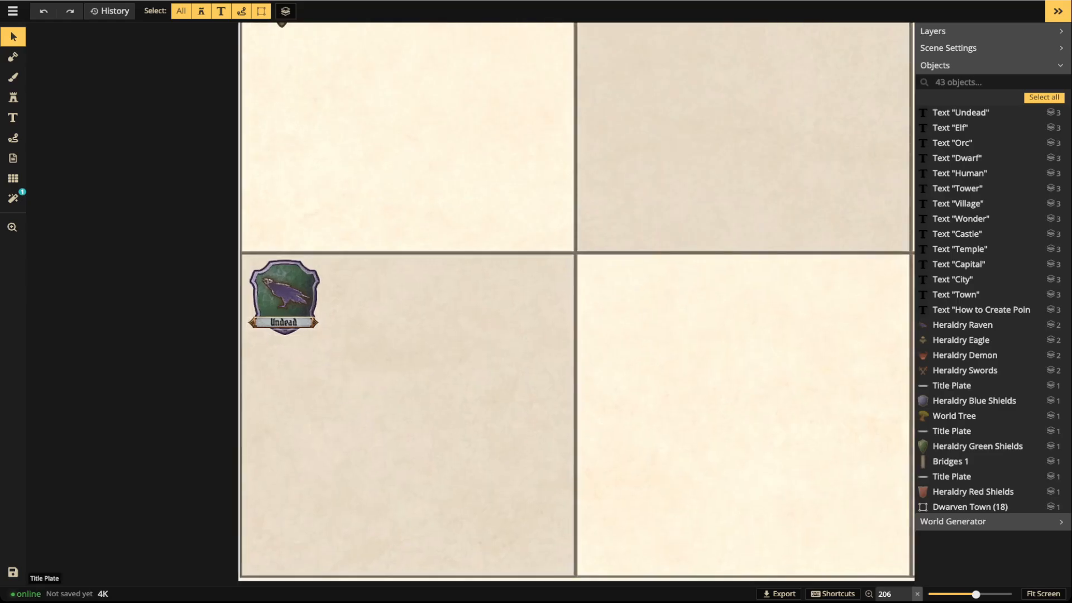
pyautogui.scroll(3, 787, 339)
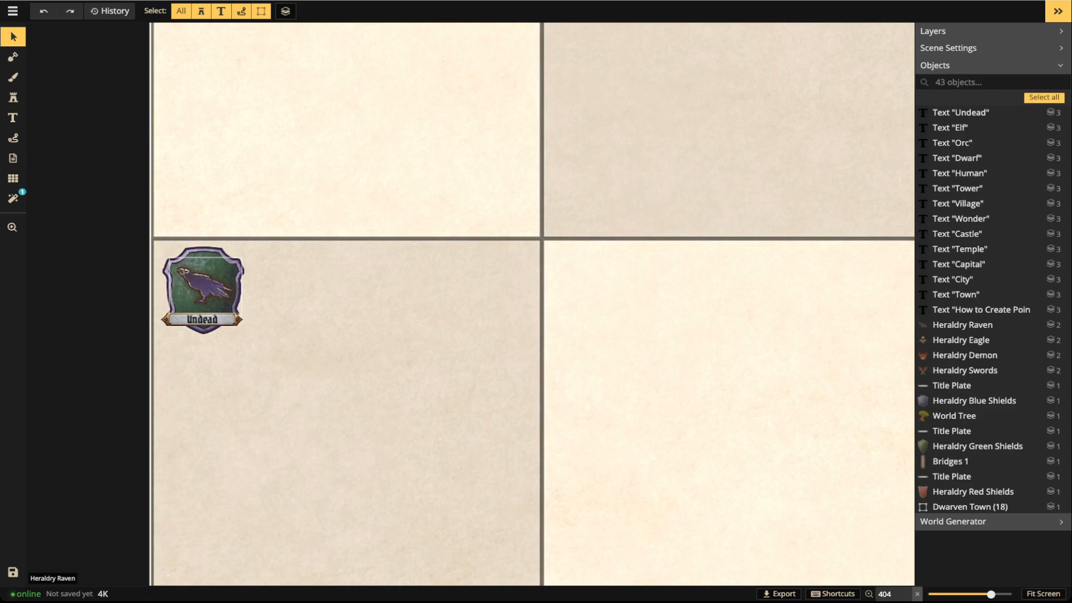
pyautogui.scroll(-5, 210, 272)
pyautogui.press('space')
pyautogui.moveTo(586, 268); pyautogui.dragTo(227, 273)
pyautogui.moveTo(530, 268); pyautogui.dragTo(249, 269)
pyautogui.moveTo(681, 358); pyautogui.dragTo(300, 345)
pyautogui.scroll(2, 300, 345)
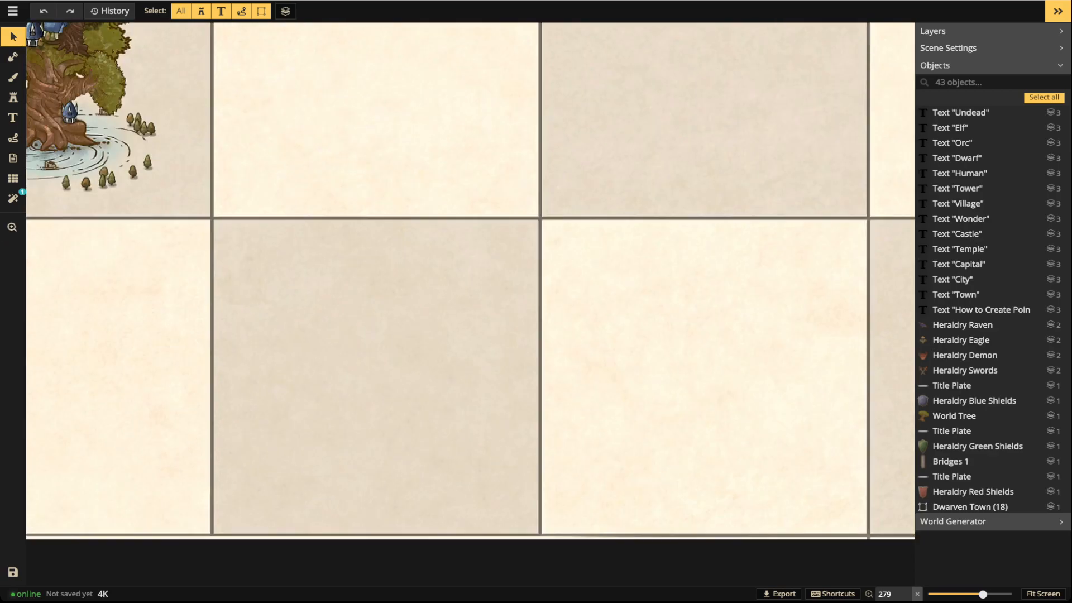
# Place a brown crater stamp from the Pits set at size 290 in the Undead row's Temple cell
pyautogui.click(13, 98)
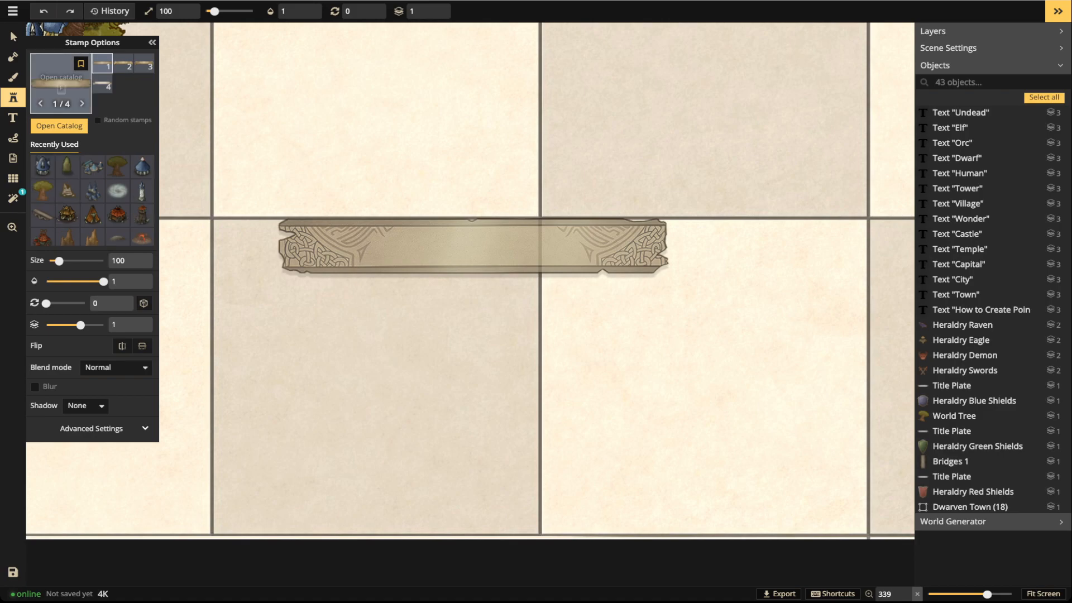
pyautogui.click(61, 84)
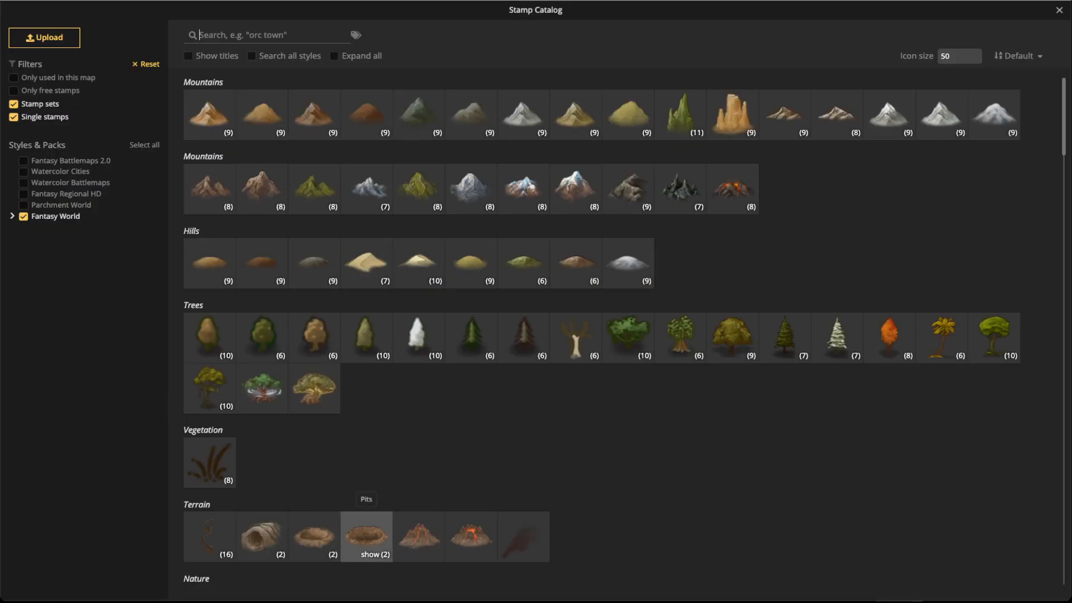
pyautogui.click(367, 536)
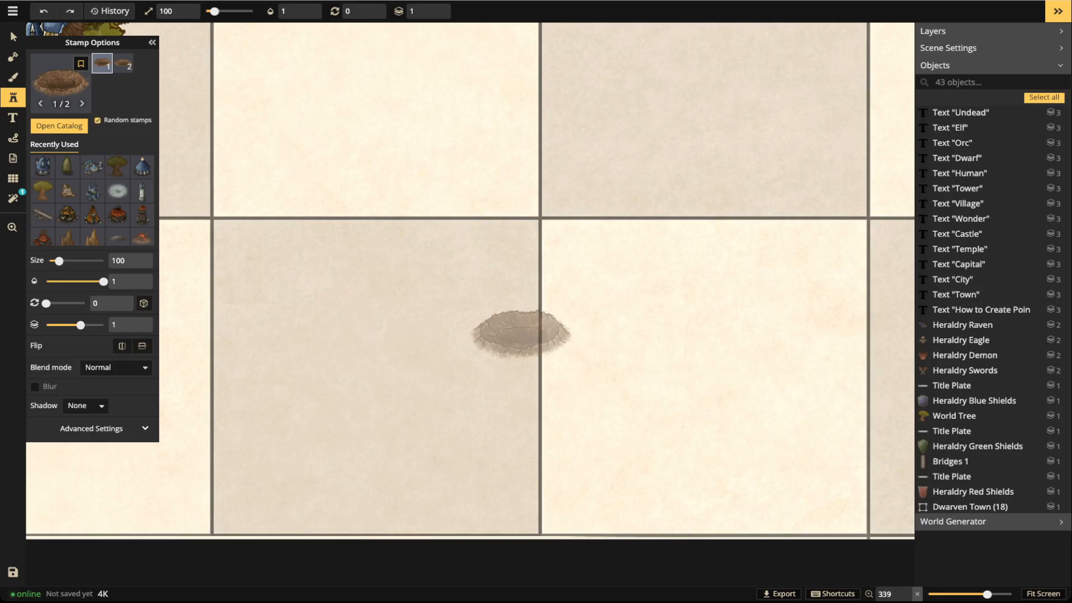
pyautogui.scroll(12, 379, 348)
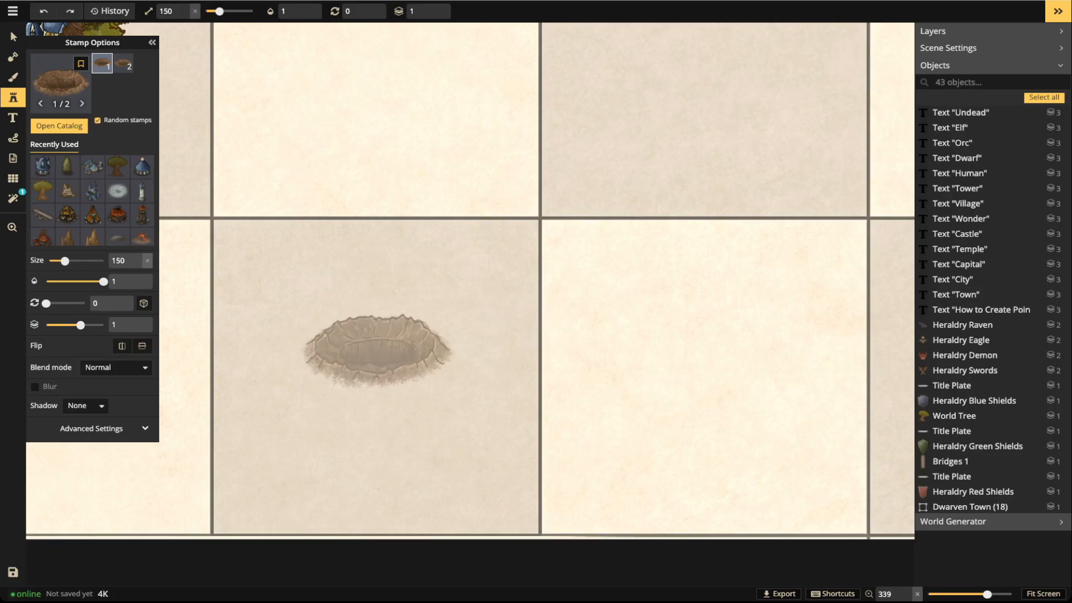
pyautogui.scroll(6, 379, 348)
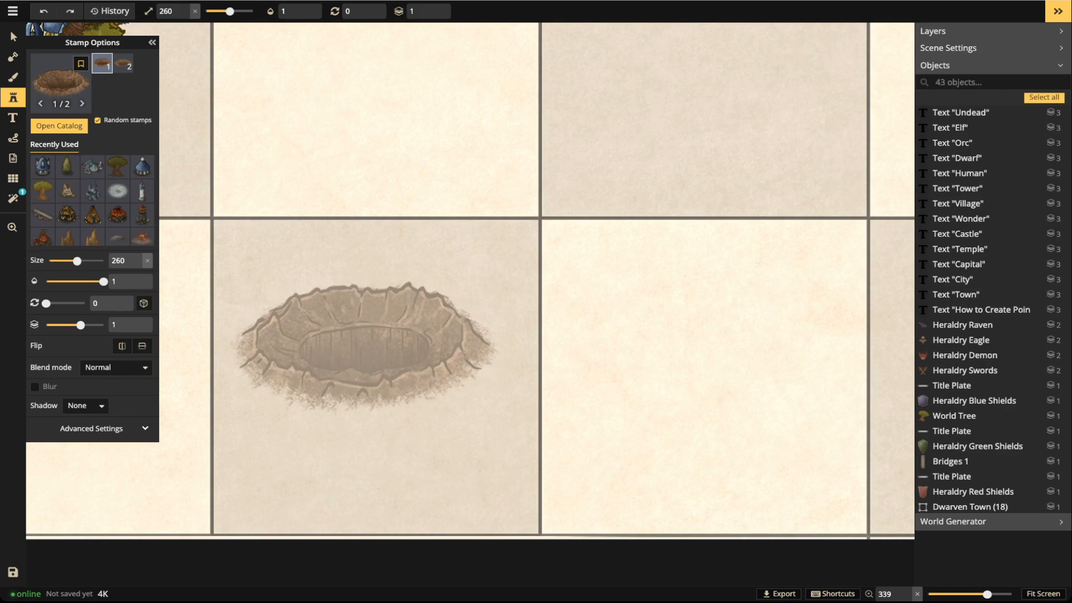
pyautogui.scroll(1, 369, 384)
pyautogui.press('space')
pyautogui.moveTo(369, 382); pyautogui.dragTo(429, 369)
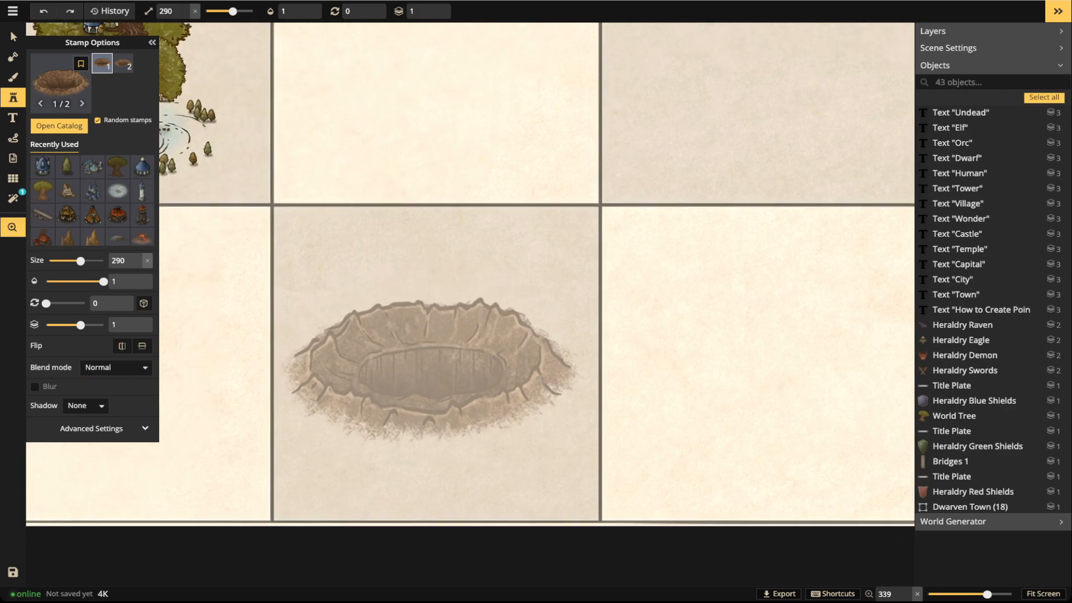
pyautogui.click(426, 391)
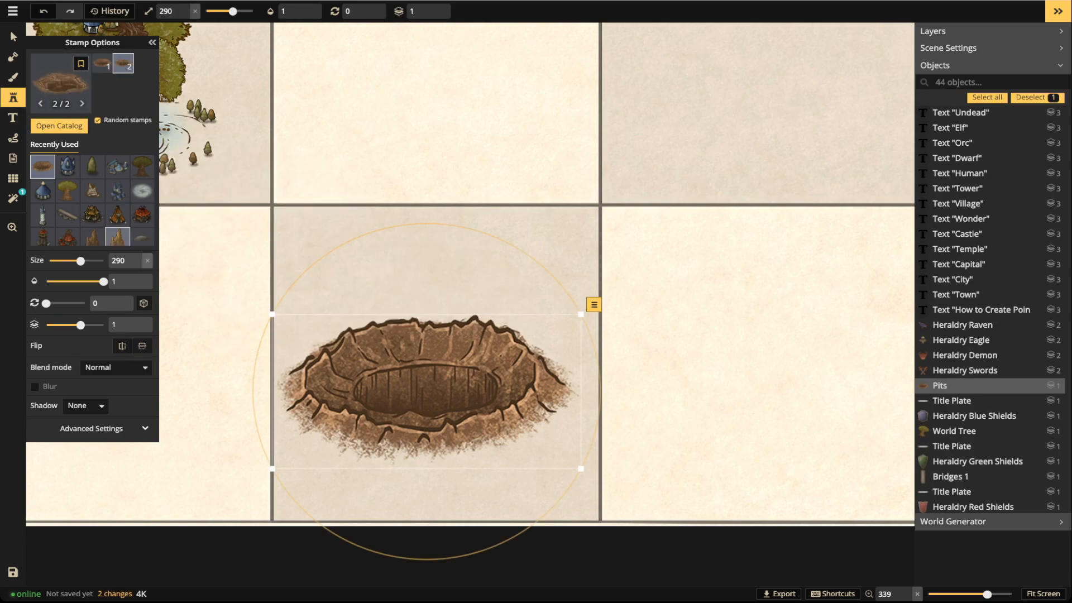
# Try Karsts rock spire variant 7 at size 340 in the middle of the pit
pyautogui.click(117, 237)
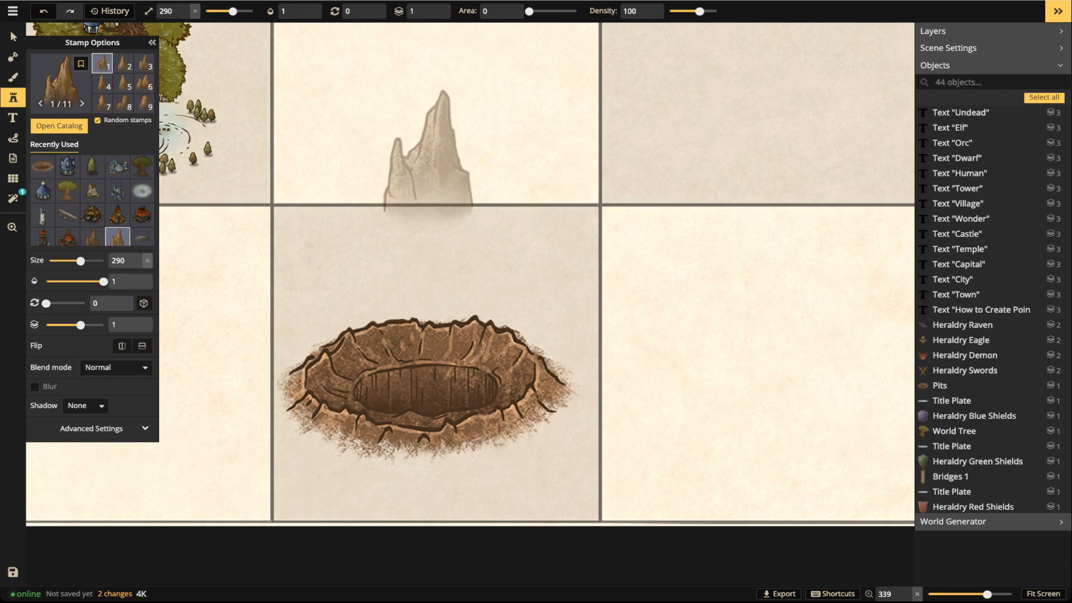
pyautogui.press('Left')
pyautogui.press('Left')
pyautogui.press('Left')
pyautogui.press('Left')
pyautogui.press('Left')
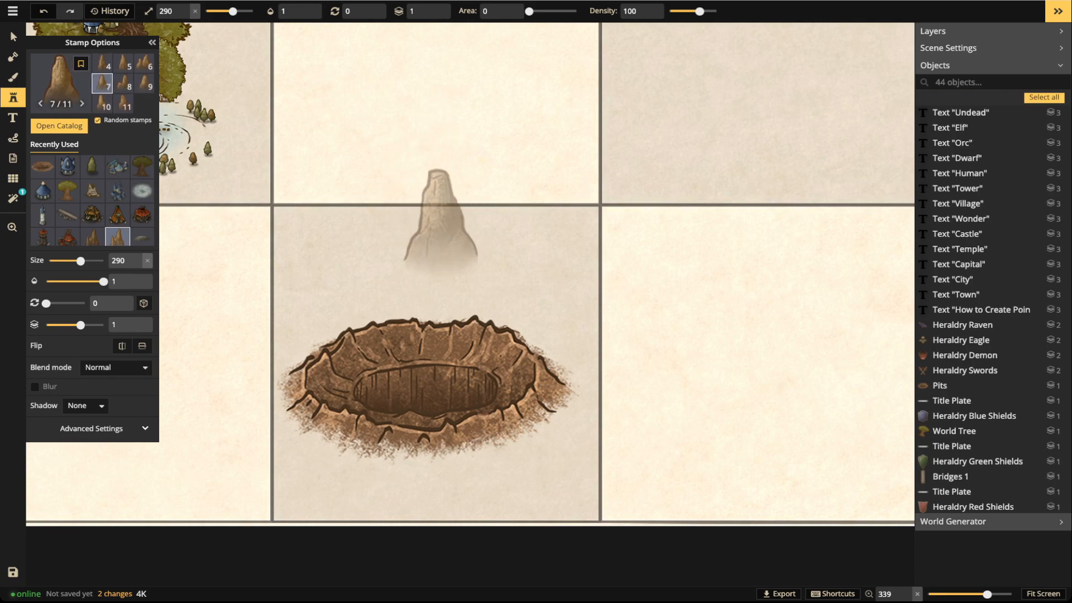
pyautogui.press(']')
pyautogui.press(']')
pyautogui.press(']')
pyautogui.press(']')
pyautogui.press(']')
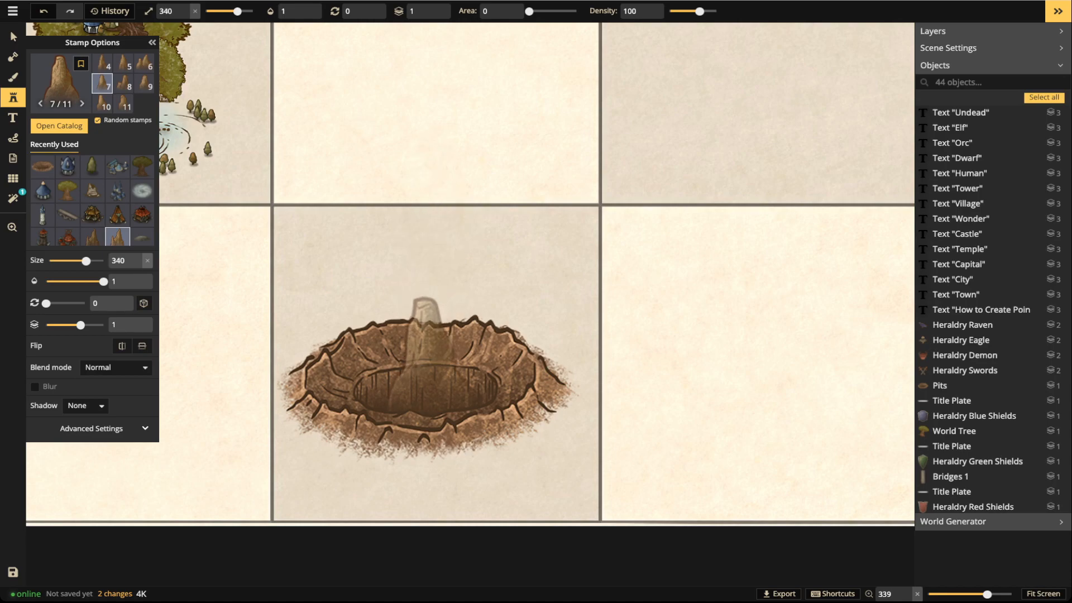
pyautogui.click(424, 358)
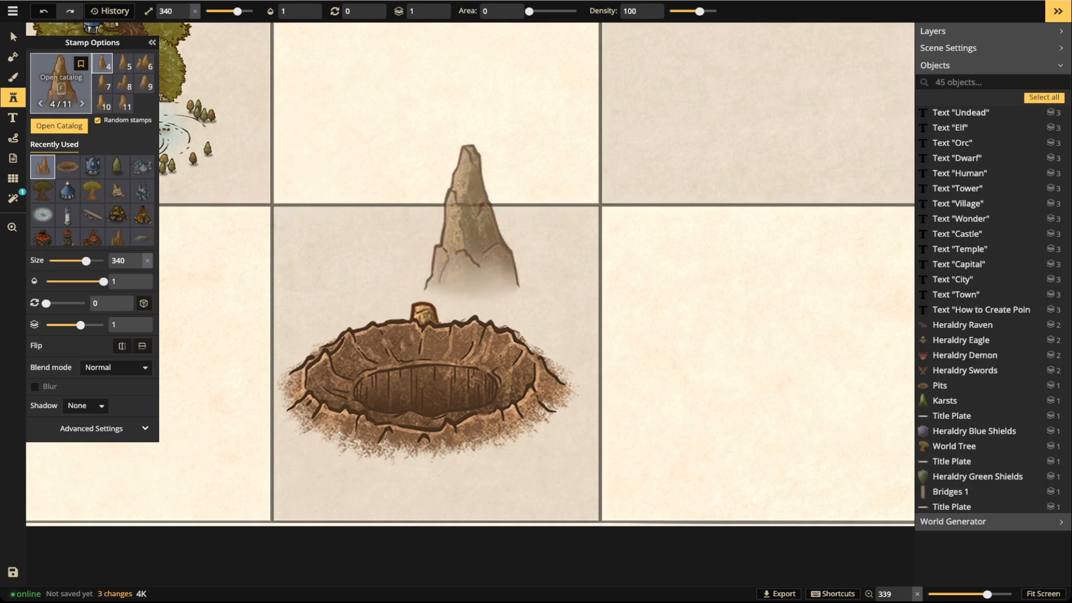
# Try the karst on layer 2 inside the pit with brightness 76 and contrast 148, and delete it
pyautogui.click(13, 37)
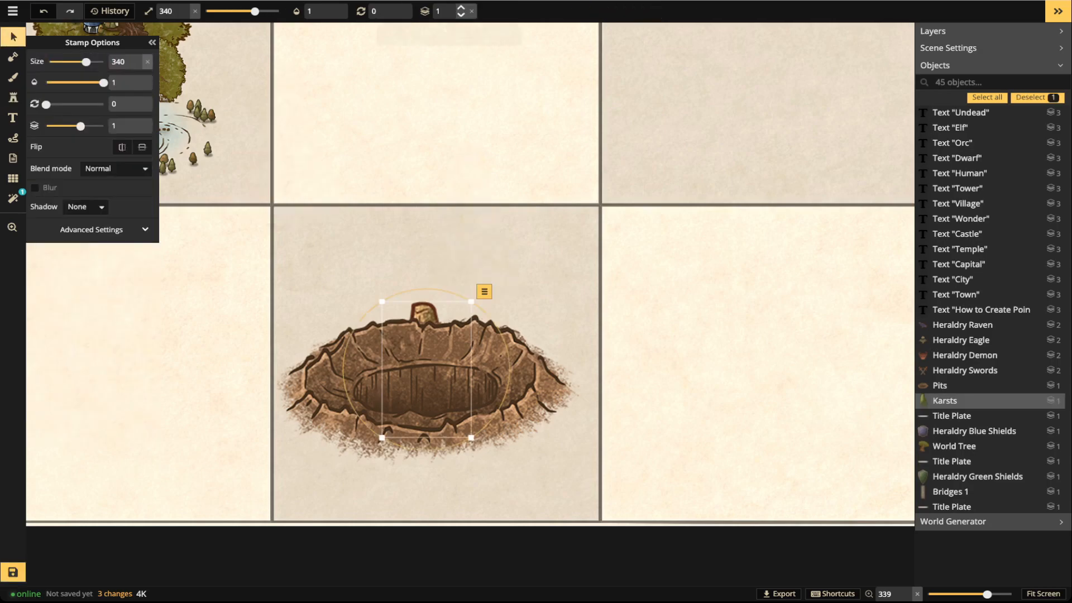
pyautogui.click(462, 8)
pyautogui.moveTo(426, 370); pyautogui.dragTo(425, 357)
pyautogui.click(91, 229)
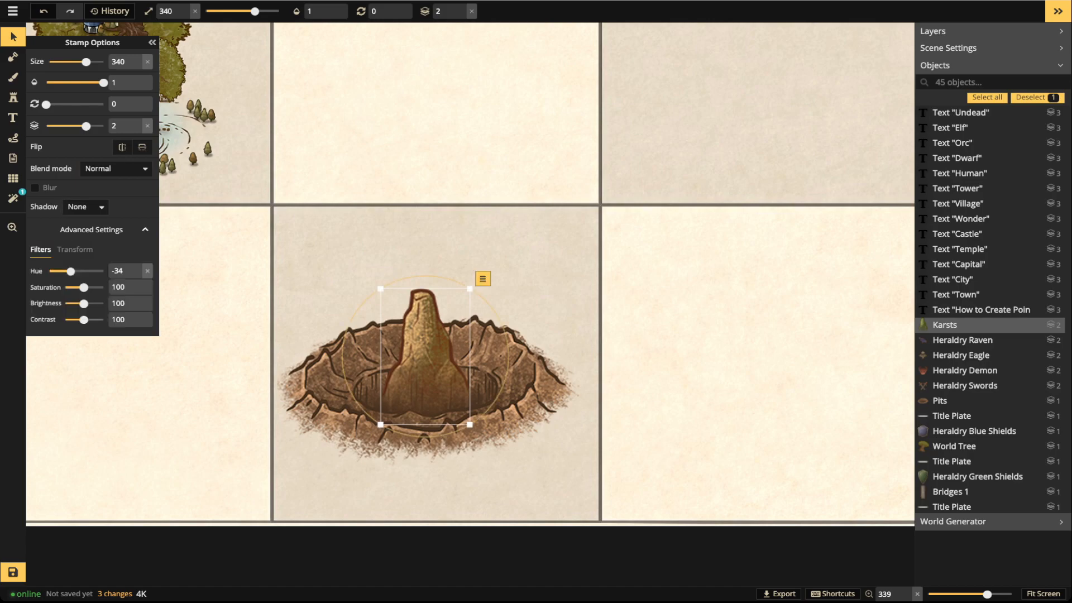
pyautogui.moveTo(84, 319)
pyautogui.mouseDown()
pyautogui.moveTo(94, 320)
pyautogui.moveTo(78, 303)
pyautogui.mouseUp()
pyautogui.moveTo(424, 361); pyautogui.dragTo(428, 362)
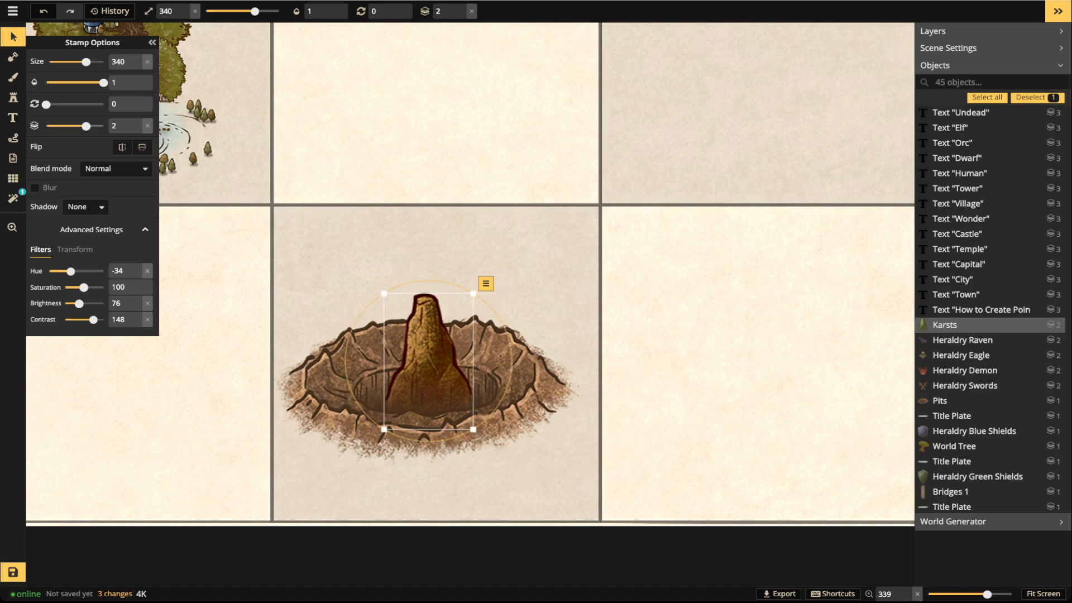
pyautogui.press('Delete')
# Place variant 6 of the dark brown mountain stamps, at size 340 on layer 2, just above the pit
pyautogui.click(13, 98)
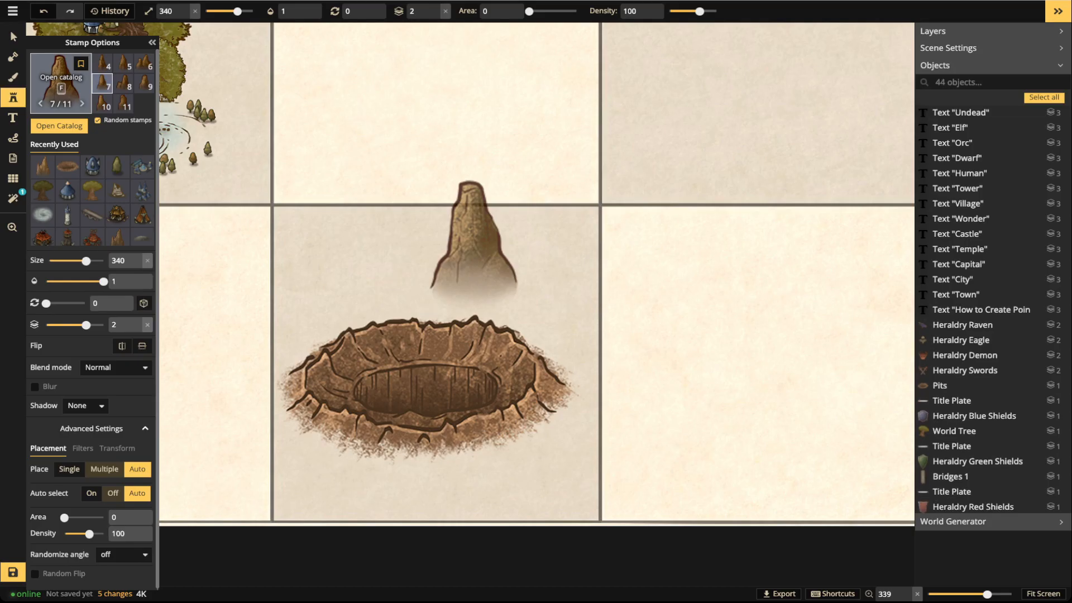
pyautogui.press('f')
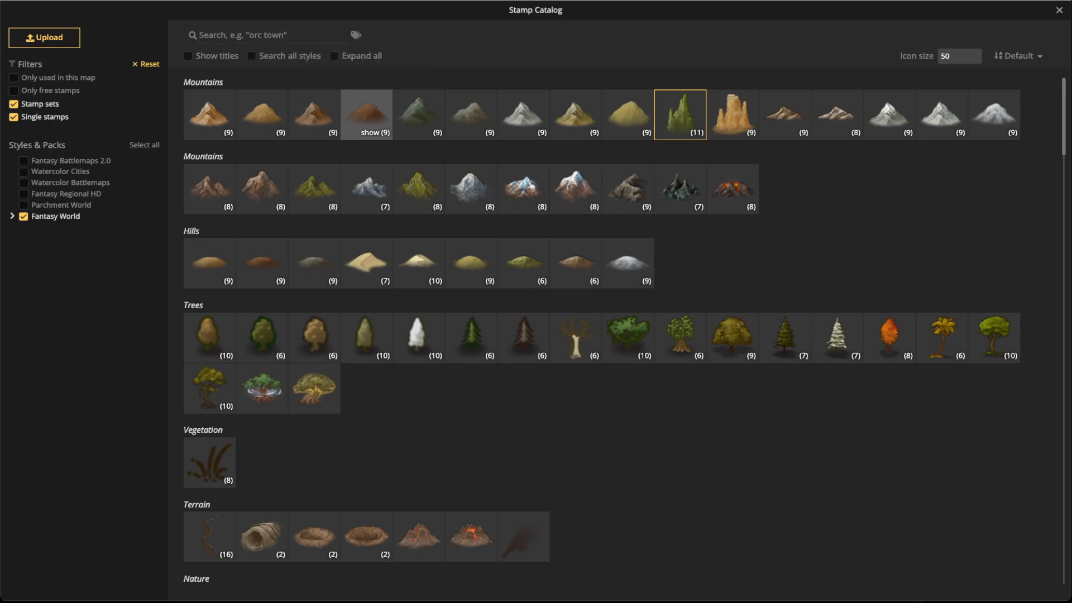
pyautogui.click(366, 114)
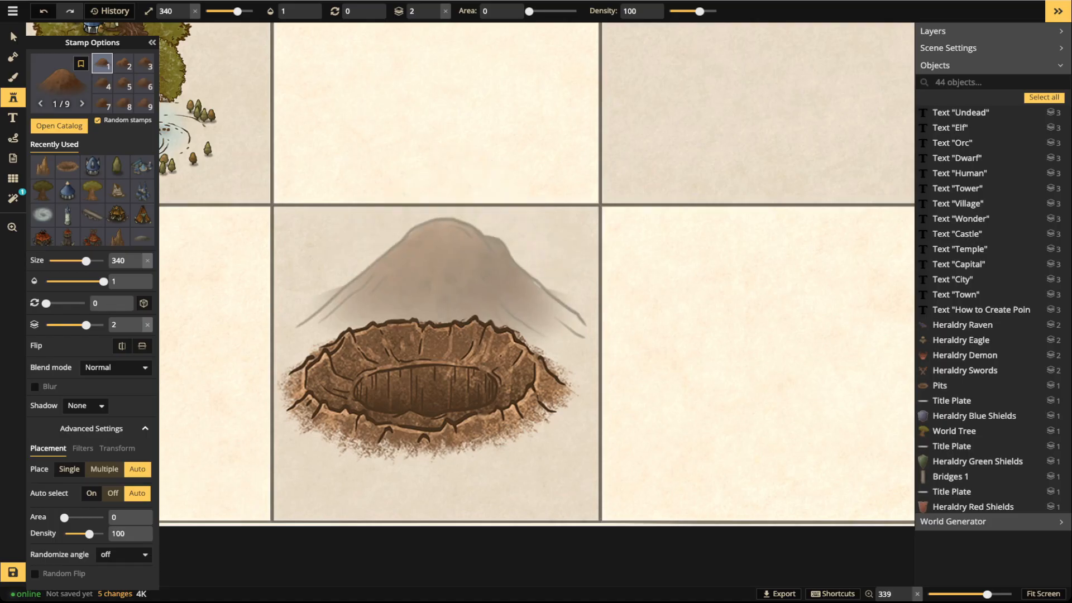
pyautogui.press('Left')
pyautogui.press('Left')
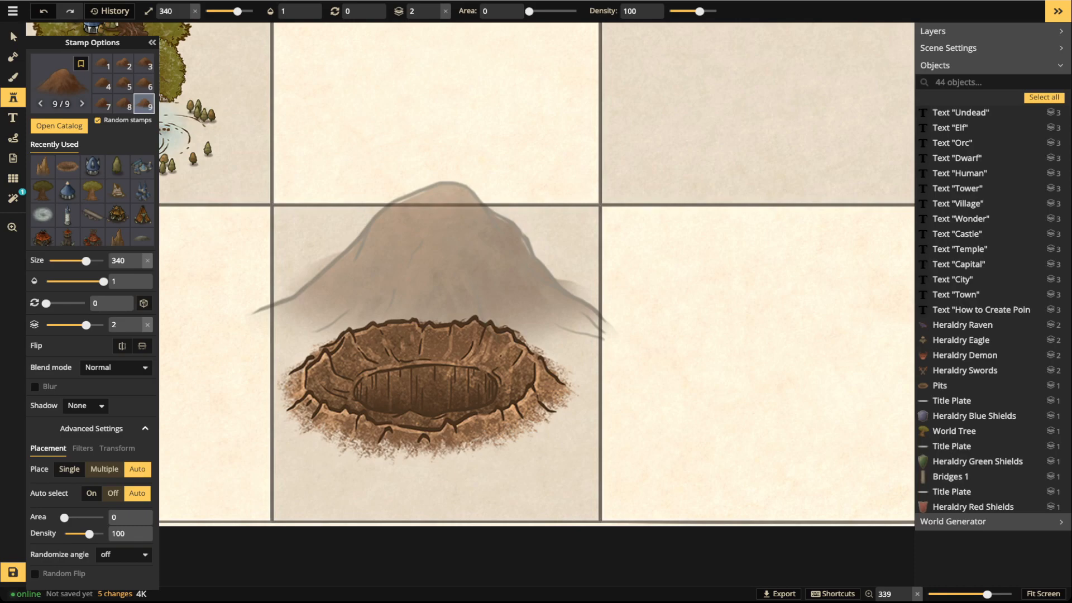
pyautogui.press('Left')
pyautogui.press('Left')
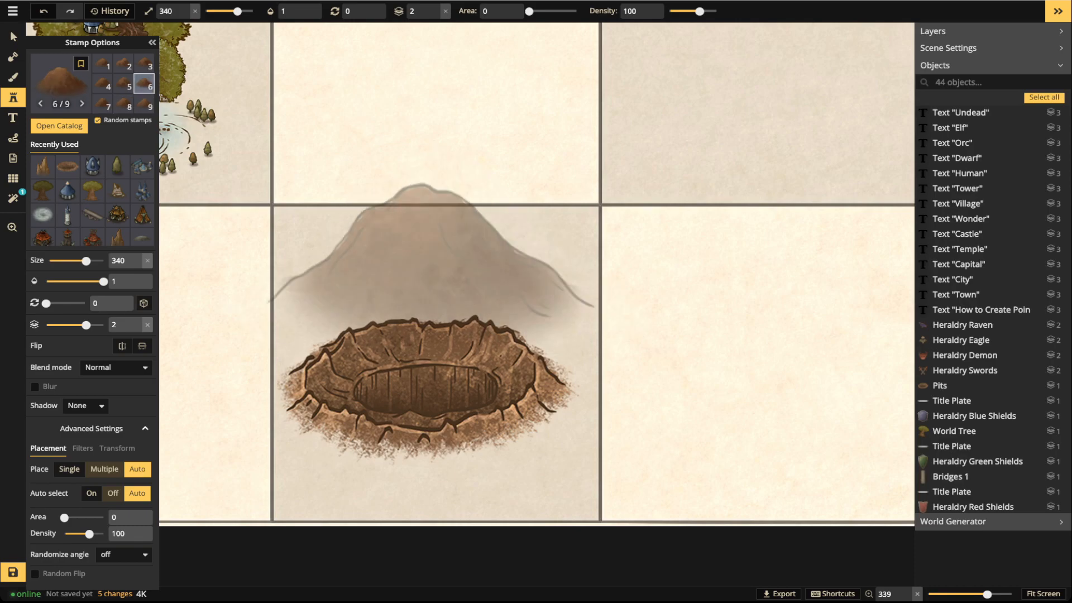
pyautogui.click(433, 237)
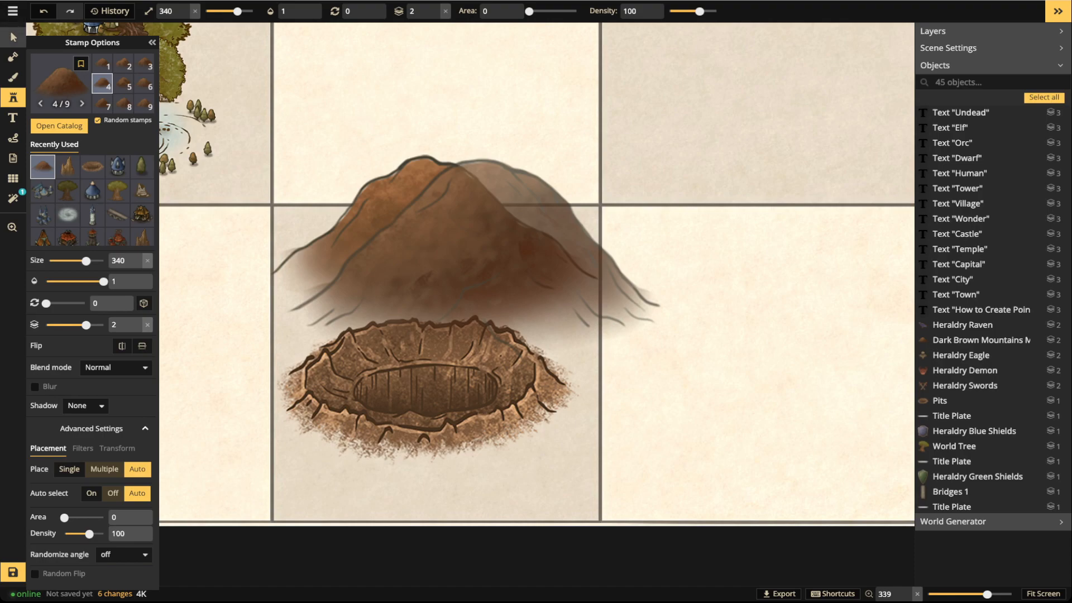
# Narrow the dark brown mountain to a width of 29 and position it slightly left of centre above the pit
pyautogui.click(13, 37)
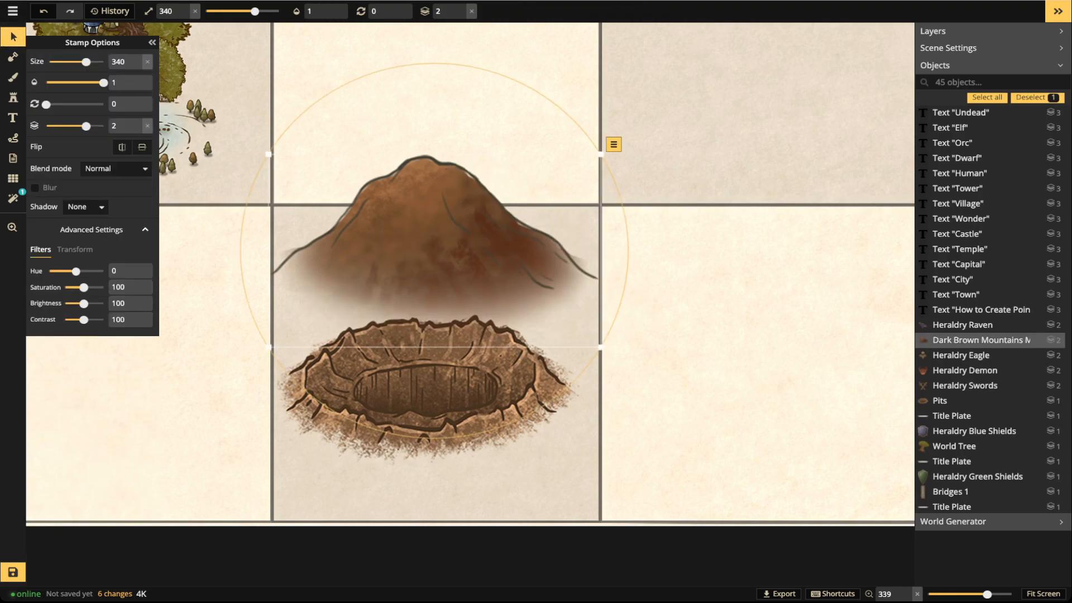
pyautogui.click(74, 249)
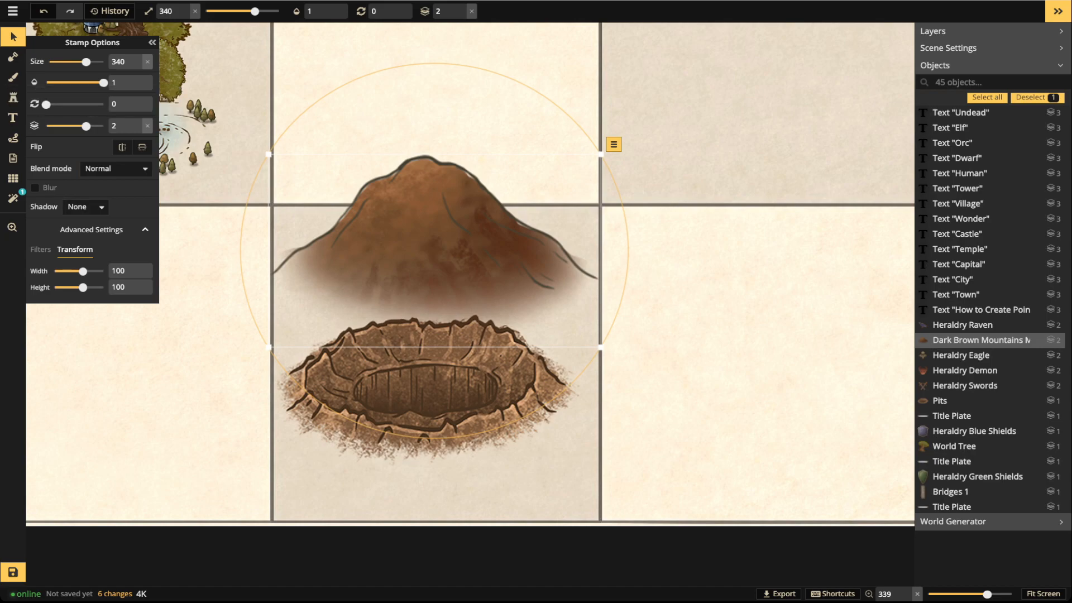
pyautogui.moveTo(82, 272); pyautogui.dragTo(59, 271)
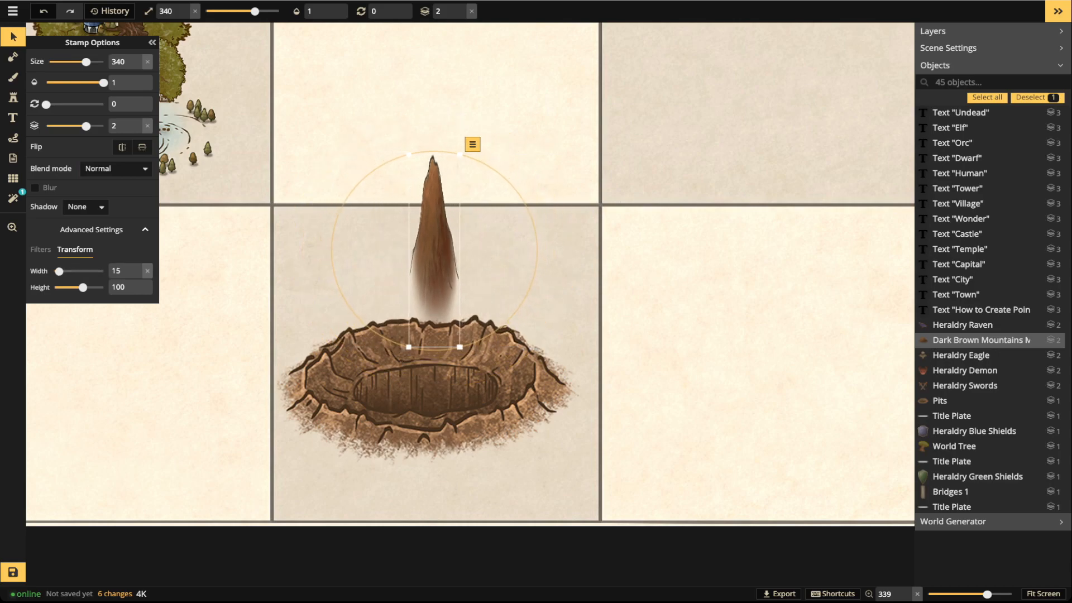
pyautogui.moveTo(435, 251); pyautogui.dragTo(401, 233)
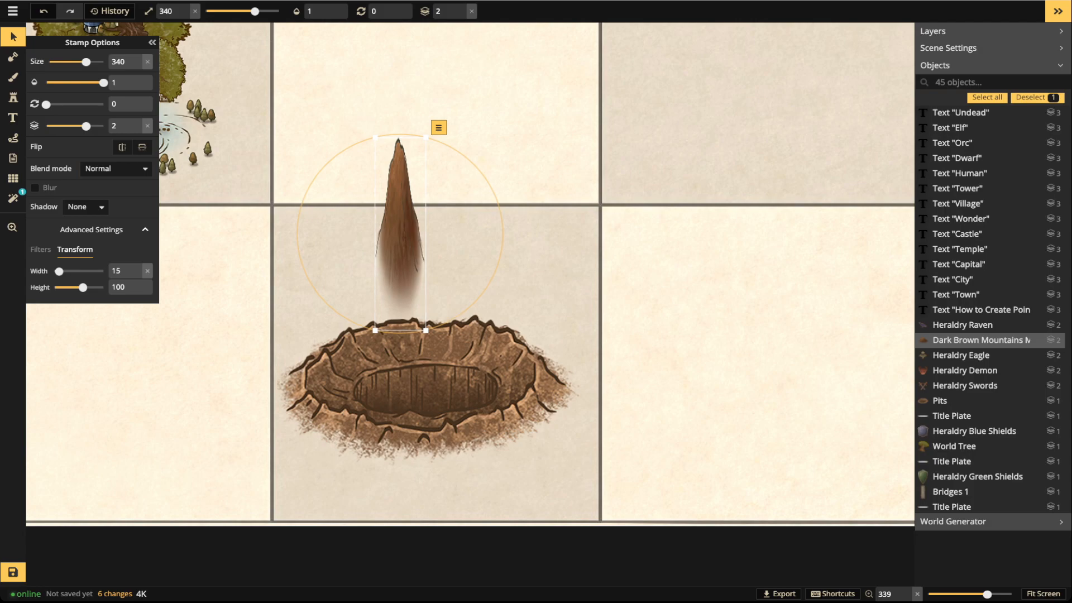
pyautogui.moveTo(58, 271); pyautogui.dragTo(67, 271)
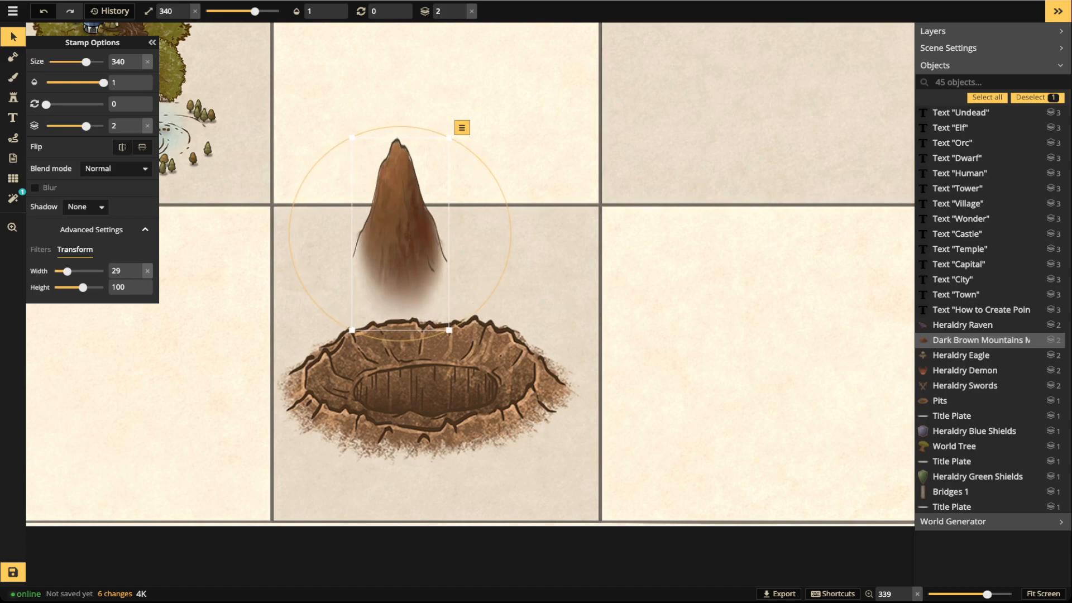
pyautogui.moveTo(400, 240)
pyautogui.mouseDown()
pyautogui.moveTo(431, 384)
pyautogui.moveTo(389, 249)
pyautogui.moveTo(397, 238)
pyautogui.mouseUp()
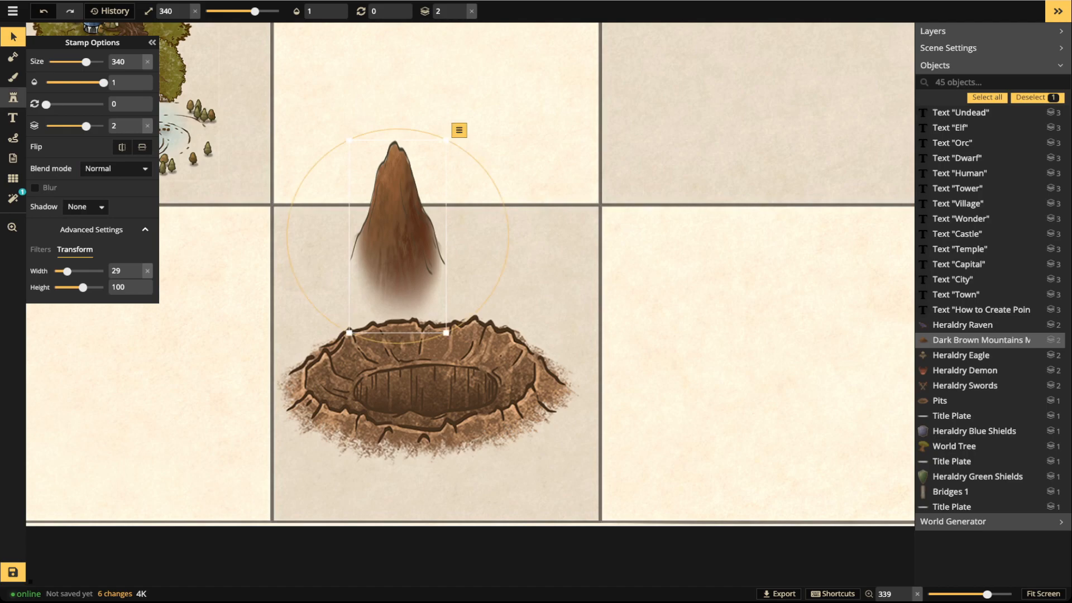
# Delete the narrow mountain above the pit and choose the peaked Dark Brown Mountains set from the stamp catalog
pyautogui.press('Delete')
pyautogui.click(13, 97)
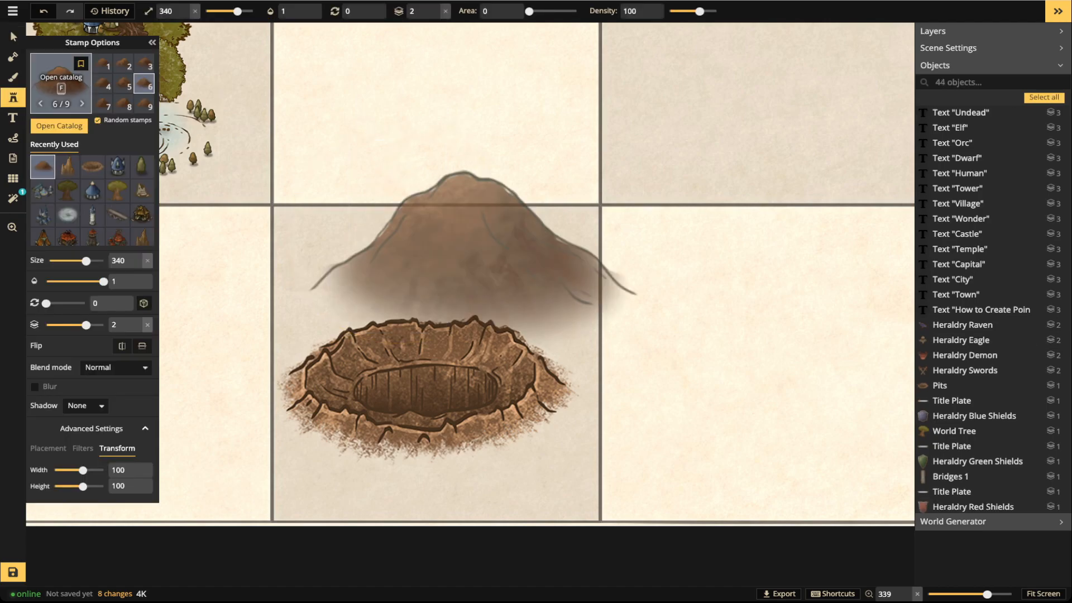
pyautogui.press('f')
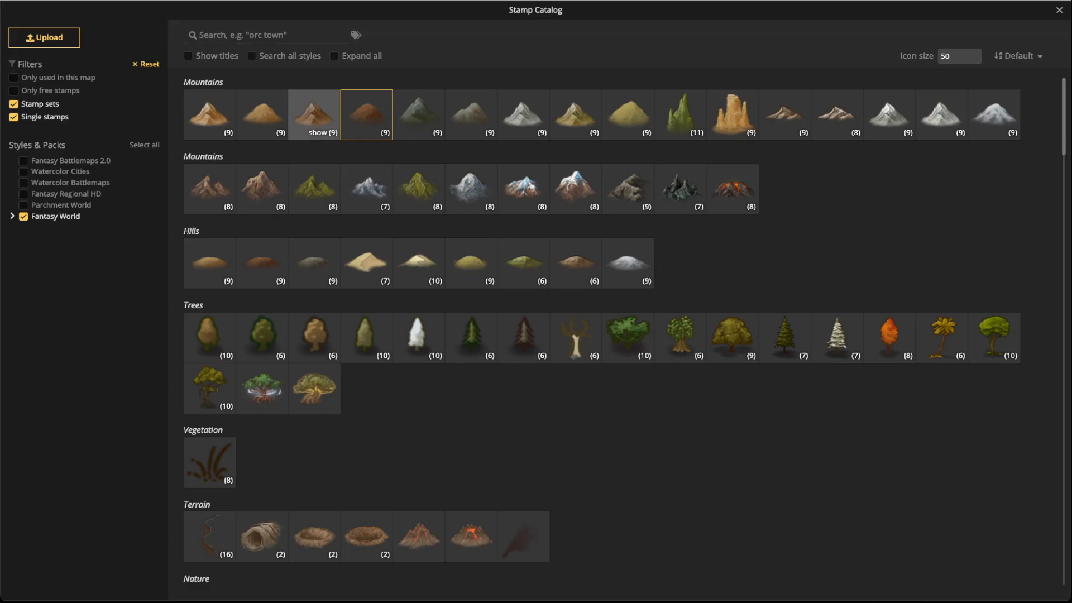
pyautogui.click(314, 115)
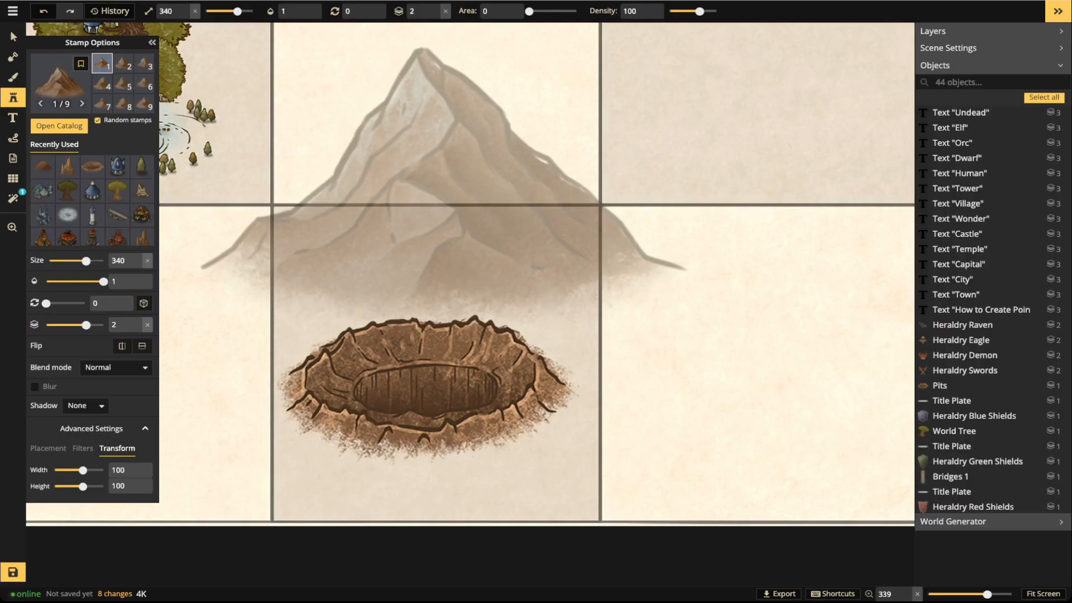
# Place variant 8 of the Dark Brown Mountains at size 150 on layer 2, just above the pit
pyautogui.press('Left')
pyautogui.press('Left')
pyautogui.press('[')
pyautogui.press('[')
pyautogui.press('[')
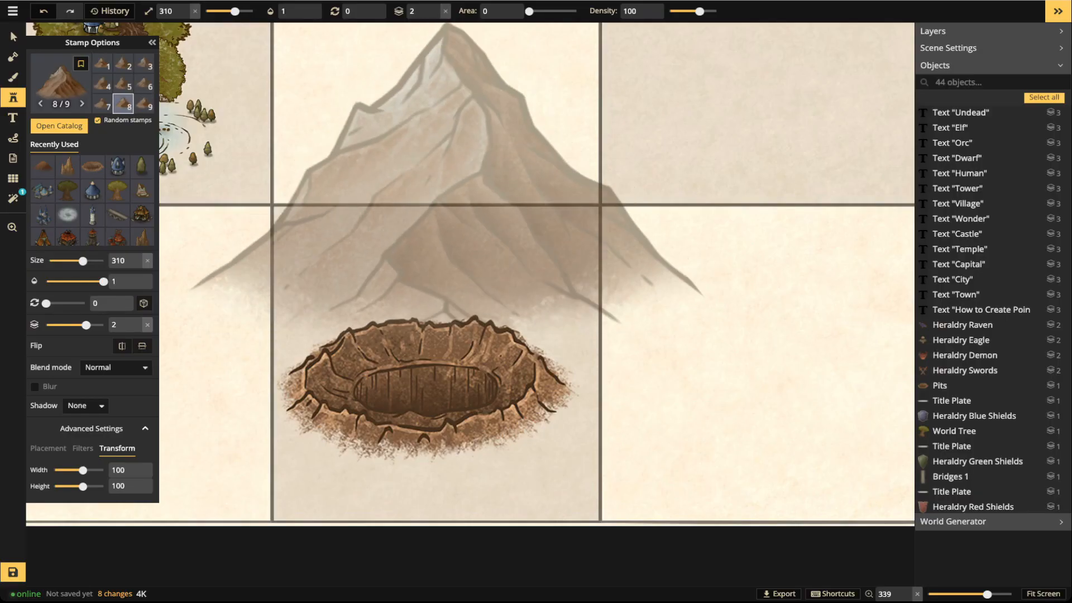
pyautogui.press('[')
pyautogui.press('[')
pyautogui.press('[')
pyautogui.press('[')
pyautogui.press('[')
pyautogui.press('[')
pyautogui.press('[')
pyautogui.press('[')
pyautogui.press('[')
pyautogui.press('[')
pyautogui.press('[')
pyautogui.press('[')
pyautogui.press('[')
pyautogui.press('[')
pyautogui.press('[')
pyautogui.press('[')
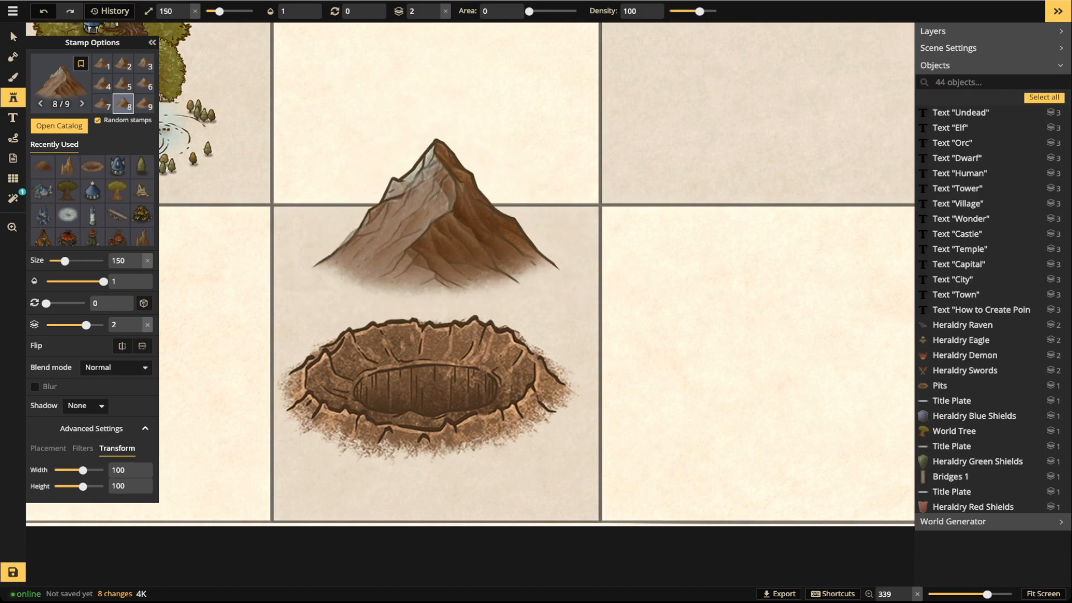
pyautogui.click(435, 215)
pyautogui.click(977, 324)
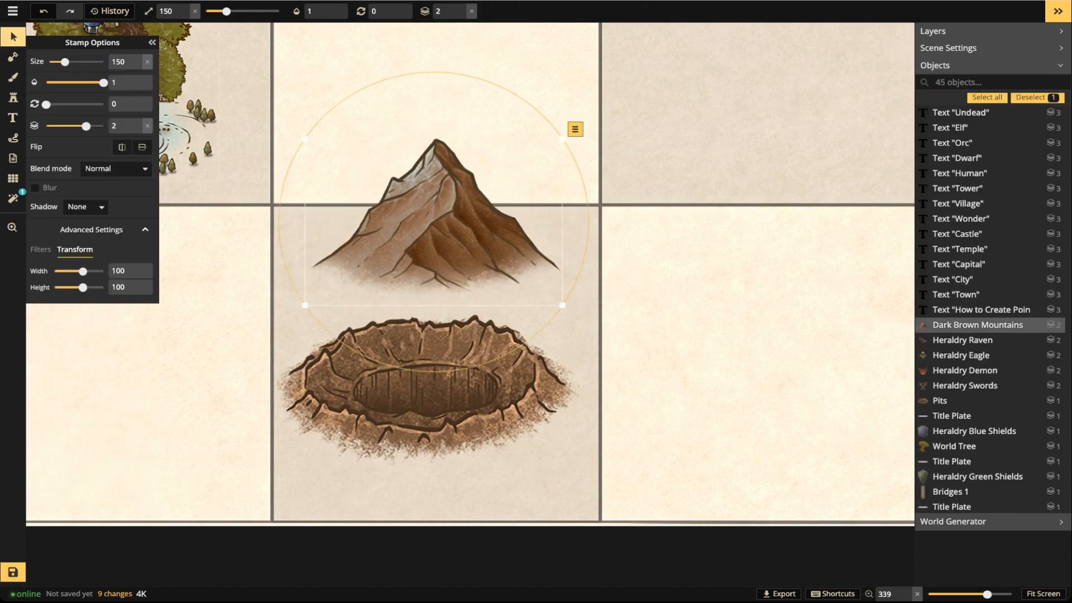
# Narrow the mountain to a width of 54, move it into the middle of the pit and reduce its size to 110
pyautogui.moveTo(82, 271); pyautogui.dragTo(76, 271)
pyautogui.moveTo(432, 235); pyautogui.dragTo(431, 355)
pyautogui.moveTo(65, 62); pyautogui.dragTo(60, 62)
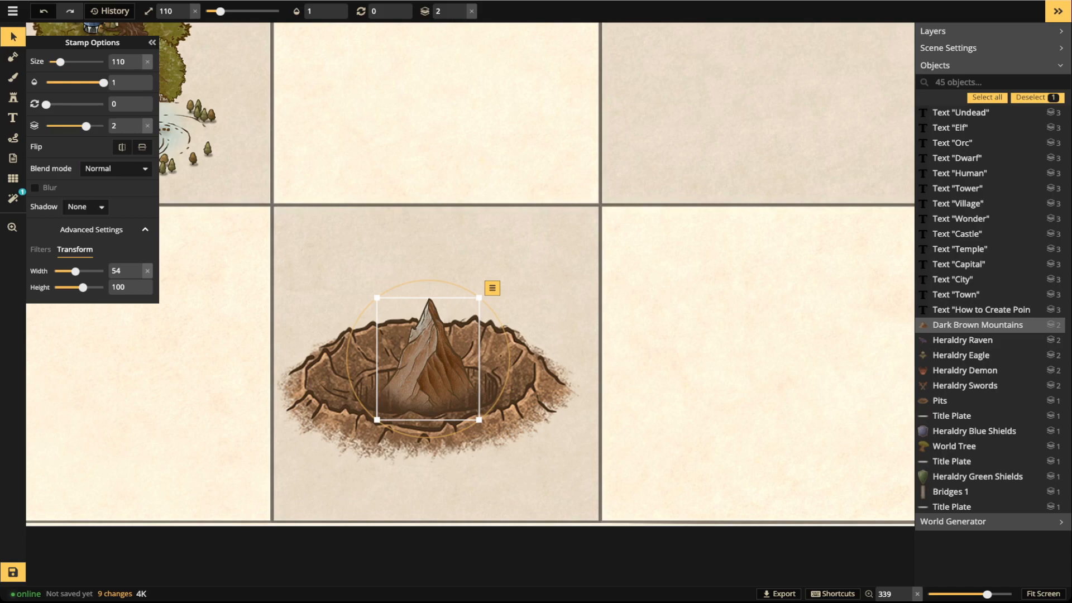
# Move the pit and mountain together slightly toward the middle of their grid cell, and select the mountain alone
pyautogui.press('Escape')
pyautogui.moveTo(290, 307); pyautogui.dragTo(499, 447)
pyautogui.moveTo(447, 391); pyautogui.dragTo(459, 397)
pyautogui.click(454, 391)
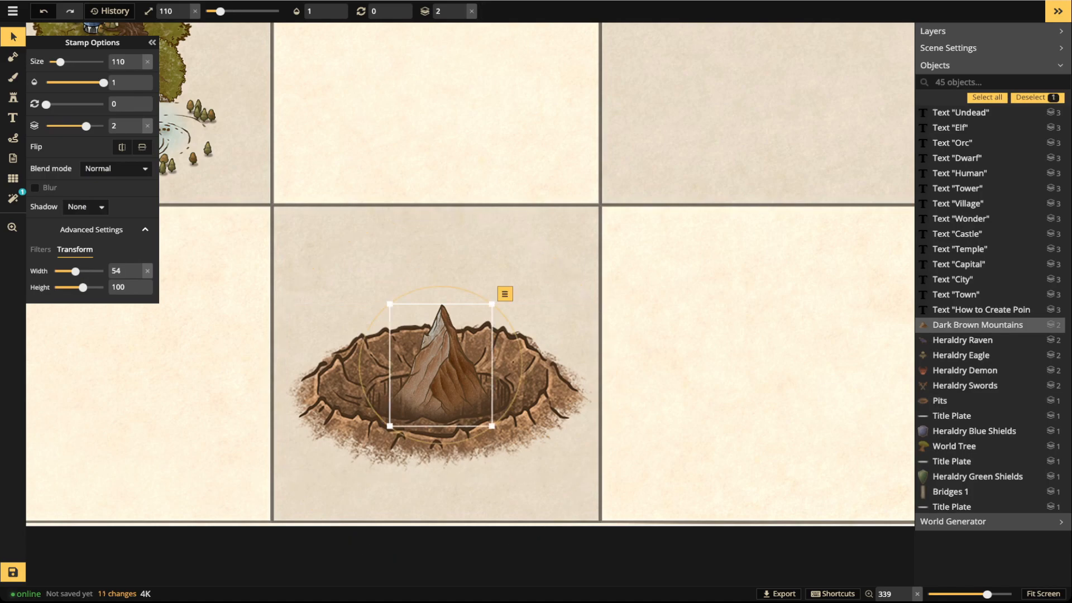
# Place a Dwarven Tower 1 stamp at size 110 on layer 2, directly above the mountain's peak
pyautogui.click(13, 97)
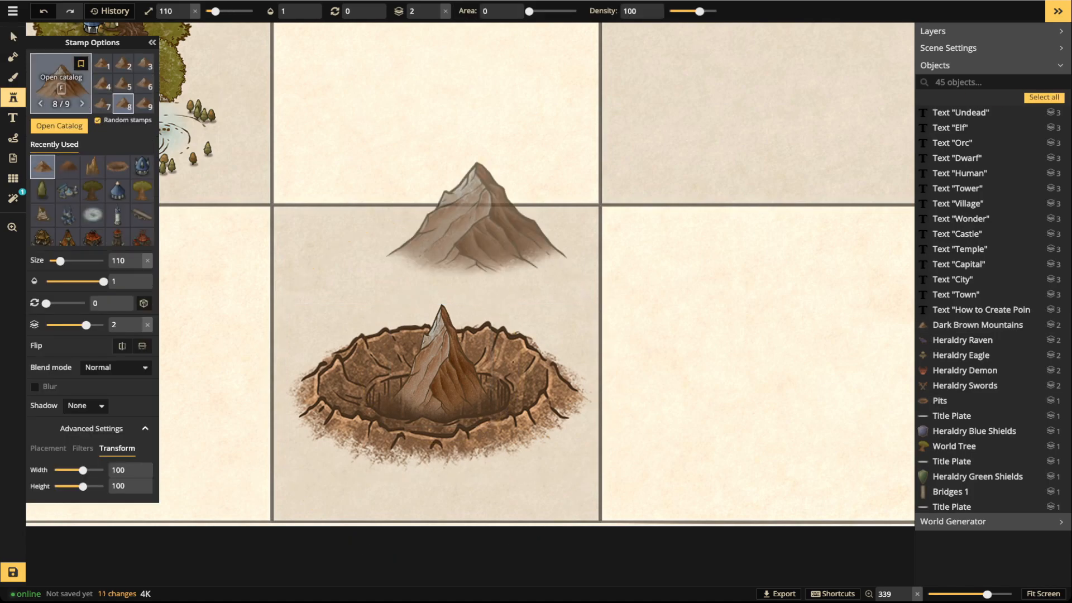
pyautogui.press('f')
pyautogui.scroll(-1, 314, 185)
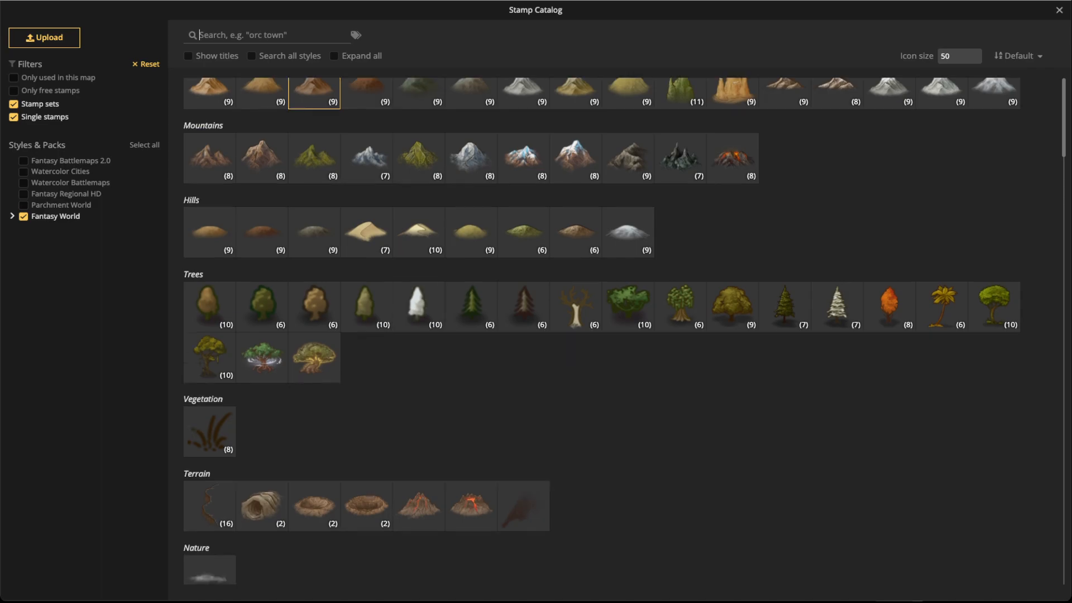
pyautogui.scroll(-10, 419, 329)
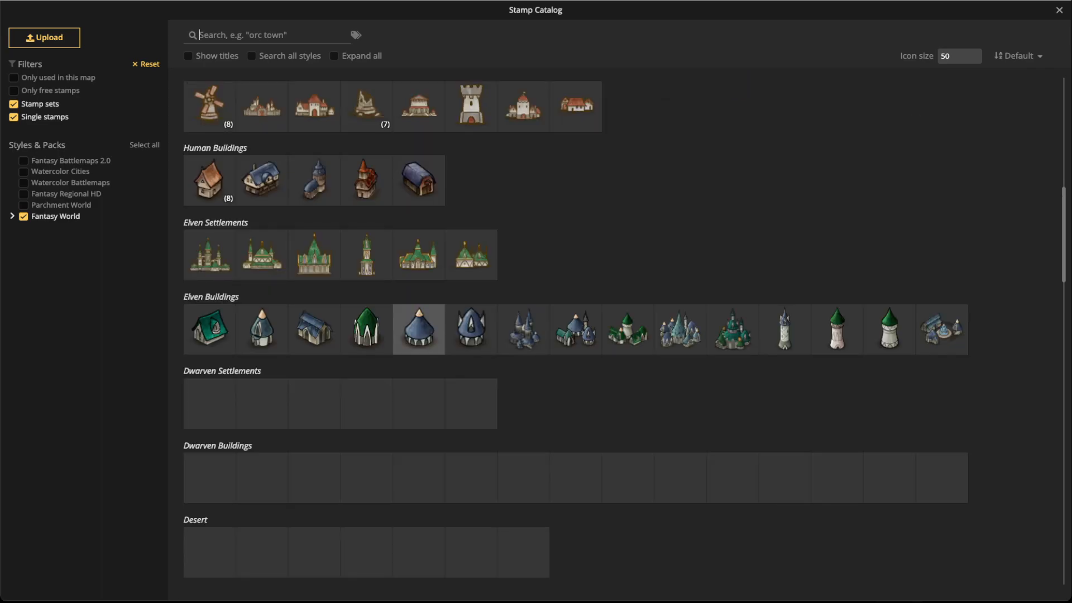
pyautogui.scroll(-1, 419, 329)
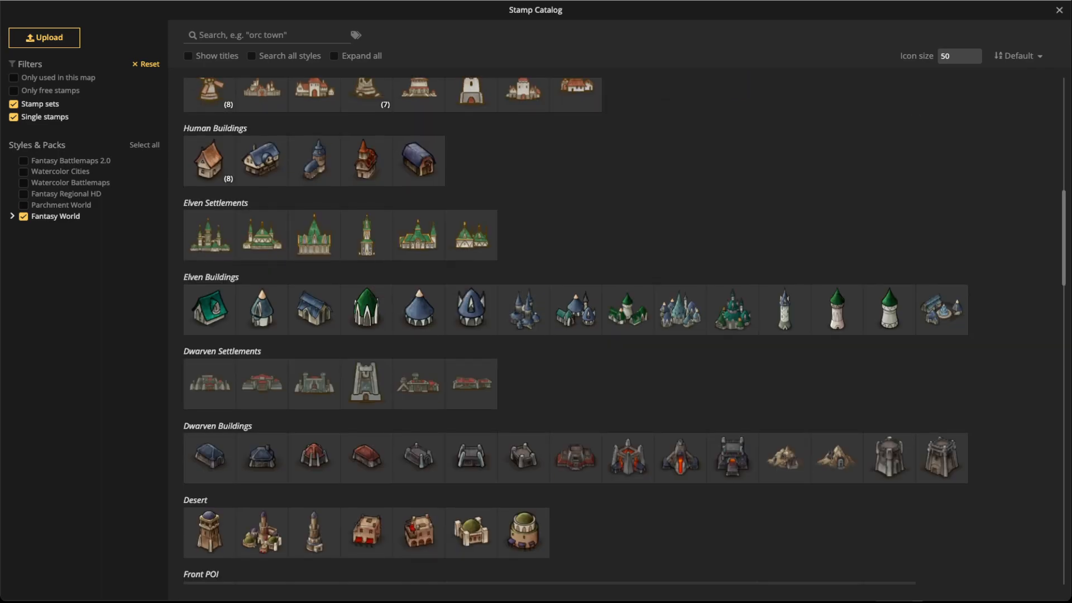
pyautogui.scroll(-1, 784, 313)
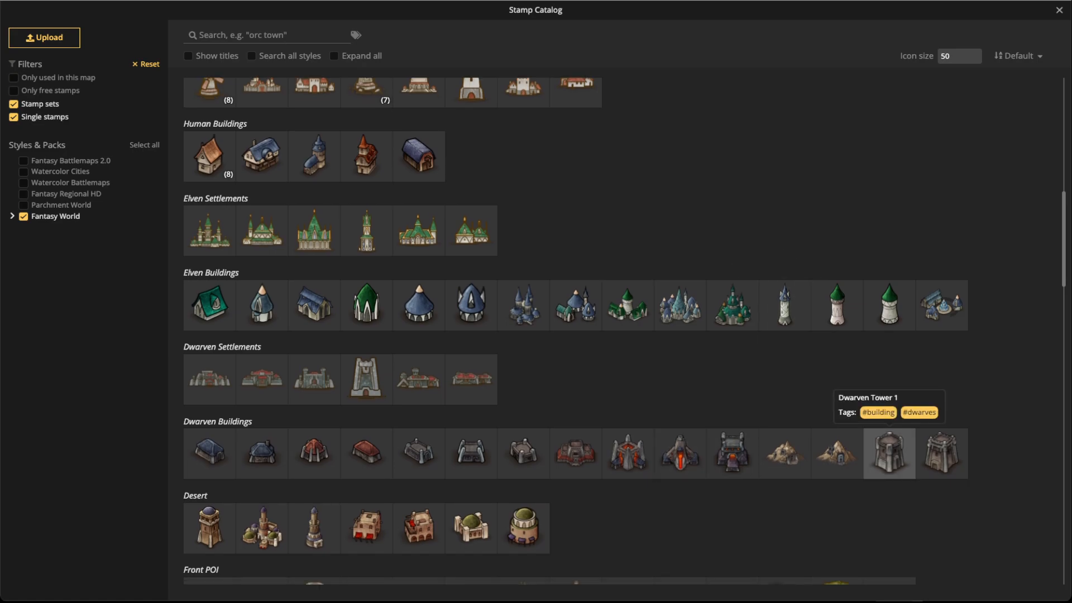
pyautogui.click(890, 453)
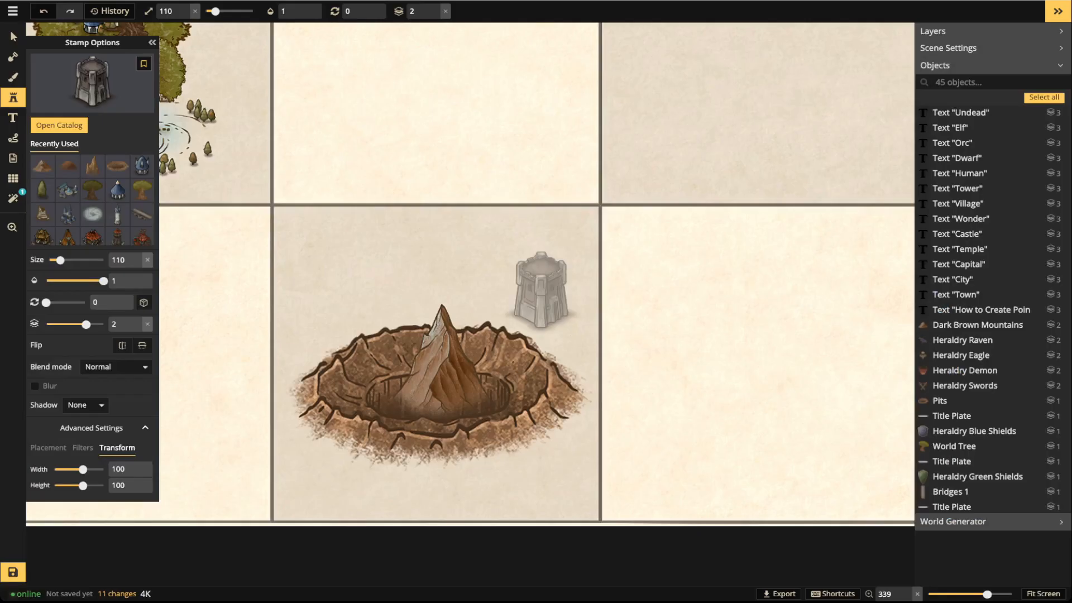
pyautogui.scroll(3, 442, 256)
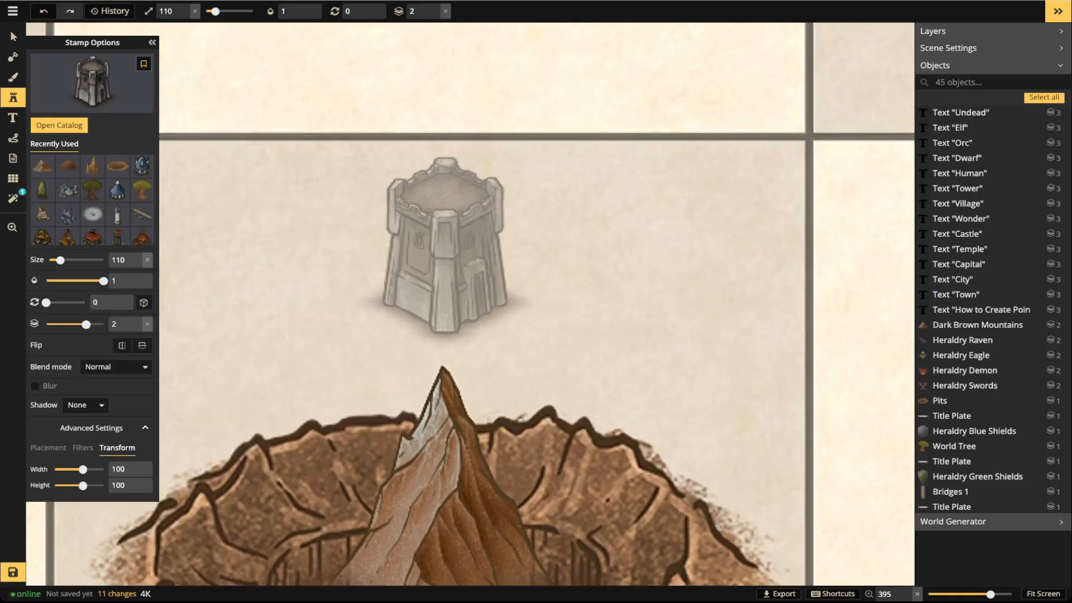
pyautogui.click(445, 245)
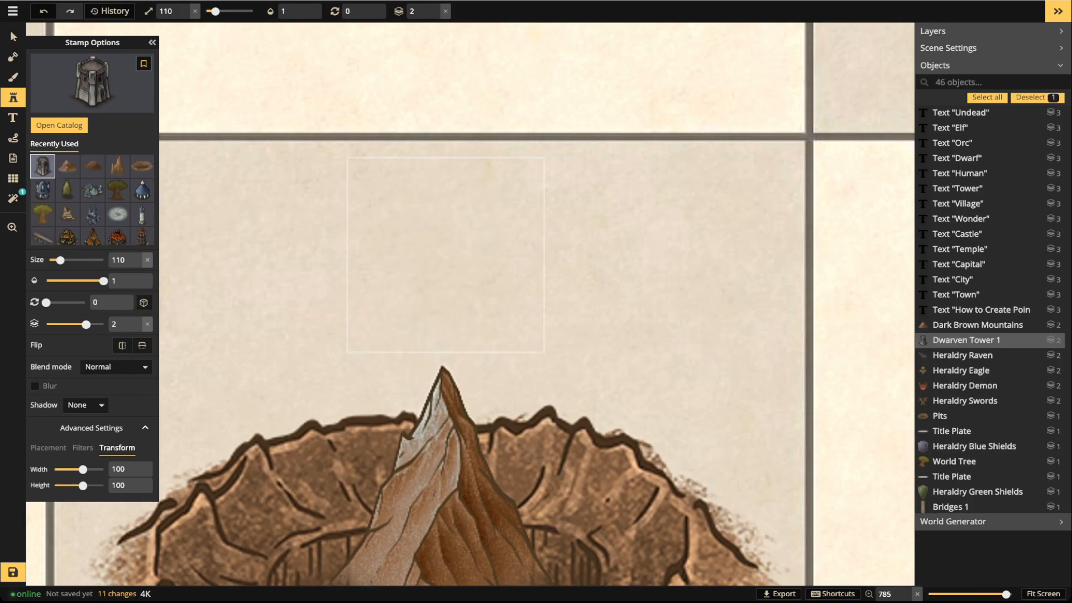
# Tint the dwarven tower green by setting its saturation to 200 and its hue to 72
pyautogui.press('v')
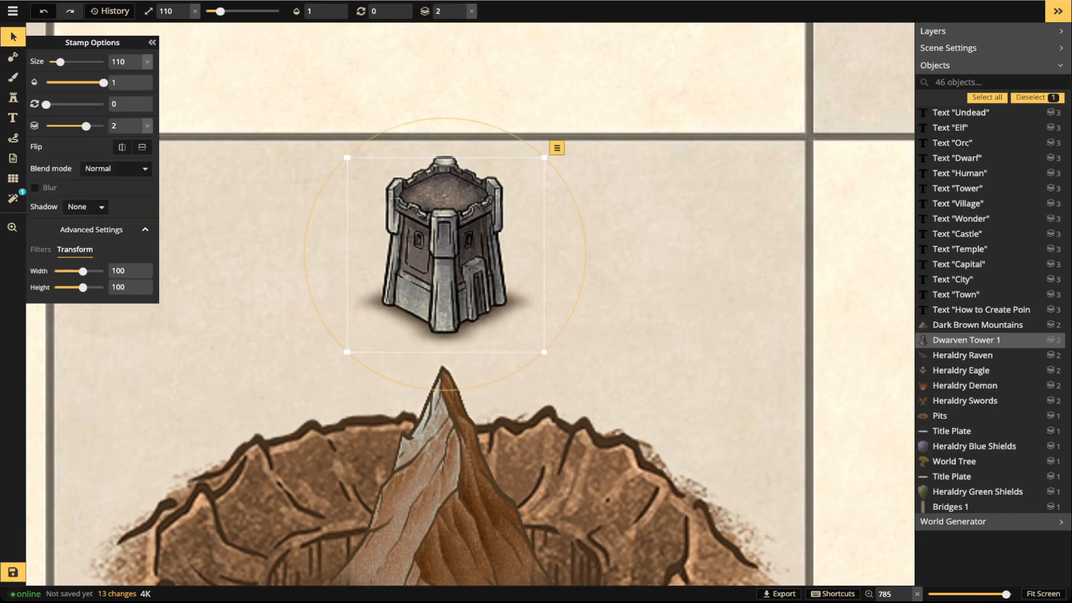
pyautogui.click(40, 249)
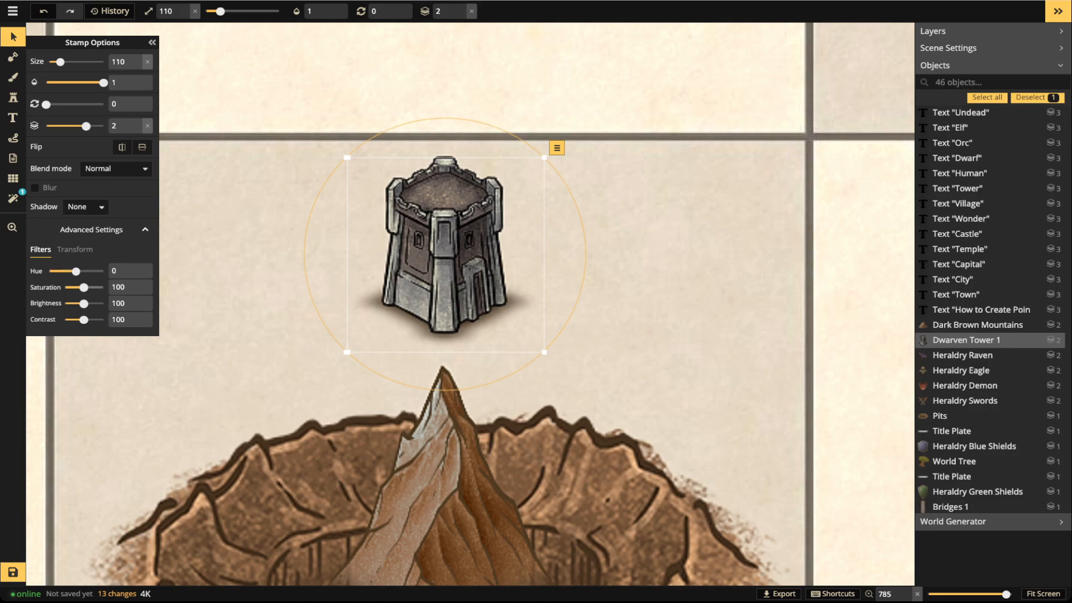
pyautogui.moveTo(84, 287); pyautogui.dragTo(106, 287)
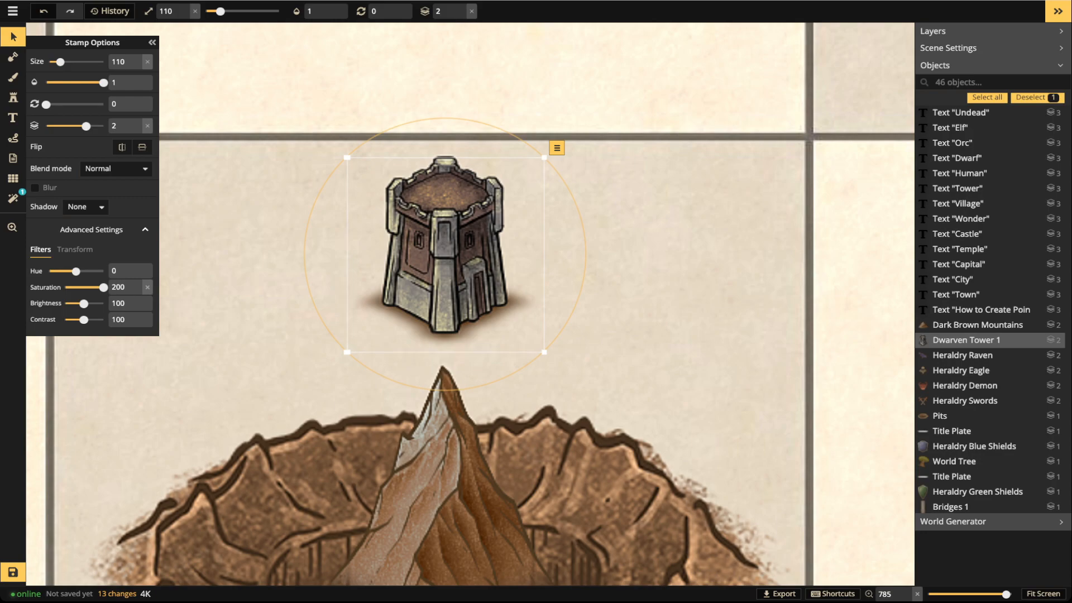
pyautogui.moveTo(76, 272)
pyautogui.mouseDown()
pyautogui.moveTo(54, 271)
pyautogui.moveTo(104, 271)
pyautogui.moveTo(48, 271)
pyautogui.moveTo(87, 271)
pyautogui.mouseUp()
# Seat the dwarven tower over the mountain's peak on layer 3 at size 80
pyautogui.scroll(-3, 496, 251)
pyautogui.press('space')
pyautogui.moveTo(495, 251); pyautogui.dragTo(491, 307)
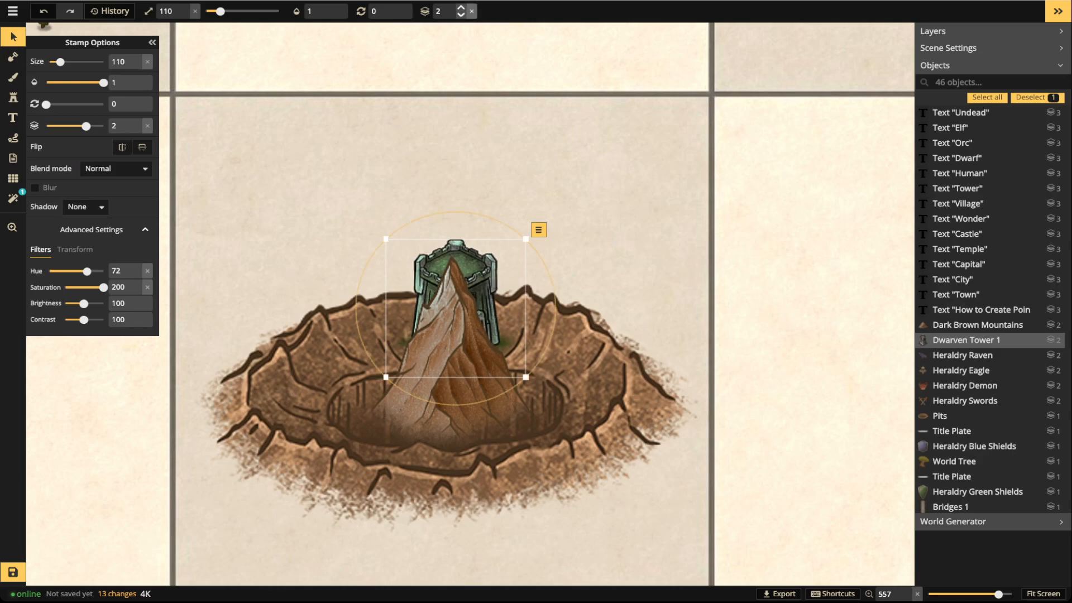
pyautogui.click(462, 8)
pyautogui.scroll(2, 426, 238)
pyautogui.scroll(1, 441, 256)
pyautogui.scroll(-6, 466, 329)
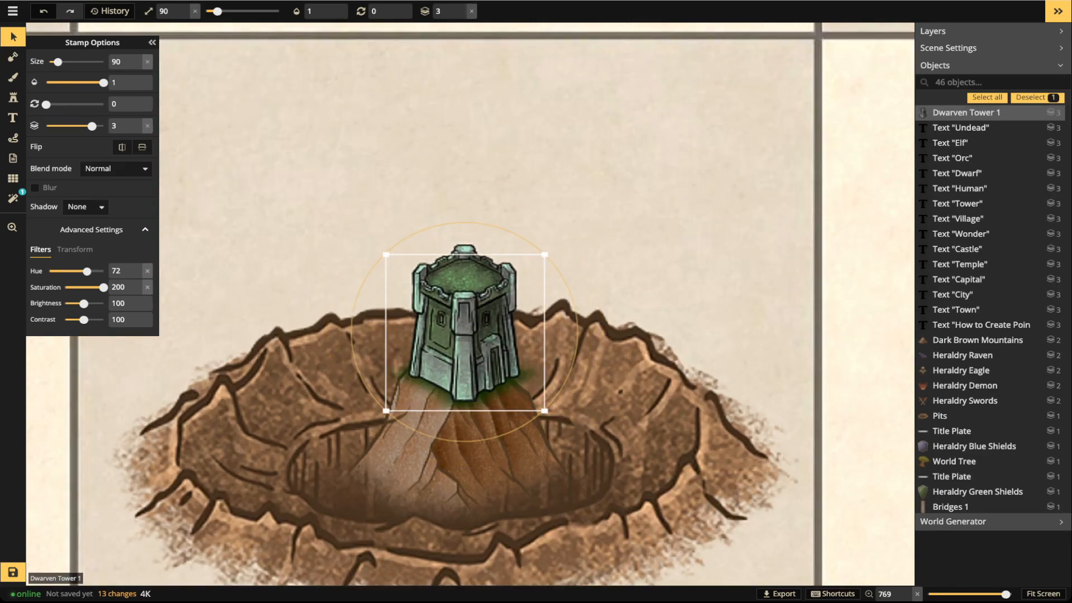
pyautogui.moveTo(465, 332); pyautogui.dragTo(459, 335)
pyautogui.scroll(2, 458, 335)
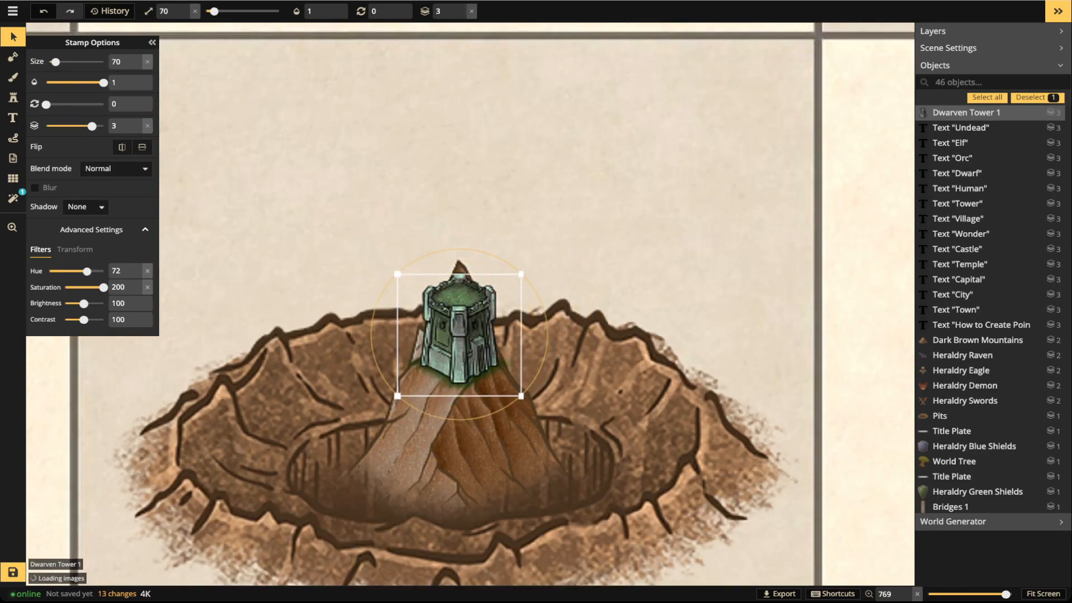
pyautogui.scroll(1, 456, 329)
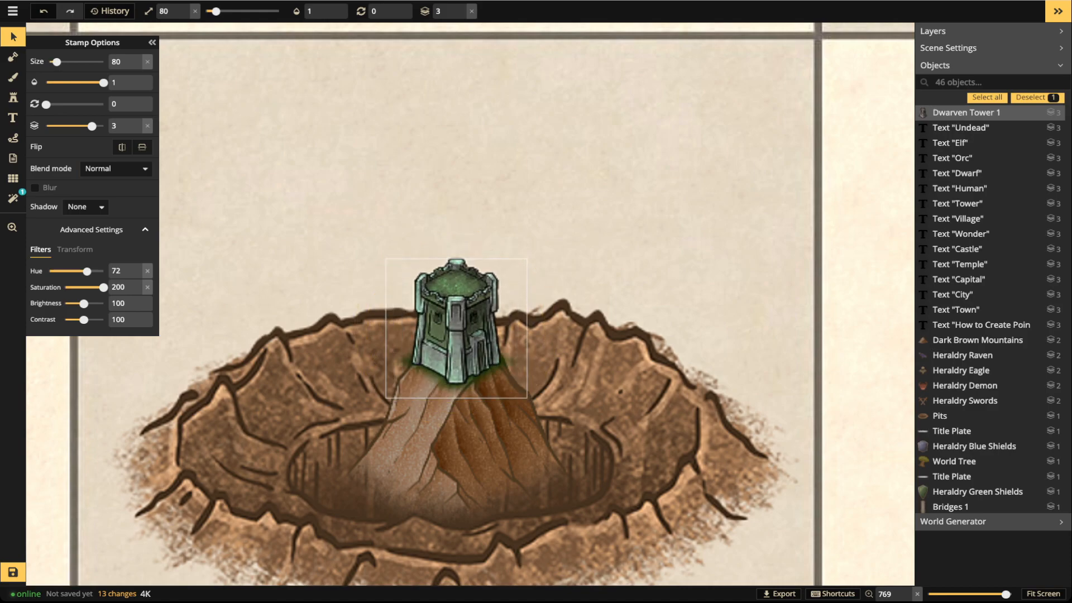
pyautogui.press('Escape')
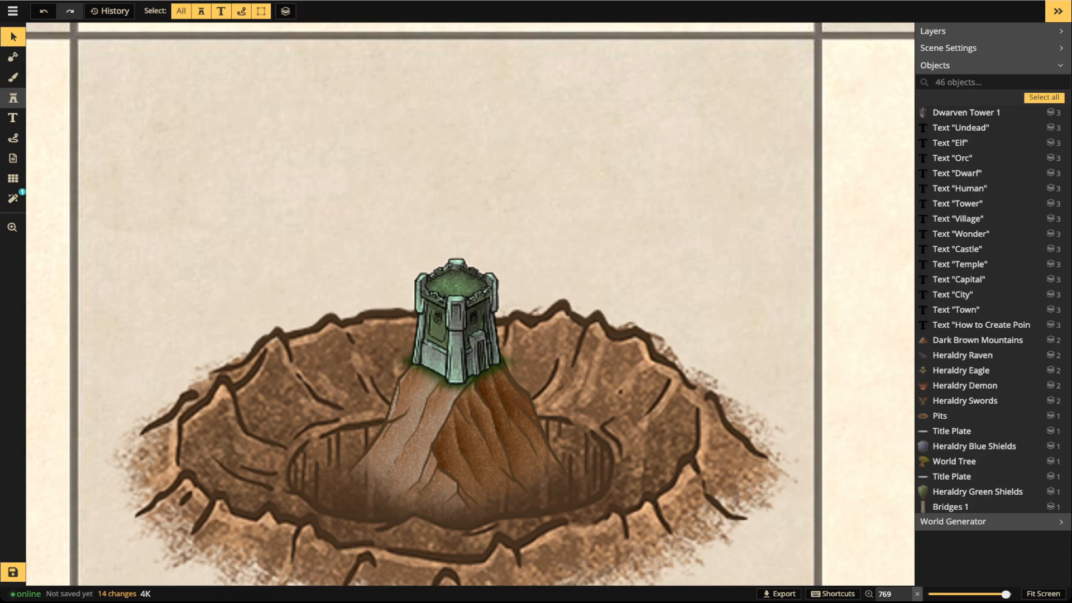
# Stack a second green Dwarven Tower 1 at size 60 on layer 4 on top of the first tower
pyautogui.click(13, 98)
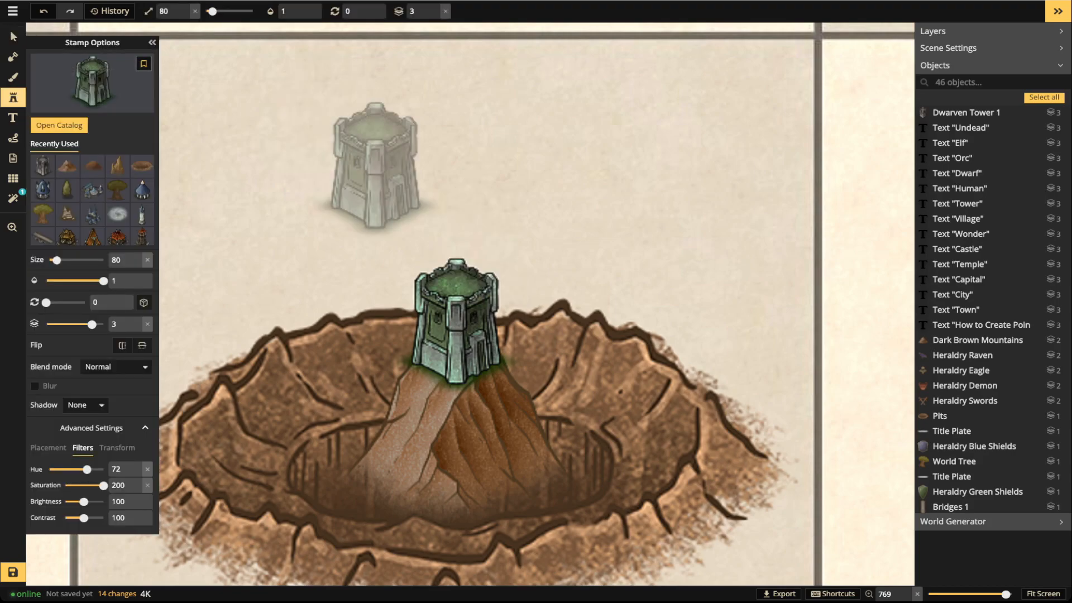
pyautogui.press('[')
pyautogui.press('[')
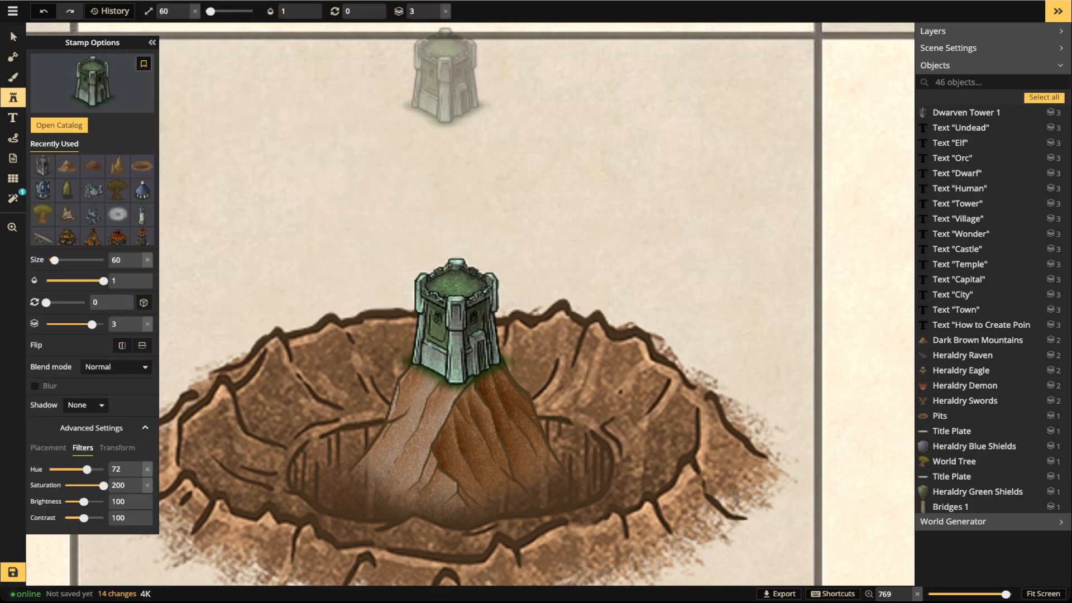
pyautogui.click(435, 7)
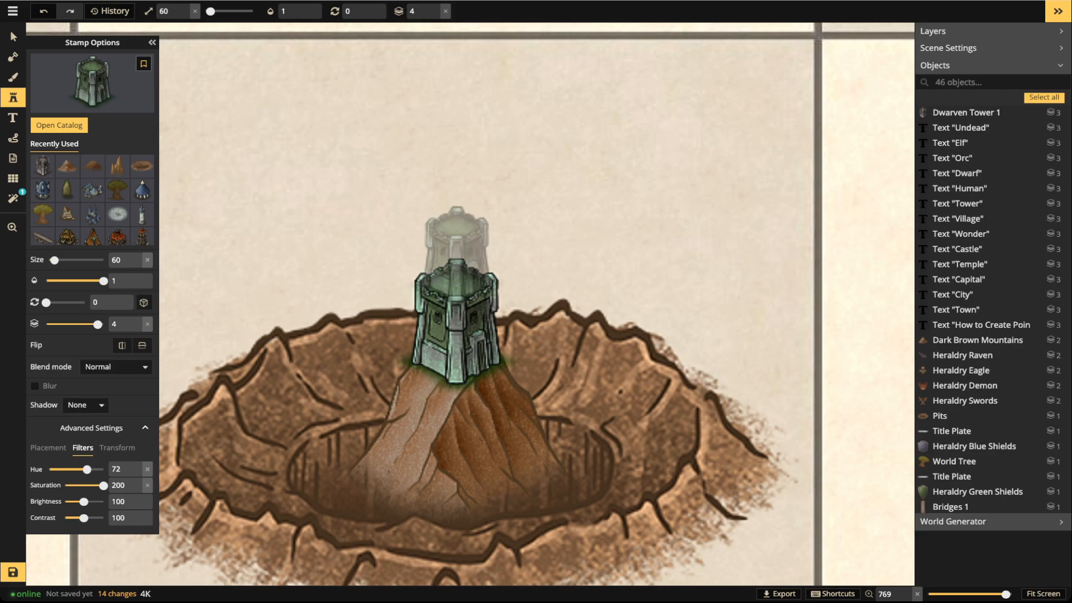
pyautogui.click(457, 254)
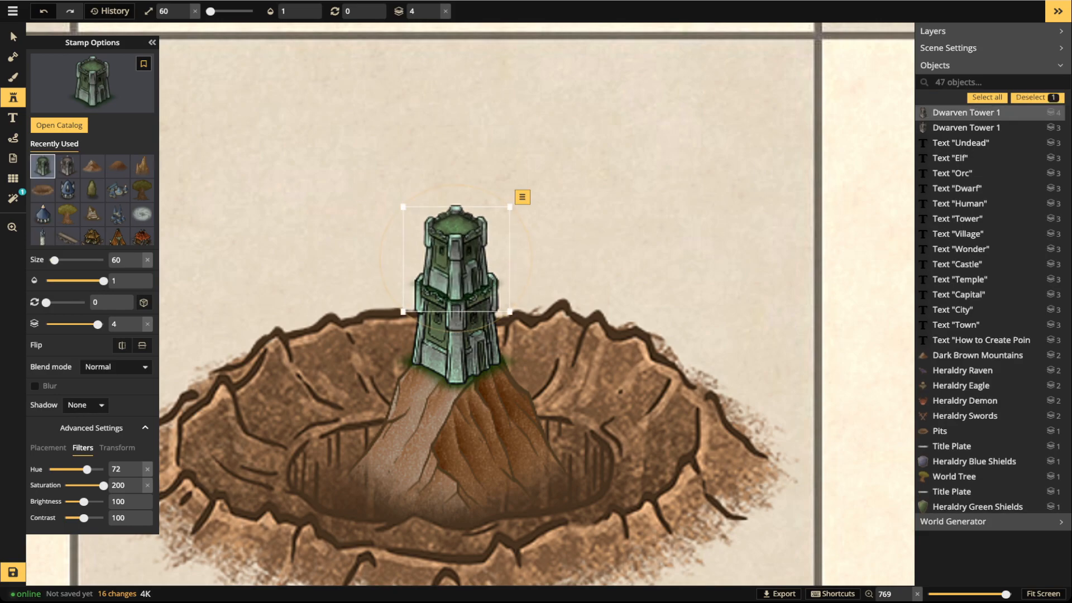
# Place an Elven Tower 1 stamp at size 60 on layer 4 in the empty area up and left of the stacked towers
pyautogui.press('f')
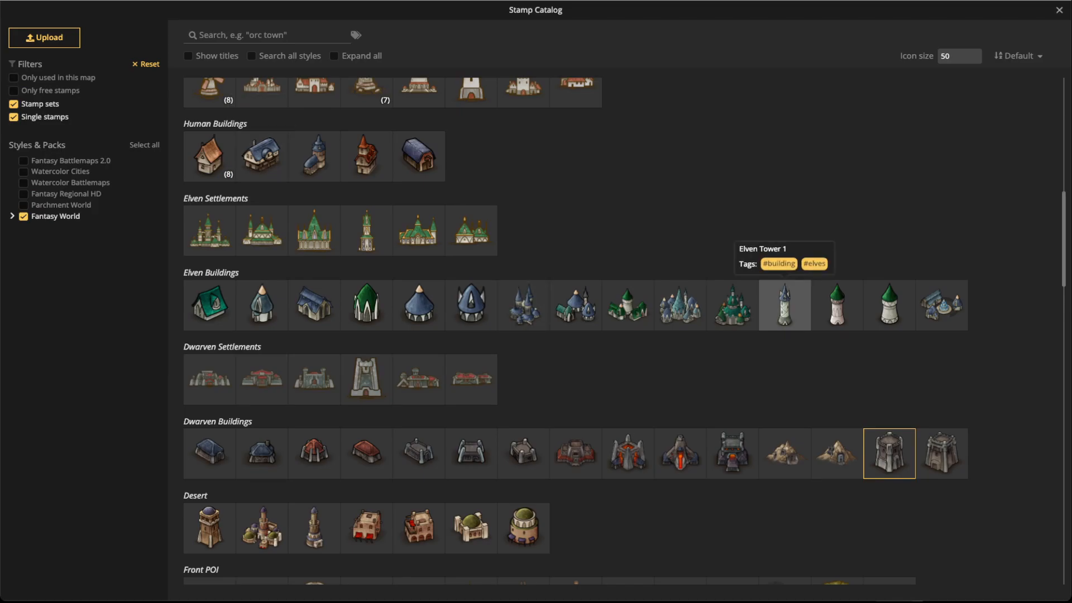
pyautogui.click(784, 305)
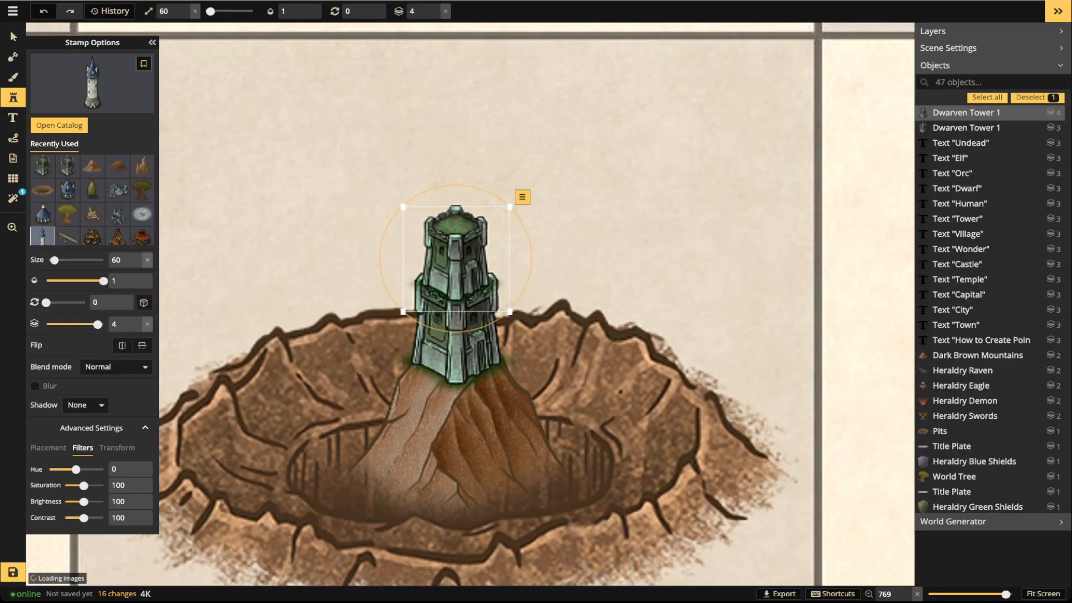
pyautogui.click(464, 156)
pyautogui.click(320, 173)
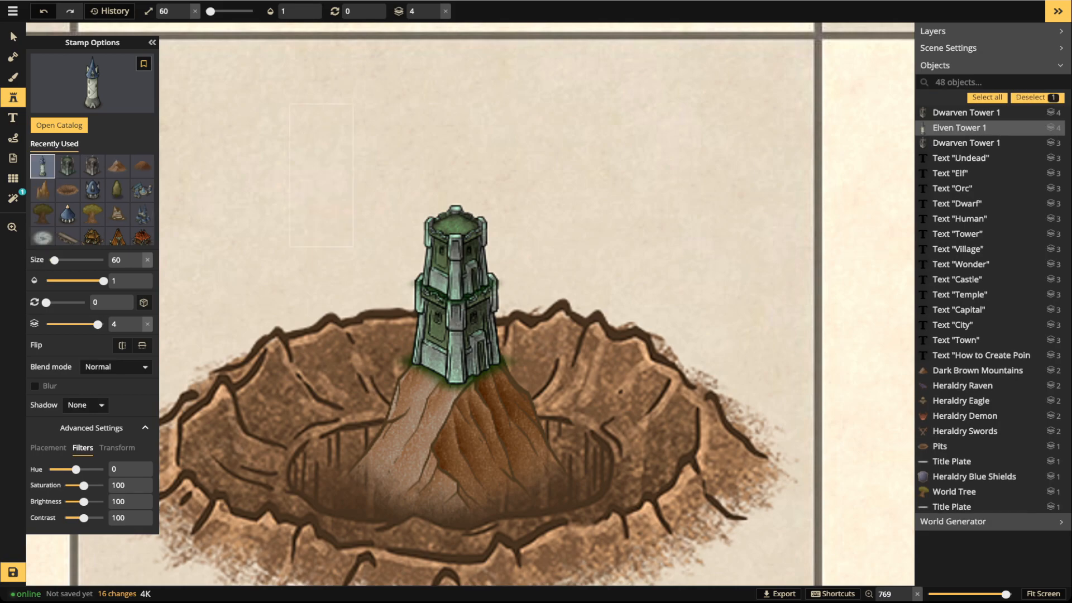
# Set the elven tower's saturation to 200 and its hue to 34
pyautogui.click(13, 37)
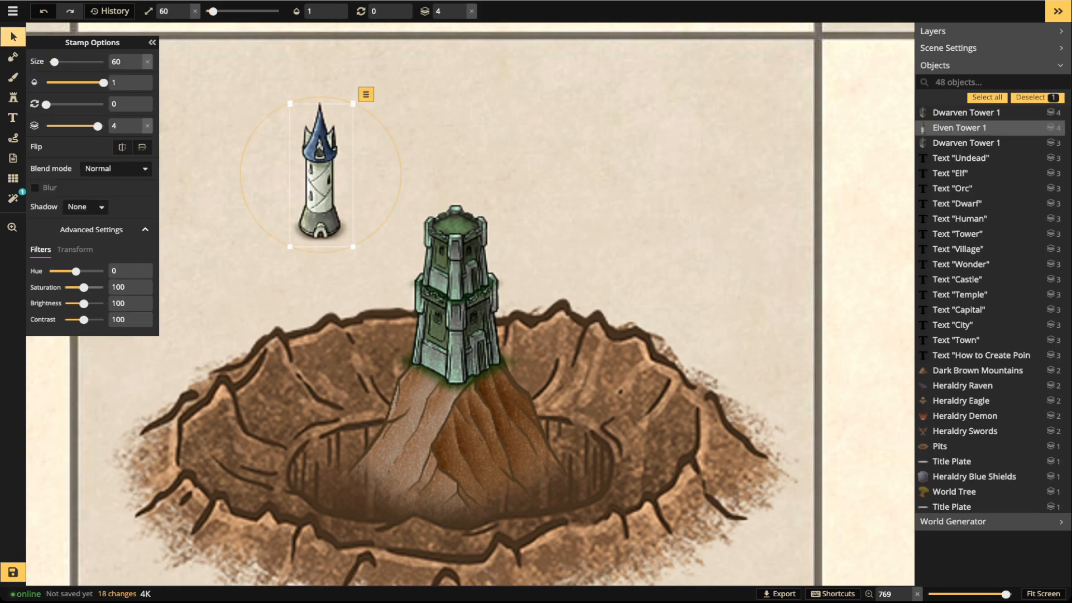
pyautogui.moveTo(84, 288); pyautogui.dragTo(147, 287)
pyautogui.moveTo(76, 271)
pyautogui.mouseDown()
pyautogui.moveTo(102, 270)
pyautogui.moveTo(80, 271)
pyautogui.mouseUp()
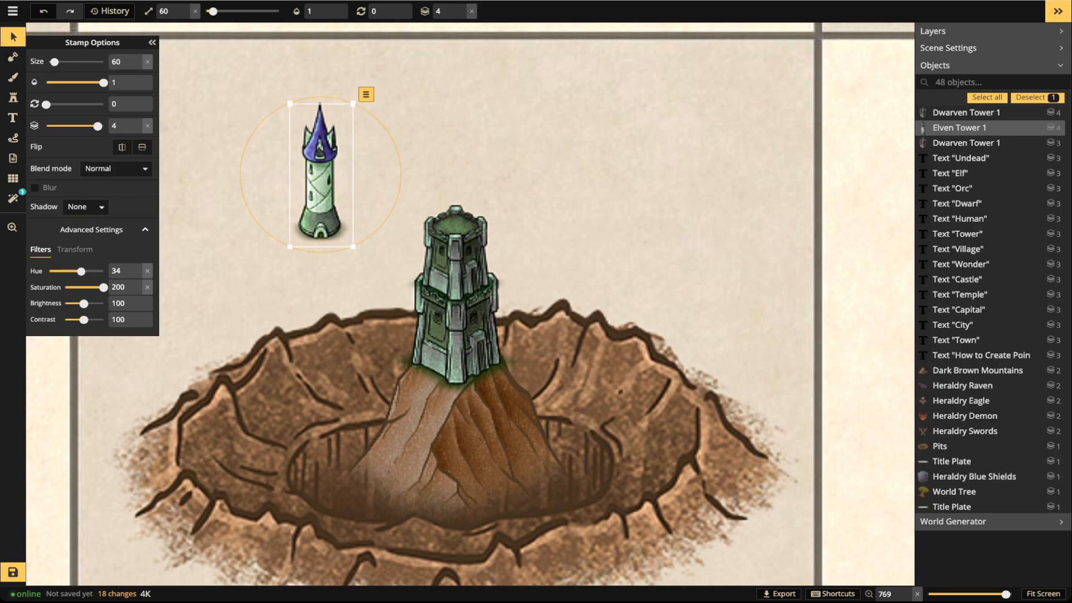
# Seat the elven tower on top of the upper dwarven tower on layer 5 at size 50, and set its brightness to 63
pyautogui.click(462, 8)
pyautogui.moveTo(320, 181); pyautogui.dragTo(456, 183)
pyautogui.press('[')
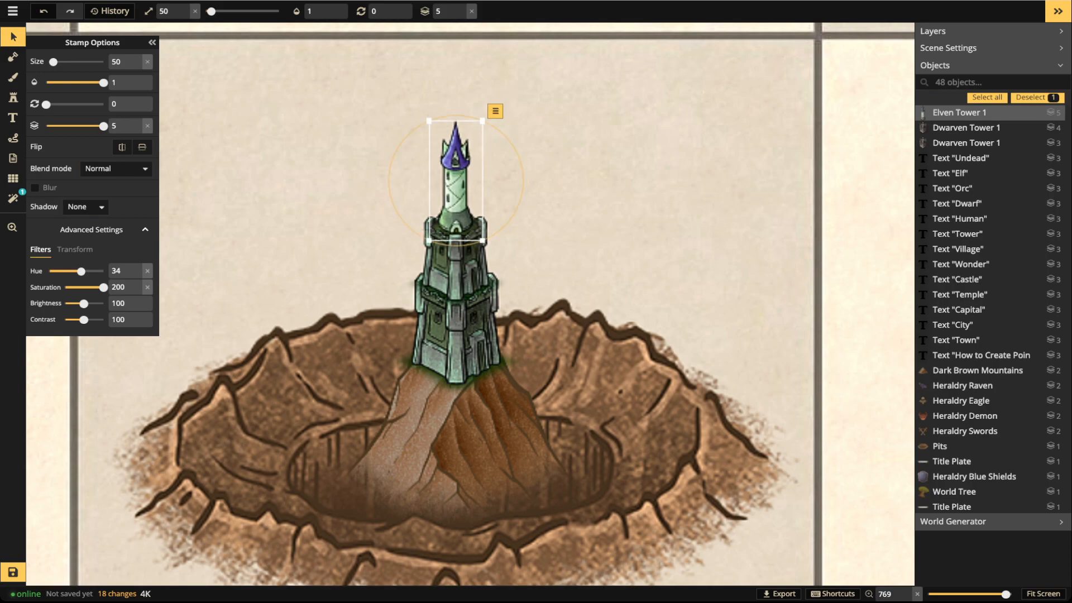
pyautogui.moveTo(83, 303); pyautogui.dragTo(77, 304)
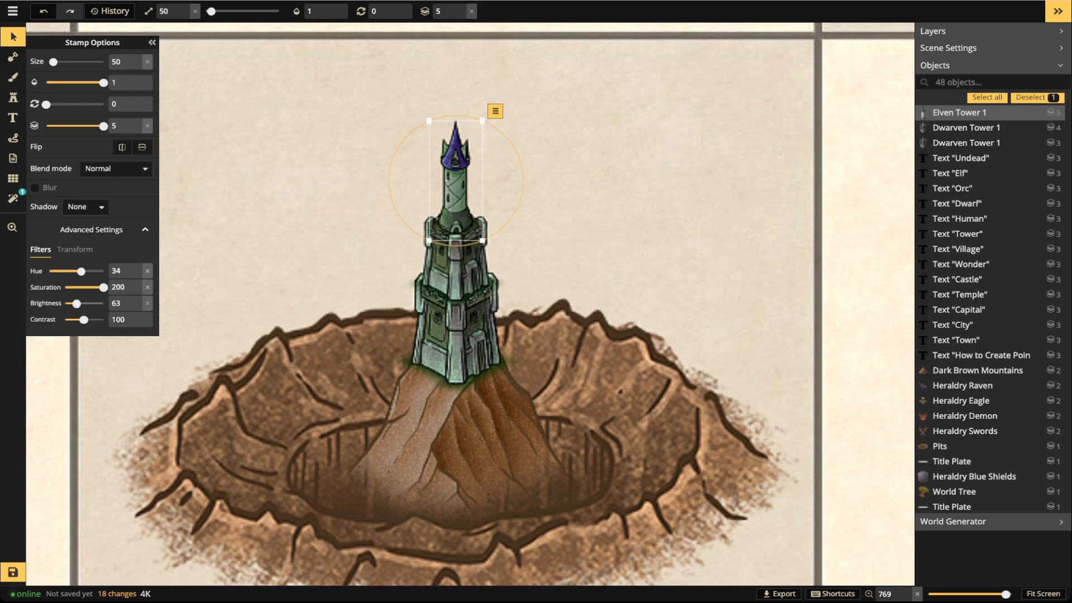
# Deselect the elven tower and choose the bare dead tree stamp set from the stamp catalog
pyautogui.press('Escape')
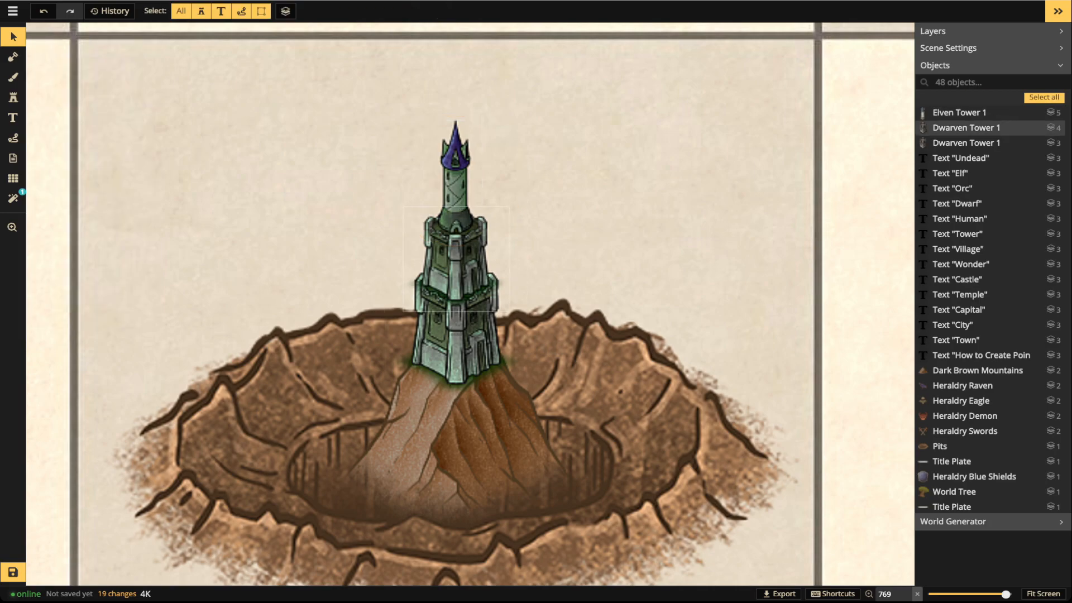
pyautogui.click(13, 97)
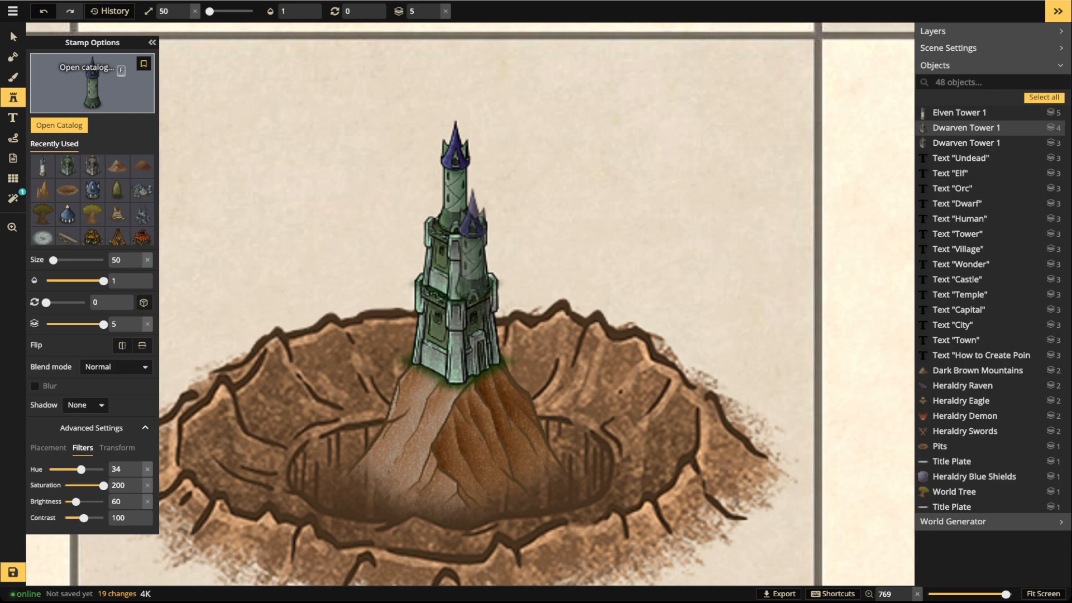
pyautogui.press('f')
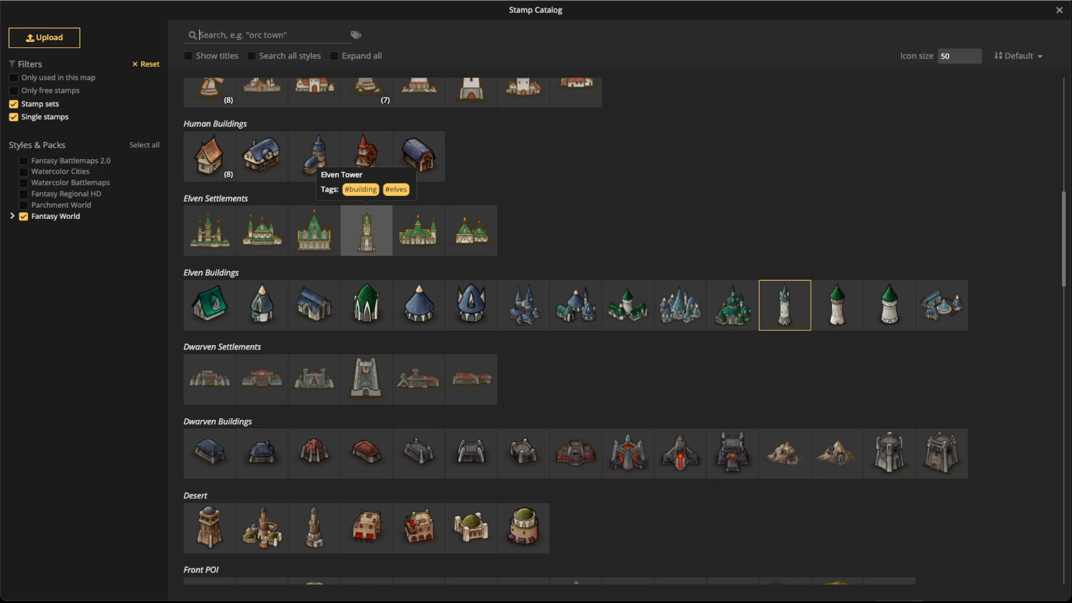
pyautogui.scroll(4, 366, 230)
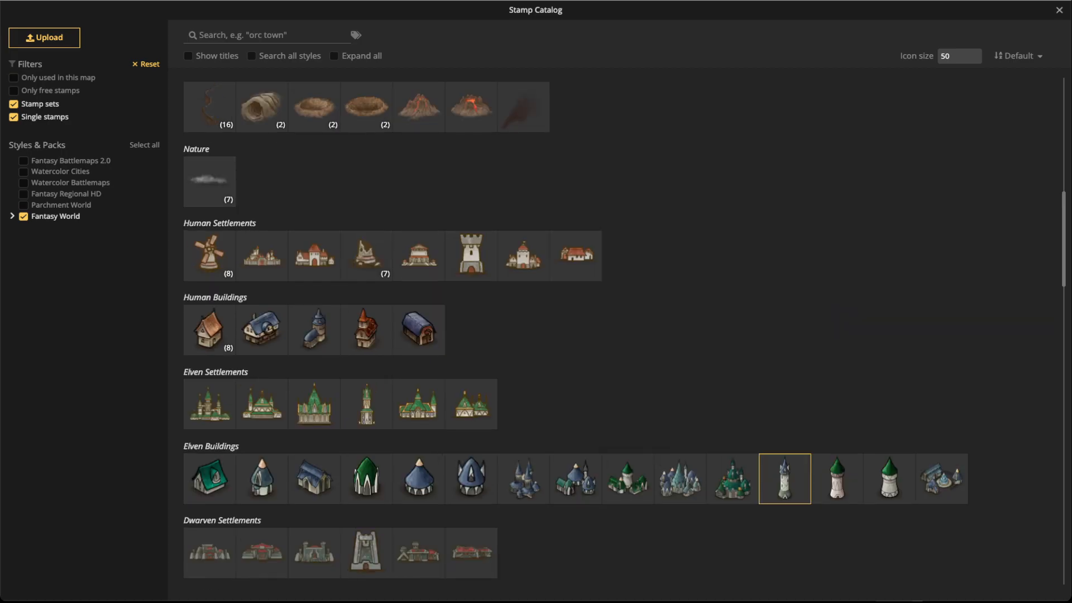
pyautogui.scroll(-7, 614, 330)
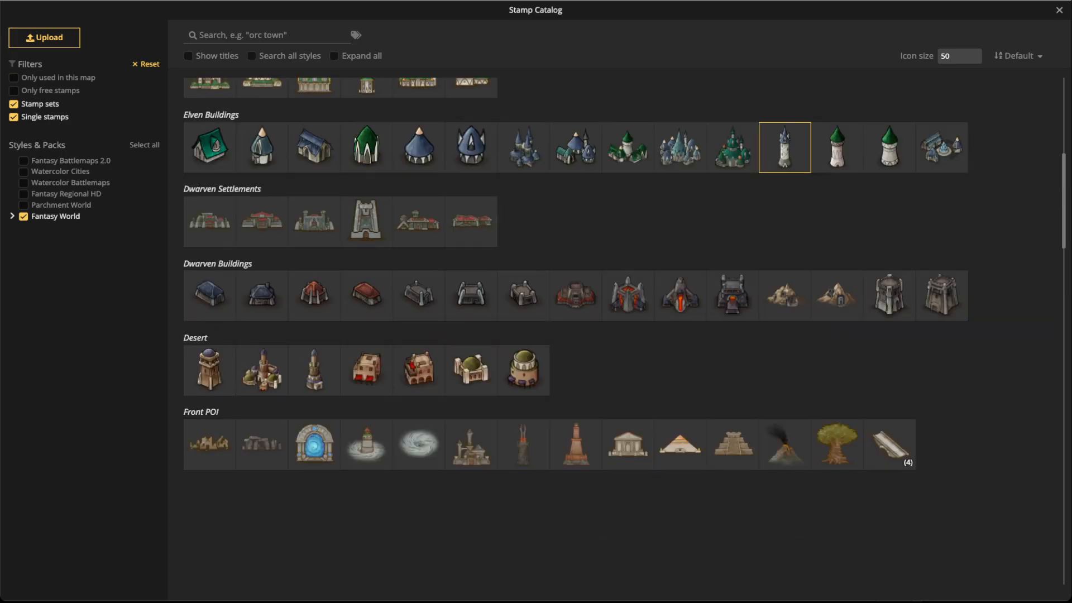
pyautogui.scroll(-3, 419, 368)
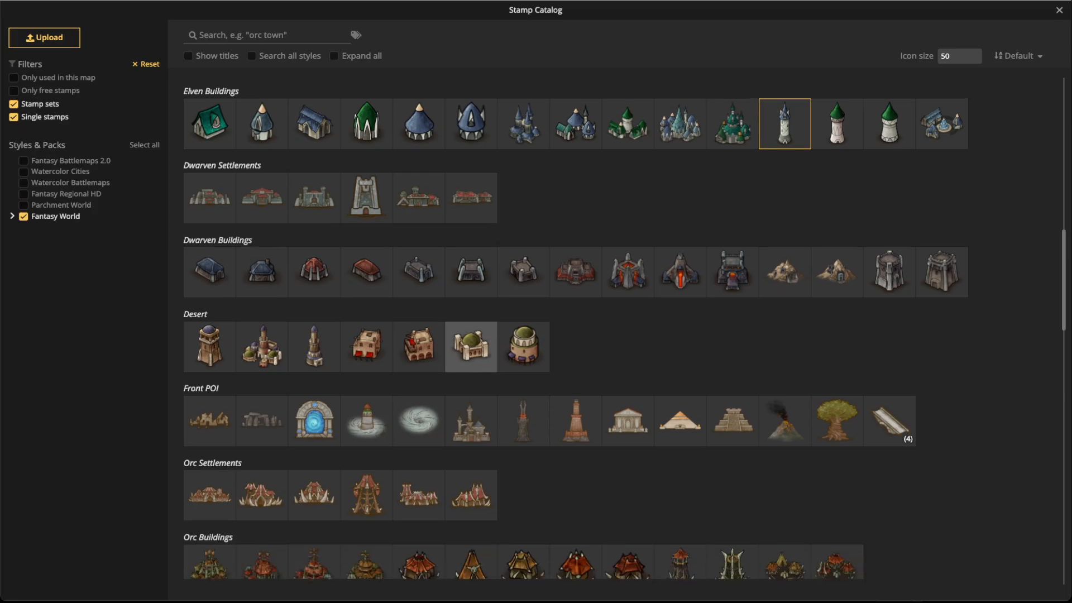
pyautogui.scroll(-10, 419, 374)
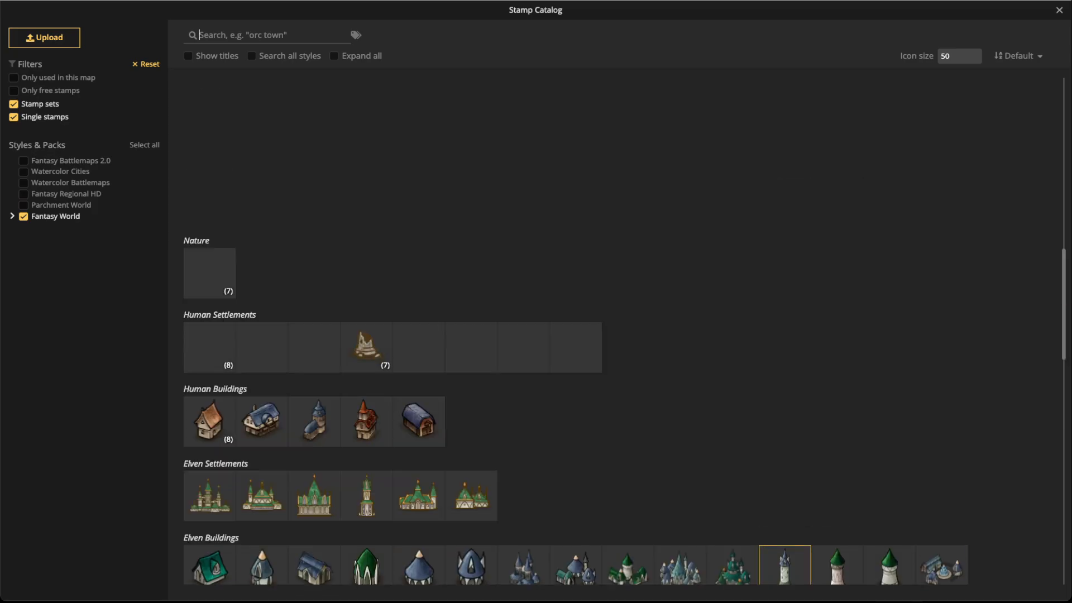
pyautogui.scroll(7, 366, 262)
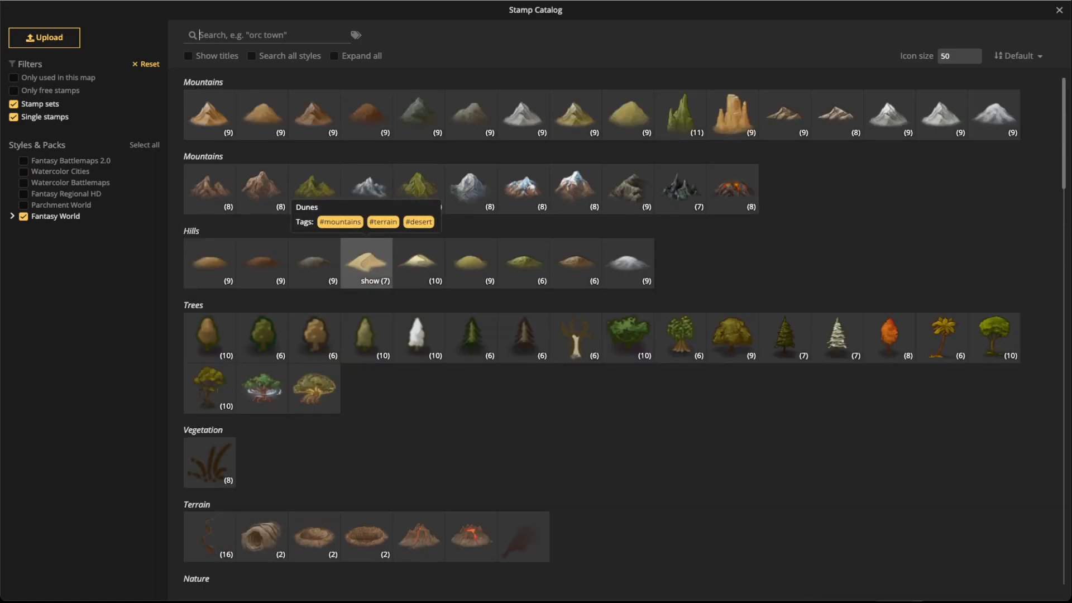
pyautogui.click(575, 335)
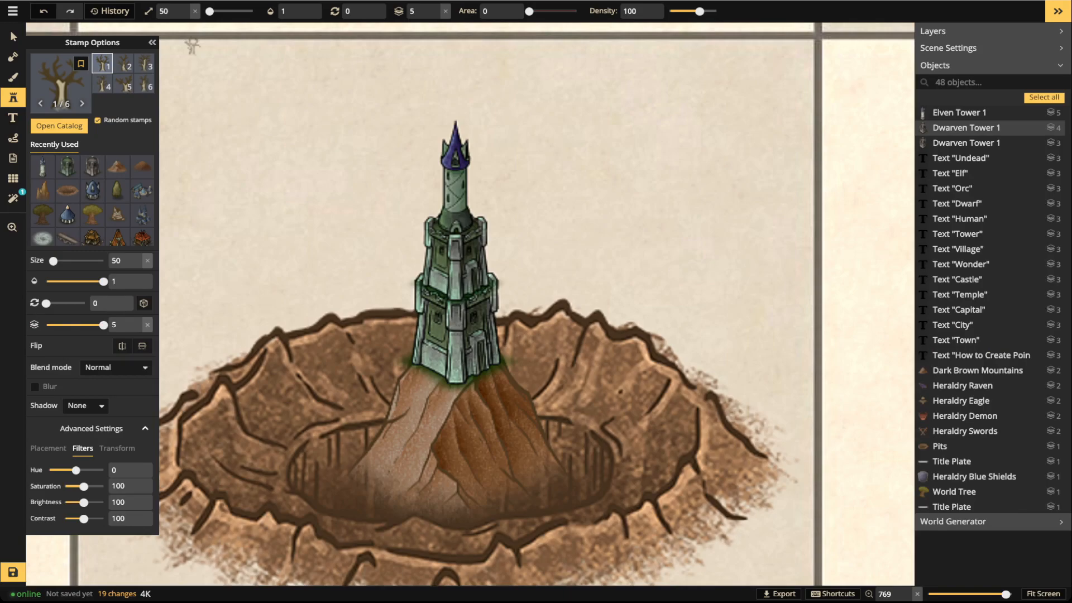
# Place a Dark Brown Mountains stamp at size 50 on layer 2 over the mountain beneath the towers
pyautogui.click(445, 11)
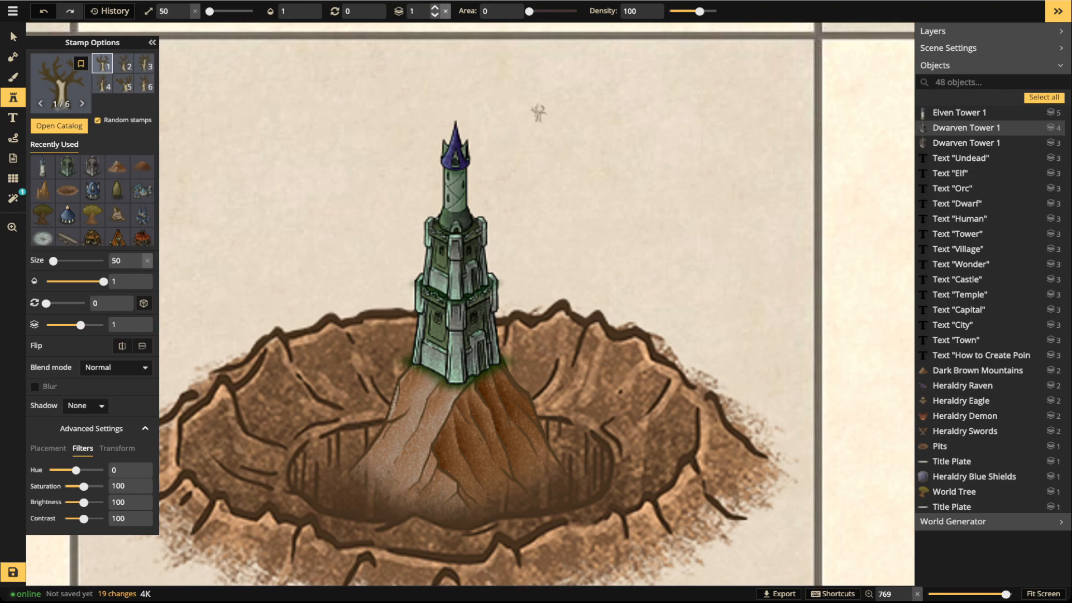
pyautogui.click(435, 7)
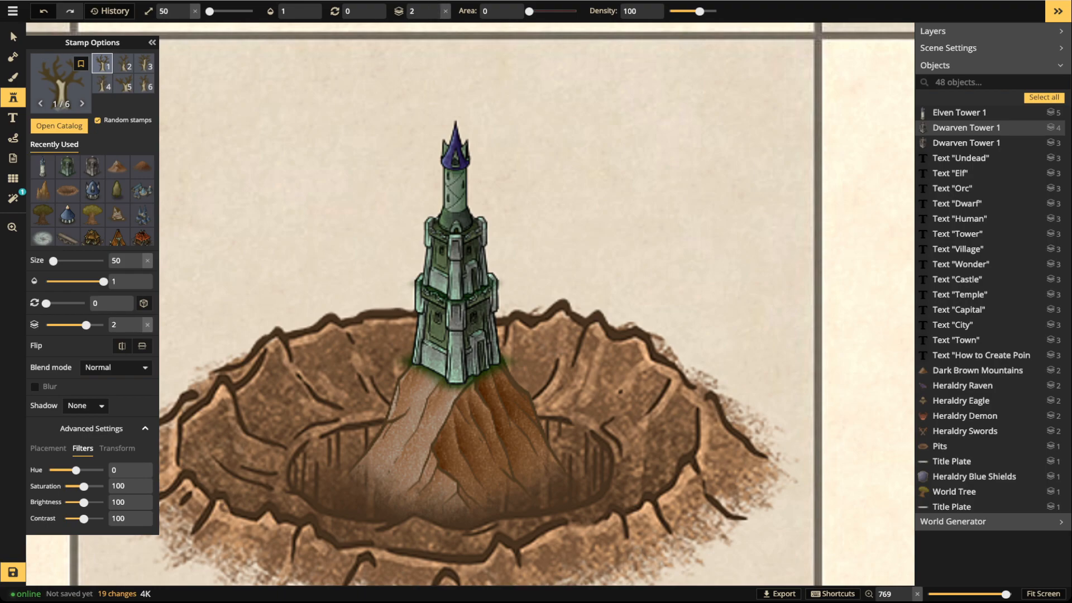
pyautogui.scroll(6, 412, 365)
pyautogui.scroll(2, 424, 369)
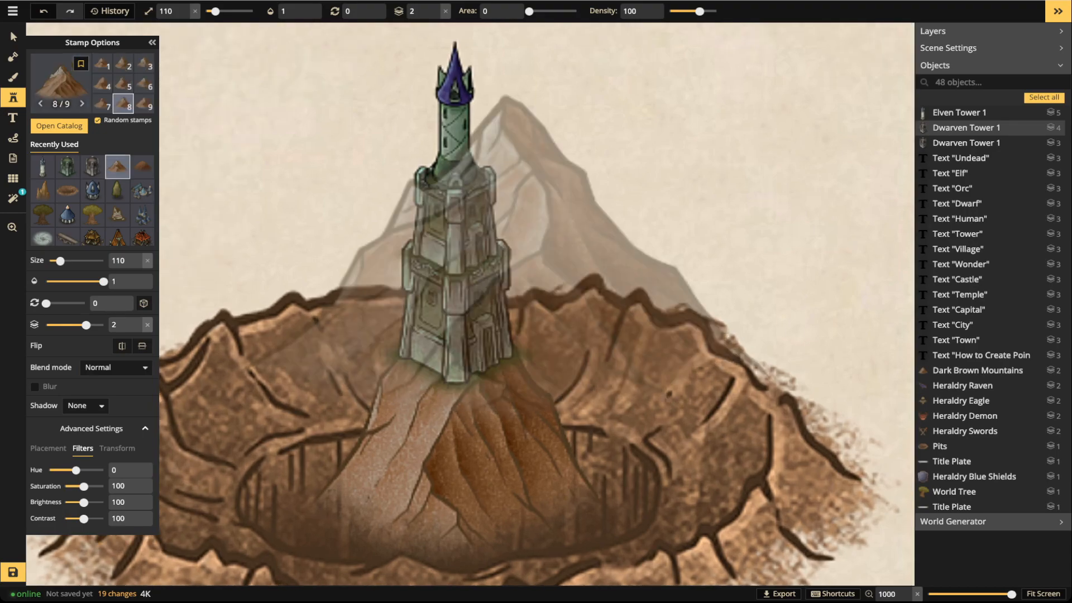
pyautogui.scroll(-6, 499, 301)
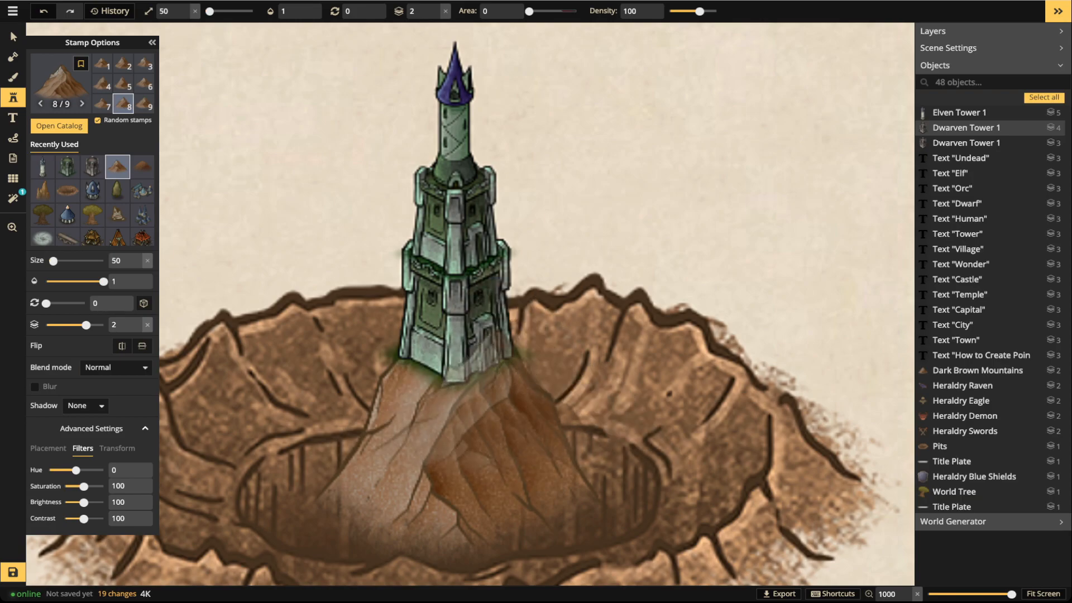
pyautogui.click(460, 392)
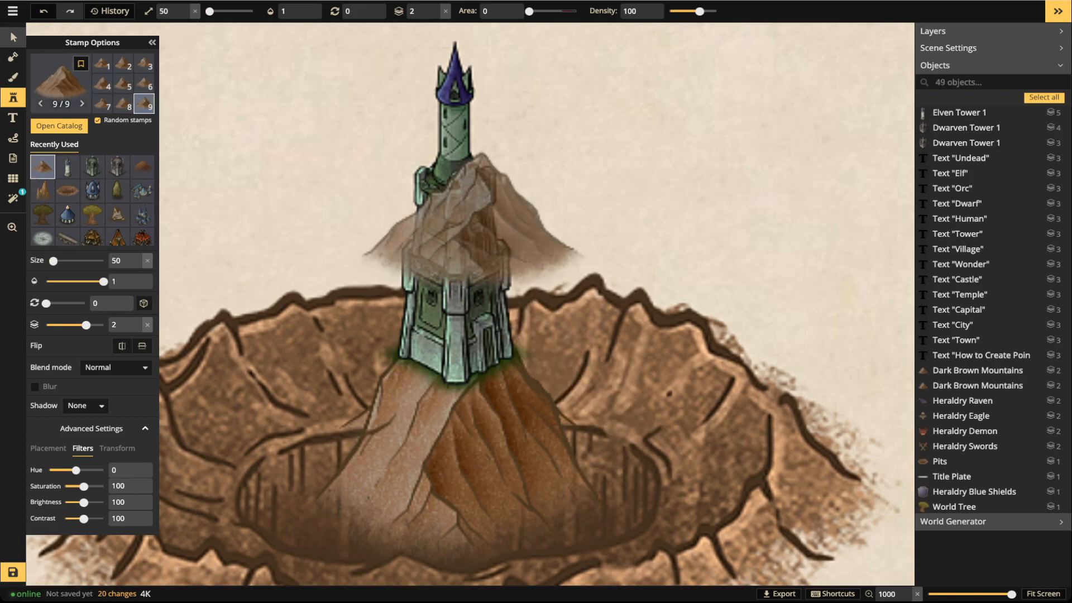
# Raise the new mountain to layer 3, narrow its width to 69, and fit it over the right side of the tower's base
pyautogui.click(12, 37)
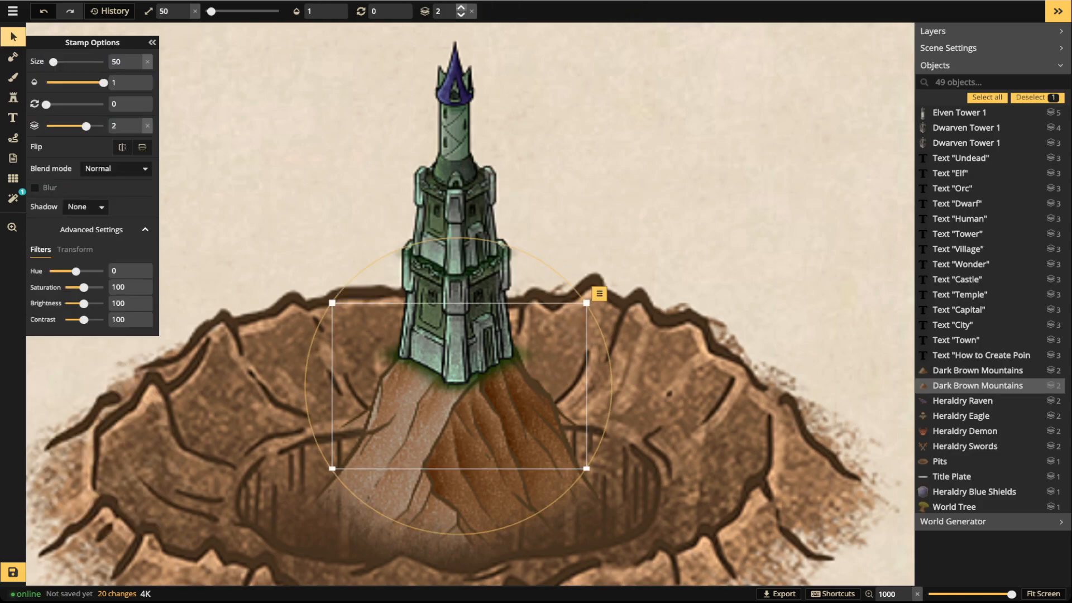
pyautogui.click(462, 8)
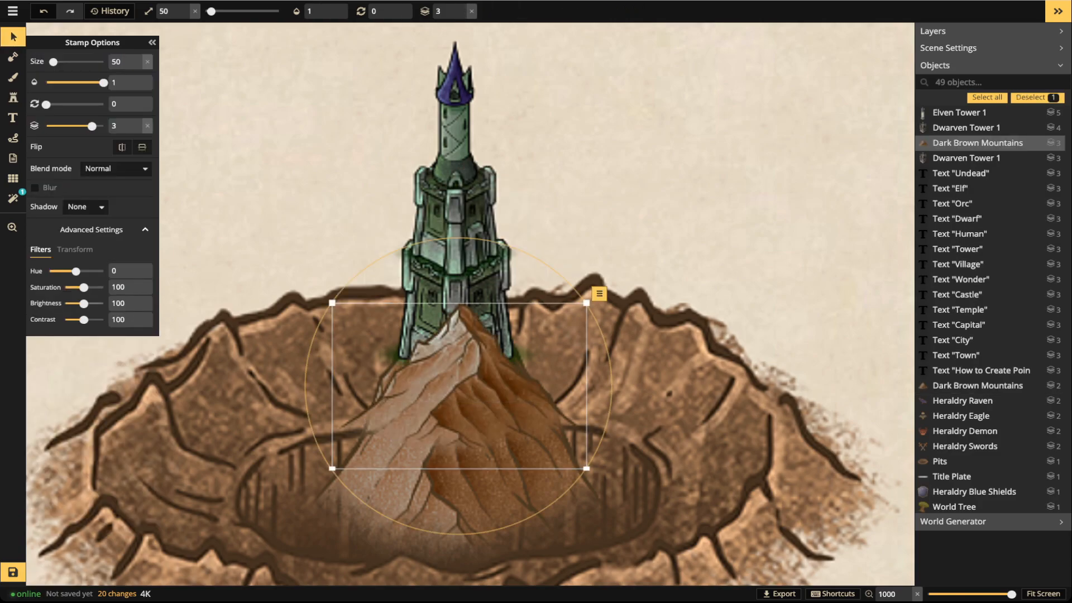
pyautogui.click(74, 249)
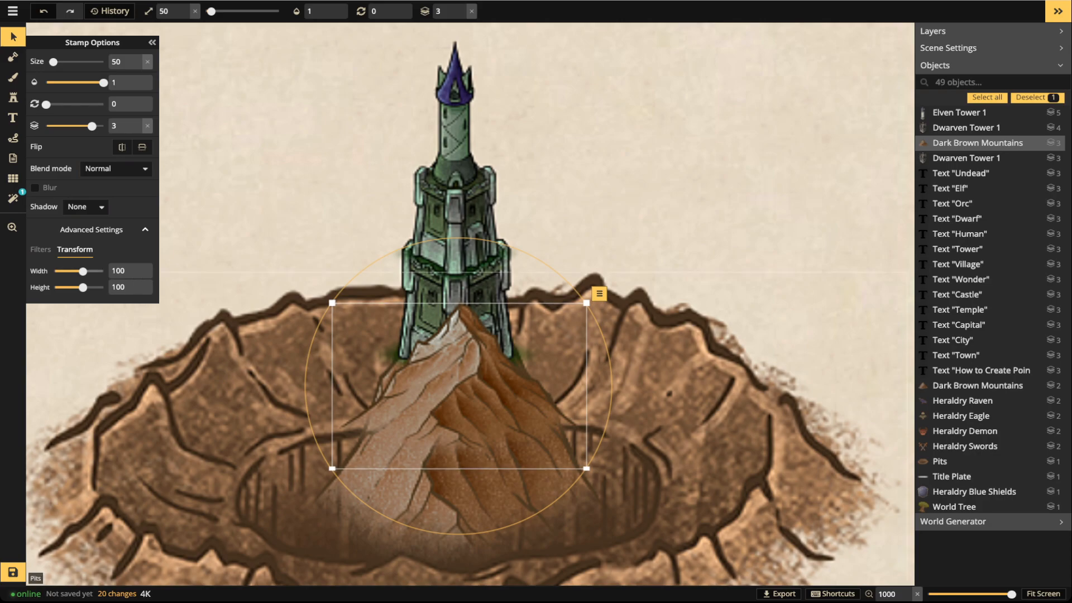
pyautogui.moveTo(585, 461); pyautogui.dragTo(545, 461)
pyautogui.moveTo(459, 390); pyautogui.dragTo(471, 388)
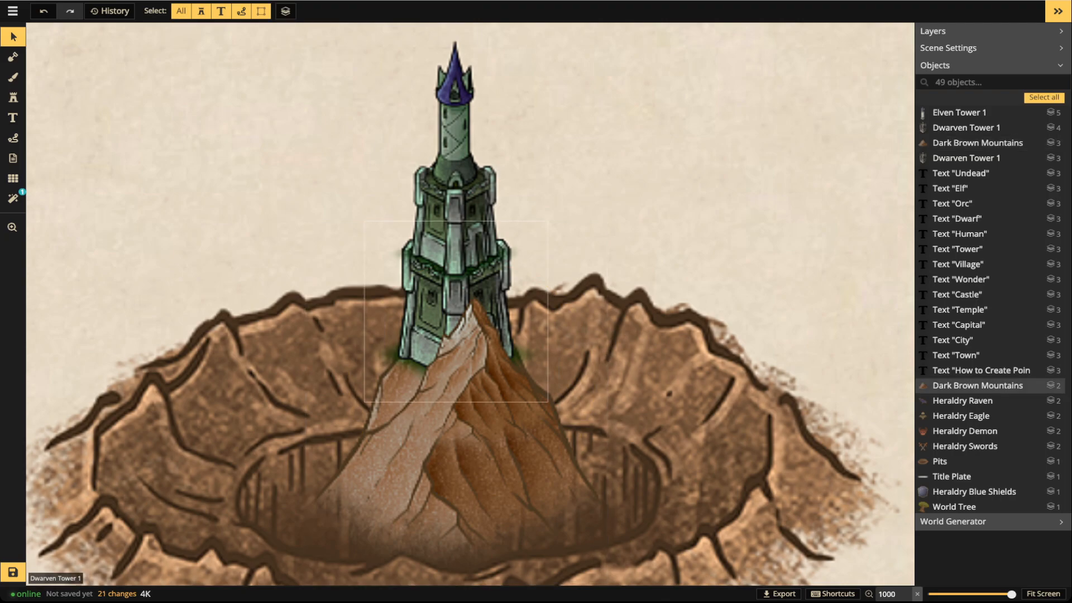
pyautogui.moveTo(471, 388)
pyautogui.mouseDown()
pyautogui.moveTo(464, 393)
pyautogui.moveTo(486, 402)
pyautogui.mouseUp()
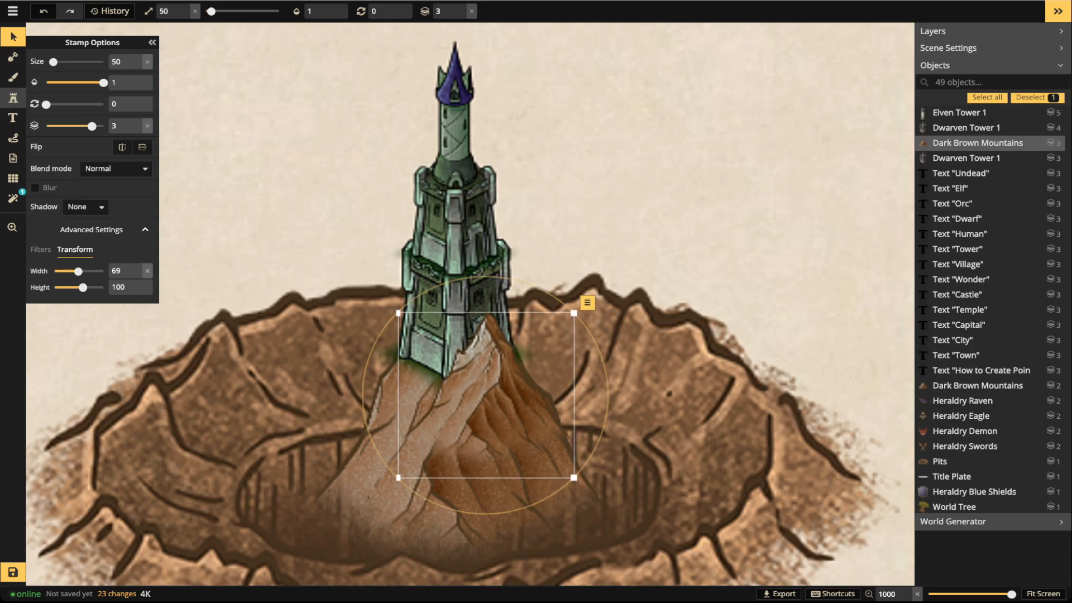
# Add another Dark Brown Mountains stamp at size 50 on layer 3, narrowed to width 52, over the left side of the tower's base
pyautogui.click(13, 98)
pyautogui.click(316, 246)
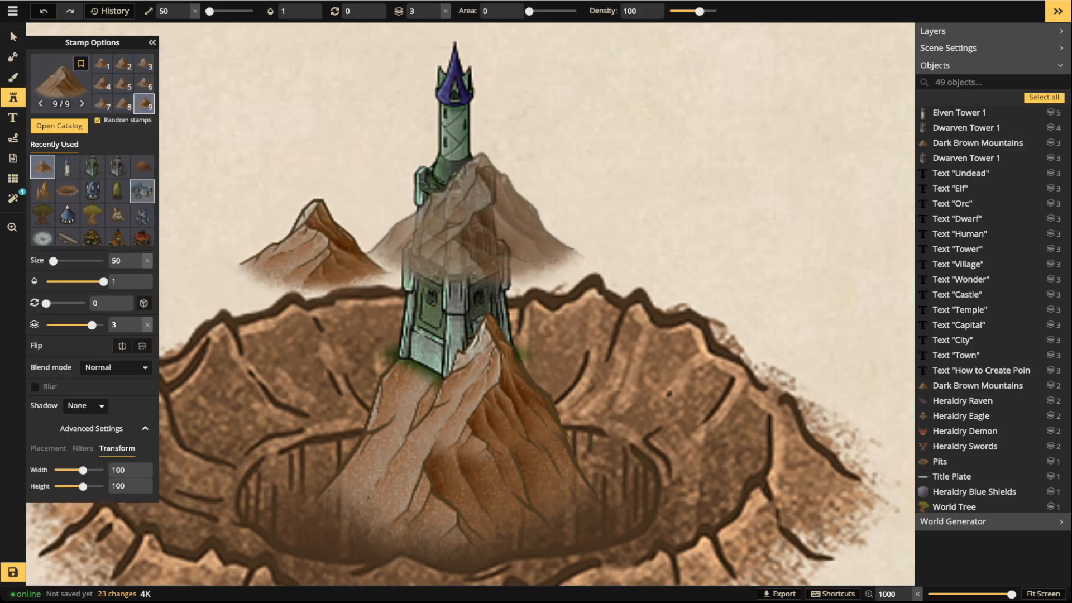
pyautogui.click(12, 37)
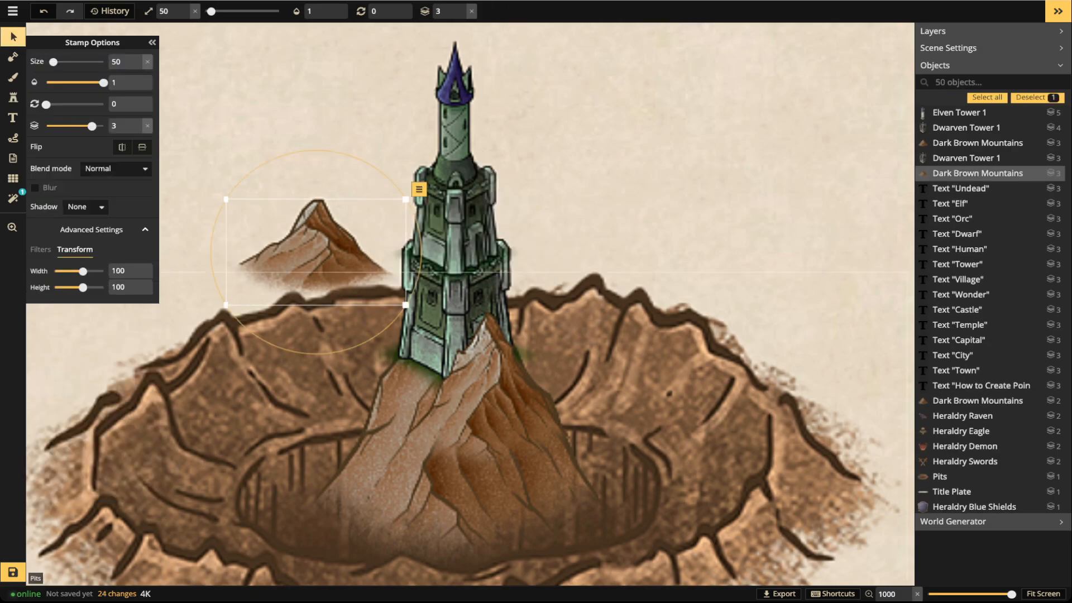
pyautogui.moveTo(83, 271); pyautogui.dragTo(75, 271)
pyautogui.moveTo(315, 257); pyautogui.dragTo(422, 373)
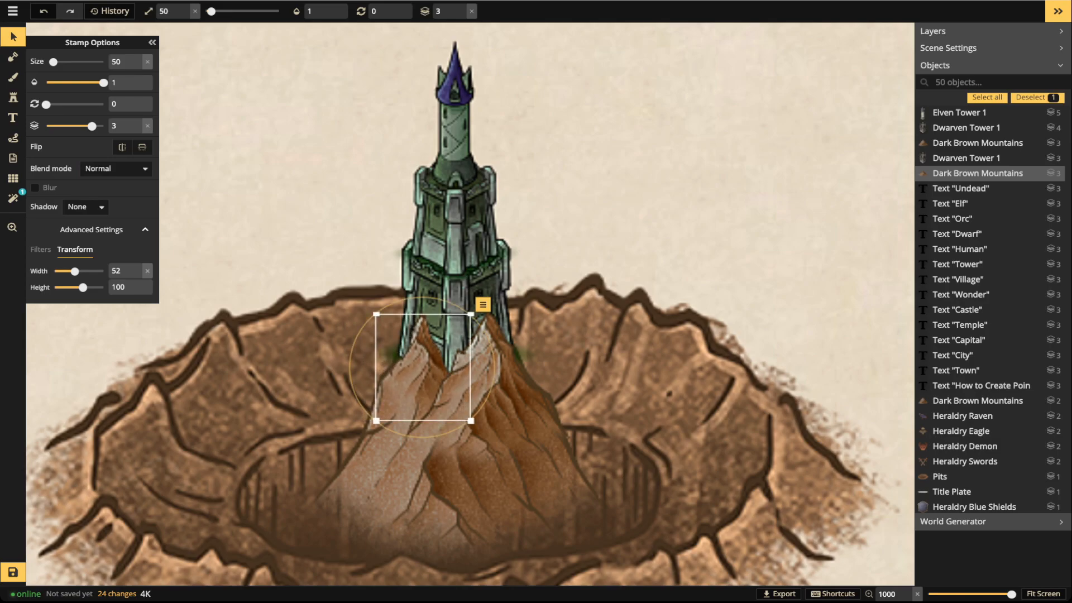
pyautogui.press('Escape')
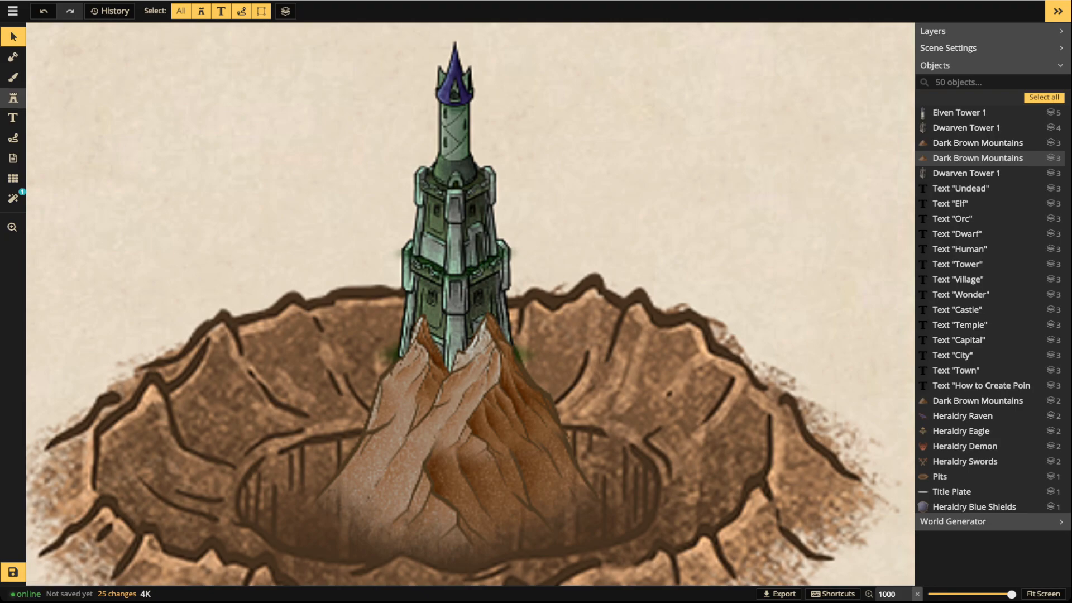
# Place the sixth Dark Brown Mountains variant at size 60 on layer 3 in the empty area up and left of the tower
pyautogui.click(13, 98)
pyautogui.press('Left')
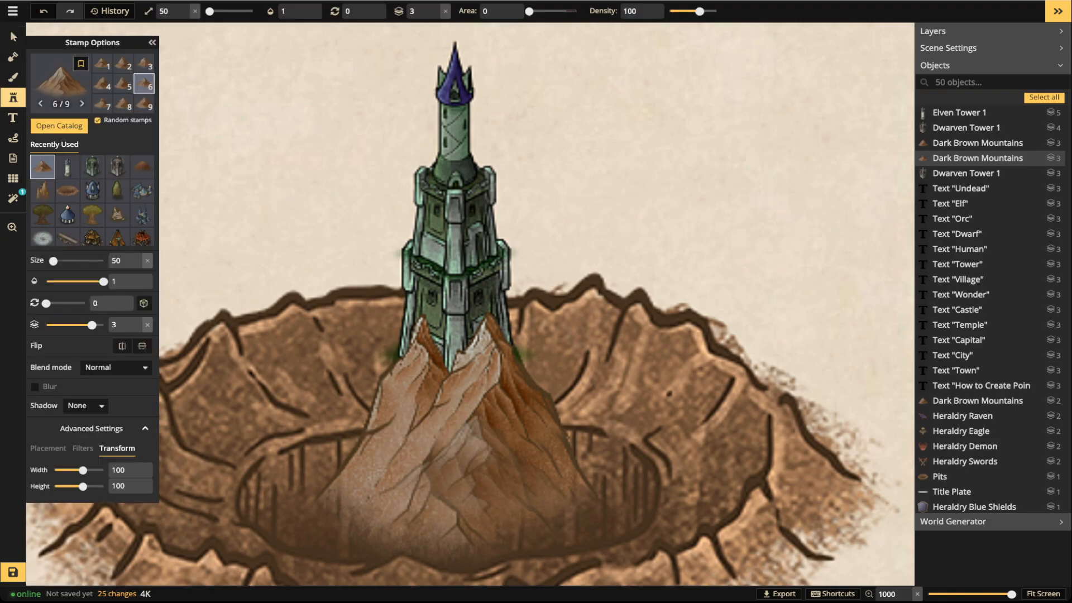
pyautogui.press('[')
pyautogui.press('[')
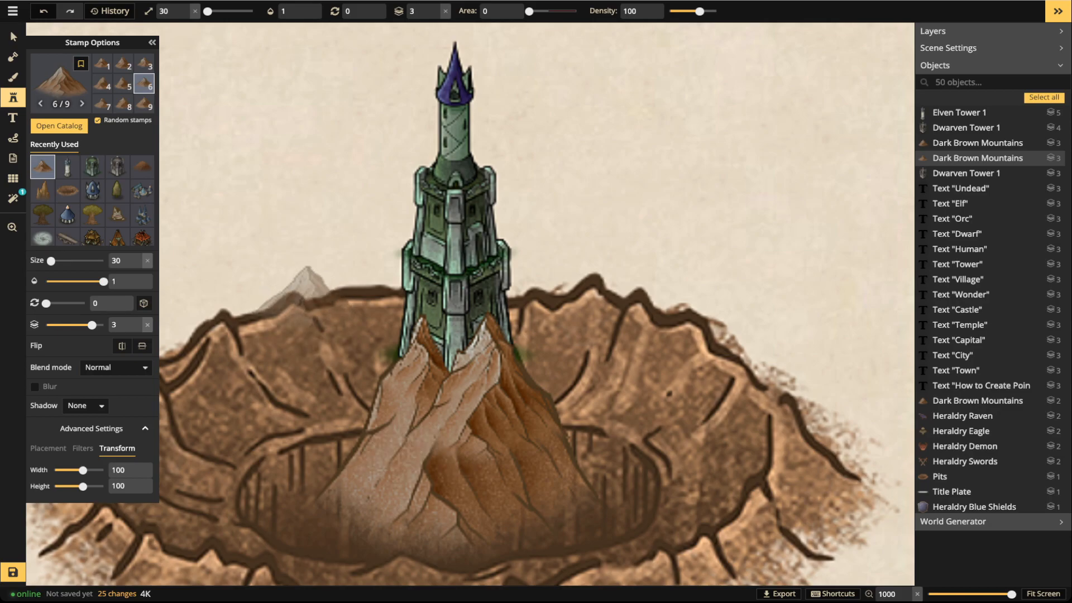
pyautogui.press(']')
pyautogui.press(']')
pyautogui.press(']')
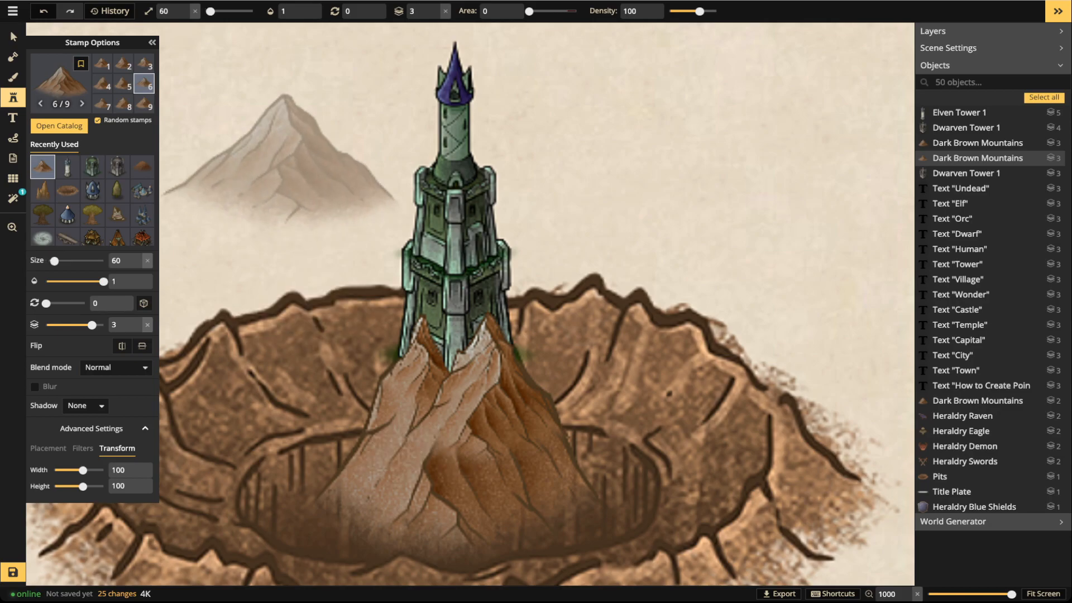
pyautogui.click(279, 162)
# Narrow the new mountain to width 36, rotate it to 345, and move it onto the pit's back-left rim
pyautogui.press('v')
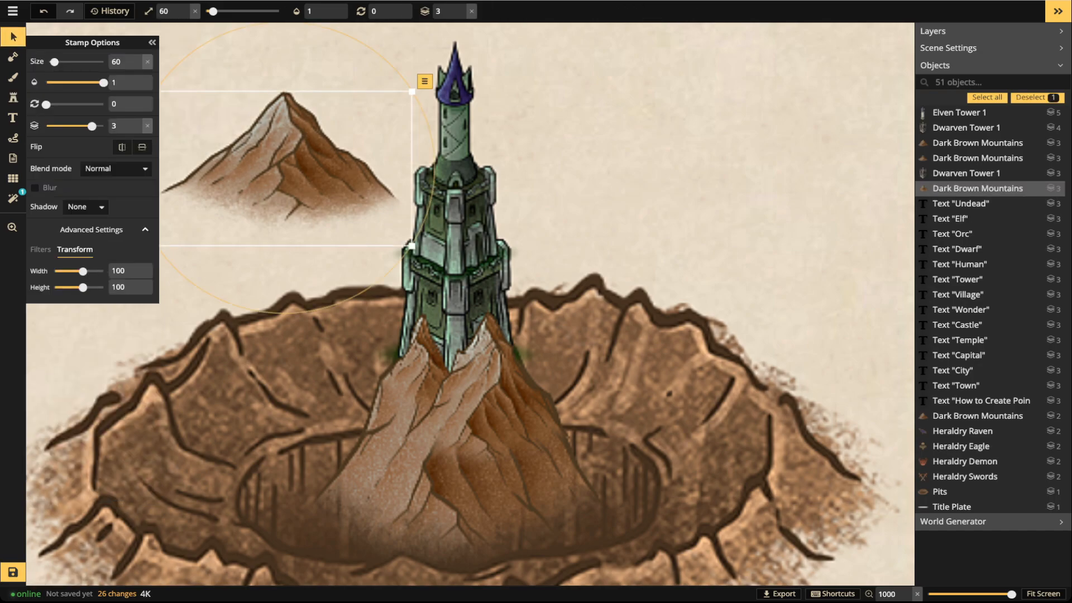
pyautogui.moveTo(82, 271); pyautogui.dragTo(70, 271)
pyautogui.scroll(-1, 286, 170)
pyautogui.moveTo(286, 170); pyautogui.dragTo(296, 311)
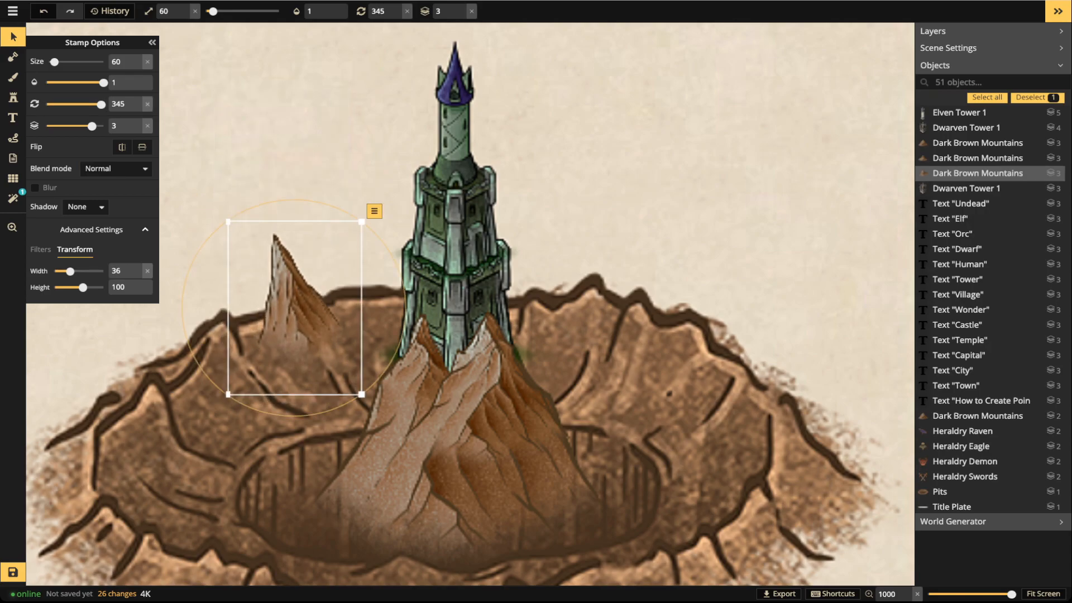
# Darken the rim peak to brightness 79 and adjust its rotation to 348
pyautogui.scroll(-2, 286, 312)
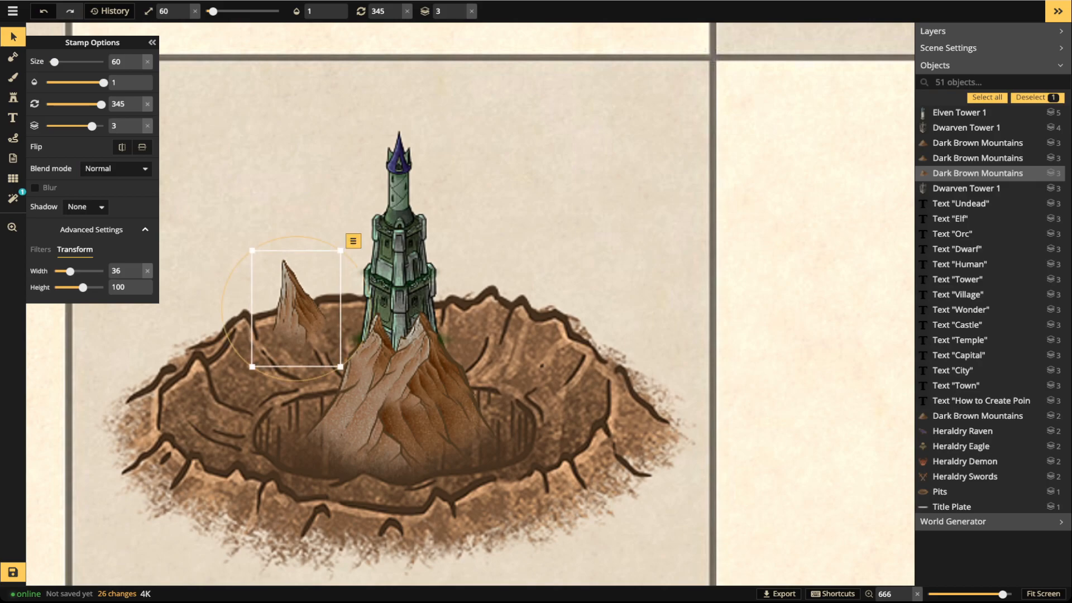
pyautogui.click(40, 249)
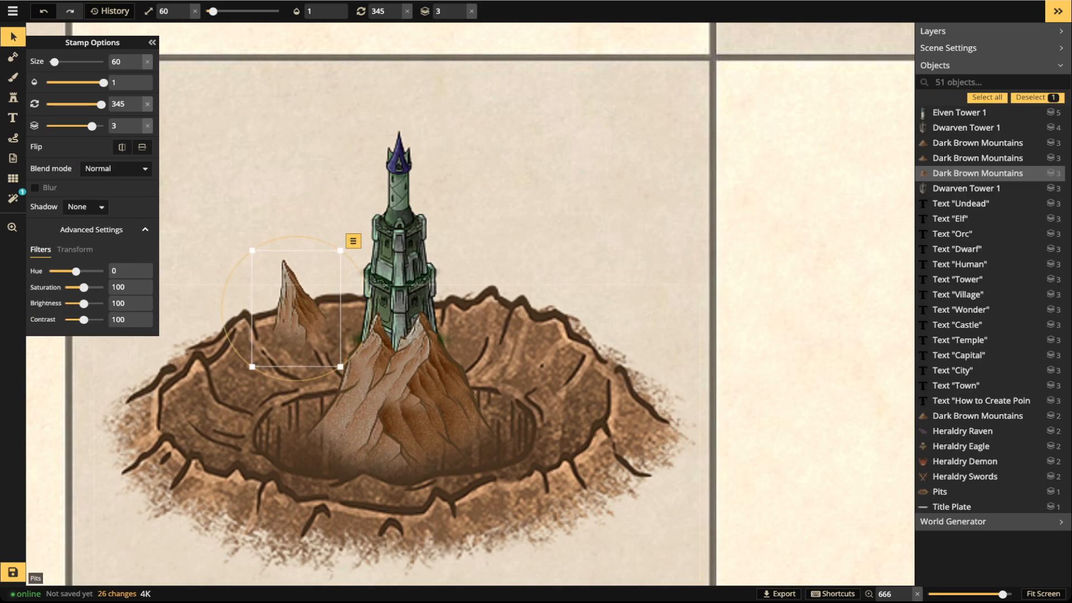
pyautogui.moveTo(84, 303); pyautogui.dragTo(80, 303)
pyautogui.moveTo(247, 373); pyautogui.dragTo(242, 370)
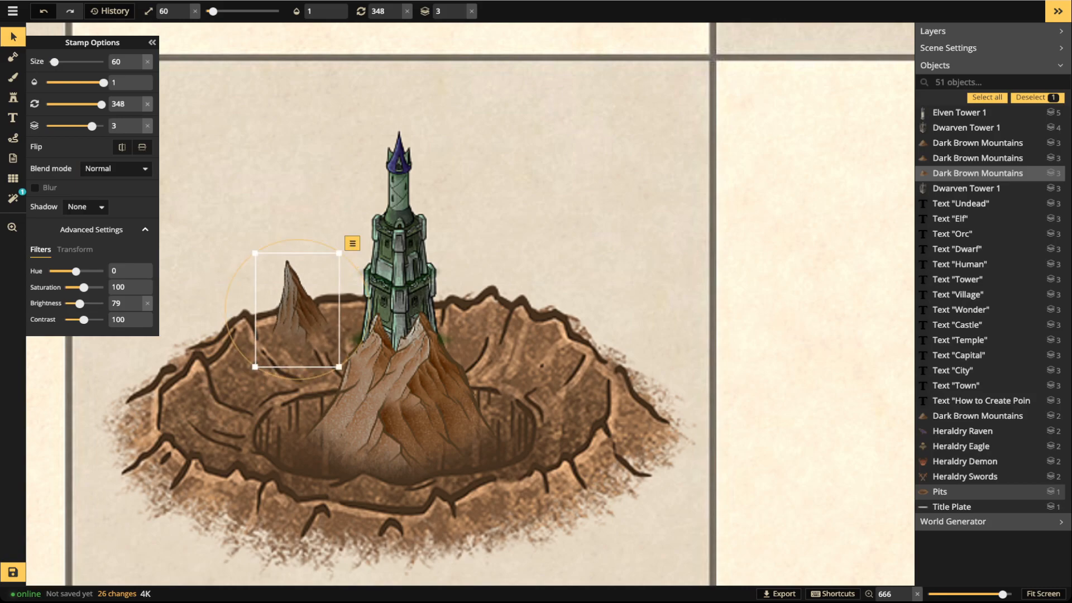
# Duplicate the rim peak onto the pit's back-right rim at size 40 with rotation 18
pyautogui.hotkey('ctrl', 'c')
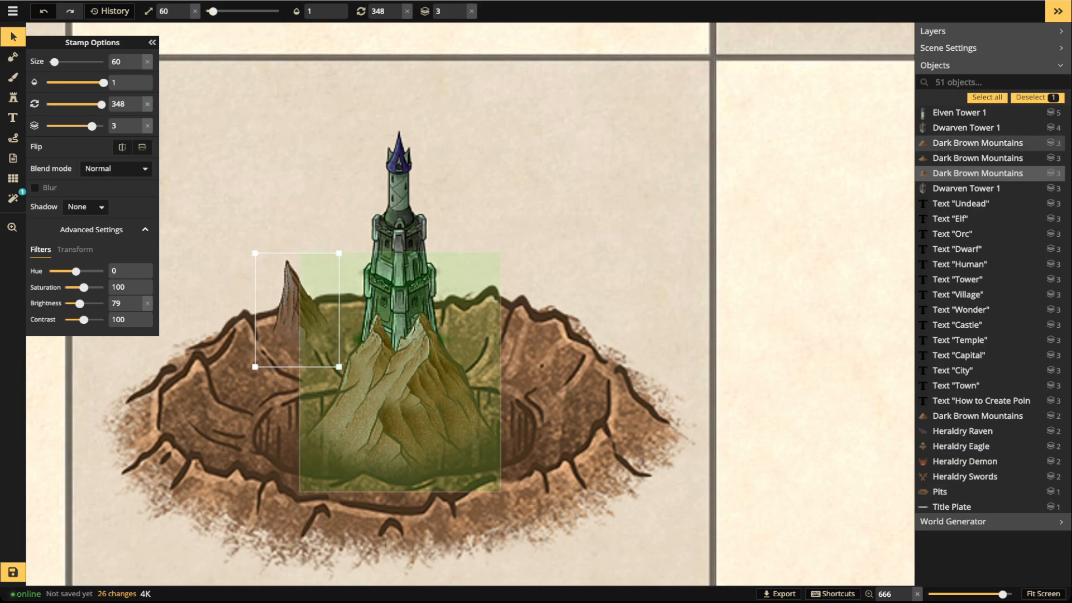
pyautogui.hotkey('ctrl', 'v')
pyautogui.scroll(2, 490, 341)
pyautogui.moveTo(489, 341); pyautogui.dragTo(525, 309)
pyautogui.scroll(-4, 517, 318)
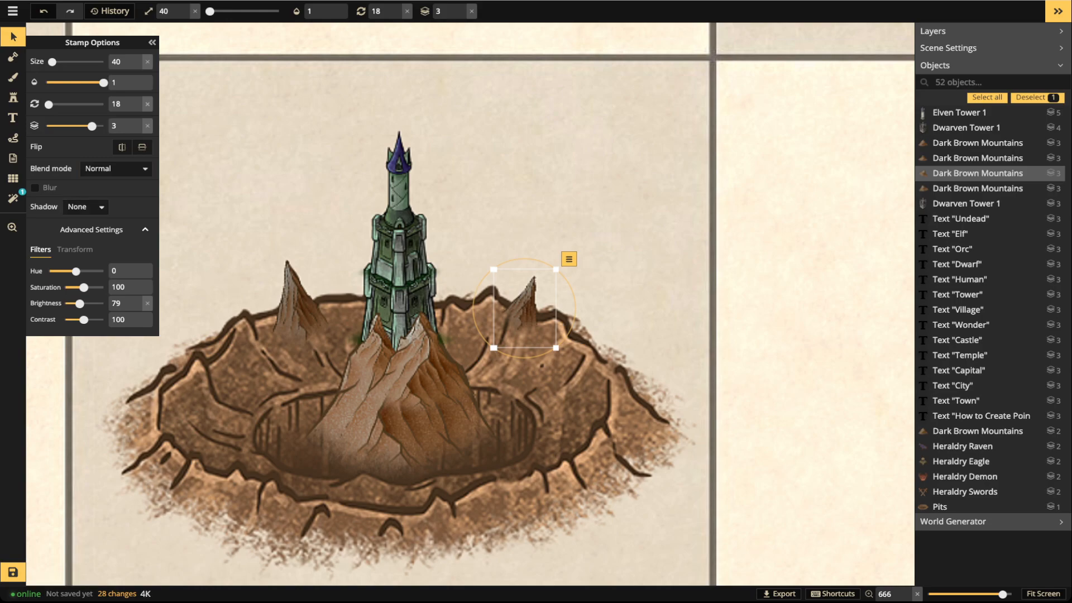
# Place another Dark Brown Mountains stamp at size 40, rotation 3 and brightness 79 in the empty area up and left of the tower
pyautogui.click(12, 97)
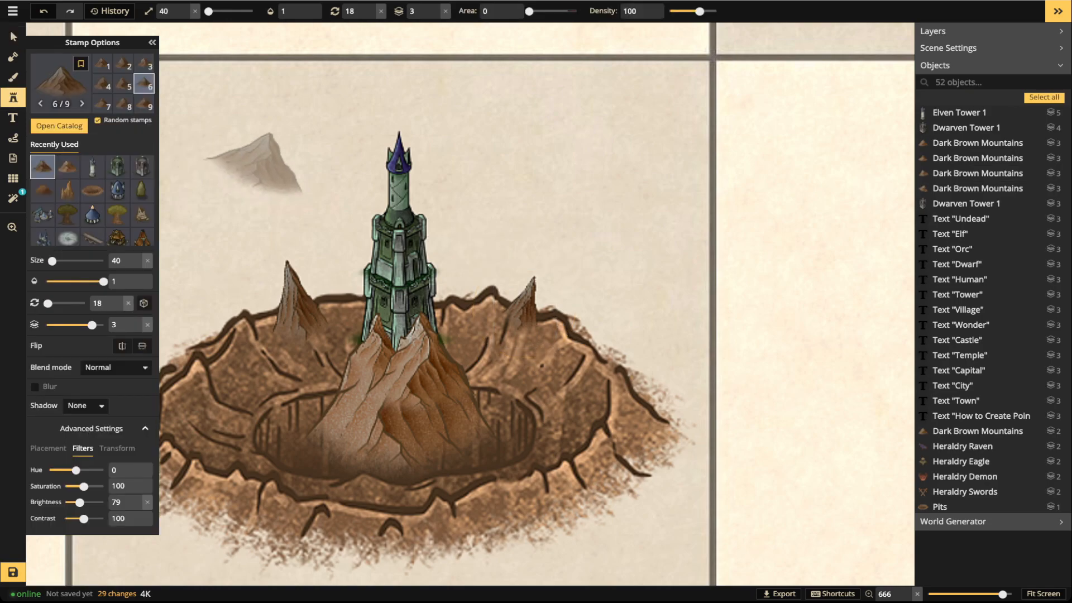
pyautogui.click(257, 159)
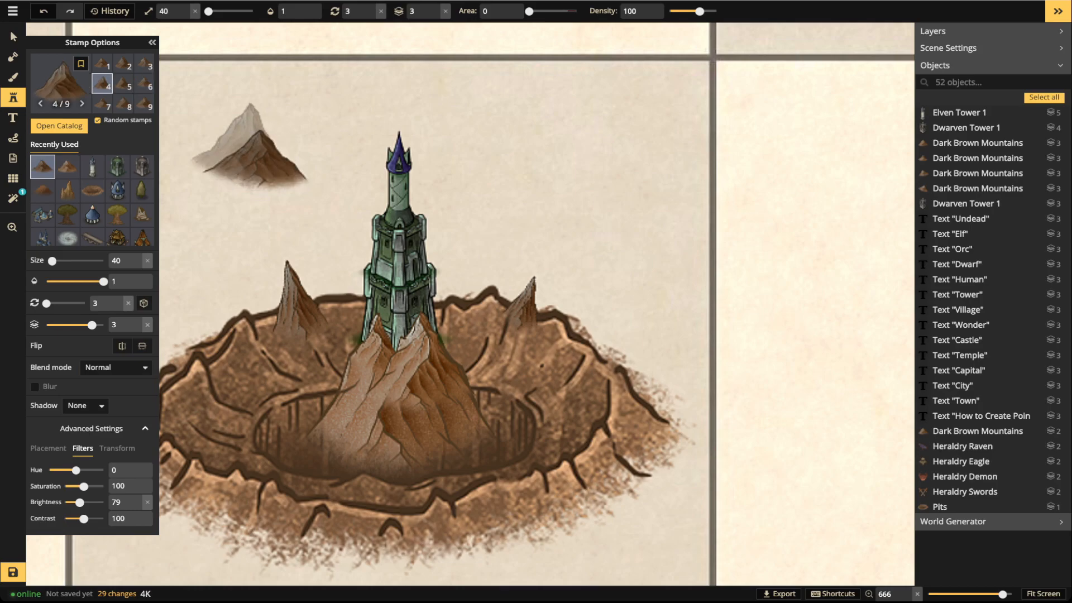
# Narrow the newly placed mountain to width 44 and move it onto the pit's front rim, right of the central mountain
pyautogui.press('Escape')
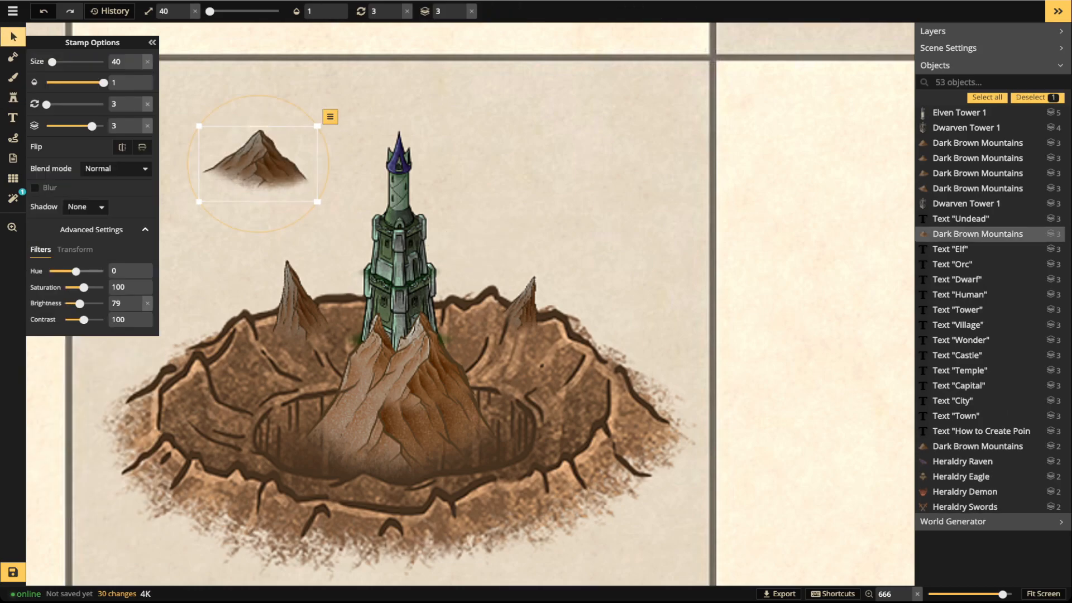
pyautogui.click(75, 249)
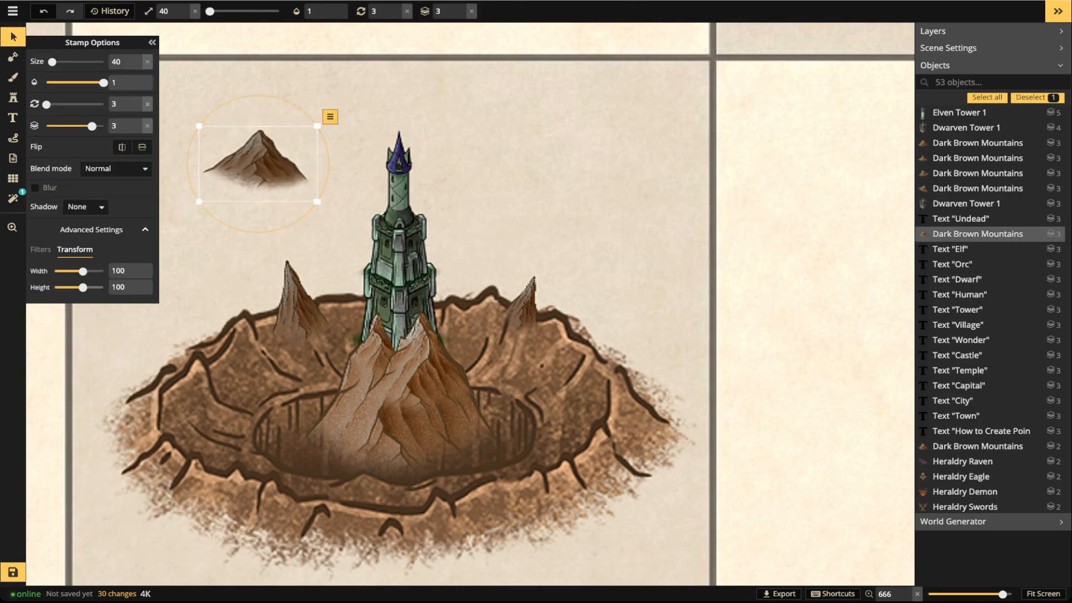
pyautogui.moveTo(83, 272); pyautogui.dragTo(72, 271)
pyautogui.scroll(-3, 254, 165)
pyautogui.moveTo(255, 165); pyautogui.dragTo(485, 488)
# Enlarge the front-rim peak to size 80
pyautogui.scroll(2, 452, 513)
pyautogui.scroll(2, 452, 514)
pyautogui.scroll(3, 453, 502)
pyautogui.scroll(1, 492, 484)
pyautogui.scroll(-1, 508, 475)
pyautogui.scroll(-1, 500, 482)
pyautogui.scroll(1, 501, 482)
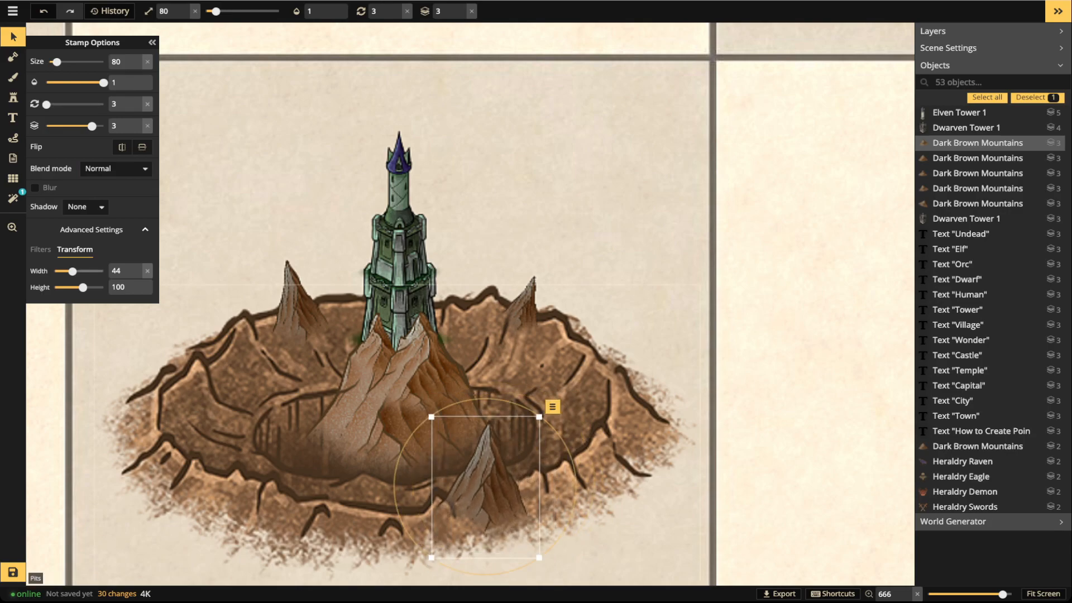
# Set the front-rim peak's brightness to 95 and shift it slightly left and down along the rim
pyautogui.click(40, 249)
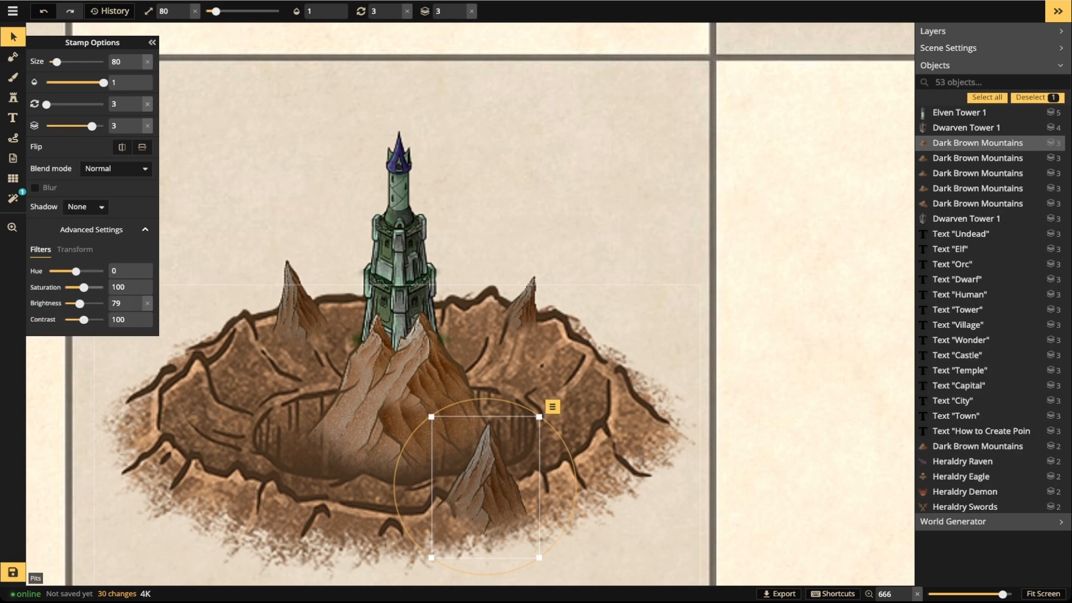
pyautogui.moveTo(80, 303); pyautogui.dragTo(82, 303)
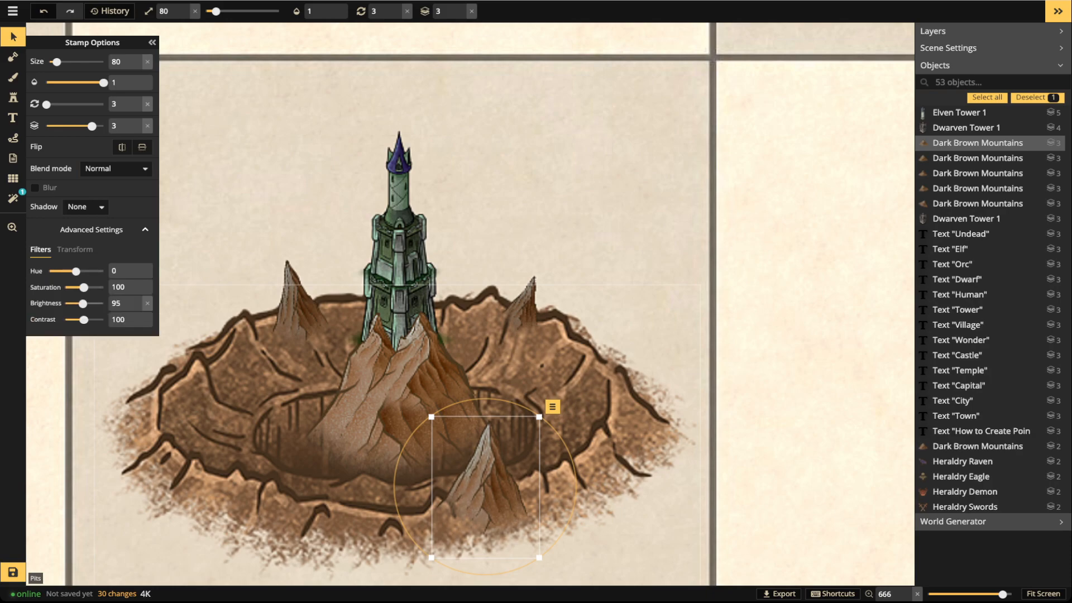
pyautogui.moveTo(486, 487); pyautogui.dragTo(469, 494)
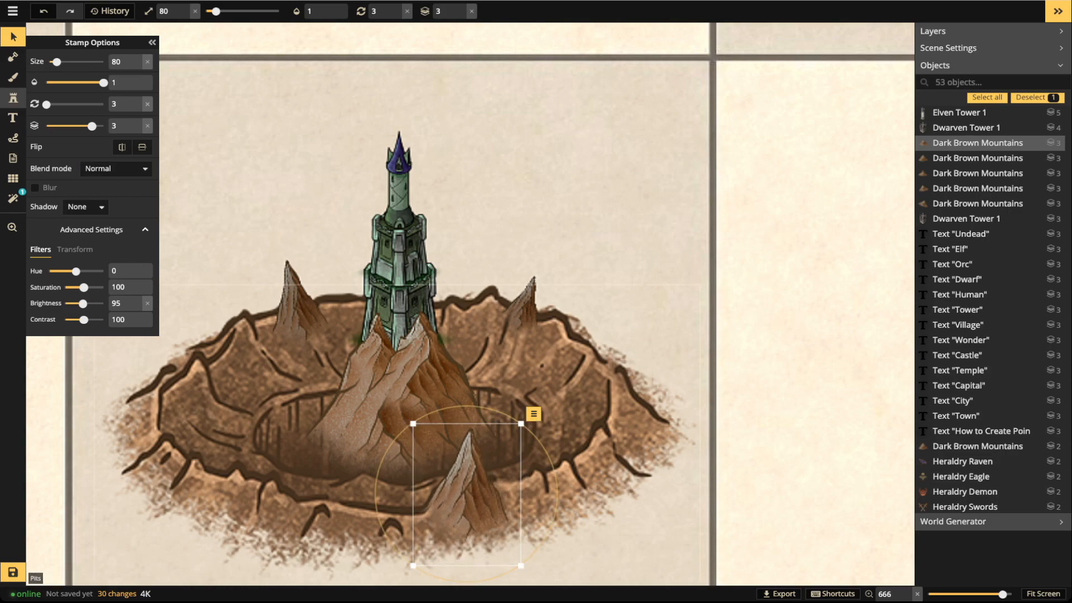
# Place five Dark Brown Mountains stamps at size 30 in the empty area up and left of the tower
pyautogui.click(13, 98)
pyautogui.press('space')
pyautogui.moveTo(254, 142); pyautogui.dragTo(514, 328)
pyautogui.scroll(-2, 384, 328)
pyautogui.scroll(-3, 332, 333)
pyautogui.click(326, 334)
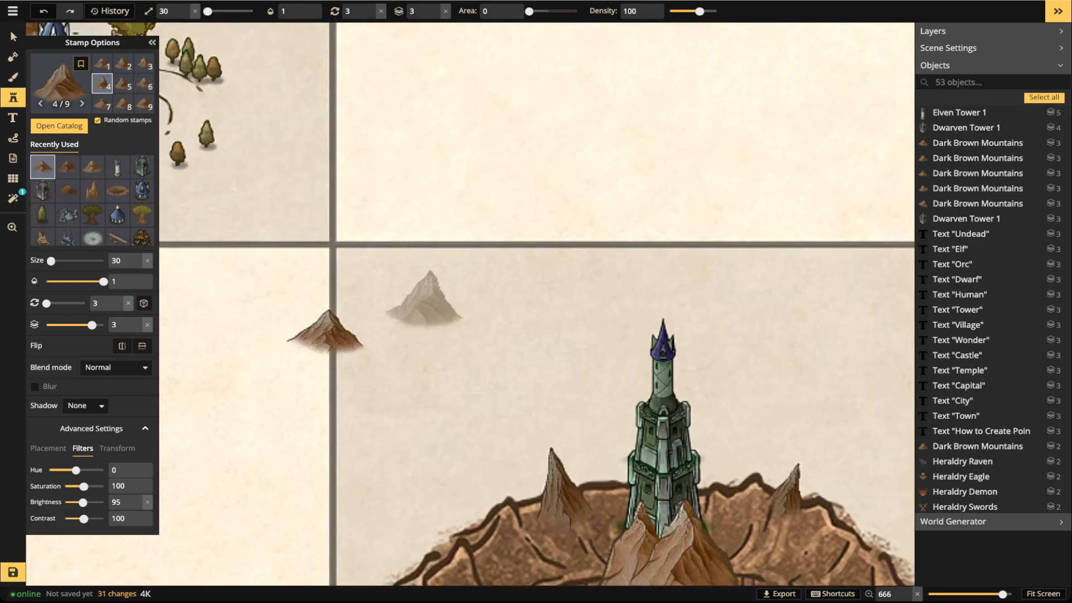
pyautogui.click(425, 295)
pyautogui.click(421, 352)
pyautogui.click(302, 379)
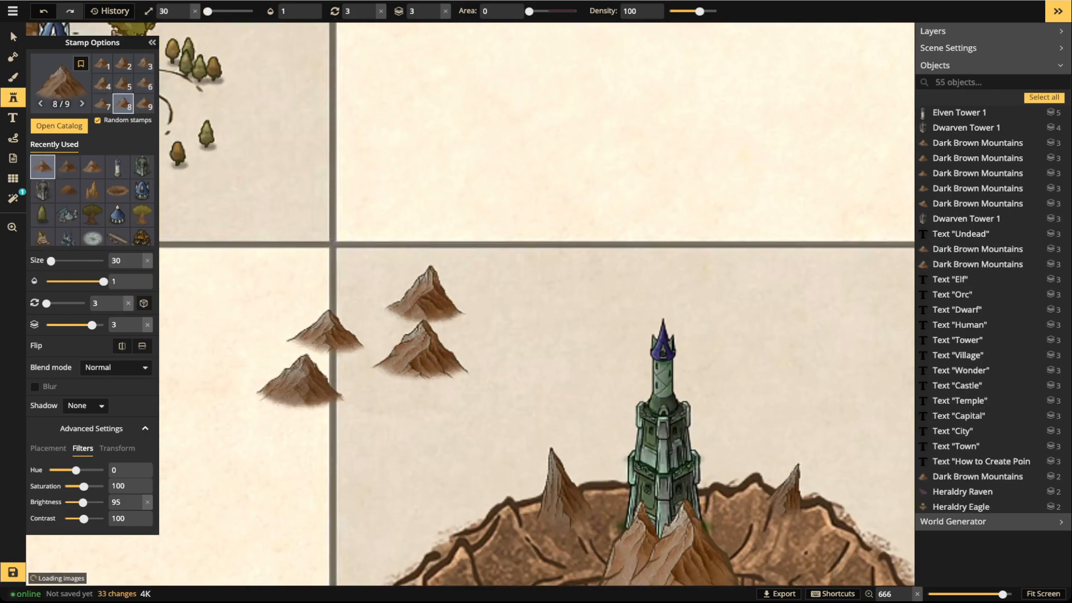
pyautogui.click(413, 403)
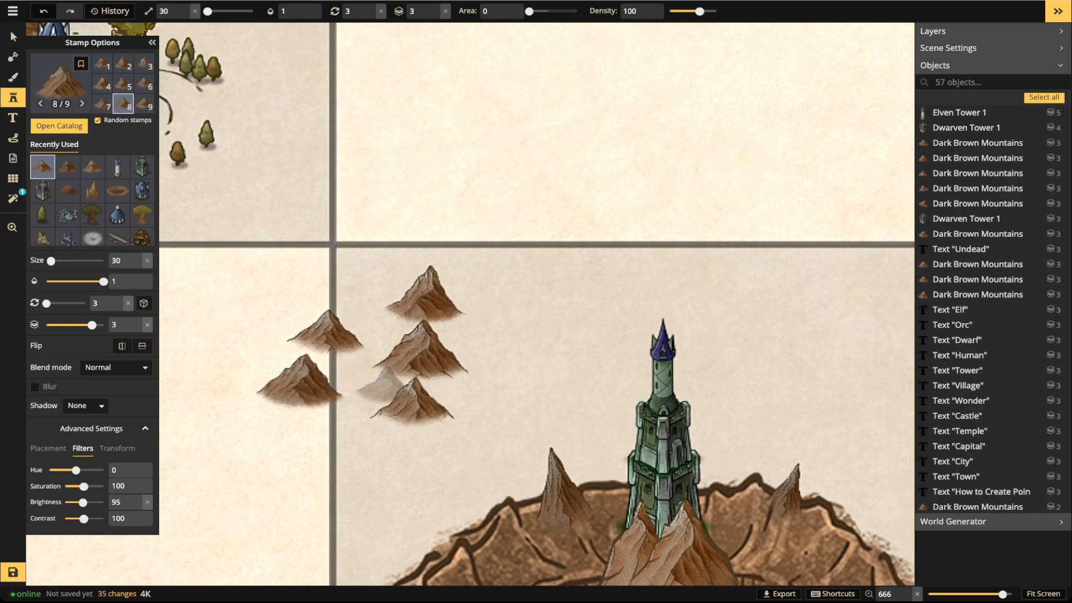
pyautogui.click(382, 388)
# Select the five small mountains together and narrow them to width 46
pyautogui.click(14, 37)
pyautogui.moveTo(247, 250); pyautogui.dragTo(434, 402)
pyautogui.click(75, 249)
pyautogui.moveTo(82, 271); pyautogui.dragTo(72, 271)
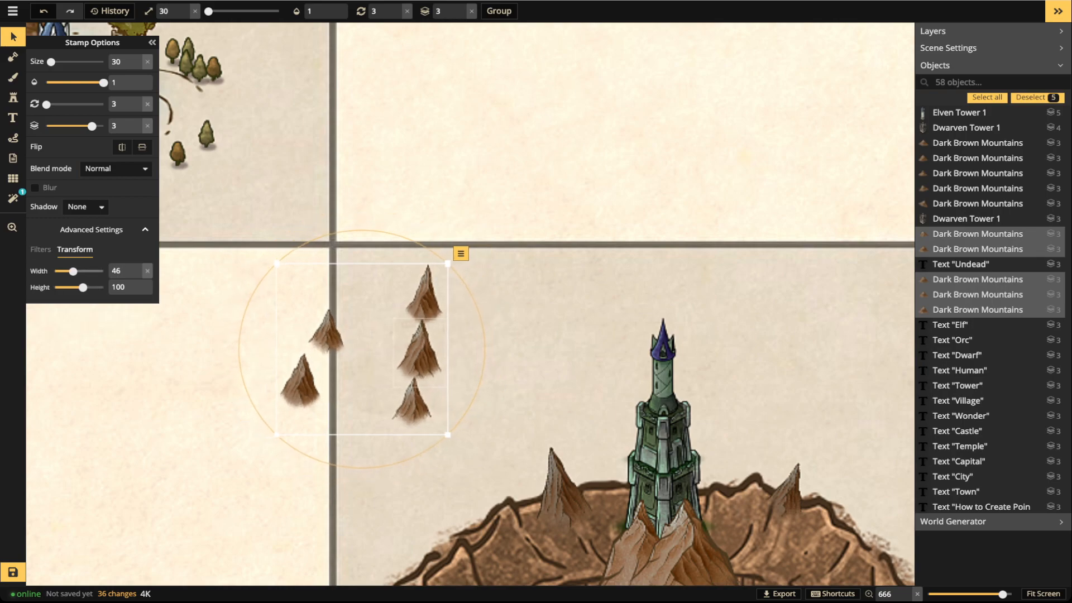
pyautogui.scroll(1, 348, 347)
pyautogui.press('Escape')
# Move one of the small narrow peaks into the pit at the front foot of the central mountain
pyautogui.scroll(-4, 349, 349)
pyautogui.moveTo(349, 349); pyautogui.dragTo(205, 222)
pyautogui.click(249, 257)
pyautogui.moveTo(249, 257); pyautogui.dragTo(402, 438)
pyautogui.scroll(4, 399, 408)
pyautogui.scroll(-1, 401, 438)
pyautogui.scroll(-1, 402, 433)
pyautogui.scroll(-1, 403, 446)
# Move another small peak onto the pit's front-left rim and rotate it to 348
pyautogui.click(172, 247)
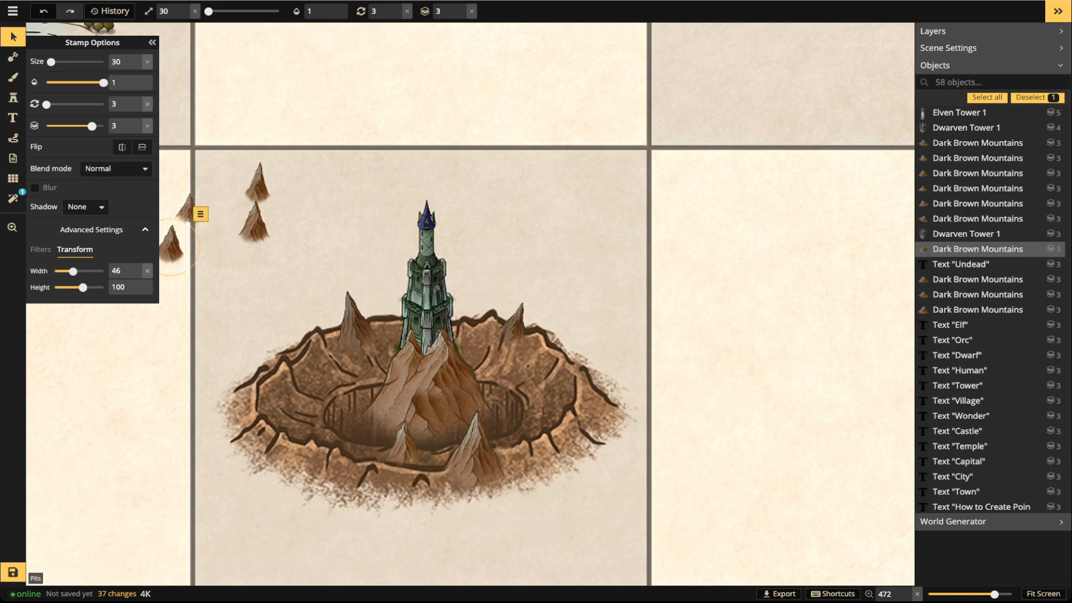
pyautogui.moveTo(172, 247); pyautogui.dragTo(312, 447)
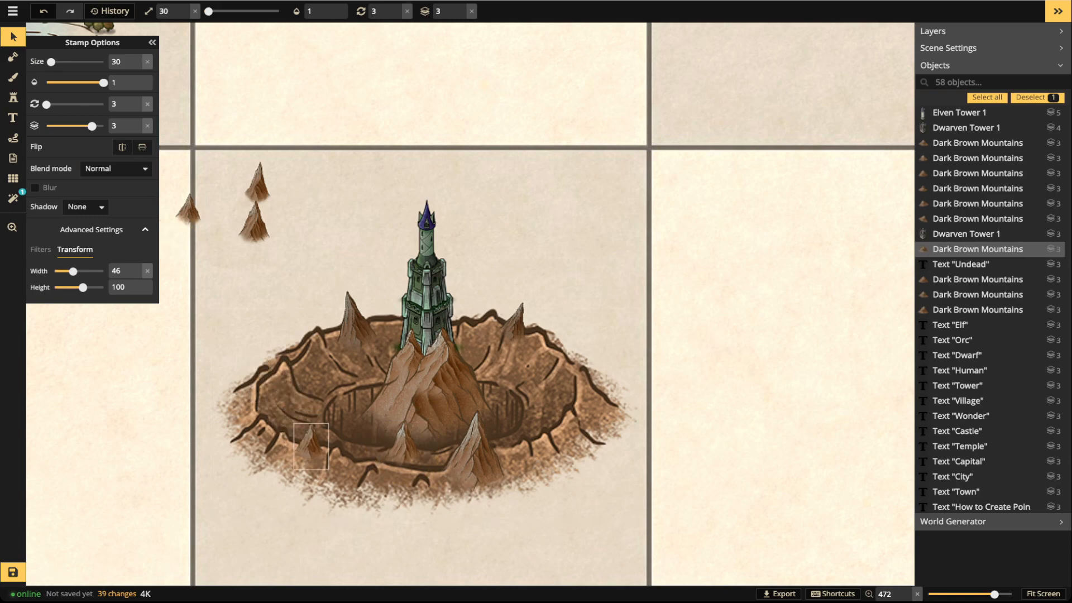
pyautogui.scroll(-1, 311, 446)
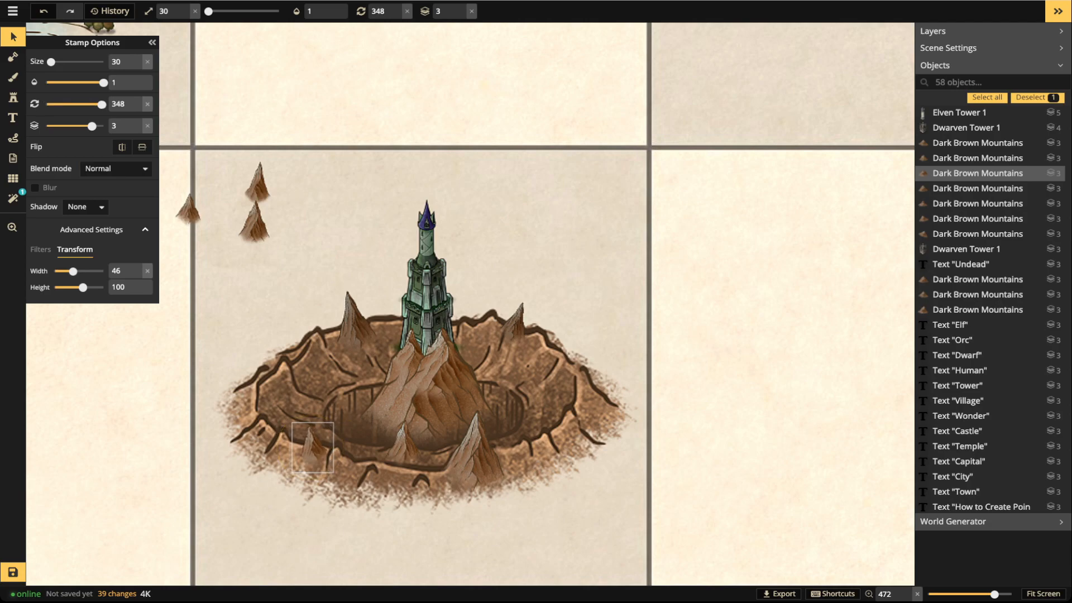
# Move the leftmost spare mountain spike onto the crater's right front rim, with size 40 and rotation 333
pyautogui.click(189, 212)
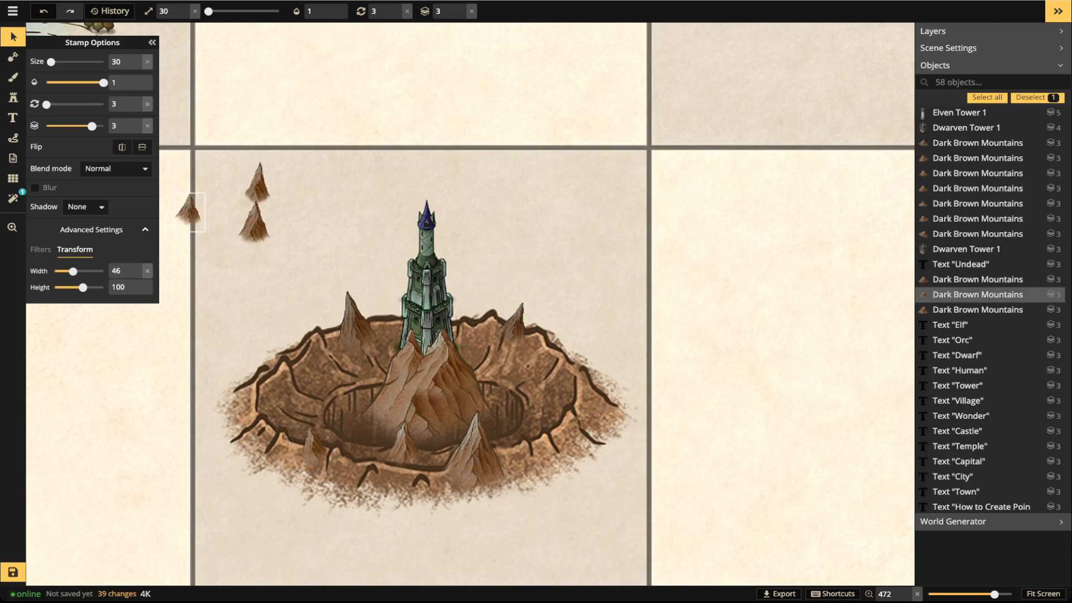
pyautogui.moveTo(190, 212); pyautogui.dragTo(572, 418)
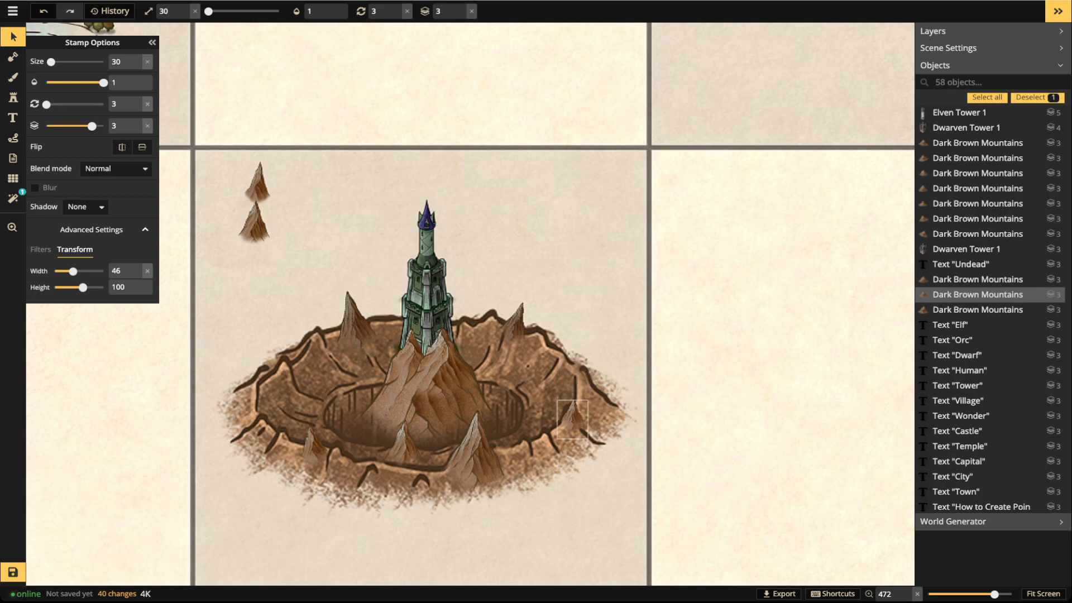
pyautogui.scroll(1, 572, 419)
pyautogui.scroll(-2, 571, 419)
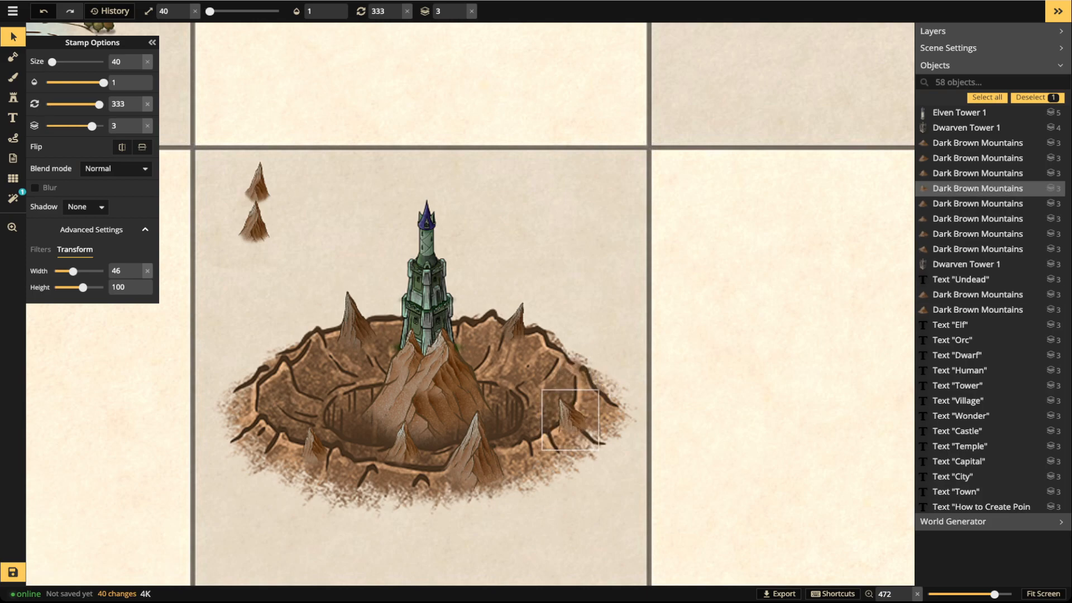
pyautogui.moveTo(570, 420); pyautogui.dragTo(556, 429)
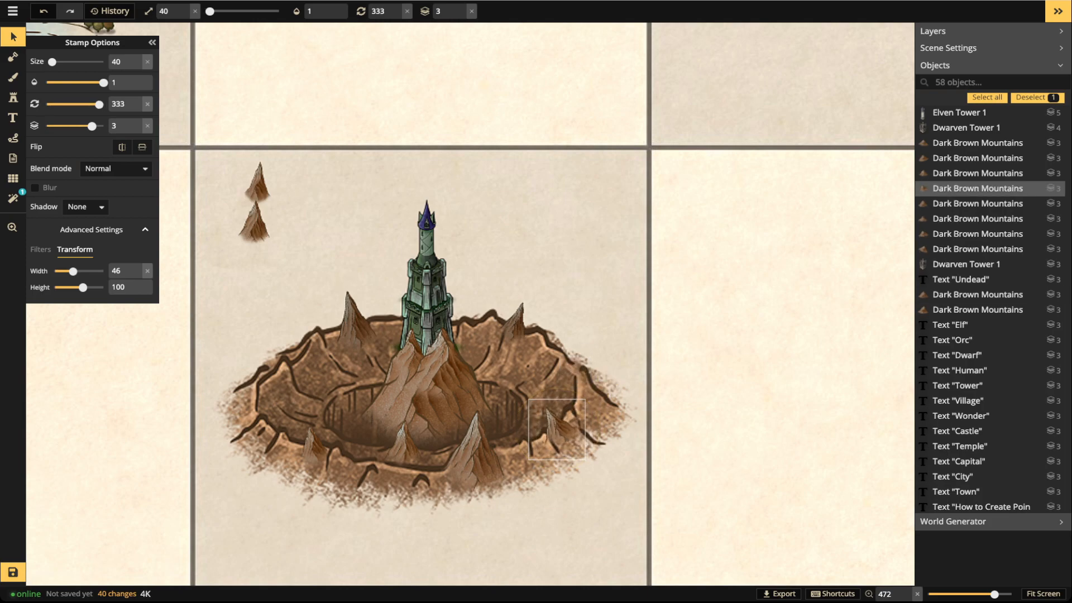
# Move the two remaining spare mountain spikes onto the crater's left rim and front-left rim, sizing the front one to 60
pyautogui.click(256, 225)
pyautogui.scroll(1, 255, 225)
pyautogui.scroll(-1, 255, 225)
pyautogui.moveTo(255, 225); pyautogui.dragTo(279, 375)
pyautogui.click(258, 187)
pyautogui.moveTo(259, 187); pyautogui.dragTo(352, 448)
pyautogui.scroll(3, 336, 449)
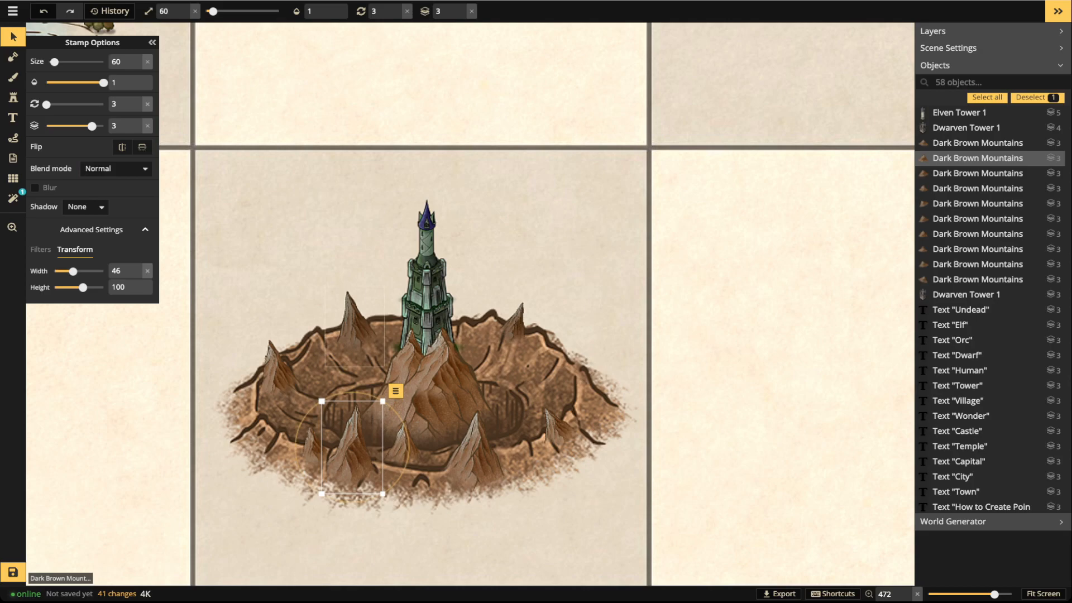
# Select the entire crater, mountains and tower together and move them slightly upward within their grid cell
pyautogui.press('Escape')
pyautogui.scroll(-3, 346, 290)
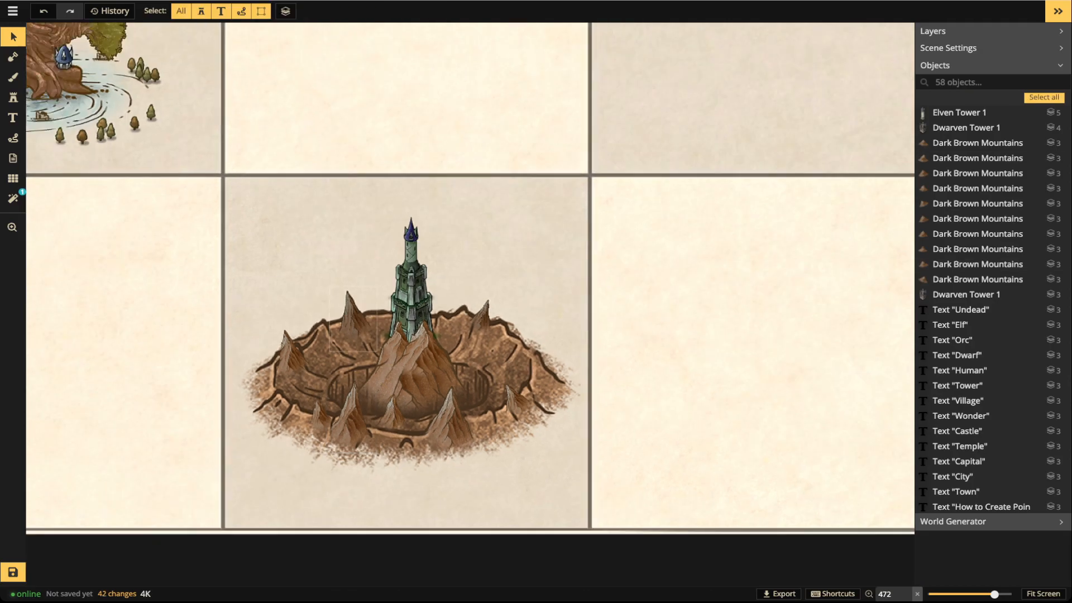
pyautogui.moveTo(244, 231); pyautogui.dragTo(578, 455)
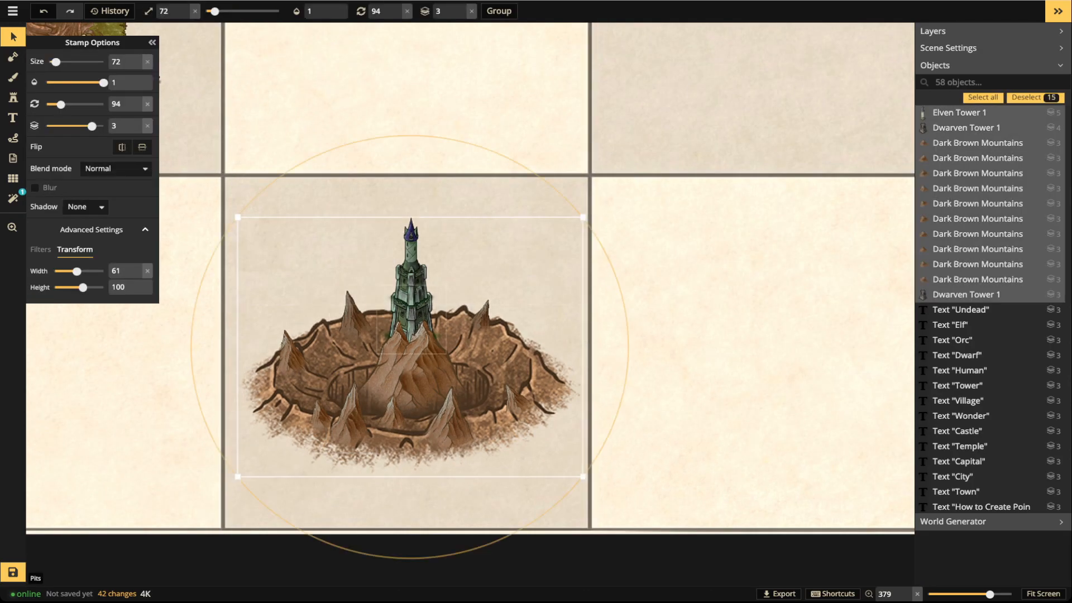
pyautogui.moveTo(411, 368); pyautogui.dragTo(410, 362)
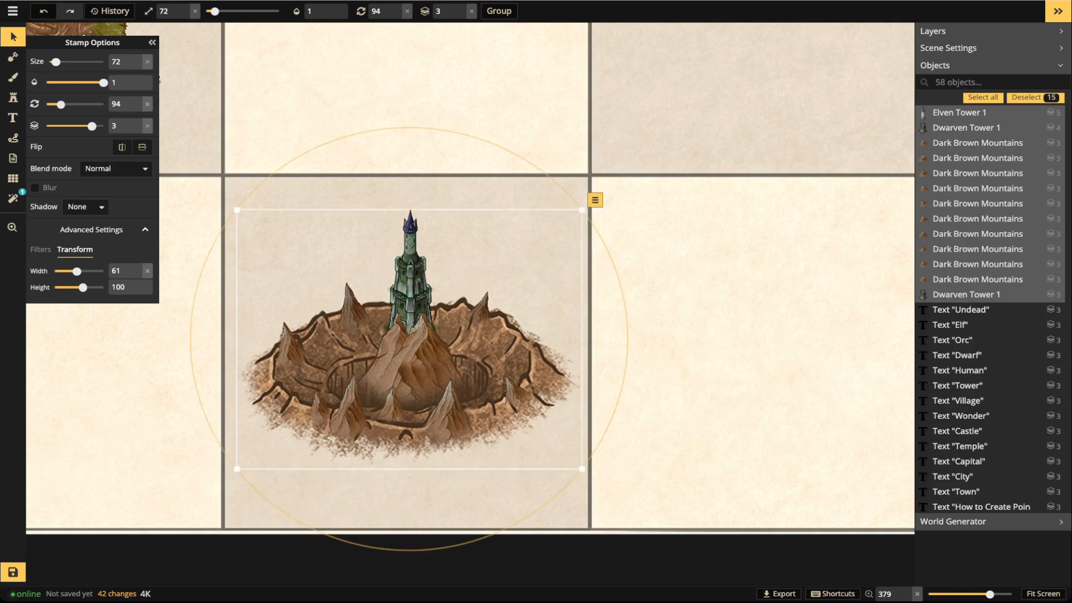
# Try to desaturate only the lowest section of the tower
pyautogui.click(414, 239)
pyautogui.scroll(5, 413, 239)
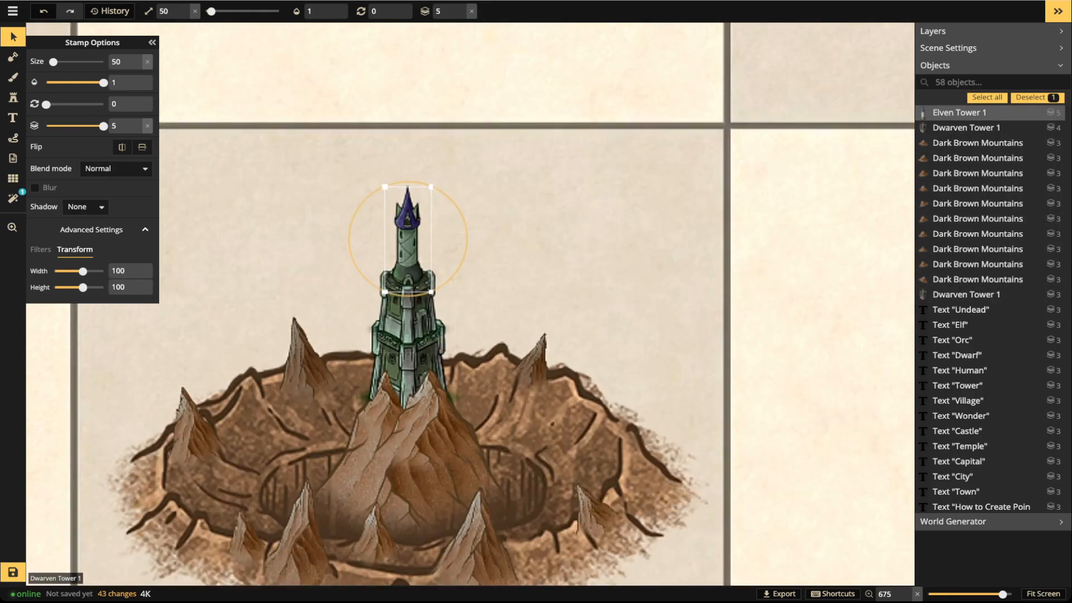
pyautogui.keyDown('shift'); pyautogui.click(408, 324); pyautogui.keyUp('shift')
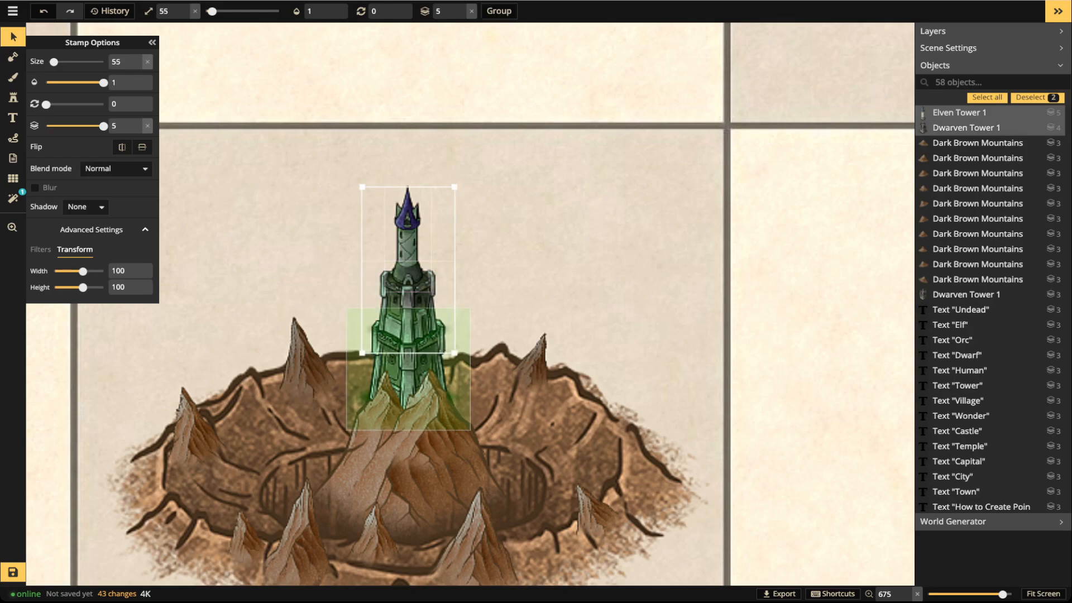
pyautogui.keyDown('shift'); pyautogui.click(408, 371); pyautogui.keyUp('shift')
pyautogui.click(409, 371)
pyautogui.click(41, 250)
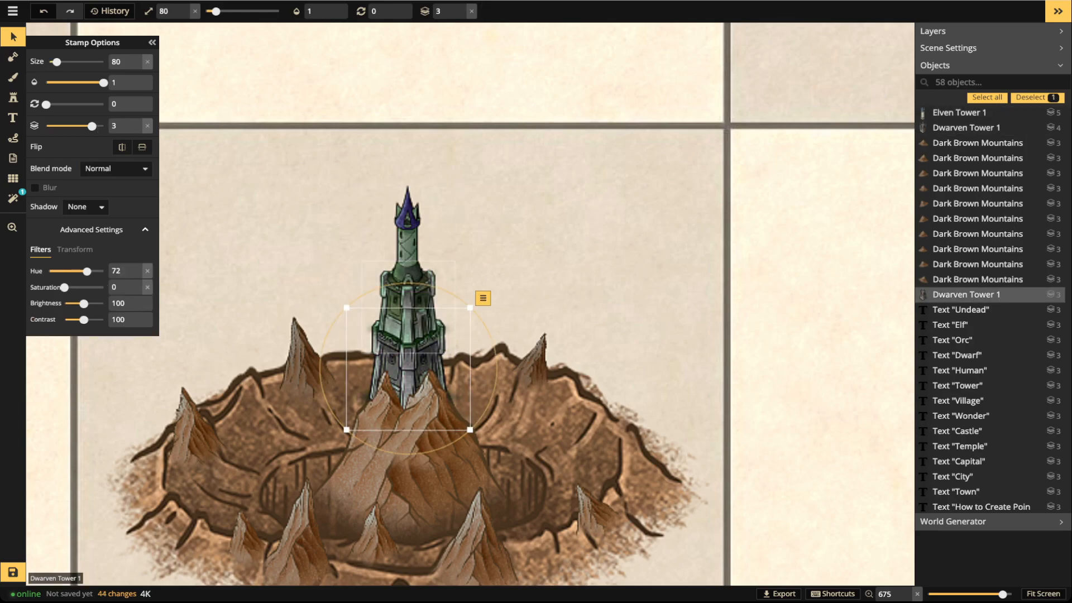
pyautogui.keyDown('shift'); pyautogui.click(408, 244); pyautogui.keyUp('shift')
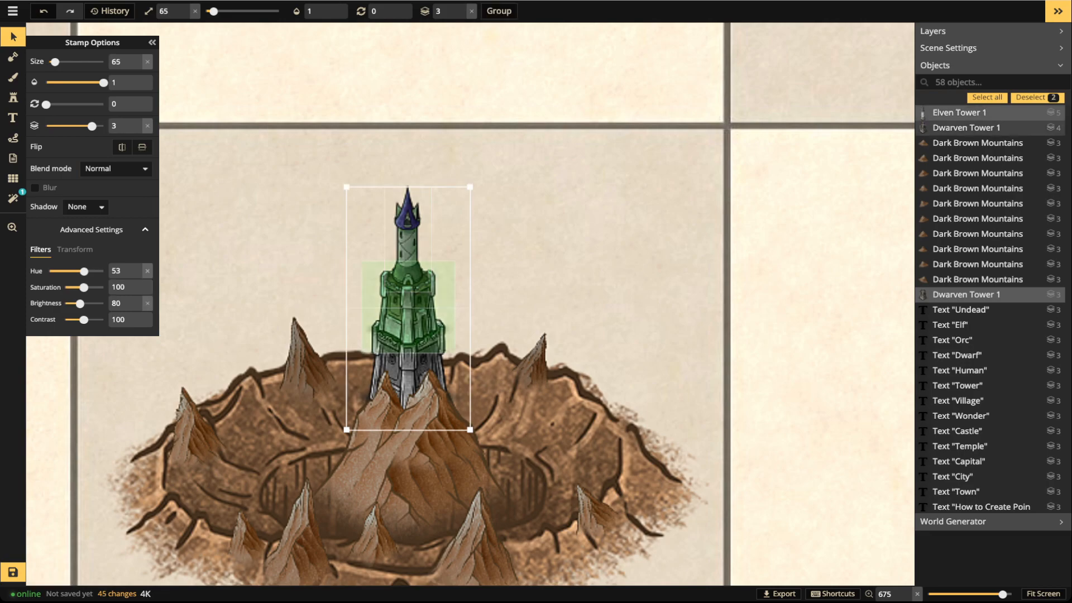
pyautogui.keyDown('shift'); pyautogui.click(408, 307); pyautogui.keyUp('shift')
# Select all three stacked tower pieces and set their saturation to 0
pyautogui.click(408, 246)
pyautogui.keyDown('shift'); pyautogui.click(408, 324); pyautogui.keyUp('shift')
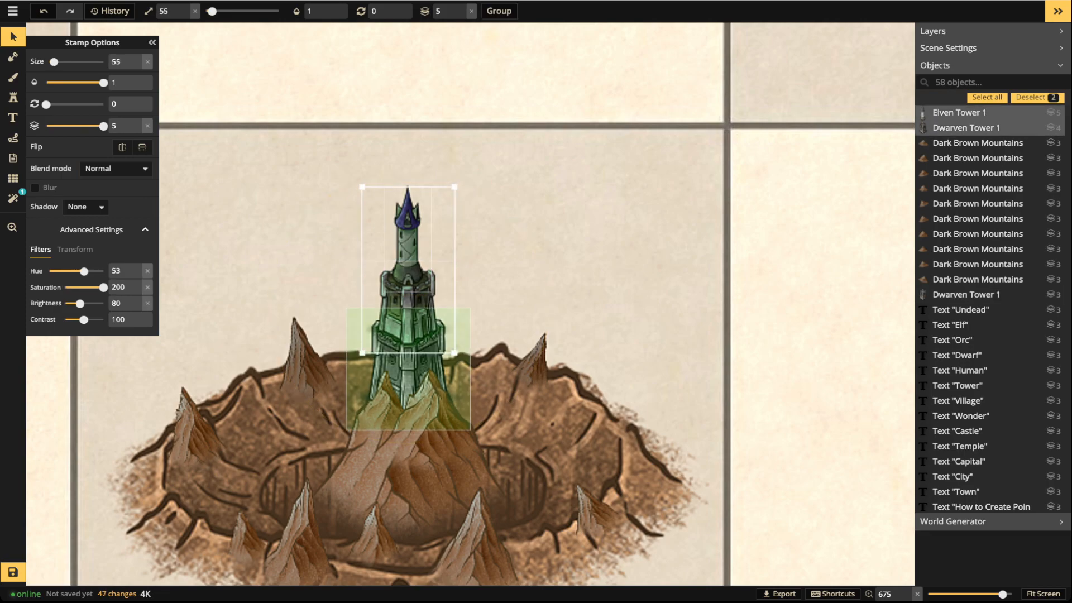
pyautogui.keyDown('shift'); pyautogui.click(408, 357); pyautogui.keyUp('shift')
pyautogui.moveTo(88, 287); pyautogui.dragTo(64, 287)
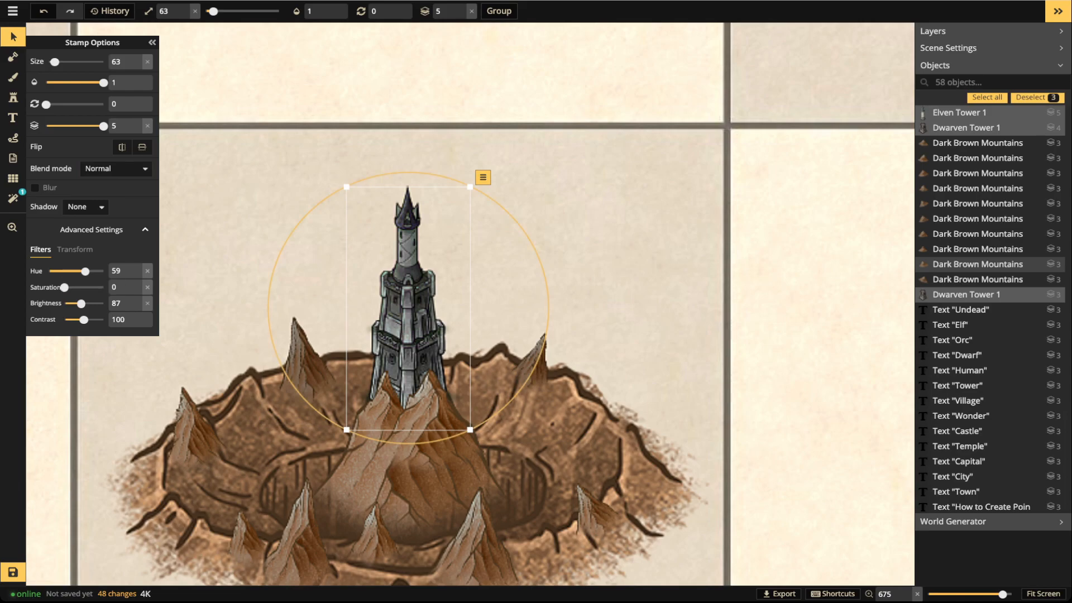
# Darken the stacked tower pieces to a brightness of 78 and deselect them
pyautogui.scroll(-4, 392, 259)
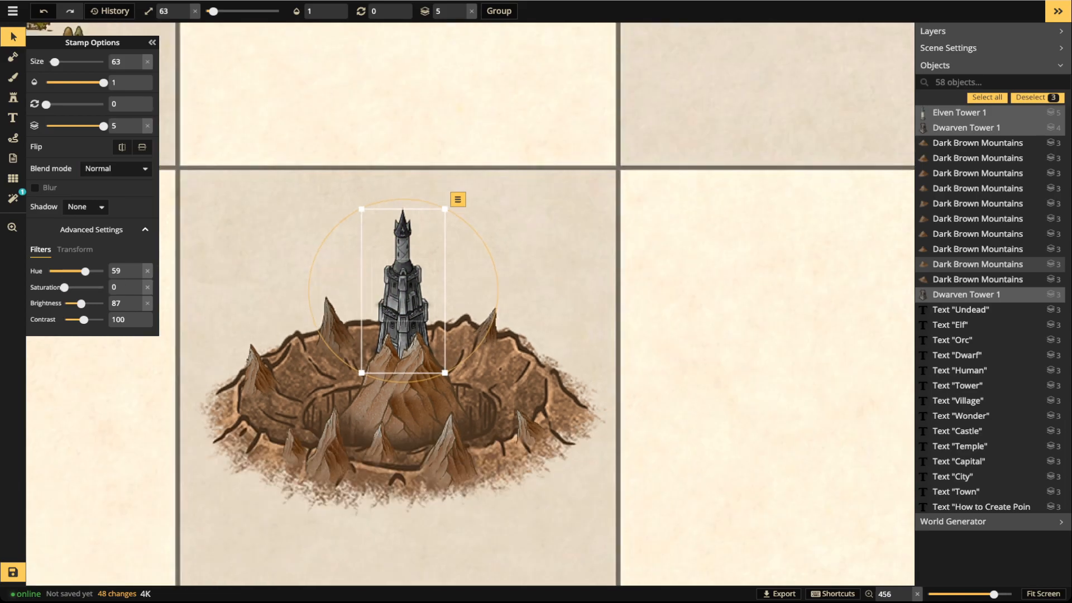
pyautogui.moveTo(81, 303); pyautogui.dragTo(81, 304)
pyautogui.click(402, 254)
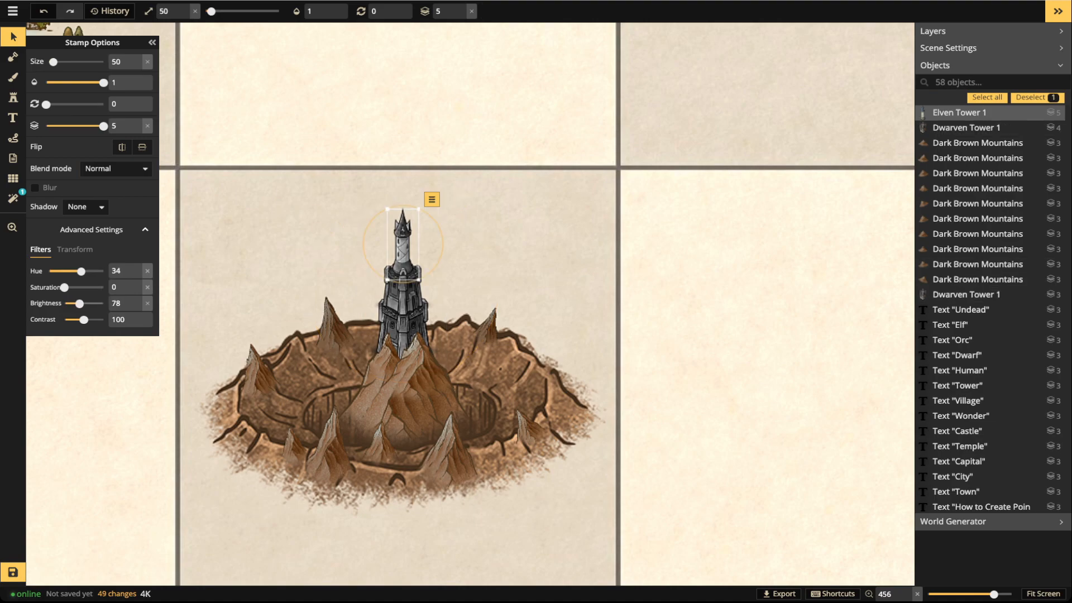
pyautogui.press('Escape')
# Choose the Dead Trees set from the Fantasy World stamp catalog
pyautogui.scroll(5, 327, 333)
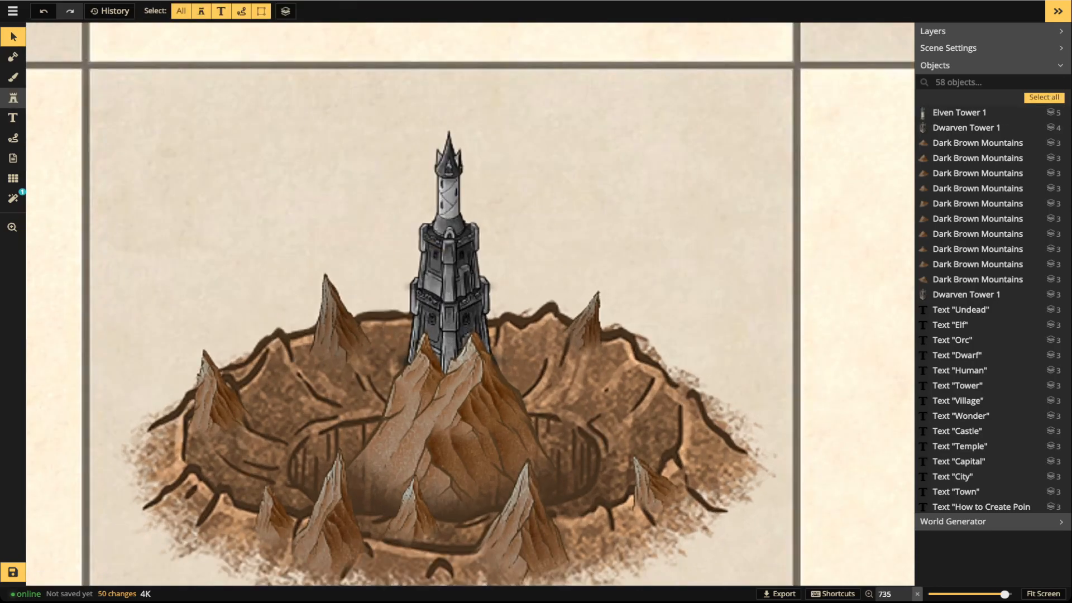
pyautogui.click(13, 97)
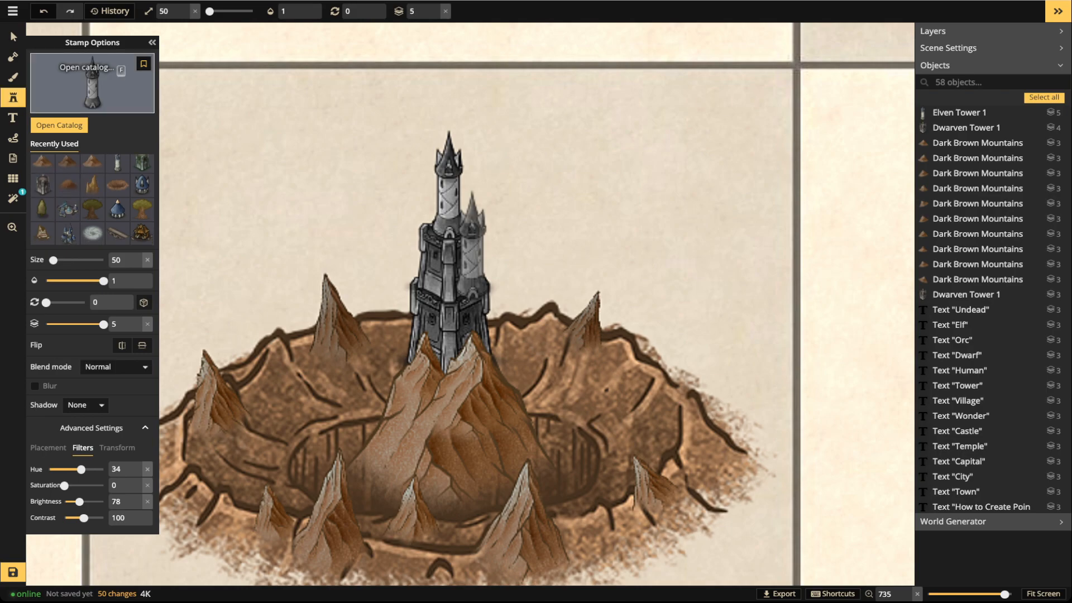
pyautogui.click(92, 84)
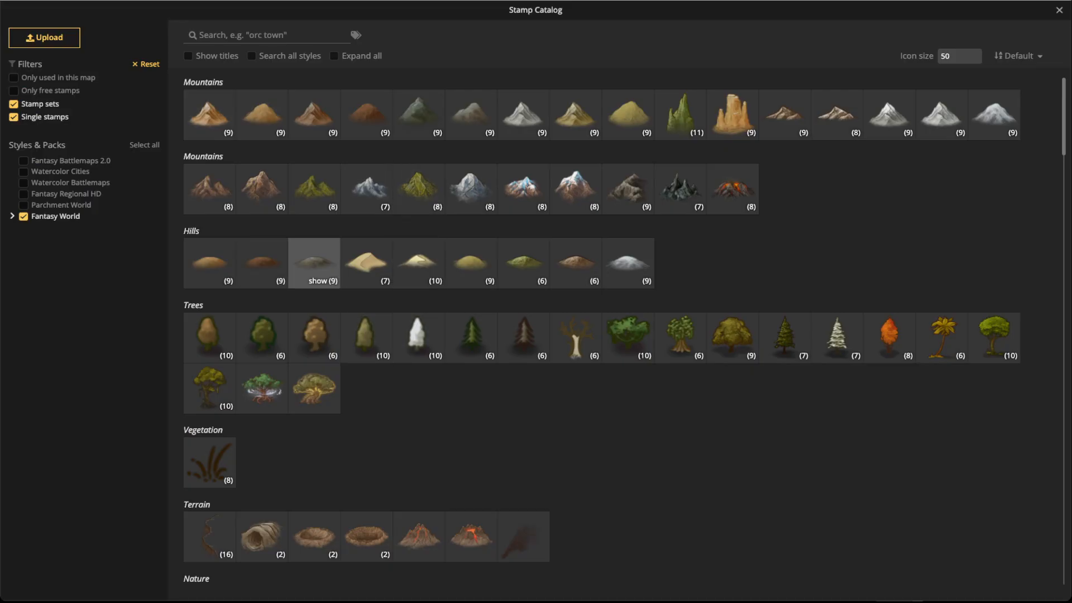
pyautogui.click(575, 337)
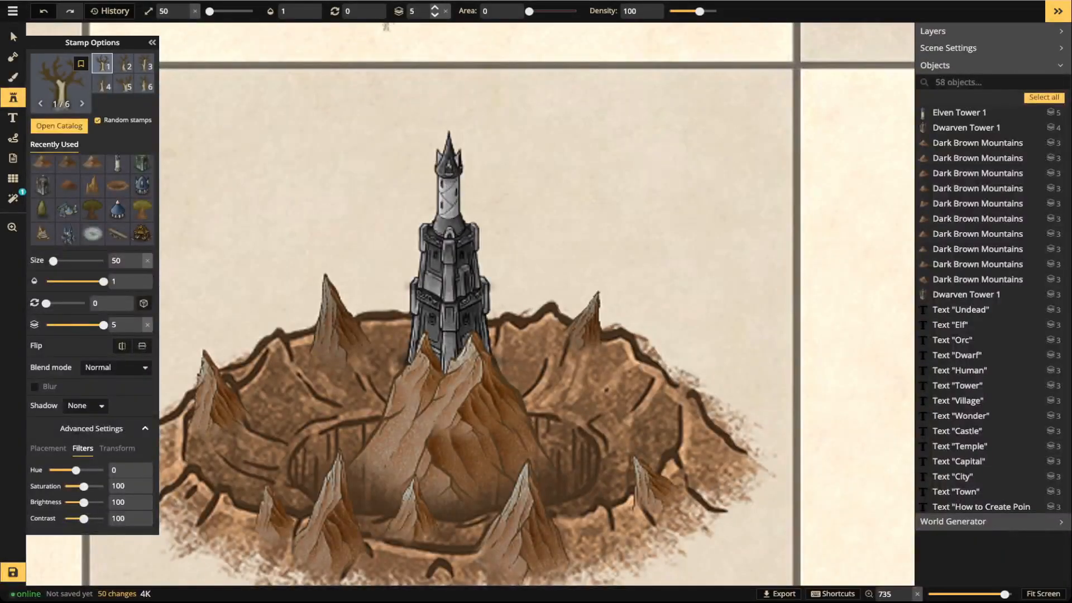
# Place three dead trees at size 80 on the central mountain: upper left, upper right and lower left slopes, tilted to fit
pyautogui.scroll(3, 402, 387)
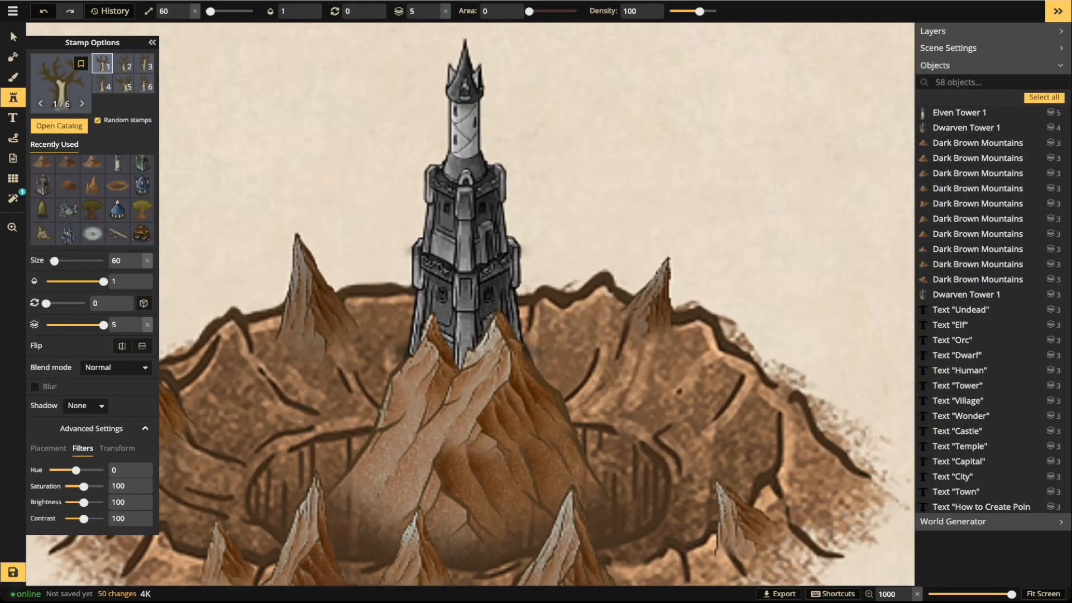
pyautogui.scroll(-3, 391, 373)
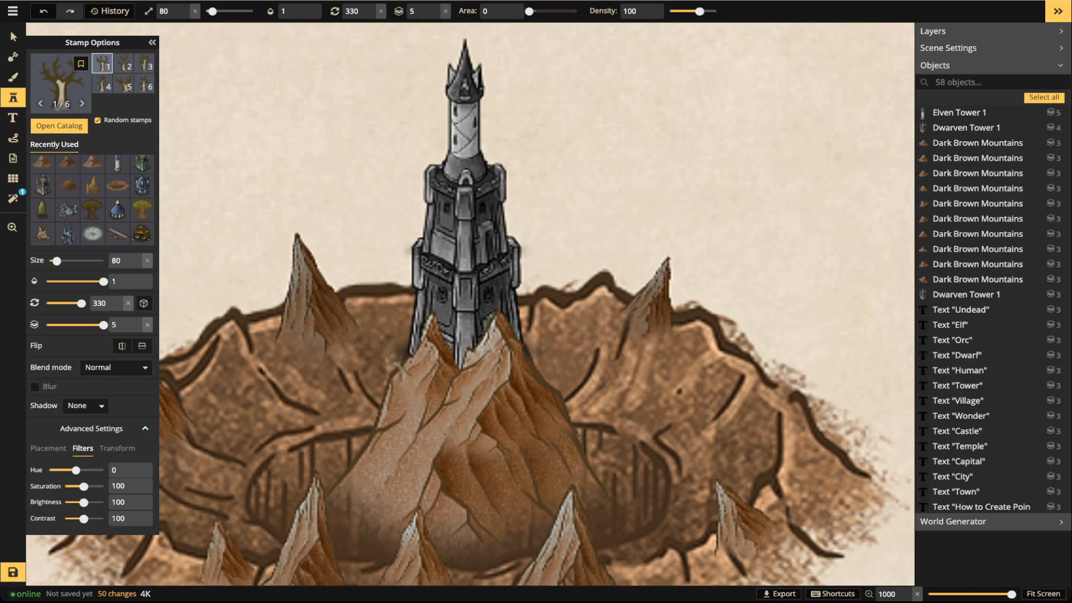
pyautogui.click(397, 366)
pyautogui.scroll(3, 545, 362)
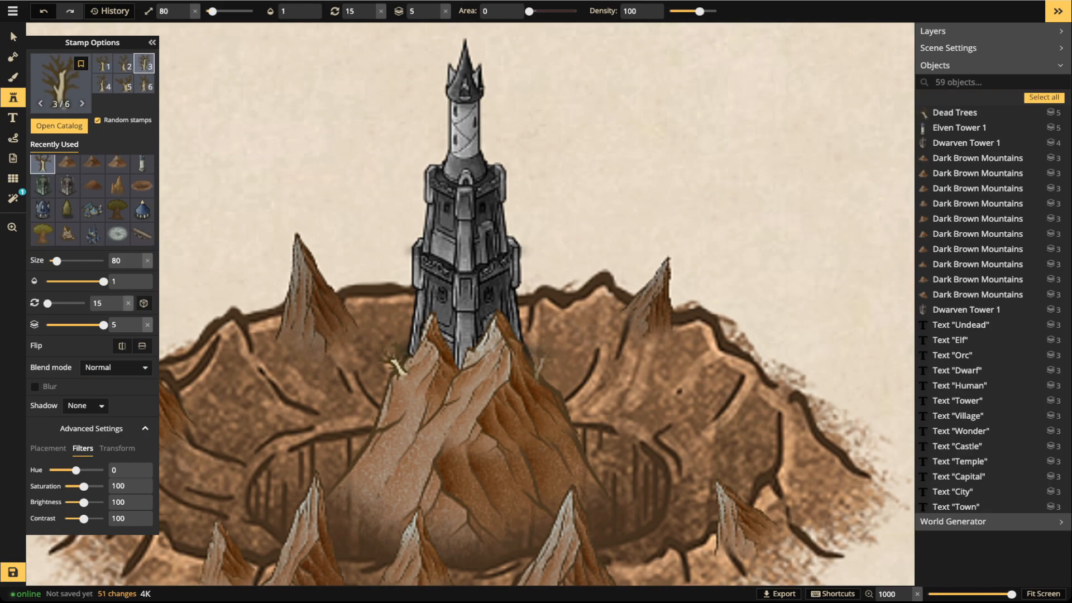
pyautogui.click(540, 363)
pyautogui.scroll(-3, 382, 435)
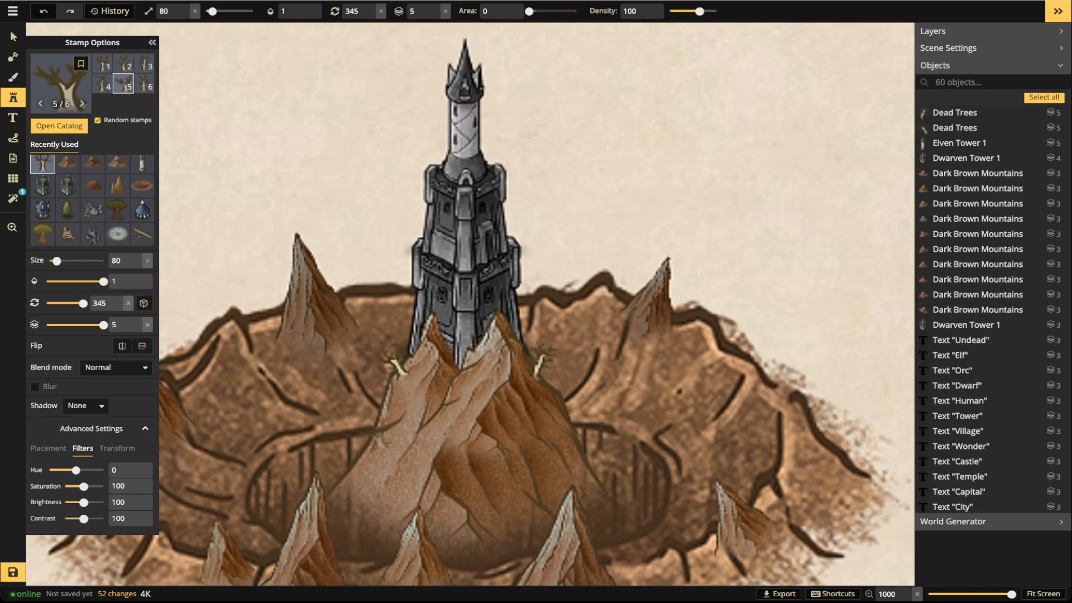
pyautogui.click(369, 436)
# Add two more dead trees at size 80 around the mountain's twin peaks, against the base of the tower
pyautogui.scroll(2, 499, 314)
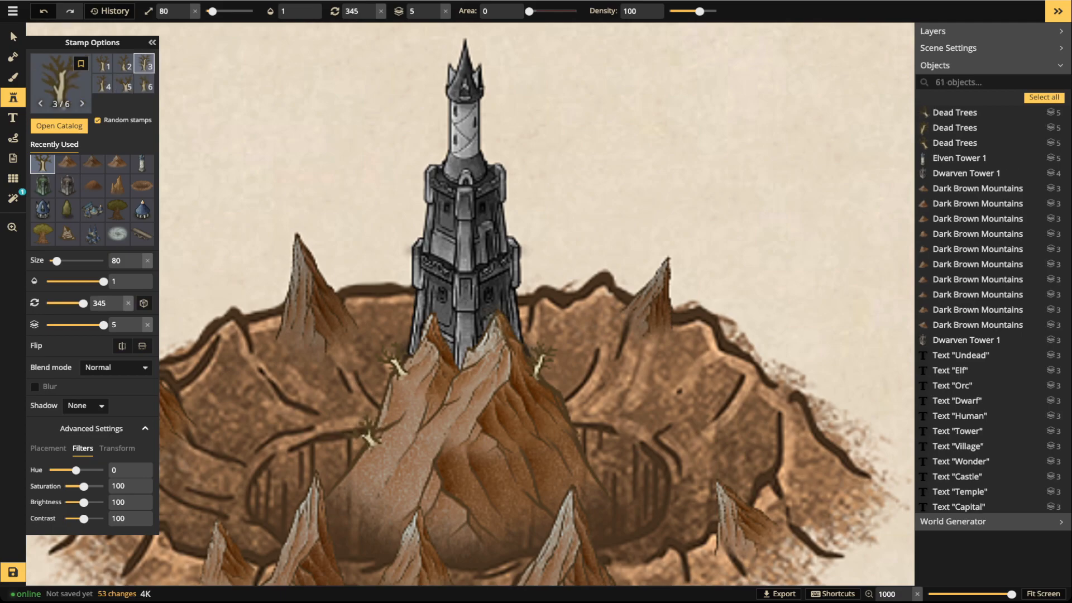
pyautogui.click(499, 306)
pyautogui.scroll(1, 450, 341)
pyautogui.click(396, 368)
# Place four dead trees at size 60 on the central mountain: left edge, right edge, middle and beside the right peak
pyautogui.scroll(-2, 396, 370)
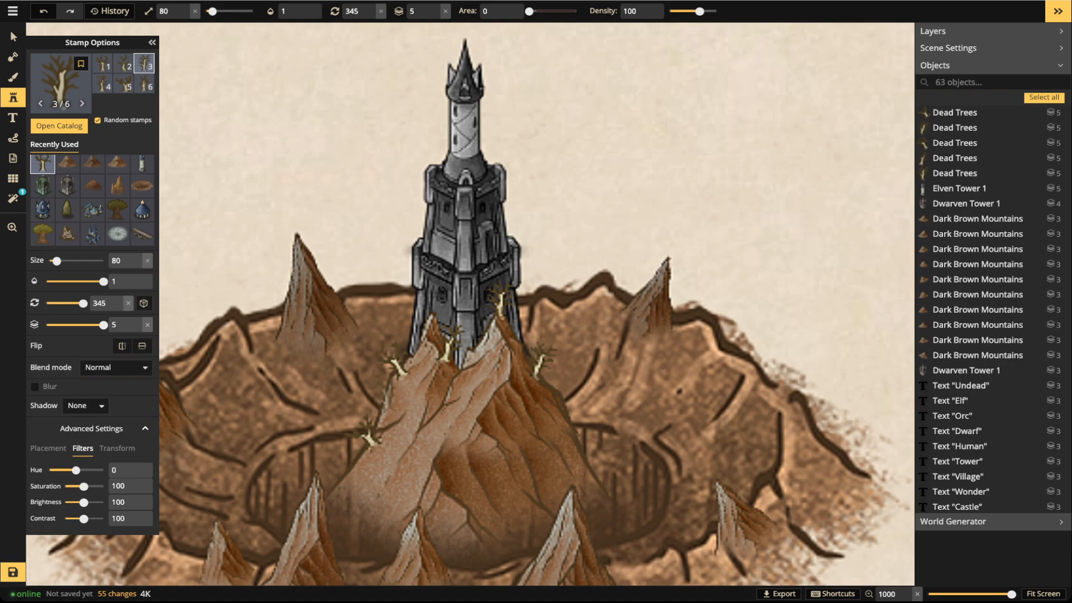
pyautogui.scroll(-2, 391, 405)
pyautogui.click(390, 395)
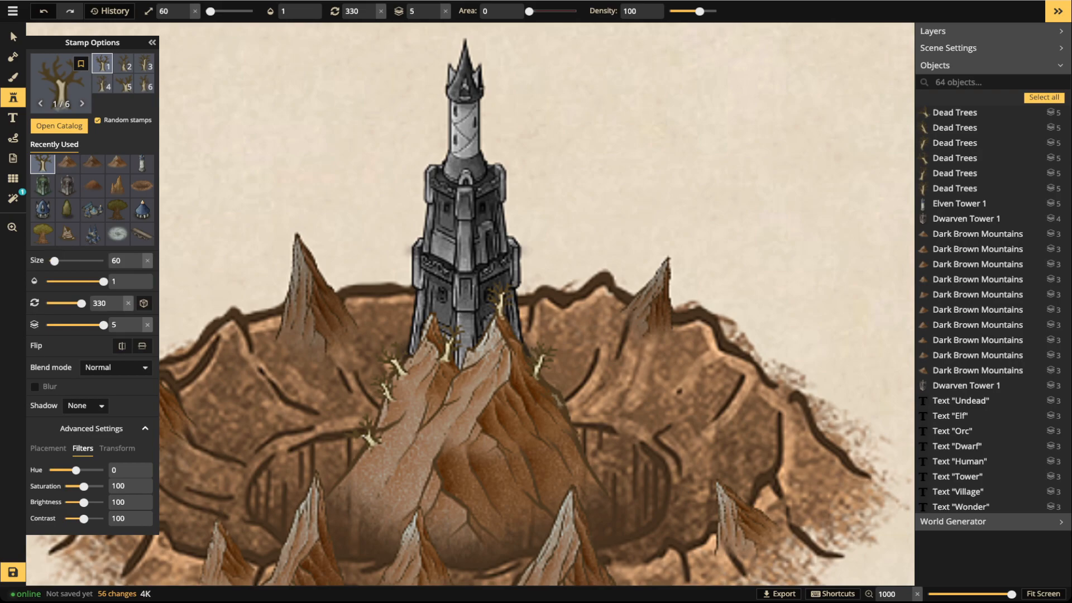
pyautogui.scroll(2, 554, 400)
pyautogui.click(552, 384)
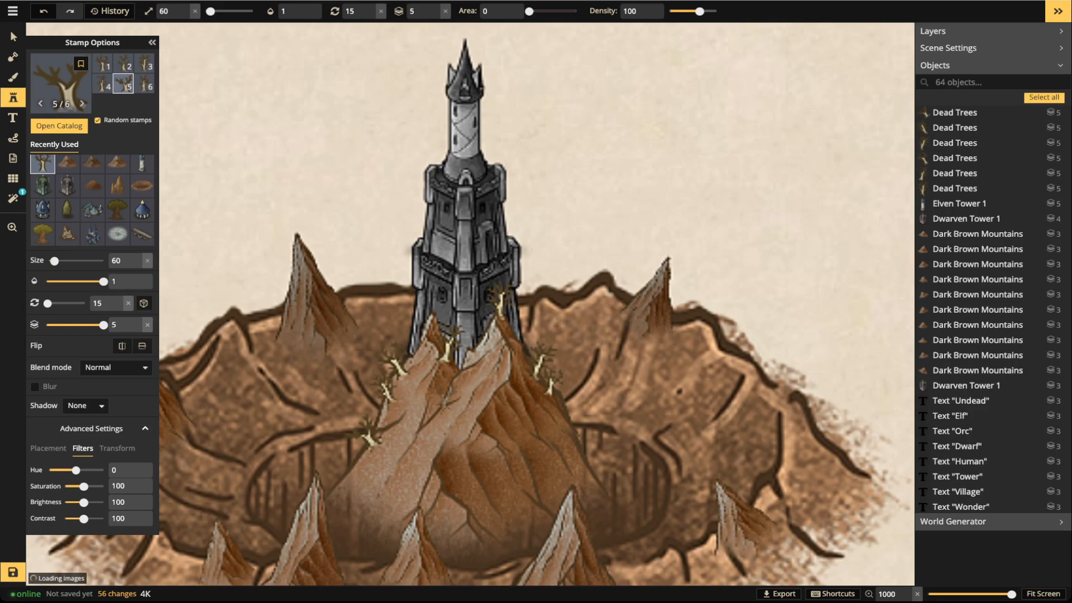
pyautogui.scroll(-2, 440, 401)
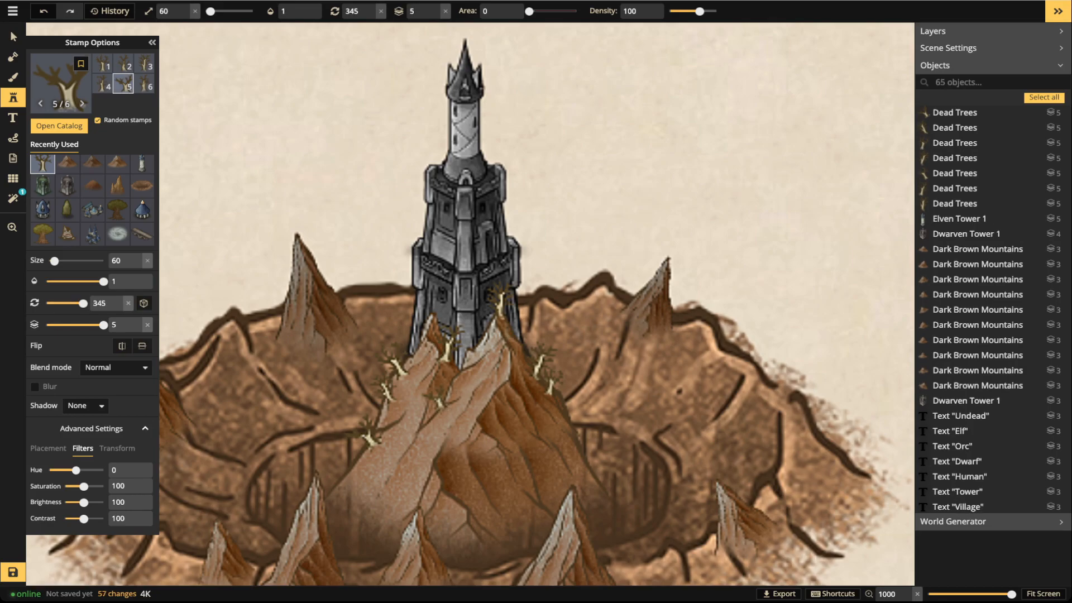
pyautogui.click(440, 401)
pyautogui.scroll(3, 531, 326)
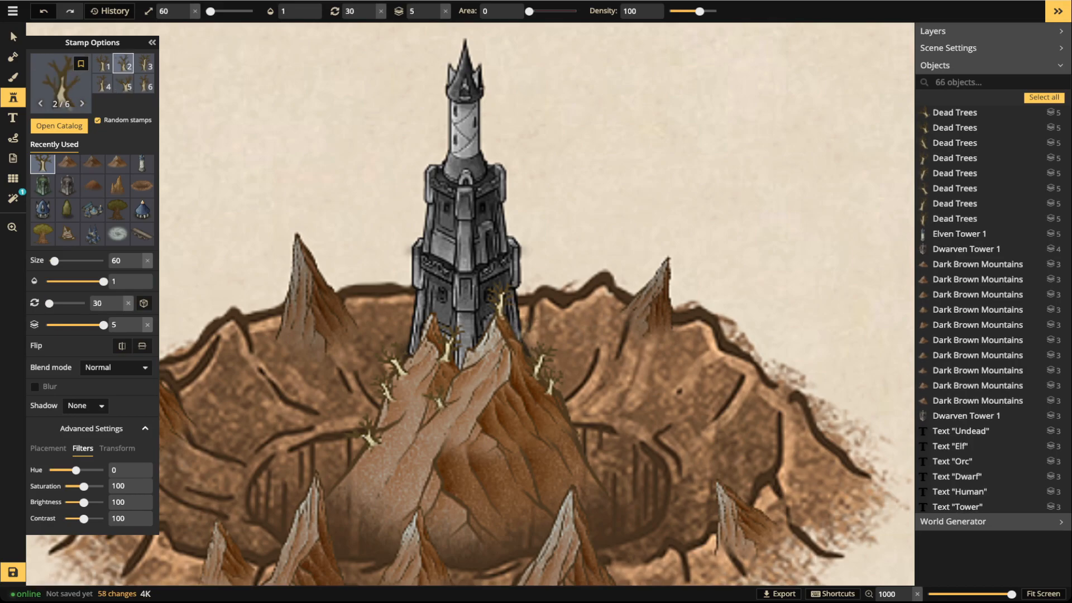
pyautogui.click(515, 330)
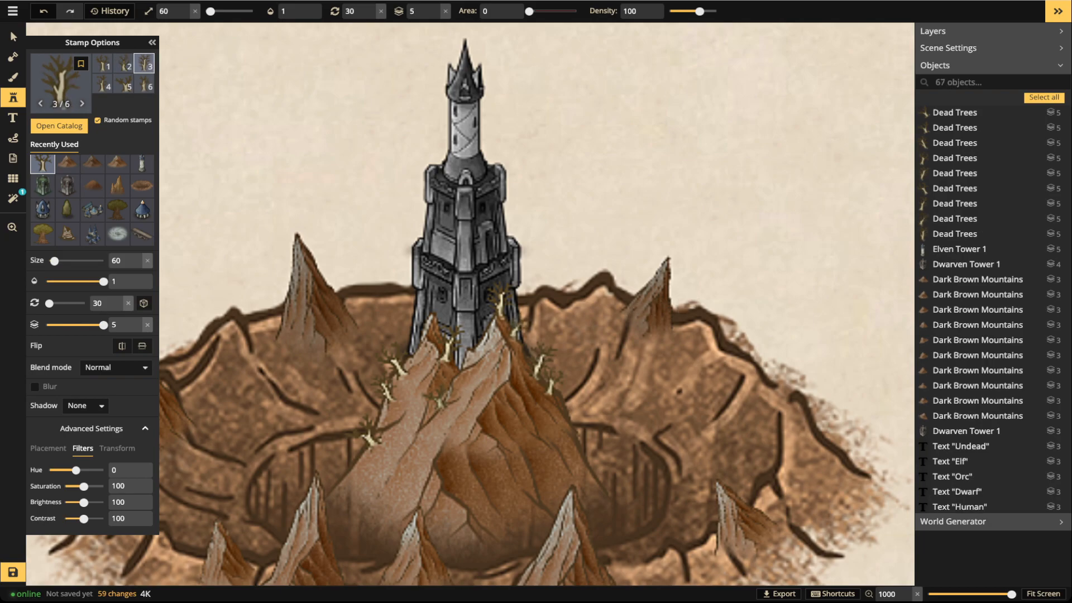
# Enlarge the dead tree stamp to 90 and place a tilted tree low on the central mountain's right slope
pyautogui.scroll(-2, 404, 414)
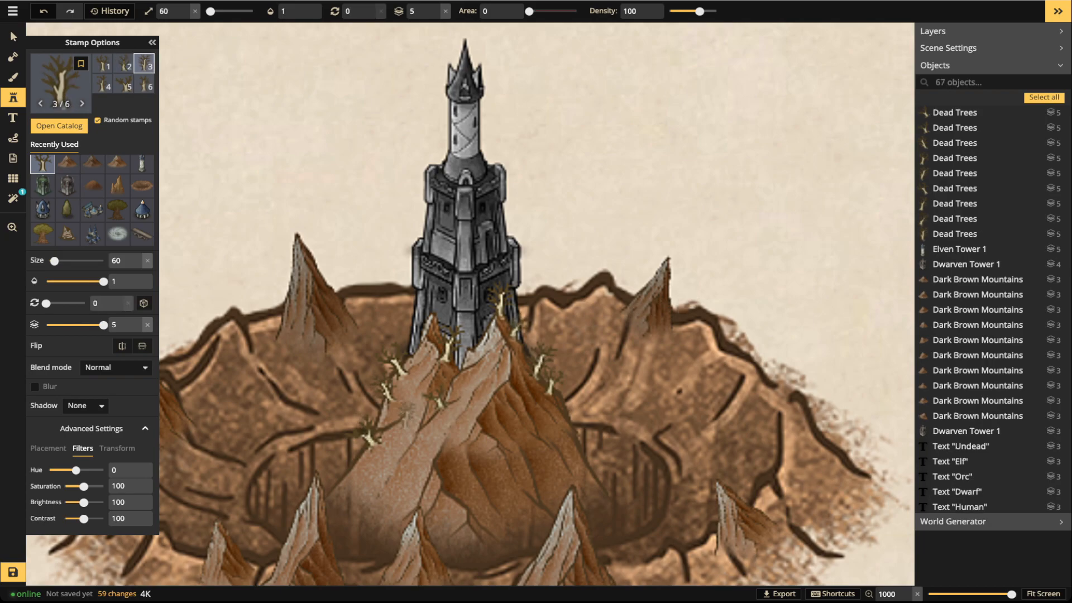
pyautogui.scroll(2, 443, 353)
pyautogui.scroll(-1, 421, 357)
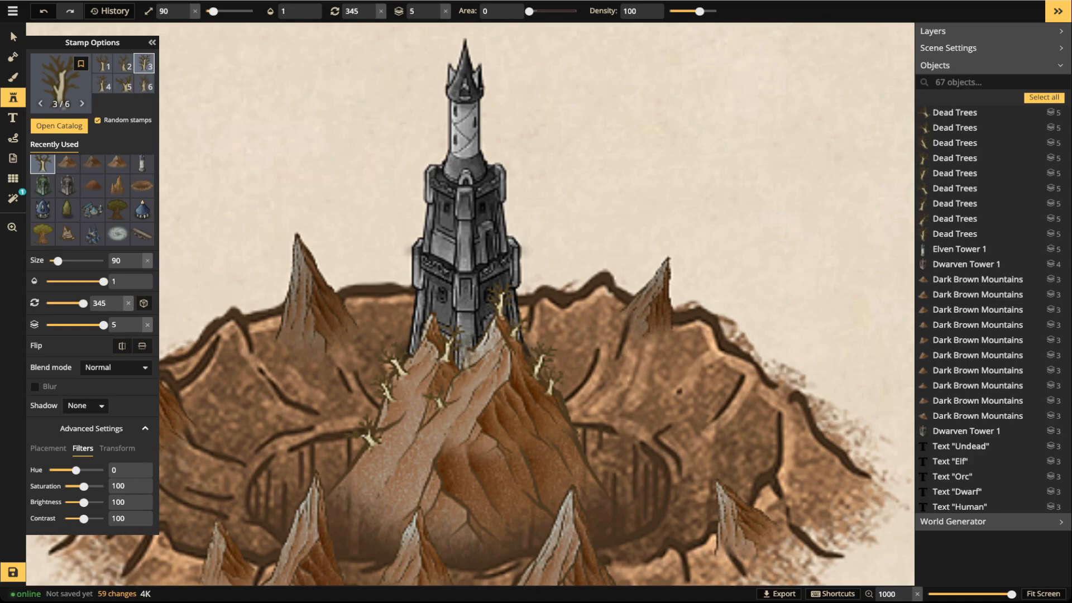
pyautogui.press('Right')
pyautogui.click(546, 423)
pyautogui.scroll(3, 545, 423)
pyautogui.press('Left')
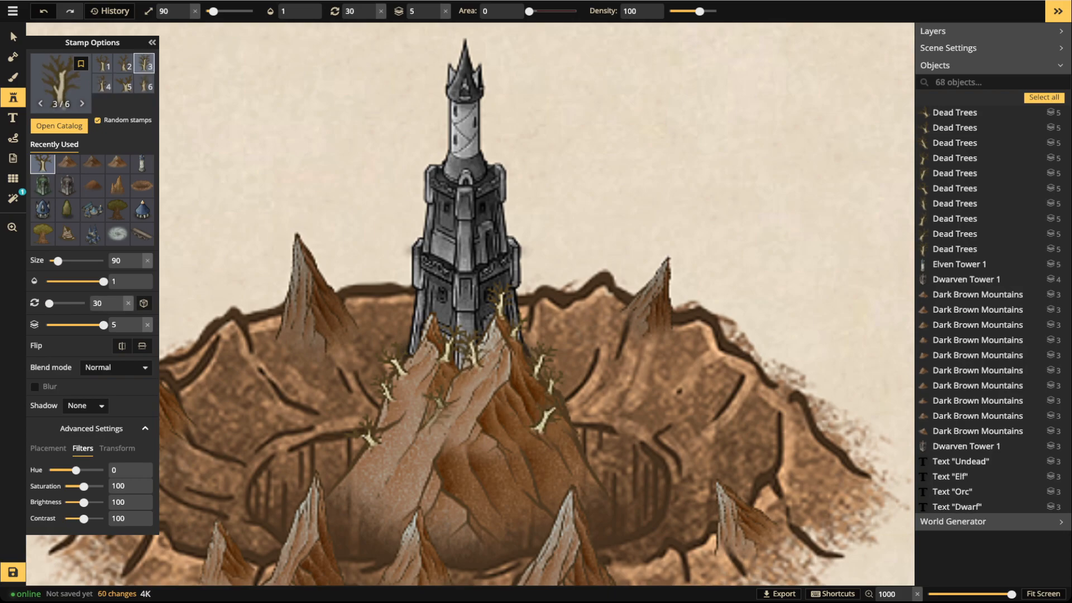
# Place two more dead trees on the central mountain's left slope, the second enlarged to size 110 and rotated to 330
pyautogui.click(409, 405)
pyautogui.scroll(2, 409, 405)
pyautogui.scroll(-4, 409, 405)
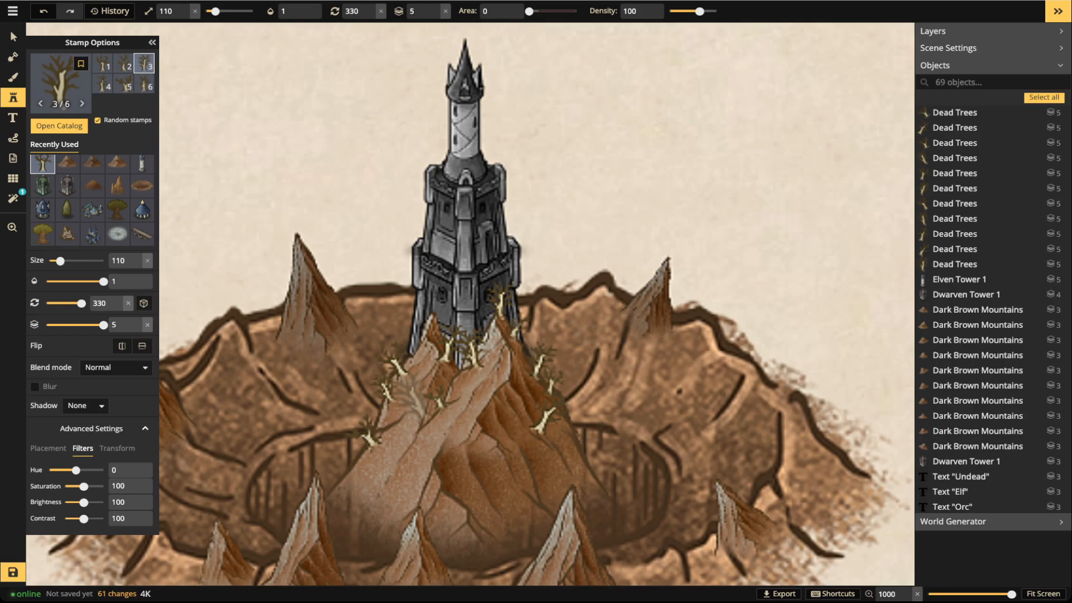
pyautogui.press('Right')
pyautogui.click(473, 338)
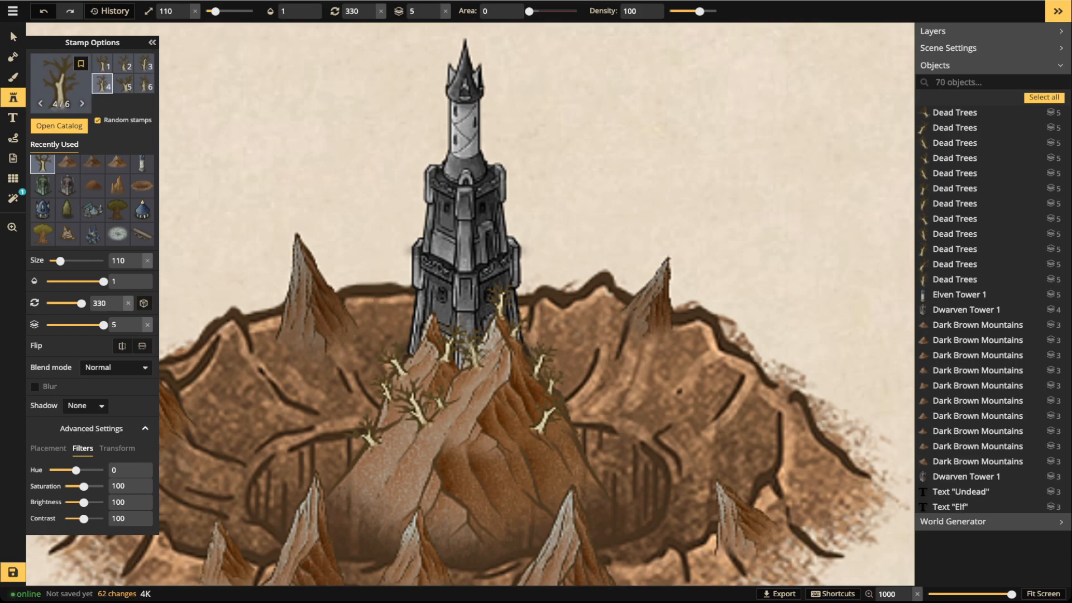
# Place four upright dead trees at size 90 along the crater's back rim: one left of the tower and three to its right
pyautogui.scroll(-3, 542, 361)
pyautogui.scroll(2, 542, 360)
pyautogui.scroll(-2, 410, 299)
pyautogui.press('Left')
pyautogui.press('Left')
pyautogui.press('Left')
pyautogui.click(550, 298)
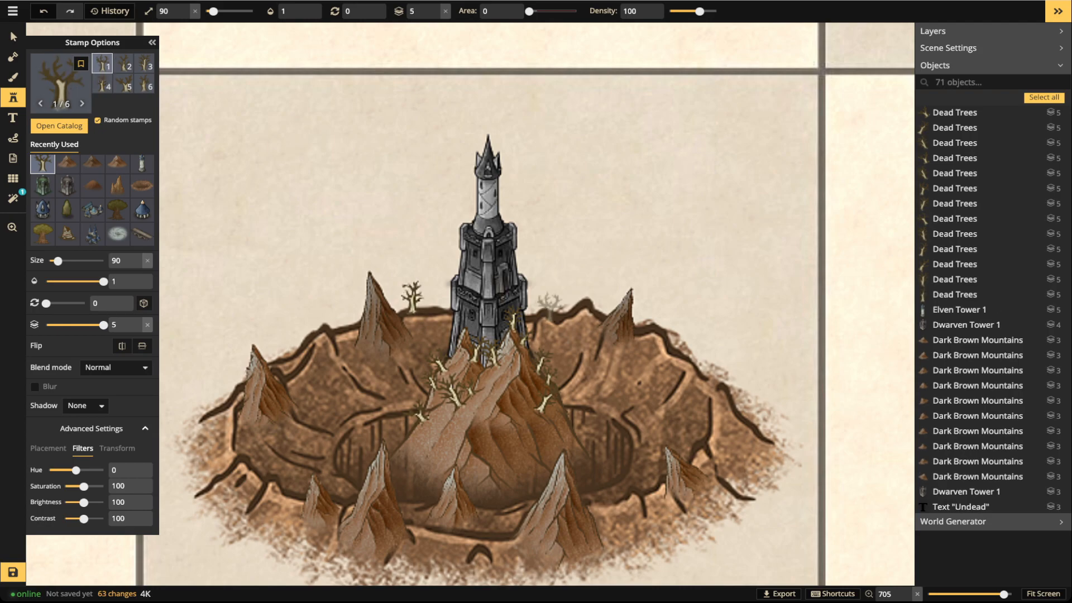
pyautogui.click(587, 296)
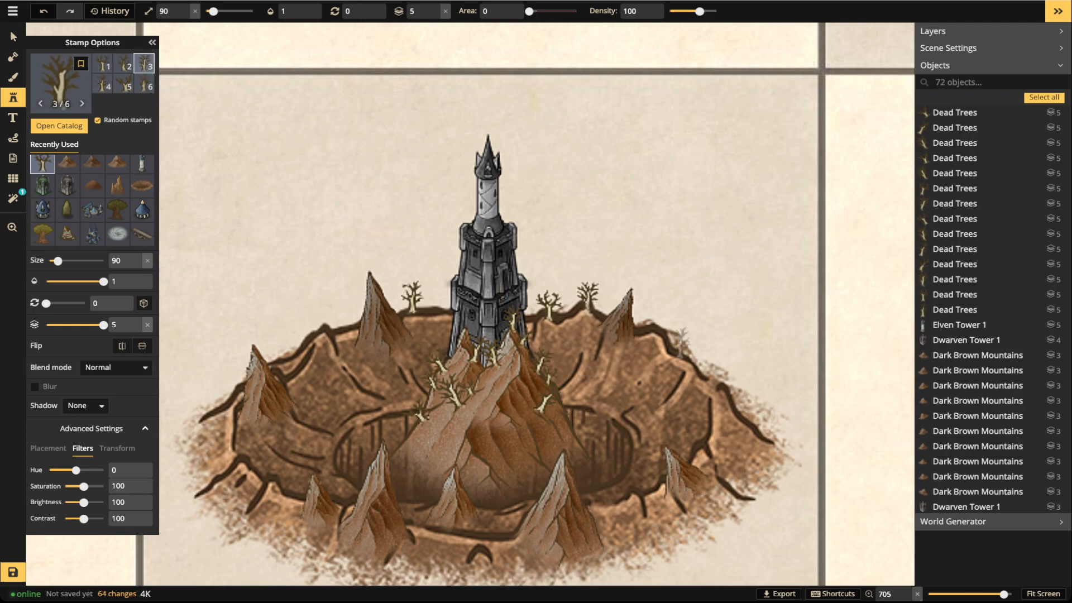
pyautogui.click(680, 342)
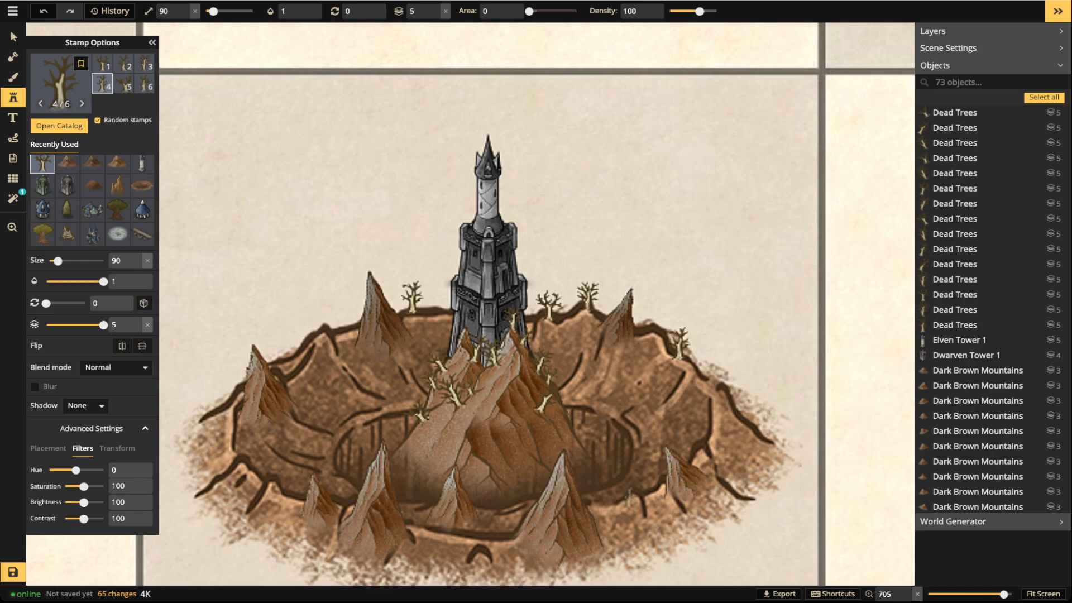
# Place six dead trees at size 90 along the front of the crater: two by the right spike and four between the middle front spikes
pyautogui.click(656, 485)
pyautogui.click(628, 494)
pyautogui.click(514, 511)
pyautogui.click(507, 510)
pyautogui.click(522, 505)
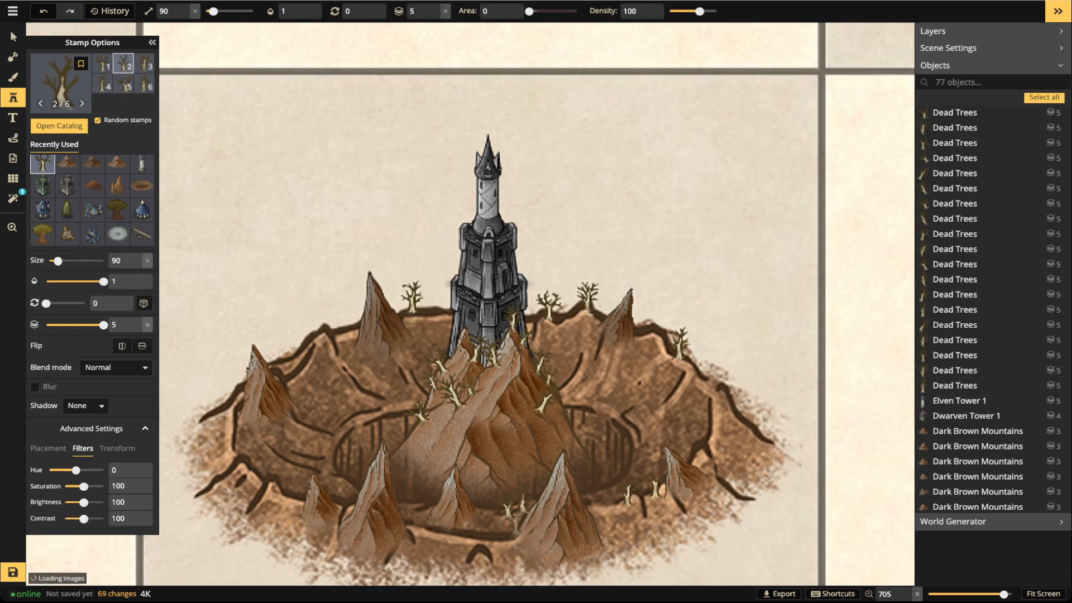
pyautogui.click(487, 516)
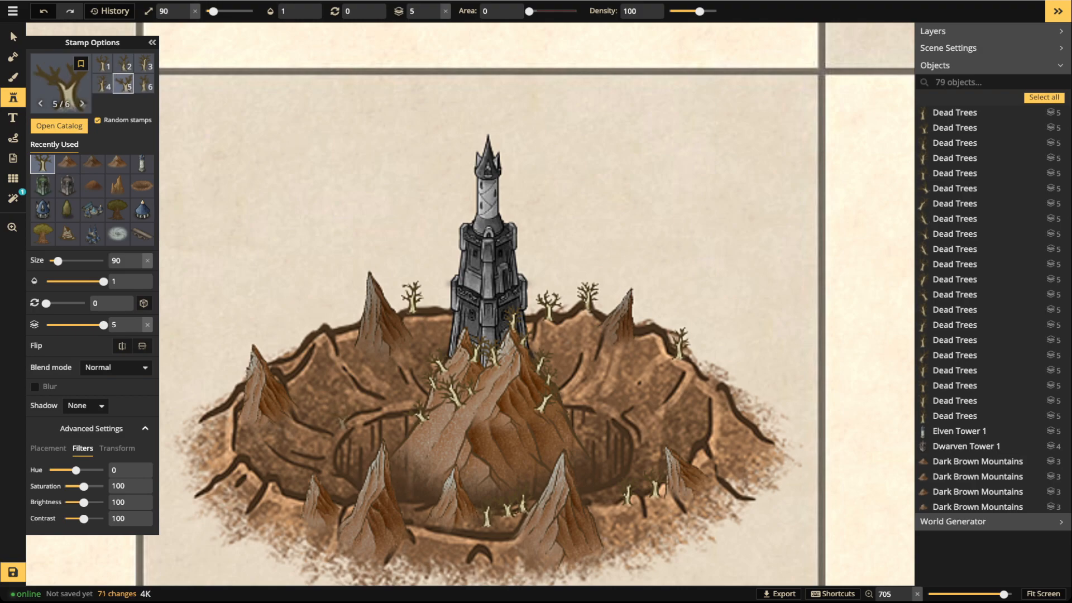
# Place four dead trees on the crater's left side: two at size 90 by the inner pit and two near the outer left edge
pyautogui.click(342, 422)
pyautogui.click(363, 402)
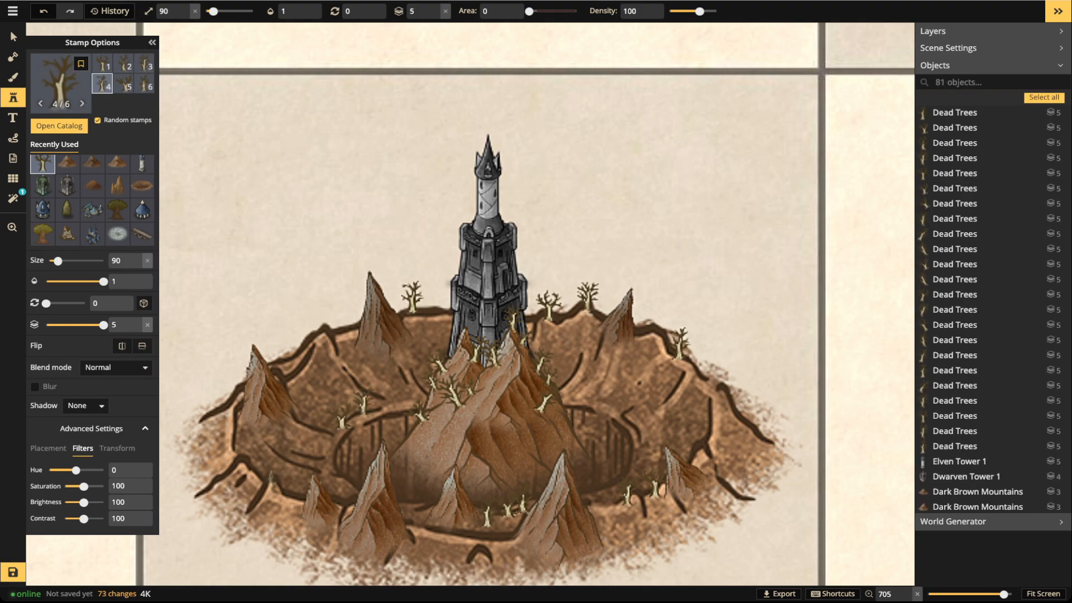
pyautogui.press(']')
pyautogui.click(271, 479)
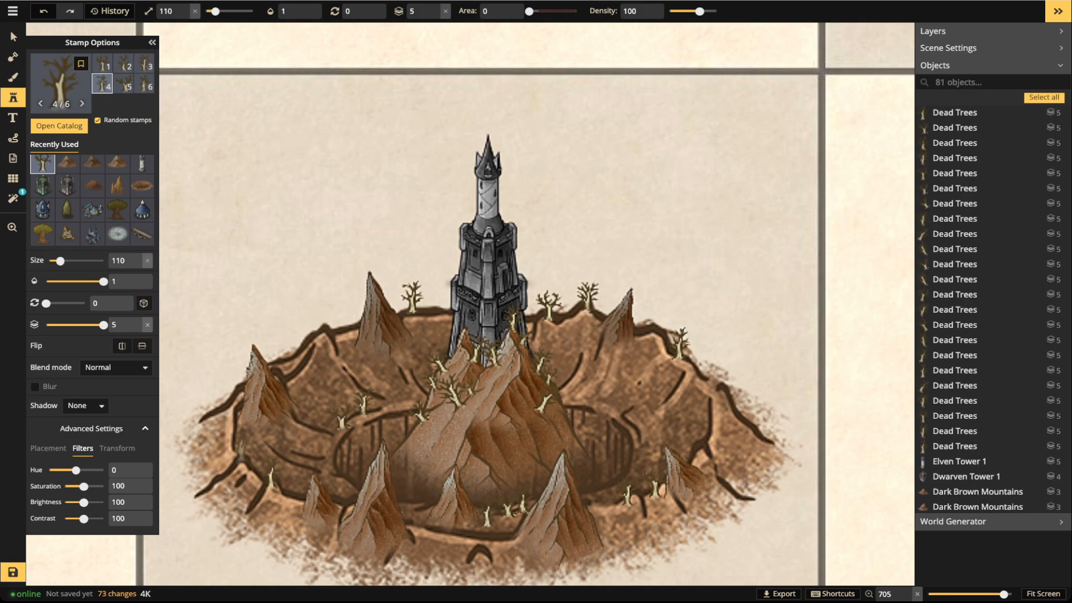
# Place dead trees at size 120 at the foot of the small front middle spike, finishing with nothing selected
pyautogui.press(']')
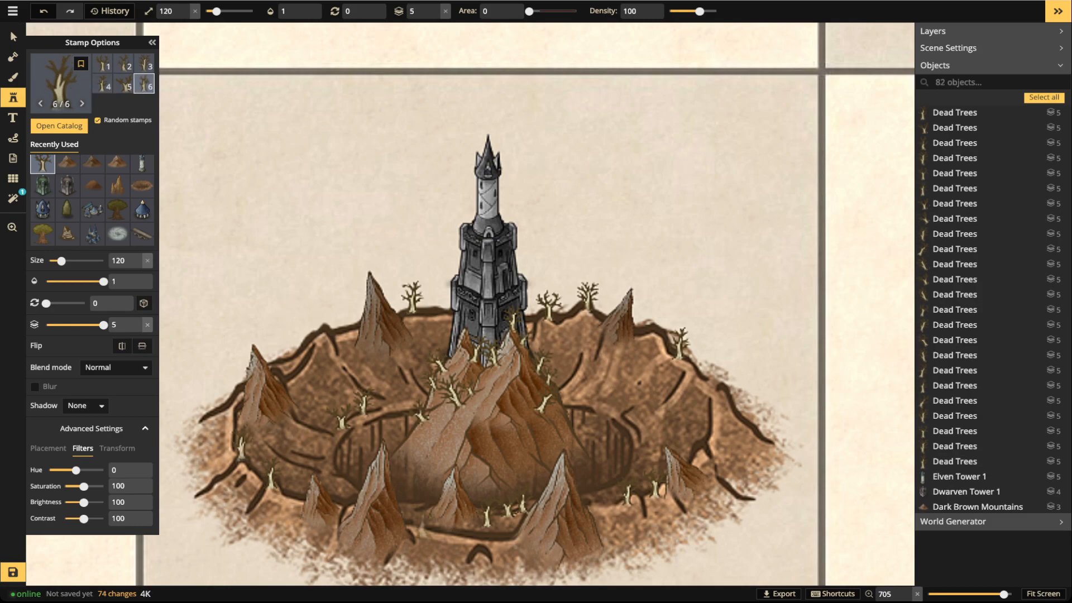
pyautogui.click(426, 523)
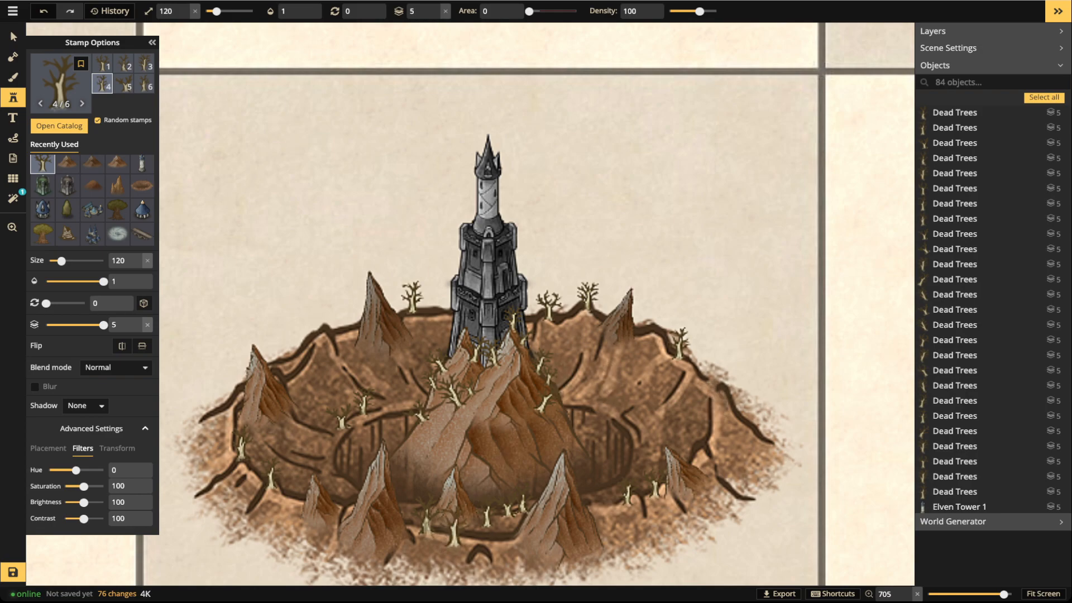
pyautogui.click(453, 526)
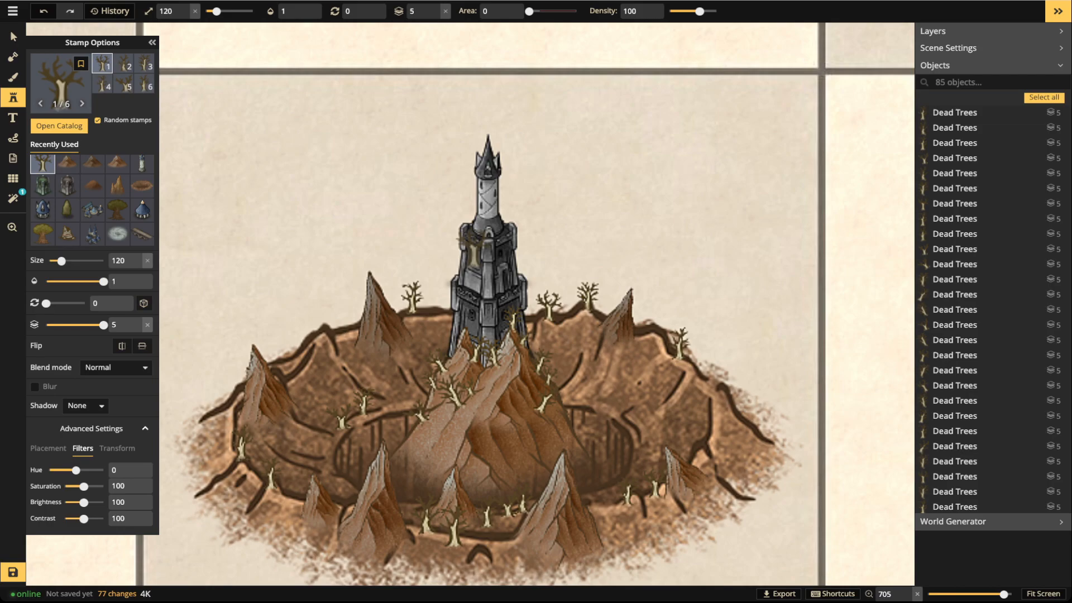
pyautogui.click(13, 37)
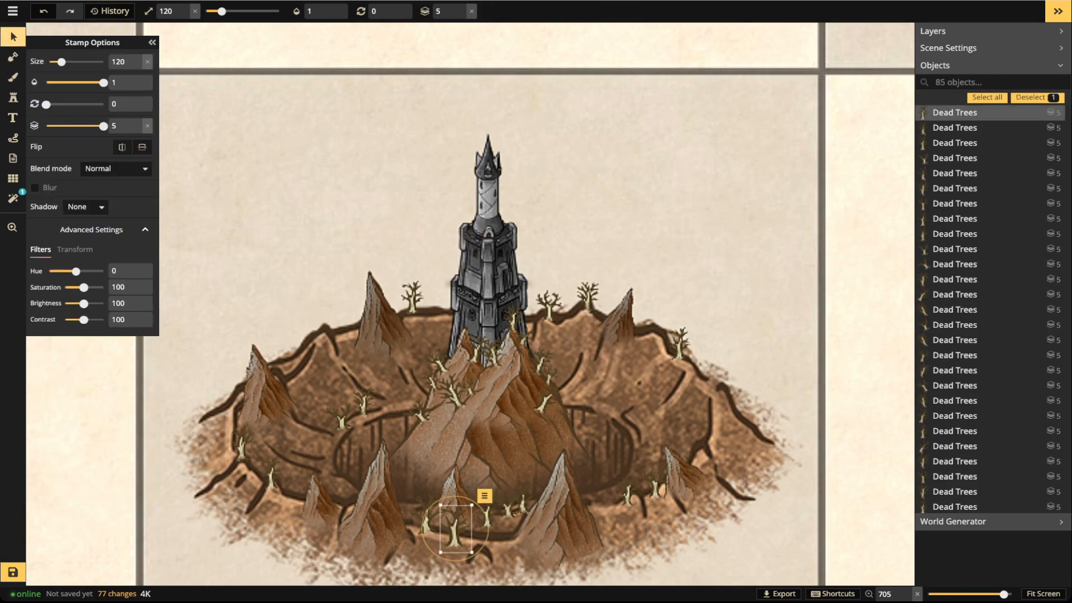
pyautogui.click(359, 284)
pyautogui.scroll(-3, 361, 288)
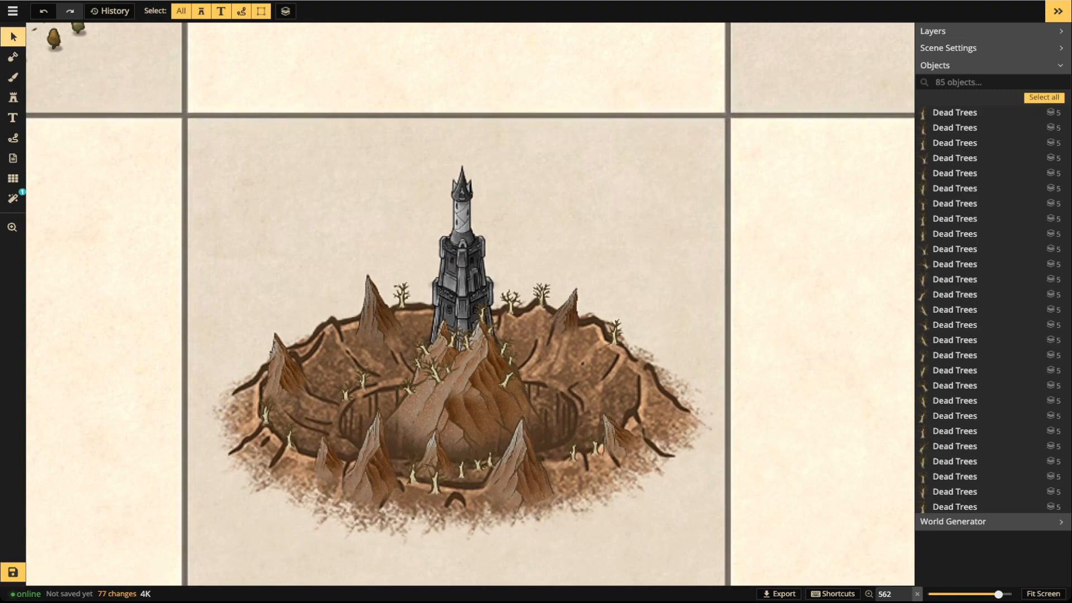
# Filter the stamp catalog to only Watercolor Battlemaps, search for "bon", and pick the fourth bone from the Wizard bone set
pyautogui.click(13, 97)
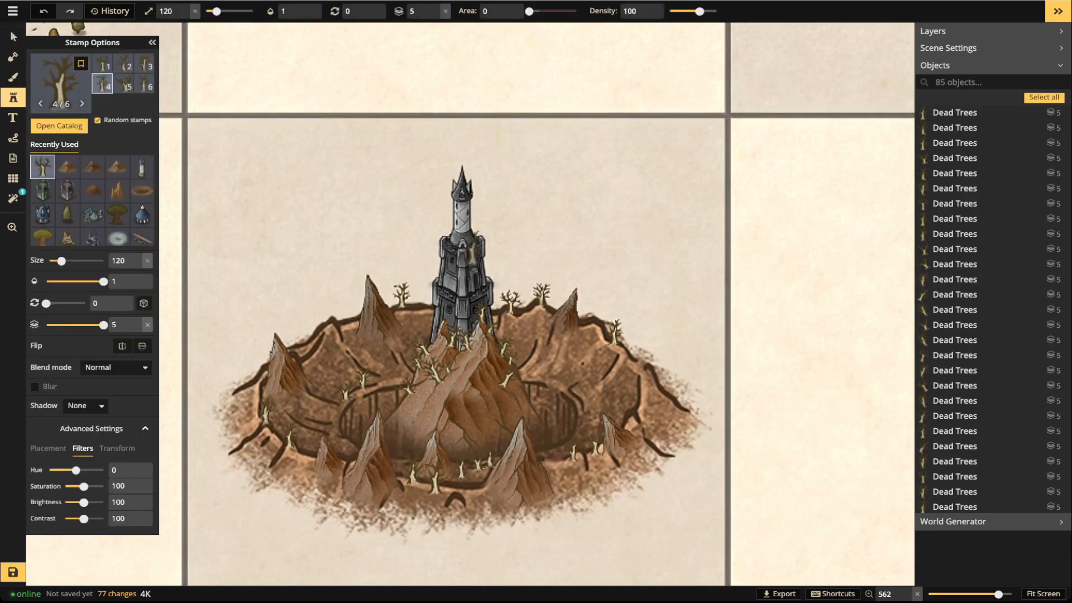
pyautogui.click(59, 126)
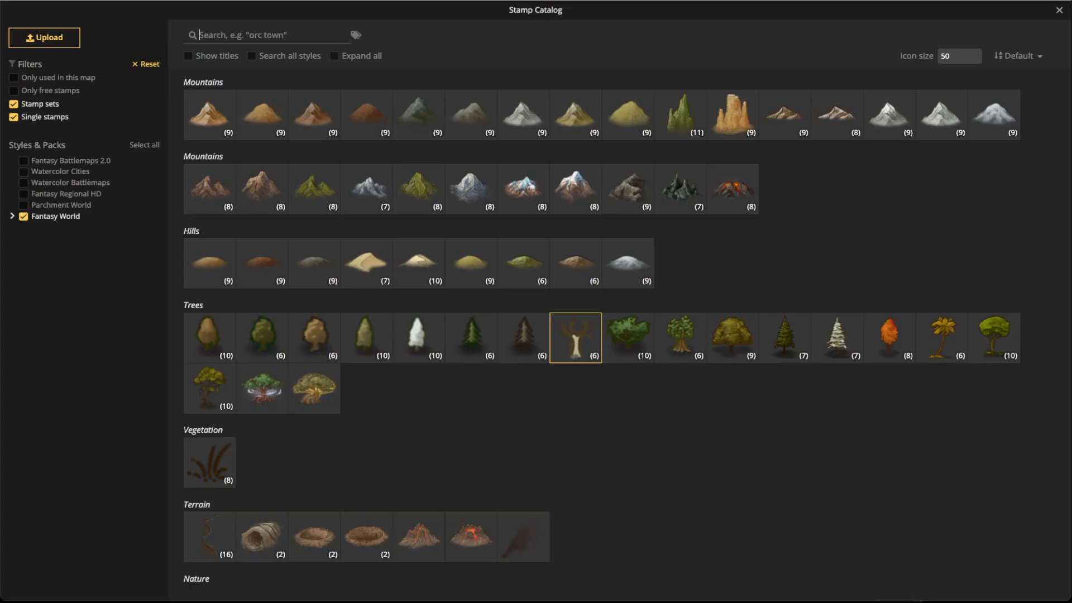
pyautogui.click(24, 216)
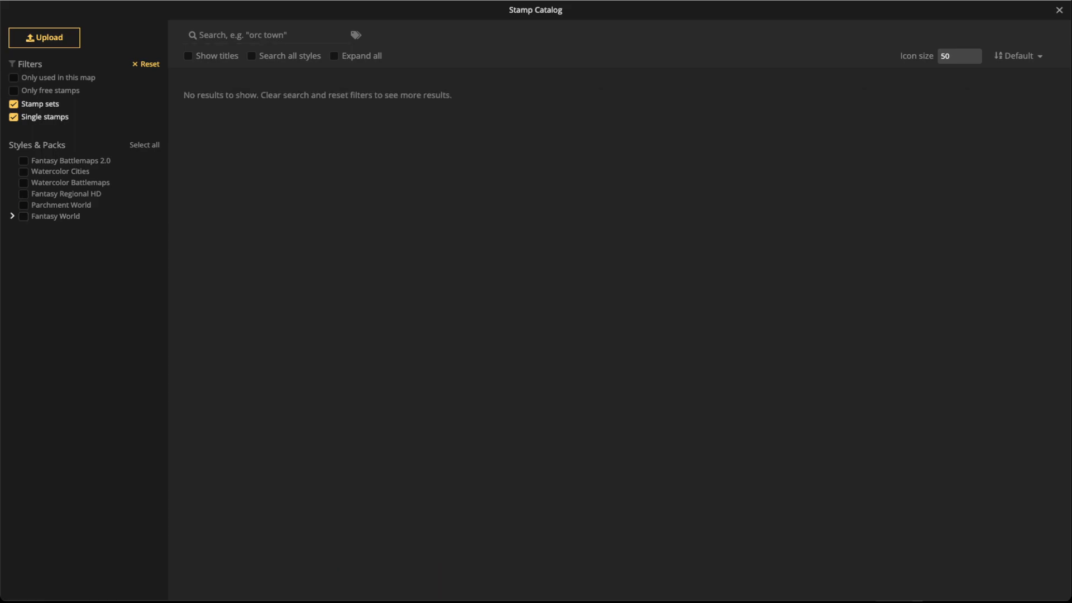
pyautogui.click(23, 183)
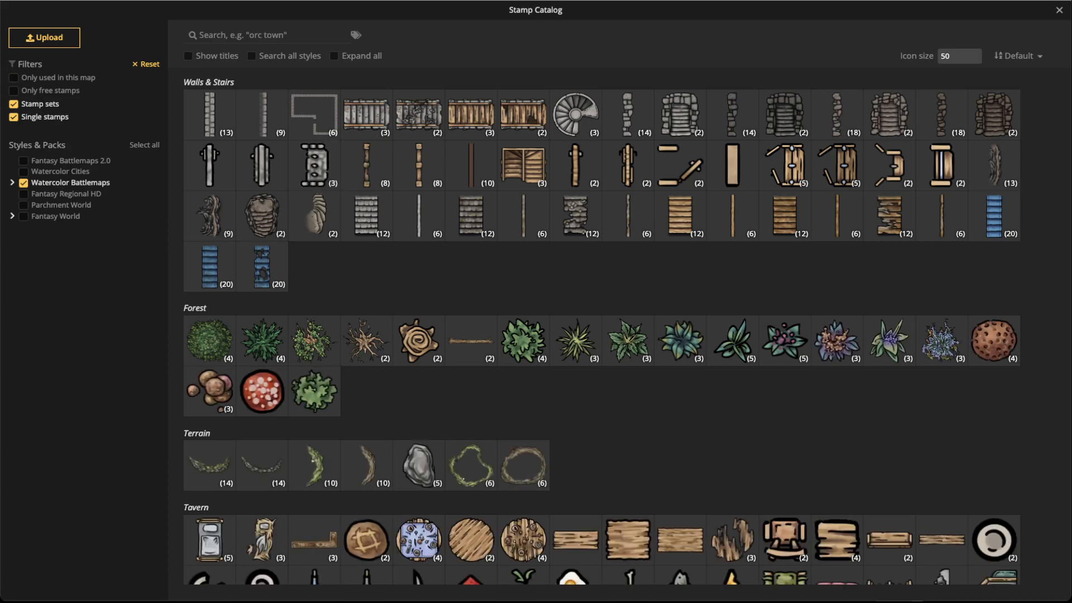
pyautogui.write('bon')
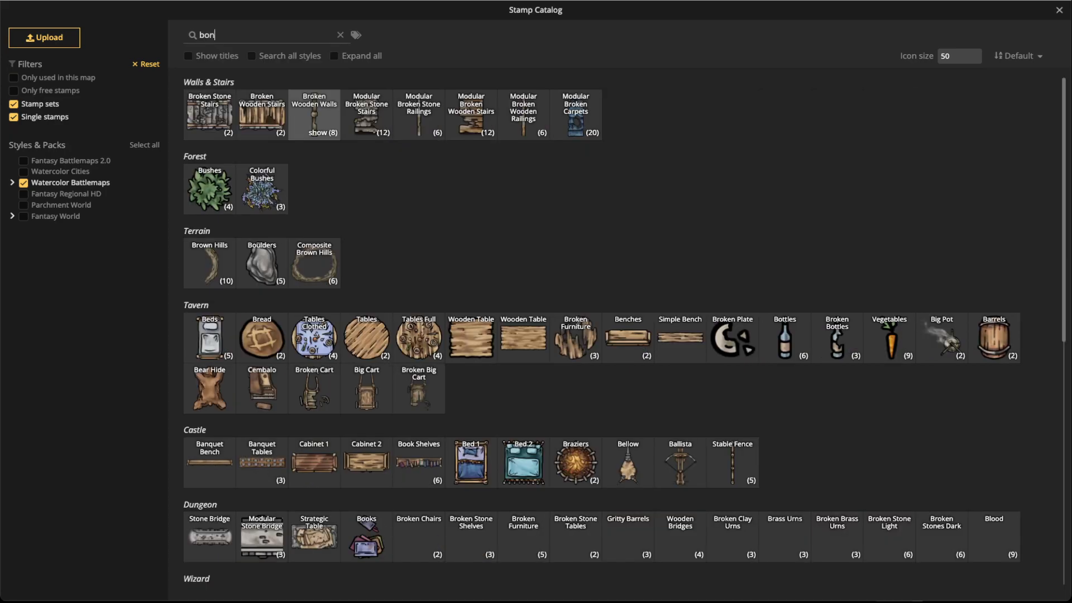
pyautogui.click(209, 115)
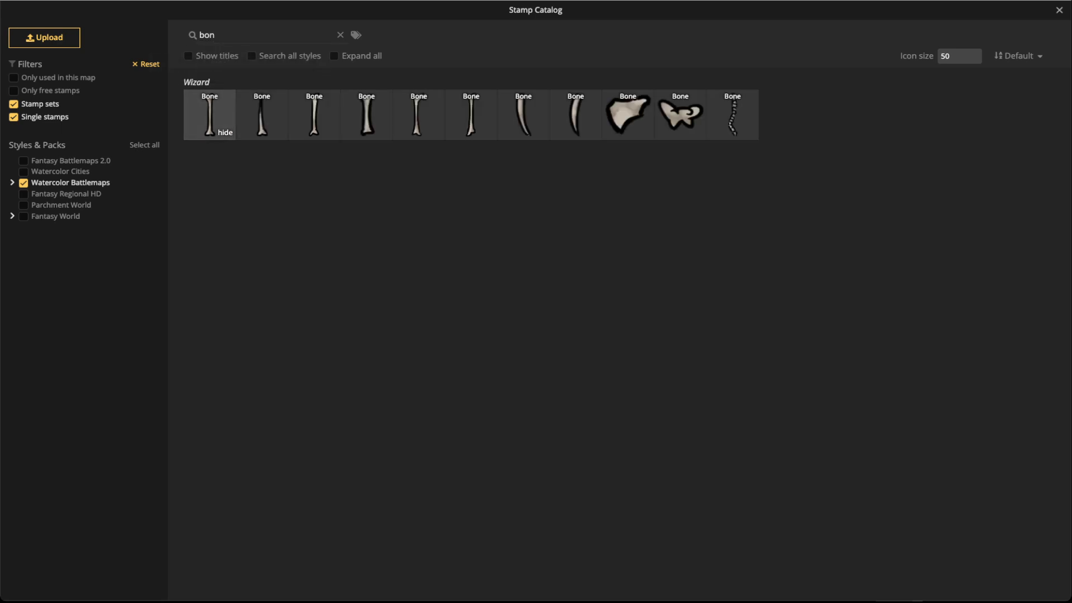
pyautogui.click(366, 115)
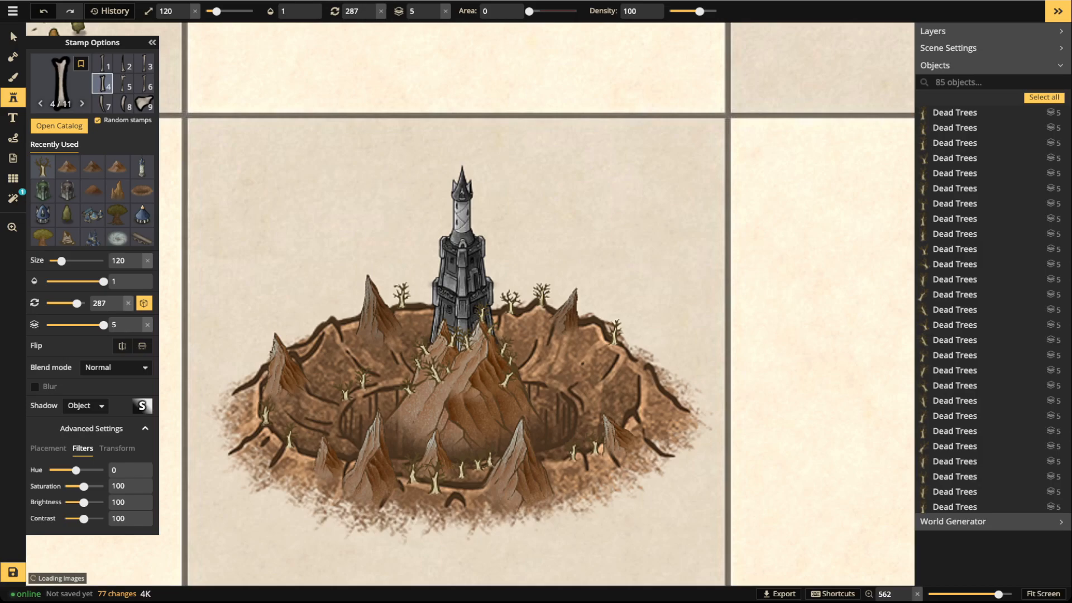
# Reduce the bone stamp to size 50 and rotate it to 32 to suit the crater's scale
pyautogui.scroll(6, 480, 349)
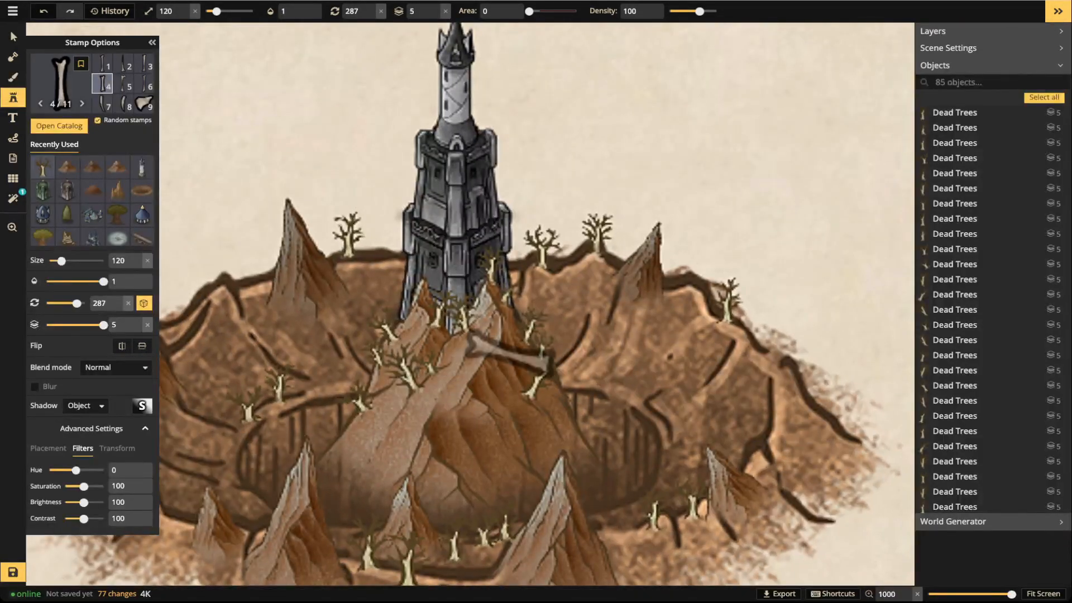
pyautogui.scroll(-5, 558, 341)
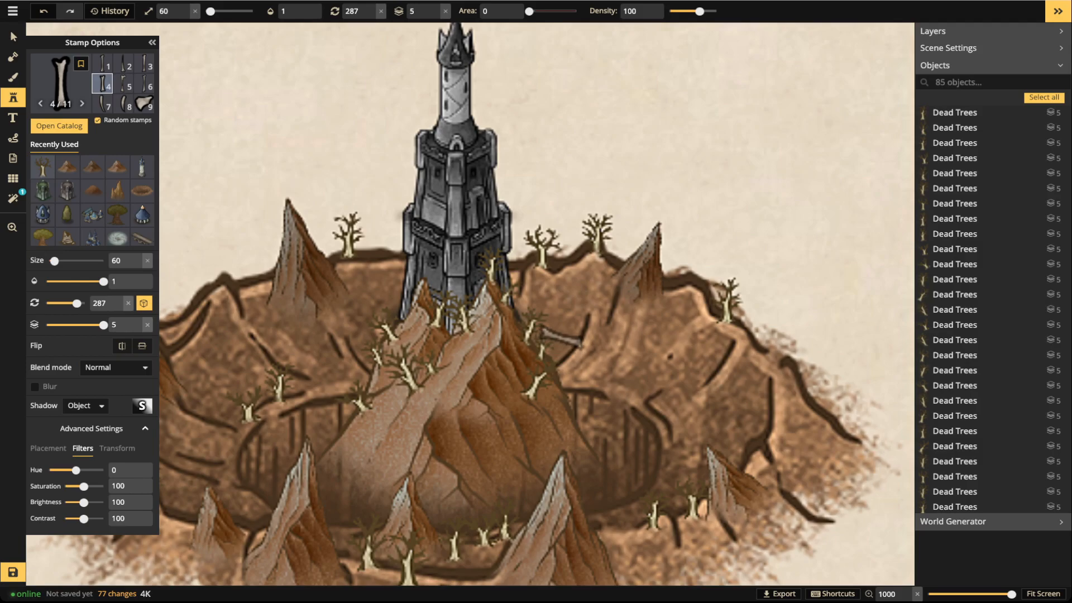
pyautogui.scroll(-1, 296, 292)
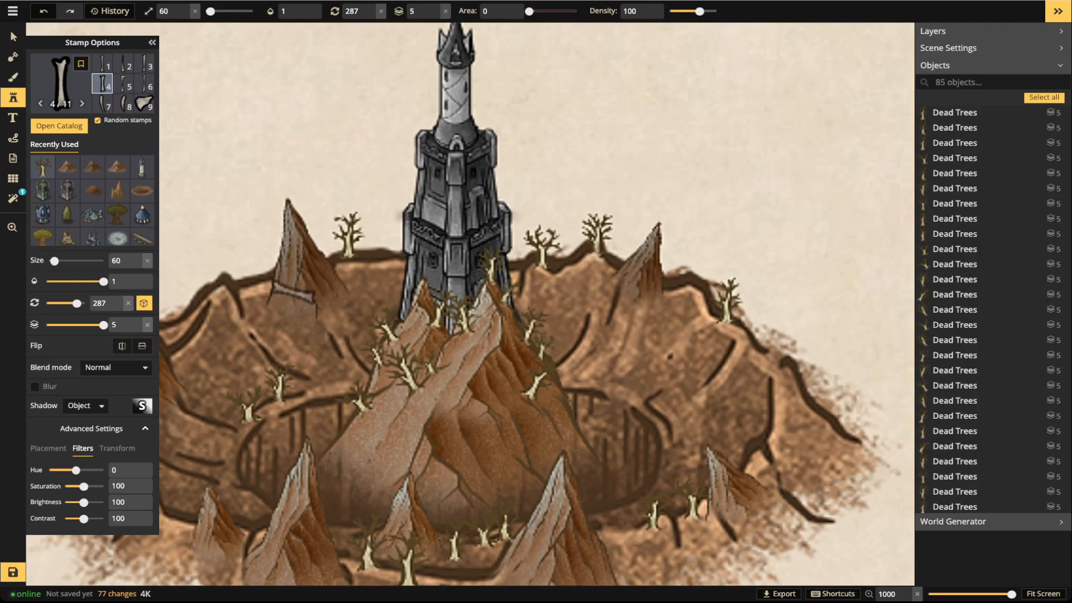
pyautogui.scroll(3, 284, 296)
pyautogui.scroll(4, 284, 295)
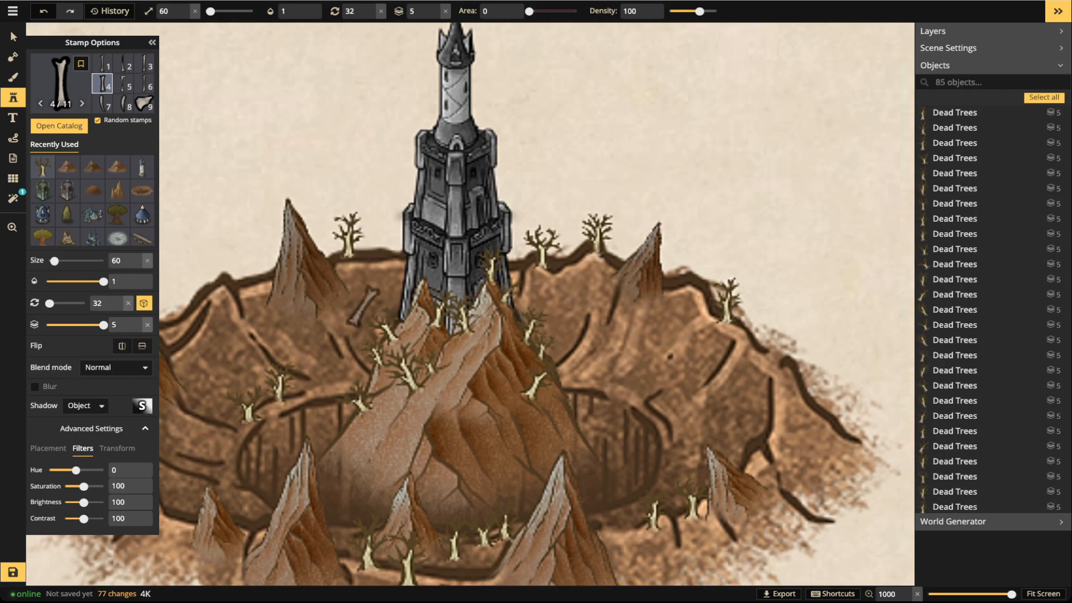
pyautogui.press('space')
pyautogui.moveTo(501, 355); pyautogui.dragTo(486, 283)
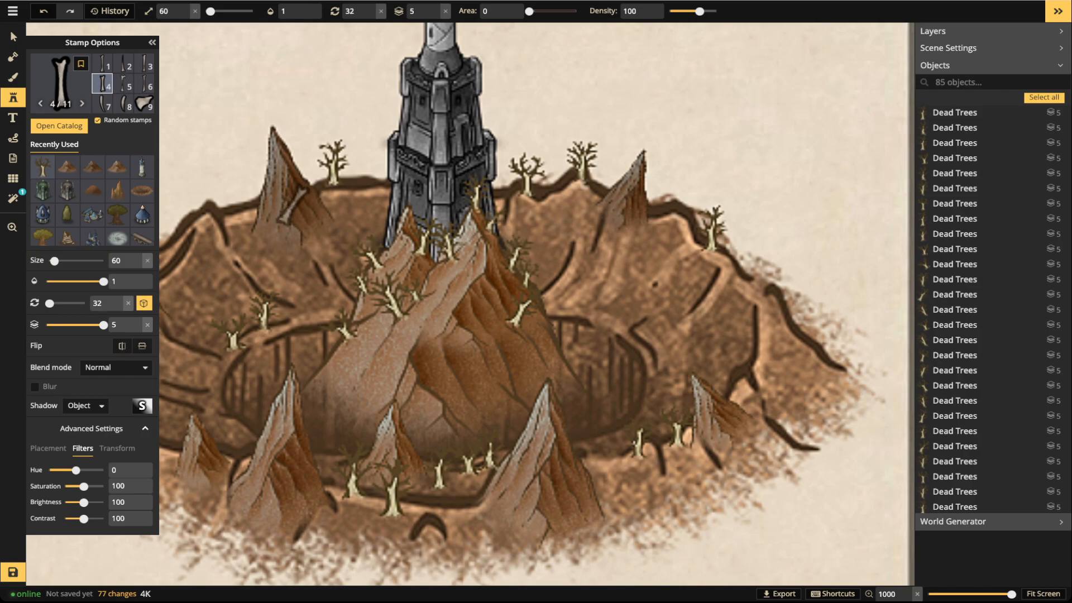
pyautogui.press('[')
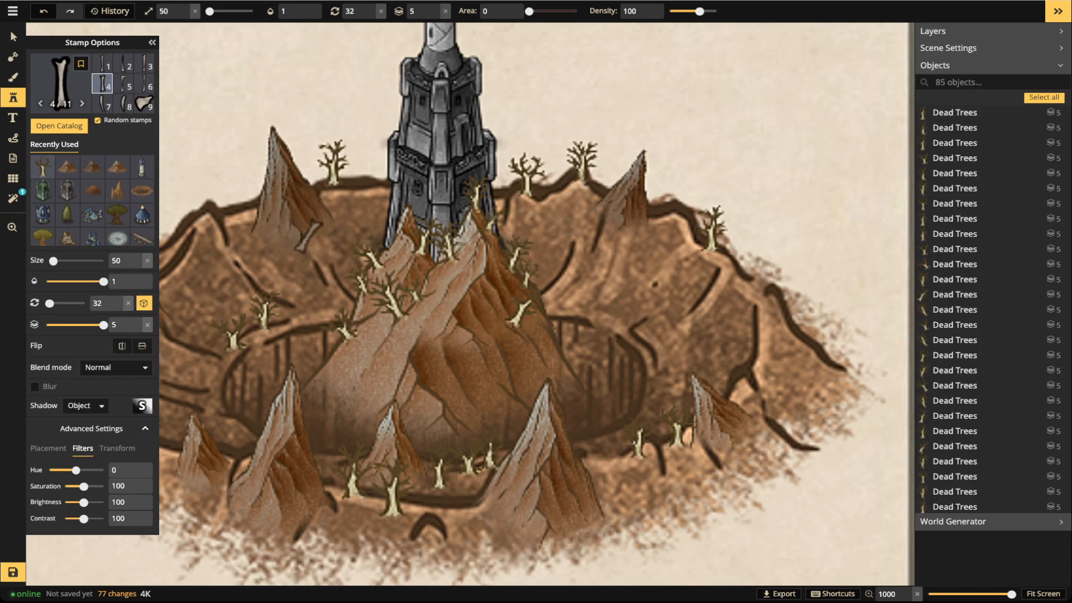
# Switch to the spine bone from the catalog, adjust its size and rotation, and place it on the crater floor right of the central mountain
pyautogui.click(59, 126)
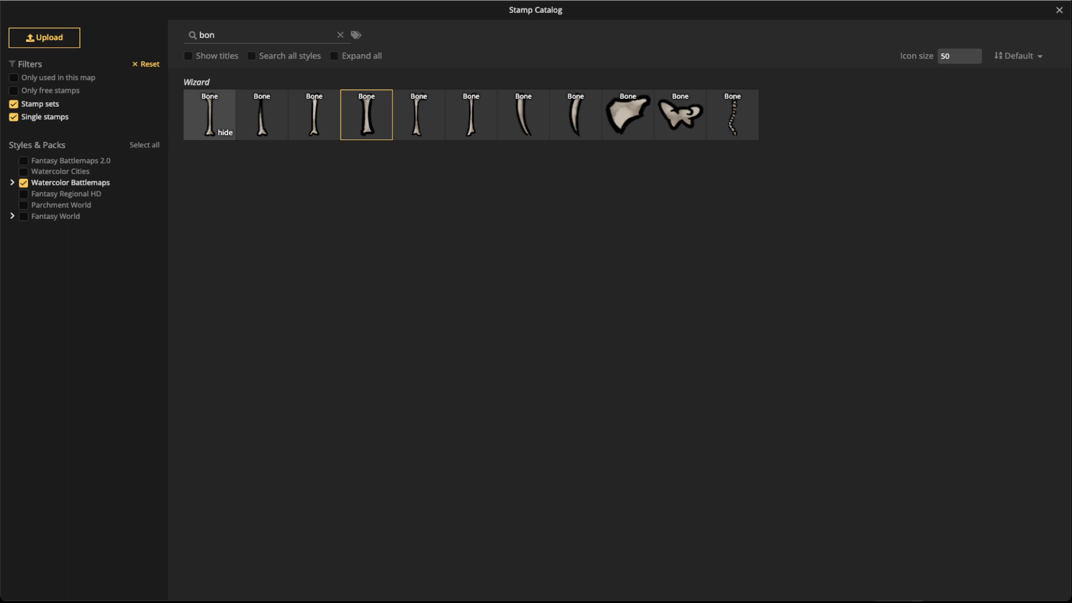
pyautogui.click(733, 125)
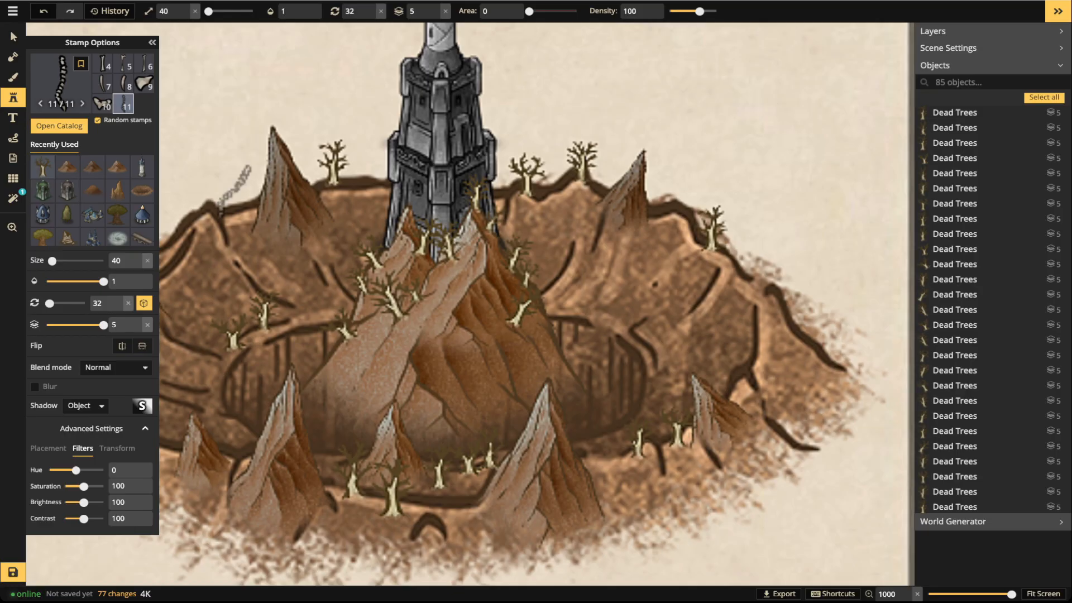
pyautogui.press(']')
pyautogui.press(']')
pyautogui.press('.')
pyautogui.press('.')
pyautogui.press('.')
pyautogui.press('.')
pyautogui.press('.')
pyautogui.press('.')
pyautogui.press('[')
pyautogui.click(623, 316)
# Place a tiny bone at size 10 above the spine and a larger shoulder-blade bone beside the spine's lower end
pyautogui.press('[')
pyautogui.press('[')
pyautogui.press('[')
pyautogui.press('[')
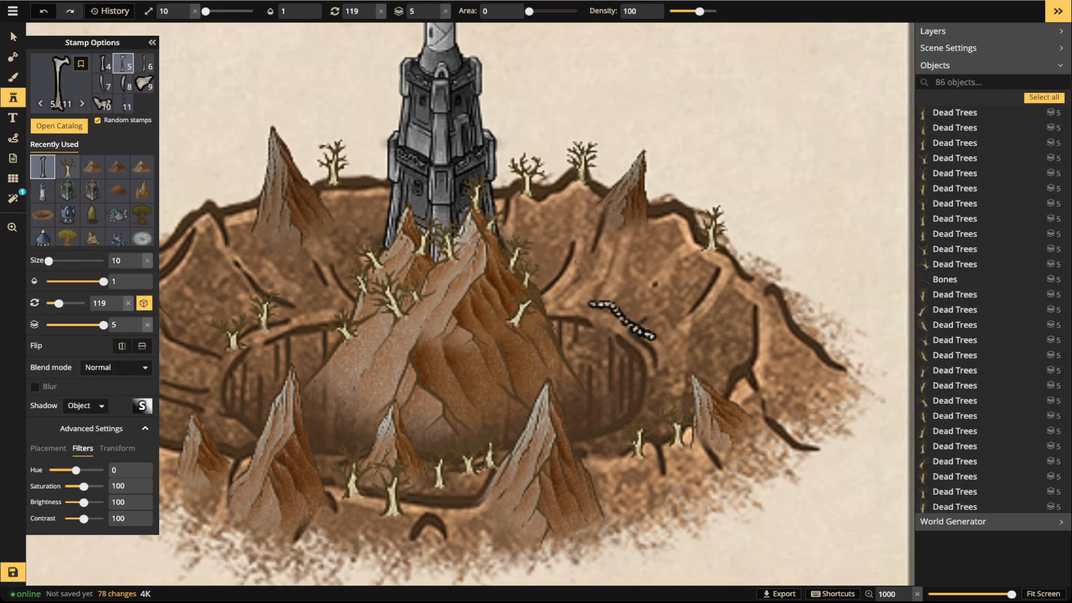
pyautogui.click(576, 260)
pyautogui.press(']')
pyautogui.press(']')
pyautogui.click(675, 343)
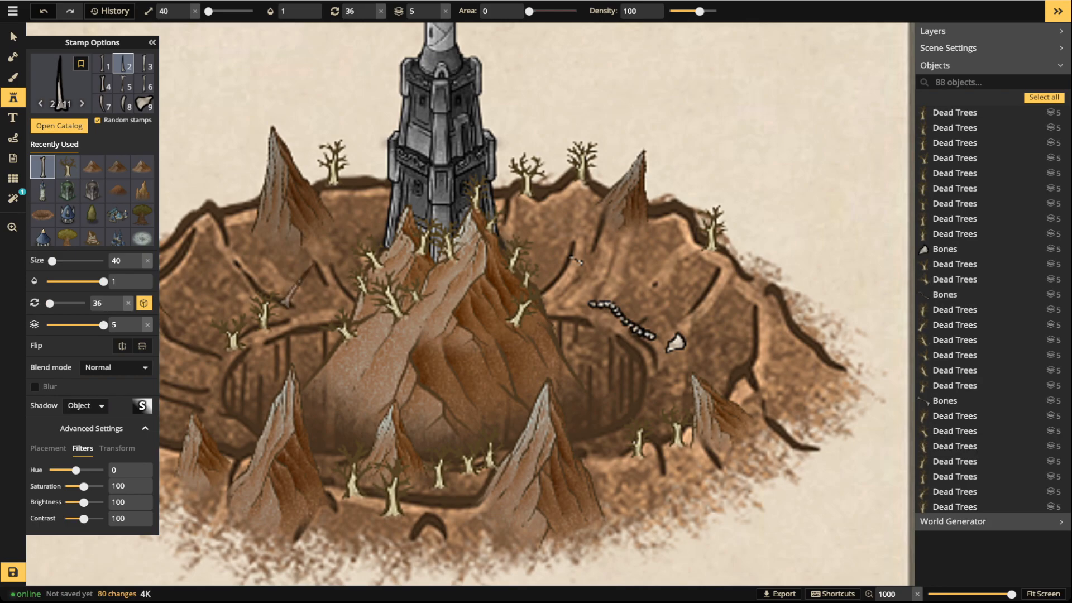
# Scatter four bones at size 30 over the crater's left side: two between the back spike and central mountain, two near the left edge
pyautogui.press('[')
pyautogui.click(315, 279)
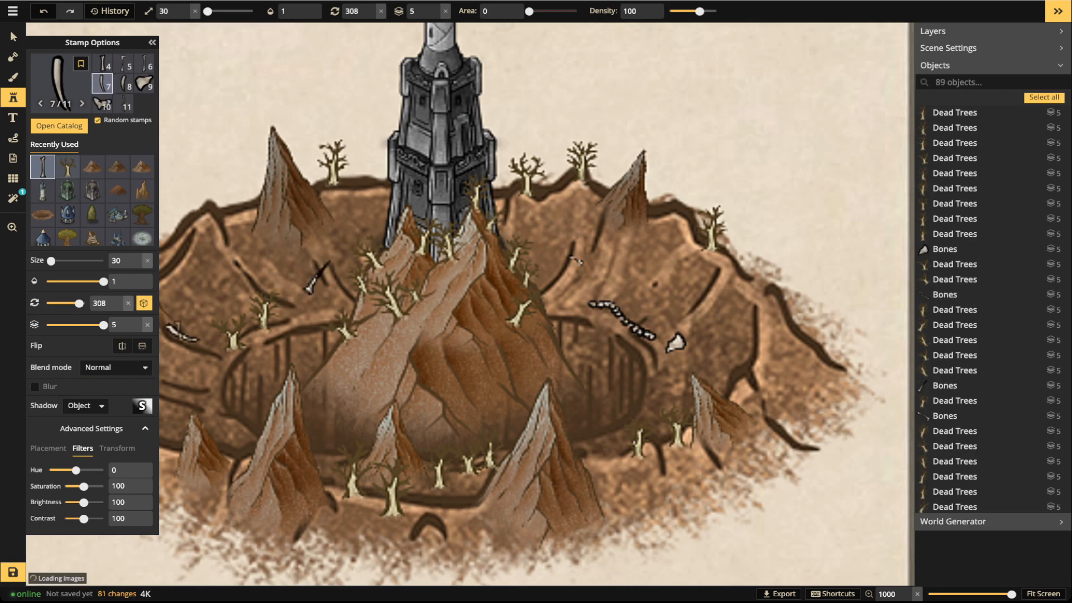
pyautogui.click(181, 335)
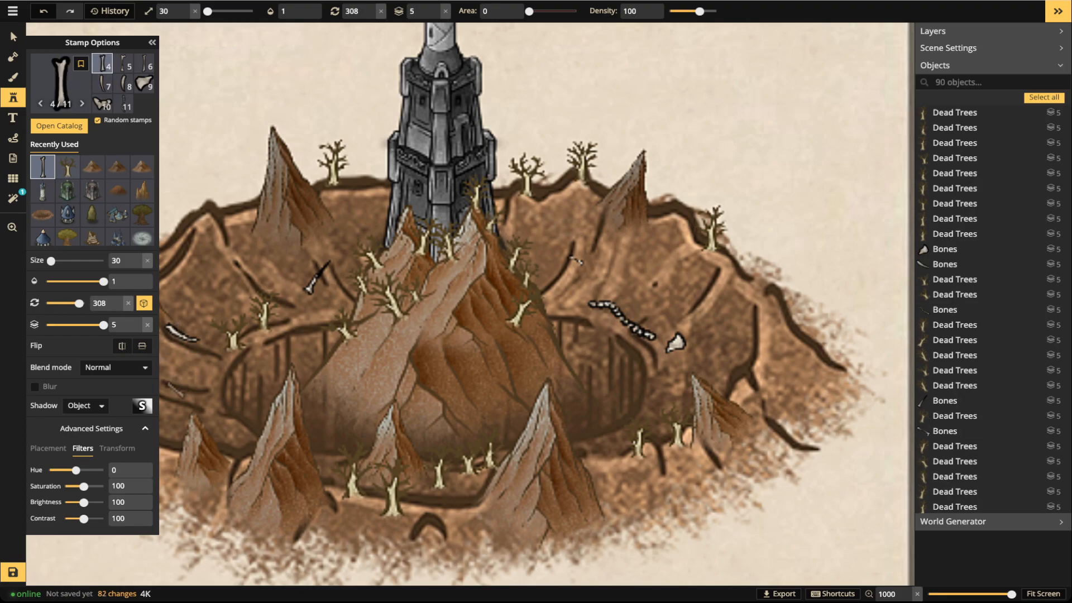
pyautogui.click(175, 386)
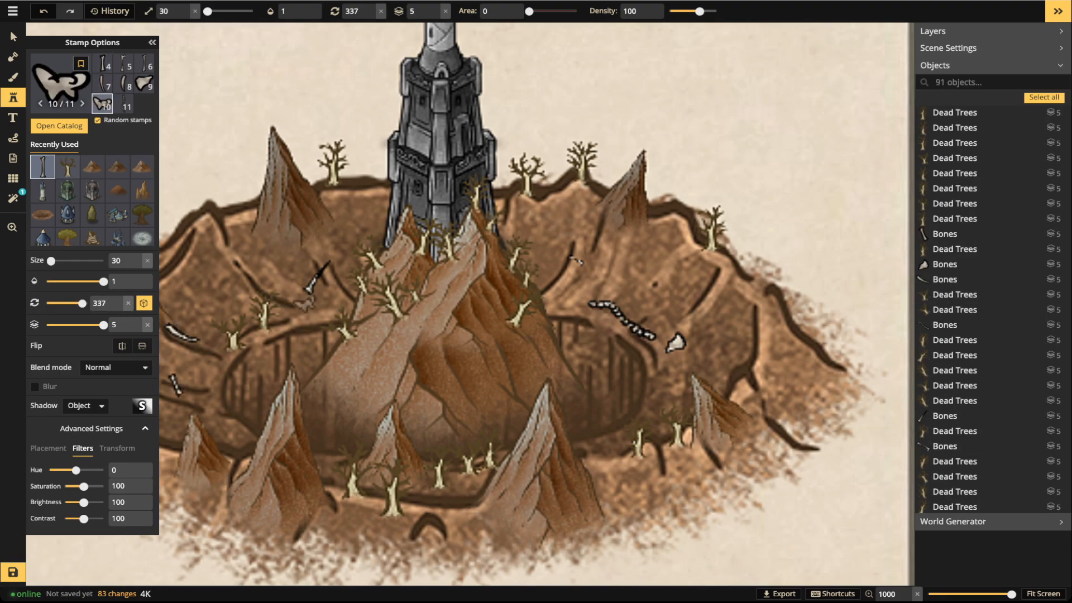
pyautogui.click(308, 288)
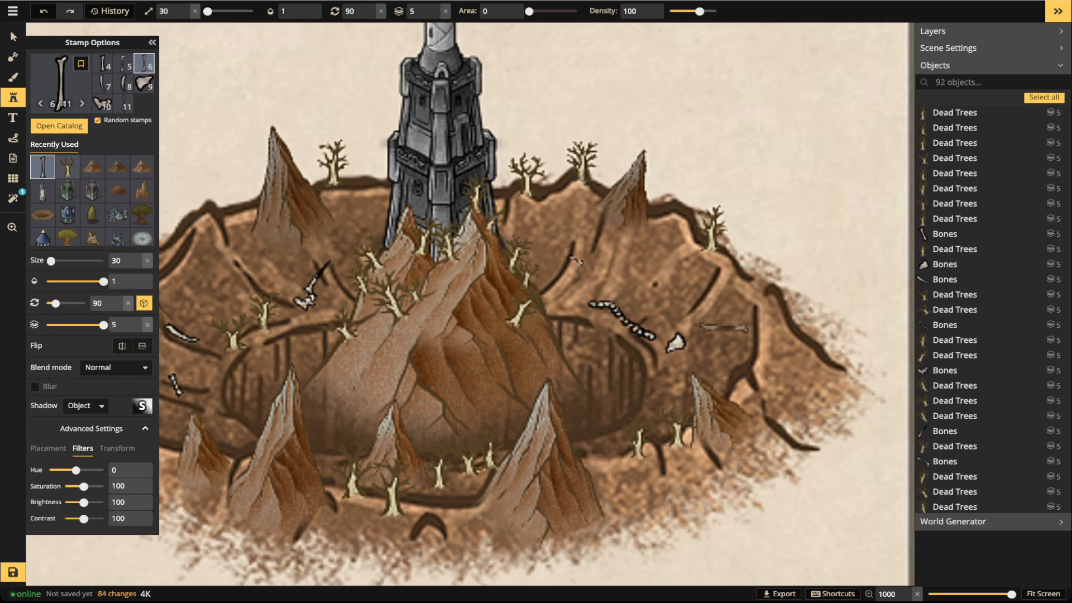
# Place two size-30 bones on the crater's right side, one rotated 135 beside the central mountain and one rotated 245 near the front-right spike
pyautogui.scroll(3, 582, 276)
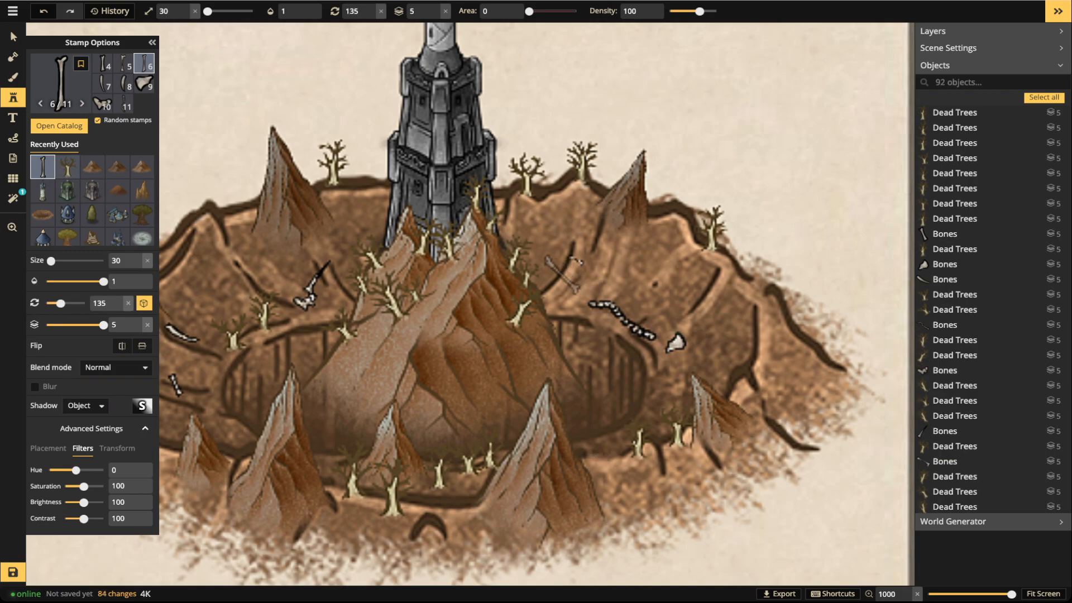
pyautogui.click(560, 274)
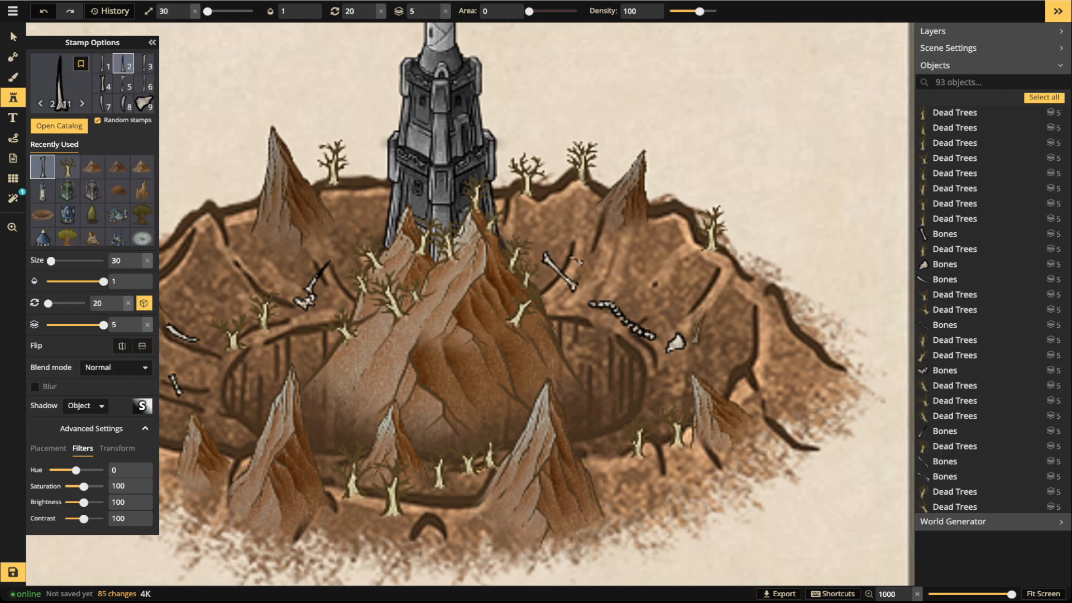
pyautogui.scroll(-9, 676, 344)
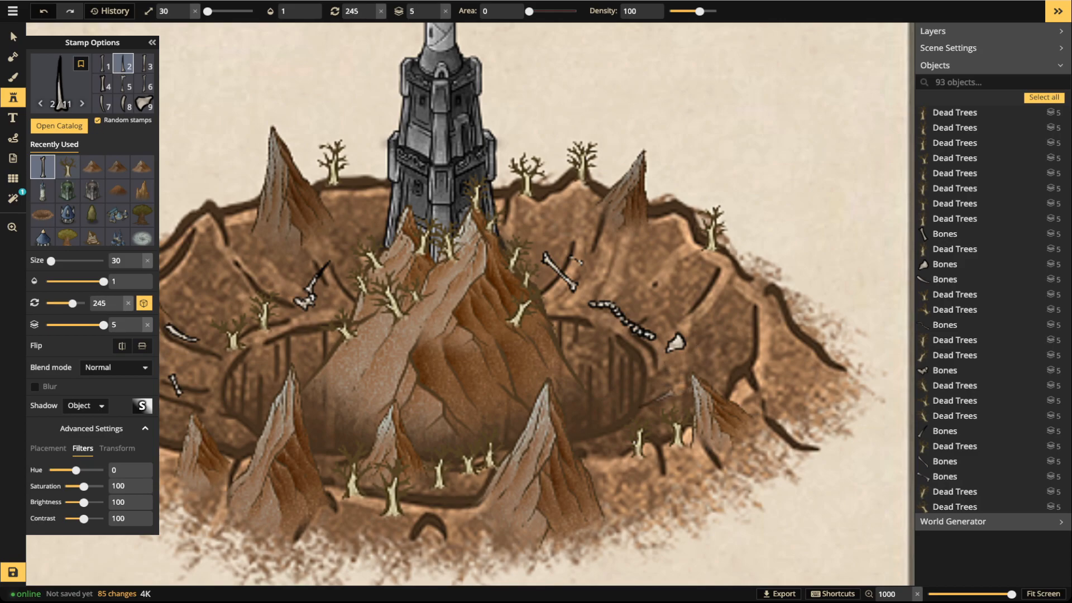
pyautogui.click(656, 392)
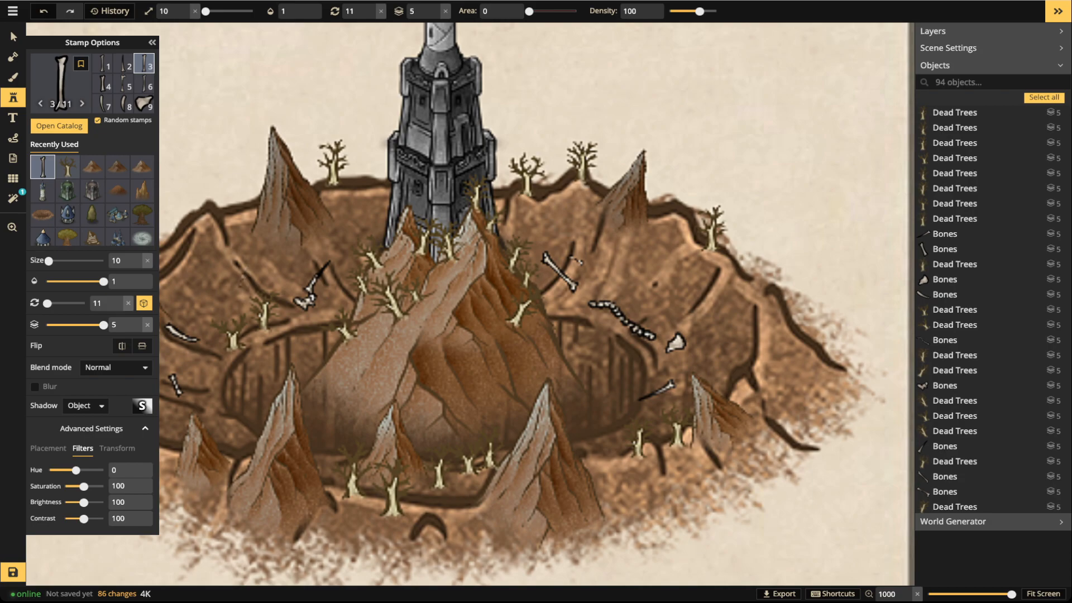
# Place a size-20 bone rotated 356 across the one at the crater's left edge and a size-40 bone rotated 287 above the spine
pyautogui.scroll(1, 200, 338)
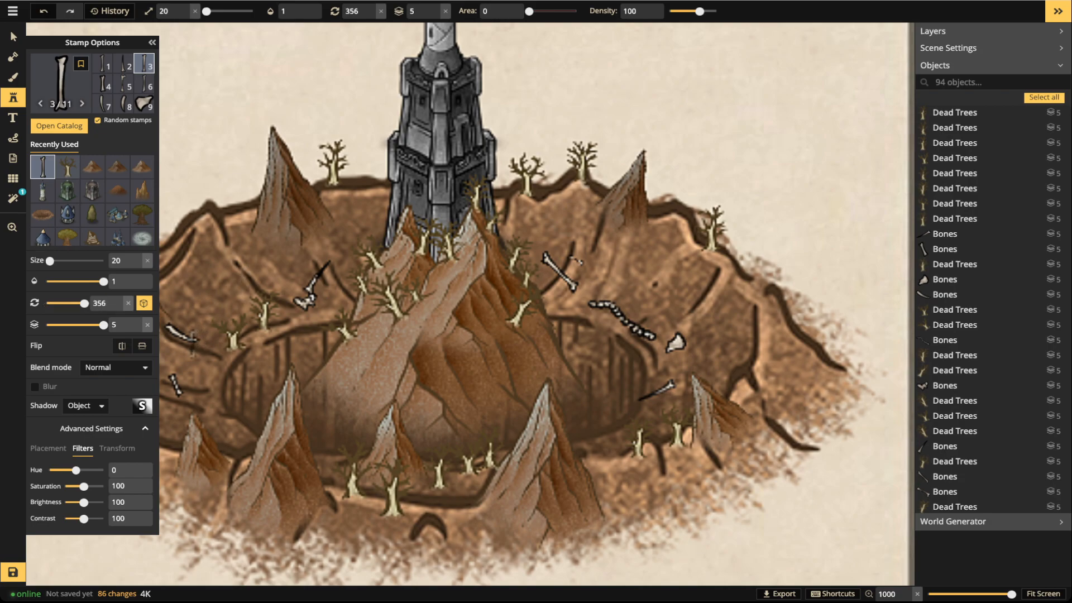
pyautogui.click(185, 338)
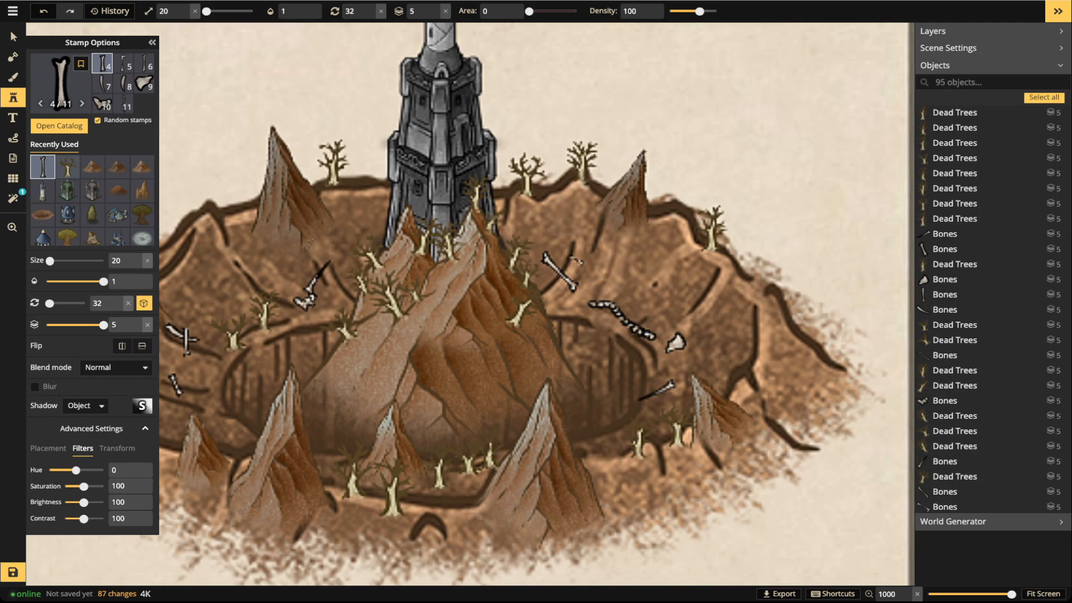
pyautogui.scroll(1, 618, 471)
pyautogui.scroll(2, 618, 471)
pyautogui.scroll(9, 632, 286)
pyautogui.scroll(5, 632, 285)
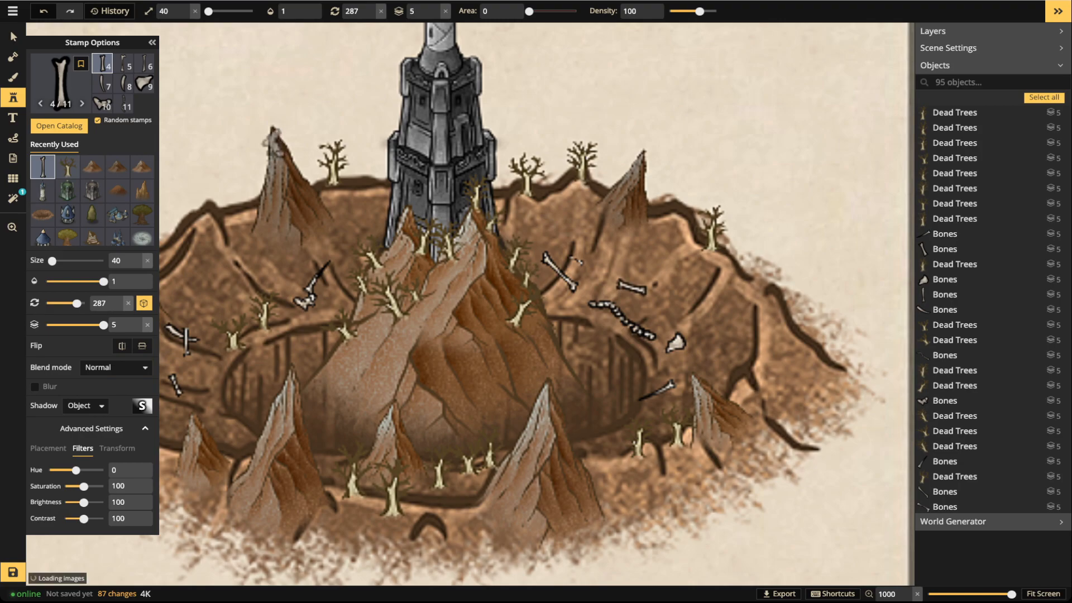
pyautogui.click(631, 287)
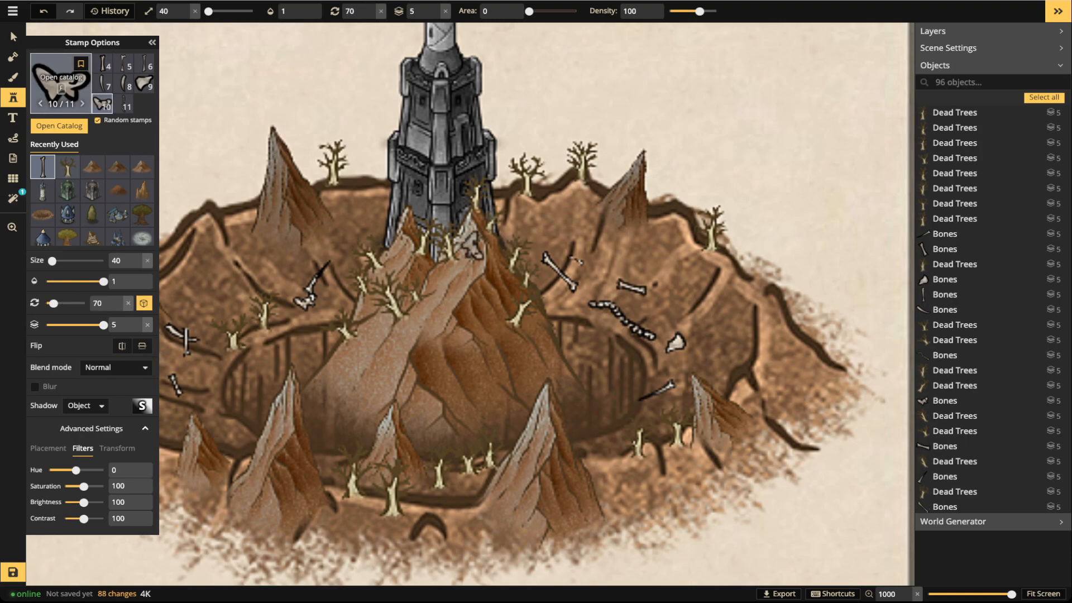
pyautogui.click(62, 83)
pyautogui.press('Escape')
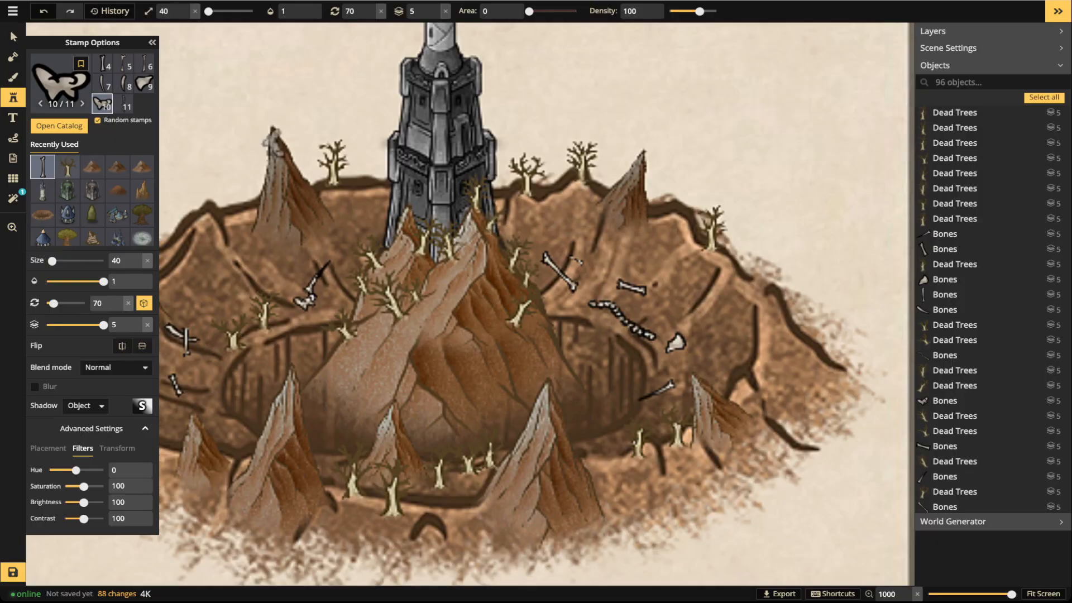
pyautogui.scroll(-2, 442, 439)
pyautogui.moveTo(360, 249); pyautogui.dragTo(384, 268)
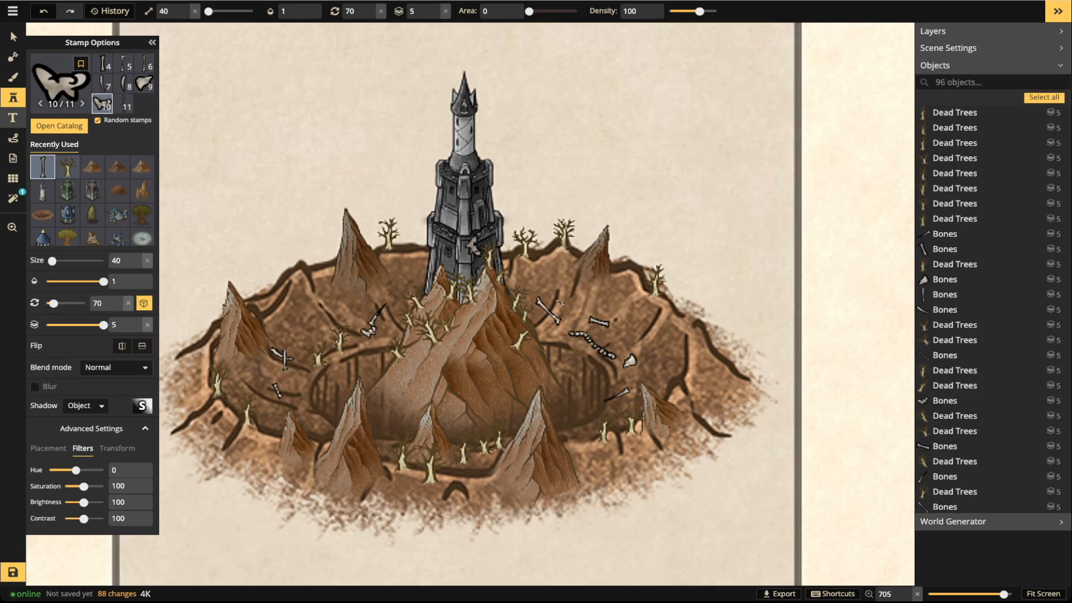
# Draw a freehand test path on the empty parchment beside the tower and reduce its shadow blur to 0.8
pyautogui.click(13, 137)
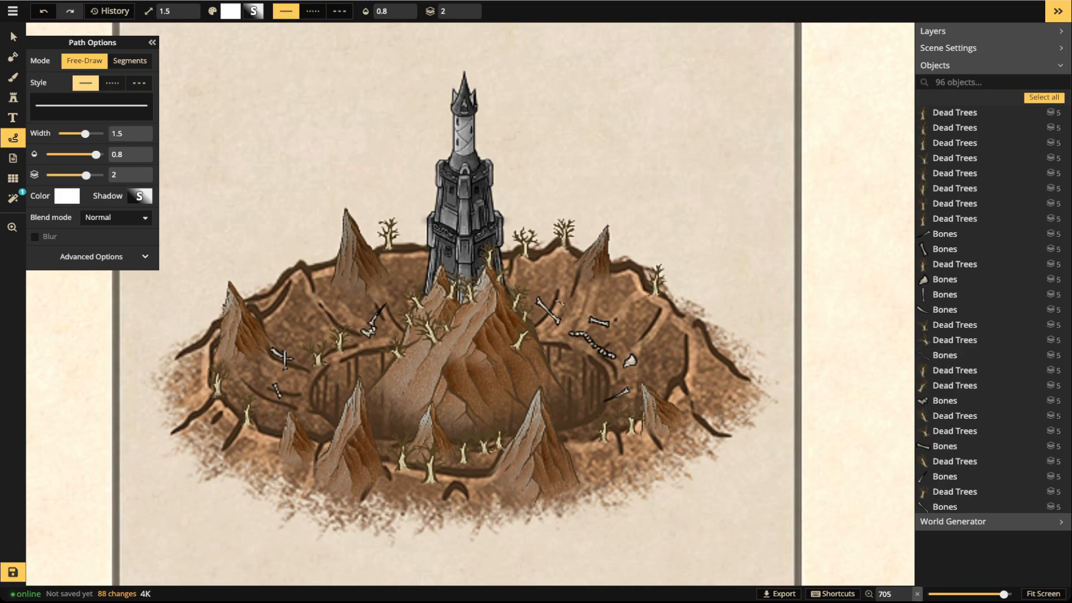
pyautogui.moveTo(359, 78)
pyautogui.mouseDown()
pyautogui.moveTo(276, 92)
pyautogui.moveTo(237, 134)
pyautogui.moveTo(262, 205)
pyautogui.mouseUp()
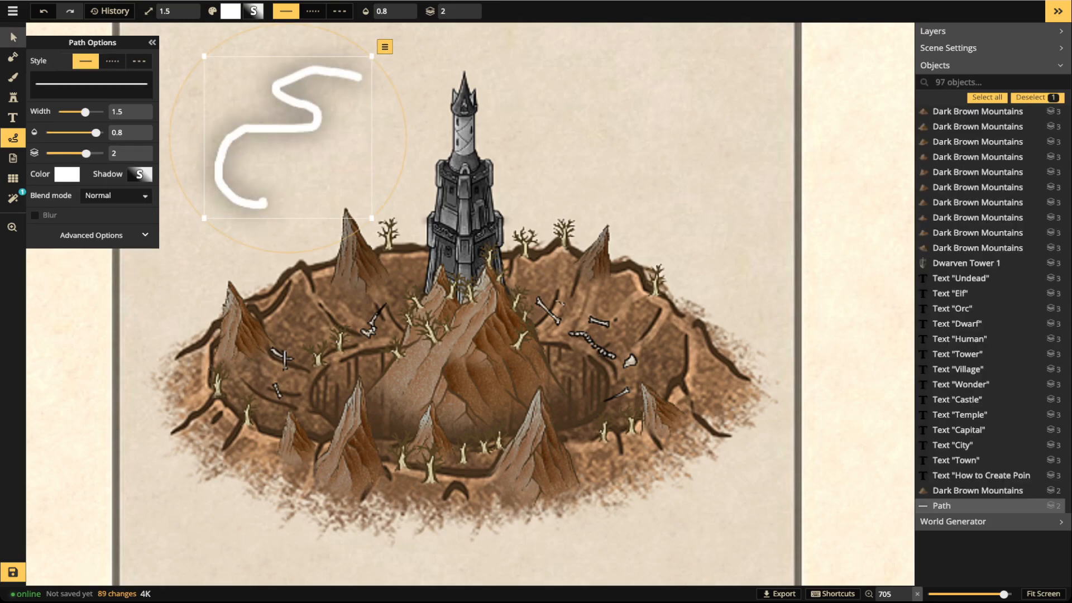
pyautogui.click(13, 37)
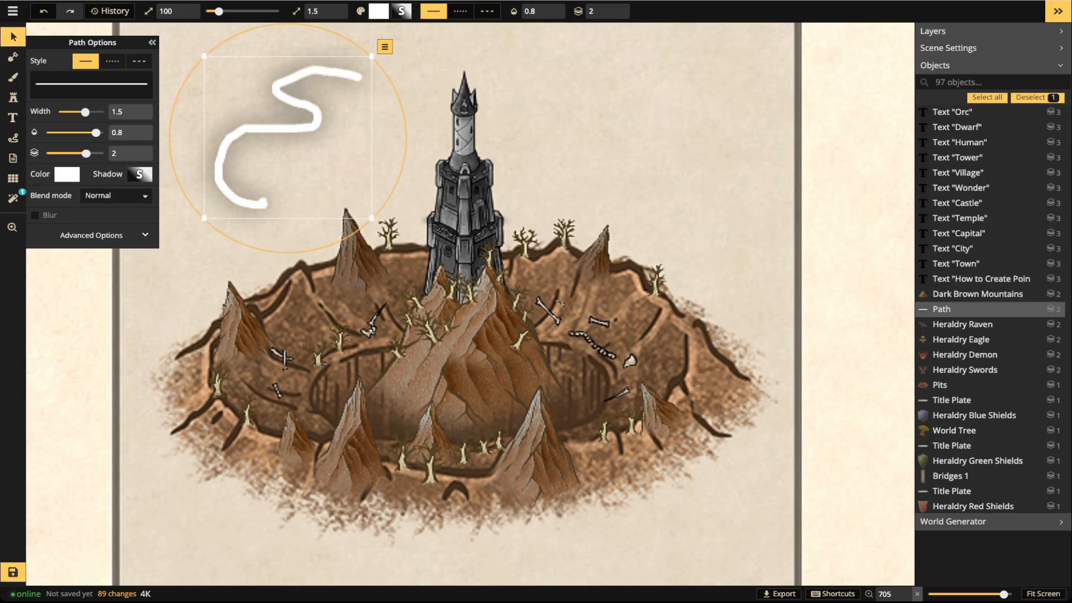
pyautogui.click(140, 173)
pyautogui.moveTo(335, 279); pyautogui.dragTo(563, 287)
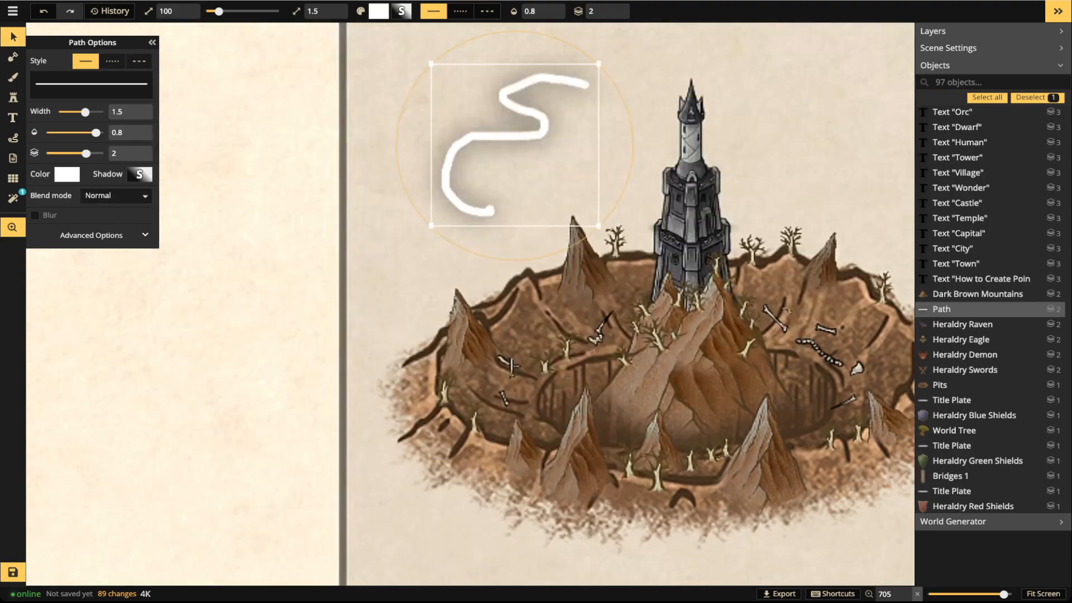
pyautogui.click(140, 175)
pyautogui.moveTo(209, 109); pyautogui.dragTo(167, 109)
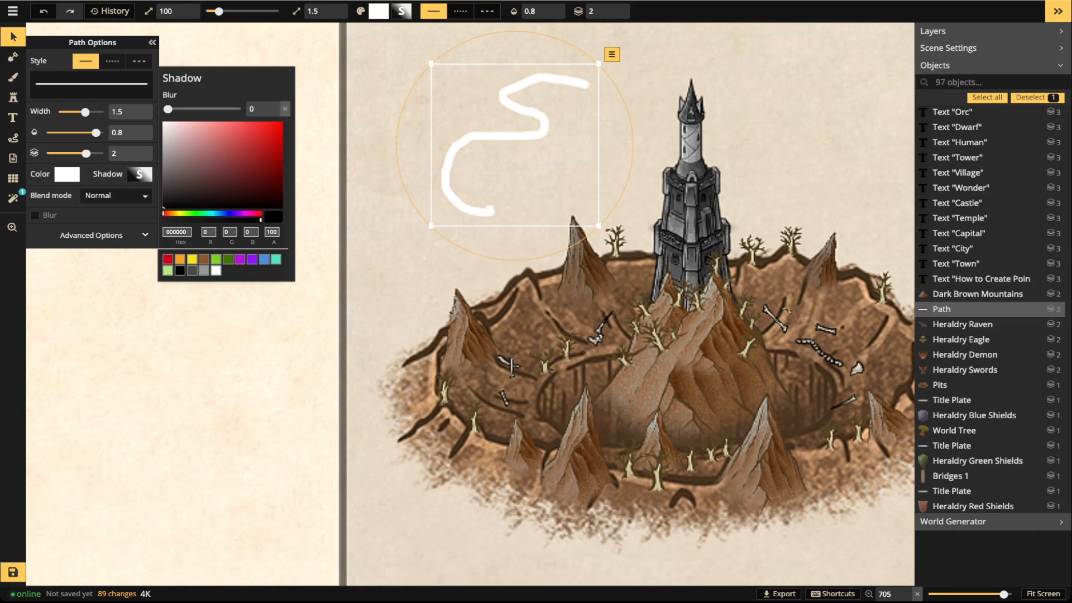
# Colour the test path green 9DE95C and give its shadow a light green colour
pyautogui.click(66, 174)
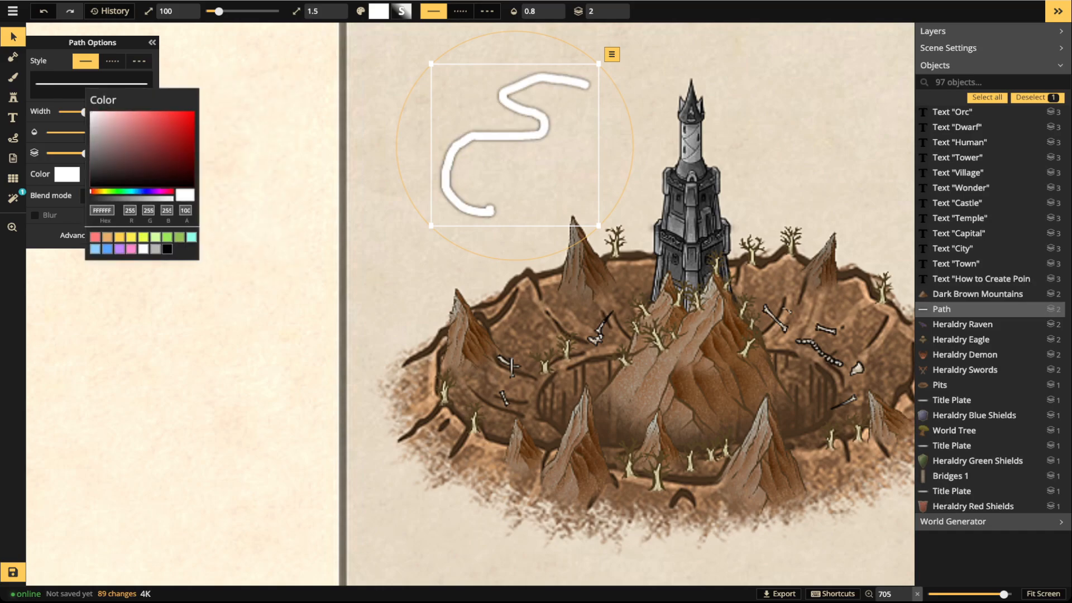
pyautogui.click(144, 237)
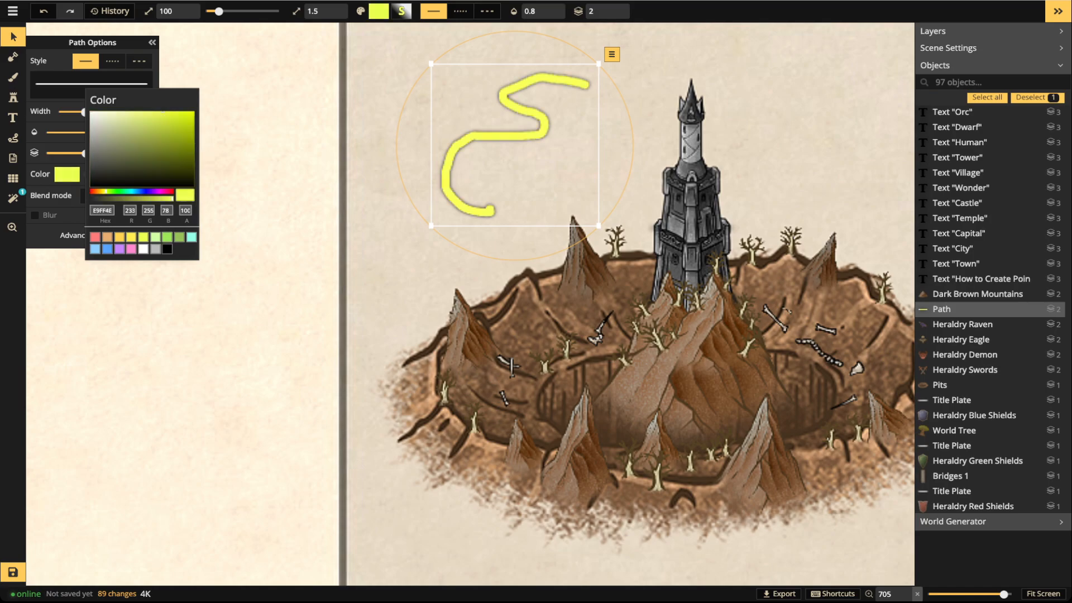
pyautogui.click(167, 237)
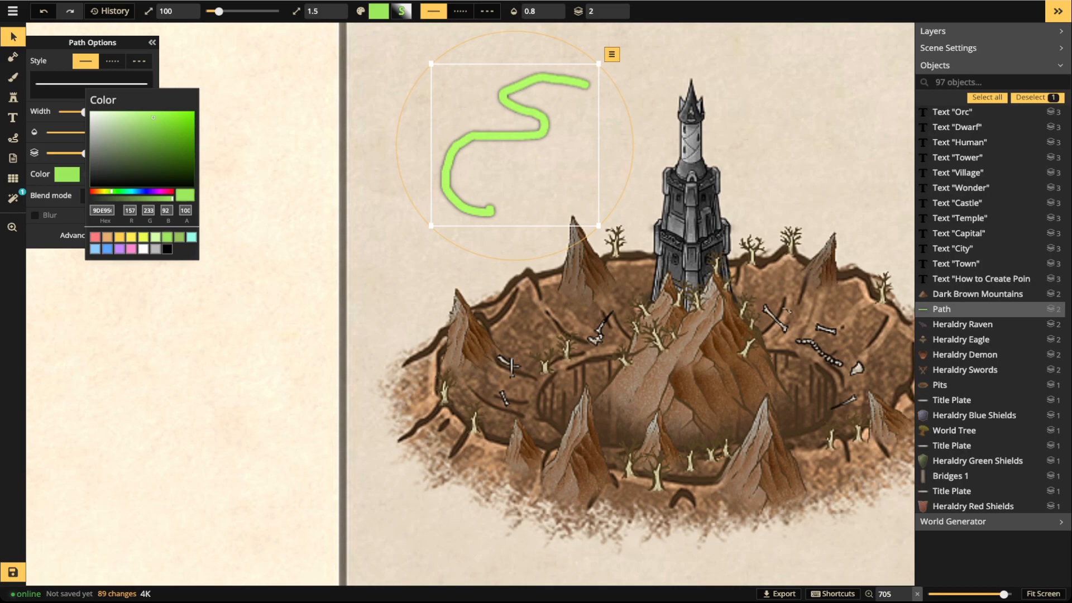
pyautogui.click(67, 174)
pyautogui.click(140, 174)
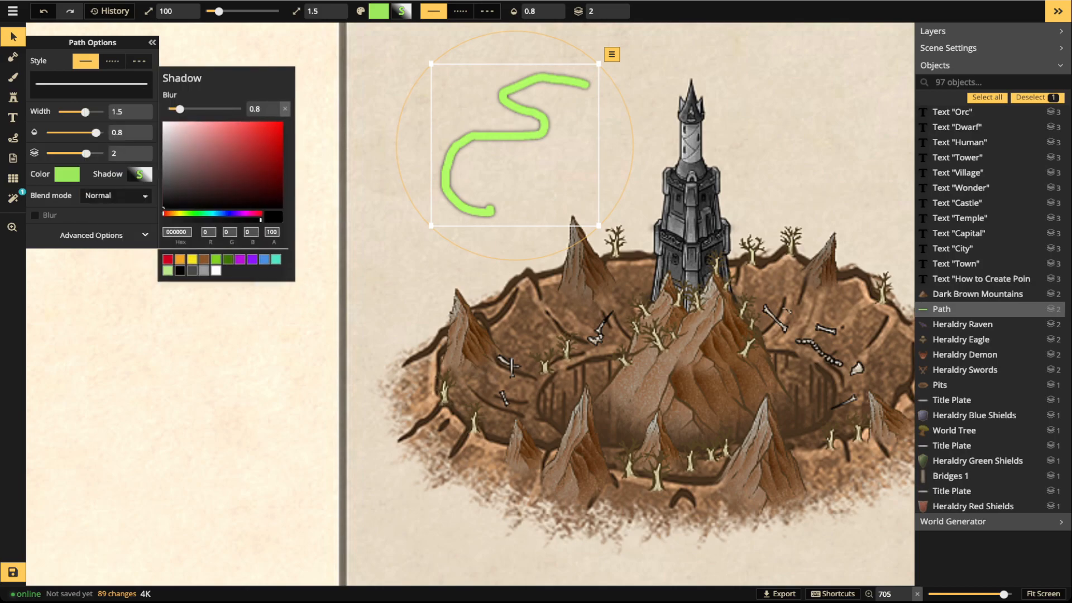
pyautogui.click(167, 271)
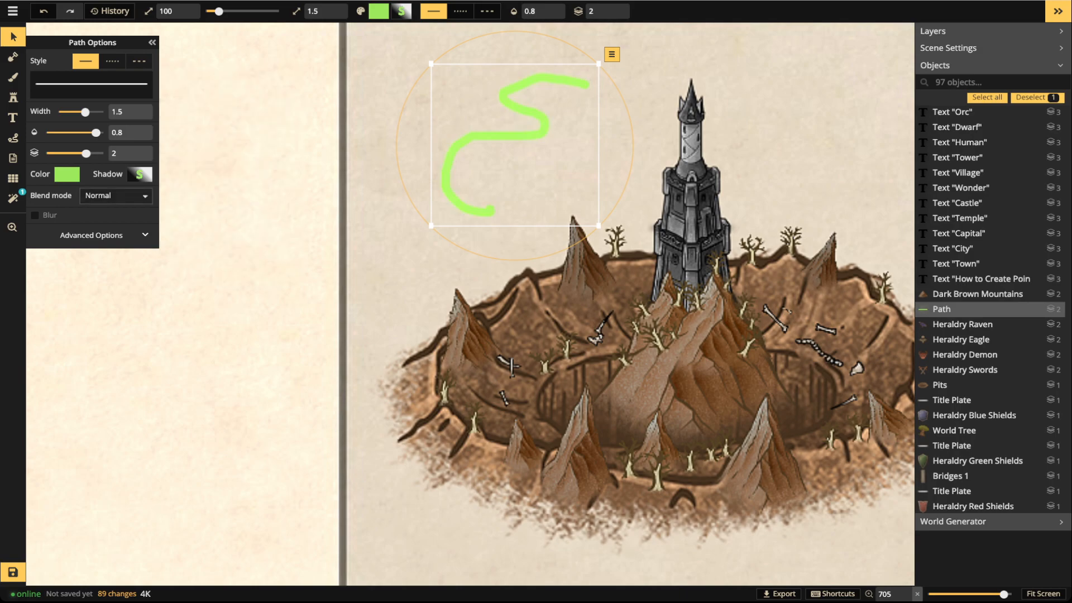
# Raise the green path's opacity to 1 and reduce its width to 0.4
pyautogui.press('e')
pyautogui.press('e')
pyautogui.press('a')
pyautogui.press('a')
pyautogui.press('a')
pyautogui.press('a')
pyautogui.press('a')
pyautogui.press('a')
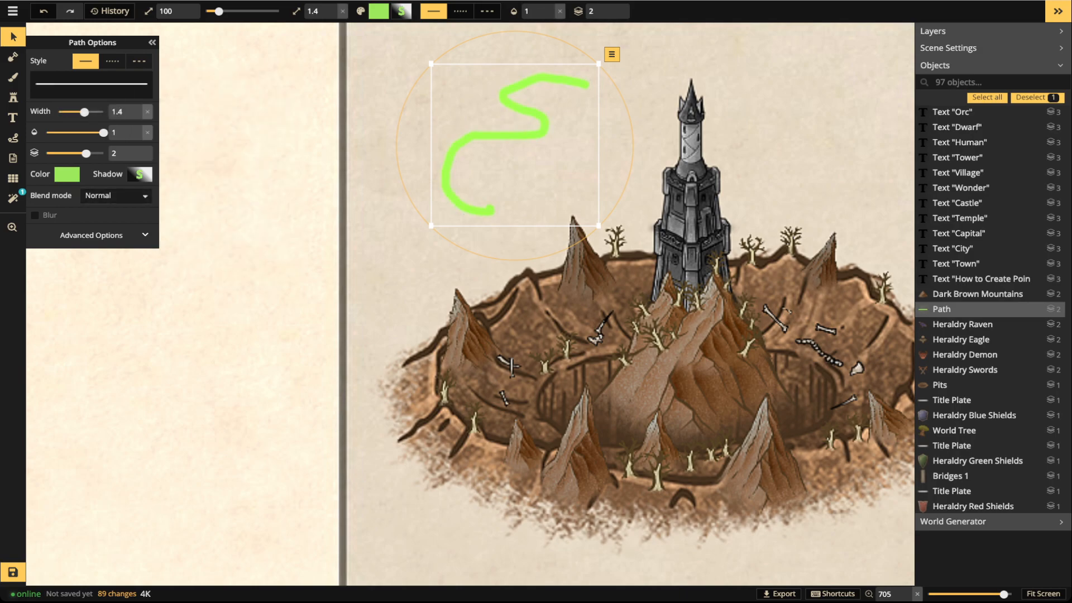
pyautogui.press('a')
pyautogui.press('a')
pyautogui.press('a')
pyautogui.press('a')
pyautogui.press('a')
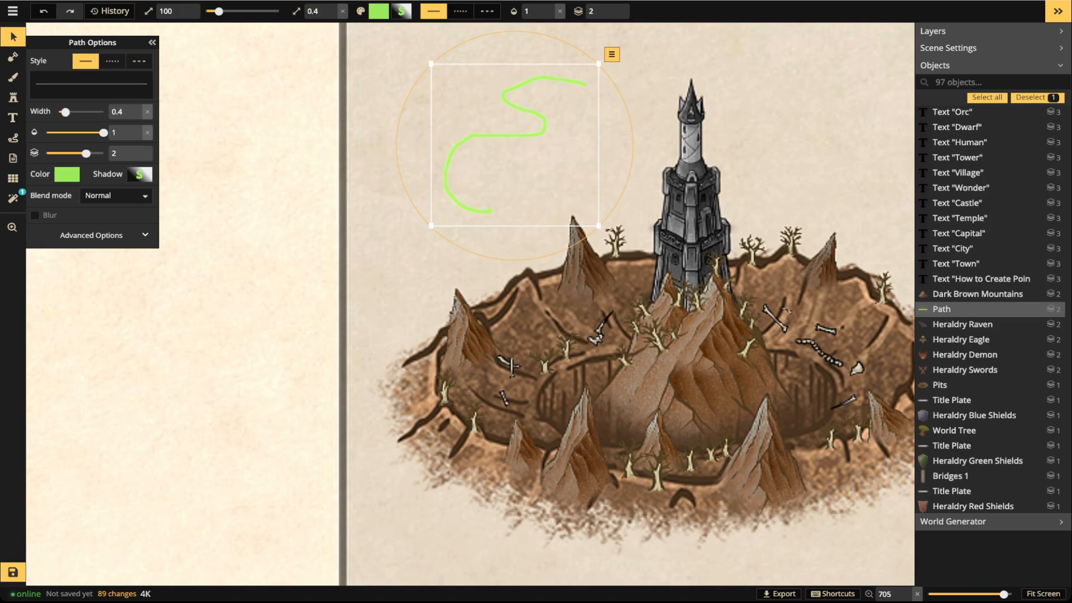
# Delete the test path and set the Path tool to draw on layer 5
pyautogui.press('Delete')
pyautogui.scroll(3, 681, 151)
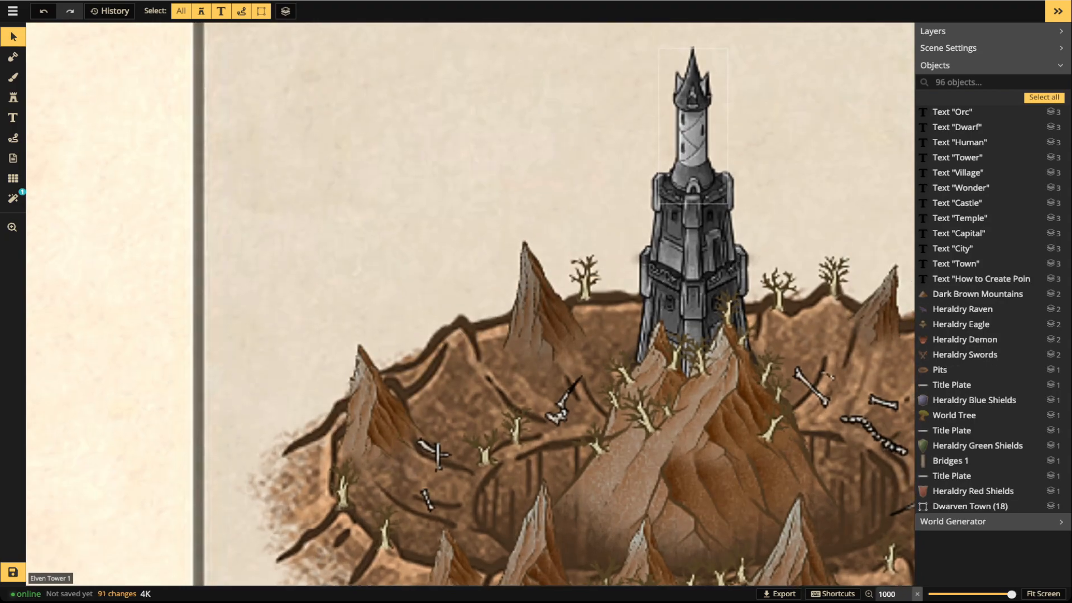
pyautogui.moveTo(692, 139); pyautogui.dragTo(492, 153)
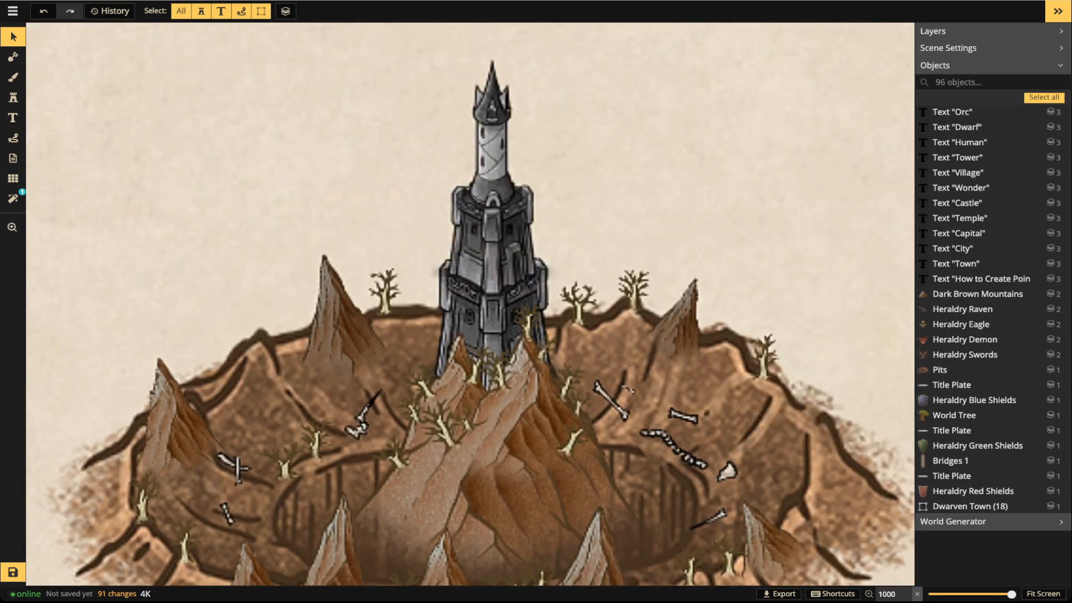
pyautogui.click(13, 137)
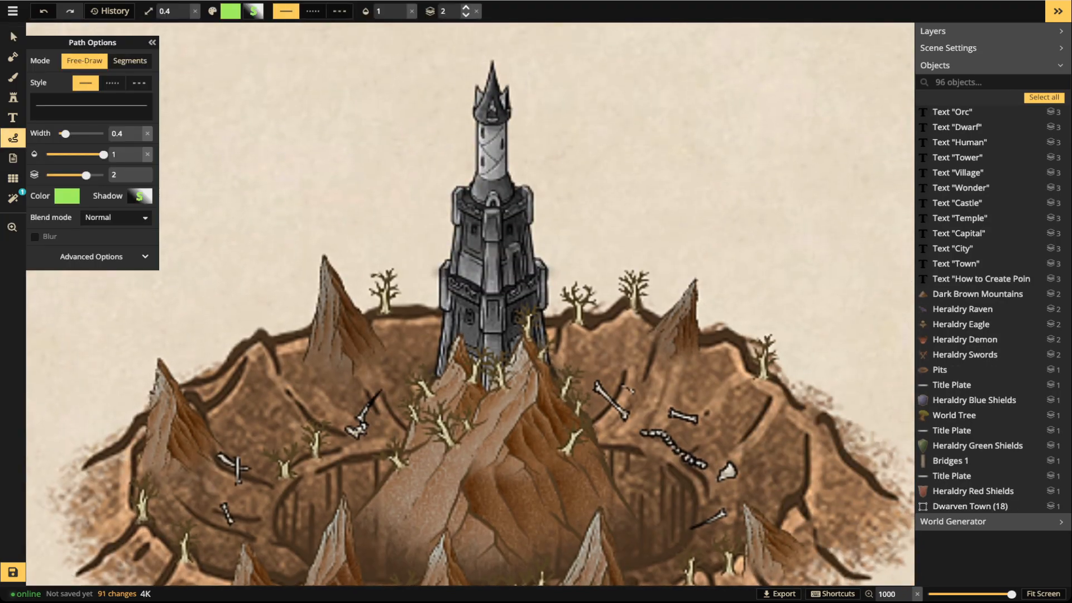
pyautogui.click(466, 7)
pyautogui.click(465, 7)
pyautogui.click(465, 7)
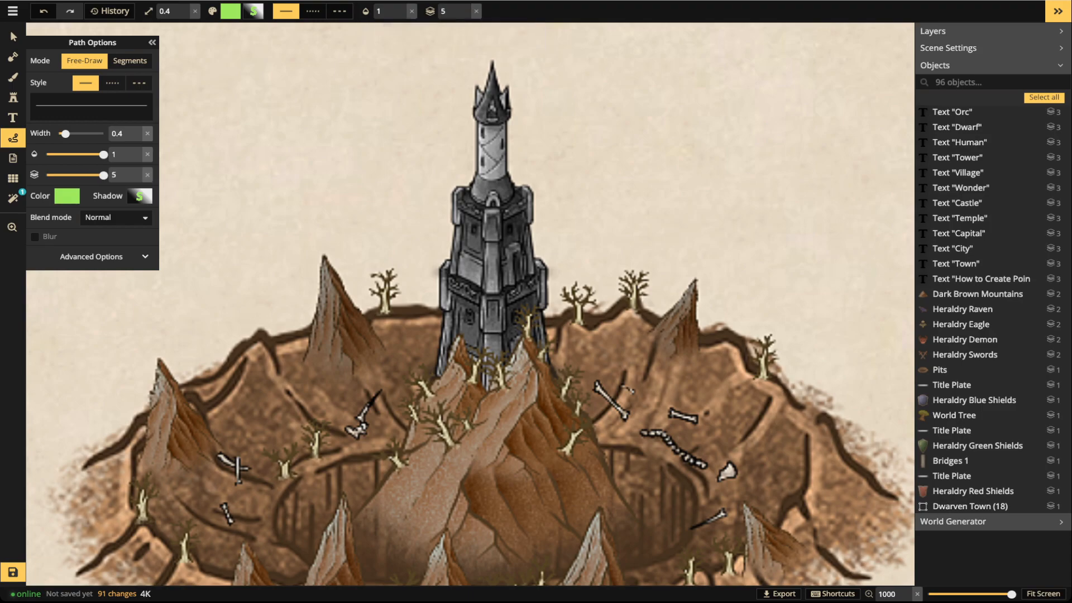
# Draw glowing green window lights over the dwarven tower's windows and arch, and try one on the slender upper tower
pyautogui.moveTo(470, 312); pyautogui.dragTo(469, 310)
pyautogui.press('Escape')
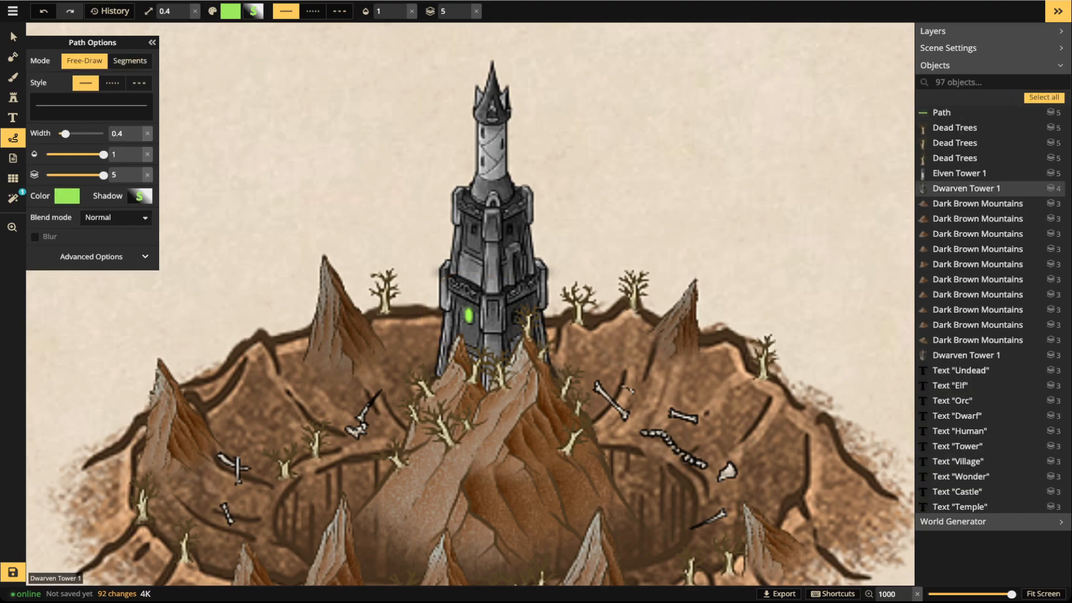
pyautogui.moveTo(508, 231)
pyautogui.mouseDown()
pyautogui.moveTo(476, 230)
pyautogui.moveTo(493, 204)
pyautogui.mouseUp()
pyautogui.press('Escape')
pyautogui.press('Escape')
pyautogui.press('Escape')
pyautogui.moveTo(481, 137); pyautogui.dragTo(482, 134)
pyautogui.press('Escape')
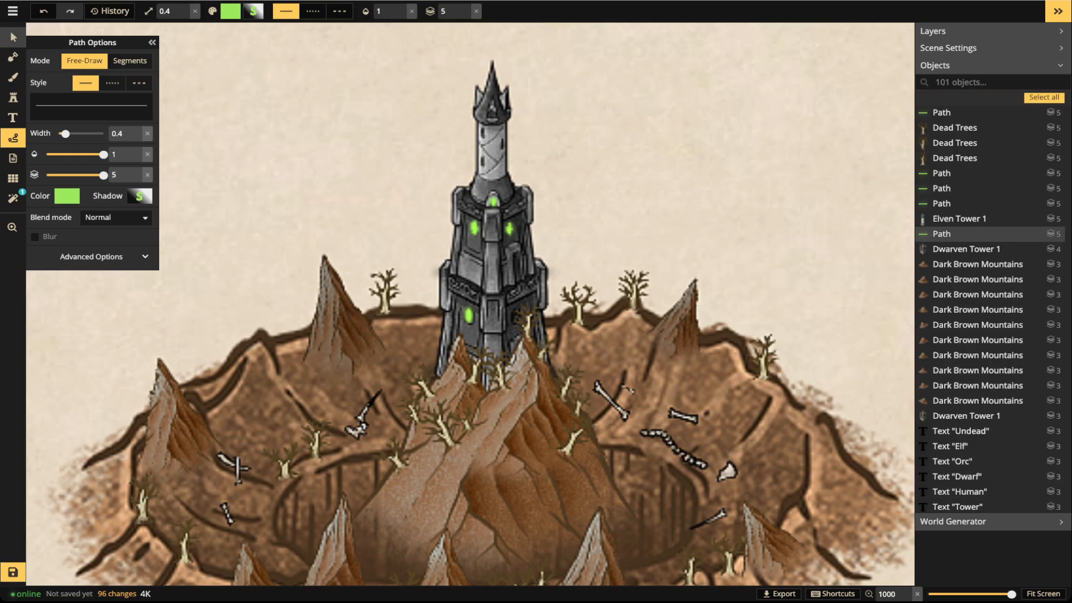
# Select the whole crater scene with its tower, trees and bones, nudge it slightly, and group it into one object
pyautogui.click(13, 37)
pyautogui.scroll(-3, 187, 163)
pyautogui.moveTo(119, 111); pyautogui.dragTo(624, 472)
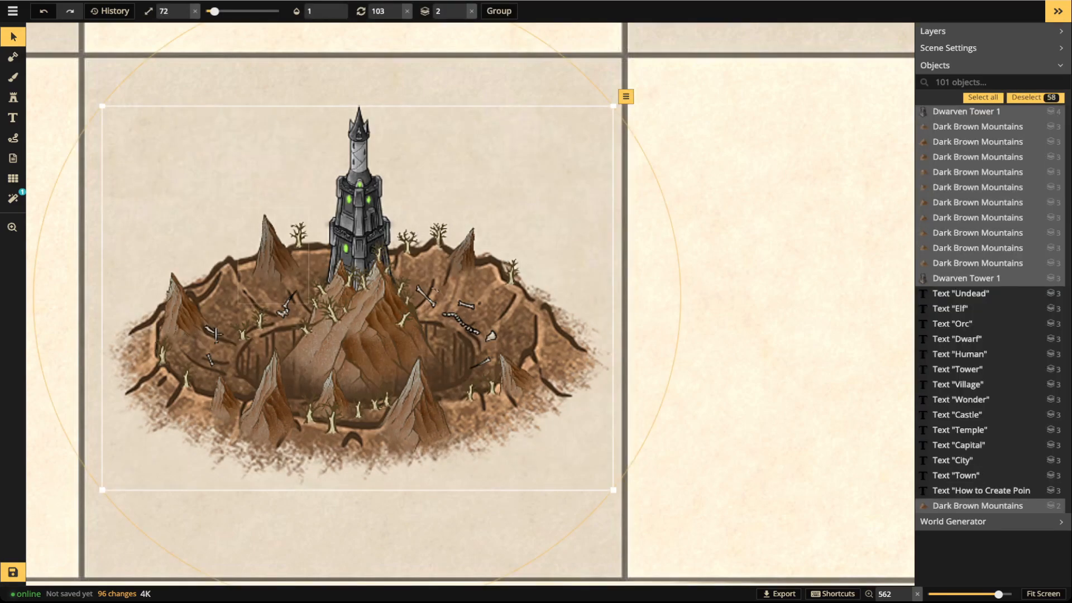
pyautogui.moveTo(363, 279); pyautogui.dragTo(367, 282)
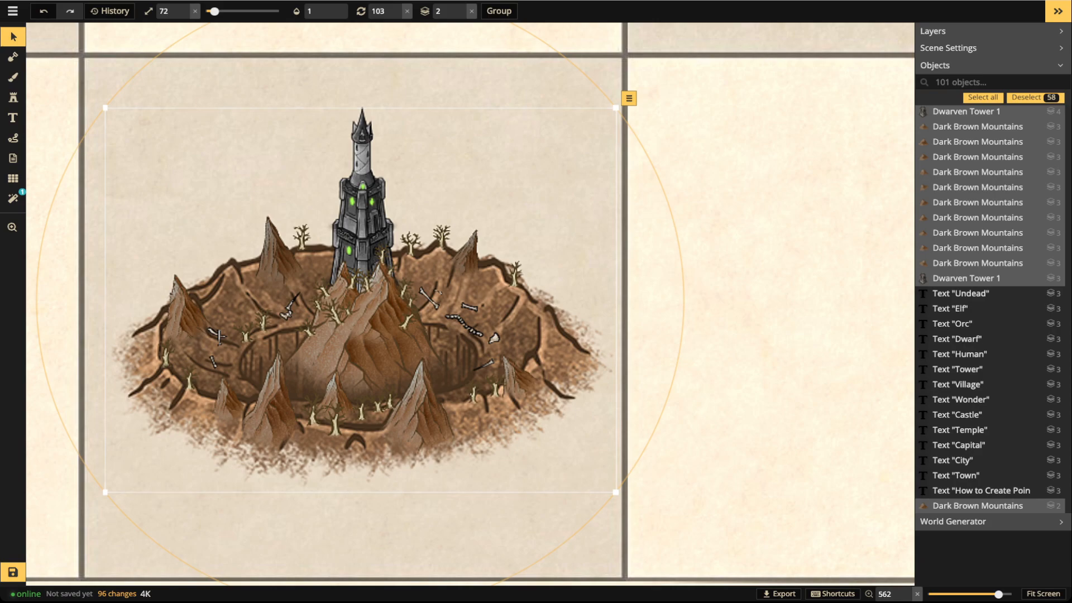
pyautogui.hotkey('ctrl', 'g')
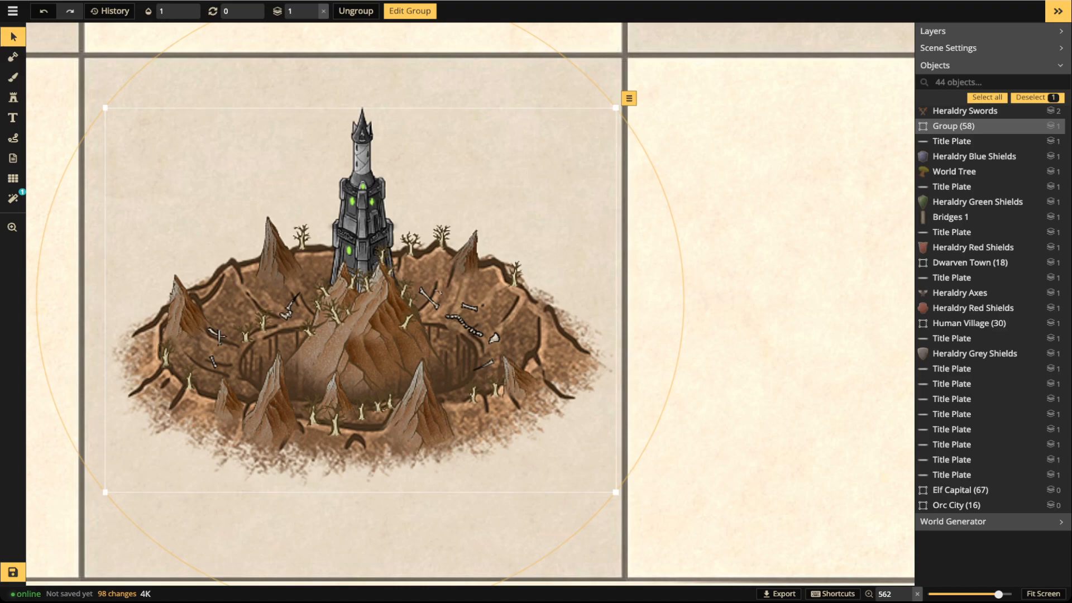
pyautogui.press('Escape')
# Draw small glowing green lights over the windows of the slender upper tower, above the grouped scene
pyautogui.scroll(5, 367, 174)
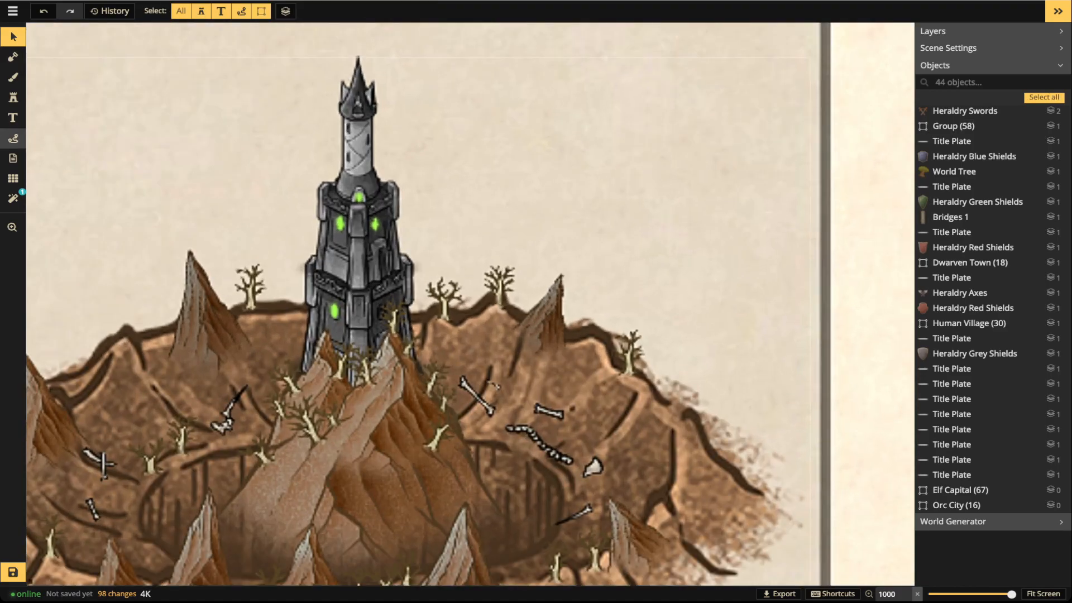
pyautogui.click(13, 138)
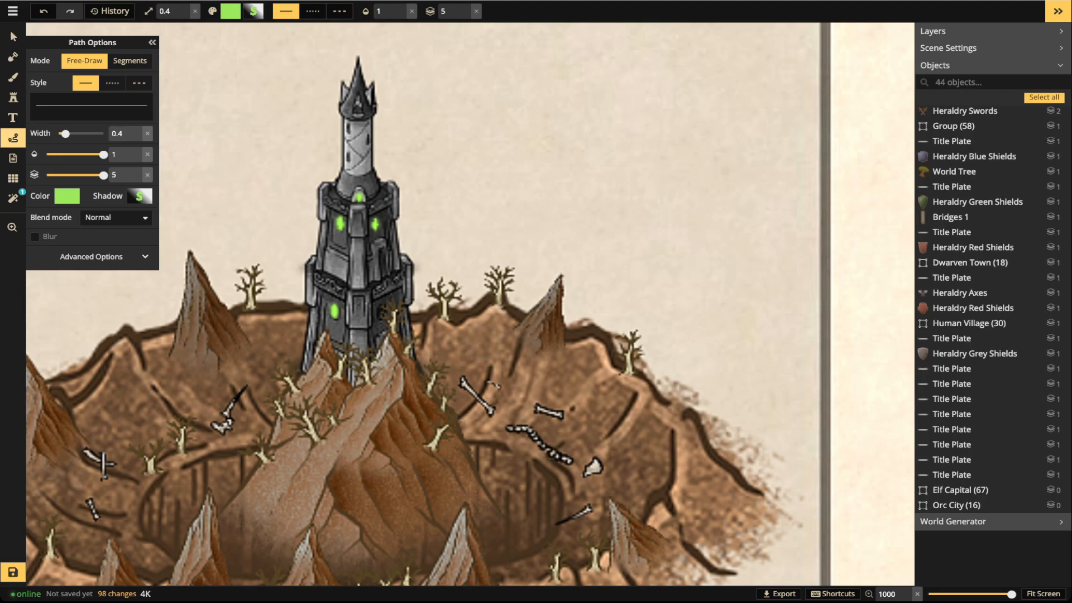
pyautogui.moveTo(347, 151); pyautogui.dragTo(348, 163)
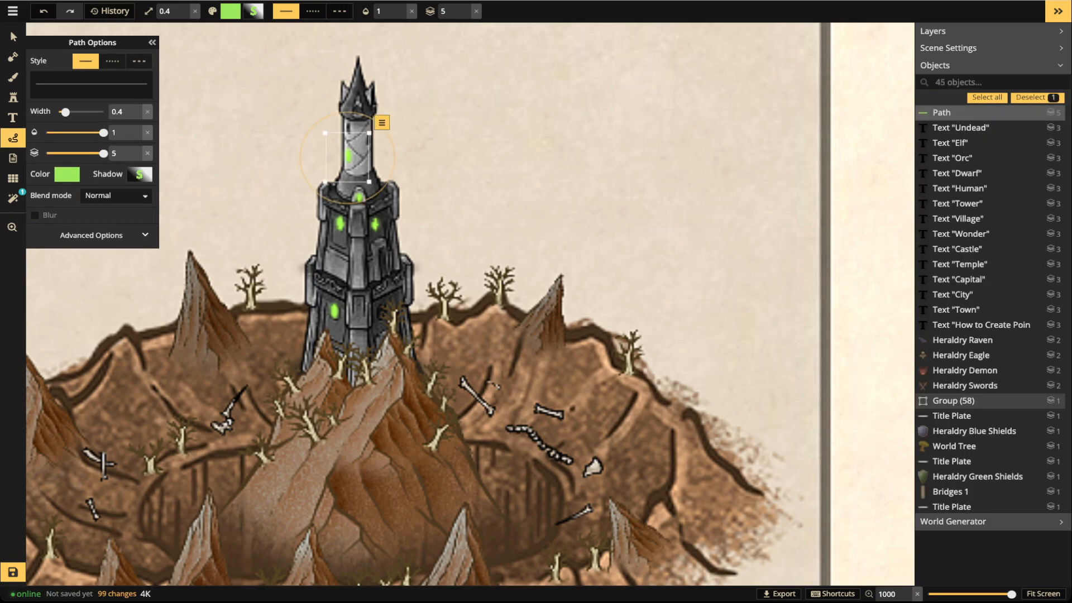
pyautogui.press('Escape')
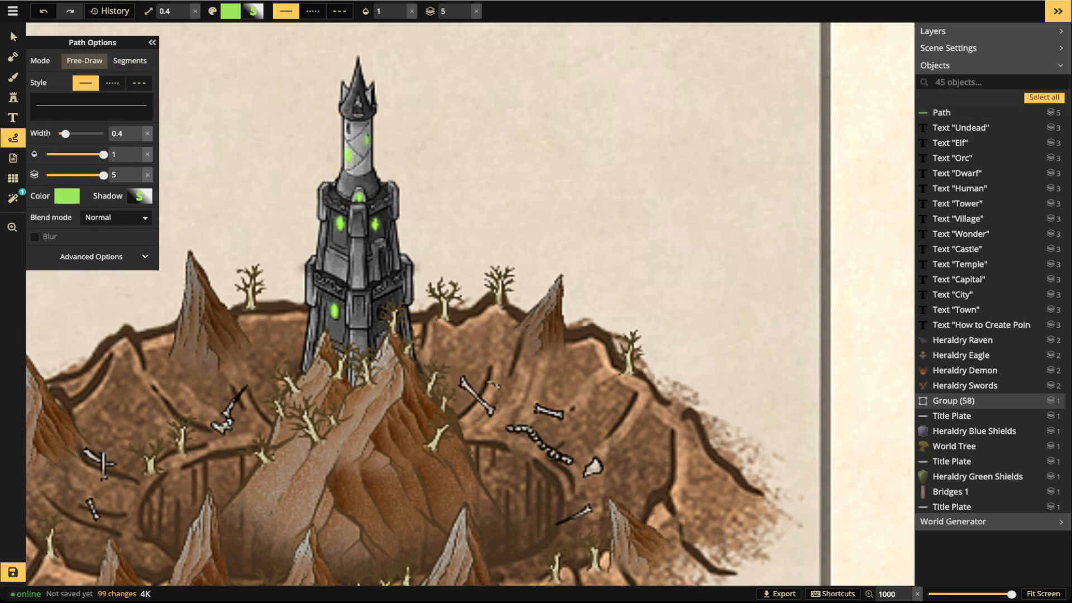
# Draw another small green light on the slender upper tower and a taller one on the dwarven tower's right face
pyautogui.press('Escape')
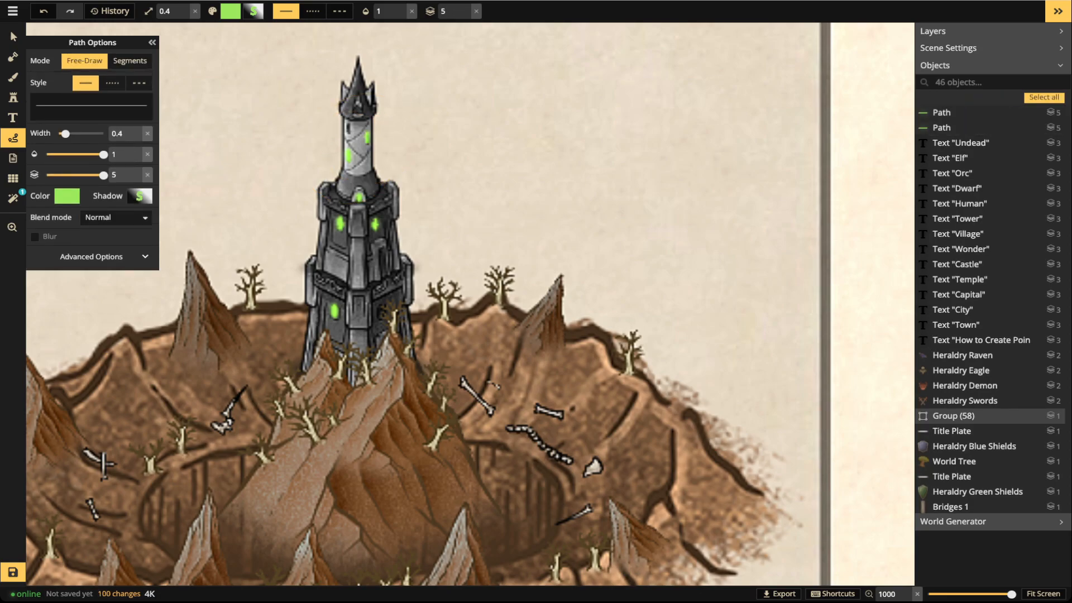
pyautogui.moveTo(348, 125); pyautogui.dragTo(348, 132)
pyautogui.press('Escape')
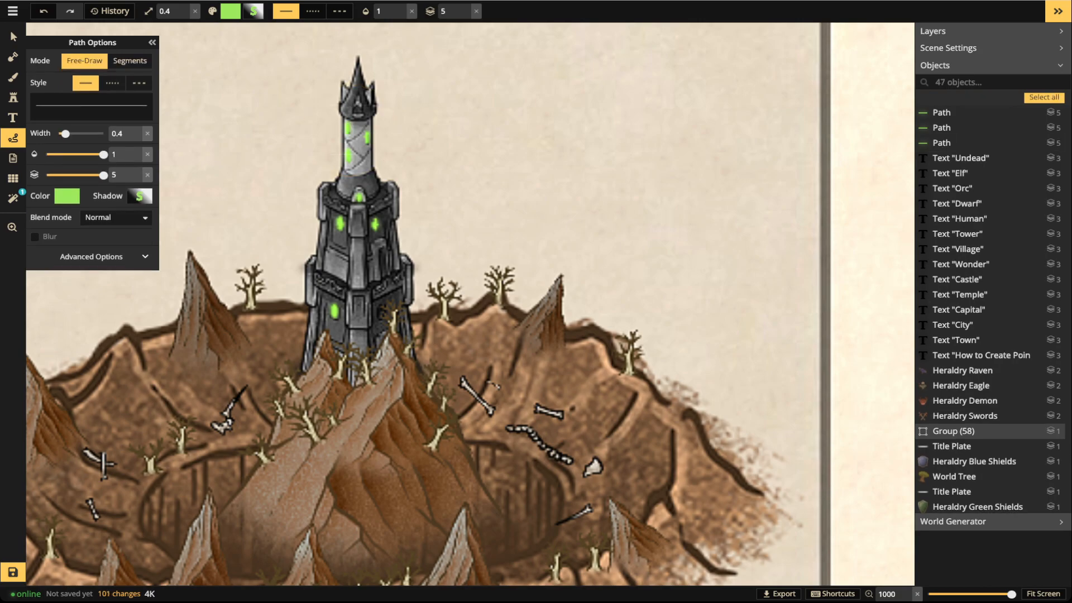
pyautogui.moveTo(381, 248)
pyautogui.mouseDown()
pyautogui.moveTo(383, 279)
pyautogui.moveTo(380, 249)
pyautogui.mouseUp()
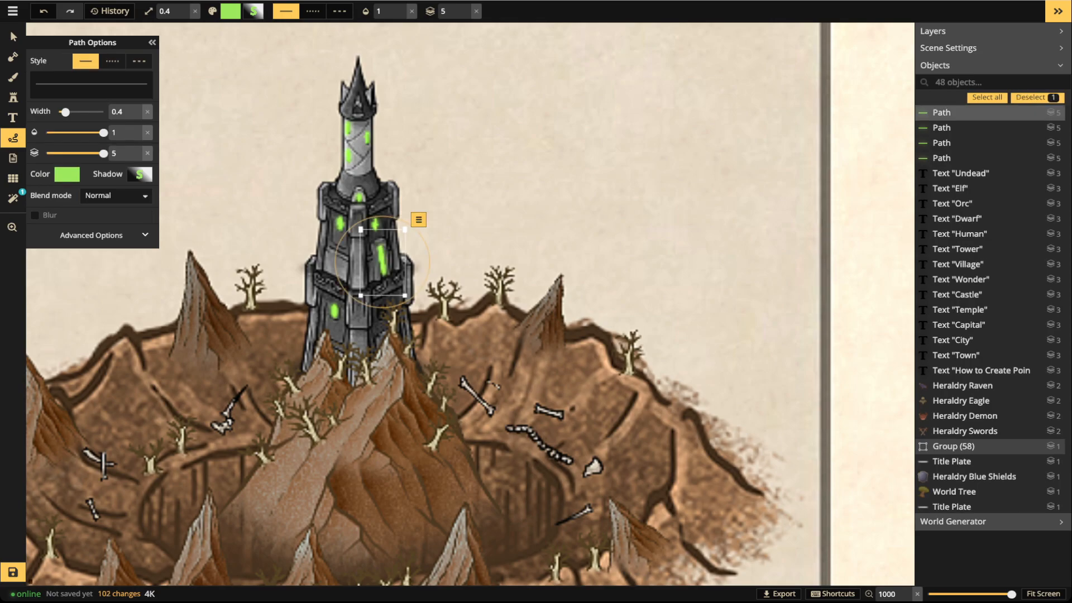
pyautogui.scroll(-3, 294, 195)
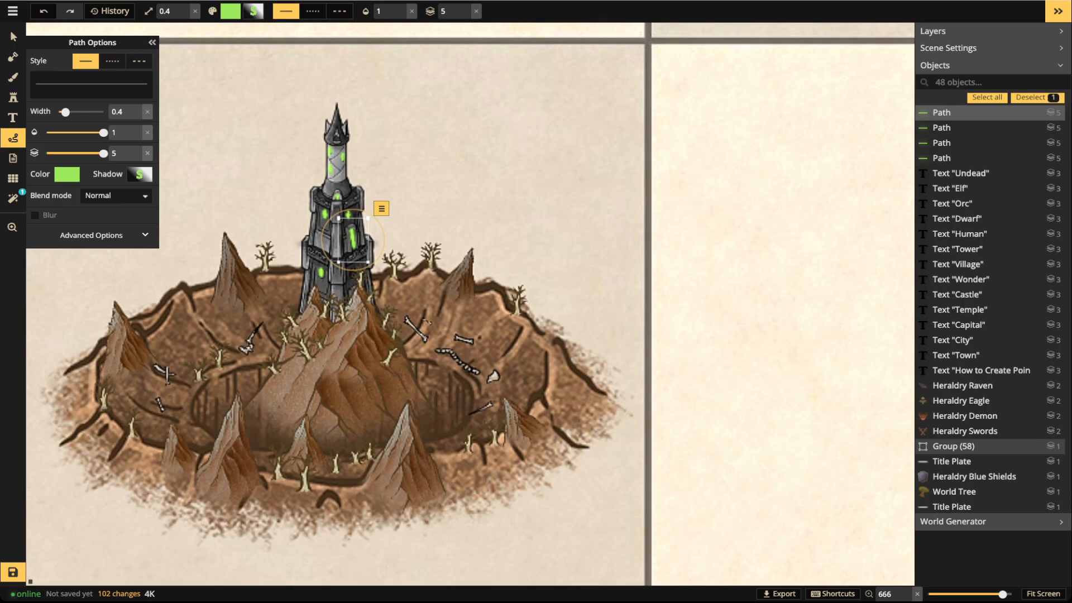
pyautogui.press('Escape')
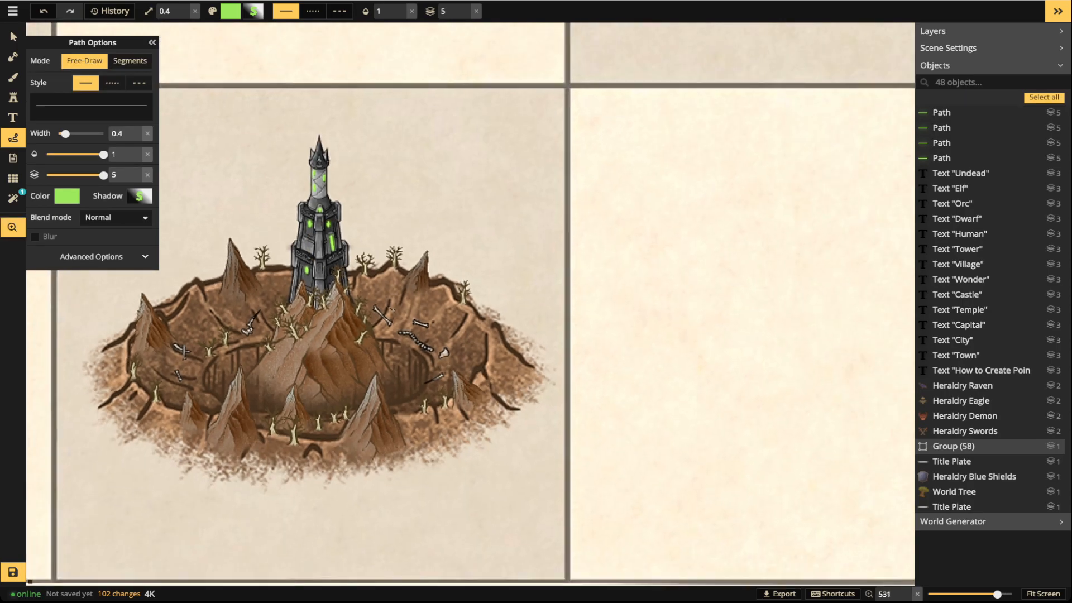
pyautogui.scroll(-2, 469, 304)
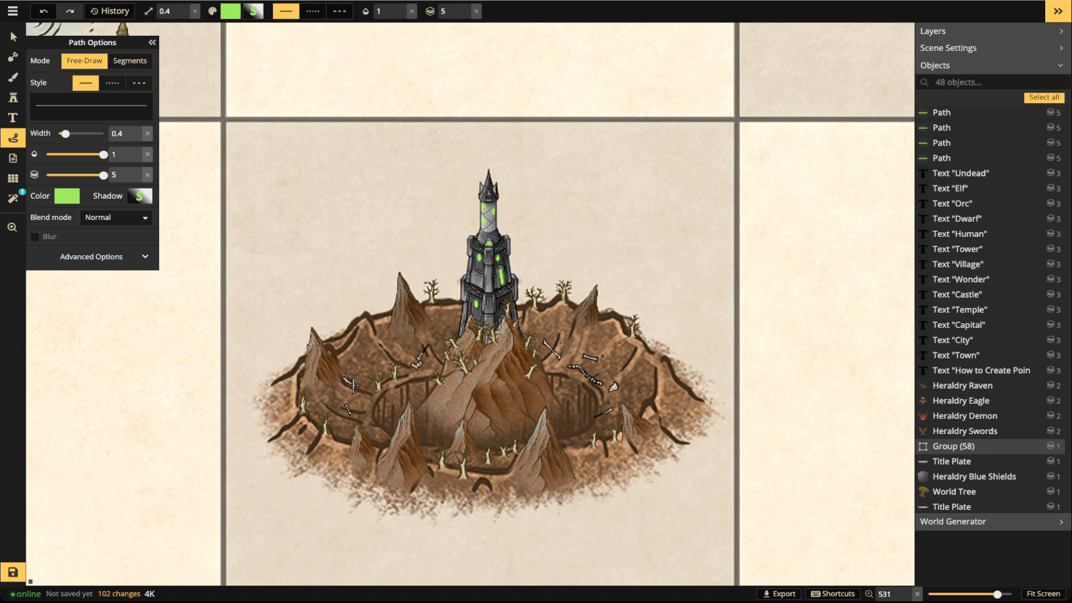
# Draw a test path beside the tower, set width 0.9 and opacity 0.5, try it over the crater, and delete it
pyautogui.moveTo(341, 171); pyautogui.dragTo(312, 210)
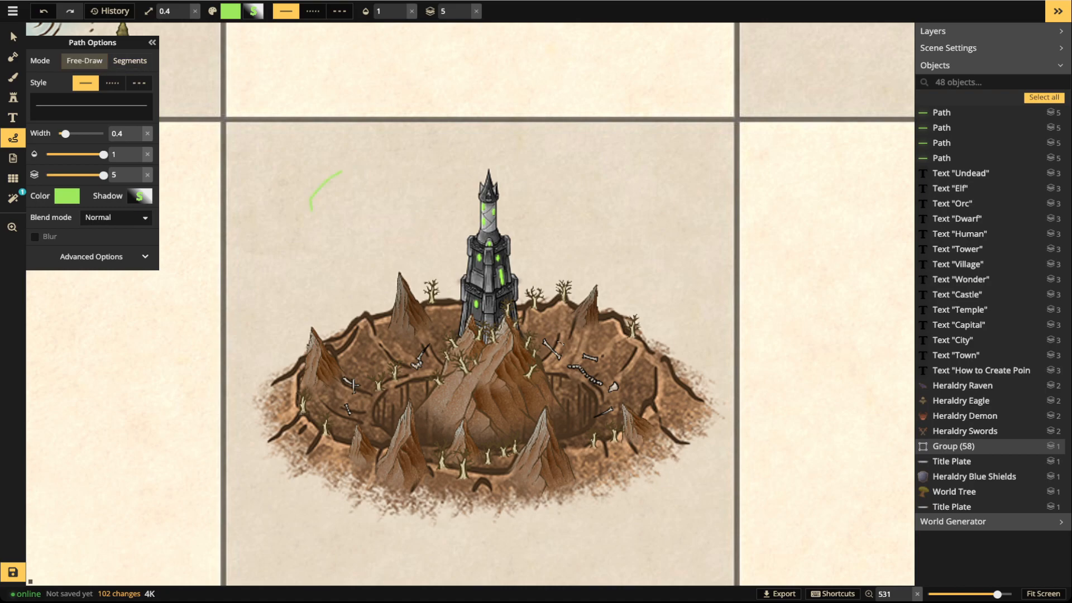
pyautogui.moveTo(298, 258); pyautogui.dragTo(292, 282)
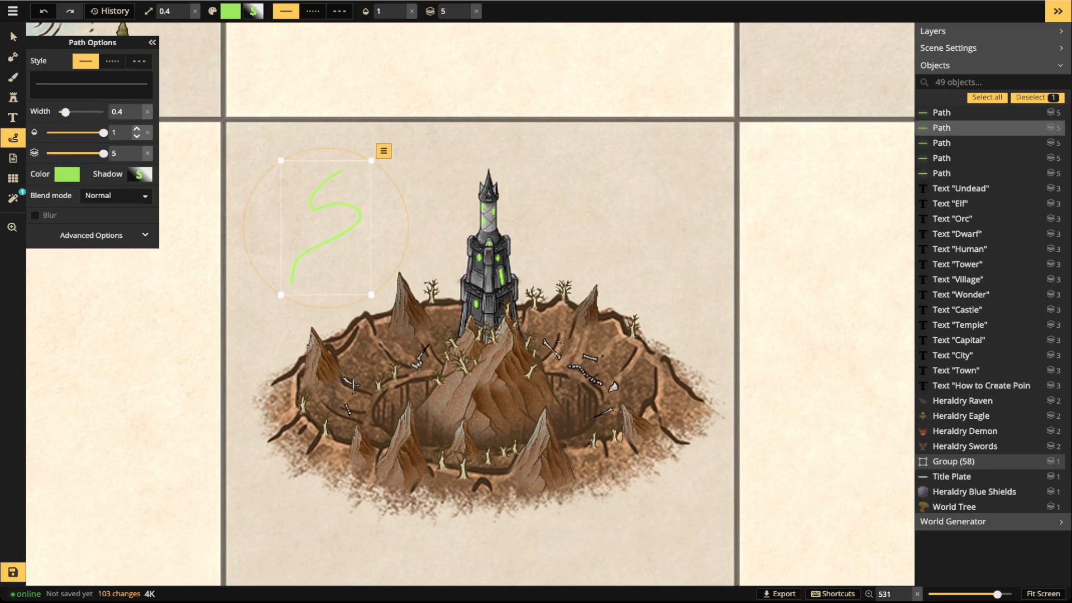
pyautogui.moveTo(65, 112); pyautogui.dragTo(77, 113)
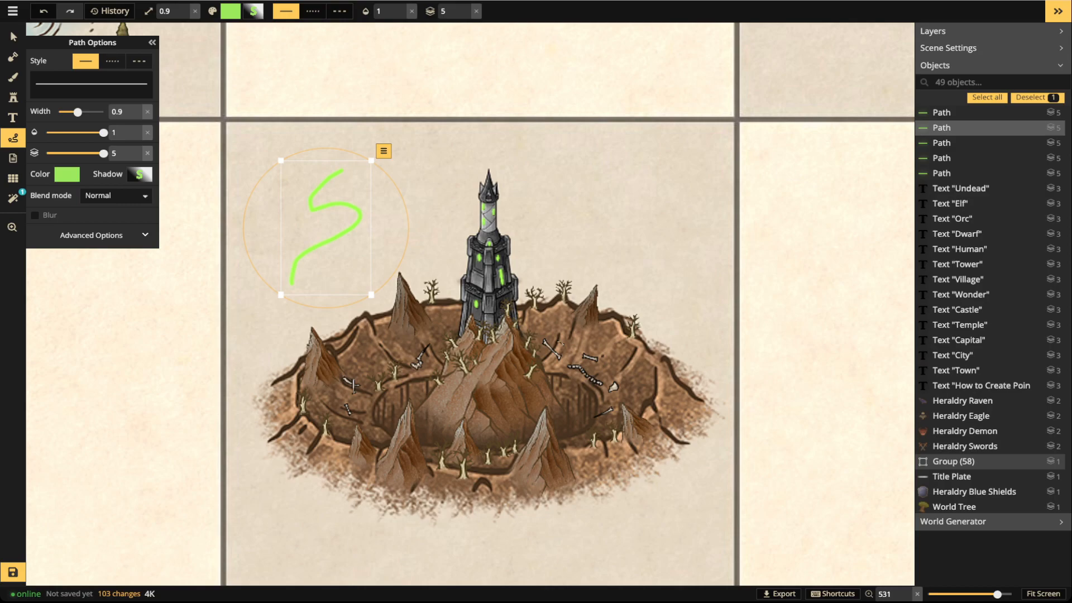
pyautogui.moveTo(103, 133); pyautogui.dragTo(81, 133)
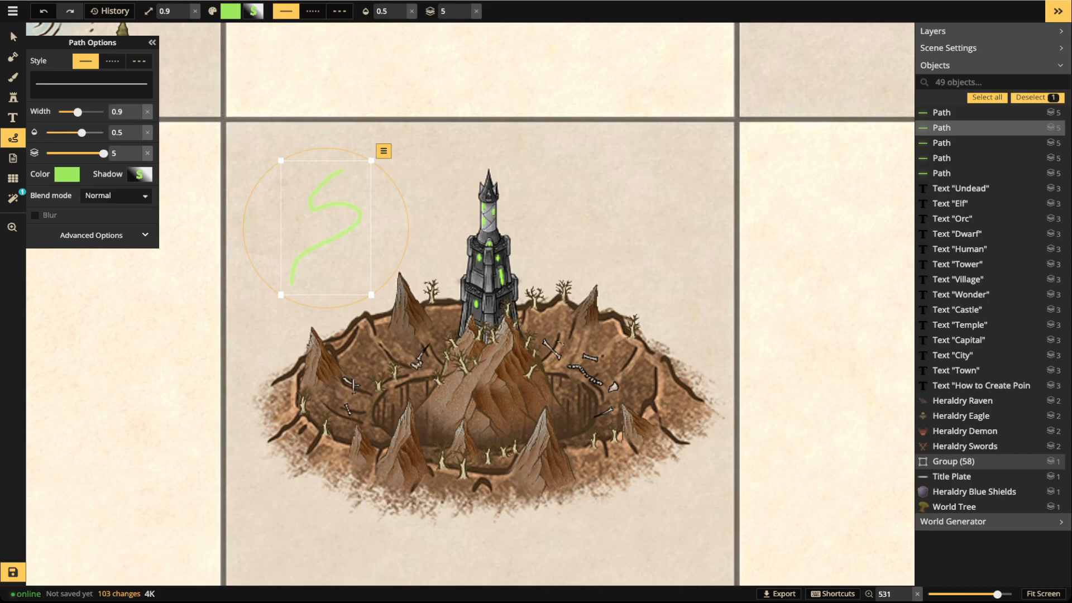
pyautogui.moveTo(326, 227); pyautogui.dragTo(455, 404)
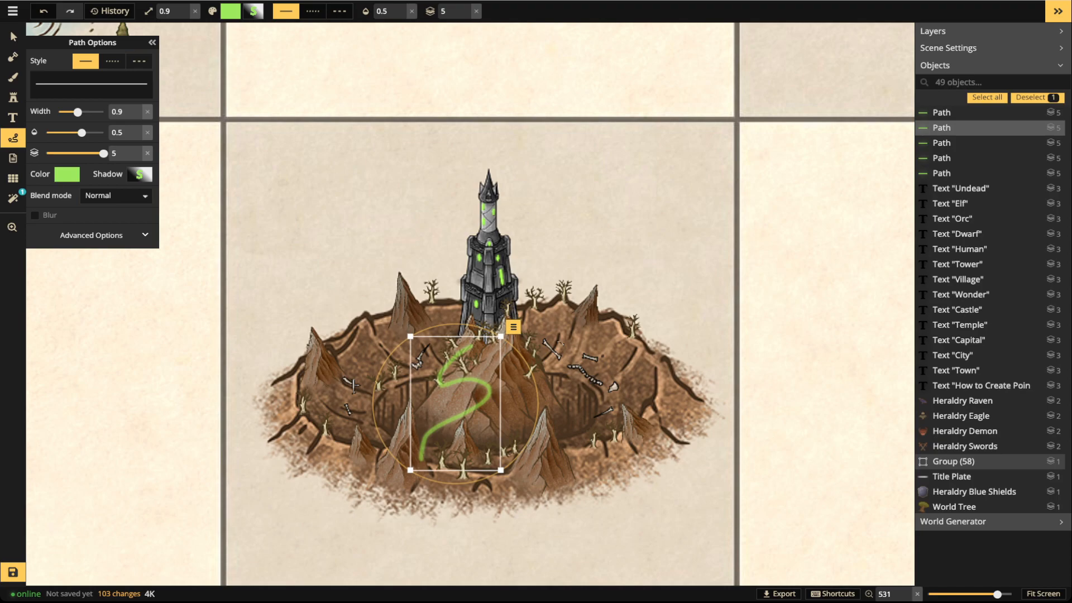
pyautogui.press('Delete')
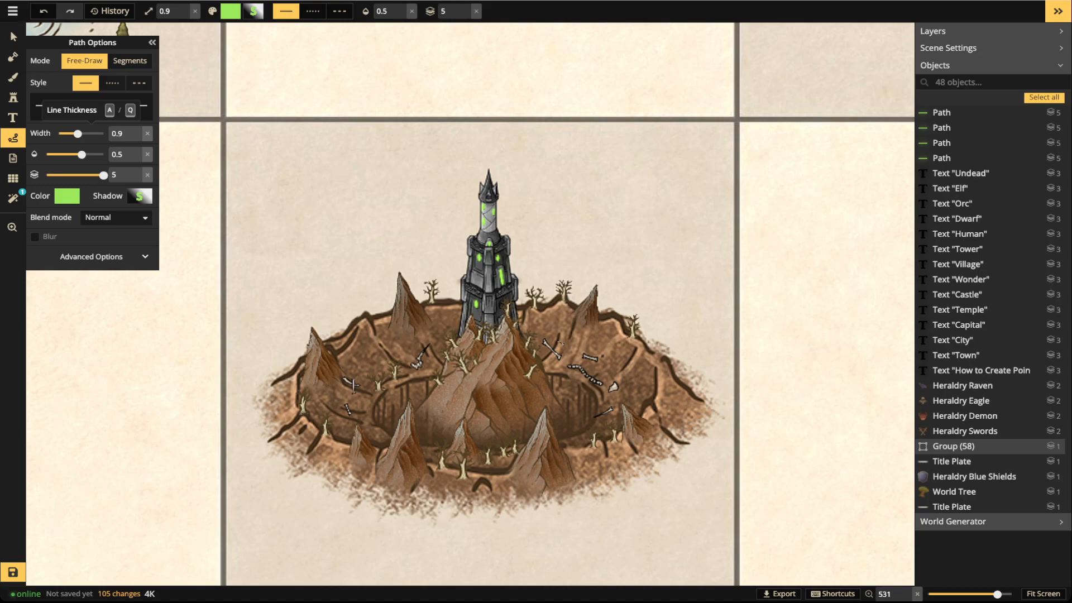
# Draw translucent green magic swirls curving around the dwarven tower and the central mountain
pyautogui.moveTo(559, 417)
pyautogui.mouseDown()
pyautogui.moveTo(593, 342)
pyautogui.moveTo(529, 277)
pyautogui.mouseUp()
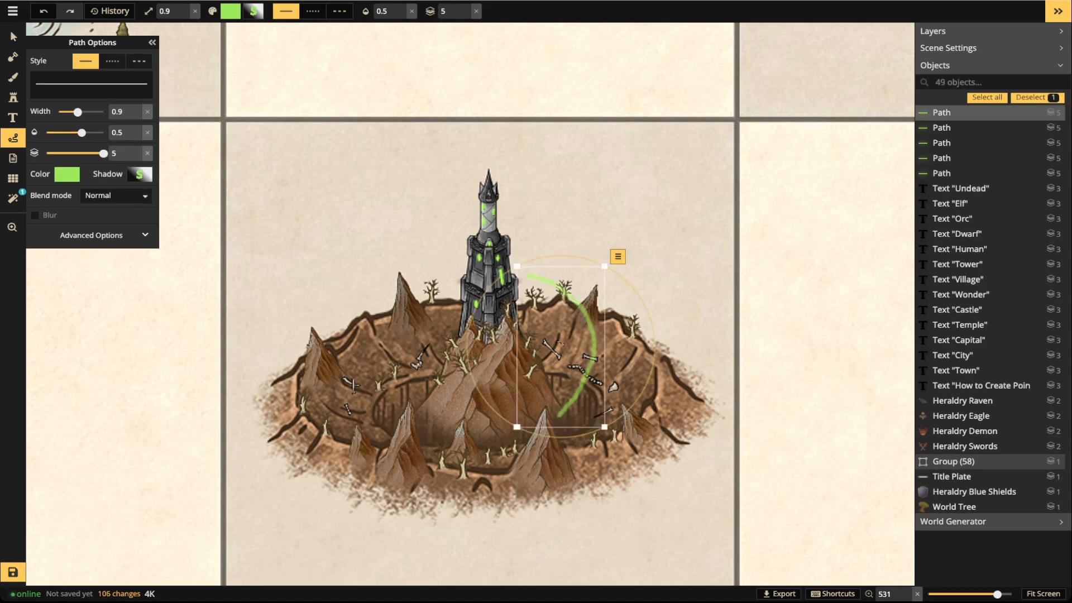
pyautogui.click(459, 270)
pyautogui.moveTo(459, 270)
pyautogui.mouseDown()
pyautogui.moveTo(417, 296)
pyautogui.moveTo(541, 291)
pyautogui.moveTo(502, 215)
pyautogui.mouseUp()
pyautogui.moveTo(393, 400)
pyautogui.mouseDown()
pyautogui.moveTo(447, 397)
pyautogui.moveTo(565, 327)
pyautogui.moveTo(527, 308)
pyautogui.mouseUp()
pyautogui.moveTo(525, 241)
pyautogui.mouseDown()
pyautogui.moveTo(549, 258)
pyautogui.moveTo(502, 282)
pyautogui.moveTo(424, 288)
pyautogui.moveTo(446, 301)
pyautogui.mouseUp()
pyautogui.moveTo(489, 425)
pyautogui.mouseDown()
pyautogui.moveTo(555, 369)
pyautogui.moveTo(528, 329)
pyautogui.mouseUp()
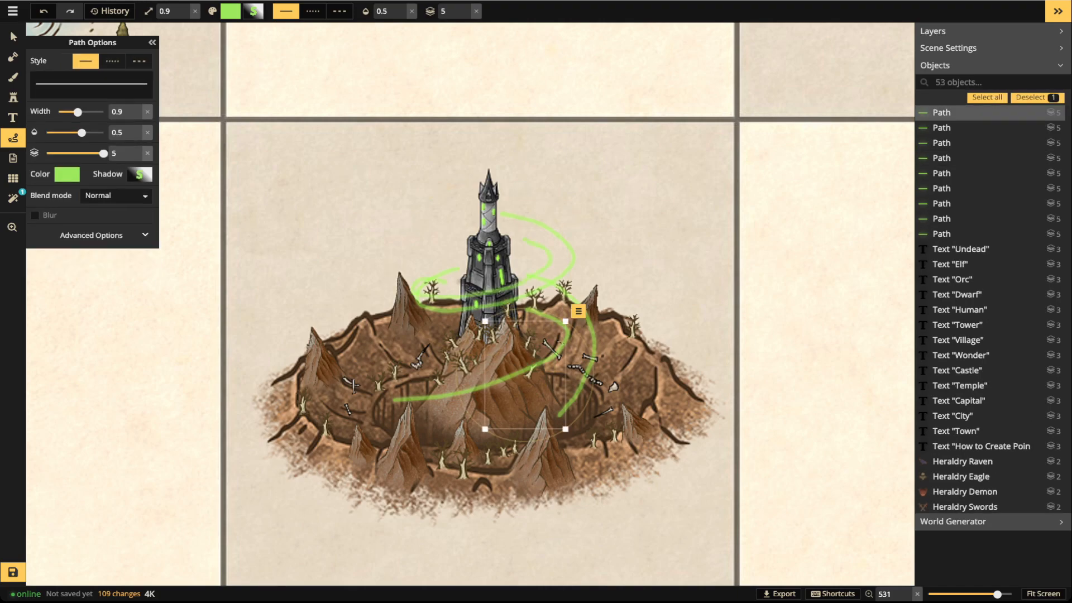
pyautogui.moveTo(458, 319)
pyautogui.mouseDown()
pyautogui.moveTo(441, 326)
pyautogui.moveTo(480, 330)
pyautogui.moveTo(529, 304)
pyautogui.mouseUp()
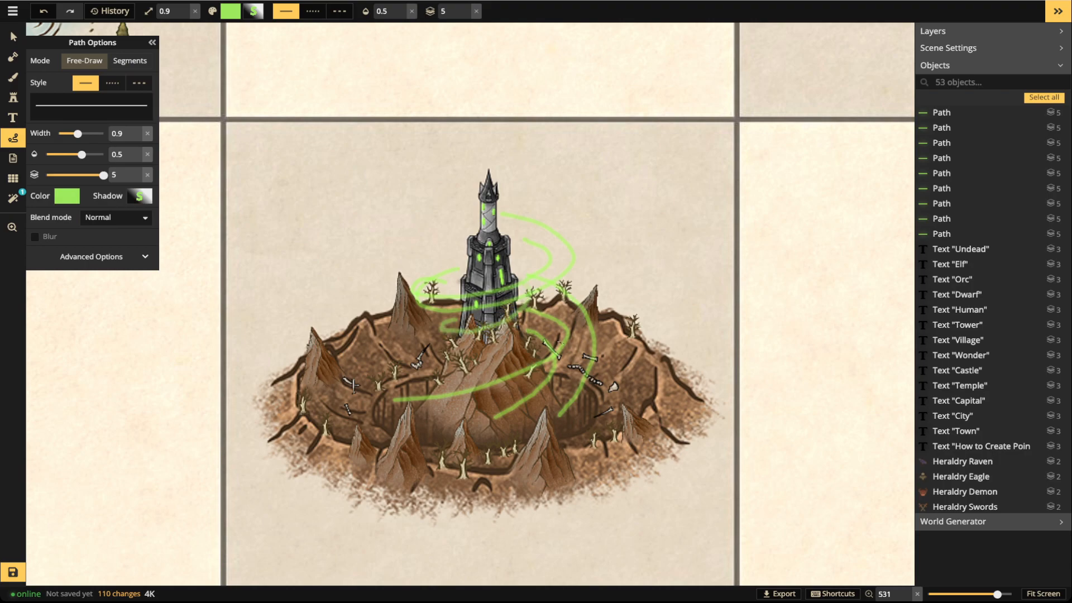
# Draw short translucent green swirls around the slender upper tower and beside its spire, and delete one surplus path
pyautogui.moveTo(472, 230)
pyautogui.mouseDown()
pyautogui.moveTo(454, 246)
pyautogui.moveTo(510, 228)
pyautogui.mouseUp()
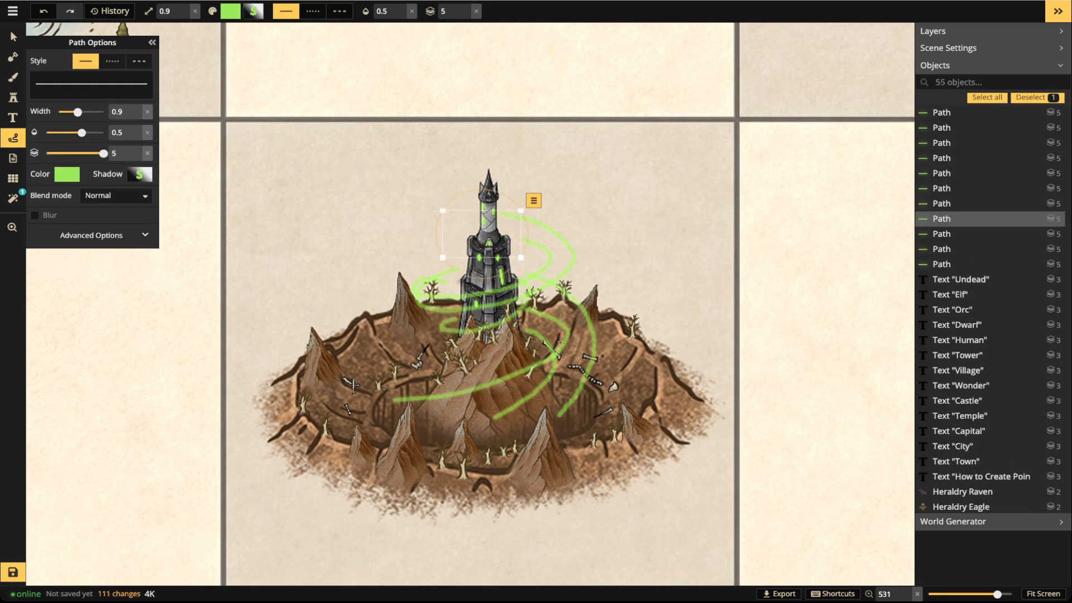
pyautogui.press('Escape')
pyautogui.moveTo(508, 176)
pyautogui.mouseDown()
pyautogui.moveTo(510, 192)
pyautogui.moveTo(483, 180)
pyautogui.moveTo(479, 209)
pyautogui.mouseUp()
pyautogui.press('Escape')
pyautogui.press('Delete')
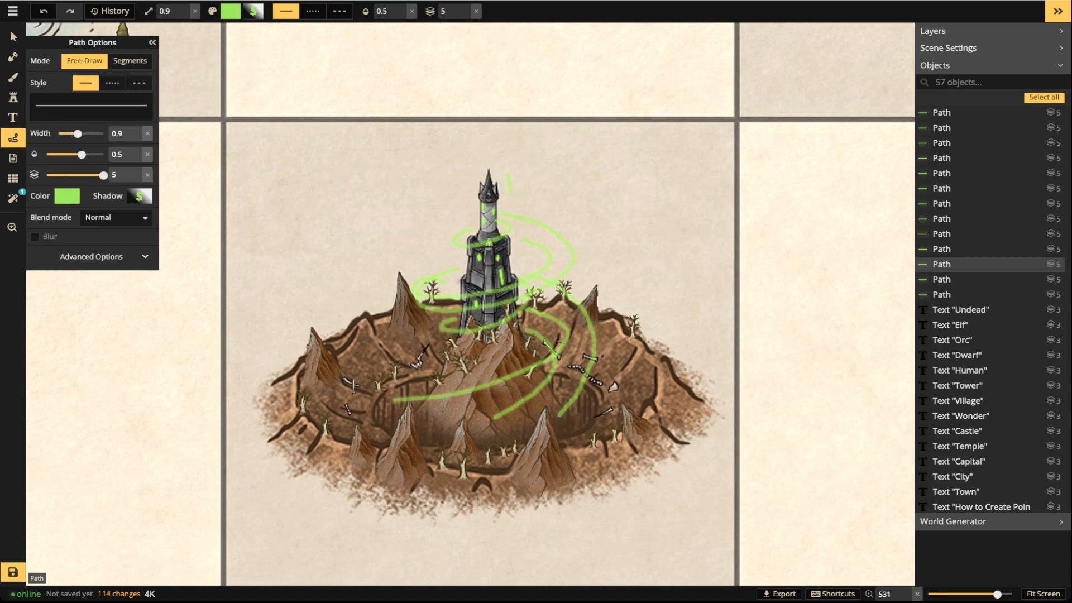
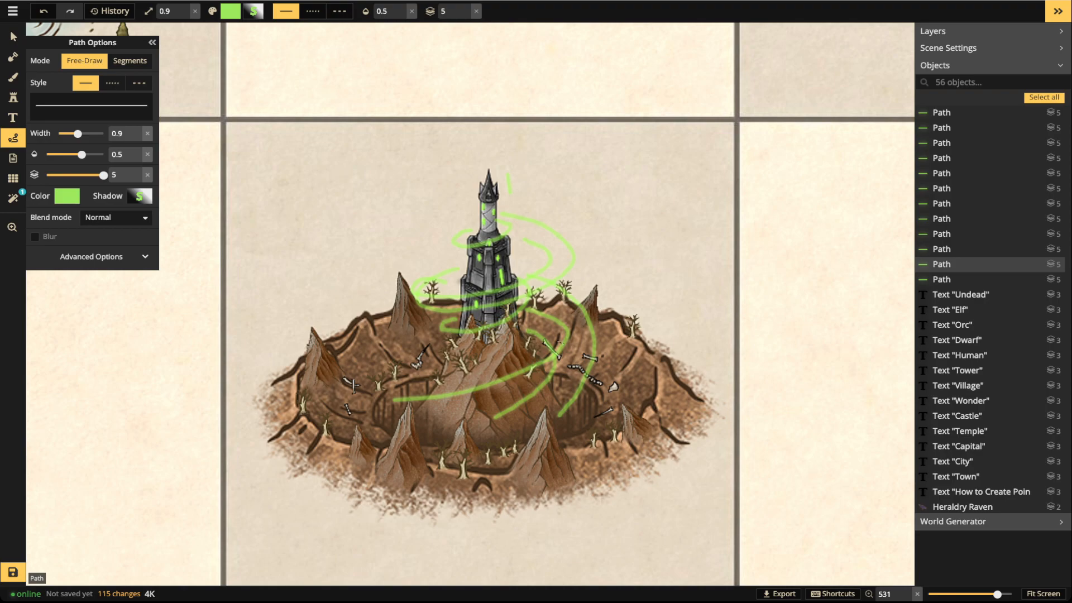
# Open the grouped crater scene for editing and select the large mountain at its front rim
pyautogui.scroll(3, 417, 473)
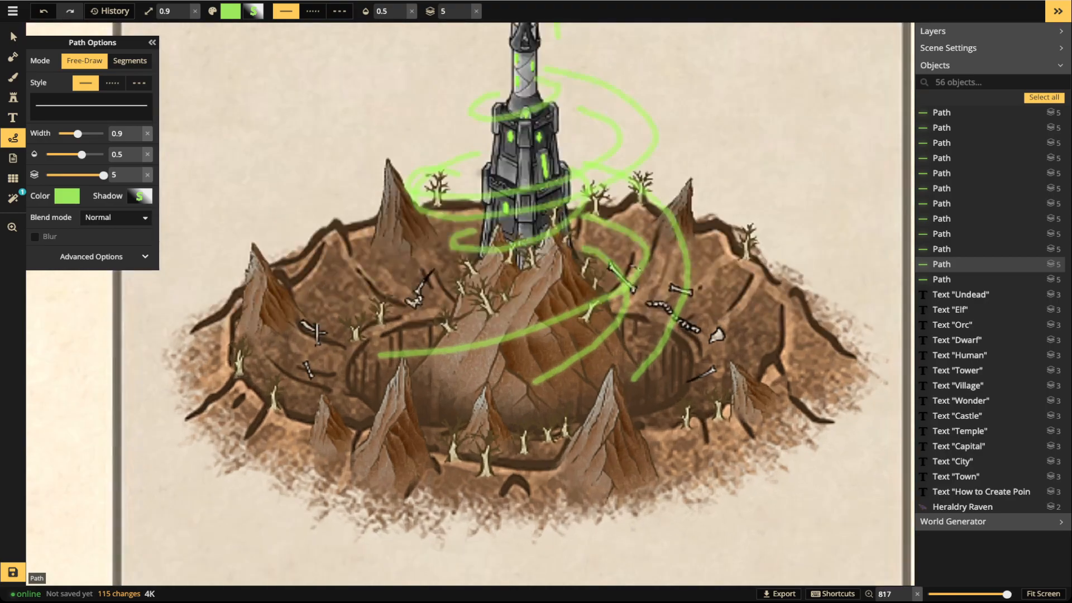
pyautogui.click(13, 37)
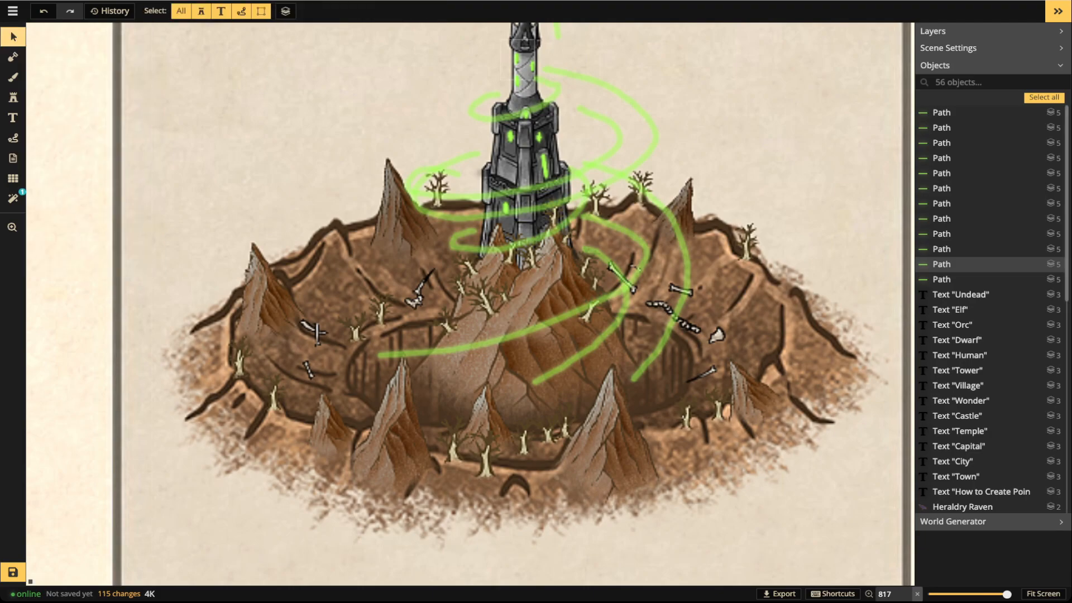
pyautogui.click(402, 335)
pyautogui.click(410, 11)
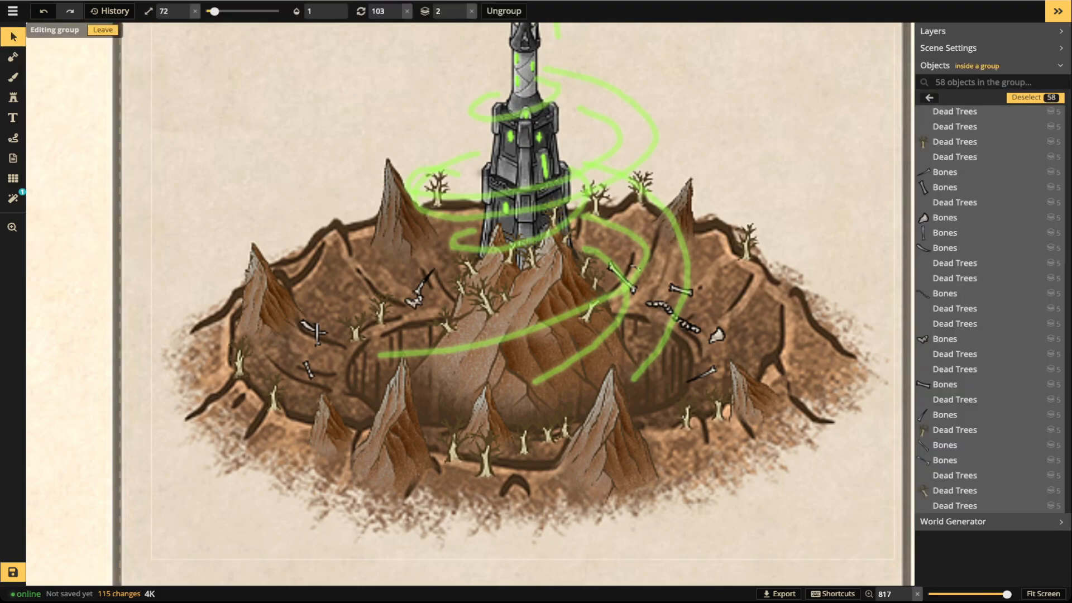
pyautogui.scroll(-1, 577, 427)
pyautogui.click(581, 430)
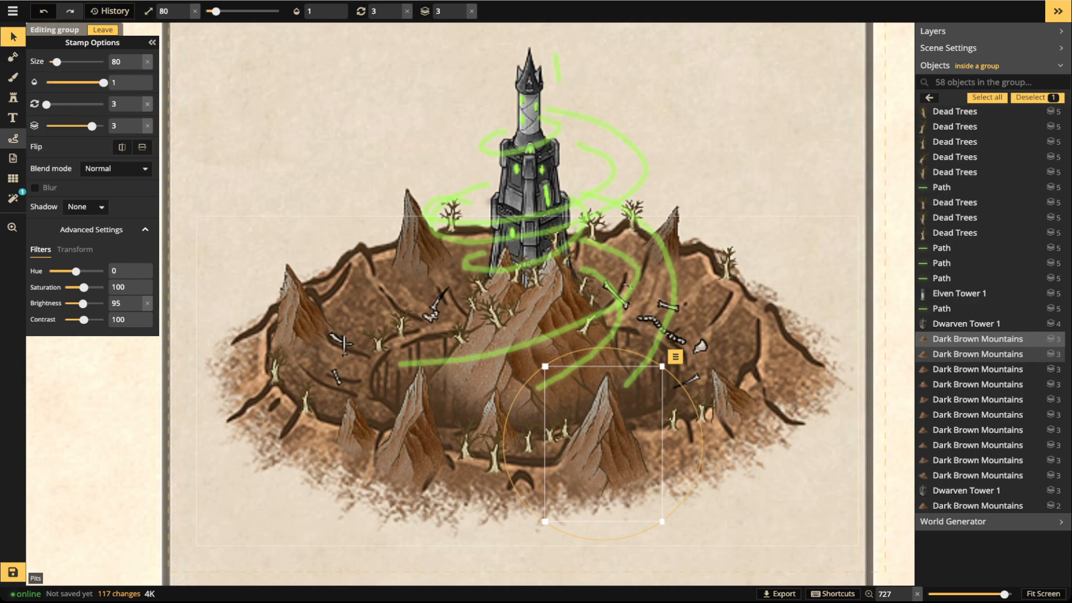
# Draw test paths inside the group, set the path width to 5, and delete the test paths
pyautogui.click(13, 138)
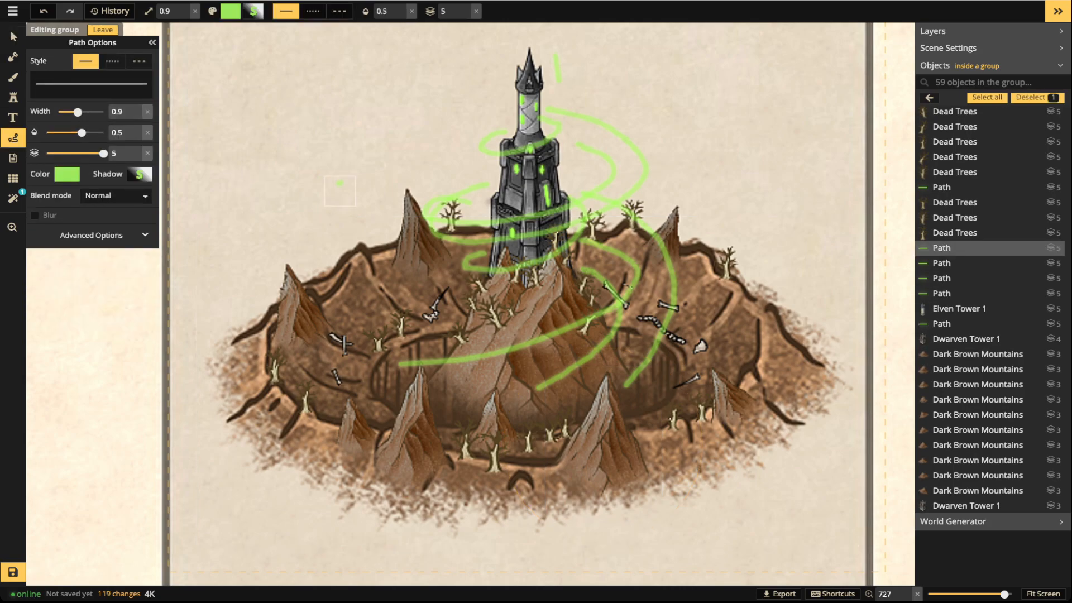
pyautogui.moveTo(293, 206); pyautogui.dragTo(279, 157)
pyautogui.press('Delete')
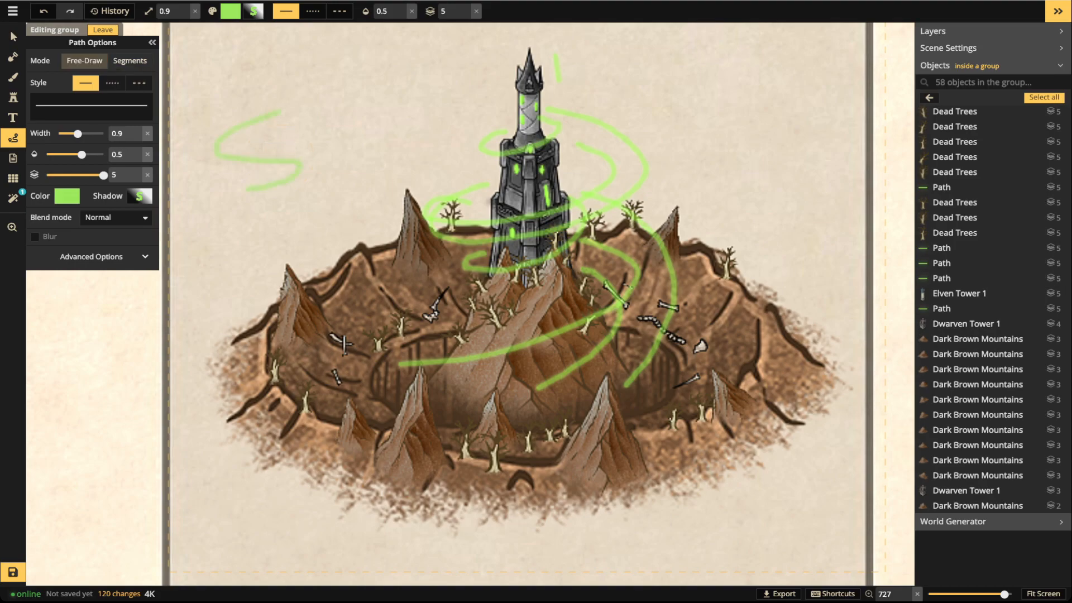
pyautogui.moveTo(249, 189); pyautogui.dragTo(248, 189)
pyautogui.moveTo(77, 112); pyautogui.dragTo(104, 112)
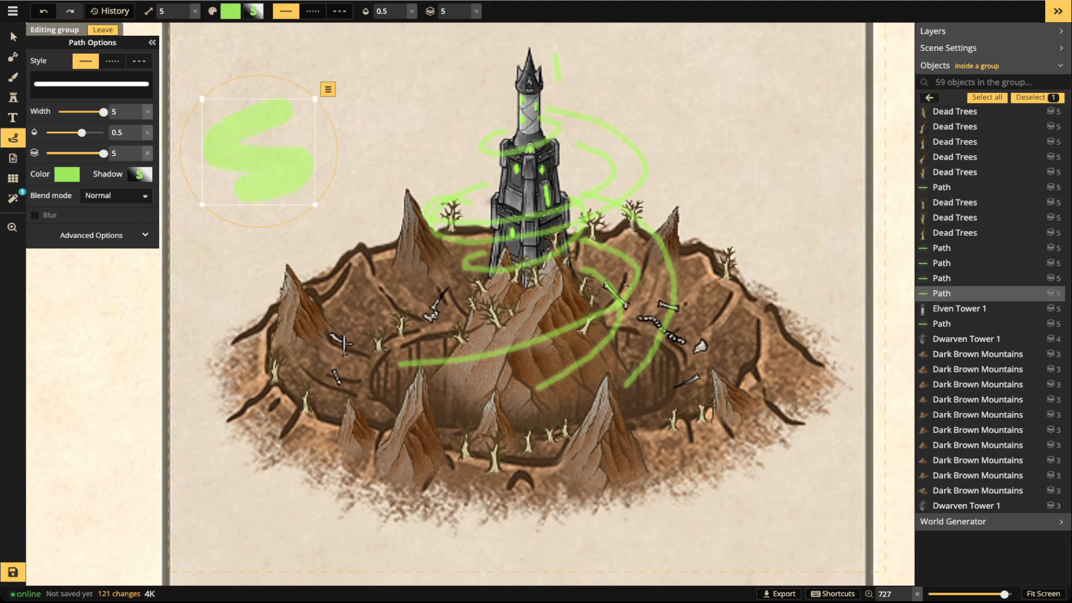
pyautogui.press('Delete')
# Fill the crater's inner pit with a wide translucent green path inside the group and set its layer to 2
pyautogui.moveTo(467, 338)
pyautogui.mouseDown()
pyautogui.moveTo(388, 380)
pyautogui.moveTo(394, 411)
pyautogui.moveTo(530, 421)
pyautogui.moveTo(636, 397)
pyautogui.moveTo(664, 380)
pyautogui.moveTo(648, 340)
pyautogui.moveTo(469, 340)
pyautogui.moveTo(403, 365)
pyautogui.moveTo(386, 389)
pyautogui.moveTo(595, 363)
pyautogui.moveTo(645, 366)
pyautogui.moveTo(427, 389)
pyautogui.moveTo(642, 385)
pyautogui.mouseUp()
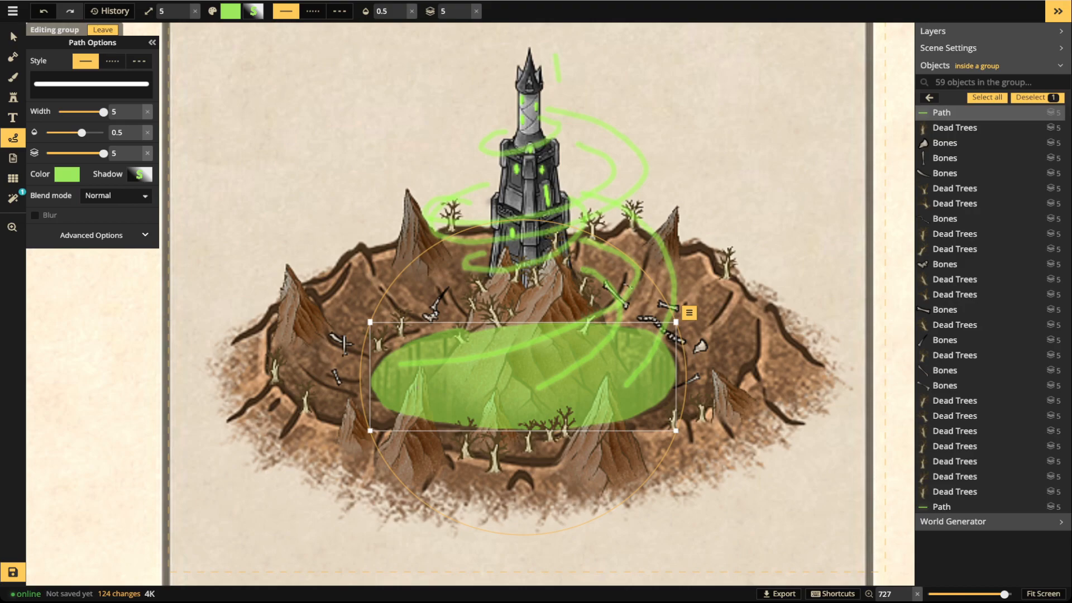
pyautogui.click(13, 38)
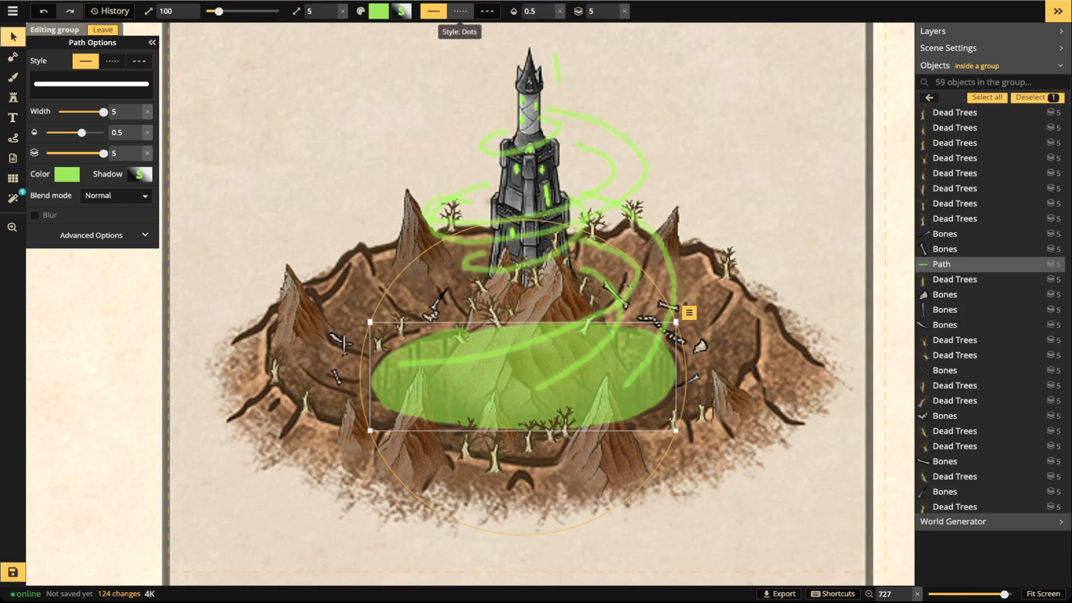
pyautogui.click(614, 15)
pyautogui.click(614, 15)
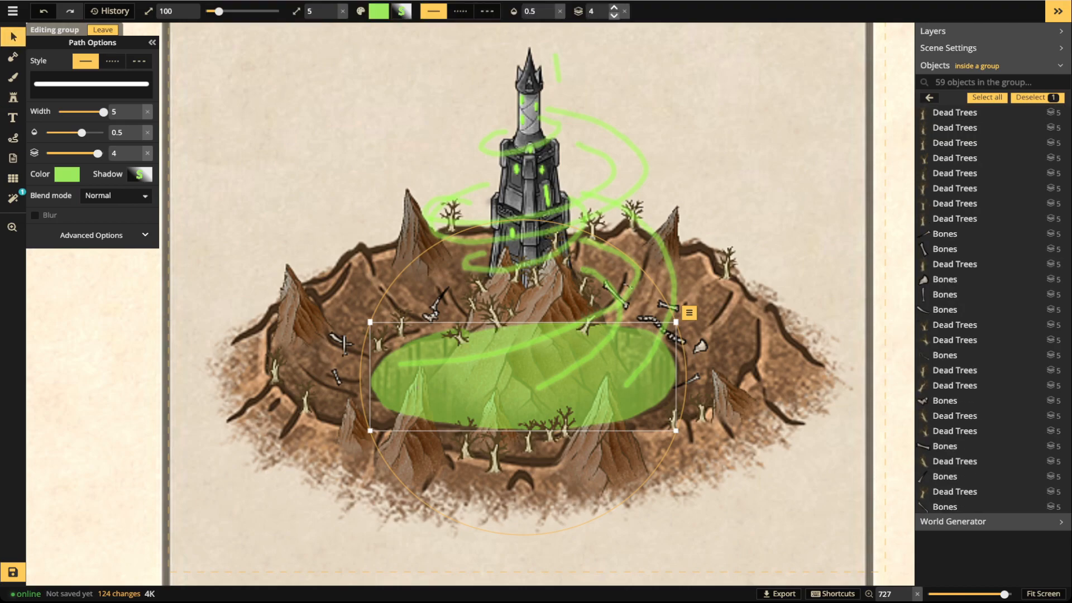
pyautogui.click(614, 15)
pyautogui.click(614, 15)
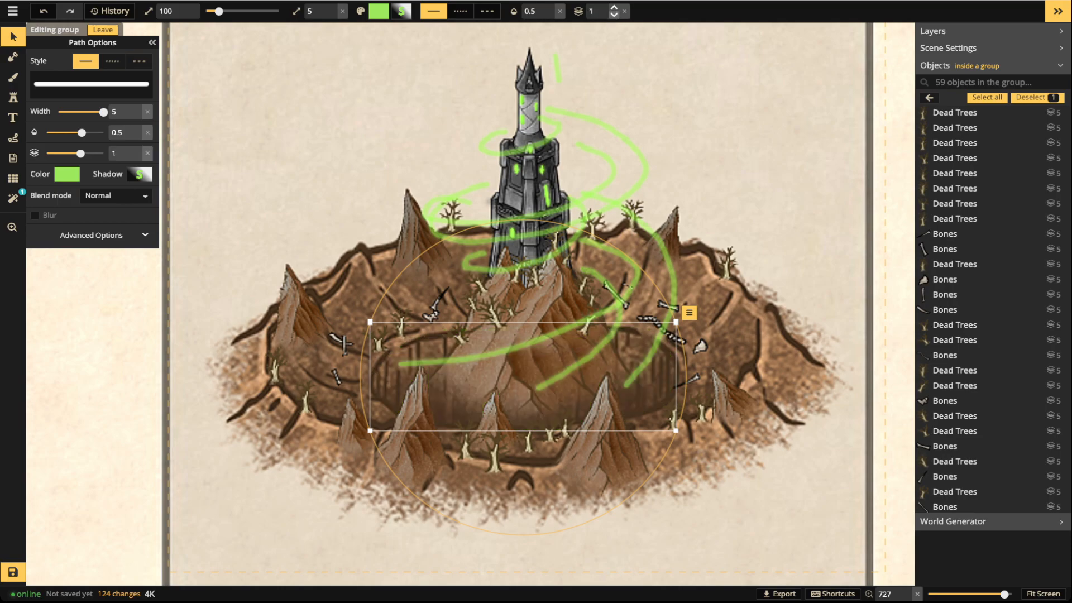
pyautogui.click(614, 7)
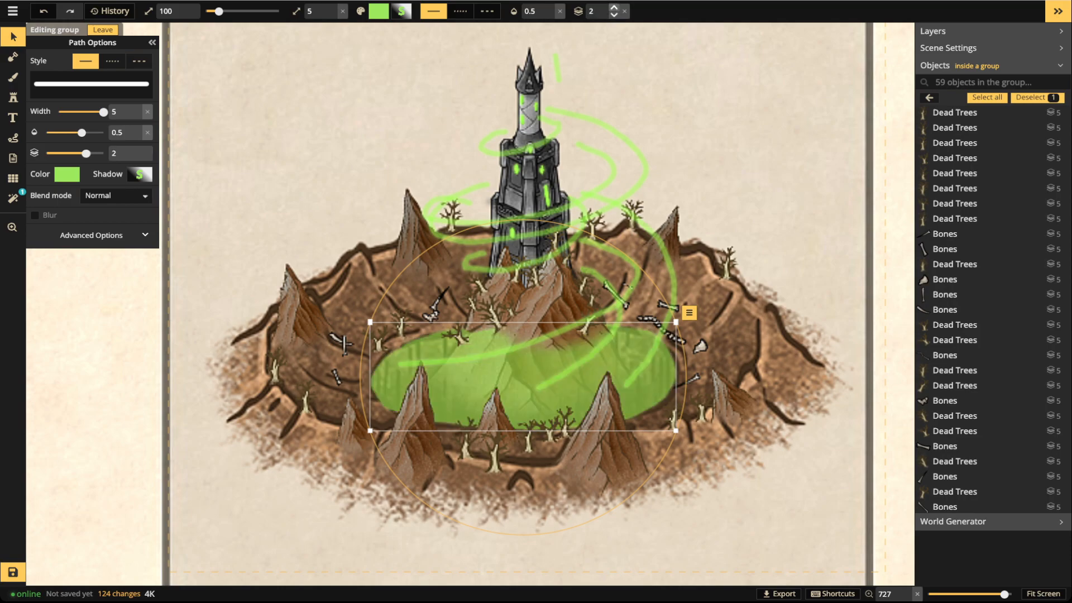
# Try the blend modes from Darken through Luminosity on the green path filling the crater's pit
pyautogui.click(139, 174)
pyautogui.click(116, 196)
pyautogui.click(86, 246)
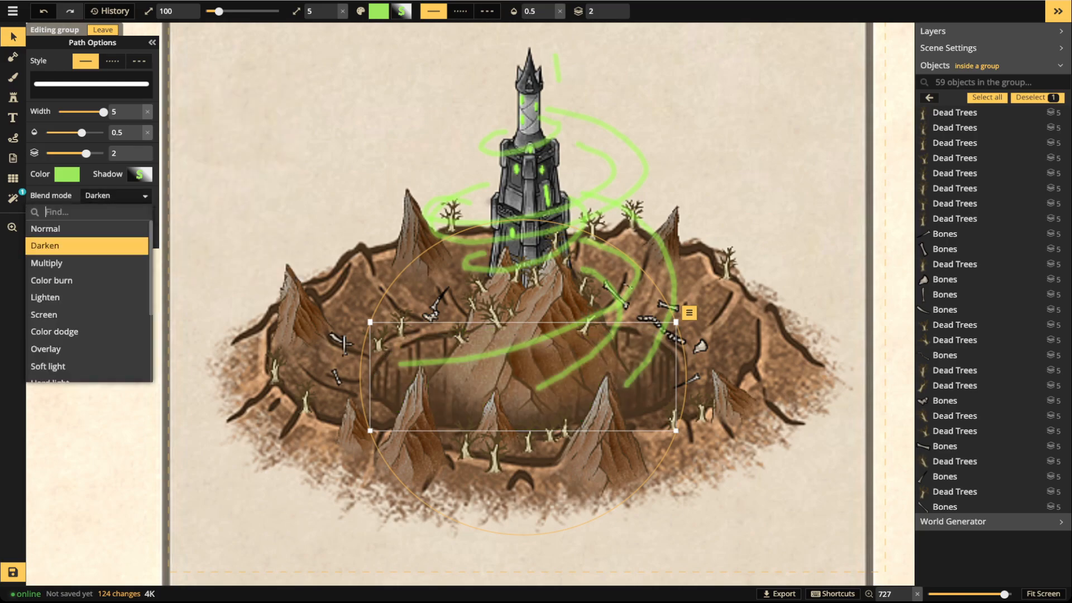
pyautogui.click(46, 263)
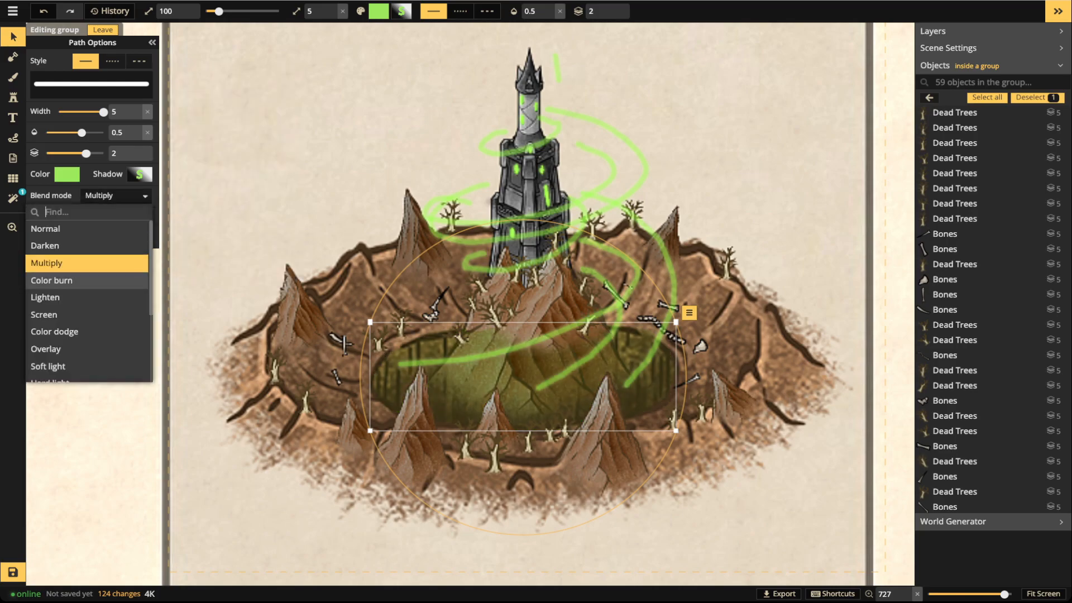
pyautogui.click(51, 281)
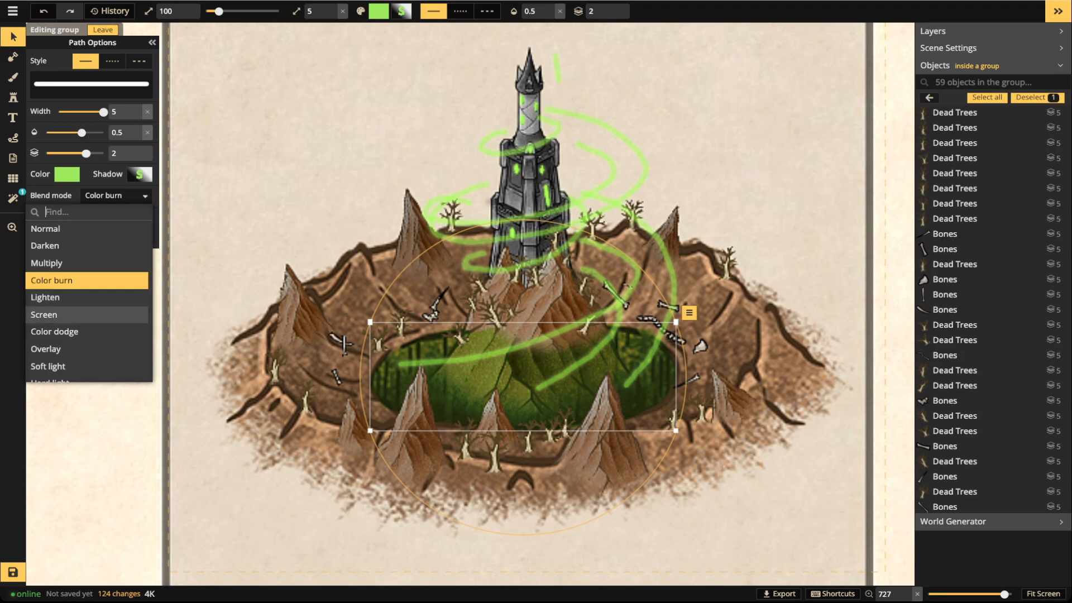
pyautogui.click(44, 297)
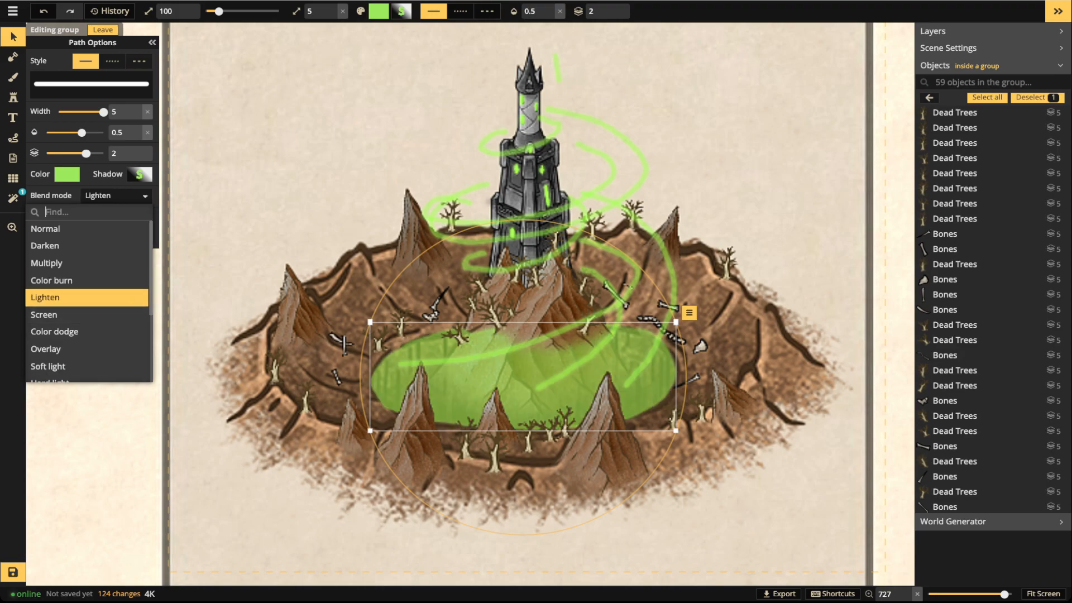
pyautogui.click(44, 314)
pyautogui.click(54, 331)
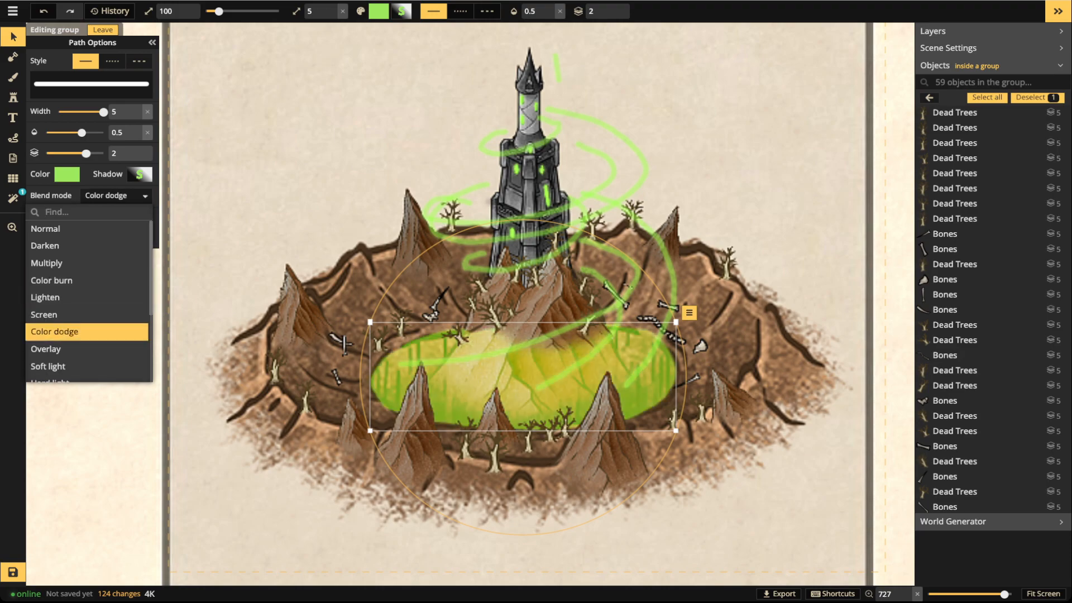
pyautogui.click(45, 348)
pyautogui.scroll(-1, 45, 314)
pyautogui.scroll(-2, 84, 295)
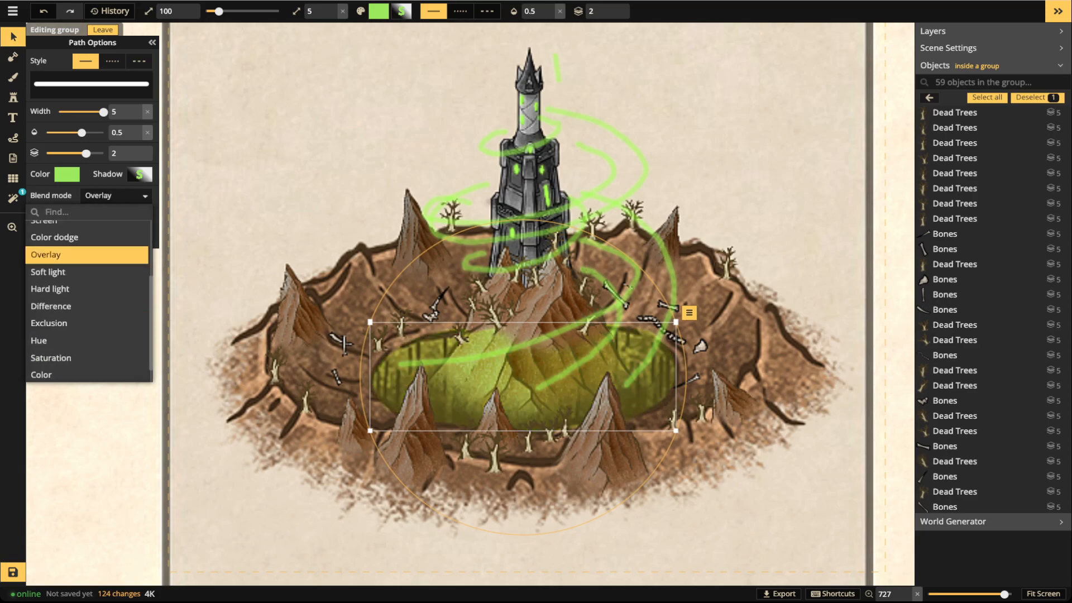
pyautogui.click(48, 272)
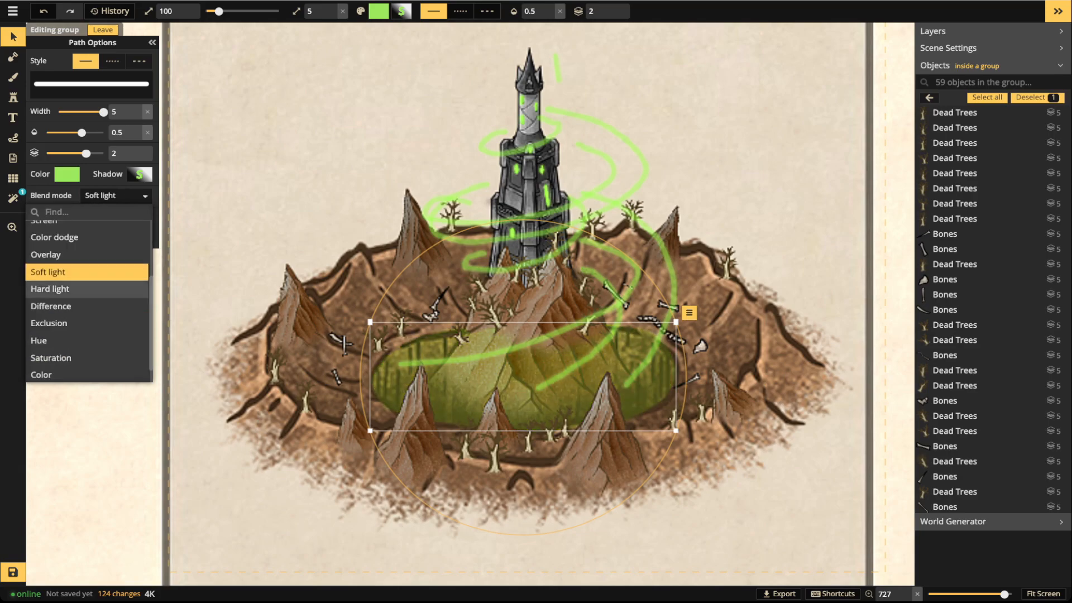
pyautogui.click(49, 289)
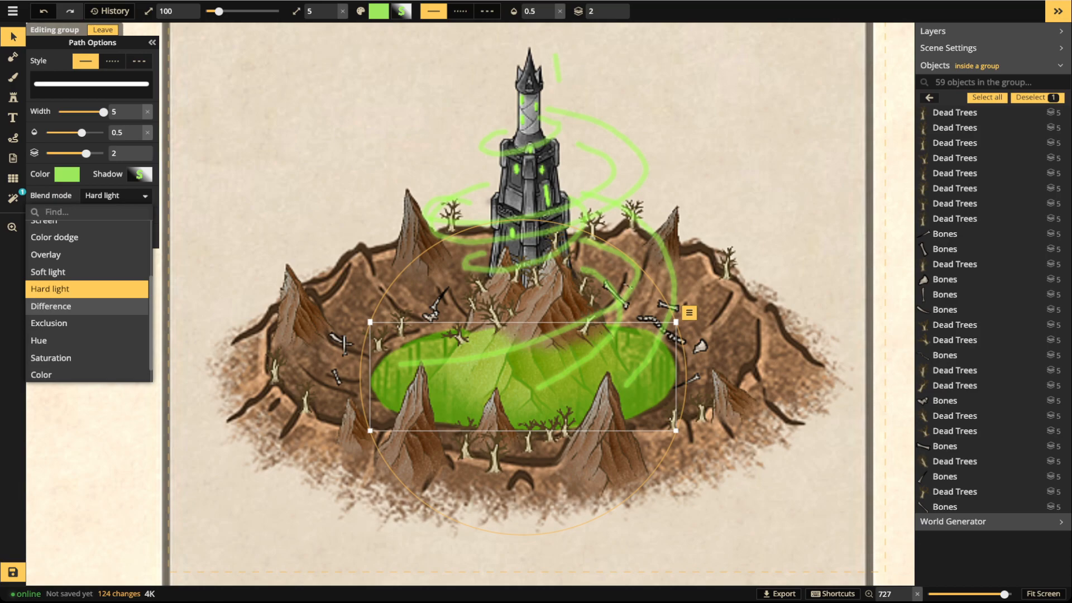
pyautogui.click(50, 306)
pyautogui.click(49, 323)
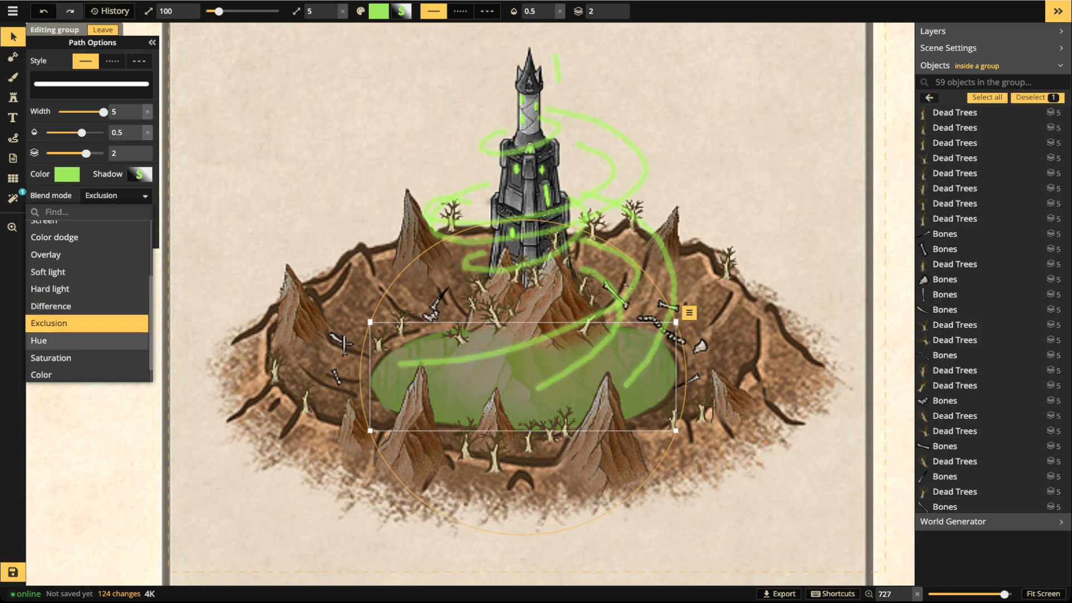
pyautogui.click(39, 340)
pyautogui.click(51, 358)
pyautogui.scroll(-1, 50, 289)
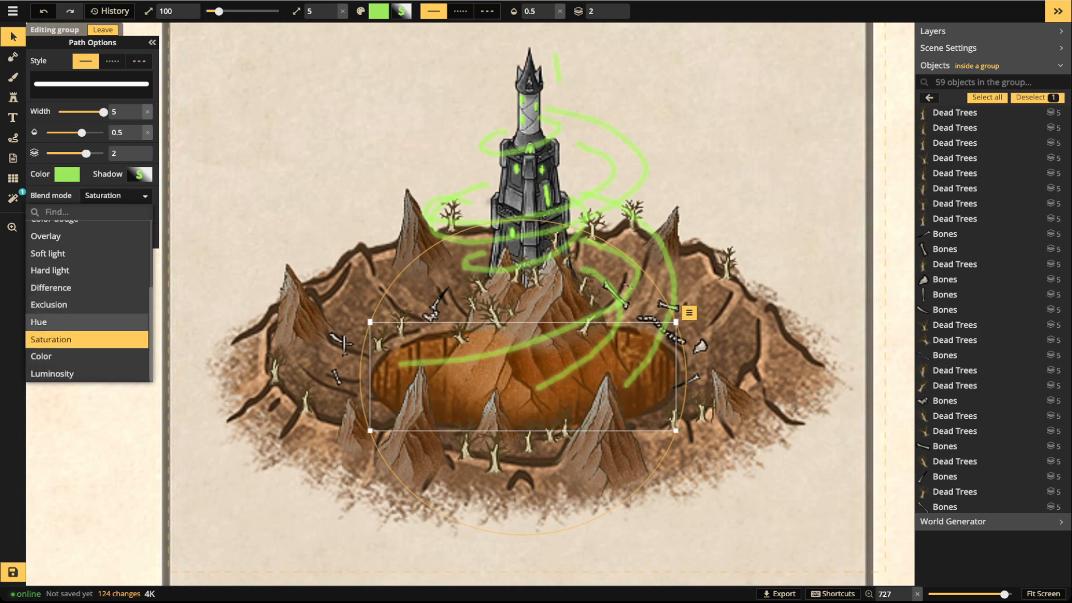
pyautogui.click(42, 357)
pyautogui.click(52, 374)
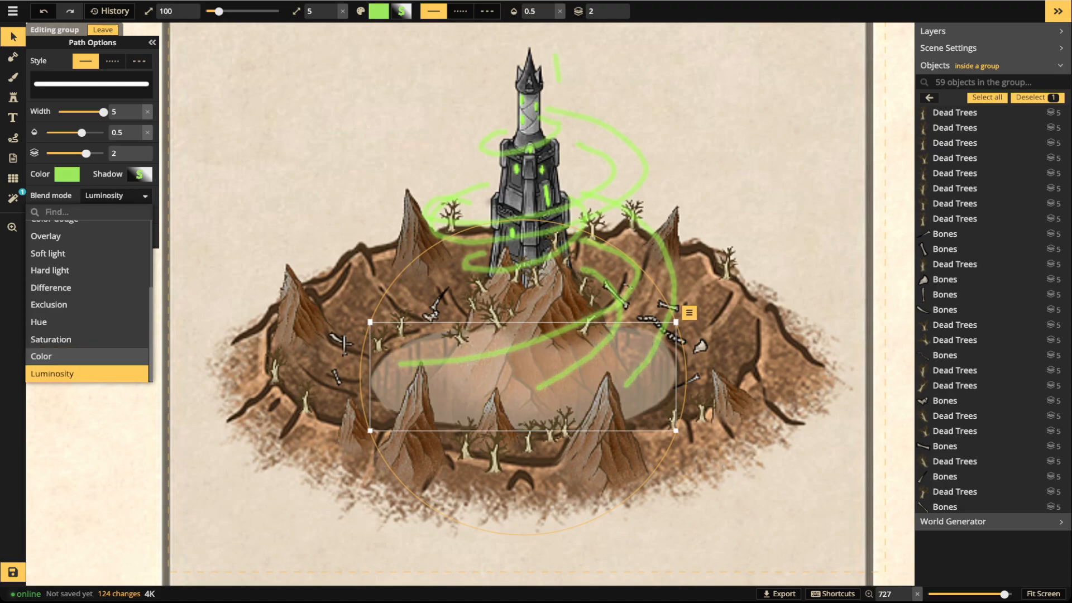
# Set the blend mode of the pit's green path to Color burn and deselect the path
pyautogui.scroll(3, 83, 301)
pyautogui.click(52, 280)
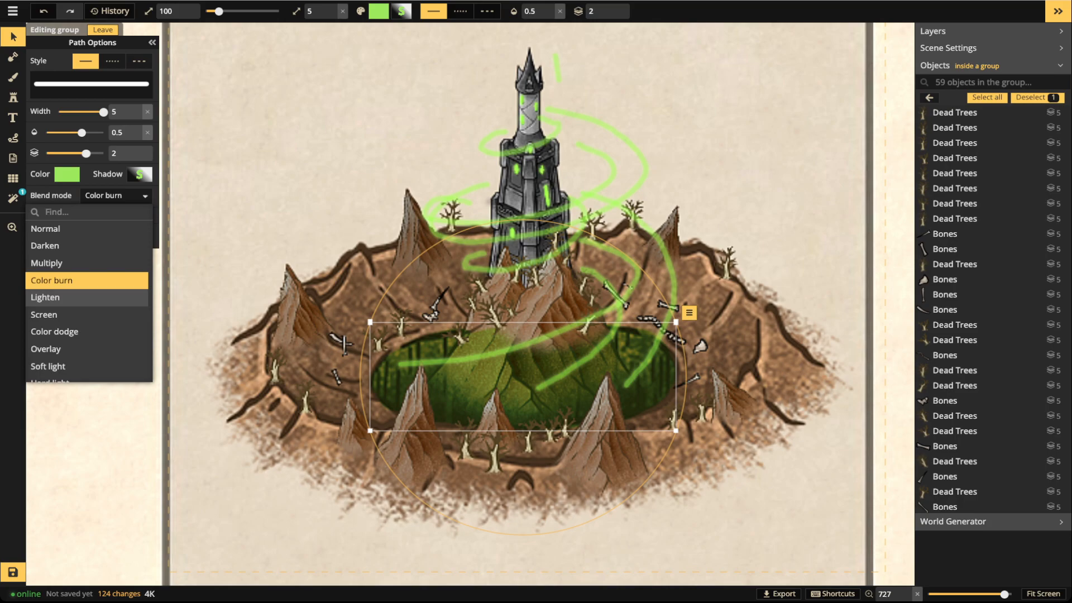
pyautogui.press('Escape')
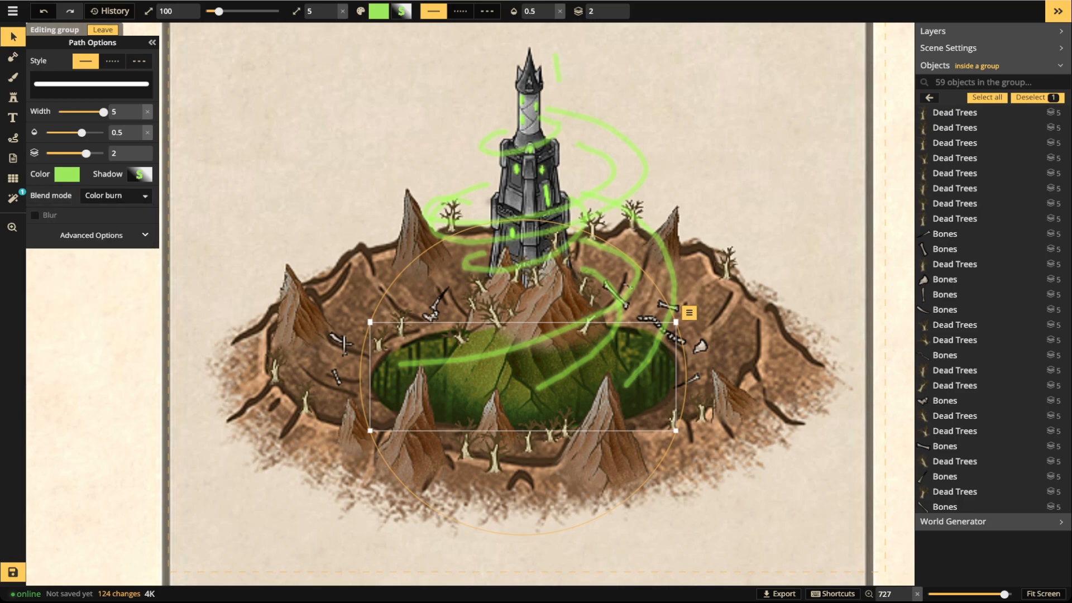
pyautogui.click(13, 37)
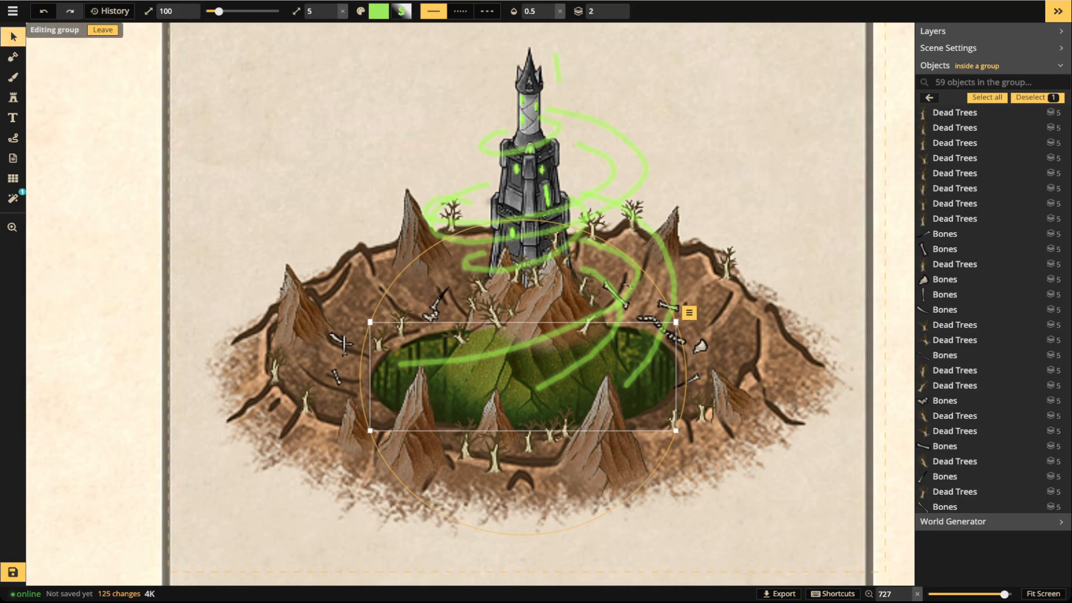
pyautogui.click(14, 37)
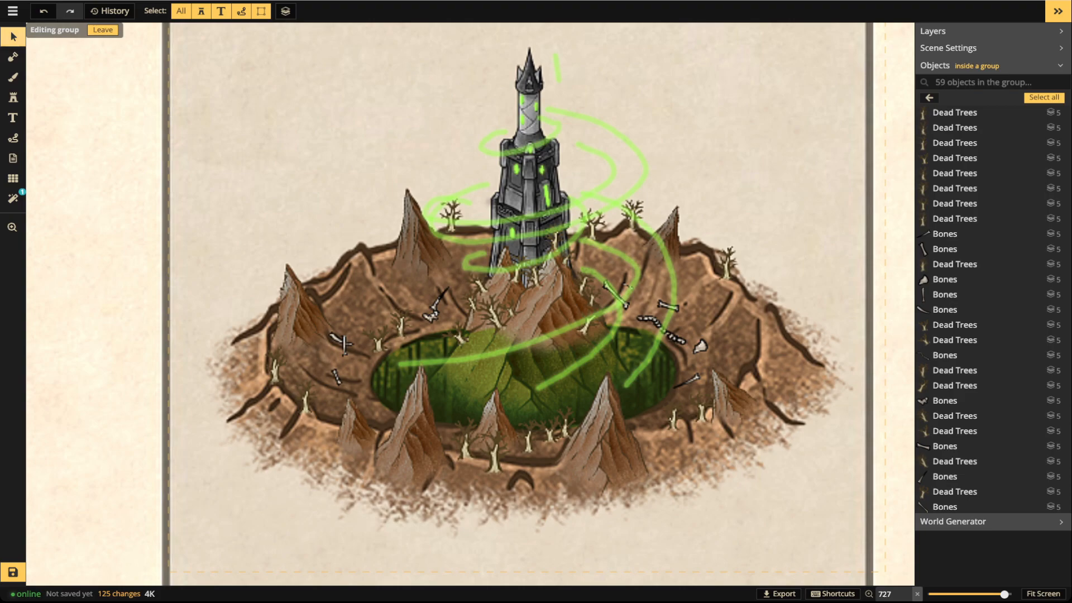
# Leave the crater group and select all the green paths on and around the tower
pyautogui.click(605, 203)
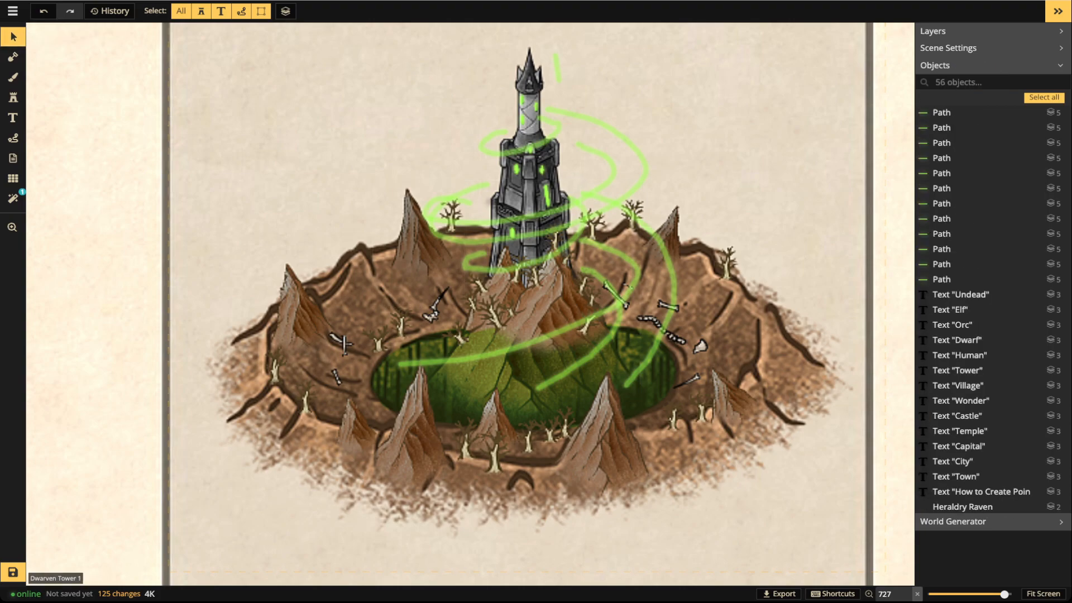
pyautogui.click(604, 203)
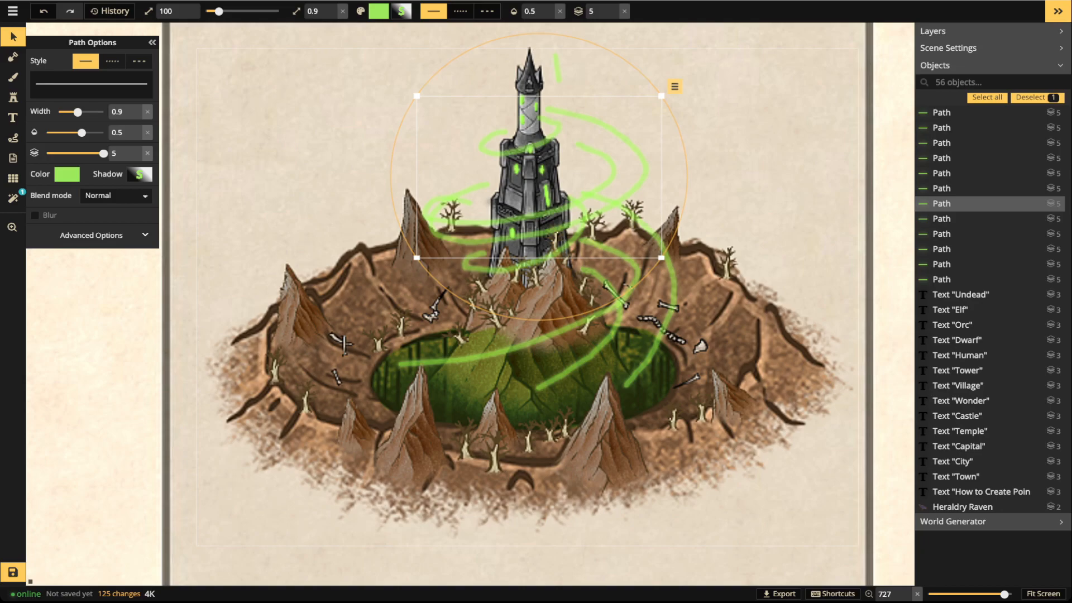
pyautogui.click(674, 87)
pyautogui.moveTo(726, 102)
pyautogui.click(808, 110)
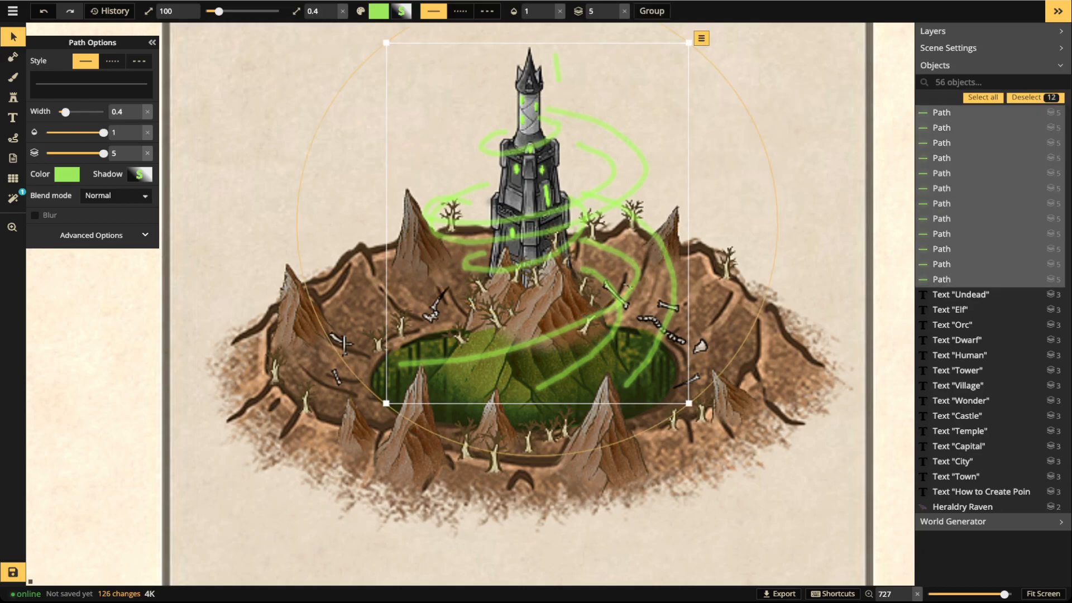
# Try Color burn, Normal, Darken, Multiply, Lighten, Screen and Color dodge blending on the selected green tower paths
pyautogui.click(115, 196)
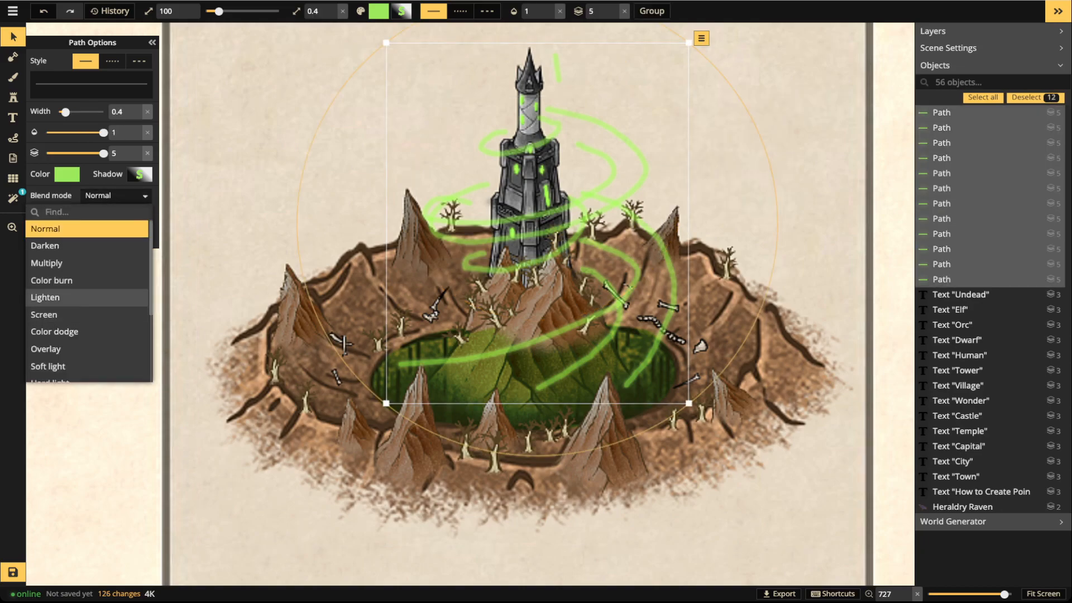
pyautogui.click(78, 281)
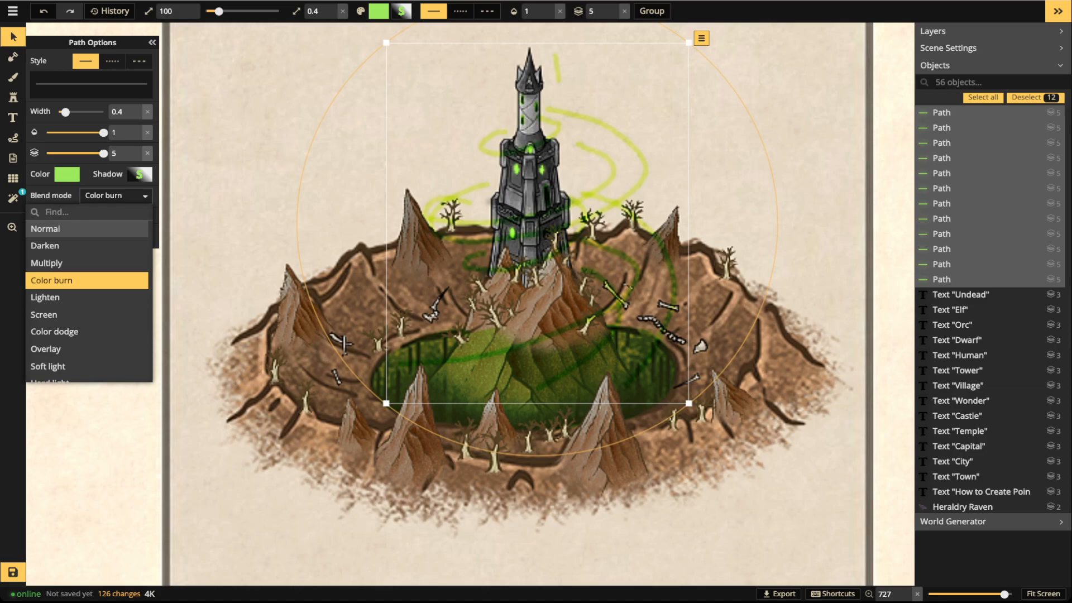
pyautogui.click(114, 195)
pyautogui.click(114, 196)
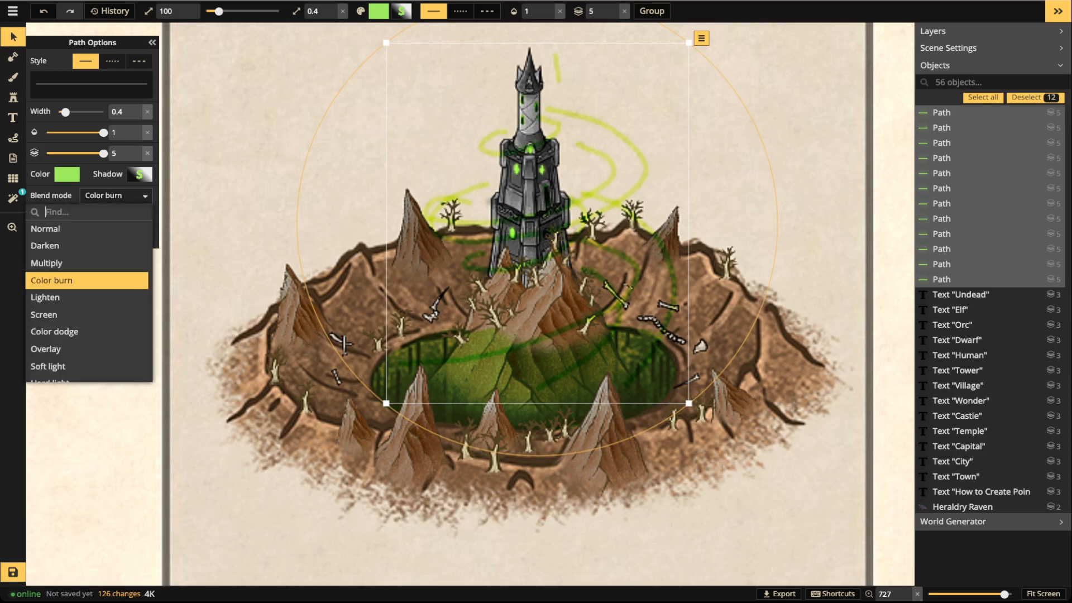
pyautogui.click(78, 230)
pyautogui.click(78, 246)
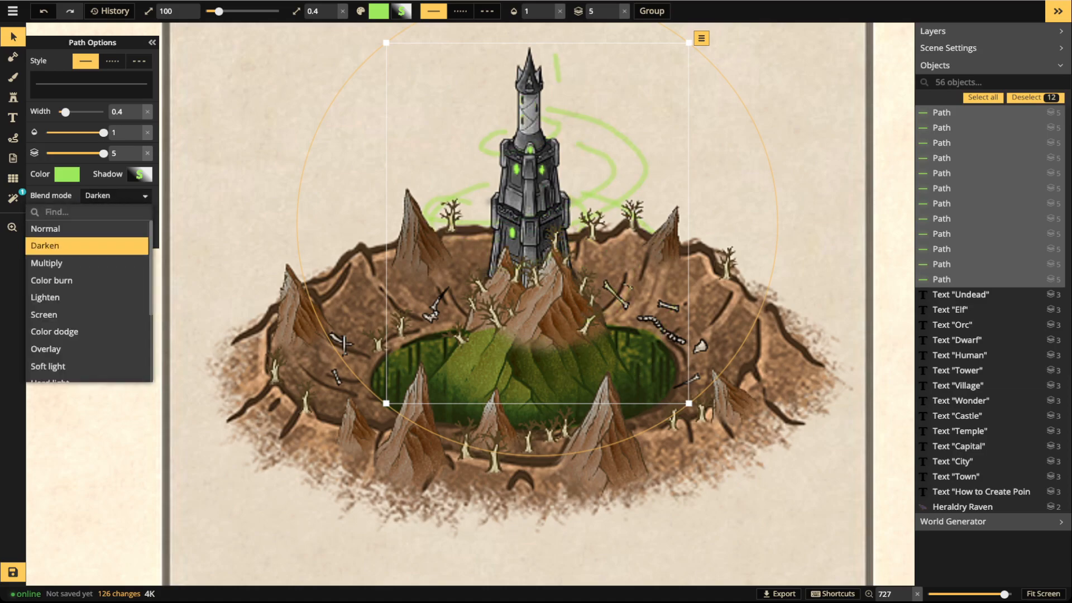
pyautogui.click(78, 263)
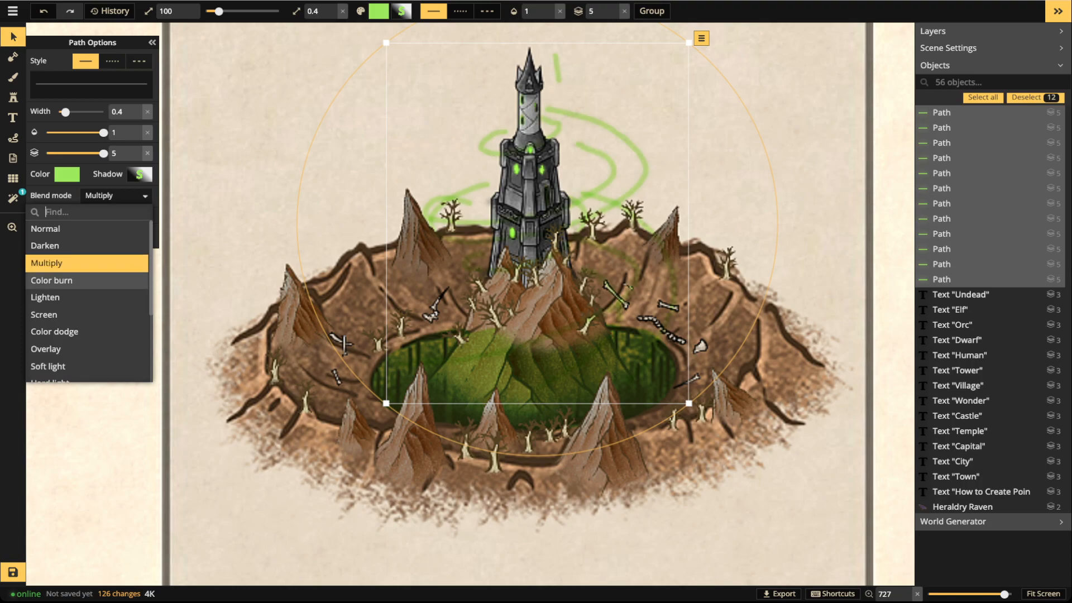
pyautogui.click(78, 281)
pyautogui.click(78, 297)
pyautogui.click(78, 314)
pyautogui.click(79, 331)
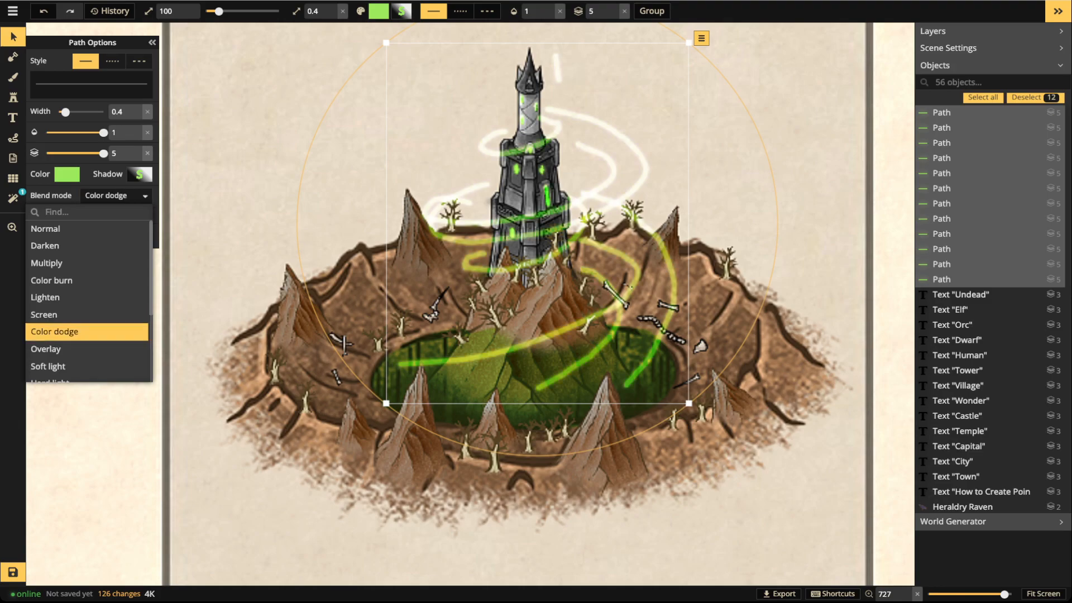
# Set the blend mode of the selected green tower paths to Overlay and deselect them
pyautogui.click(78, 349)
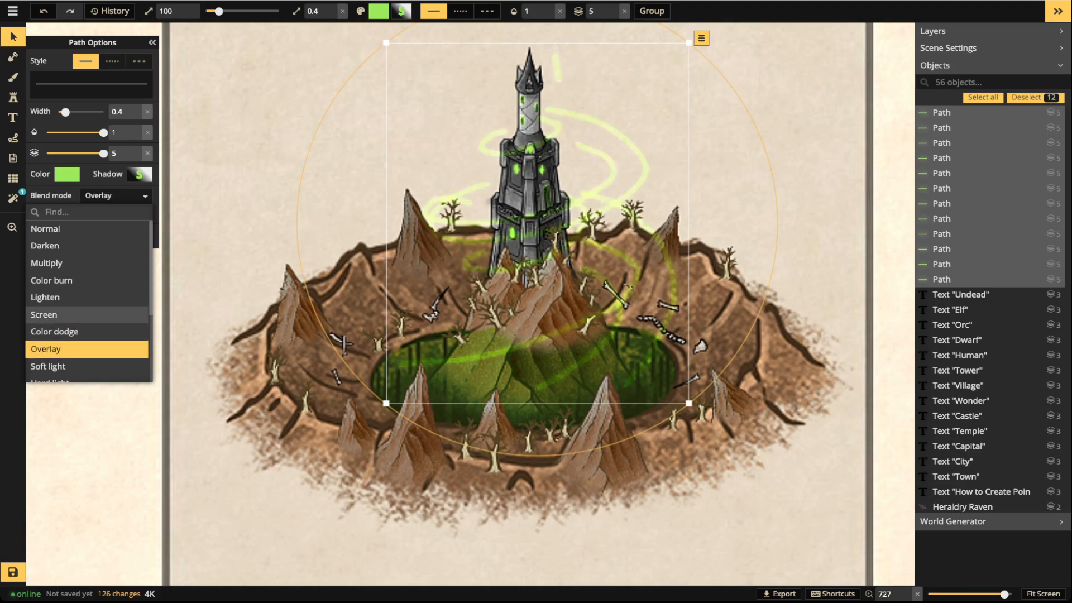
pyautogui.scroll(-1, 87, 301)
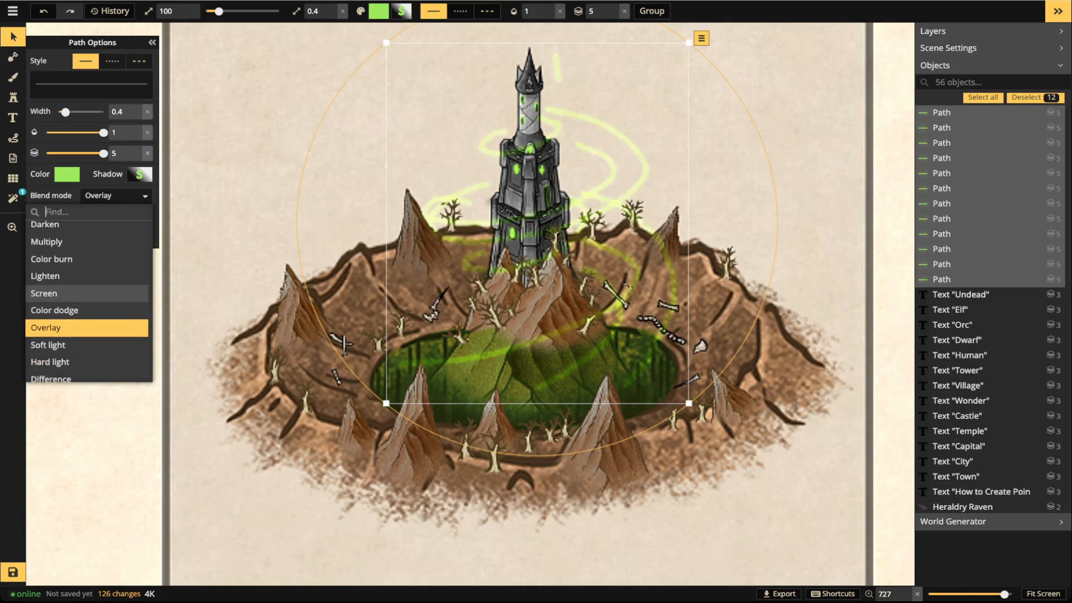
pyautogui.click(116, 196)
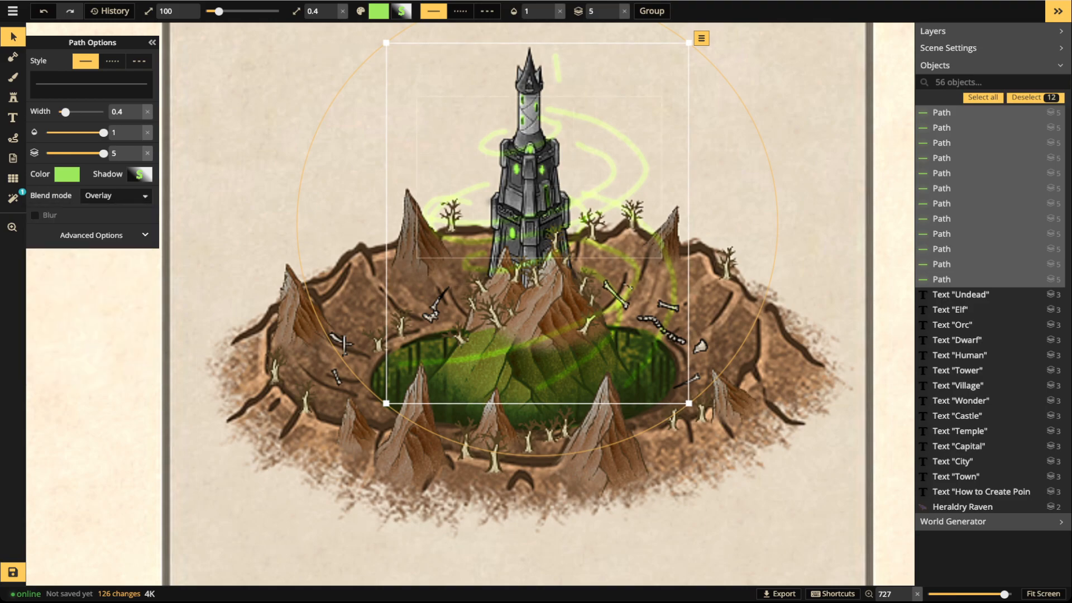
pyautogui.scroll(-2, 531, 272)
pyautogui.scroll(-1, 529, 268)
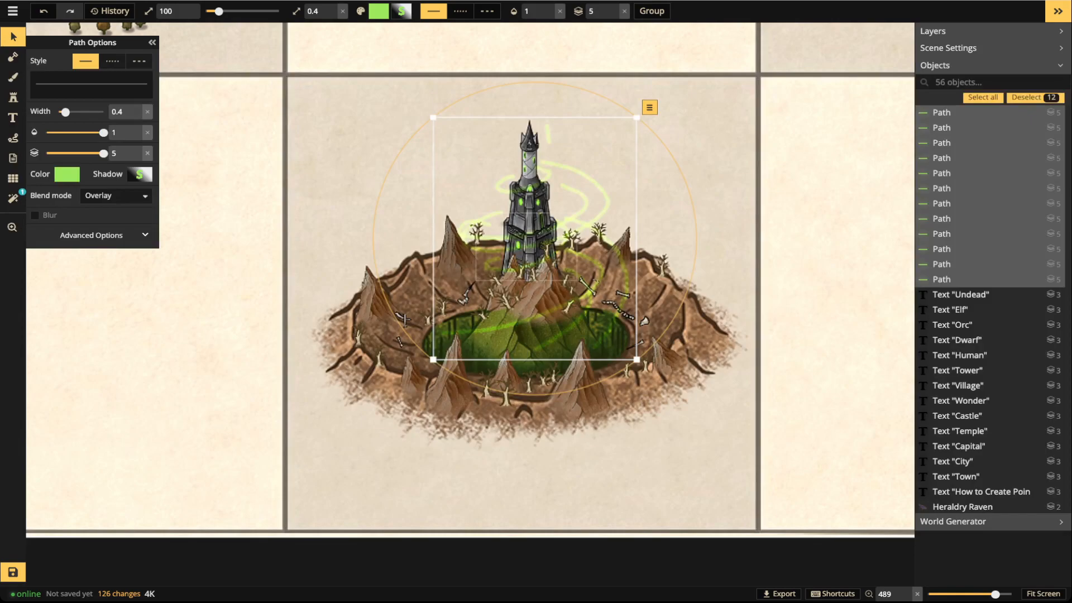
pyautogui.press('Escape')
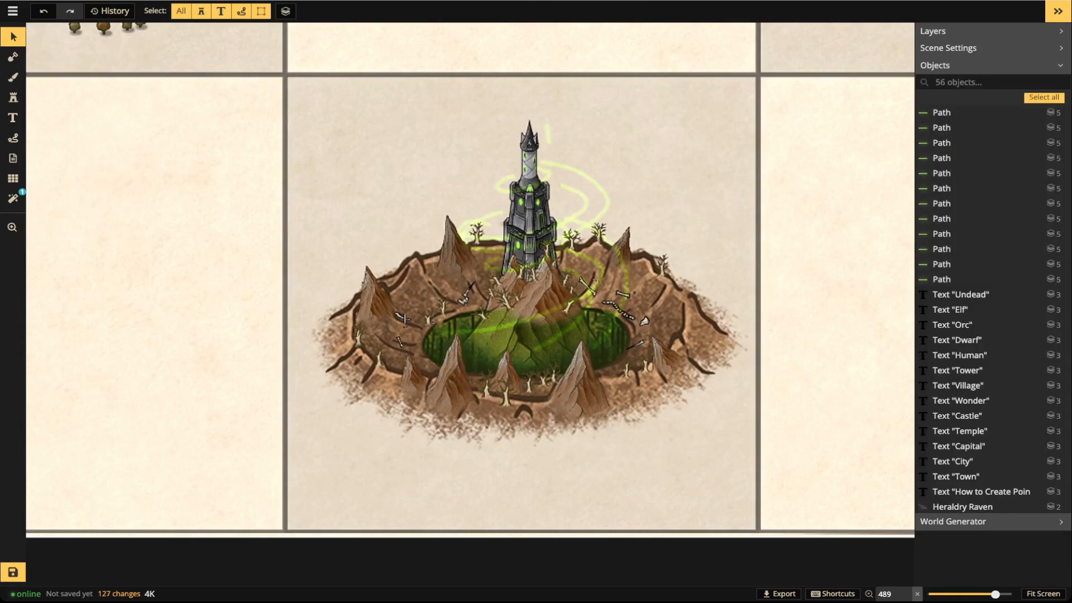
pyautogui.scroll(1, 416, 207)
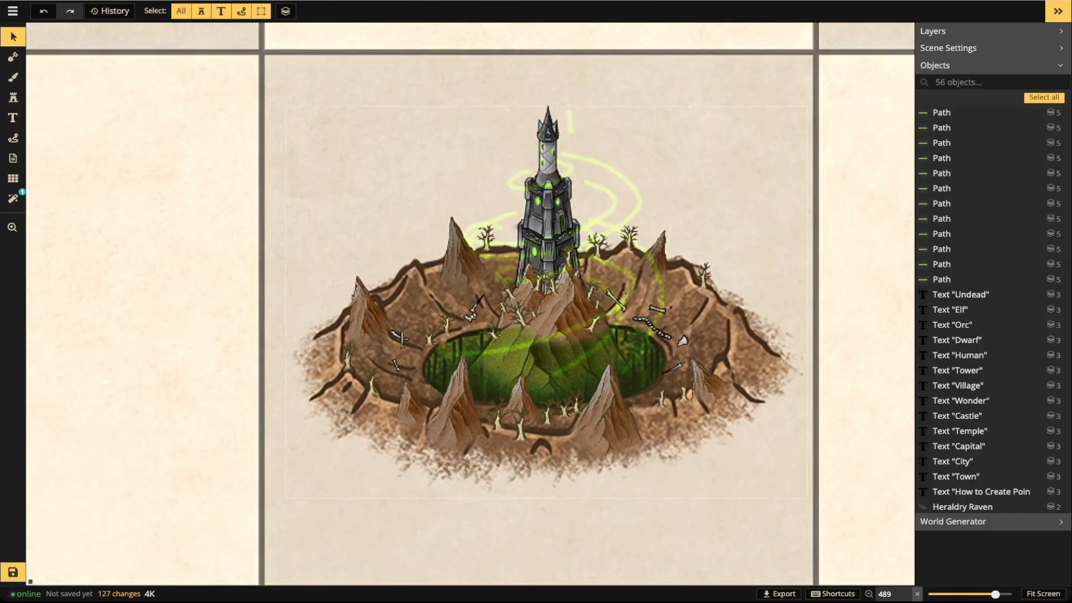
pyautogui.moveTo(522, 264); pyautogui.dragTo(364, 267)
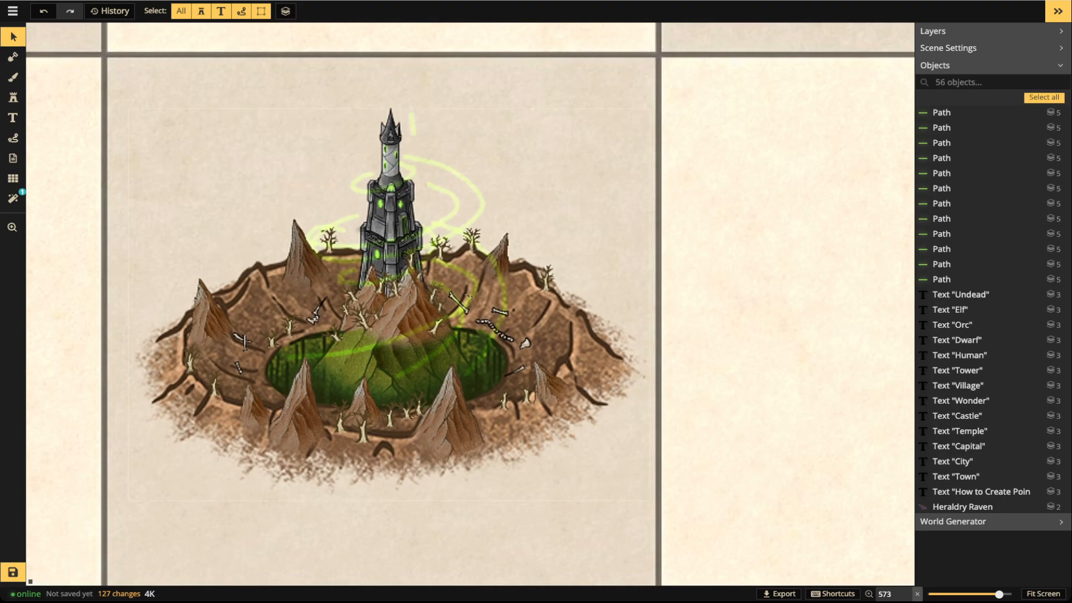
pyautogui.click(13, 77)
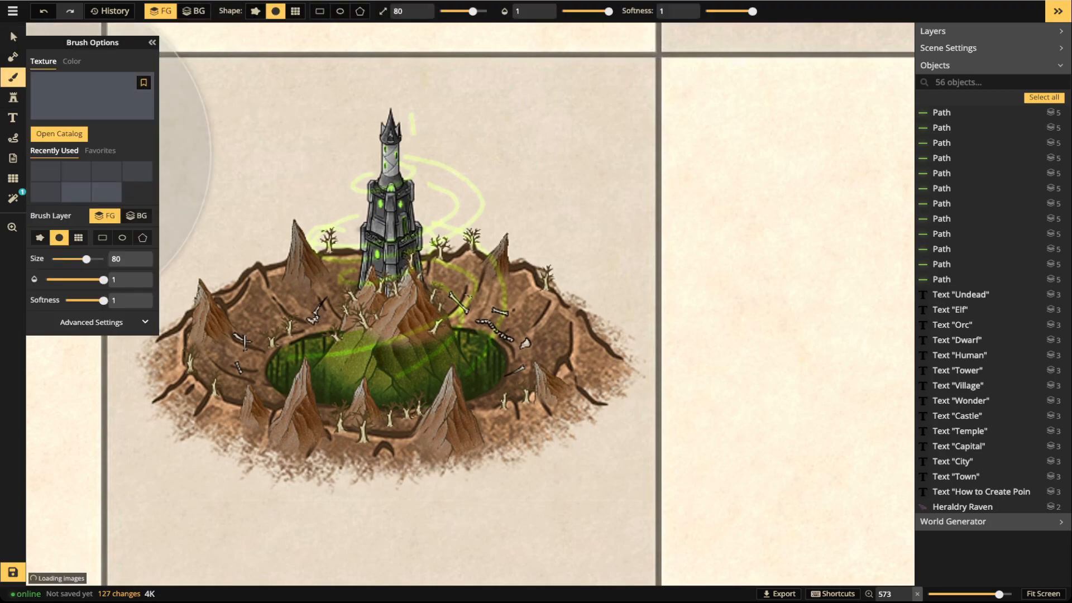
pyautogui.click(92, 100)
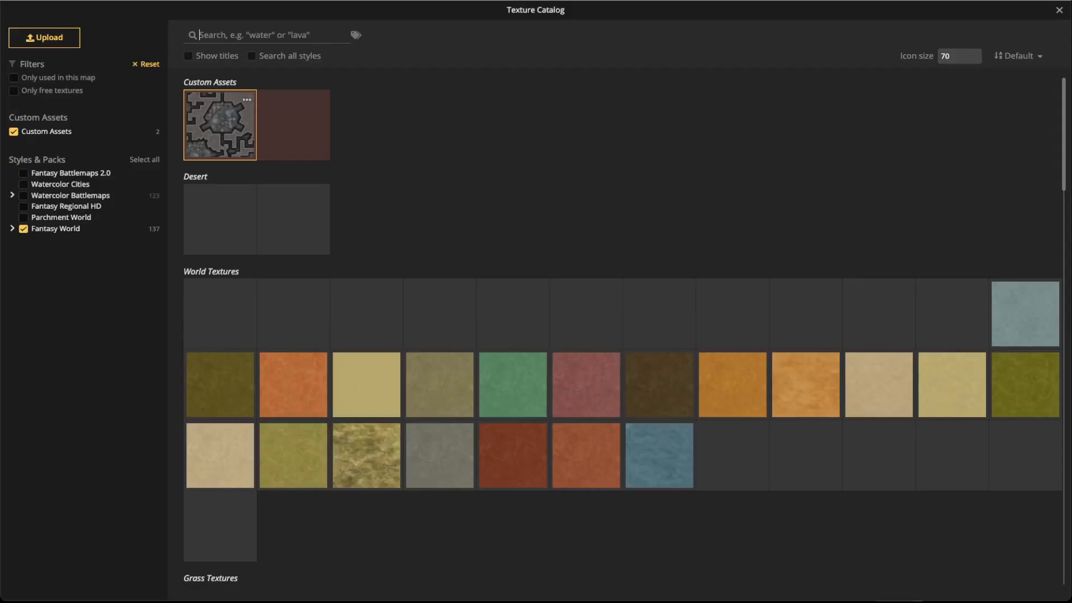
pyautogui.press('Escape')
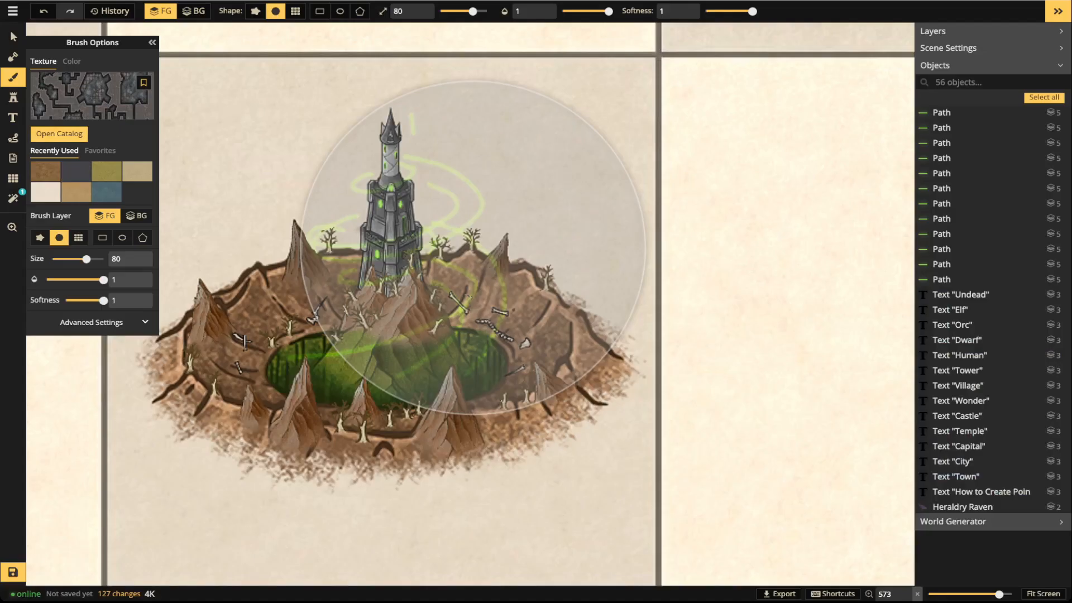
# Search the stamp catalog for light within Fantasy Battlemaps 2.0 and pick the Orange Lights effect stamp
pyautogui.click(13, 98)
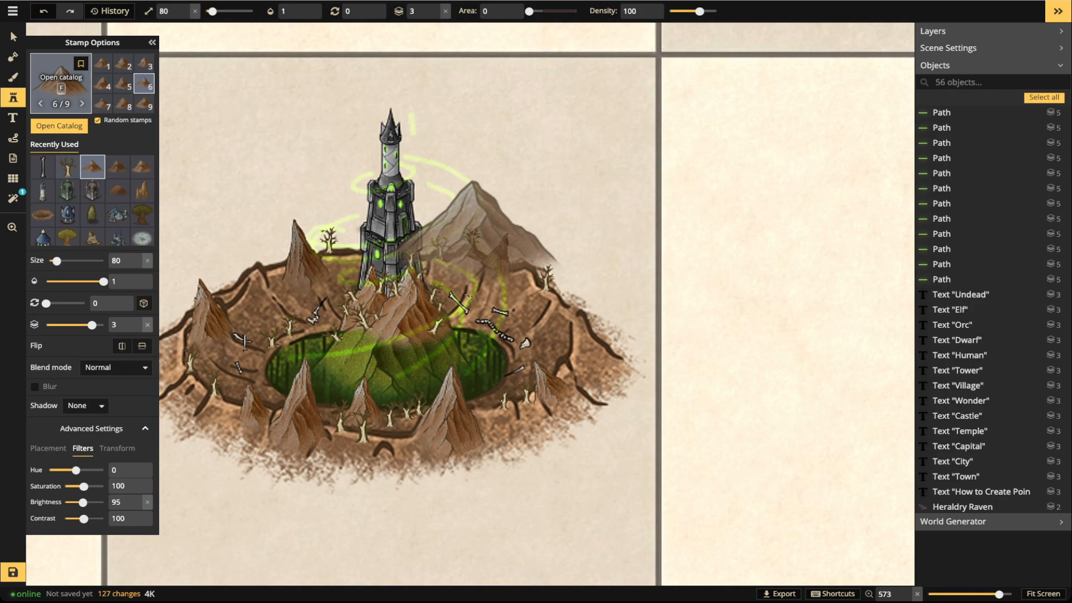
pyautogui.write('fbon')
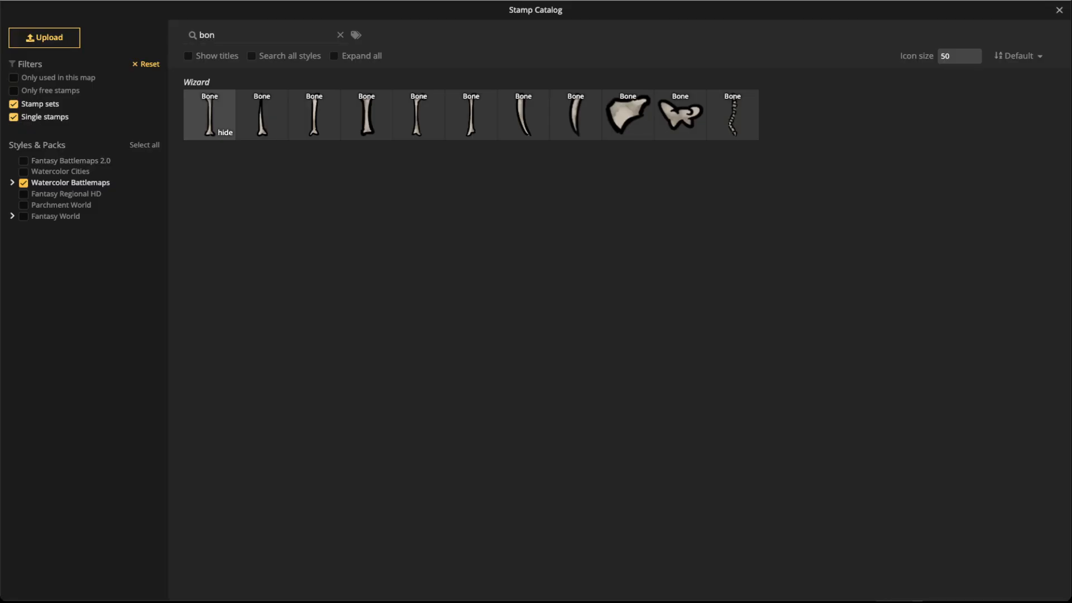
pyautogui.click(24, 183)
pyautogui.click(23, 161)
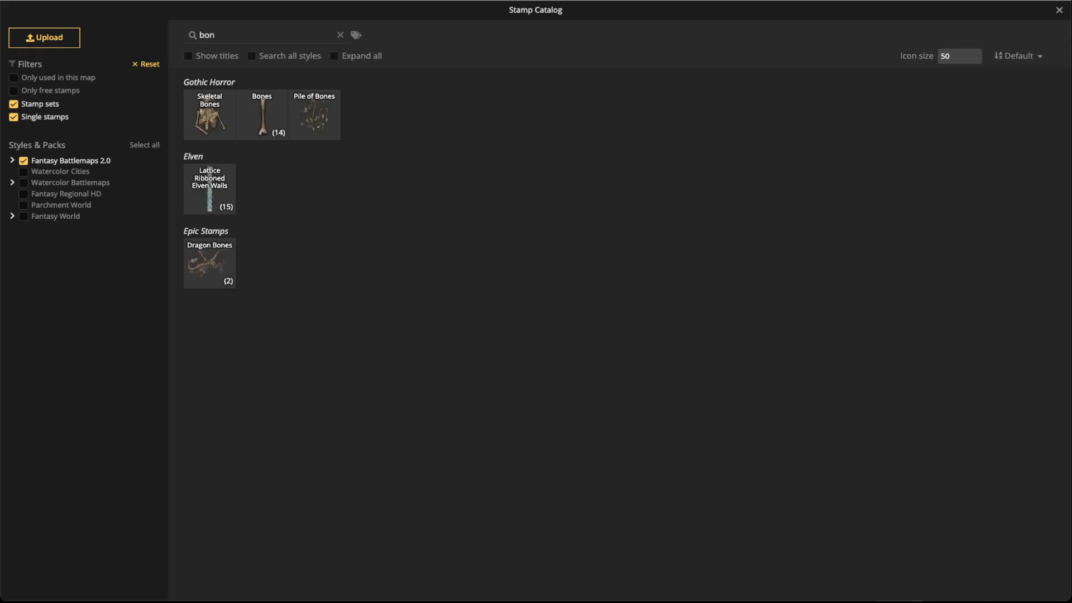
pyautogui.hotkey('ctrl', 'a')
pyautogui.write('li')
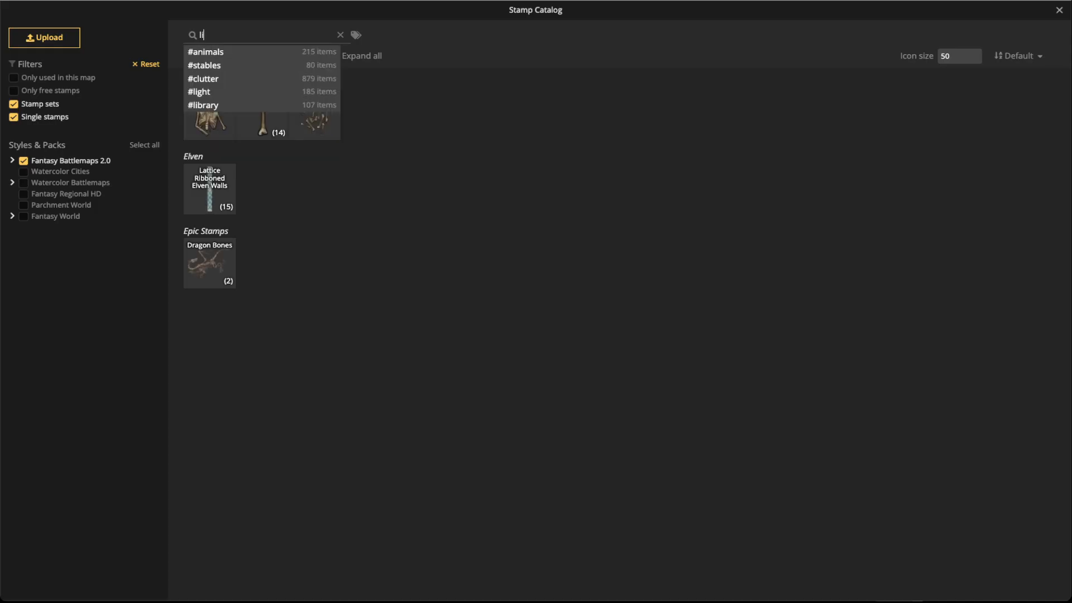
pyautogui.write('ght')
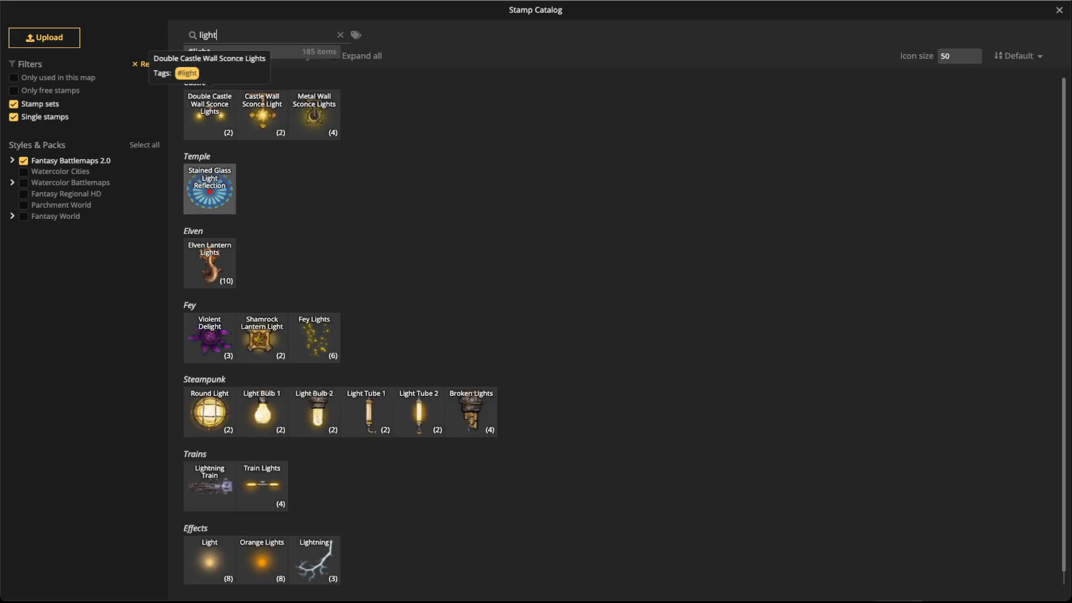
pyautogui.scroll(-1, 262, 337)
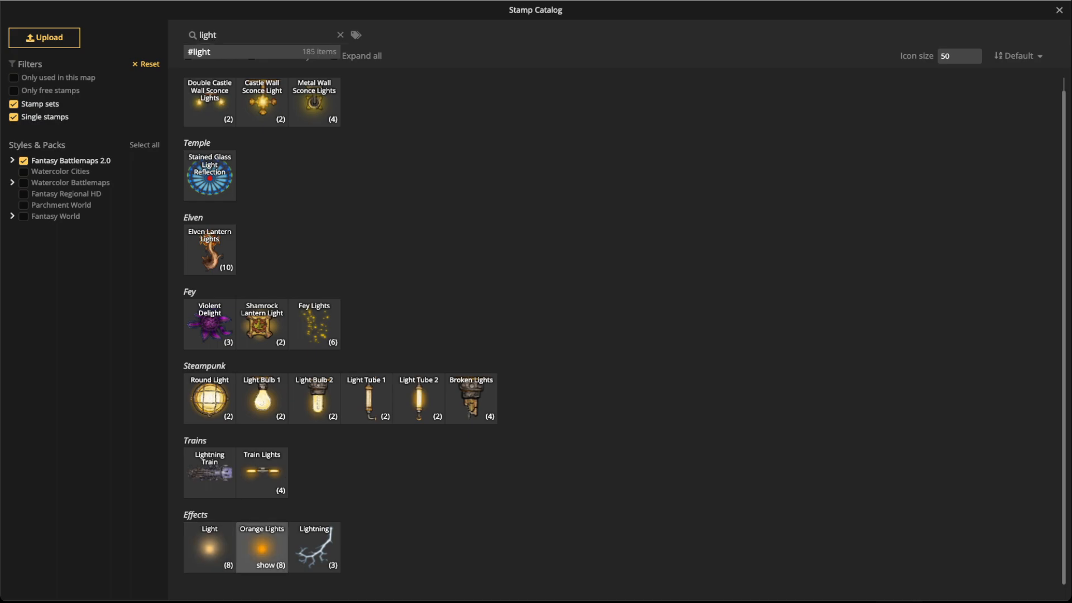
pyautogui.click(262, 547)
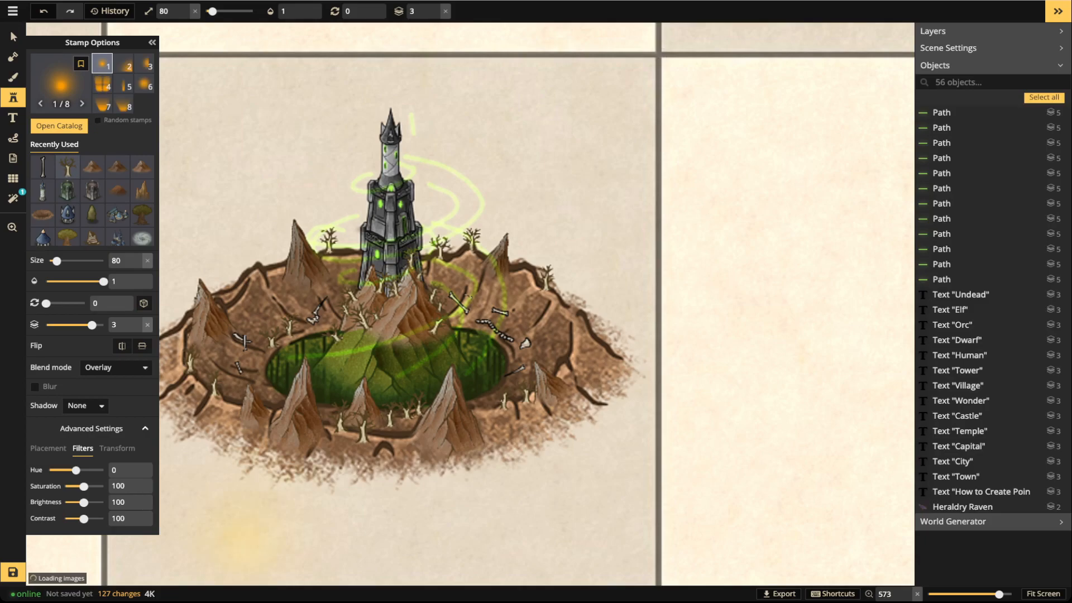
# Place one Orange Lights stamp at size 110 on the empty parchment above and beside the tower
pyautogui.press('space')
pyautogui.moveTo(274, 206); pyautogui.dragTo(411, 322)
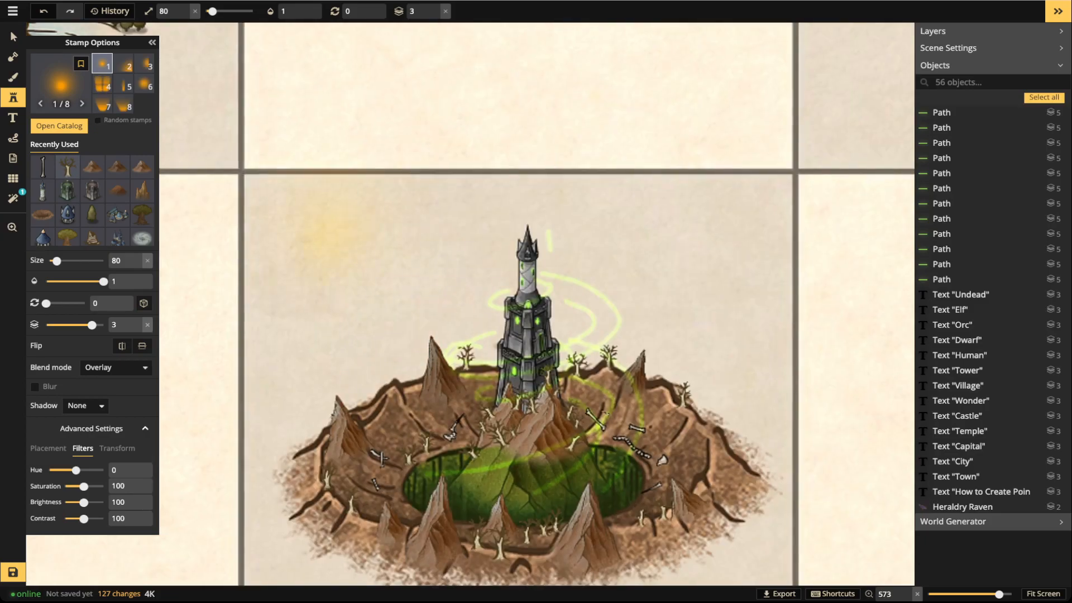
pyautogui.scroll(3, 346, 212)
pyautogui.click(346, 195)
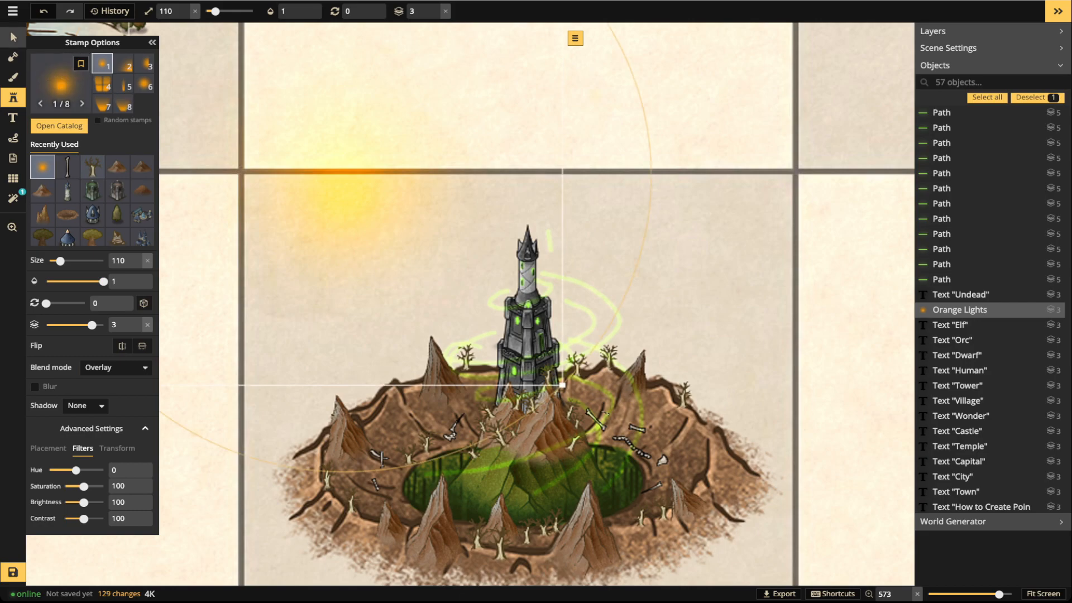
# Turn the placed light green with a hue of 76 and raise it to layer 5
pyautogui.click(14, 37)
pyautogui.moveTo(76, 271); pyautogui.dragTo(88, 272)
pyautogui.click(462, 8)
pyautogui.click(462, 7)
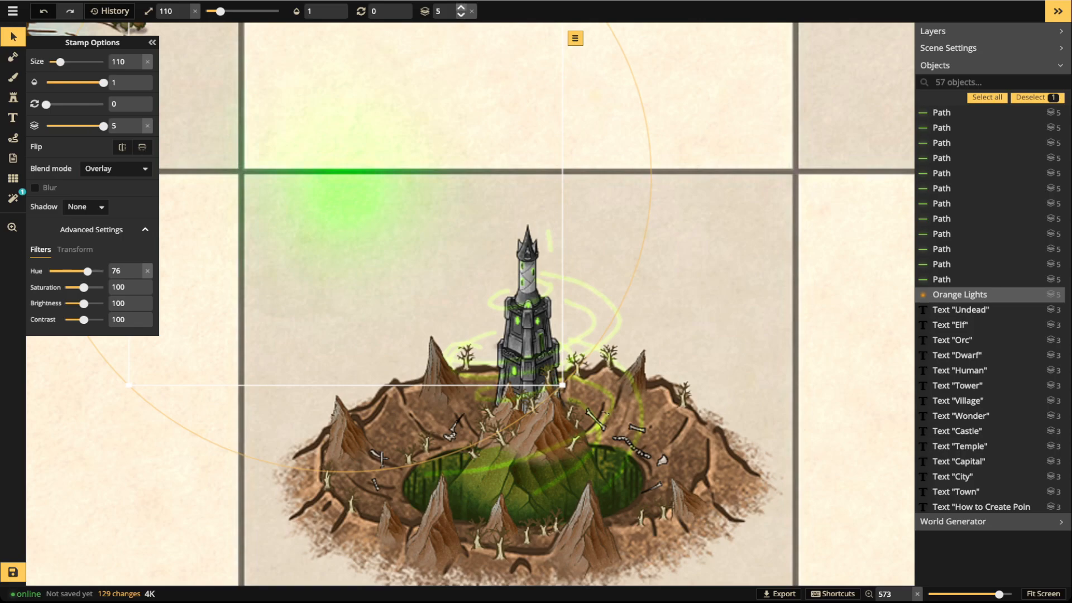
# Move the green light onto the base of the tower and enlarge it to size 160
pyautogui.moveTo(346, 175); pyautogui.dragTo(529, 412)
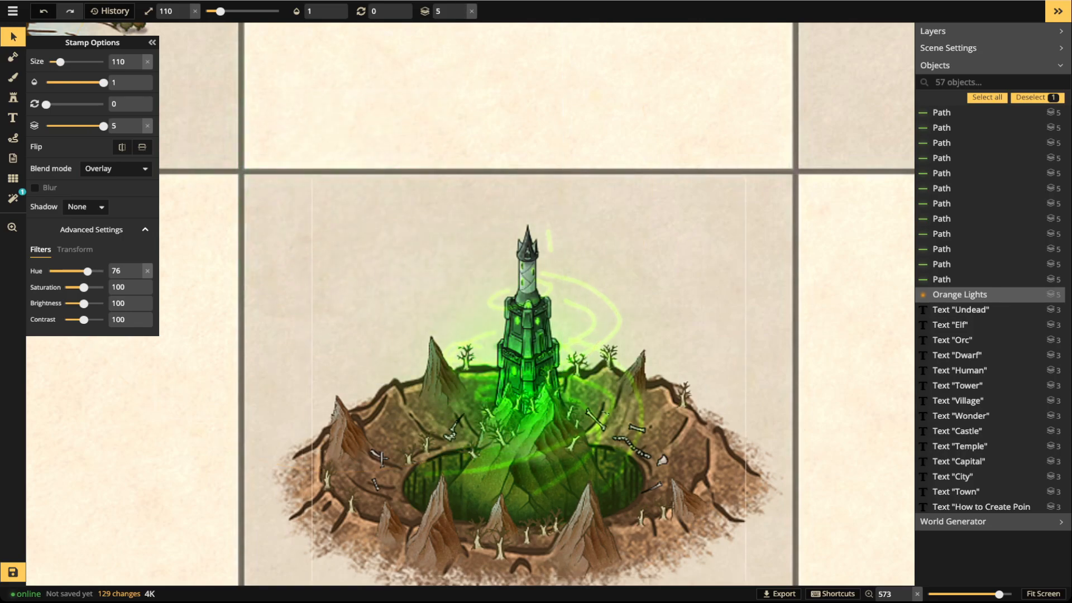
pyautogui.press(']')
pyautogui.press(']')
pyautogui.press(']')
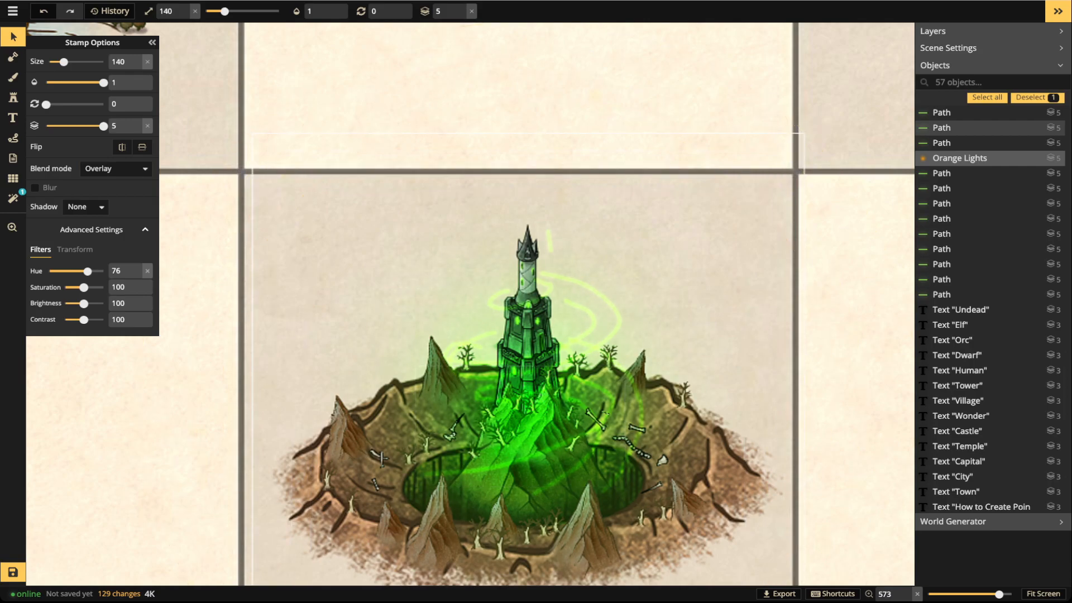
pyautogui.press(']')
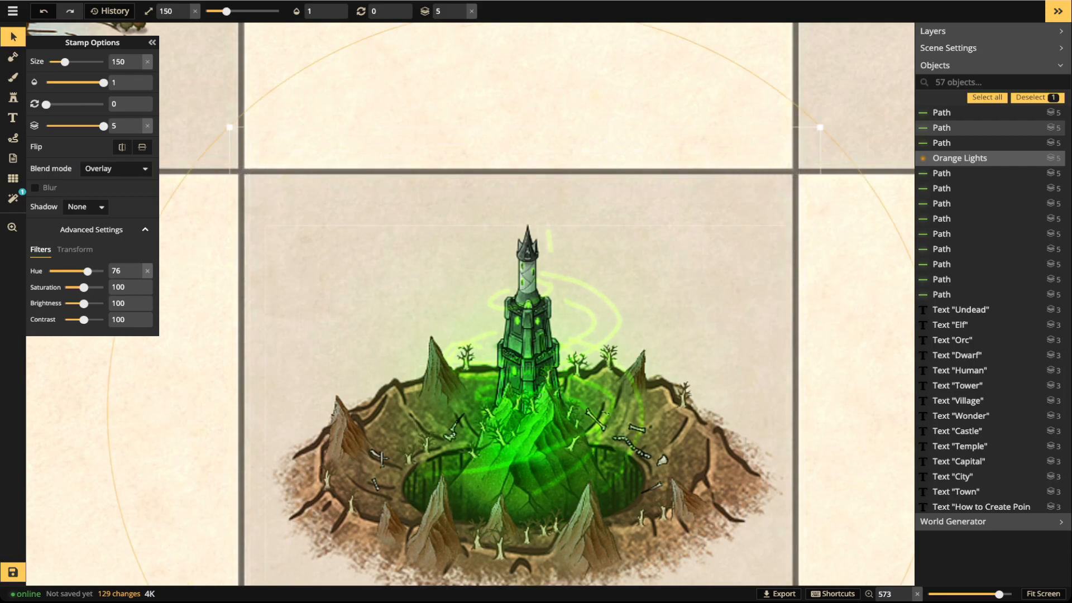
pyautogui.press(']')
pyautogui.moveTo(564, 446); pyautogui.dragTo(533, 321)
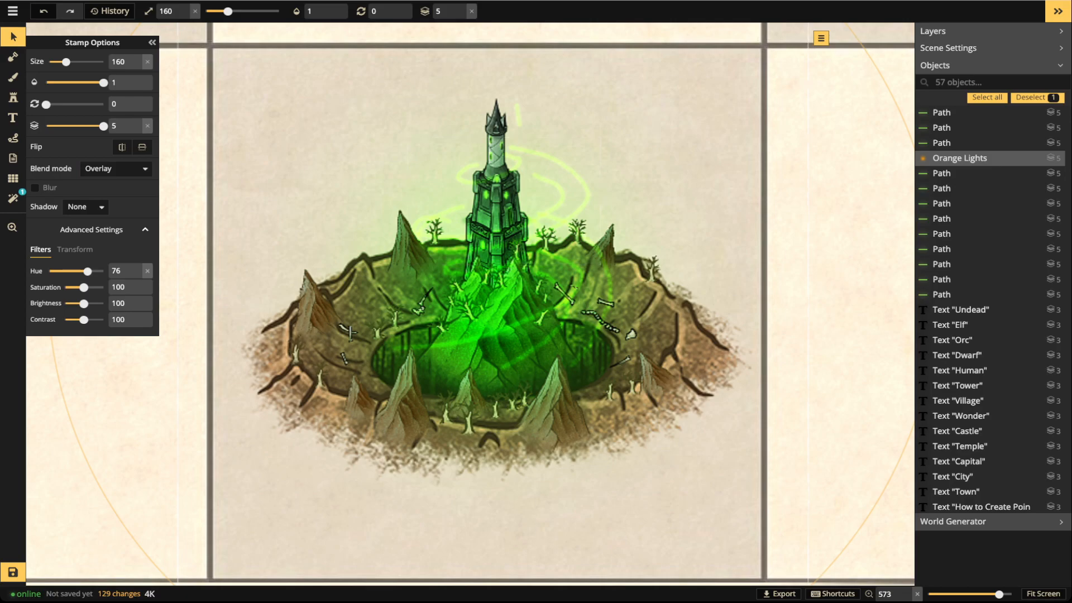
# Try the blend modes from Normal through Luminosity on the green light over the crater
pyautogui.click(115, 168)
pyautogui.click(51, 201)
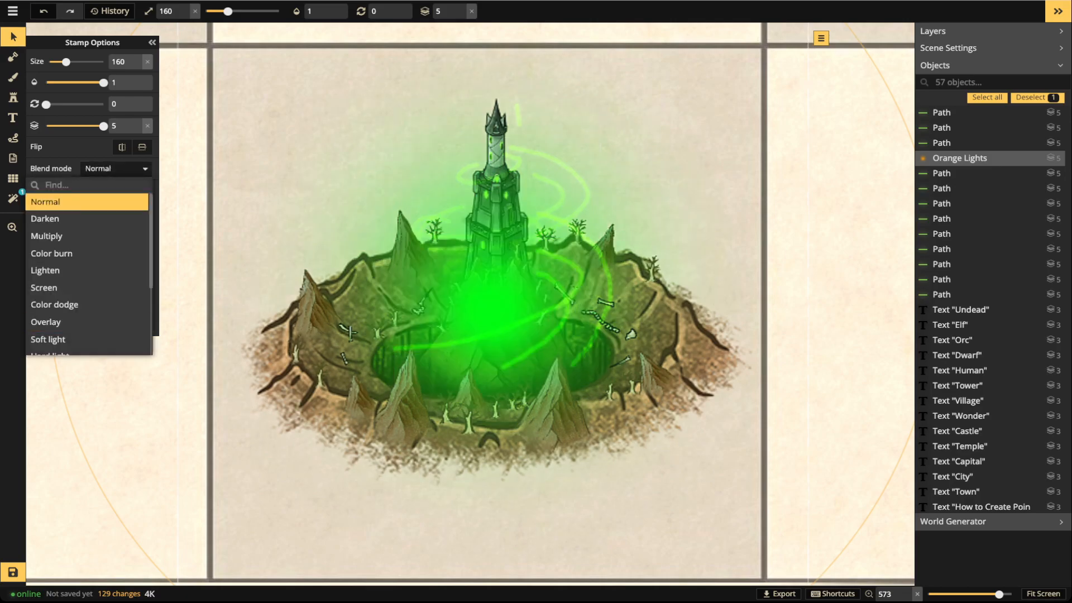
pyautogui.press('Down')
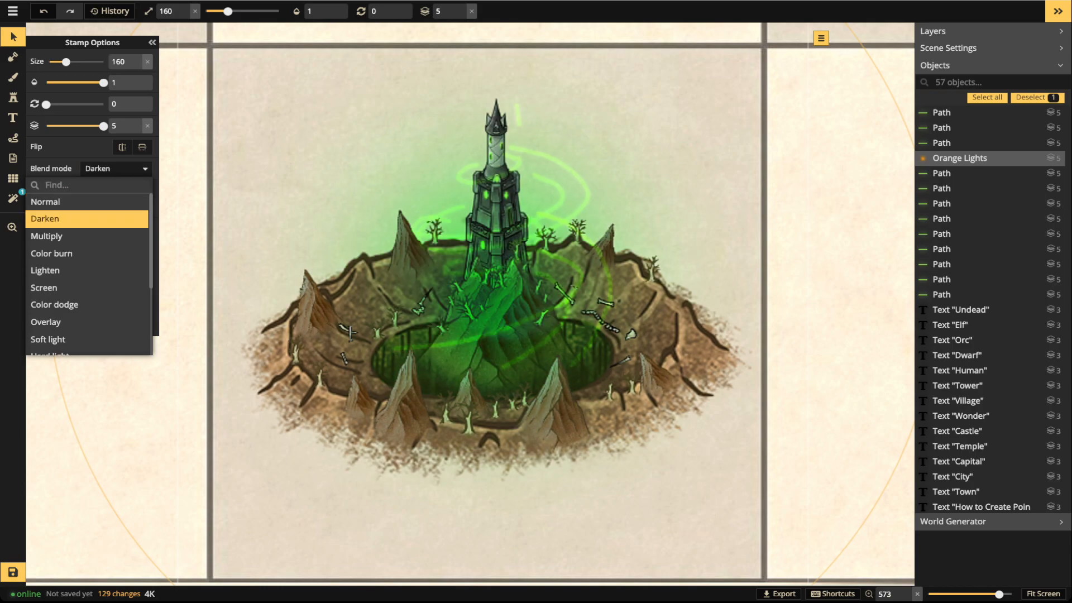
pyautogui.press('Down')
pyautogui.press('Down')
pyautogui.press('Down')
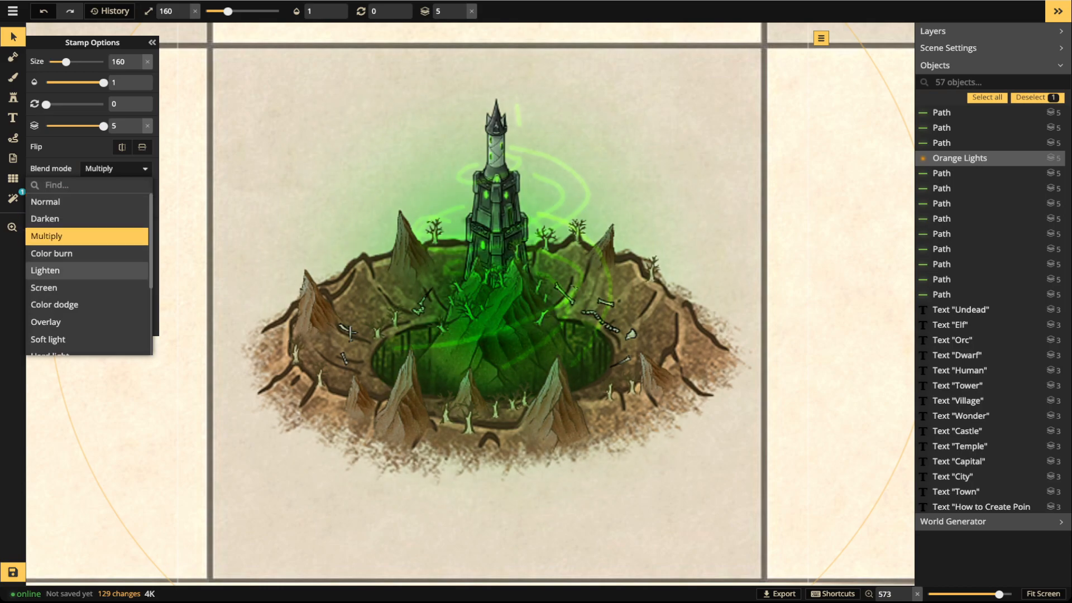
pyautogui.press('Up')
pyautogui.press('Down')
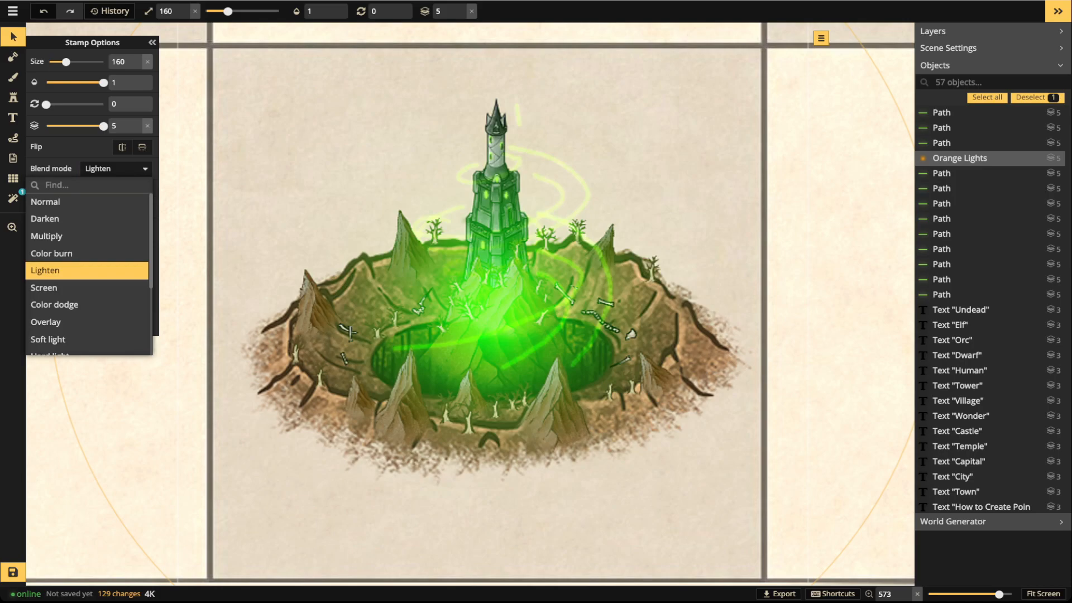
pyautogui.press('Down')
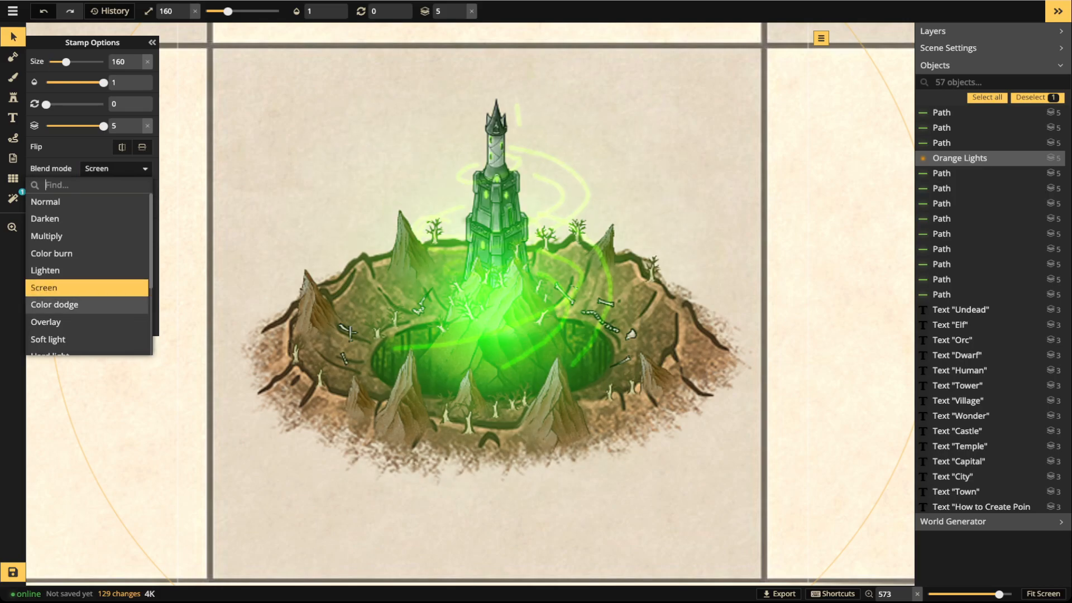
pyautogui.press('Down')
pyautogui.press('Down')
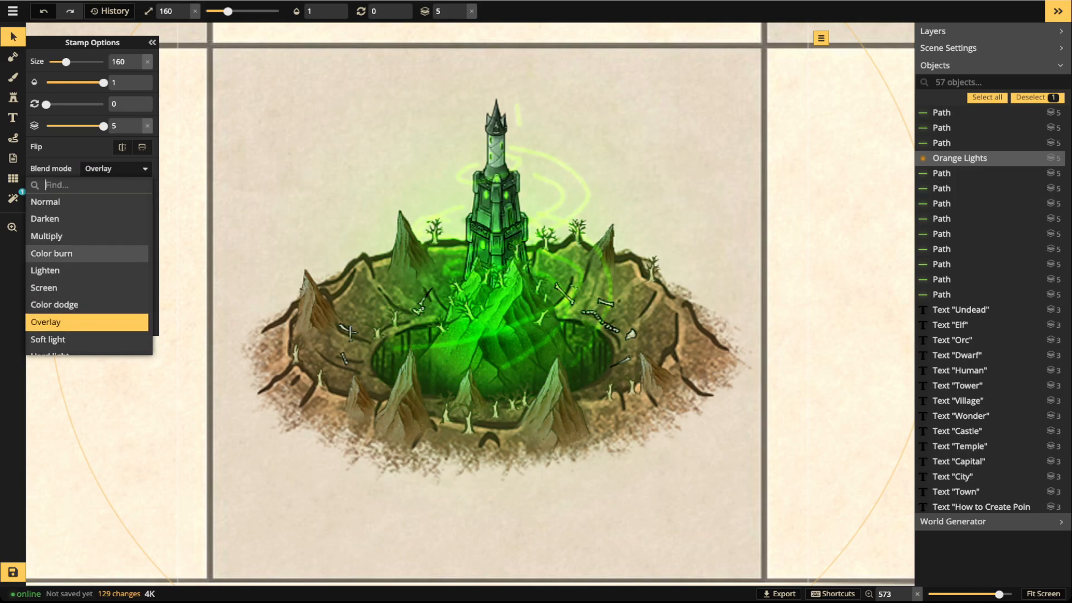
pyautogui.press('Down')
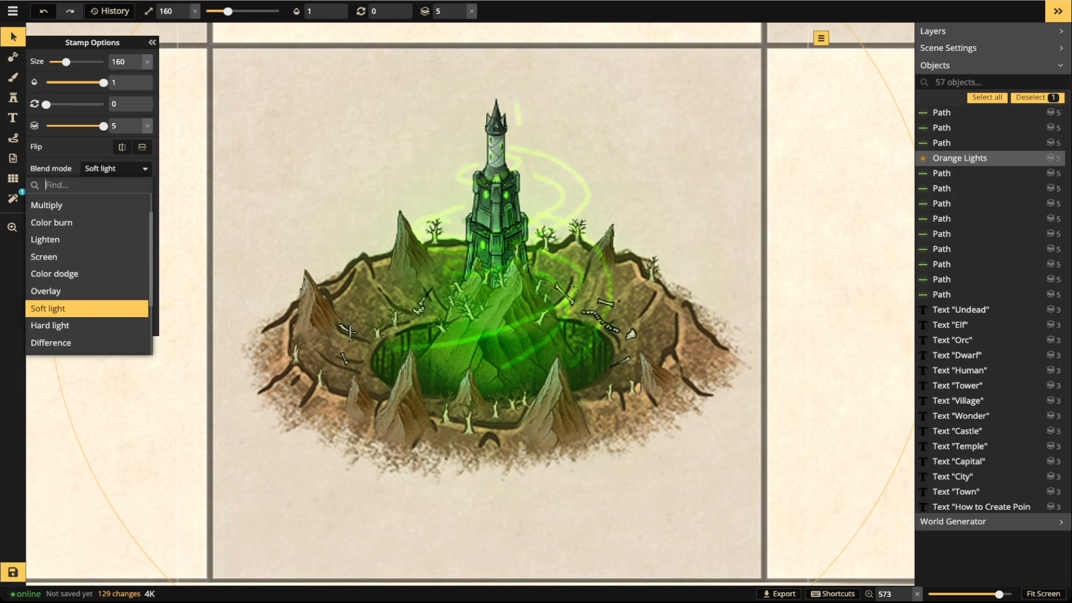
pyautogui.press('Down')
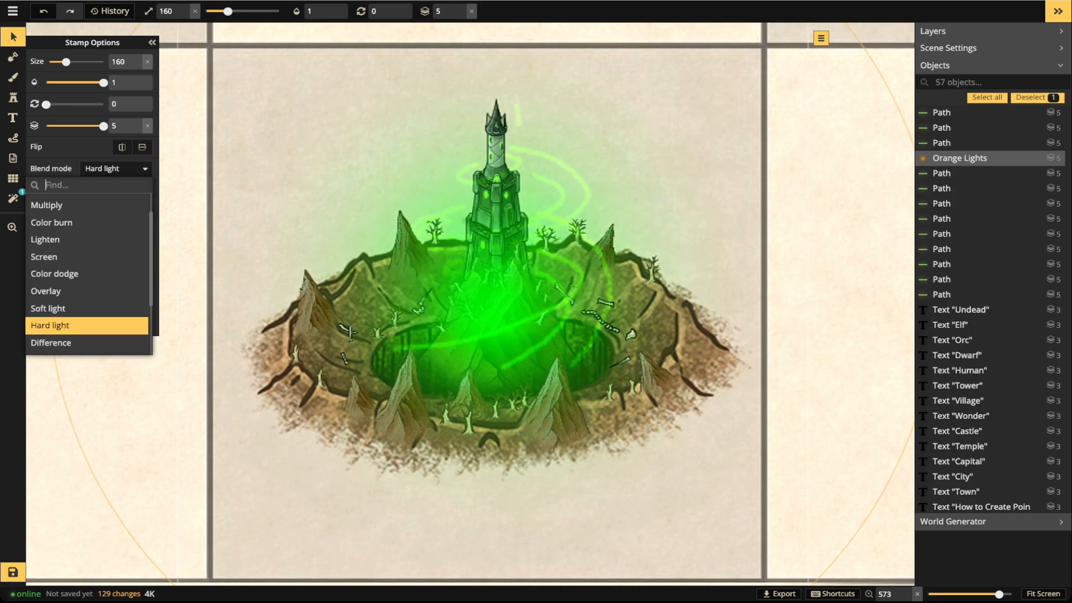
pyautogui.press('Down')
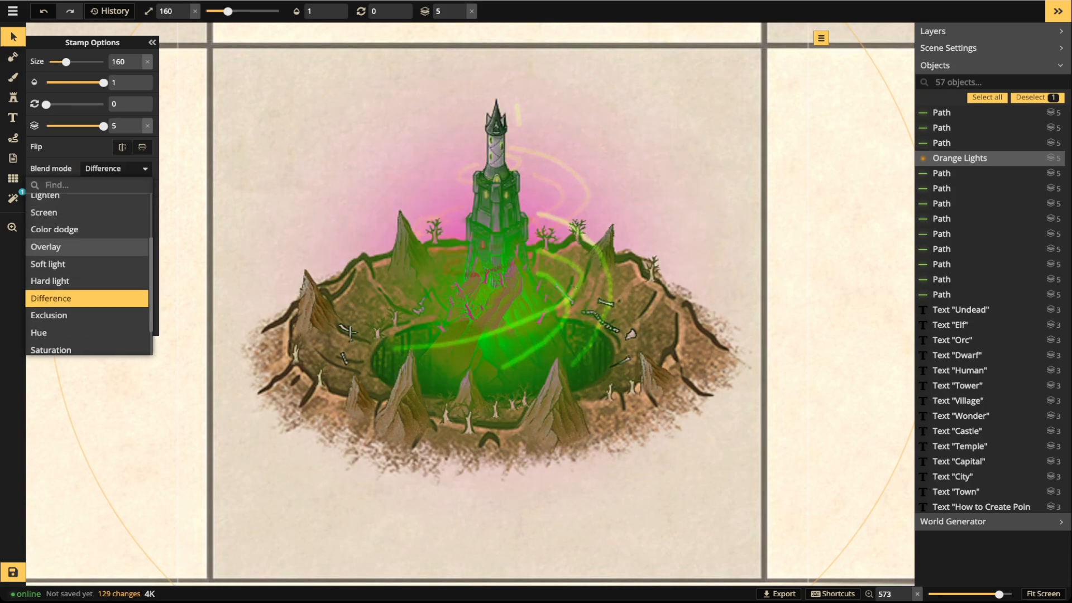
pyautogui.press('Down')
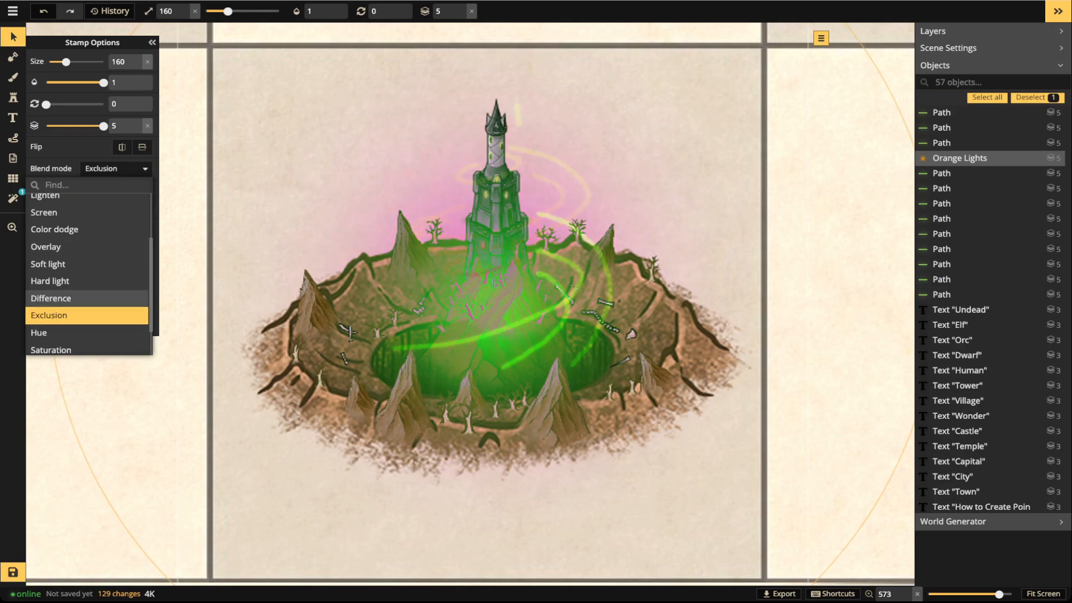
pyautogui.press('Down')
pyautogui.press('Down')
pyautogui.scroll(-2, 86, 329)
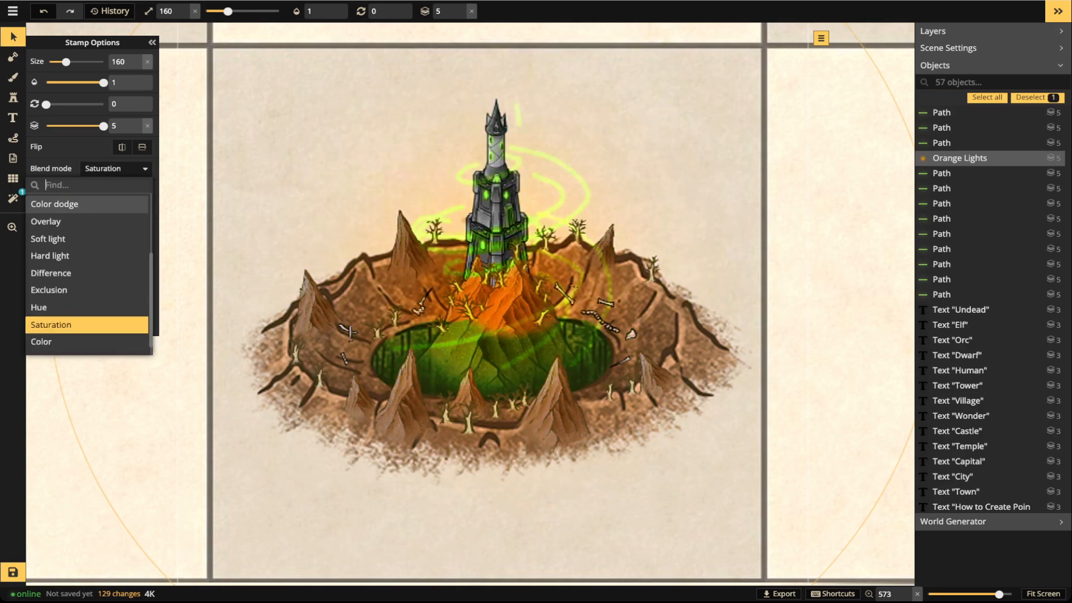
pyautogui.press('Down')
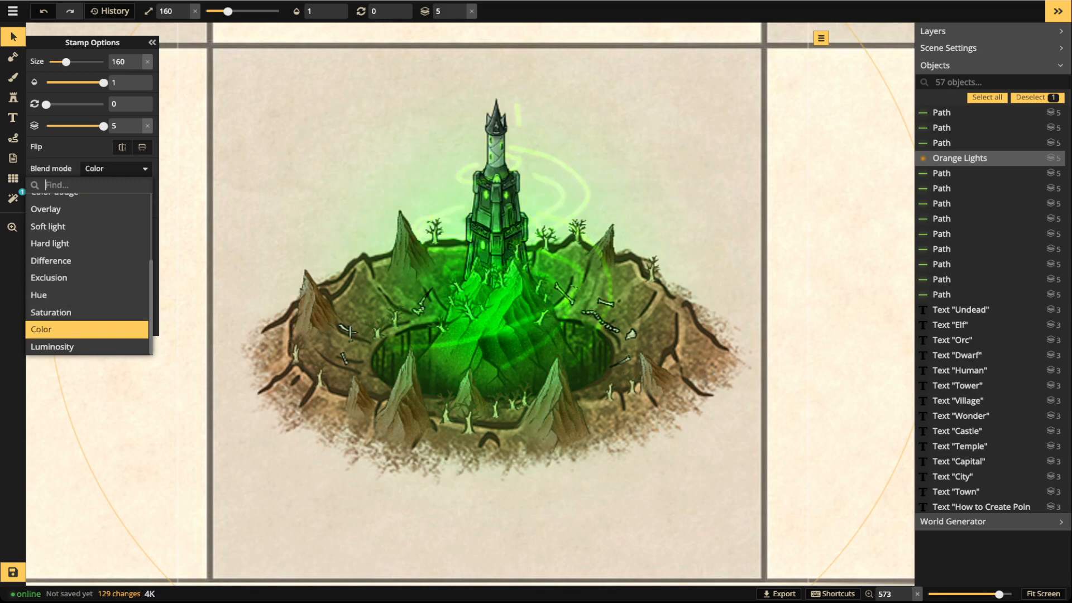
pyautogui.press('Down')
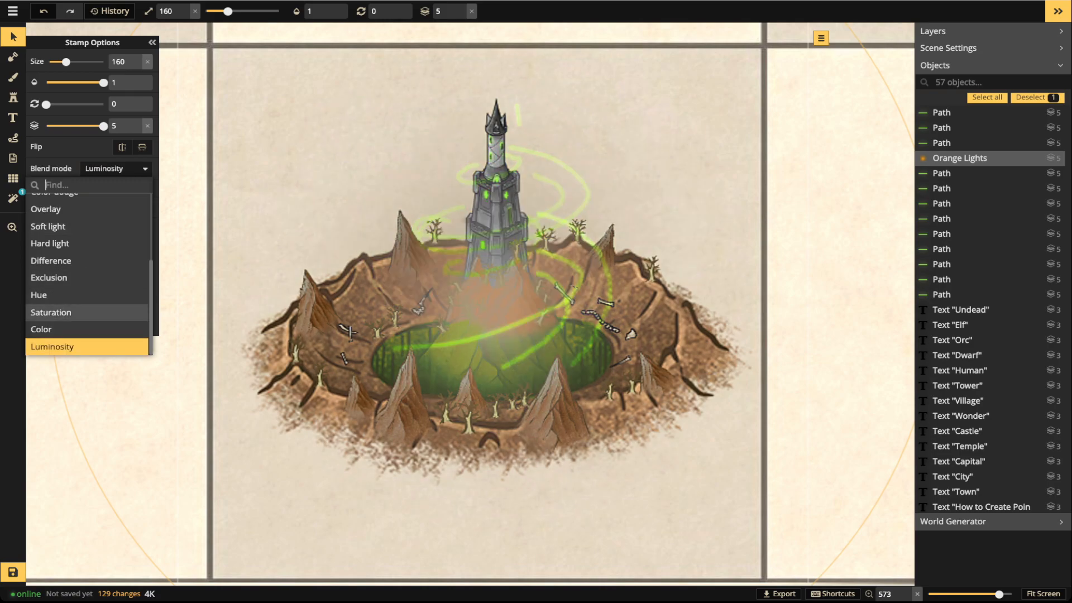
pyautogui.press('Up')
pyautogui.press('Up')
pyautogui.press('Down')
pyautogui.scroll(1, 87, 245)
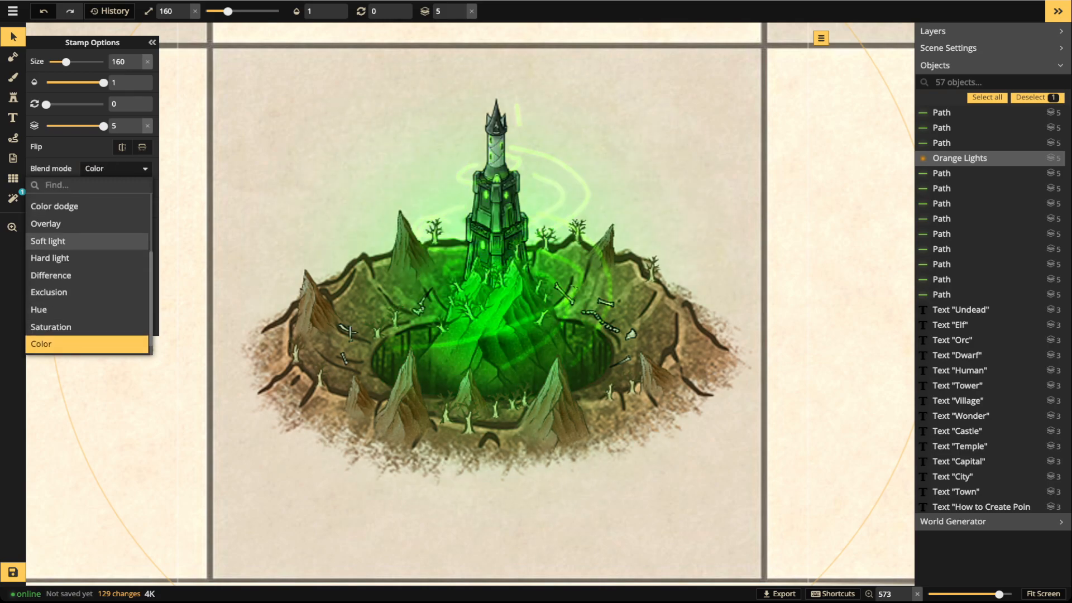
# Set the green light's blend mode to Overlay and its opacity to 0.57
pyautogui.click(83, 222)
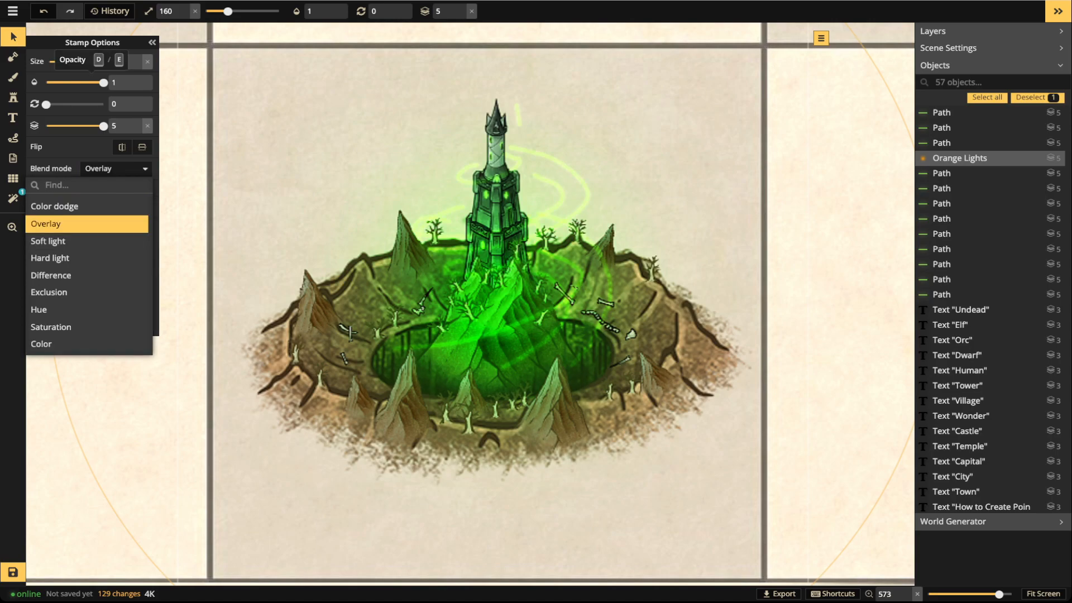
pyautogui.click(85, 82)
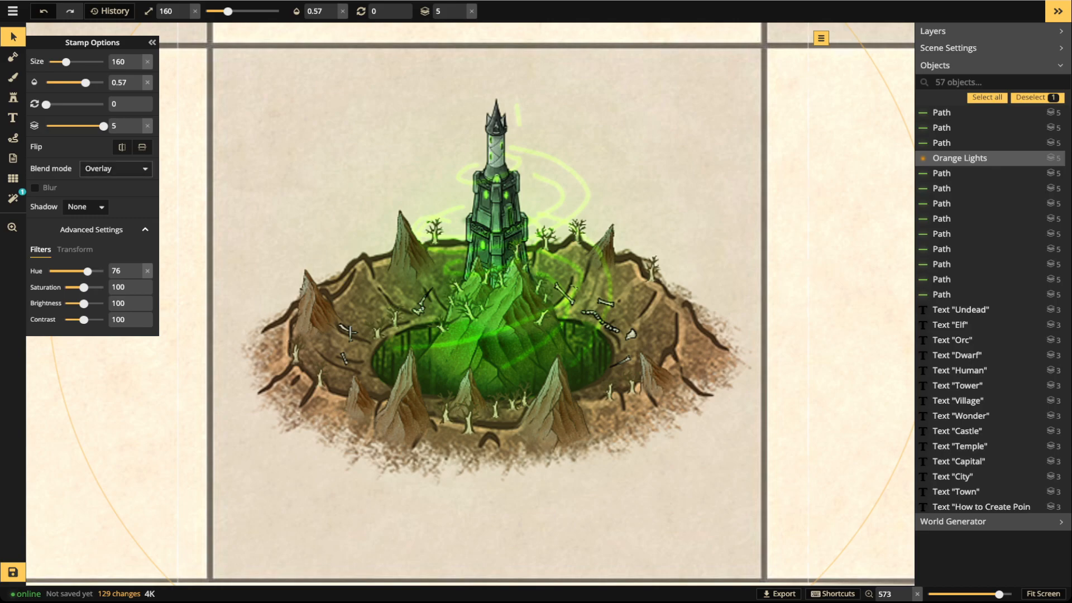
# Bring the green light forward in the stacking order and stretch its width to 171
pyautogui.click(75, 250)
pyautogui.moveTo(82, 271); pyautogui.dragTo(100, 271)
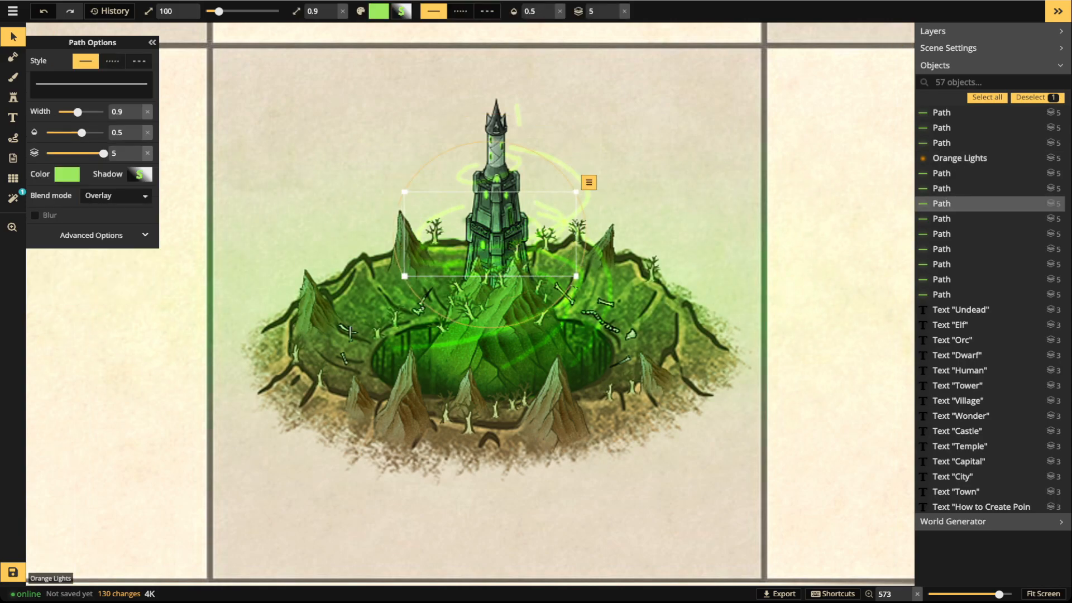
pyautogui.hotkey('ctrl', 'z')
pyautogui.press('Escape')
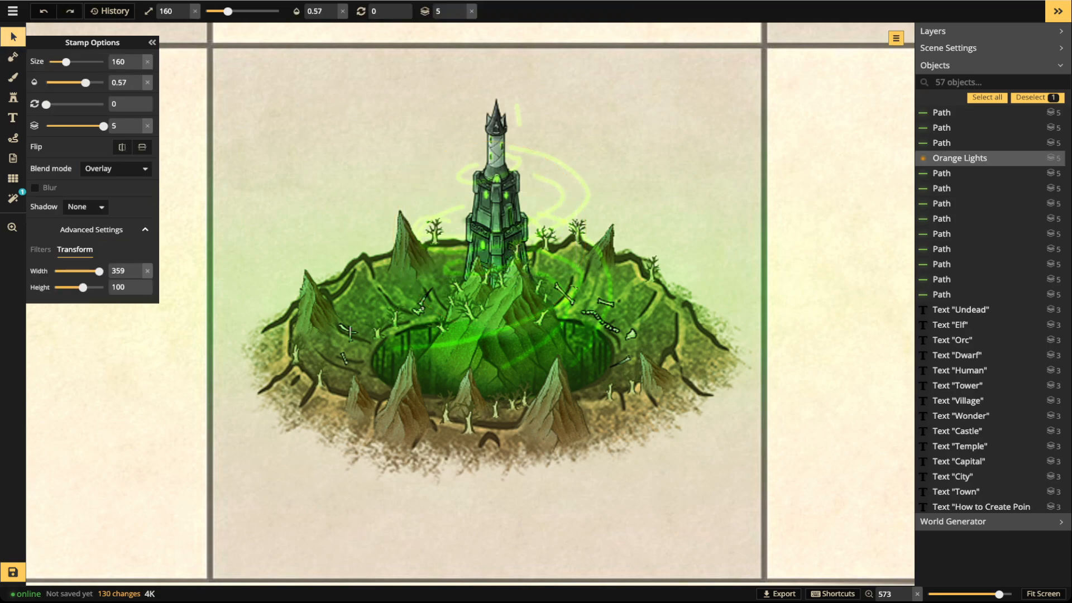
pyautogui.scroll(-5, 648, 192)
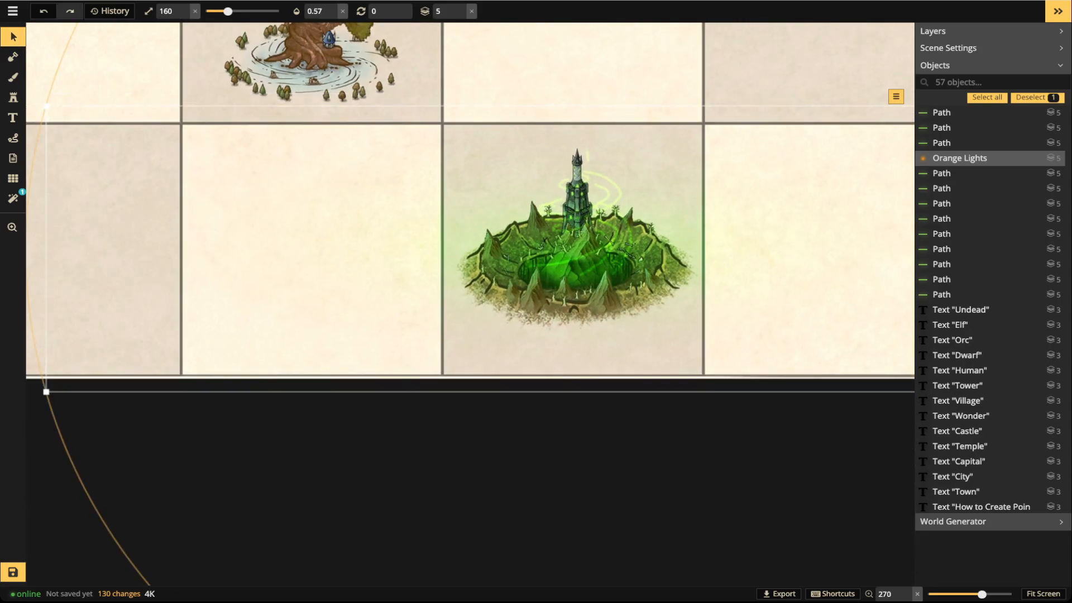
pyautogui.hotkey('ctrl', 'Up')
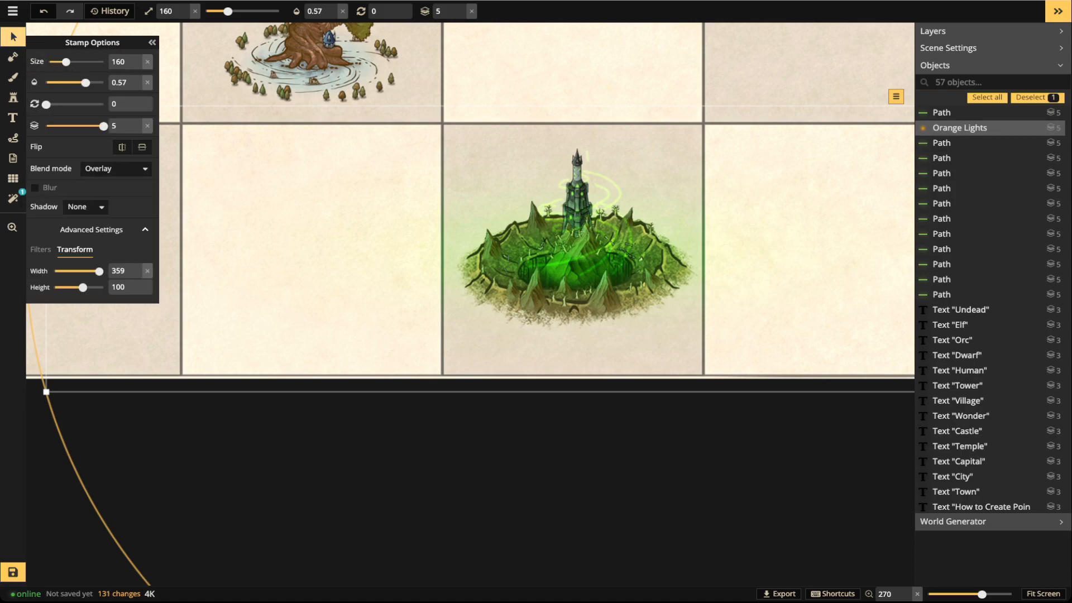
pyautogui.moveTo(100, 272); pyautogui.dragTo(89, 271)
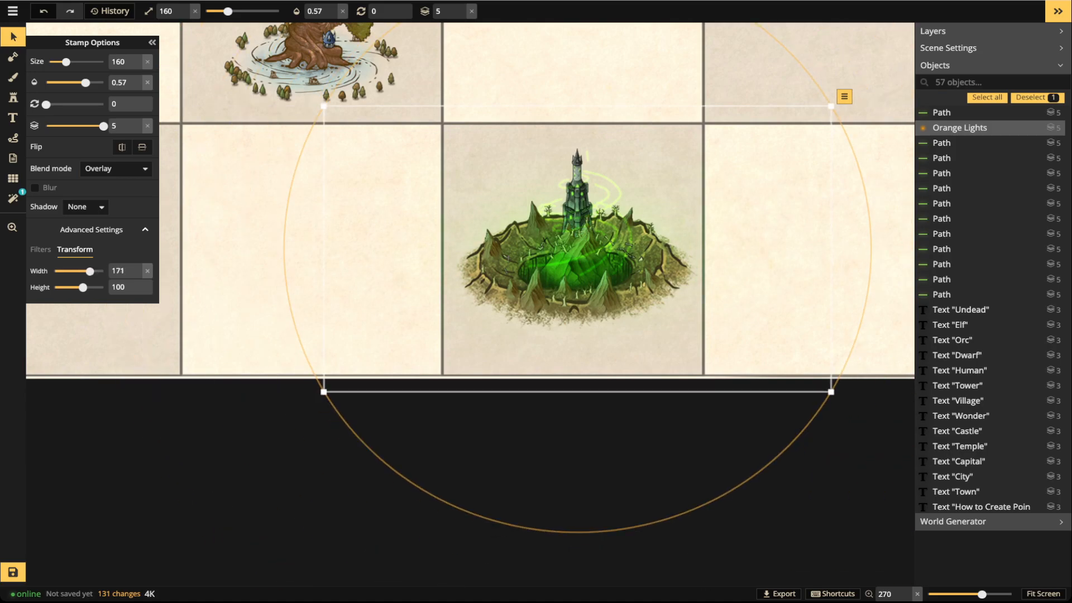
# Delete the stray short green stroke beside the tower's spire
pyautogui.scroll(5, 690, 235)
pyautogui.press('space')
pyautogui.moveTo(690, 236); pyautogui.dragTo(646, 264)
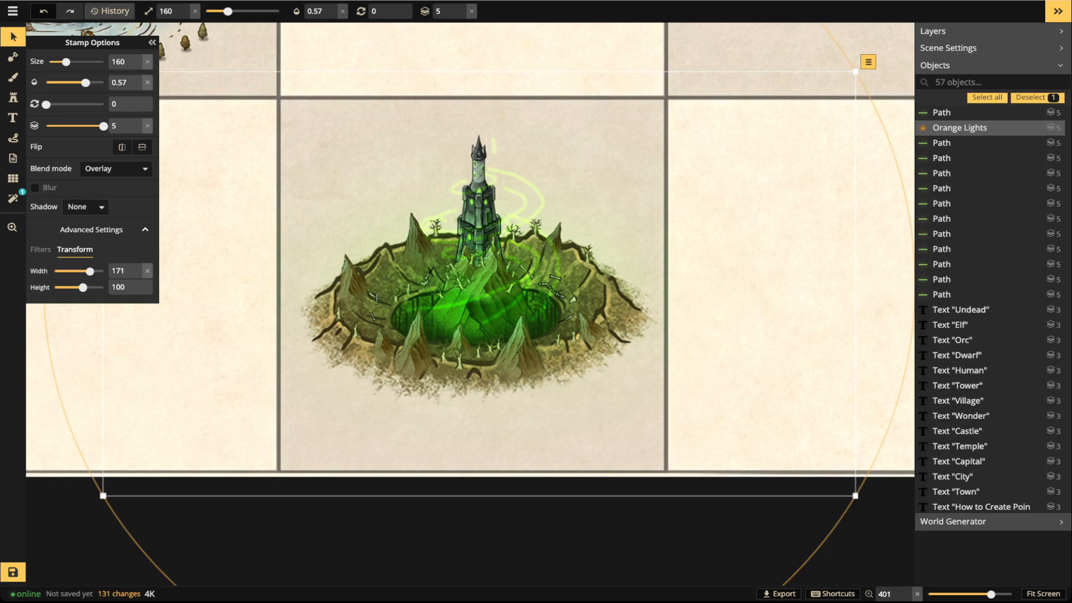
pyautogui.click(13, 37)
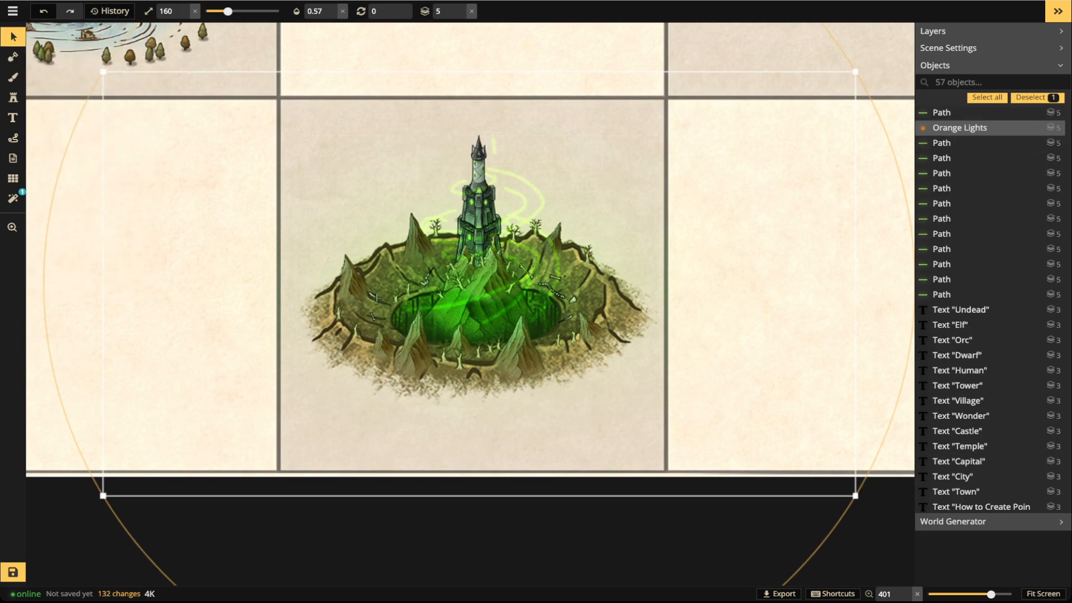
pyautogui.click(495, 146)
pyautogui.scroll(4, 520, 168)
pyautogui.press('Delete')
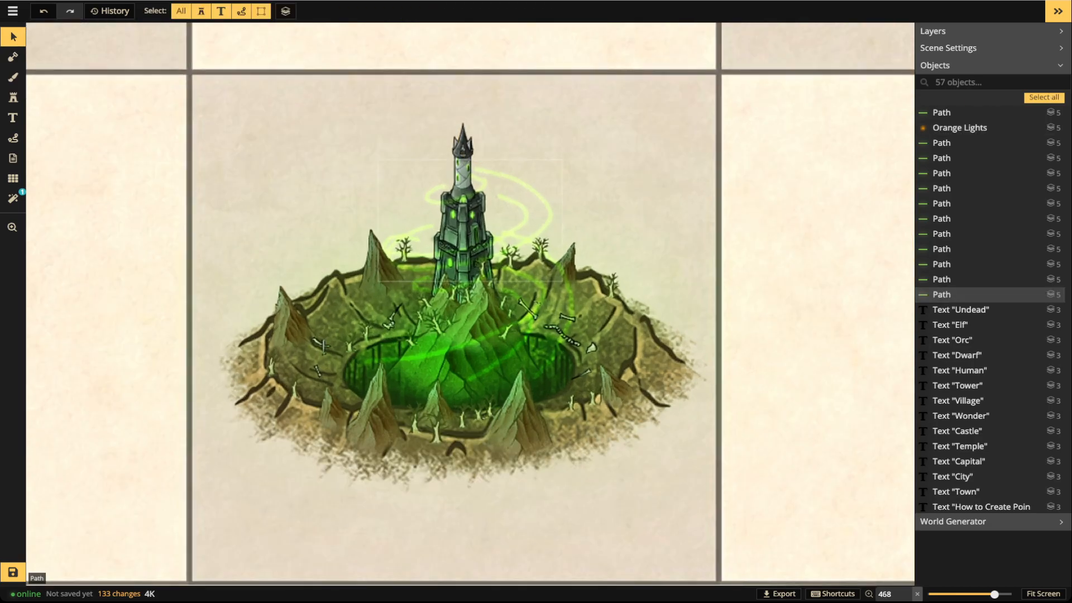
# Set the free-draw path width to 0.5 and draw extra green swirls around the upper part of the tower
pyautogui.scroll(3, 522, 193)
pyautogui.click(522, 193)
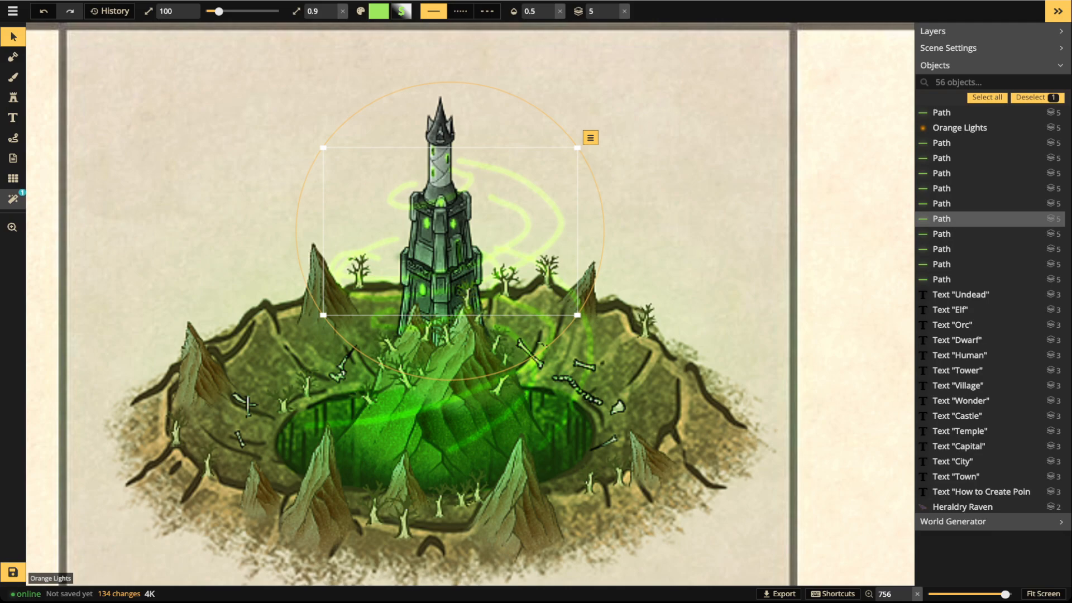
pyautogui.click(13, 198)
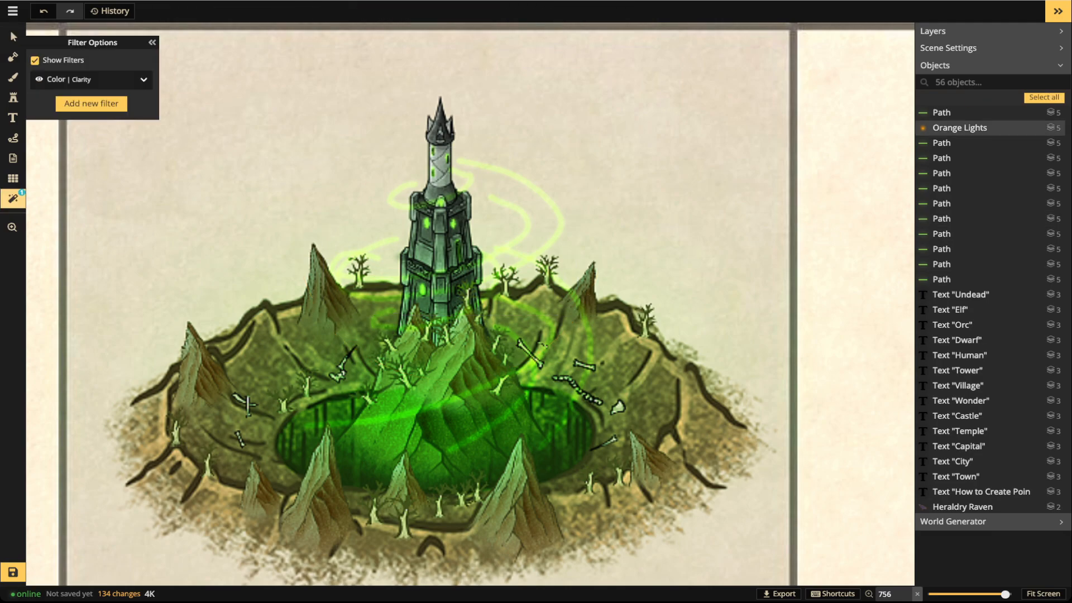
pyautogui.click(13, 138)
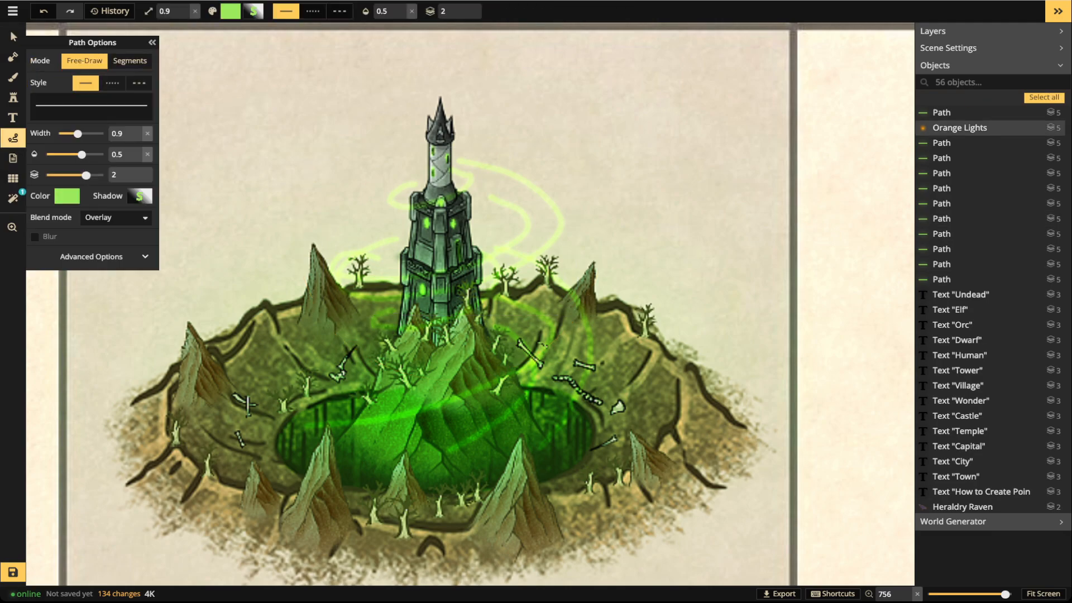
pyautogui.moveTo(78, 134); pyautogui.dragTo(69, 134)
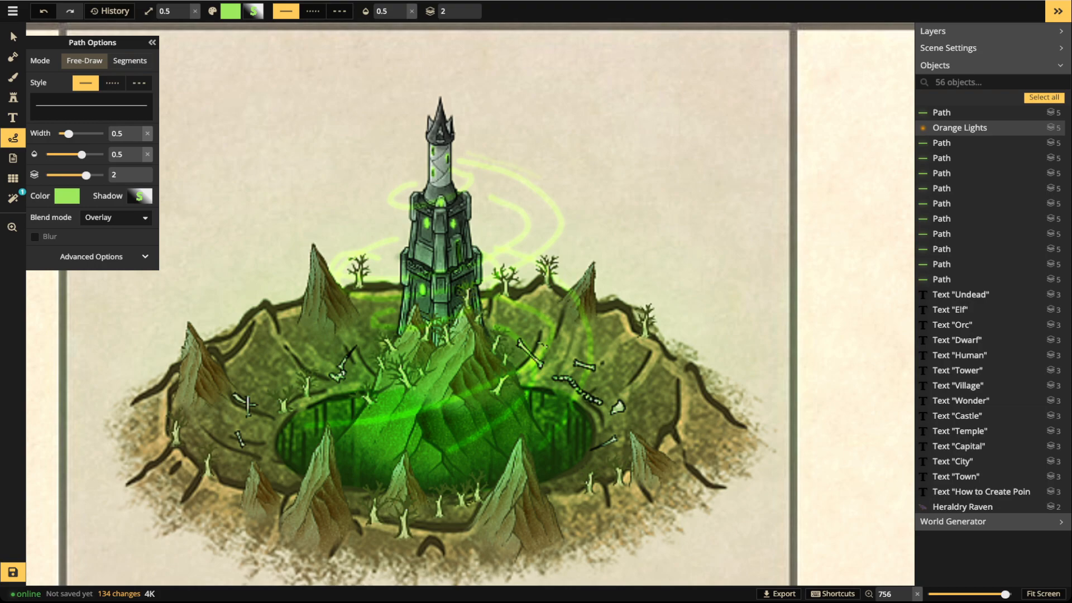
pyautogui.moveTo(546, 259); pyautogui.dragTo(507, 284)
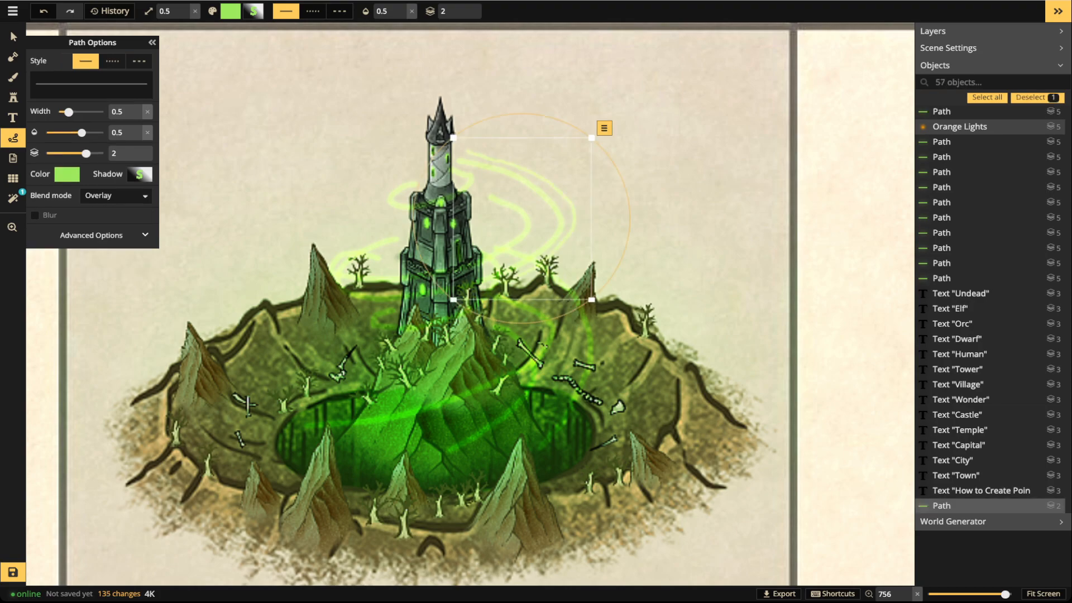
pyautogui.press('Escape')
pyautogui.moveTo(421, 149)
pyautogui.mouseDown()
pyautogui.moveTo(412, 152)
pyautogui.moveTo(440, 164)
pyautogui.moveTo(472, 136)
pyautogui.moveTo(457, 131)
pyautogui.mouseUp()
pyautogui.press('Escape')
# Draw several green magic streaks across the glowing pit and the rock beneath the tower
pyautogui.moveTo(507, 362); pyautogui.dragTo(332, 411)
pyautogui.moveTo(365, 459)
pyautogui.mouseDown()
pyautogui.moveTo(415, 443)
pyautogui.moveTo(509, 379)
pyautogui.mouseUp()
pyautogui.press('Escape')
pyautogui.moveTo(454, 480); pyautogui.dragTo(502, 382)
pyautogui.press('Escape')
pyautogui.moveTo(562, 465)
pyautogui.mouseDown()
pyautogui.moveTo(571, 371)
pyautogui.moveTo(500, 338)
pyautogui.mouseUp()
pyautogui.press('Escape')
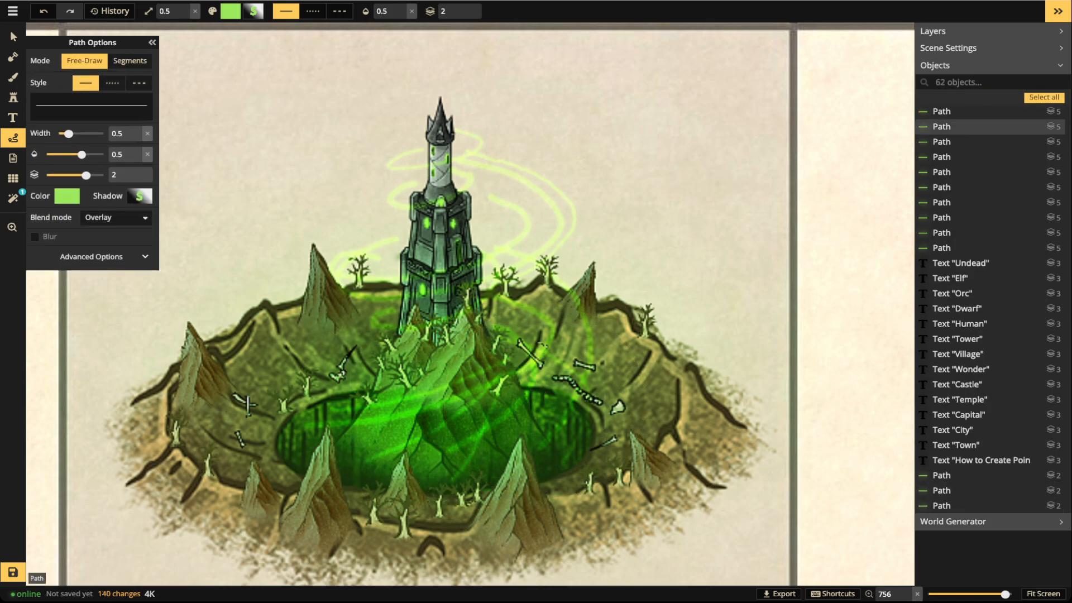
# Draw a green swirl around the base of the tower and set its width to 0.3
pyautogui.moveTo(394, 313)
pyautogui.mouseDown()
pyautogui.moveTo(360, 335)
pyautogui.moveTo(486, 318)
pyautogui.moveTo(494, 288)
pyautogui.mouseUp()
pyautogui.moveTo(68, 113); pyautogui.dragTo(62, 111)
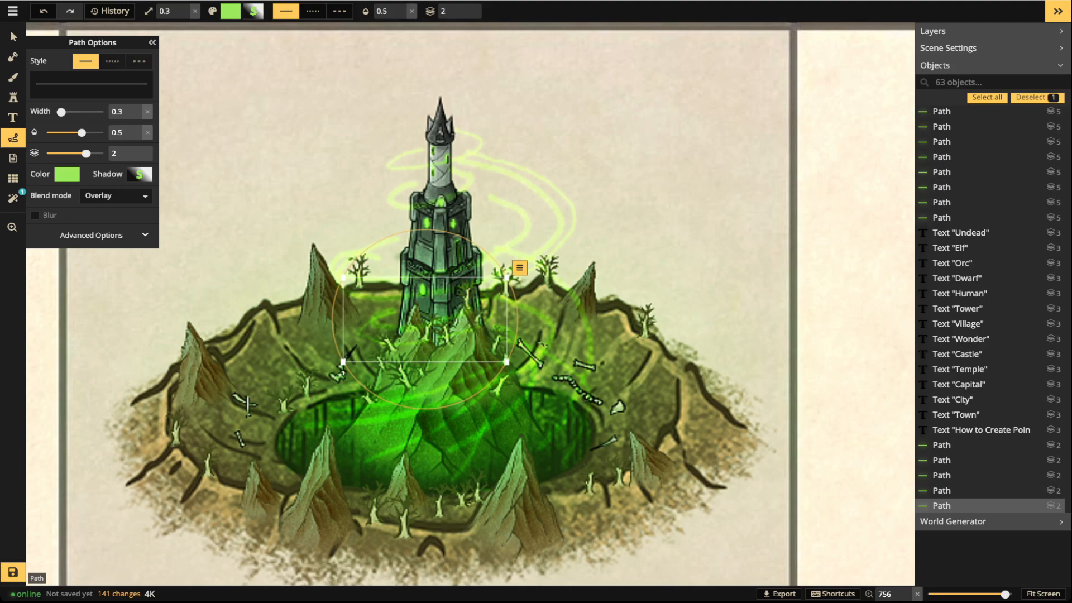
pyautogui.press('Escape')
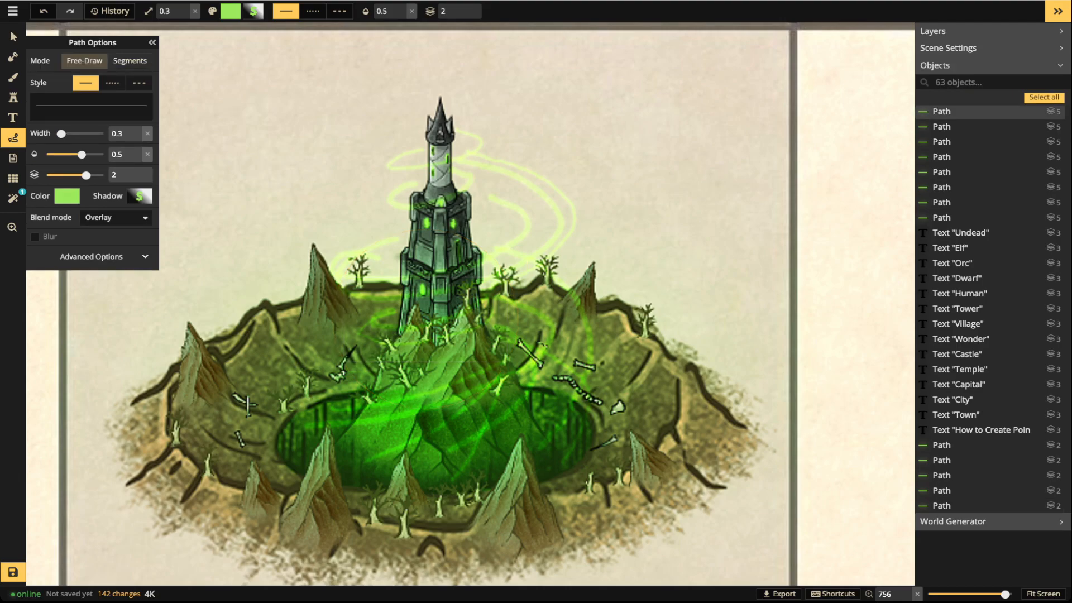
# Add more thin green swirls of width 0.3 around the tower's lower part and across the glowing pit
pyautogui.moveTo(325, 283); pyautogui.dragTo(509, 385)
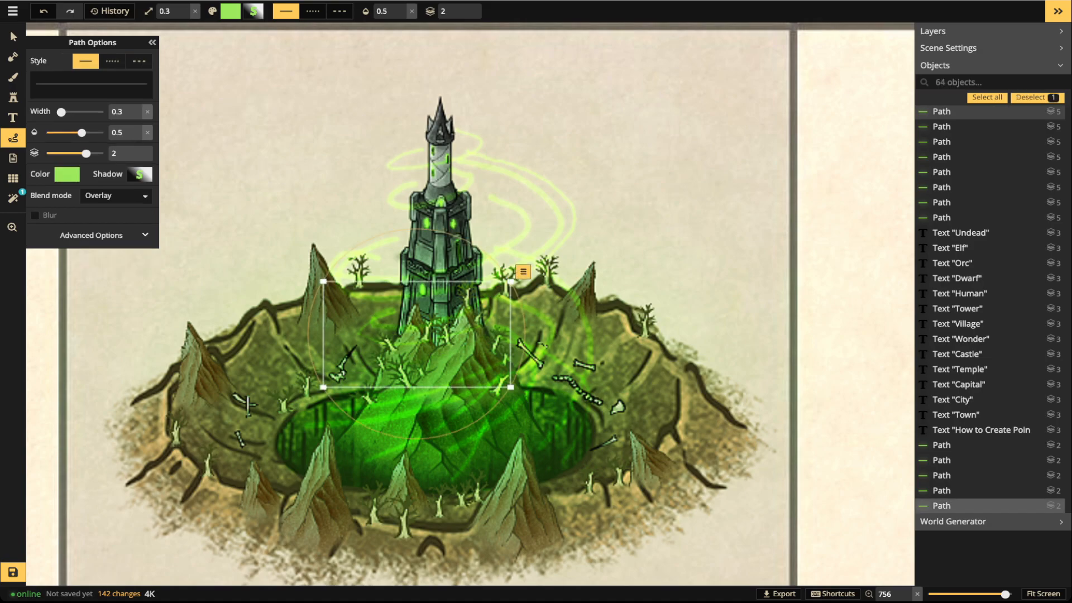
pyautogui.press('Escape')
pyautogui.moveTo(399, 266); pyautogui.dragTo(366, 299)
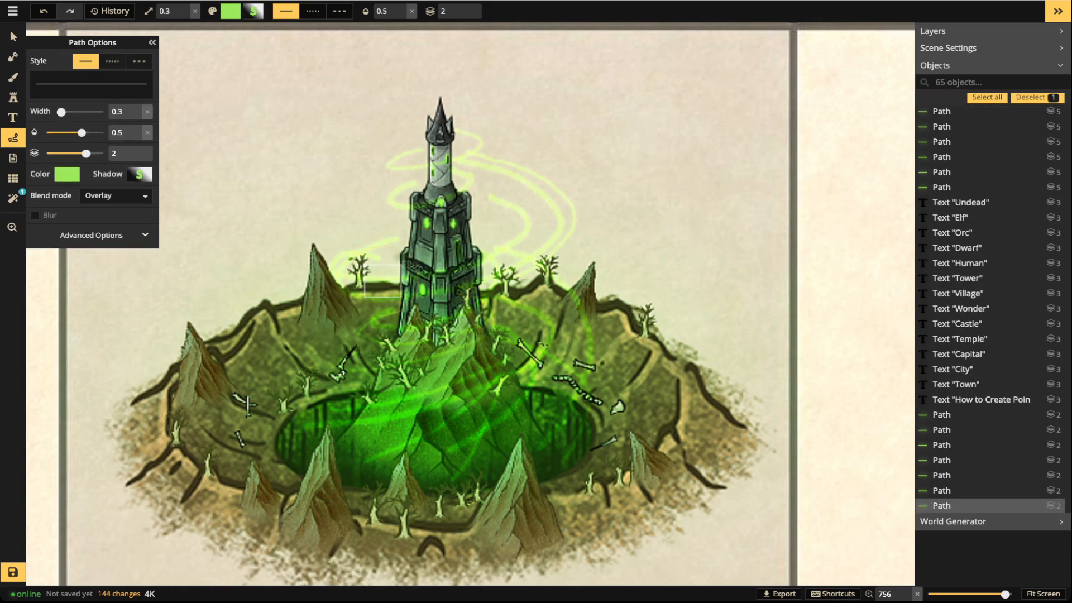
pyautogui.press('Escape')
pyautogui.moveTo(248, 406); pyautogui.dragTo(248, 406)
pyautogui.moveTo(419, 287)
pyautogui.mouseDown()
pyautogui.moveTo(509, 246)
pyautogui.moveTo(475, 224)
pyautogui.mouseUp()
pyautogui.press('Escape')
pyautogui.moveTo(549, 344)
pyautogui.mouseDown()
pyautogui.moveTo(595, 368)
pyautogui.moveTo(442, 422)
pyautogui.moveTo(337, 418)
pyautogui.mouseUp()
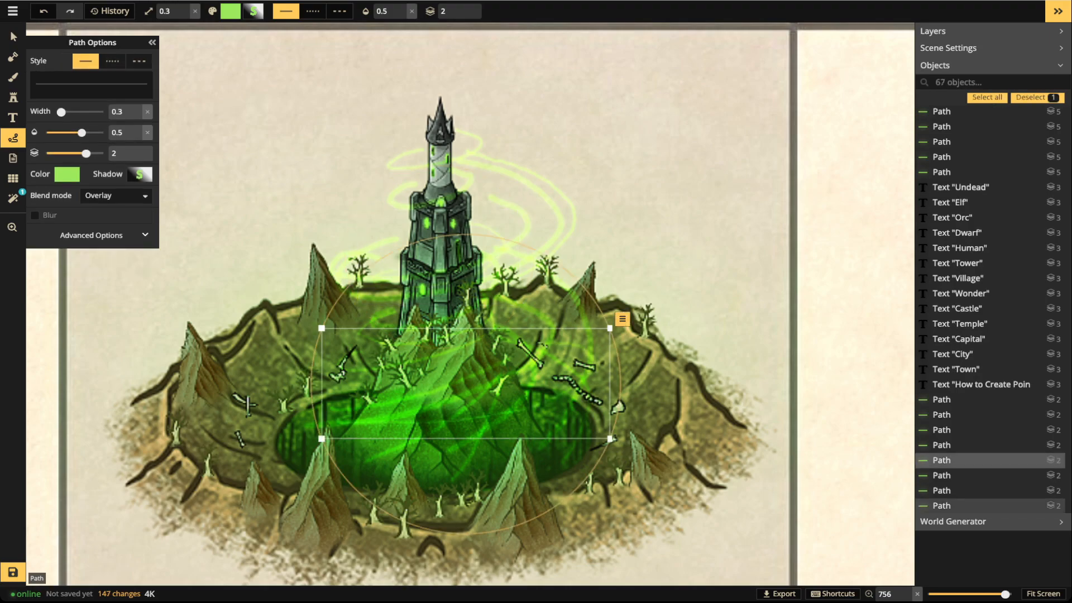
pyautogui.press('Escape')
pyautogui.moveTo(537, 373)
pyautogui.mouseDown()
pyautogui.moveTo(554, 375)
pyautogui.moveTo(491, 406)
pyautogui.moveTo(346, 386)
pyautogui.moveTo(519, 412)
pyautogui.mouseUp()
pyautogui.press('Escape')
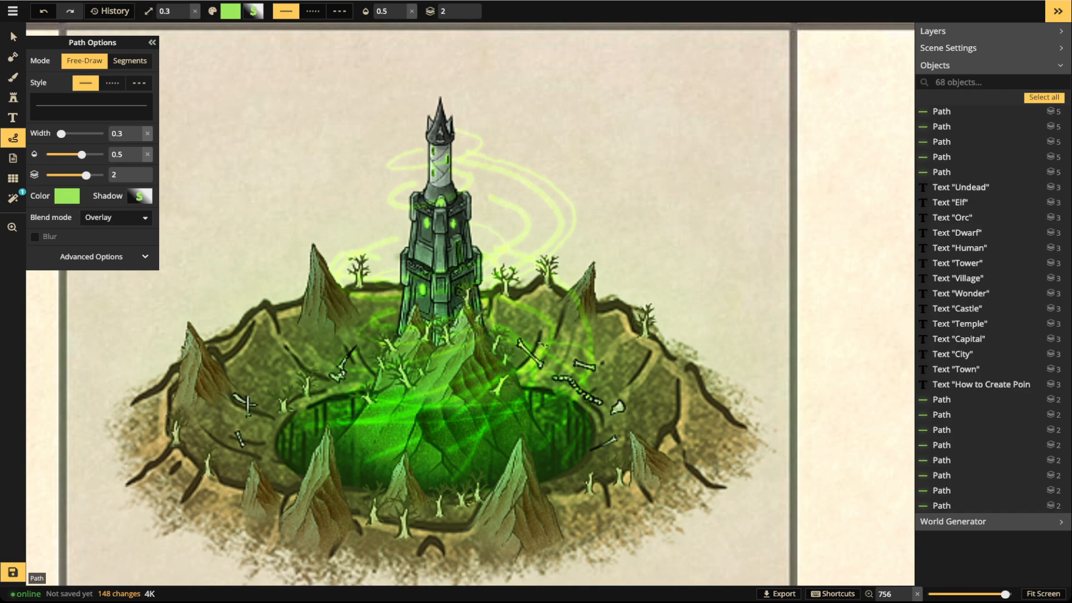
# Select all the objects of the tower and crater scene and group them
pyautogui.click(13, 37)
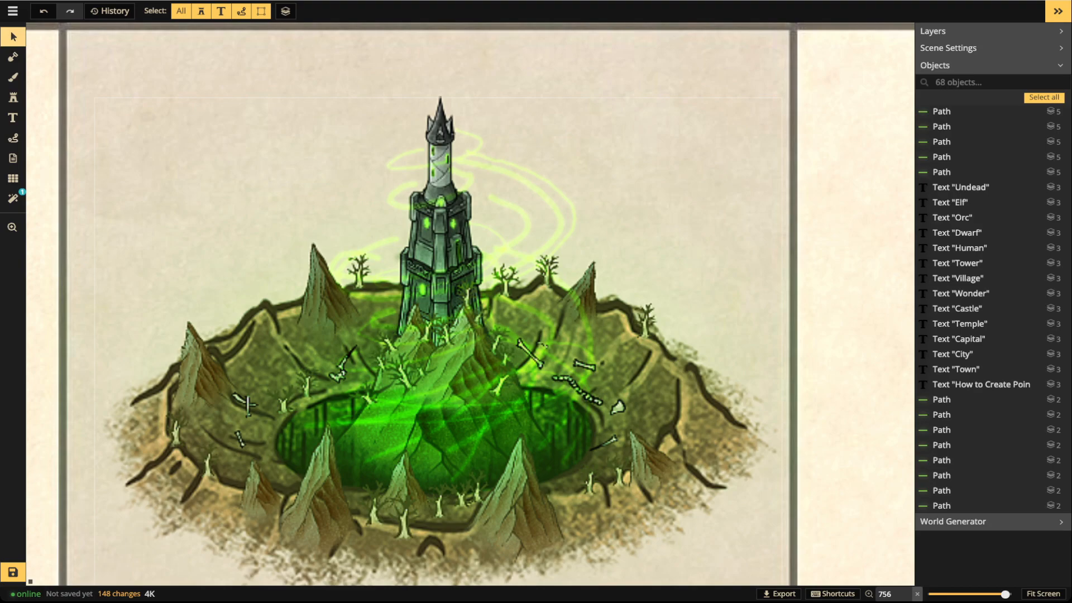
pyautogui.scroll(-3, 298, 212)
pyautogui.scroll(-3, 297, 213)
pyautogui.moveTo(163, 122); pyautogui.dragTo(554, 412)
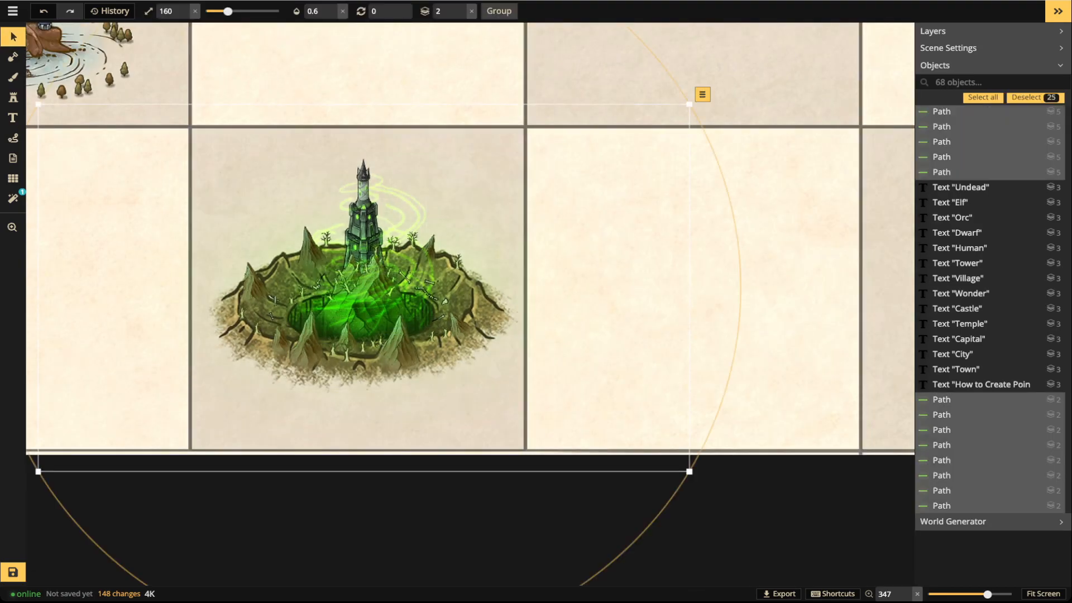
pyautogui.click(499, 11)
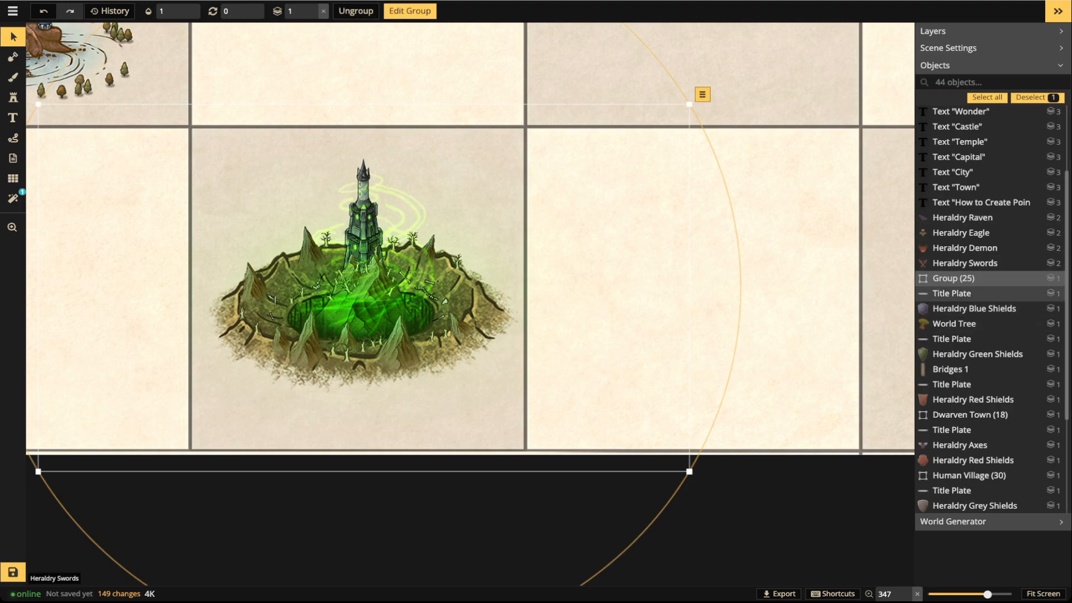
# Rename the new group as Undead Temple and deselect it
pyautogui.click(1026, 278)
pyautogui.hotkey('ctrl', 'a')
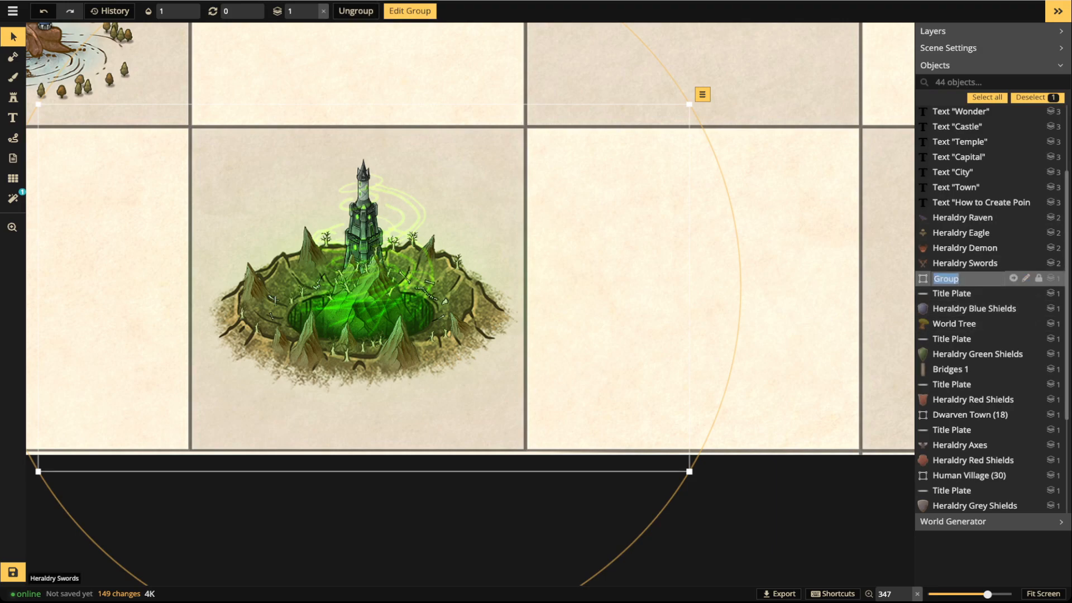
pyautogui.write('Undead Temple')
pyautogui.press('Return')
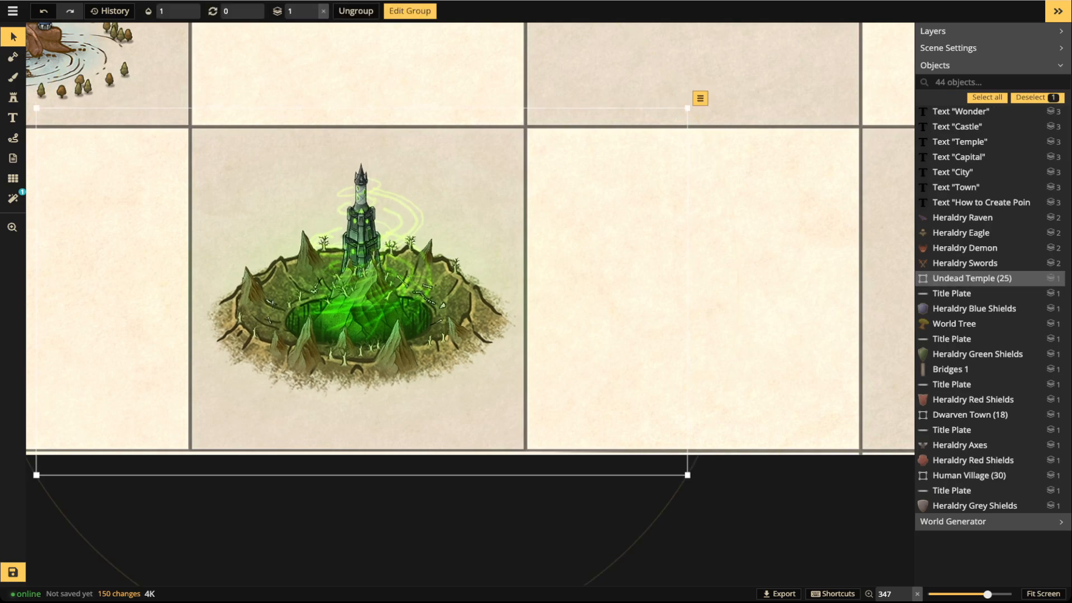
pyautogui.press('Escape')
# Check the whole points of interest grid and save the map
pyautogui.scroll(-5, 386, 268)
pyautogui.moveTo(373, 273); pyautogui.dragTo(665, 441)
pyautogui.scroll(-2, 493, 328)
pyautogui.moveTo(665, 328); pyautogui.dragTo(317, 416)
pyautogui.scroll(-1, 430, 421)
pyautogui.scroll(-1, 442, 422)
pyautogui.moveTo(437, 218); pyautogui.dragTo(331, 273)
pyautogui.scroll(1, 439, 304)
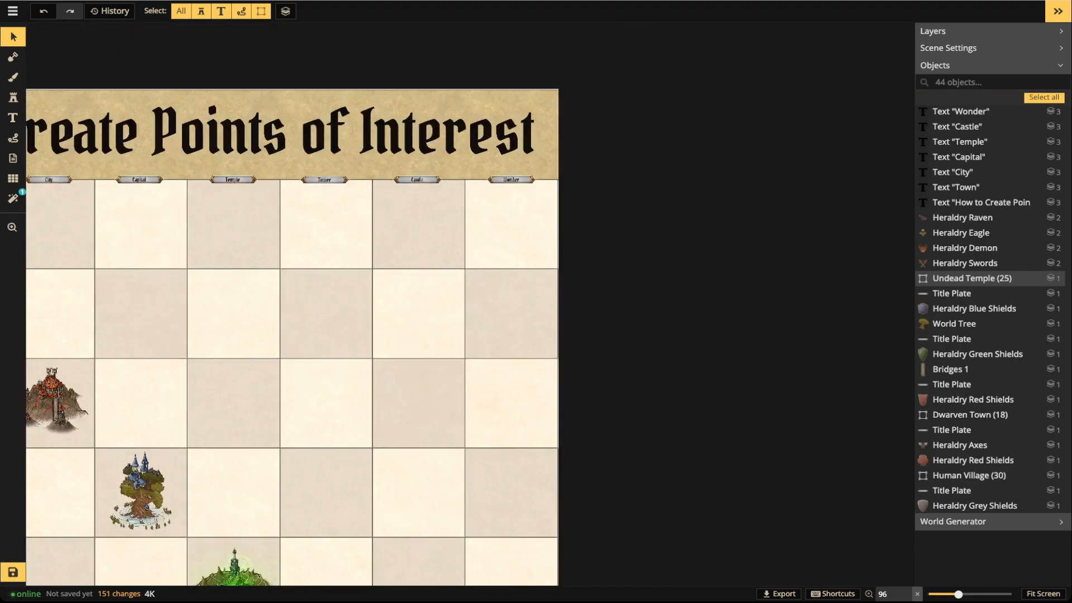
pyautogui.scroll(1, 411, 207)
pyautogui.moveTo(411, 207); pyautogui.dragTo(626, 58)
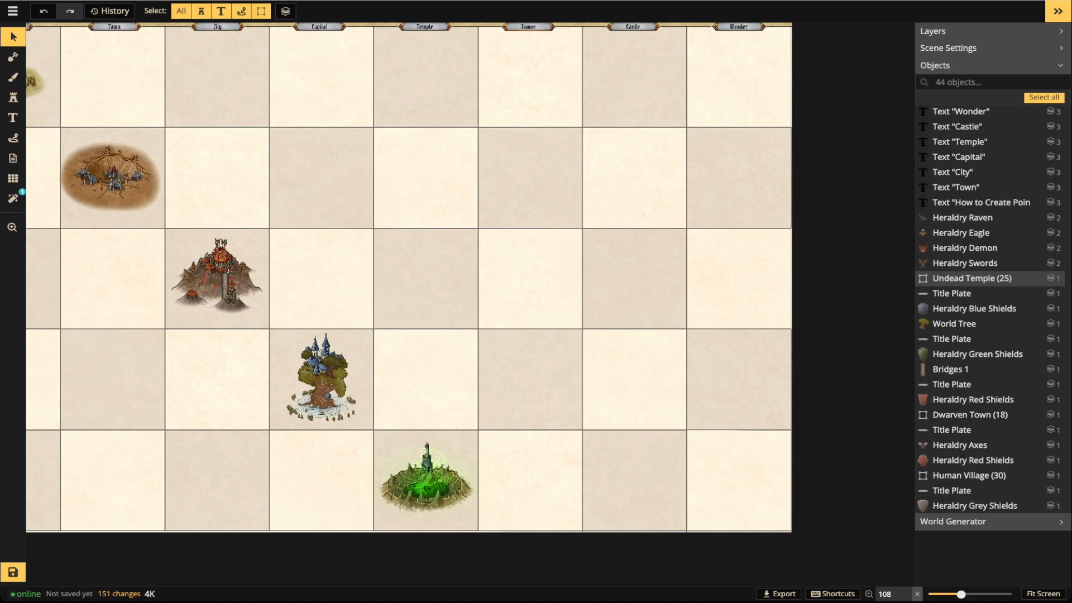
pyautogui.scroll(-3, 409, 302)
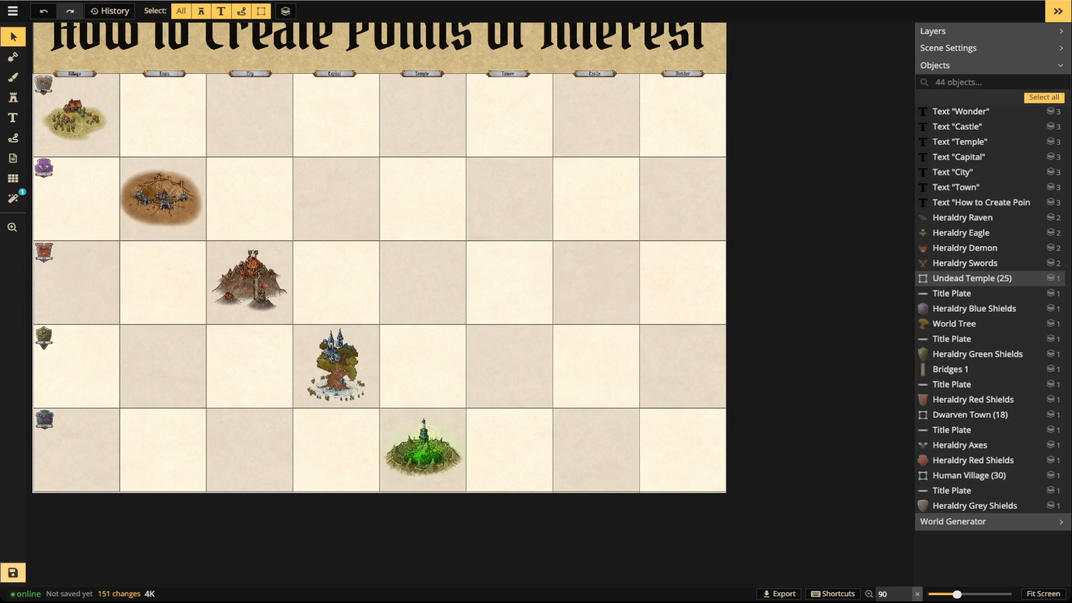
pyautogui.hotkey('ctrl', 's')
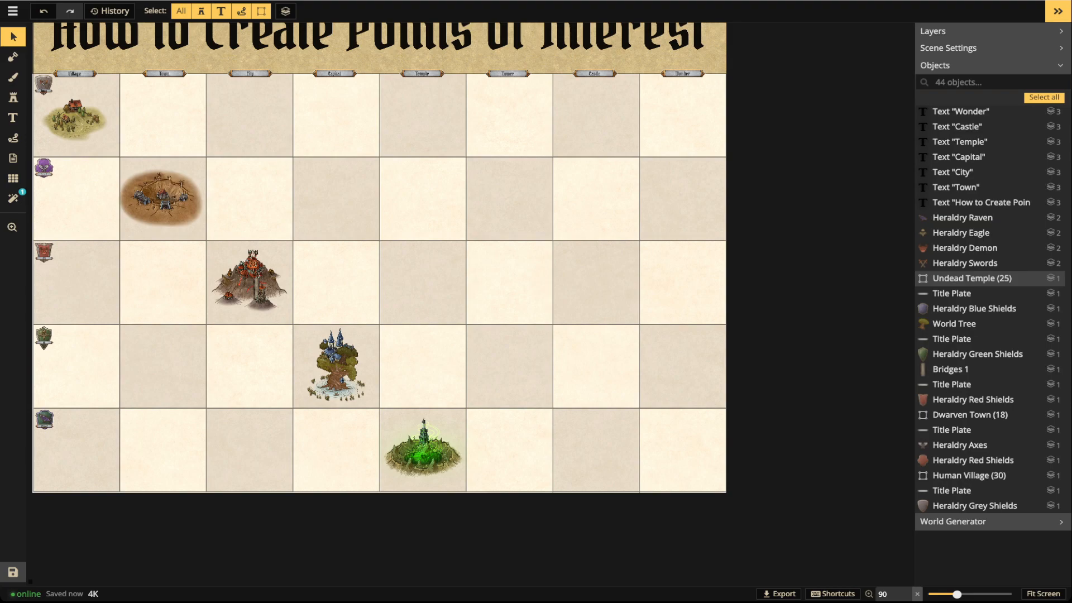
# Try the Undead Temple group in the Tower column's cell and return it to the Temple column
pyautogui.scroll(2, 364, 313)
pyautogui.press('space')
pyautogui.moveTo(364, 313); pyautogui.dragTo(247, 236)
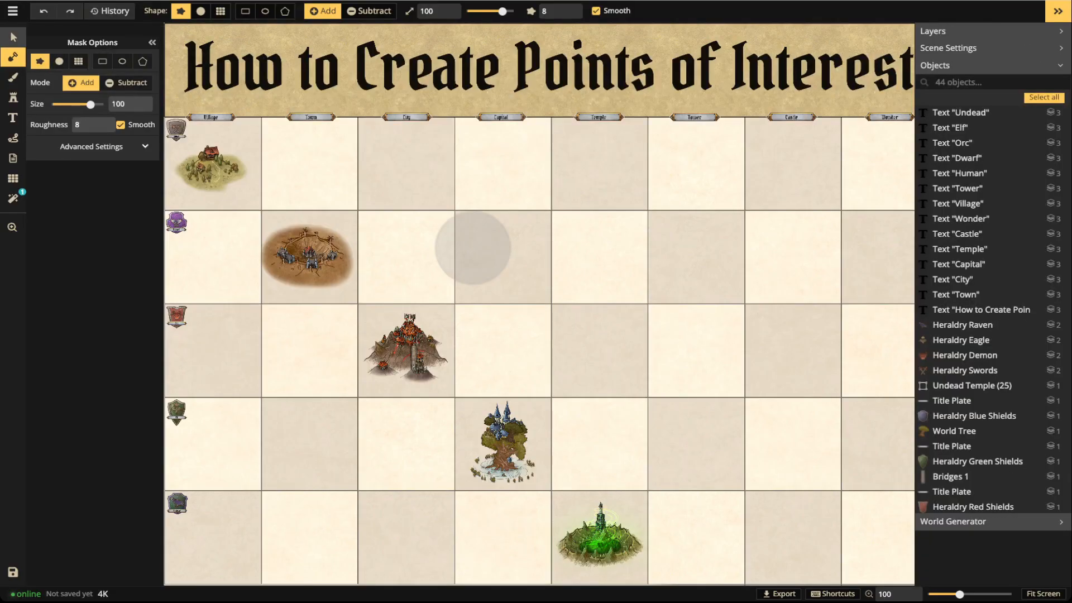
pyautogui.press('v')
pyautogui.scroll(4, 536, 497)
pyautogui.moveTo(536, 497); pyautogui.dragTo(352, 329)
pyautogui.moveTo(445, 386); pyautogui.dragTo(584, 386)
pyautogui.scroll(4, 584, 386)
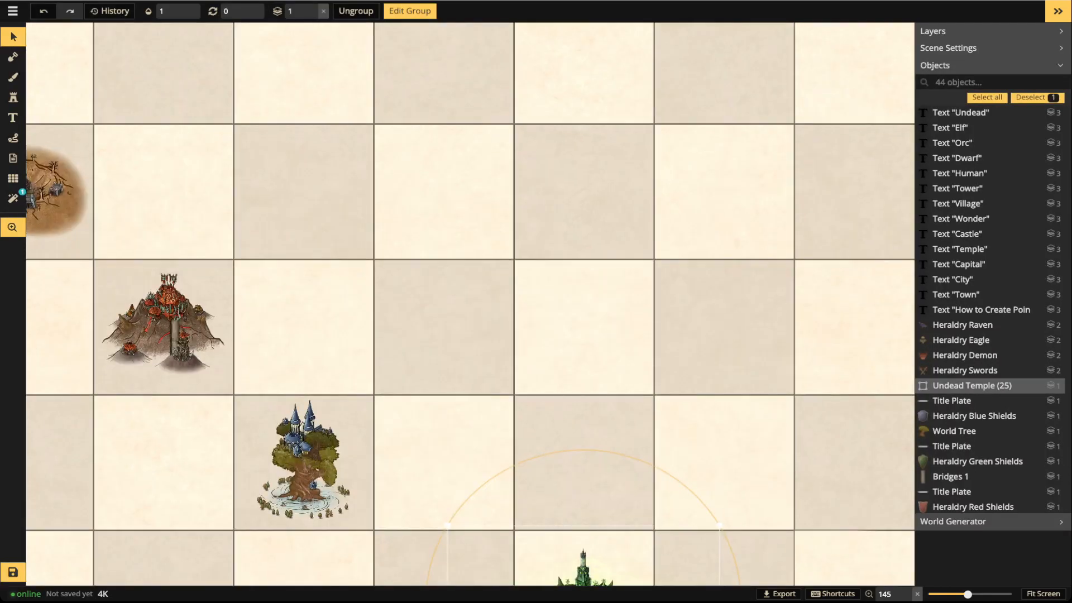
pyautogui.scroll(4, 584, 387)
pyautogui.scroll(-7, 584, 386)
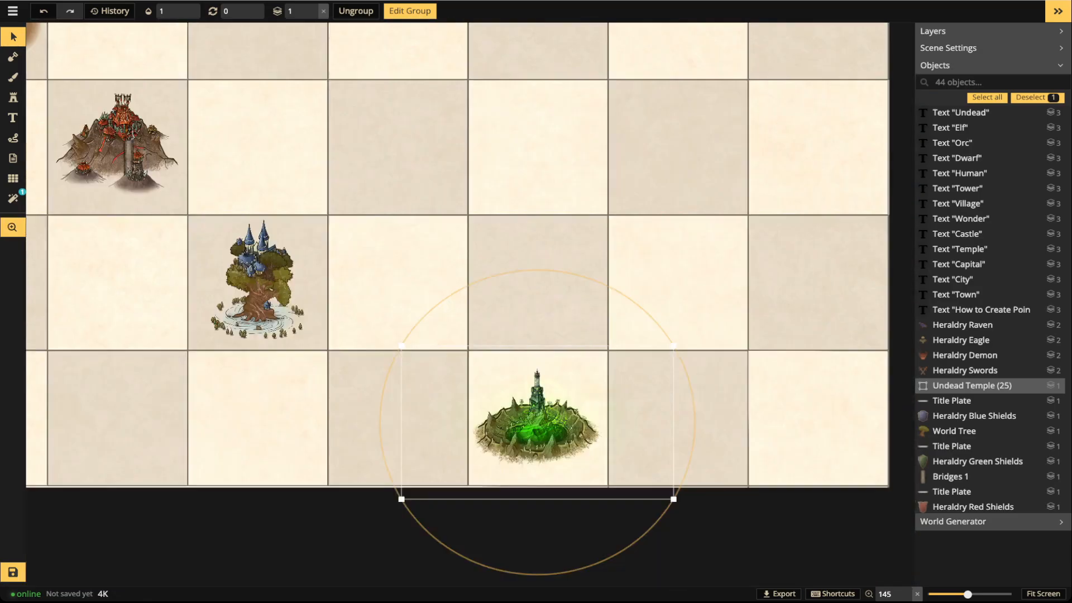
pyautogui.scroll(-2, 584, 387)
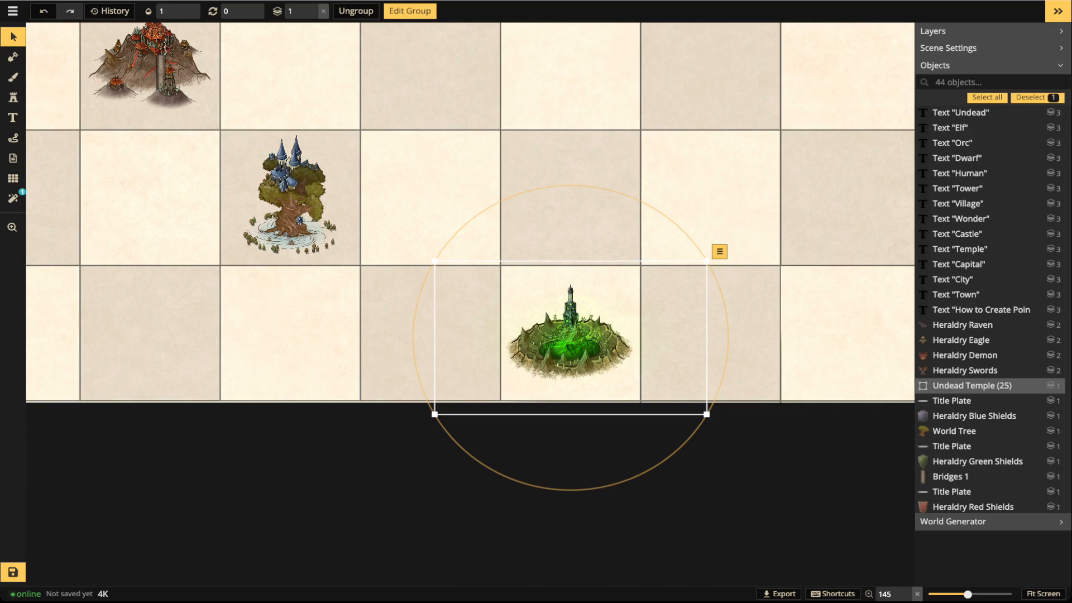
pyautogui.moveTo(570, 335); pyautogui.dragTo(429, 333)
pyautogui.scroll(5, 404, 315)
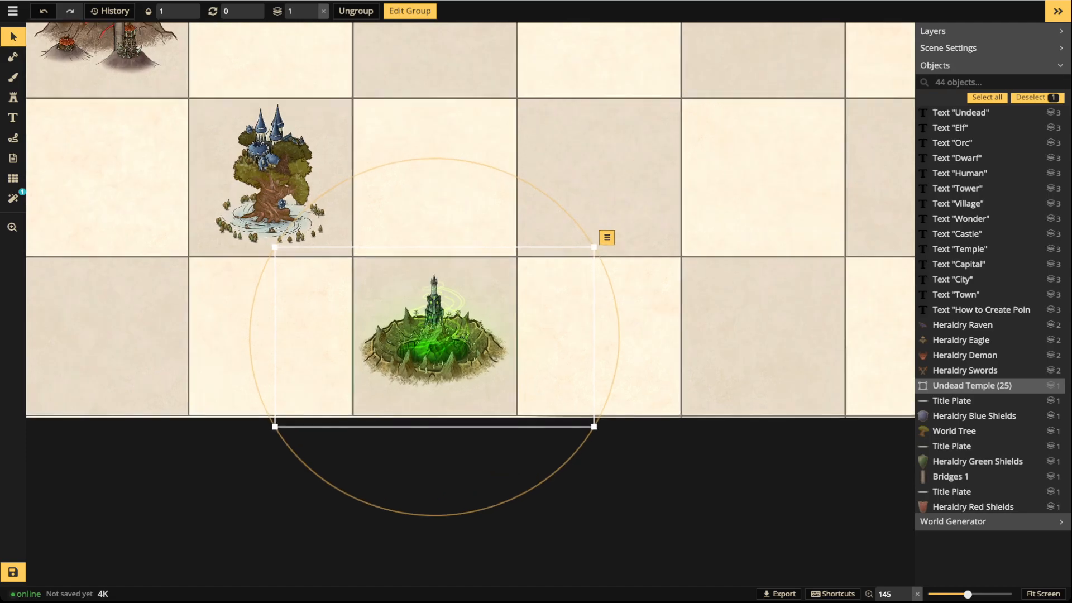
pyautogui.scroll(3, 404, 315)
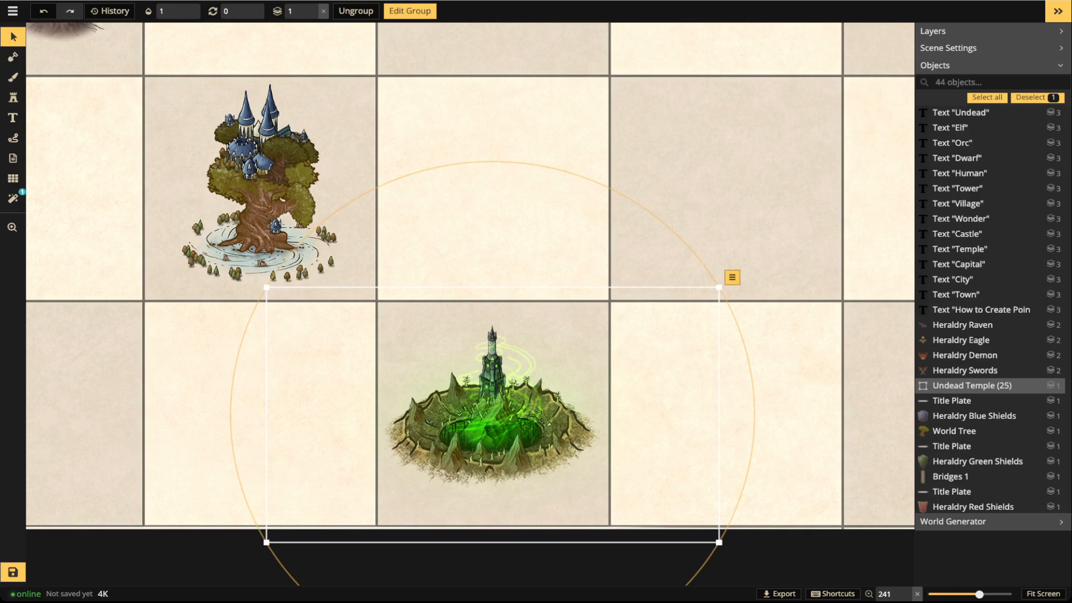
pyautogui.click(521, 192)
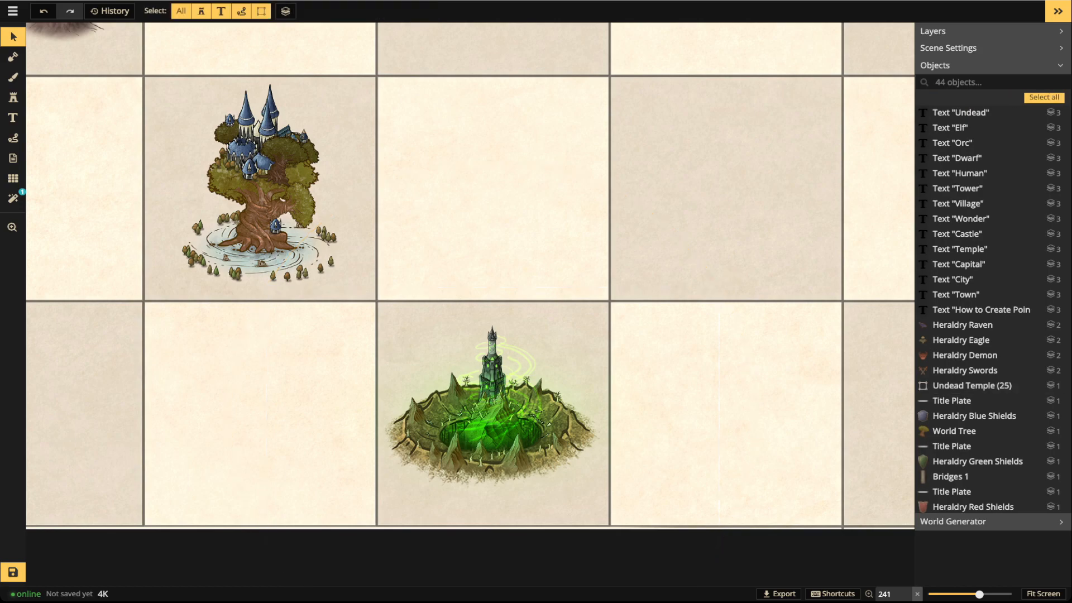
# Review the points of interest across the whole map grid
pyautogui.scroll(-3, 521, 193)
pyautogui.moveTo(521, 193); pyautogui.dragTo(284, 506)
pyautogui.moveTo(284, 346); pyautogui.dragTo(290, 420)
pyautogui.moveTo(431, 298); pyautogui.dragTo(565, 293)
pyautogui.scroll(-8, 433, 493)
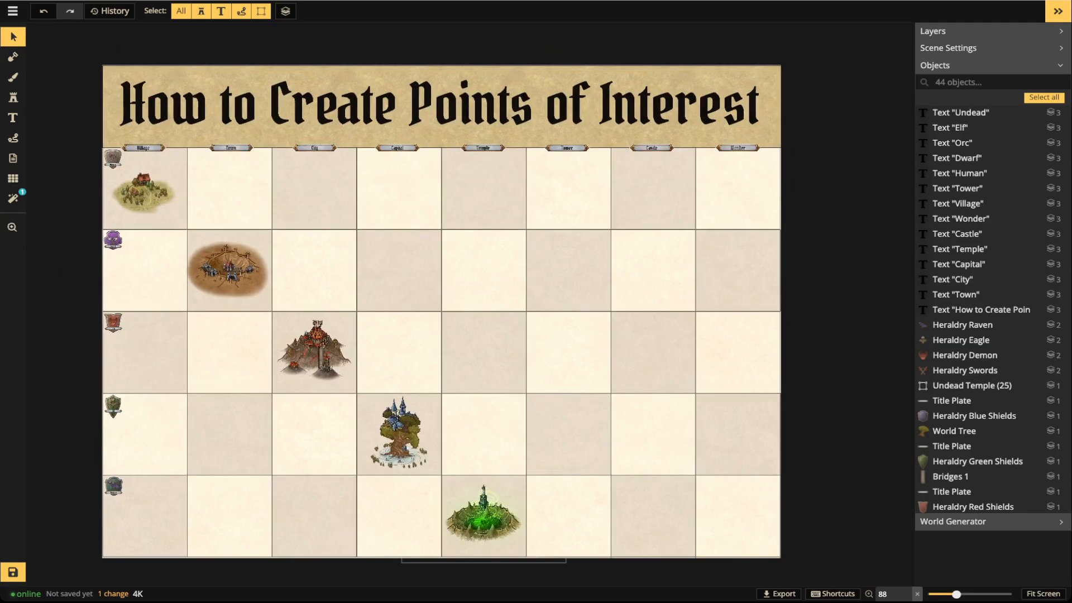
pyautogui.moveTo(565, 293); pyautogui.dragTo(475, 264)
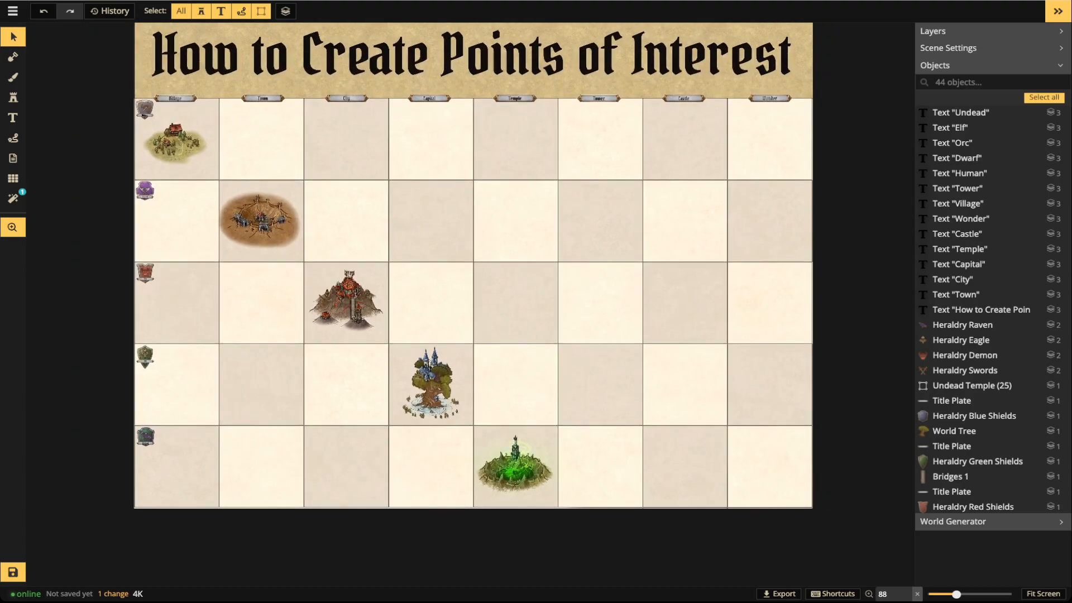
# Pick the white snowy hill stamp set from the Hills category of the stamp catalog
pyautogui.moveTo(576, 145); pyautogui.dragTo(505, 198)
pyautogui.scroll(4, 504, 199)
pyautogui.scroll(2, 479, 151)
pyautogui.moveTo(479, 150); pyautogui.dragTo(446, 259)
pyautogui.scroll(5, 445, 131)
pyautogui.scroll(1, 444, 131)
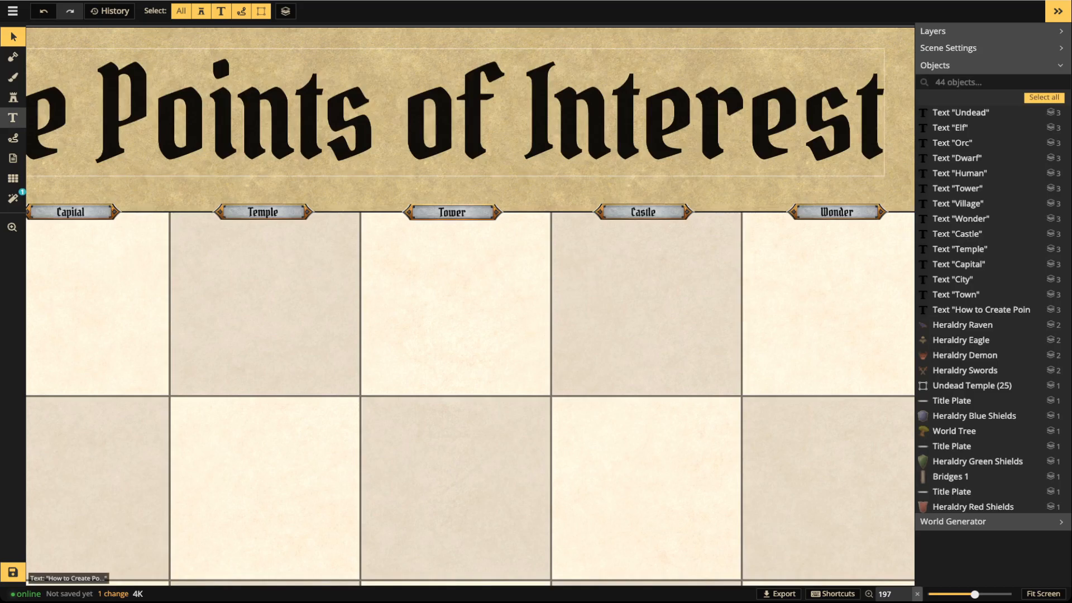
pyautogui.click(13, 97)
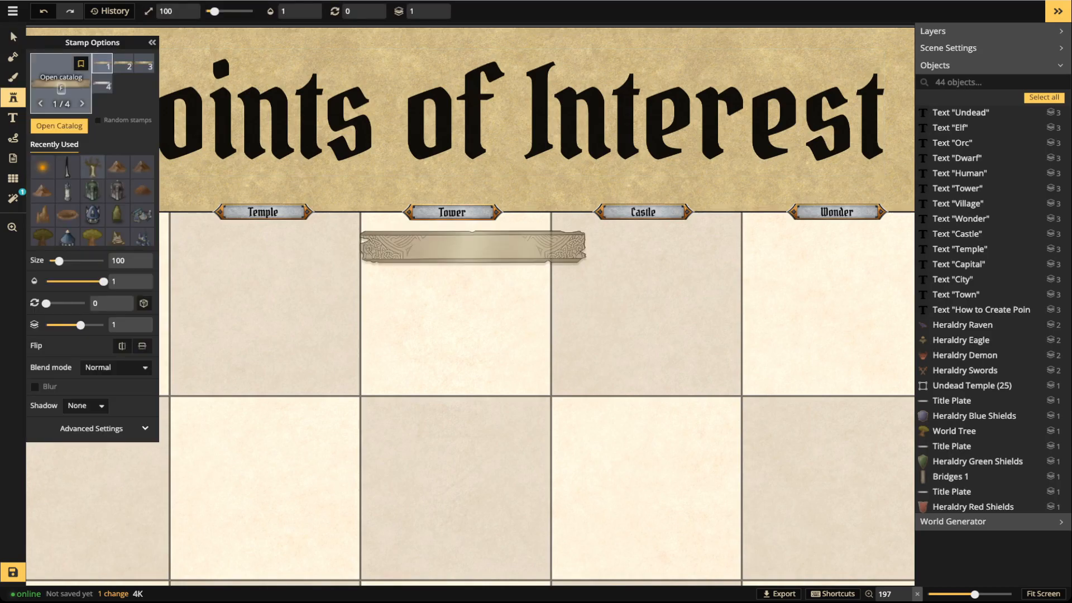
pyautogui.click(50, 105)
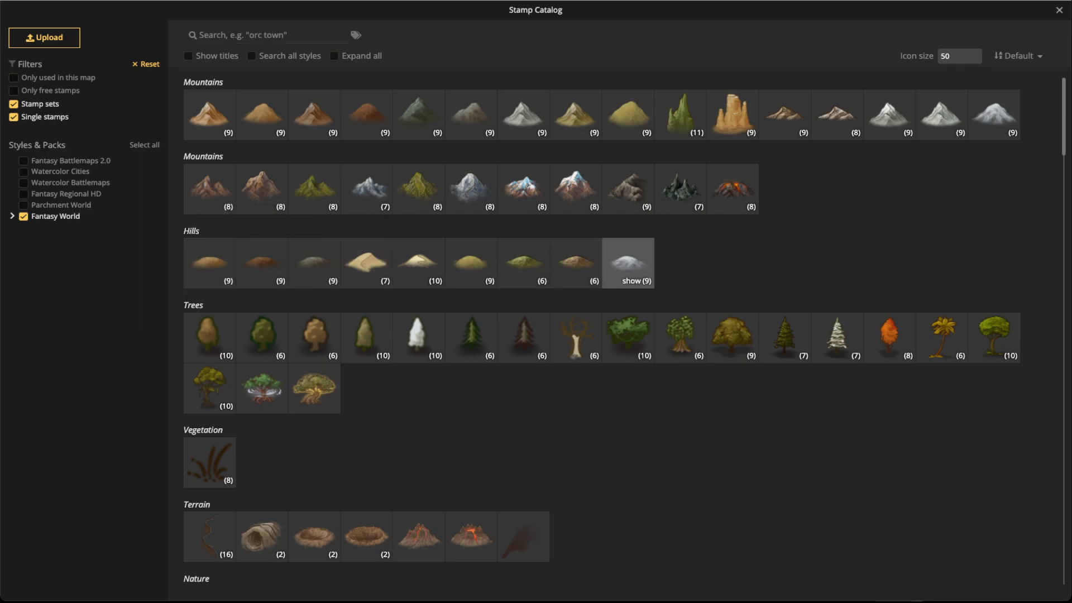
pyautogui.click(628, 262)
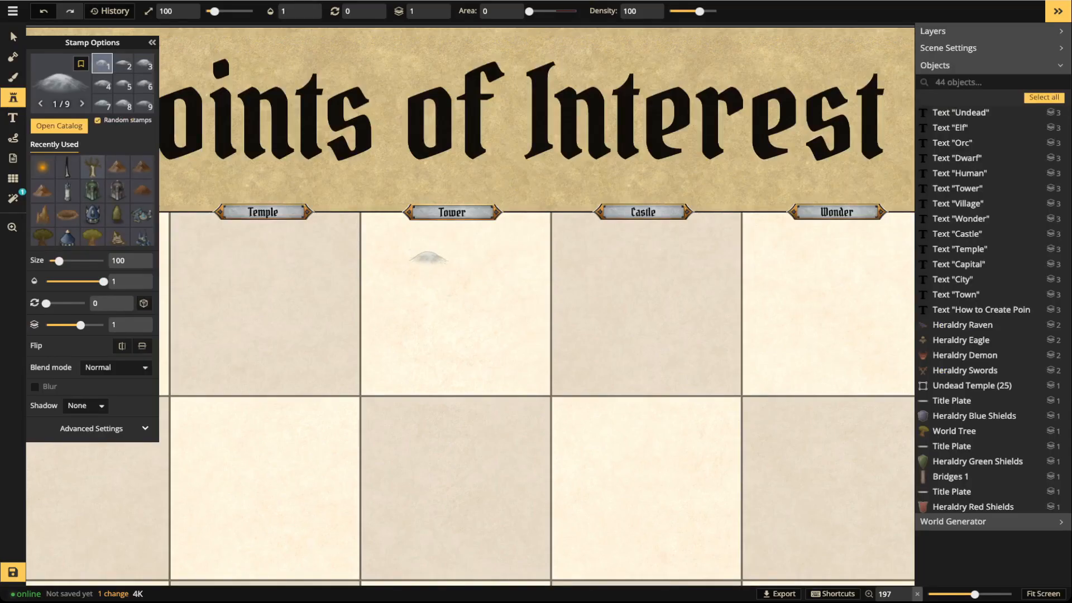
# Place a snow hill stamp at size 250 in the first-row cell of the Tower column
pyautogui.scroll(4, 449, 326)
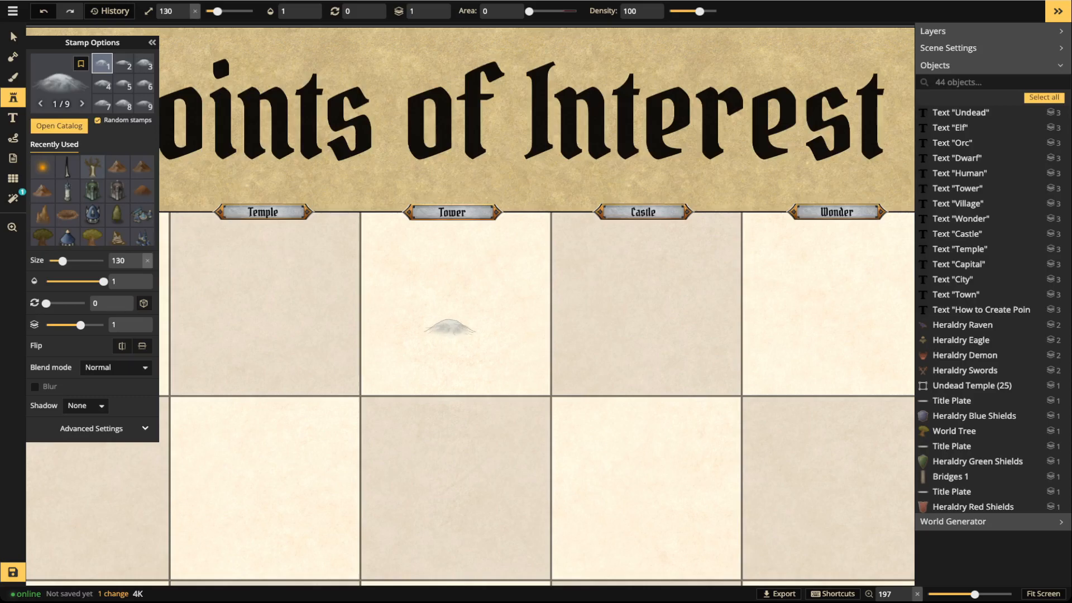
pyautogui.click(420, 351)
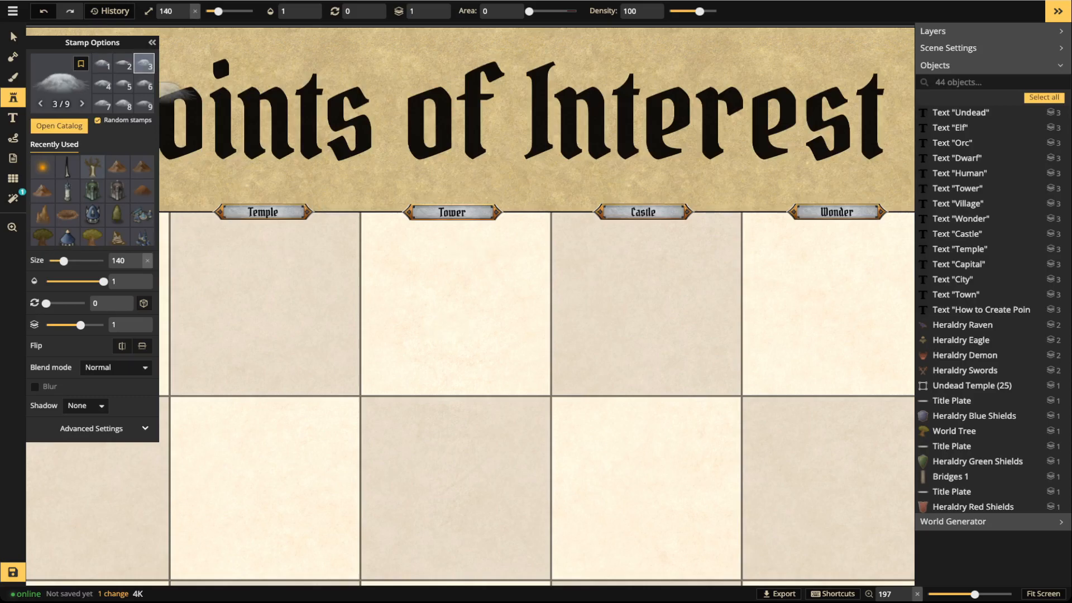
pyautogui.scroll(2, 420, 351)
pyautogui.scroll(3, 424, 351)
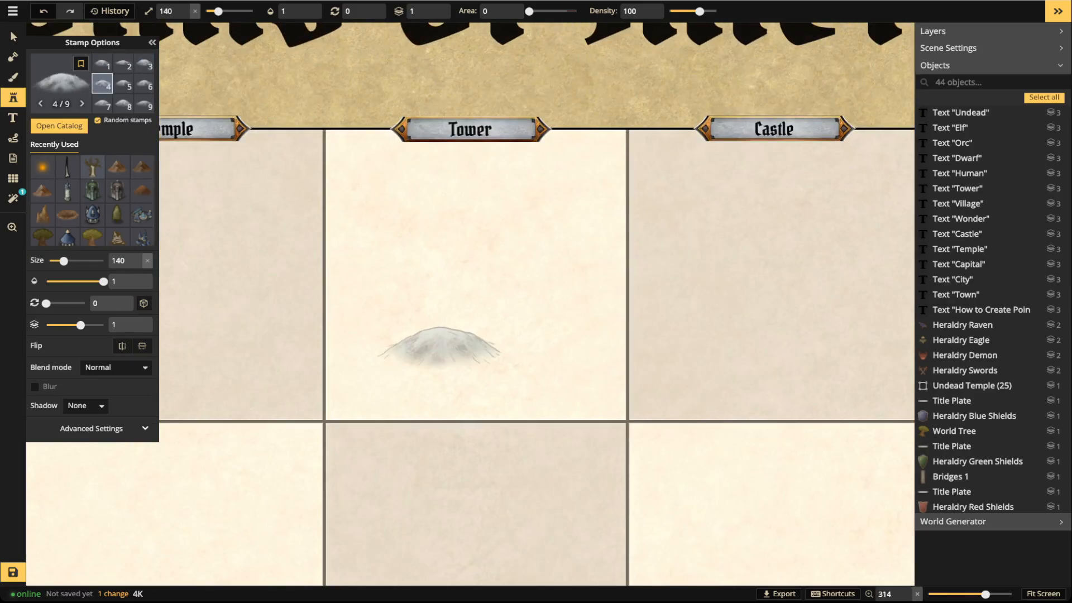
pyautogui.scroll(11, 456, 342)
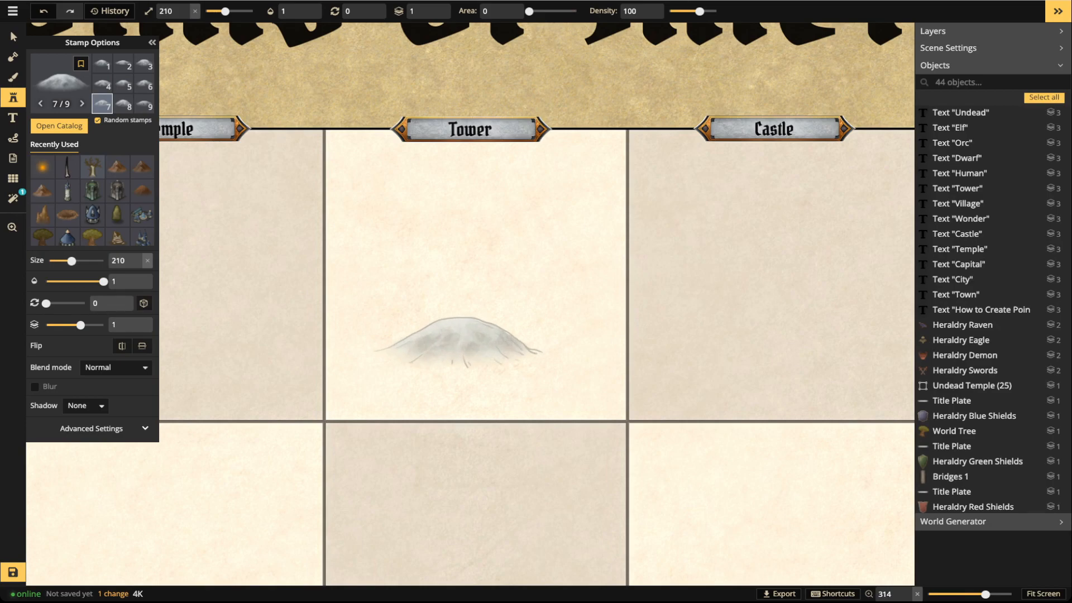
pyautogui.click(457, 342)
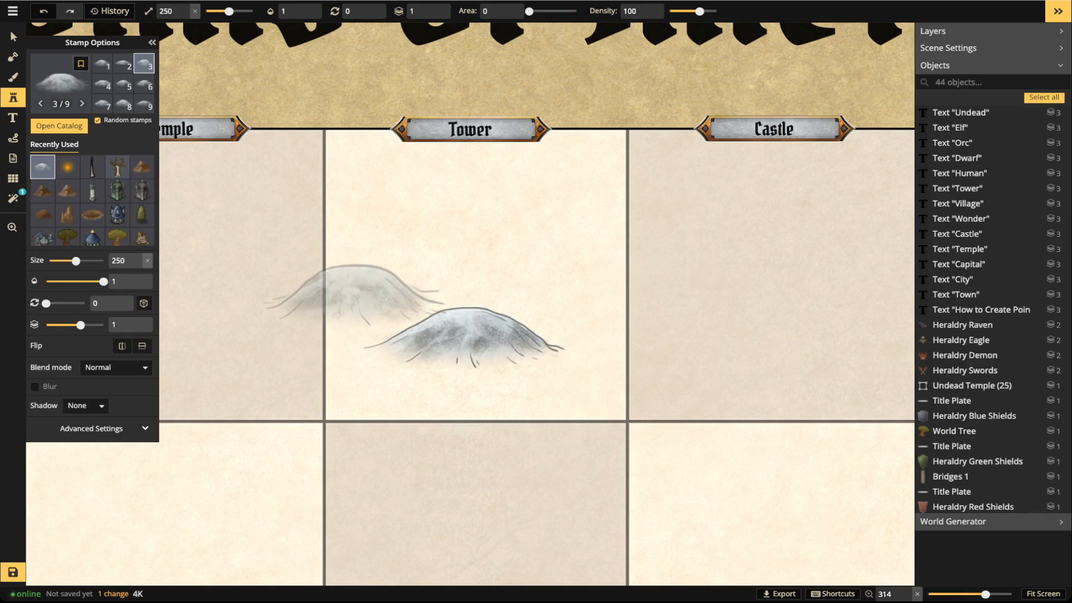
# Reposition the snow hill so it sits centred in the lower part of its Tower cell
pyautogui.press('v')
pyautogui.moveTo(465, 340); pyautogui.dragTo(467, 358)
pyautogui.scroll(-4, 352, 236)
pyautogui.scroll(-3, 352, 235)
pyautogui.press('space')
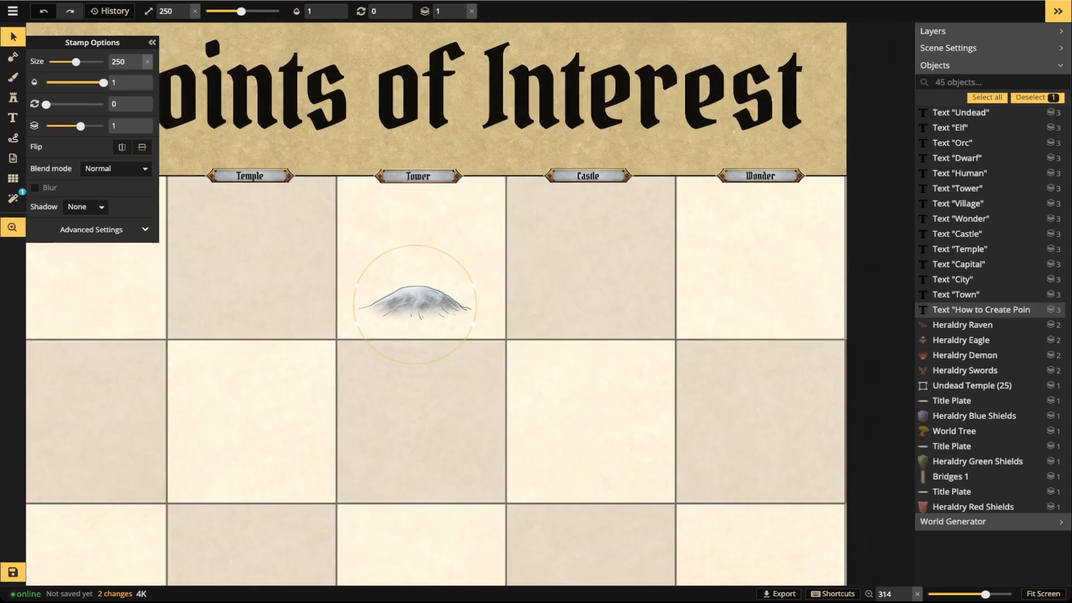
pyautogui.moveTo(351, 235); pyautogui.dragTo(354, 183)
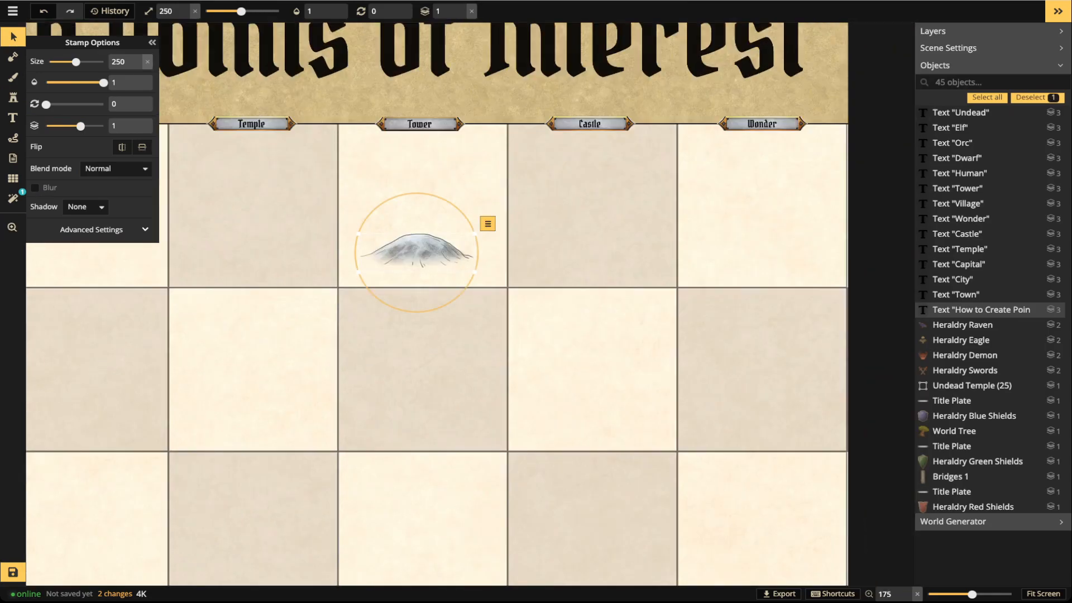
pyautogui.moveTo(418, 253); pyautogui.dragTo(421, 255)
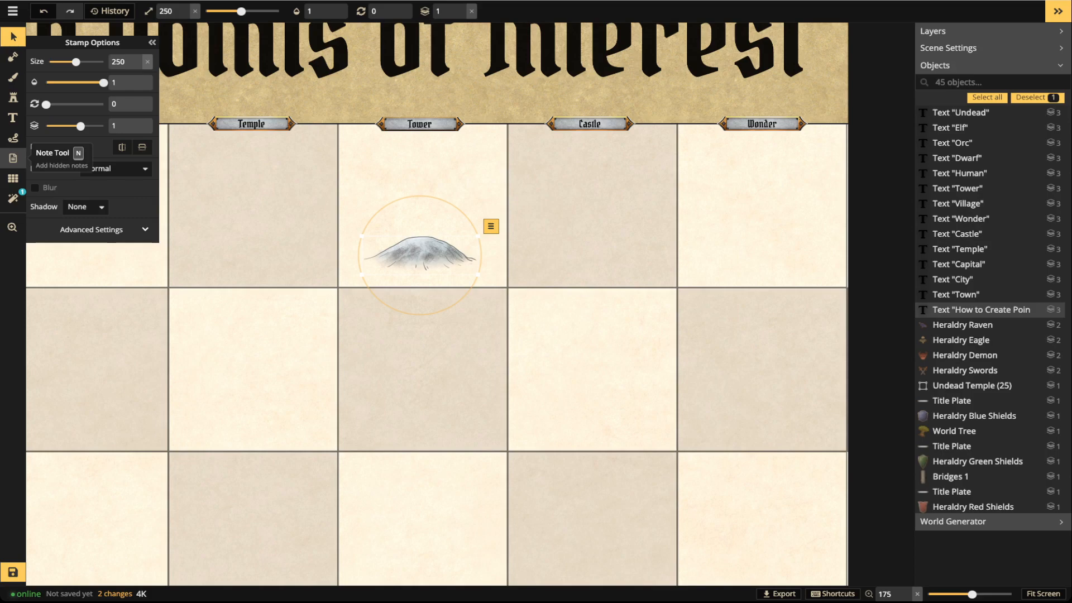
# Place a Human Tower stamp from the Human Settlements category at size 250 above the snow hill
pyautogui.scroll(4, 421, 256)
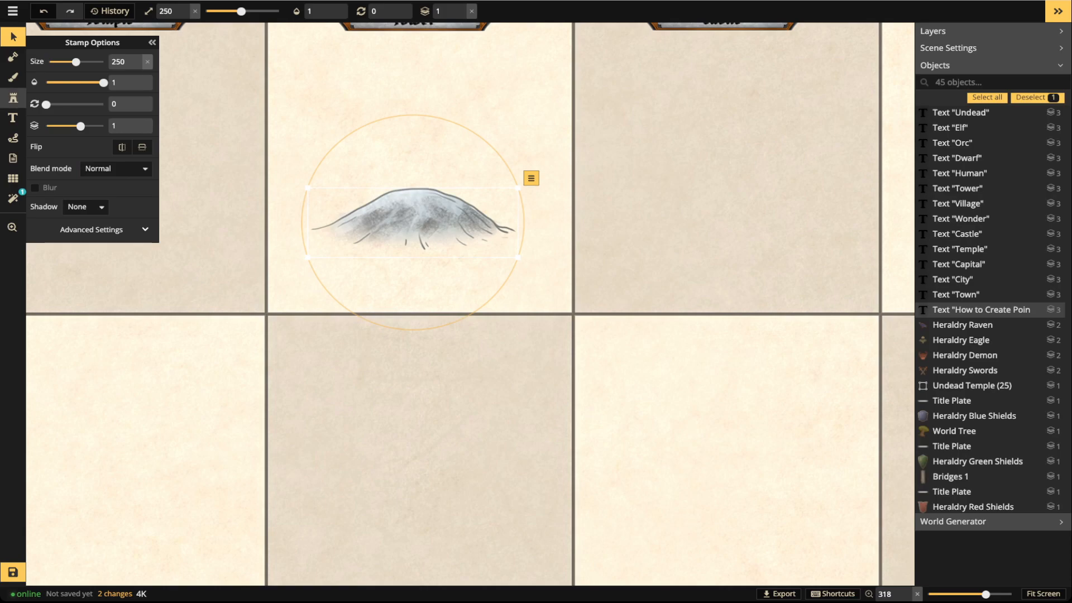
pyautogui.click(12, 98)
pyautogui.click(62, 84)
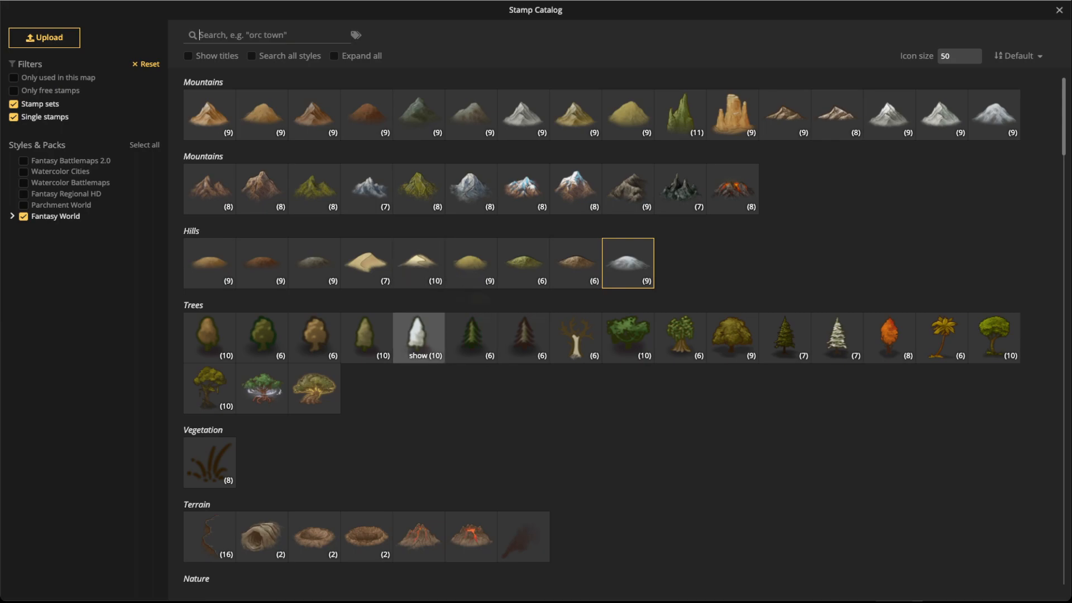
pyautogui.scroll(-5, 471, 338)
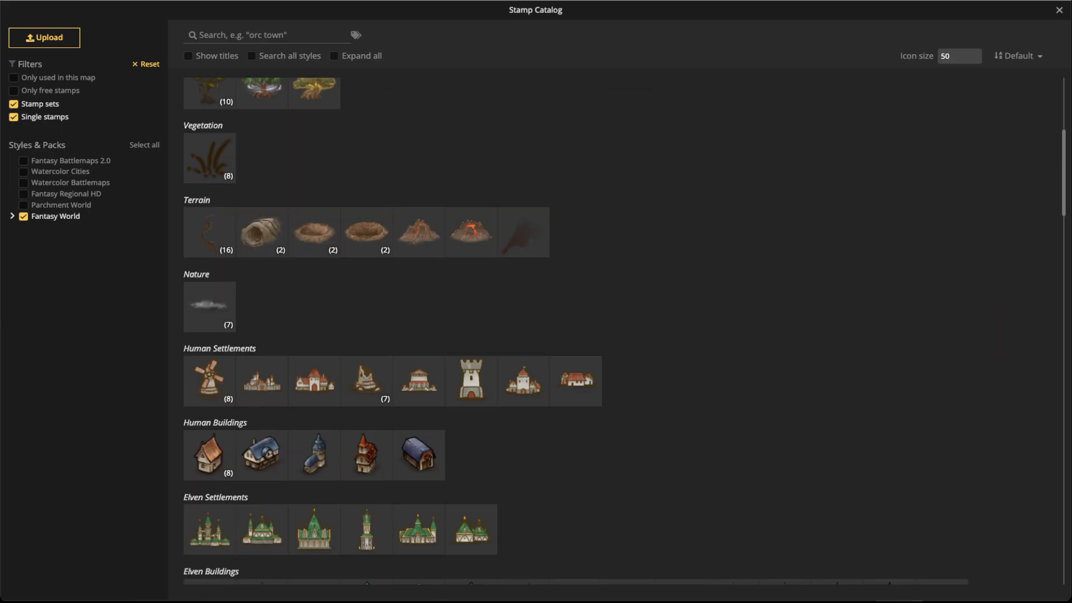
pyautogui.click(471, 381)
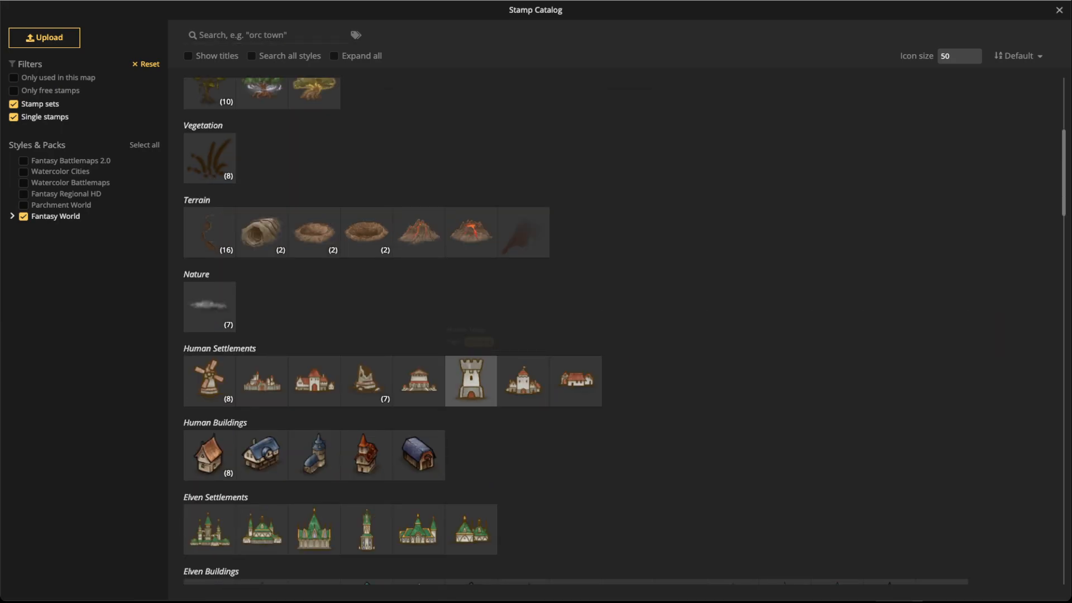
pyautogui.click(408, 146)
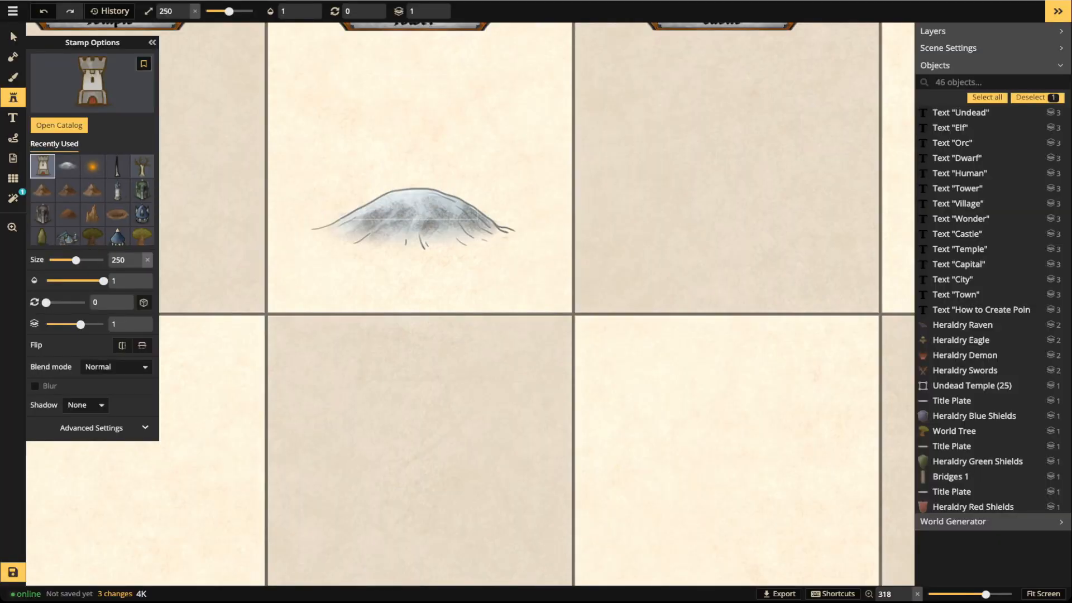
# Set the Human Tower's saturation to 0, brightness to 95 and contrast to 108, and reduce its size to 190 on the hill
pyautogui.click(14, 37)
pyautogui.click(92, 229)
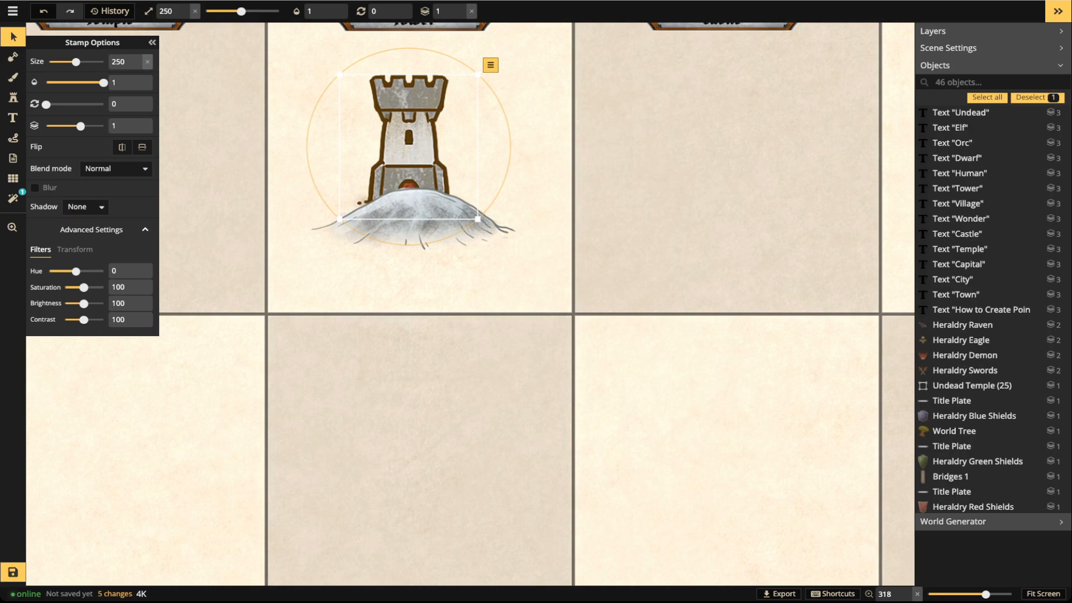
pyautogui.moveTo(84, 287); pyautogui.dragTo(86, 319)
pyautogui.moveTo(408, 146); pyautogui.dragTo(414, 151)
pyautogui.scroll(-3, 414, 152)
pyautogui.scroll(-3, 413, 151)
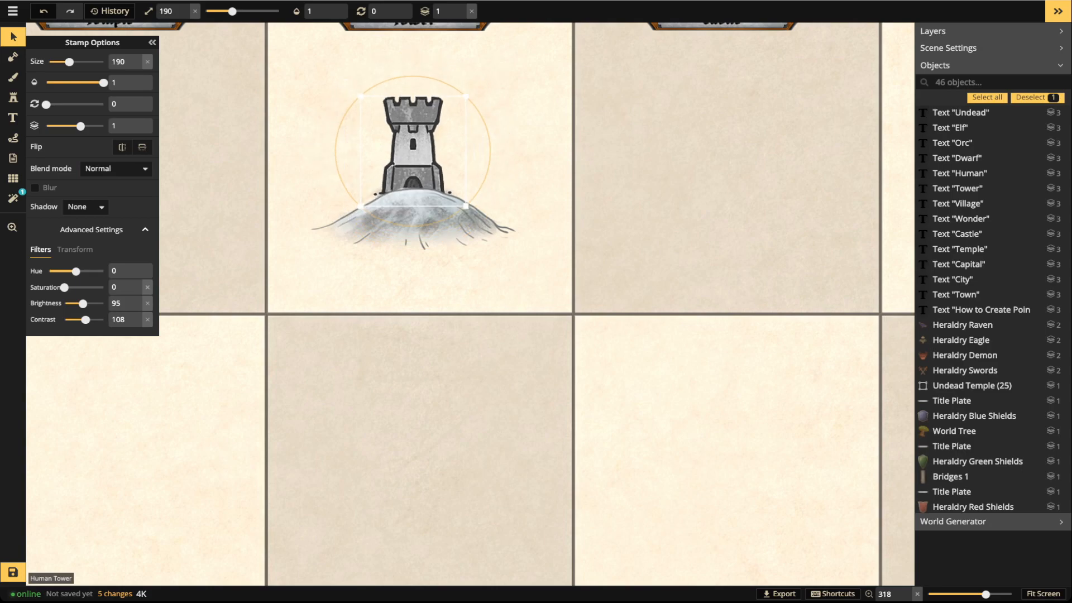
# Raise the Human Tower to layer 2 and stand it in front of the snow hill's left slope
pyautogui.click(413, 151)
pyautogui.scroll(5, 413, 151)
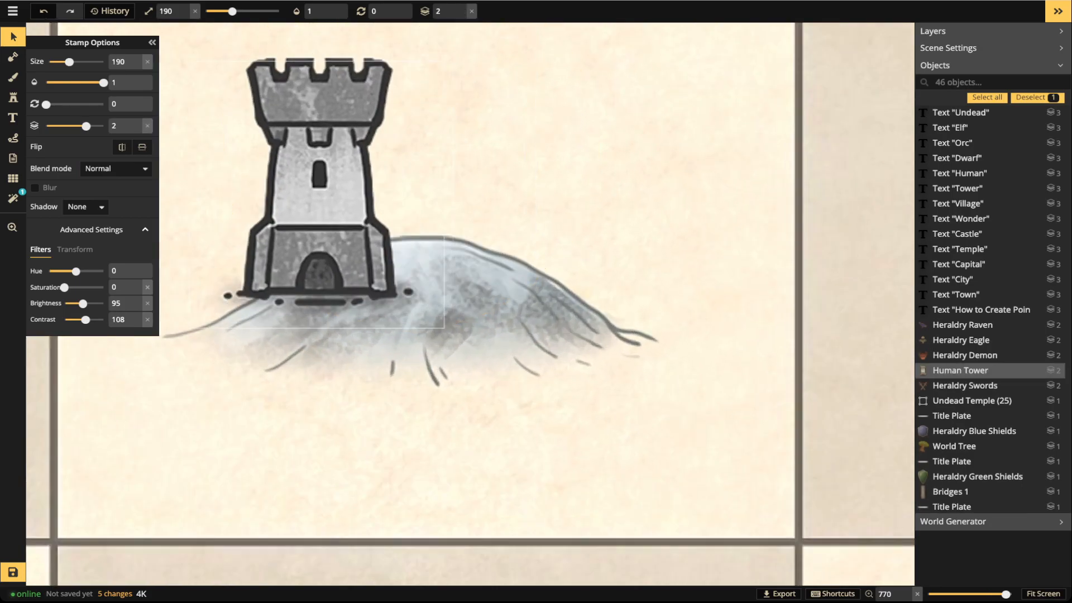
pyautogui.moveTo(320, 191); pyautogui.dragTo(327, 217)
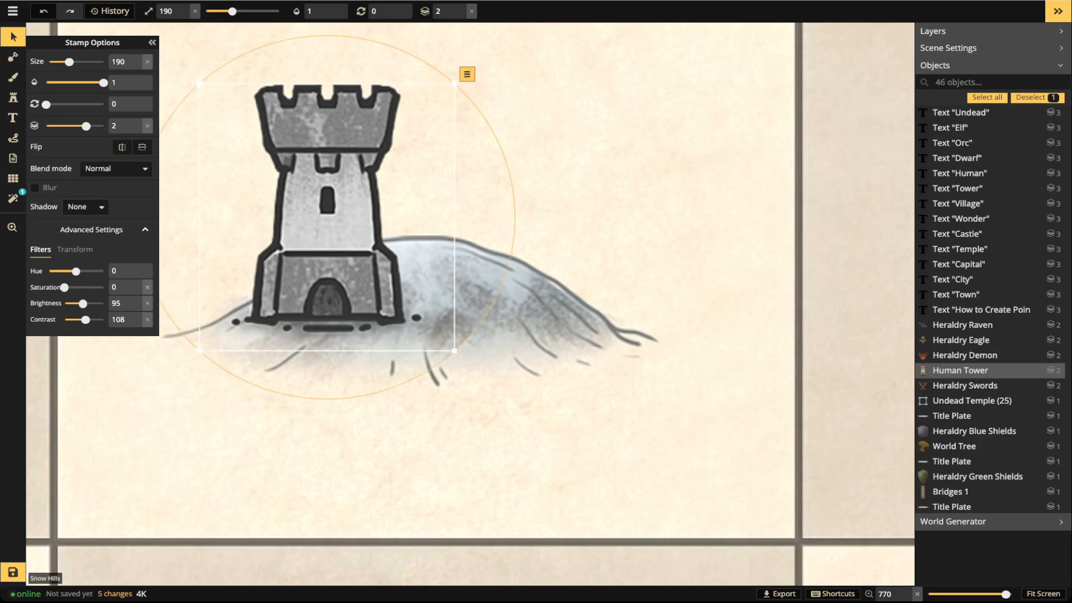
pyautogui.press('Right')
pyautogui.press('Left')
# Move the Human Tower off to the right of the hill, reduce it to size 160, and delete it
pyautogui.moveTo(327, 216); pyautogui.dragTo(719, 204)
pyautogui.press('[')
pyautogui.press('[')
pyautogui.press('[')
pyautogui.scroll(-3, 487, 235)
pyautogui.moveTo(487, 235); pyautogui.dragTo(486, 293)
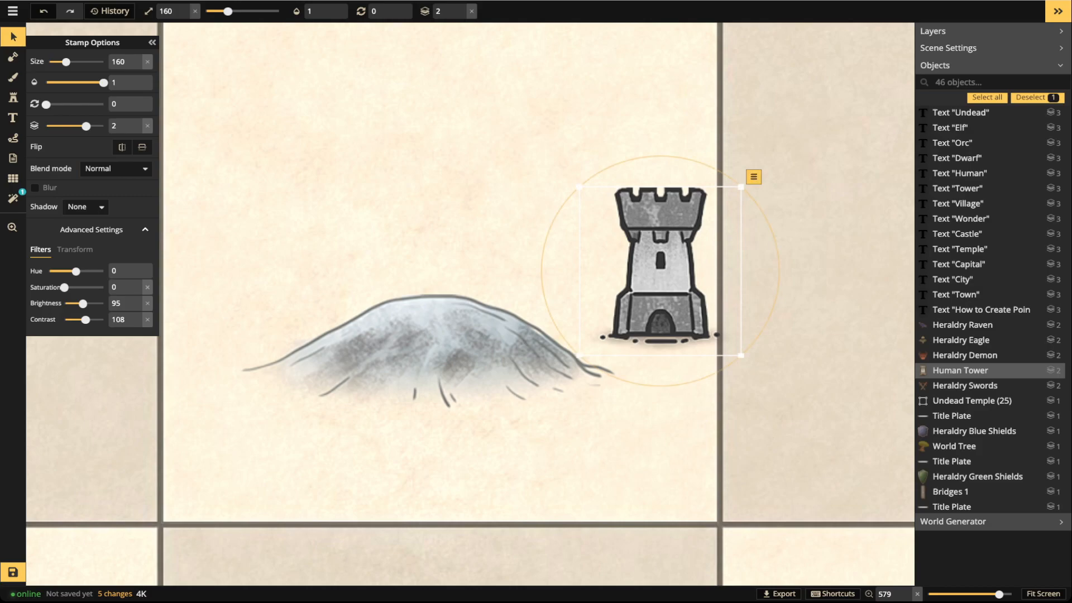
pyautogui.press('Delete')
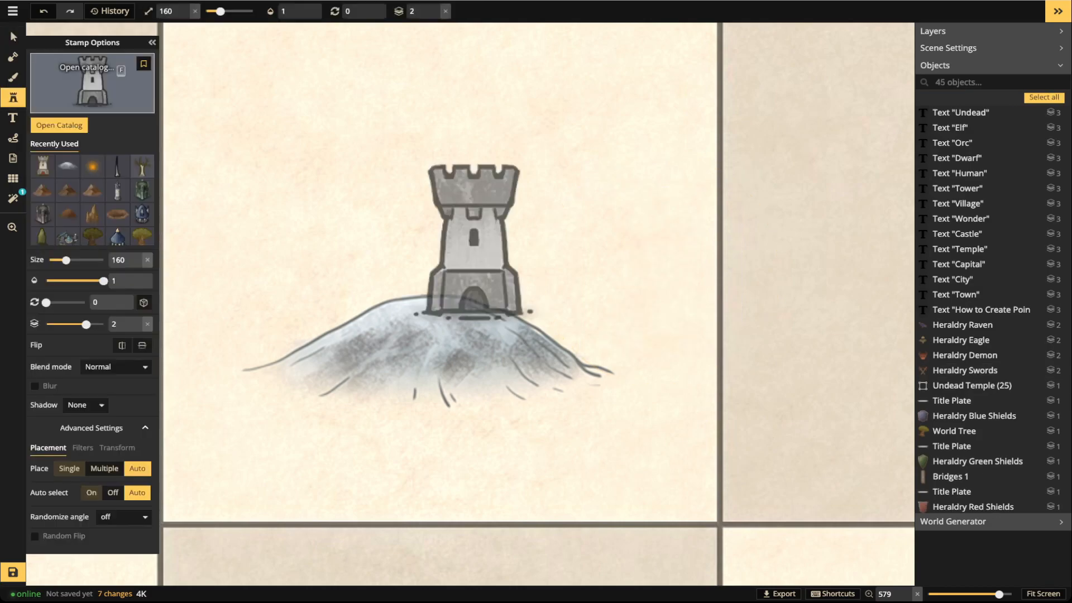
# Browse the building stamps in the catalog and pick the white tower with the green conical roof at the far end of the Elven Buildings towers
pyautogui.press('f')
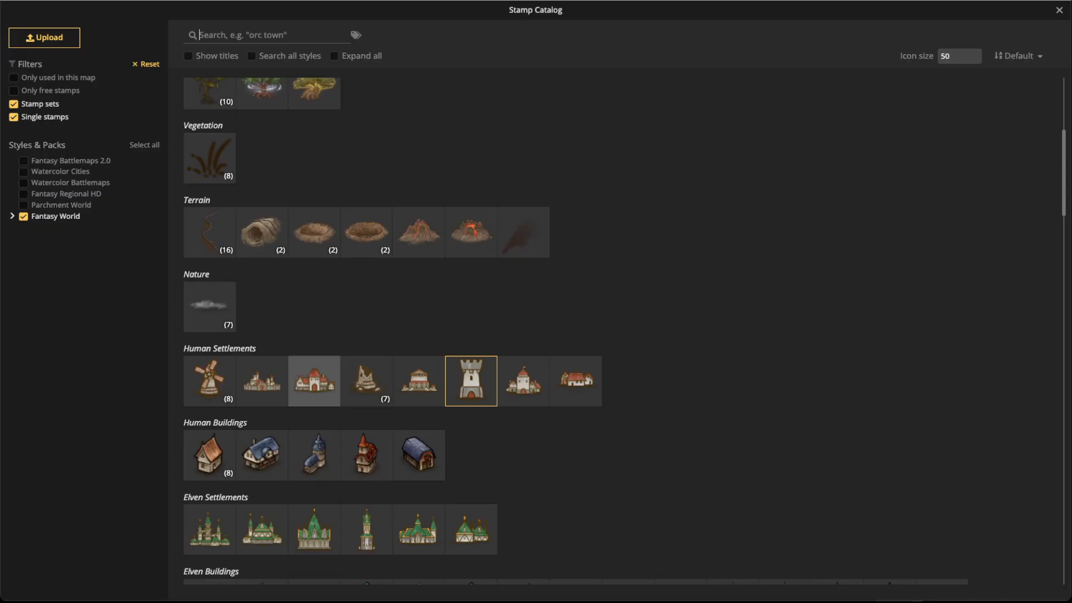
pyautogui.scroll(-2, 314, 380)
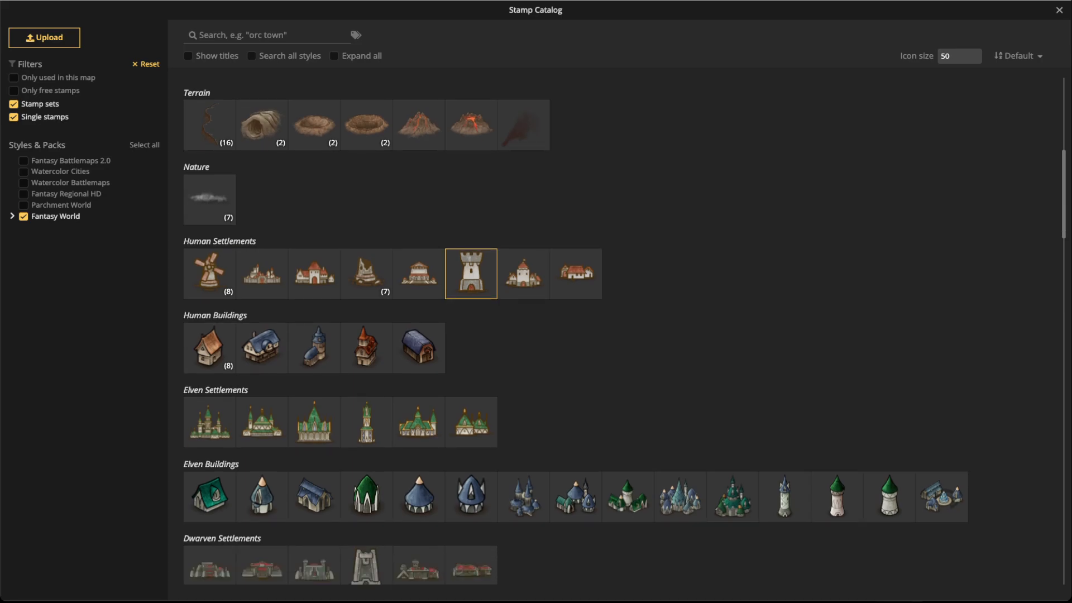
pyautogui.scroll(-3, 314, 274)
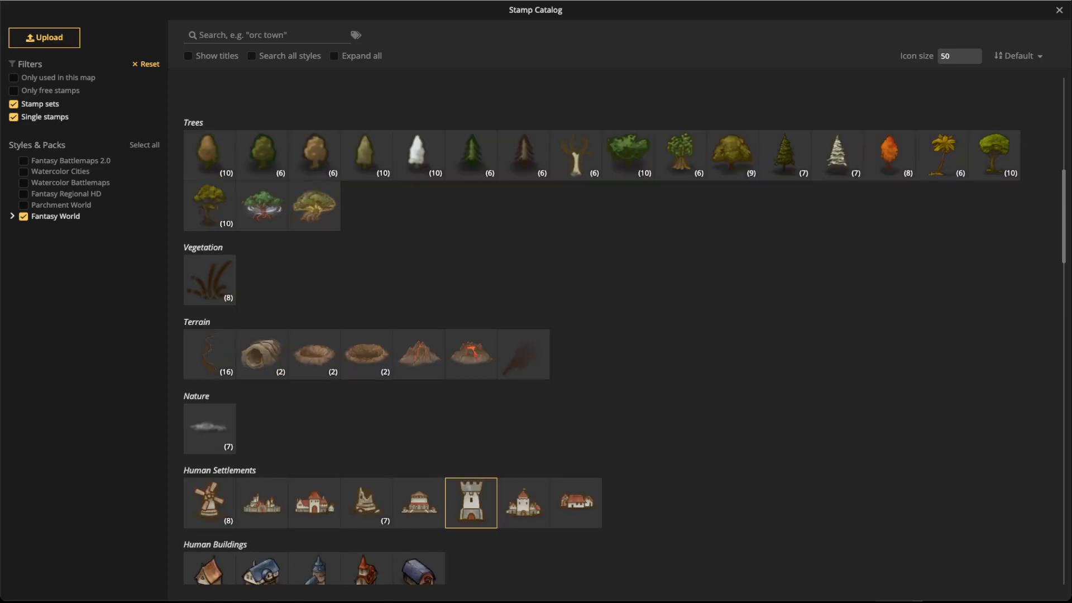
pyautogui.scroll(-4, 314, 273)
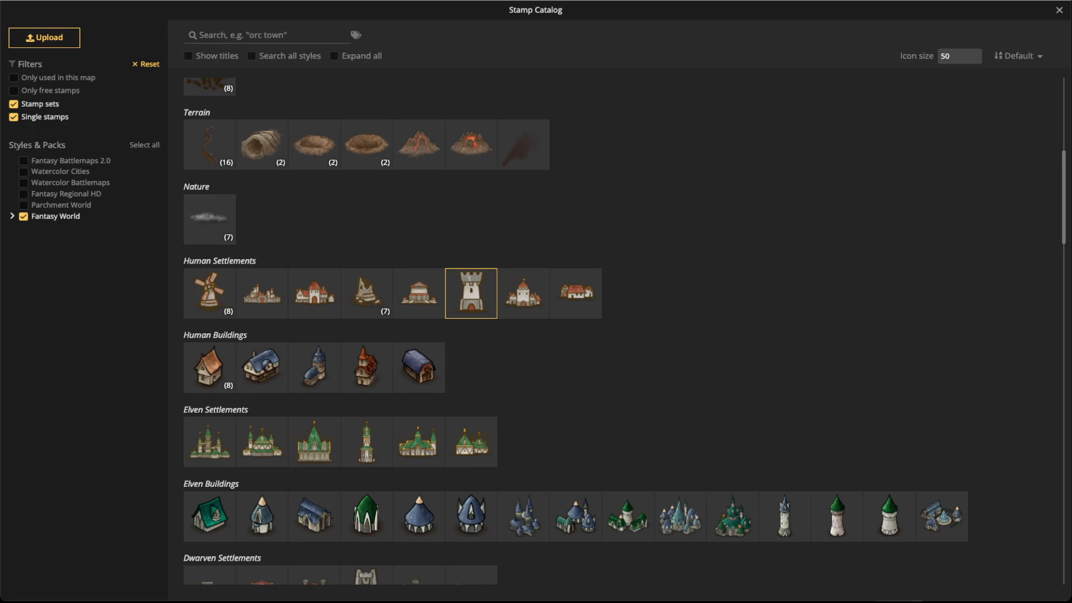
pyautogui.click(210, 368)
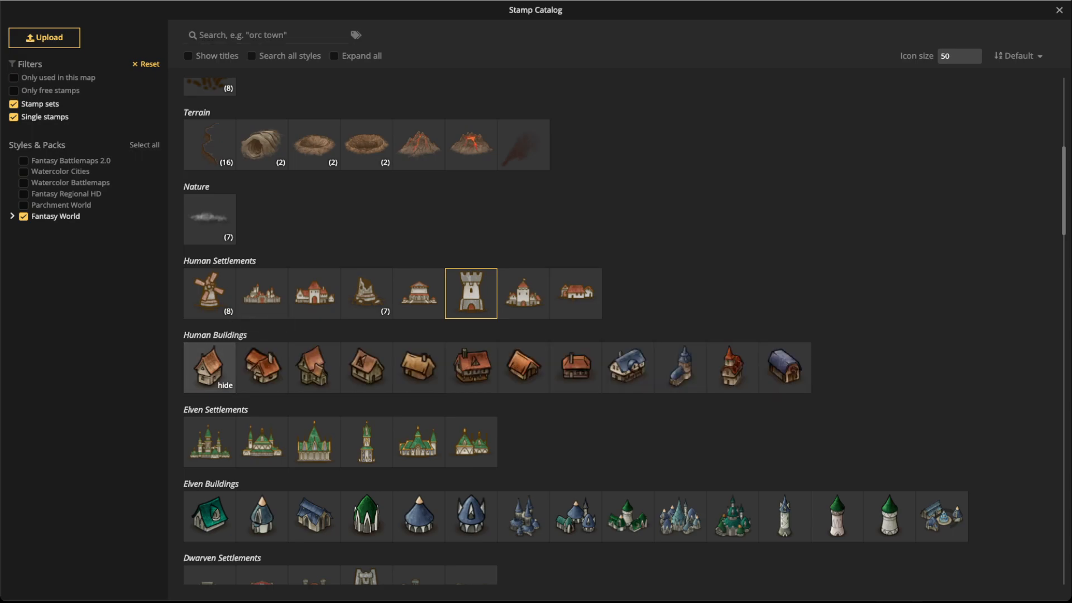
pyautogui.scroll(-2, 210, 367)
pyautogui.scroll(-2, 733, 290)
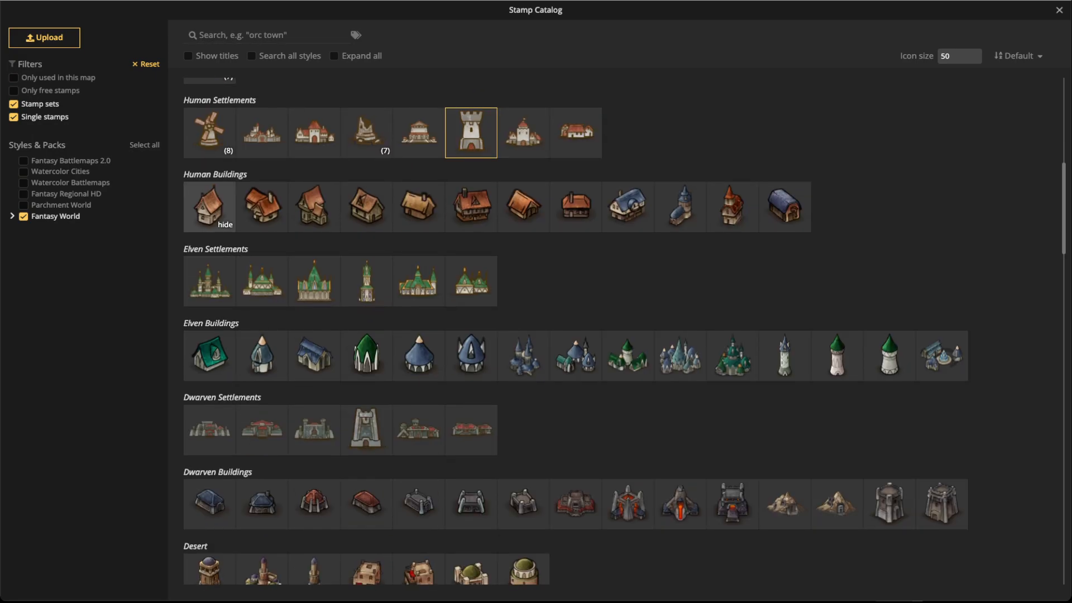
pyautogui.scroll(3, 263, 356)
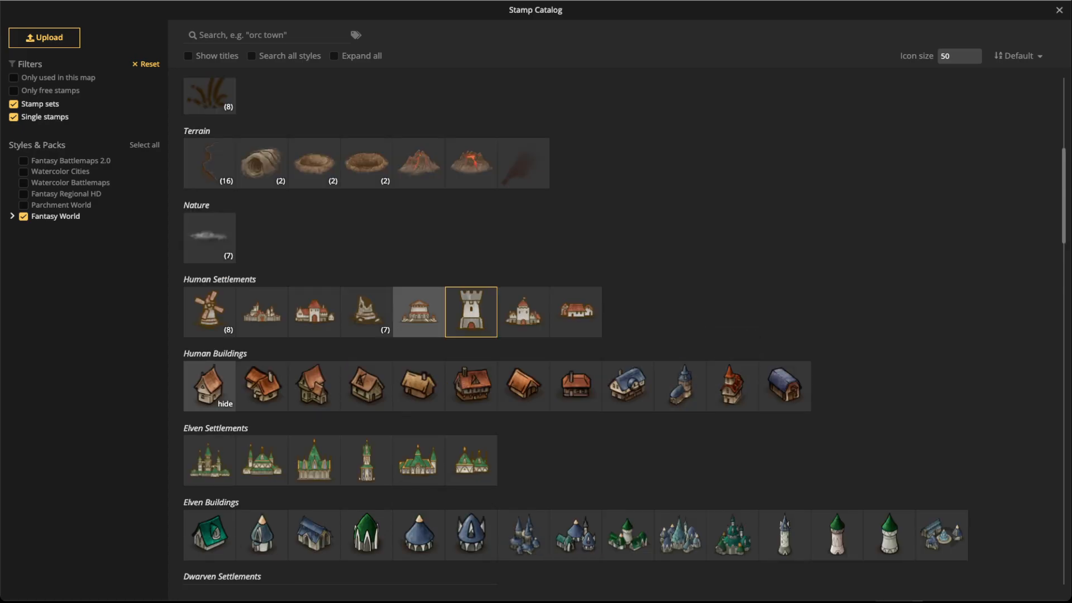
pyautogui.scroll(-1, 366, 307)
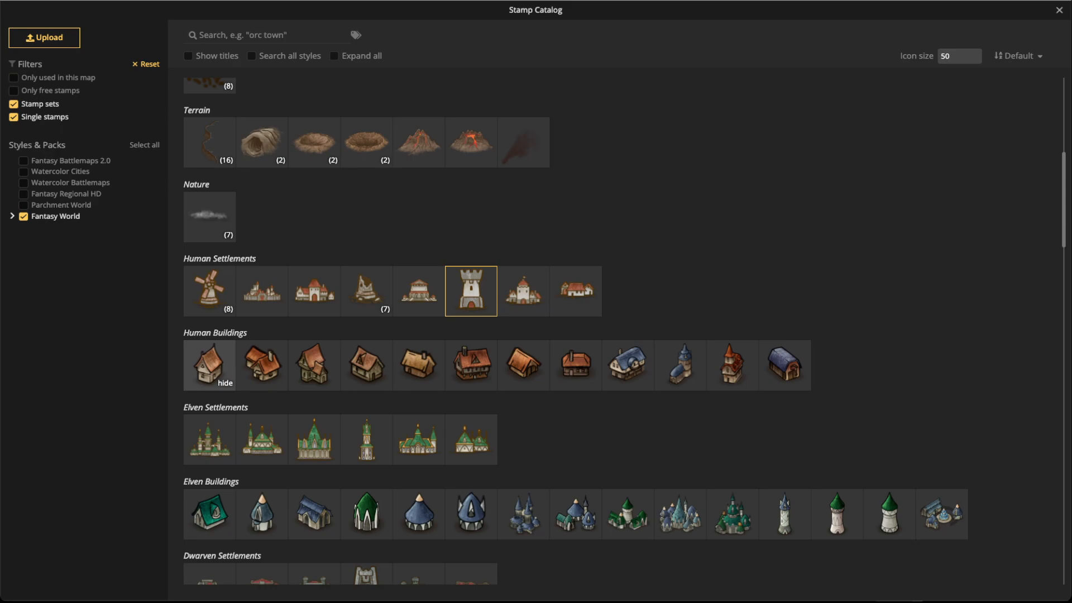
pyautogui.scroll(-3, 576, 344)
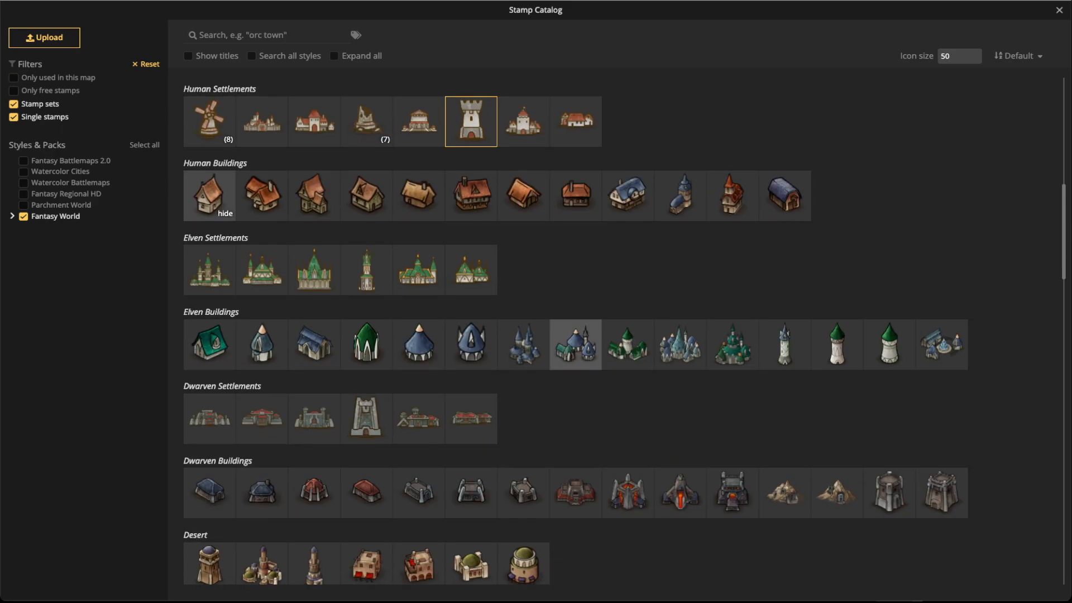
pyautogui.scroll(-3, 314, 419)
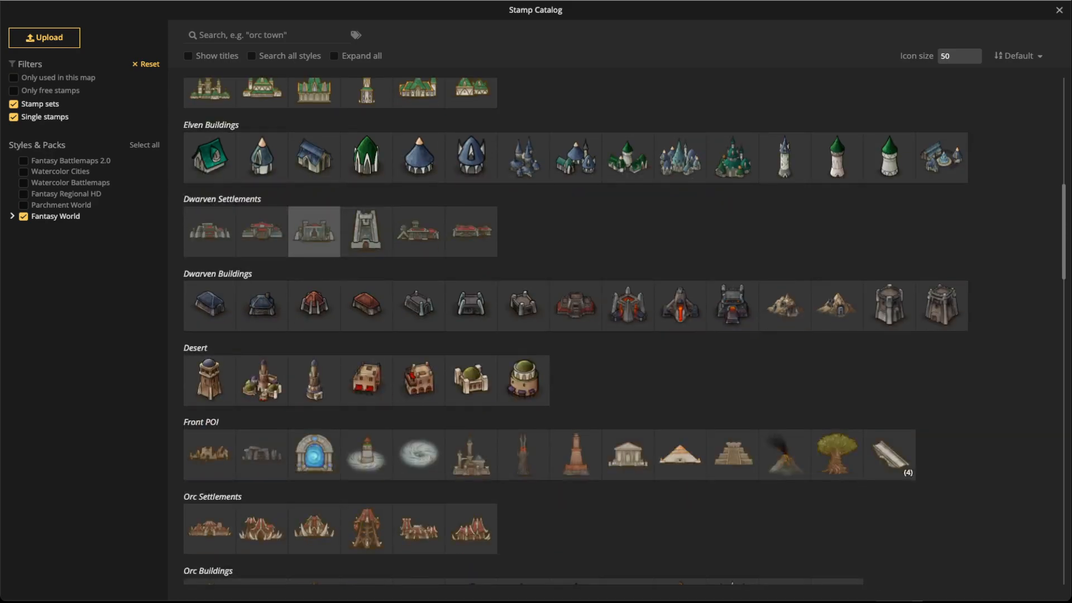
pyautogui.scroll(3, 471, 416)
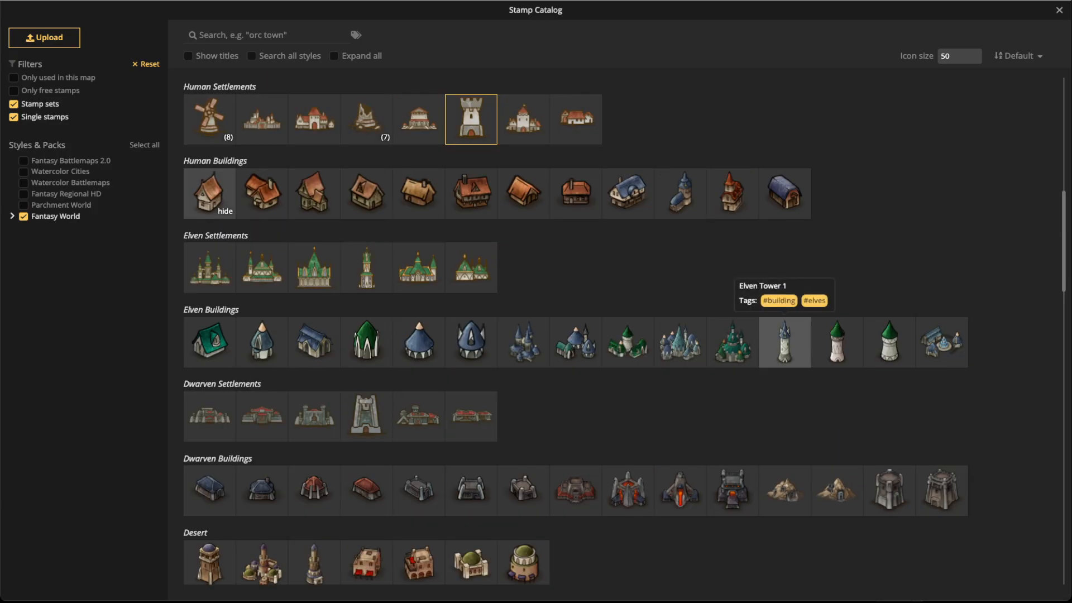
pyautogui.click(889, 341)
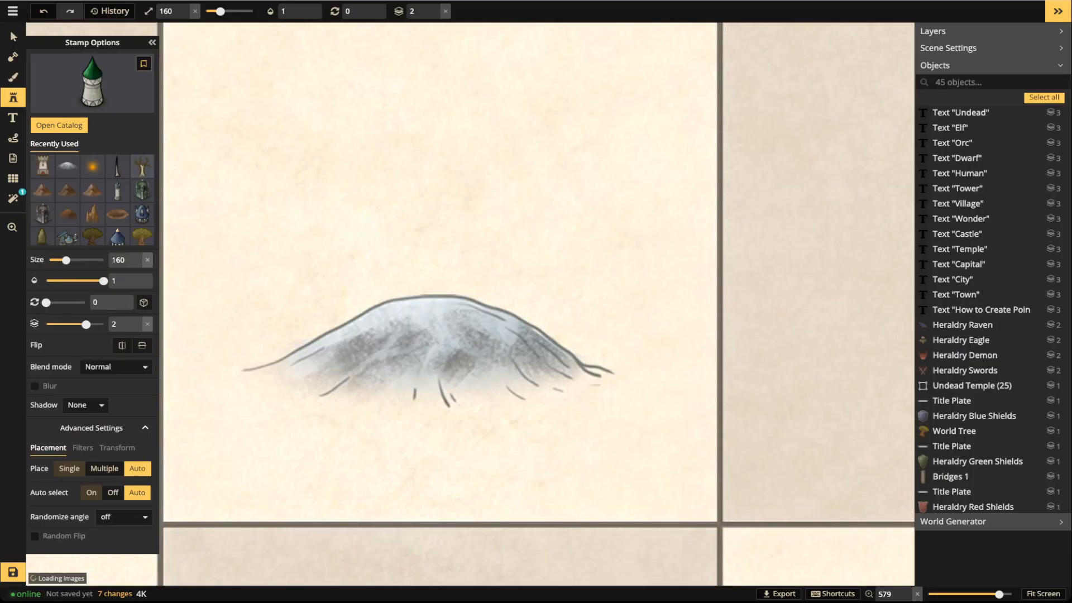
# Place the green-roofed elven tower with saturation 0 and brightness 113, and stand it on the snow hill's top at size 180
pyautogui.click(423, 184)
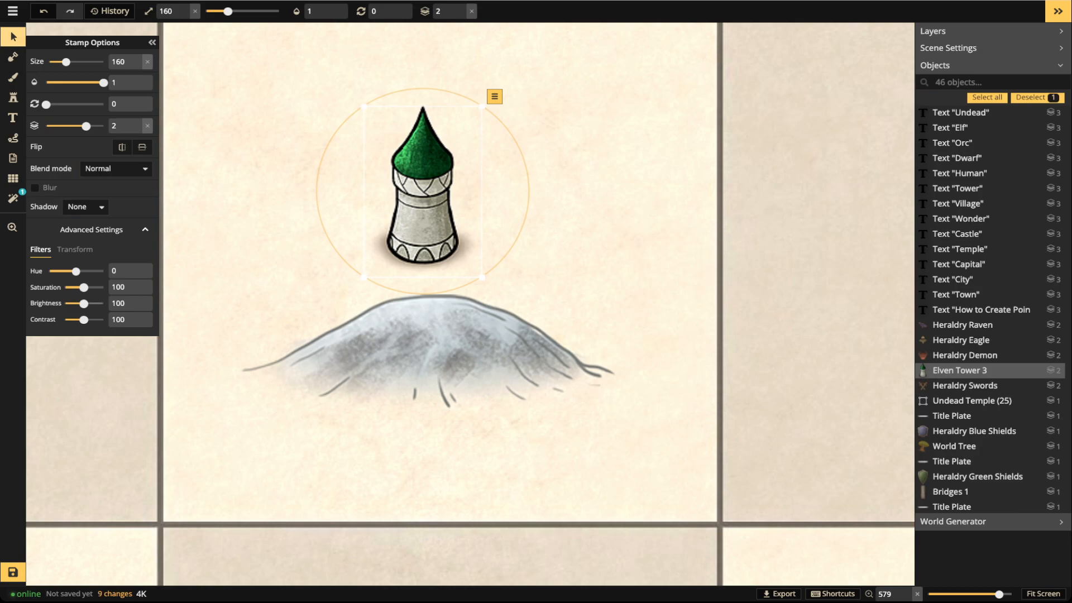
pyautogui.moveTo(83, 288)
pyautogui.mouseDown()
pyautogui.moveTo(65, 287)
pyautogui.moveTo(87, 304)
pyautogui.mouseUp()
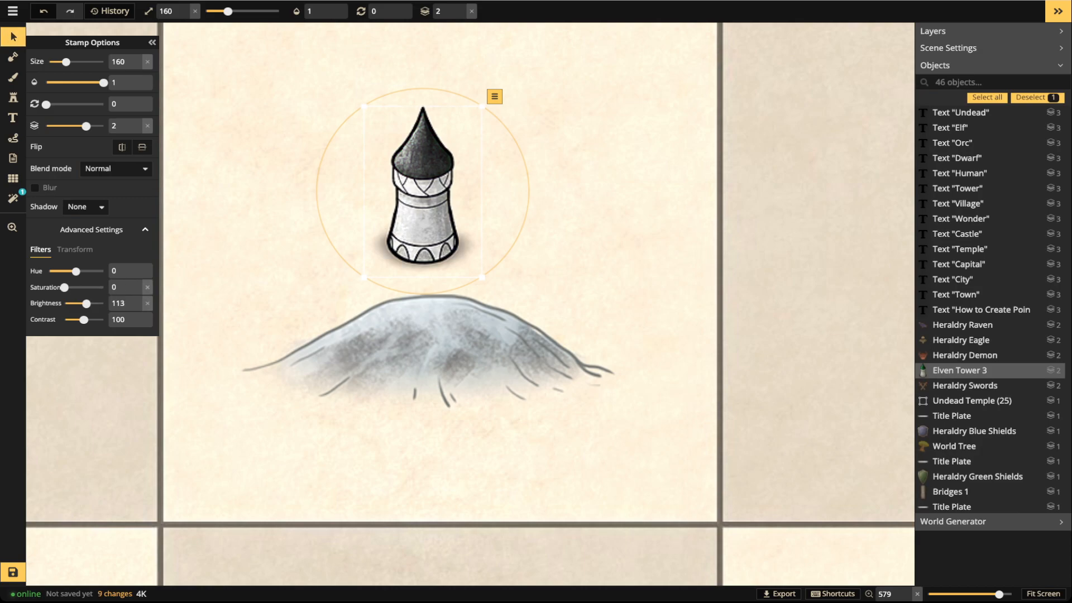
pyautogui.moveTo(424, 191); pyautogui.dragTo(433, 239)
pyautogui.scroll(4, 435, 240)
pyautogui.scroll(-2, 438, 240)
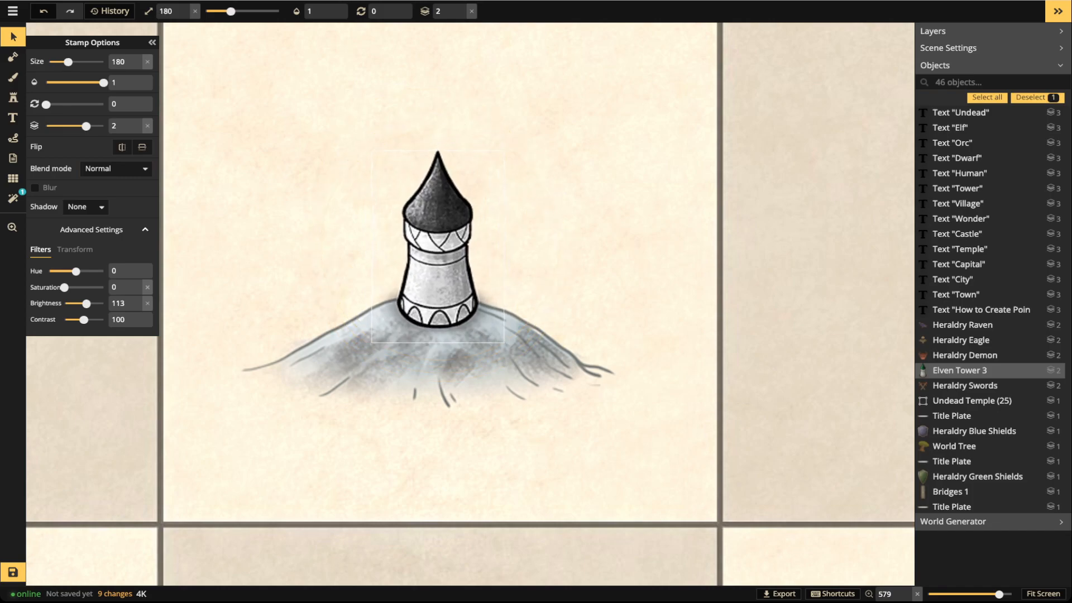
pyautogui.moveTo(438, 240); pyautogui.dragTo(435, 241)
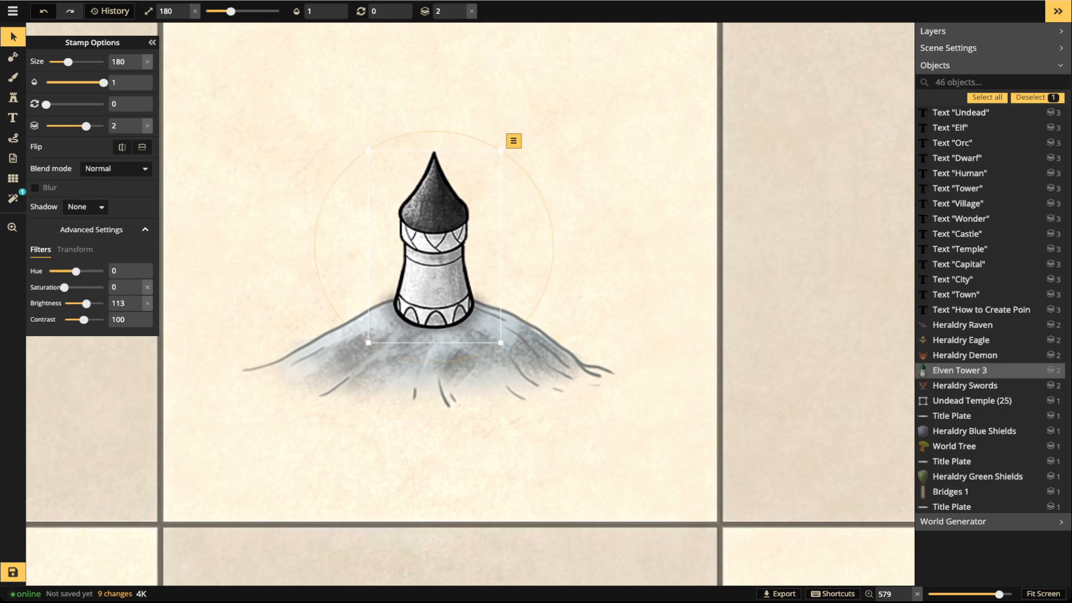
pyautogui.moveTo(434, 246); pyautogui.dragTo(435, 249)
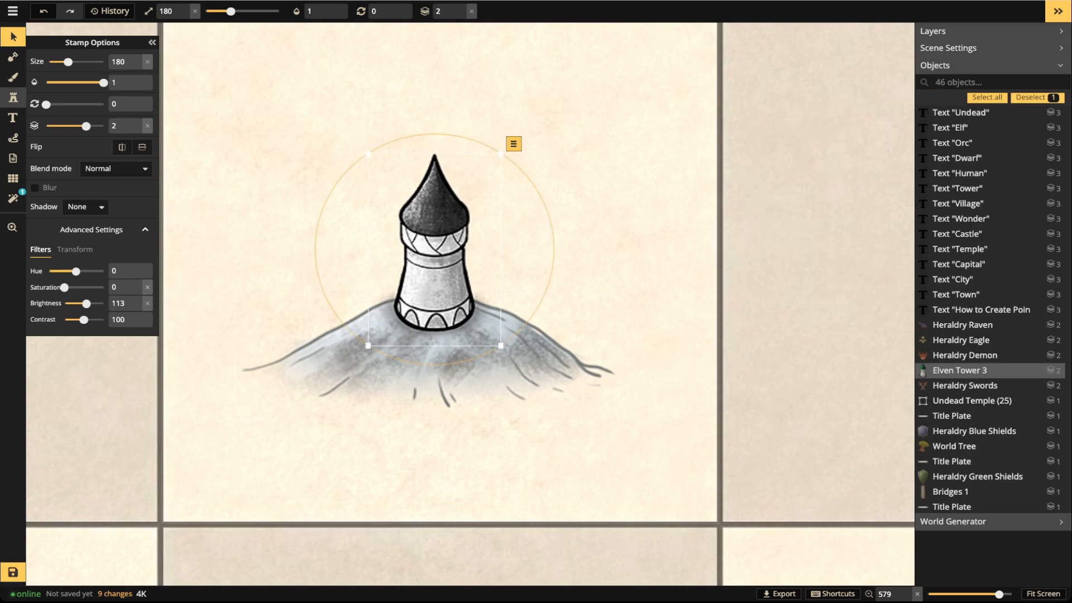
# Place the tall blue-spired elven tower from Elven Buildings beside the hill and set its saturation to 0 and brightness to 108
pyautogui.click(13, 97)
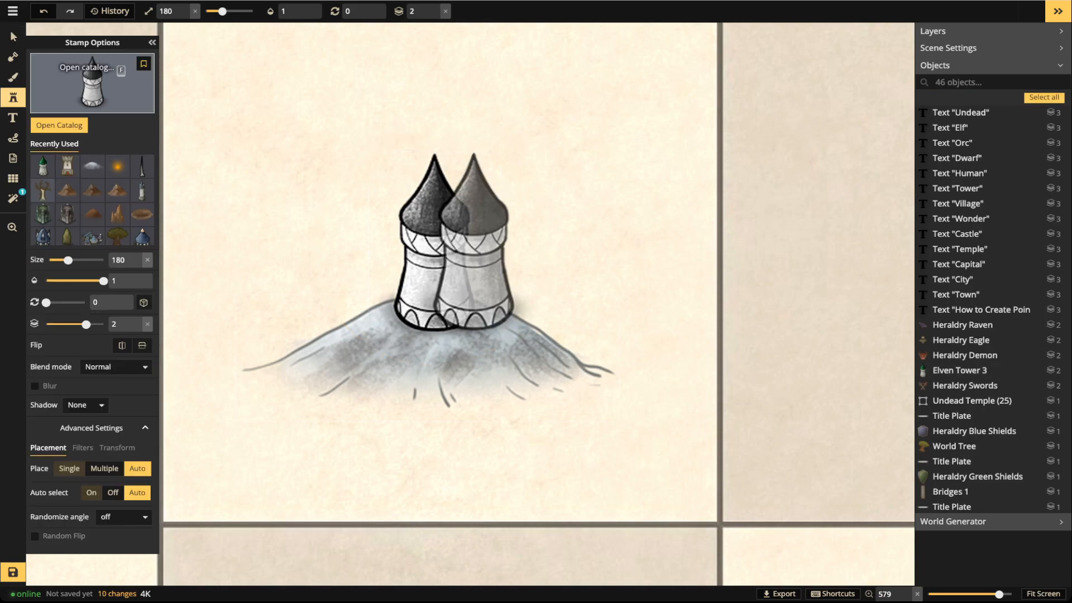
pyautogui.press('f')
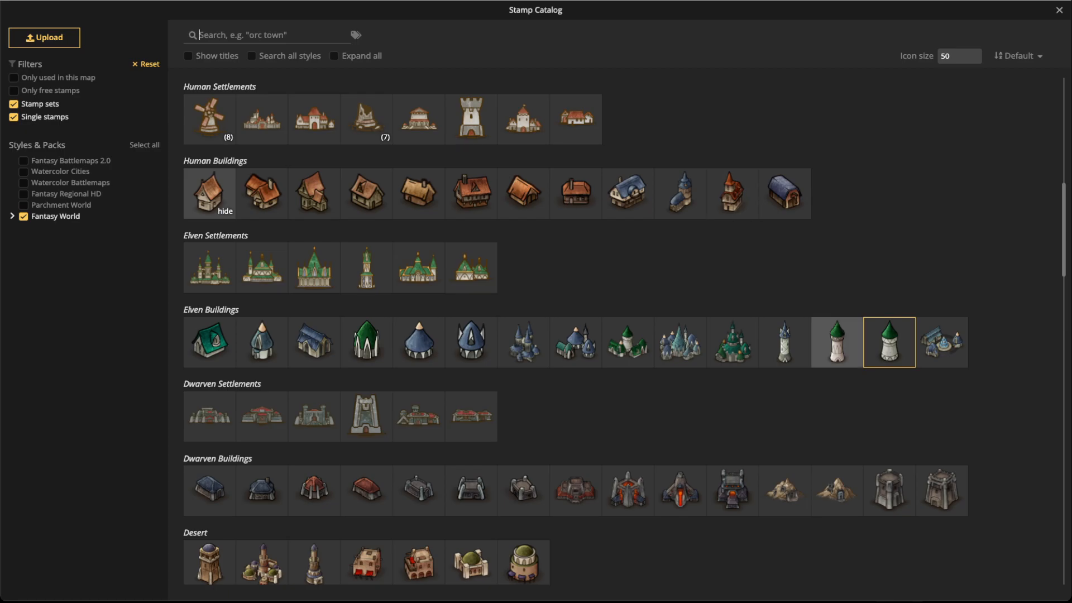
pyautogui.click(785, 342)
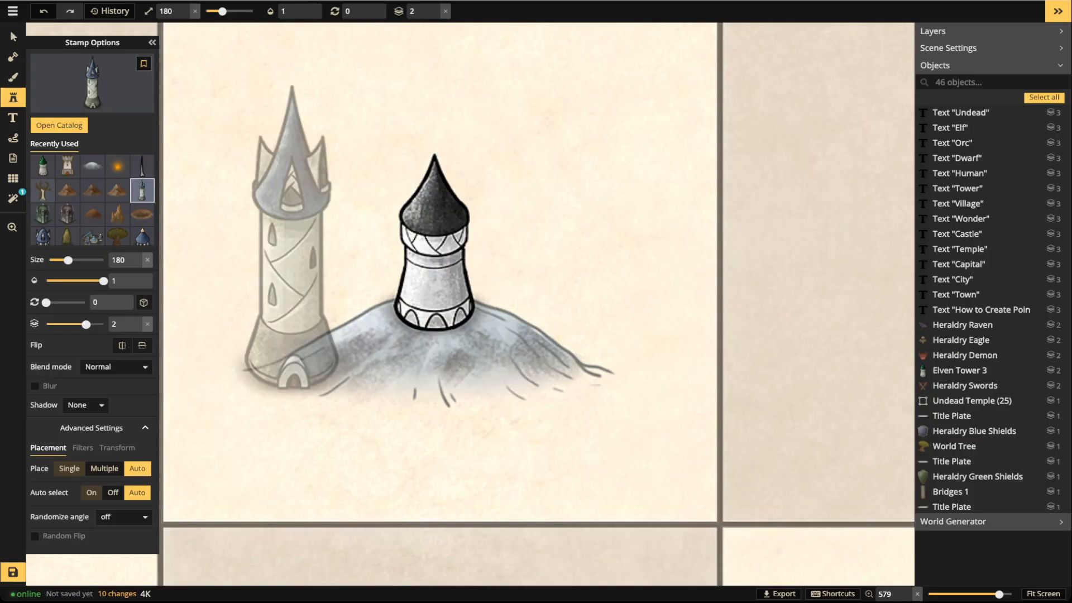
pyautogui.click(291, 234)
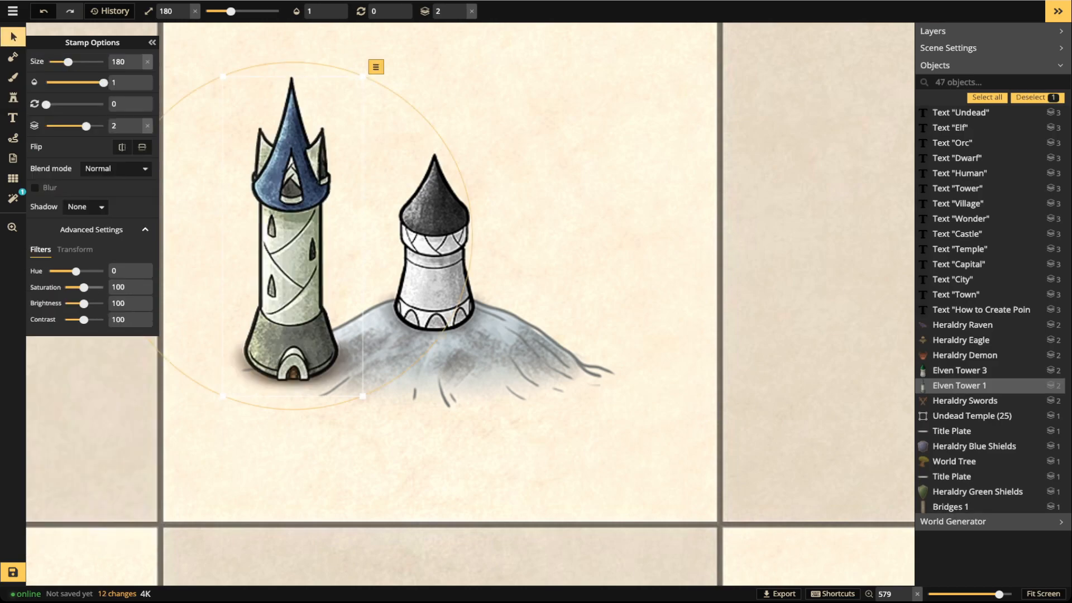
pyautogui.moveTo(84, 287)
pyautogui.mouseDown()
pyautogui.moveTo(64, 287)
pyautogui.moveTo(85, 303)
pyautogui.mouseUp()
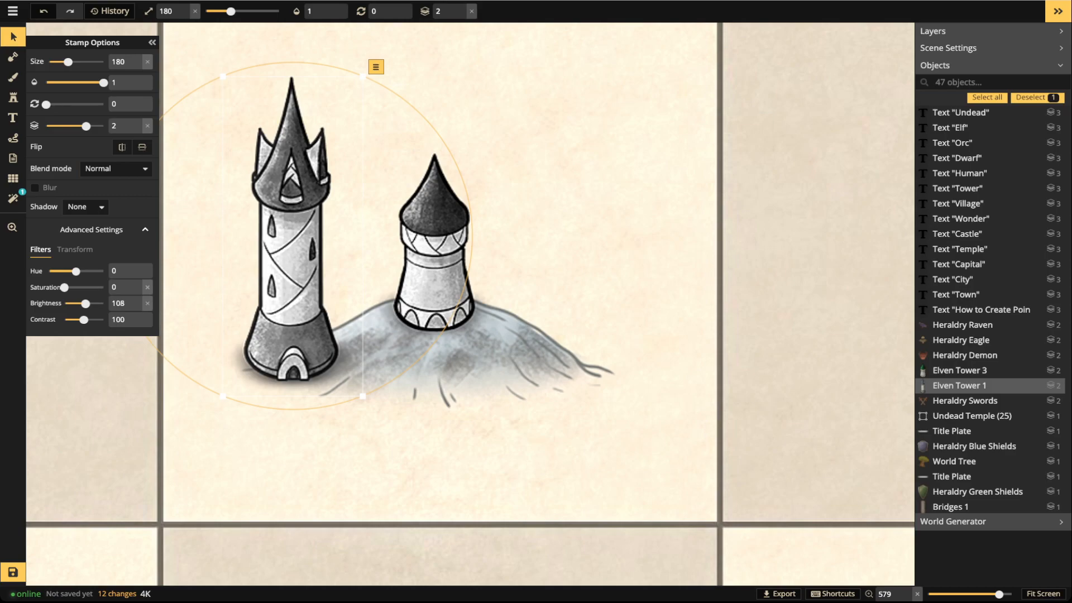
# Raise the tall spired tower to layer 3, reduce it to size 90, and stack it on the conical-roofed tower
pyautogui.click(462, 8)
pyautogui.scroll(3, 299, 213)
pyautogui.moveTo(378, 440); pyautogui.dragTo(335, 341)
pyautogui.moveTo(294, 290); pyautogui.dragTo(473, 173)
pyautogui.scroll(-4, 449, 132)
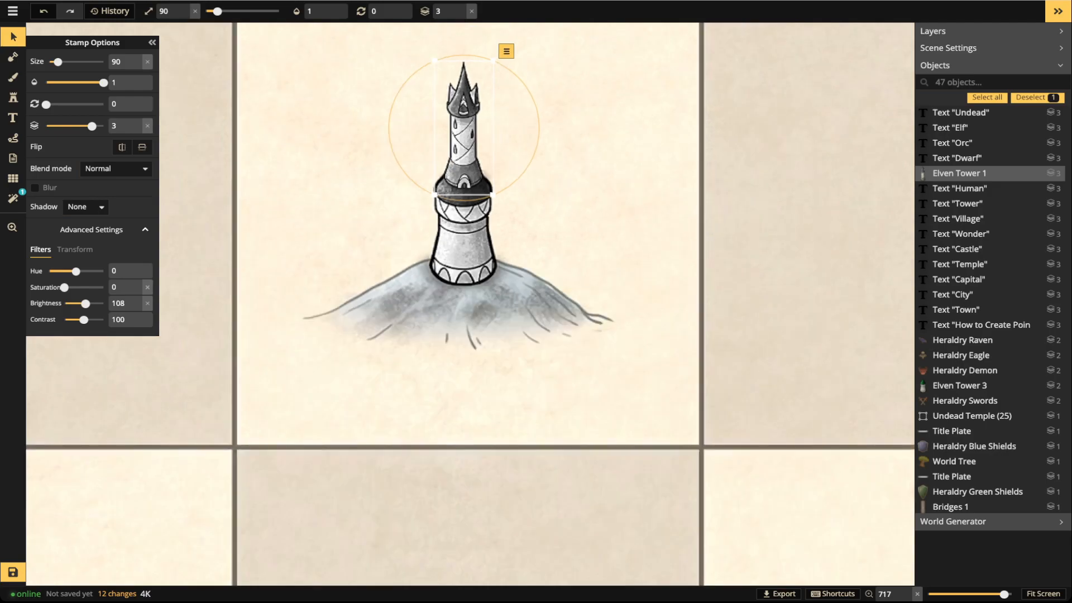
# Enlarge the upper spired tower to size 100 and realign it centrally over the lower tower
pyautogui.press('Escape')
pyautogui.scroll(-2, 449, 132)
pyautogui.scroll(1, 449, 132)
pyautogui.click(462, 140)
pyautogui.moveTo(519, 70); pyautogui.dragTo(526, 63)
pyautogui.moveTo(462, 140); pyautogui.dragTo(461, 138)
pyautogui.press('Escape')
pyautogui.scroll(-3, 462, 251)
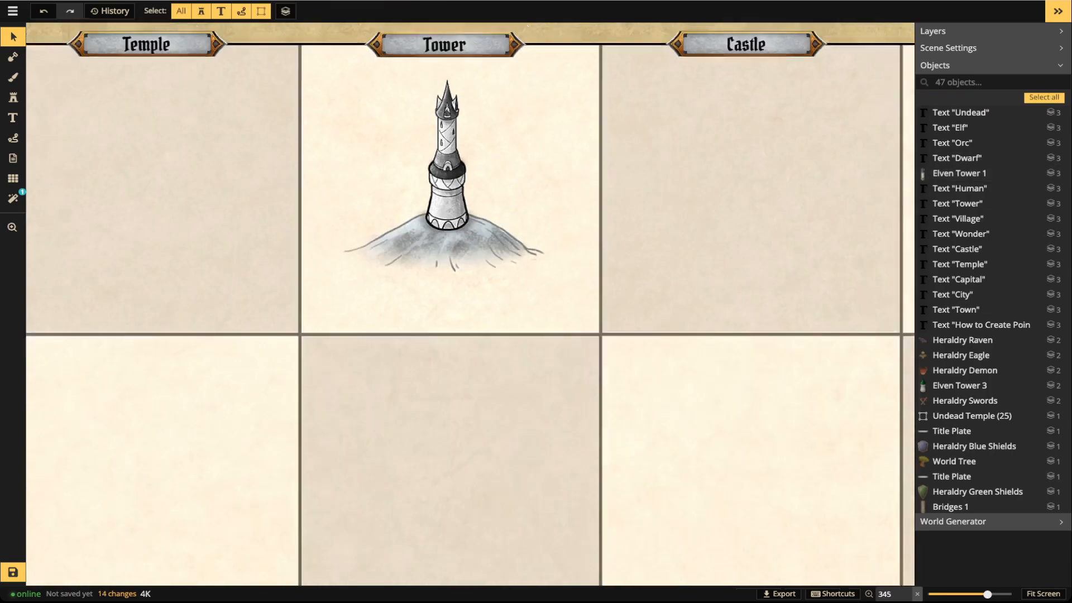
# Narrow the snow hill beneath the towers to a width of 75
pyautogui.scroll(1, 461, 251)
pyautogui.click(461, 241)
pyautogui.keyDown('shift'); pyautogui.click(461, 179); pyautogui.keyUp('shift')
pyautogui.click(486, 284)
pyautogui.scroll(4, 487, 284)
pyautogui.click(75, 250)
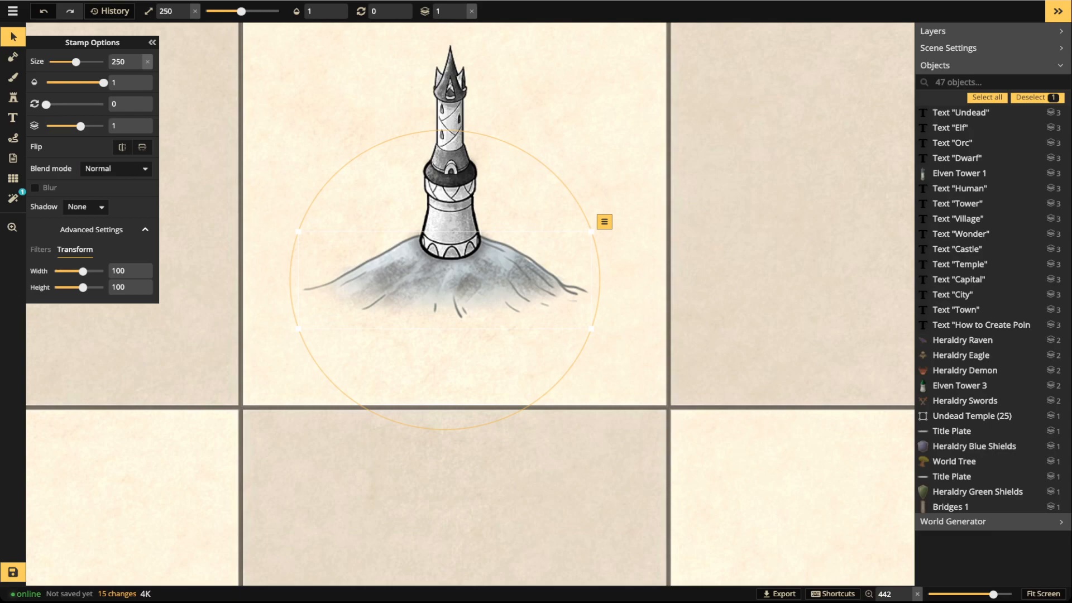
pyautogui.moveTo(82, 271); pyautogui.dragTo(80, 271)
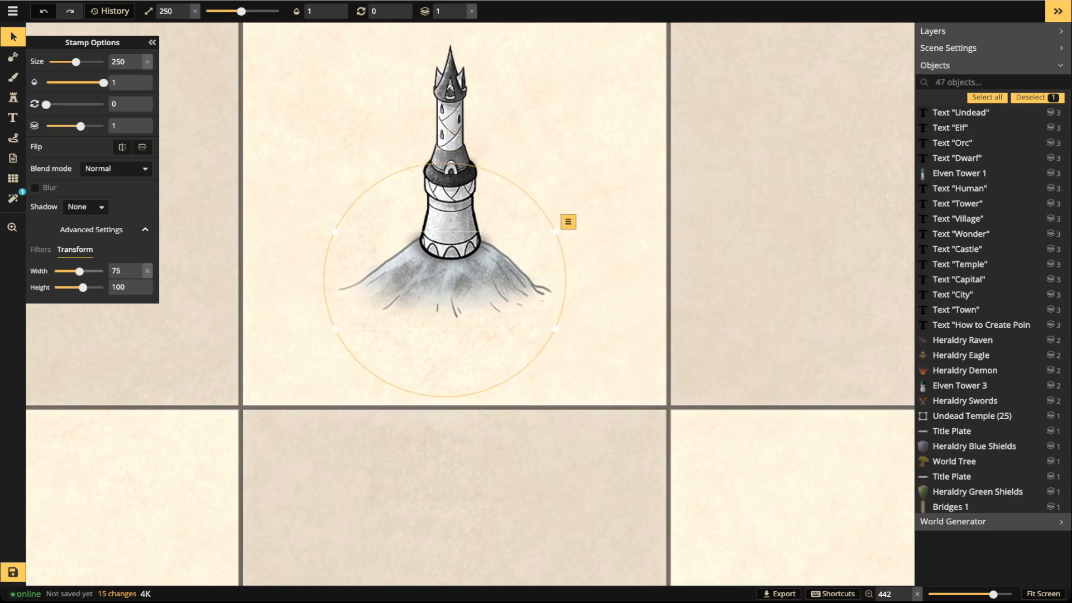
pyautogui.moveTo(455, 284); pyautogui.dragTo(396, 320)
pyautogui.press('Escape')
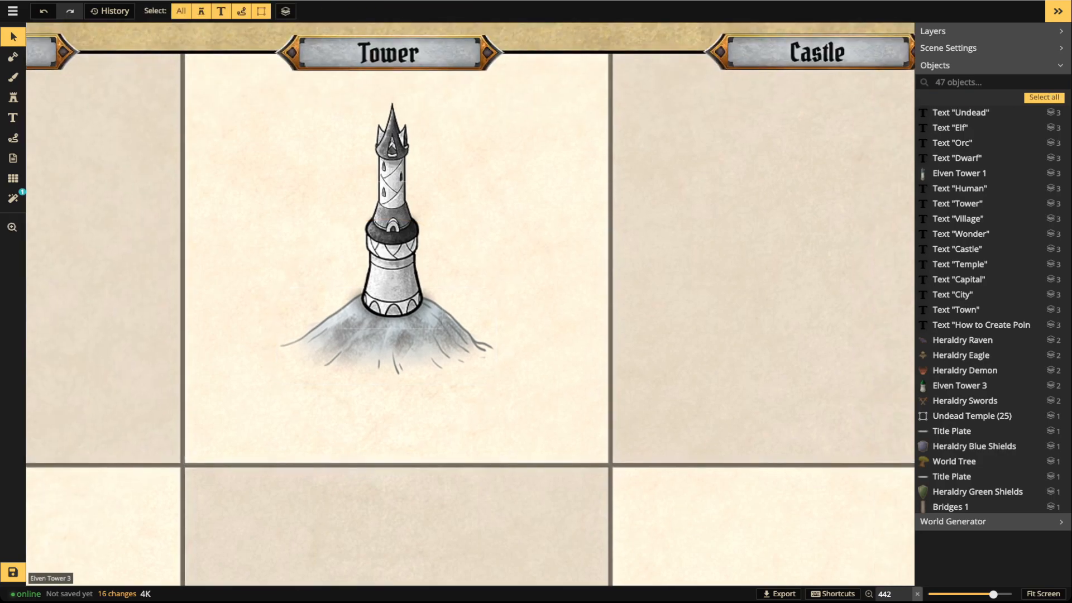
# Select both tower pieces and the snow hill together, scale them up to size 200, and recentre them in the Tower cell
pyautogui.click(393, 281)
pyautogui.click(392, 182)
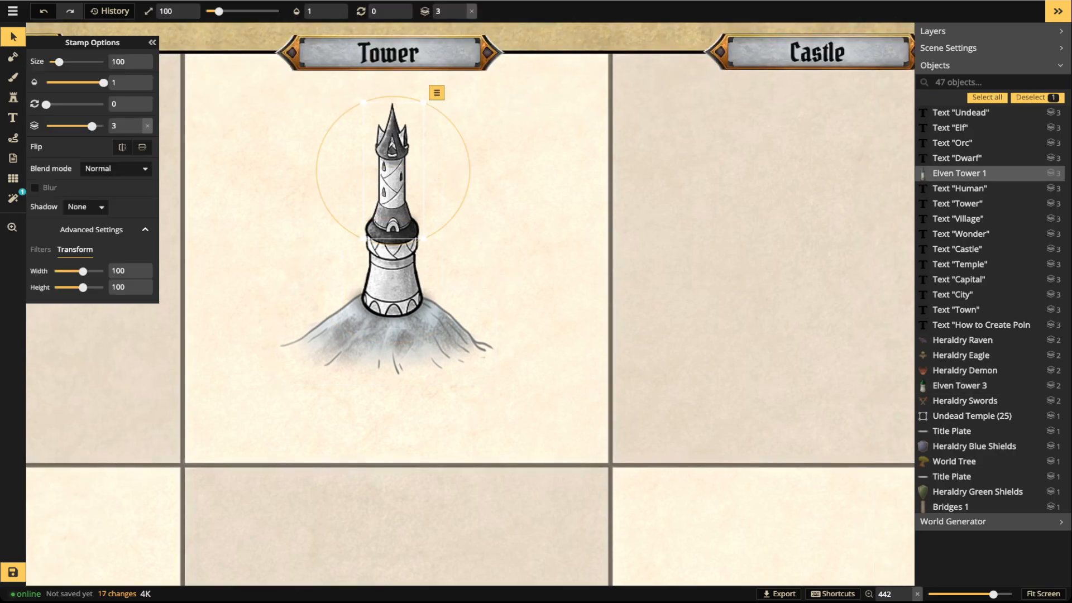
pyautogui.moveTo(505, 151); pyautogui.dragTo(23, 564)
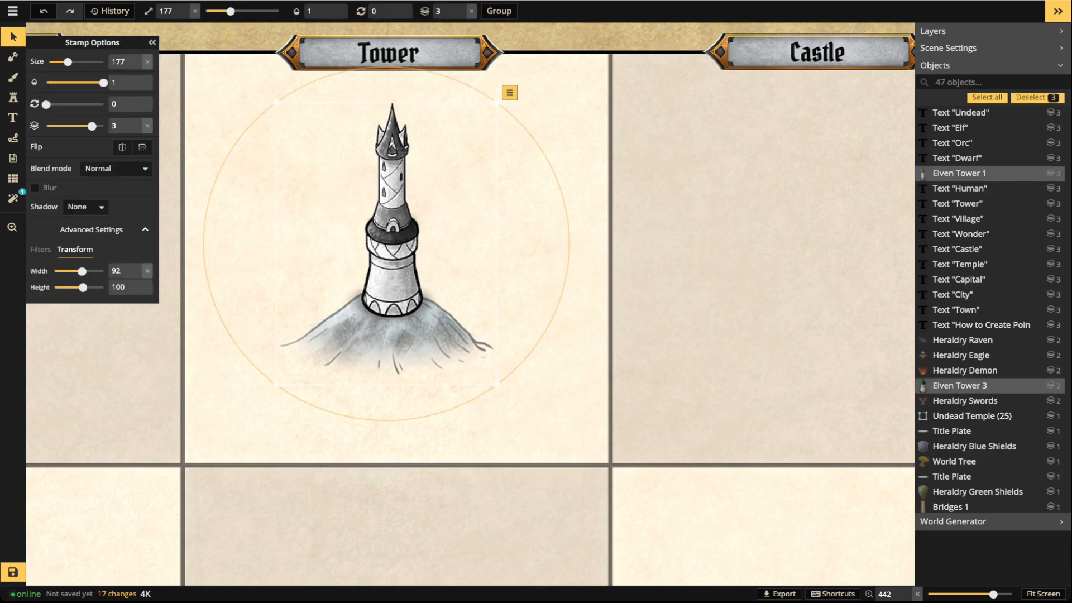
pyautogui.moveTo(497, 384); pyautogui.dragTo(525, 421)
pyautogui.moveTo(427, 330); pyautogui.dragTo(410, 328)
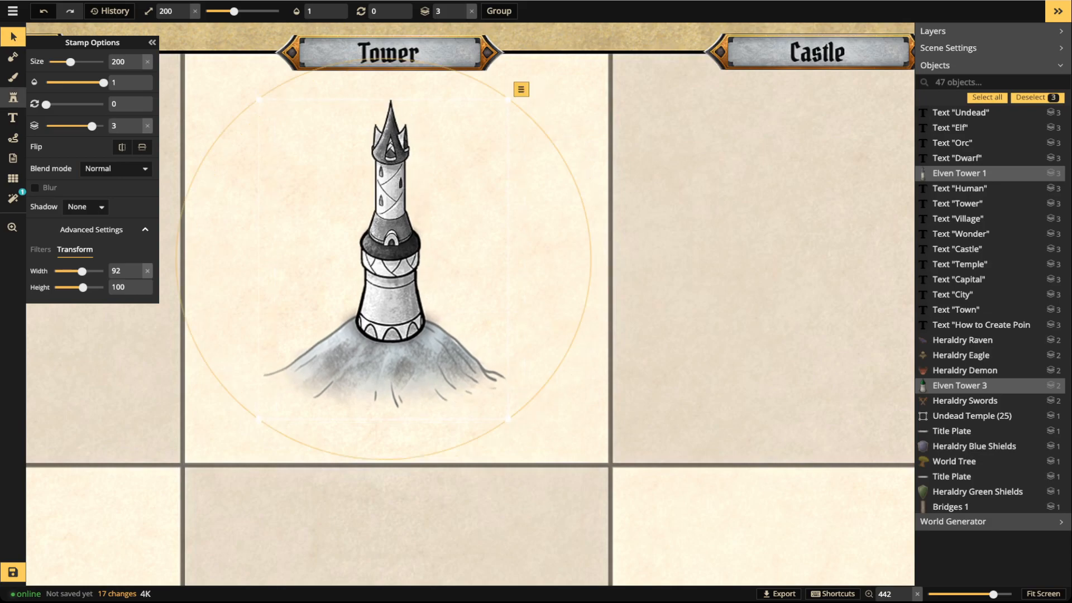
# Pick the blue-roofed church with a tower from Human Buildings and place it at size 200 left of the stacked tower
pyautogui.click(13, 97)
pyautogui.click(473, 268)
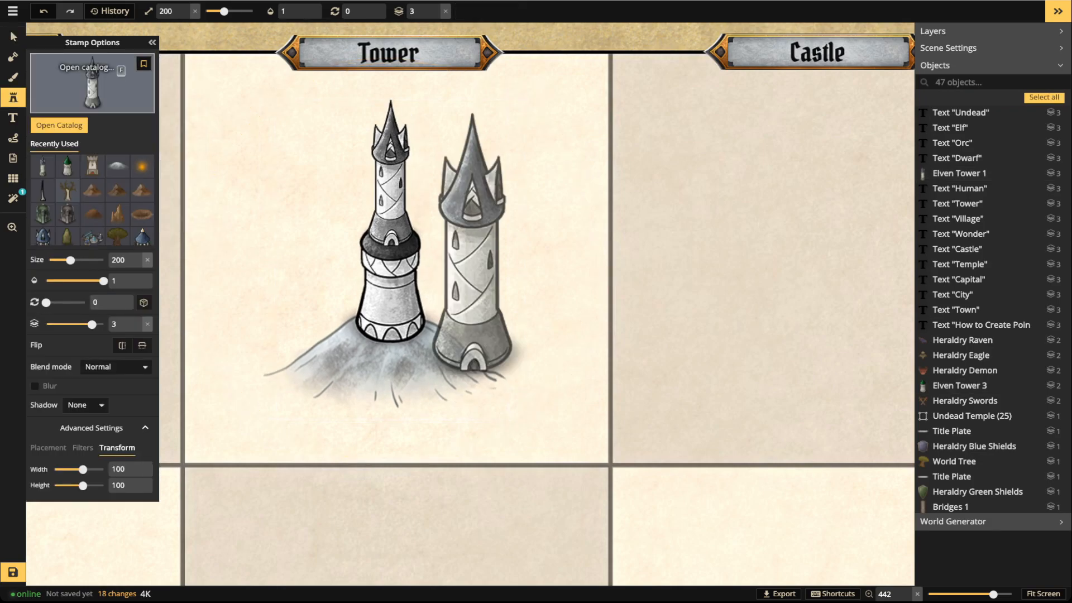
pyautogui.click(92, 84)
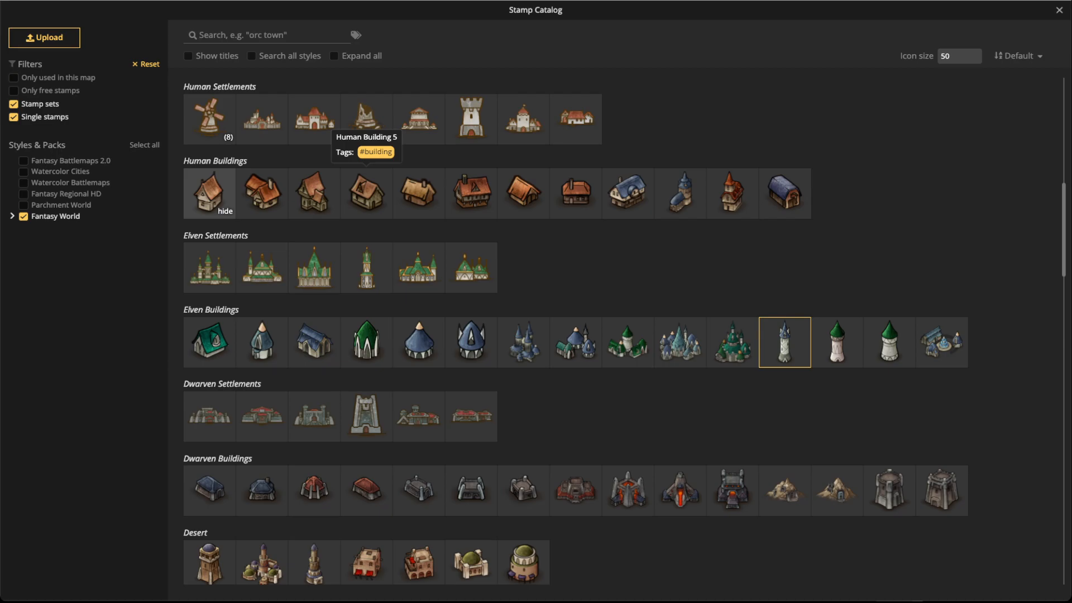
pyautogui.click(680, 193)
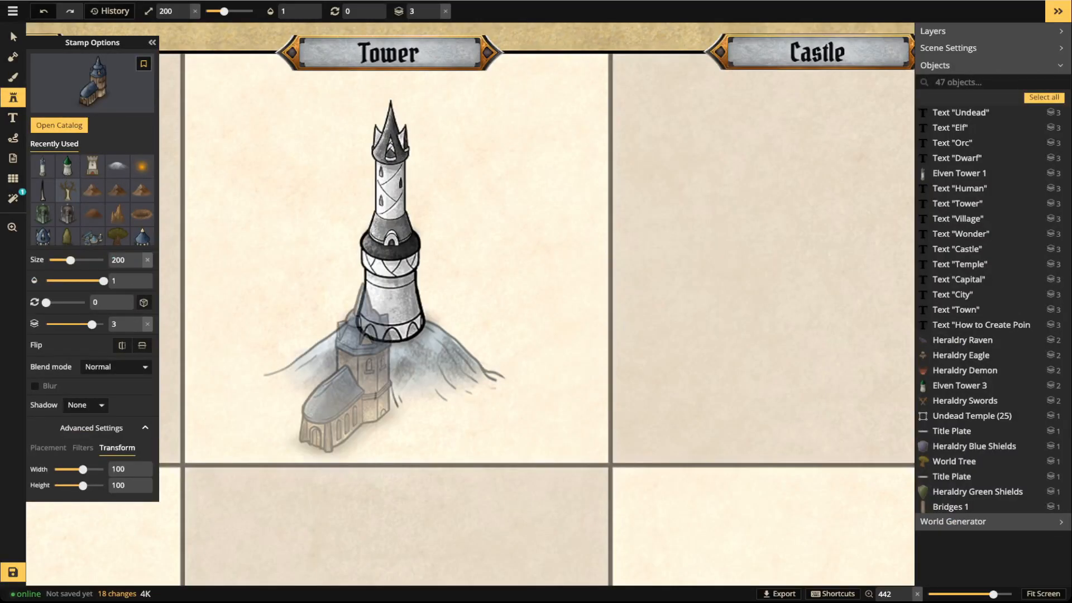
pyautogui.click(271, 270)
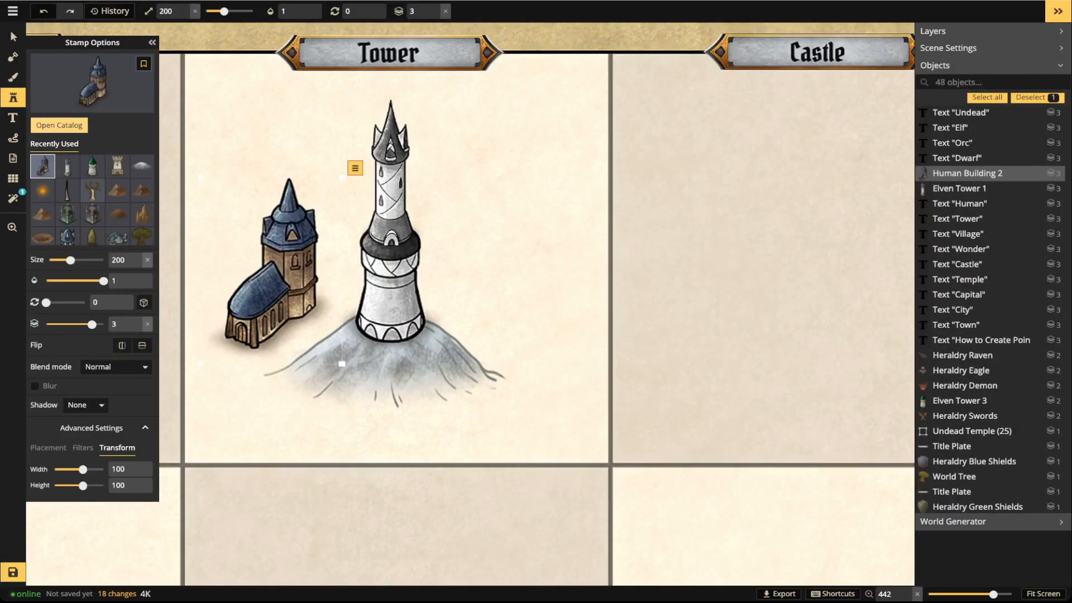
# Set the church building's saturation to 0 and brightness to 135
pyautogui.click(14, 37)
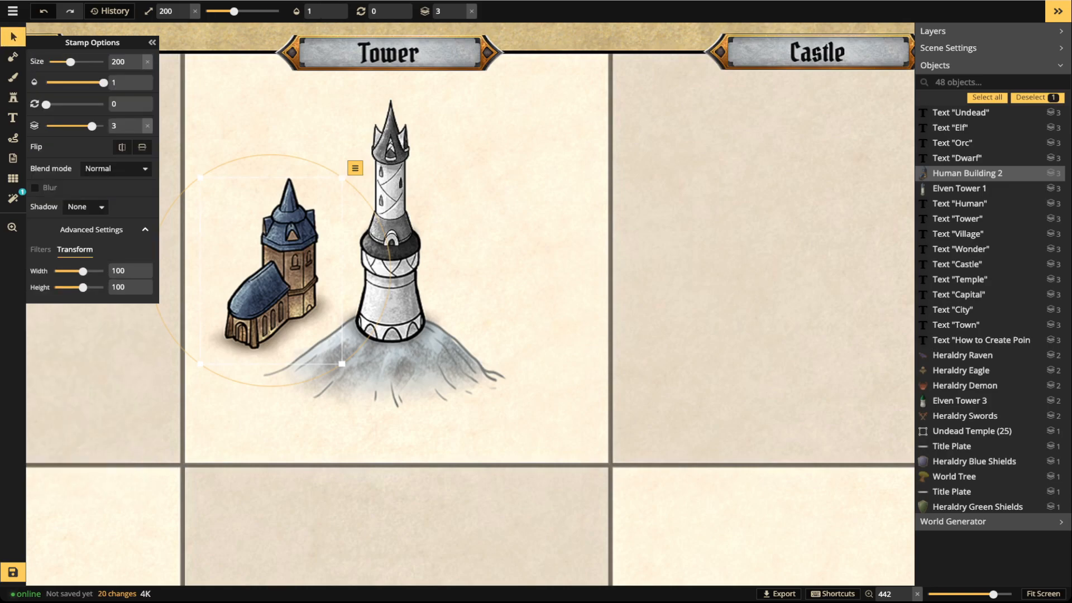
pyautogui.click(40, 249)
pyautogui.moveTo(84, 287)
pyautogui.mouseDown()
pyautogui.moveTo(65, 287)
pyautogui.moveTo(91, 303)
pyautogui.mouseUp()
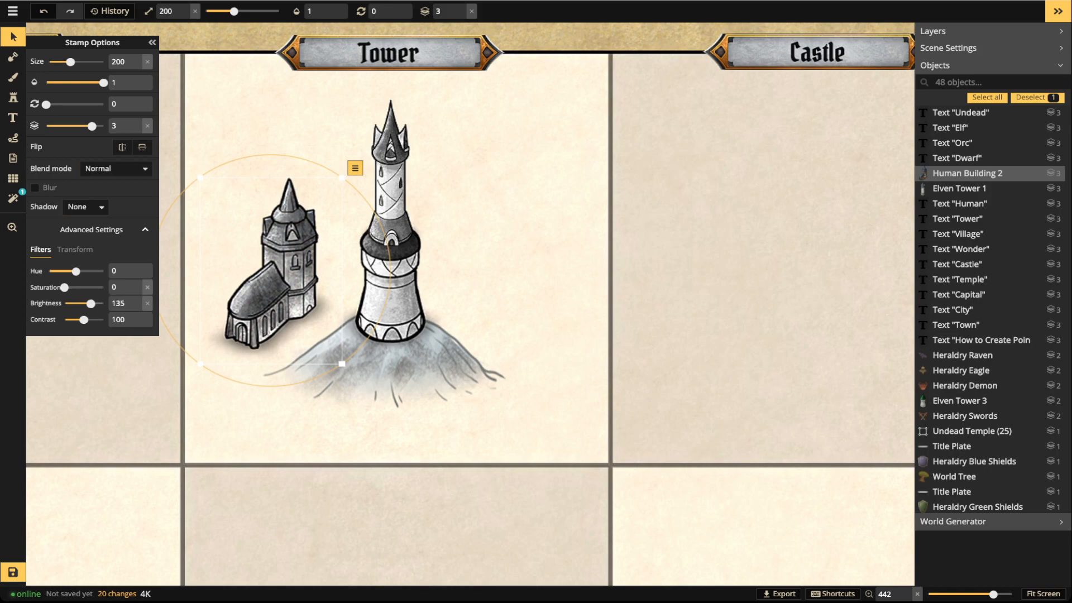
# Move the conical-roofed tower off the hill and put the church in its place under the spired tower on layer 2
pyautogui.moveTo(391, 296); pyautogui.dragTo(571, 282)
pyautogui.moveTo(274, 268); pyautogui.dragTo(383, 287)
pyautogui.click(461, 14)
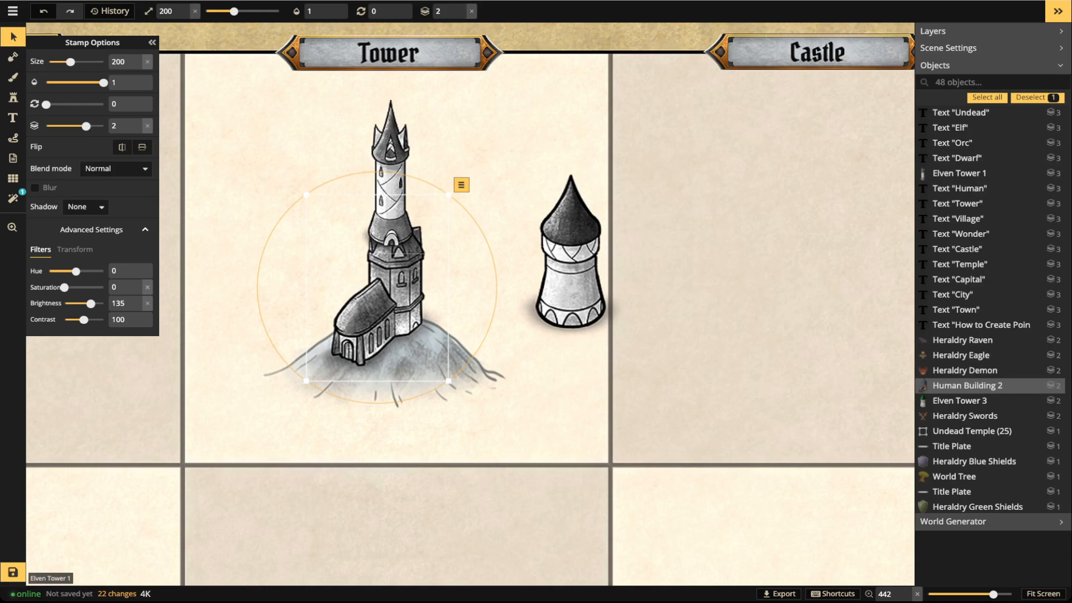
# Enlarge the spired tower to size 133 and align it on top of the church's tower
pyautogui.moveTo(390, 190); pyautogui.dragTo(397, 197)
pyautogui.moveTo(432, 106); pyautogui.dragTo(437, 96)
pyautogui.moveTo(397, 190); pyautogui.dragTo(393, 183)
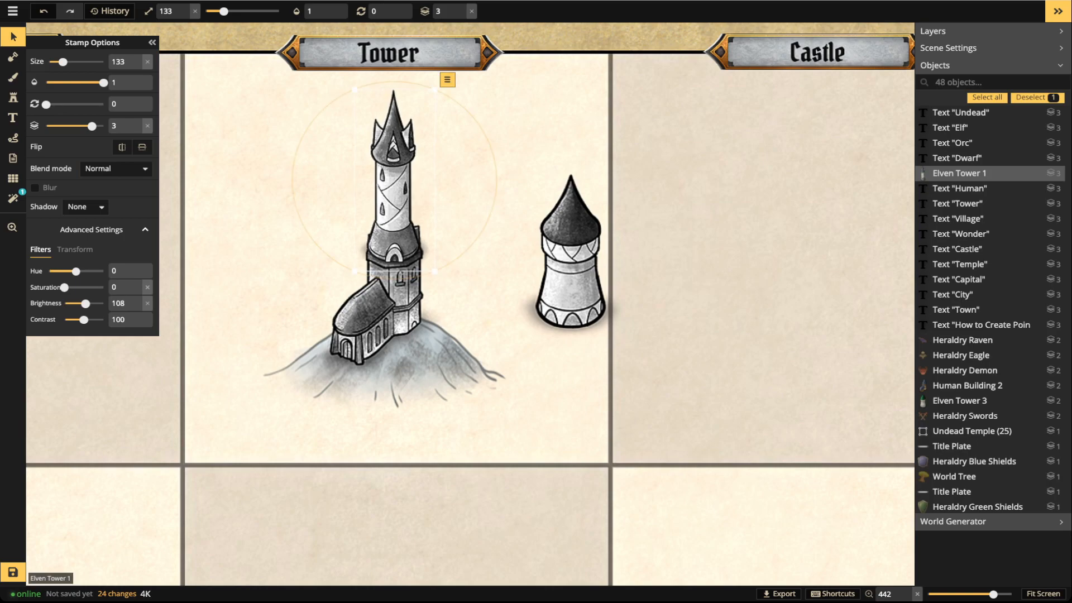
pyautogui.click(483, 279)
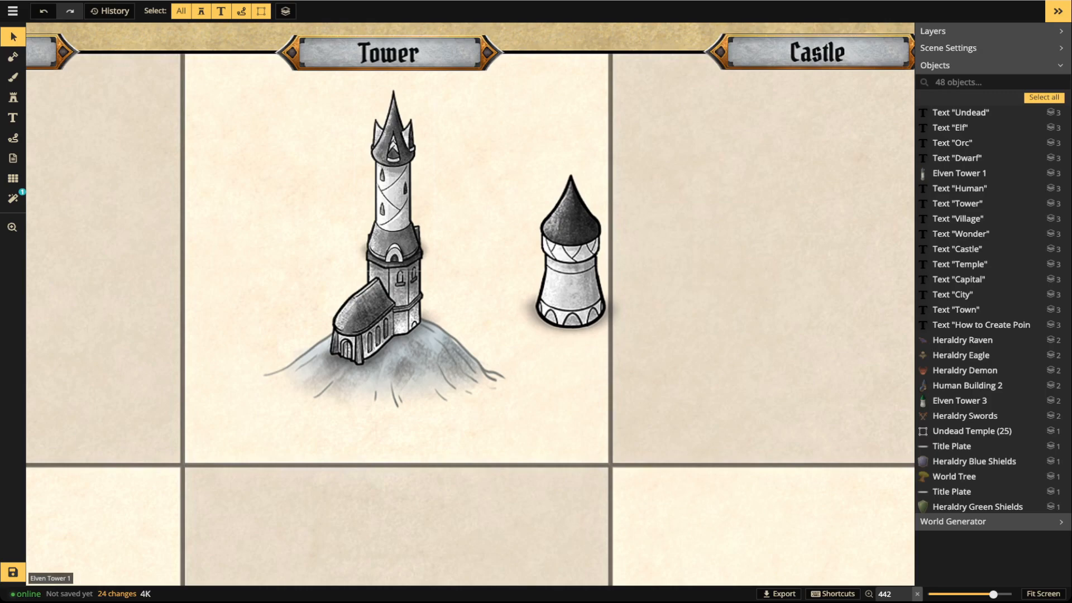
# Shrink the spare conical-roofed tower to size 154 beside the hill and delete it
pyautogui.click(571, 262)
pyautogui.moveTo(571, 262); pyautogui.dragTo(540, 294)
pyautogui.moveTo(598, 372); pyautogui.dragTo(583, 352)
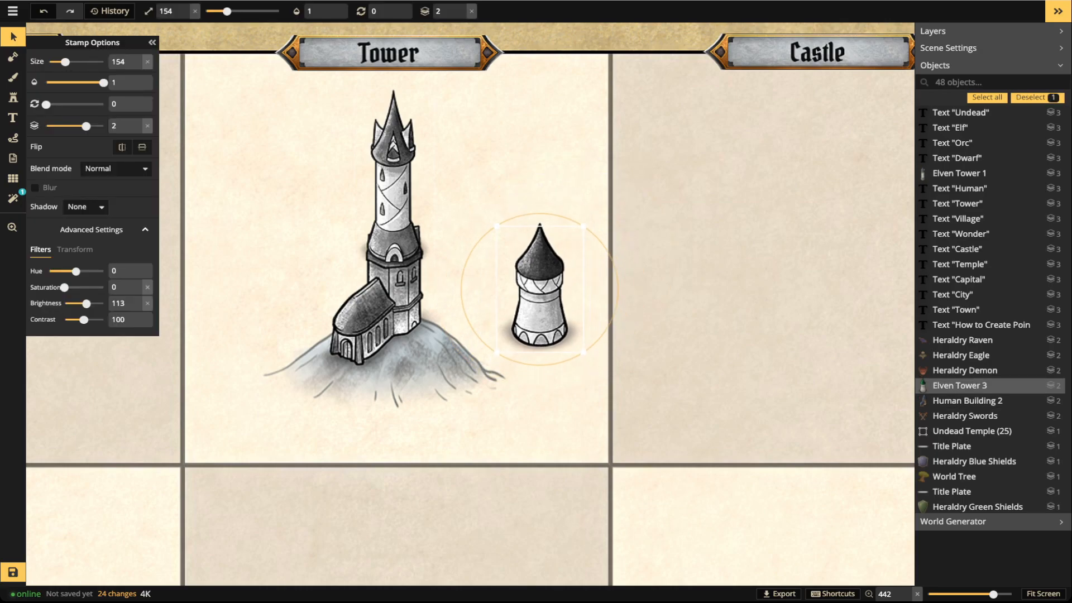
pyautogui.press('Delete')
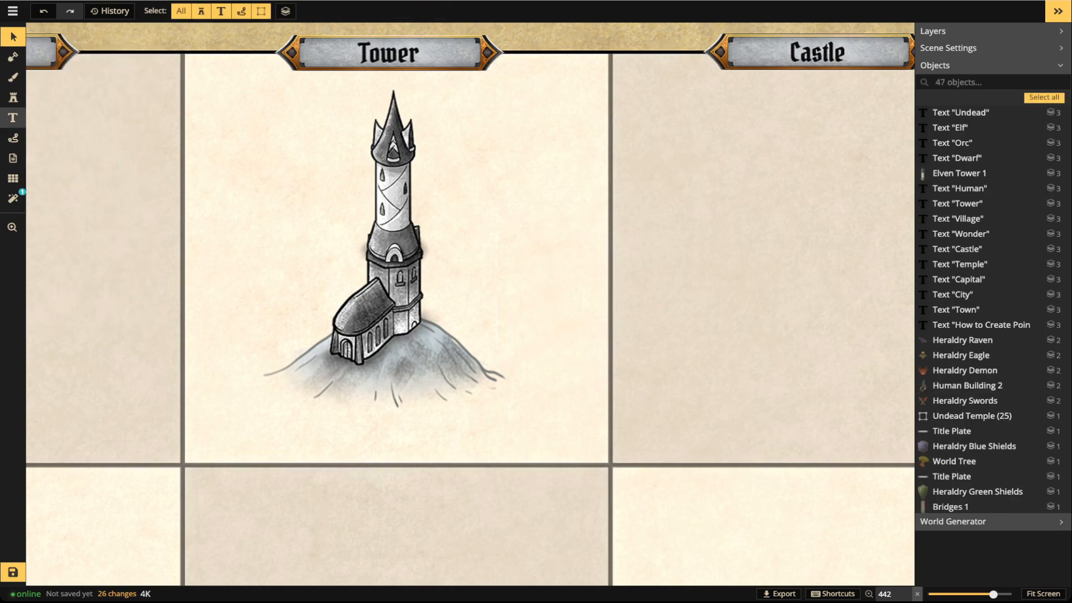
# Pick the first Human Buildings house stamp and place it at size 154 on the snow hill's right slope
pyautogui.click(12, 97)
pyautogui.press('f')
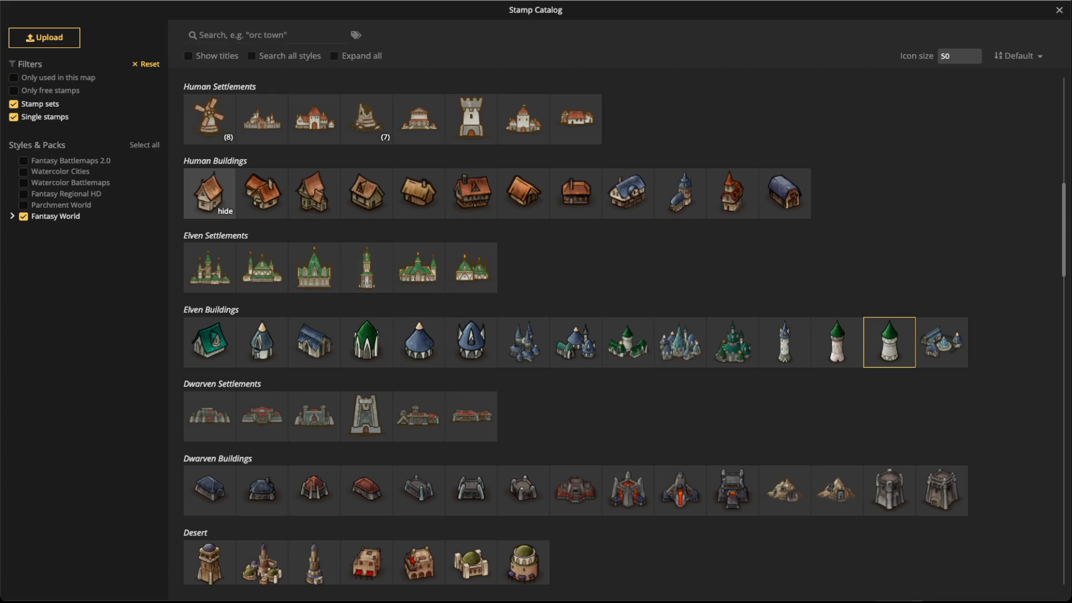
pyautogui.click(209, 191)
pyautogui.scroll(2, 442, 353)
pyautogui.click(435, 325)
pyautogui.click(13, 37)
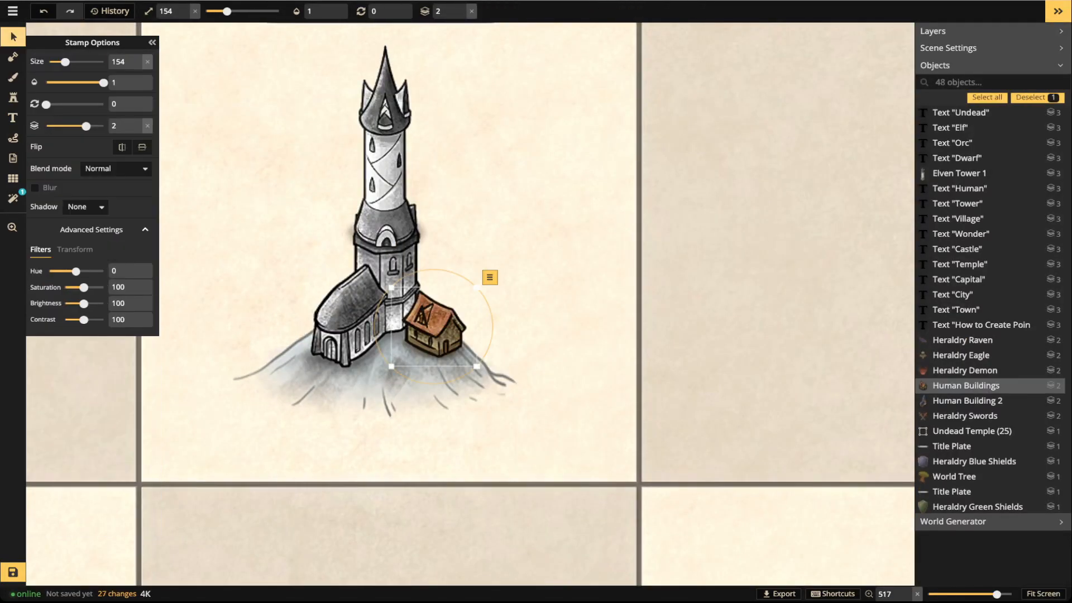
# Set the house's saturation to 0 and brightness to 143, reduce it to size 134, and tuck it against the church
pyautogui.moveTo(84, 288)
pyautogui.mouseDown()
pyautogui.moveTo(64, 287)
pyautogui.moveTo(92, 303)
pyautogui.mouseUp()
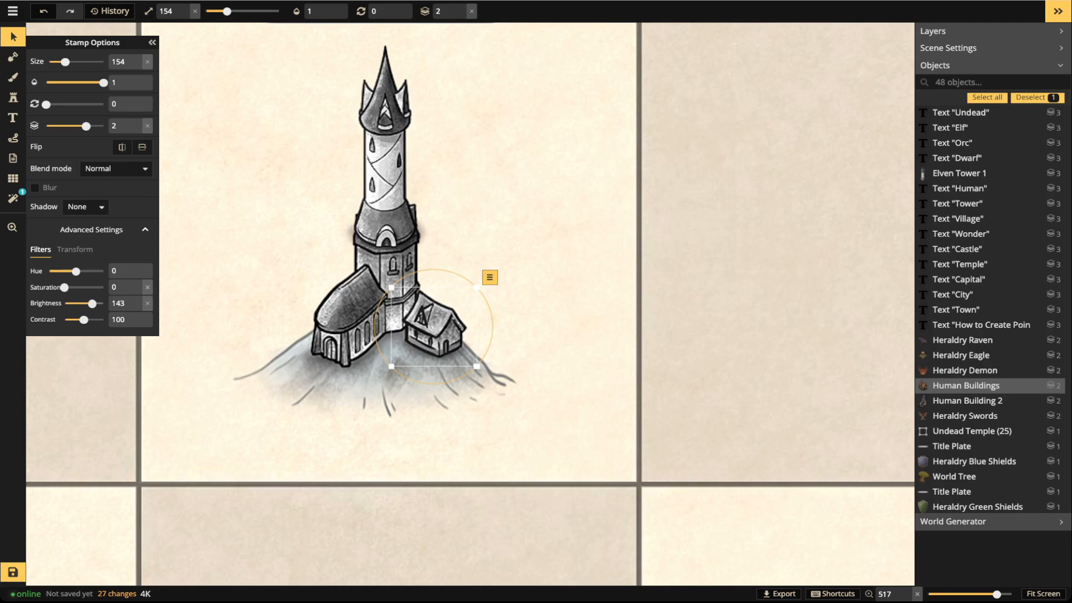
pyautogui.moveTo(476, 366); pyautogui.dragTo(472, 361)
pyautogui.moveTo(434, 328)
pyautogui.mouseDown()
pyautogui.moveTo(415, 328)
pyautogui.moveTo(422, 317)
pyautogui.moveTo(421, 328)
pyautogui.mouseUp()
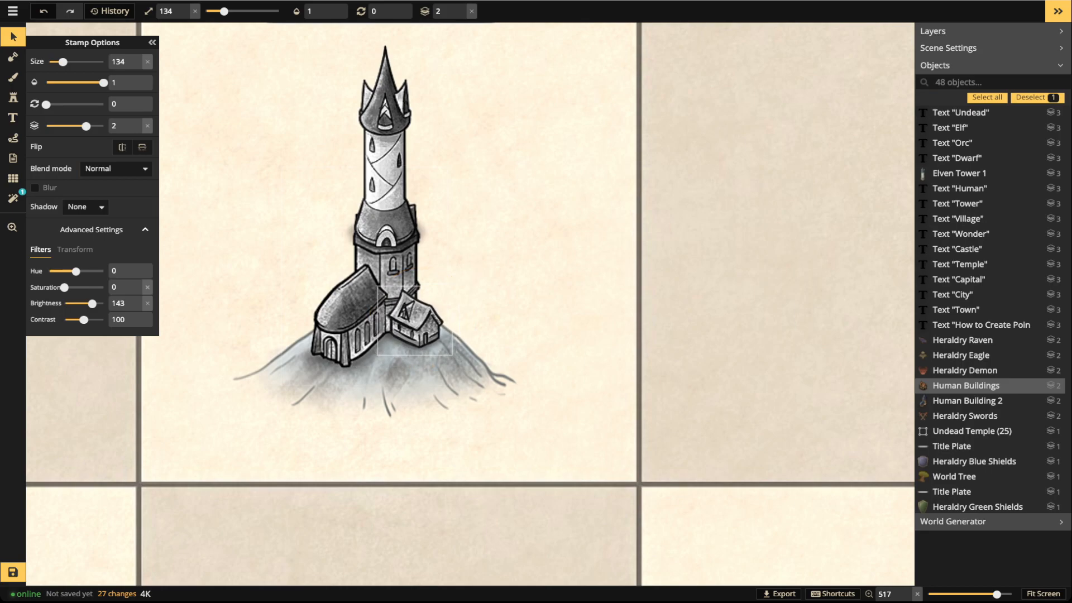
# Move the house aside and place a Snow Hills stamp at size 173 in front of the large hill's right slope
pyautogui.moveTo(421, 328); pyautogui.dragTo(540, 277)
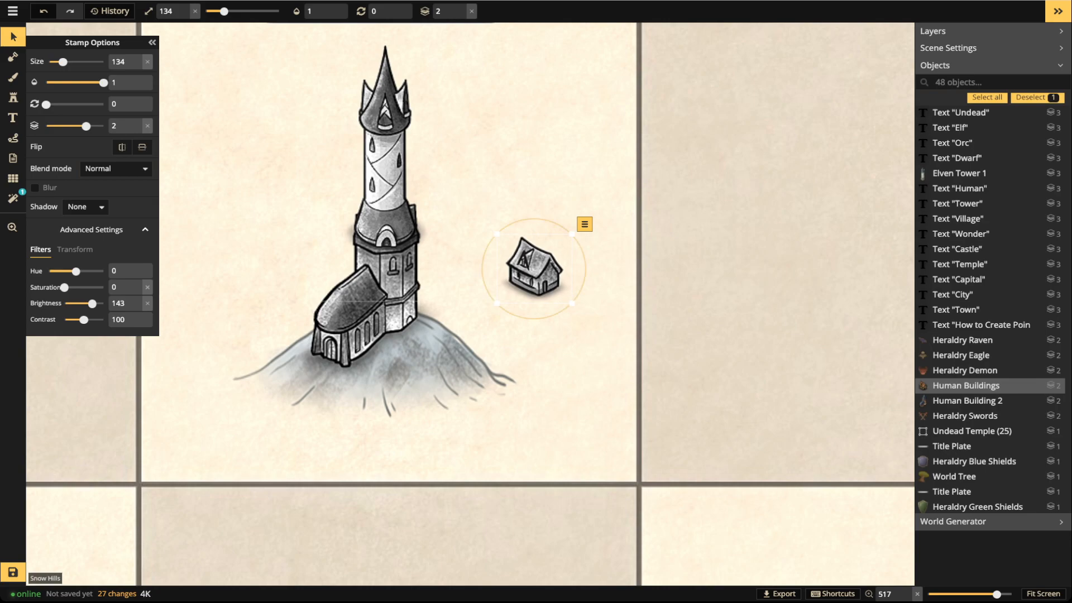
pyautogui.click(427, 357)
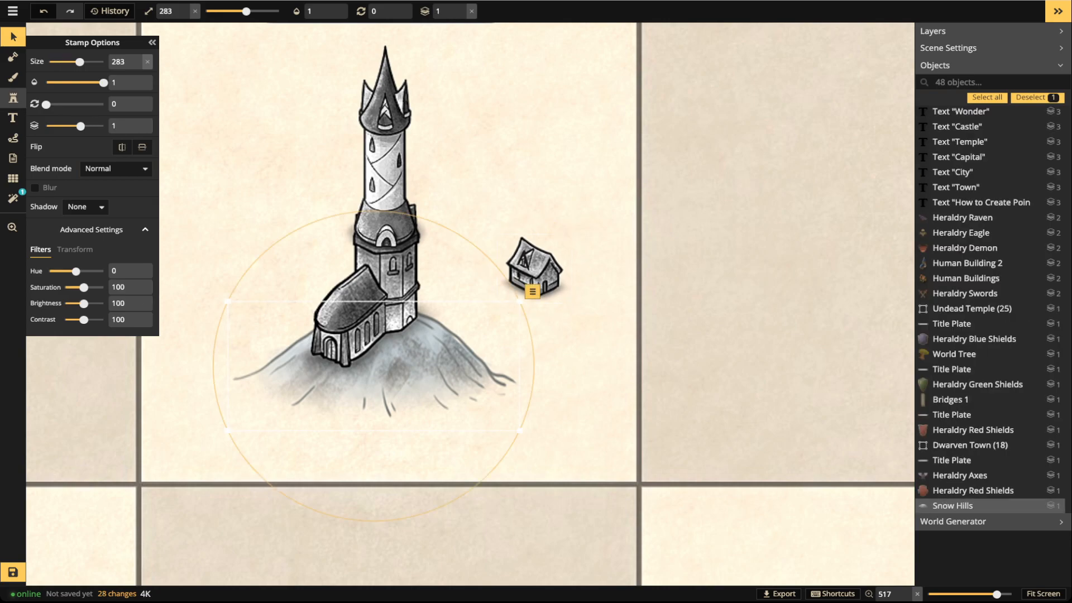
pyautogui.click(13, 98)
pyautogui.press('[')
pyautogui.press('[')
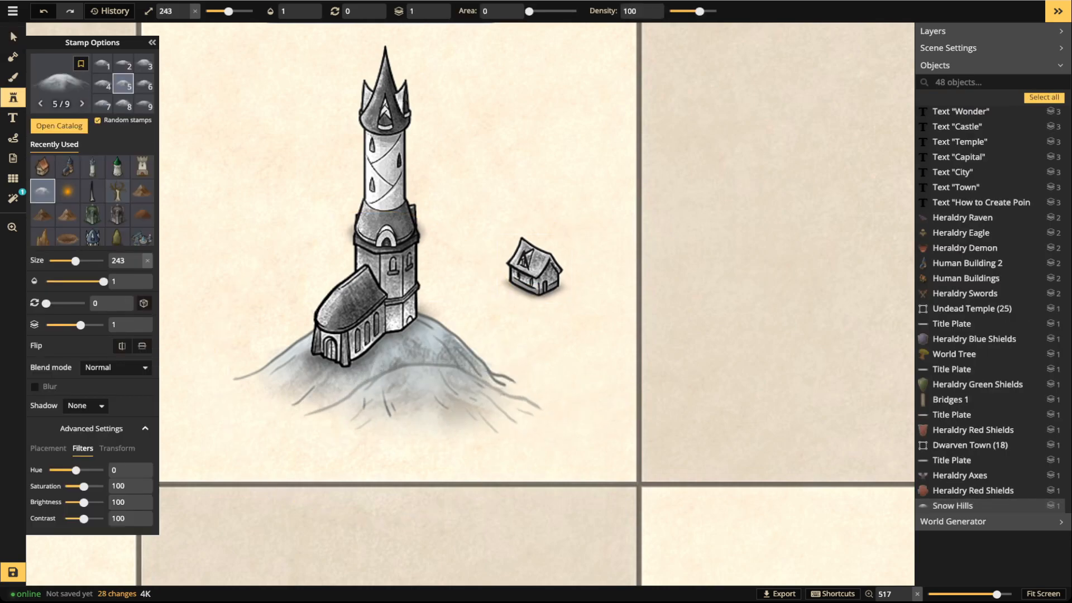
pyautogui.press('Left')
pyautogui.press('Left')
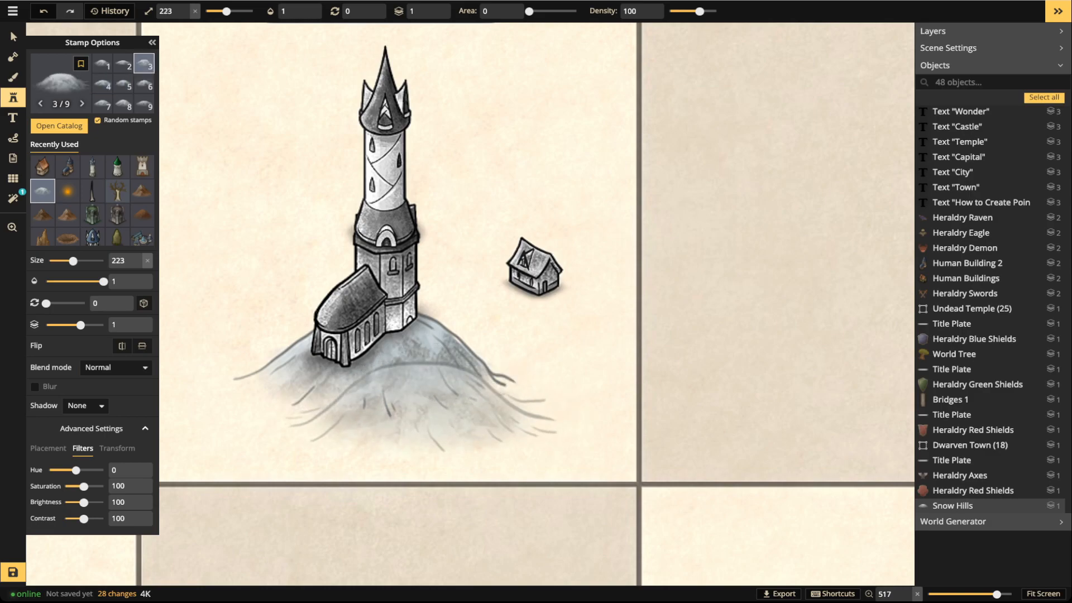
pyautogui.press('[')
pyautogui.press('[')
pyautogui.press('[')
pyautogui.press('[')
pyautogui.press('[')
pyautogui.press('[')
pyautogui.click(441, 400)
pyautogui.click(484, 247)
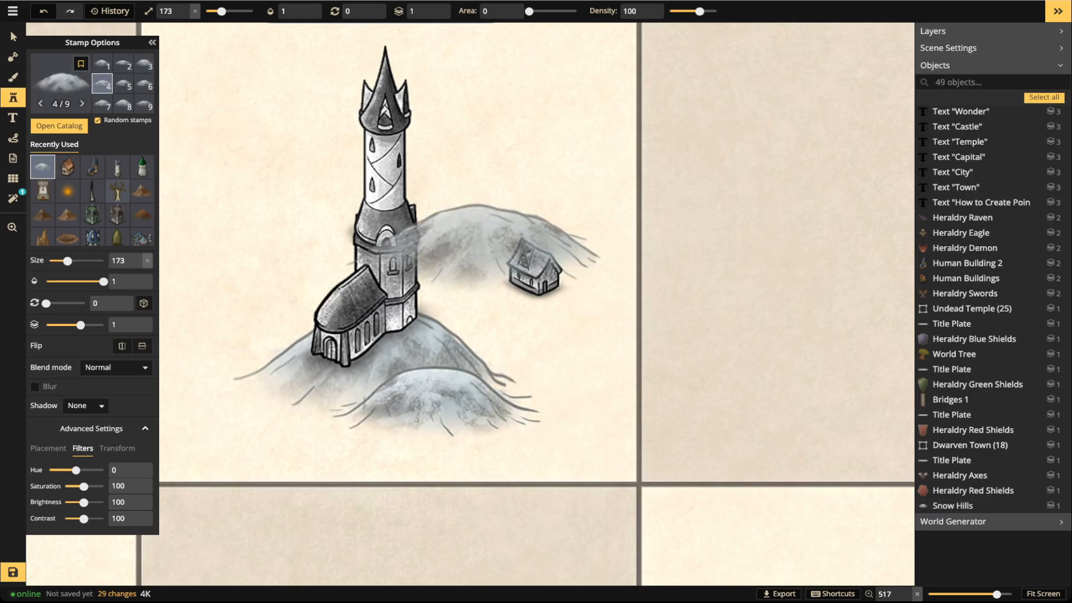
# Raise the house to layer 3 and place it on top of the smaller snow hill
pyautogui.click(13, 37)
pyautogui.click(534, 269)
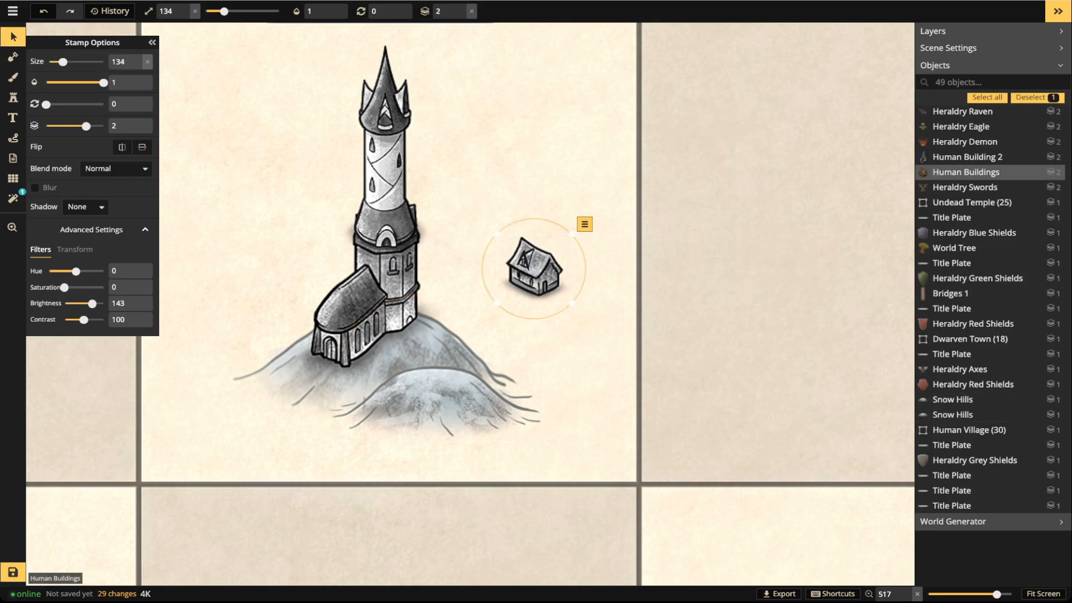
pyautogui.click(462, 9)
pyautogui.moveTo(535, 269); pyautogui.dragTo(434, 362)
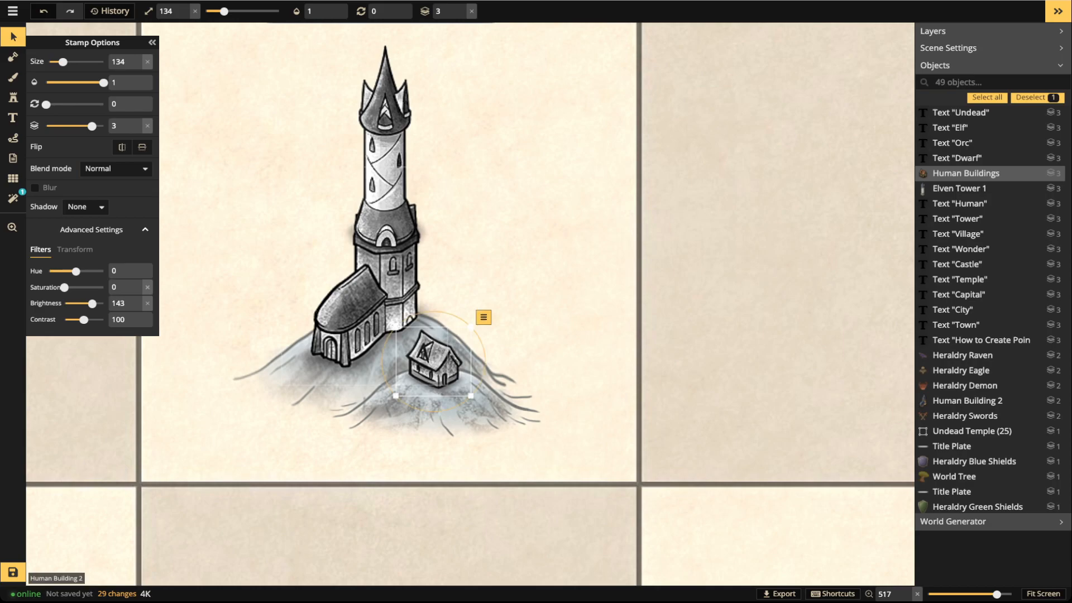
pyautogui.press('Escape')
# Select the tower, church, house and both snow hills together and nudge them slightly up and to the right
pyautogui.scroll(-2, 325, 159)
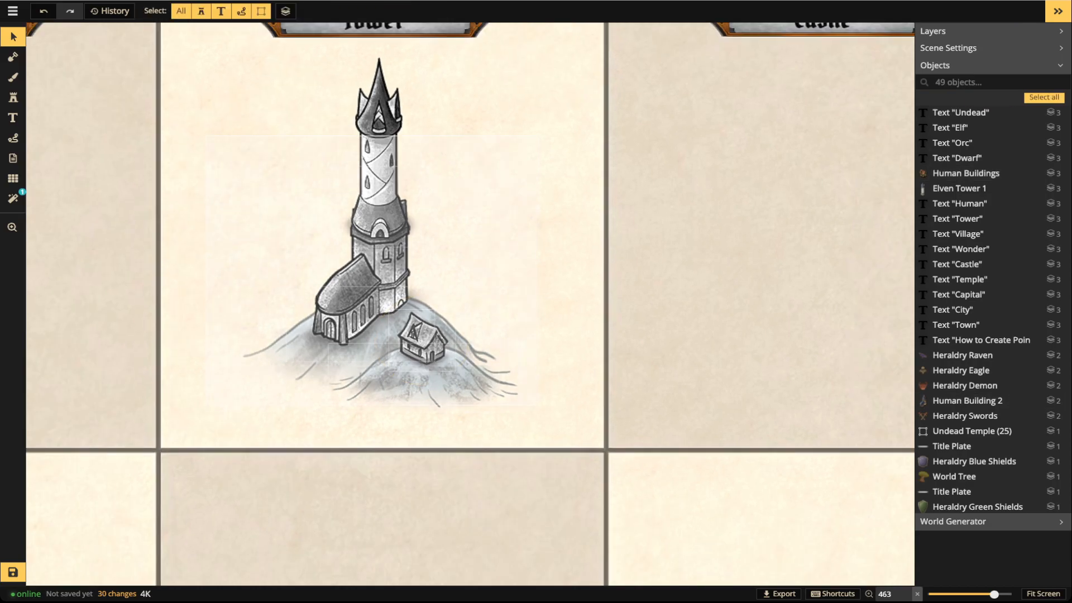
pyautogui.moveTo(532, 405); pyautogui.dragTo(205, 136)
pyautogui.moveTo(378, 223); pyautogui.dragTo(381, 221)
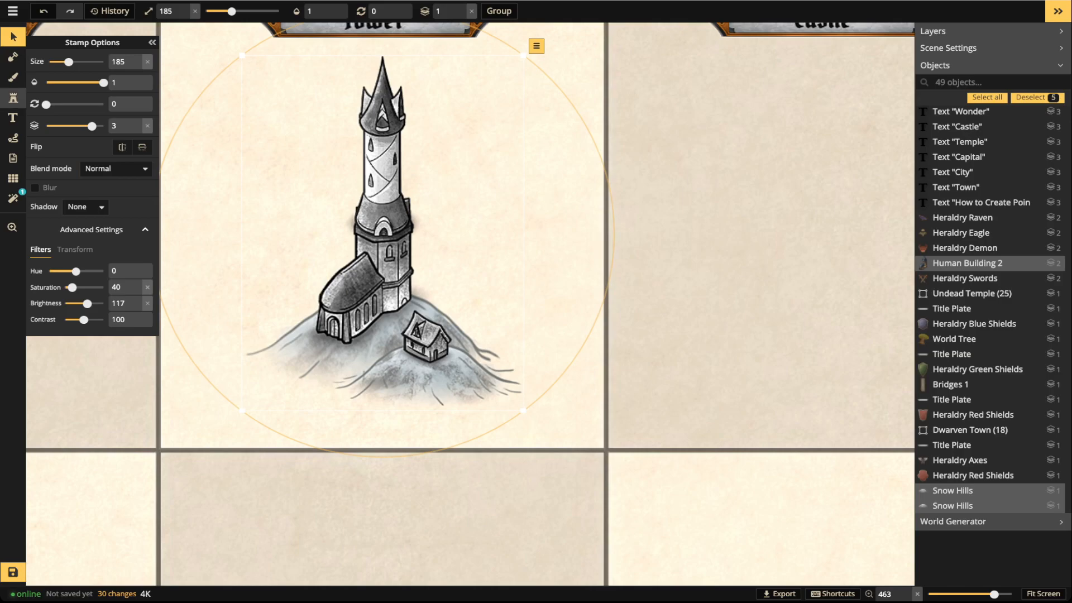
# Browse the stamp catalog and pick the white Snow Trees set
pyautogui.press('s')
pyautogui.press('f')
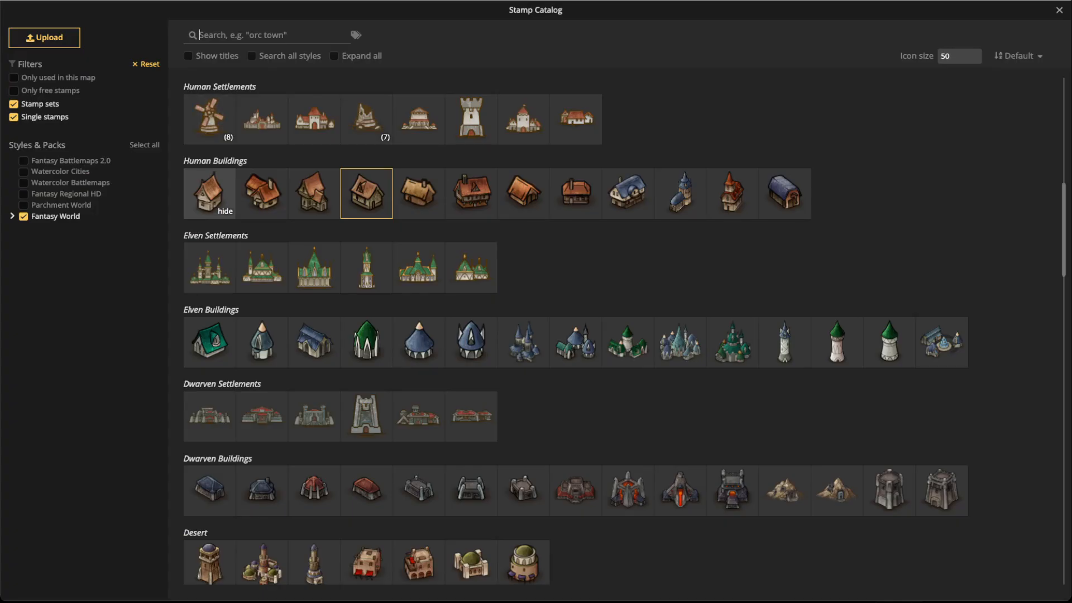
pyautogui.scroll(-1, 366, 342)
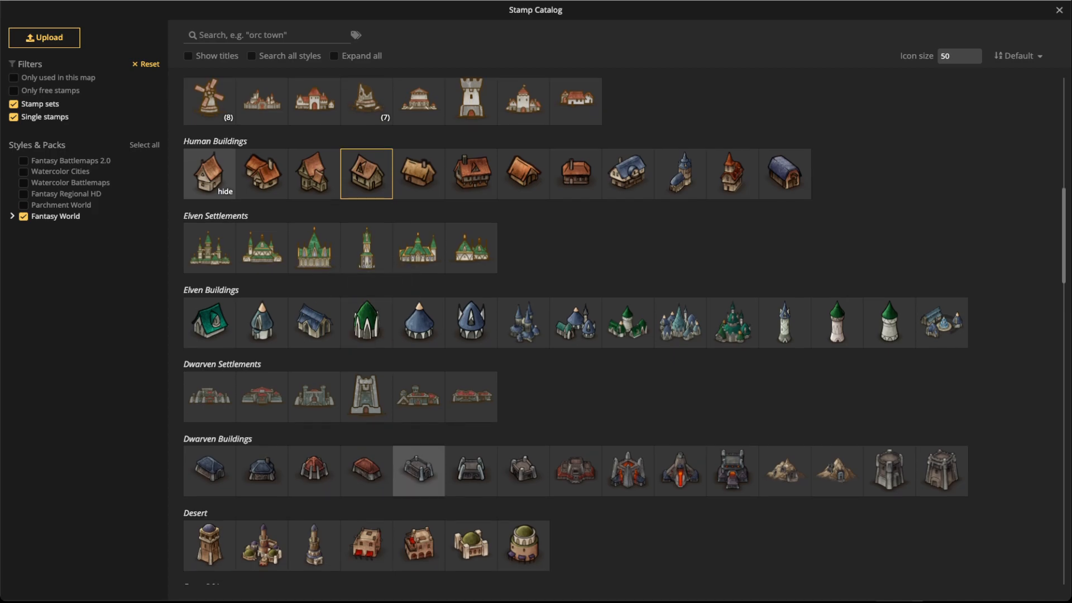
pyautogui.scroll(-3, 419, 470)
pyautogui.scroll(3, 419, 471)
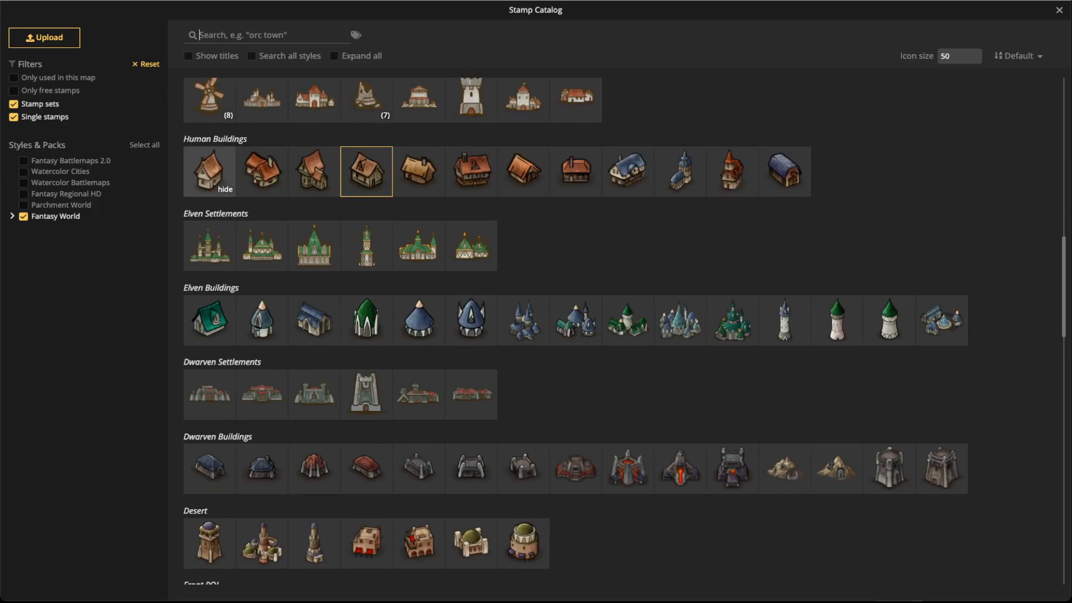
pyautogui.scroll(3, 575, 329)
pyautogui.scroll(4, 575, 329)
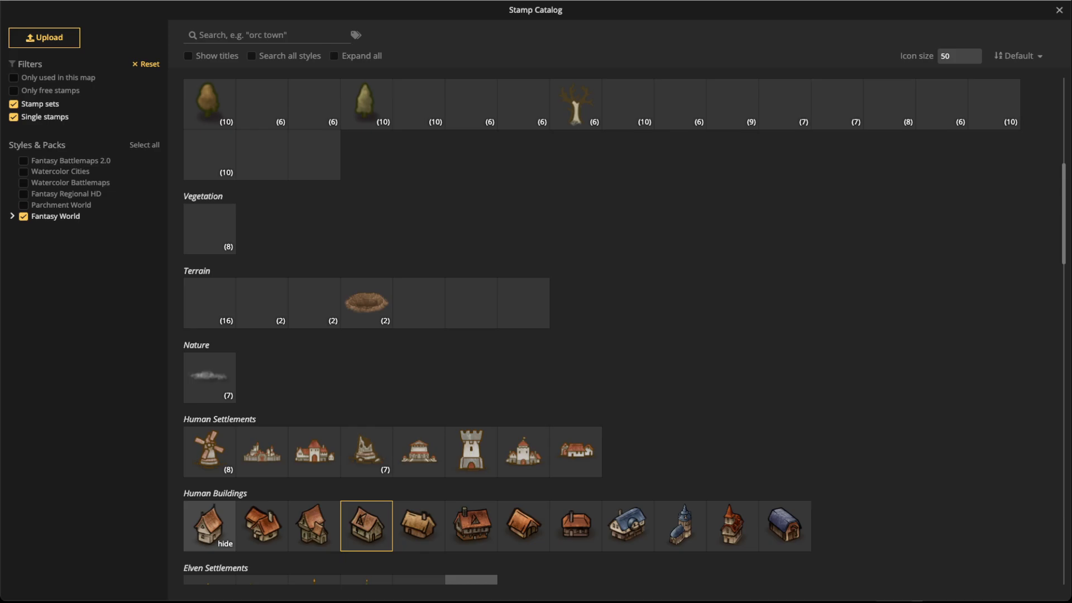
pyautogui.press('Escape')
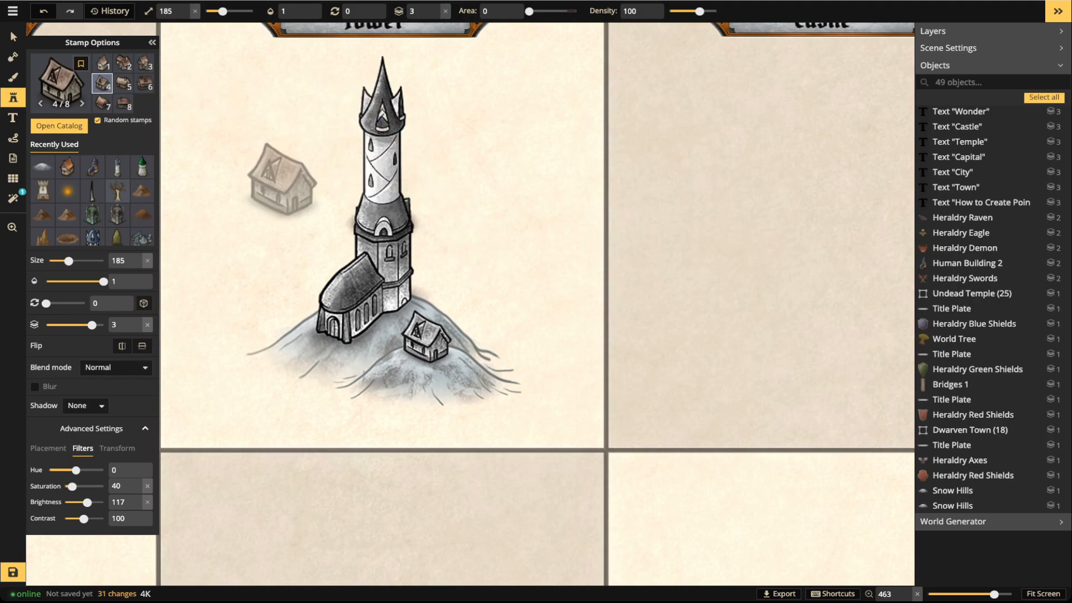
pyautogui.click(473, 246)
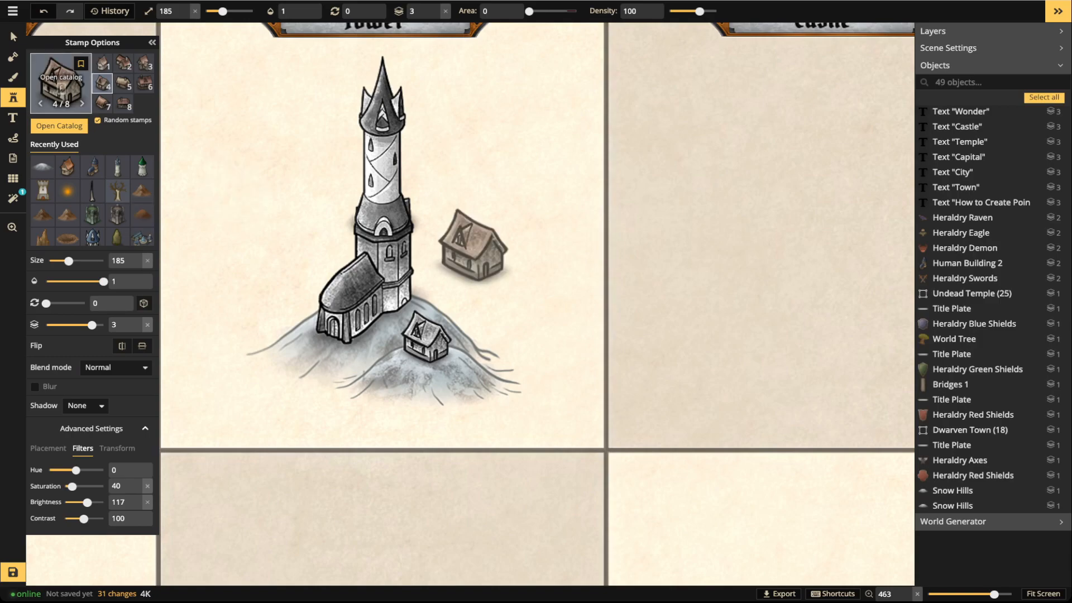
pyautogui.click(60, 84)
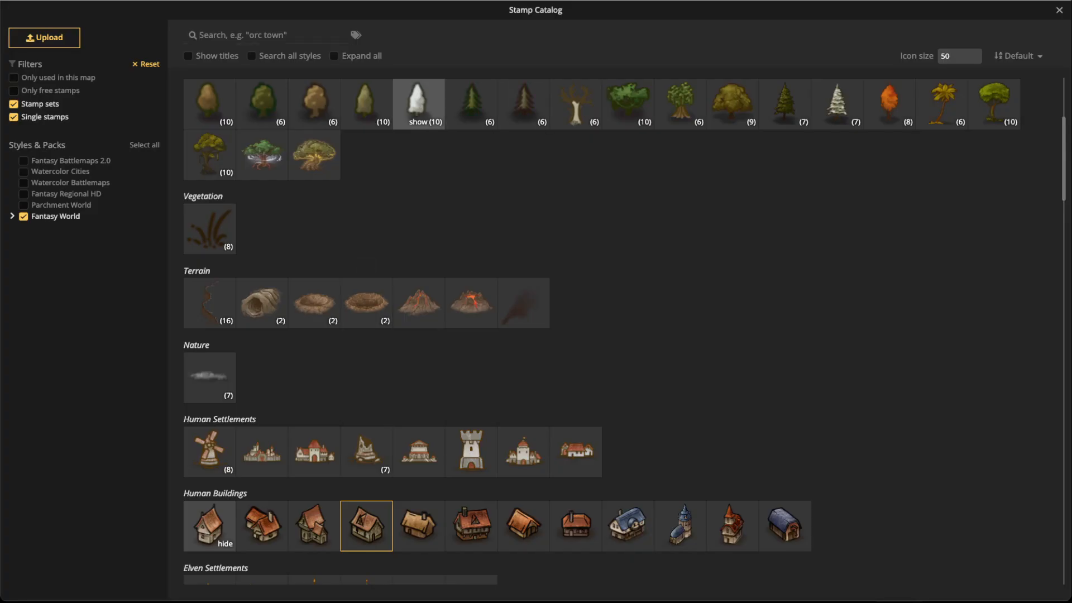
pyautogui.click(417, 101)
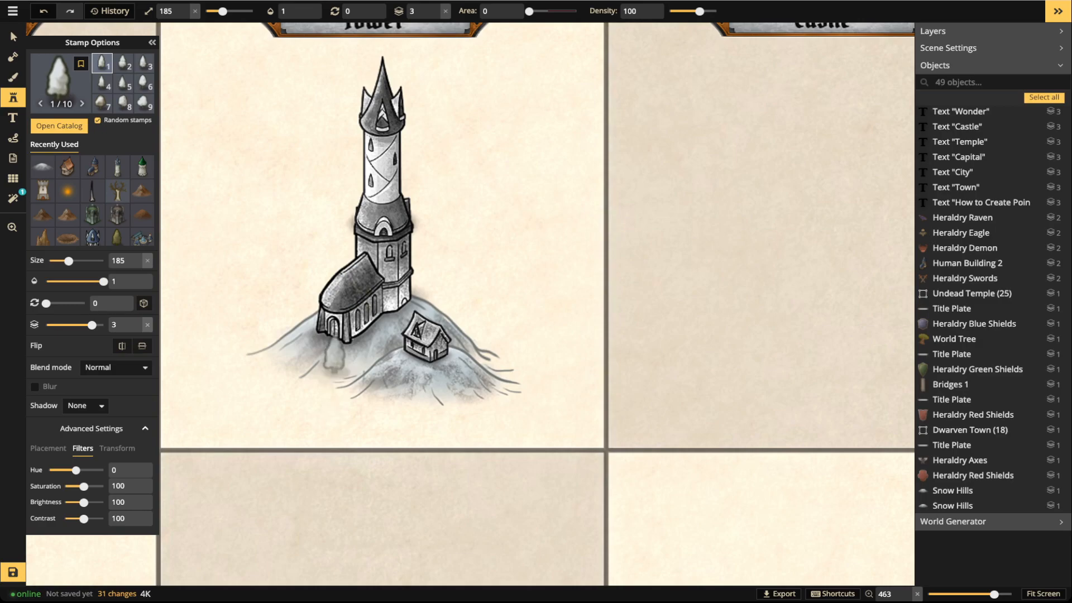
# Scatter snow trees at size 175 beside the church, behind and in front of the house, and on the small hill's right slope
pyautogui.press('[')
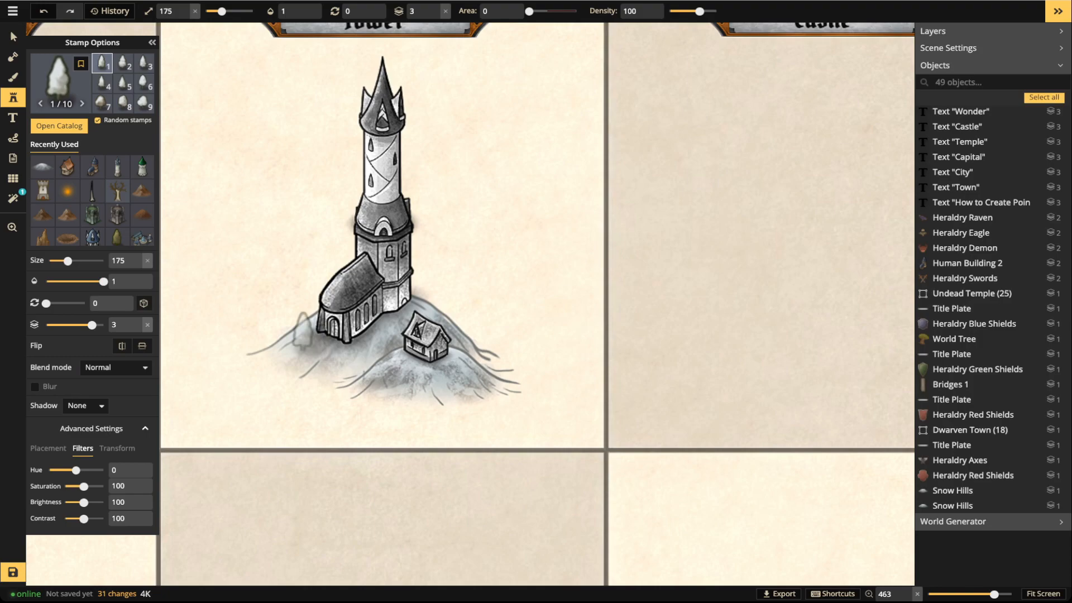
pyautogui.click(291, 330)
pyautogui.click(301, 332)
pyautogui.click(277, 349)
pyautogui.click(377, 328)
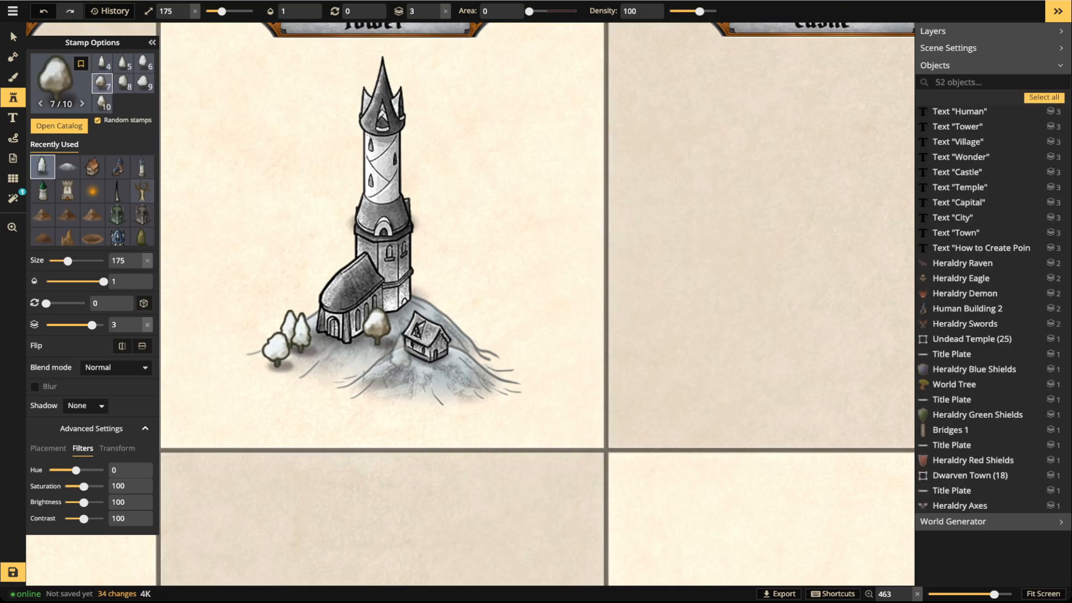
pyautogui.click(410, 362)
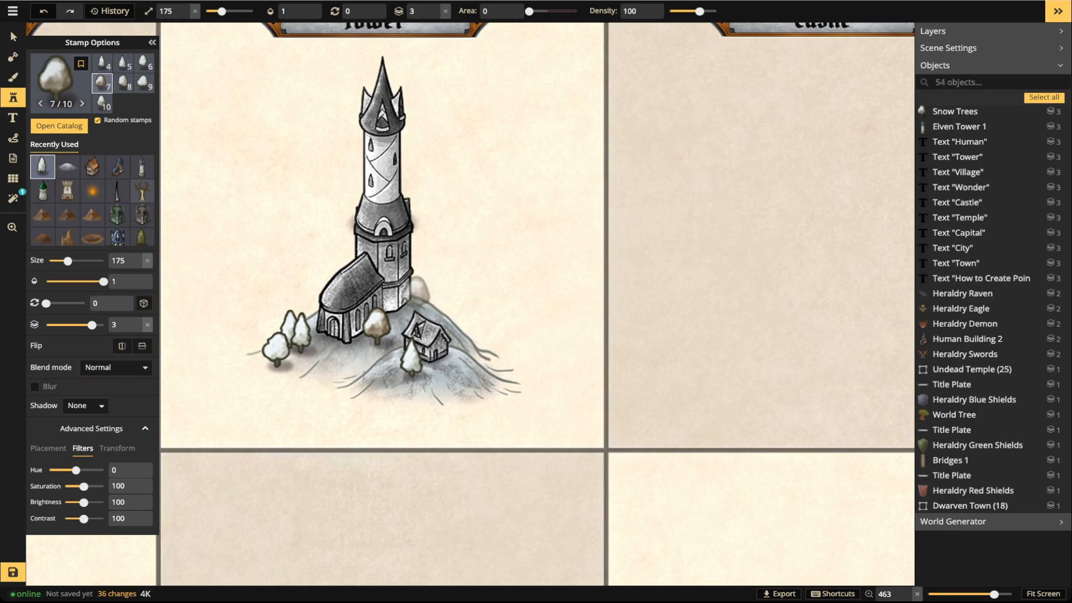
pyautogui.click(478, 363)
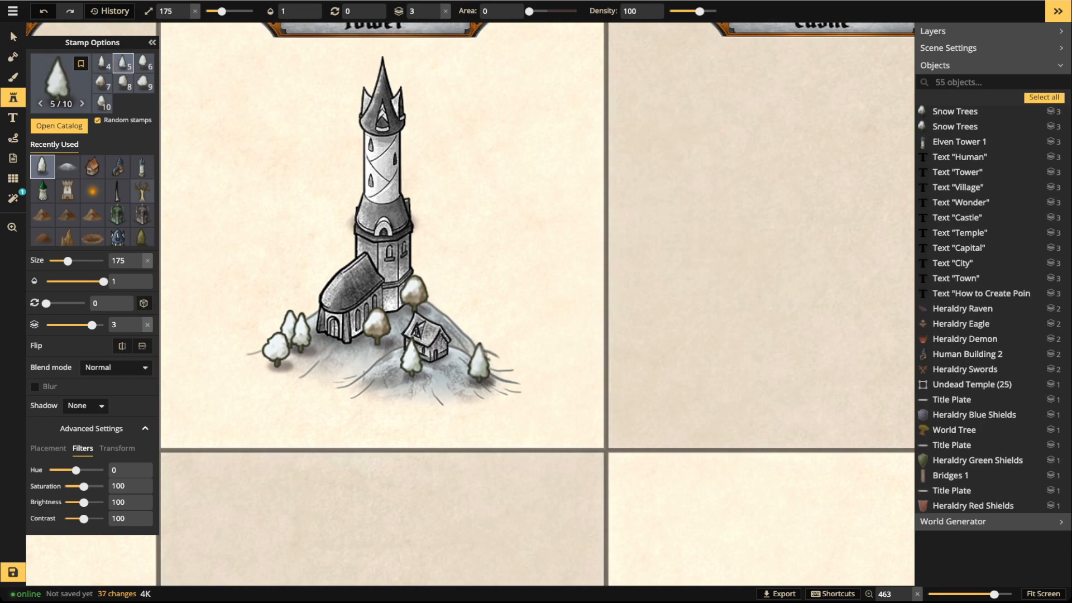
# Scatter small snow trees, size 105, around the foot of the tower, between the chapel and the cottage and beside the cottage
pyautogui.scroll(-7, 345, 360)
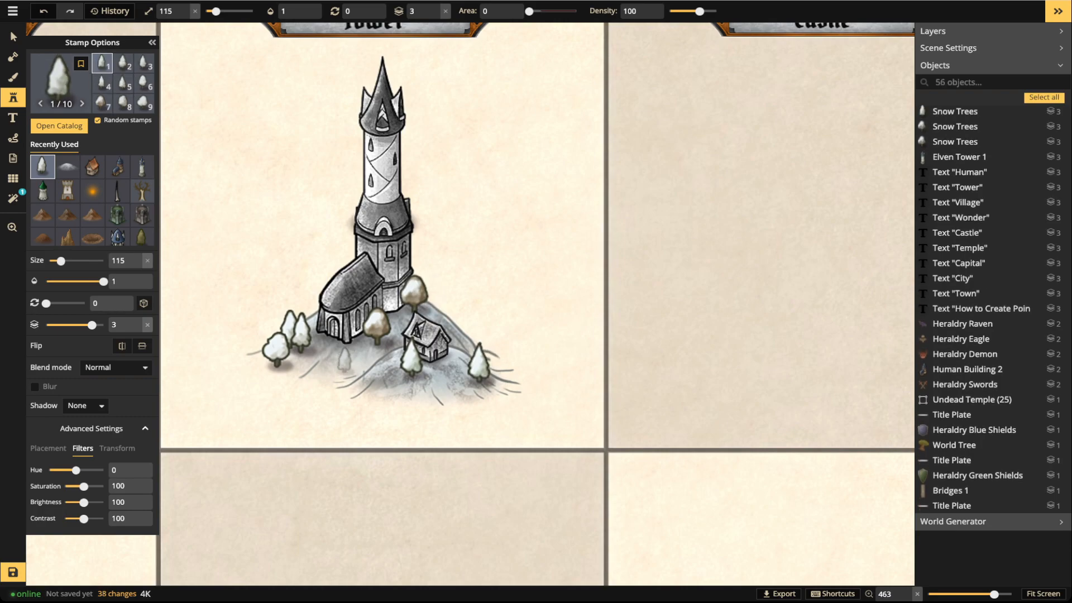
pyautogui.click(356, 345)
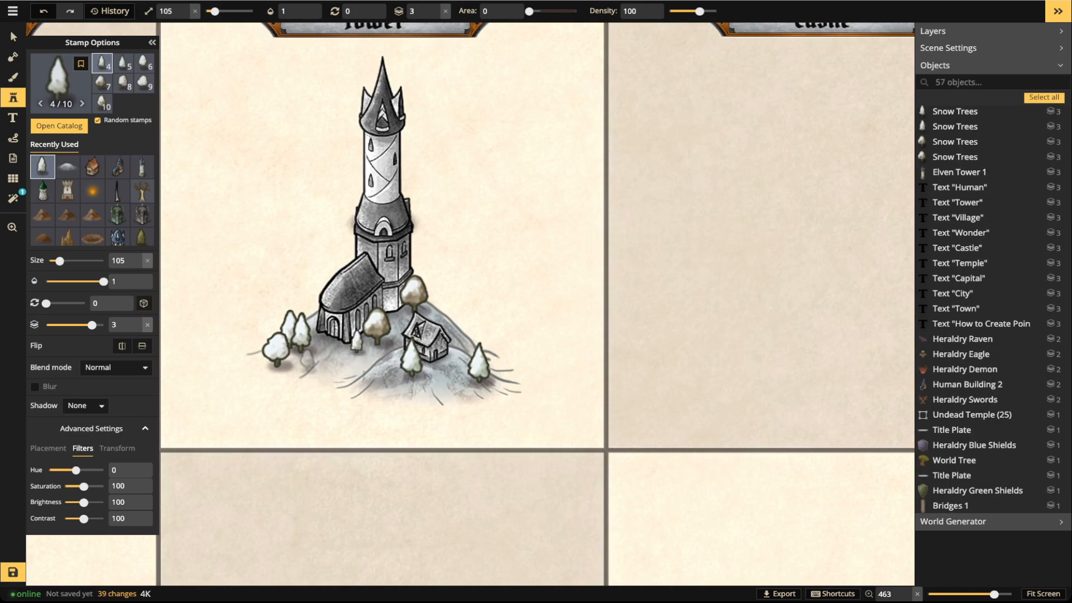
pyautogui.click(375, 368)
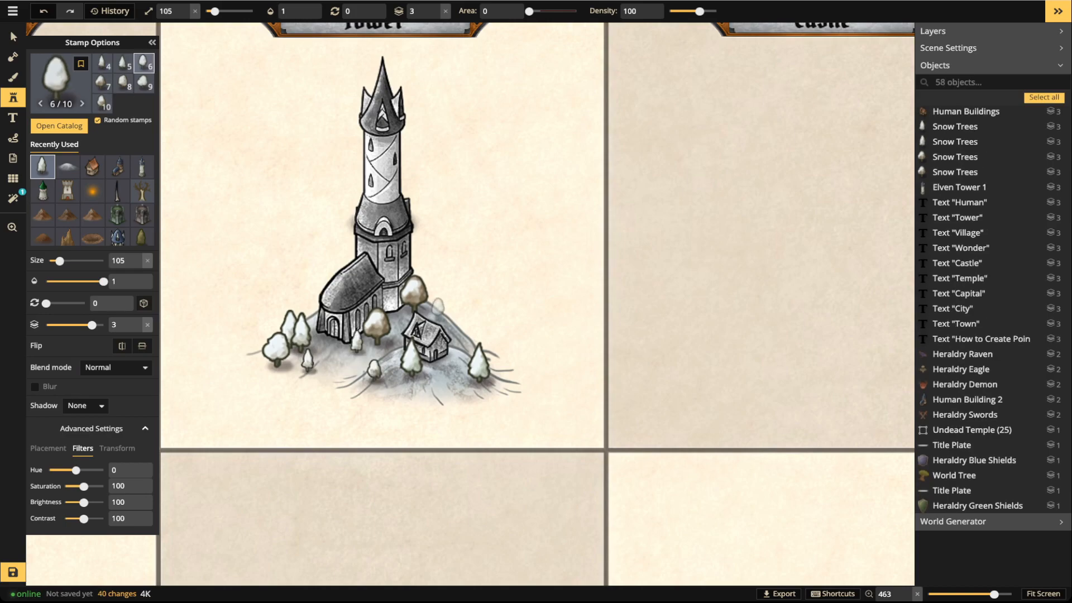
pyautogui.click(438, 305)
pyautogui.click(454, 357)
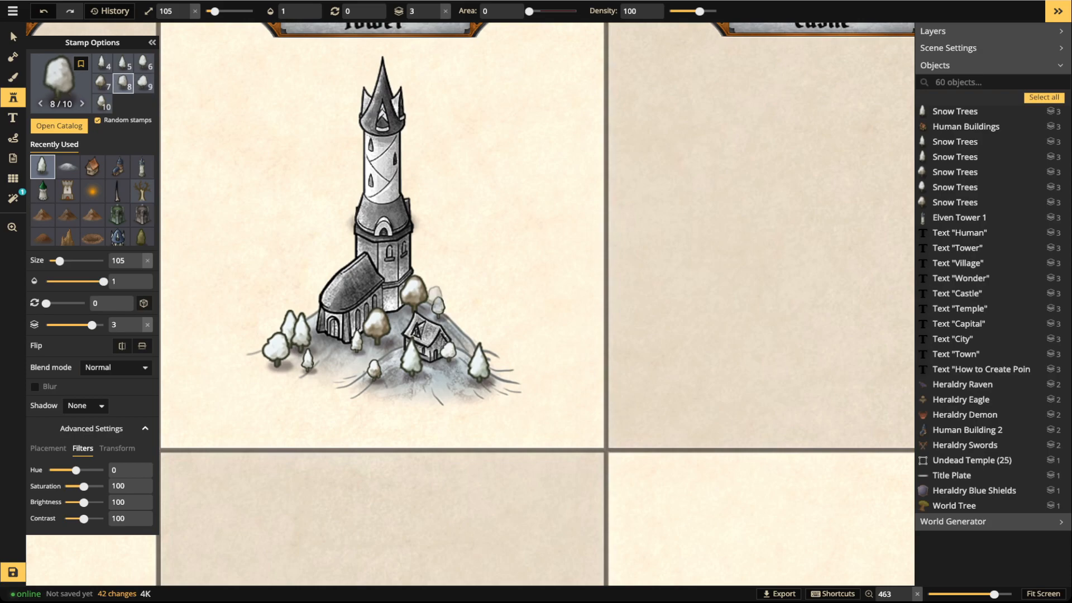
# Set the snow tree stamp to layer 2 and place a small tree at the chapel's left edge
pyautogui.click(434, 15)
pyautogui.click(435, 15)
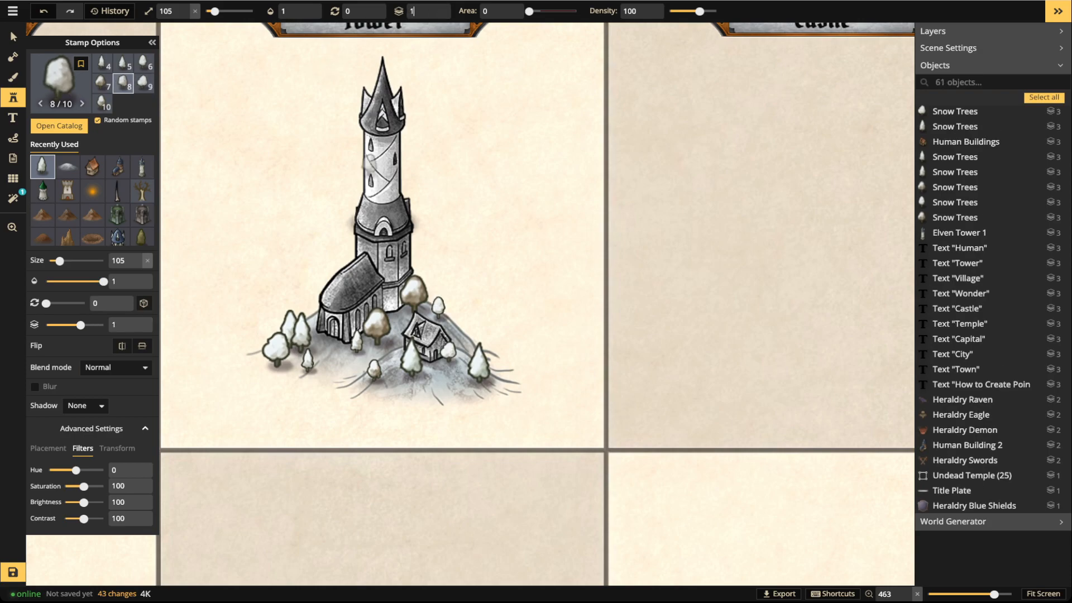
pyautogui.click(434, 7)
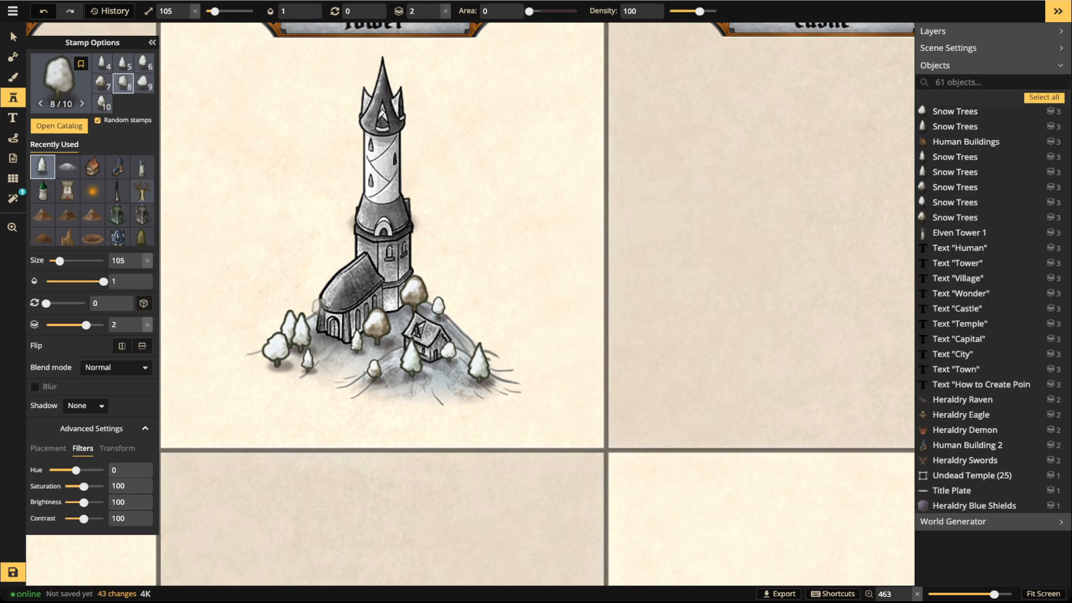
pyautogui.click(473, 247)
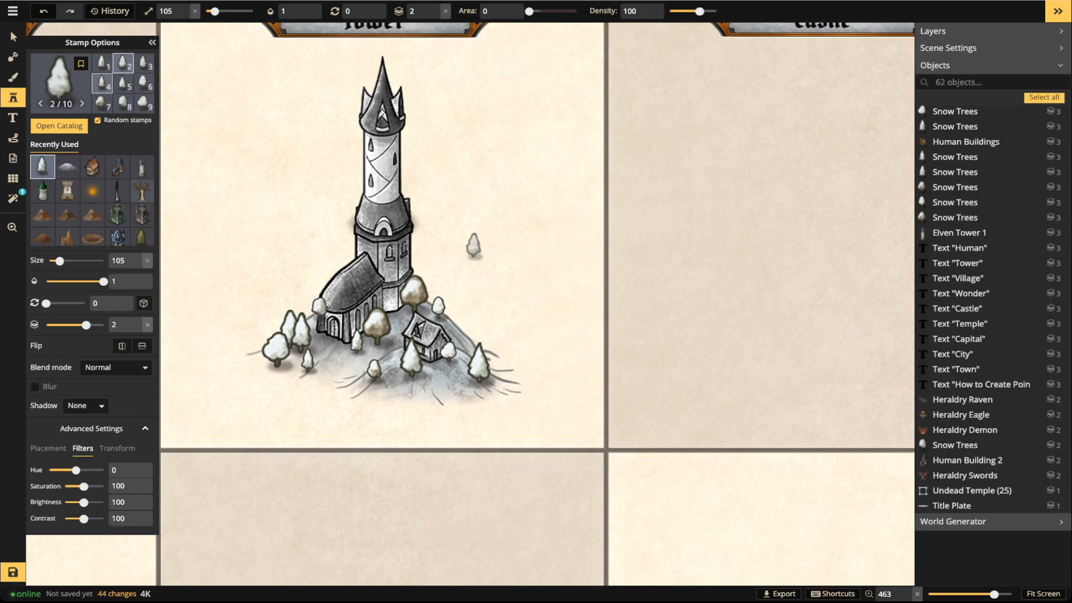
# Send the small tree at the chapel's left edge to layer 0 and shift it slightly down and left
pyautogui.press('v')
pyautogui.click(321, 308)
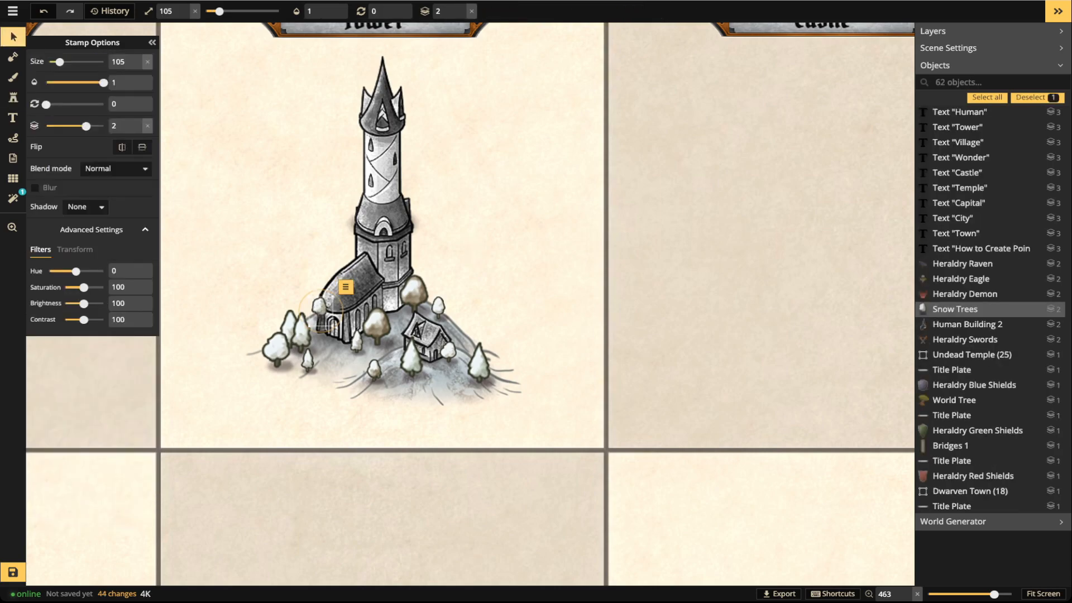
pyautogui.click(462, 14)
pyautogui.click(461, 14)
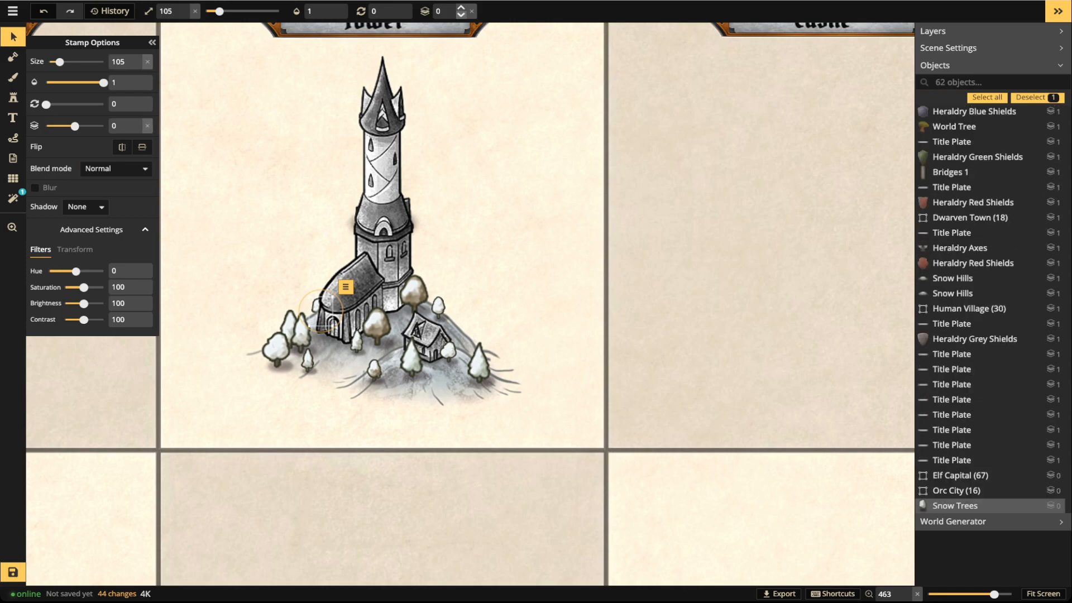
pyautogui.moveTo(321, 310); pyautogui.dragTo(313, 322)
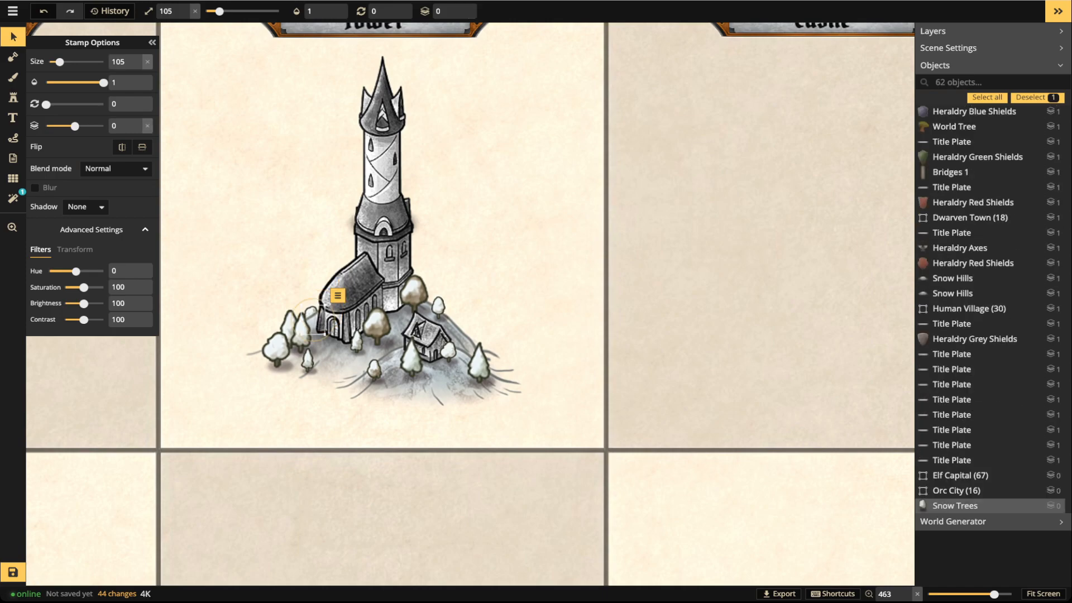
# Place a snow tree of size 135 on layer 0 behind the cottage's right side
pyautogui.click(13, 97)
pyautogui.press(']')
pyautogui.press(']')
pyautogui.press(']')
pyautogui.press(']')
pyautogui.press(']')
pyautogui.press(']')
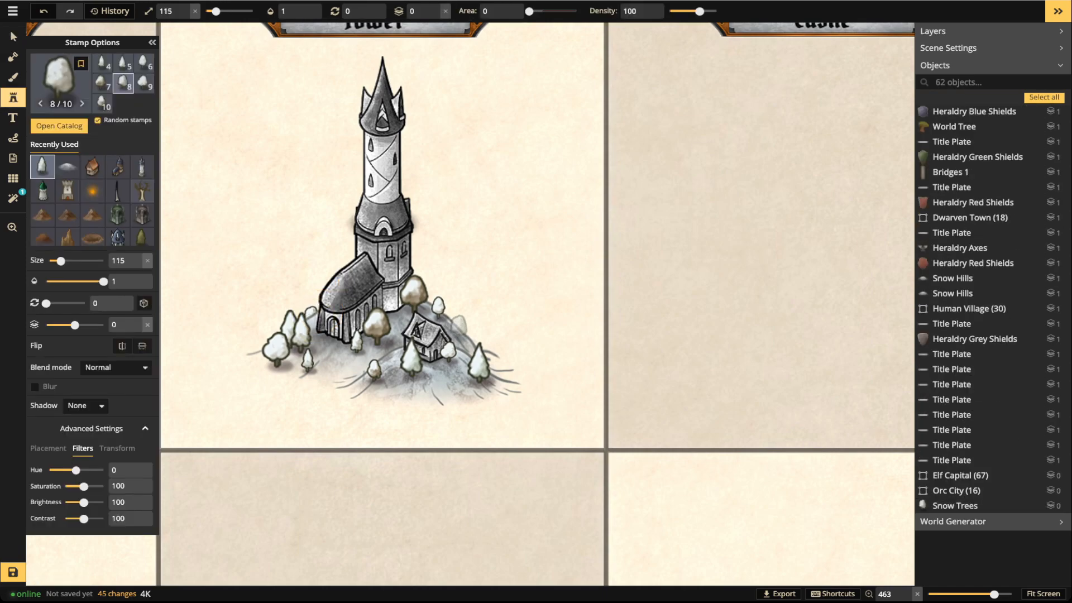
pyautogui.click(463, 326)
pyautogui.click(475, 245)
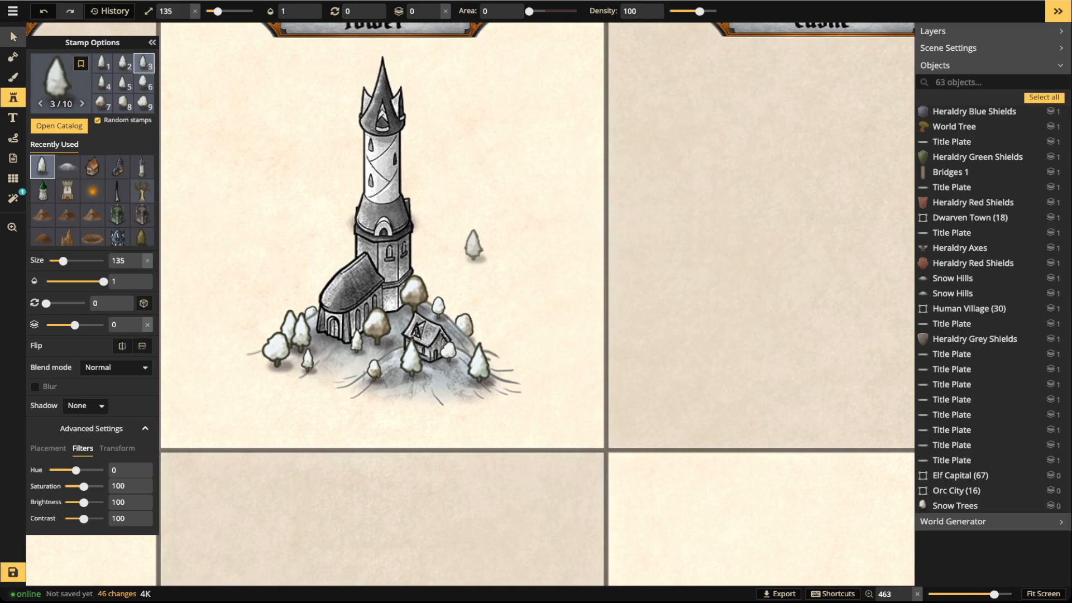
pyautogui.click(13, 38)
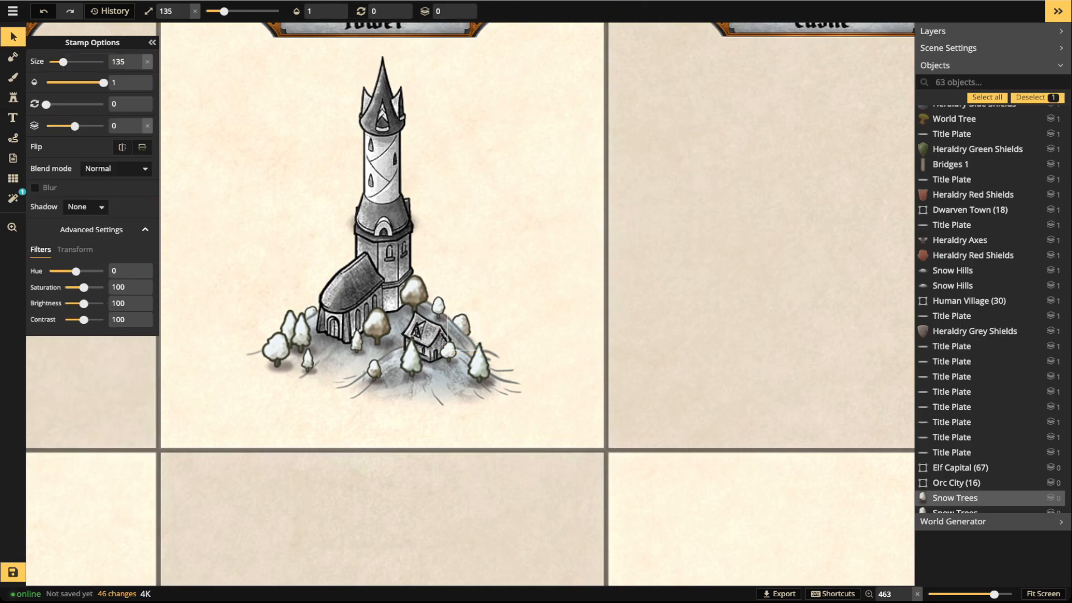
# Select the tower, hills, buildings and trees together and reposition them within the Tower cell
pyautogui.click(223, 139)
pyautogui.scroll(-1, 223, 139)
pyautogui.scroll(-1, 225, 134)
pyautogui.moveTo(224, 134); pyautogui.dragTo(518, 412)
pyautogui.moveTo(413, 330); pyautogui.dragTo(477, 361)
pyautogui.press('Escape')
pyautogui.scroll(-3, 361, 296)
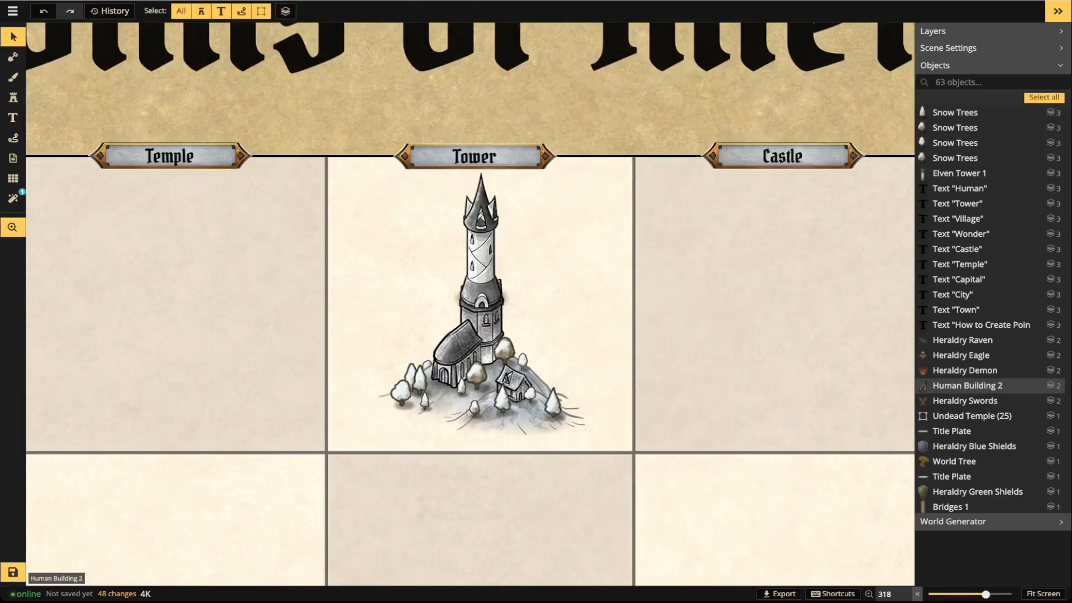
pyautogui.moveTo(346, 206); pyautogui.dragTo(633, 465)
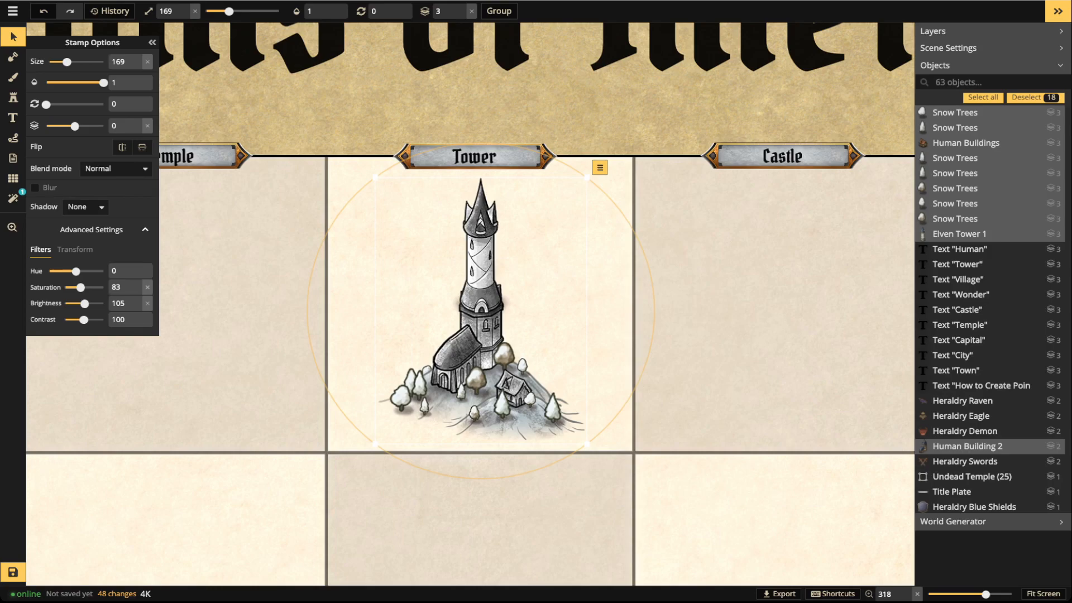
pyautogui.press('Escape')
# Draw a test scribble left of the tower with a solid free-draw path and set its width to 3.2
pyautogui.click(12, 139)
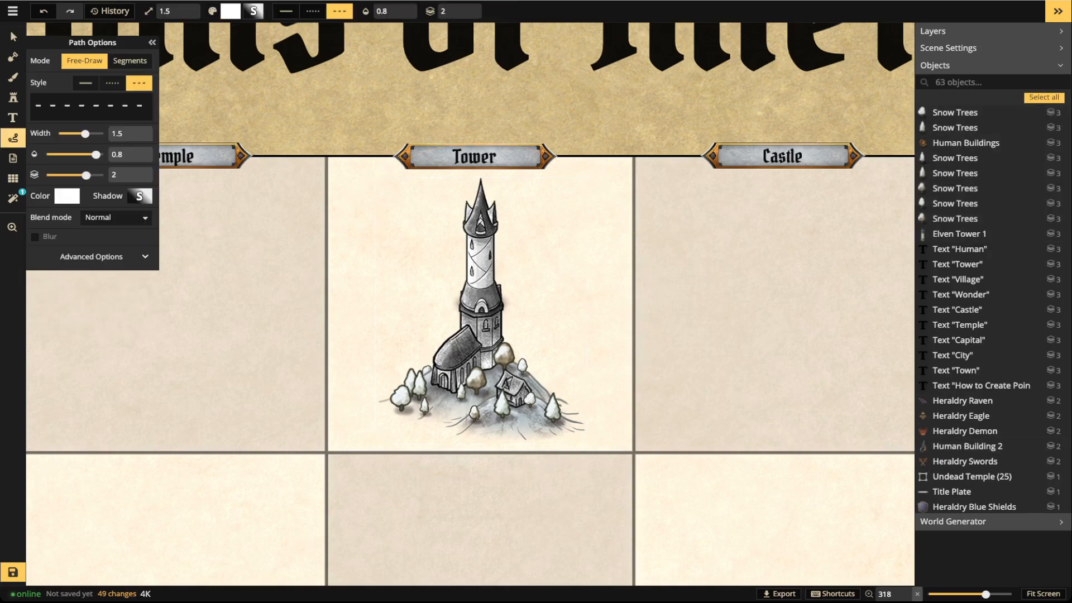
pyautogui.click(86, 82)
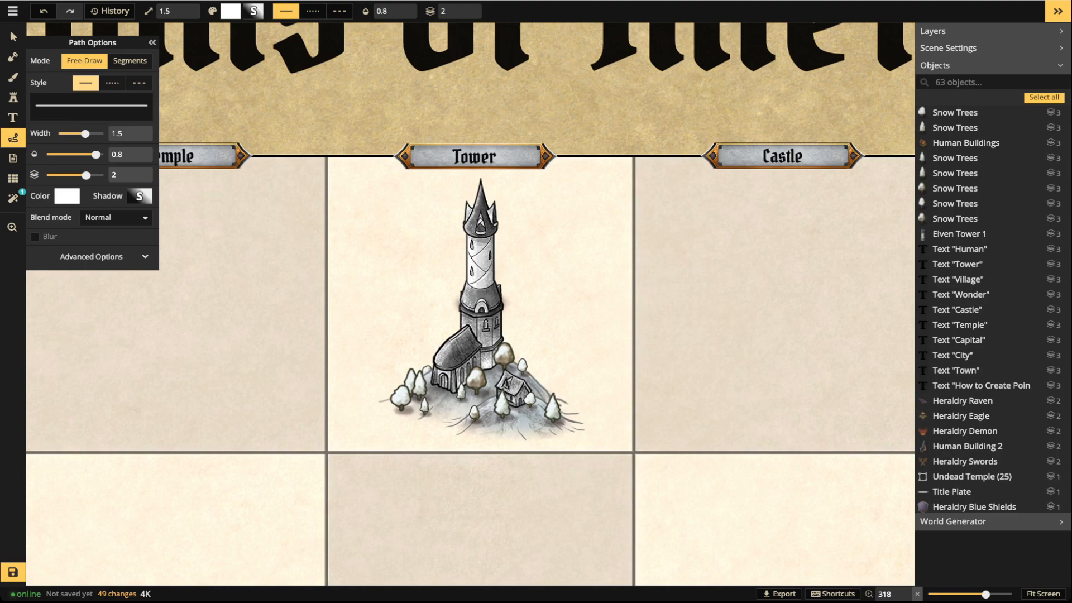
pyautogui.moveTo(373, 215)
pyautogui.mouseDown()
pyautogui.moveTo(390, 246)
pyautogui.moveTo(377, 231)
pyautogui.mouseUp()
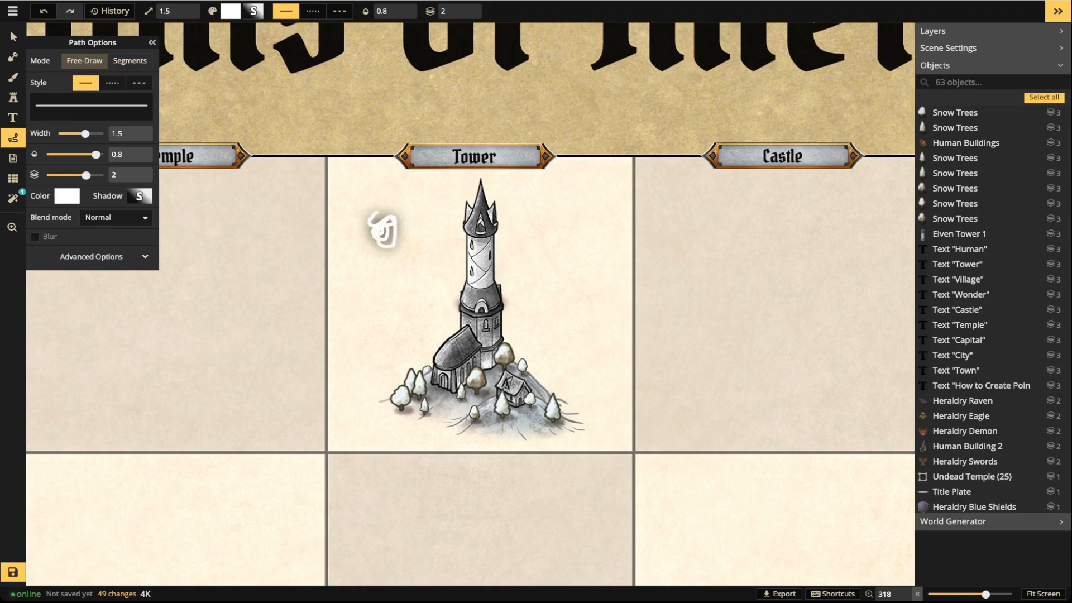
pyautogui.moveTo(85, 112); pyautogui.dragTo(96, 112)
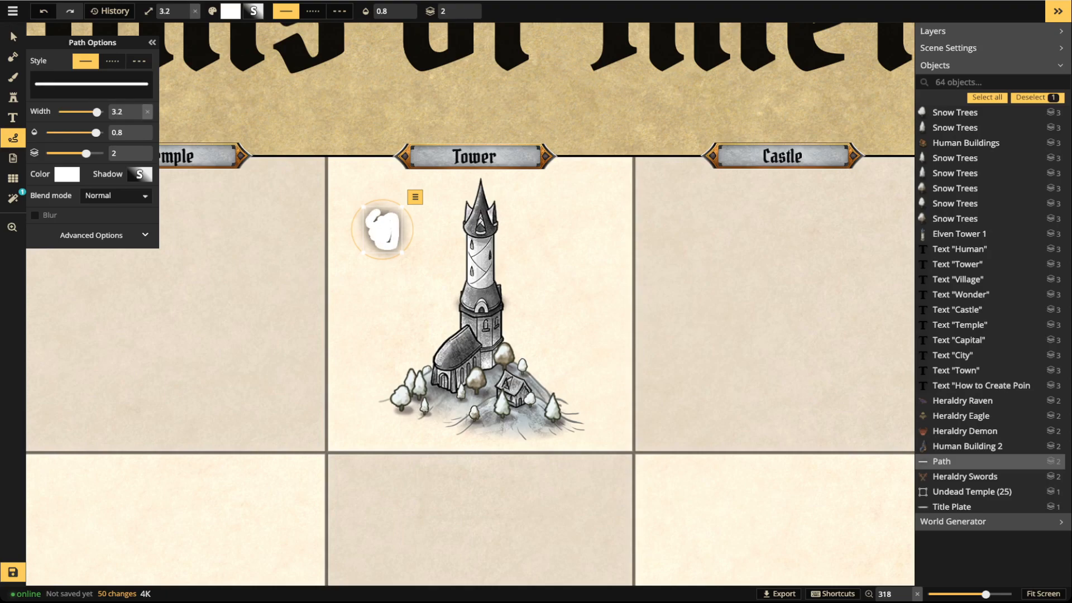
# Change the path's shadow colour to white and delete the test scribble
pyautogui.click(139, 174)
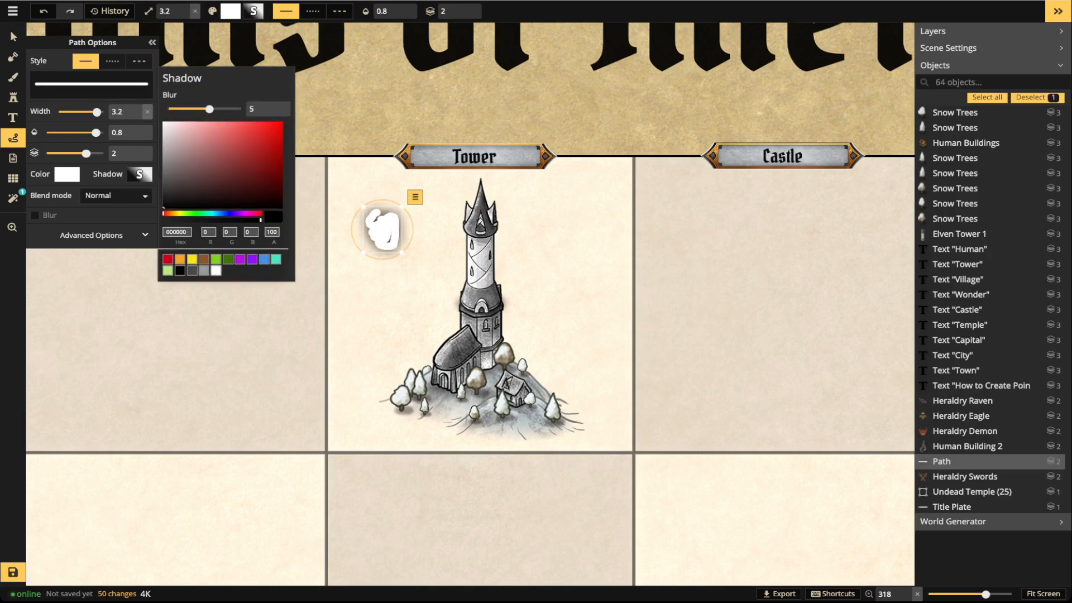
pyautogui.click(216, 271)
pyautogui.press('Escape')
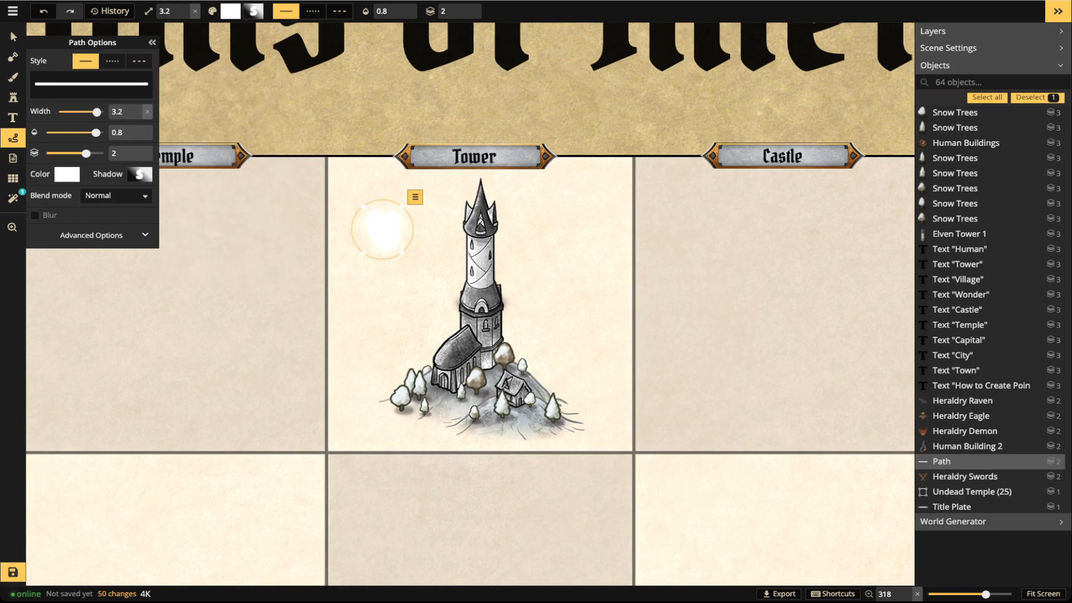
pyautogui.press('Delete')
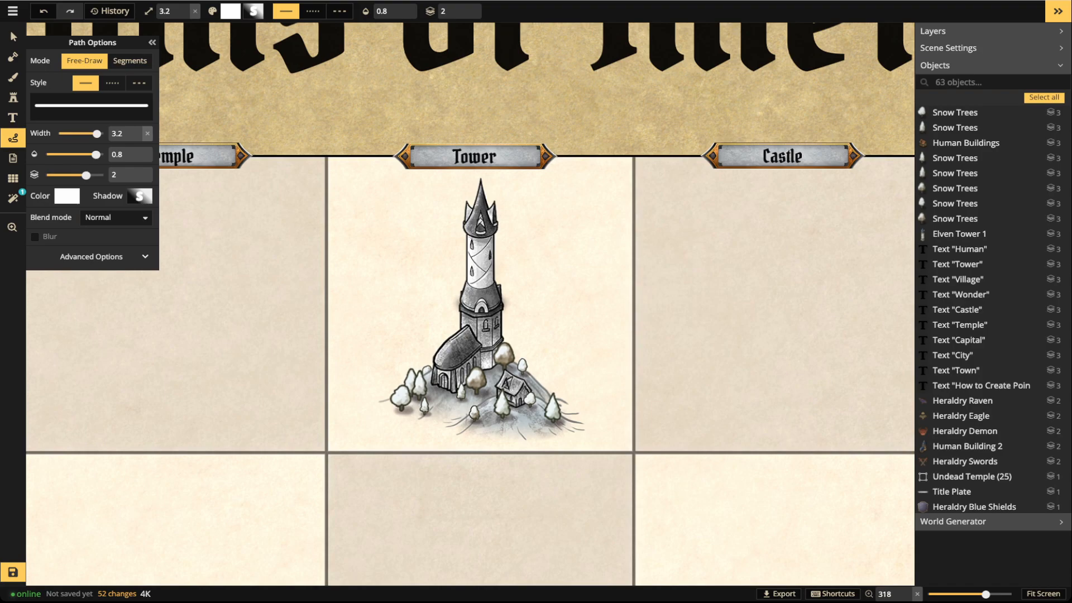
# Free-draw two white glowing clouds, one left of the tower's upper shaft and one at its right side
pyautogui.moveTo(427, 232); pyautogui.dragTo(426, 233)
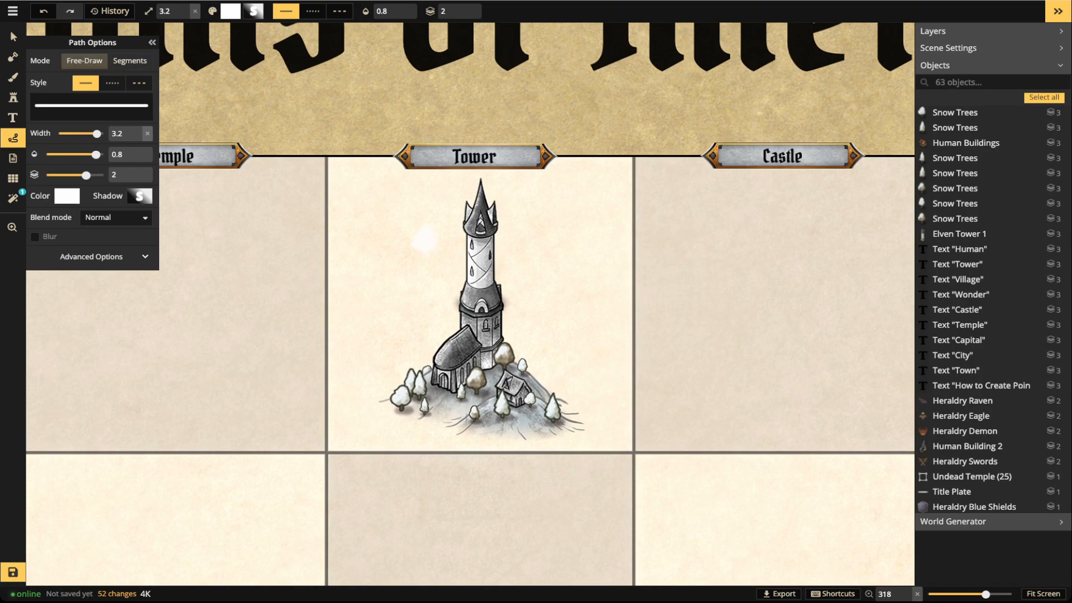
pyautogui.moveTo(440, 255); pyautogui.dragTo(441, 255)
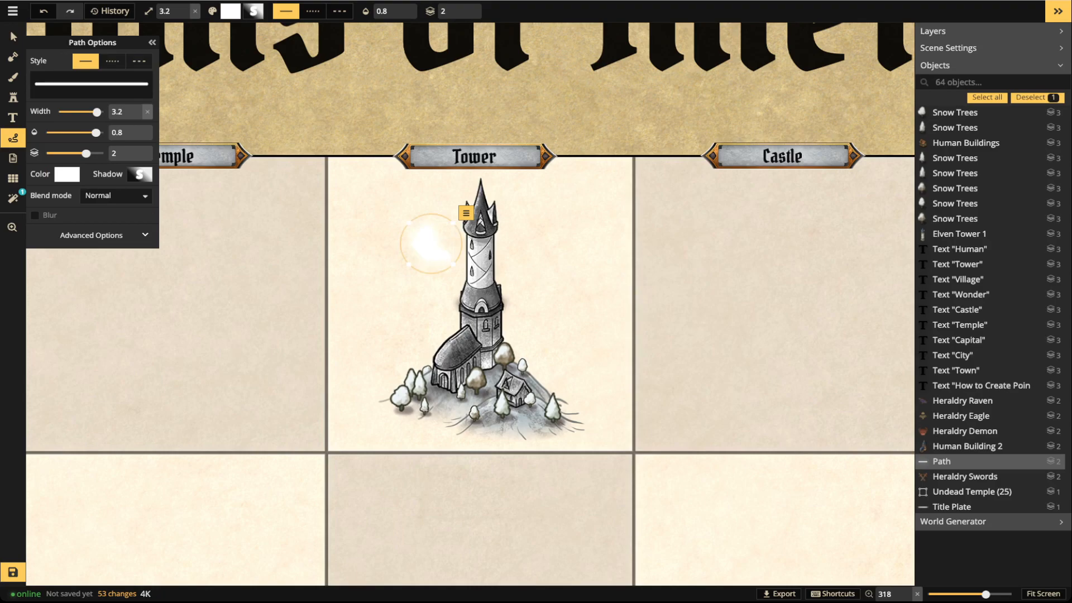
pyautogui.press('Escape')
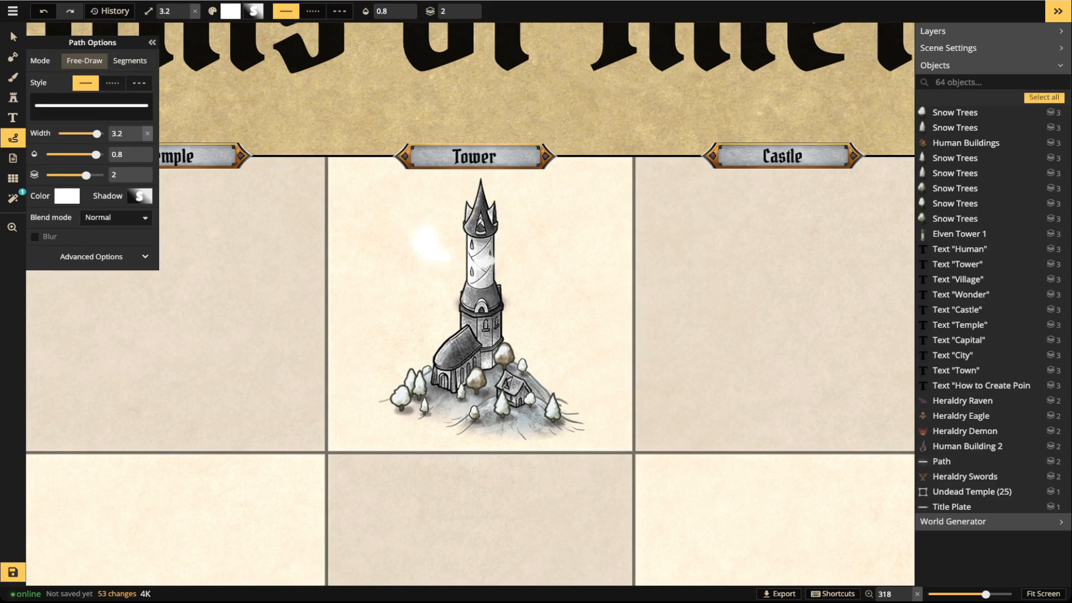
pyautogui.moveTo(493, 264); pyautogui.dragTo(490, 264)
pyautogui.press('Escape')
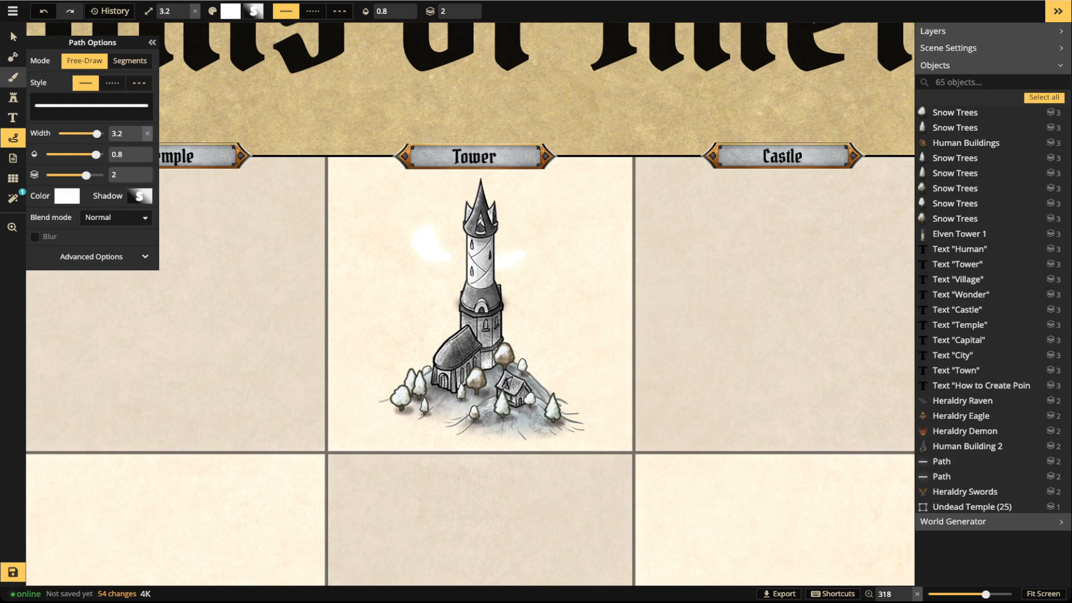
# Raise the cloud on the shaft's right side to layer 5 and nudge it slightly over the tower
pyautogui.click(14, 36)
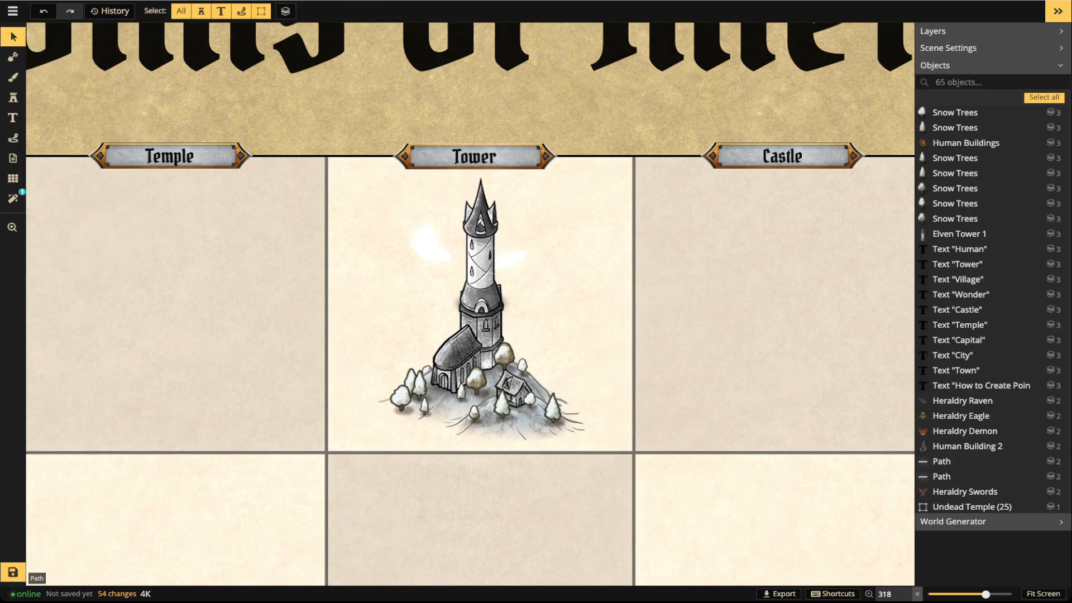
pyautogui.click(494, 259)
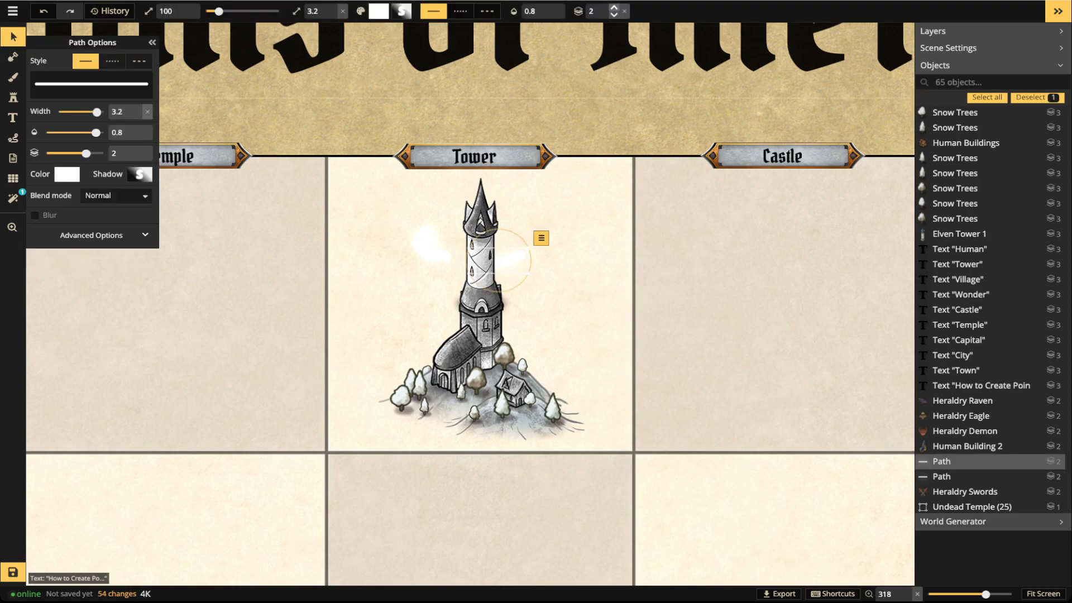
pyautogui.click(615, 8)
pyautogui.click(615, 7)
pyautogui.click(615, 8)
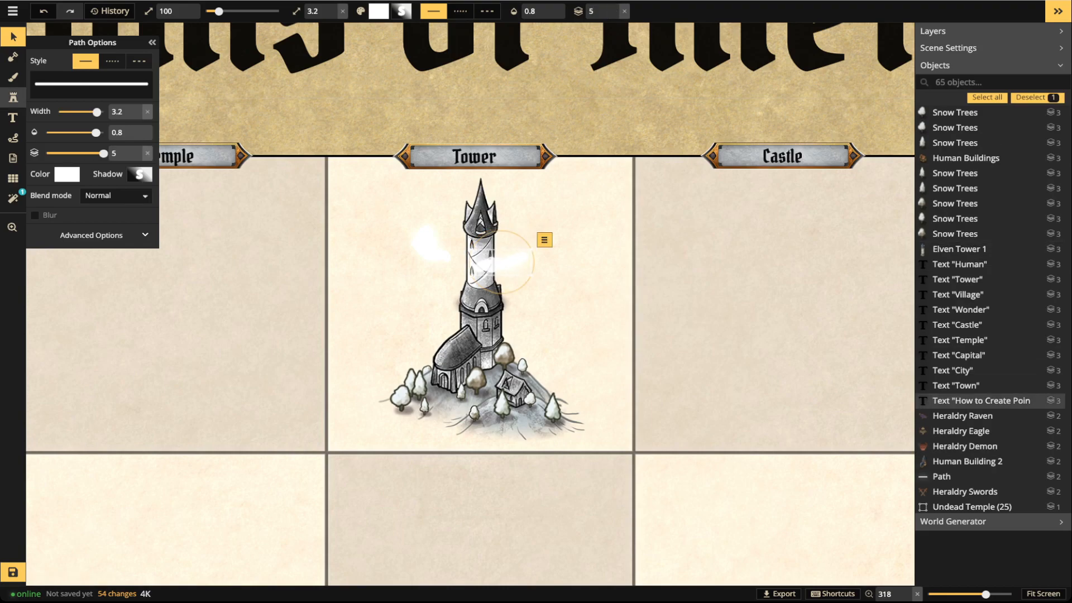
pyautogui.press('Escape')
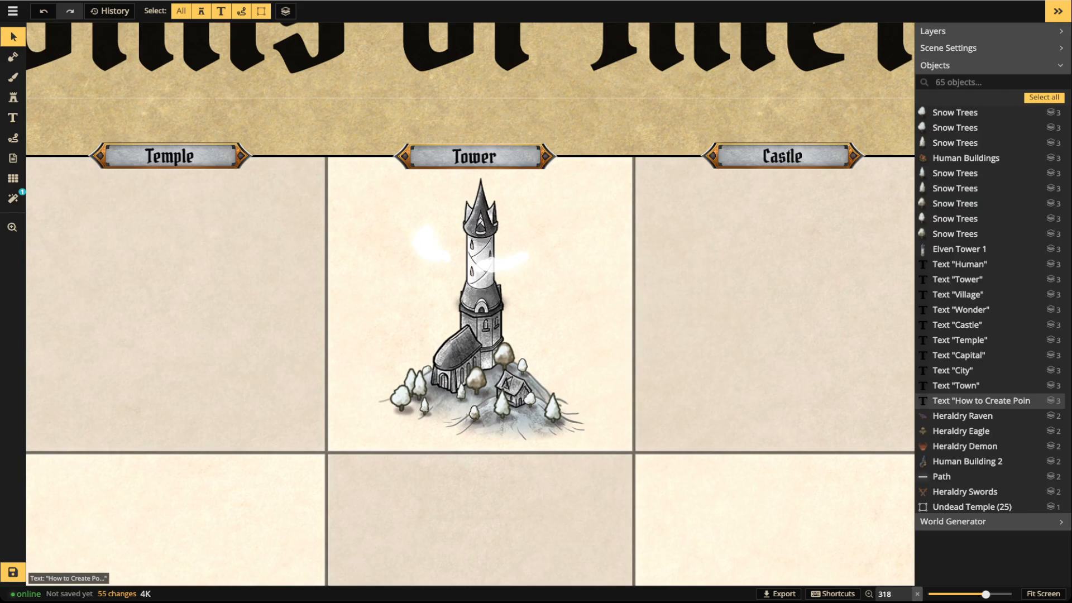
# Free-draw two more white cloud wisps on layer 2, right and left of the tower's spire
pyautogui.click(13, 138)
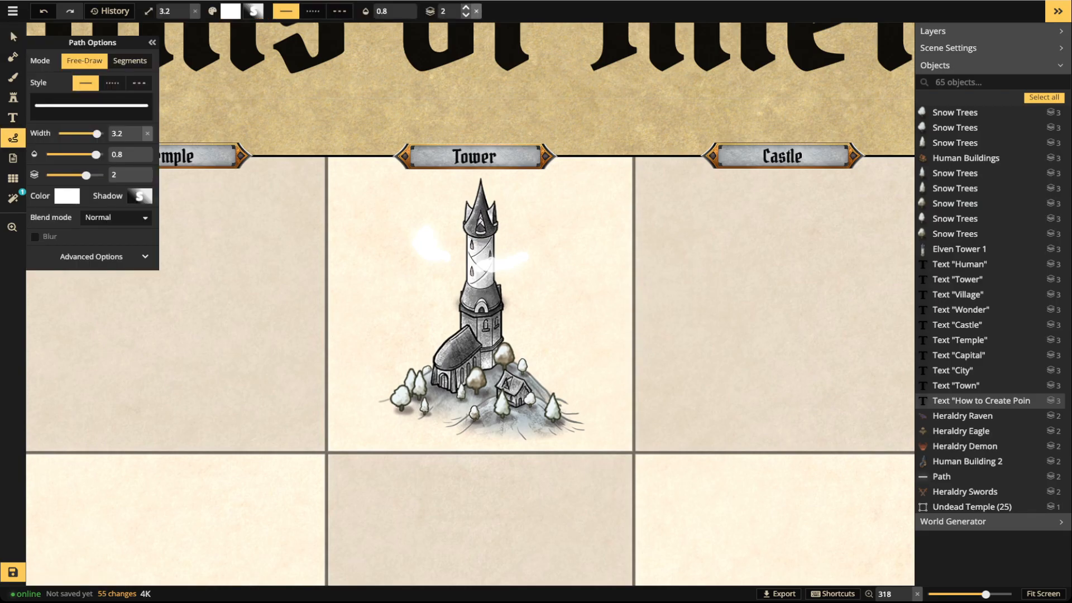
pyautogui.moveTo(508, 222)
pyautogui.mouseDown()
pyautogui.moveTo(493, 220)
pyautogui.moveTo(537, 205)
pyautogui.mouseUp()
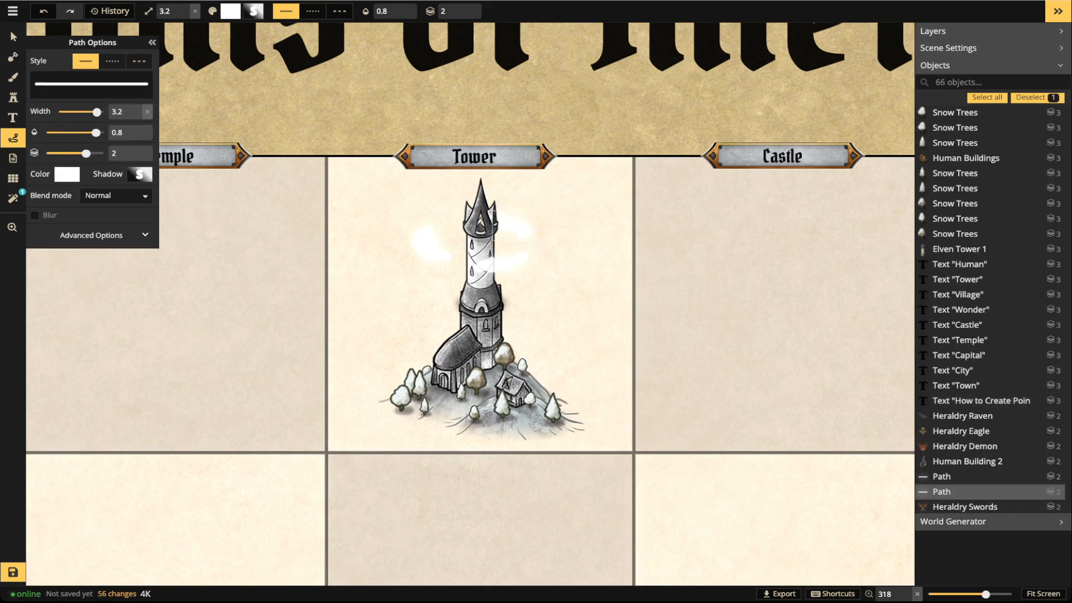
pyautogui.moveTo(462, 228)
pyautogui.mouseDown()
pyautogui.moveTo(439, 238)
pyautogui.moveTo(447, 254)
pyautogui.moveTo(467, 214)
pyautogui.mouseUp()
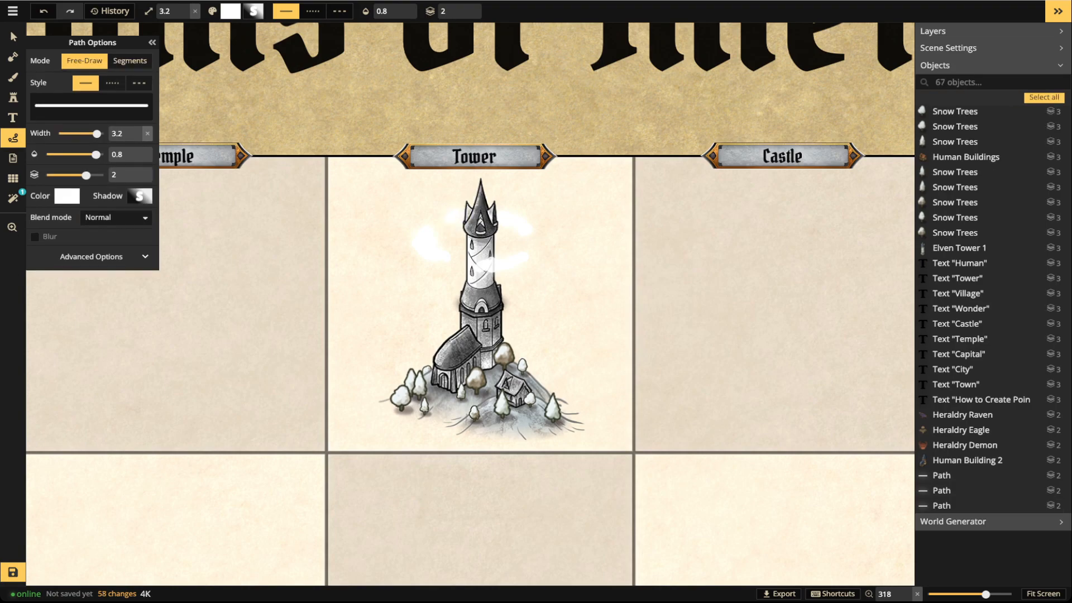
# Select all four cloud paths around the tower and change their colour to black
pyautogui.press('v')
pyautogui.click(470, 226)
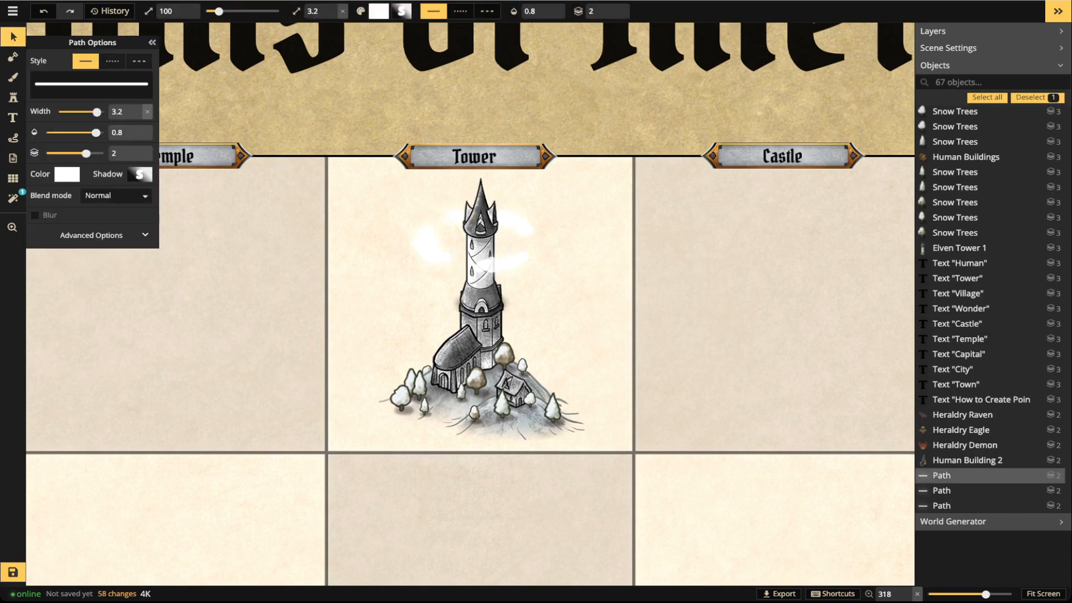
pyautogui.keyDown('shift'); pyautogui.click(510, 260); pyautogui.keyUp('shift')
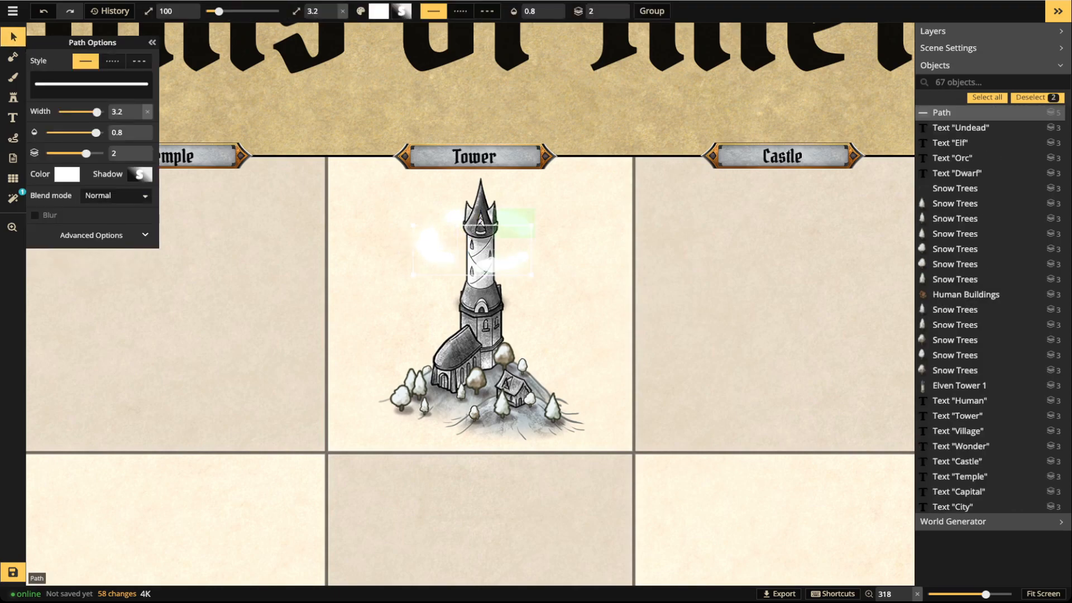
pyautogui.keyDown('shift'); pyautogui.click(455, 217); pyautogui.keyUp('shift')
pyautogui.keyDown('shift'); pyautogui.click(455, 217); pyautogui.keyUp('shift')
pyautogui.moveTo(455, 217); pyautogui.dragTo(458, 216)
pyautogui.click(67, 174)
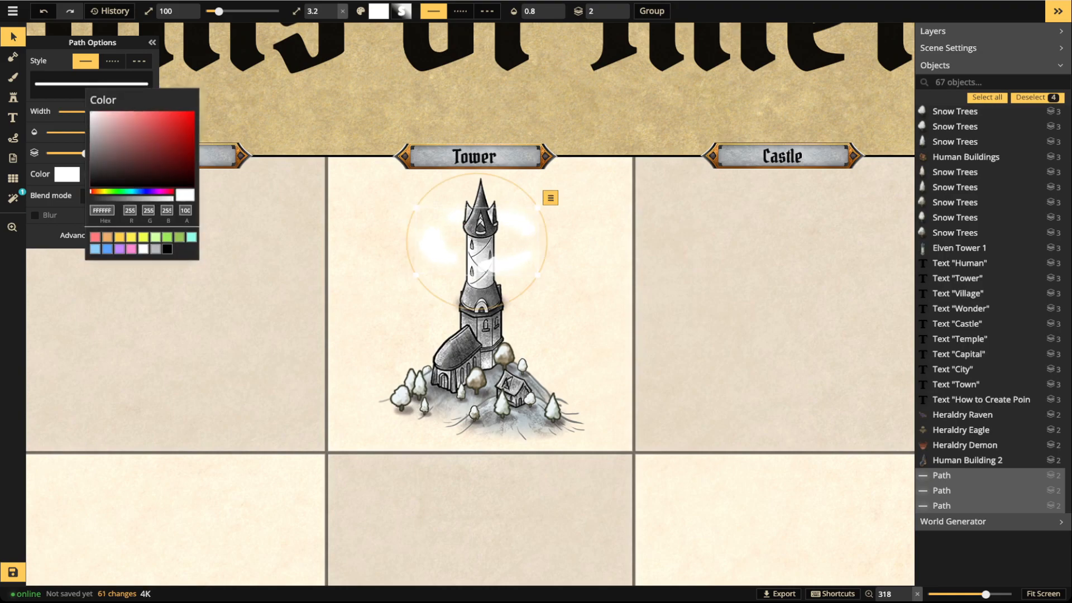
pyautogui.click(167, 249)
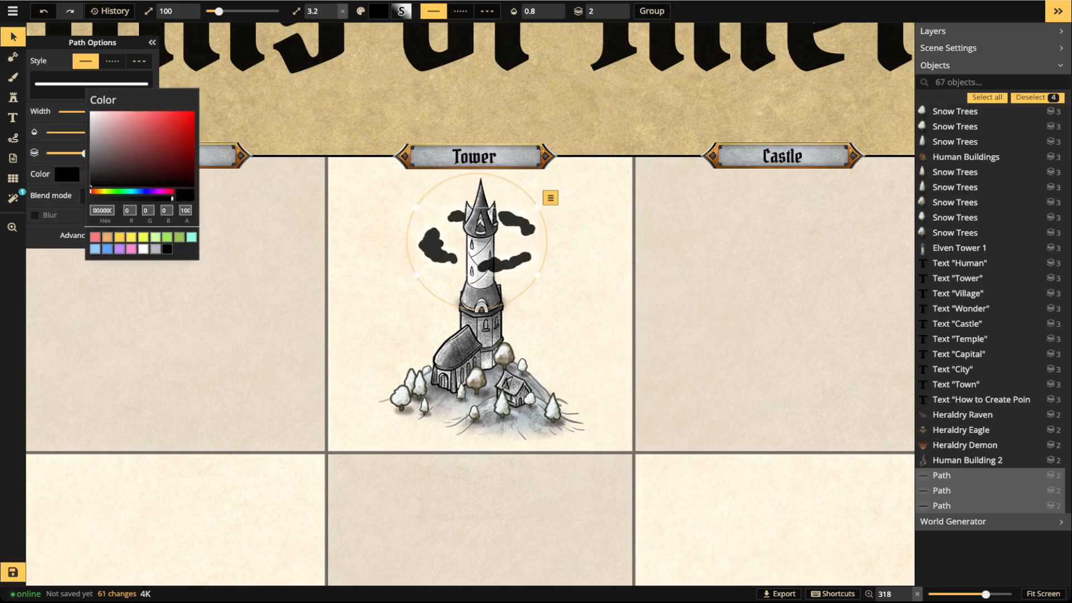
pyautogui.press('Escape')
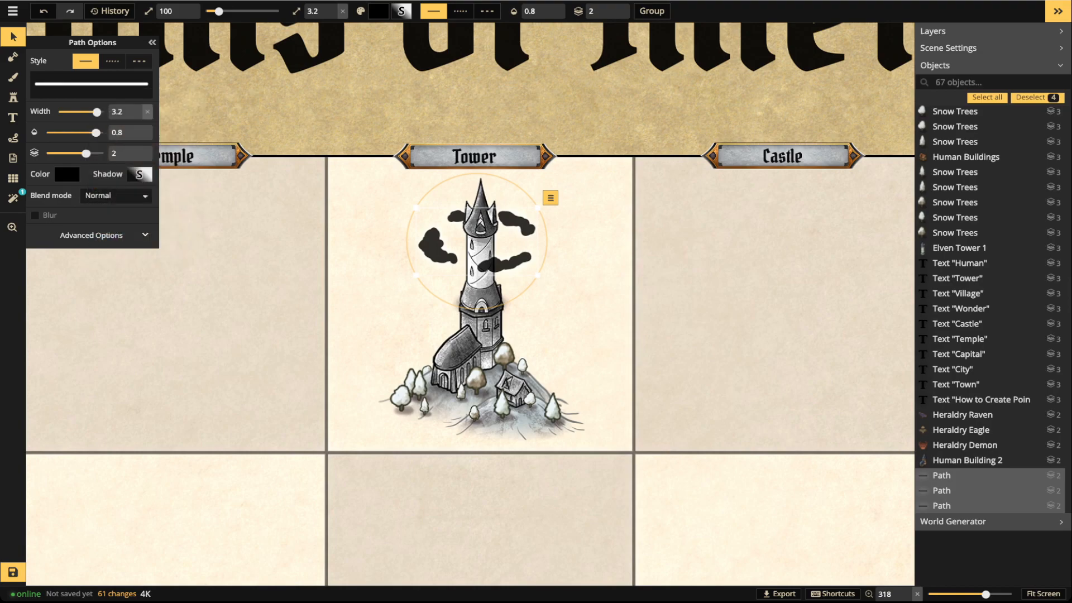
# Give the four clouds a black shadow with blur 3.4 and lower their opacity to 0.67
pyautogui.click(139, 174)
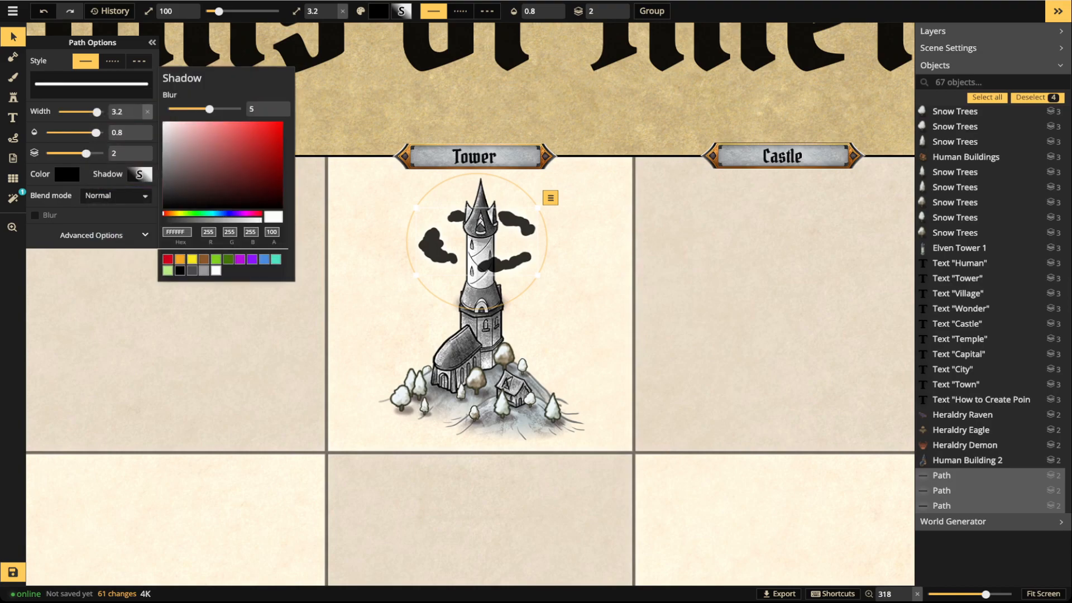
pyautogui.click(180, 270)
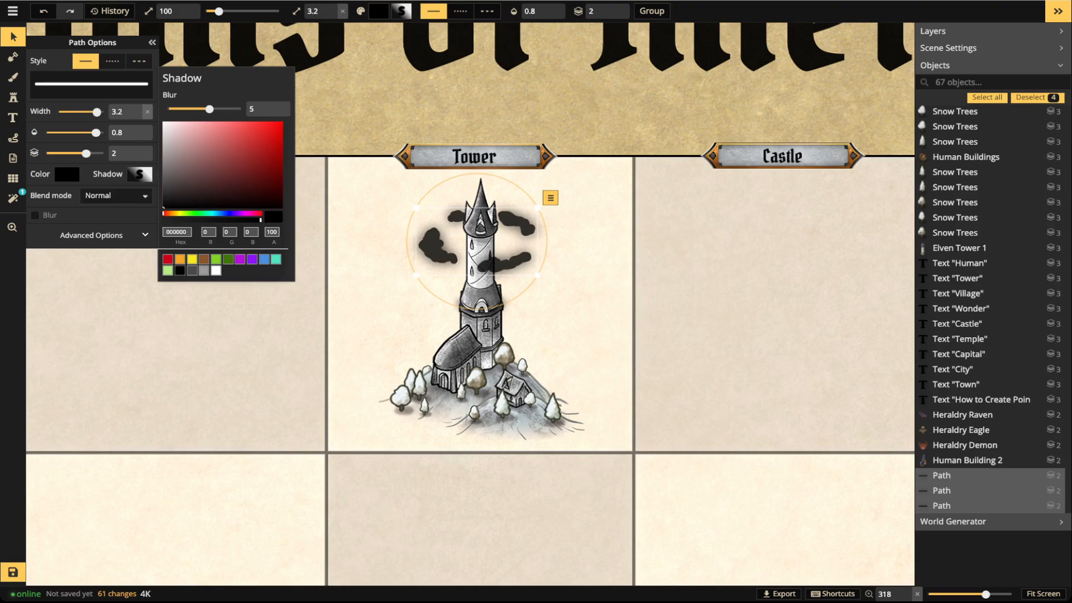
pyautogui.moveTo(209, 109); pyautogui.dragTo(205, 109)
pyautogui.moveTo(96, 132); pyautogui.dragTo(91, 133)
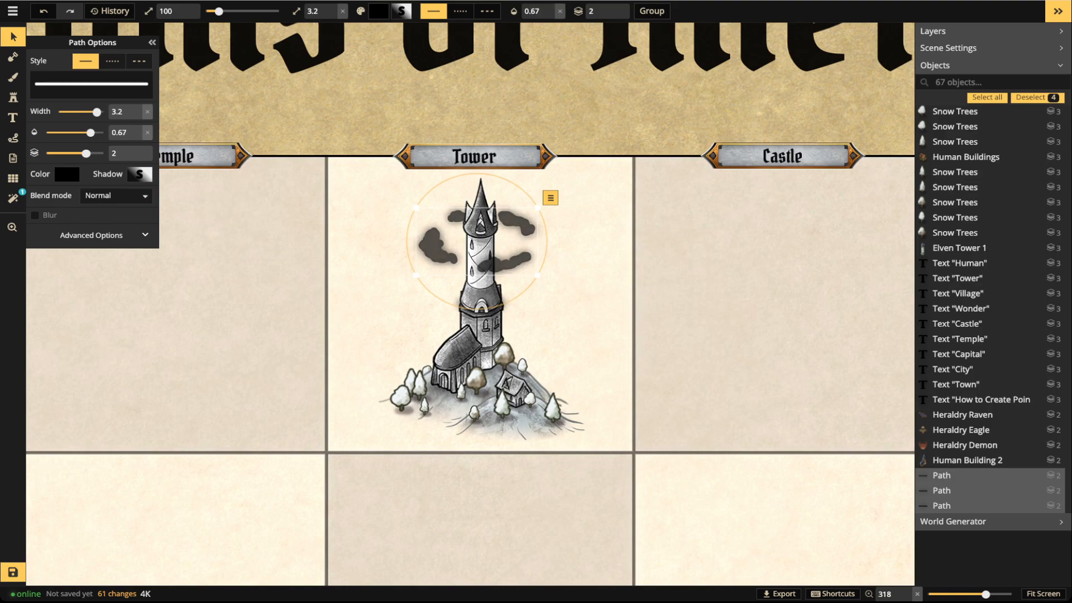
pyautogui.press('Escape')
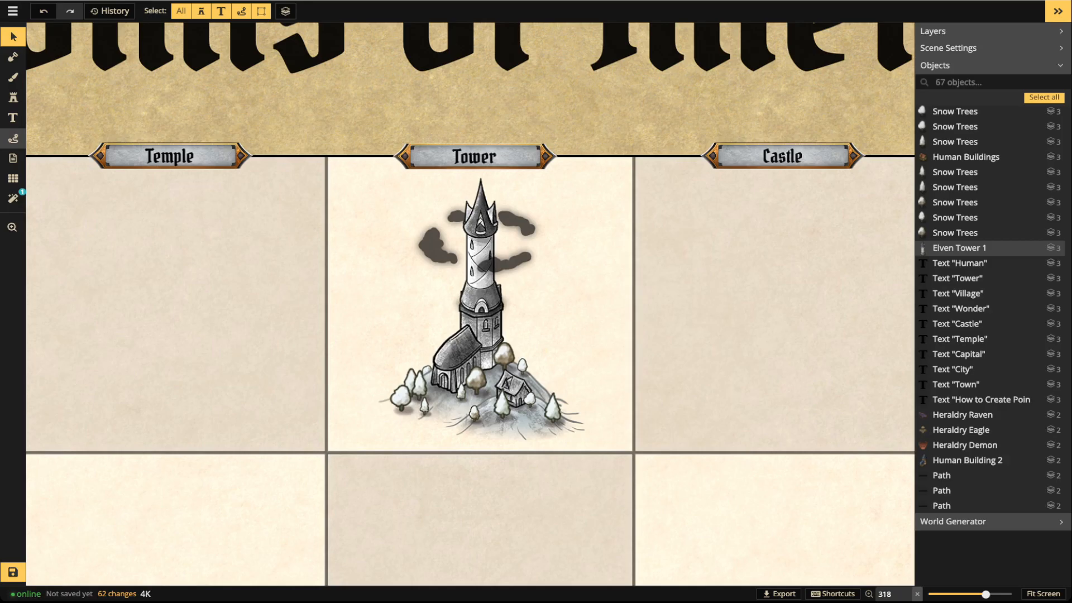
# Free-draw a test zigzag left of the tower and set its opacity to 0.8 and width to 0.6
pyautogui.click(13, 137)
pyautogui.moveTo(364, 246); pyautogui.dragTo(367, 282)
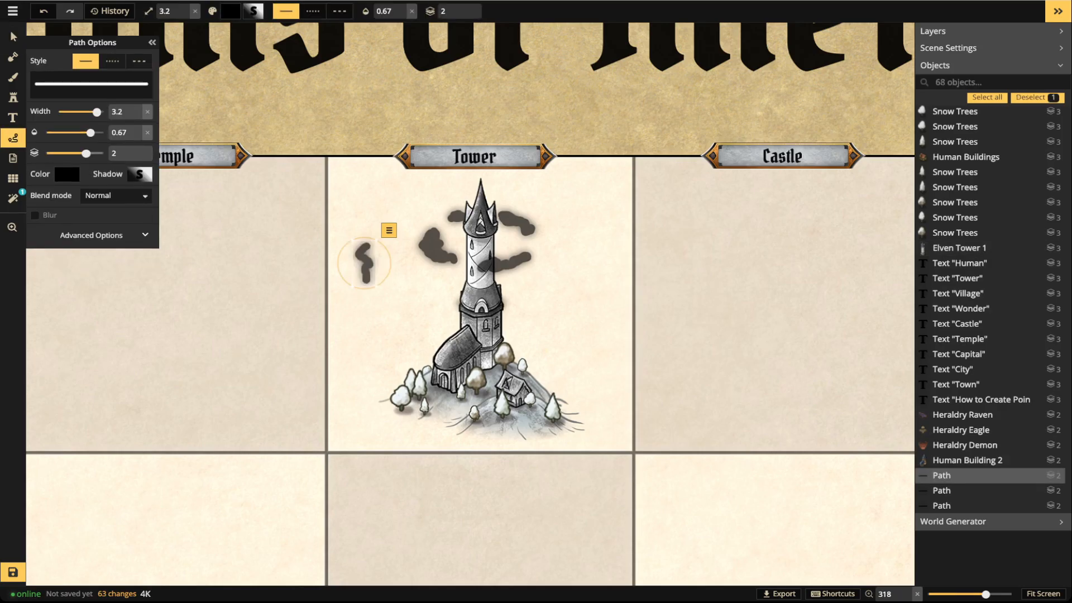
pyautogui.click(147, 133)
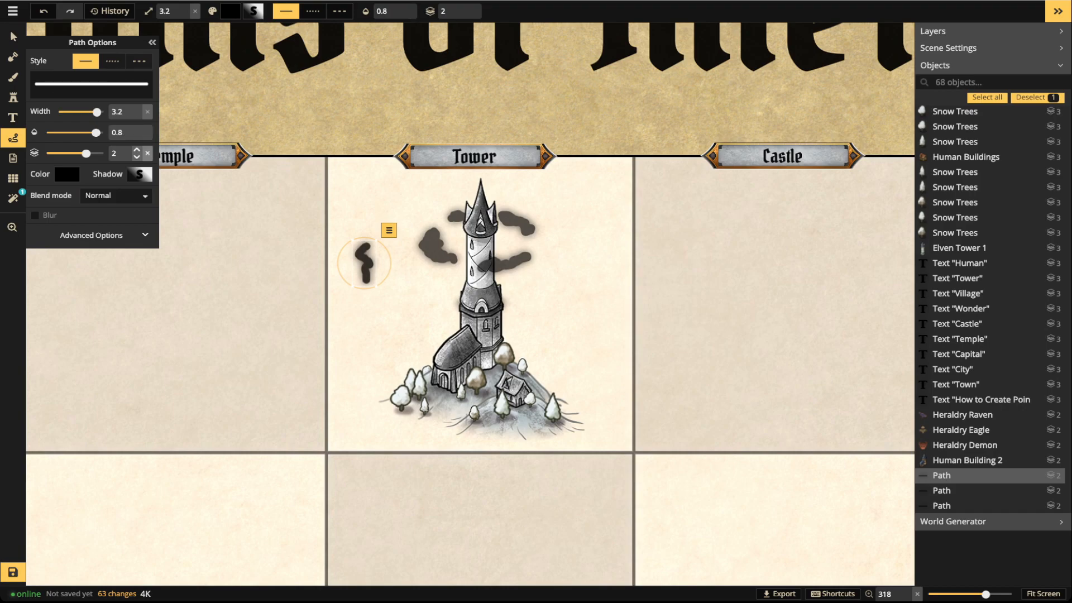
pyautogui.click(147, 112)
pyautogui.moveTo(85, 113); pyautogui.dragTo(71, 112)
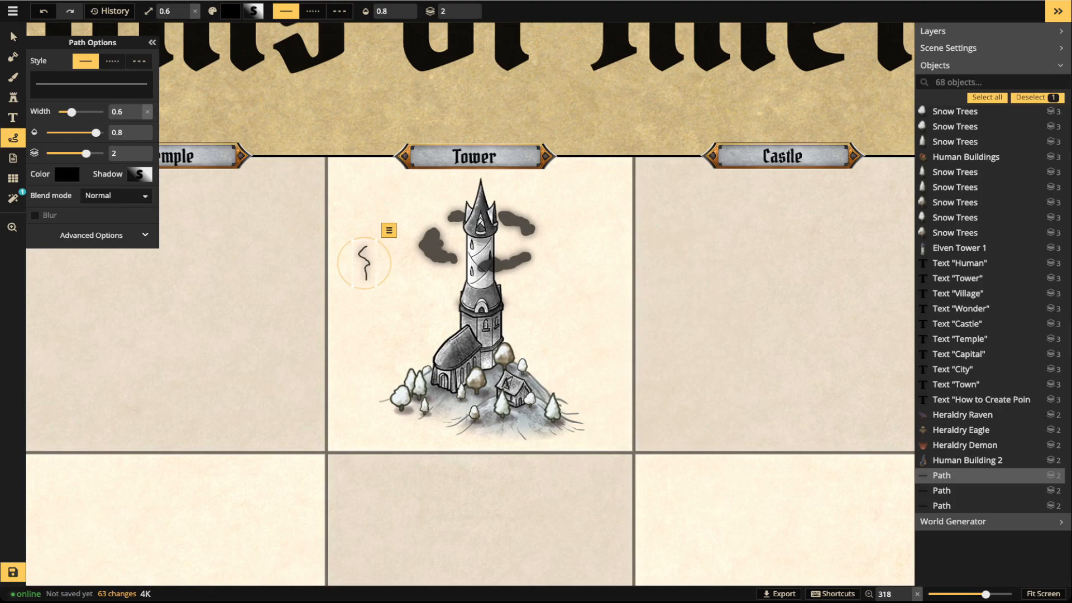
# Change the test zigzag's colour and its shadow colour to yellow
pyautogui.click(67, 175)
pyautogui.click(131, 237)
pyautogui.click(140, 174)
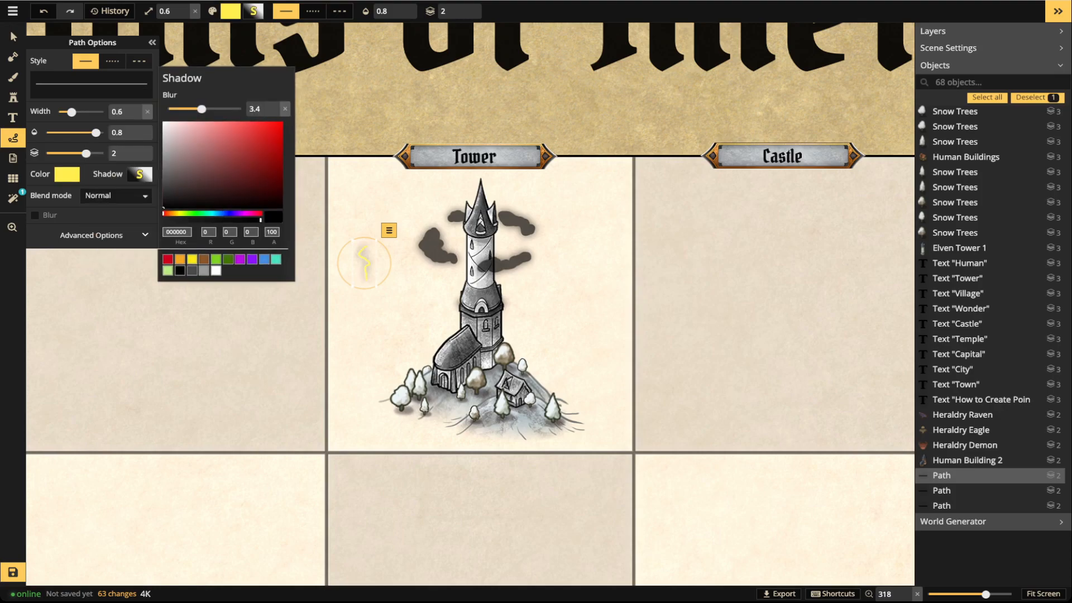
pyautogui.click(192, 259)
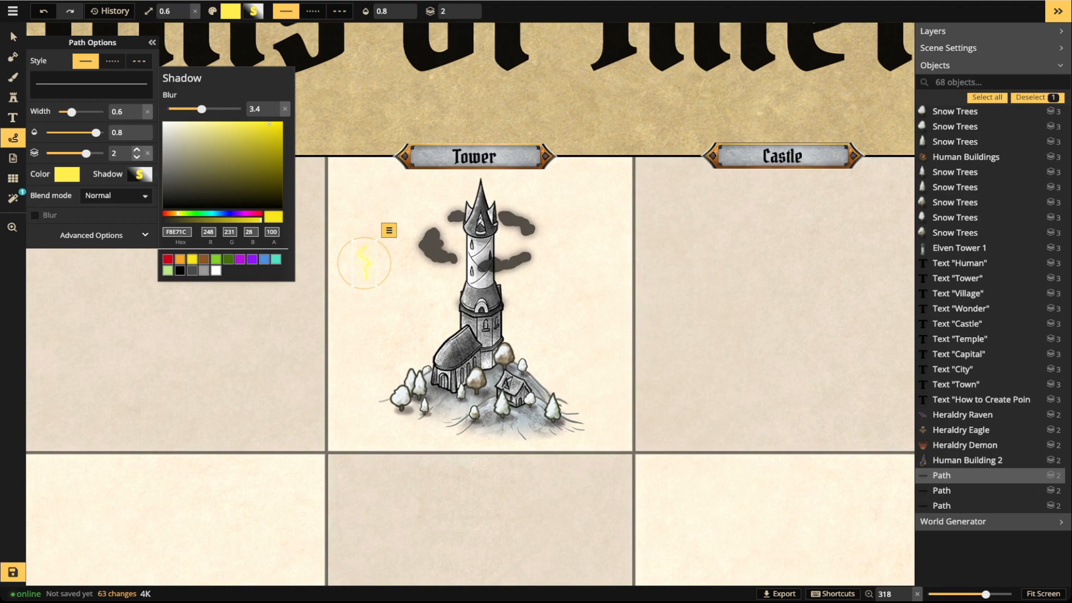
pyautogui.click(232, 220)
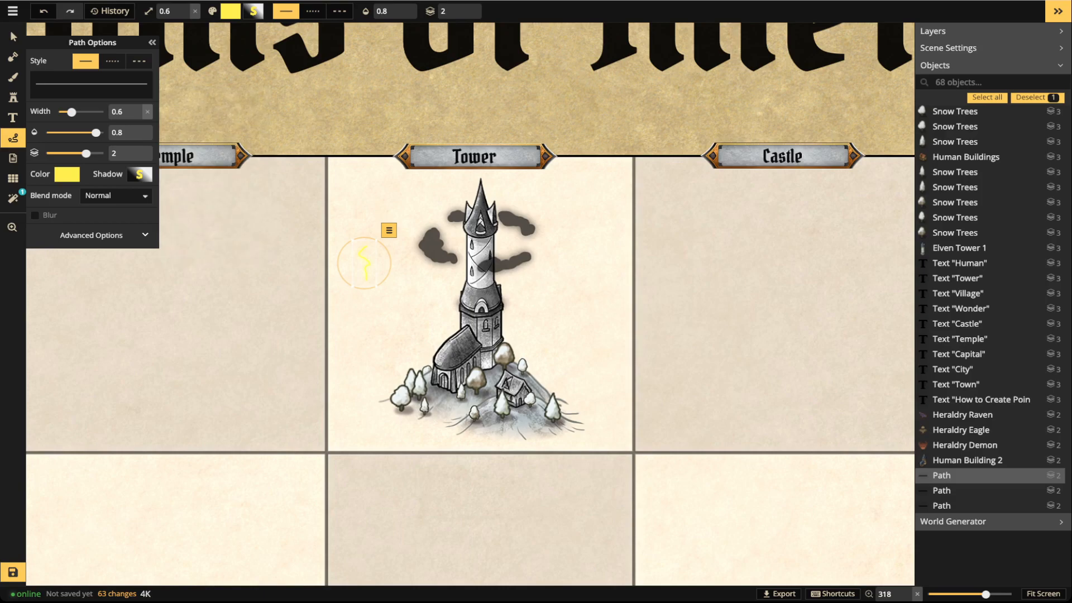
# Reduce the path width to 0.3 and delete the test zigzag
pyautogui.scroll(3, 412, 262)
pyautogui.moveTo(72, 112); pyautogui.dragTo(61, 112)
pyautogui.press('Delete')
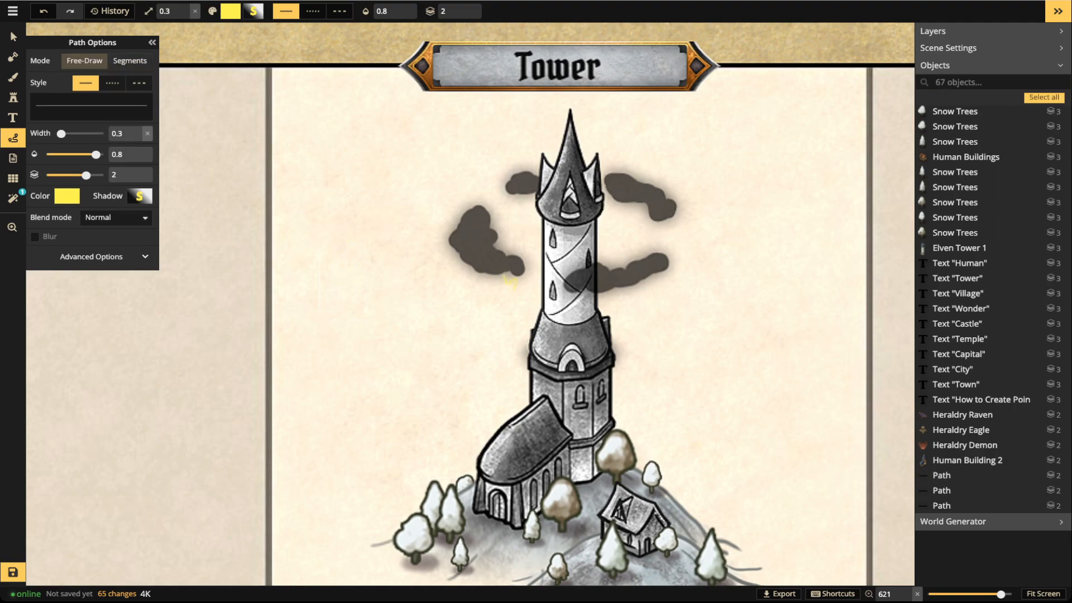
# Free-draw small yellow lightning bolts beneath the dark clouds on both sides of the tower
pyautogui.moveTo(504, 275); pyautogui.dragTo(515, 297)
pyautogui.moveTo(595, 310); pyautogui.dragTo(672, 290)
pyautogui.press('Escape')
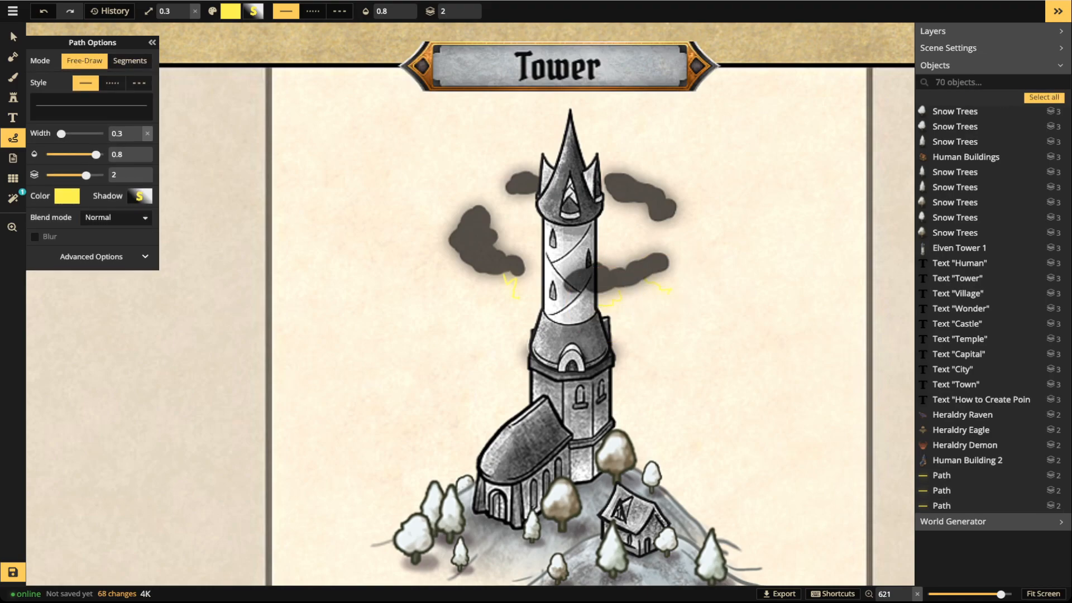
pyautogui.moveTo(634, 205)
pyautogui.mouseDown()
pyautogui.moveTo(610, 222)
pyautogui.moveTo(624, 215)
pyautogui.moveTo(621, 236)
pyautogui.mouseUp()
pyautogui.moveTo(524, 197)
pyautogui.mouseDown()
pyautogui.moveTo(504, 213)
pyautogui.moveTo(502, 237)
pyautogui.mouseUp()
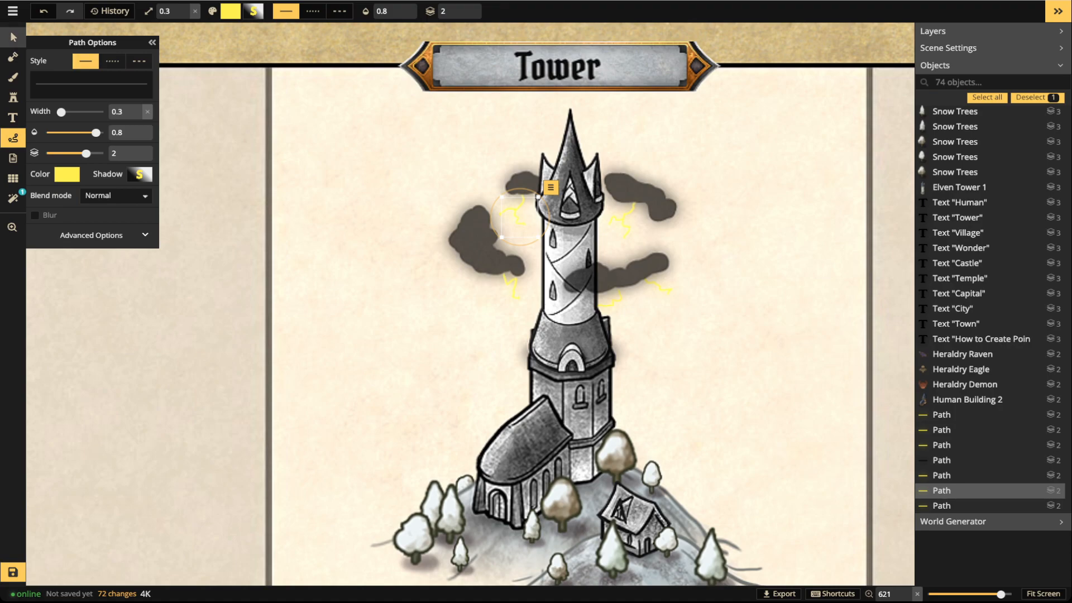
# Select the whole tower scene, including clouds, lightning, trees and hills, and group it
pyautogui.click(14, 36)
pyautogui.scroll(-4, 563, 262)
pyautogui.press('Escape')
pyautogui.scroll(-4, 567, 274)
pyautogui.press('space')
pyautogui.moveTo(567, 273); pyautogui.dragTo(488, 260)
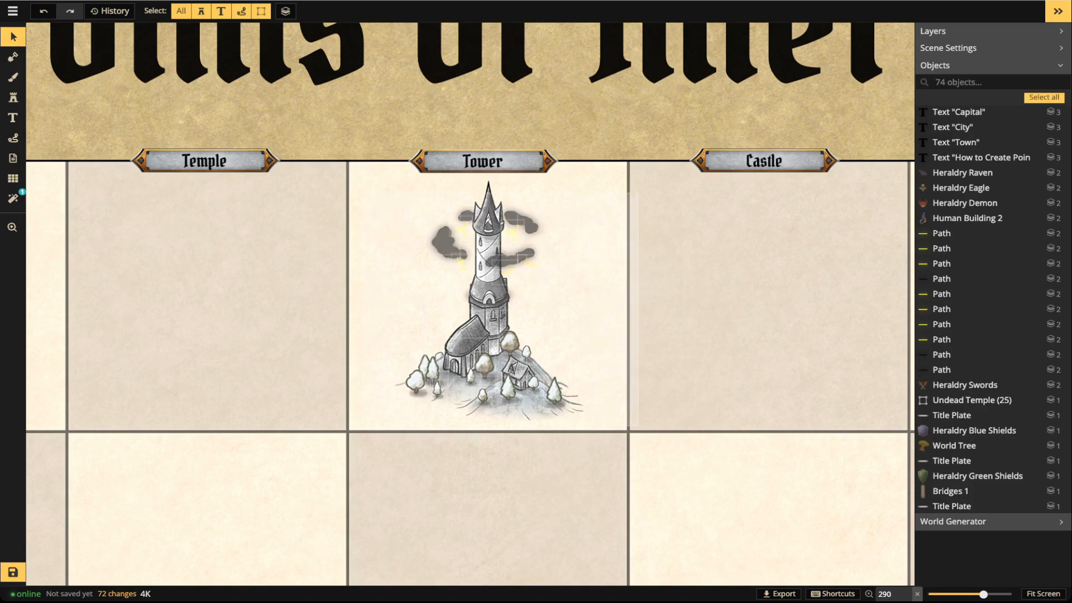
pyautogui.click(476, 198)
pyautogui.scroll(3, 476, 198)
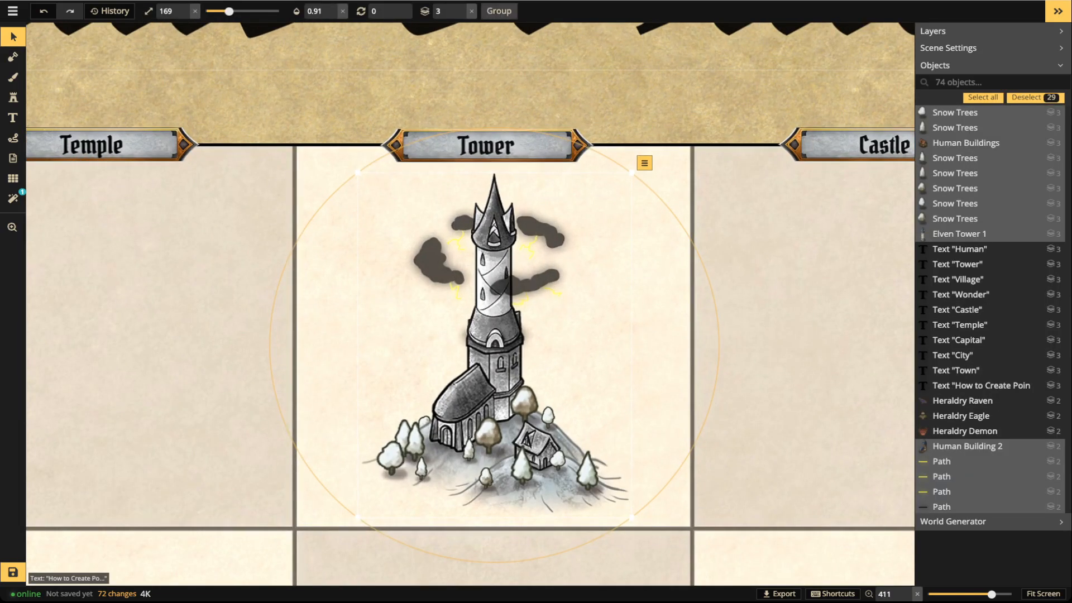
pyautogui.hotkey('ctrl', 'g')
# Rename the new group as "Human Tower"
pyautogui.doubleClick(953, 505)
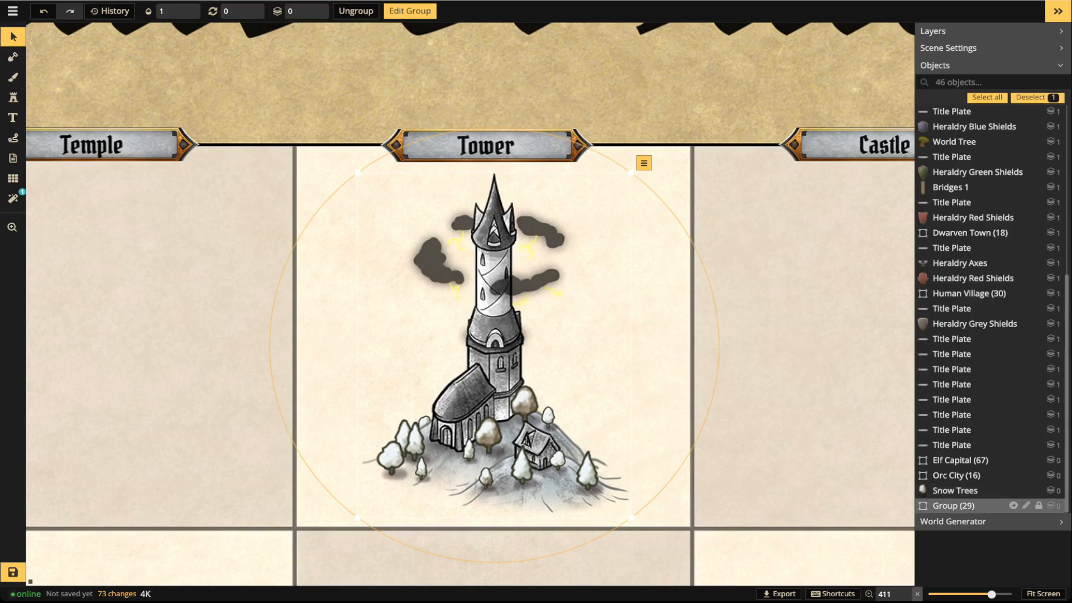
pyautogui.hotkey('ctrl', 'a')
pyautogui.write('H')
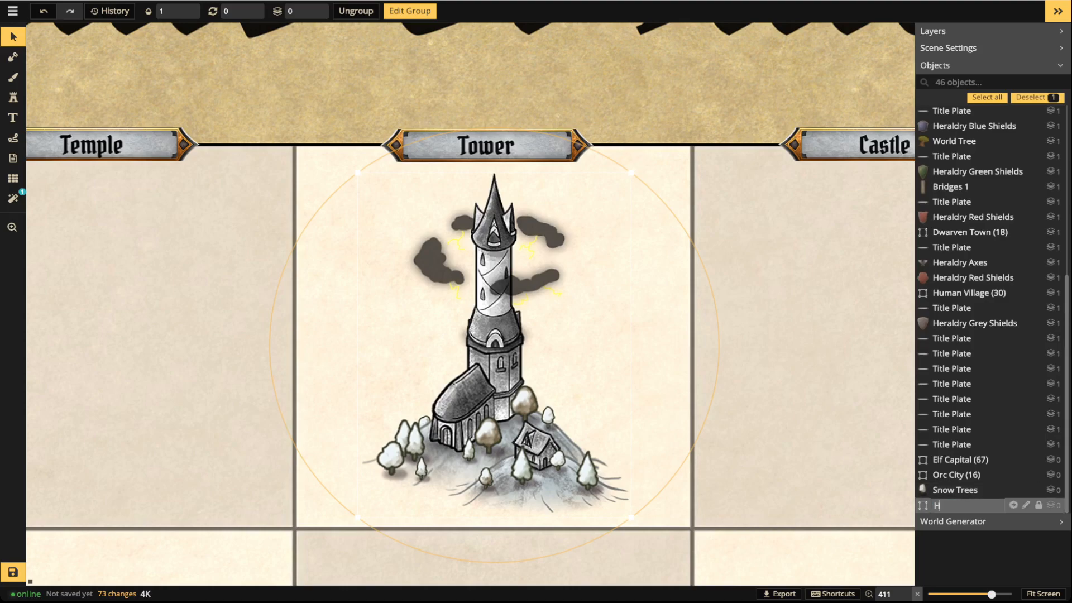
pyautogui.write('UMAN TOWER')
pyautogui.press('BackSpace')
pyautogui.press('BackSpace')
pyautogui.press('BackSpace')
pyautogui.press('BackSpace')
pyautogui.press('BackSpace')
pyautogui.press('BackSpace')
pyautogui.press('BackSpace')
pyautogui.press('BackSpace')
pyautogui.press('BackSpace')
pyautogui.press('BackSpace')
pyautogui.write('uman Tower')
pyautogui.press('Return')
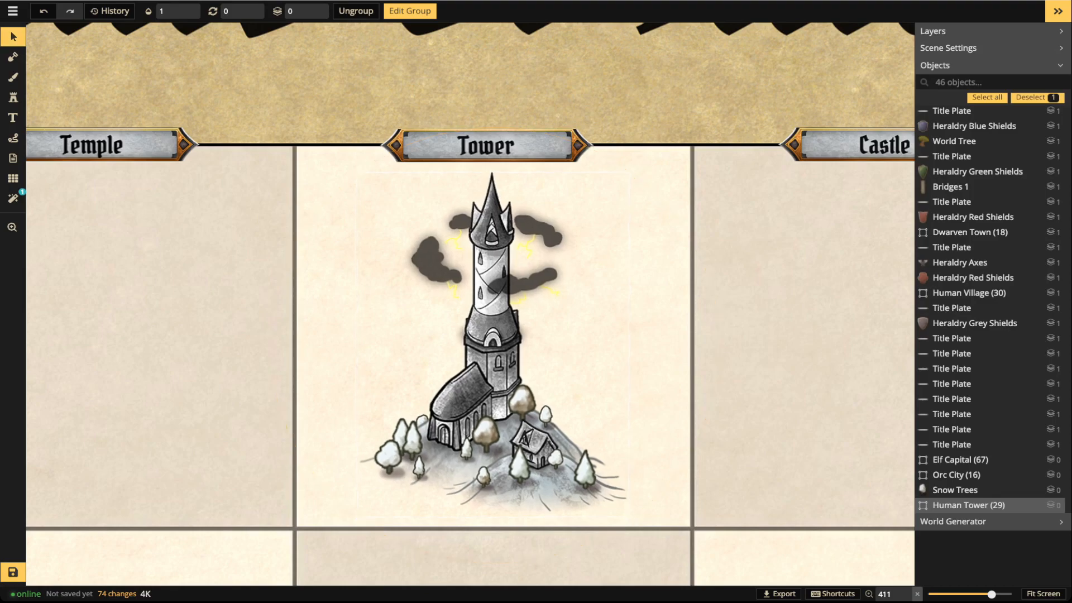
# Nudge the Human Tower group left to centre it in its cell and save the map
pyautogui.press('Left')
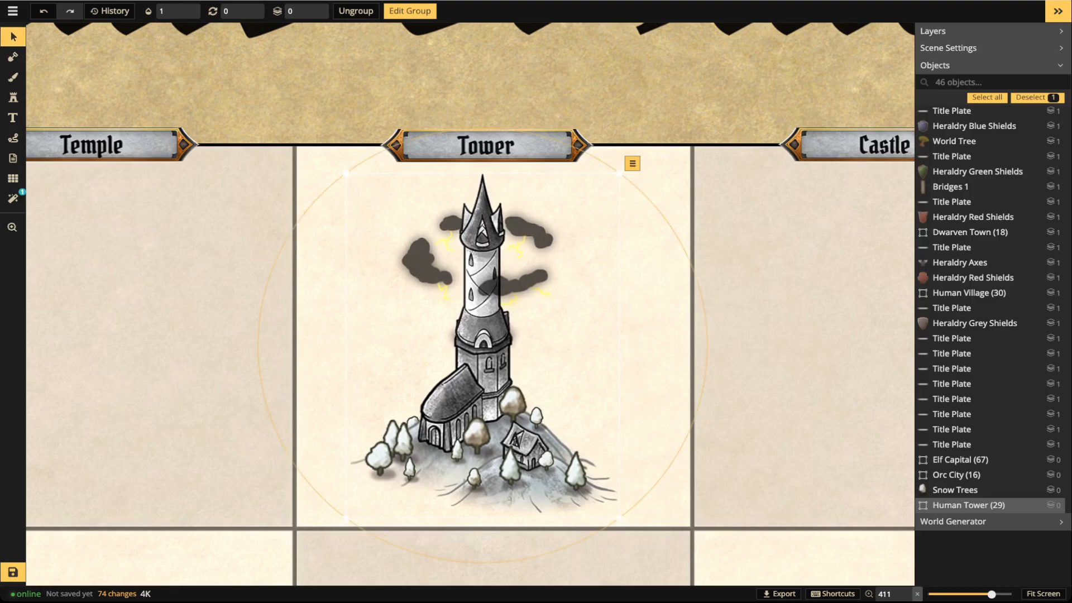
pyautogui.press('Escape')
pyautogui.scroll(-4, 470, 304)
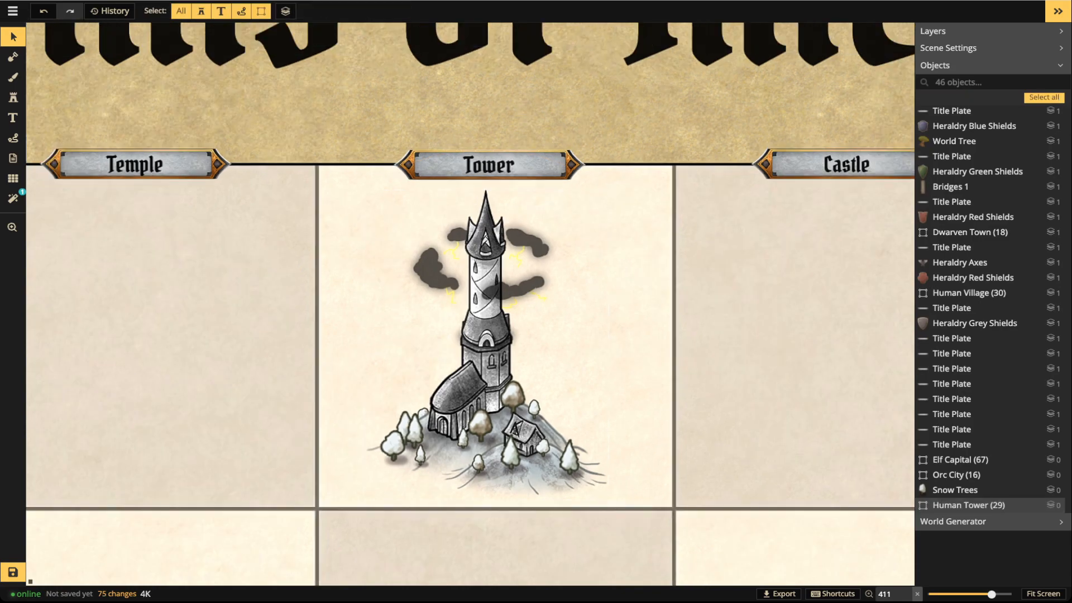
pyautogui.scroll(1, 470, 304)
pyautogui.scroll(-3, 455, 263)
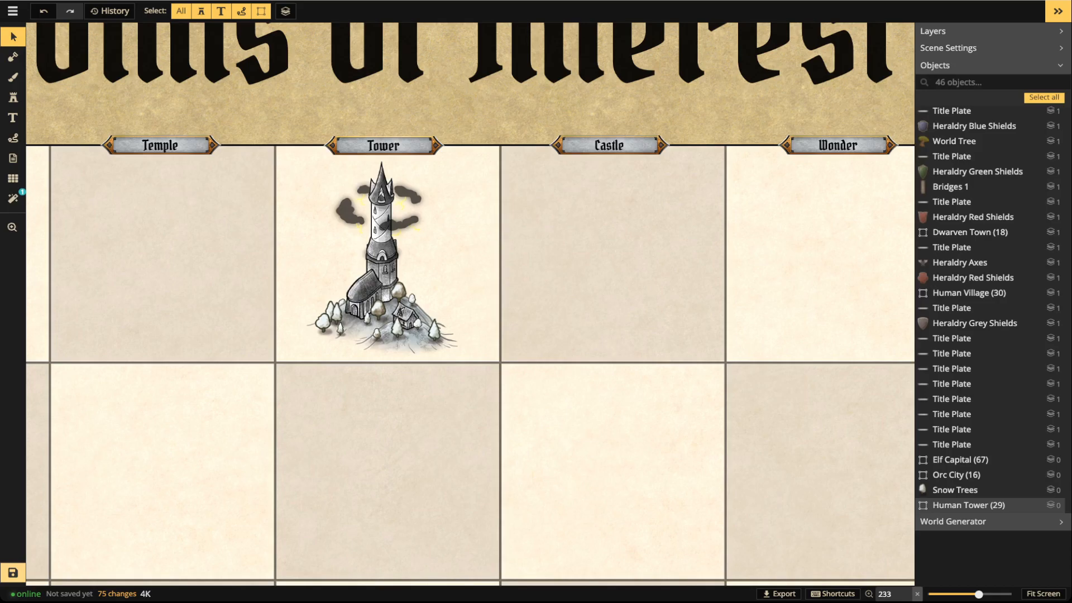
pyautogui.hotkey('ctrl', 's')
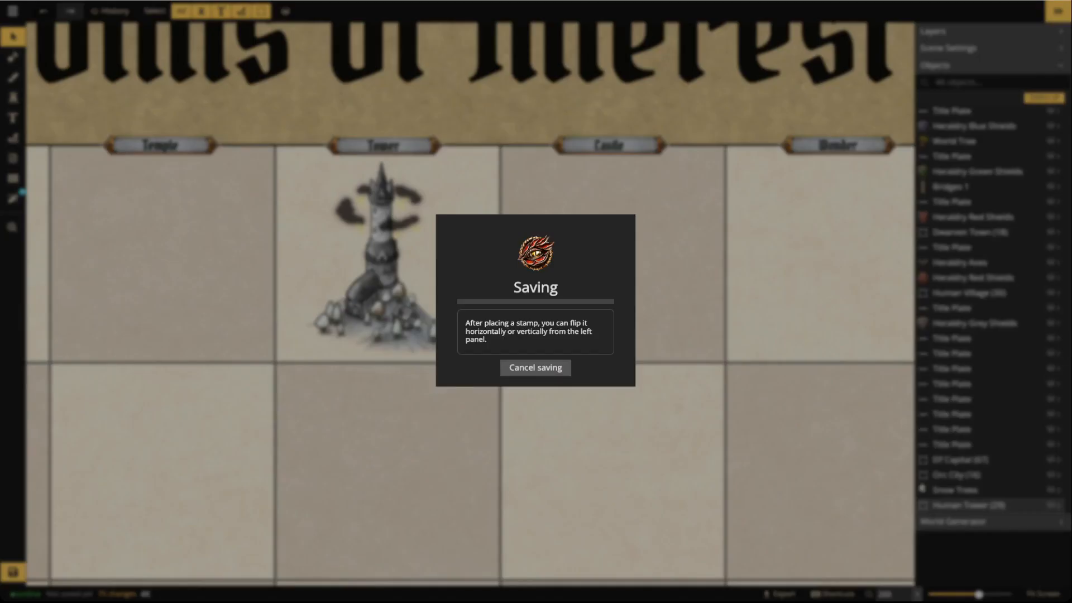
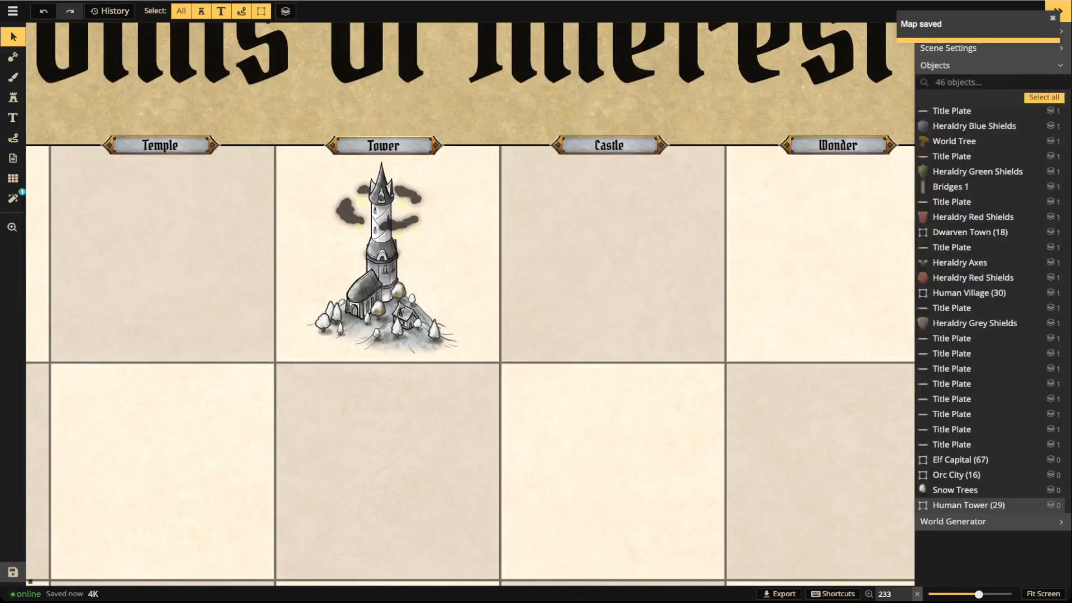
# Enter the Human Tower group for editing and free-draw a wavy line left of the tower with width 0.9
pyautogui.doubleClick(382, 267)
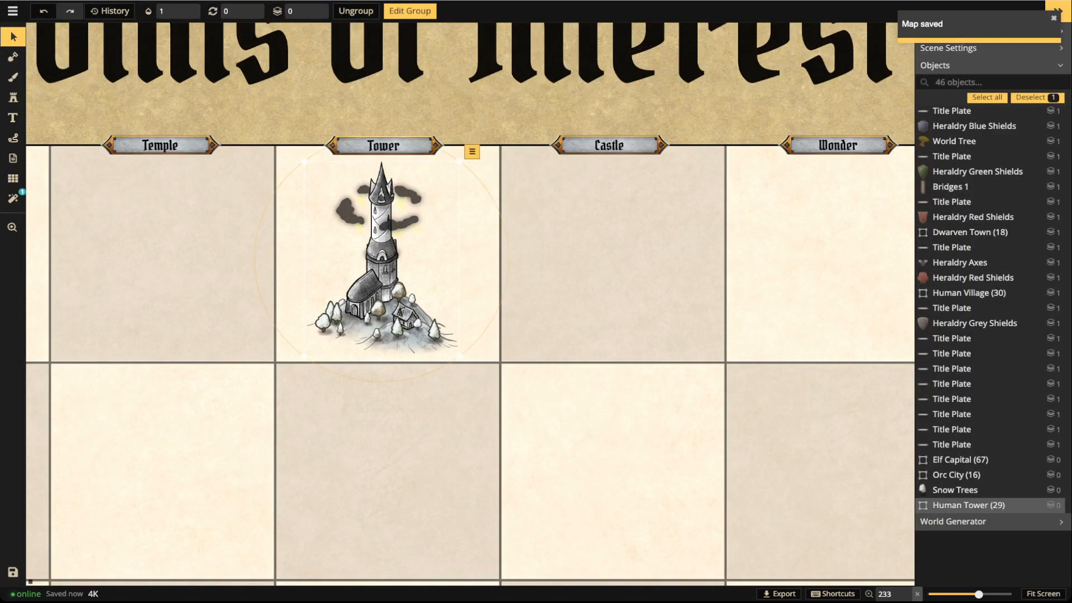
pyautogui.scroll(2, 383, 267)
pyautogui.scroll(3, 380, 264)
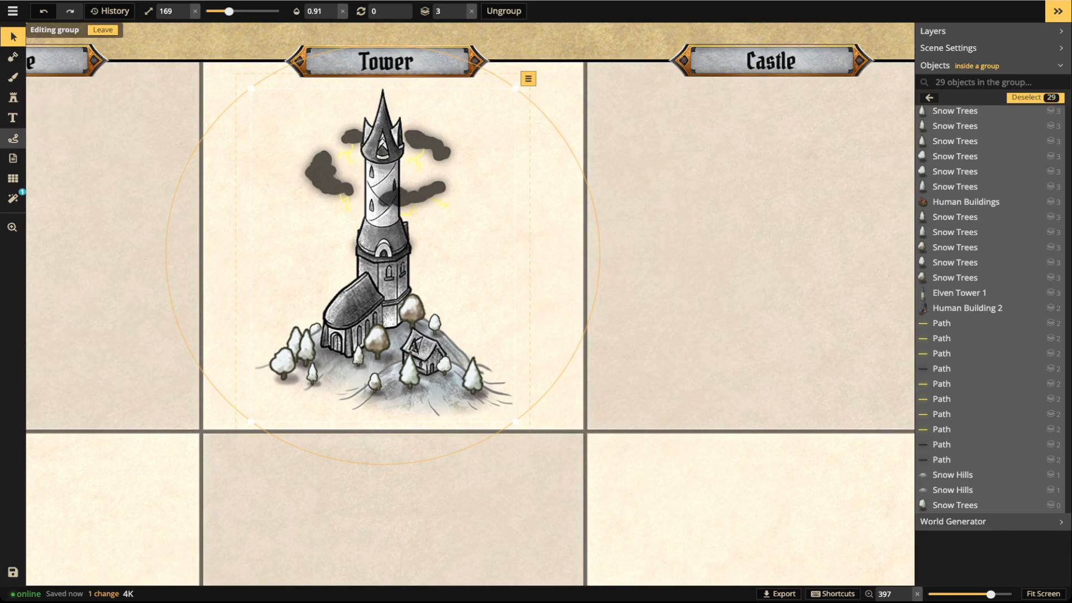
pyautogui.click(13, 137)
pyautogui.moveTo(283, 204); pyautogui.dragTo(276, 231)
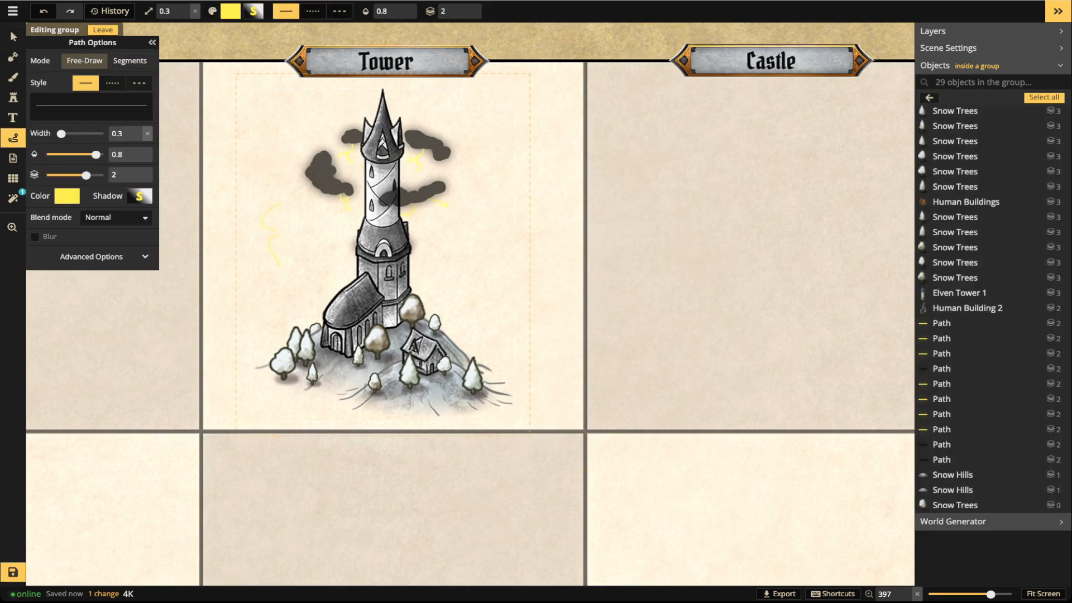
pyautogui.moveTo(61, 112); pyautogui.dragTo(78, 112)
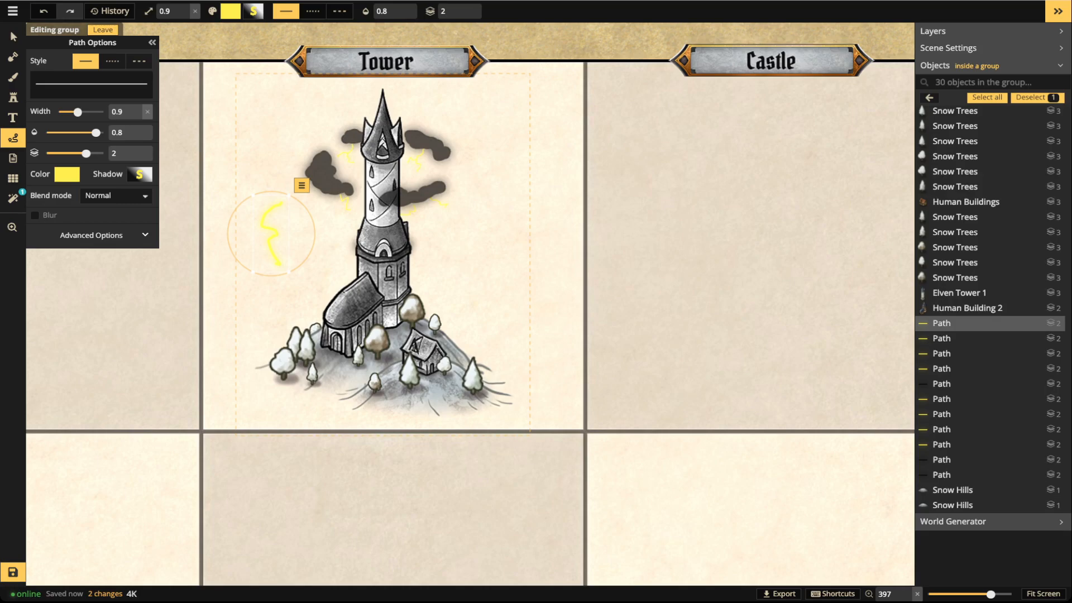
# Colour the wavy line white and remove its shadow by setting the blur and shadow alpha to 0
pyautogui.click(67, 174)
pyautogui.click(143, 249)
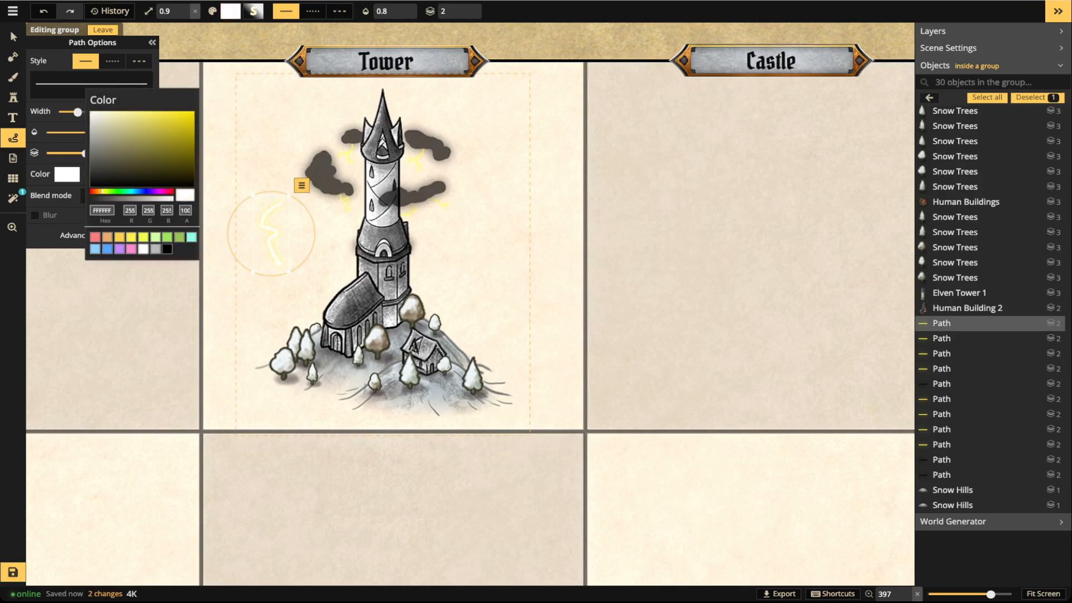
pyautogui.press('Escape')
pyautogui.click(139, 174)
pyautogui.moveTo(194, 109); pyautogui.dragTo(168, 109)
pyautogui.moveTo(232, 220); pyautogui.dragTo(163, 220)
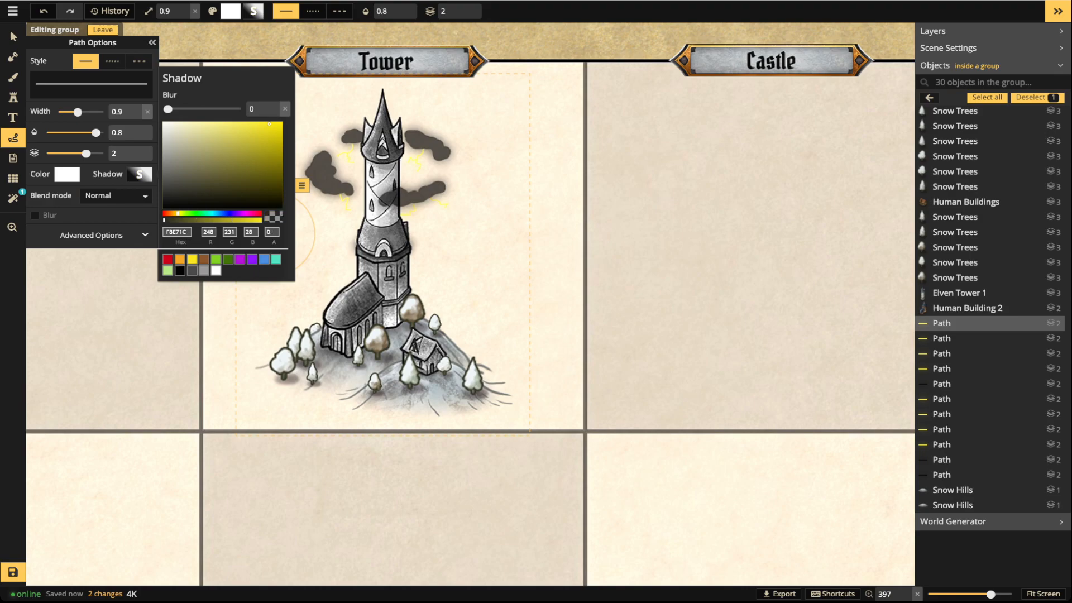
pyautogui.click(330, 234)
pyautogui.scroll(5, 275, 225)
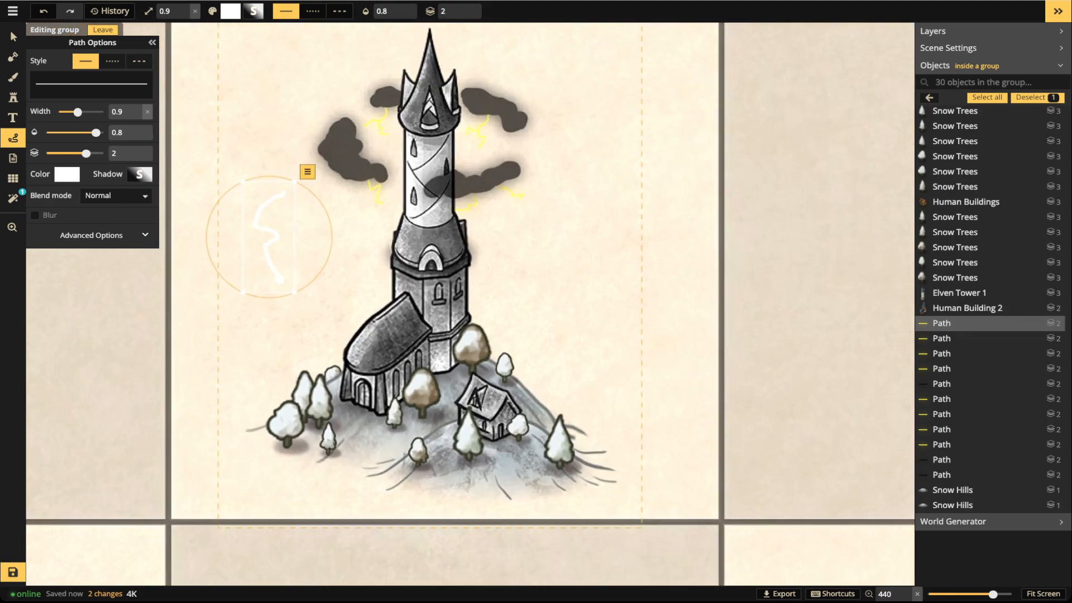
# Delete the wavy line and free-draw a white snow patch on the chapel roof with width 1, opacity 1 and layer 4
pyautogui.moveTo(96, 133); pyautogui.dragTo(80, 112)
pyautogui.press('Delete')
pyautogui.click(465, 6)
pyautogui.click(466, 6)
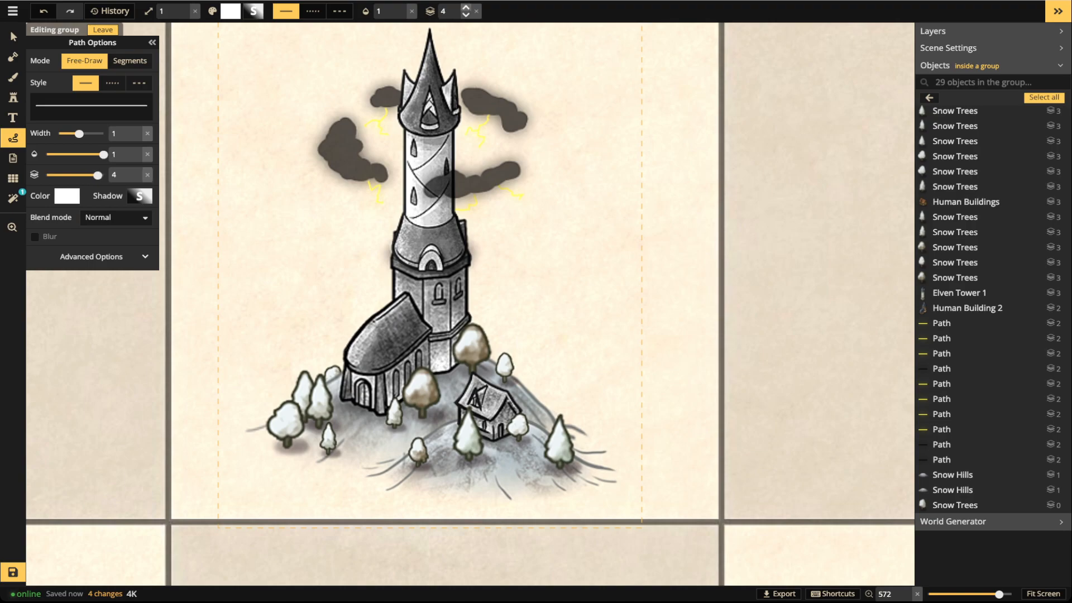
pyautogui.moveTo(408, 296)
pyautogui.mouseDown()
pyautogui.moveTo(351, 341)
pyautogui.moveTo(389, 330)
pyautogui.moveTo(392, 340)
pyautogui.moveTo(417, 316)
pyautogui.moveTo(426, 329)
pyautogui.moveTo(407, 296)
pyautogui.moveTo(362, 338)
pyautogui.moveTo(391, 328)
pyautogui.moveTo(392, 342)
pyautogui.moveTo(408, 310)
pyautogui.mouseUp()
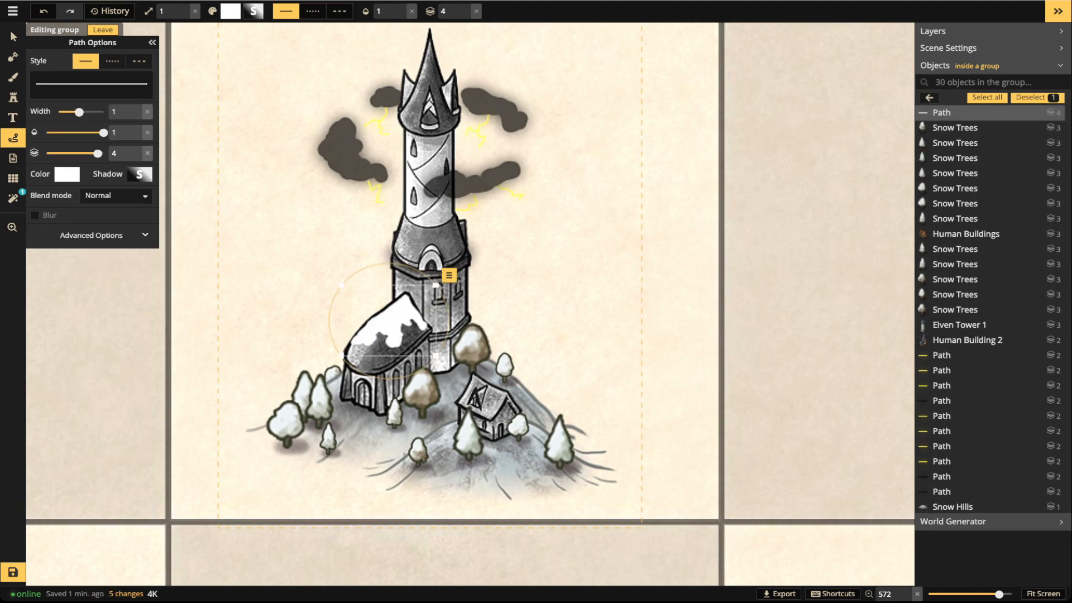
# Try several blend modes on the chapel roof's snow path and set it to Overlay
pyautogui.click(116, 196)
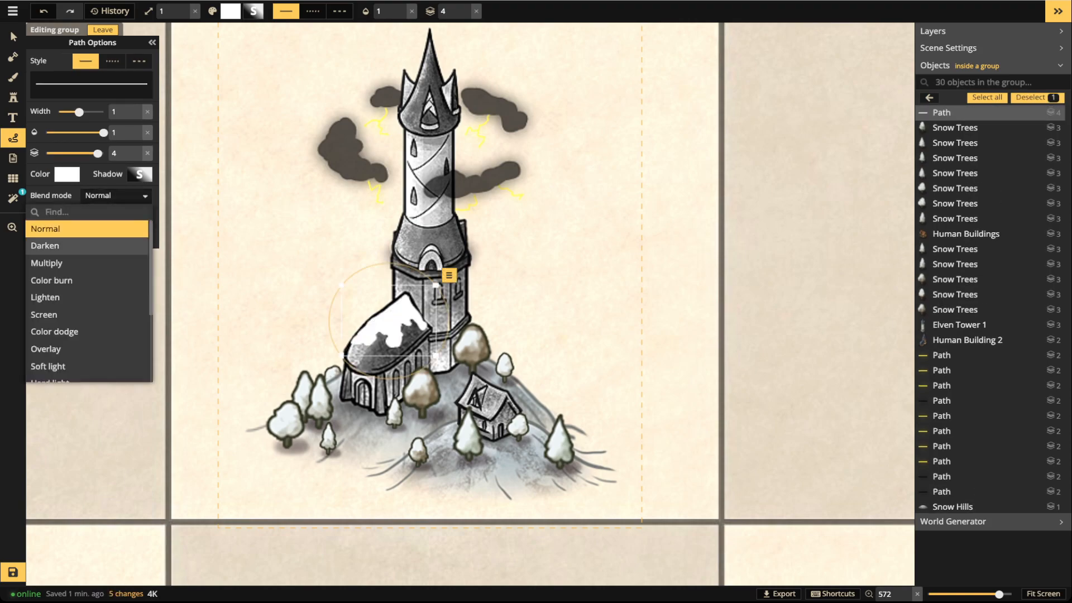
pyautogui.click(83, 246)
pyautogui.click(84, 263)
pyautogui.click(83, 297)
pyautogui.click(84, 314)
pyautogui.press('Down')
pyautogui.press('Down')
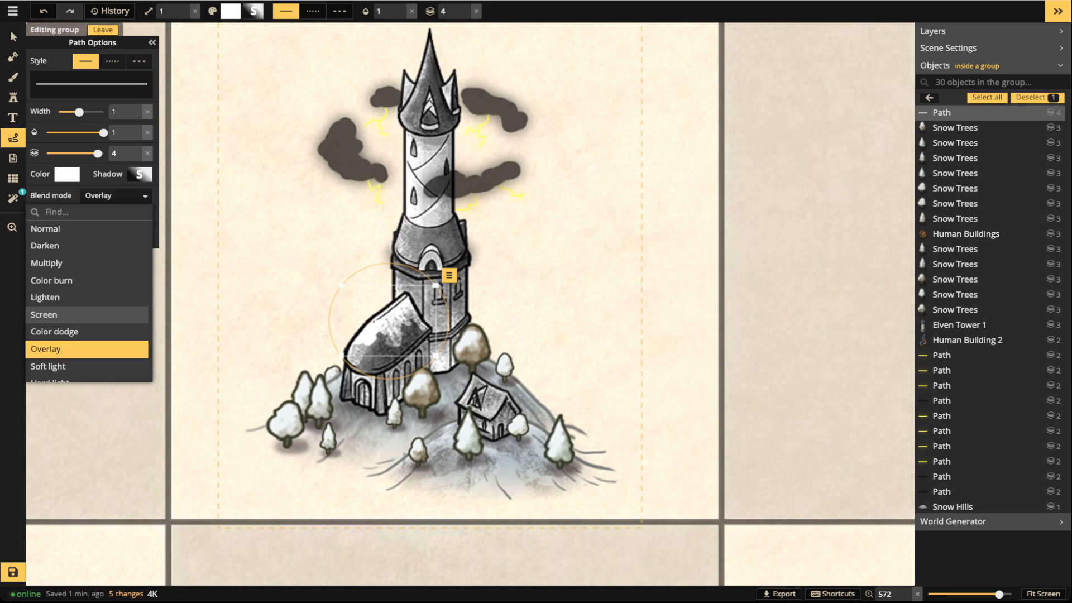
pyautogui.press('Return')
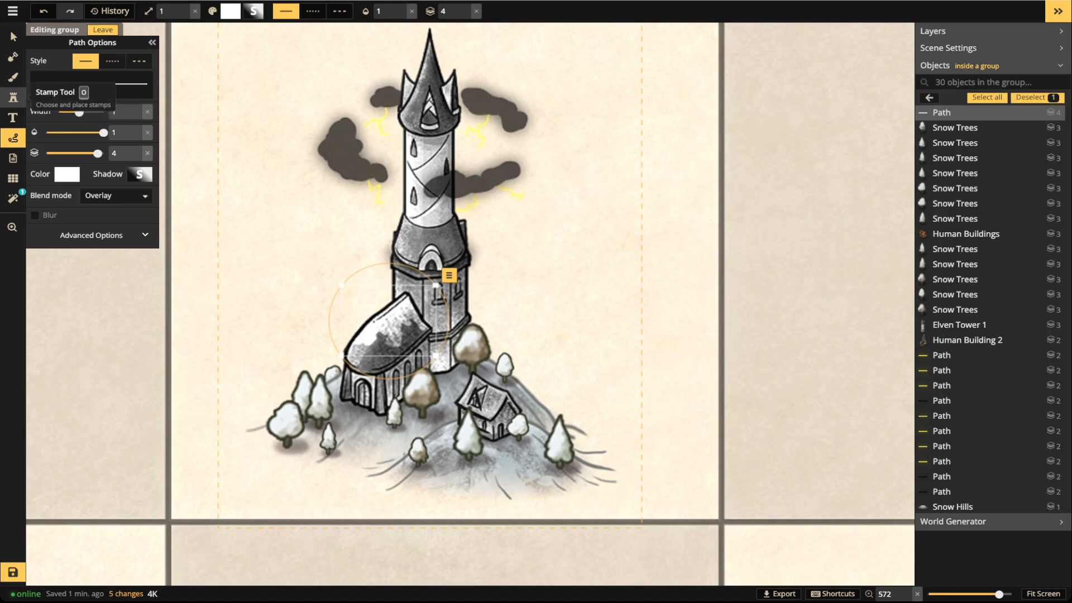
pyautogui.press('Escape')
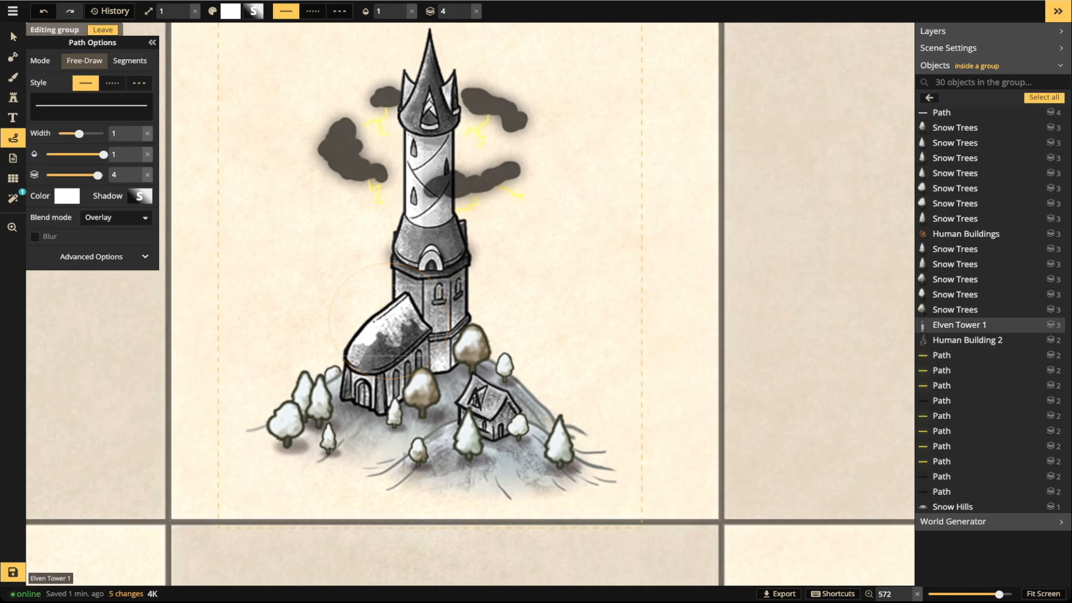
# Free-draw white snow on the tower's spire and lower roof, deleting the first spire attempt and redrawing it
pyautogui.moveTo(430, 34); pyautogui.dragTo(429, 64)
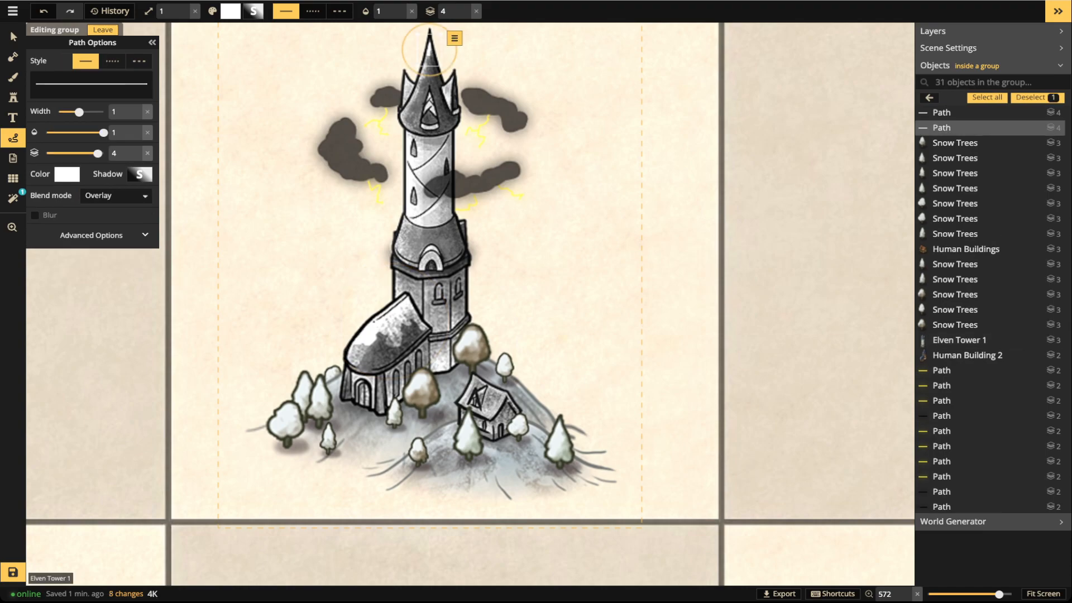
pyautogui.press('Delete')
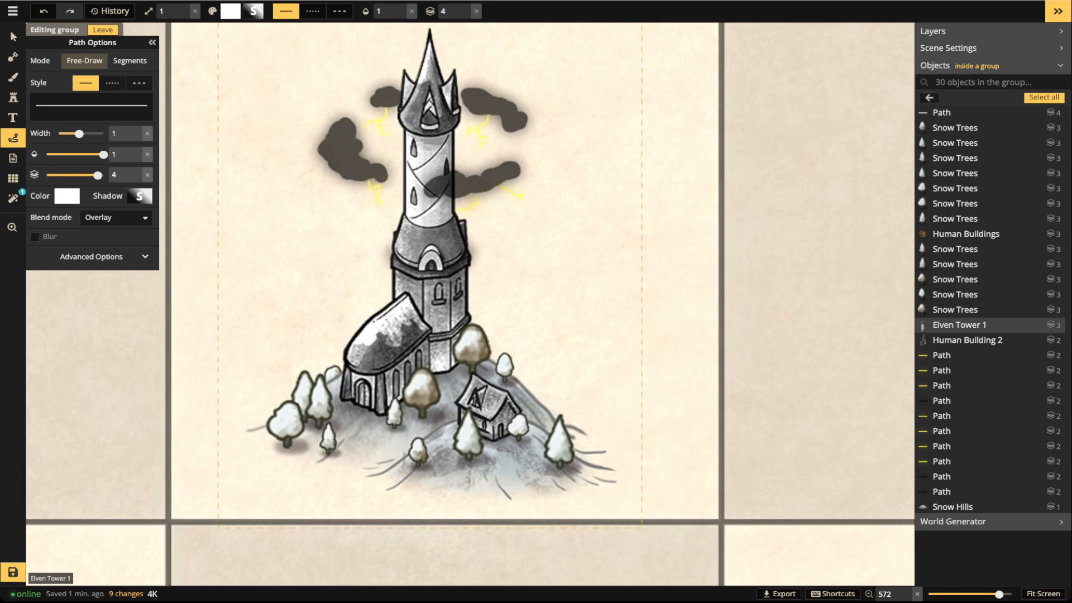
pyautogui.moveTo(434, 126); pyautogui.dragTo(437, 127)
pyautogui.moveTo(404, 228)
pyautogui.mouseDown()
pyautogui.moveTo(397, 241)
pyautogui.moveTo(408, 238)
pyautogui.mouseUp()
pyautogui.moveTo(414, 230)
pyautogui.mouseDown()
pyautogui.moveTo(381, 256)
pyautogui.moveTo(406, 233)
pyautogui.moveTo(411, 243)
pyautogui.moveTo(429, 233)
pyautogui.moveTo(403, 222)
pyautogui.moveTo(416, 233)
pyautogui.mouseUp()
pyautogui.hotkey('ctrl', 'z')
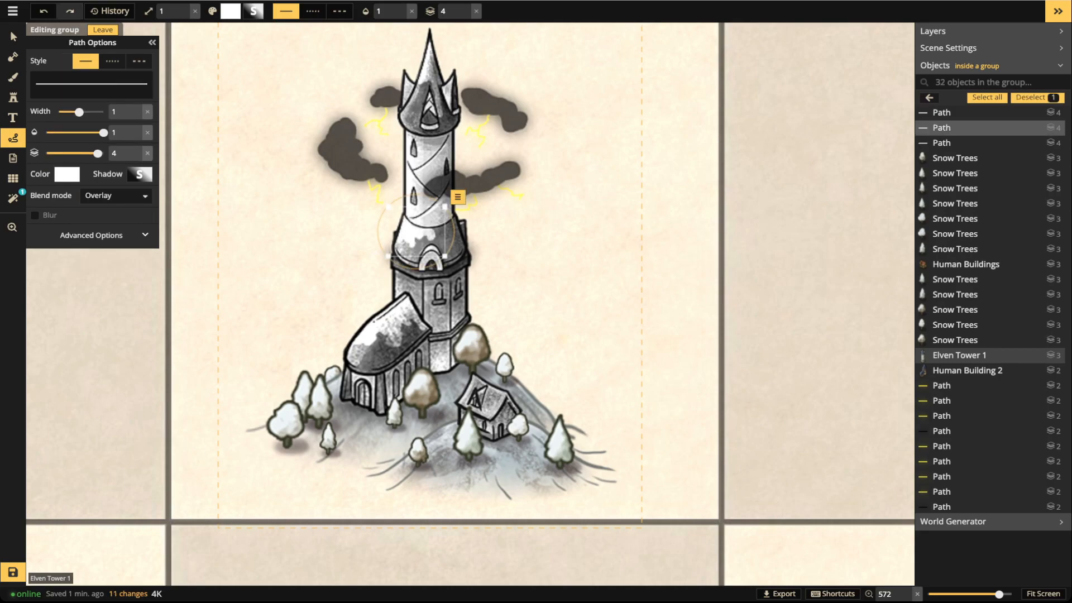
pyautogui.press('Escape')
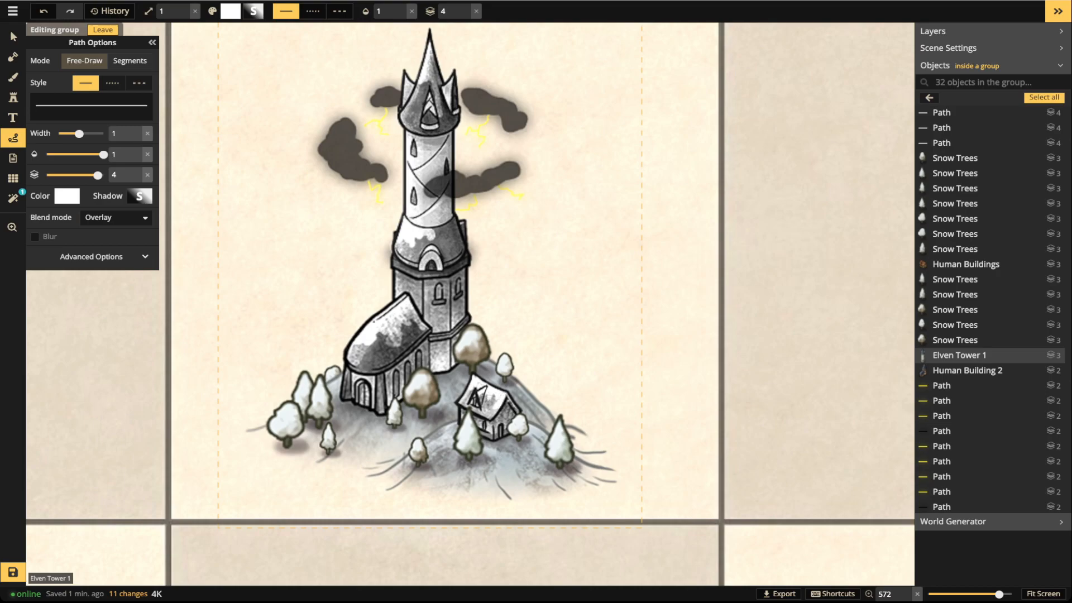
# Free-draw snow on the small cottage's roof and add little snow strokes to the tower's lower roof and the chapel roof
pyautogui.moveTo(479, 386); pyautogui.dragTo(507, 410)
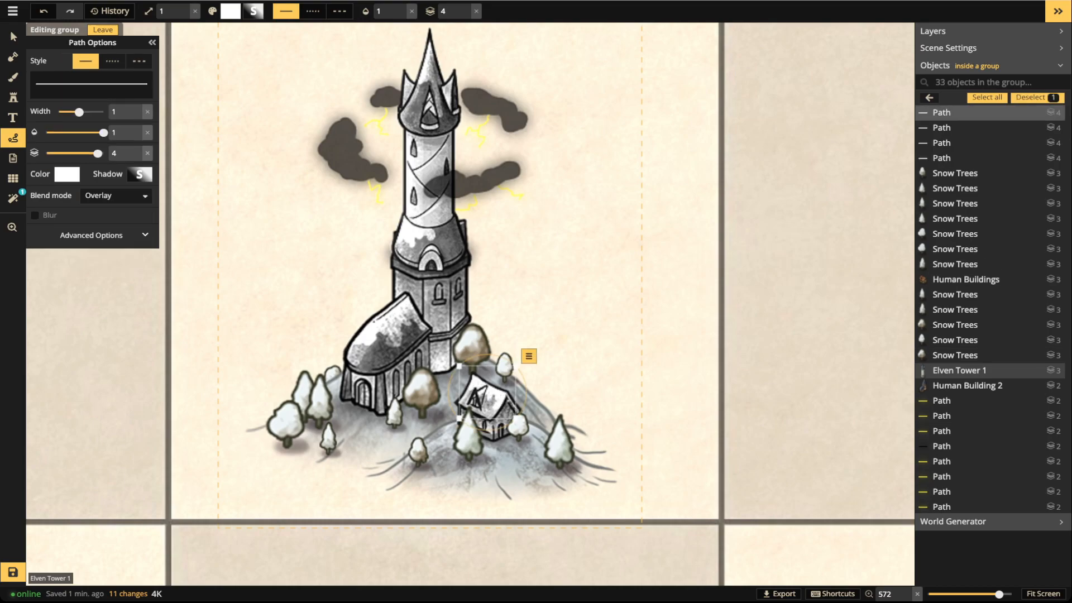
pyautogui.press('Escape')
pyautogui.moveTo(423, 230); pyautogui.dragTo(435, 237)
pyautogui.press('Escape')
pyautogui.moveTo(374, 354)
pyautogui.mouseDown()
pyautogui.moveTo(385, 367)
pyautogui.moveTo(375, 358)
pyautogui.mouseUp()
pyautogui.press('Escape')
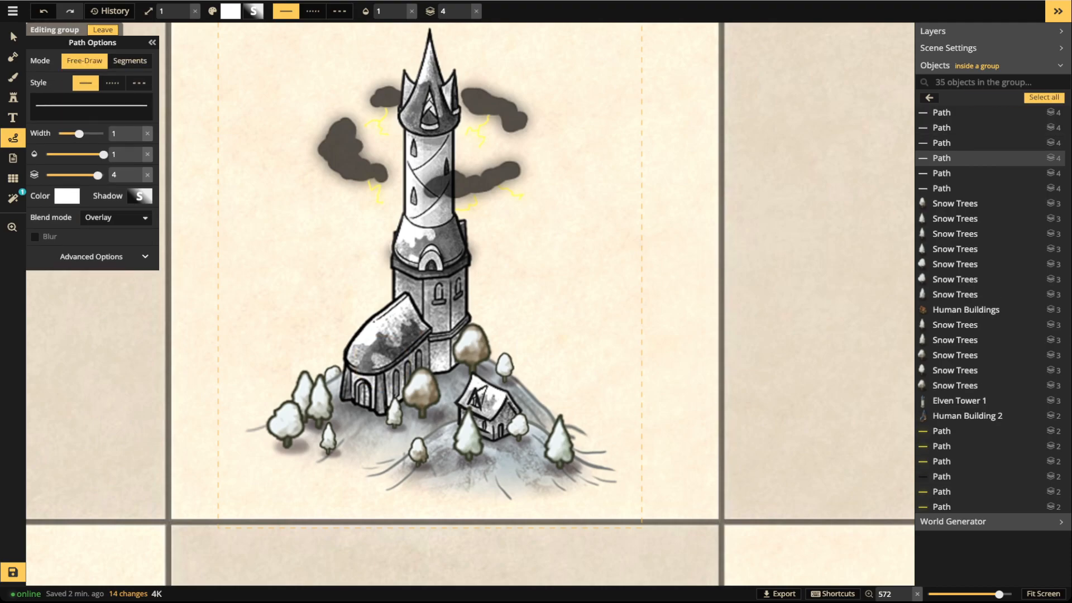
pyautogui.moveTo(471, 398); pyautogui.dragTo(495, 424)
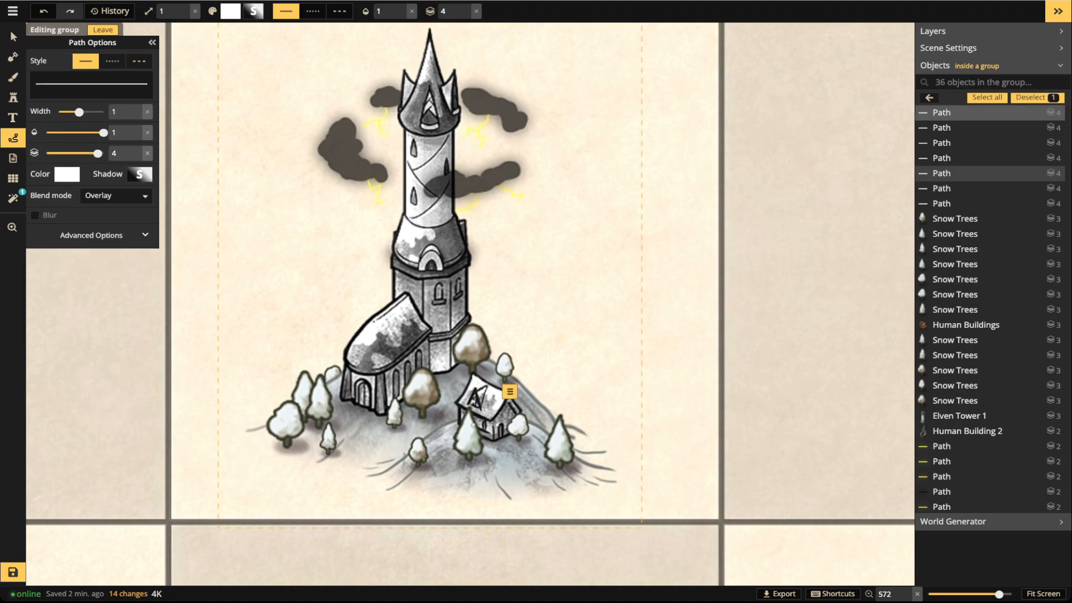
pyautogui.press('Escape')
# Add two more snow strokes on the right side of the tower's lower roof
pyautogui.scroll(-4, 408, 310)
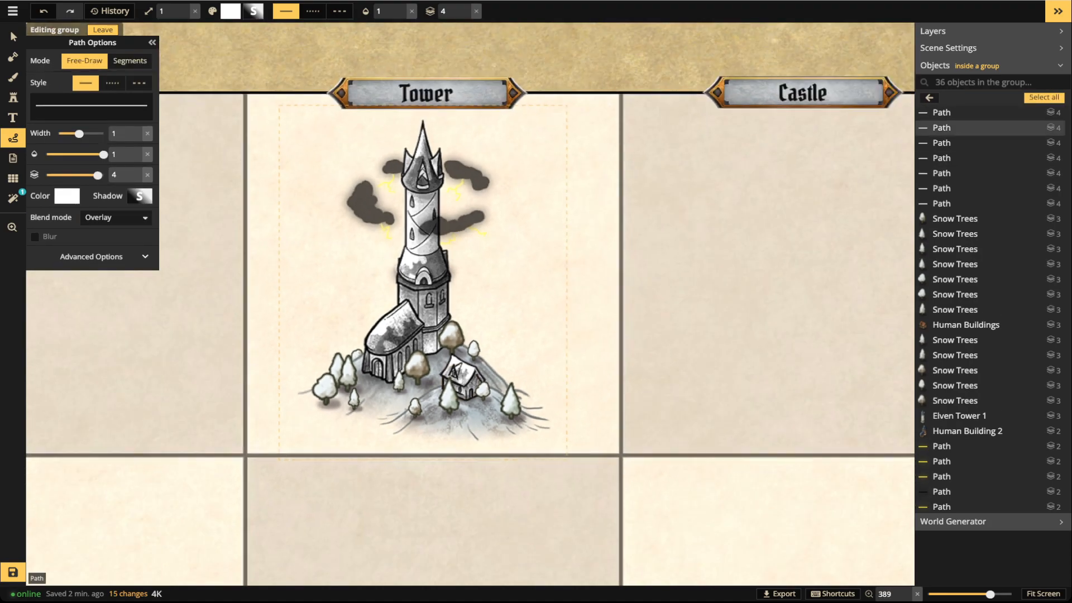
pyautogui.moveTo(442, 266); pyautogui.dragTo(436, 254)
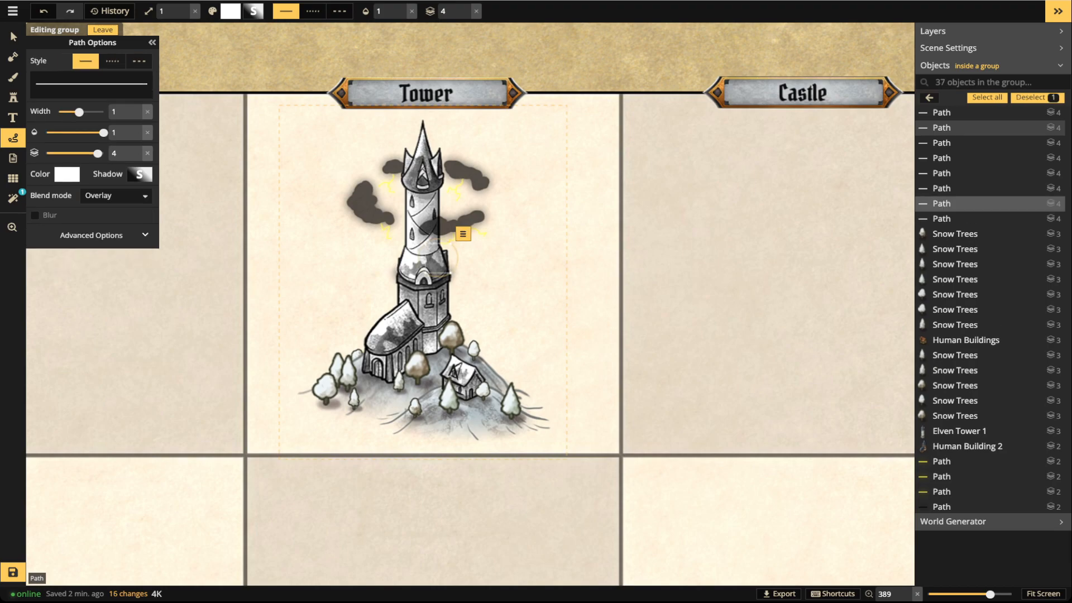
pyautogui.press('Escape')
pyautogui.moveTo(435, 264); pyautogui.dragTo(434, 268)
pyautogui.press('Escape')
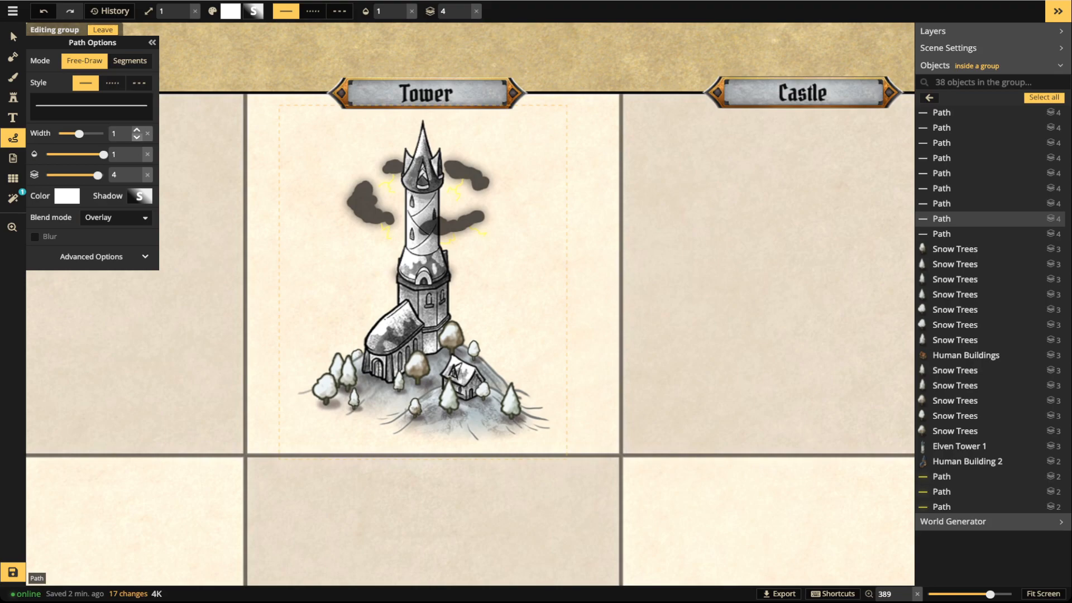
# Try restoring the Elven Tower 1 stamp's colour by setting its saturation to 100
pyautogui.click(12, 37)
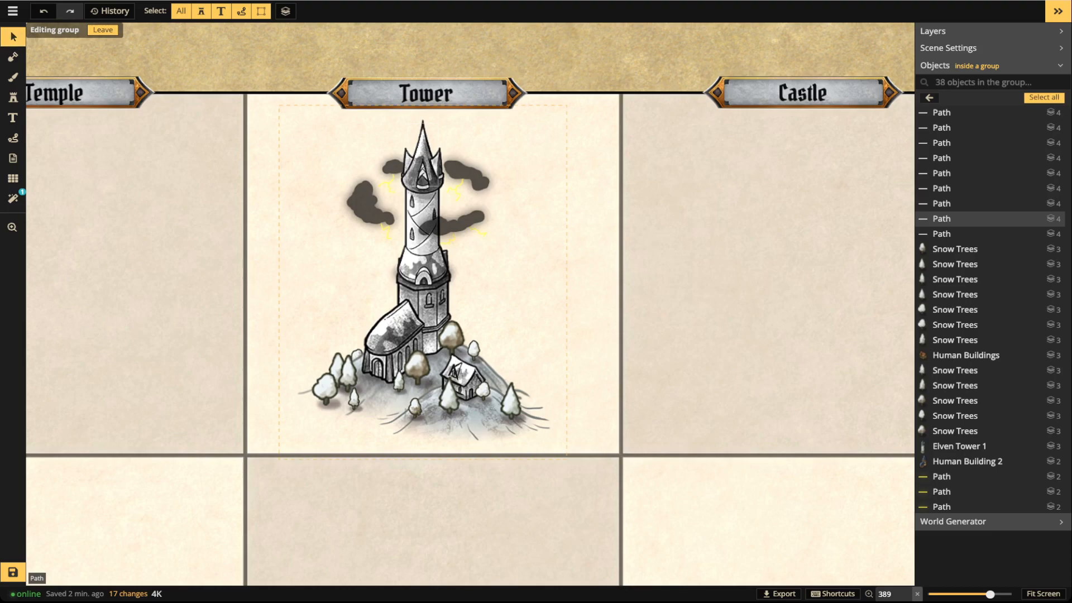
pyautogui.click(950, 233)
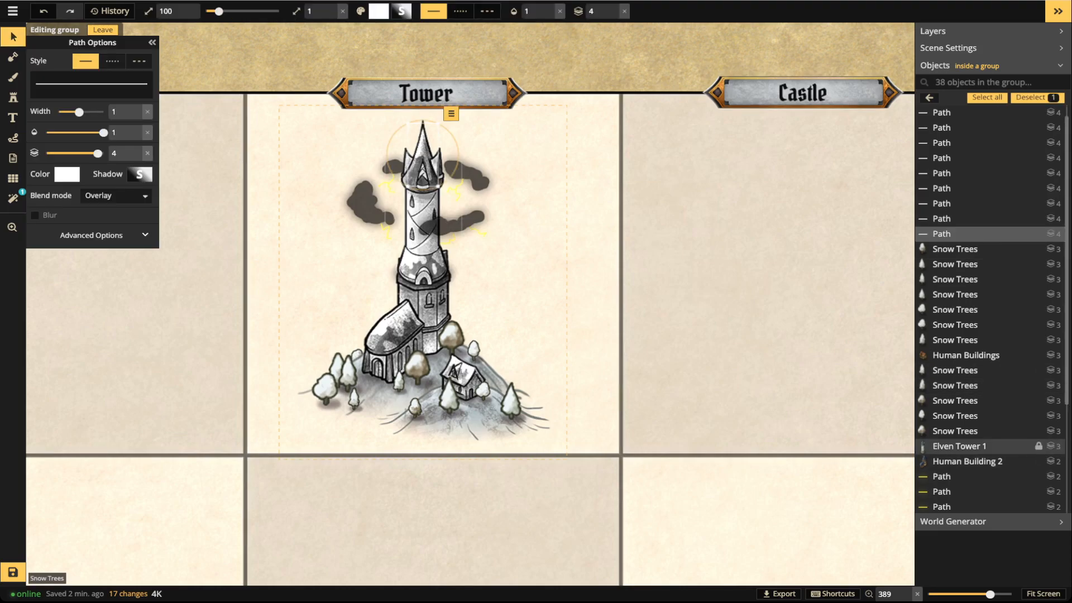
pyautogui.click(957, 446)
pyautogui.click(147, 287)
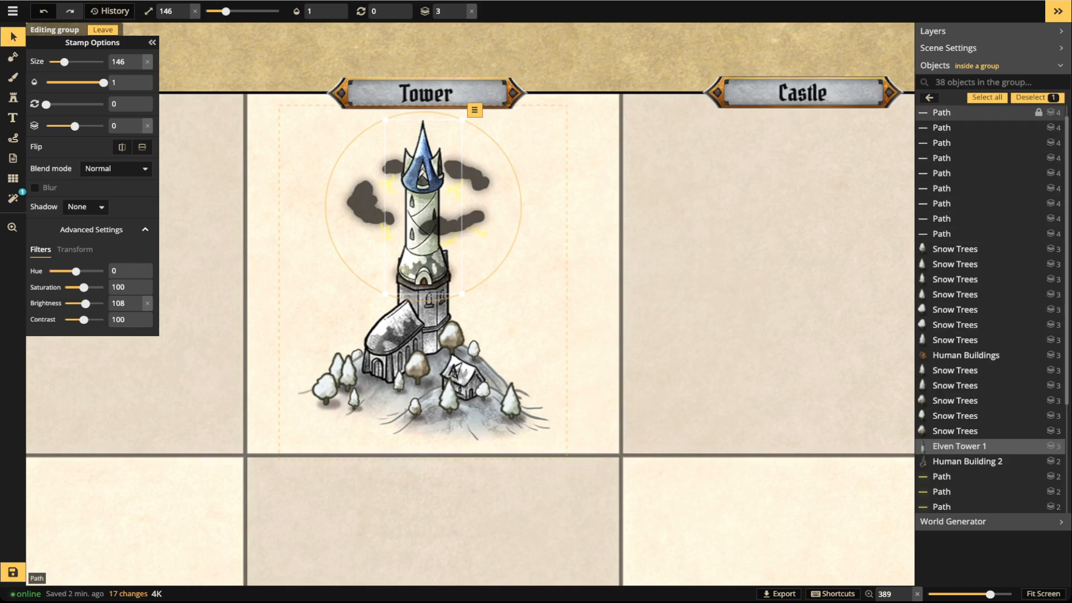
# Select the nine white snow paths on layer 4 together and try the Normal blend mode on them
pyautogui.scroll(1, 982, 119)
pyautogui.click(983, 127)
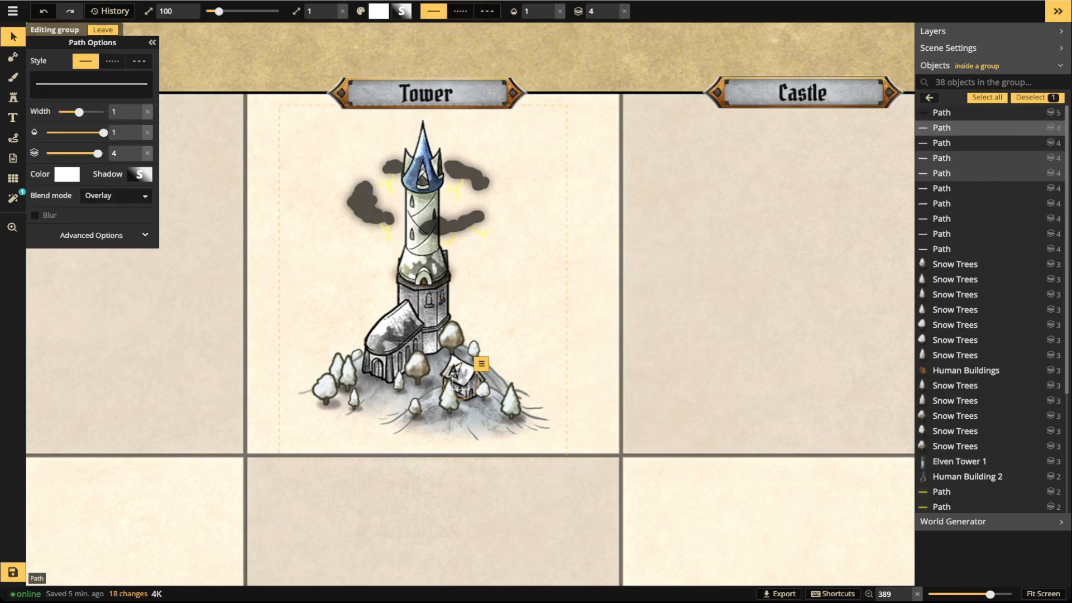
pyautogui.keyDown('shift'); pyautogui.click(983, 249); pyautogui.keyUp('shift')
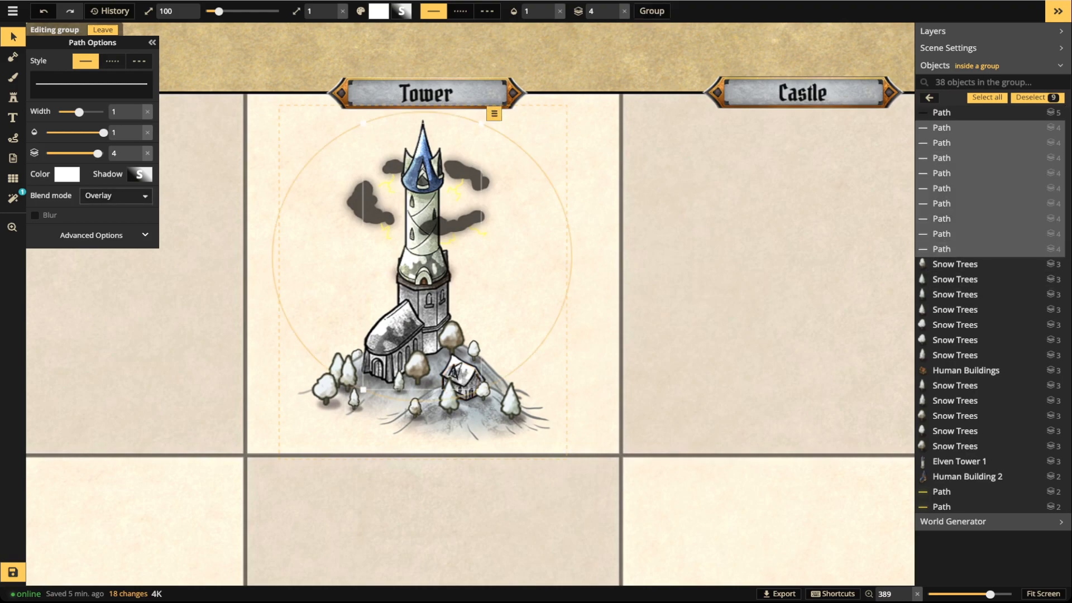
pyautogui.click(116, 196)
pyautogui.click(56, 229)
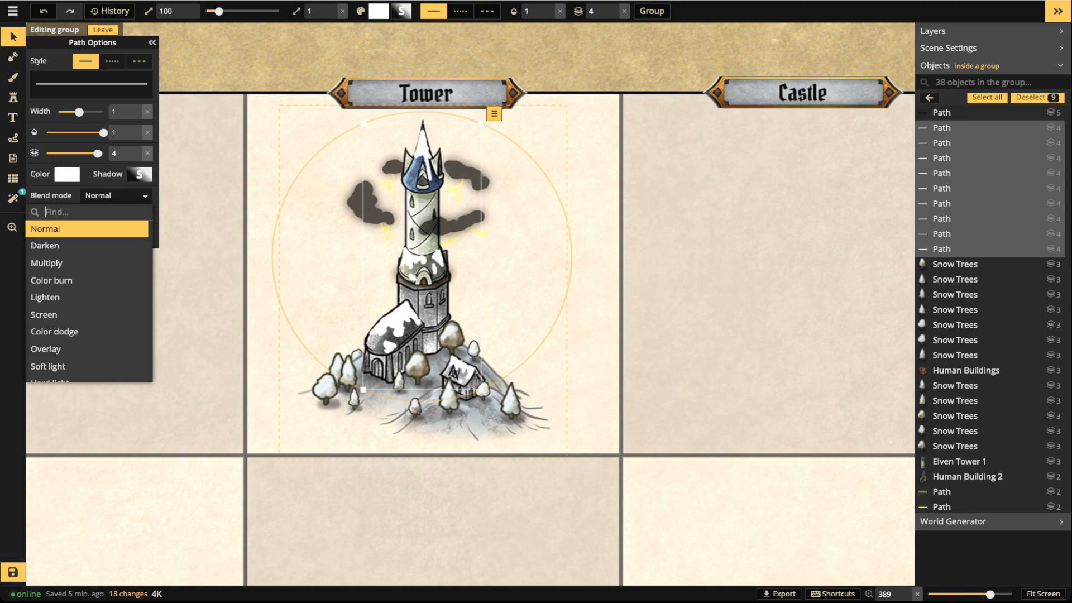
pyautogui.press('Escape')
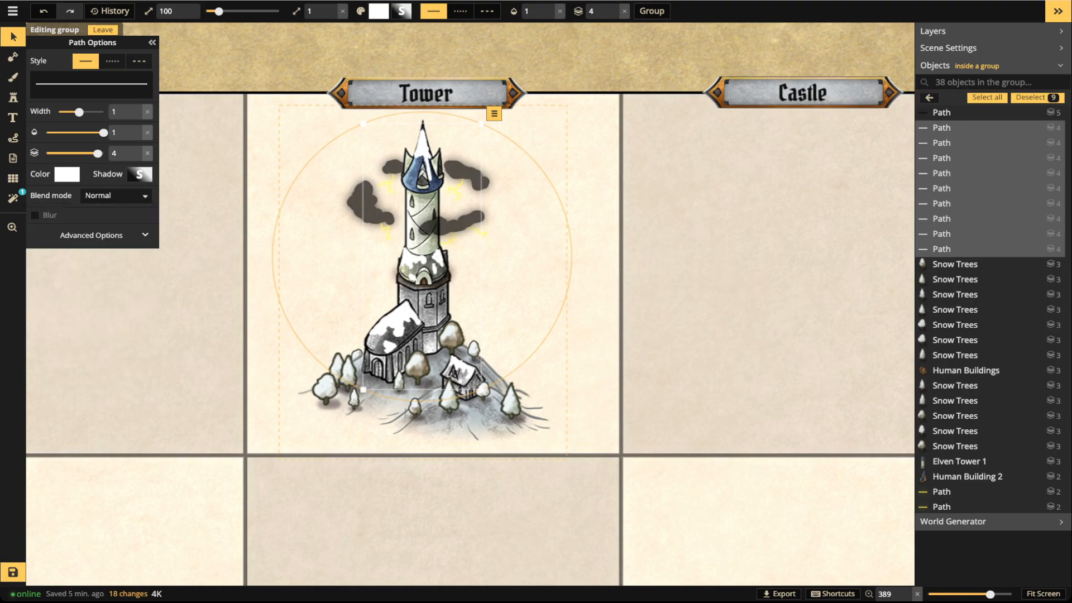
# Undo the saturation change on the Elven Tower 1 stamp
pyautogui.click(423, 206)
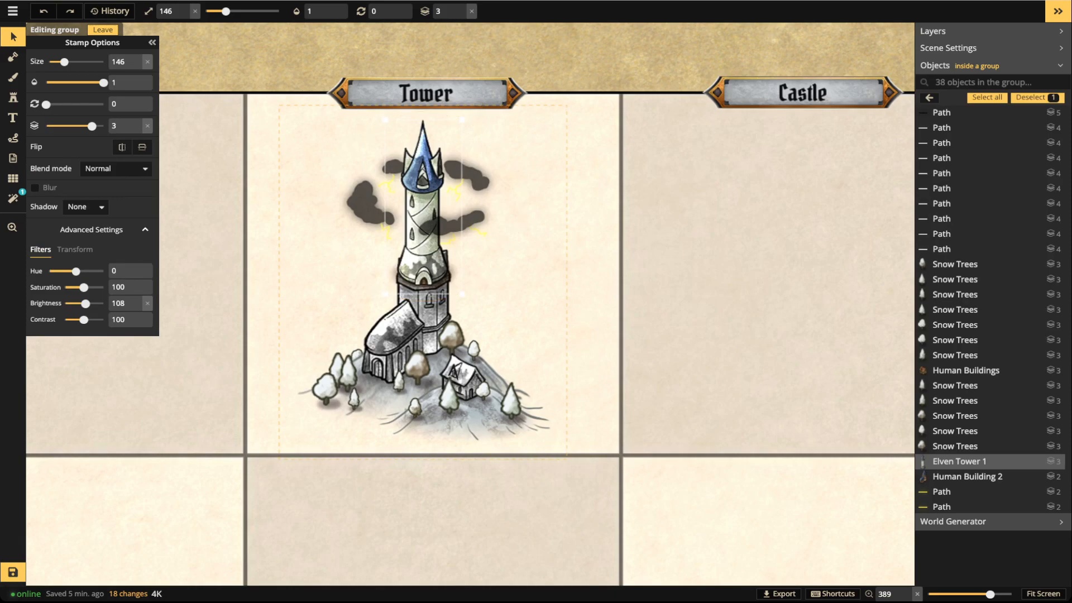
pyautogui.hotkey('ctrl', 'z')
pyautogui.press('Escape')
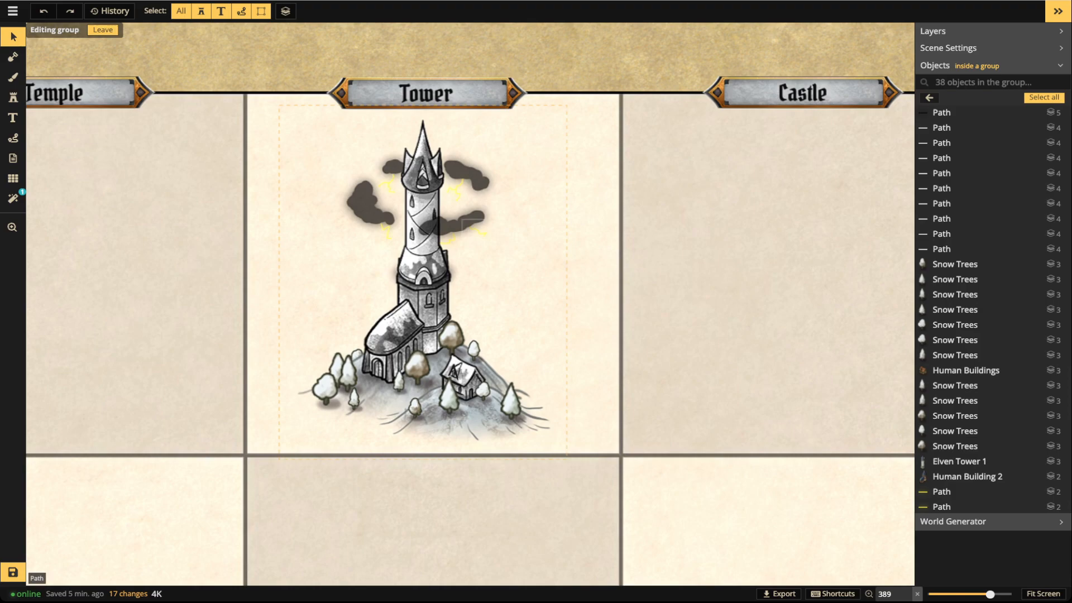
# Leave the Human Tower group and check the whole tower scene in its cell
pyautogui.press('Escape')
pyautogui.scroll(-4, 364, 254)
pyautogui.scroll(5, 379, 225)
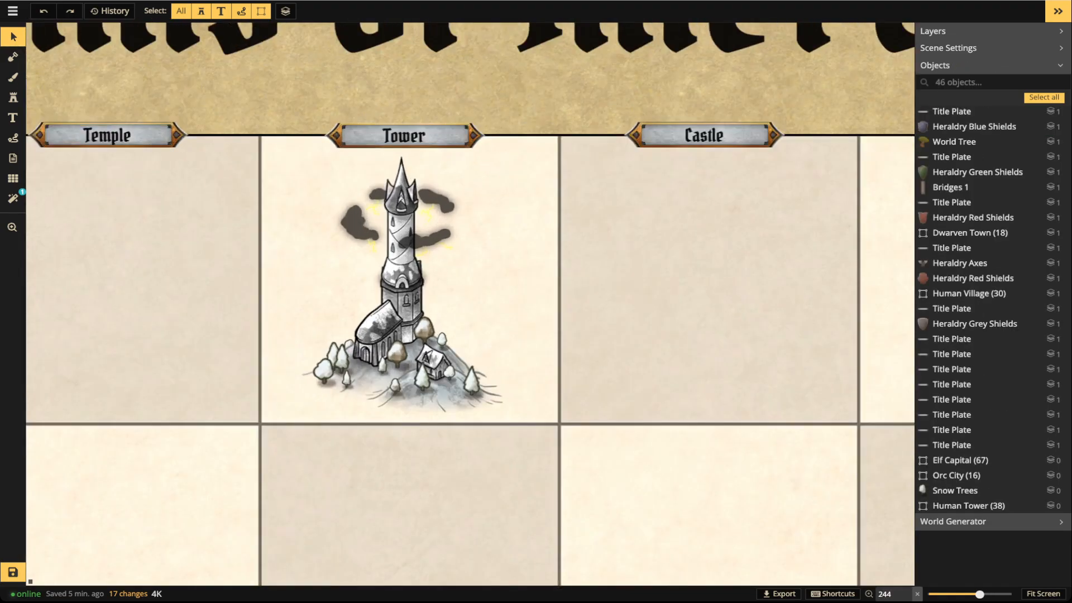
pyautogui.scroll(1, 366, 218)
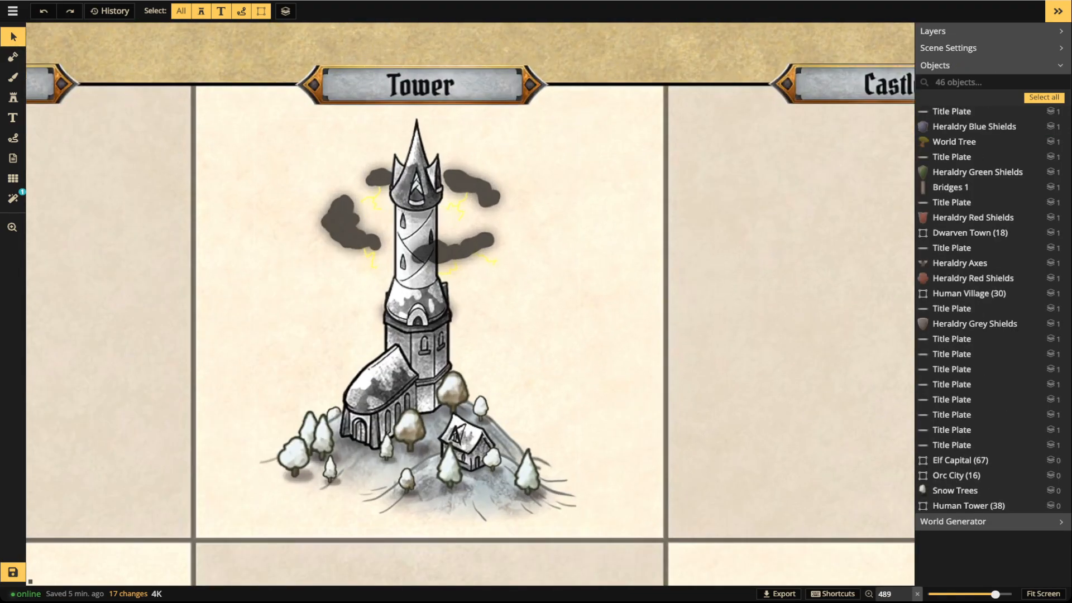
# Examine the glowing green tower at the foot of the Tower column and compare it with the Human Tower
pyautogui.press('space')
pyautogui.scroll(-2, 275, 365)
pyautogui.moveTo(274, 365); pyautogui.dragTo(514, 187)
pyautogui.moveTo(313, 447); pyautogui.dragTo(576, 105)
pyautogui.moveTo(475, 436); pyautogui.dragTo(470, 142)
pyautogui.moveTo(441, 385); pyautogui.dragTo(521, 213)
pyautogui.moveTo(666, 534); pyautogui.dragTo(468, 335)
pyautogui.scroll(3, 467, 335)
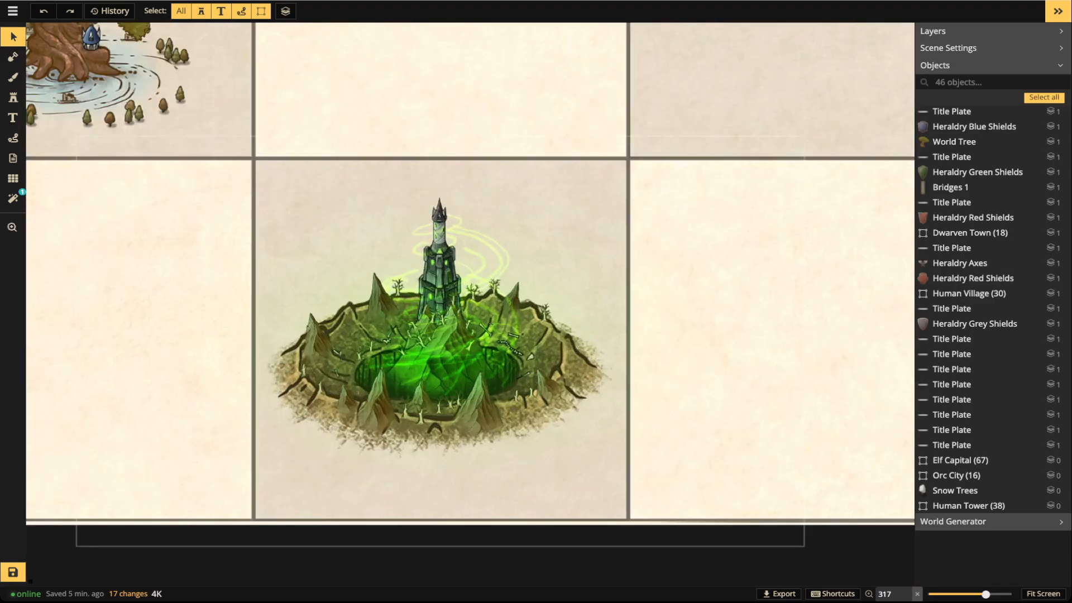
pyautogui.scroll(-5, 457, 318)
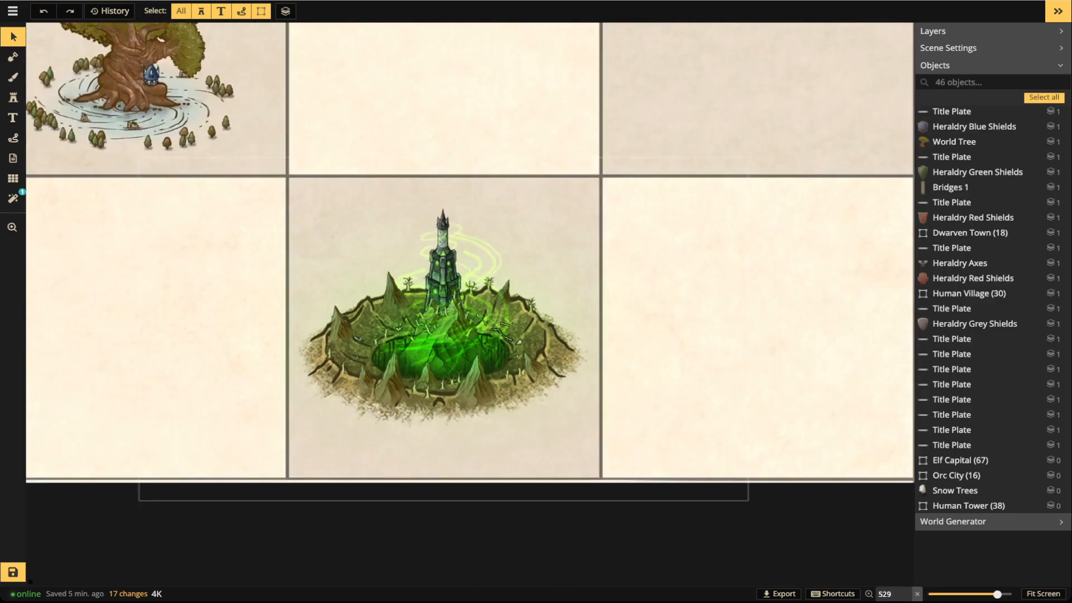
pyautogui.press('space')
pyautogui.moveTo(458, 318); pyautogui.dragTo(277, 492)
pyautogui.moveTo(277, 335); pyautogui.dragTo(163, 505)
pyautogui.moveTo(391, 122); pyautogui.dragTo(464, 534)
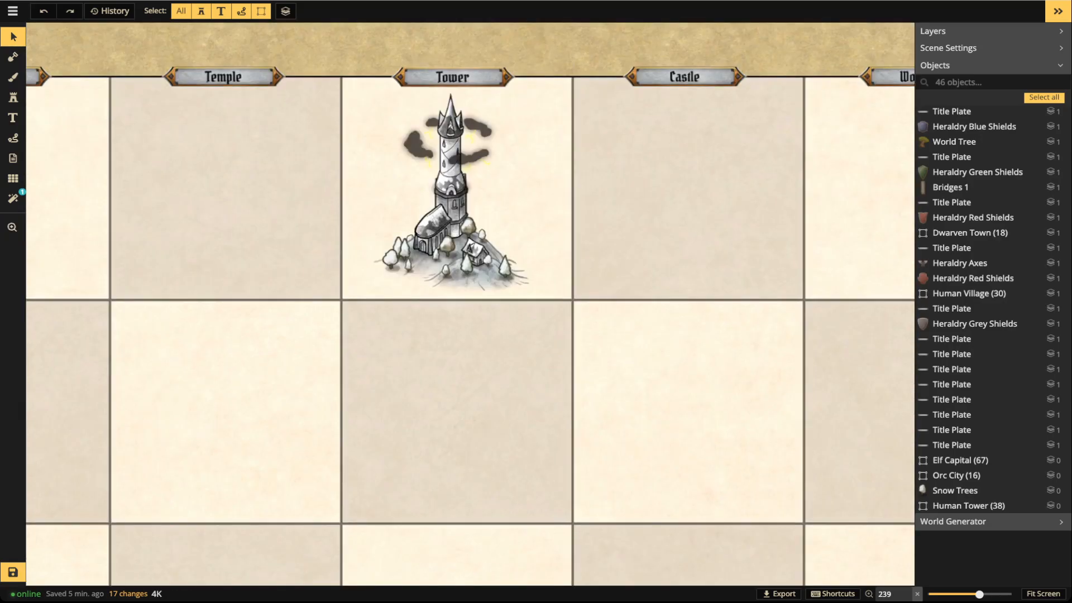
# Deselect the Human Tower group and save the map
pyautogui.click(450, 194)
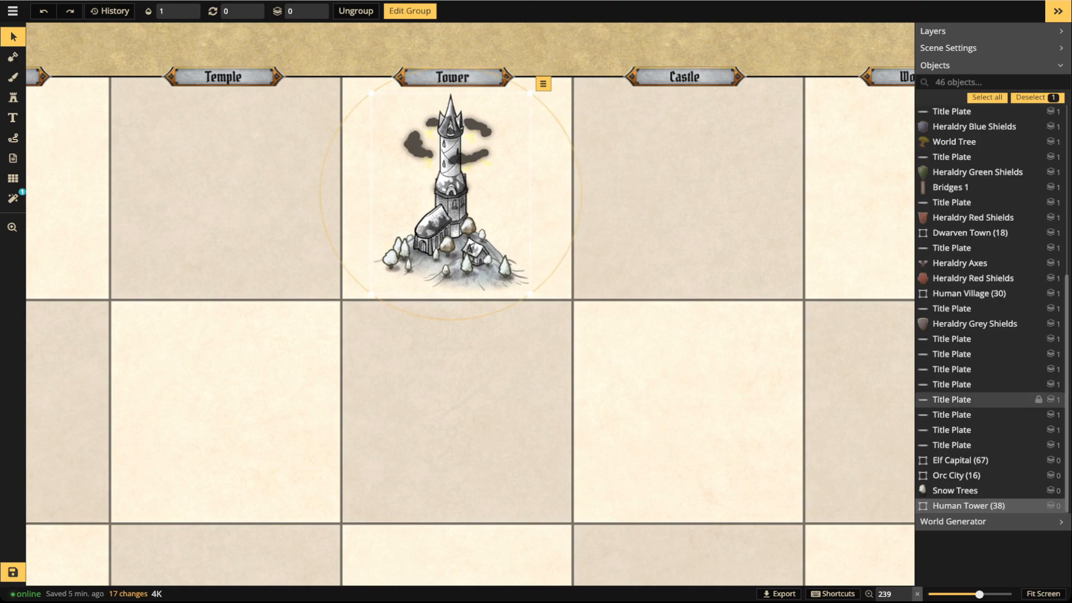
pyautogui.press('Escape')
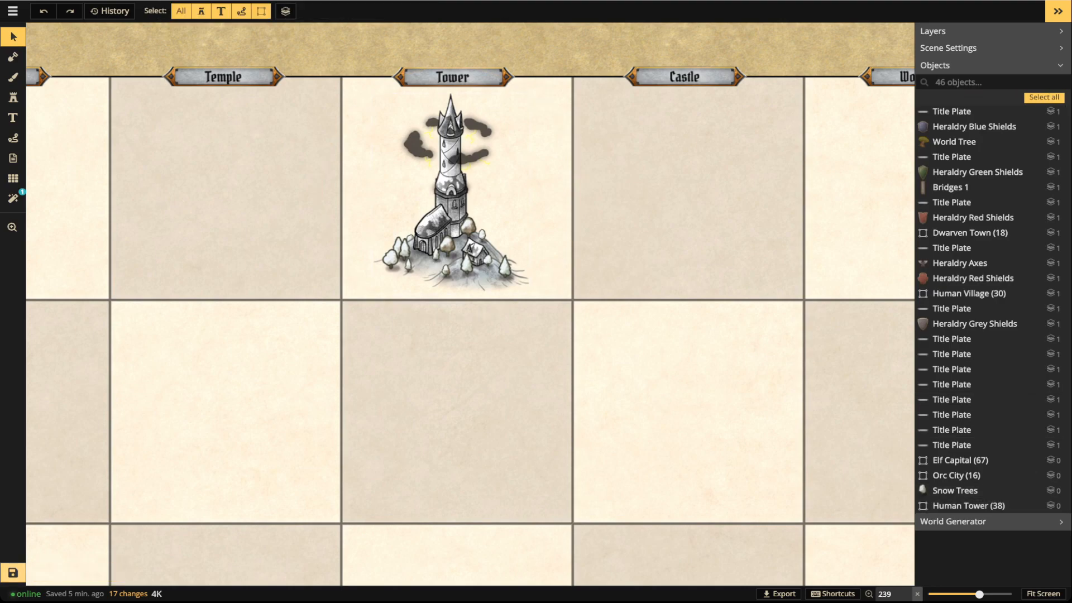
pyautogui.hotkey('ctrl', 's')
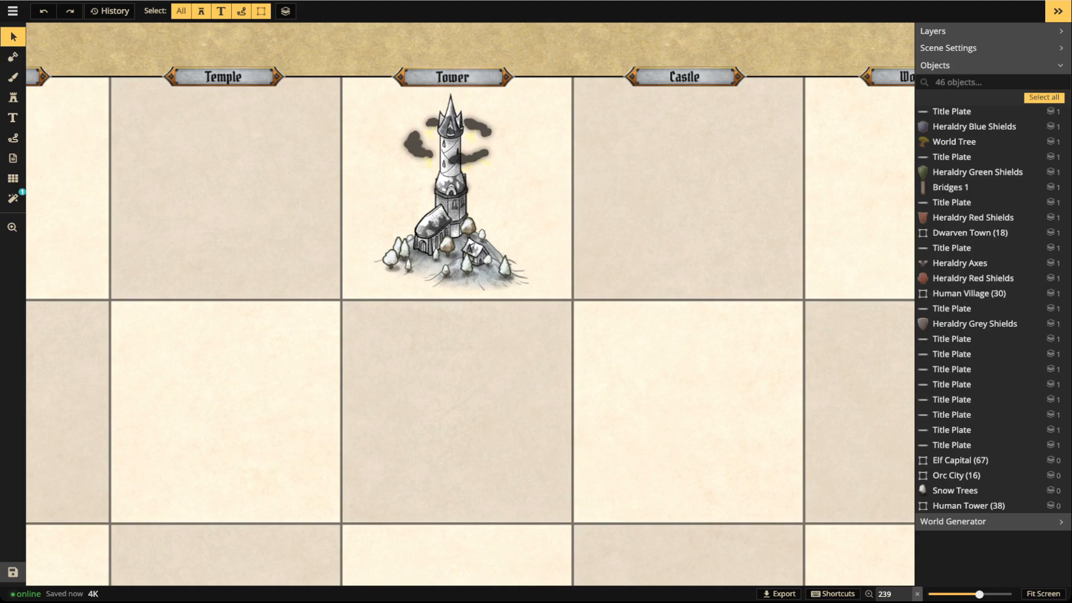
pyautogui.scroll(-4, 460, 199)
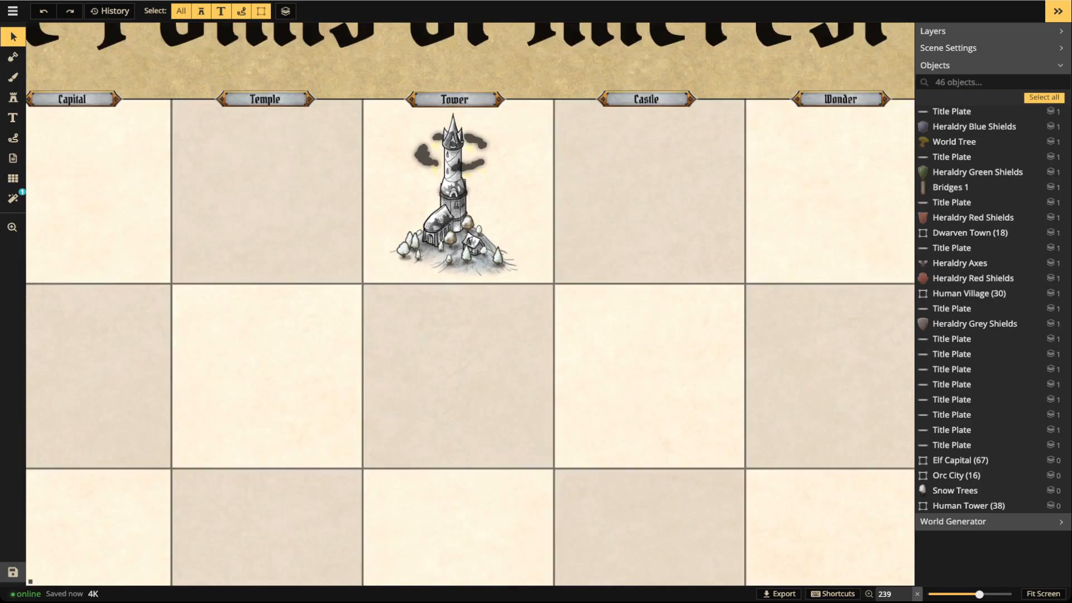
pyautogui.moveTo(460, 199); pyautogui.dragTo(443, 180)
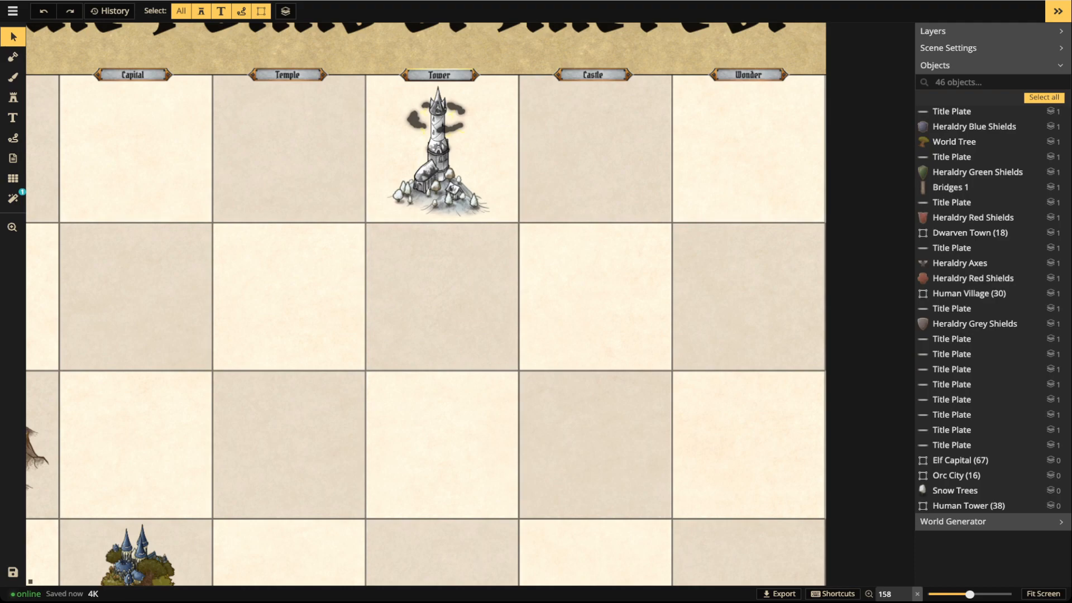
# Examine the finished human tower and the empty Castle cells across the point of interest grid
pyautogui.scroll(3, 700, 50)
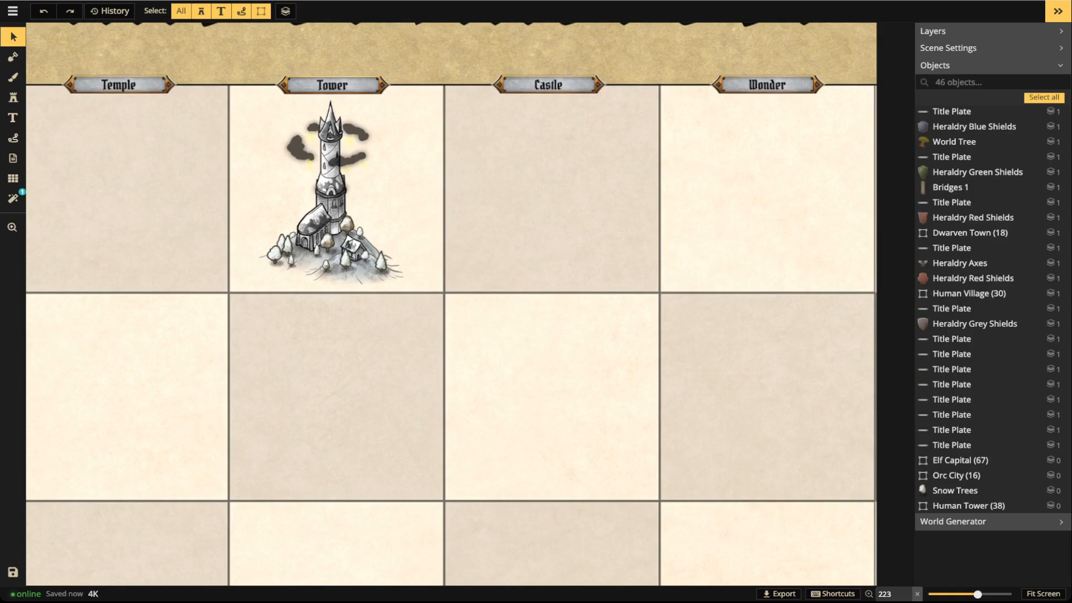
pyautogui.scroll(1, 549, 216)
pyautogui.press('space')
pyautogui.moveTo(547, 195); pyautogui.dragTo(417, 237)
pyautogui.scroll(-1, 412, 204)
pyautogui.press('space')
pyautogui.moveTo(207, 394); pyautogui.dragTo(359, 148)
pyautogui.scroll(-6, 249, 221)
pyautogui.press('space')
pyautogui.press('space')
pyautogui.press('space')
pyautogui.moveTo(461, 365); pyautogui.dragTo(447, 411)
pyautogui.scroll(4, 448, 412)
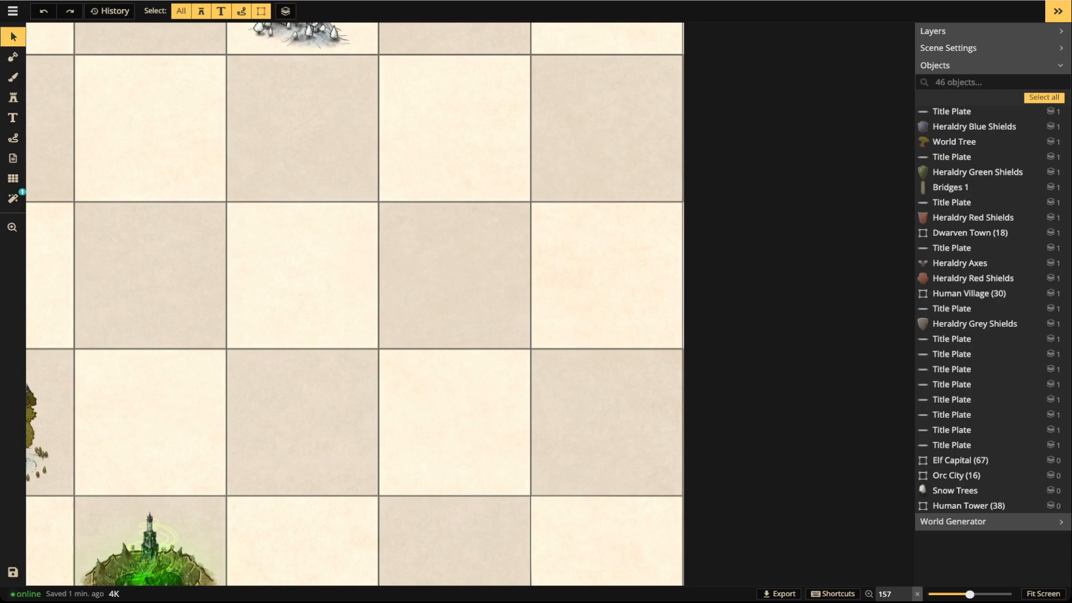
pyautogui.scroll(-4, 438, 291)
pyautogui.press('space')
pyautogui.moveTo(439, 290); pyautogui.dragTo(383, 369)
pyautogui.press('space')
pyautogui.moveTo(390, 460); pyautogui.dragTo(500, 360)
pyautogui.scroll(2, 500, 360)
pyautogui.scroll(4, 508, 374)
# Choose the Human Keep stamp from the Isometric POI section of the stamp catalog
pyautogui.press('s')
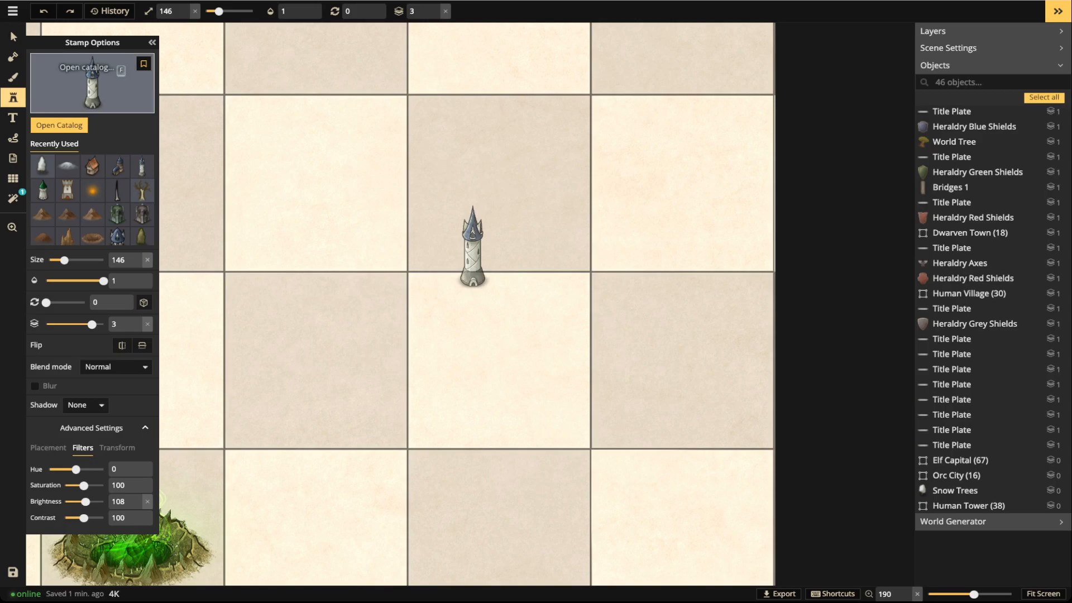
pyautogui.press('f')
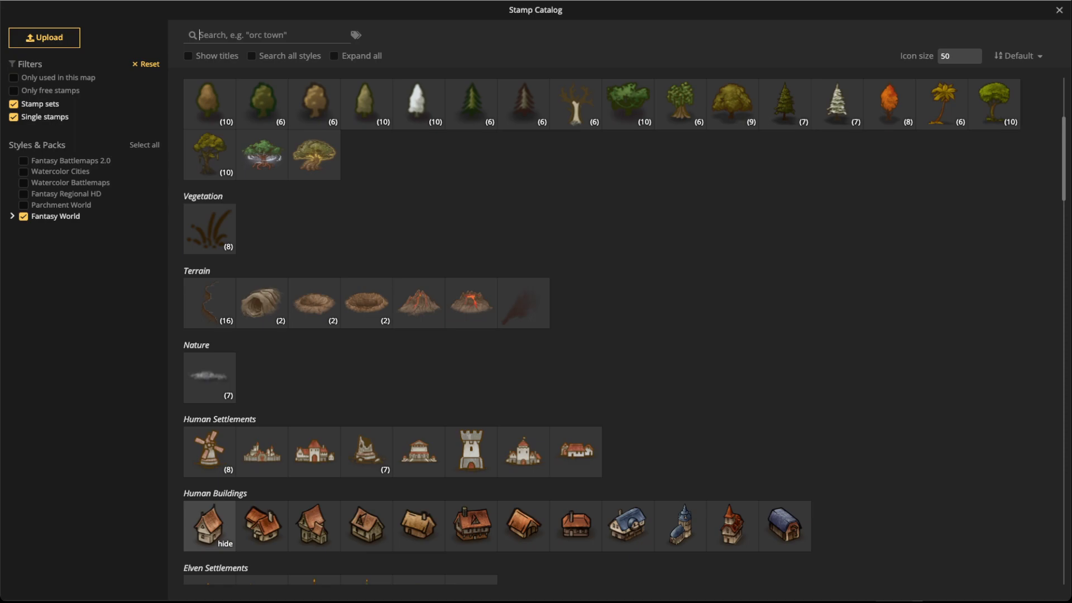
pyautogui.scroll(-10, 625, 331)
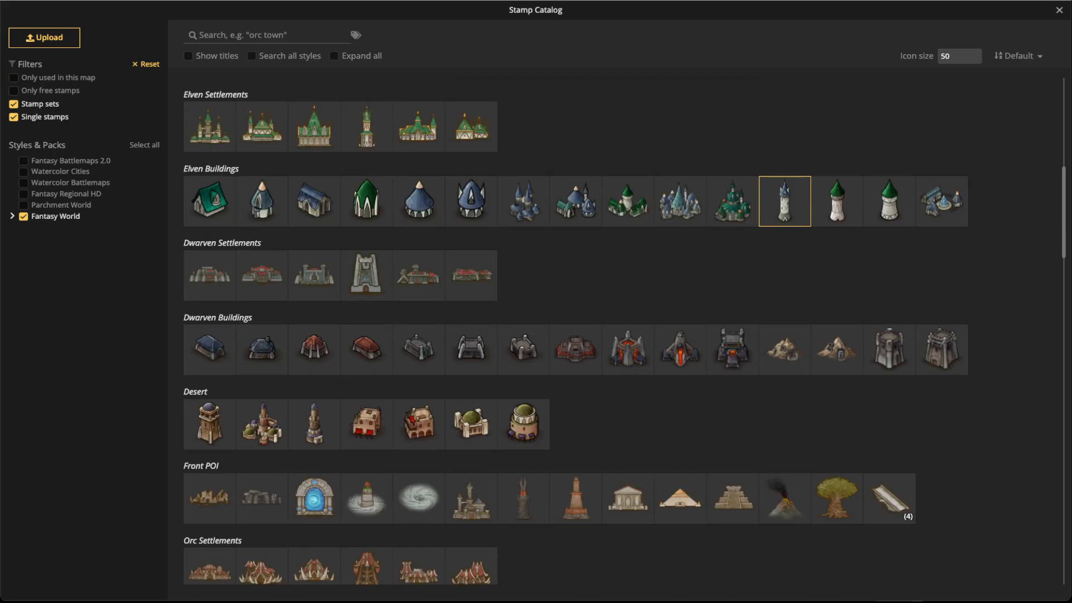
pyautogui.scroll(-5, 625, 331)
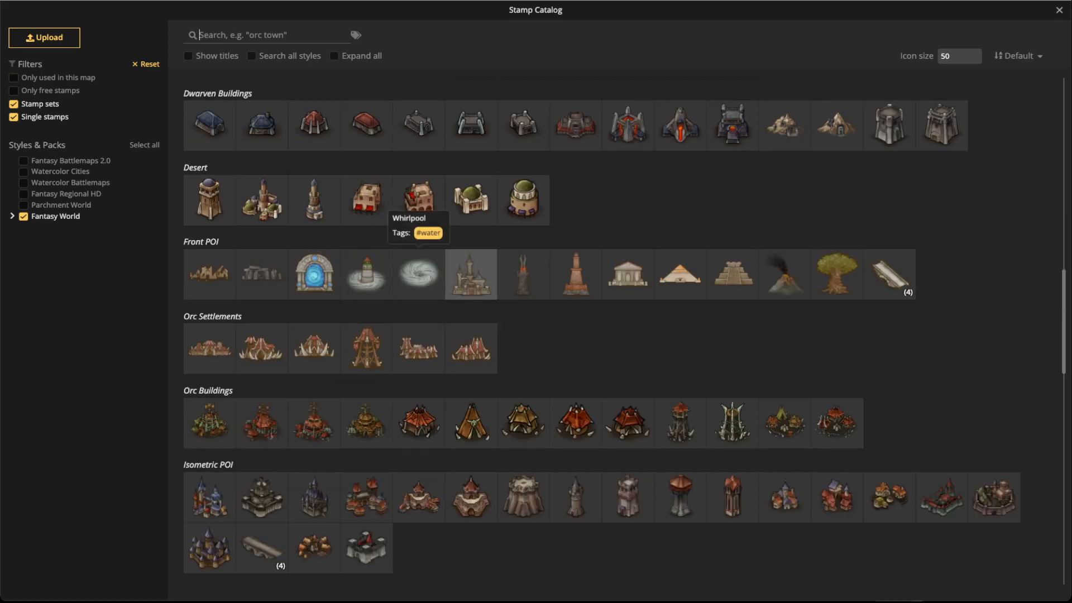
pyautogui.scroll(-2, 419, 422)
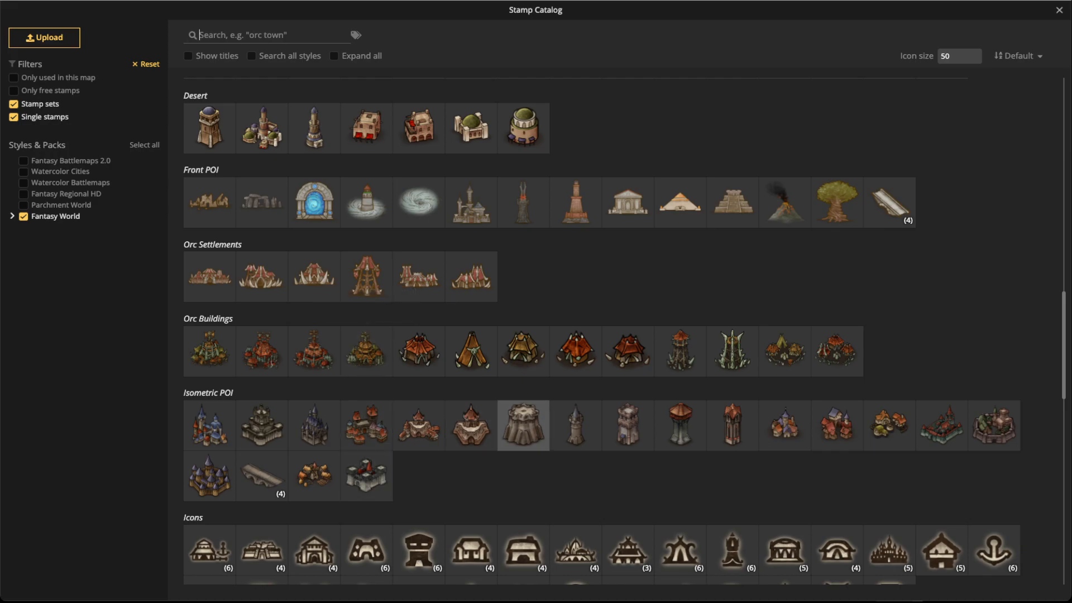
pyautogui.click(522, 426)
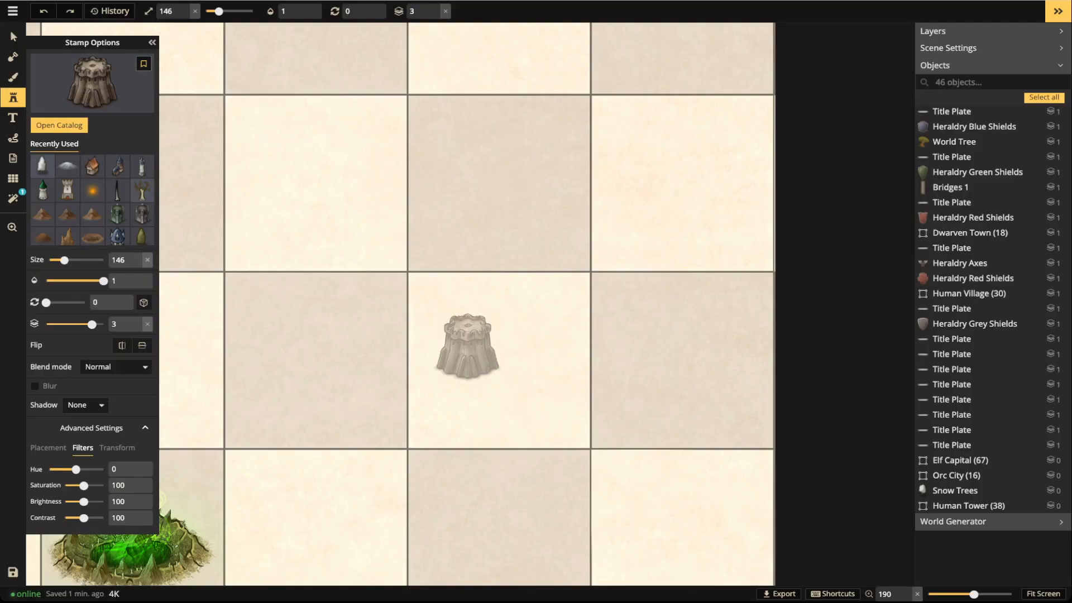
# Enlarge the Human Keep stamp to size 256 and place it in the Castle cell of the Elf row
pyautogui.scroll(10, 481, 360)
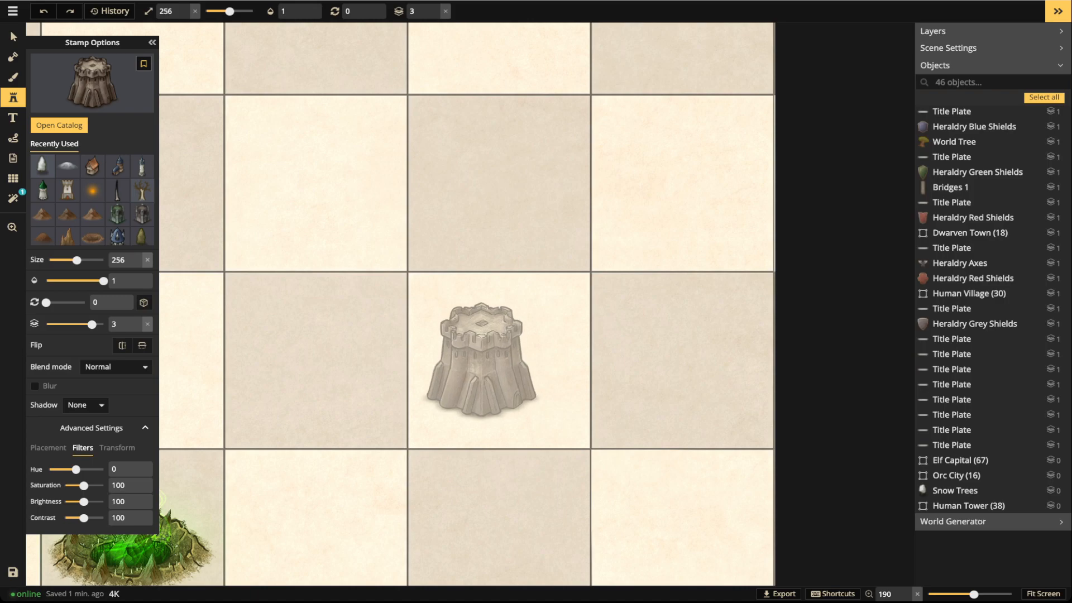
pyautogui.scroll(-5, 482, 360)
pyautogui.moveTo(318, 356); pyautogui.dragTo(709, 365)
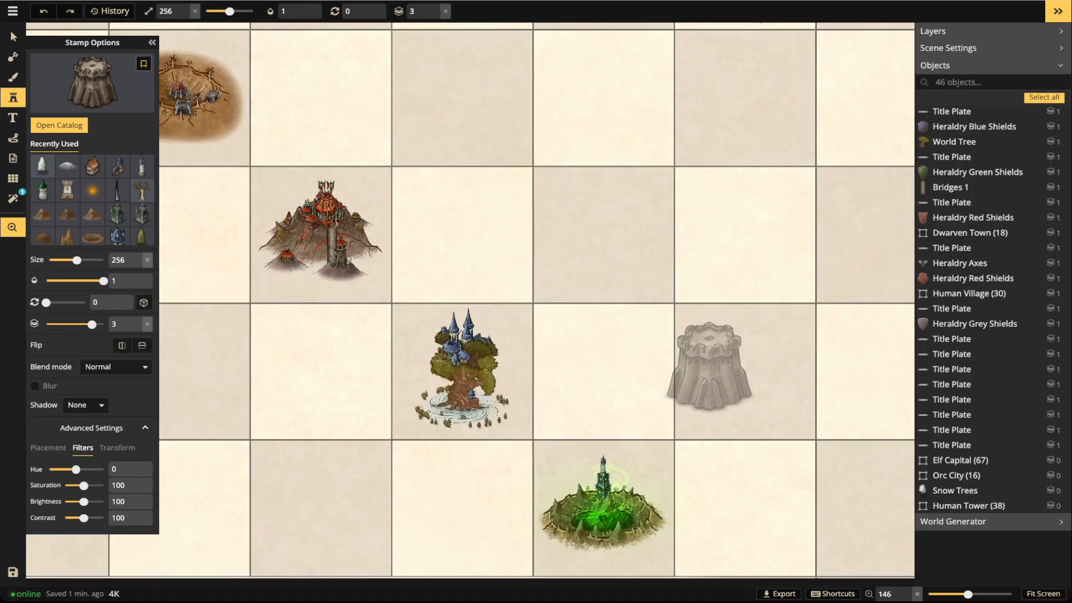
pyautogui.moveTo(634, 359); pyautogui.dragTo(335, 359)
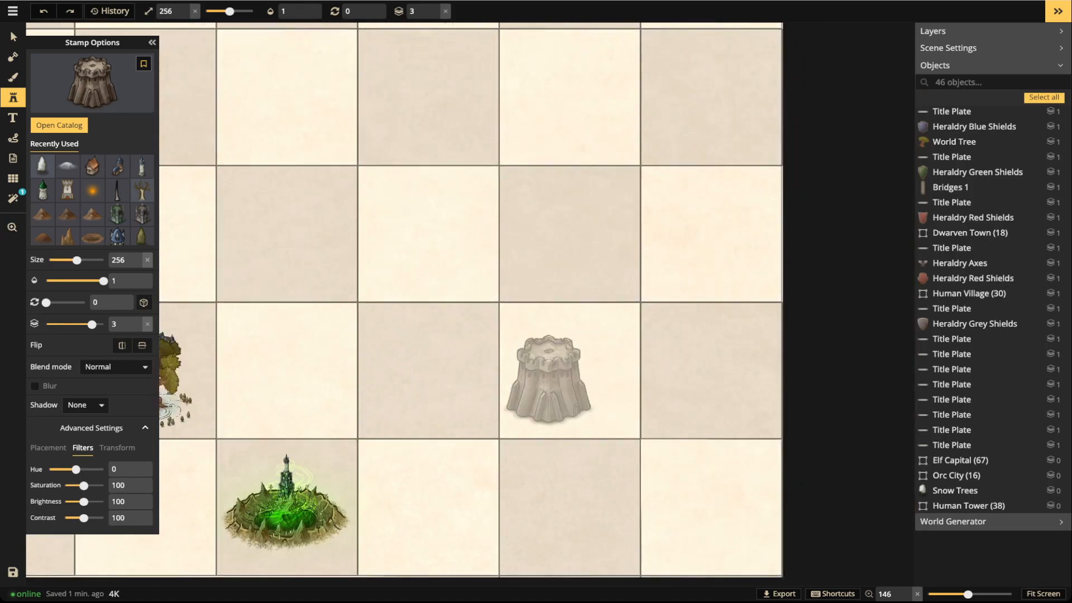
pyautogui.click(553, 380)
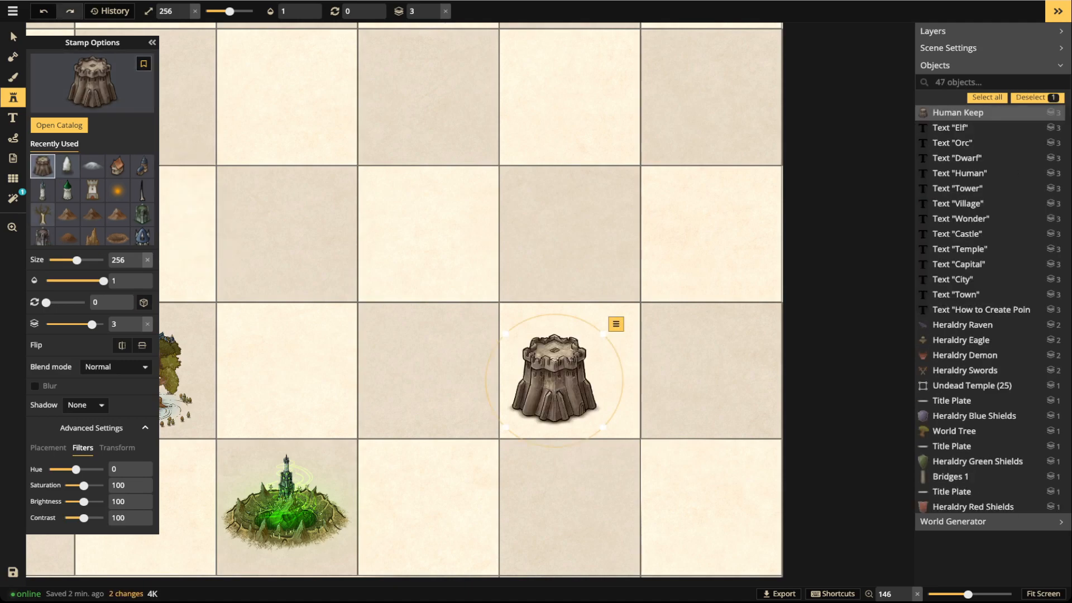
# Stretch the Human Keep's width to 133 and shift it within the Castle cell
pyautogui.click(13, 37)
pyautogui.click(74, 250)
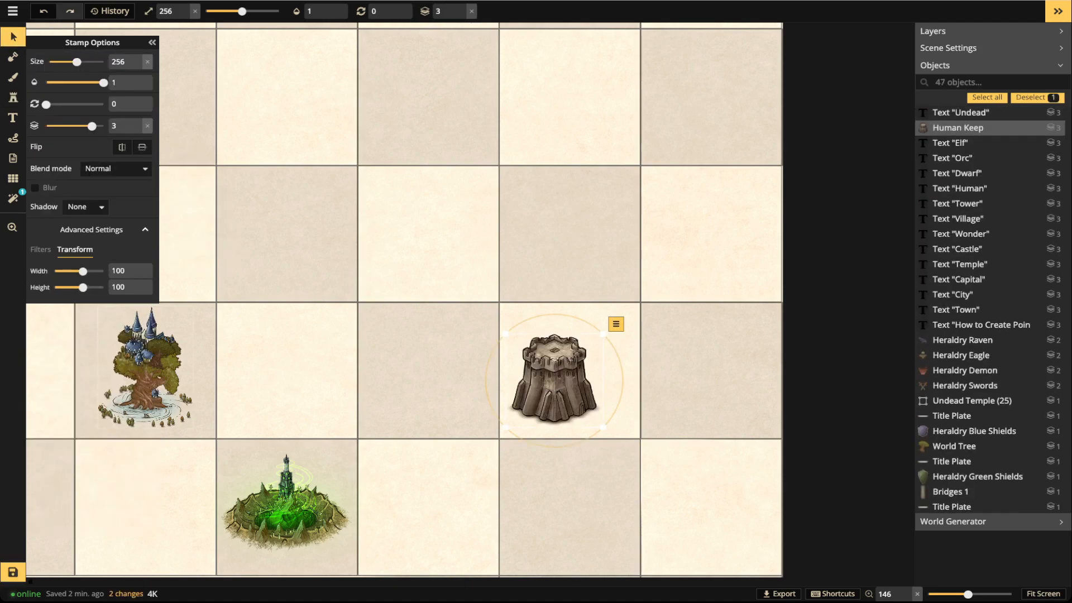
pyautogui.moveTo(83, 271)
pyautogui.mouseDown()
pyautogui.moveTo(100, 271)
pyautogui.moveTo(87, 272)
pyautogui.mouseUp()
pyautogui.moveTo(555, 380); pyautogui.dragTo(578, 385)
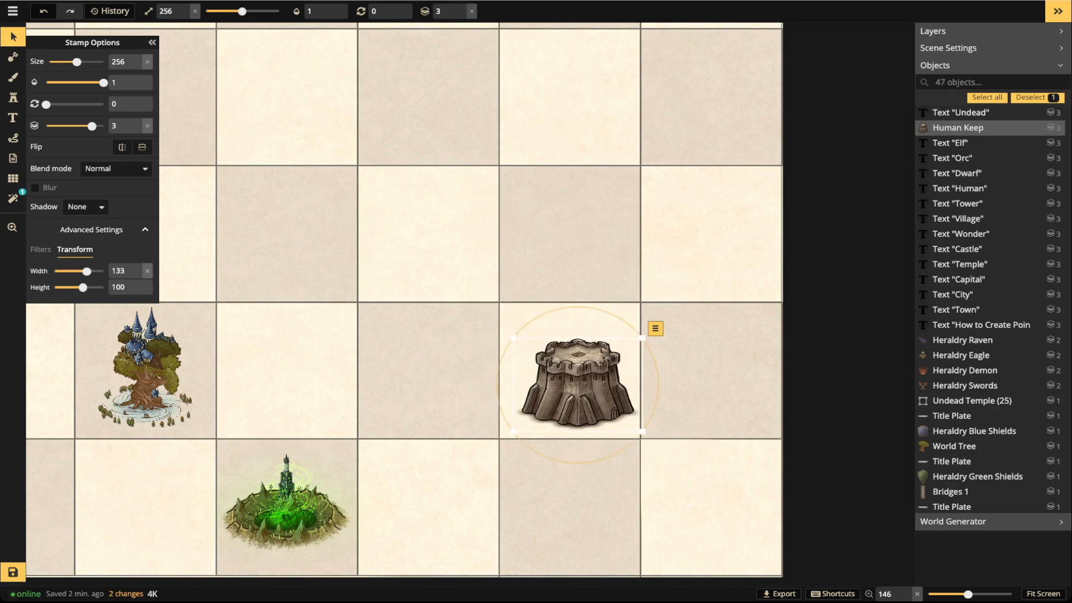
# Reduce the Human Keep to size 216 and centre it in the Castle cell
pyautogui.moveTo(642, 431); pyautogui.dragTo(640, 430)
pyautogui.moveTo(640, 339); pyautogui.dragTo(478, 341)
pyautogui.moveTo(419, 384); pyautogui.dragTo(415, 387)
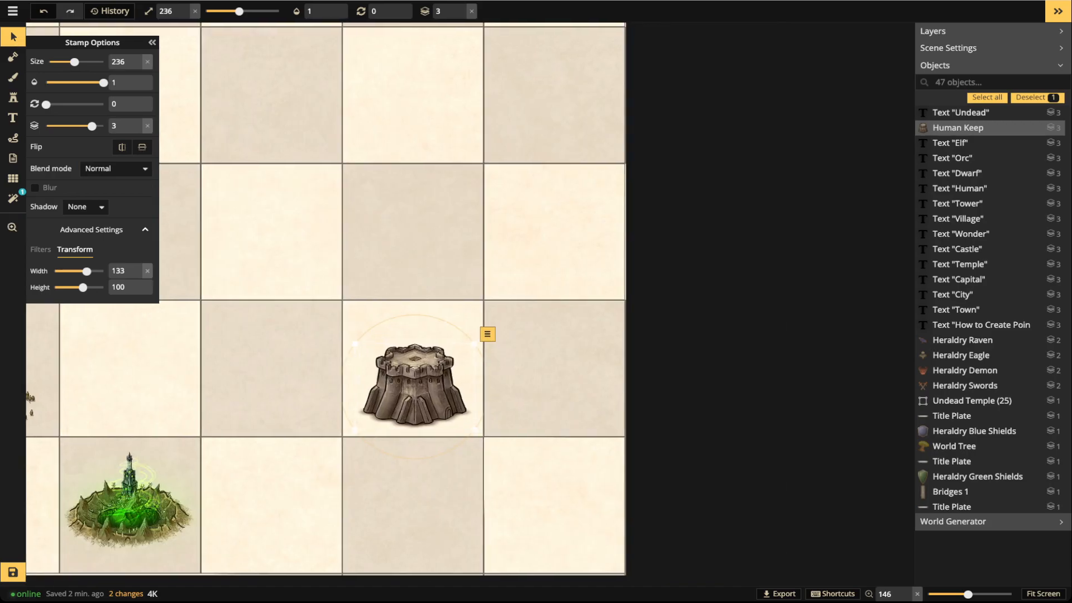
pyautogui.press('[')
pyautogui.press('[')
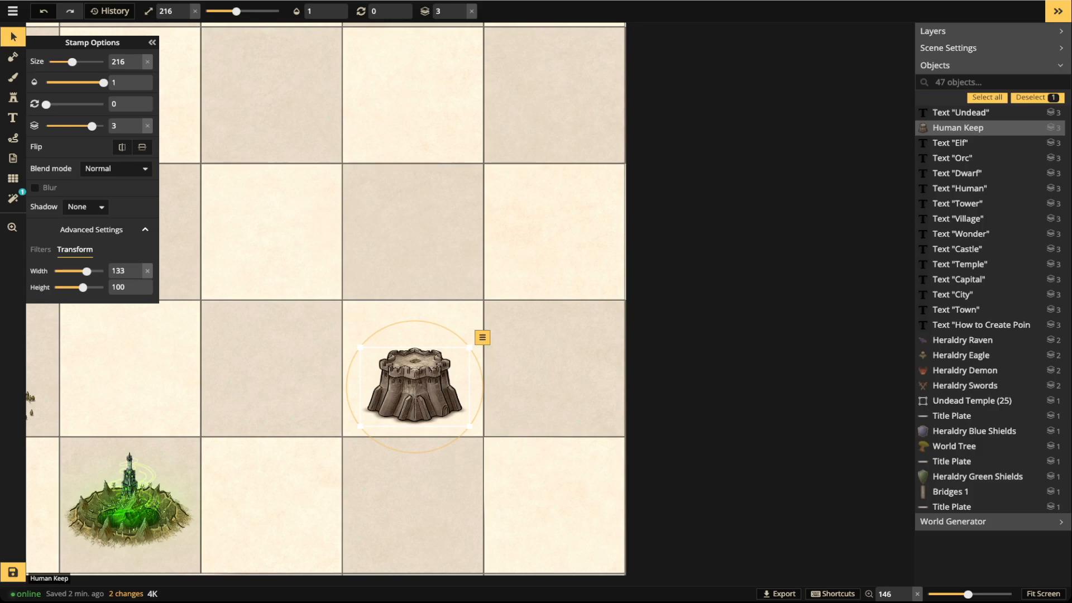
pyautogui.moveTo(414, 386); pyautogui.dragTo(411, 378)
pyautogui.scroll(5, 410, 378)
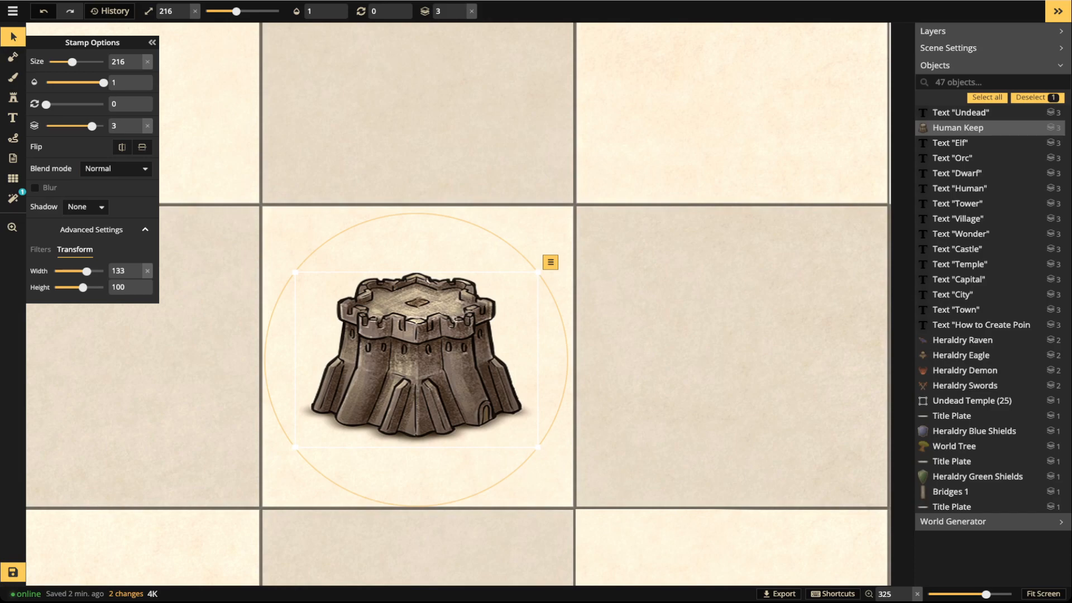
# Try the blue elven city stamp and the slim blue-roofed elven tower stamp over the keep
pyautogui.click(13, 97)
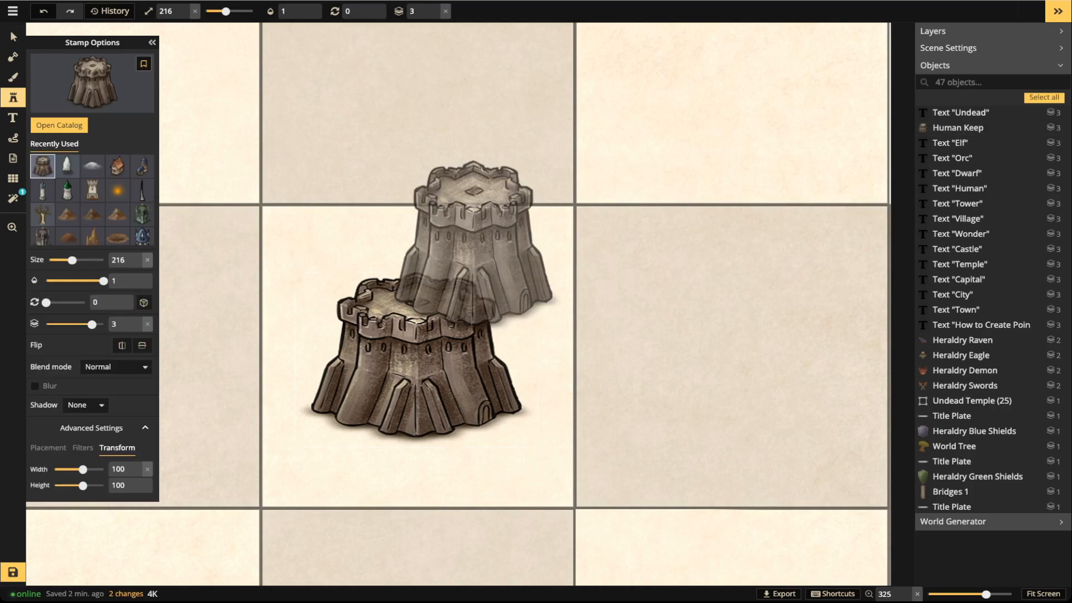
pyautogui.press('f')
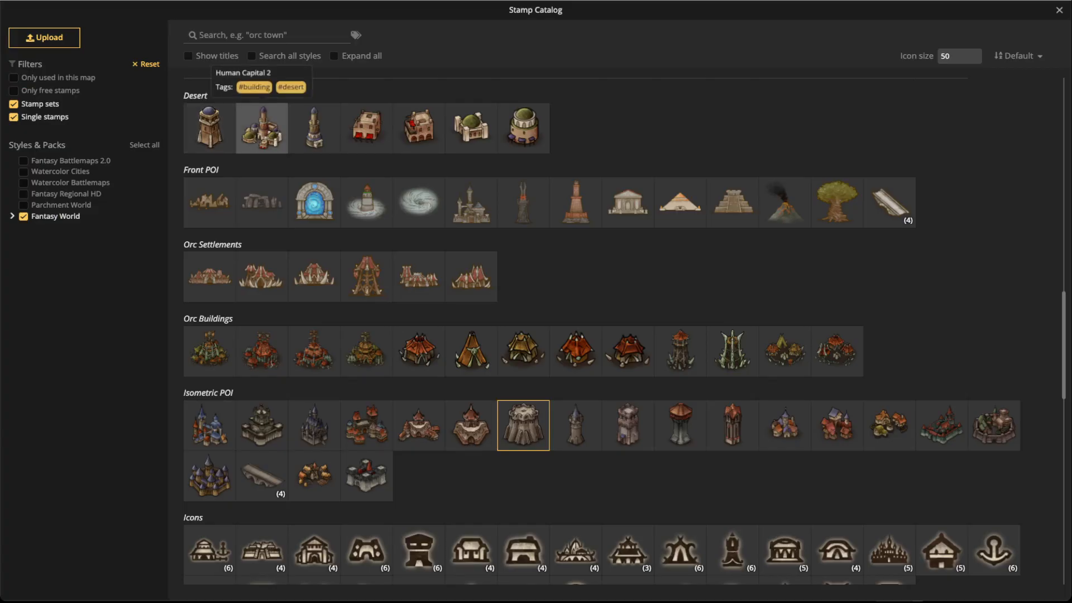
pyautogui.scroll(4, 601, 329)
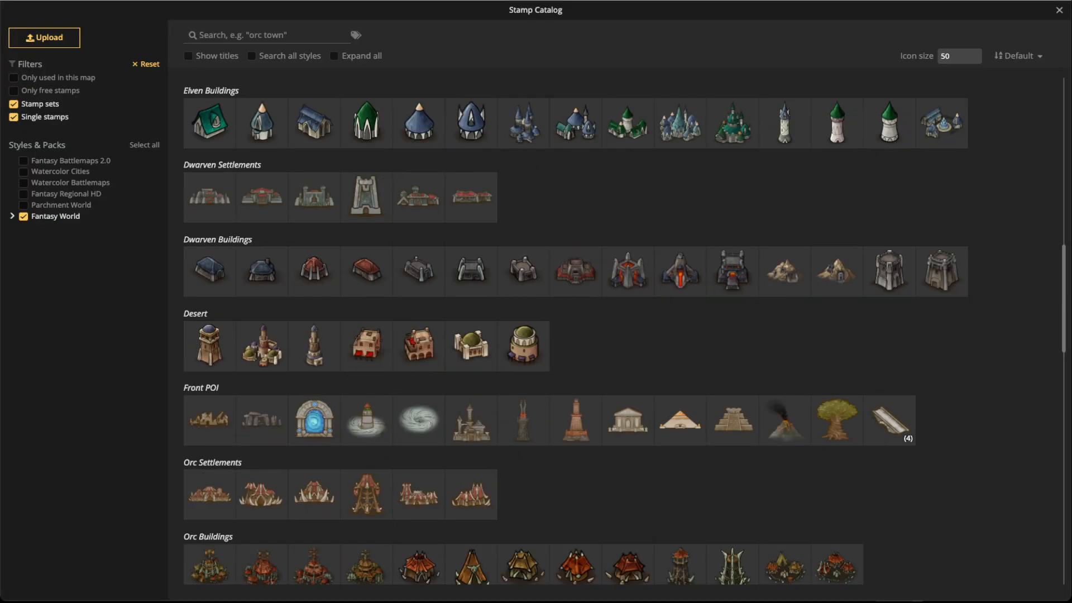
pyautogui.click(523, 123)
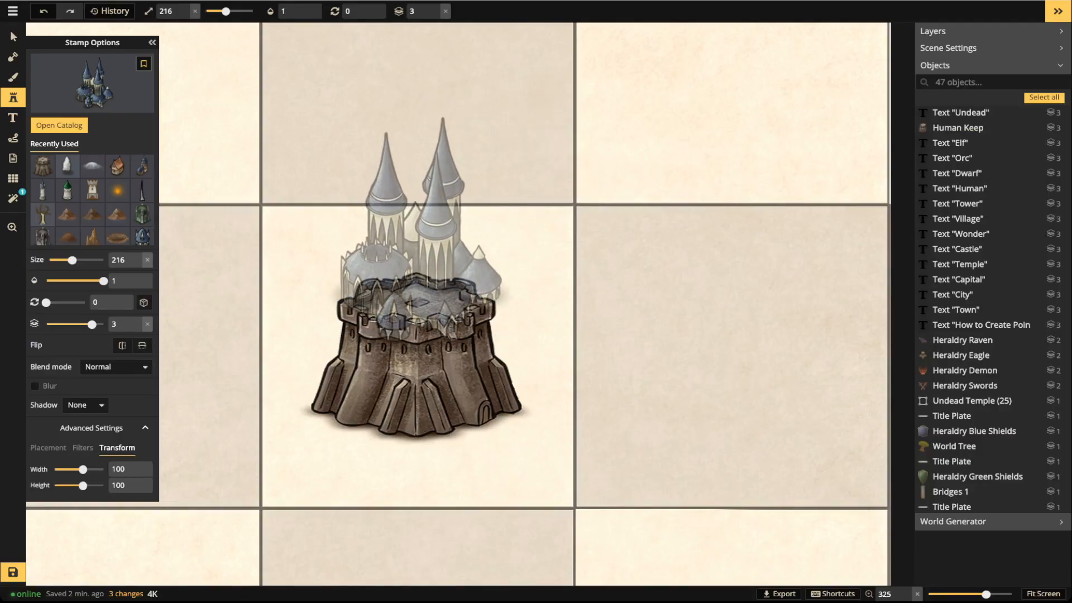
pyautogui.click(483, 244)
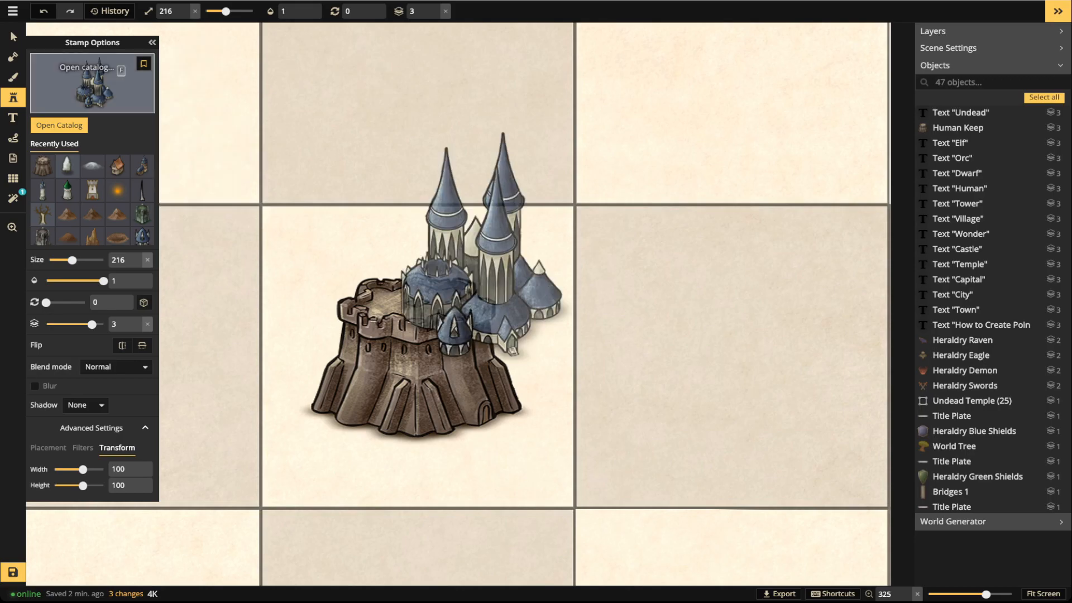
pyautogui.press('f')
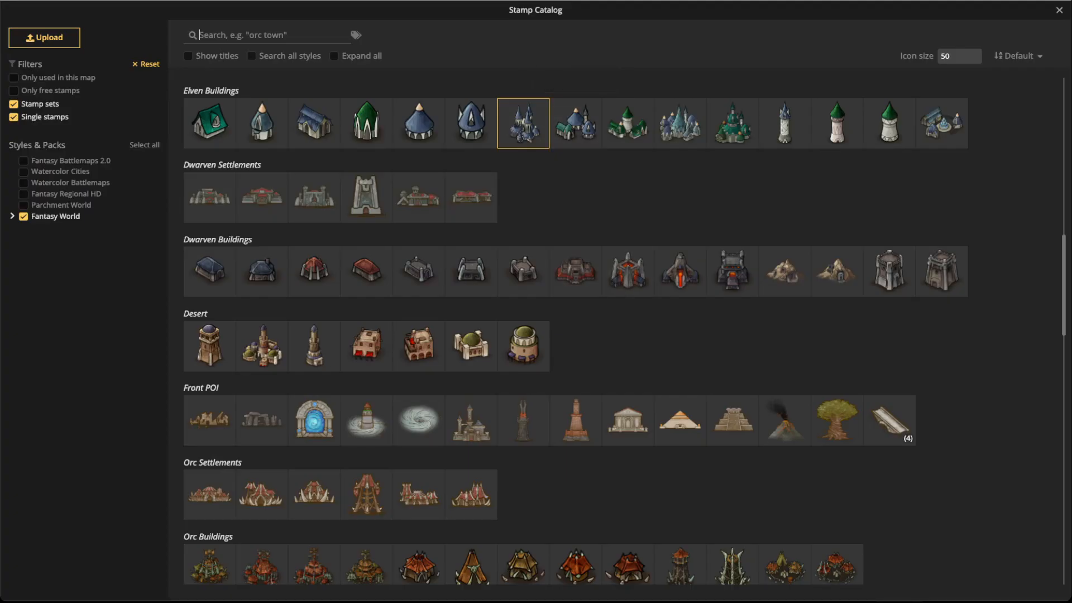
pyautogui.click(785, 123)
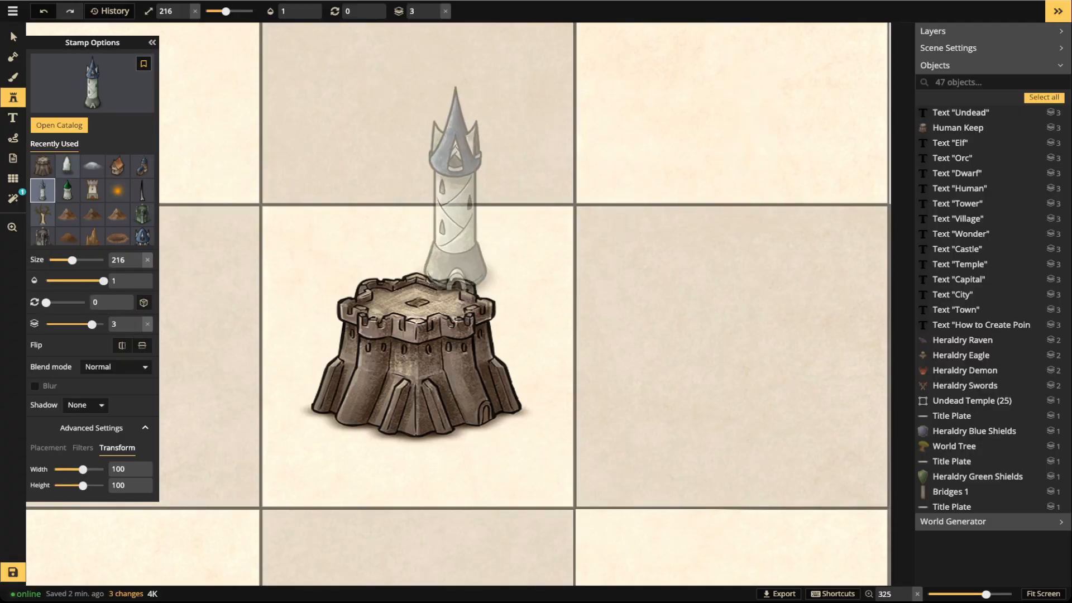
pyautogui.click(474, 242)
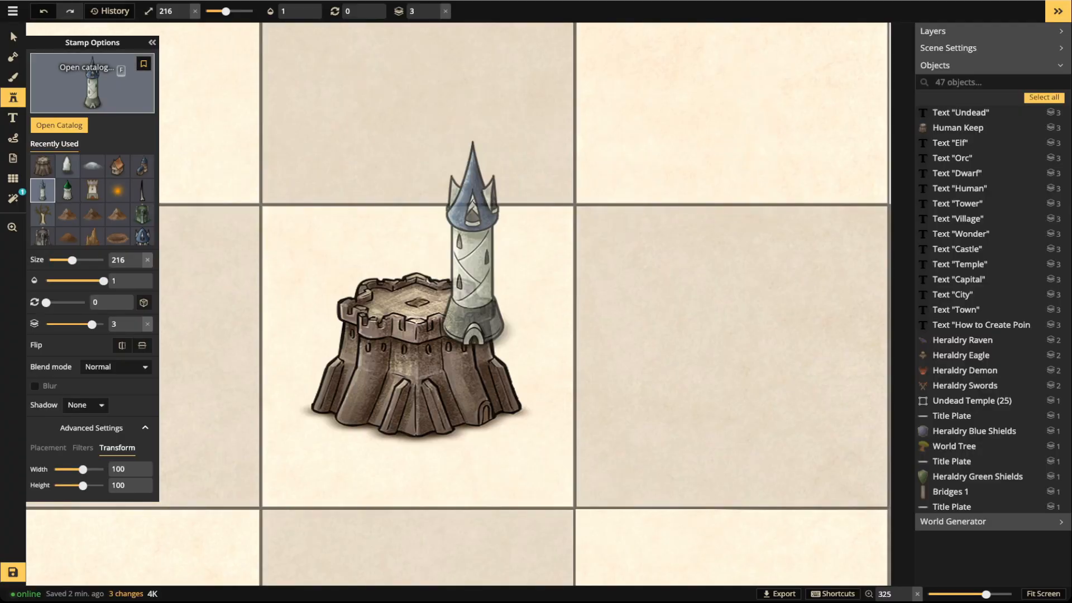
# Choose the green Elven City 4 stamp, reduce it to size 186 and place it just above the keep
pyautogui.click(92, 83)
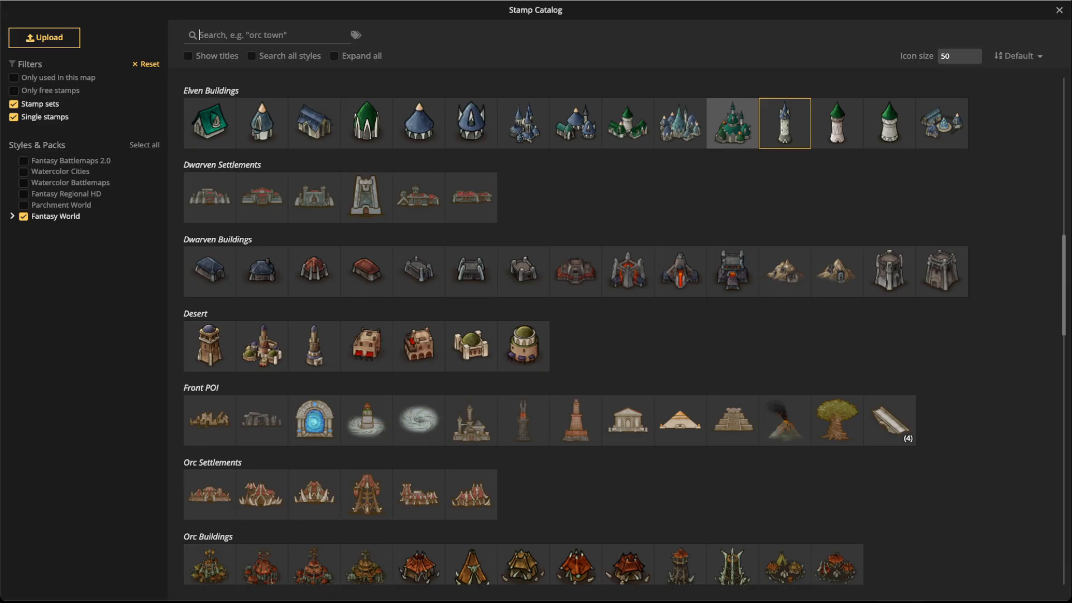
pyautogui.click(732, 122)
pyautogui.press('[')
pyautogui.press('[')
pyautogui.press('[')
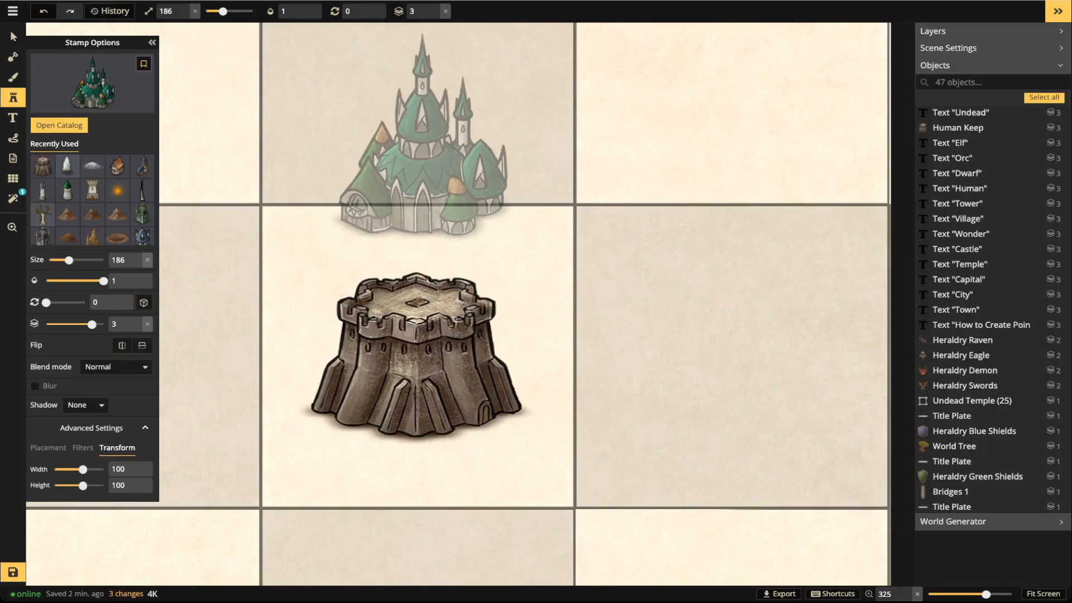
pyautogui.click(422, 138)
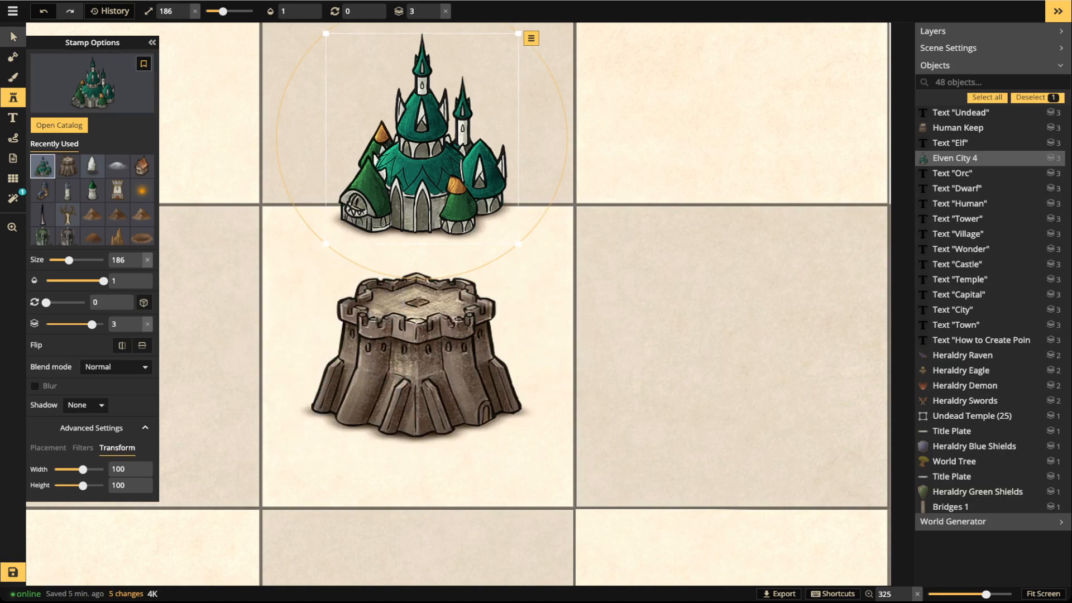
# Shrink Elven City 4 to size 156, move it onto the keep's battlements and raise it to layer 4
pyautogui.click(14, 37)
pyautogui.moveTo(326, 34); pyautogui.dragTo(336, 45)
pyautogui.moveTo(420, 145); pyautogui.dragTo(414, 250)
pyautogui.click(462, 8)
pyautogui.press('[')
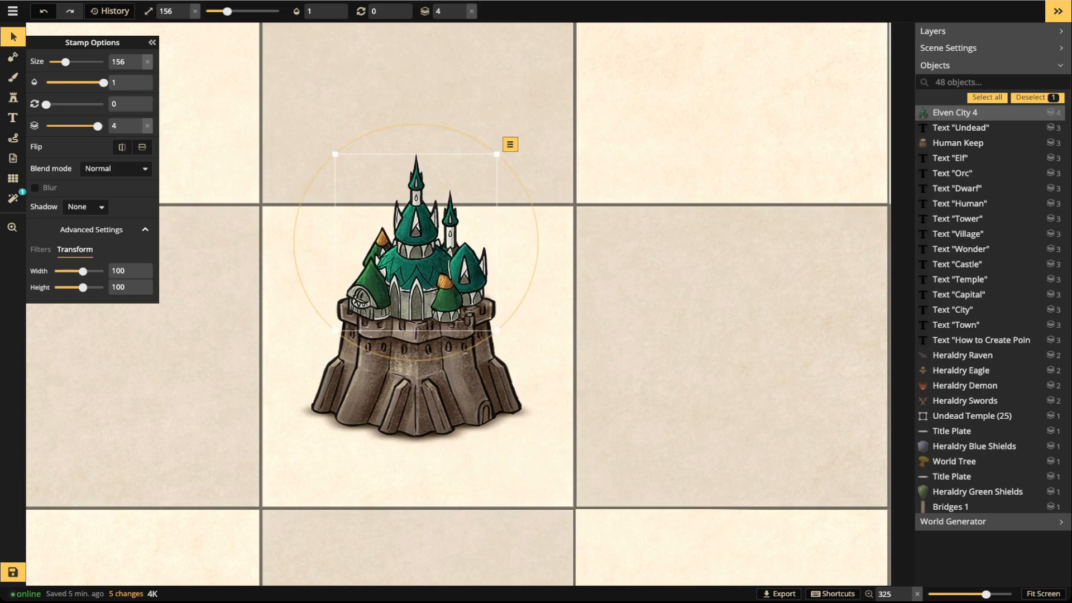
# Stretch Elven City 4 to a width of 121, shrink it slightly and fit it on top of the keep
pyautogui.moveTo(83, 272); pyautogui.dragTo(84, 271)
pyautogui.moveTo(504, 154); pyautogui.dragTo(498, 160)
pyautogui.moveTo(416, 251); pyautogui.dragTo(415, 255)
# Select Elven City 4 and the Human Keep together and move them down into the Castle cell
pyautogui.press('Escape')
pyautogui.scroll(-3, 393, 264)
pyautogui.moveTo(275, 175); pyautogui.dragTo(500, 366)
pyautogui.moveTo(436, 335); pyautogui.dragTo(433, 368)
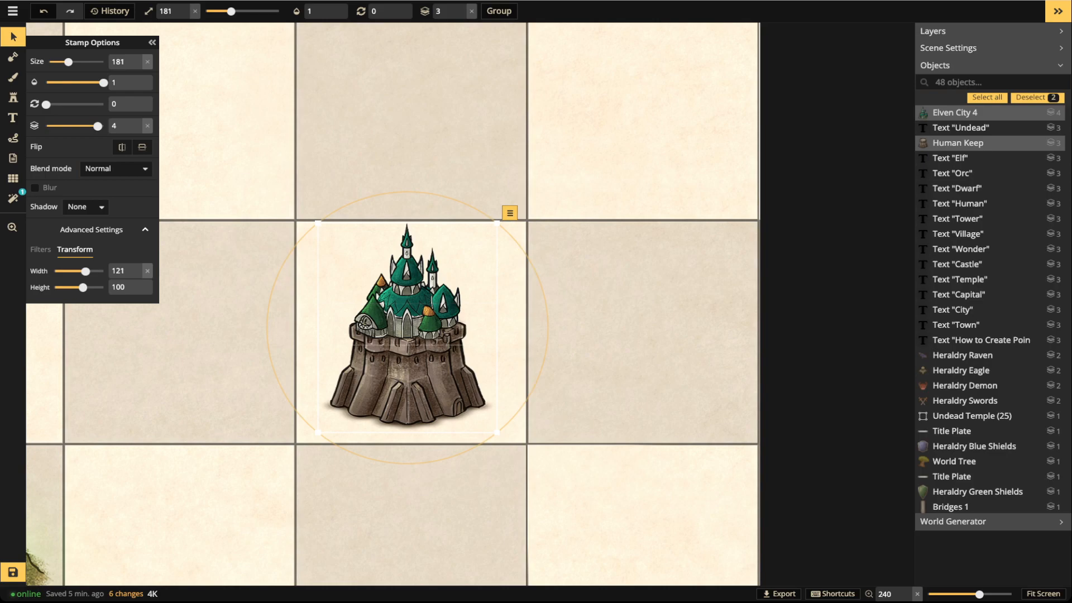
# Scale the selected city and keep down to size 170 and move them up so the spires cross the cell's upper edge
pyautogui.press('Escape')
pyautogui.press('space')
pyautogui.moveTo(432, 369); pyautogui.dragTo(332, 202)
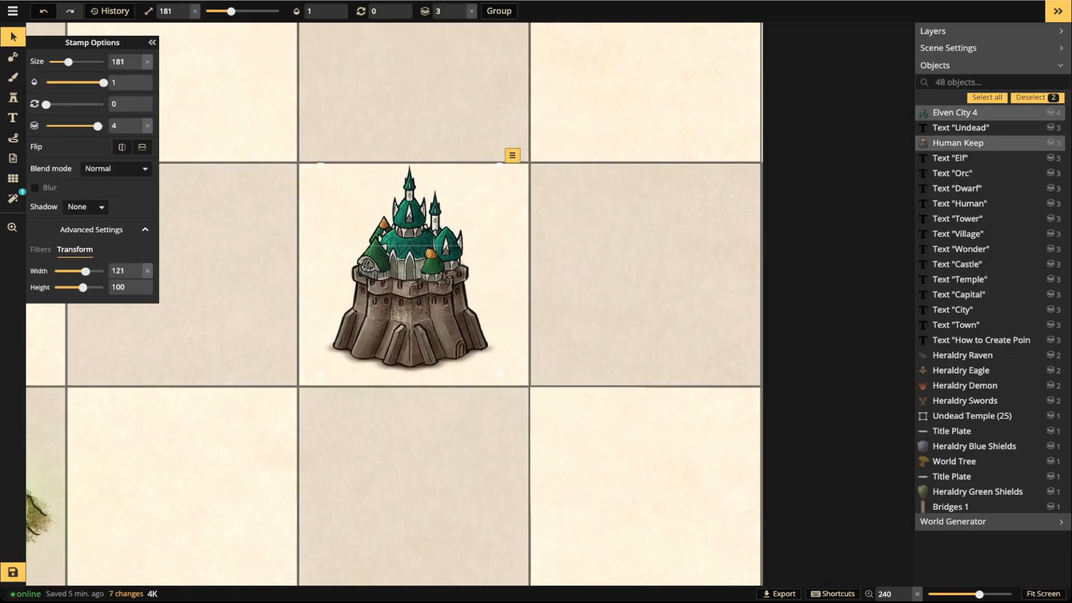
pyautogui.moveTo(496, 165); pyautogui.dragTo(492, 170)
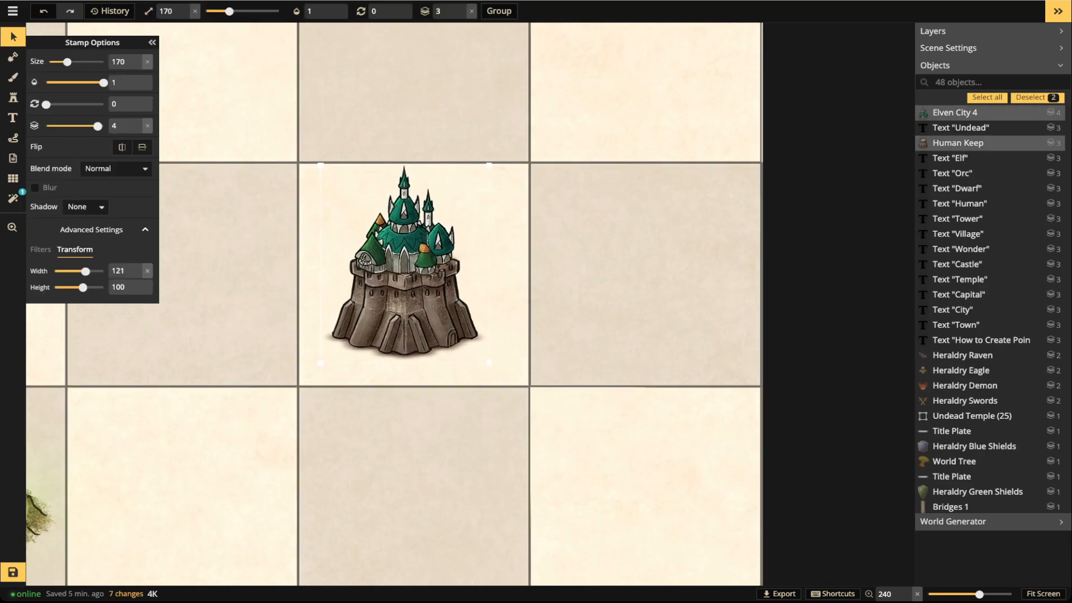
pyautogui.moveTo(410, 268); pyautogui.dragTo(416, 216)
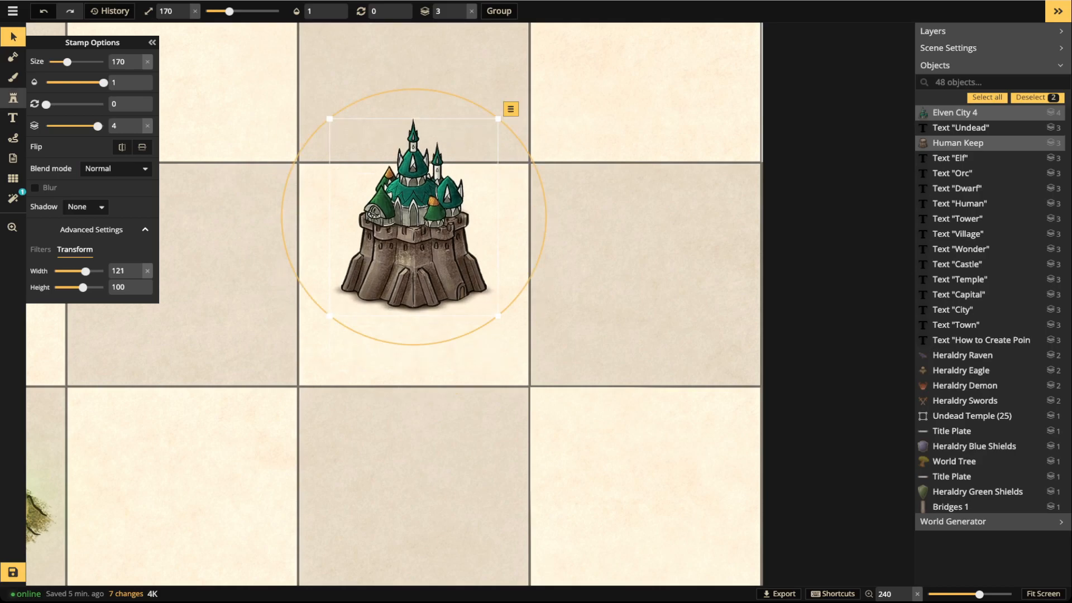
pyautogui.click(13, 97)
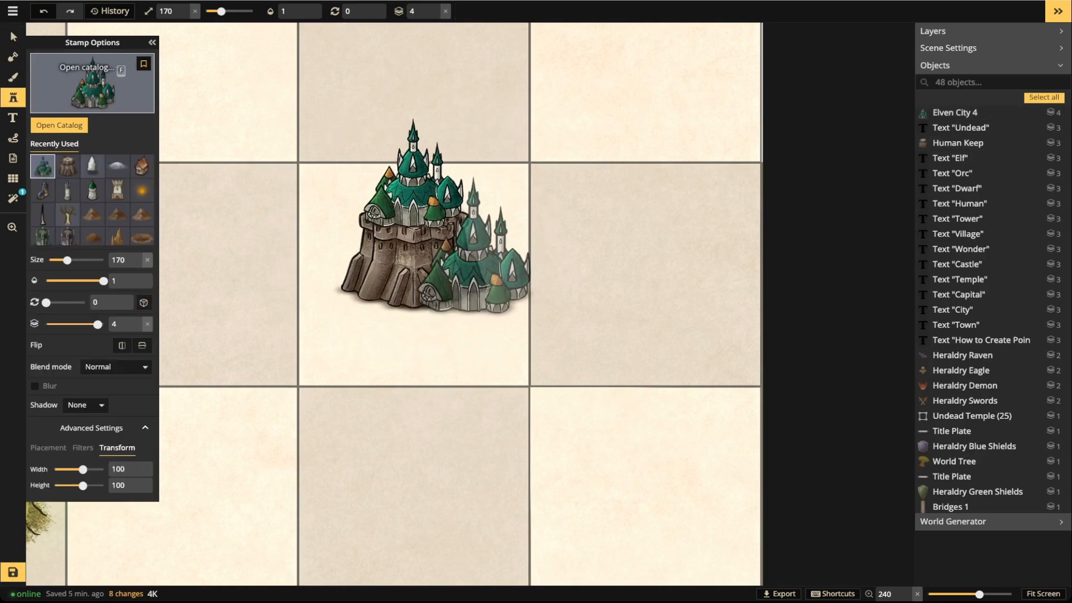
pyautogui.click(93, 84)
pyautogui.press('Escape')
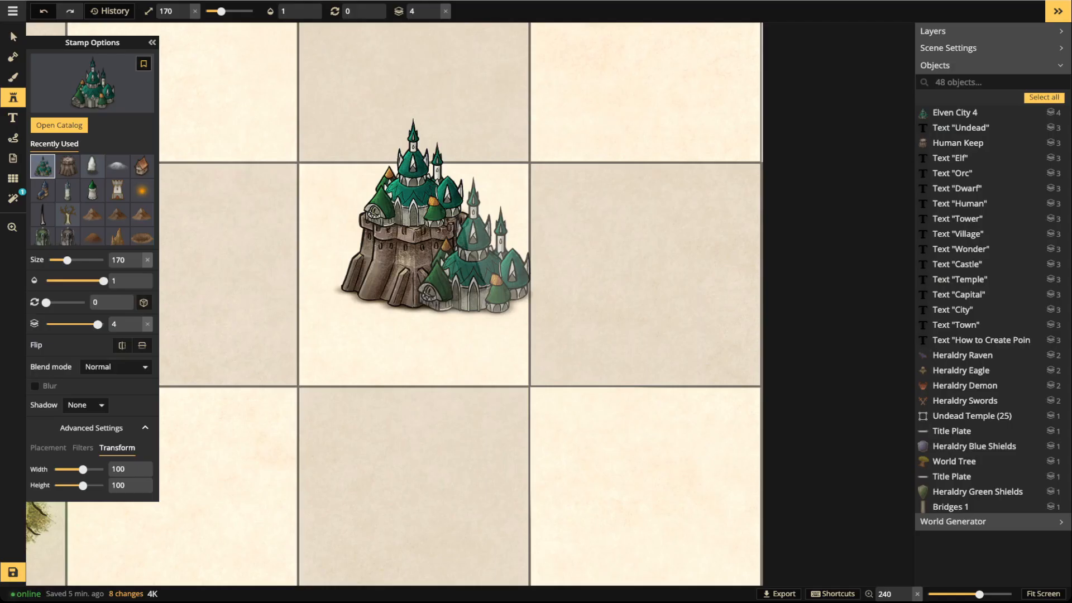
pyautogui.click(14, 36)
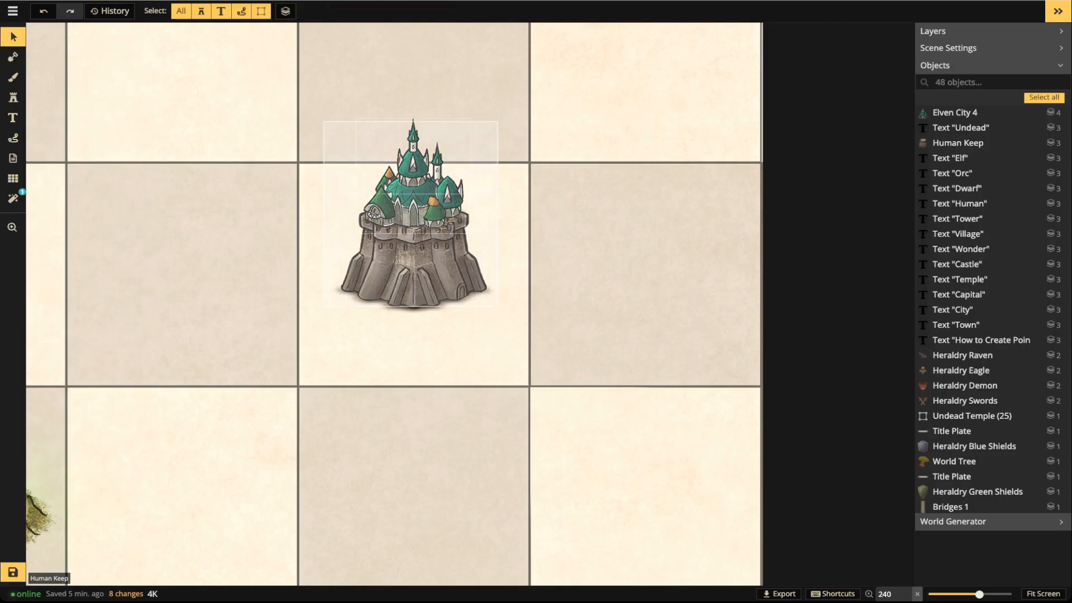
# Move the selected city and keep down inside the Castle cell, scale them to size 165 and center them
pyautogui.moveTo(411, 224); pyautogui.dragTo(412, 281)
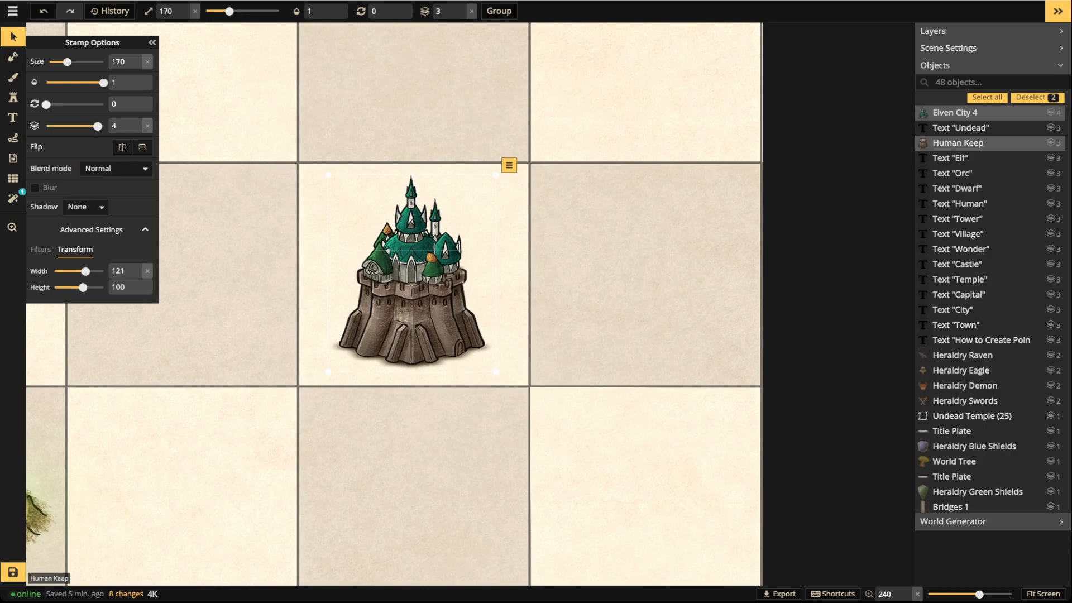
pyautogui.moveTo(496, 372); pyautogui.dragTo(490, 365)
pyautogui.moveTo(416, 290); pyautogui.dragTo(423, 292)
# Pick the Elven Tower 2 stamp from the catalog, shrink it to size 95 and place it beside the keep's left side
pyautogui.click(13, 98)
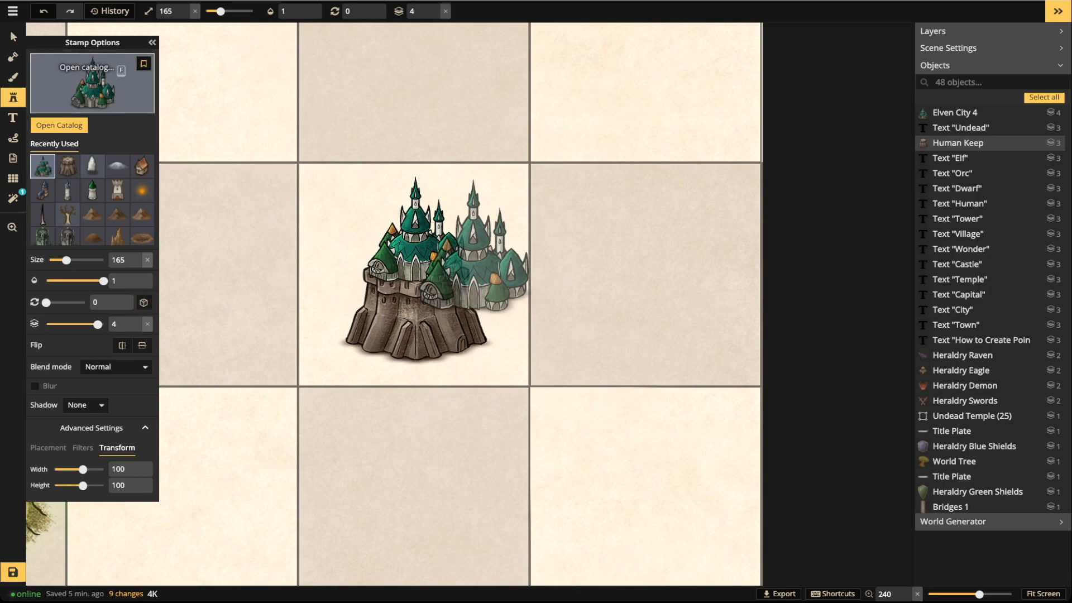
pyautogui.click(92, 84)
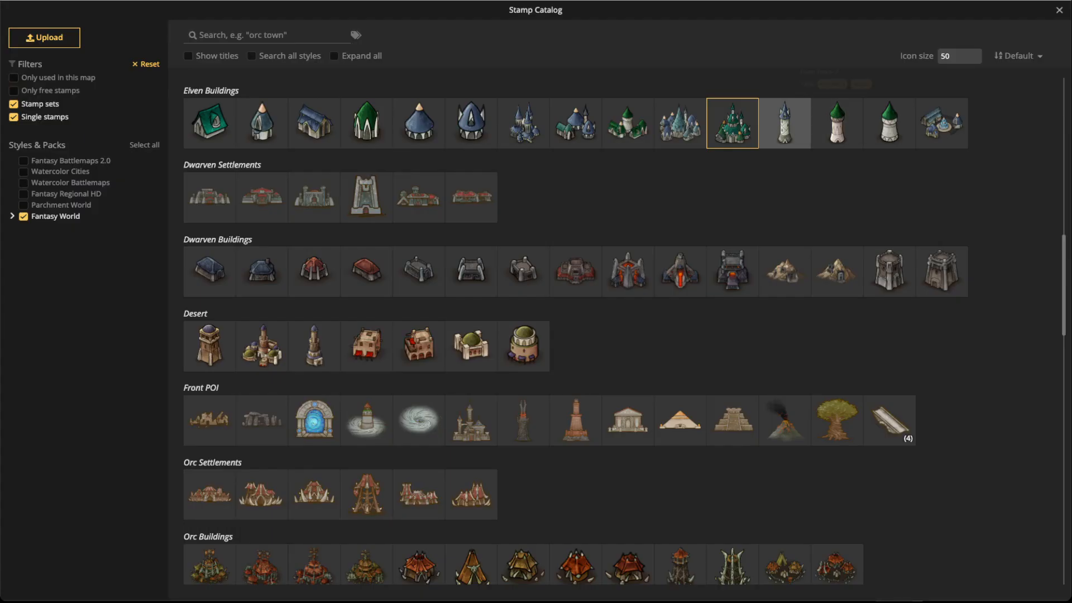
pyautogui.click(837, 122)
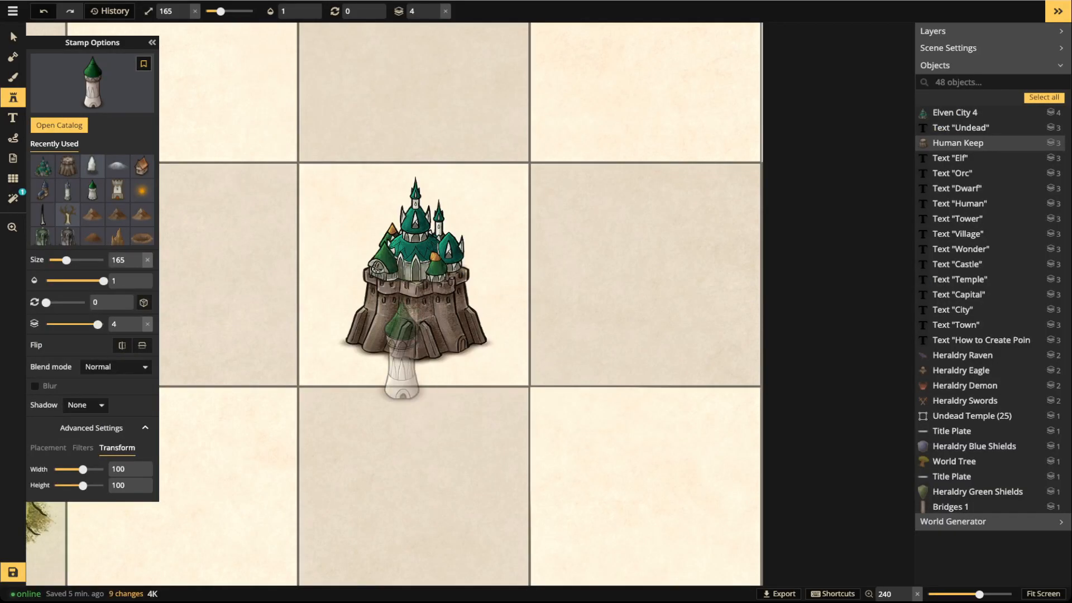
pyautogui.press('[')
pyautogui.press('[')
pyautogui.press('[')
pyautogui.press('[')
pyautogui.press('[')
pyautogui.press('[')
pyautogui.press('[')
pyautogui.press('[')
pyautogui.press('[')
pyautogui.press('[')
pyautogui.press('[')
pyautogui.press('[')
pyautogui.press('[')
pyautogui.press('[')
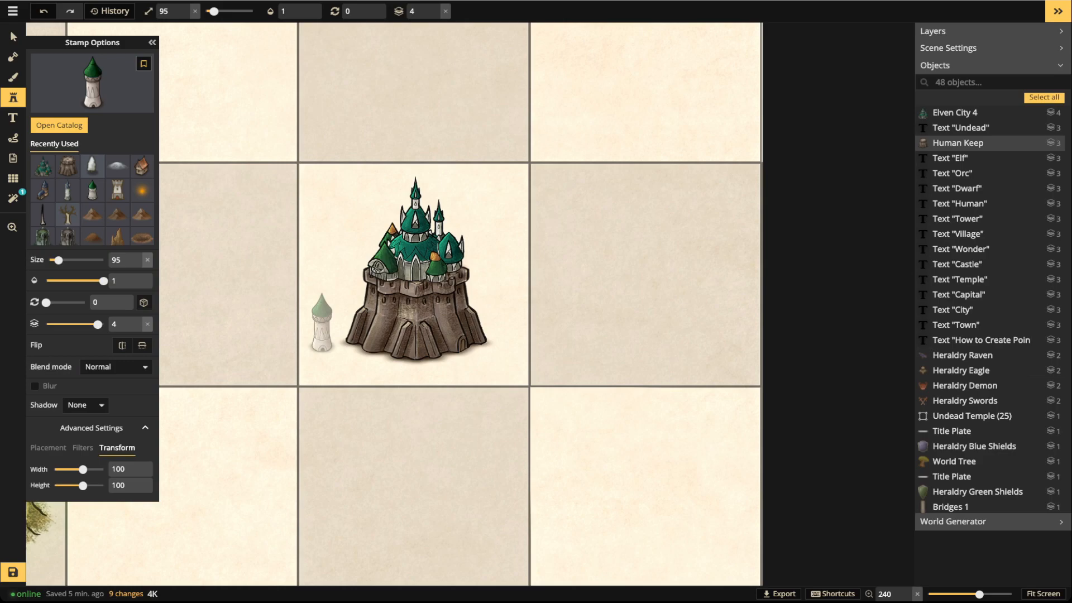
pyautogui.click(322, 322)
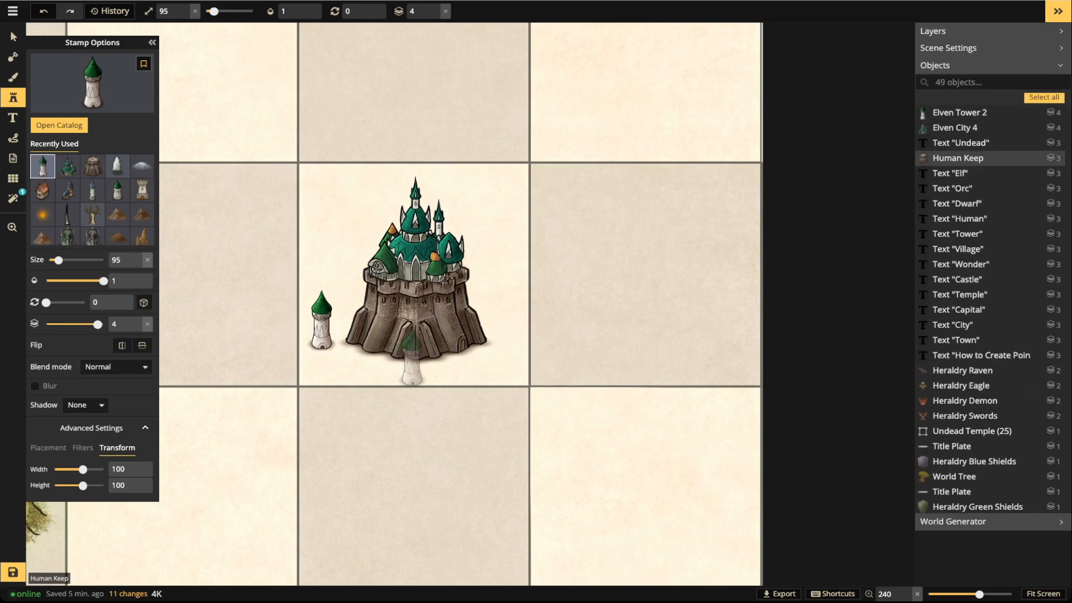
# Place a second Elven Tower 2 of size 95 in front of the keep's base at its middle
pyautogui.scroll(2, 412, 357)
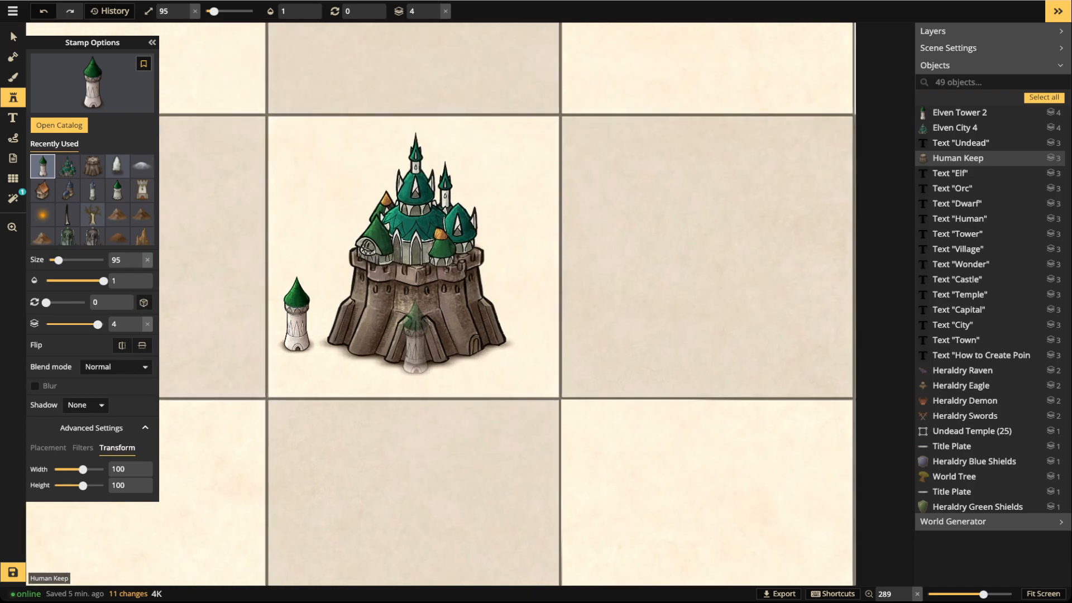
pyautogui.scroll(2, 414, 337)
pyautogui.scroll(-1, 415, 341)
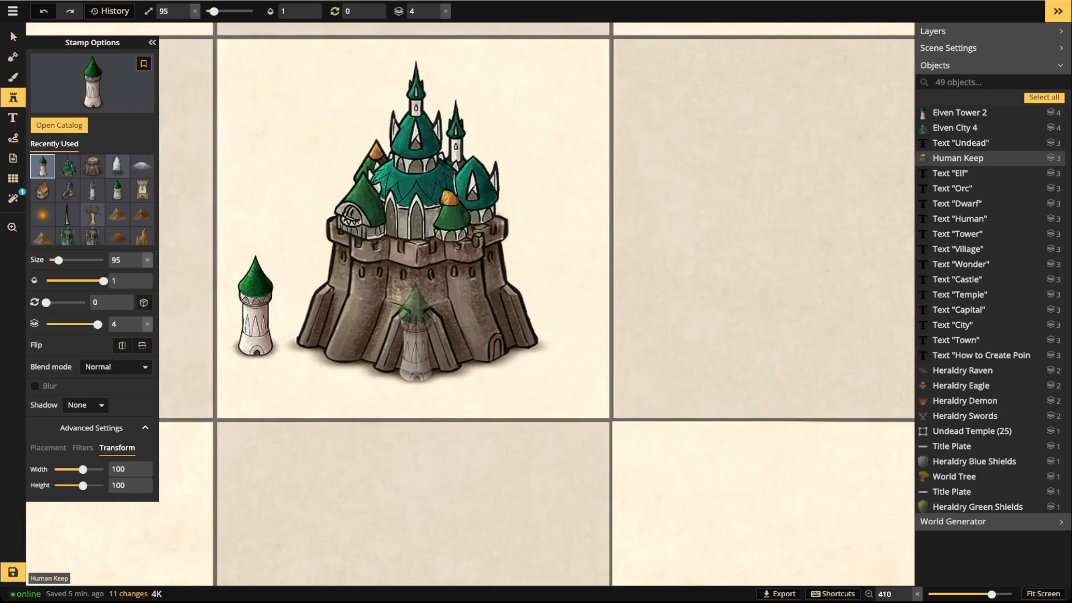
pyautogui.click(416, 335)
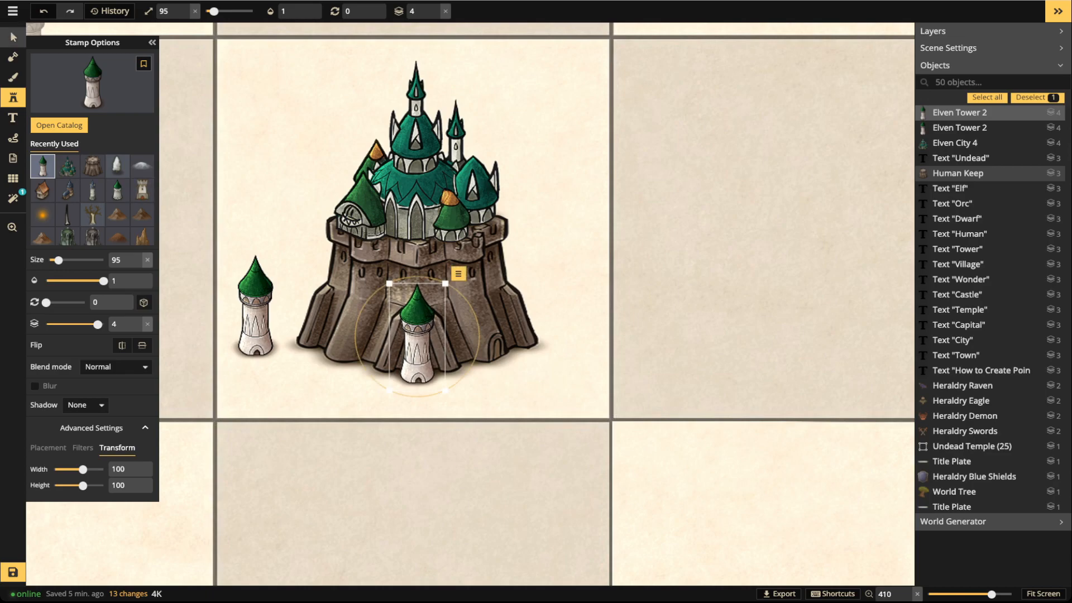
# Move the left tower against the keep's edge and place a copy of it at the keep's right edge
pyautogui.press('v')
pyautogui.click(255, 312)
pyautogui.moveTo(255, 312); pyautogui.dragTo(304, 310)
pyautogui.hotkey('ctrl', 'c')
pyautogui.hotkey('ctrl', 'v')
pyautogui.moveTo(590, 314); pyautogui.dragTo(528, 304)
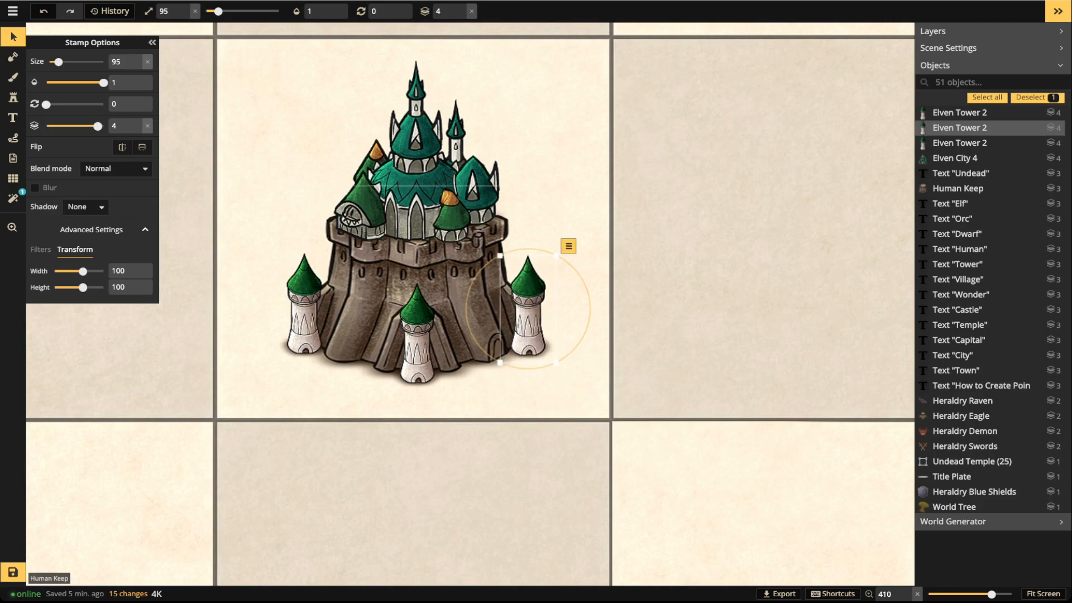
# Select the keep, the city and all three towers together and nudge them slightly down in the cell
pyautogui.moveTo(255, 55); pyautogui.dragTo(578, 399)
pyautogui.moveTo(395, 313); pyautogui.dragTo(394, 318)
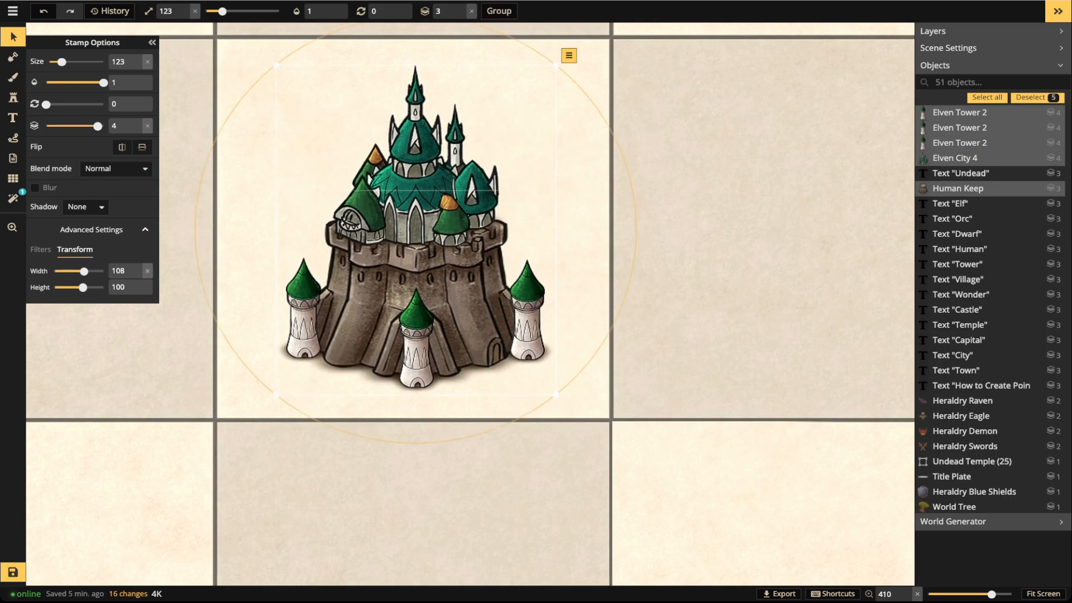
pyautogui.scroll(-2, 395, 318)
pyautogui.scroll(-1, 395, 318)
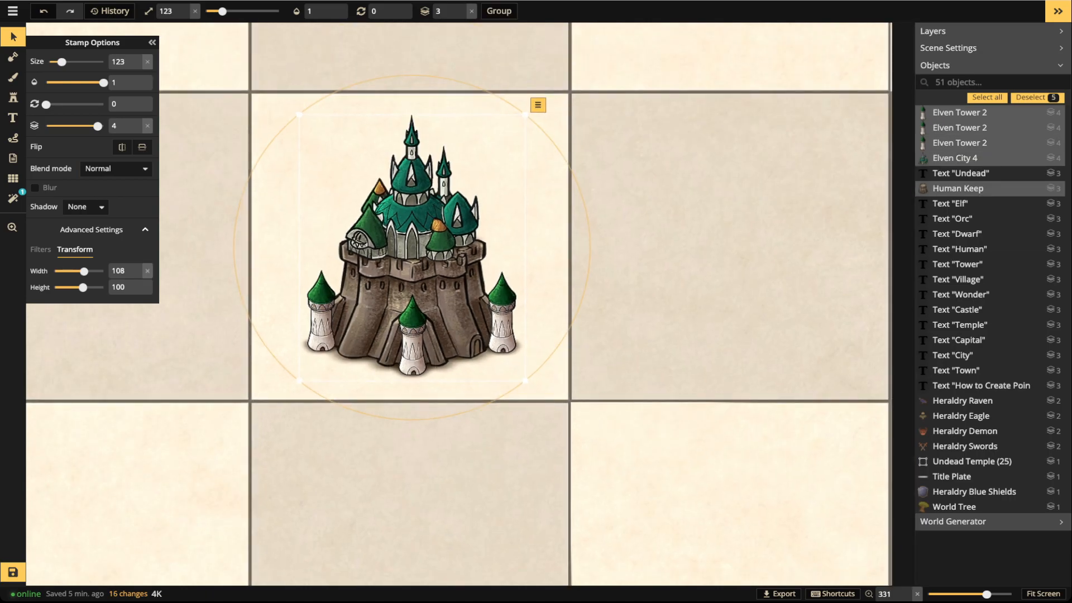
# Pick the Whirlpool stamp from the catalog, shrink it to size 63 and place it above the right tower
pyautogui.click(13, 97)
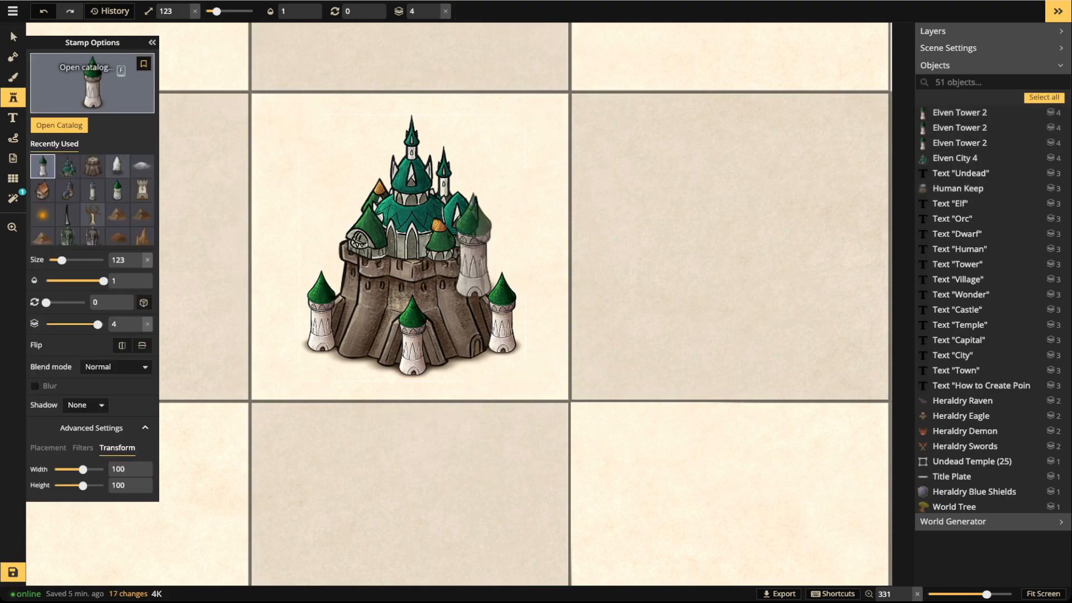
pyautogui.press('f')
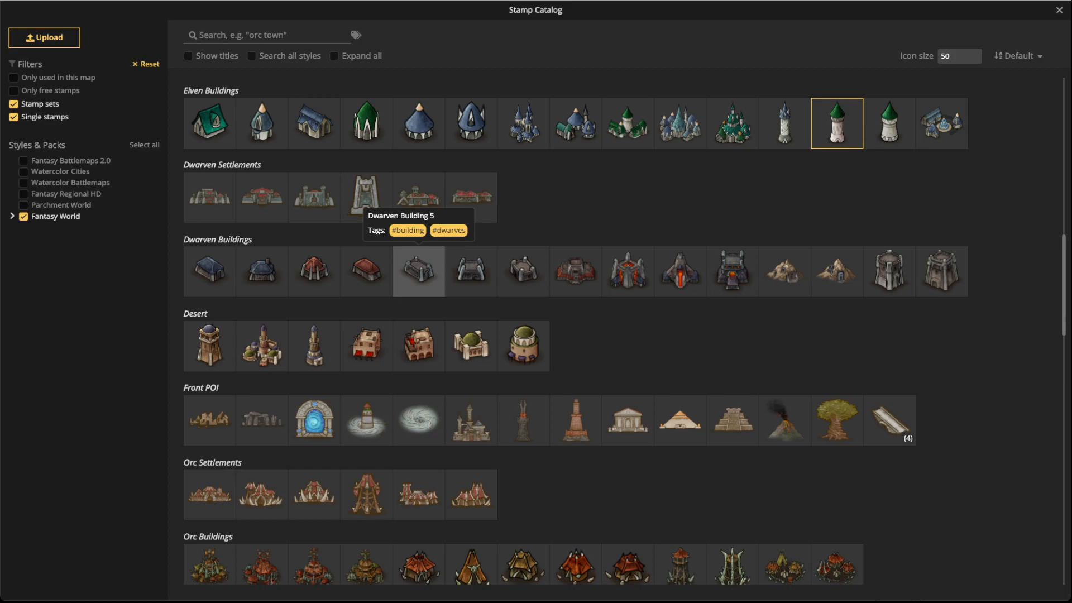
pyautogui.click(419, 420)
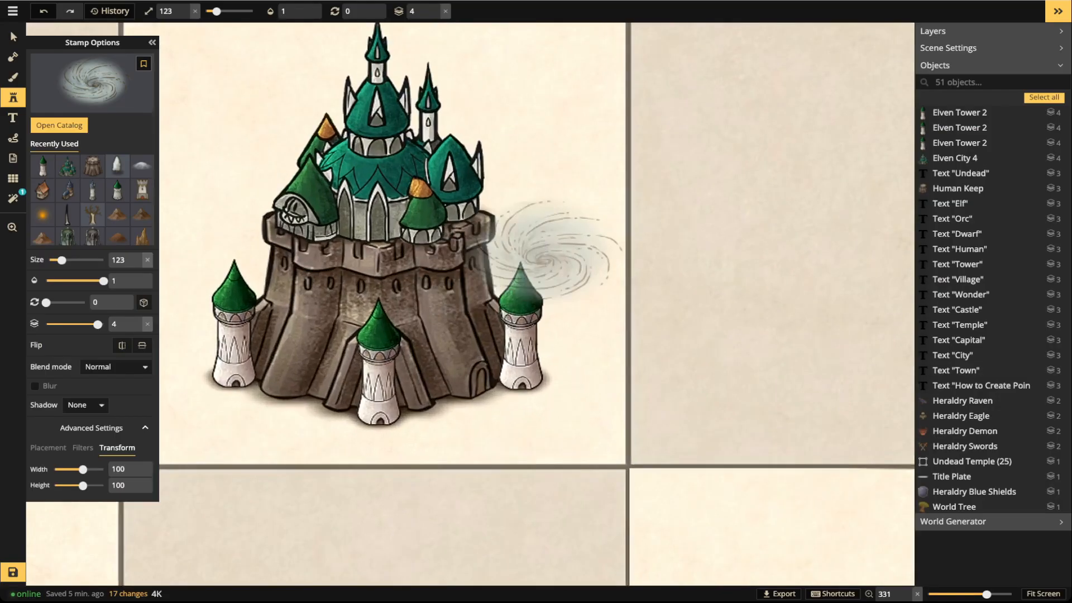
pyautogui.scroll(2, 544, 257)
pyautogui.scroll(-4, 550, 229)
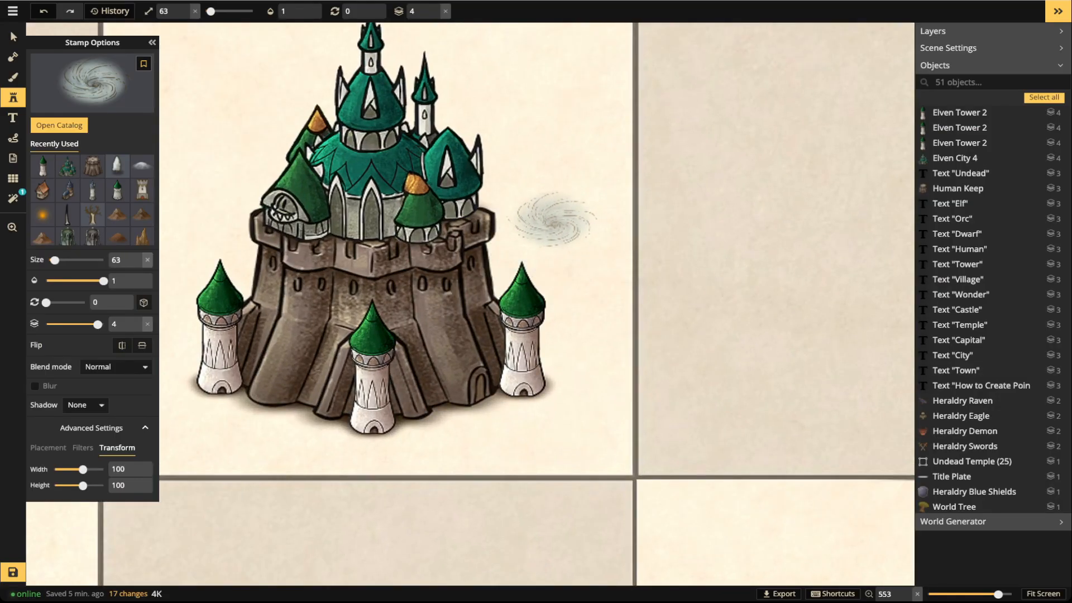
pyautogui.click(554, 220)
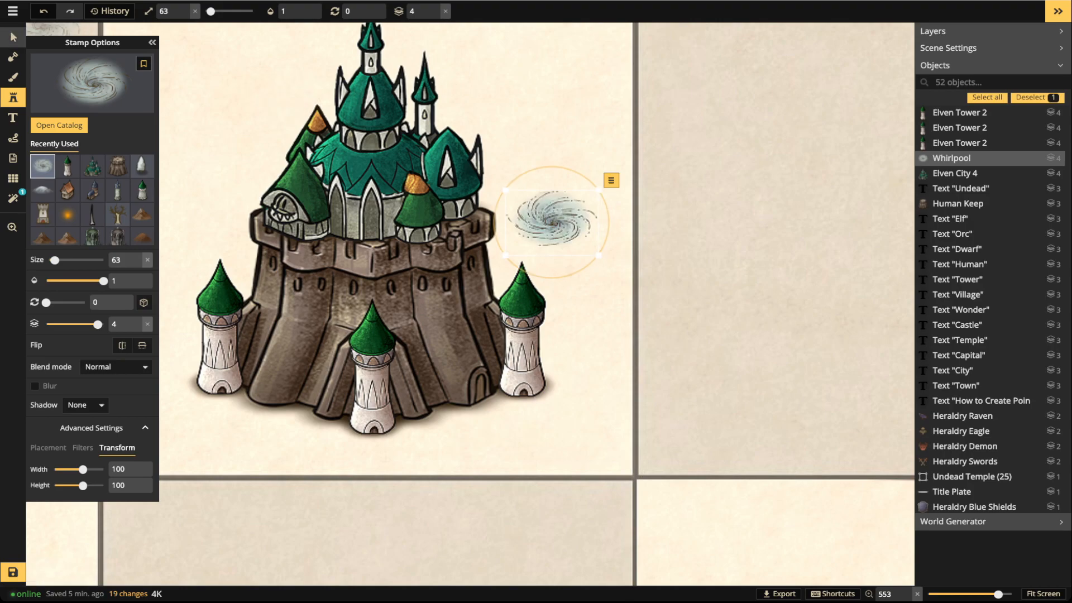
# Set the whirlpool's hue filter to -22 and its saturation to 200
pyautogui.click(14, 37)
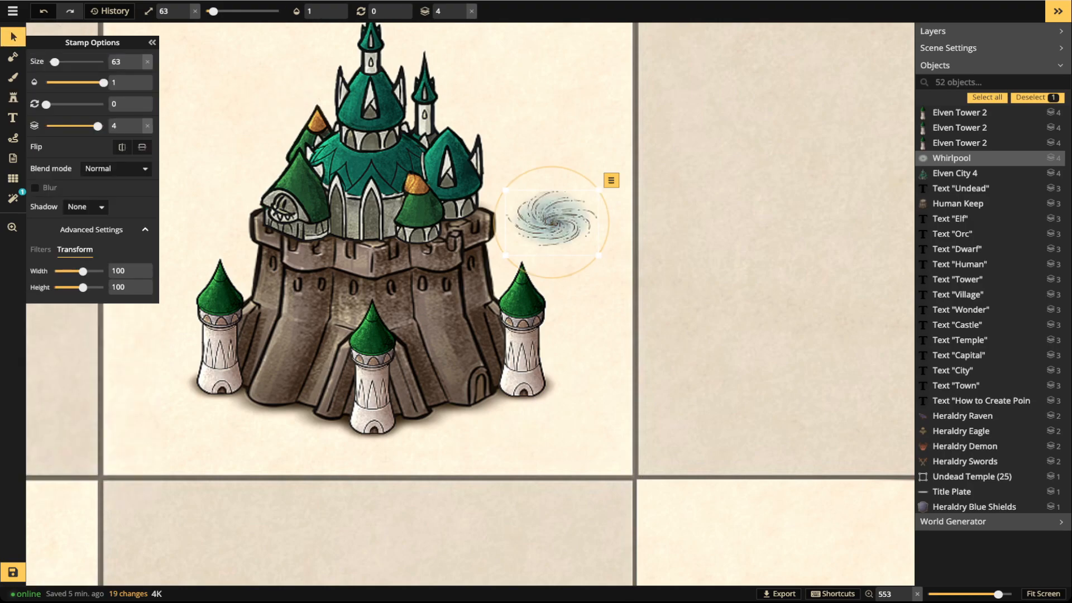
pyautogui.click(40, 249)
pyautogui.moveTo(76, 271)
pyautogui.mouseDown()
pyautogui.moveTo(103, 270)
pyautogui.moveTo(103, 287)
pyautogui.moveTo(99, 271)
pyautogui.moveTo(72, 271)
pyautogui.mouseUp()
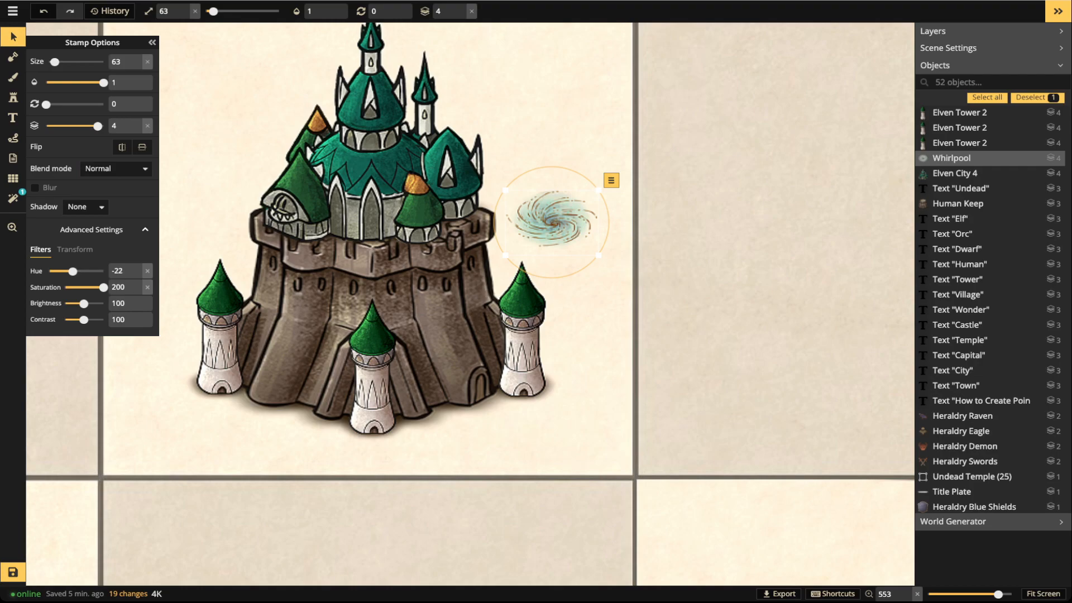
# Give the whirlpool an Object shadow in light green B8E986 with alpha 80 and blur 2.6
pyautogui.click(85, 207)
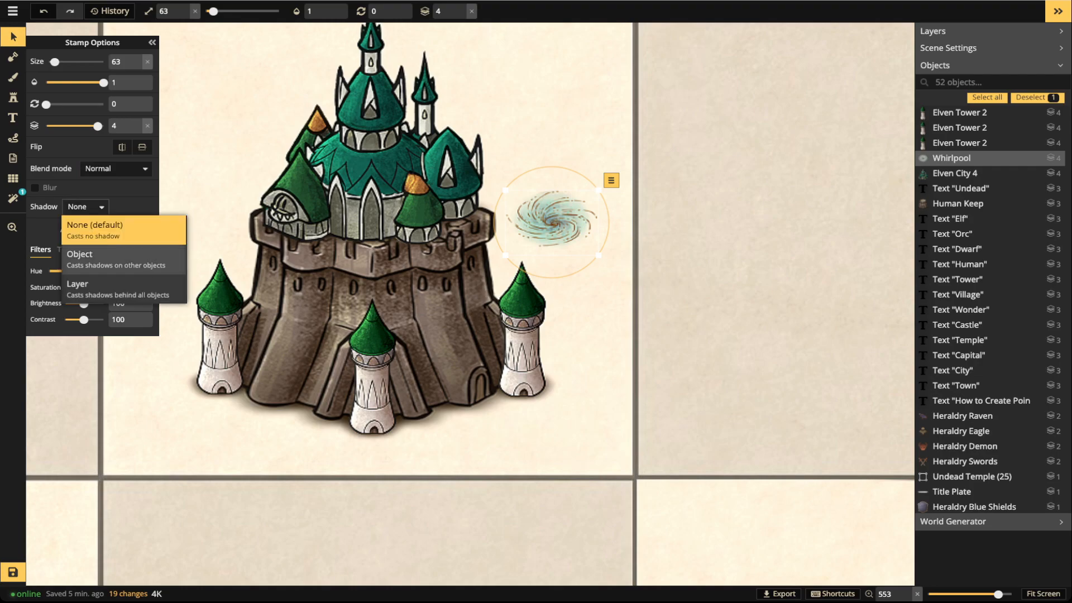
pyautogui.click(89, 260)
pyautogui.click(141, 206)
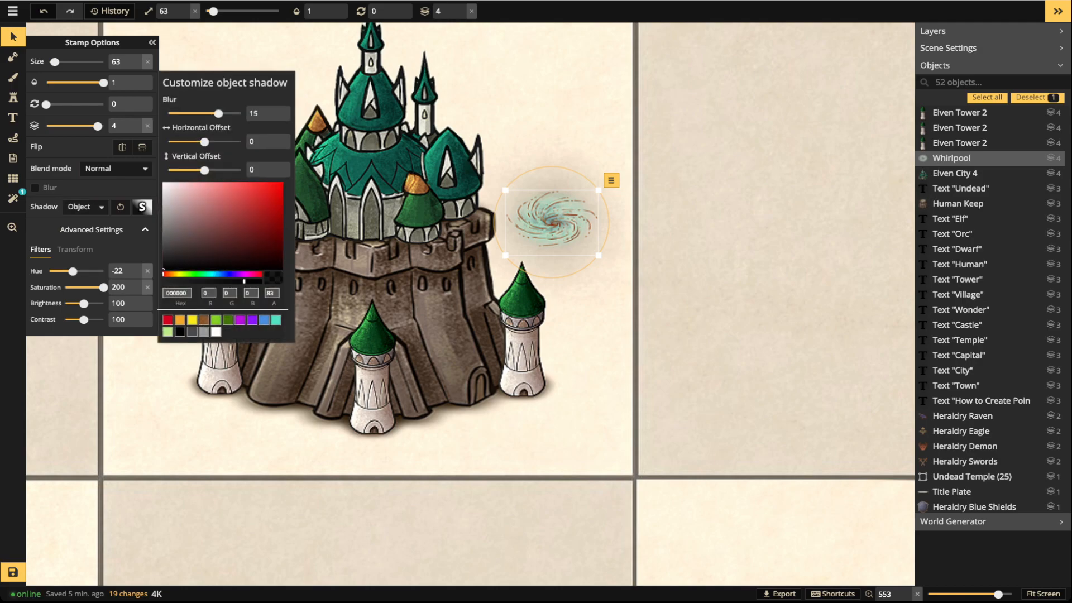
pyautogui.click(216, 319)
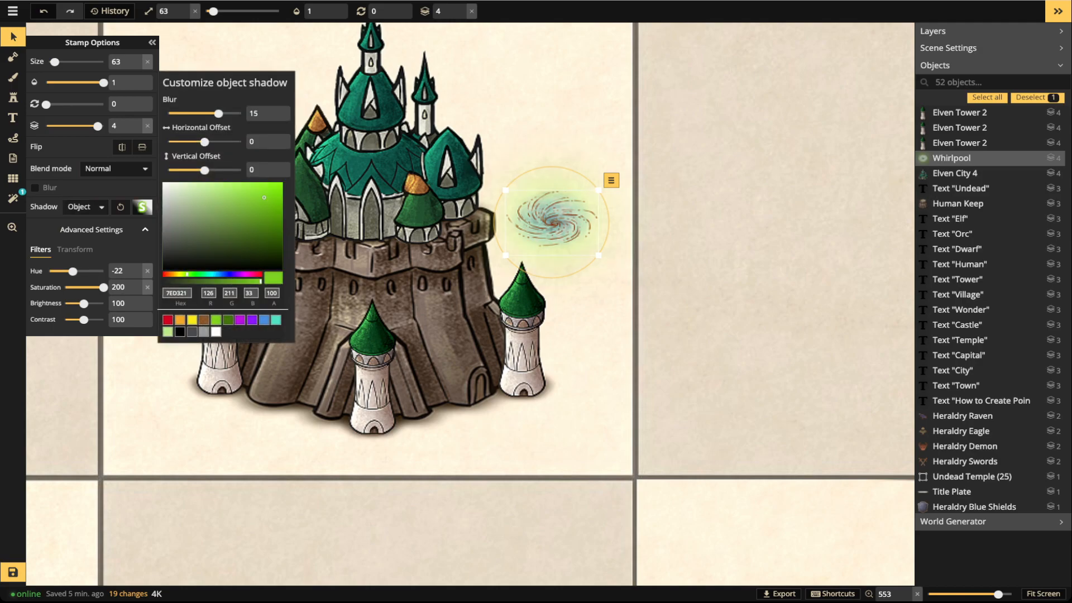
pyautogui.click(167, 331)
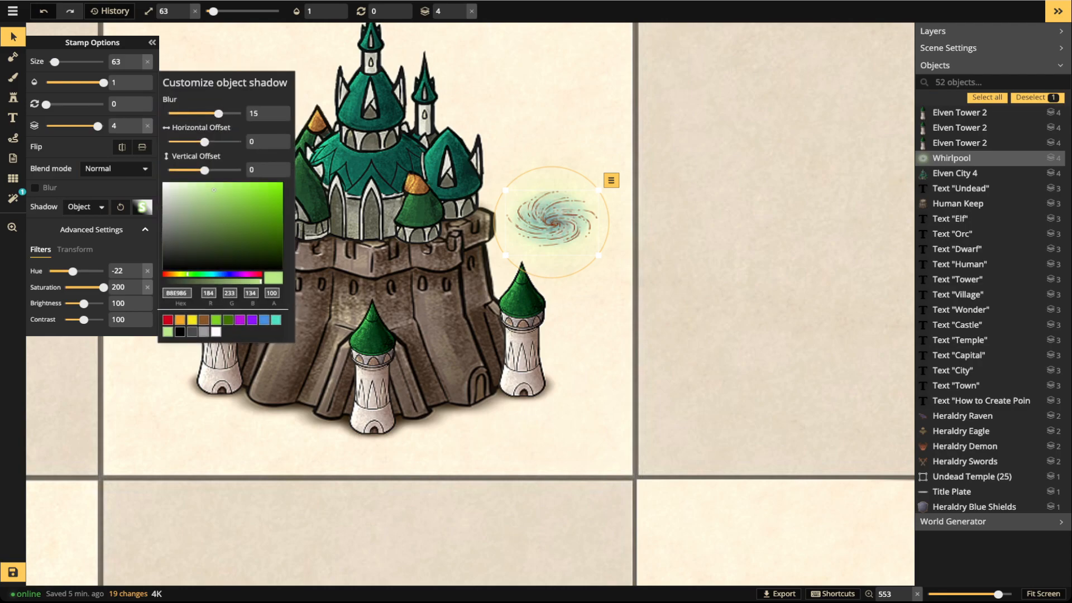
pyautogui.moveTo(261, 281); pyautogui.dragTo(241, 282)
pyautogui.moveTo(218, 114); pyautogui.dragTo(189, 114)
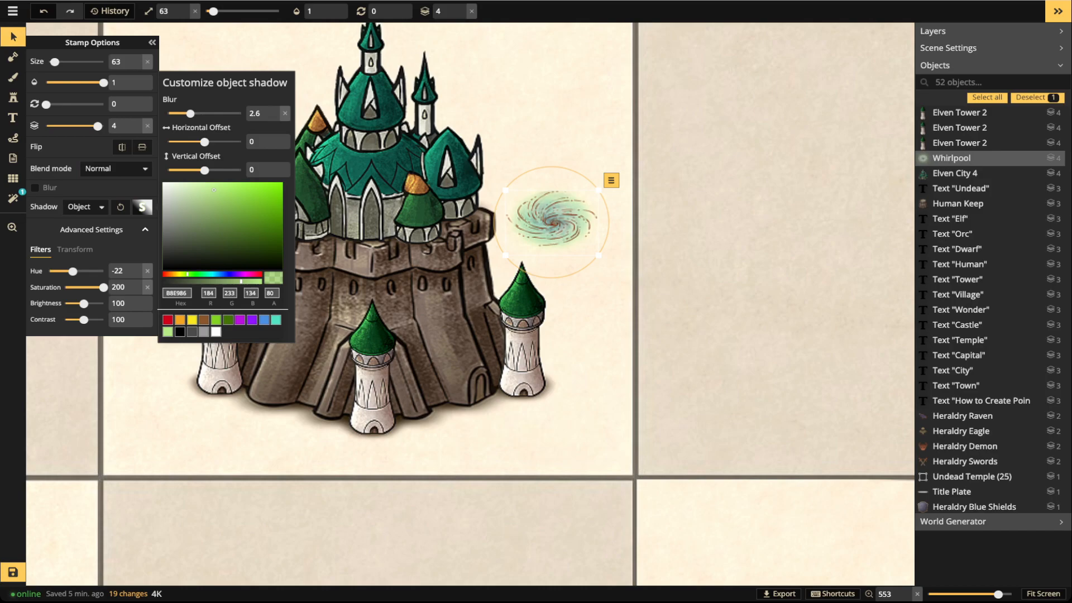
# Change the whirlpool's shadow color to the bluish green 43BF7B
pyautogui.click(195, 275)
pyautogui.click(219, 222)
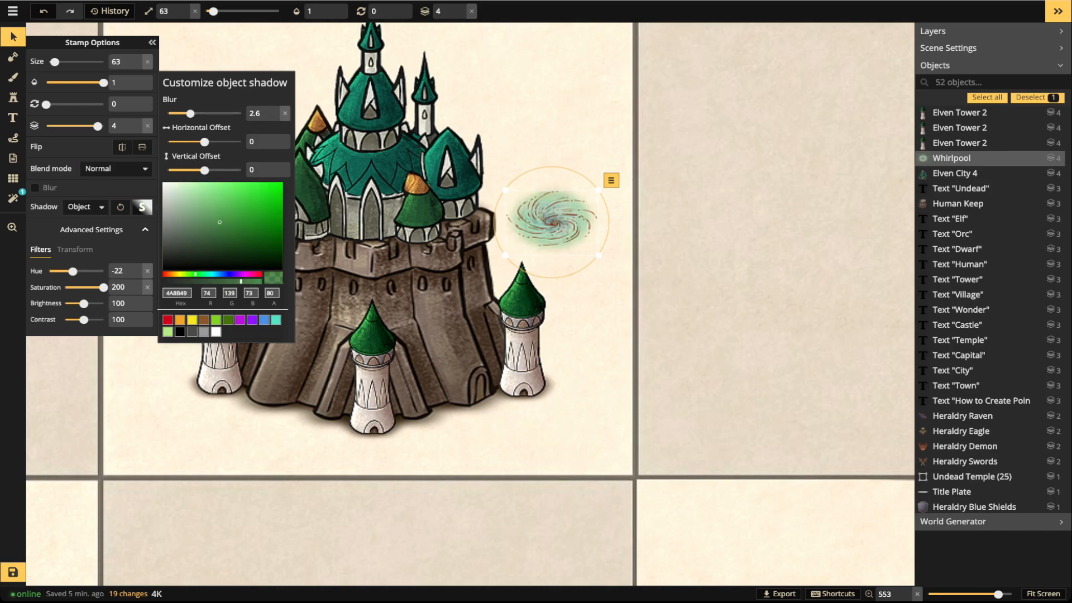
pyautogui.moveTo(223, 220); pyautogui.dragTo(216, 217)
pyautogui.click(203, 274)
pyautogui.click(240, 206)
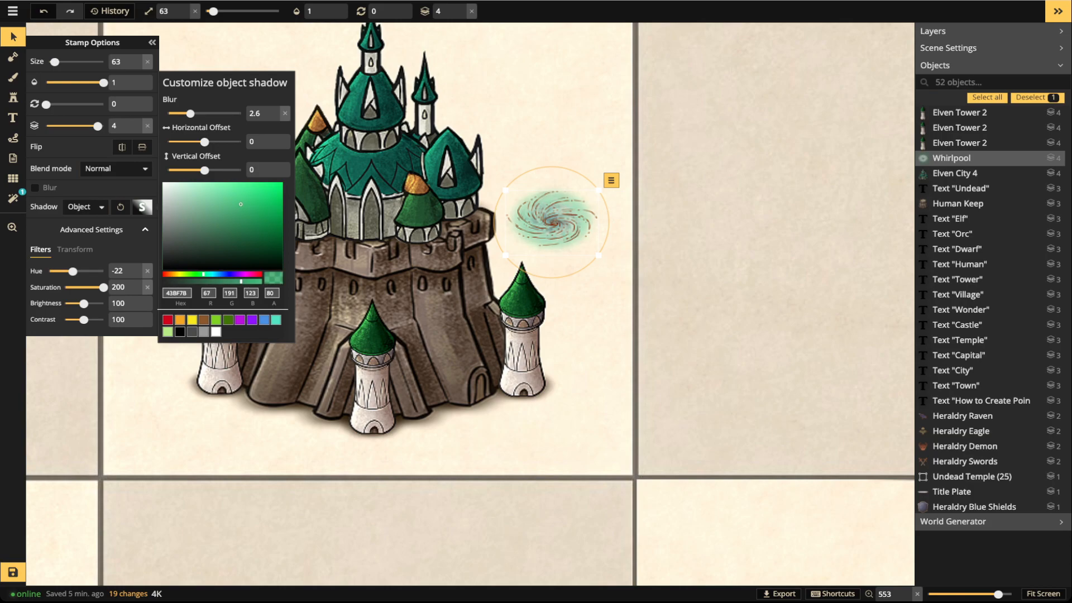
# Scale the whirlpool to width 75 and height 66 and set it over the right tower's roof tip on layer 5
pyautogui.click(75, 250)
pyautogui.click(75, 249)
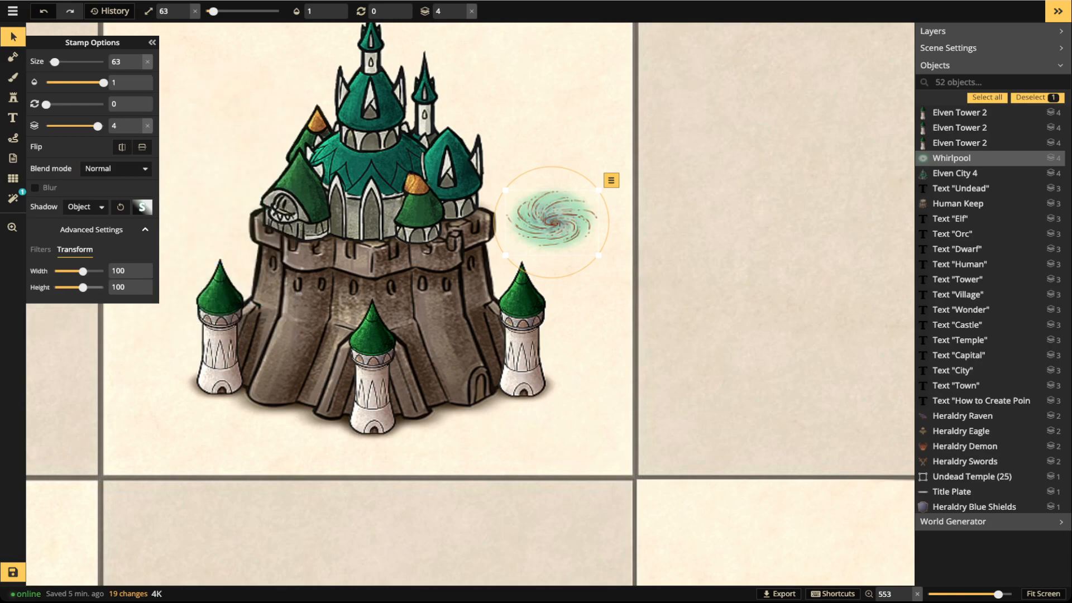
pyautogui.moveTo(83, 288); pyautogui.dragTo(79, 271)
pyautogui.moveTo(552, 222); pyautogui.dragTo(519, 270)
pyautogui.click(461, 7)
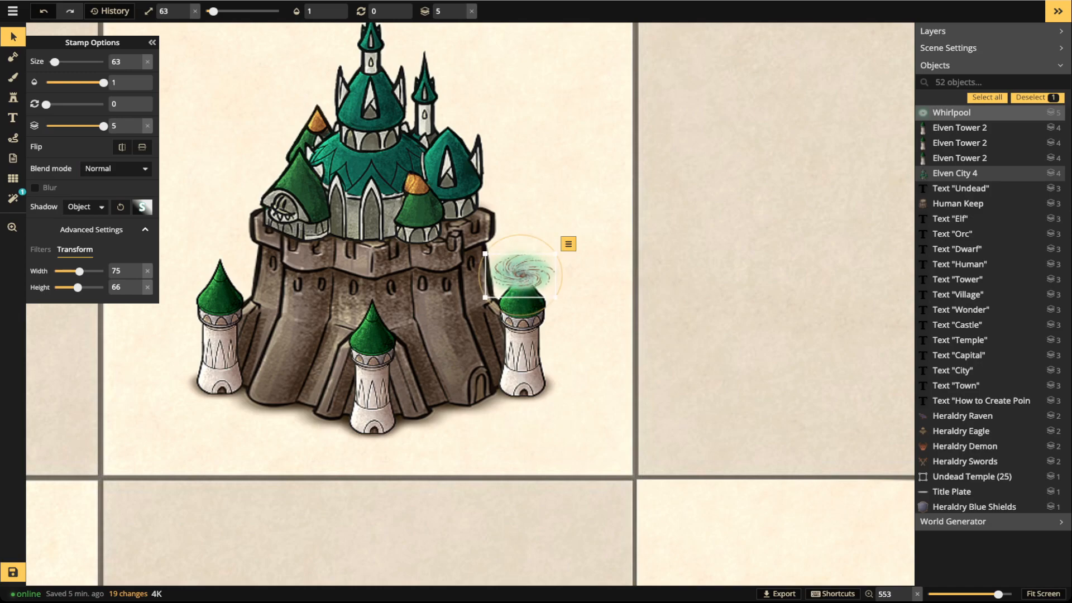
# Paste two copies of the whirlpool and place them over the roof tips of the middle and left towers
pyautogui.hotkey('ctrl', 'v')
pyautogui.moveTo(405, 301); pyautogui.dragTo(371, 312)
pyautogui.hotkey('ctrl', 'v')
pyautogui.moveTo(239, 289); pyautogui.dragTo(220, 271)
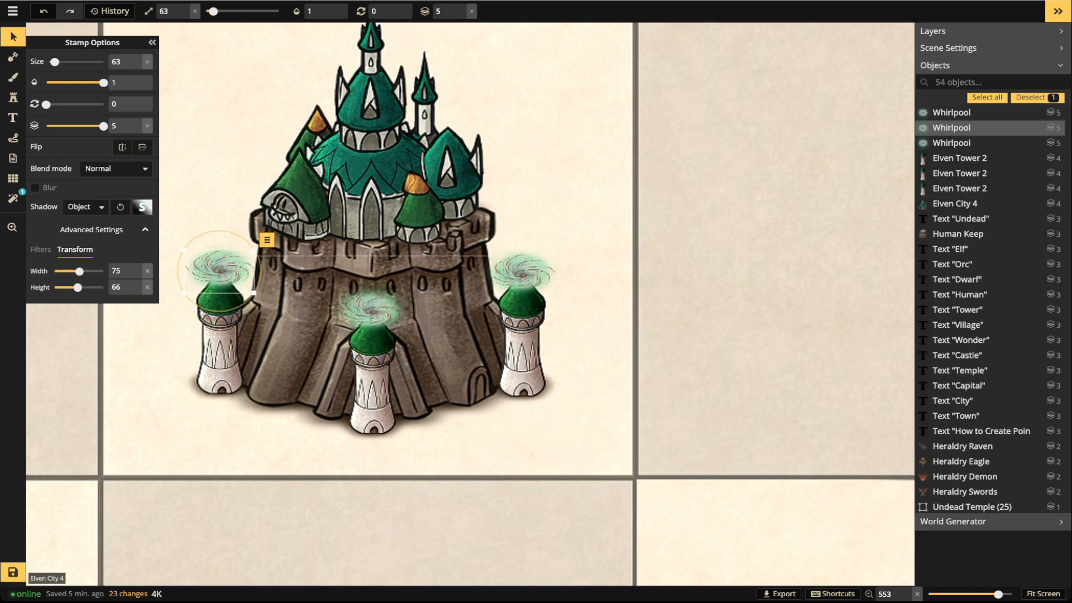
pyautogui.press('Escape')
# Draw an S-shaped path in the empty area of the Castle cell to the upper left of the castle
pyautogui.press('space')
pyautogui.moveTo(341, 196); pyautogui.dragTo(441, 291)
pyautogui.click(13, 137)
pyautogui.moveTo(238, 131)
pyautogui.mouseDown()
pyautogui.moveTo(304, 127)
pyautogui.moveTo(291, 220)
pyautogui.moveTo(257, 224)
pyautogui.mouseUp()
# Set the S-shaped path's color to light green and its opacity to 0.36
pyautogui.click(67, 173)
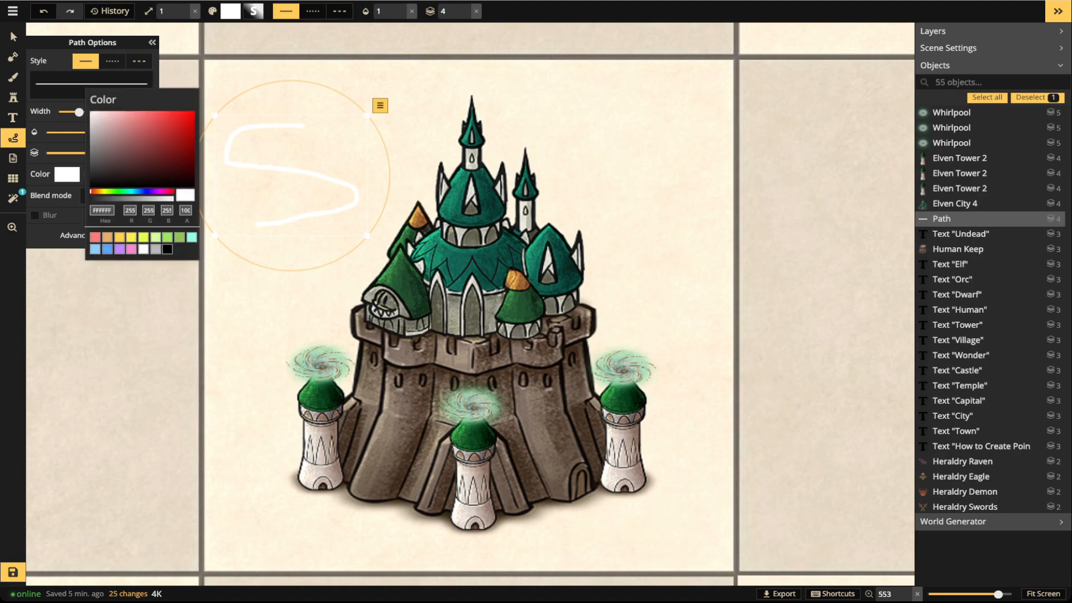
pyautogui.click(155, 237)
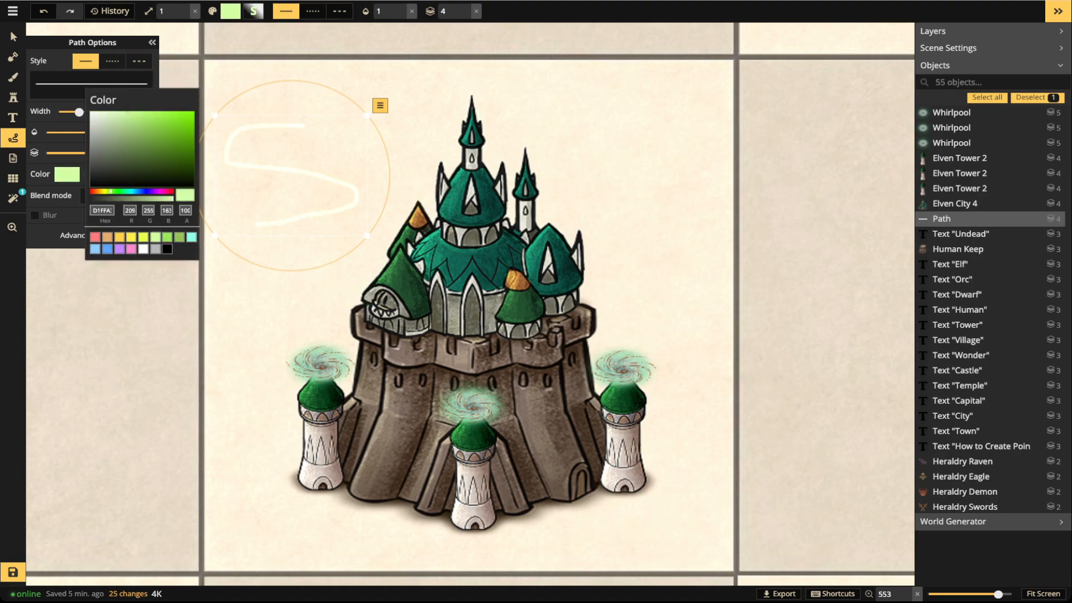
pyautogui.click(74, 132)
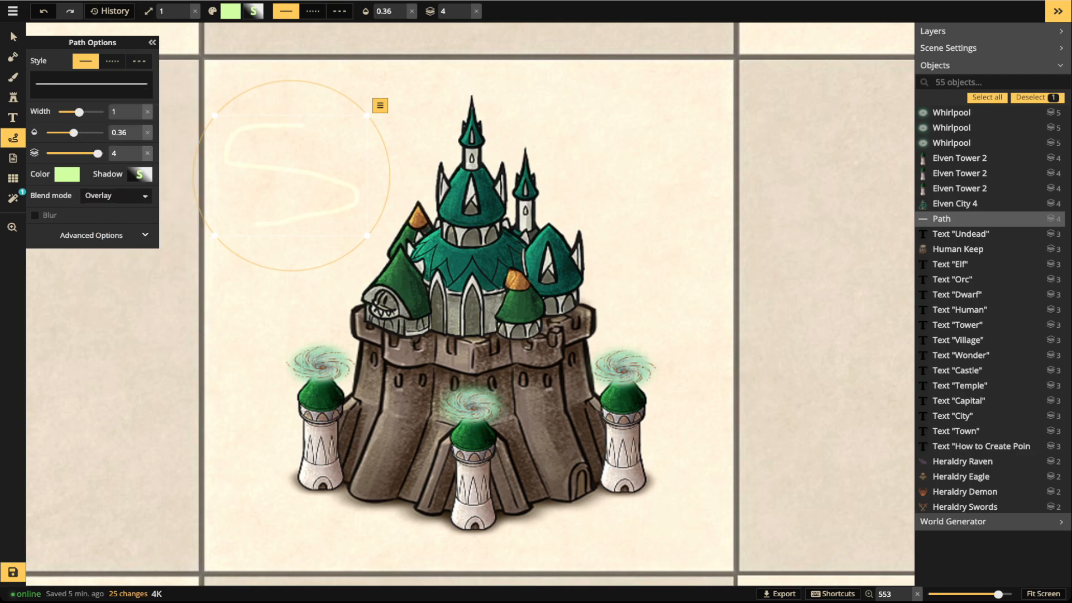
# Set the S-shaped path's blend mode to Normal and its color to a muted green, RGB 151, 196, 88
pyautogui.click(67, 174)
pyautogui.click(167, 237)
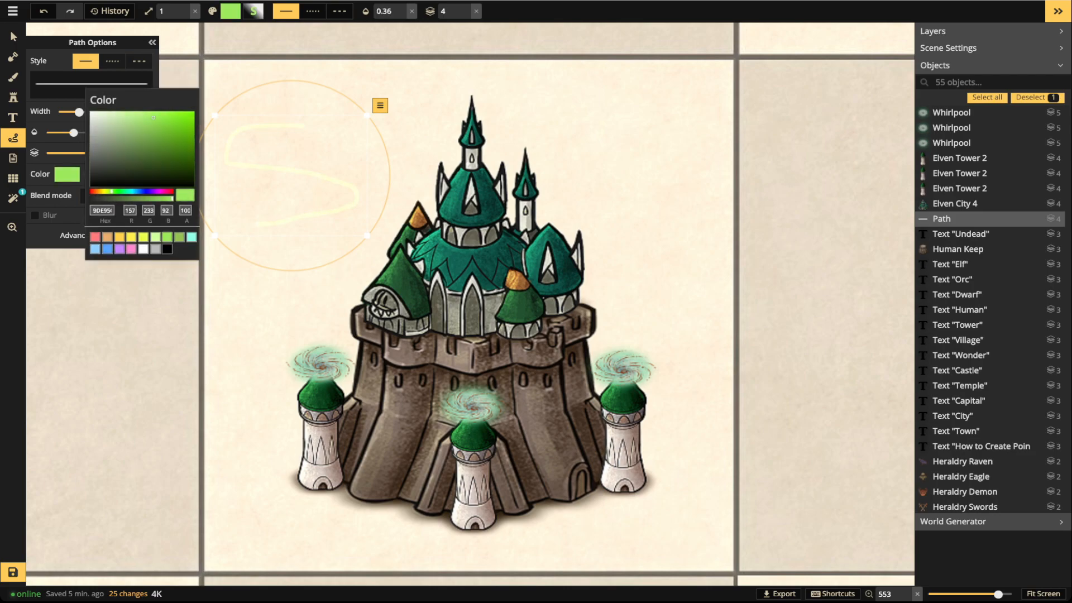
pyautogui.click(115, 195)
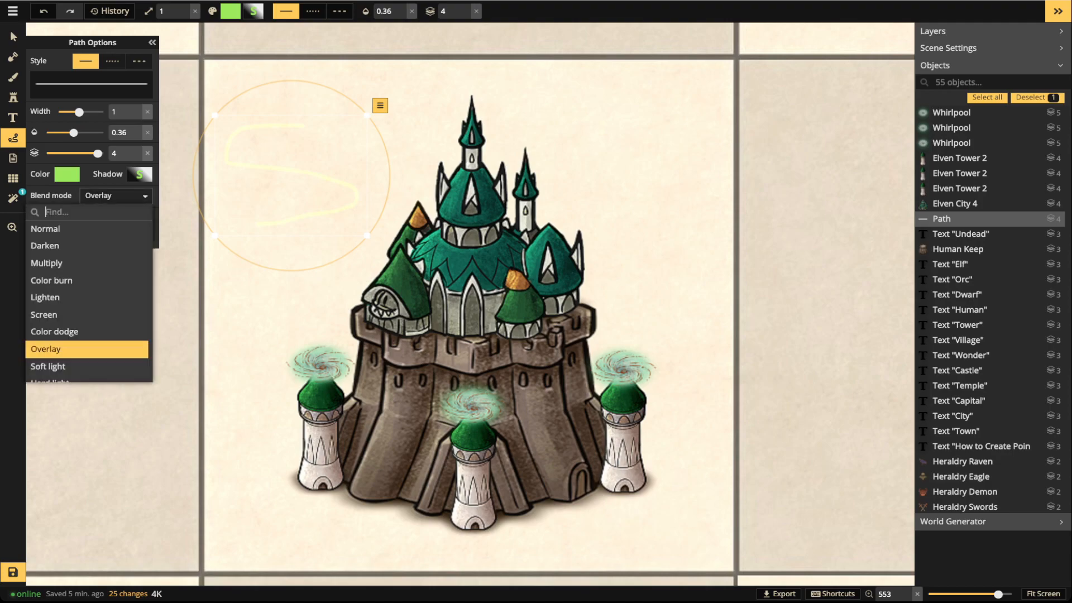
pyautogui.click(67, 229)
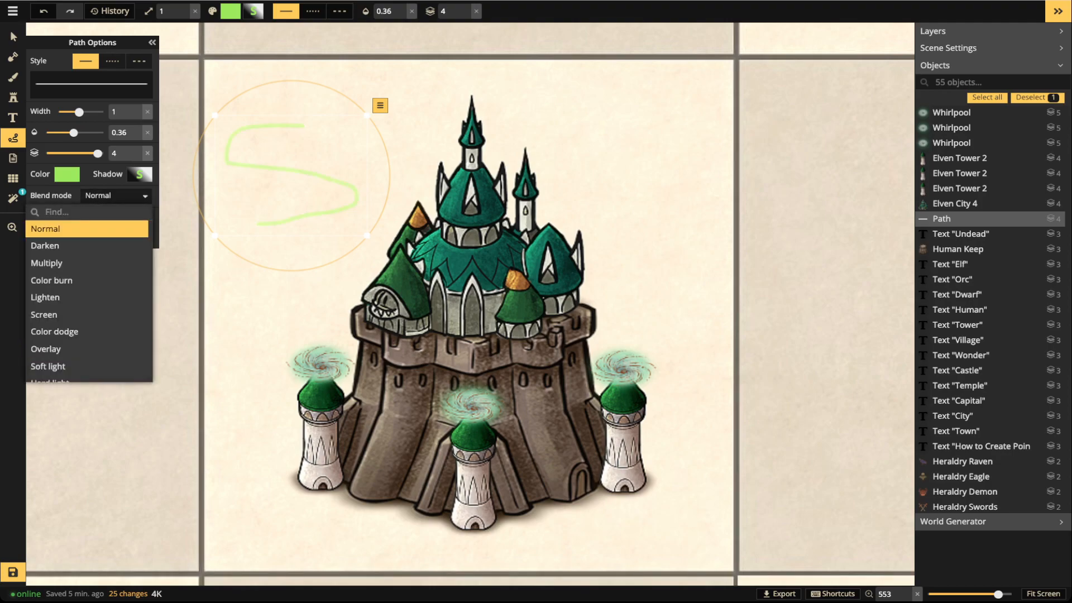
pyautogui.click(67, 174)
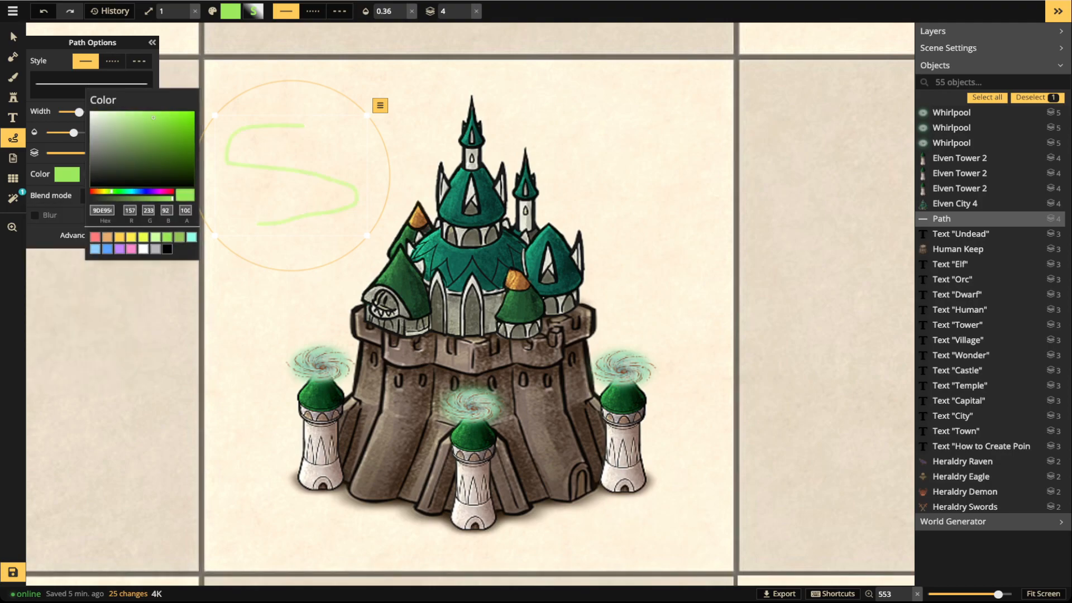
pyautogui.click(147, 128)
pyautogui.press('Escape')
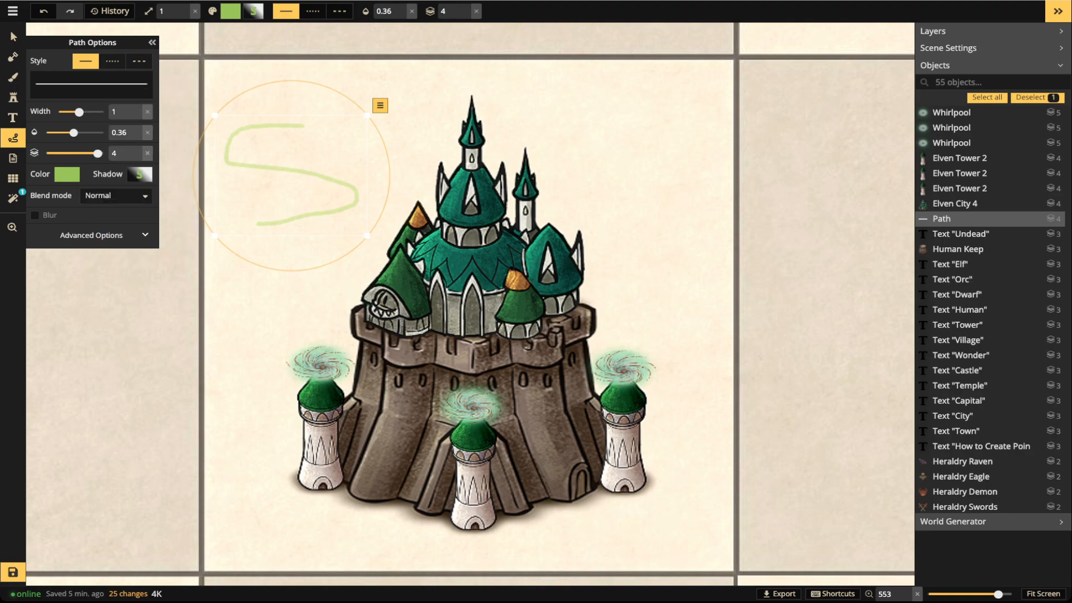
# Set the path's shadow color to green 7ED321 and delete the S-shaped path
pyautogui.click(140, 174)
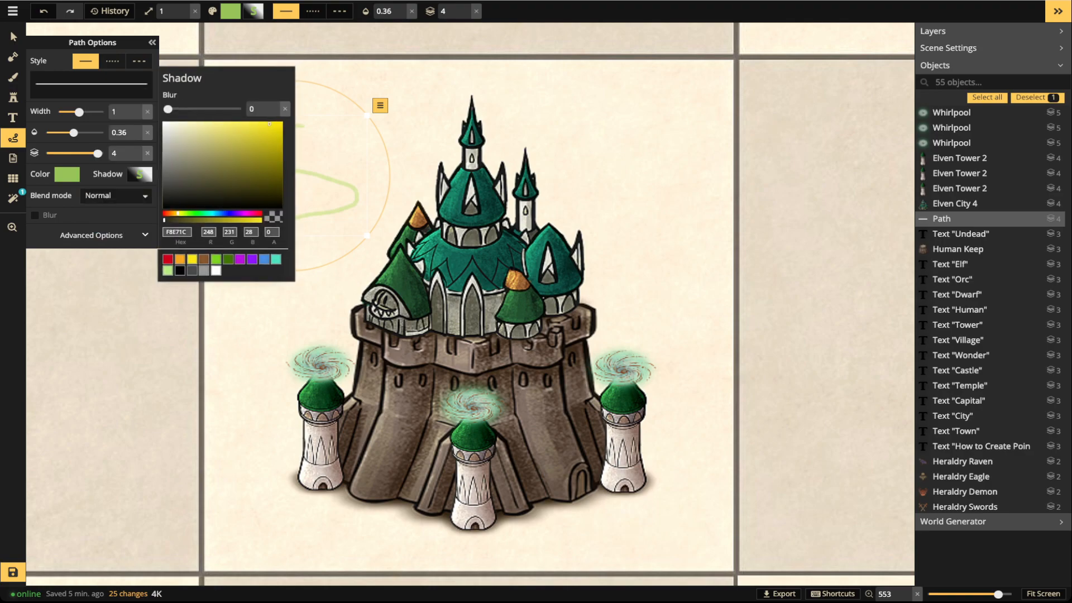
pyautogui.click(216, 258)
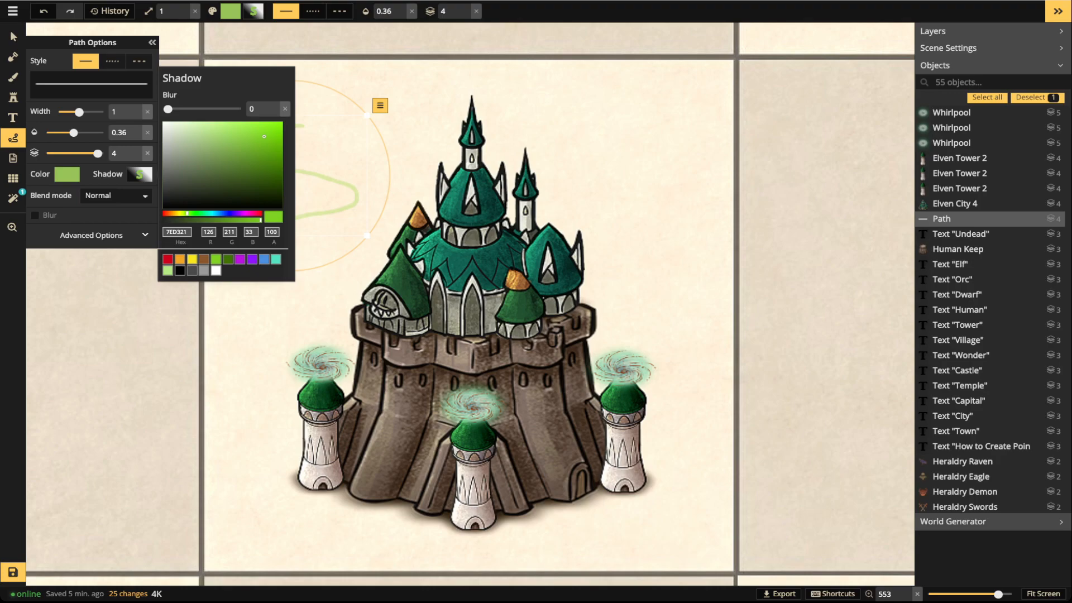
pyautogui.press('Escape')
pyautogui.press('Escape')
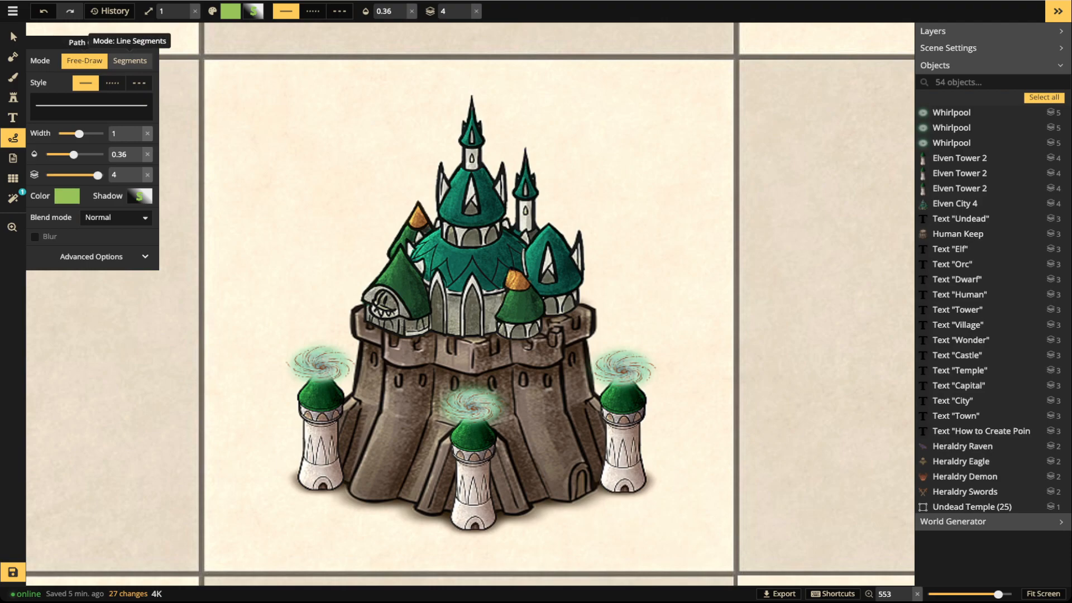
# Draw a straight vertical path in Segments mode to the upper left of the castle, ending just above the left tower's height
pyautogui.click(129, 60)
pyautogui.click(269, 124)
pyautogui.press('shift')
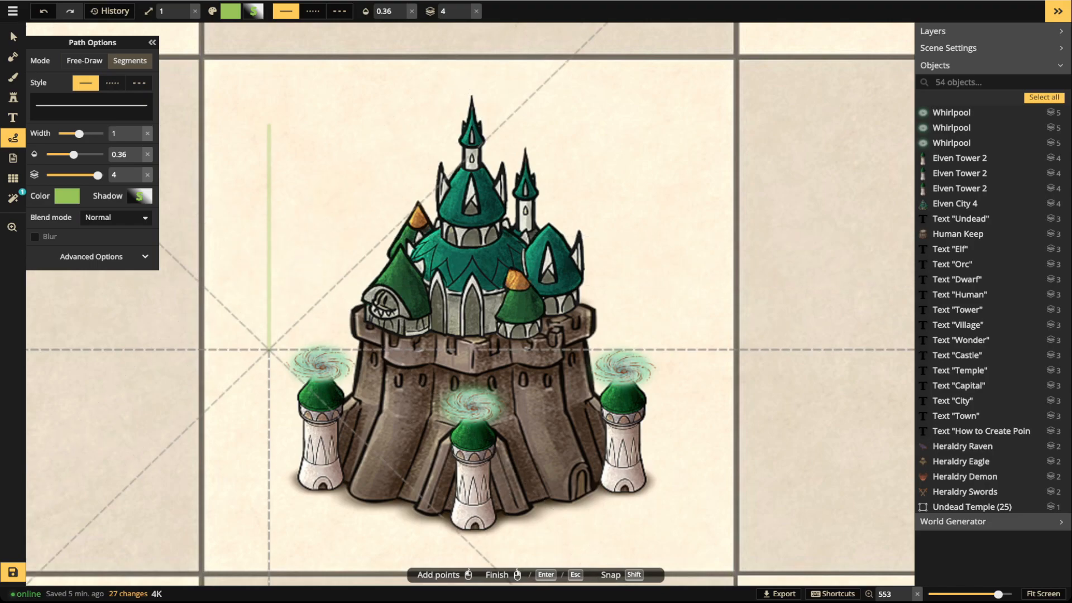
pyautogui.click(269, 349)
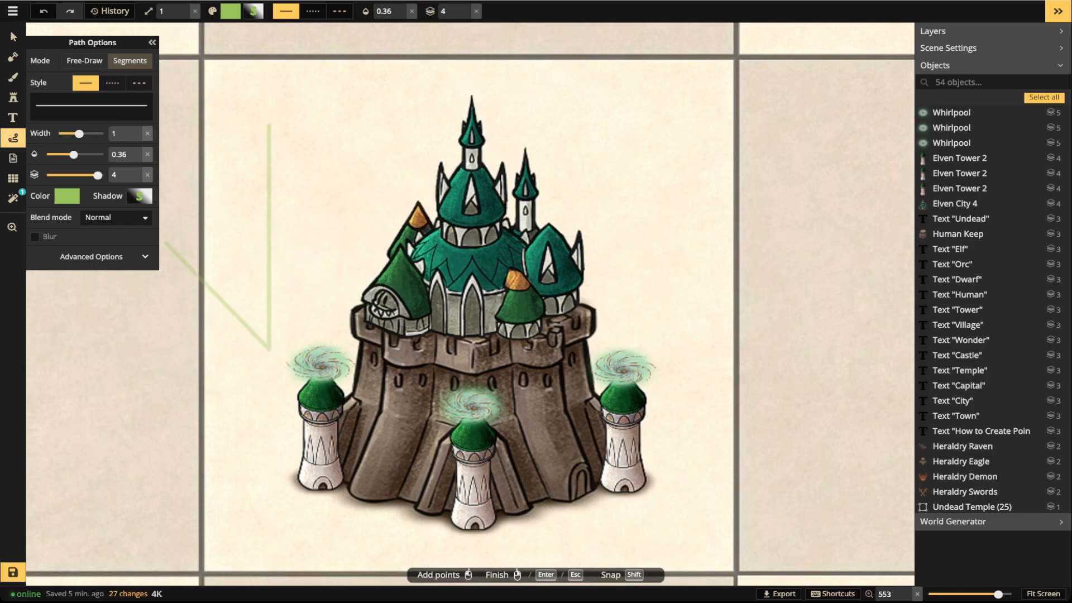
pyautogui.press('Escape')
# Move the vertical path above the left tower as a beam rising from its whirlpool and set it to layer 5
pyautogui.click(13, 37)
pyautogui.moveTo(269, 234); pyautogui.dragTo(322, 238)
pyautogui.click(614, 8)
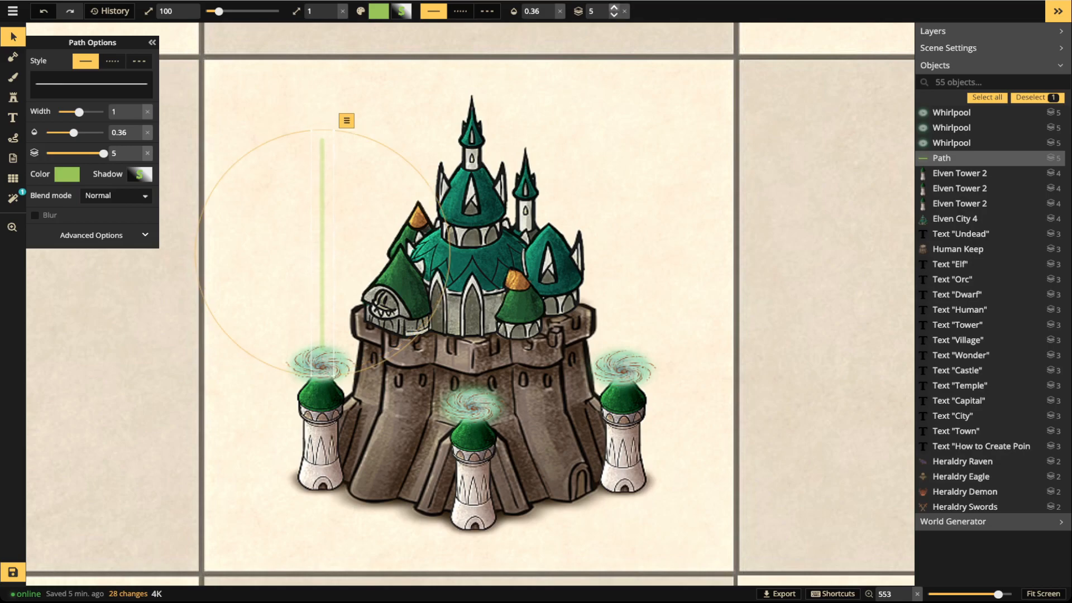
# Move the beam aside to the left edge of the cell and group the castle's eight stamps
pyautogui.moveTo(322, 238); pyautogui.dragTo(187, 238)
pyautogui.press('Escape')
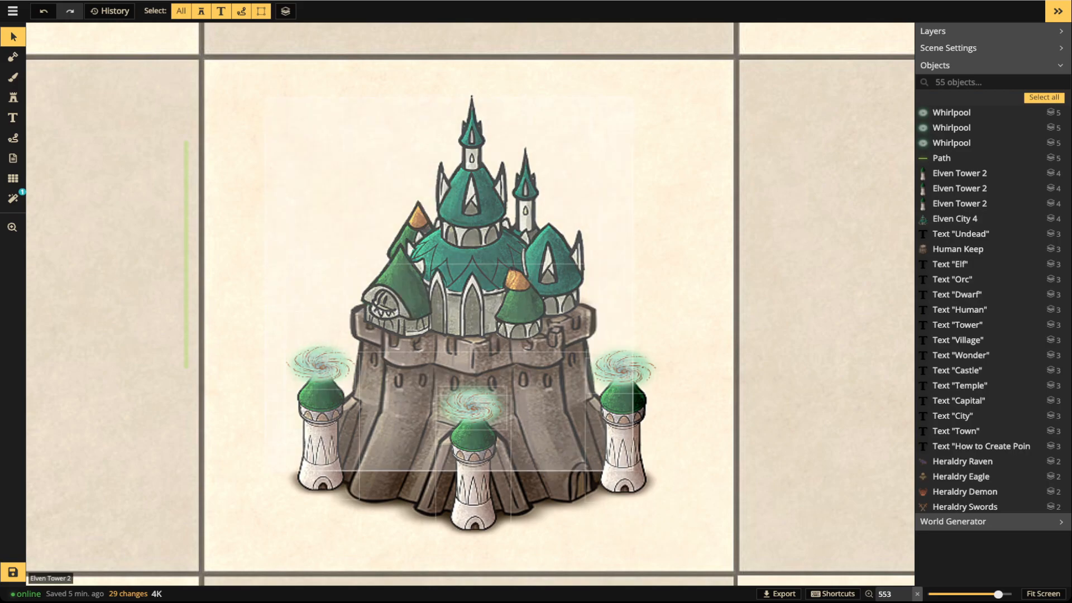
pyautogui.moveTo(687, 506); pyautogui.dragTo(688, 500)
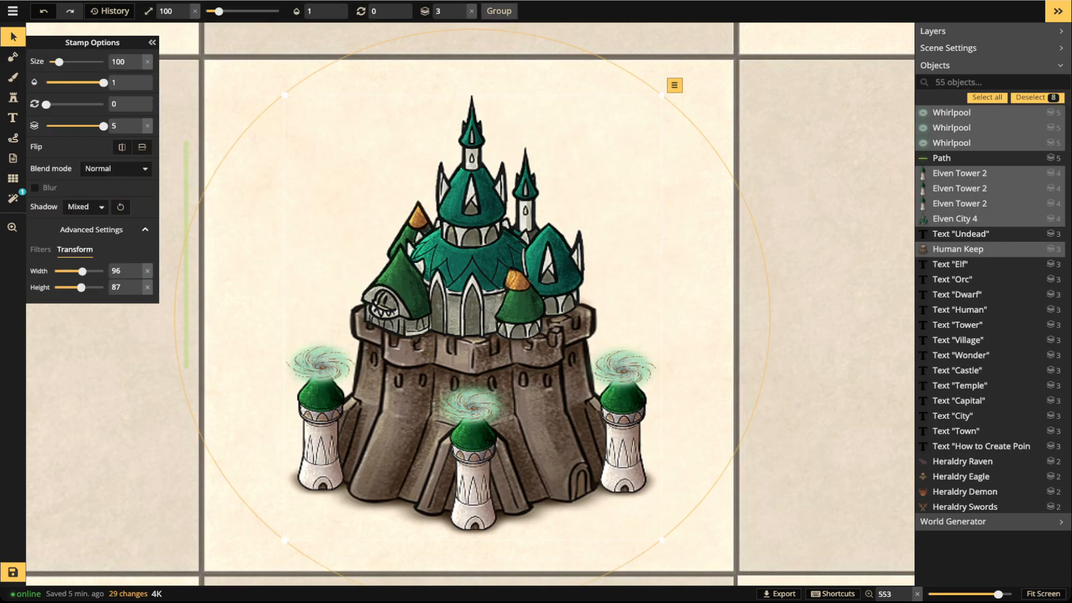
pyautogui.click(498, 11)
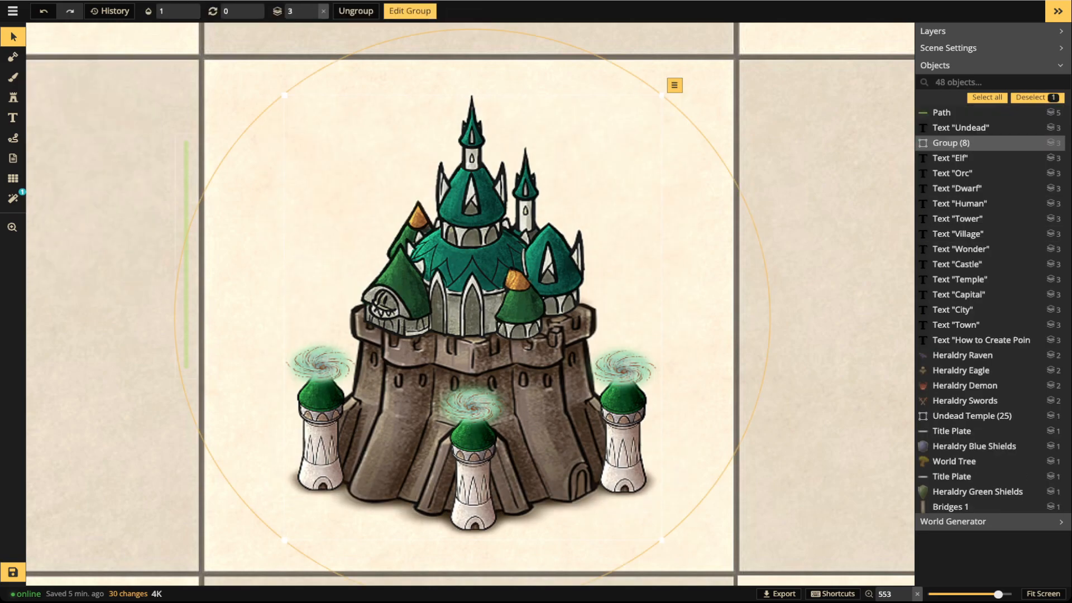
# Move the beam back onto the left tower's whirlpool and set its opacity to 0.59 and its color to RGB 88, 196, 131
pyautogui.click(186, 255)
pyautogui.moveTo(187, 255); pyautogui.dragTo(323, 250)
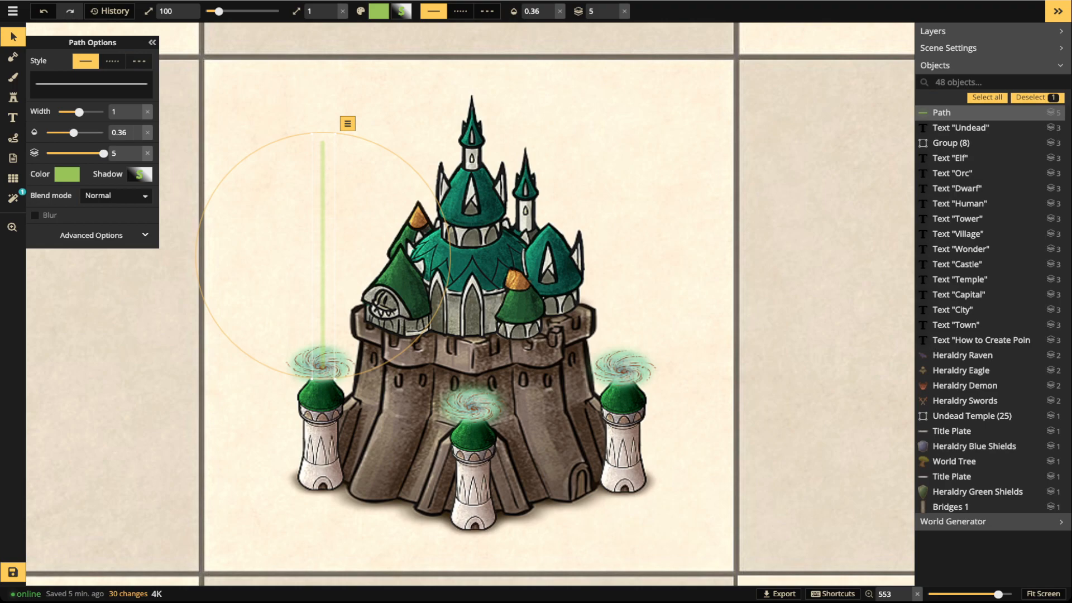
pyautogui.moveTo(73, 132); pyautogui.dragTo(86, 132)
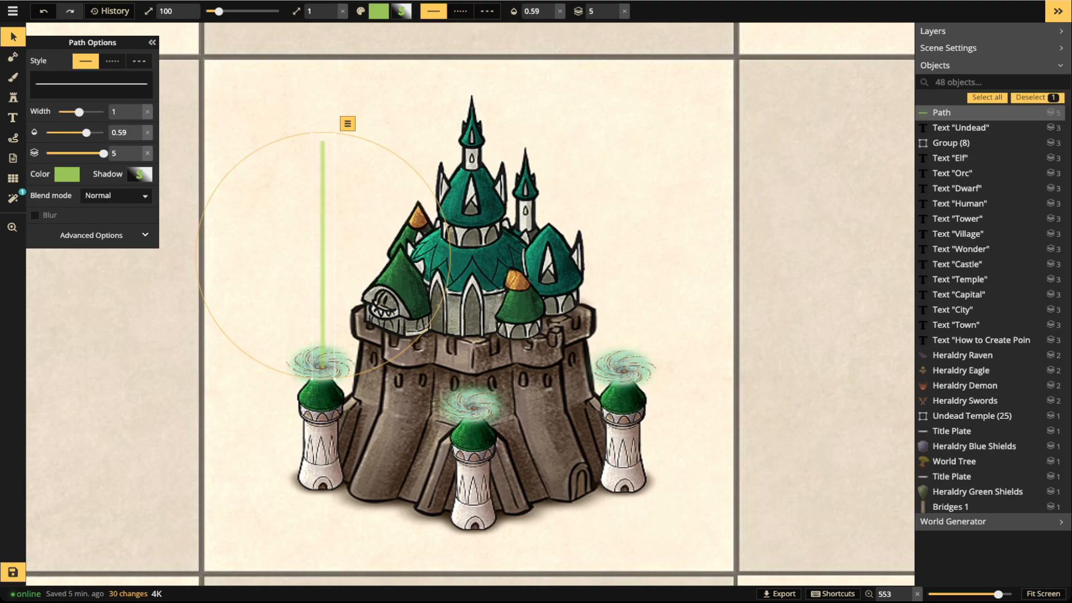
pyautogui.click(67, 174)
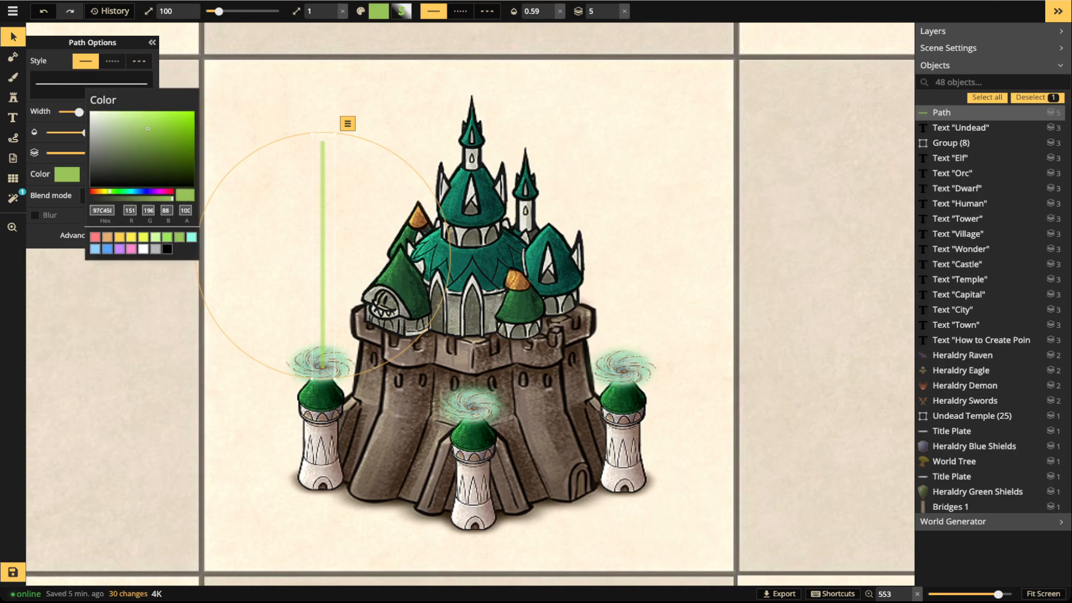
pyautogui.moveTo(110, 192); pyautogui.dragTo(127, 192)
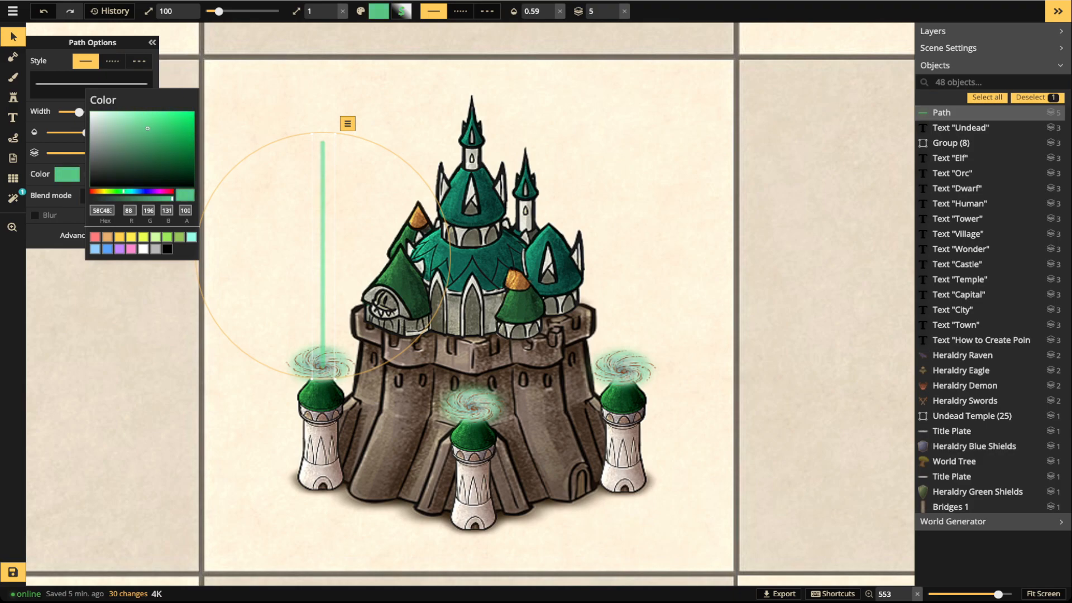
pyautogui.press('Escape')
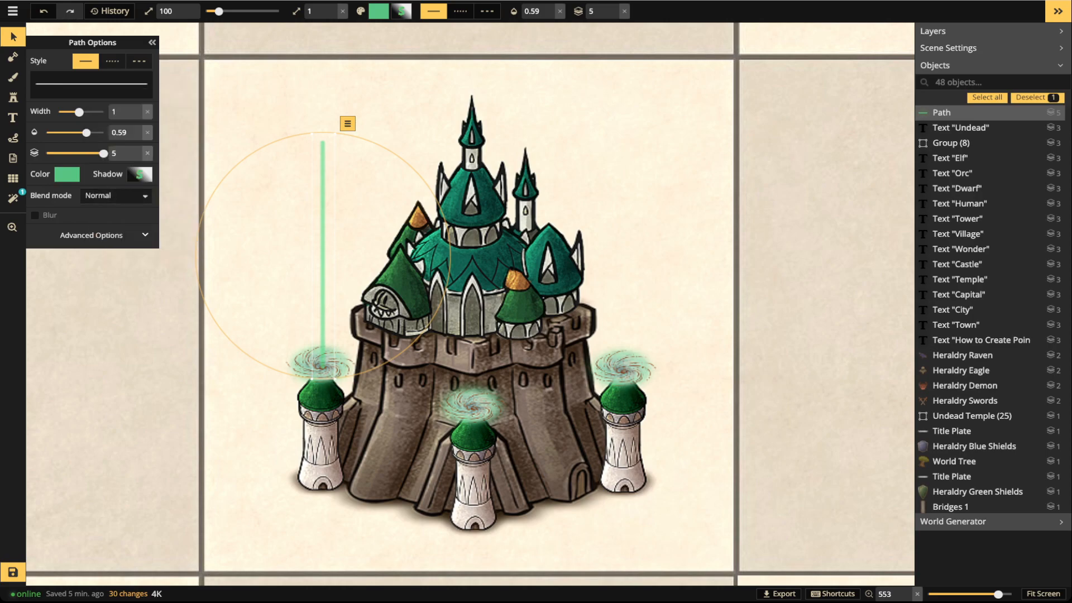
# Give the beam a shadow with blur 0.9 and color 21D373, and align it with the center of the left whirlpool
pyautogui.click(140, 175)
pyautogui.moveTo(168, 109); pyautogui.dragTo(181, 109)
pyautogui.moveTo(187, 214); pyautogui.dragTo(203, 213)
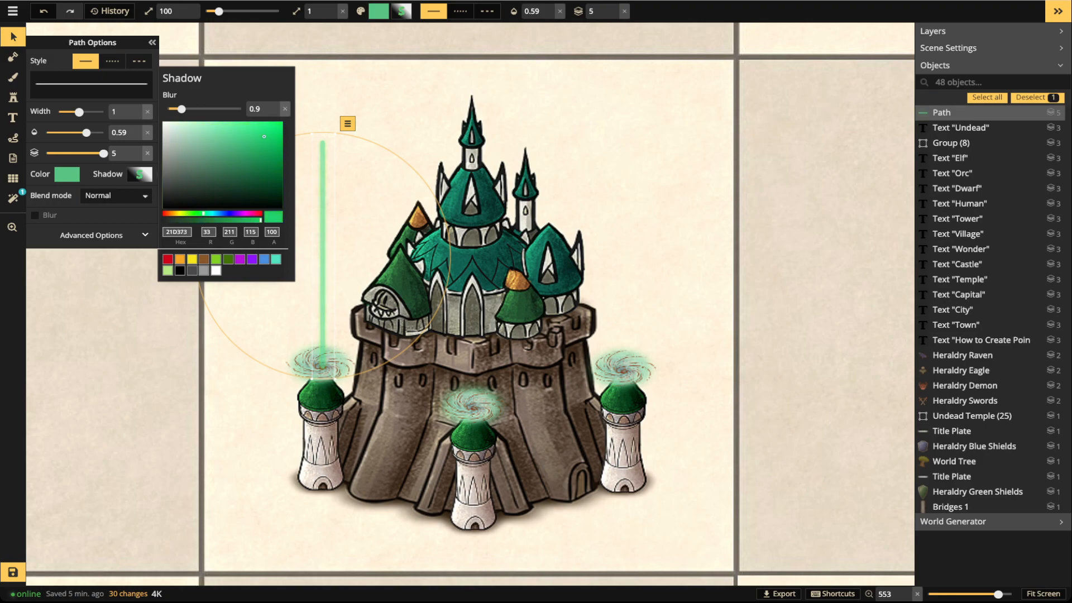
pyautogui.click(323, 251)
pyautogui.moveTo(322, 252); pyautogui.dragTo(321, 251)
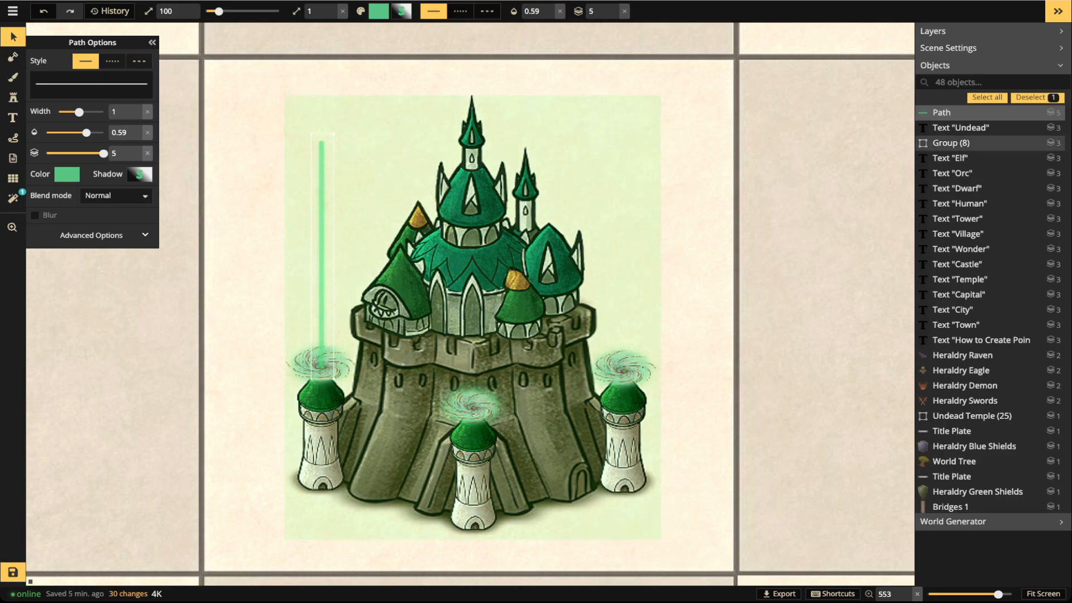
# Paste two copies of the beam and place them on the whirlpools of the middle and right towers
pyautogui.hotkey('ctrl', 'v')
pyautogui.moveTo(460, 206); pyautogui.dragTo(473, 295)
pyautogui.hotkey('ctrl', 'v')
pyautogui.moveTo(653, 251); pyautogui.dragTo(624, 251)
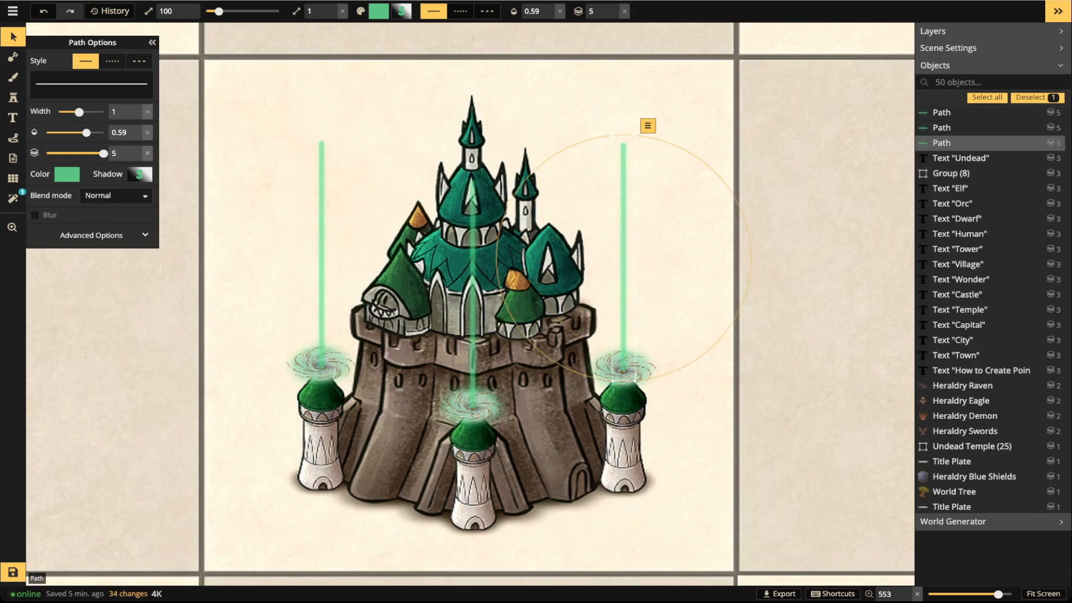
# Paste a fourth beam, lower it to a layer behind the castle group, and align it with the tallest central spire
pyautogui.hotkey('ctrl', 'v')
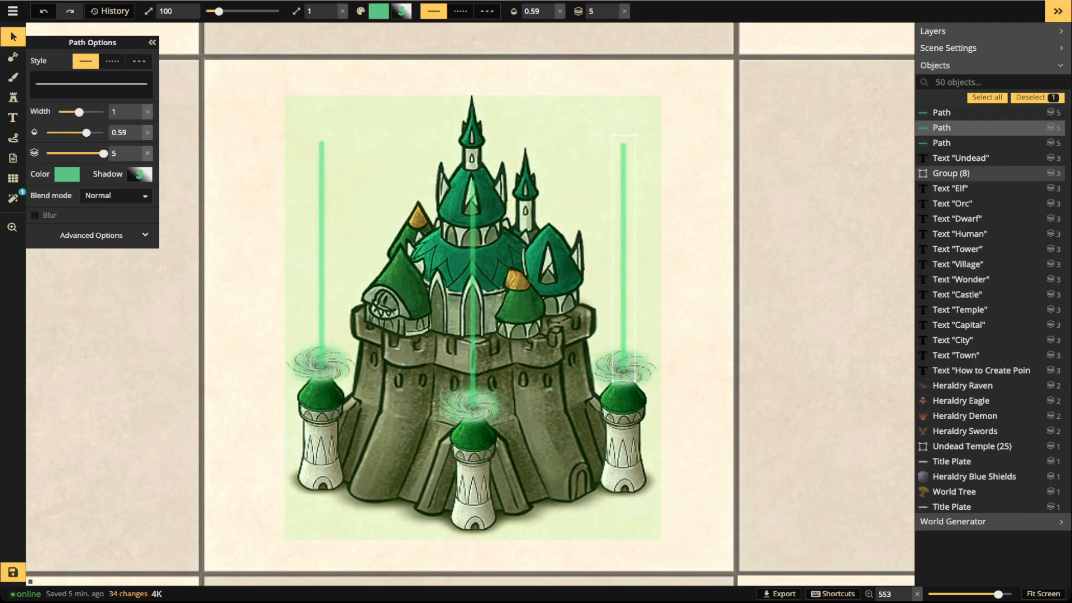
pyautogui.click(614, 15)
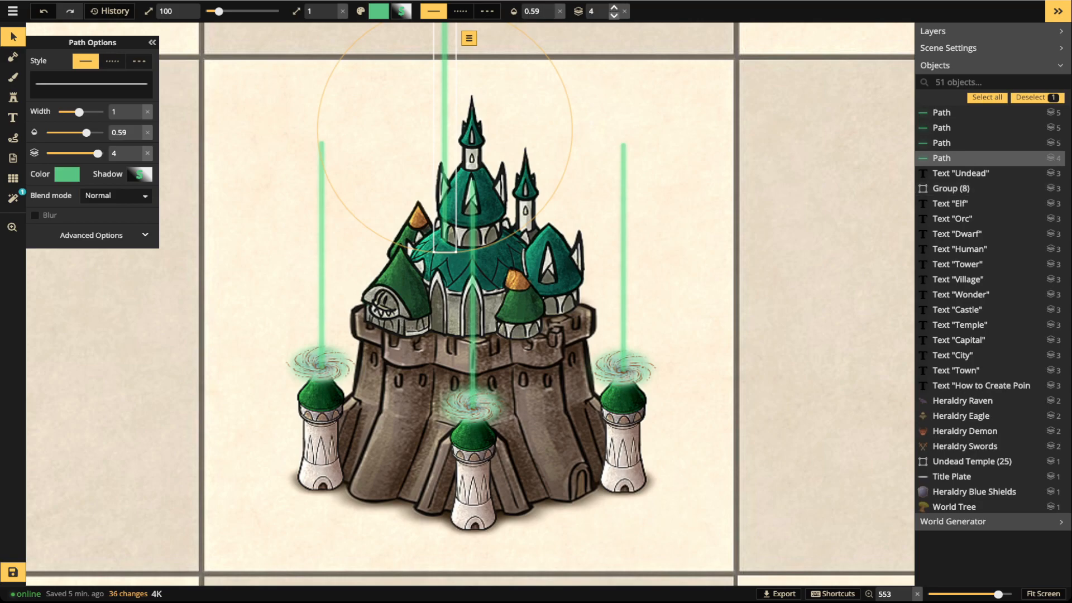
pyautogui.moveTo(445, 140); pyautogui.dragTo(471, 187)
pyautogui.moveTo(472, 308); pyautogui.dragTo(471, 319)
pyautogui.press('Escape')
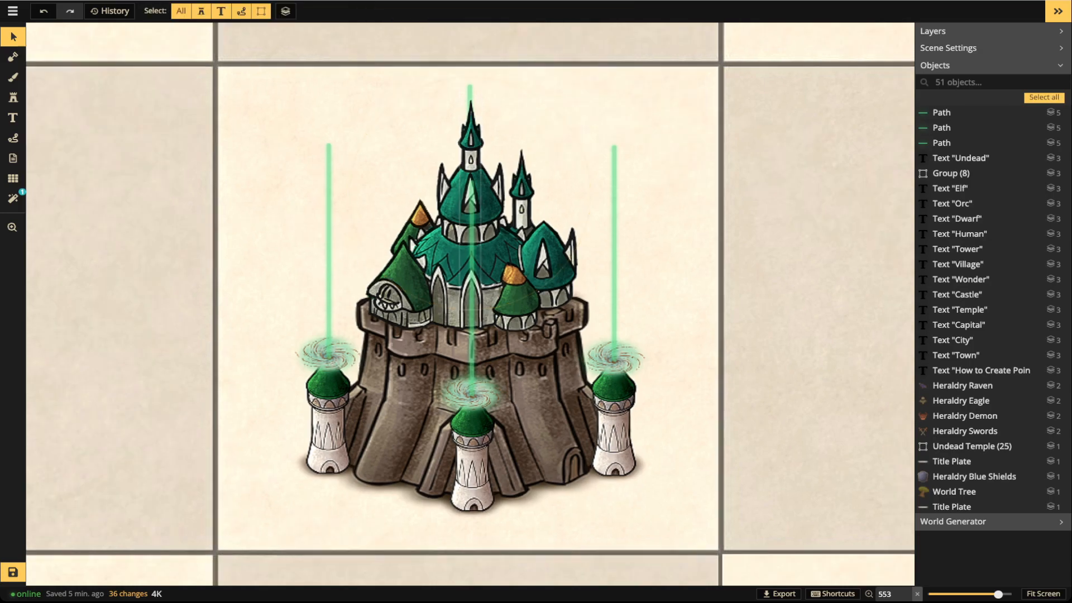
# Select the castle group with all its beams, shift it slightly down in the cell, and nudge the left beam over its tower
pyautogui.scroll(-2, 453, 185)
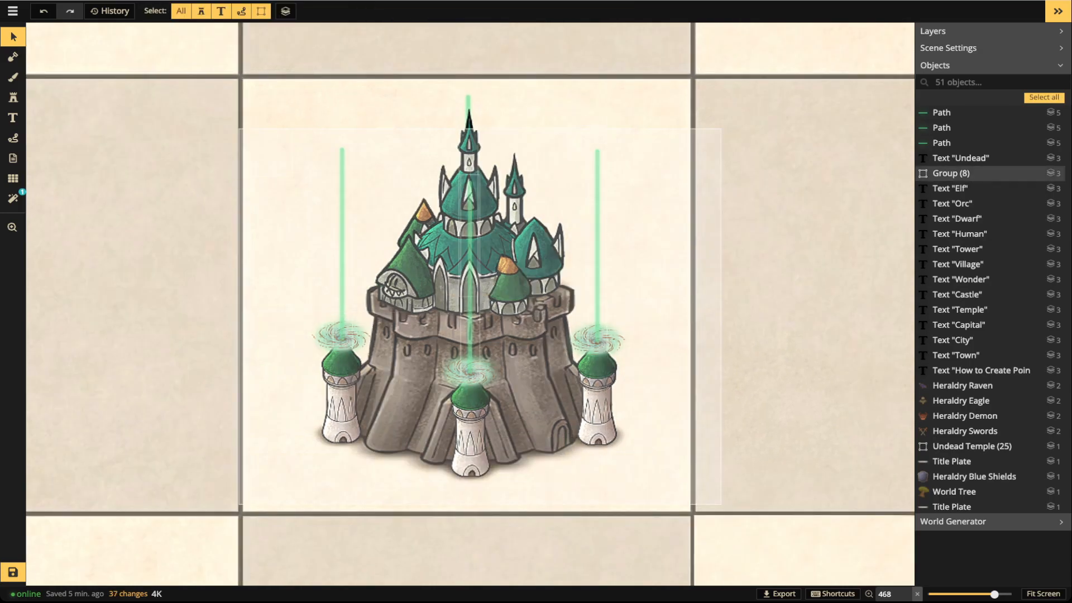
pyautogui.moveTo(721, 504); pyautogui.dragTo(733, 507)
pyautogui.scroll(-7, 395, 230)
pyautogui.press('space')
pyautogui.moveTo(396, 230); pyautogui.dragTo(398, 212)
pyautogui.moveTo(439, 246); pyautogui.dragTo(439, 252)
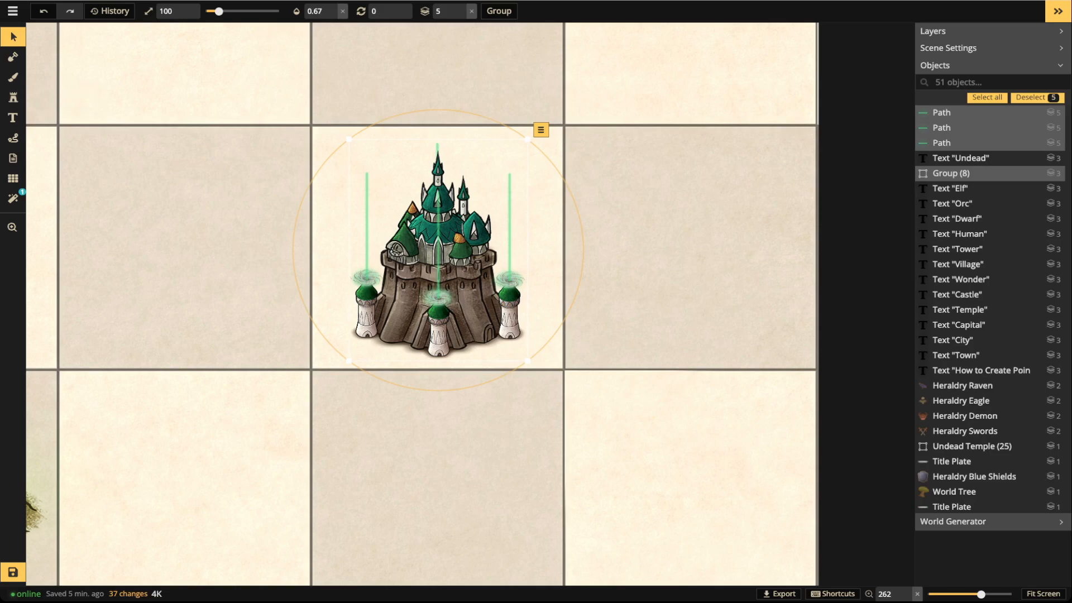
pyautogui.click(366, 279)
pyautogui.scroll(5, 363, 280)
pyautogui.moveTo(368, 277); pyautogui.dragTo(368, 277)
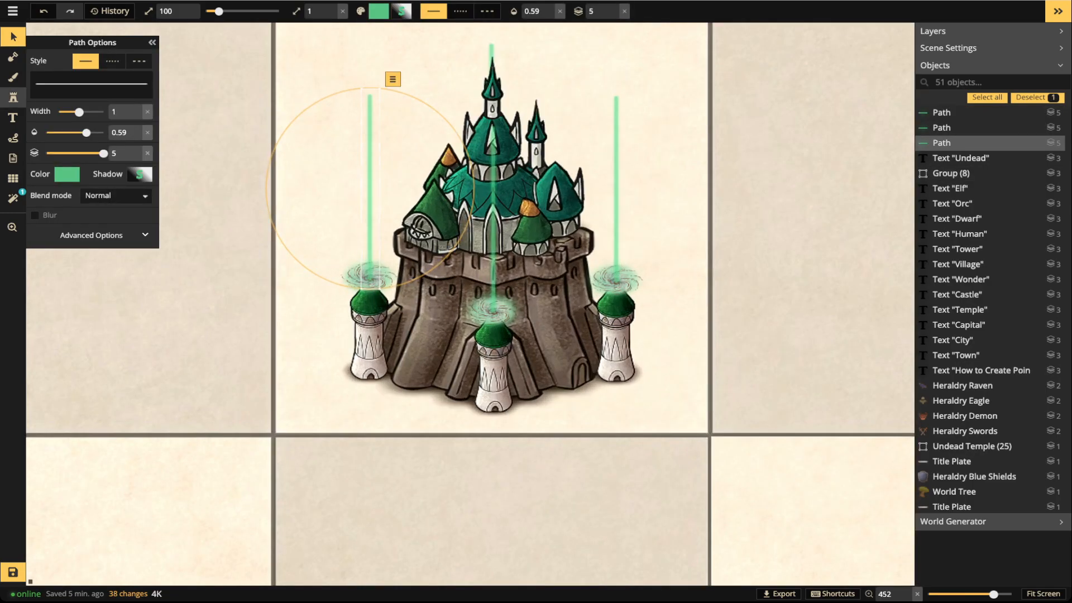
# Place a Whirlpool stamp at size 320 in the empty cell to the right of the castle
pyautogui.click(12, 97)
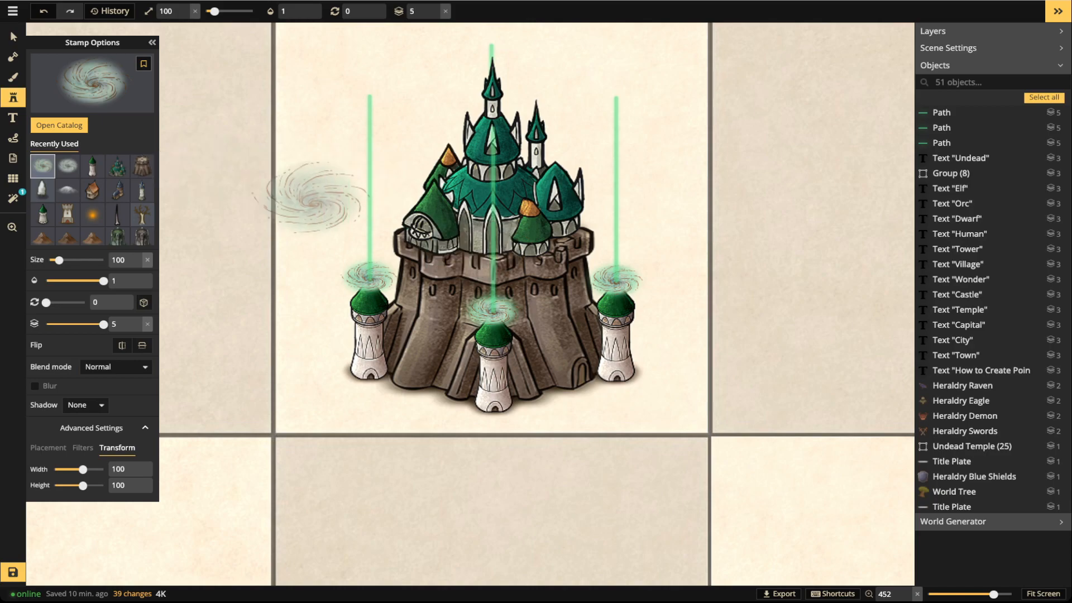
pyautogui.scroll(5, 312, 191)
pyautogui.scroll(16, 313, 191)
pyautogui.press('space')
pyautogui.moveTo(313, 192); pyautogui.dragTo(365, 166)
pyautogui.scroll(1, 533, 187)
pyautogui.scroll(-7, 530, 182)
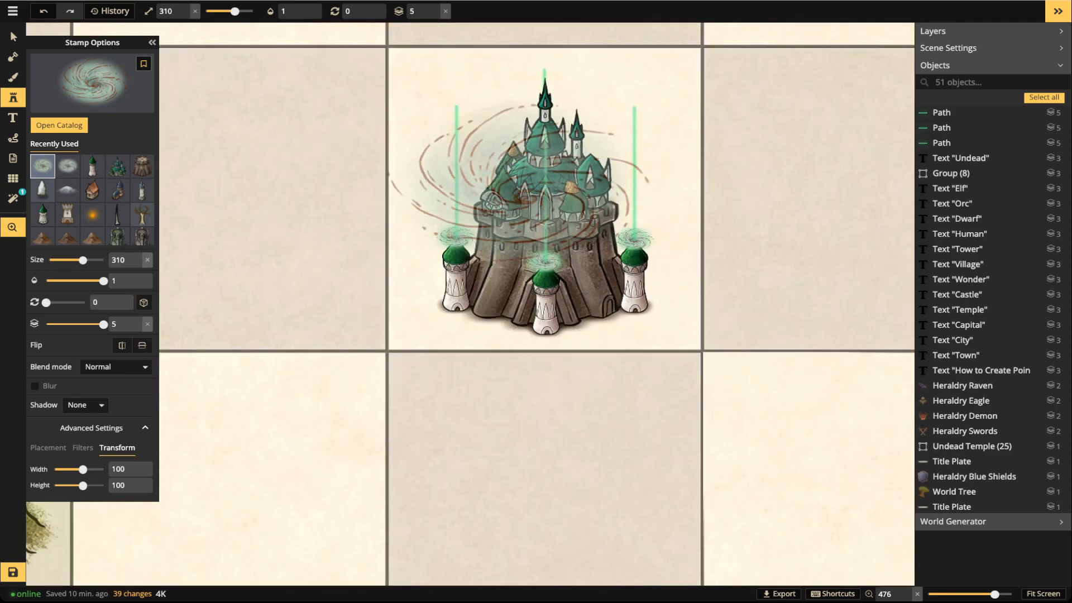
pyautogui.moveTo(728, 185); pyautogui.dragTo(529, 184)
pyautogui.scroll(1, 536, 198)
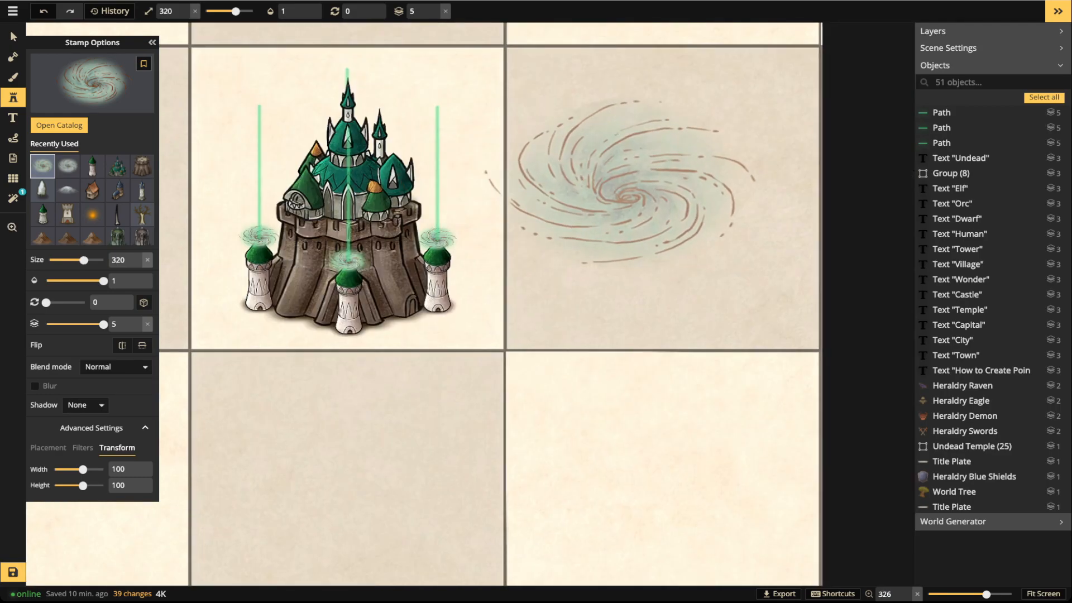
pyautogui.click(628, 193)
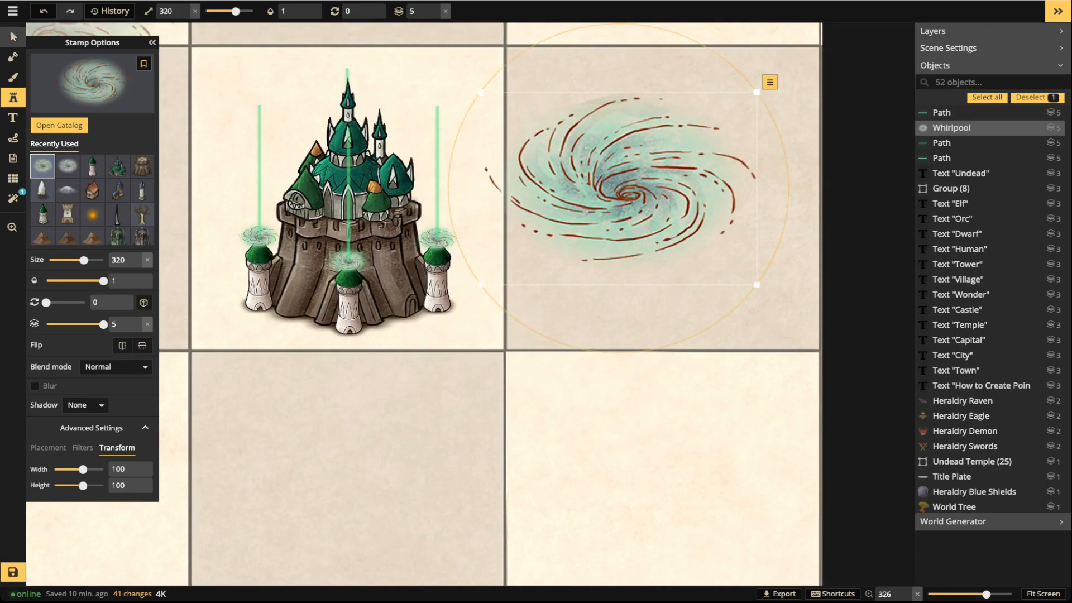
# Set the large whirlpool's height to 139 and its size to 370, and move it over the castle
pyautogui.press('v')
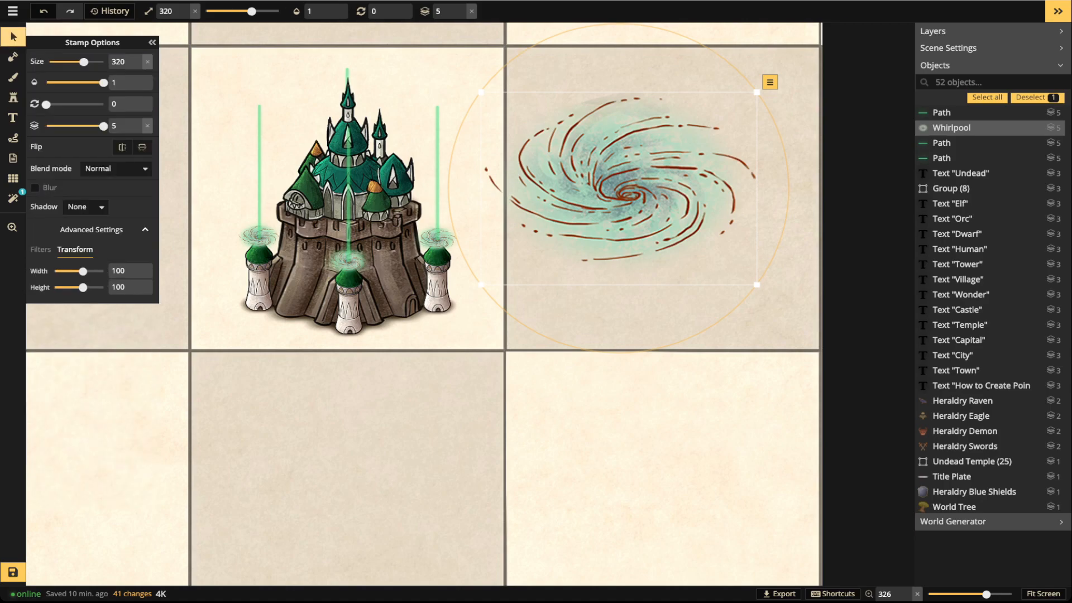
pyautogui.moveTo(83, 287); pyautogui.dragTo(87, 287)
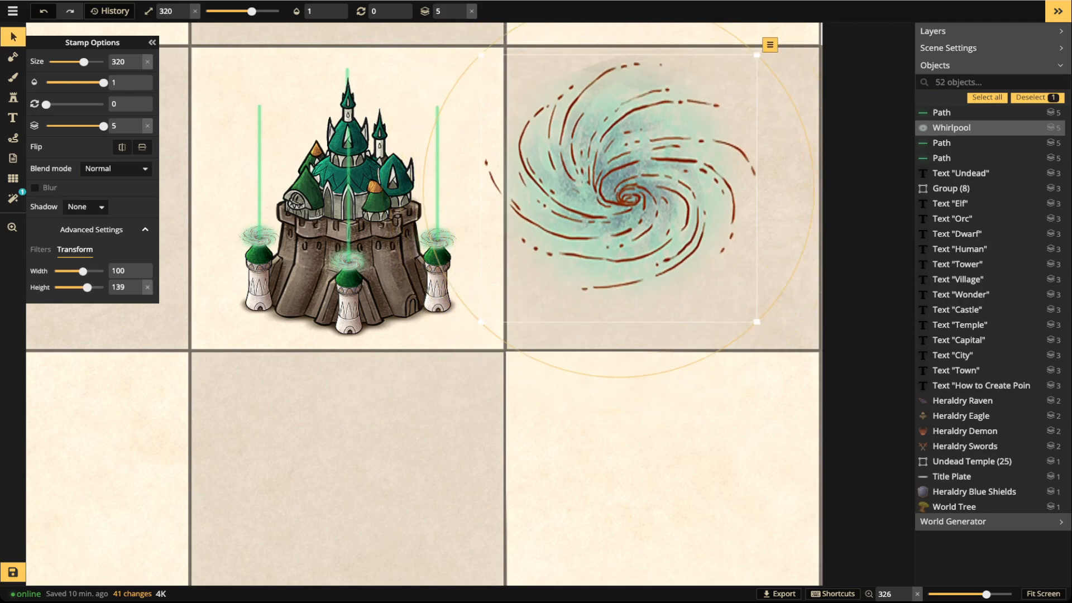
pyautogui.scroll(5, 620, 189)
pyautogui.moveTo(619, 188); pyautogui.dragTo(345, 212)
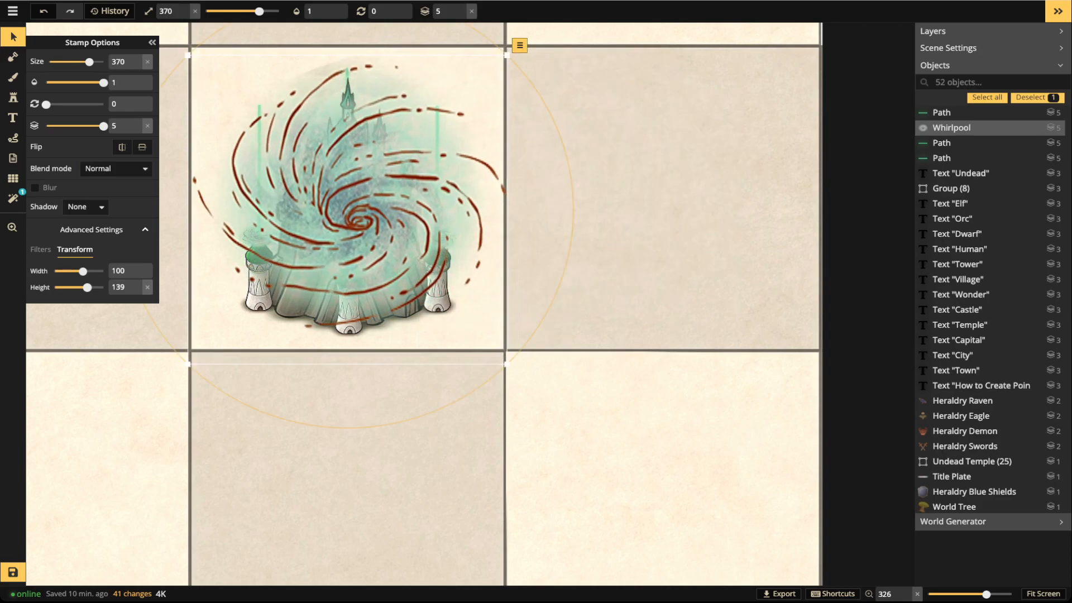
# Try the blend modes from Darken through Color on the large whirlpool over the castle
pyautogui.click(116, 168)
pyautogui.press('Down')
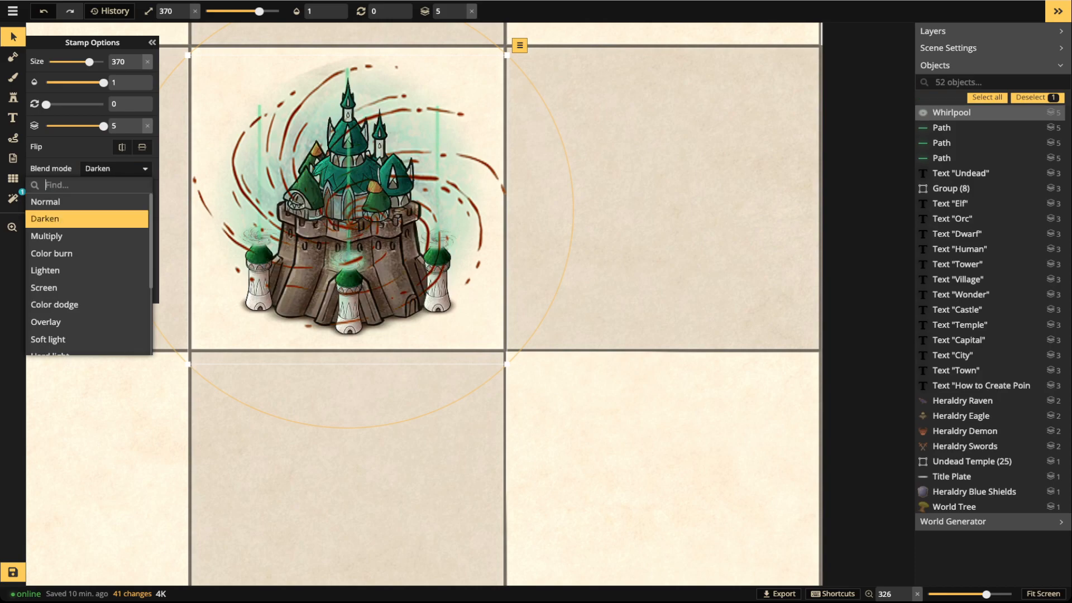
pyautogui.press('Down')
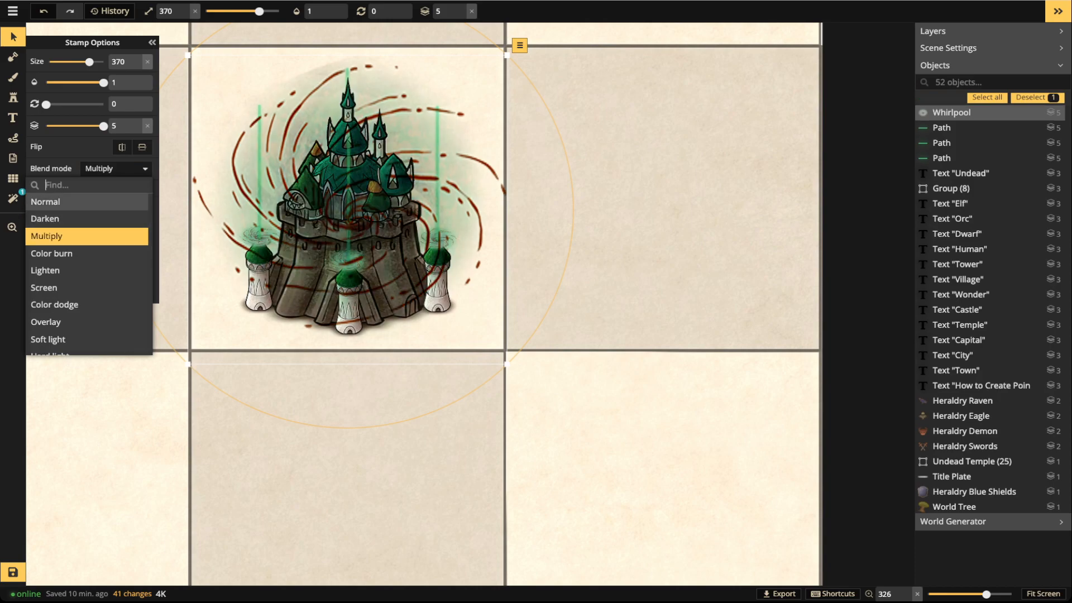
pyautogui.press('Down')
pyautogui.press('Down')
pyautogui.press('Down')
pyautogui.press('Down')
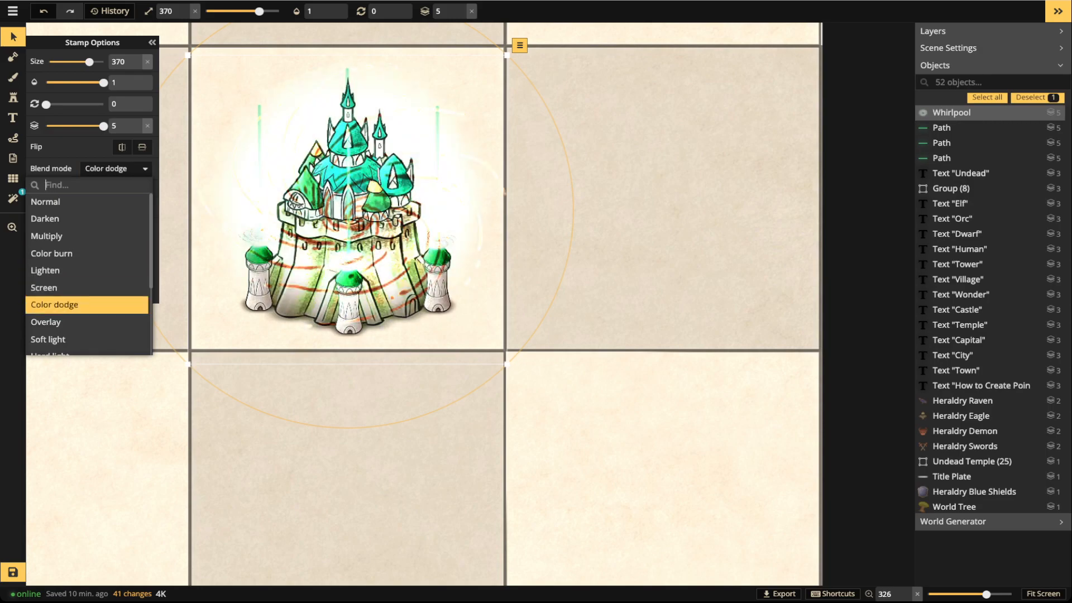
pyautogui.press('Down')
pyautogui.scroll(-2, 86, 274)
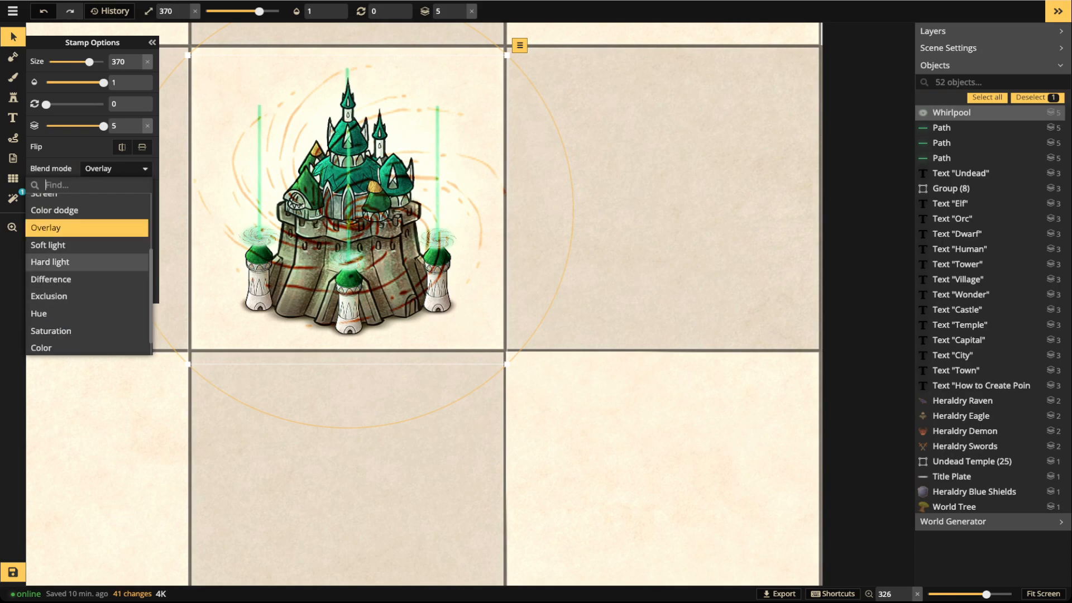
pyautogui.press('Down')
pyautogui.press('Down')
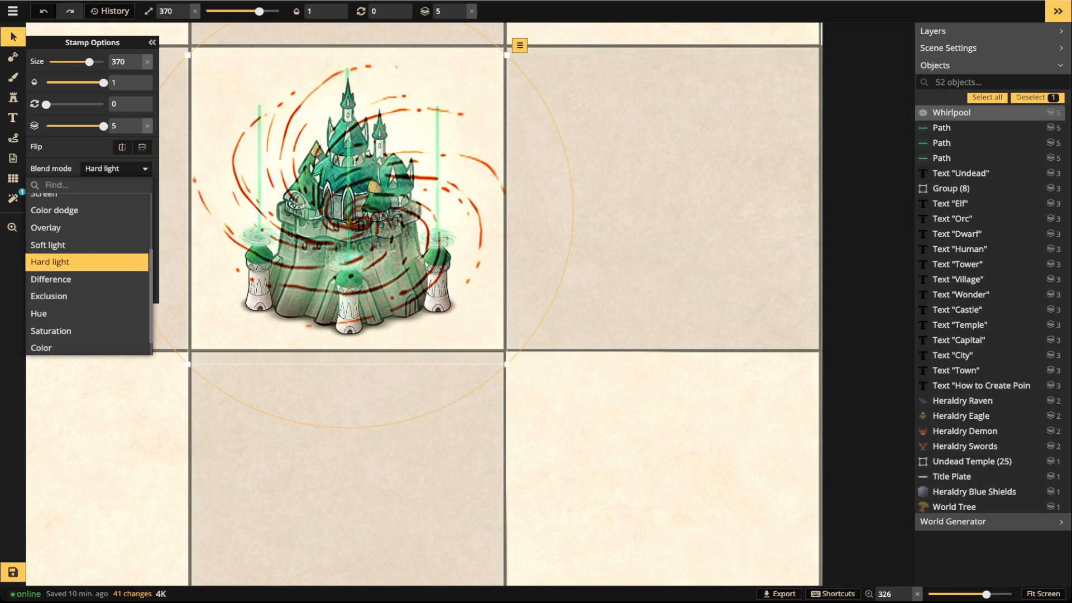
pyautogui.press('Down')
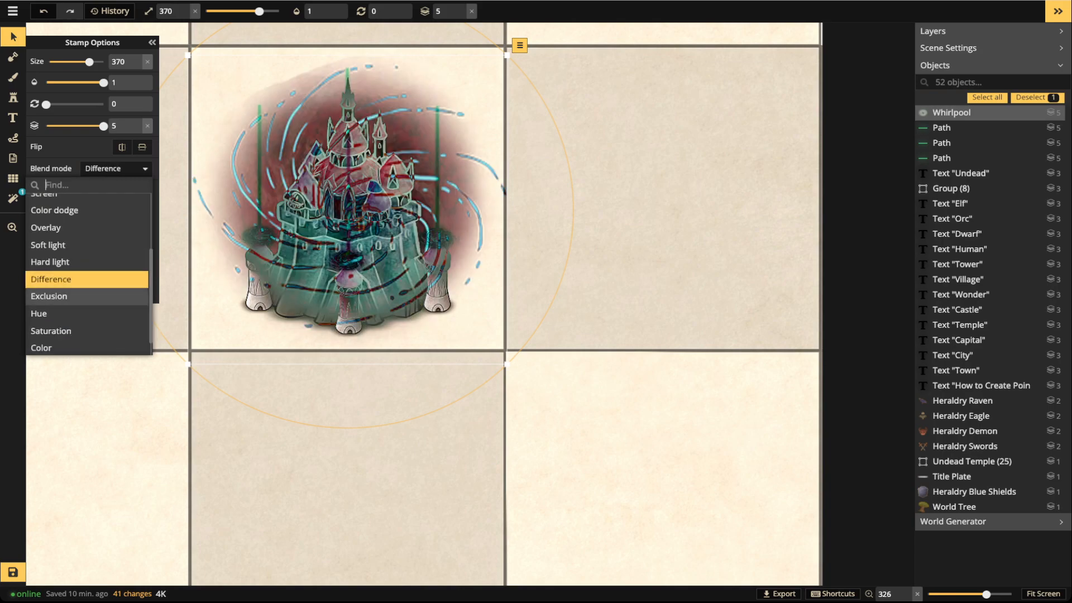
pyautogui.press('Down')
pyautogui.scroll(-1, 88, 268)
pyautogui.press('Down')
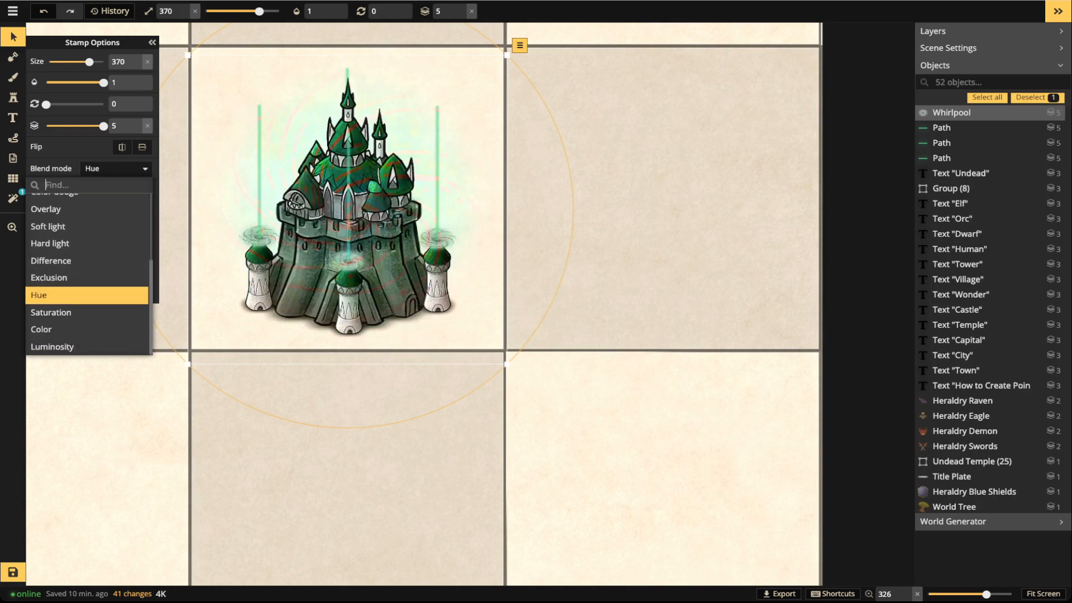
pyautogui.press('Down')
pyautogui.press('Down')
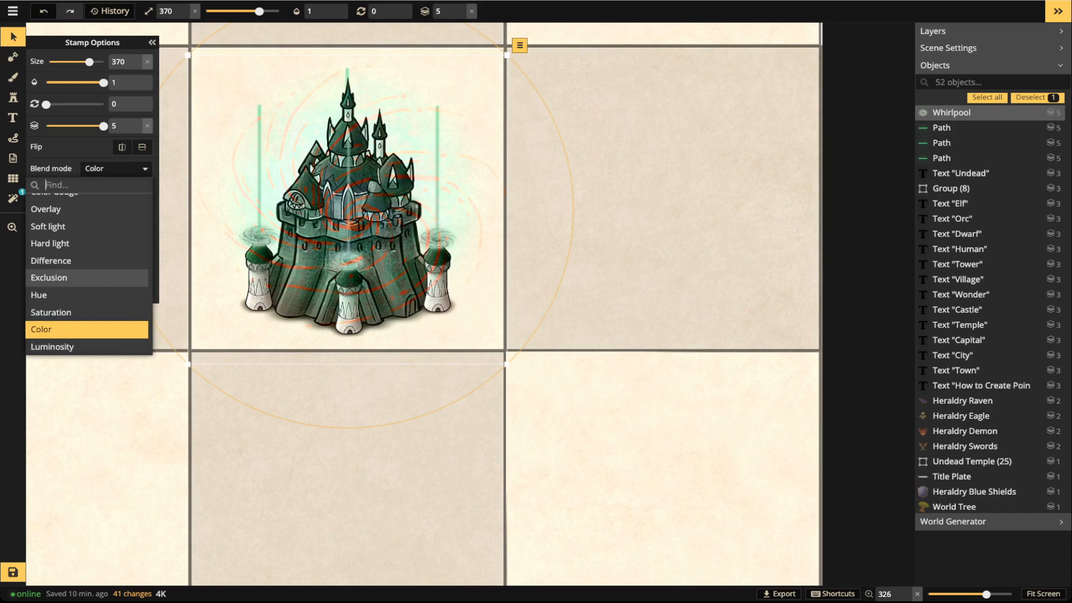
pyautogui.press('Return')
# Delete the large whirlpool and choose the round fifth variant of the Heraldry Green Shields stamp
pyautogui.press('Delete')
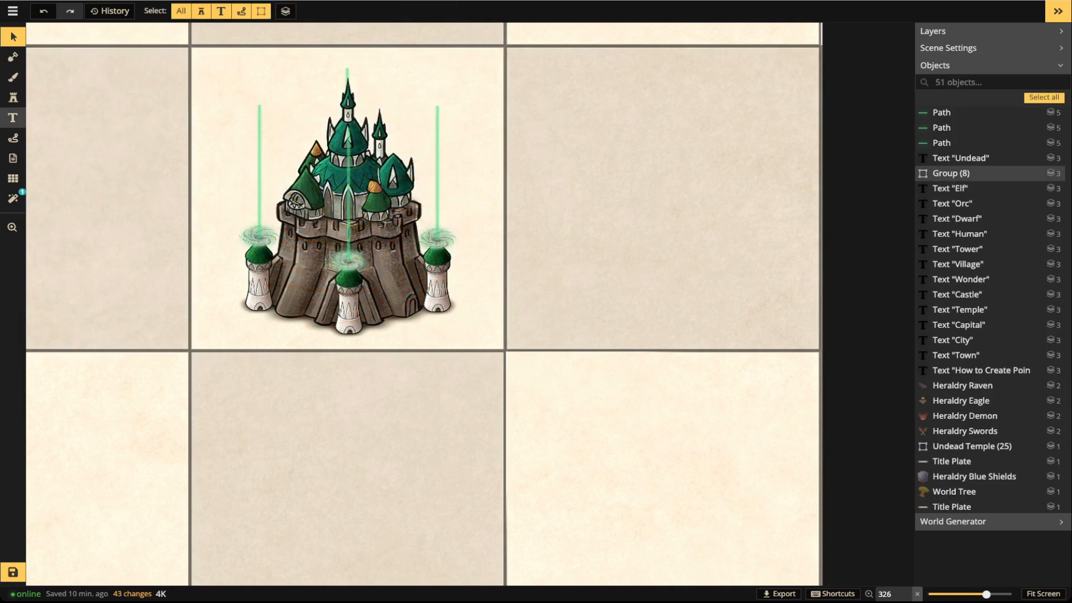
pyautogui.click(14, 98)
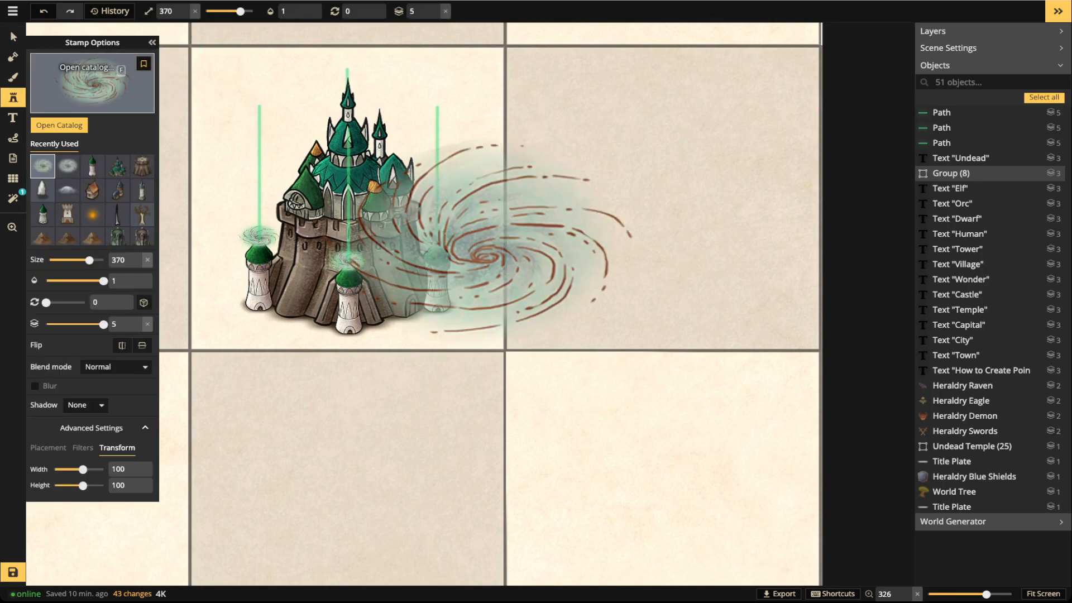
pyautogui.press('f')
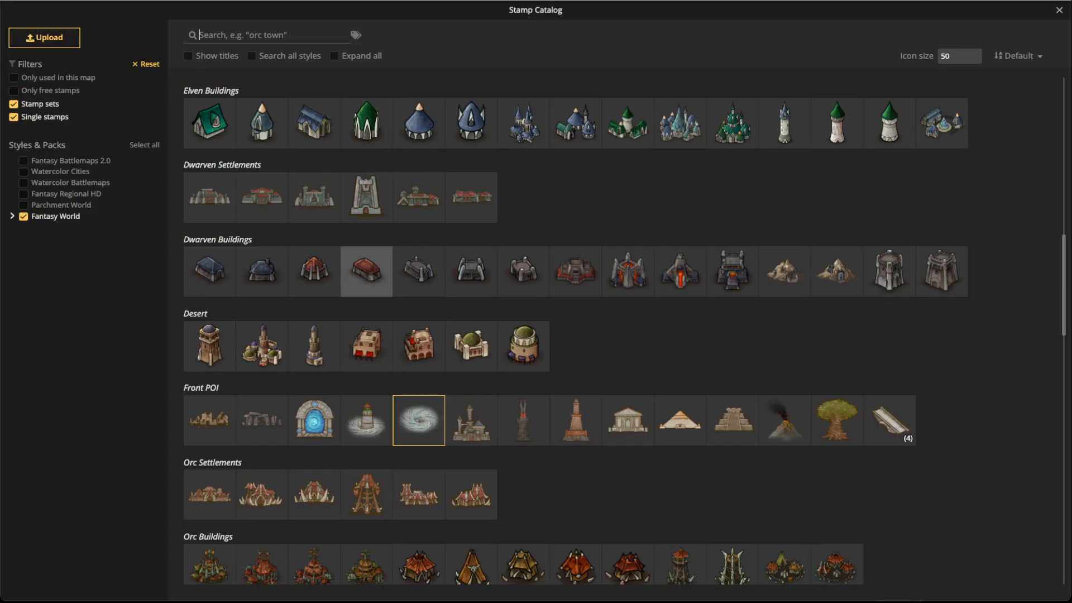
pyautogui.scroll(-3, 365, 268)
pyautogui.scroll(6, 366, 275)
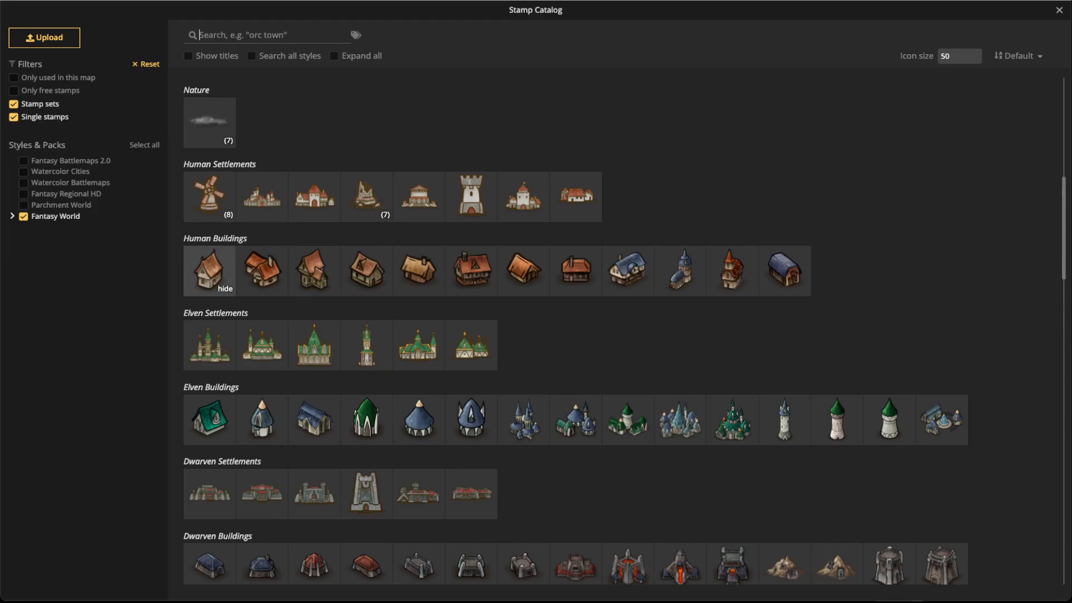
pyautogui.scroll(-12, 366, 275)
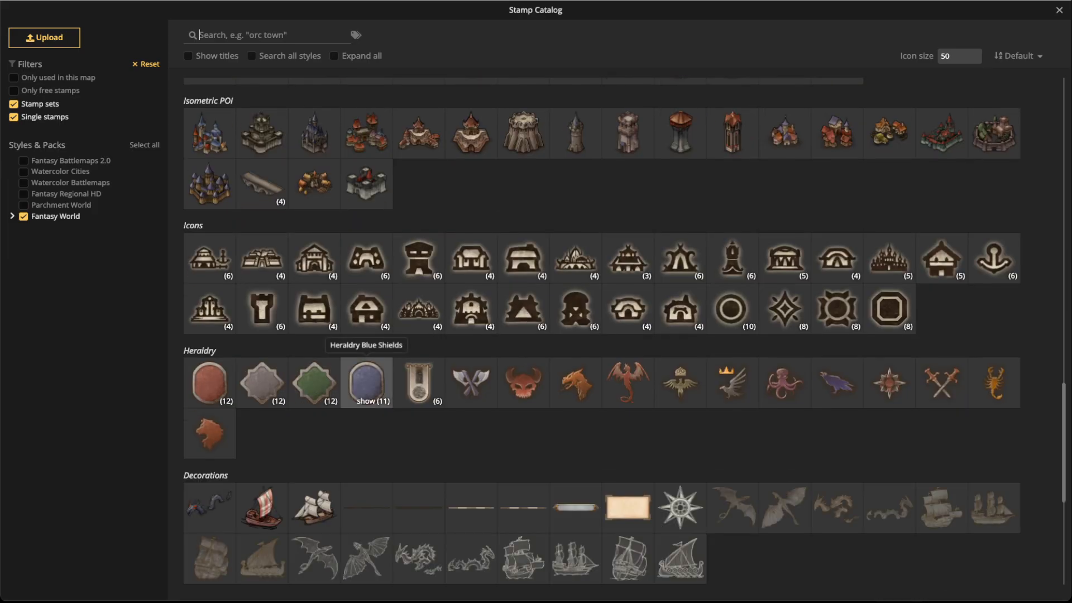
pyautogui.click(262, 382)
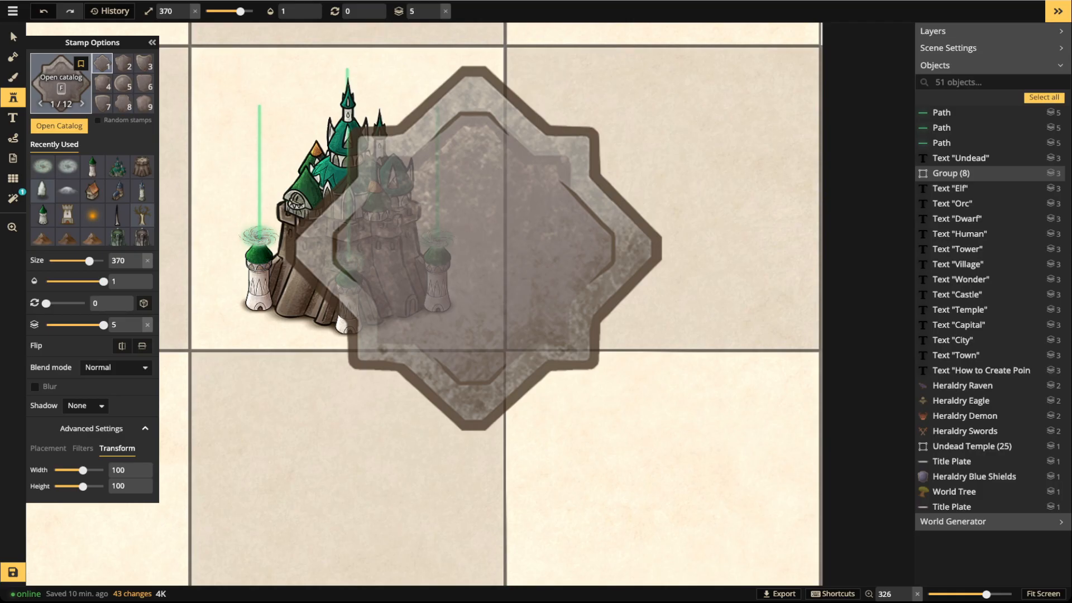
pyautogui.press('f')
pyautogui.click(313, 383)
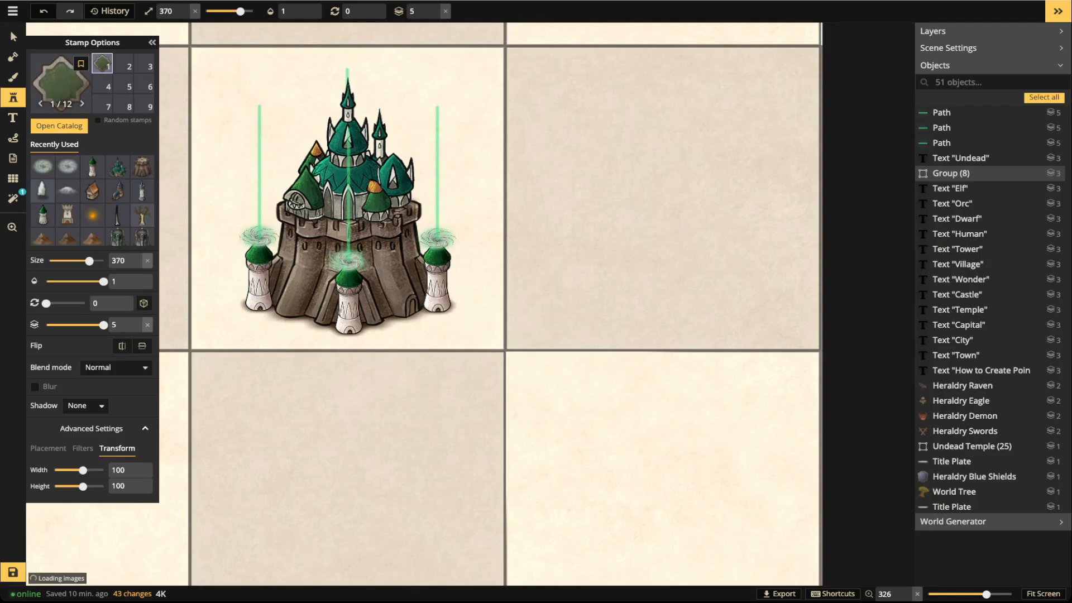
pyautogui.press('5')
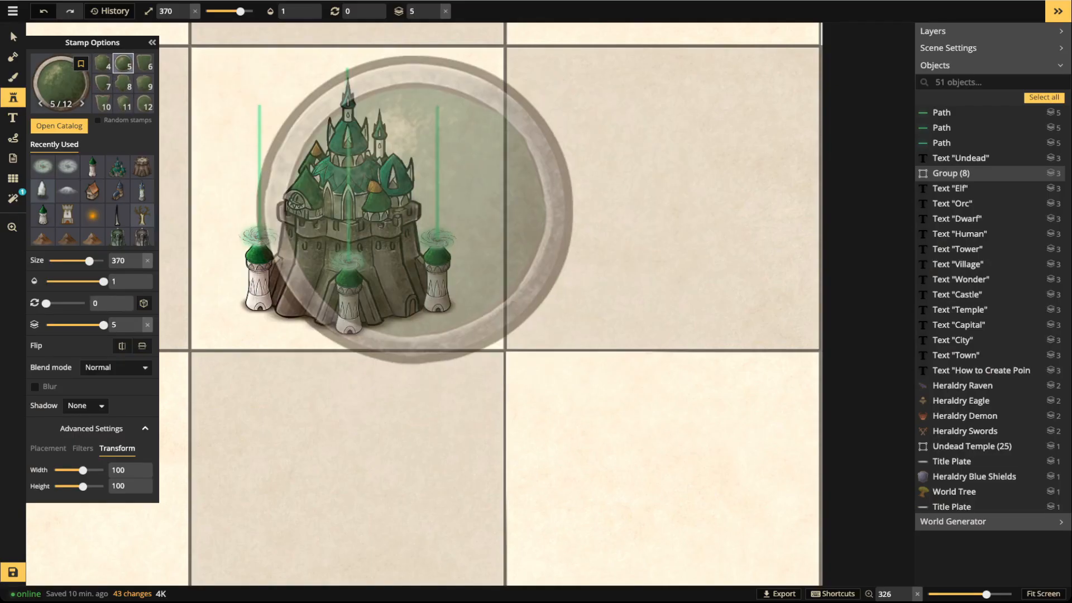
# Place the round green shield stamp at size 320 over the castle
pyautogui.scroll(-1, 314, 190)
pyautogui.scroll(-3, 312, 191)
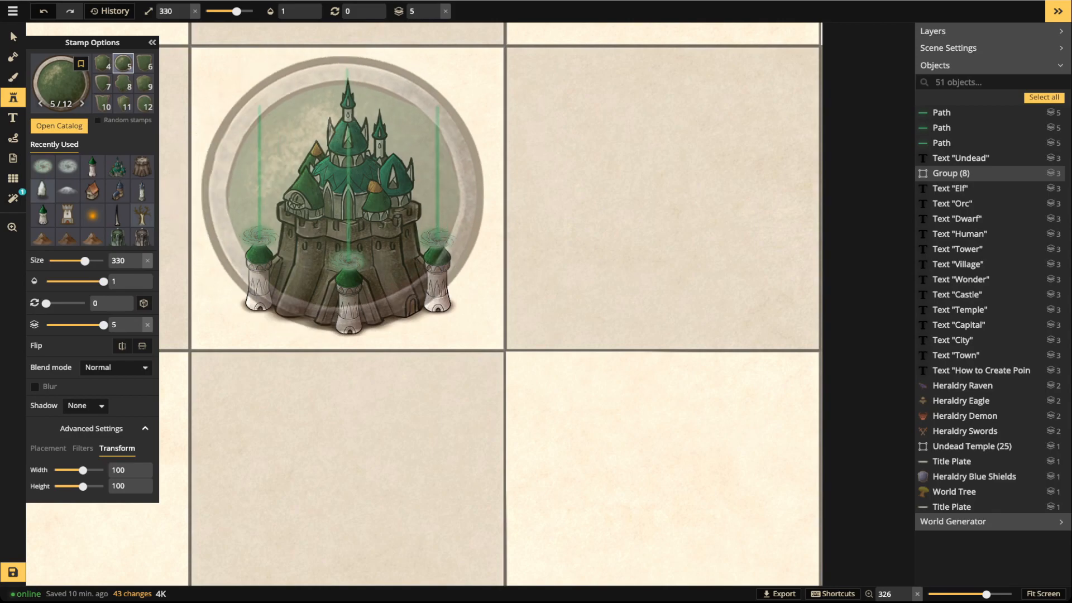
pyautogui.scroll(-1, 349, 195)
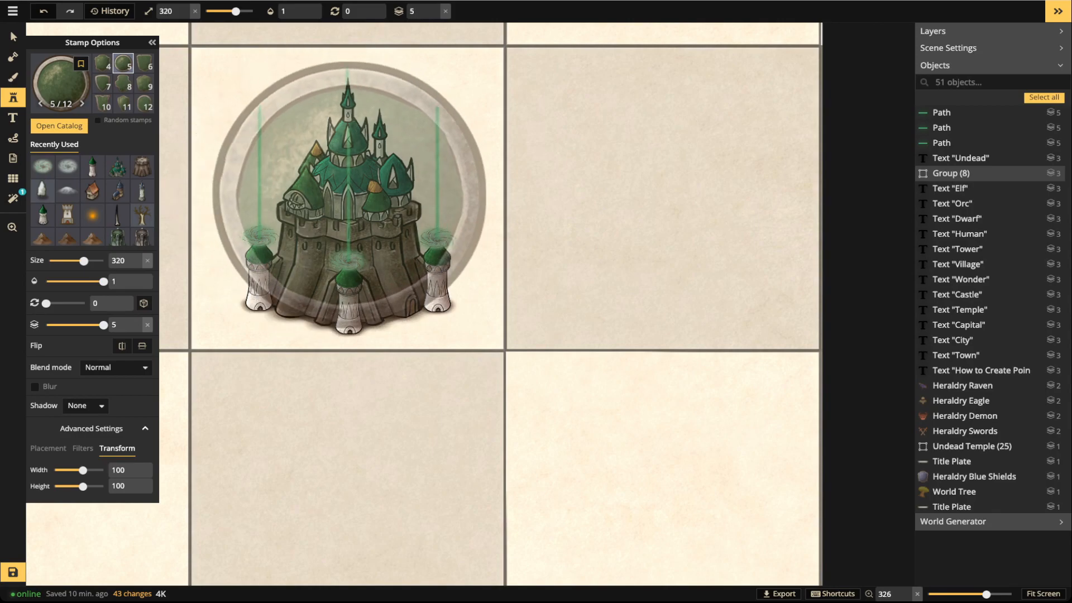
pyautogui.click(349, 195)
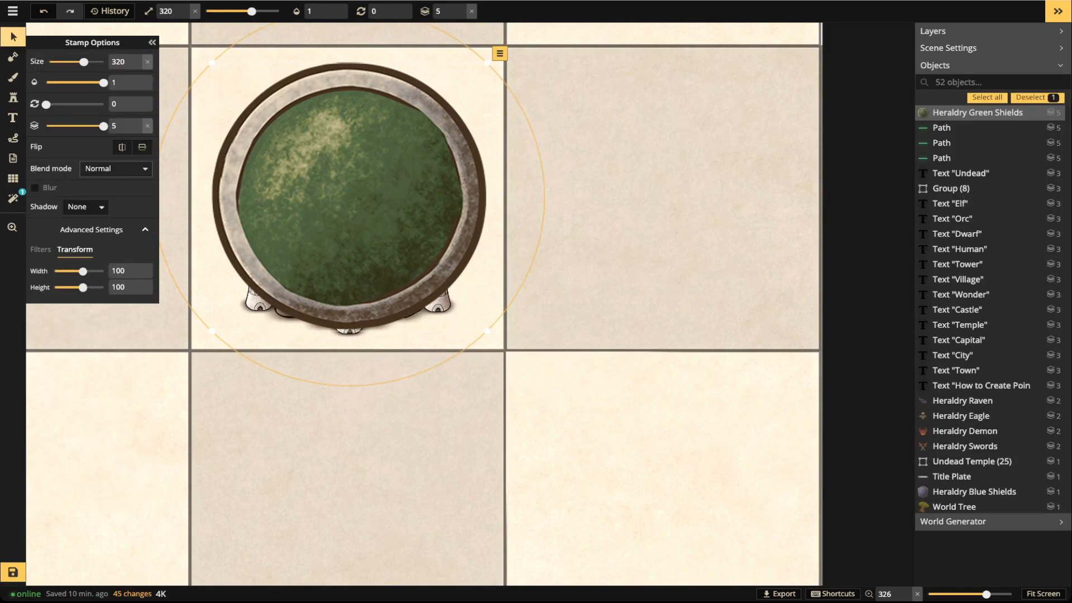
# Try the blend modes up to Color dodge on the green shield and shift it slightly down
pyautogui.click(114, 168)
pyautogui.press('Down')
pyautogui.press('Down')
pyautogui.press('Down')
pyautogui.press('Down')
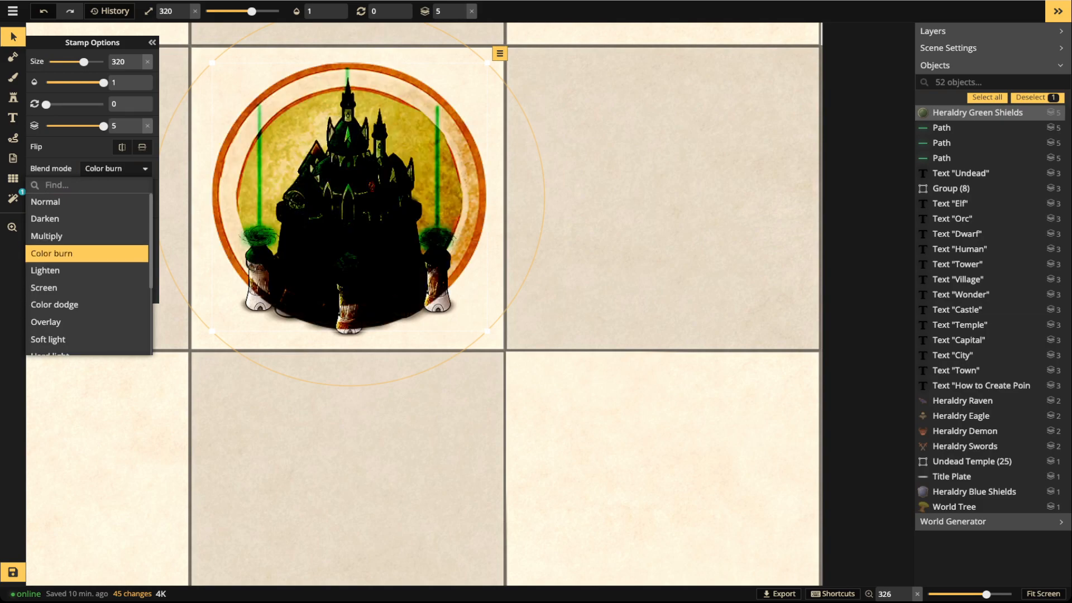
pyautogui.press('Down')
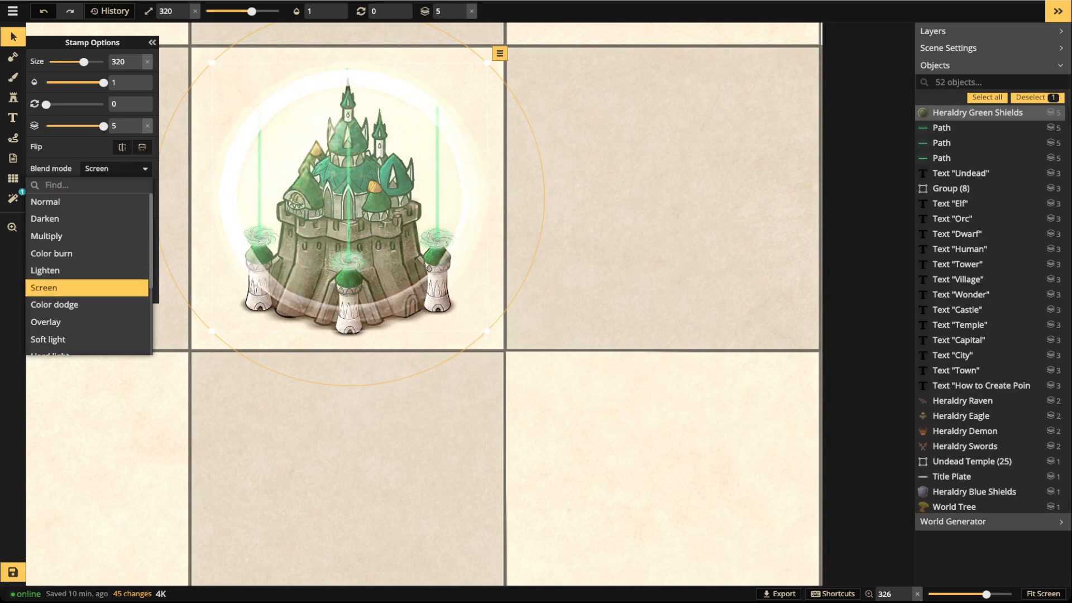
pyautogui.press('Down')
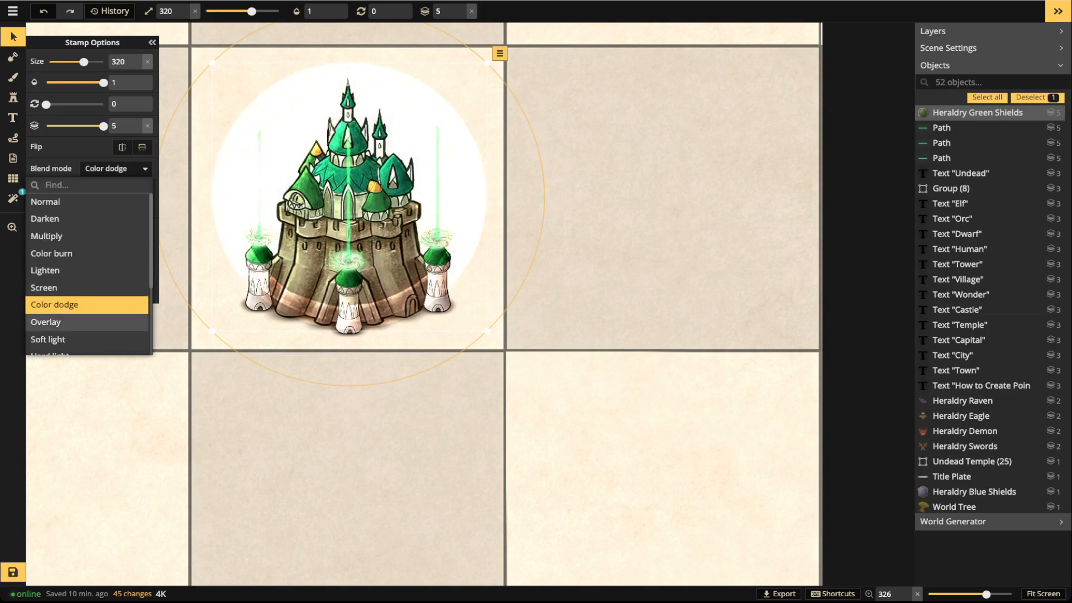
pyautogui.press('Return')
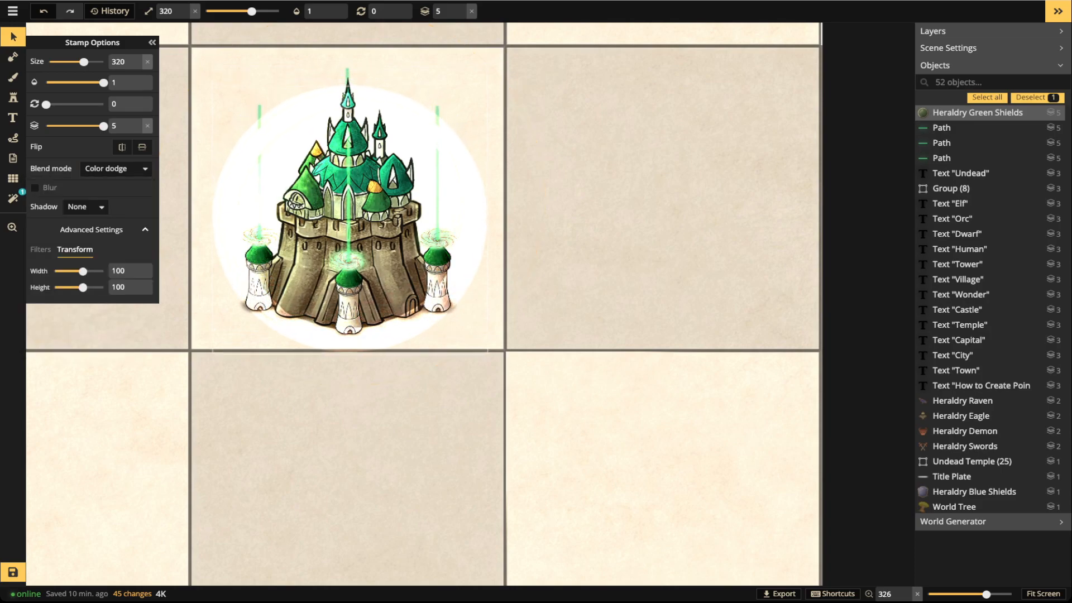
# Compare further blend modes such as Soft light, Hard light and Exclusion on the green shield, and set it to Hue
pyautogui.click(115, 168)
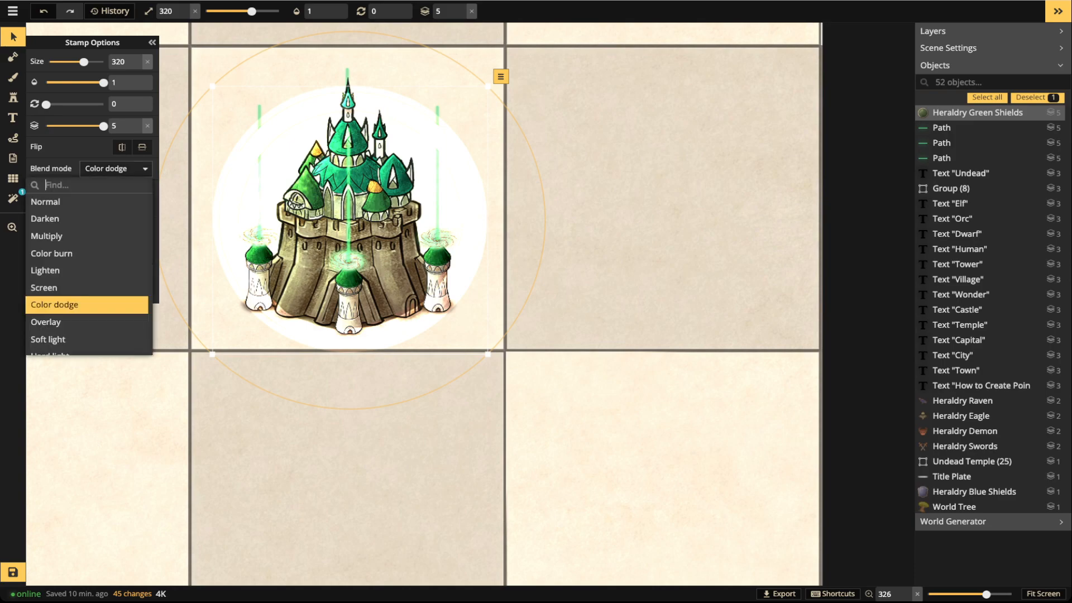
pyautogui.click(72, 339)
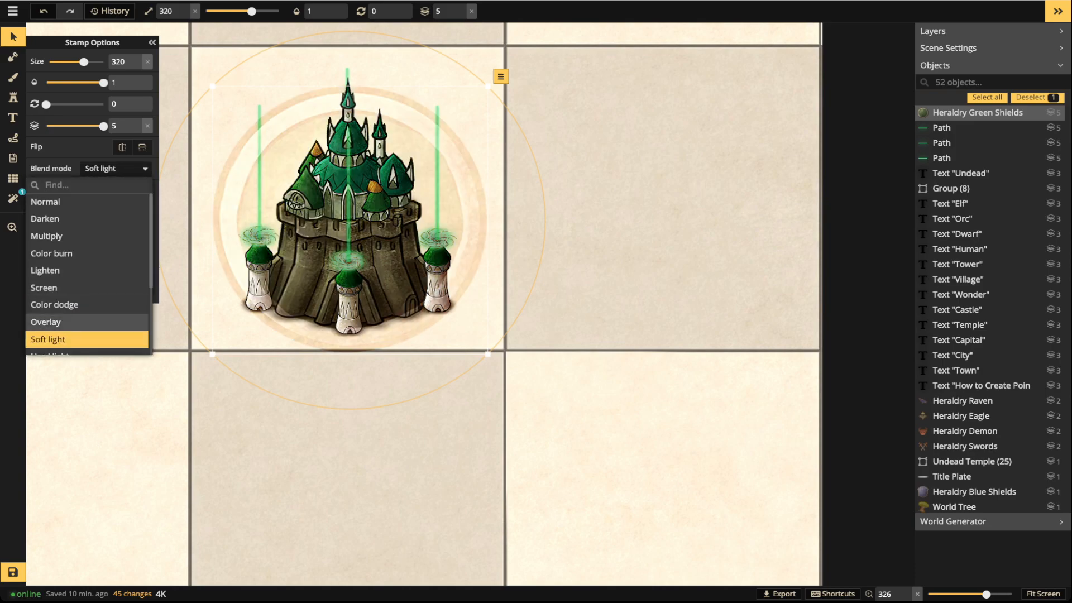
pyautogui.click(73, 322)
pyautogui.scroll(-1, 73, 304)
pyautogui.click(72, 263)
pyautogui.click(72, 280)
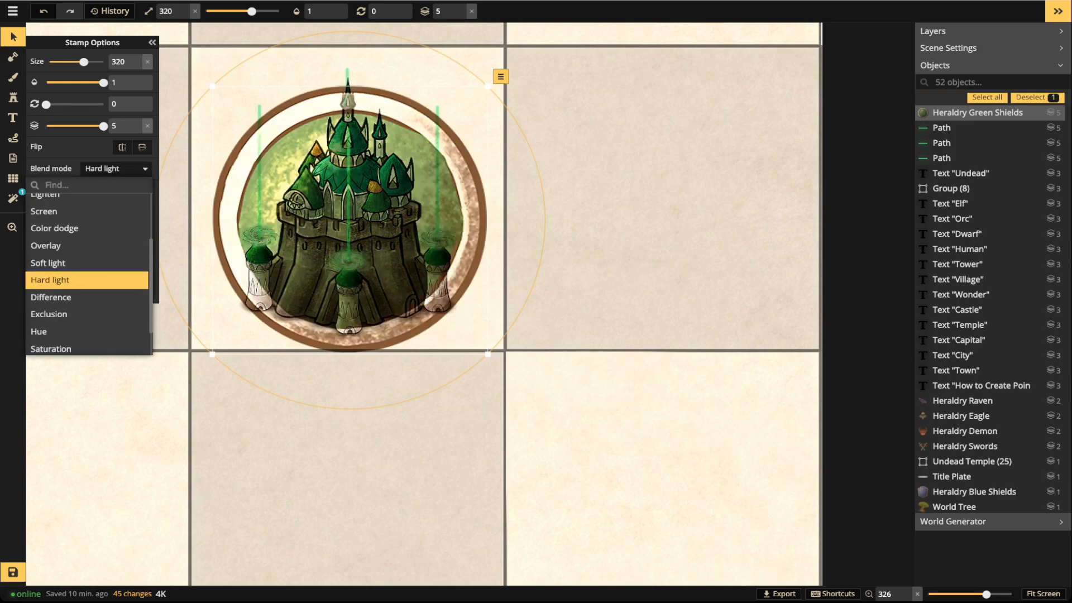
pyautogui.click(73, 297)
pyautogui.click(73, 315)
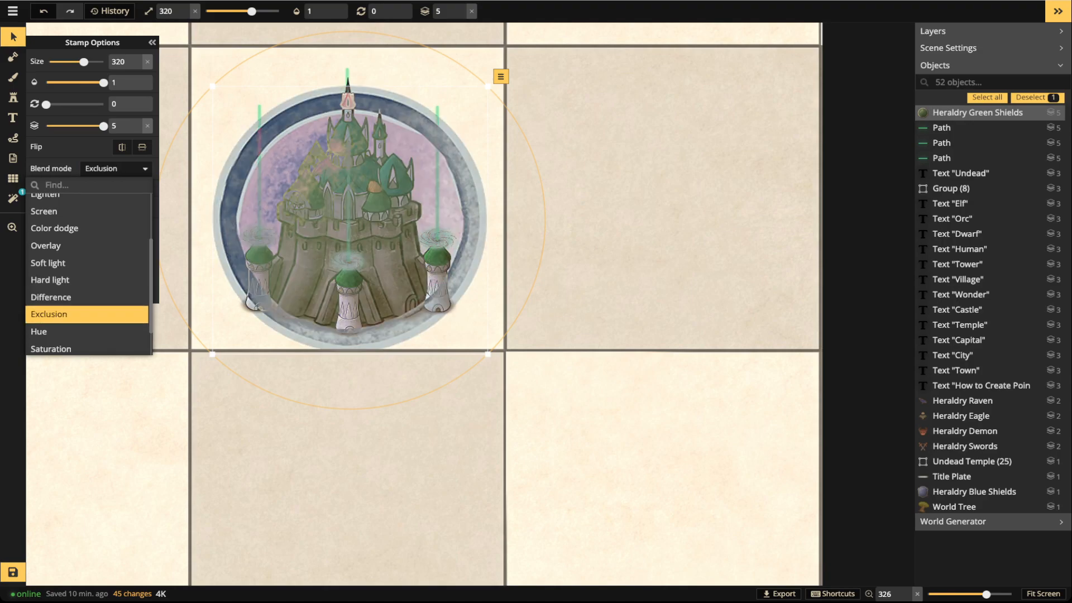
pyautogui.click(73, 331)
pyautogui.click(72, 349)
pyautogui.click(72, 332)
pyautogui.scroll(-1, 87, 274)
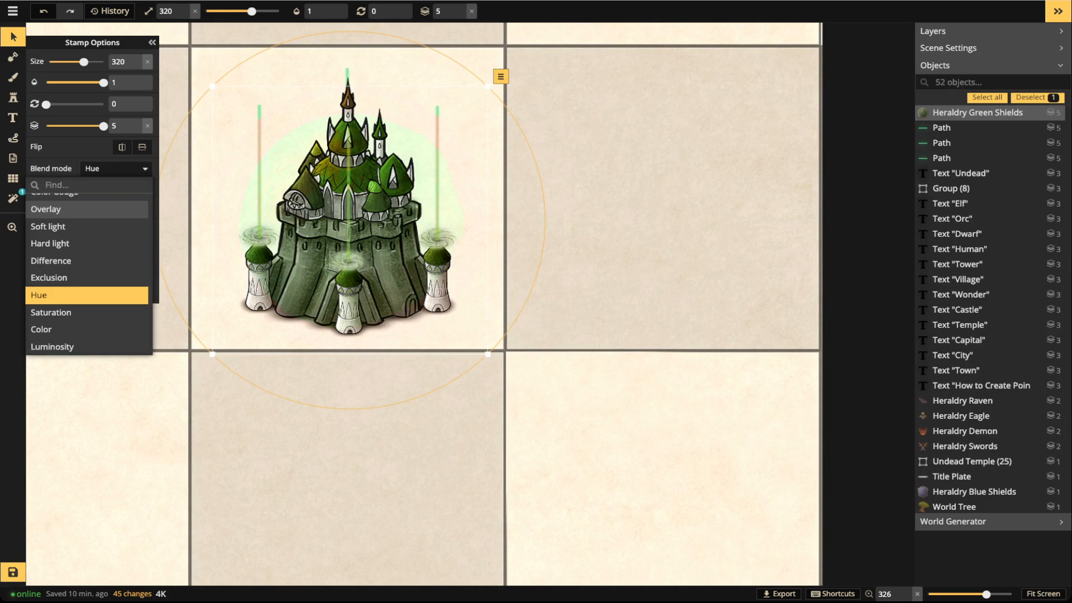
# Enlarge the green shield to size 430, center its glow around the castle, and deselect it
pyautogui.moveTo(488, 354); pyautogui.dragTo(526, 392)
pyautogui.moveTo(357, 234); pyautogui.dragTo(356, 211)
pyautogui.moveTo(525, 367); pyautogui.dragTo(534, 376)
pyautogui.moveTo(363, 223); pyautogui.dragTo(365, 225)
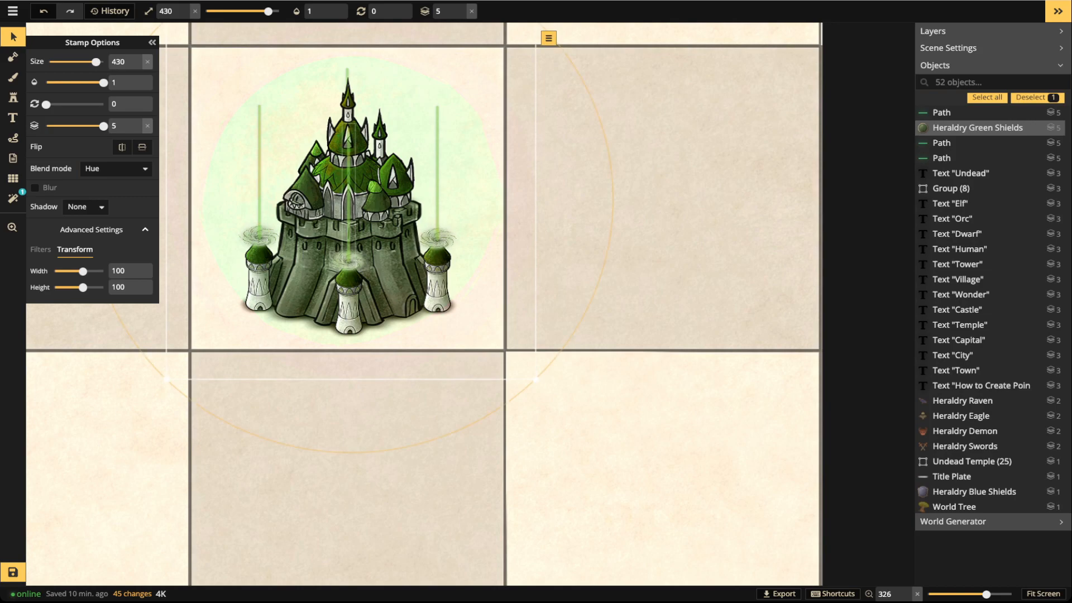
pyautogui.scroll(-5, 344, 190)
pyautogui.press('Escape')
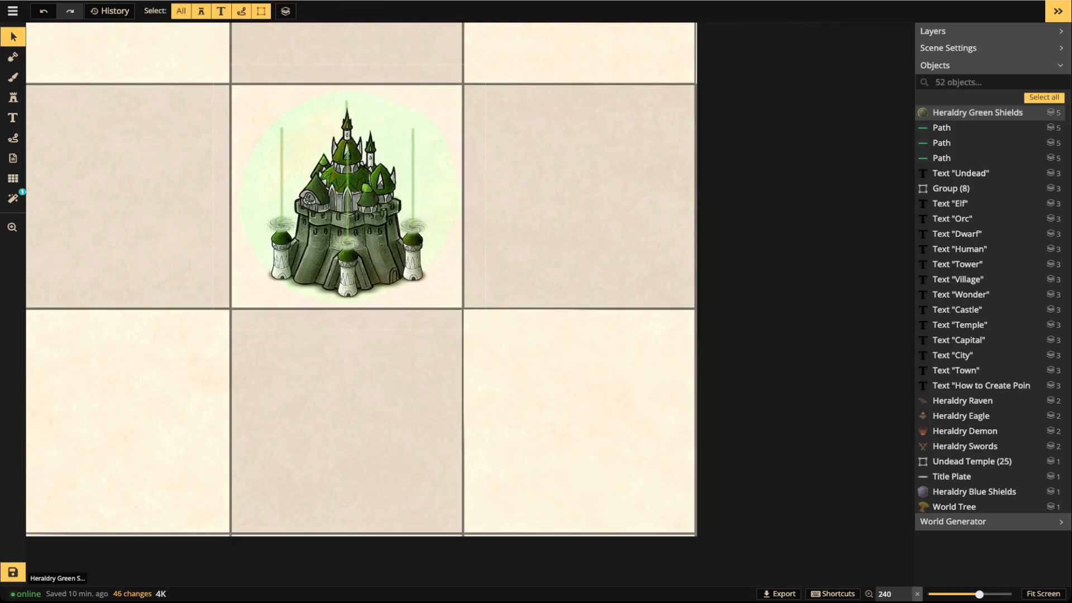
# Give the green shield an Object shadow in bright green, hex 7ED321
pyautogui.click(349, 197)
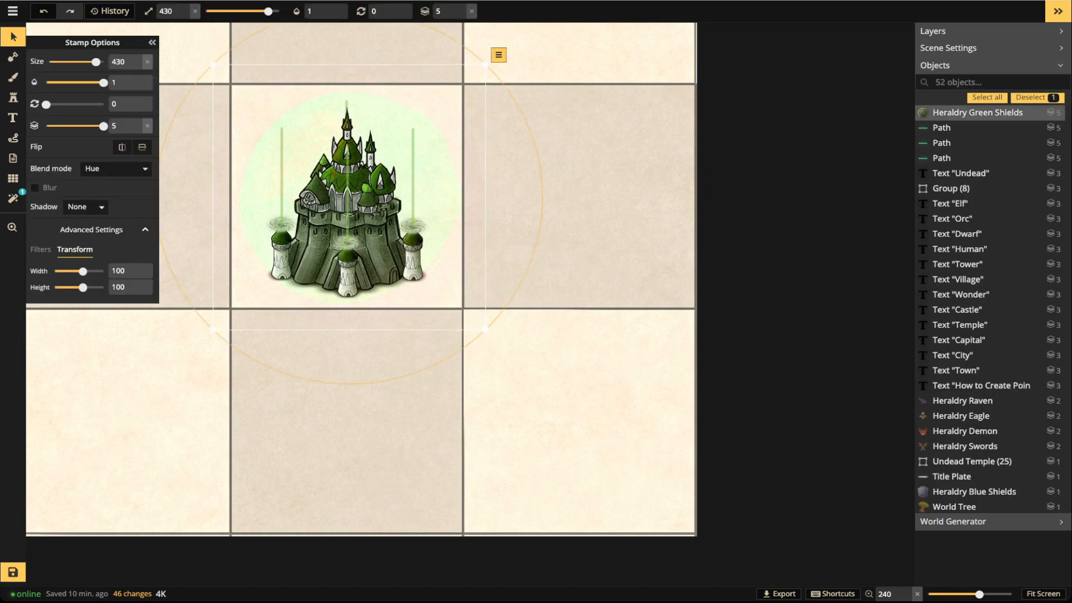
pyautogui.click(85, 207)
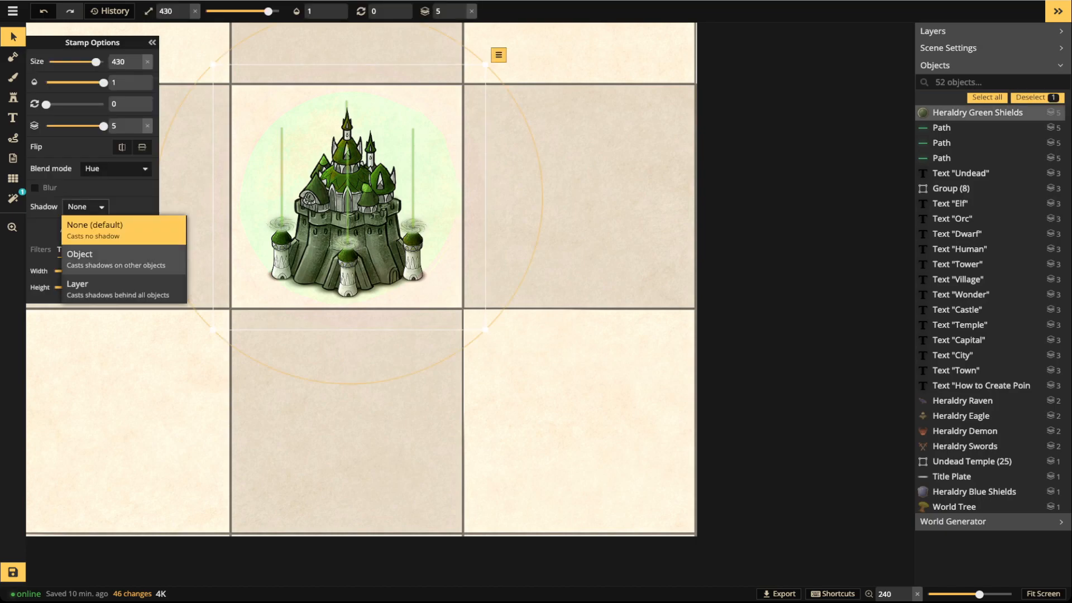
pyautogui.click(78, 257)
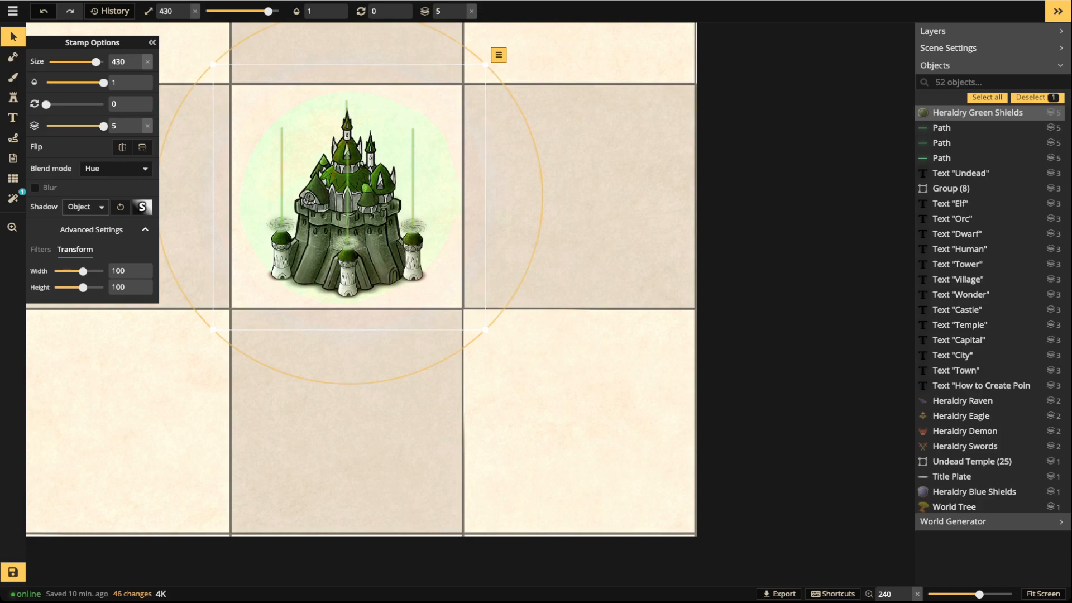
pyautogui.click(143, 207)
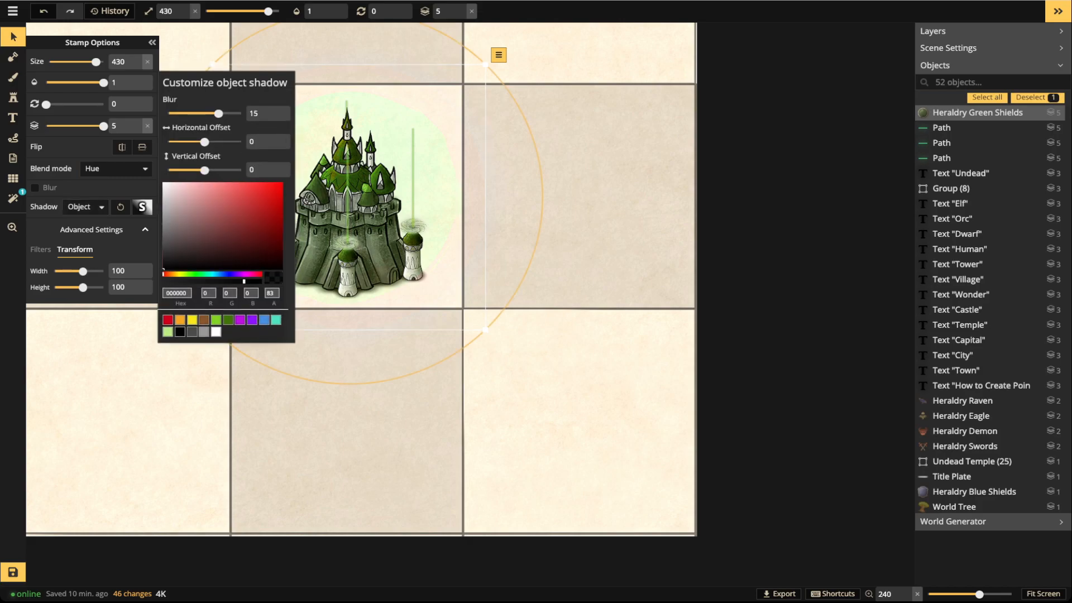
pyautogui.click(216, 320)
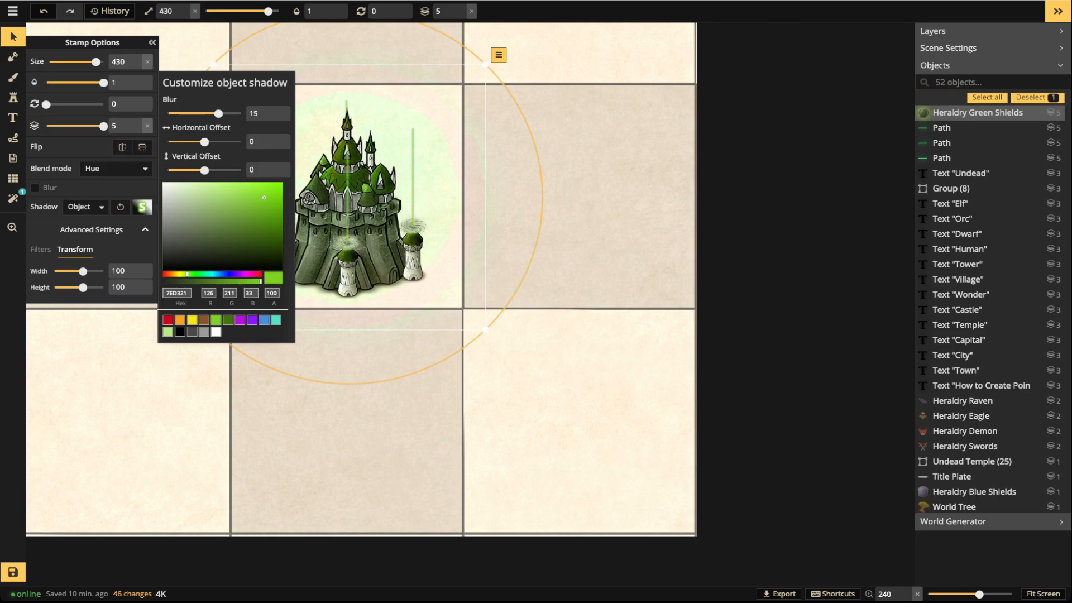
# Remove the green shield's object shadow by setting it to None, and deselect the shield
pyautogui.click(85, 207)
pyautogui.click(83, 217)
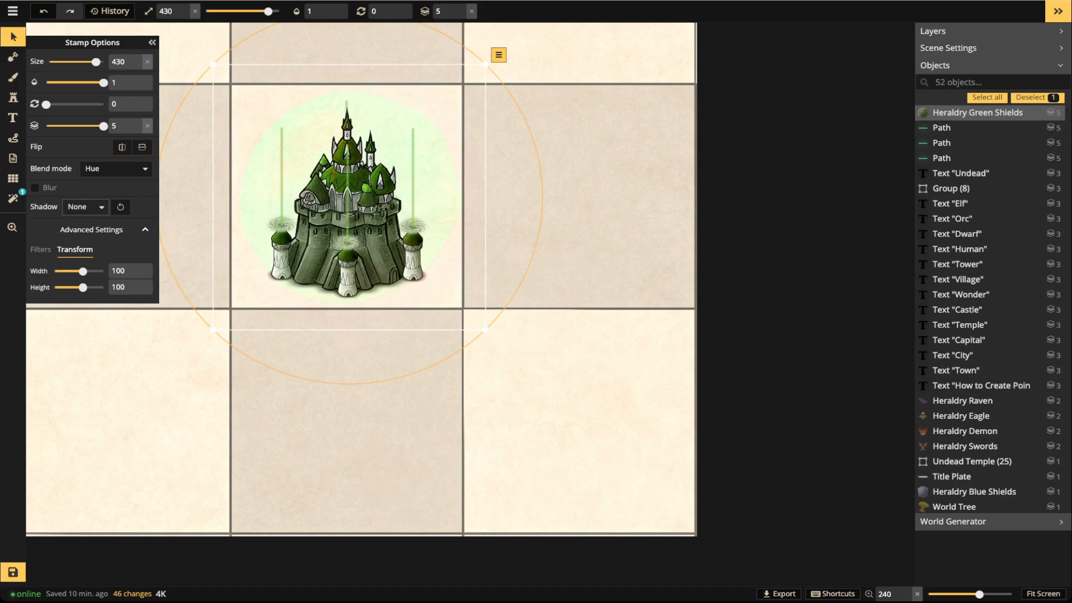
pyautogui.click(612, 238)
# Lower the green shield to layer -5, nudge it slightly upward behind the castle, and deselect it
pyautogui.scroll(-2, 612, 237)
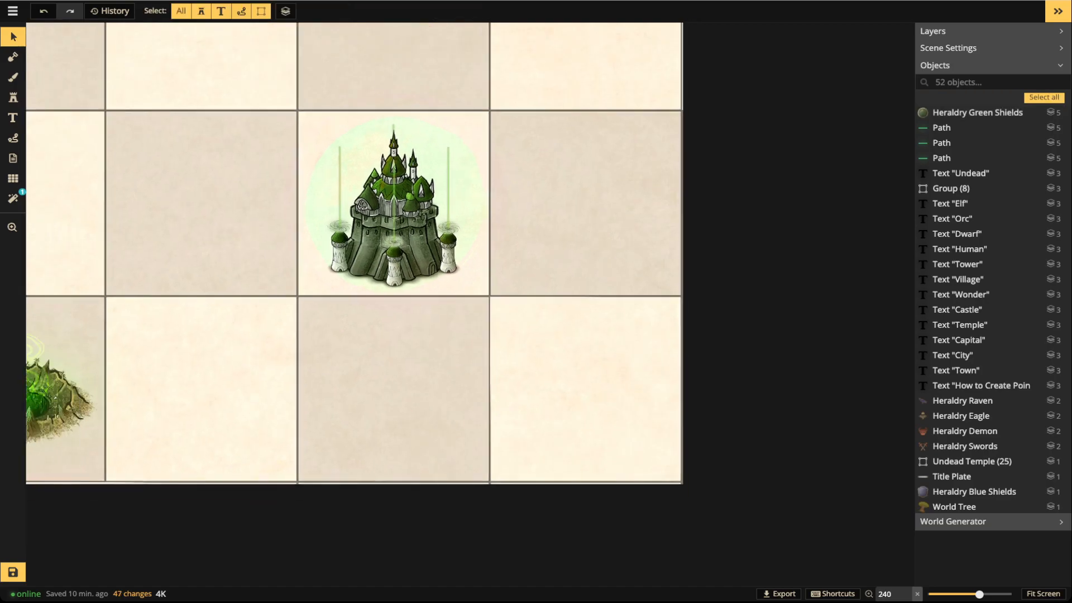
pyautogui.scroll(4, 504, 216)
pyautogui.click(342, 199)
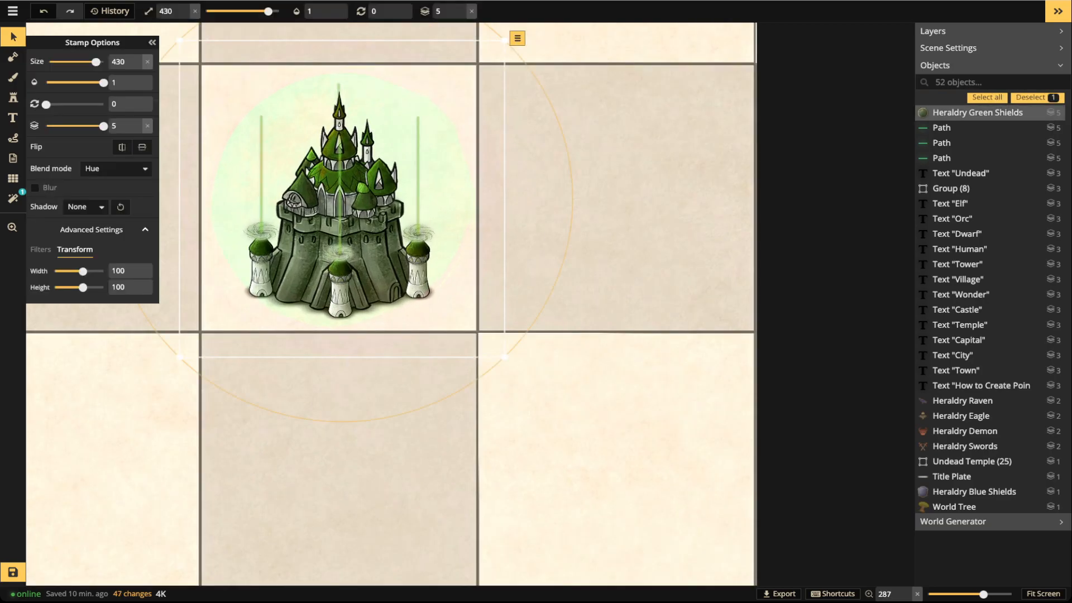
pyautogui.click(461, 16)
pyautogui.click(461, 16)
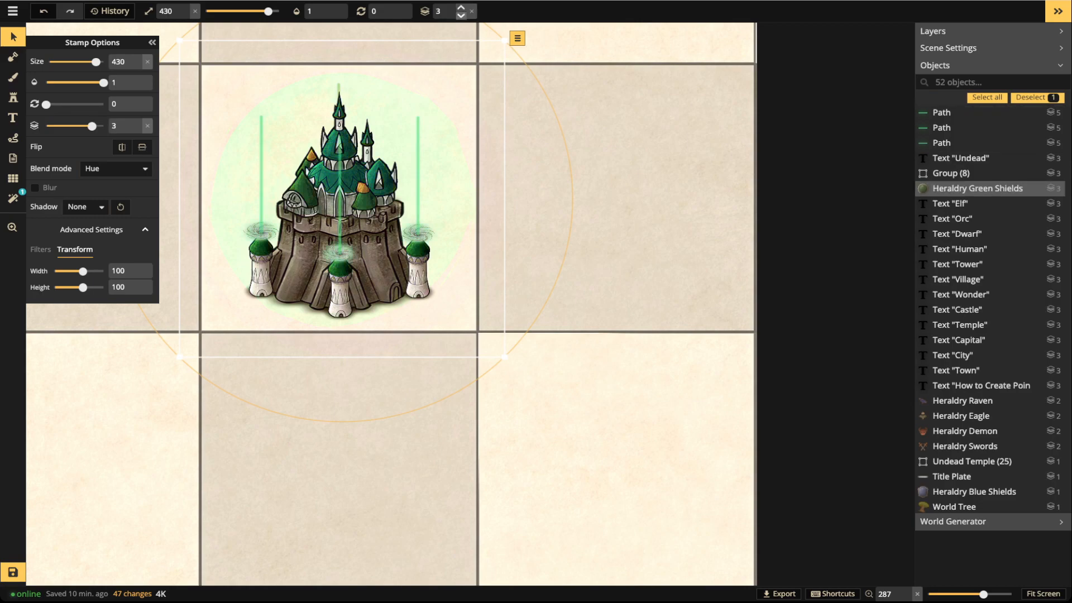
pyautogui.click(461, 16)
pyautogui.click(460, 15)
pyautogui.click(461, 16)
pyautogui.click(461, 16)
pyautogui.click(460, 16)
pyautogui.click(460, 16)
pyautogui.click(460, 16)
pyautogui.click(460, 15)
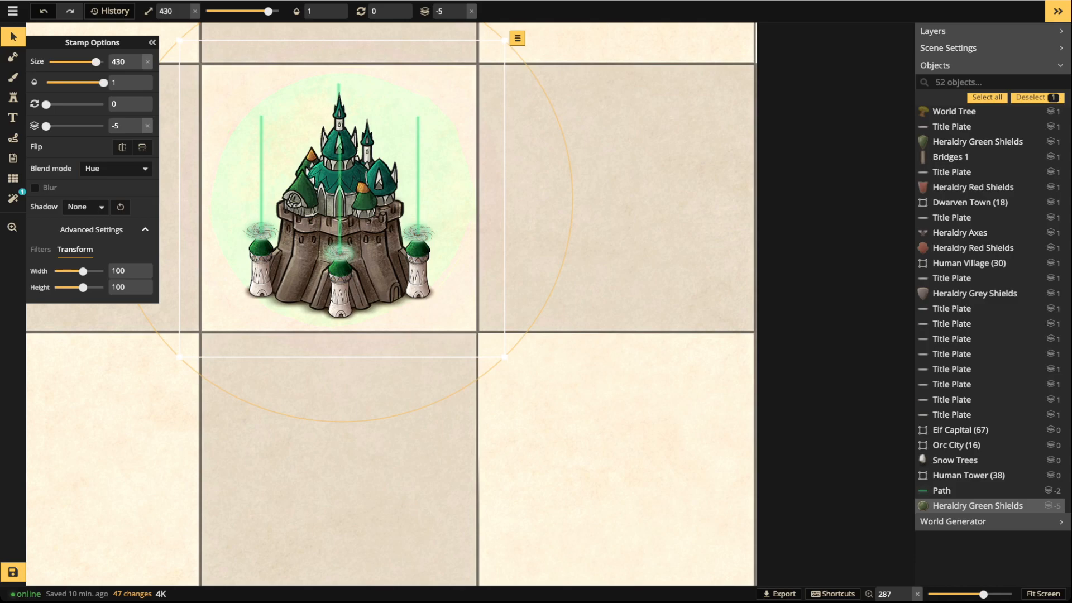
pyautogui.moveTo(341, 199); pyautogui.dragTo(344, 194)
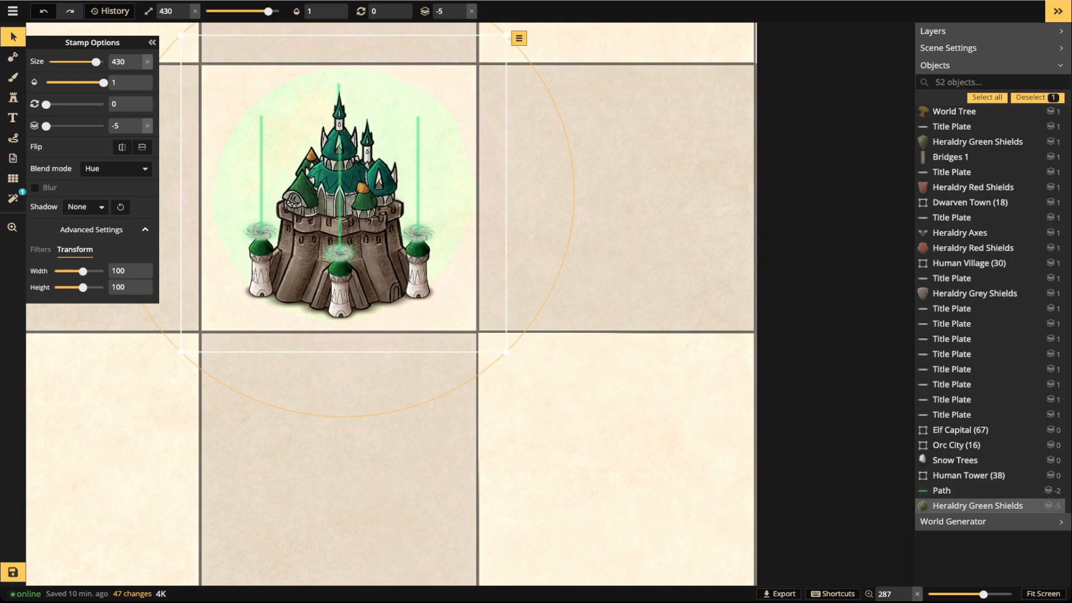
pyautogui.press('Escape')
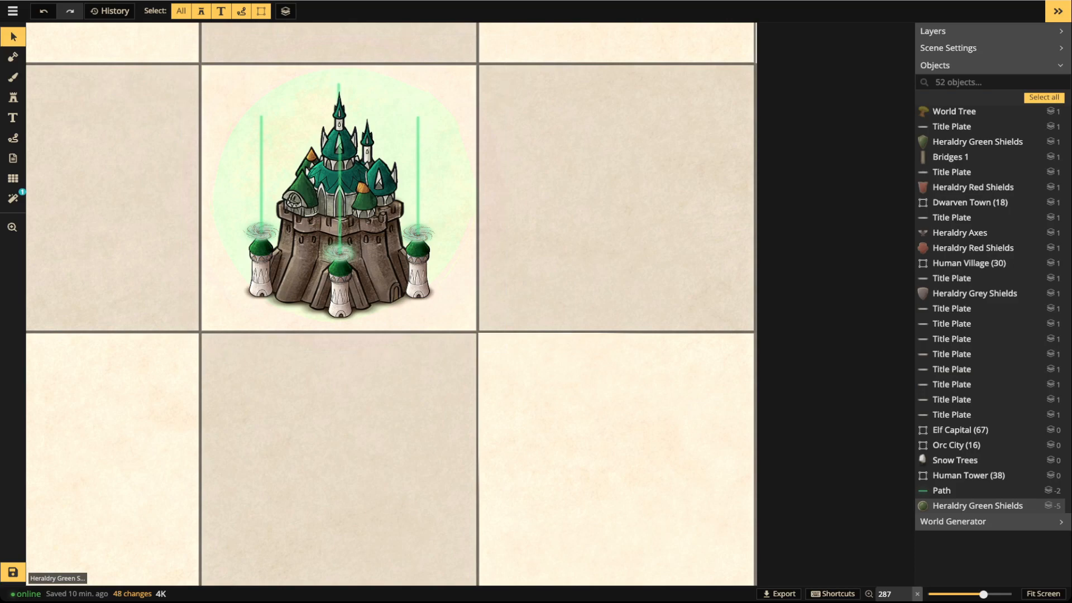
# Group the castle, its light beams and the green shield, and name the group Elf Castle
pyautogui.moveTo(600, 107); pyautogui.dragTo(214, 303)
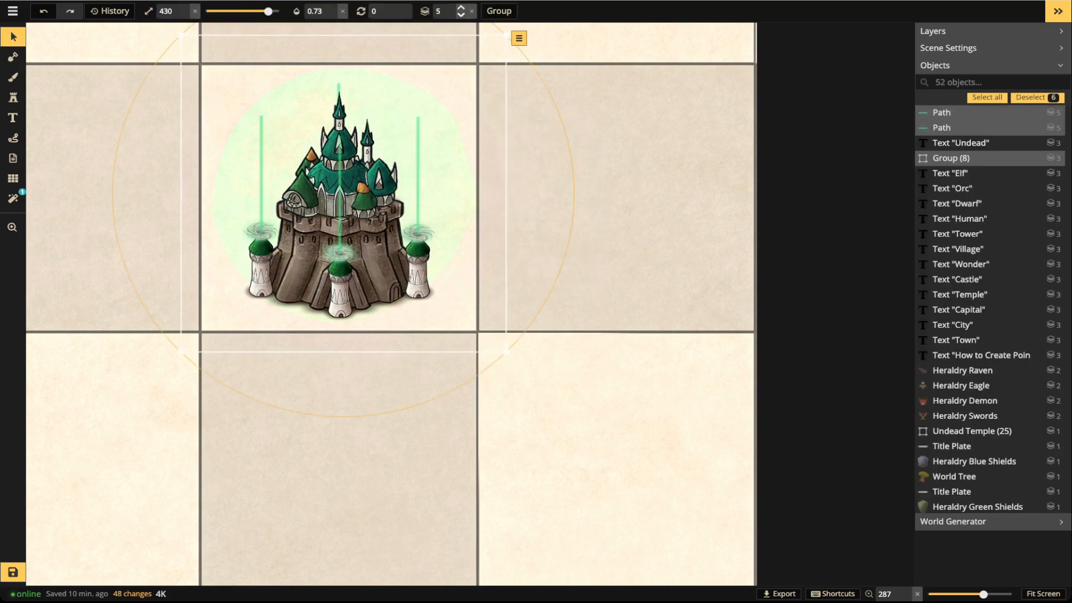
pyautogui.hotkey('ctrl', 'g')
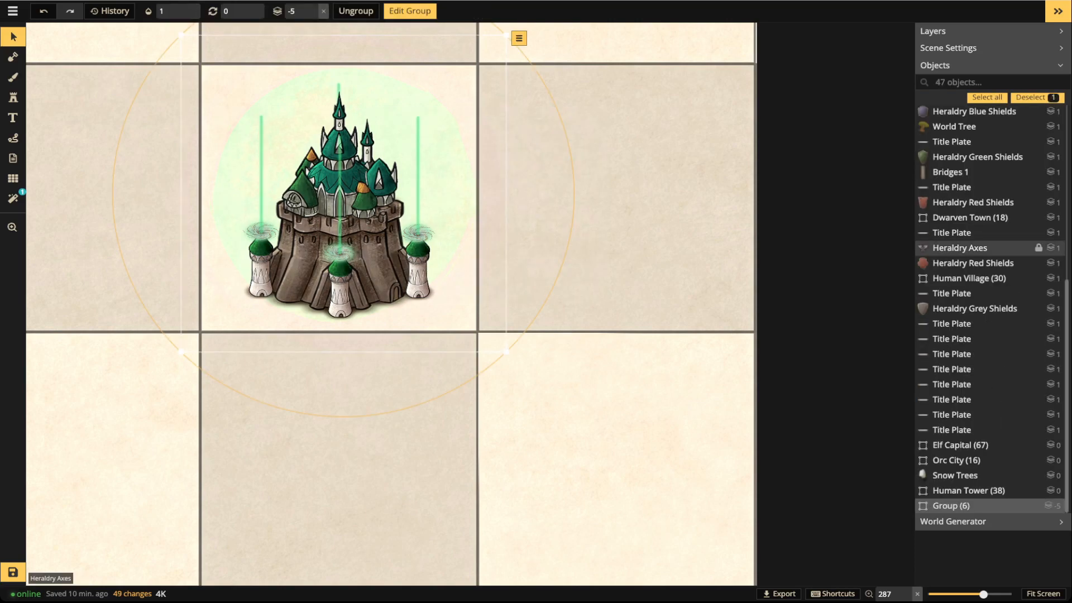
pyautogui.click(1023, 505)
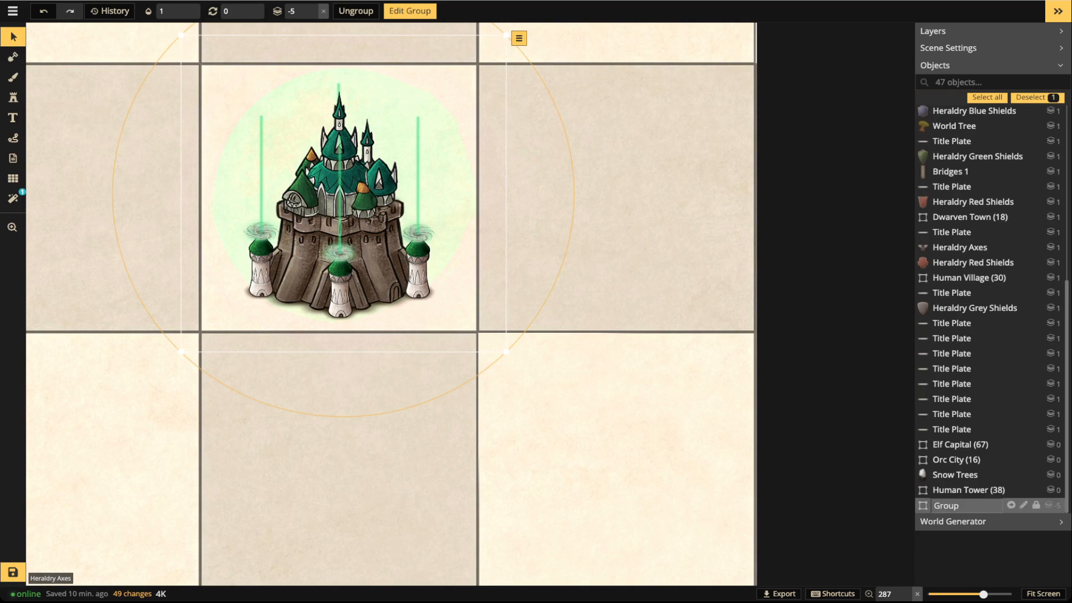
pyautogui.write('El')
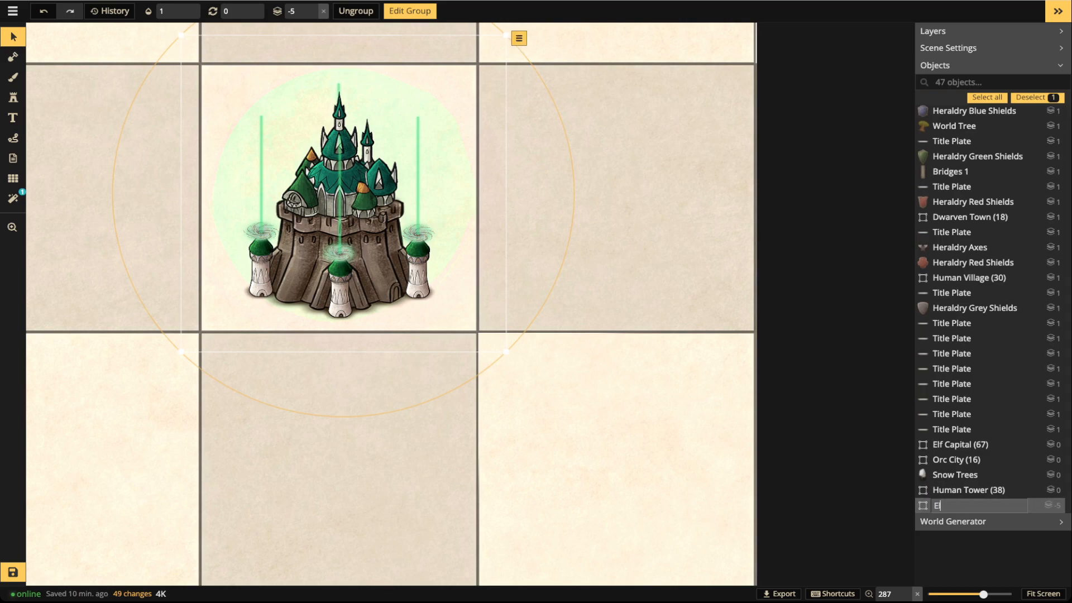
pyautogui.write('f Castle')
pyautogui.press('Return')
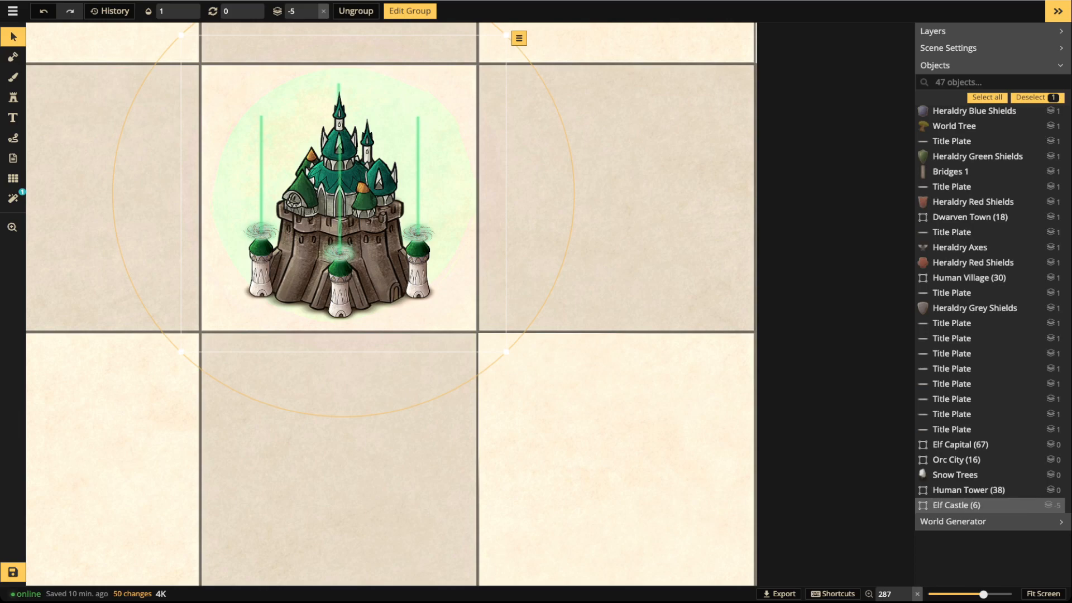
pyautogui.scroll(-2, 478, 260)
pyautogui.scroll(-5, 349, 262)
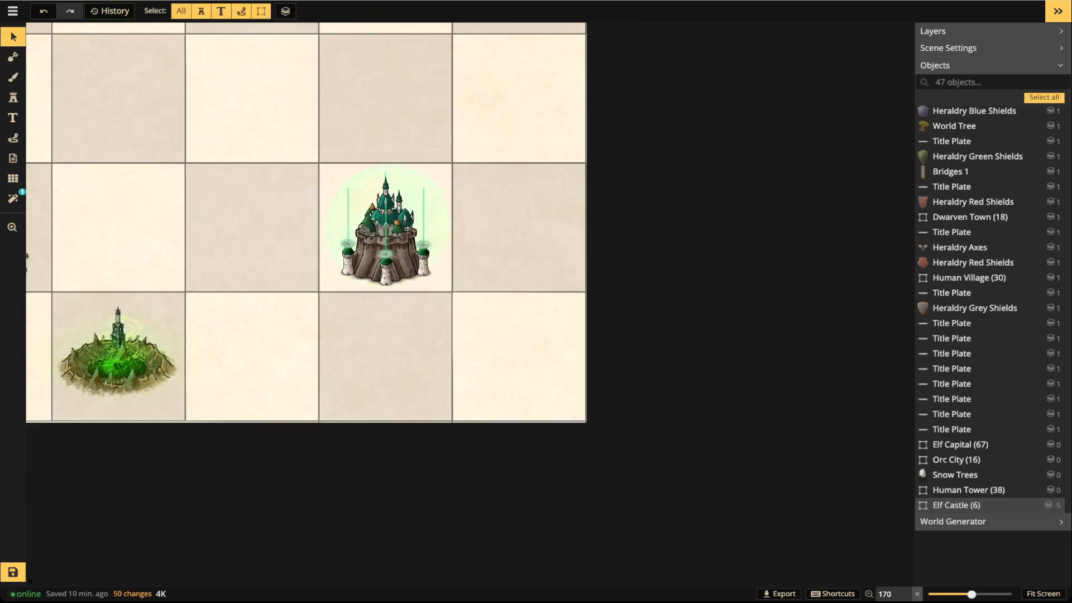
pyautogui.scroll(-2, 462, 263)
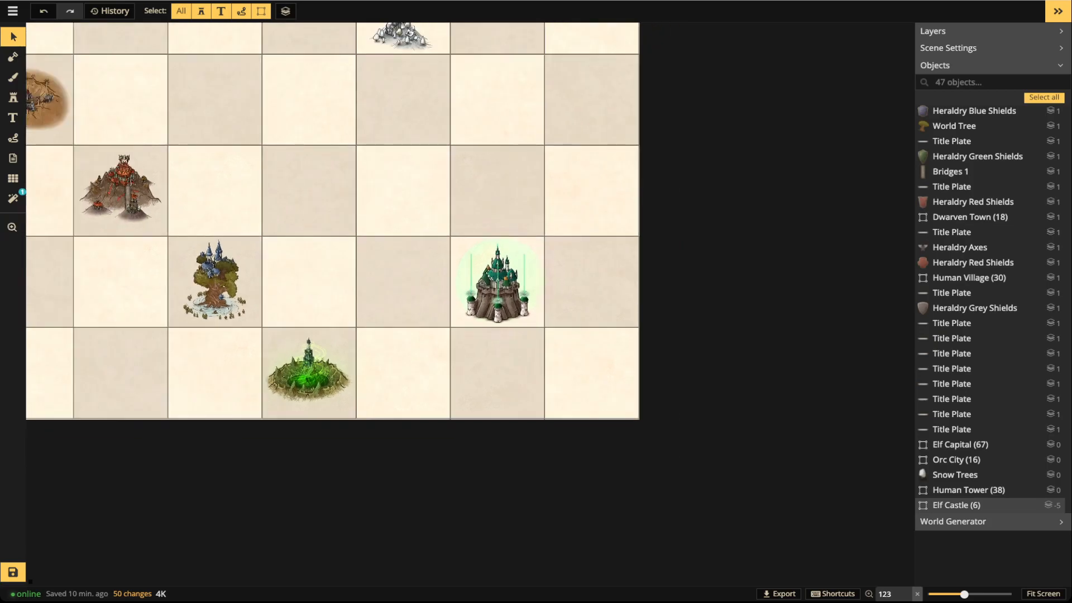
pyautogui.scroll(2, 420, 223)
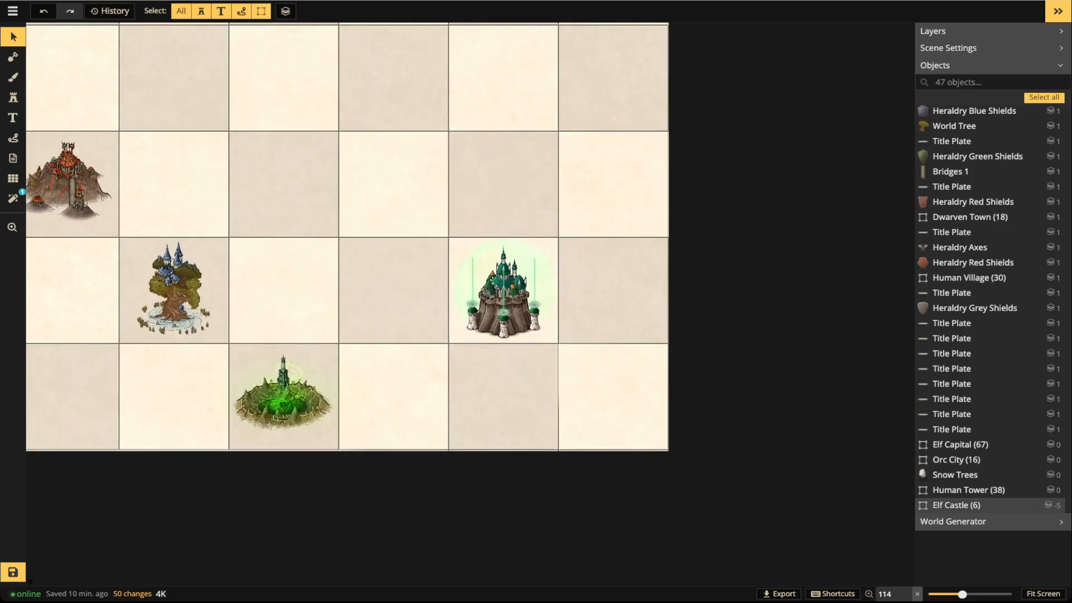
pyautogui.scroll(4, 501, 289)
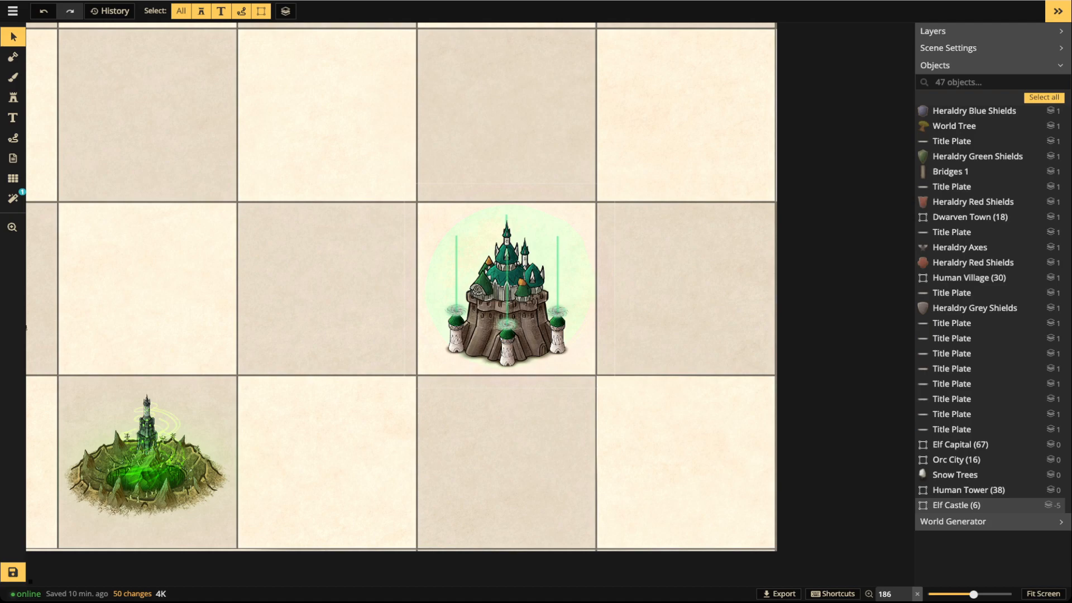
pyautogui.scroll(2, 543, 254)
# Choose the dark green pine tree stamp set from the Trees section of the Fantasy World stamp catalog
pyautogui.click(956, 504)
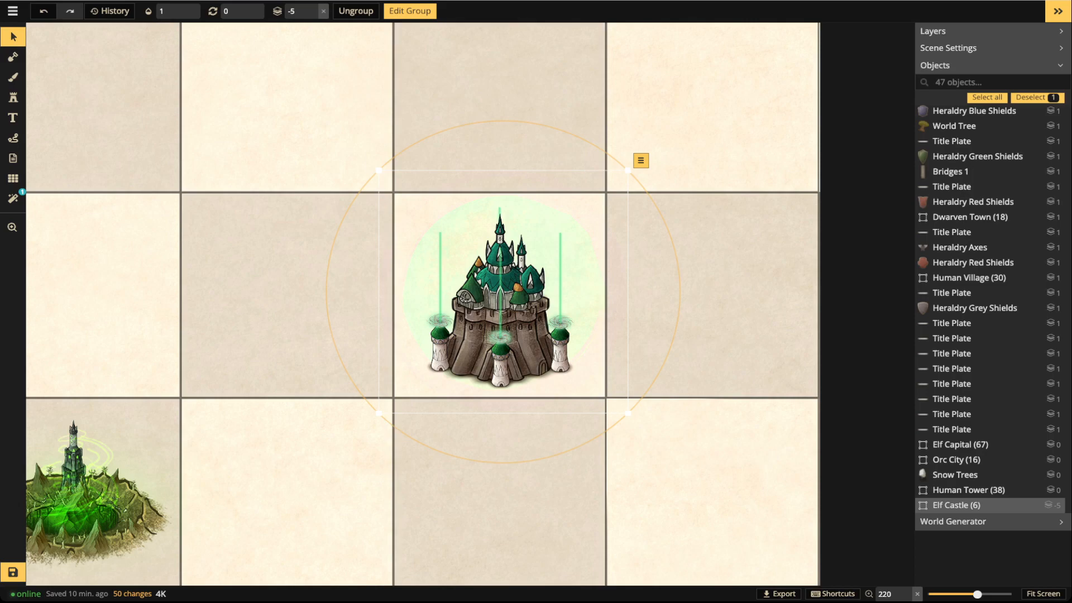
pyautogui.click(13, 97)
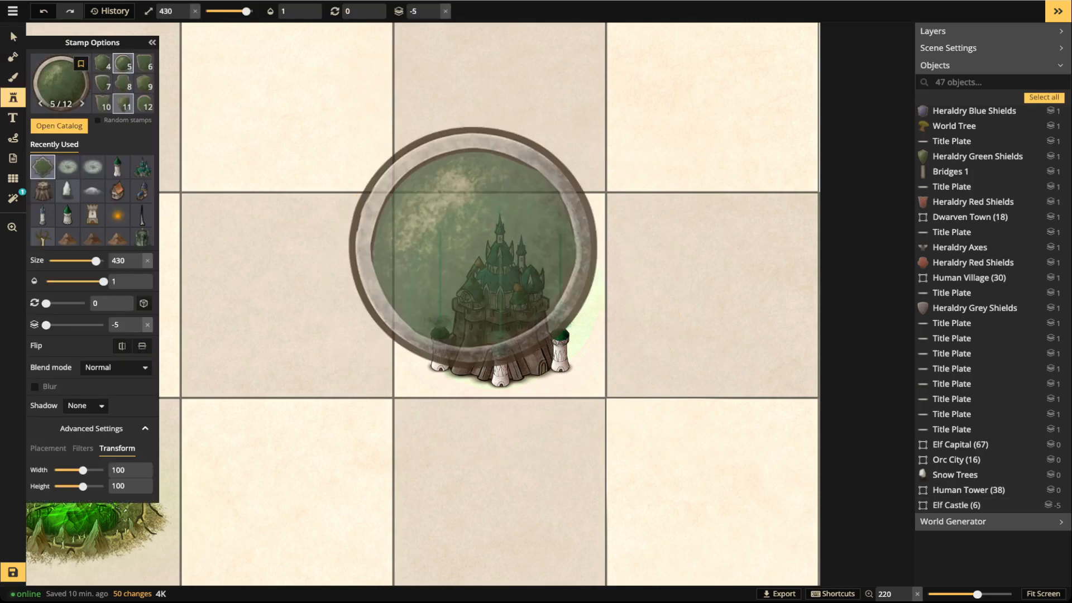
pyautogui.press('f')
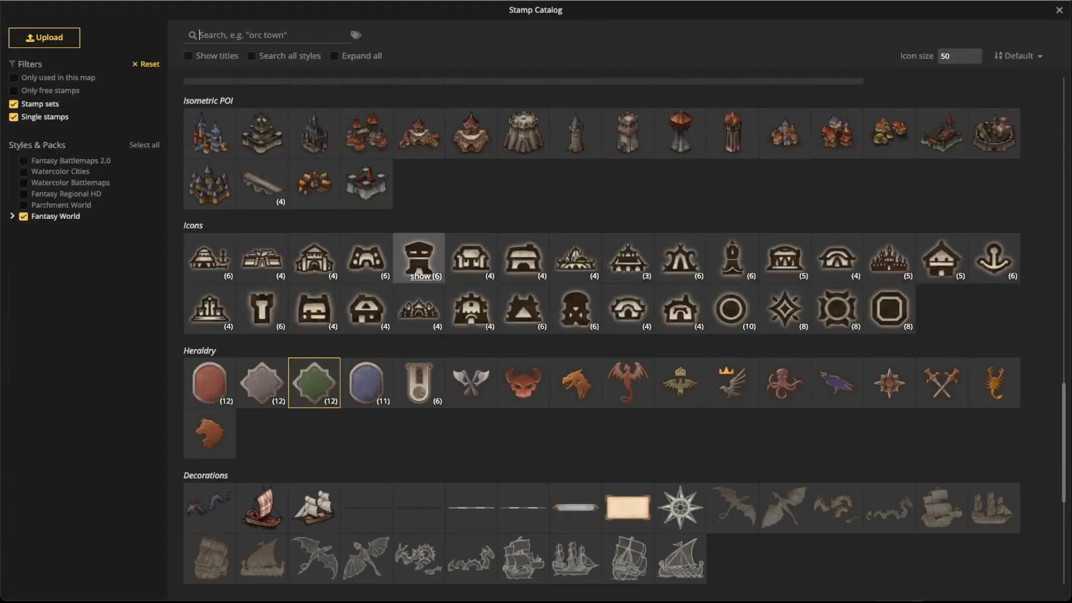
pyautogui.scroll(-1, 472, 284)
pyautogui.scroll(7, 471, 285)
pyautogui.scroll(4, 471, 224)
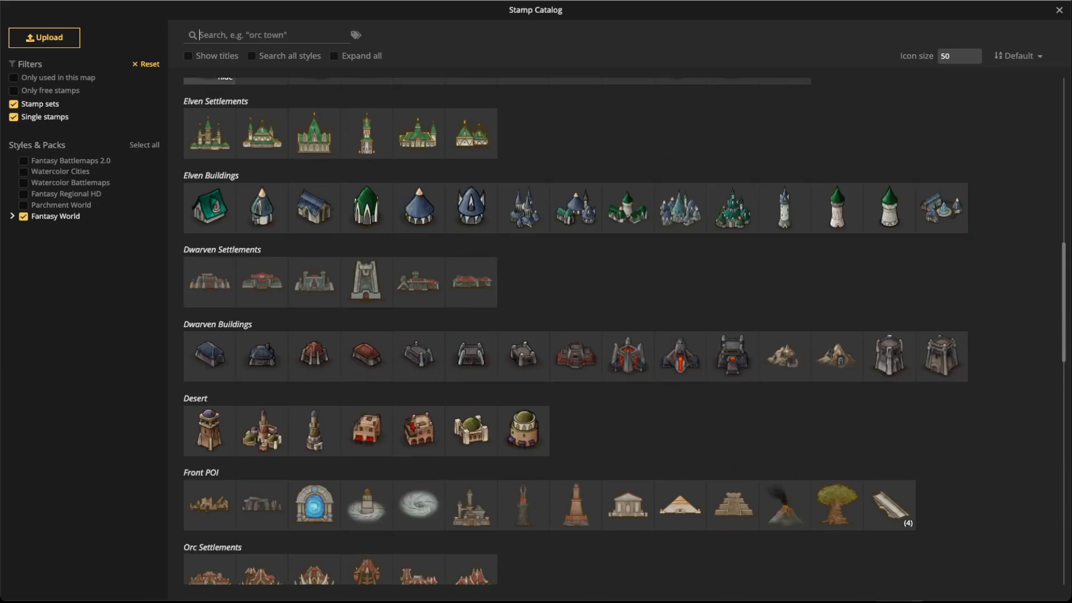
pyautogui.scroll(3, 471, 224)
pyautogui.scroll(7, 209, 280)
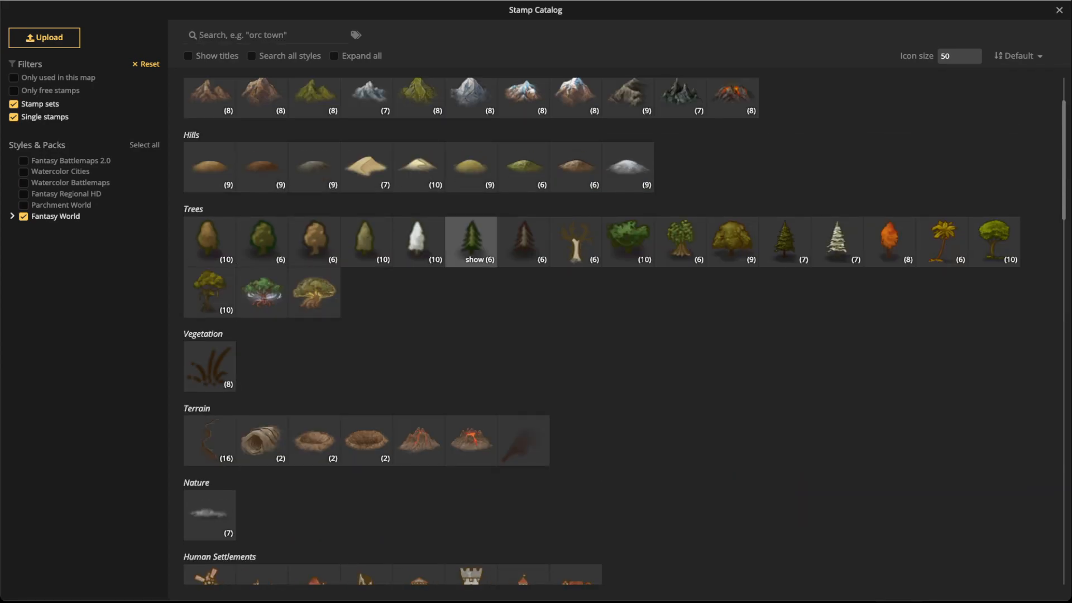
pyautogui.click(471, 238)
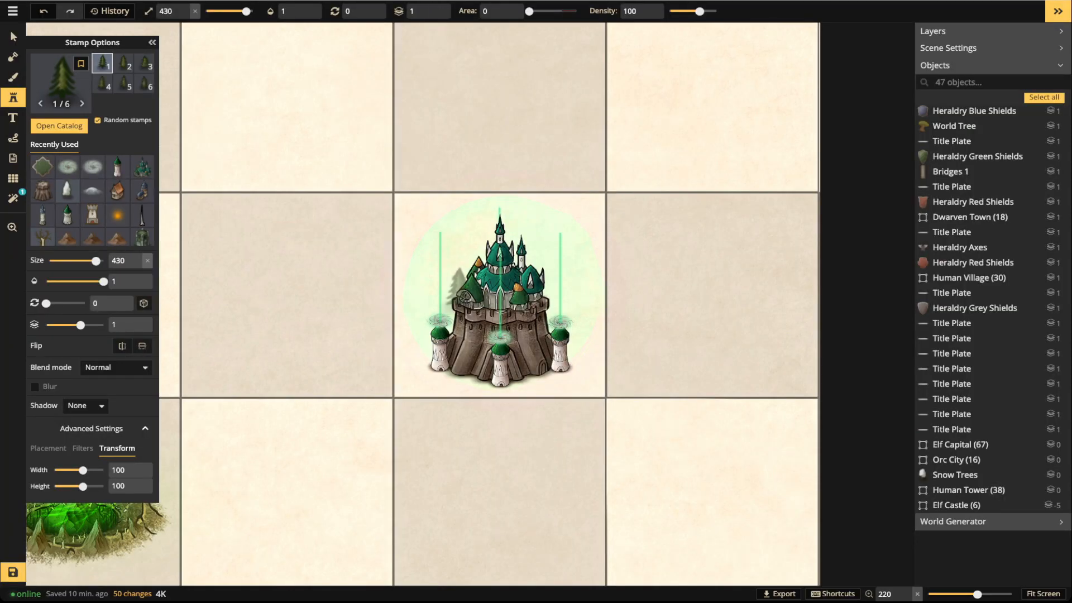
# Reduce the pine stamps to size 150 and scatter random ones around the outer towers and along the castle's base
pyautogui.scroll(5, 430, 360)
pyautogui.scroll(-17, 448, 380)
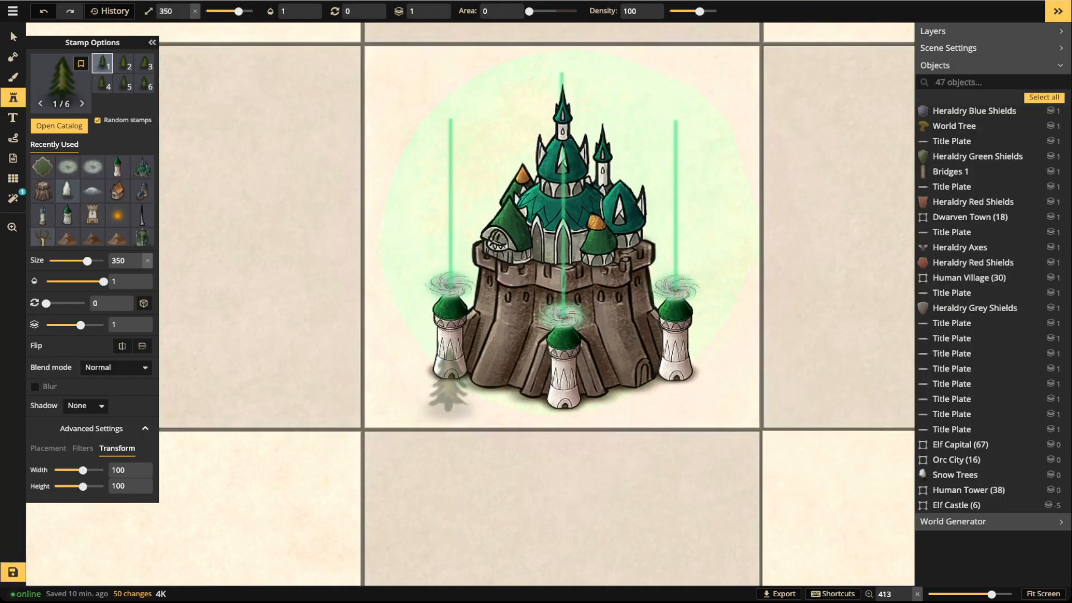
pyautogui.scroll(-8, 447, 385)
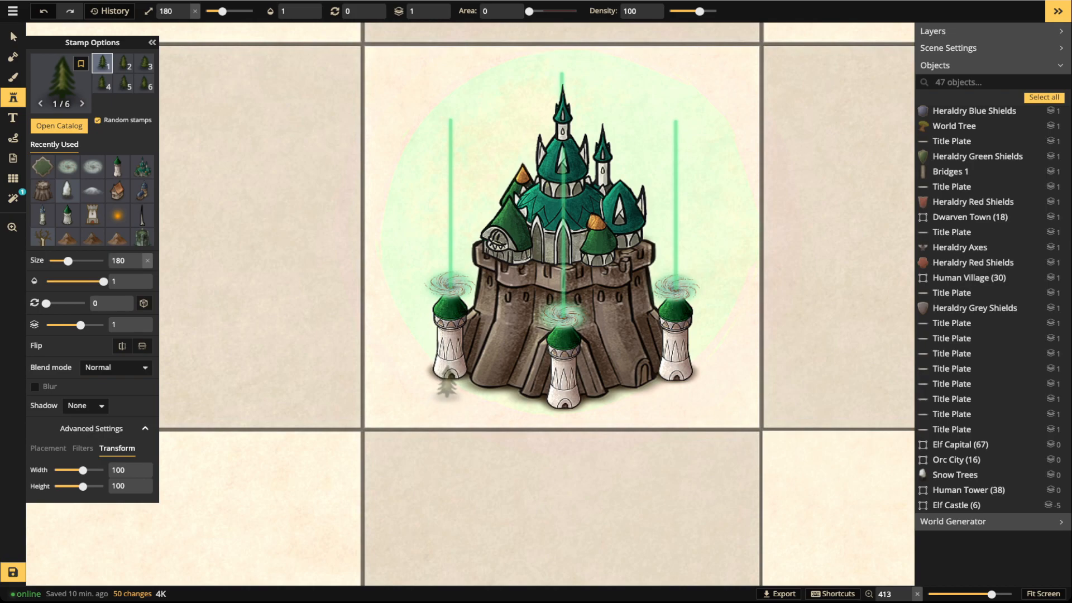
pyautogui.click(431, 372)
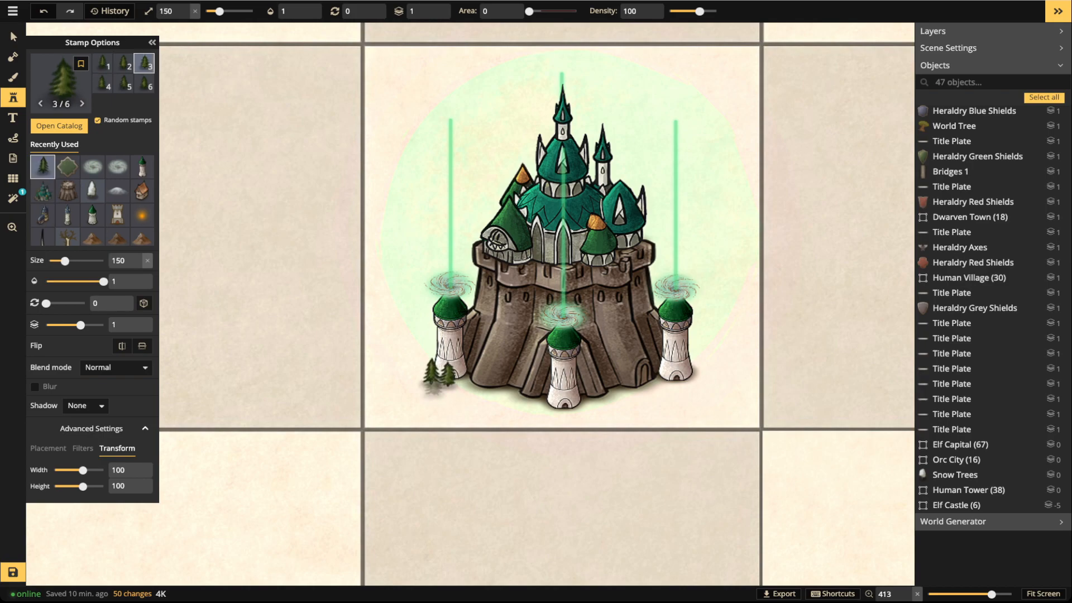
pyautogui.click(448, 374)
pyautogui.click(378, 385)
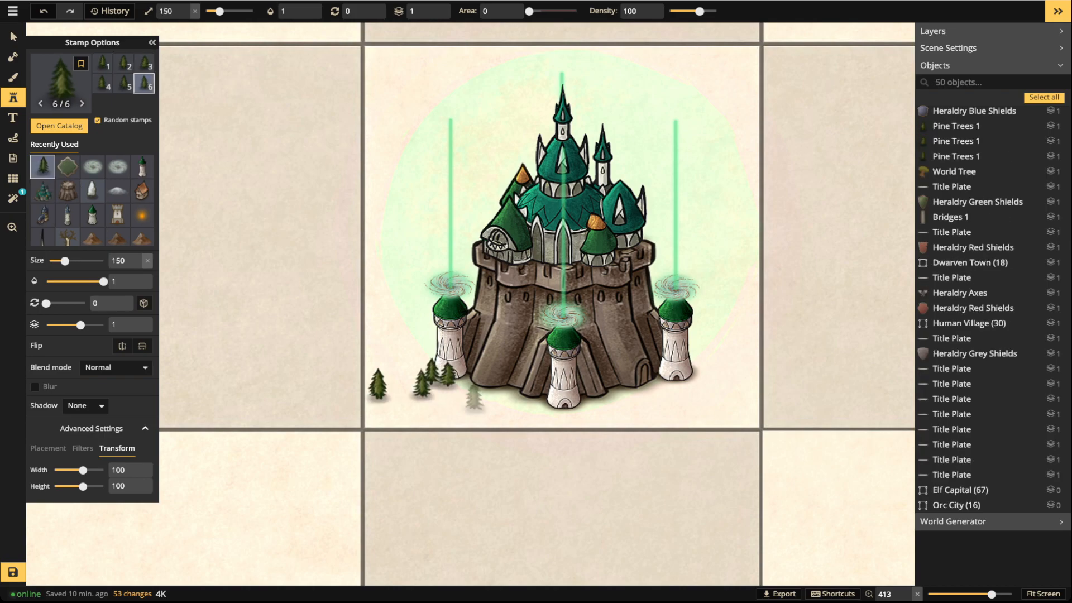
pyautogui.click(474, 397)
pyautogui.click(493, 398)
pyautogui.click(477, 410)
pyautogui.click(630, 401)
pyautogui.click(657, 392)
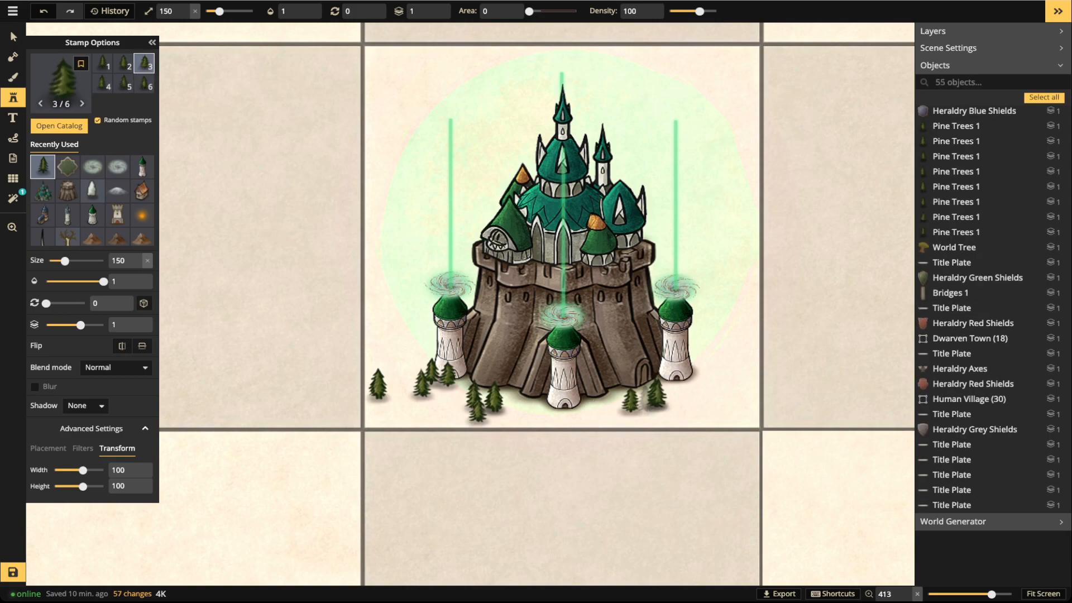
pyautogui.click(646, 403)
pyautogui.click(581, 405)
pyautogui.click(712, 363)
pyautogui.click(728, 365)
pyautogui.click(679, 381)
pyautogui.click(561, 411)
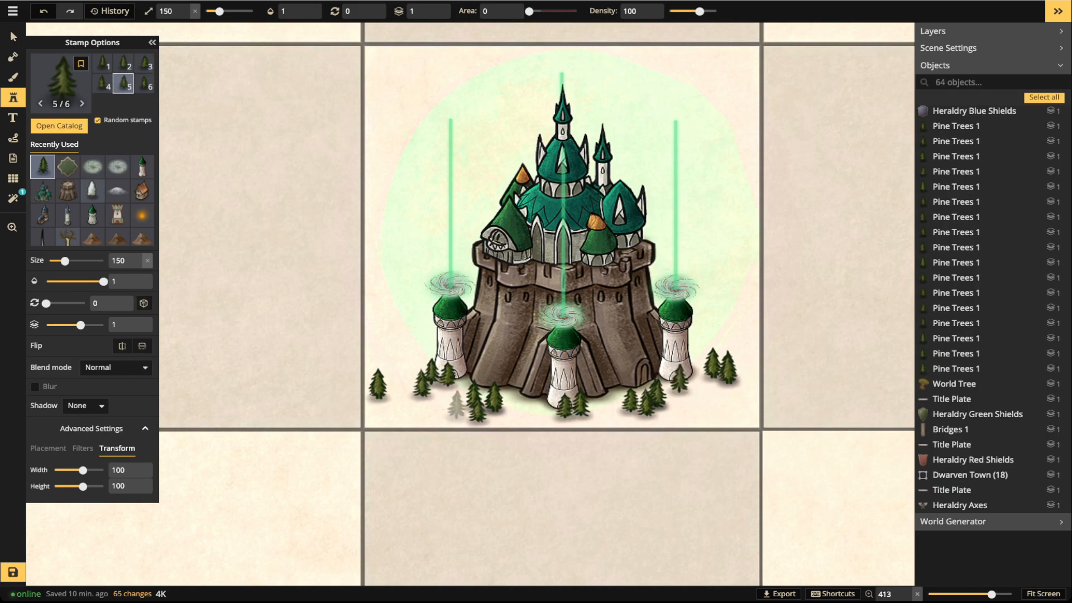
pyautogui.click(456, 403)
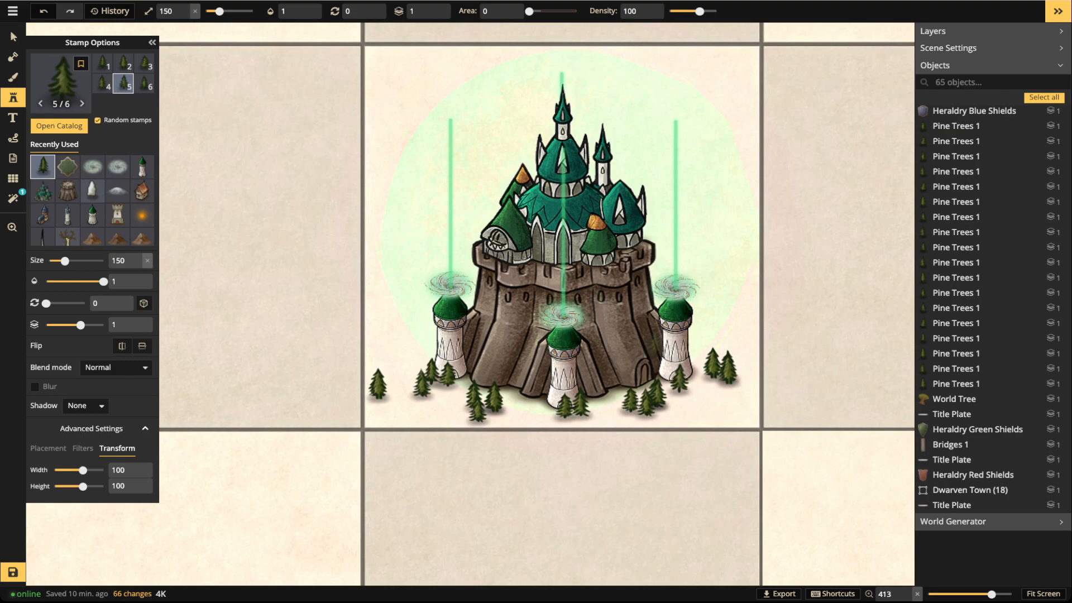
# Set the pine stamp size to 70 and scatter small pines between and beside the larger trees around the castle
pyautogui.press('[')
pyautogui.press('[')
pyautogui.press('[')
pyautogui.press('[')
pyautogui.press('[')
pyautogui.press('[')
pyautogui.press('[')
pyautogui.press('[')
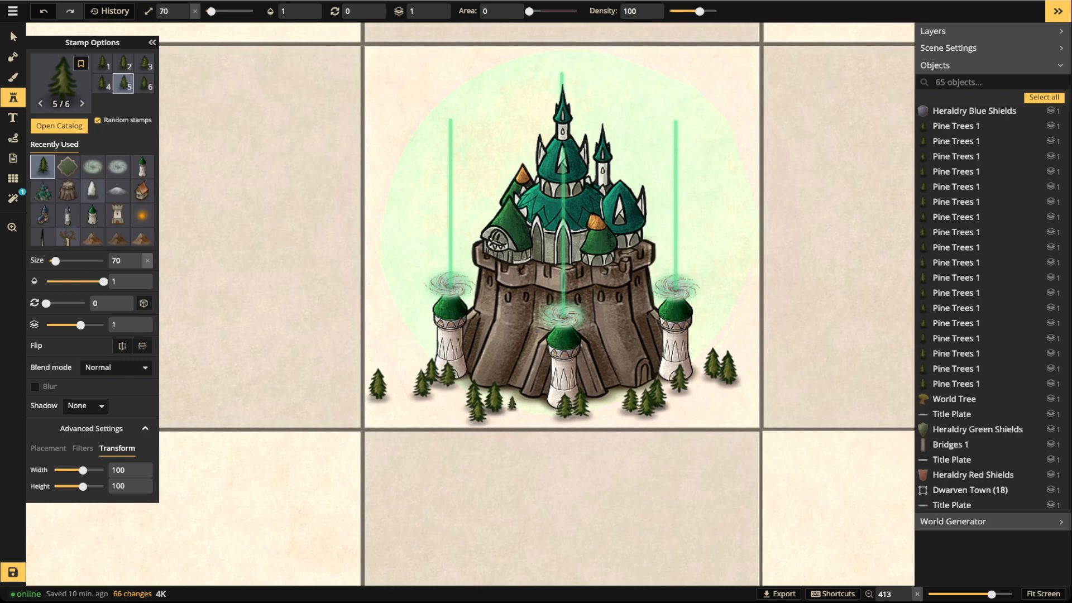
pyautogui.click(447, 394)
pyautogui.click(401, 384)
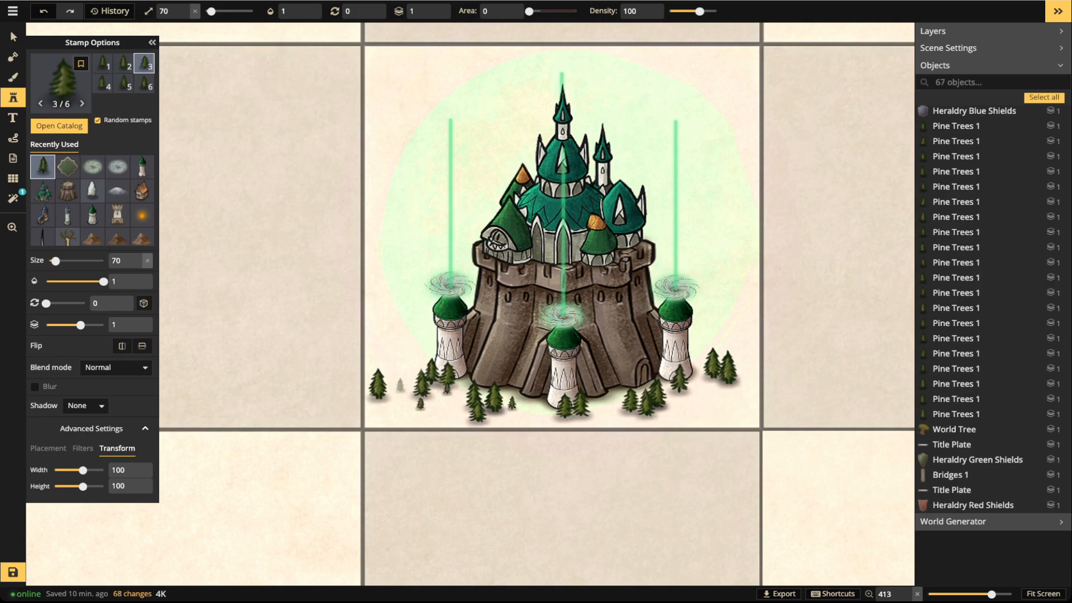
pyautogui.click(535, 410)
pyautogui.click(598, 405)
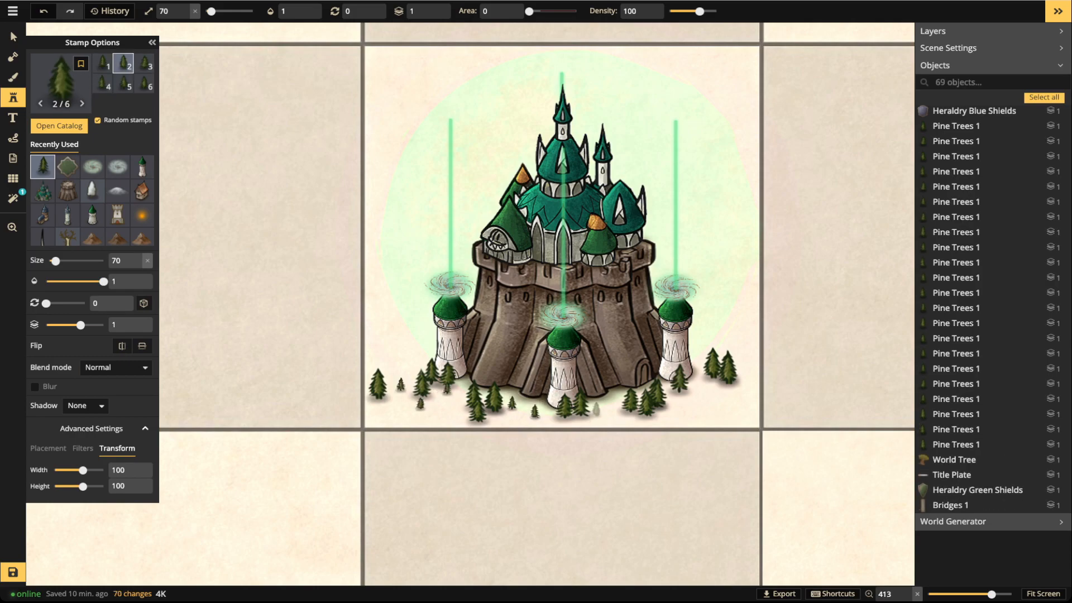
pyautogui.click(706, 395)
pyautogui.click(693, 397)
pyautogui.click(709, 404)
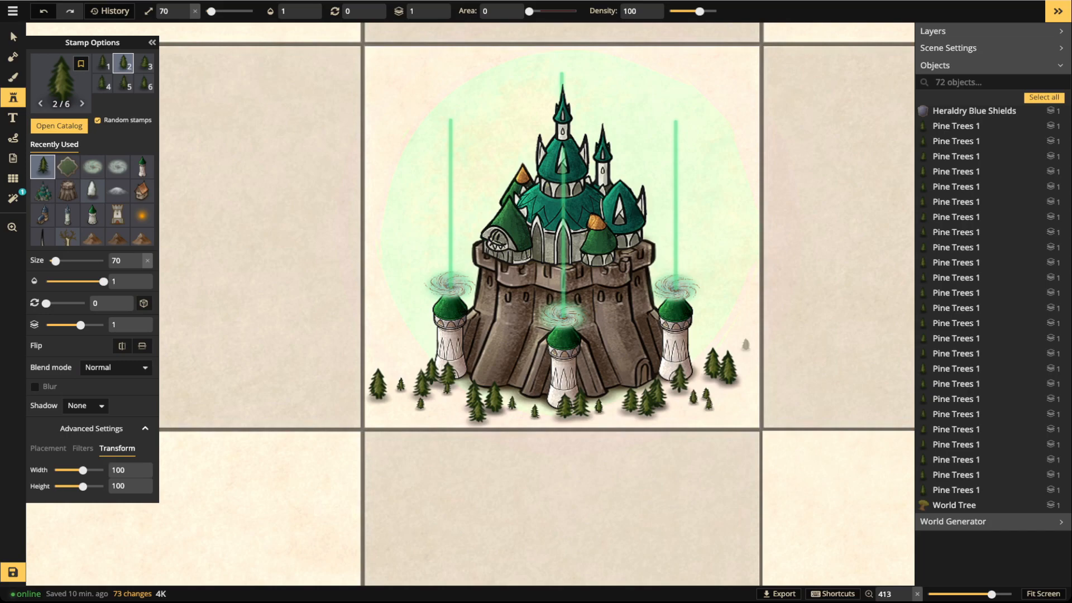
pyautogui.click(724, 338)
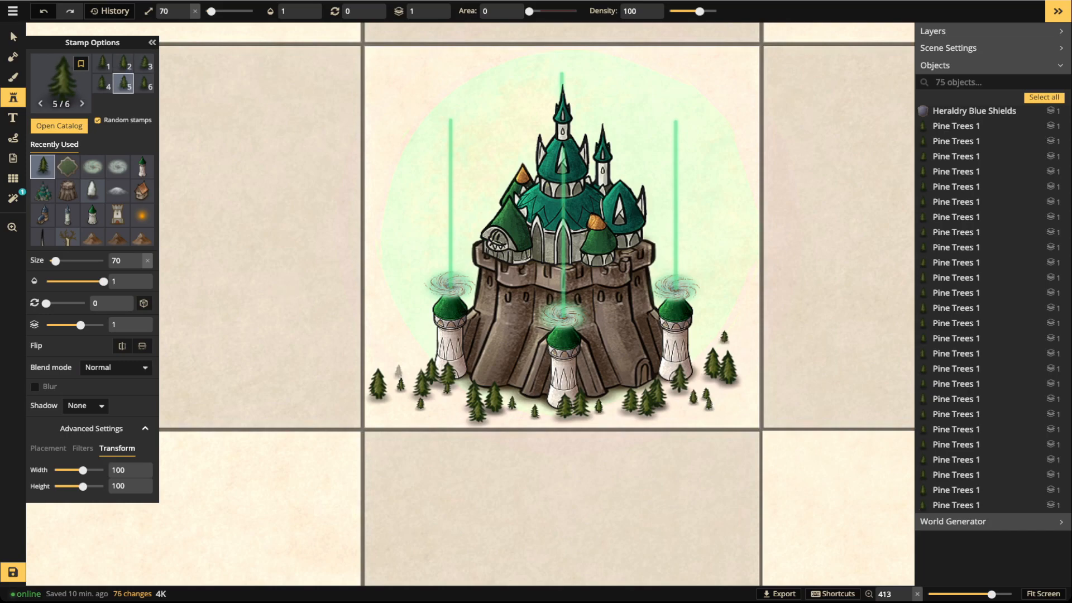
pyautogui.click(408, 358)
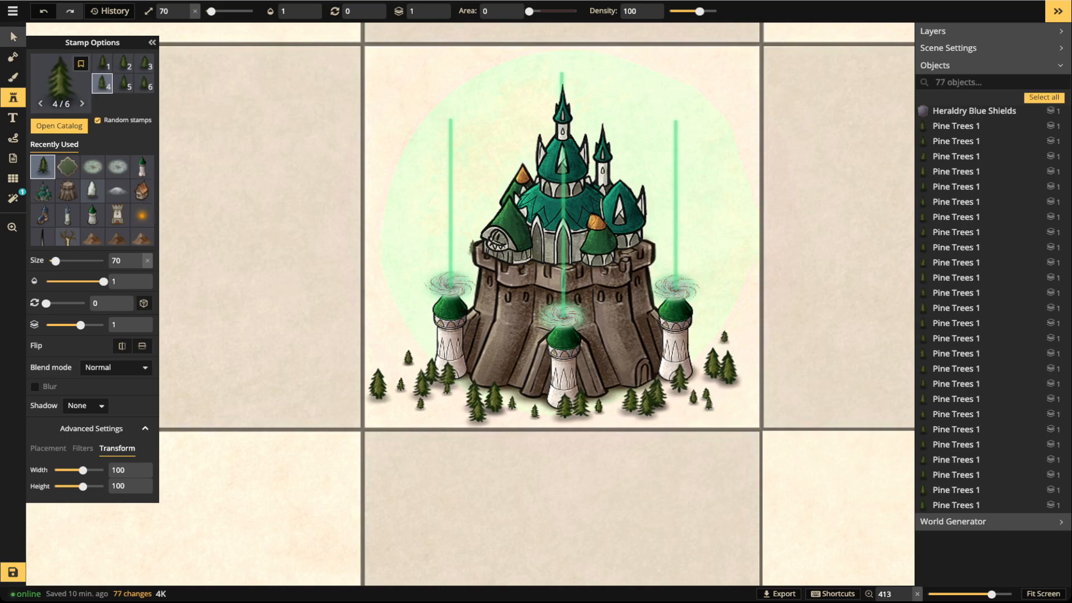
# Stop stamping pines and save the map
pyautogui.click(14, 36)
pyautogui.scroll(-10, 310, 309)
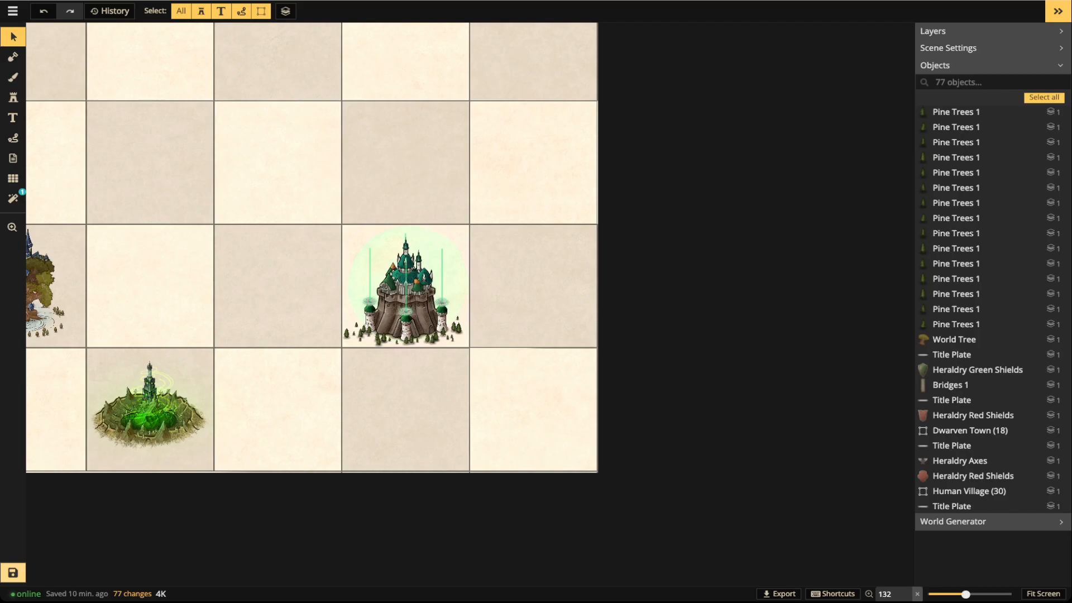
pyautogui.hotkey('ctrl', 's')
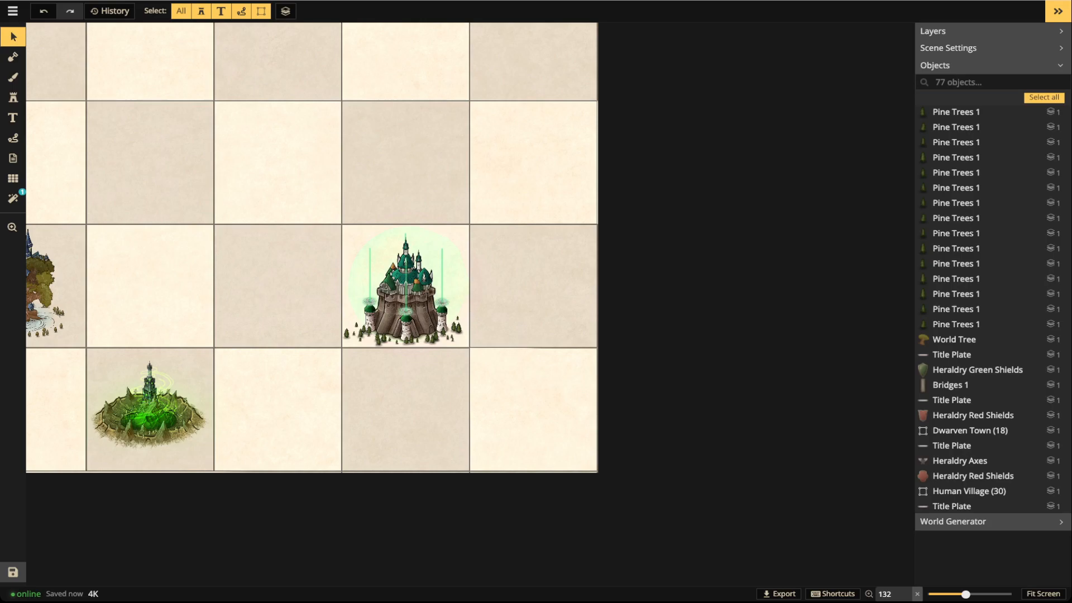
# Select the existing castle group in the Elf row's Castle cell and scale it down slightly
pyautogui.moveTo(256, 135); pyautogui.dragTo(551, 370)
pyautogui.scroll(5, 341, 241)
pyautogui.hotkey('ctrl', 'g')
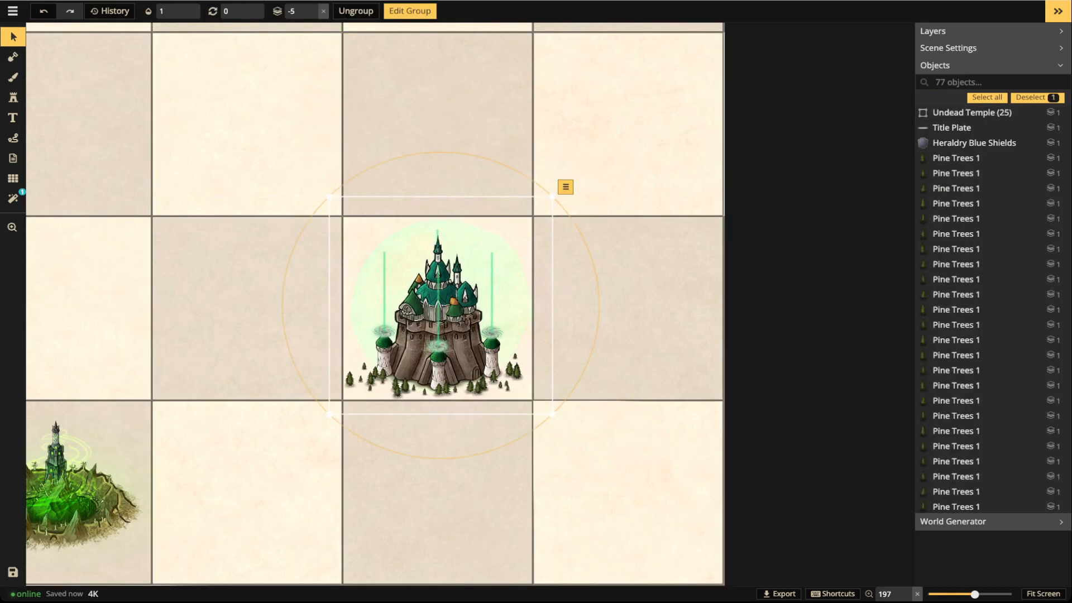
pyautogui.moveTo(334, 201)
pyautogui.mouseDown()
pyautogui.moveTo(350, 217)
pyautogui.moveTo(334, 201)
pyautogui.mouseUp()
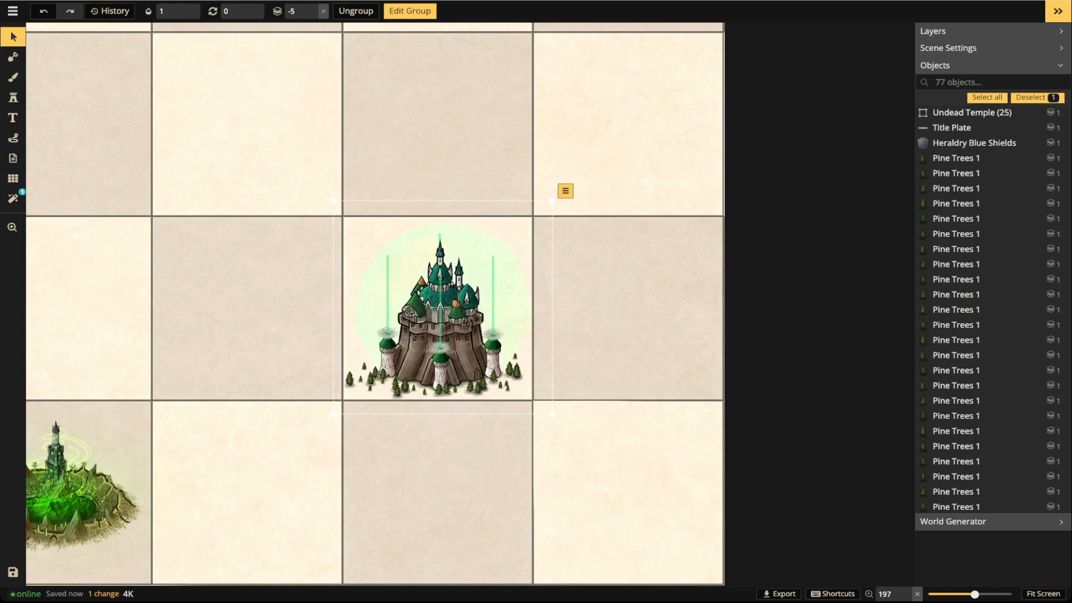
# Select the castle together with all the surrounding pine trees and group them
pyautogui.click(565, 188)
pyautogui.moveTo(331, 188); pyautogui.dragTo(554, 410)
pyautogui.hotkey('ctrl', 'g')
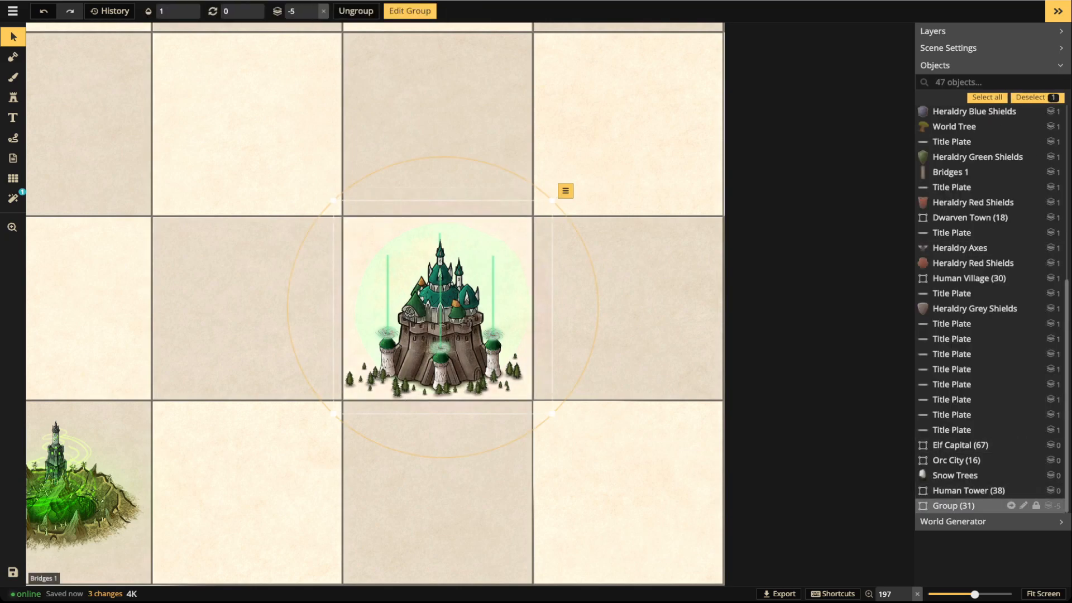
# Rename the new group of castle and pines Elf Castle
pyautogui.click(1024, 505)
pyautogui.hotkey('ctrl', 'a')
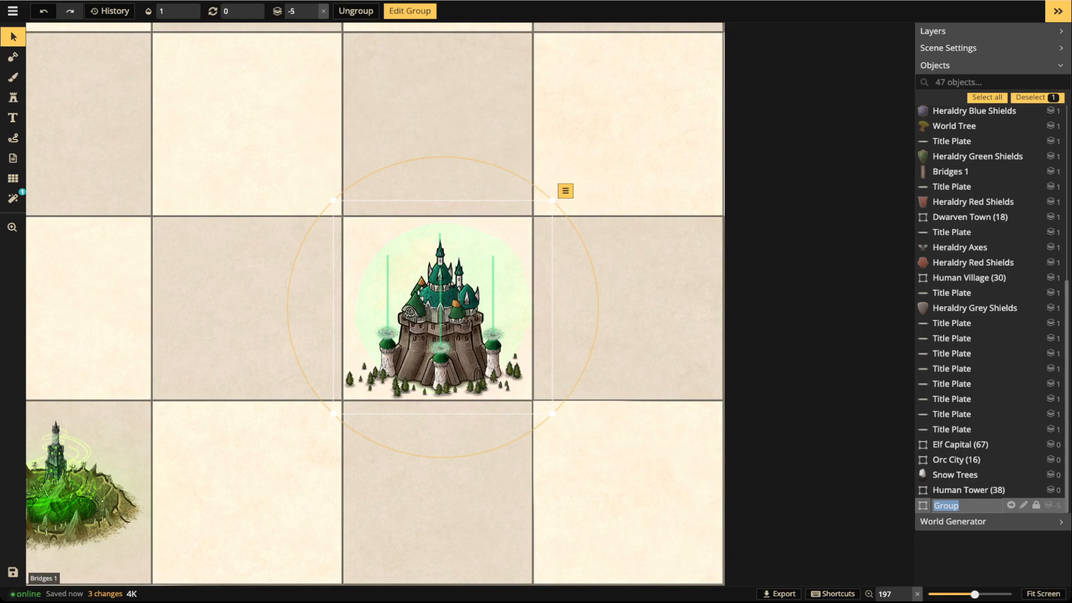
pyautogui.press('BackSpace')
pyautogui.write('Elf c')
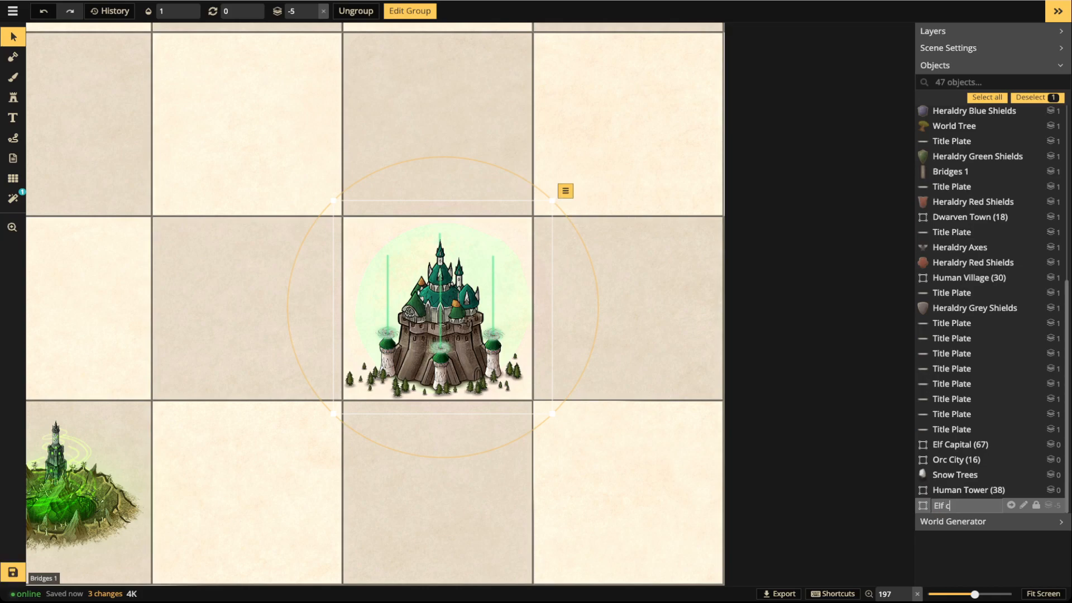
pyautogui.write('astile')
pyautogui.press('BackSpace')
pyautogui.press('BackSpace')
pyautogui.press('BackSpace')
pyautogui.press('BackSpace')
pyautogui.press('BackSpace')
pyautogui.press('BackSpace')
pyautogui.press('BackSpace')
pyautogui.write('Castle')
pyautogui.press('Return')
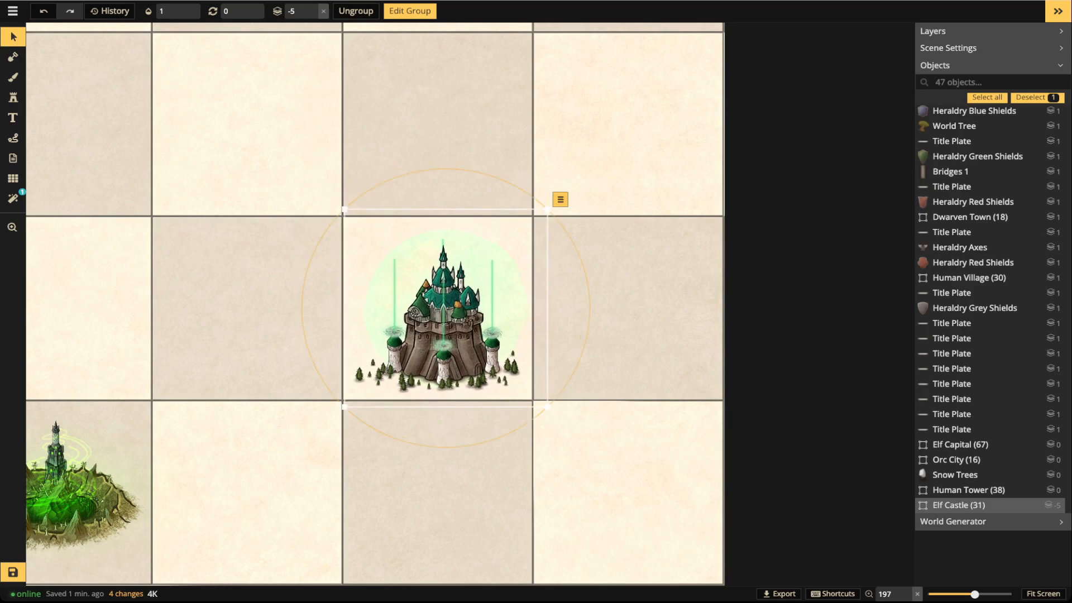
# Deselect the castle and look over the grid of points of interest, ending near the Undead row's Wonder cell
pyautogui.press('Escape')
pyautogui.scroll(-4, 374, 305)
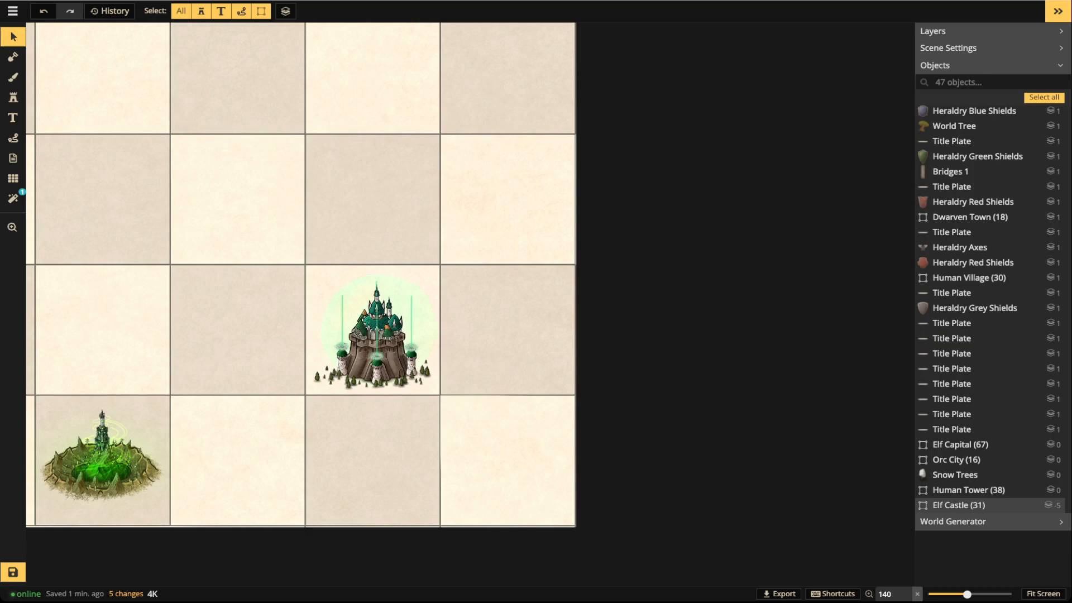
pyautogui.scroll(-5, 360, 199)
pyautogui.press('space')
pyautogui.moveTo(360, 198); pyautogui.dragTo(396, 297)
pyautogui.scroll(-1, 519, 247)
pyautogui.scroll(-2, 519, 247)
pyautogui.press('space')
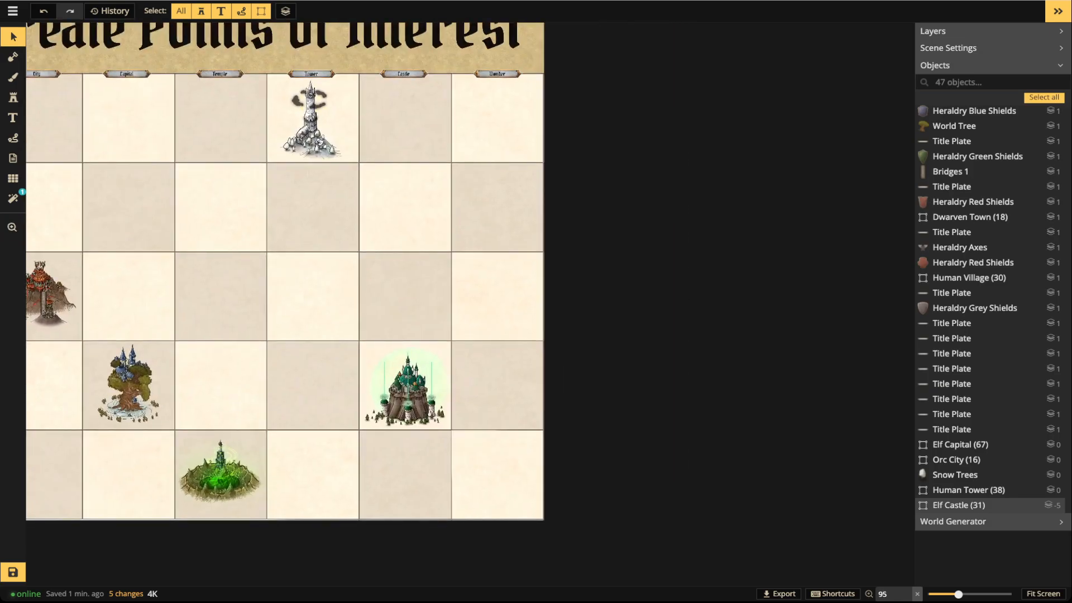
pyautogui.press('space')
pyautogui.moveTo(397, 297); pyautogui.dragTo(349, 301)
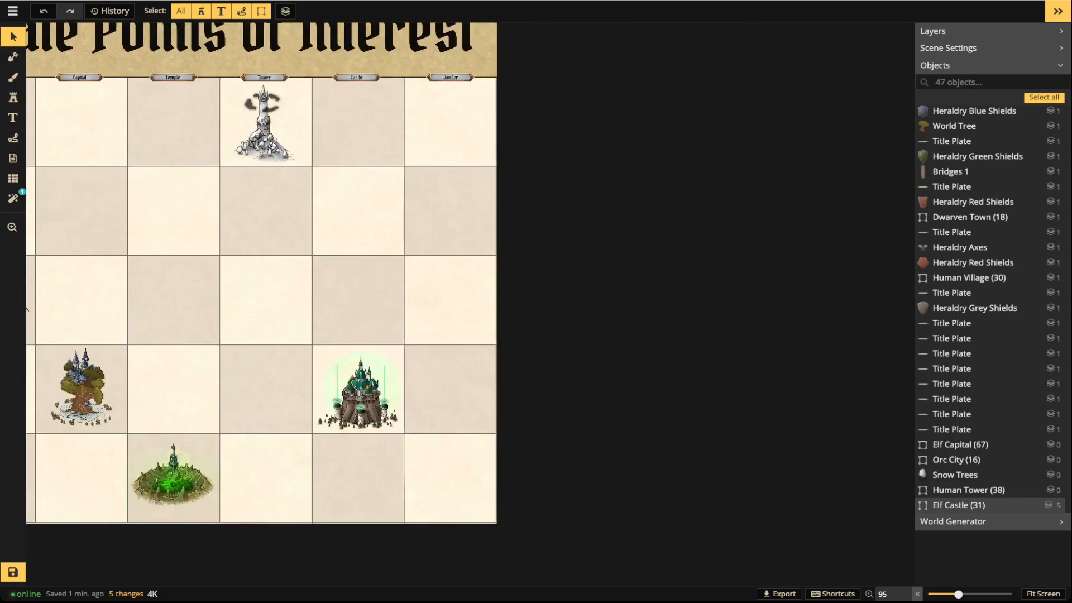
pyautogui.scroll(4, 409, 481)
pyautogui.press('space')
pyautogui.moveTo(409, 480); pyautogui.dragTo(372, 410)
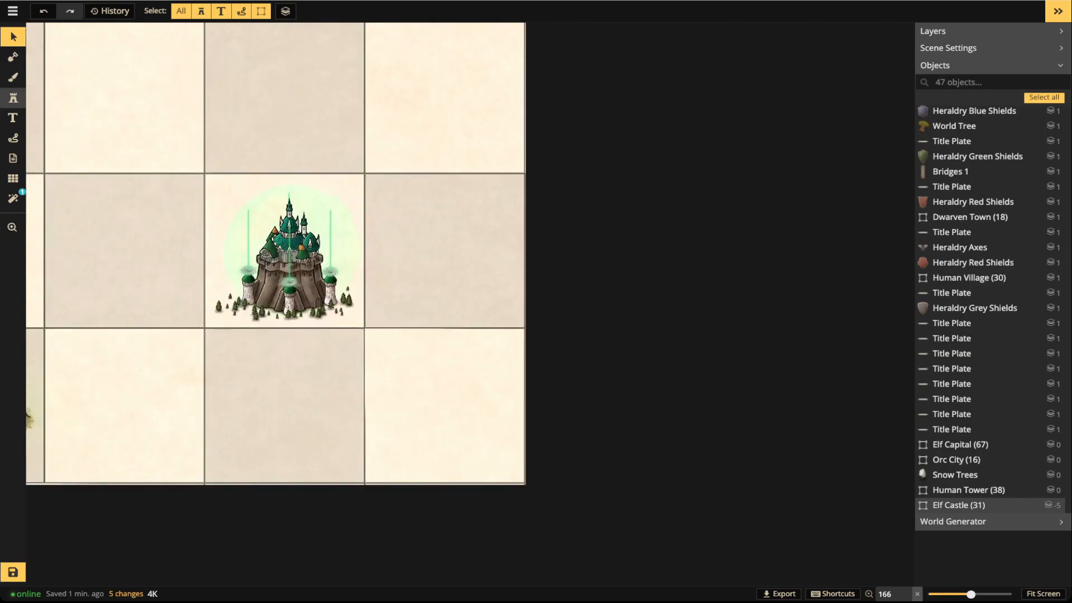
# Choose the Dark Mountains Large stamp set from the Mountains section of the Fantasy World stamp catalog
pyautogui.click(13, 97)
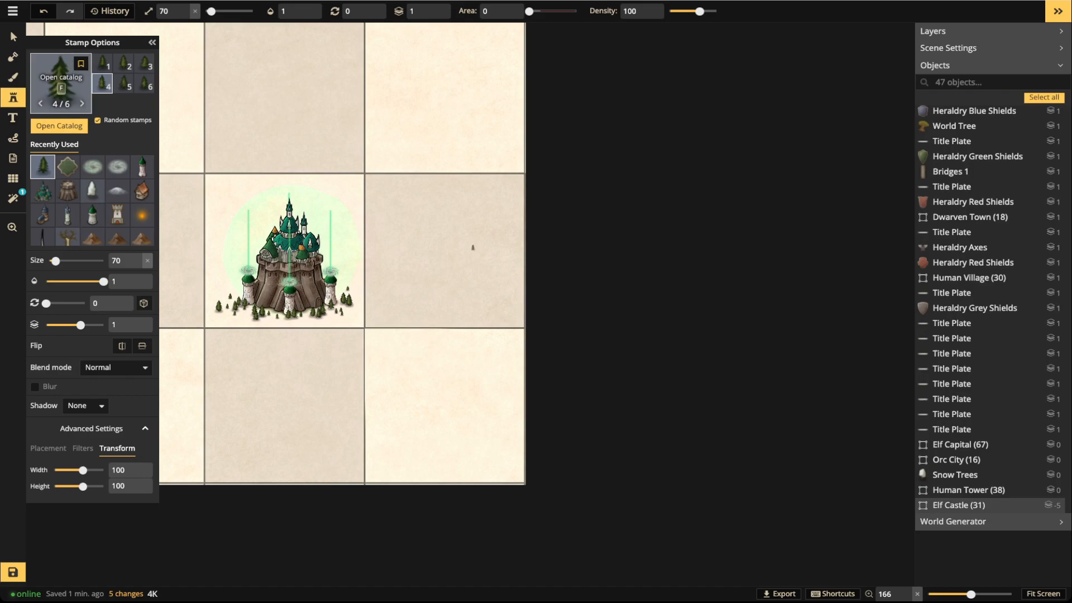
pyautogui.press('f')
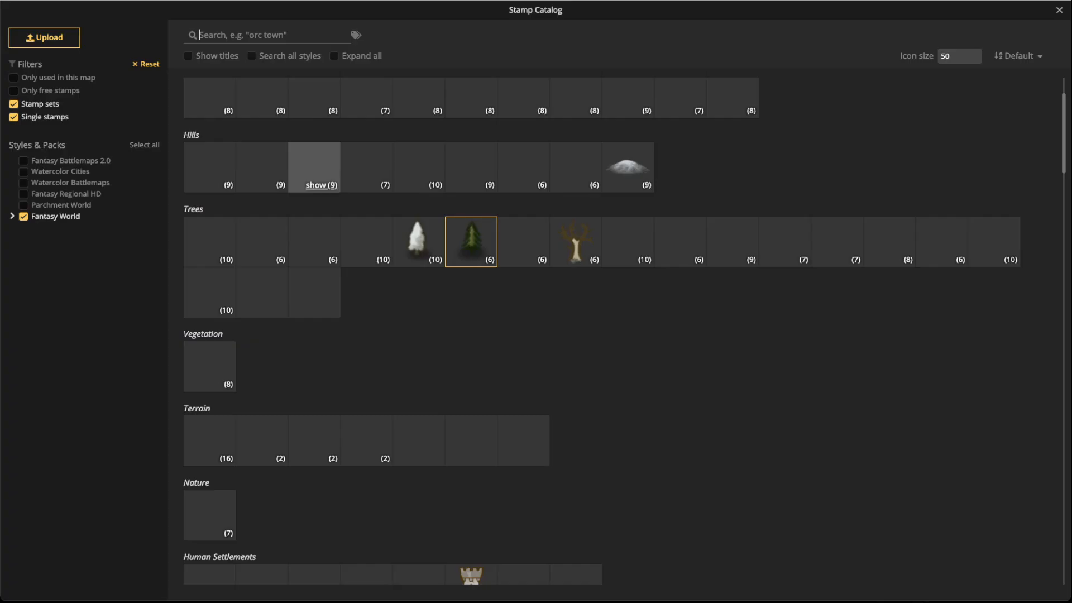
pyautogui.scroll(-5, 210, 391)
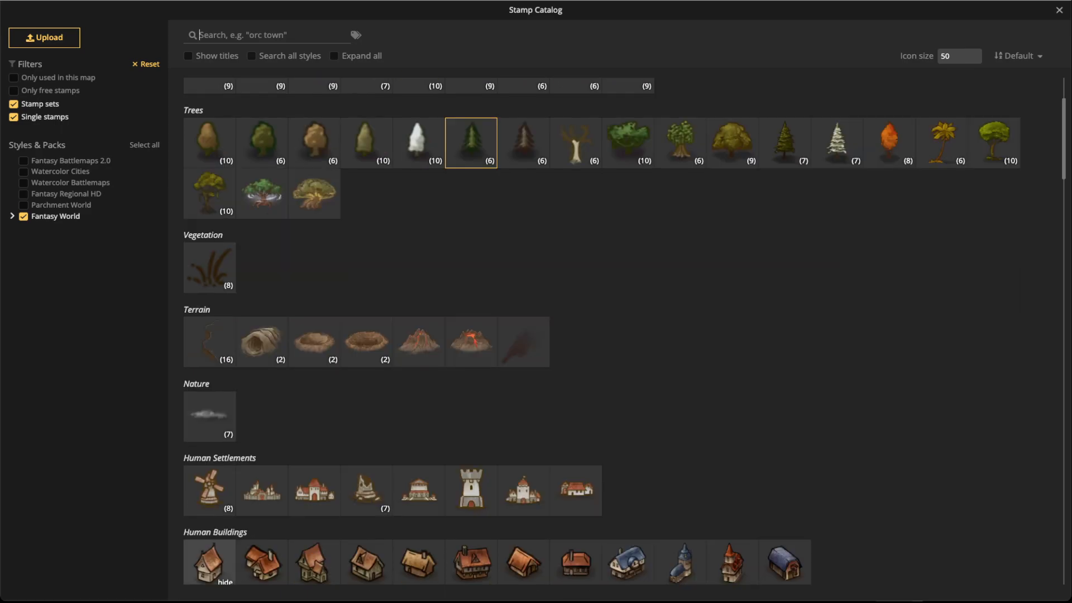
pyautogui.scroll(-3, 366, 335)
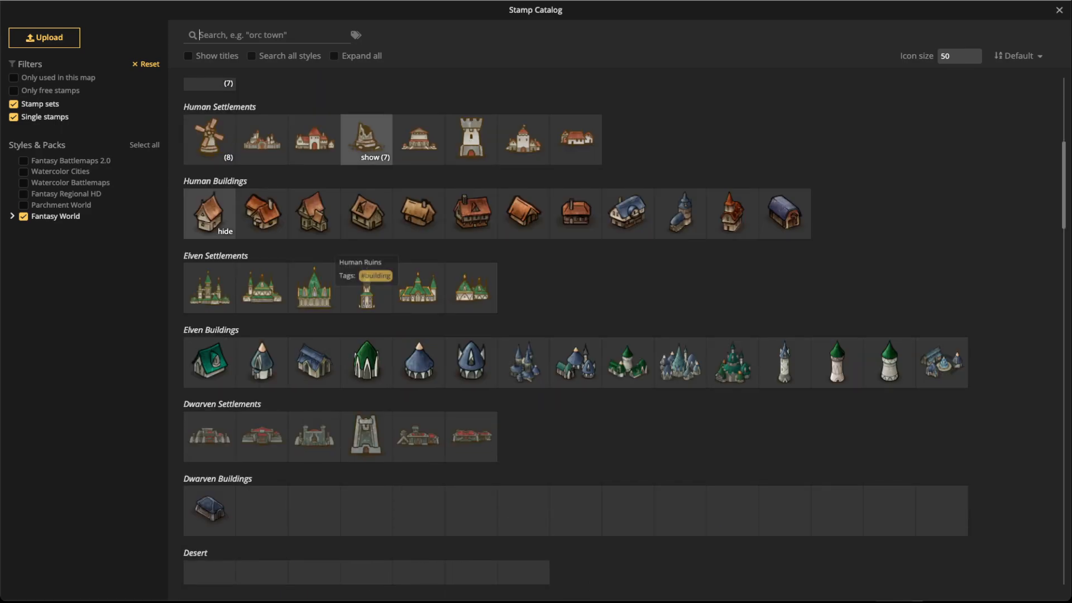
pyautogui.scroll(3, 366, 335)
pyautogui.scroll(1, 366, 335)
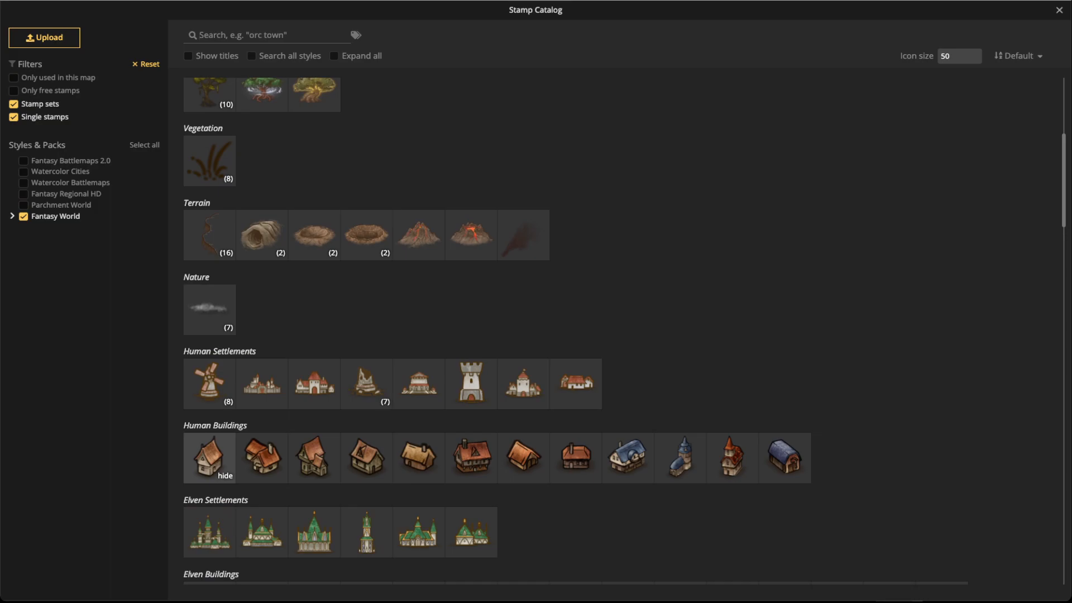
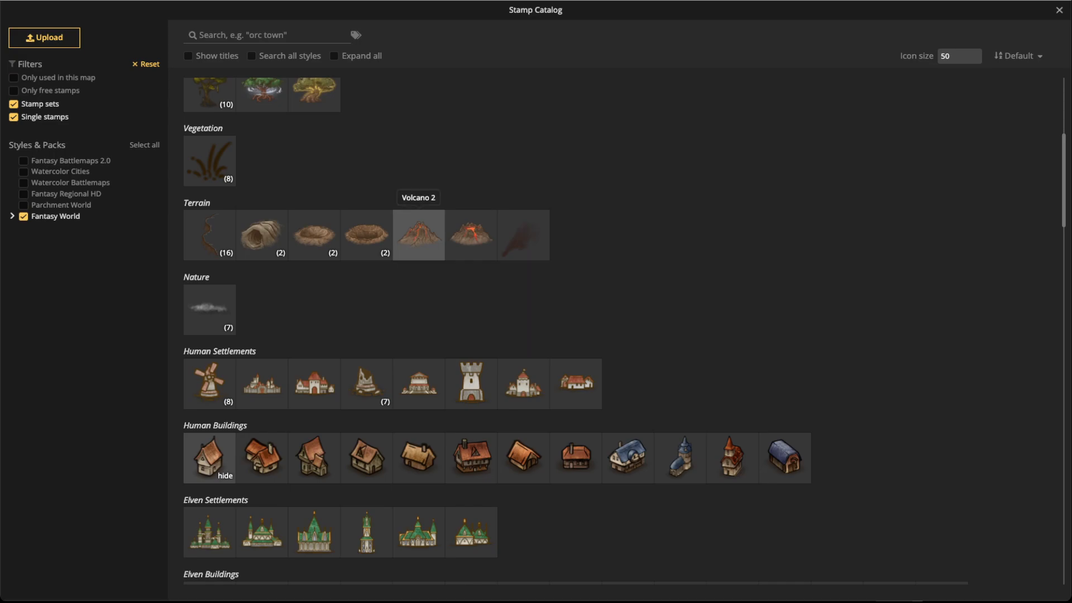
pyautogui.scroll(5, 471, 304)
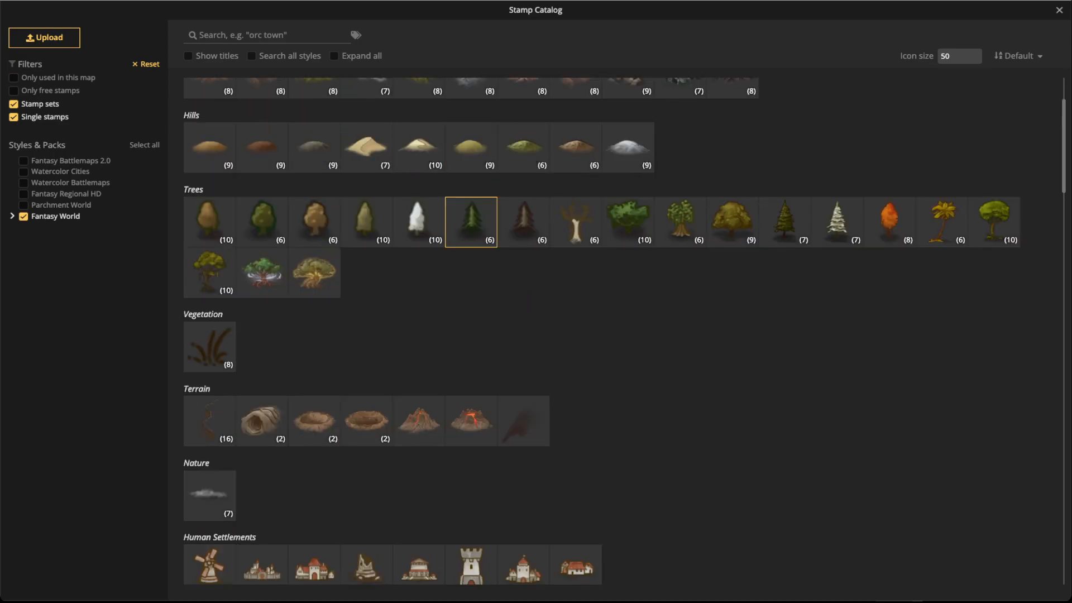
pyautogui.scroll(1, 261, 184)
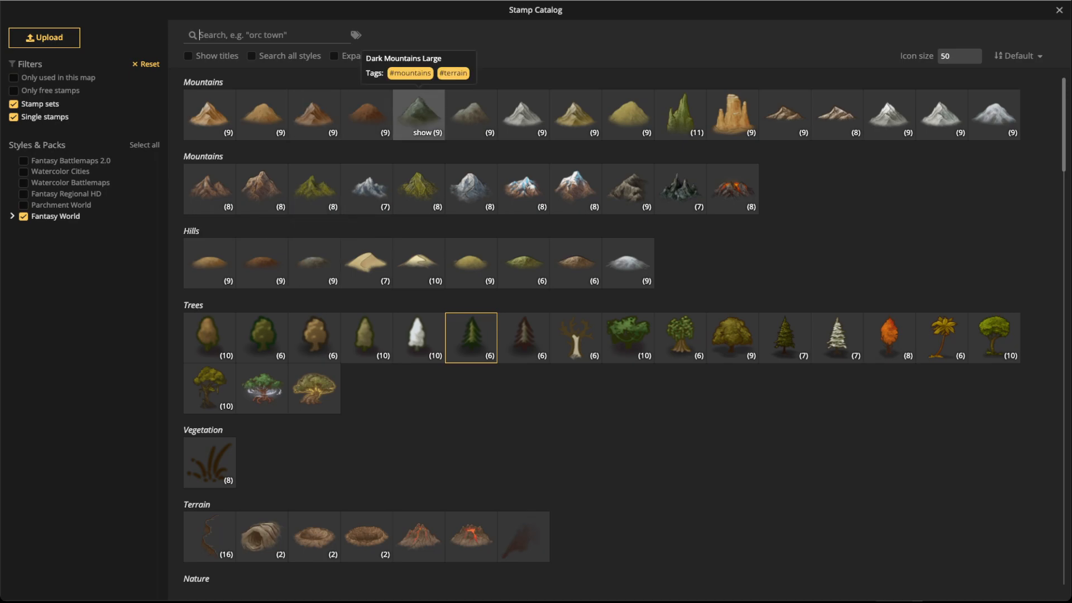
pyautogui.click(419, 114)
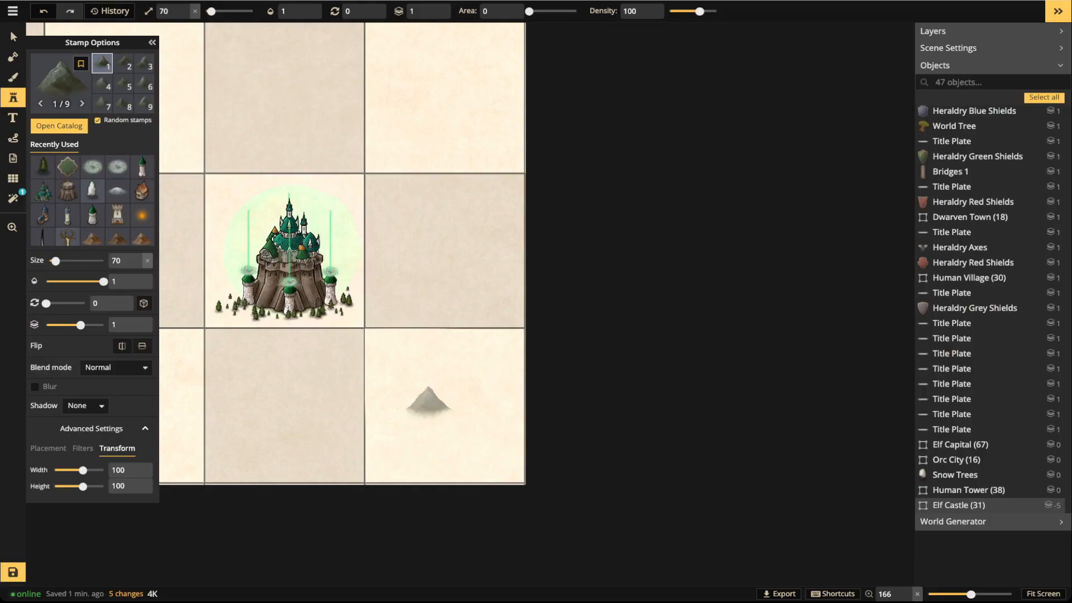
# Place the first dark mountain variant at size 160 in the Undead row's Wonder cell
pyautogui.scroll(3, 430, 397)
pyautogui.scroll(3, 446, 403)
pyautogui.press('Right')
pyautogui.press('Right')
pyautogui.press('Right')
pyautogui.press('Right')
pyautogui.press('Right')
pyautogui.press('Right')
pyautogui.press('Right')
pyautogui.press('Right')
pyautogui.press('Right')
pyautogui.press('Right')
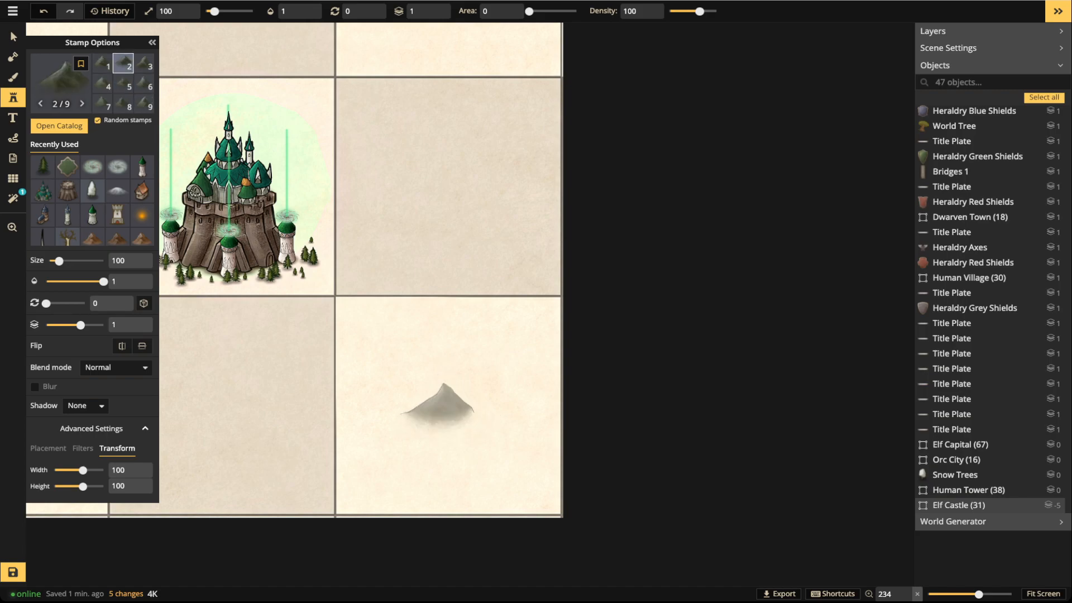
pyautogui.press('Left')
pyautogui.scroll(8, 447, 402)
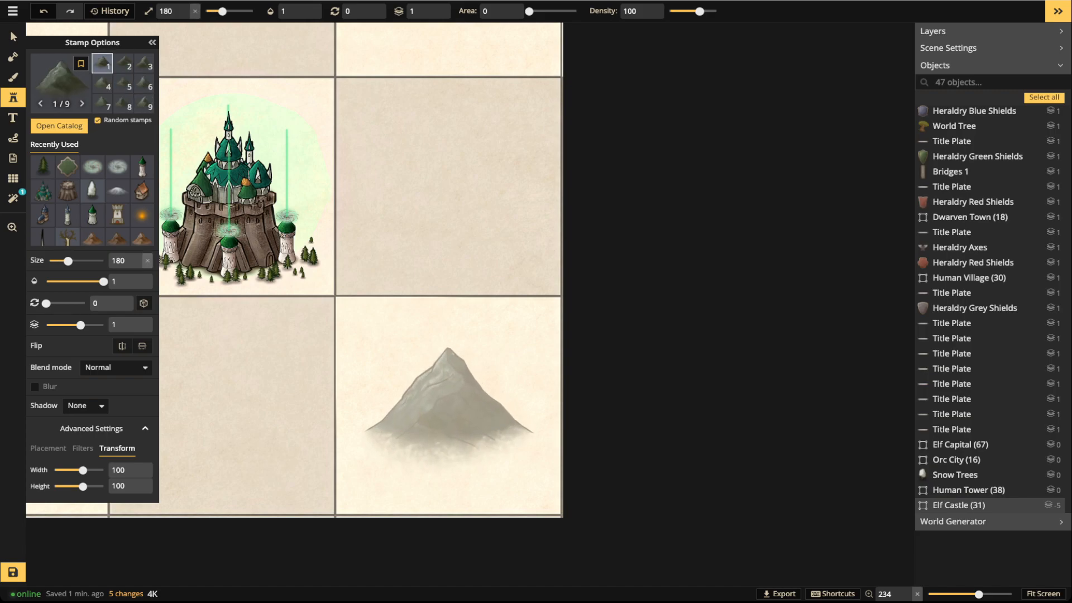
pyautogui.scroll(-2, 449, 402)
pyautogui.click(449, 402)
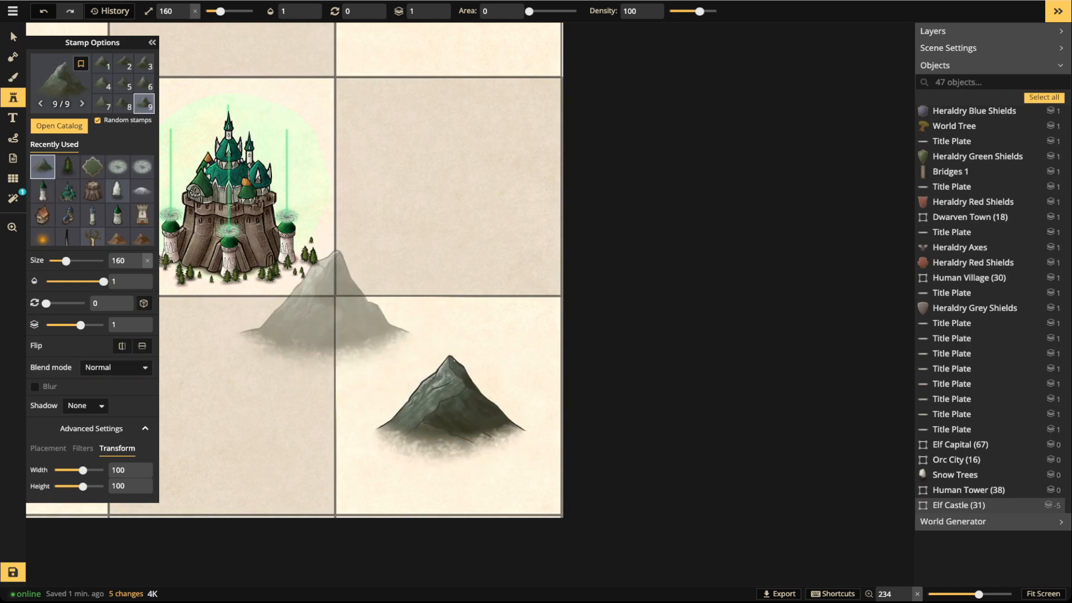
# Stretch the placed mountain's height to 113 and move it lower in the Wonder cell
pyautogui.click(14, 37)
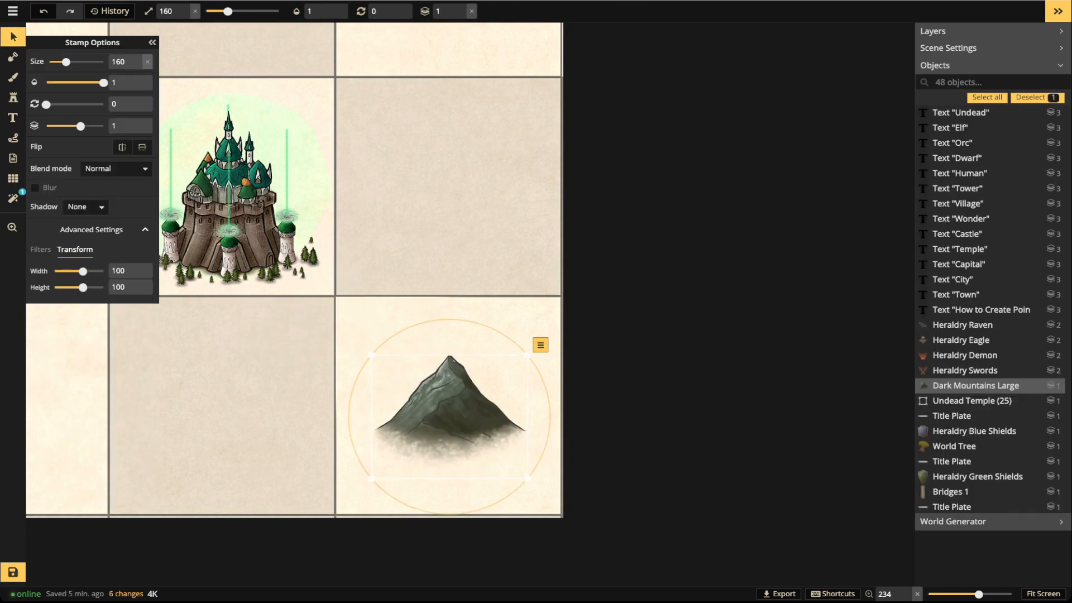
pyautogui.moveTo(83, 288); pyautogui.dragTo(85, 287)
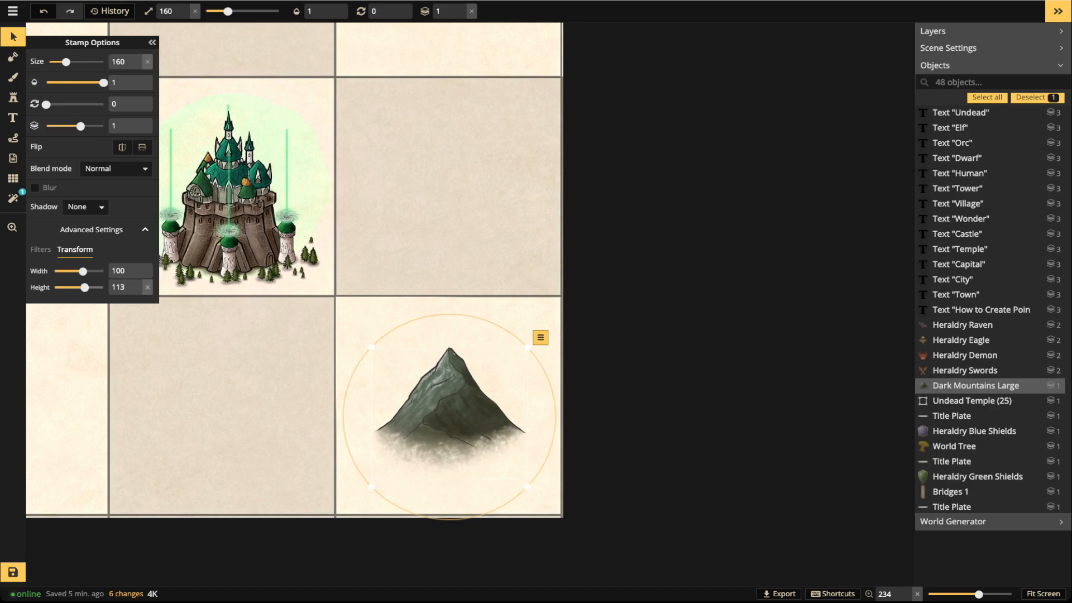
pyautogui.moveTo(450, 416); pyautogui.dragTo(449, 438)
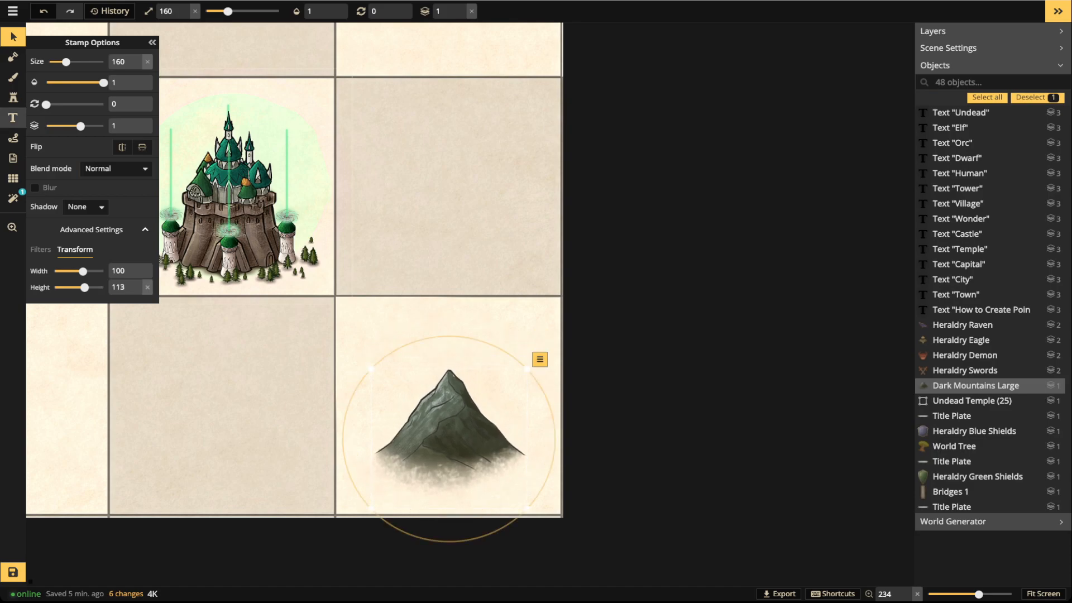
# Place the fifth dark mountain variant at size 140 above the first mountain
pyautogui.click(13, 98)
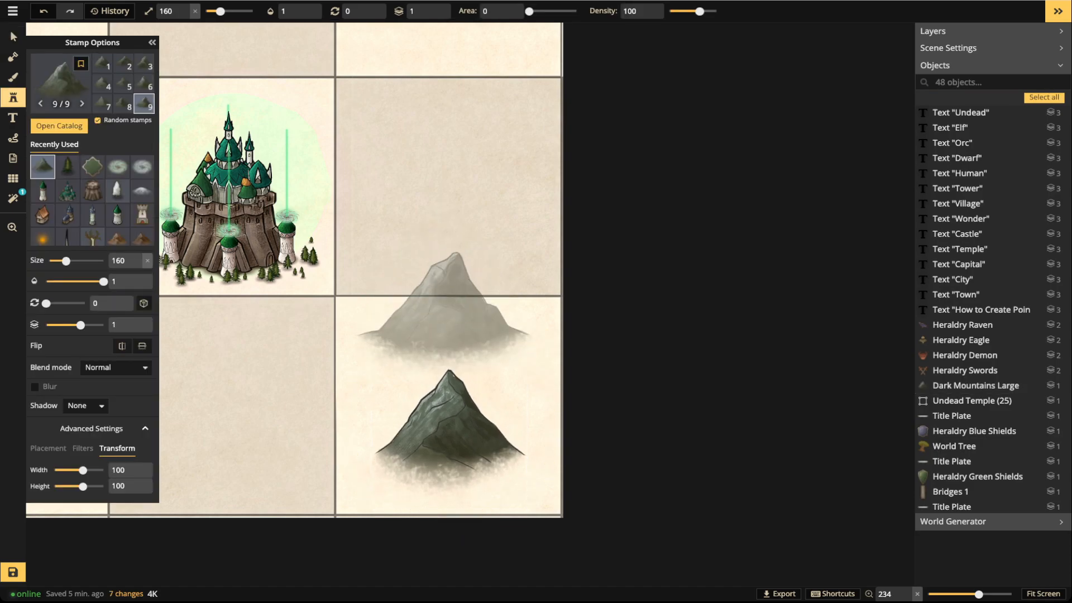
pyautogui.press('Left')
pyautogui.press('Left')
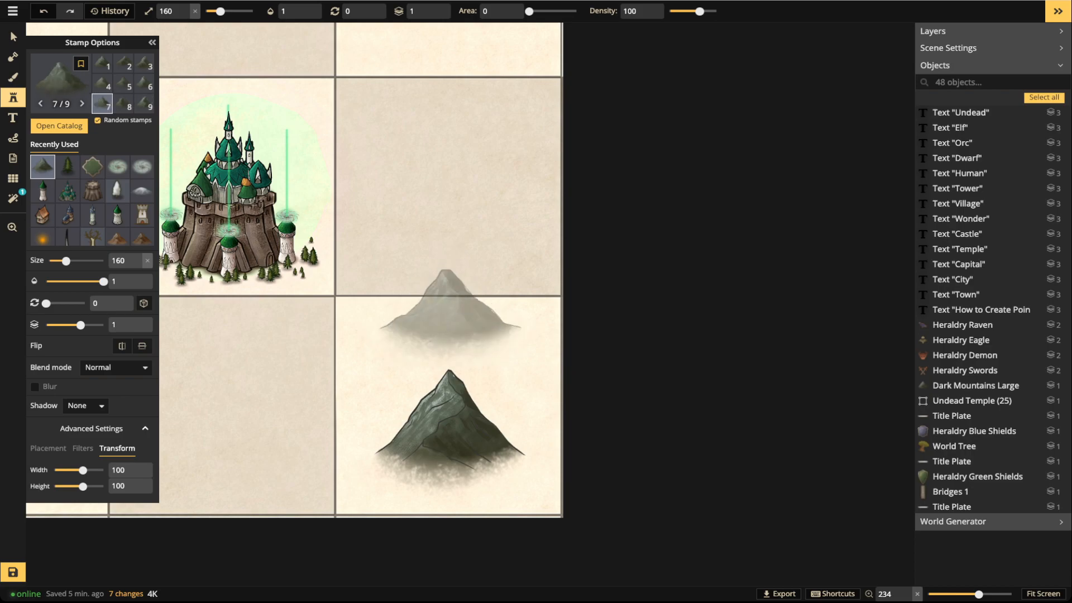
pyautogui.press('Left')
pyautogui.press('Left')
pyautogui.press('[')
pyautogui.press('[')
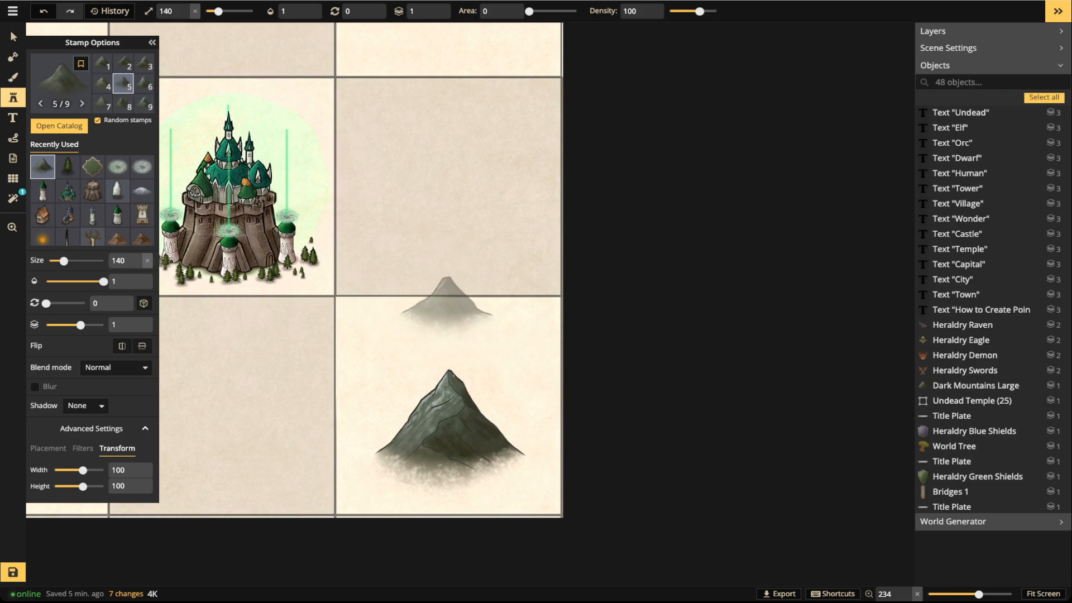
pyautogui.click(446, 304)
pyautogui.press('v')
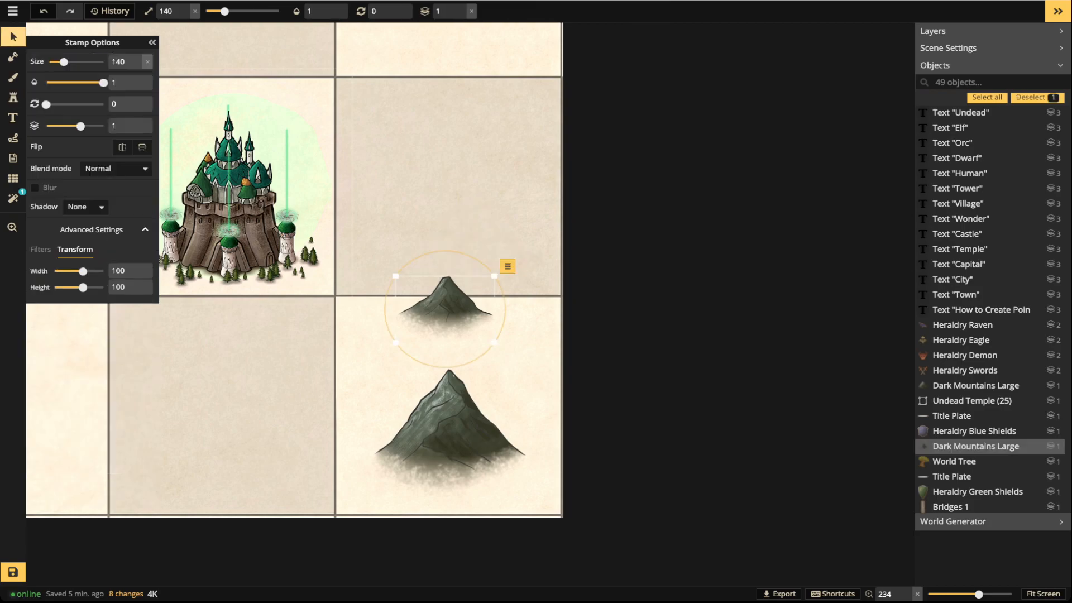
# Stretch the smaller mountain's height to 210, move it onto the first mountain, and raise it to layer 2
pyautogui.moveTo(82, 287); pyautogui.dragTo(92, 287)
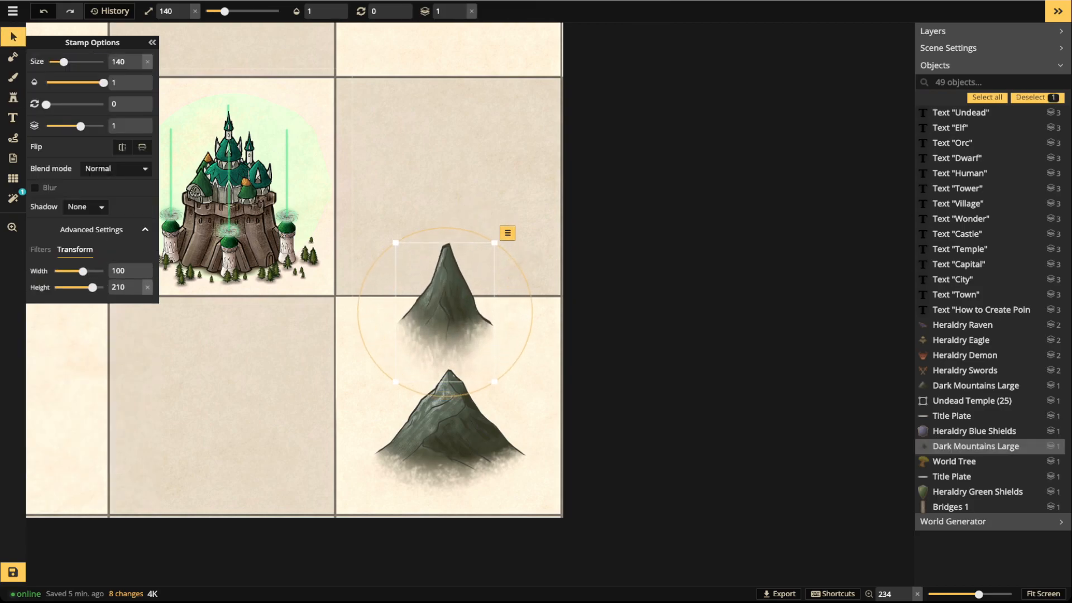
pyautogui.moveTo(447, 308); pyautogui.dragTo(457, 369)
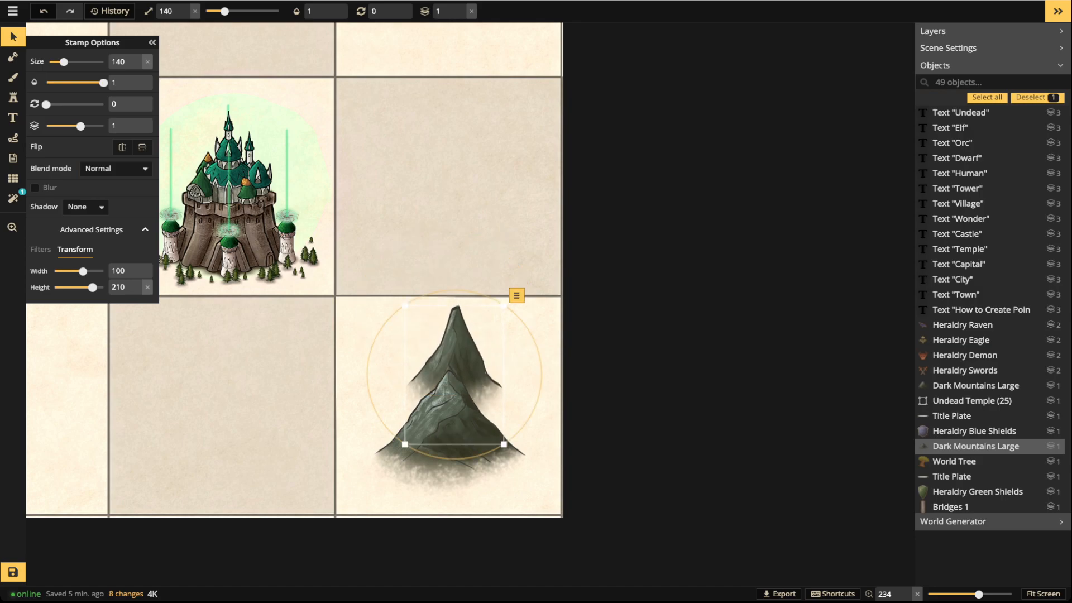
pyautogui.click(461, 7)
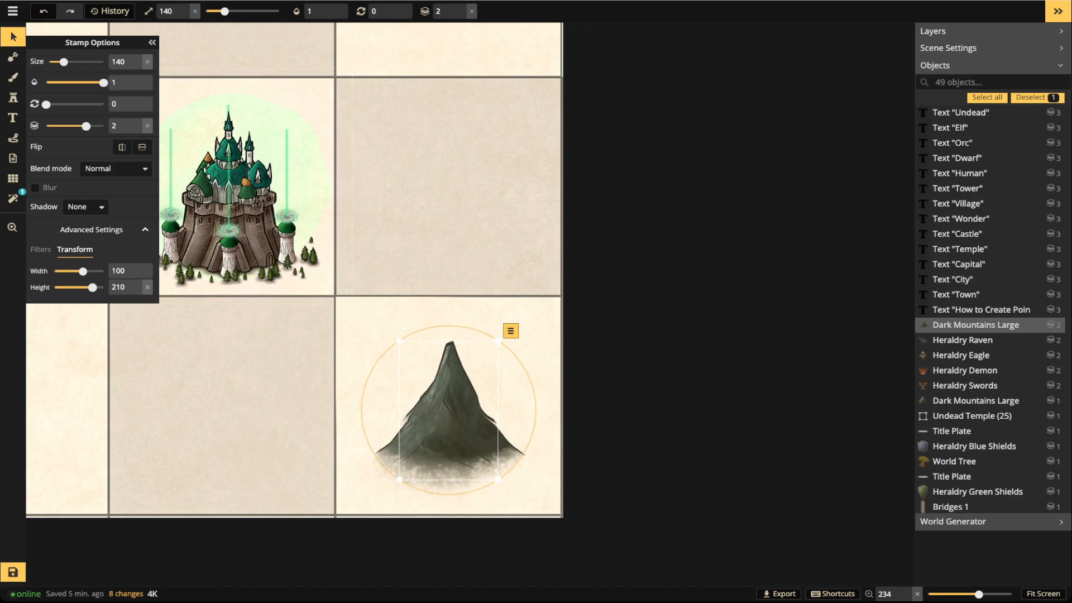
# Narrow the tall peak's width to 69, shift it slightly on the base mountain, and rotate it to 345 degrees
pyautogui.moveTo(83, 270); pyautogui.dragTo(78, 270)
pyautogui.moveTo(450, 410); pyautogui.dragTo(444, 405)
pyautogui.scroll(-2, 447, 401)
pyautogui.scroll(1, 436, 410)
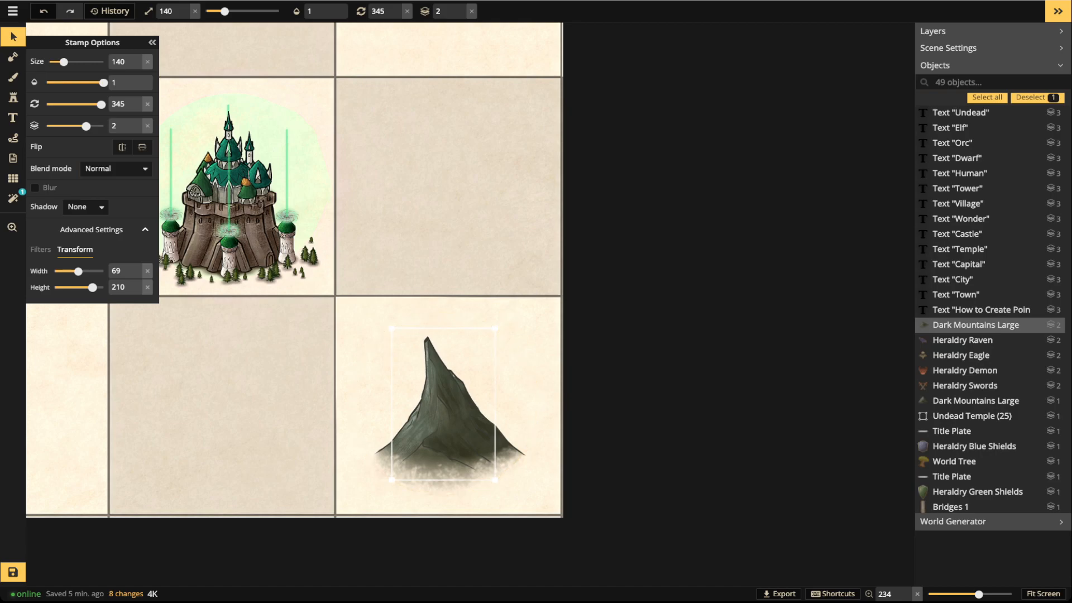
# Duplicate the tall peak, shrink the copy to size 100, and place it on the left flank of the base mountain
pyautogui.hotkey('ctrl', 'v')
pyautogui.scroll(-4, 427, 409)
pyautogui.moveTo(427, 409); pyautogui.dragTo(417, 425)
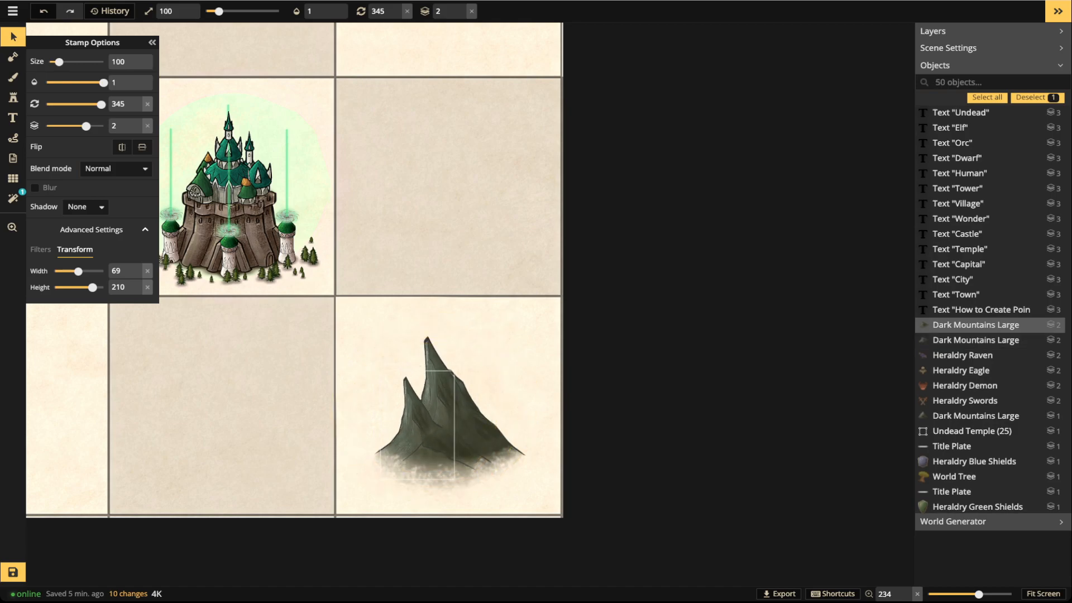
# Add another copy of the peak at size 80 with rotation 0 on the right flank of the mountain
pyautogui.hotkey('ctrl', 'v')
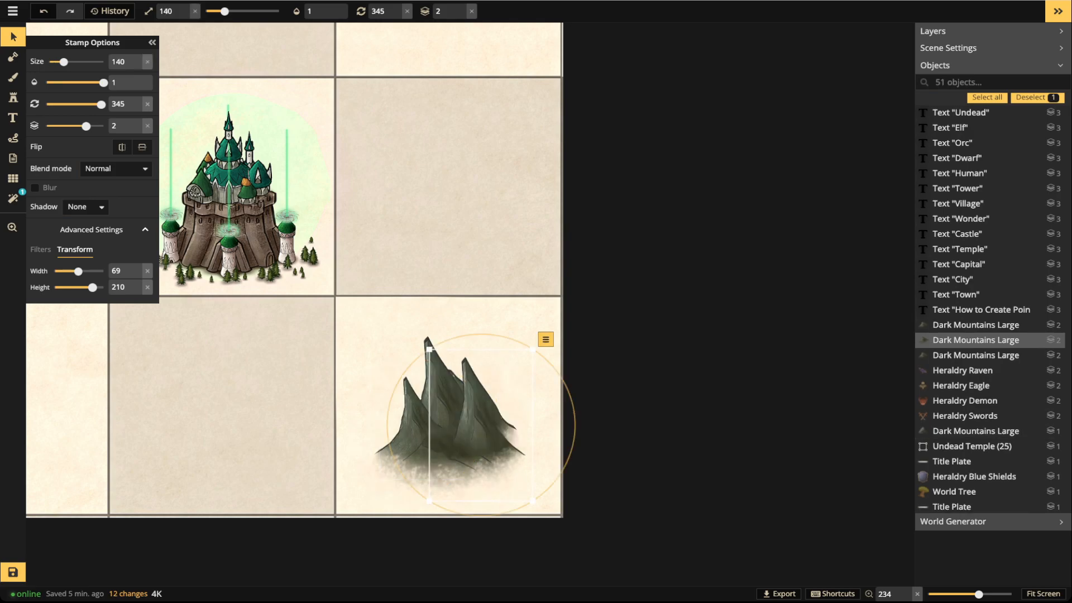
pyautogui.scroll(1, 481, 425)
pyautogui.scroll(-1, 480, 425)
pyautogui.scroll(1, 479, 424)
pyautogui.scroll(-3, 479, 423)
pyautogui.scroll(-2, 479, 423)
pyautogui.scroll(-1, 479, 423)
pyautogui.moveTo(479, 423); pyautogui.dragTo(471, 415)
pyautogui.press('Escape')
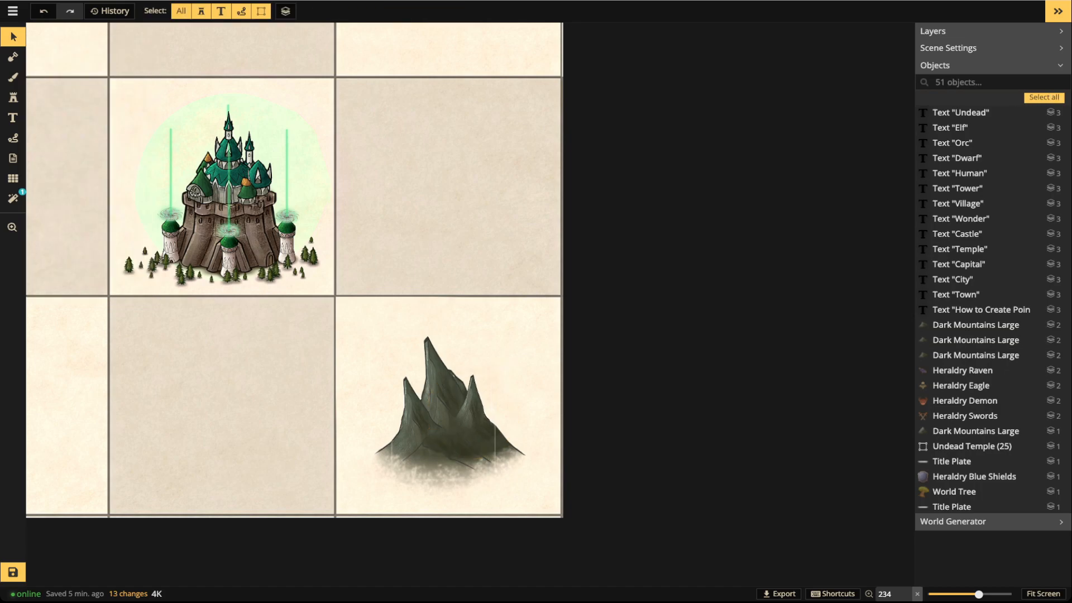
# Select all four dark mountain stamps and move them together slightly higher in the Wonder cell
pyautogui.moveTo(383, 329); pyautogui.dragTo(529, 485)
pyautogui.moveTo(480, 438); pyautogui.dragTo(482, 420)
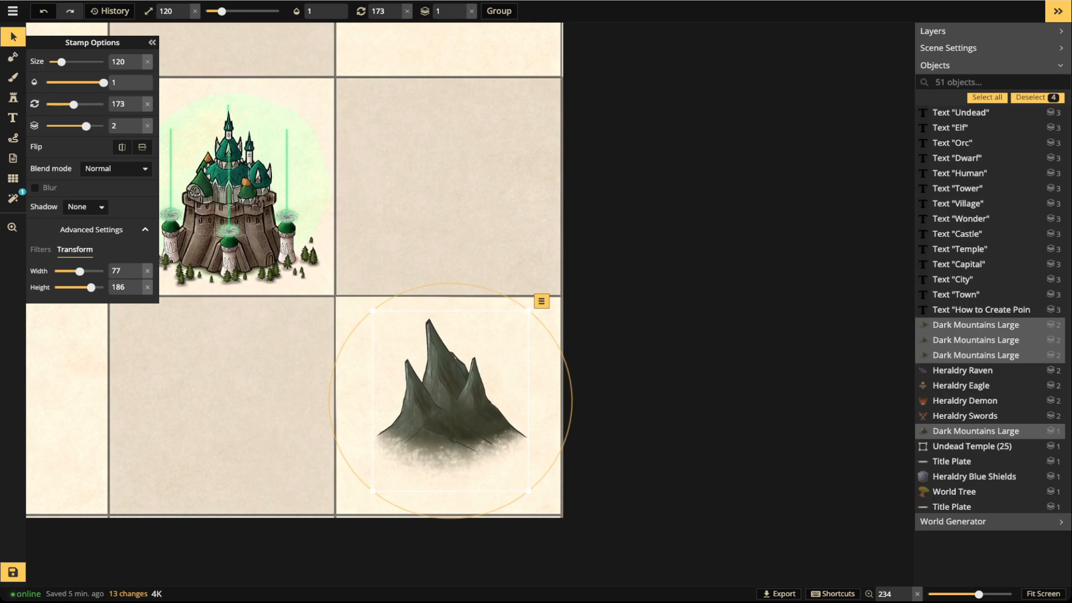
pyautogui.press('Escape')
# Select only the tall central peak and nudge it slightly up and to the left
pyautogui.moveTo(386, 280); pyautogui.dragTo(529, 454)
pyautogui.click(976, 355)
pyautogui.press('Up')
pyautogui.press('Up')
pyautogui.press('Left')
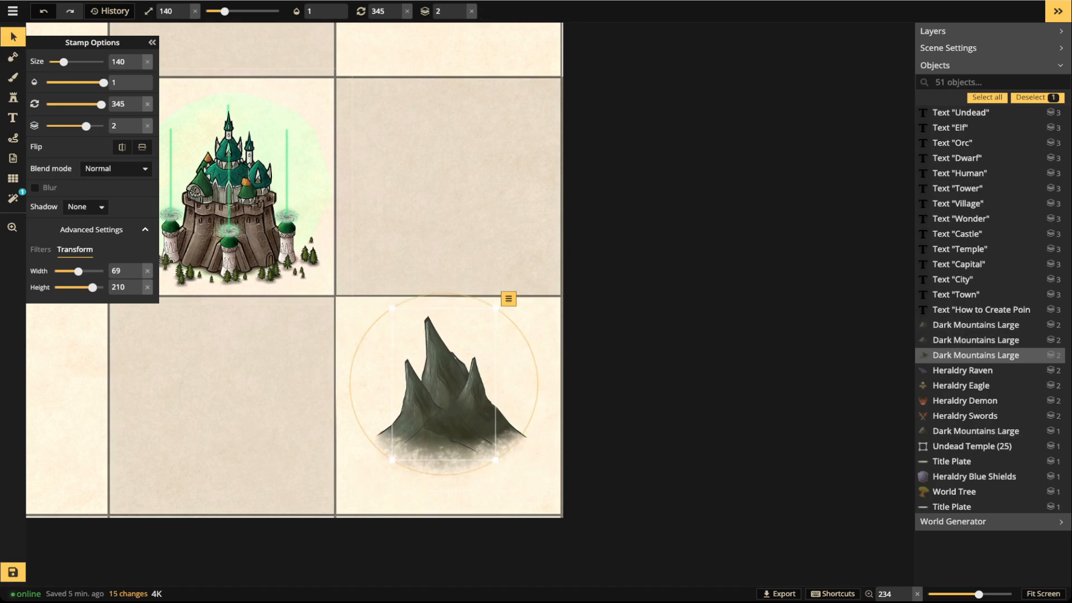
# Delete the size 80 peak on the mountain's right flank
pyautogui.click(473, 398)
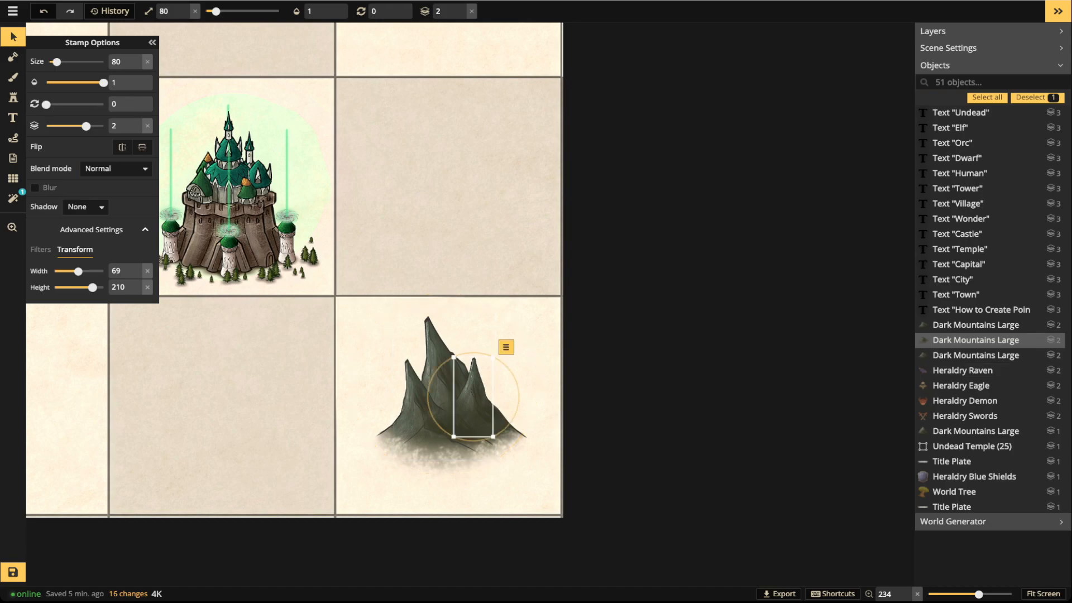
pyautogui.press('Delete')
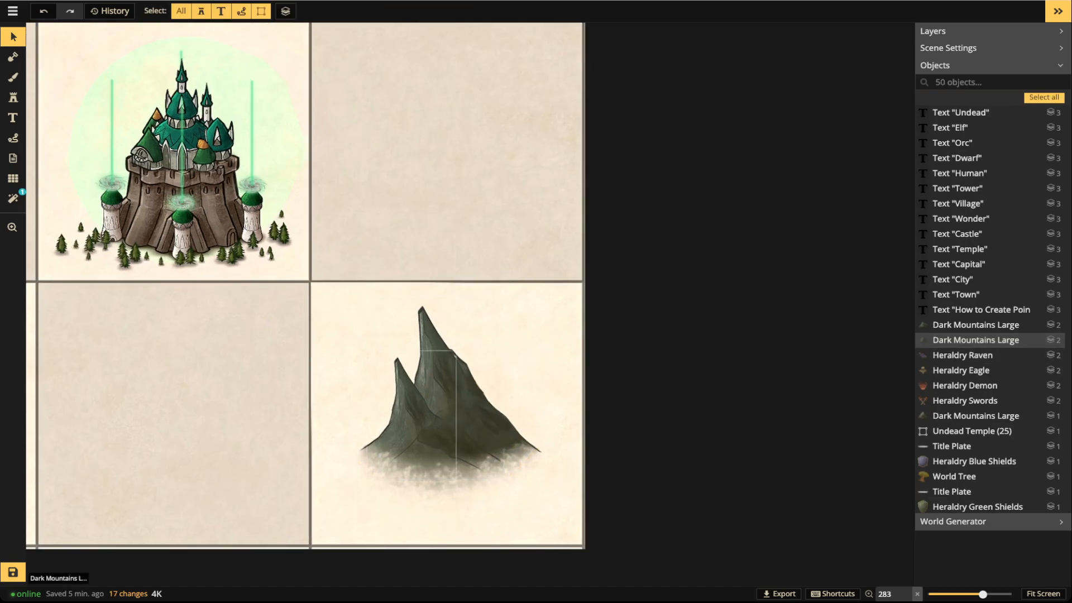
# Rotate the left flank peak to 330 degrees and shift it slightly to the left
pyautogui.click(976, 325)
pyautogui.moveTo(425, 410); pyautogui.dragTo(421, 409)
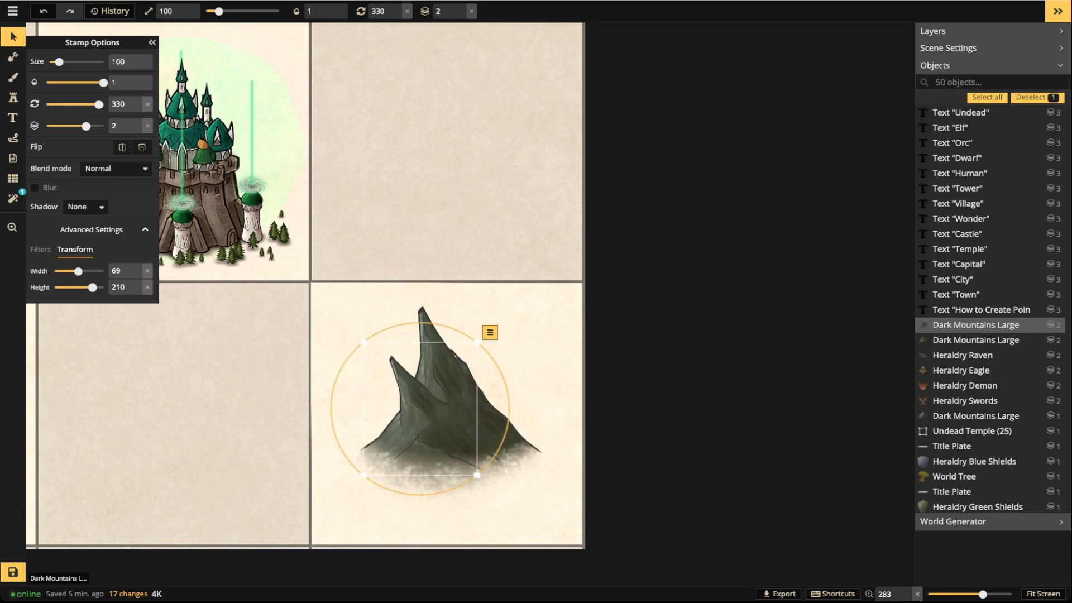
# Duplicate the tall central peak, reduce the copy to size 100, and fit it onto the mountain's right flank
pyautogui.click(975, 339)
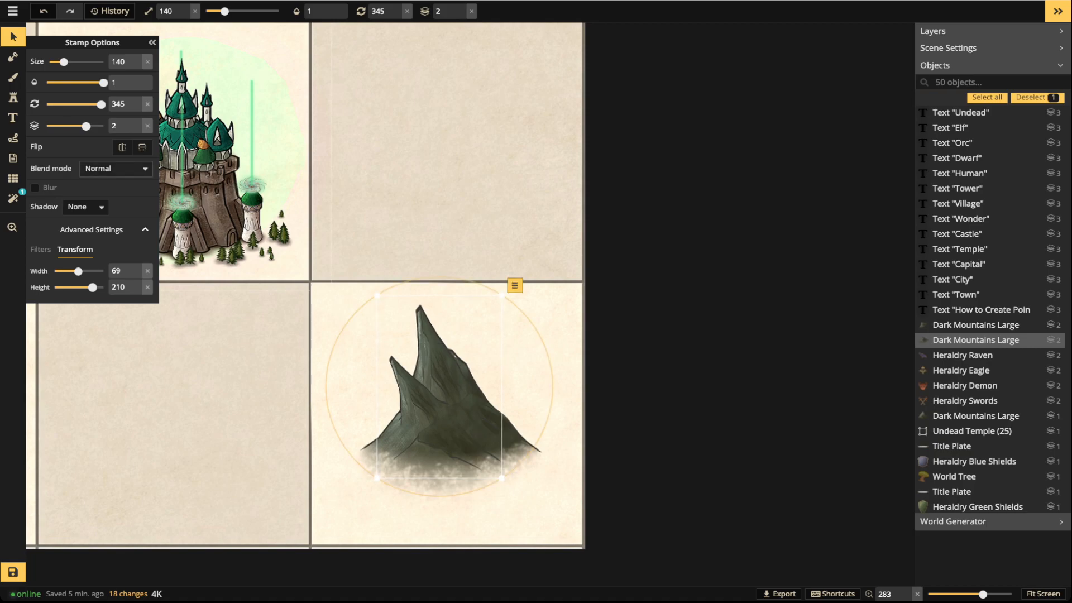
pyautogui.hotkey('ctrl', 'd')
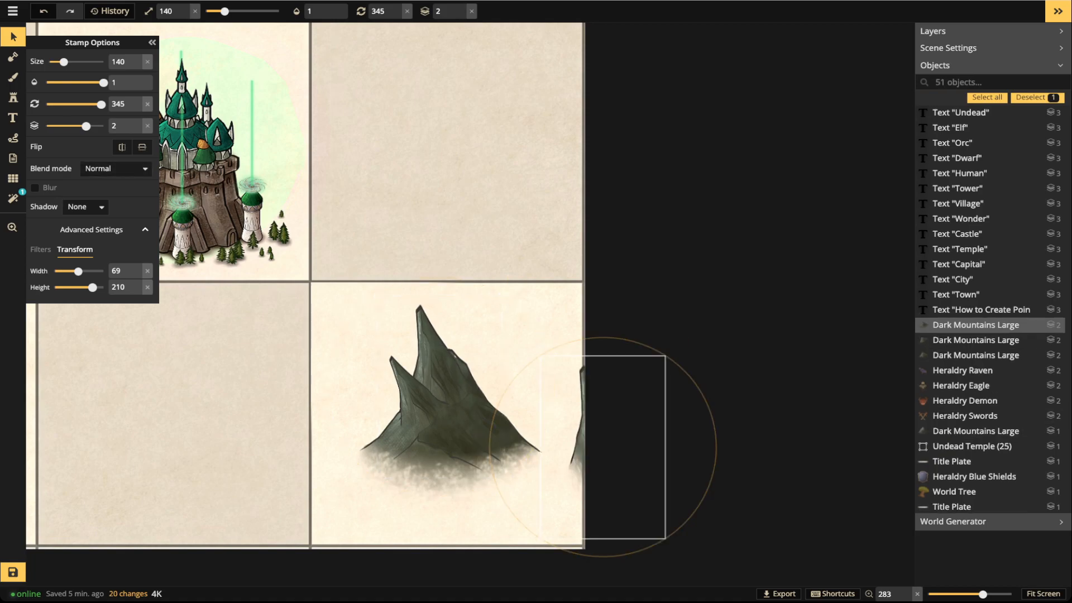
pyautogui.press('[')
pyautogui.press('[')
pyautogui.press('[')
pyautogui.press('[')
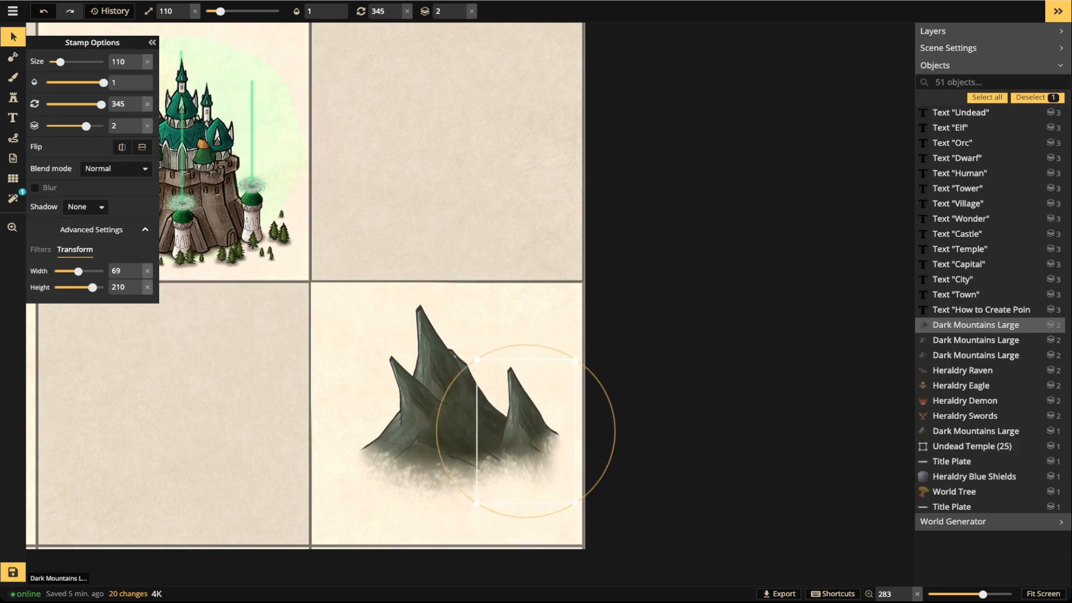
pyautogui.moveTo(523, 431); pyautogui.dragTo(497, 434)
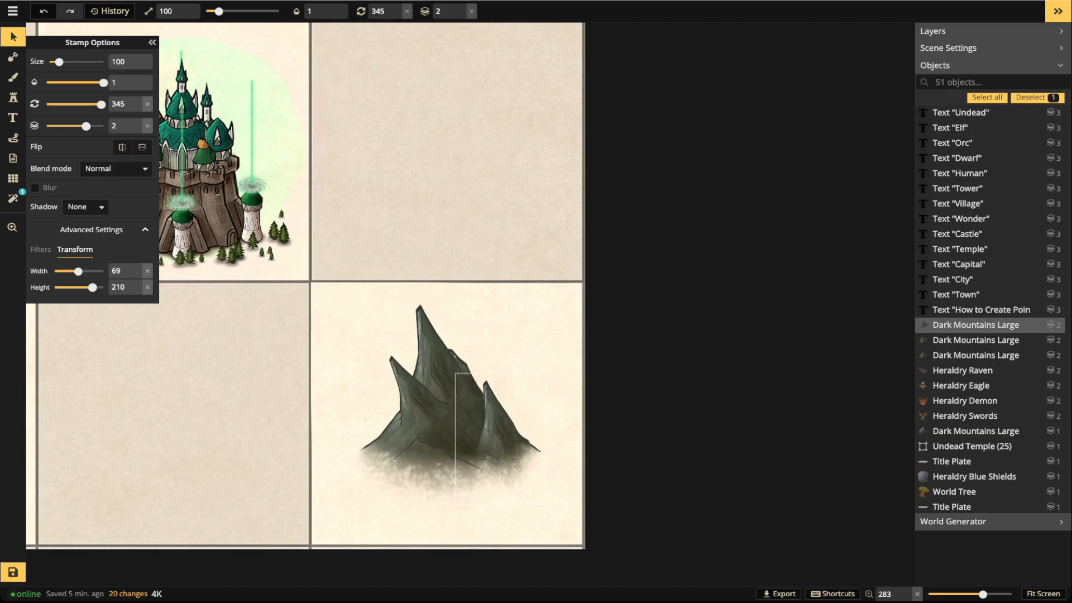
pyautogui.hotkey('shift', ']')
pyautogui.hotkey('shift', '[')
pyautogui.moveTo(498, 435); pyautogui.dragTo(501, 438)
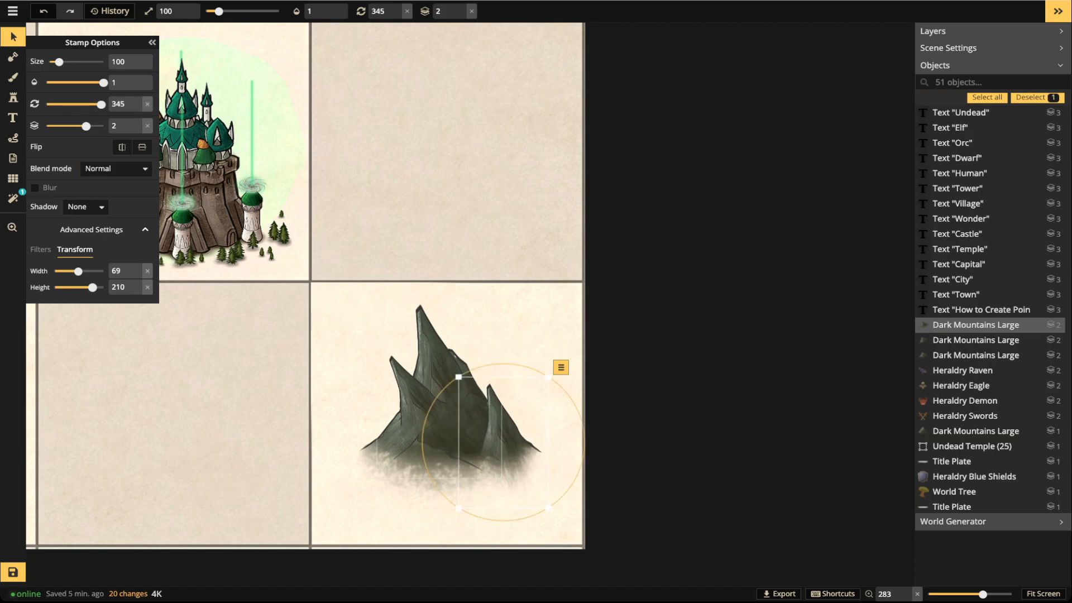
# Select all four dark mountain stamps, enlarge them slightly to size 130 and move them lower in their cell
pyautogui.press('Escape')
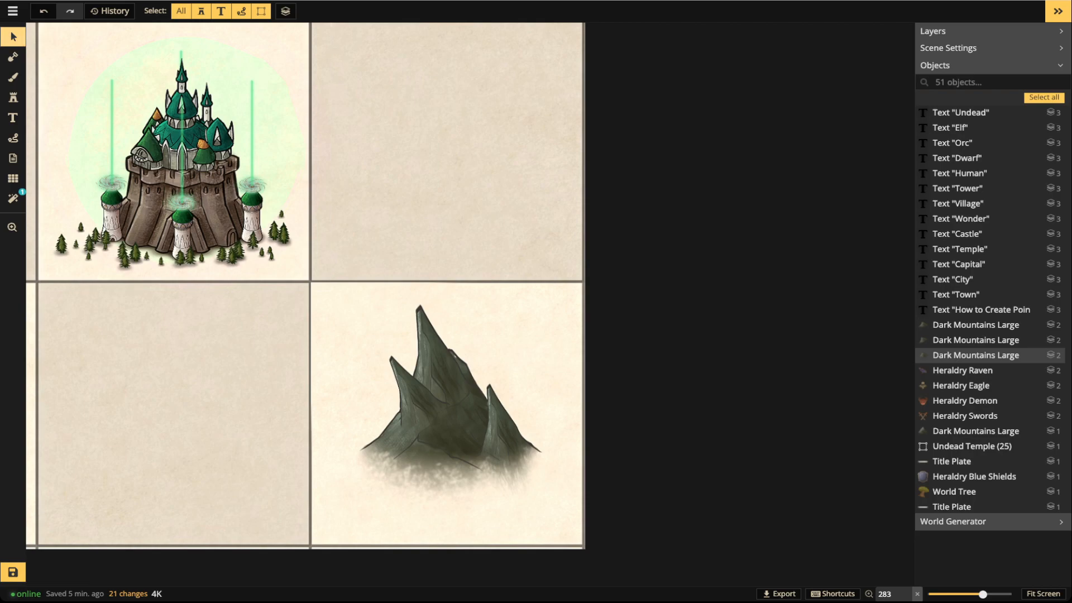
pyautogui.moveTo(341, 293); pyautogui.dragTo(544, 482)
pyautogui.moveTo(356, 295); pyautogui.dragTo(348, 286)
pyautogui.moveTo(430, 385); pyautogui.dragTo(435, 410)
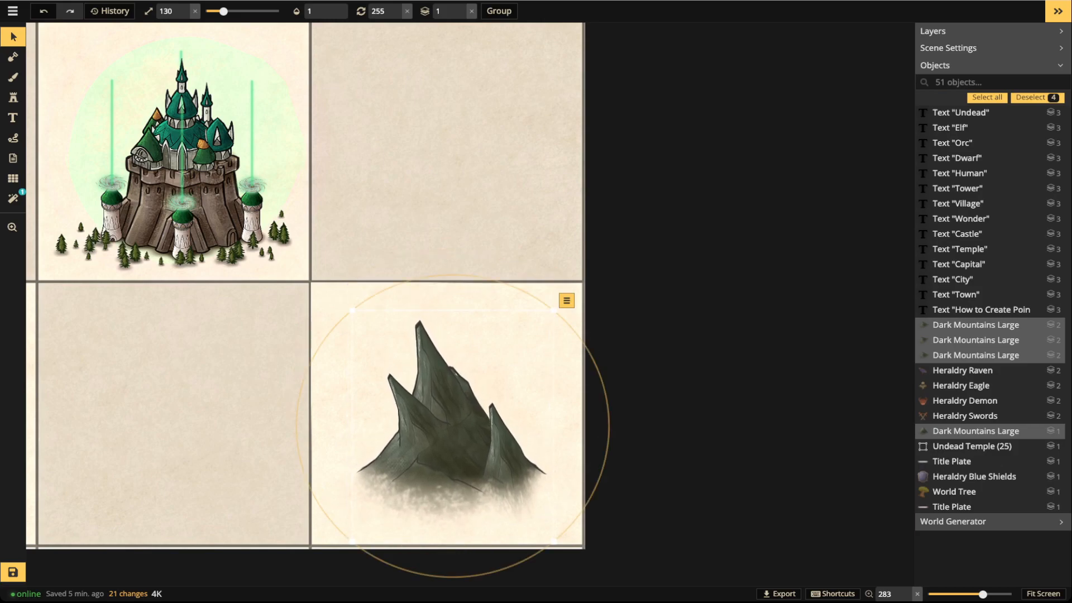
# Place a Caves stamp rotated to 105 degrees near the tip of the wide central dark mountain peak
pyautogui.click(13, 97)
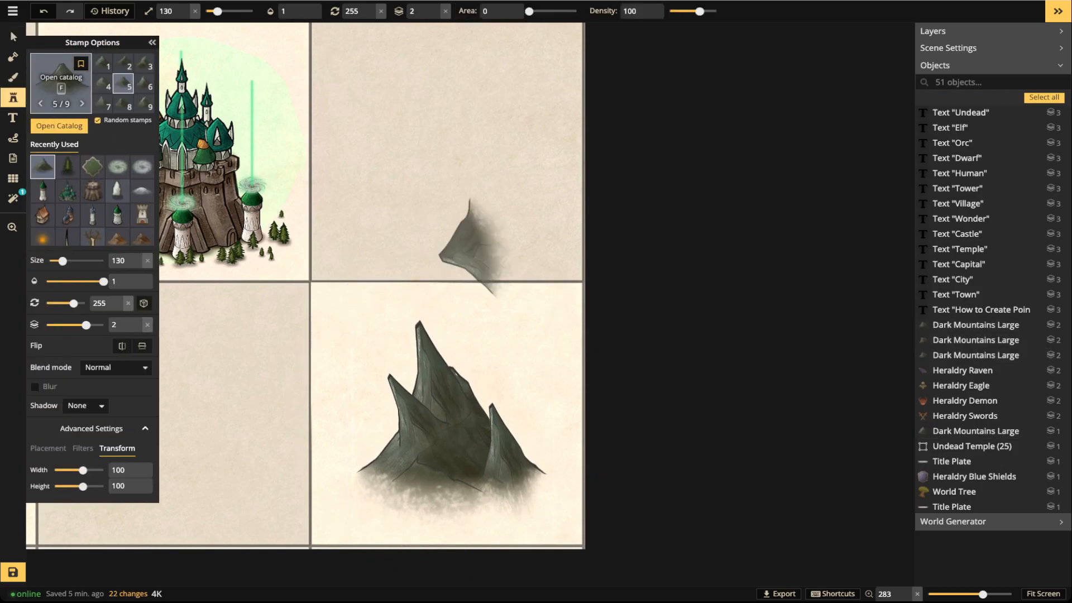
pyautogui.press('f')
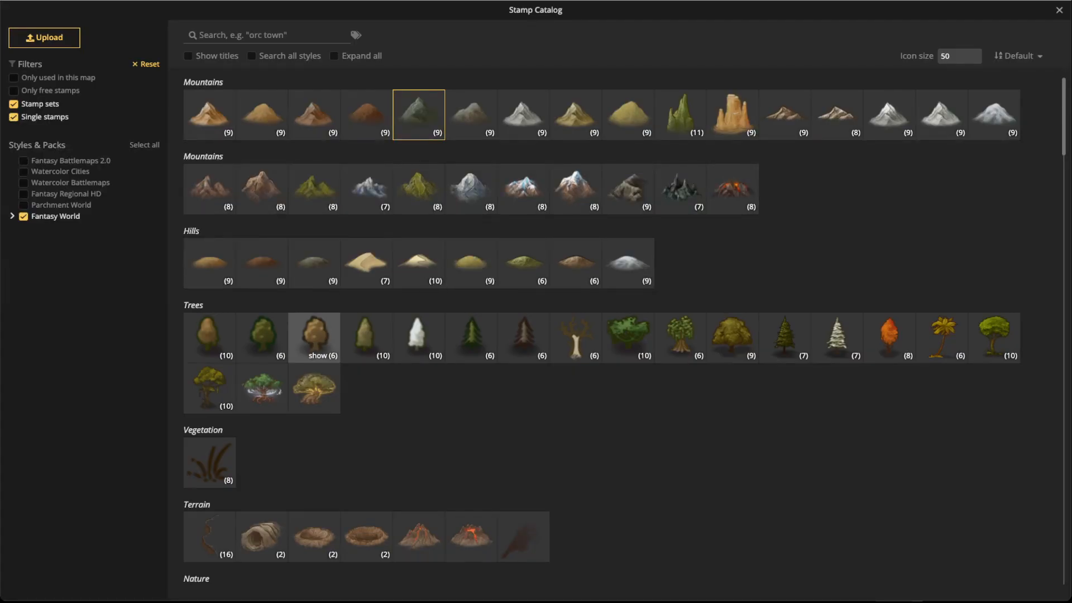
pyautogui.click(261, 533)
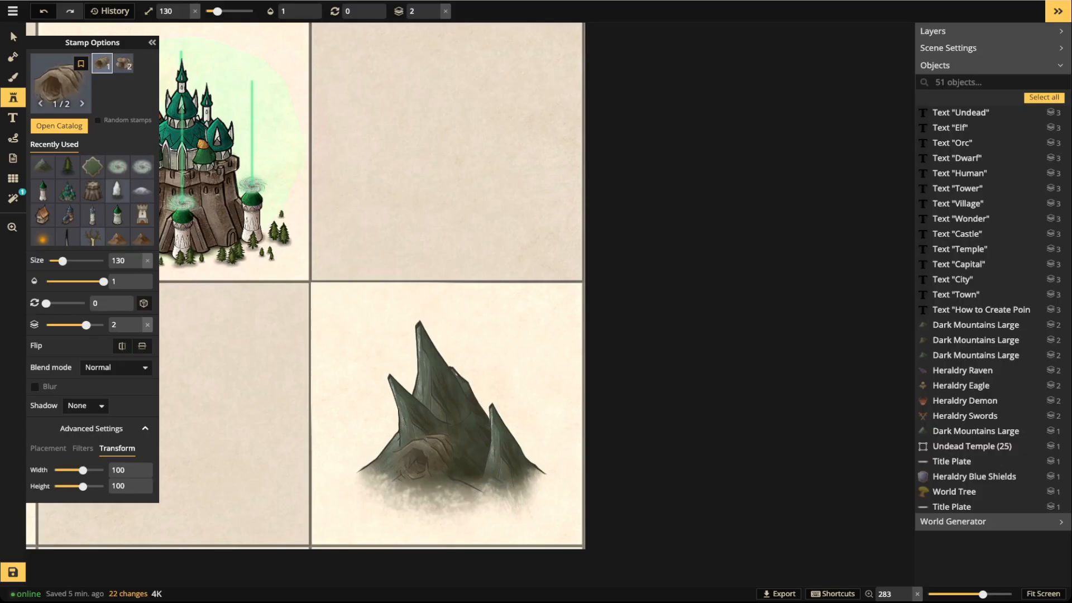
pyautogui.scroll(4, 462, 408)
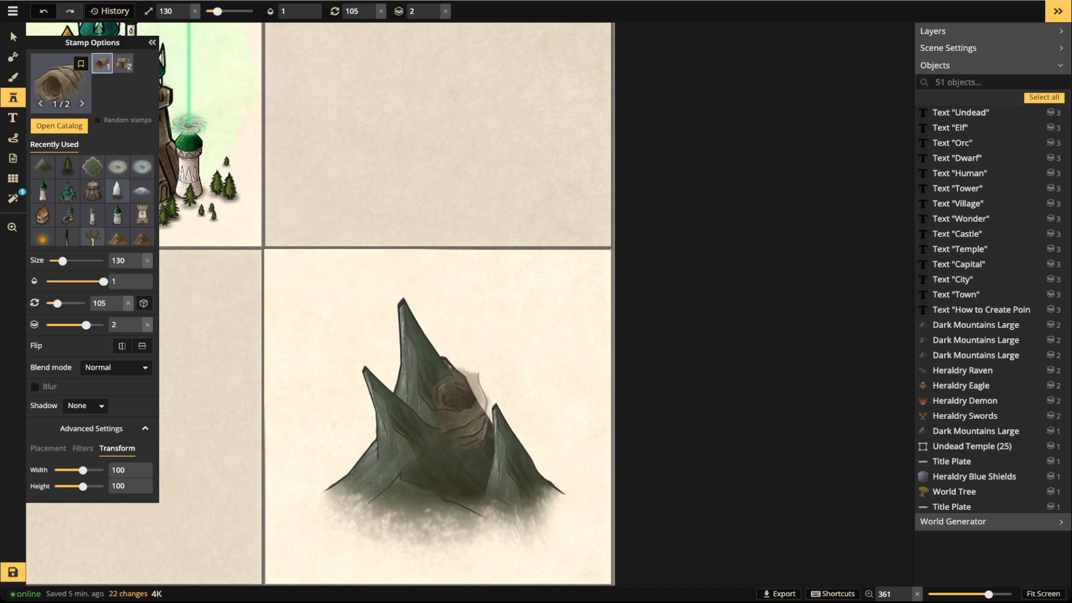
pyautogui.scroll(-1, 455, 422)
pyautogui.scroll(-2, 459, 408)
pyautogui.scroll(2, 466, 397)
pyautogui.scroll(5, 475, 380)
pyautogui.scroll(-2, 455, 360)
pyautogui.click(444, 416)
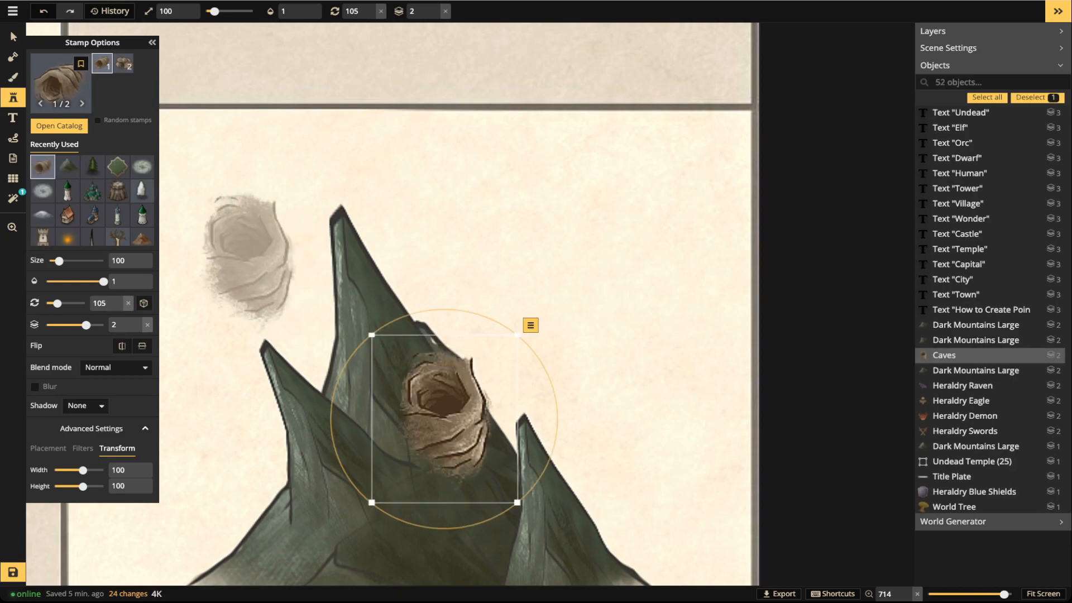
# Reduce the placed cave stamp to size 90 and nudge it so it sits within the central peak
pyautogui.click(13, 37)
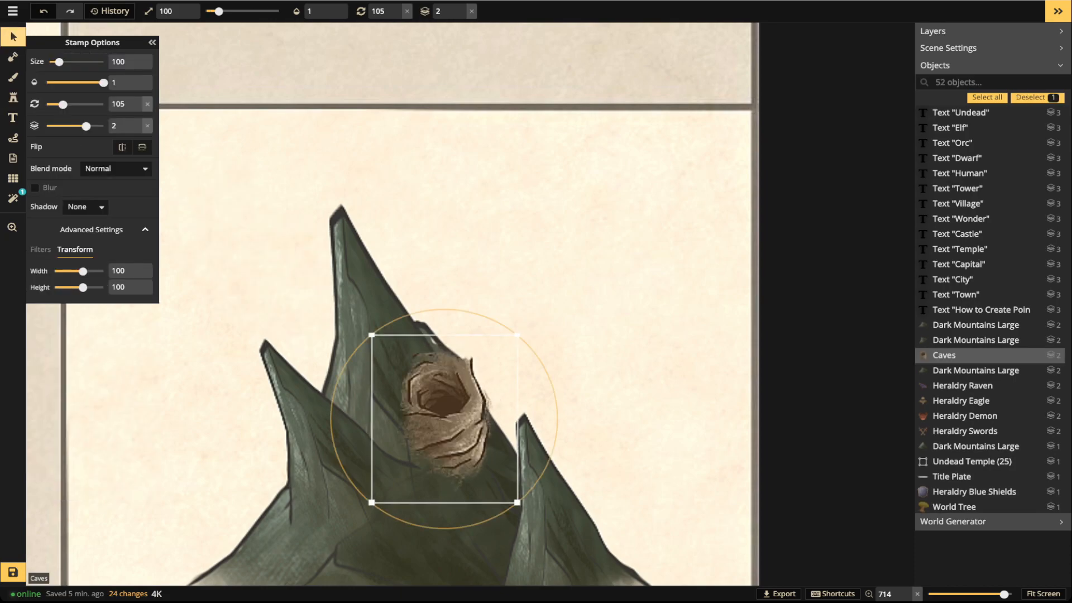
pyautogui.scroll(-1, 443, 419)
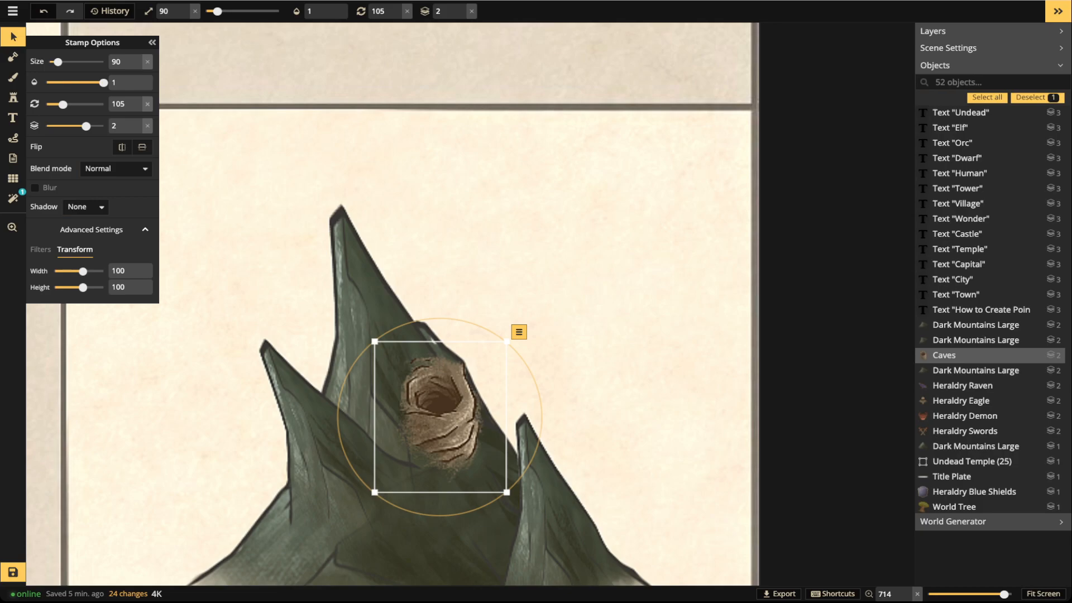
pyautogui.moveTo(441, 417); pyautogui.dragTo(442, 419)
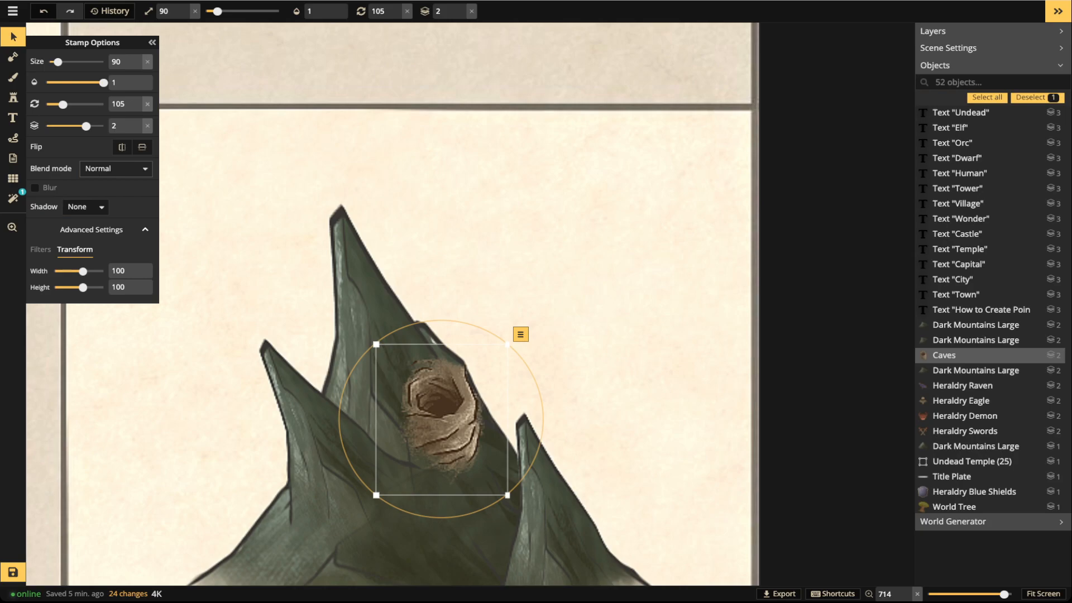
# Set the cave's blend mode to Luminosity and lower its brightness to 73
pyautogui.click(116, 169)
pyautogui.scroll(-5, 88, 274)
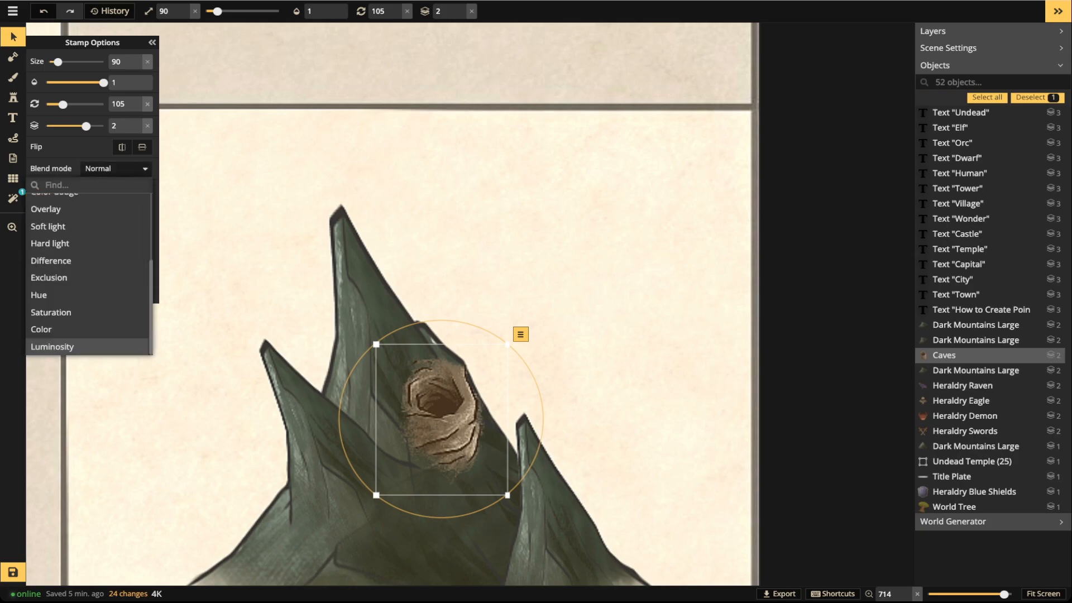
pyautogui.click(88, 347)
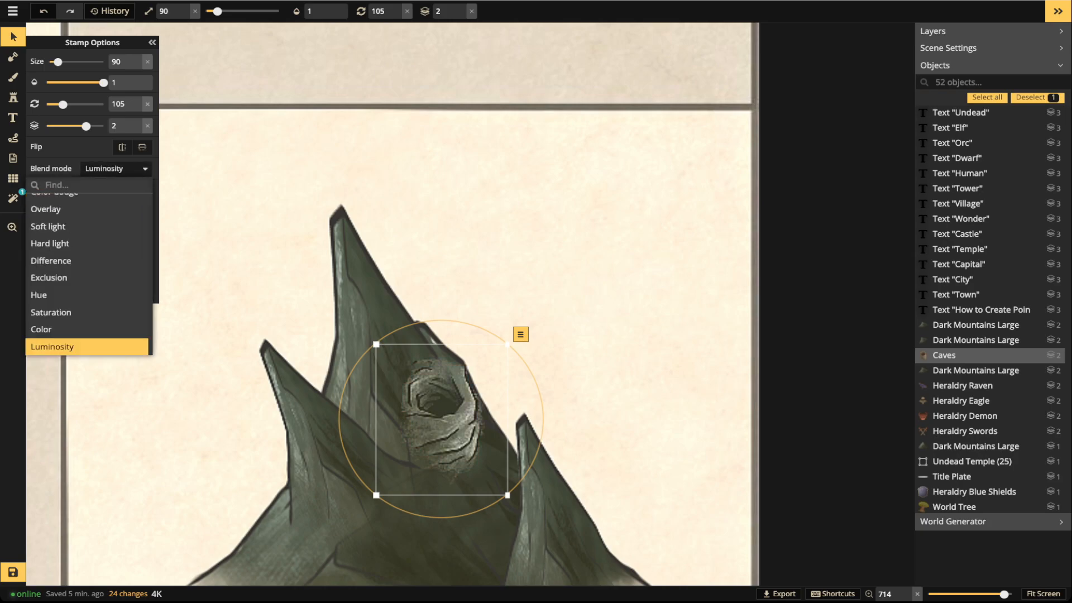
pyautogui.click(88, 347)
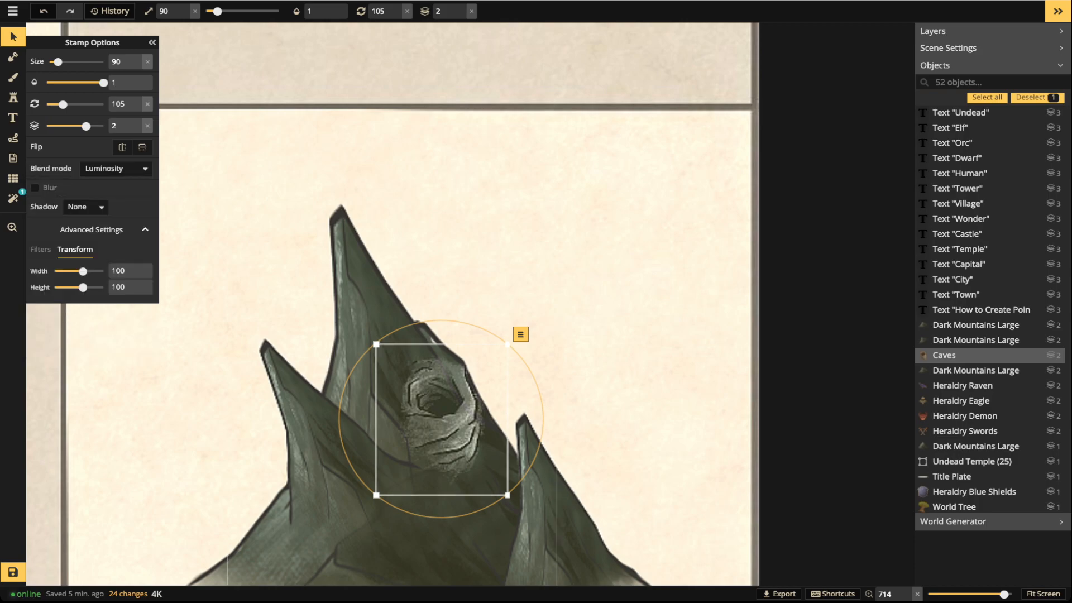
pyautogui.click(41, 249)
pyautogui.moveTo(83, 303); pyautogui.dragTo(79, 303)
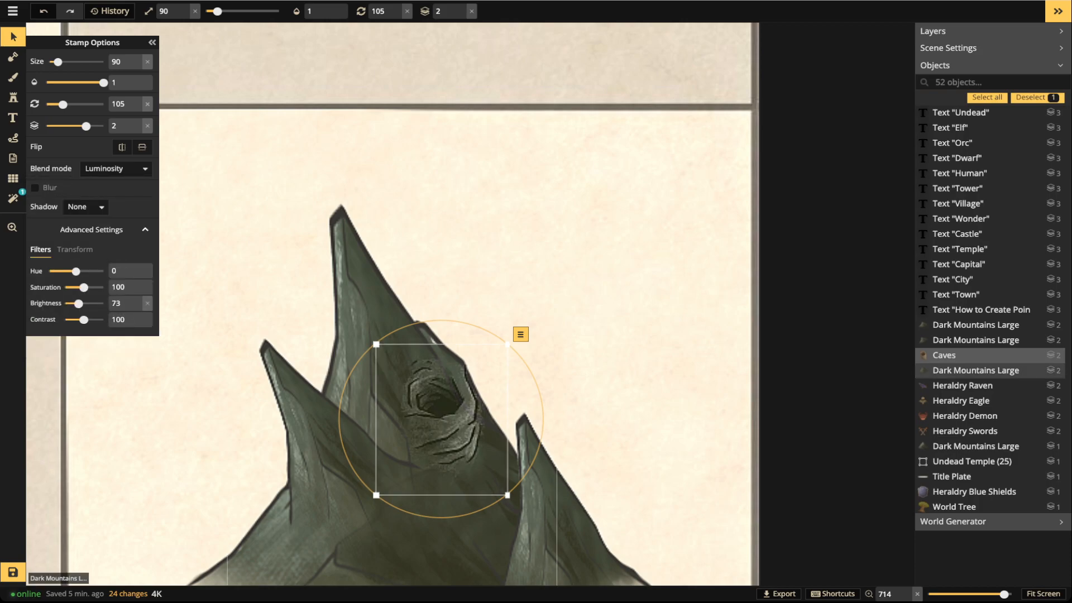
# Paste a copy of the cave onto the left spike at size 50, rotated to 90 degrees, on layer 3
pyautogui.scroll(-1, 511, 340)
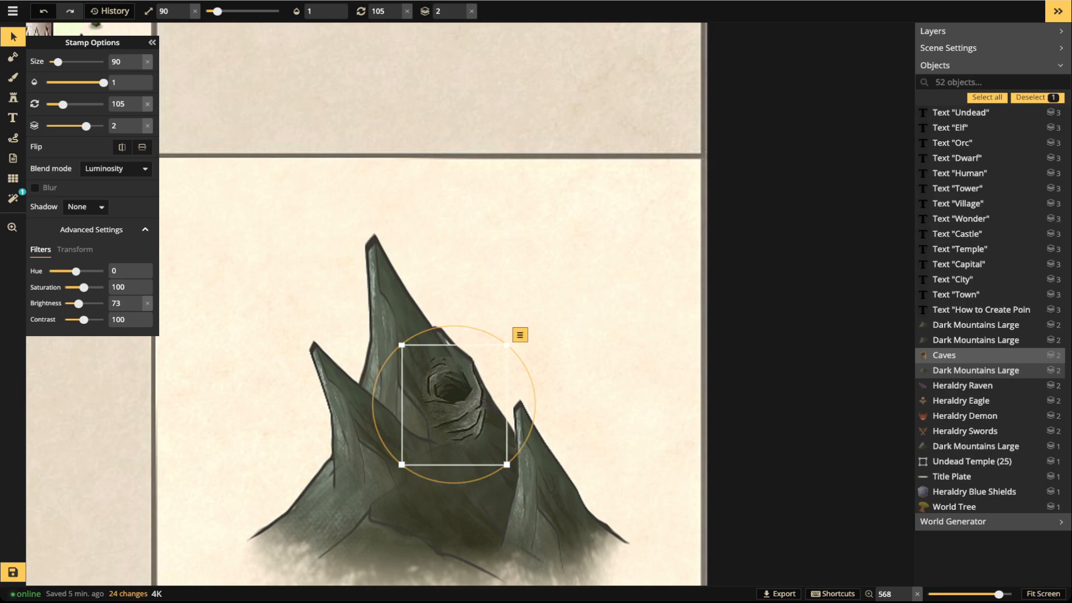
pyautogui.hotkey('ctrl', 'v')
pyautogui.moveTo(450, 438); pyautogui.dragTo(430, 459)
pyautogui.moveTo(397, 497); pyautogui.dragTo(391, 449)
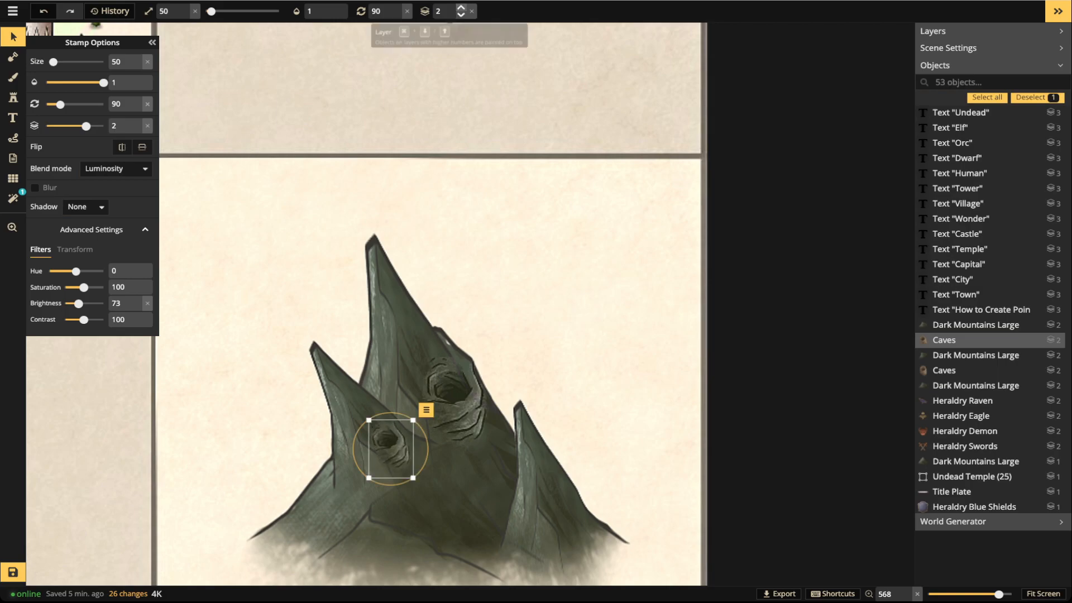
pyautogui.click(460, 7)
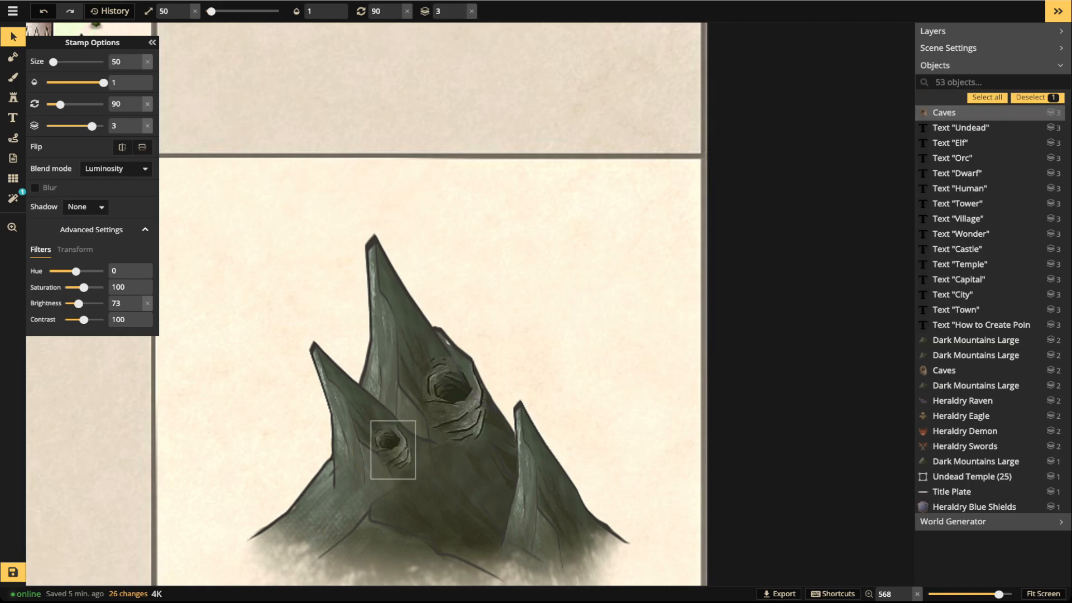
# Paste another cave copy onto the right spike at size 60, rotated to 105 degrees
pyautogui.hotkey('ctrl', 'v')
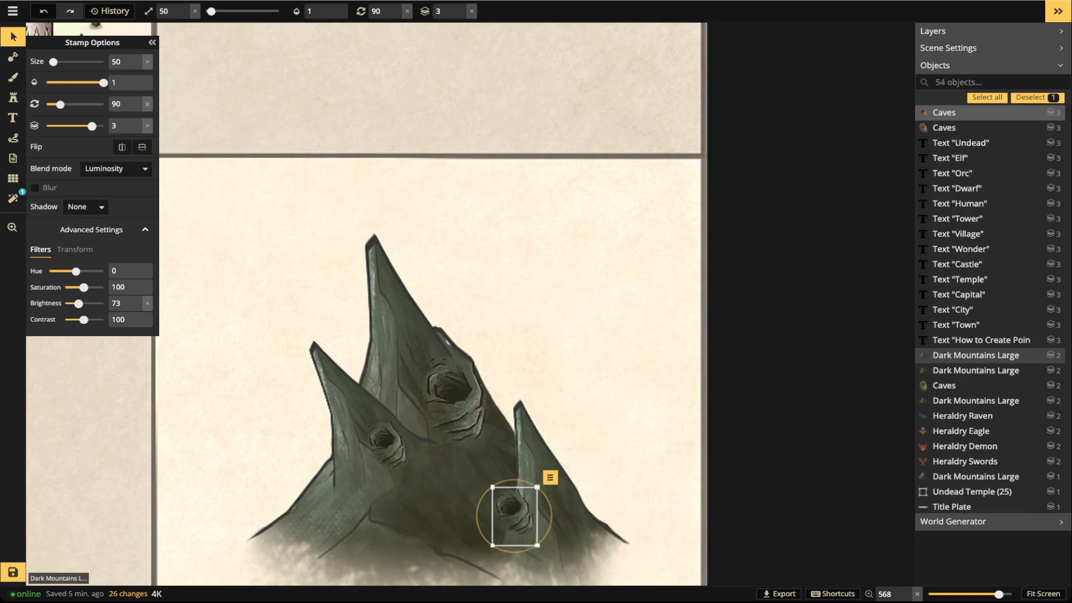
pyautogui.scroll(2, 515, 515)
pyautogui.scroll(2, 514, 516)
pyautogui.moveTo(514, 516); pyautogui.dragTo(555, 506)
pyautogui.scroll(-1, 557, 504)
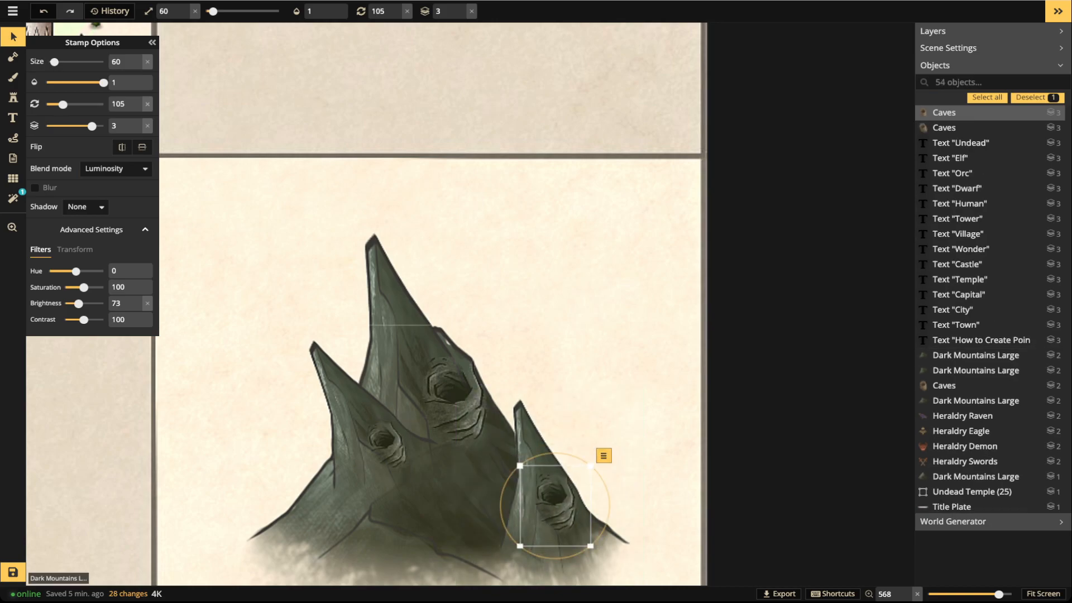
# Paste a cave copy onto the lower-left slope at size 70, flip it horizontally and rotate it to 285 degrees
pyautogui.hotkey('ctrl', 'v')
pyautogui.scroll(1, 450, 482)
pyautogui.moveTo(450, 481); pyautogui.dragTo(362, 511)
pyautogui.click(122, 148)
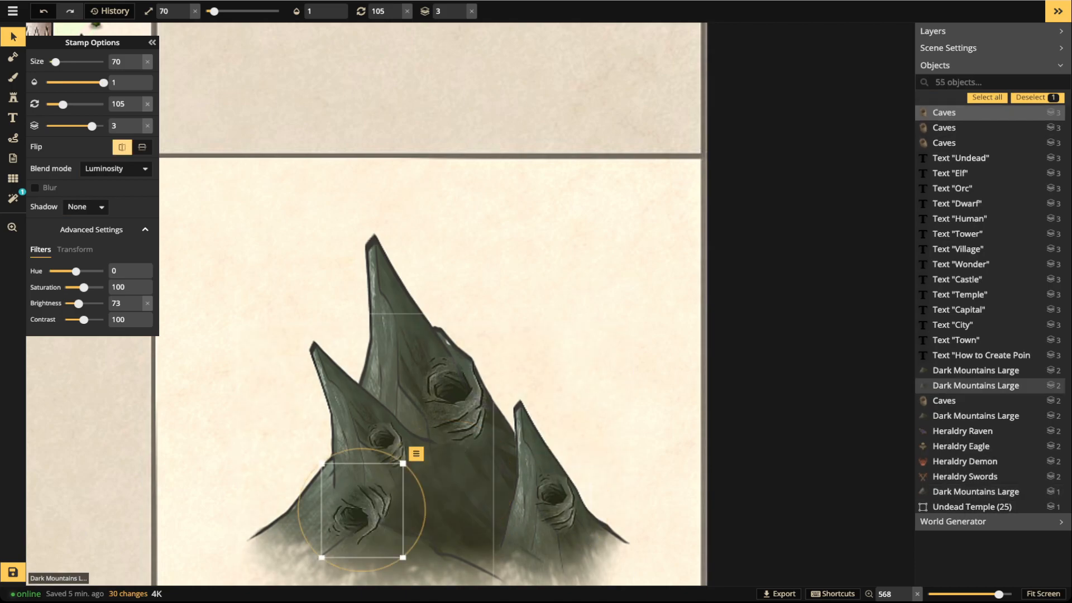
pyautogui.scroll(2, 363, 510)
pyautogui.scroll(10, 363, 511)
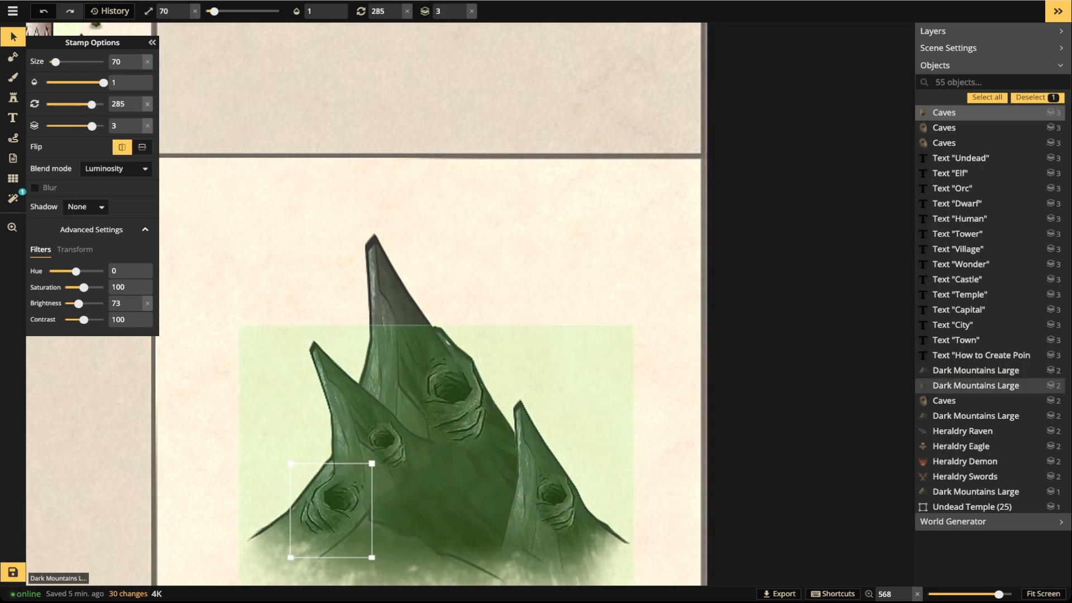
# Paste a smaller, rotated cave copy onto the tallest spike, just above the left spike's slope
pyautogui.hotkey('ctrl', 'v')
pyautogui.scroll(-2, 451, 417)
pyautogui.scroll(5, 451, 416)
pyautogui.scroll(-3, 451, 418)
pyautogui.moveTo(451, 417); pyautogui.dragTo(396, 326)
pyautogui.scroll(-1, 345, 283)
pyautogui.scroll(-3, 338, 321)
pyautogui.scroll(-2, 339, 313)
pyautogui.press('Escape')
# Copy the large upper cave to the middle of the mountain's base, rotated to 75 degrees with brightness 62
pyautogui.press('space')
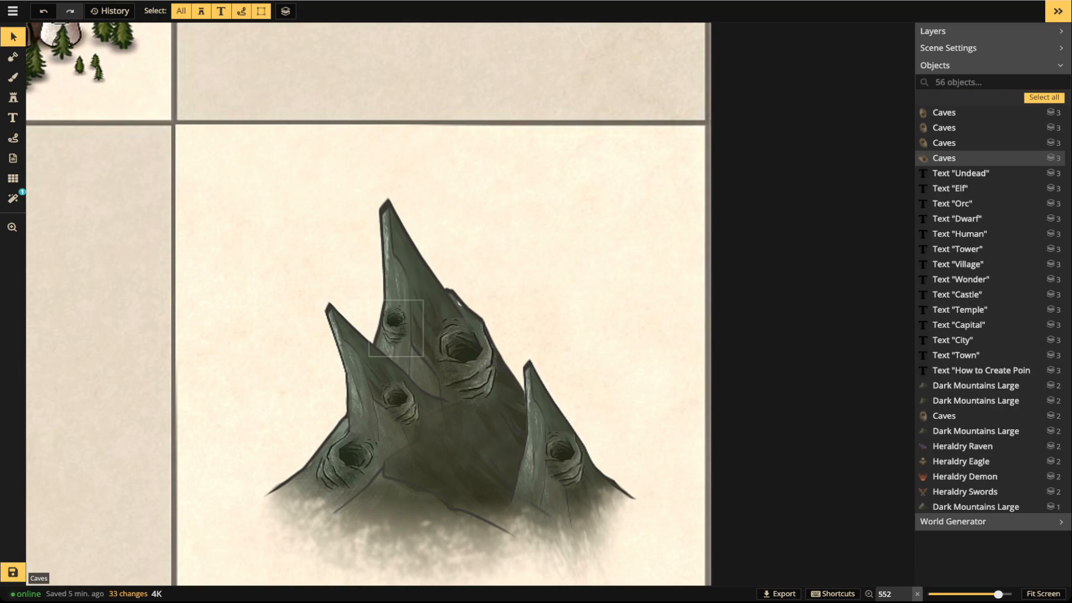
pyautogui.click(458, 359)
pyautogui.scroll(3, 457, 359)
pyautogui.press('space')
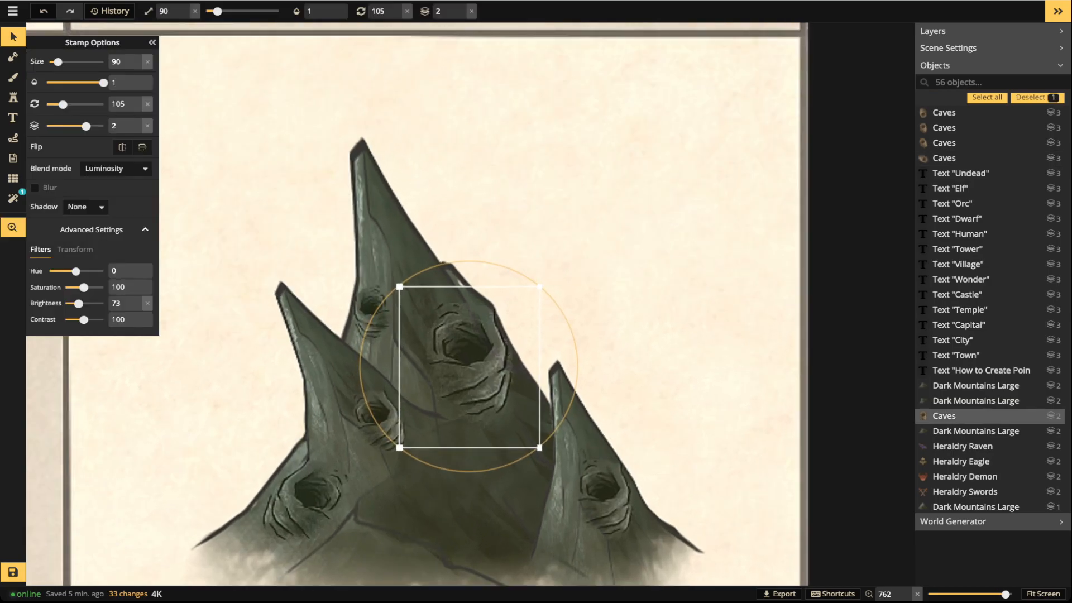
pyautogui.moveTo(457, 360); pyautogui.dragTo(452, 237)
pyautogui.hotkey('ctrl', 'v')
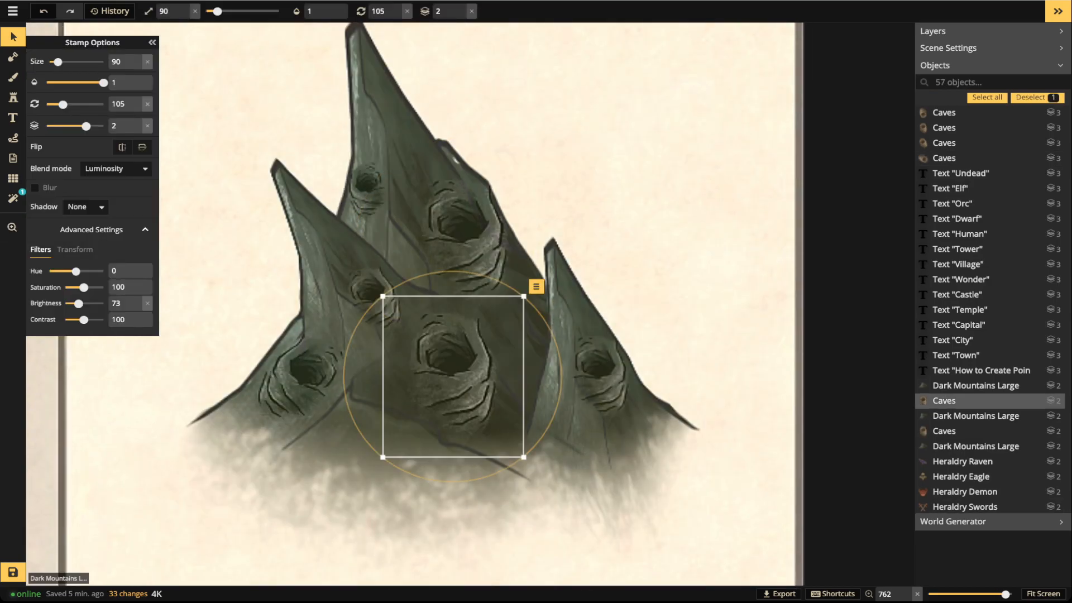
pyautogui.press('[')
pyautogui.scroll(-2, 453, 368)
pyautogui.moveTo(453, 369); pyautogui.dragTo(466, 374)
pyautogui.press(']')
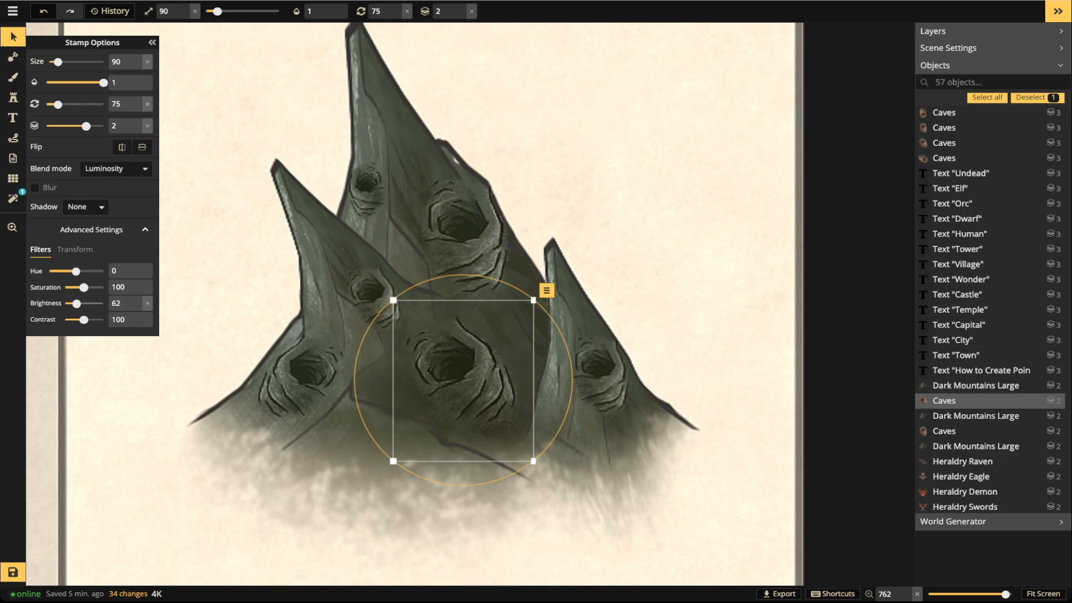
# Select all the mountain and cave stamps together, scale them down to size 88 and recentre them in the cell
pyautogui.click(295, 326)
pyautogui.scroll(-5, 295, 326)
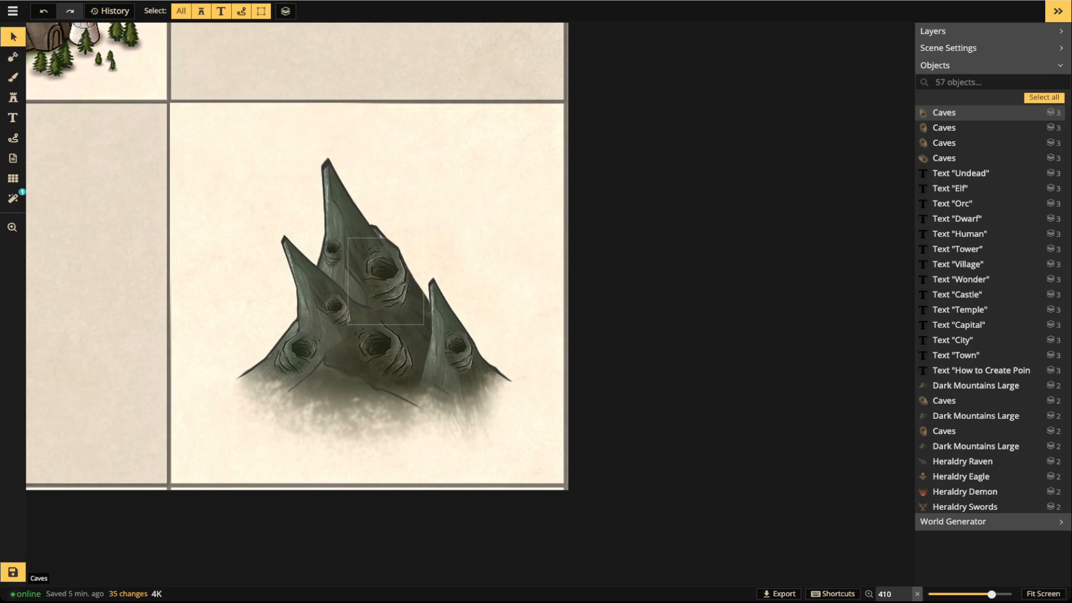
pyautogui.moveTo(215, 140); pyautogui.dragTo(522, 447)
pyautogui.moveTo(385, 346); pyautogui.dragTo(386, 351)
pyautogui.moveTo(386, 311); pyautogui.dragTo(385, 306)
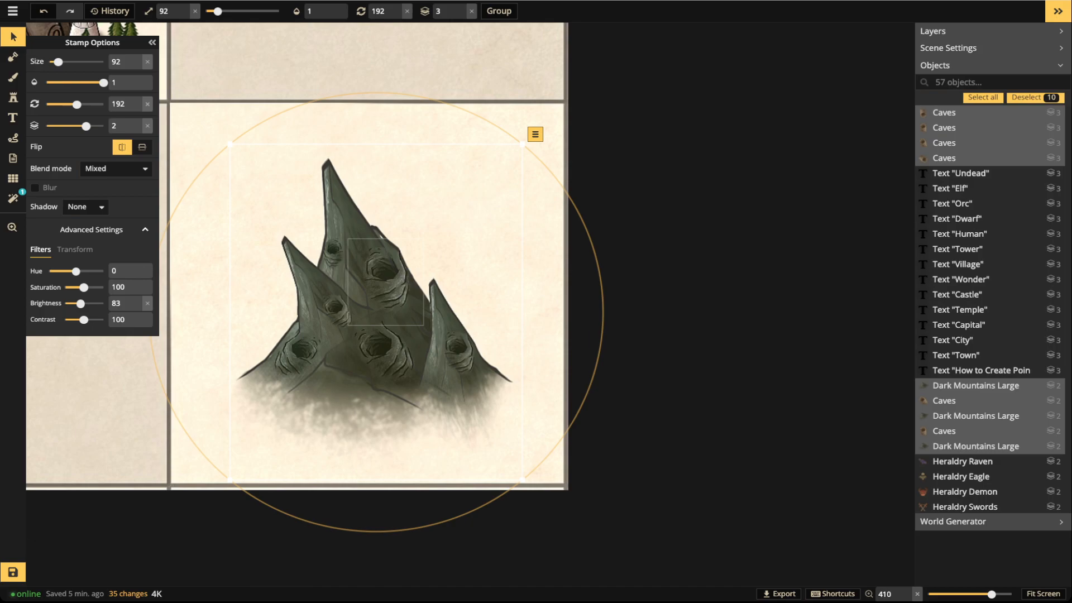
pyautogui.moveTo(385, 313); pyautogui.dragTo(379, 339)
pyautogui.moveTo(514, 503); pyautogui.dragTo(504, 490)
pyautogui.moveTo(369, 330); pyautogui.dragTo(374, 319)
# Place four random Dark Hills stamps at size 128 on layer 0 along the foot of the mountain
pyautogui.press('s')
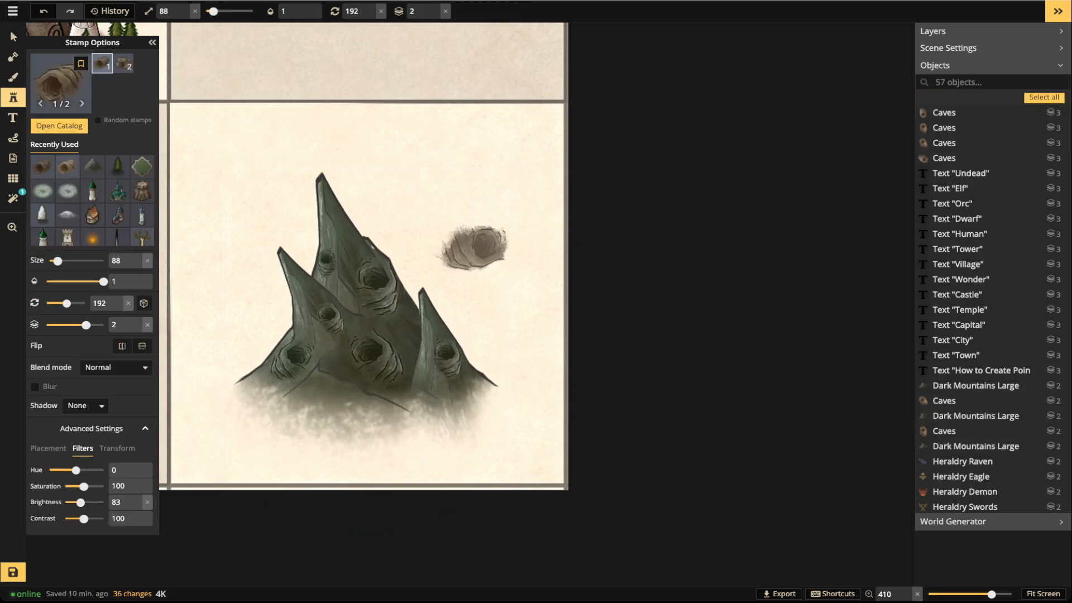
pyautogui.click(61, 84)
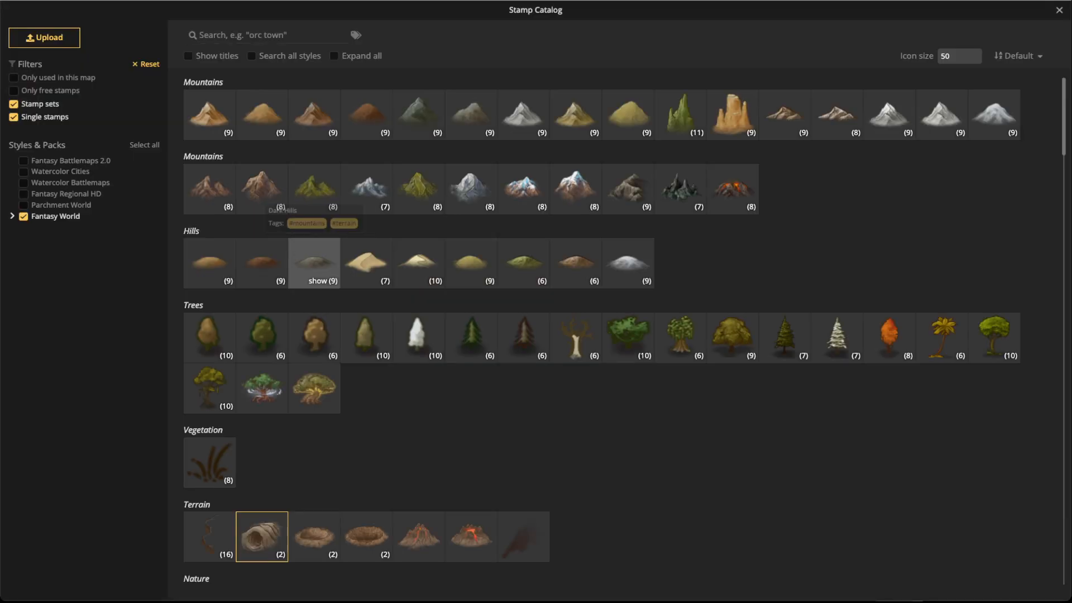
pyautogui.click(314, 260)
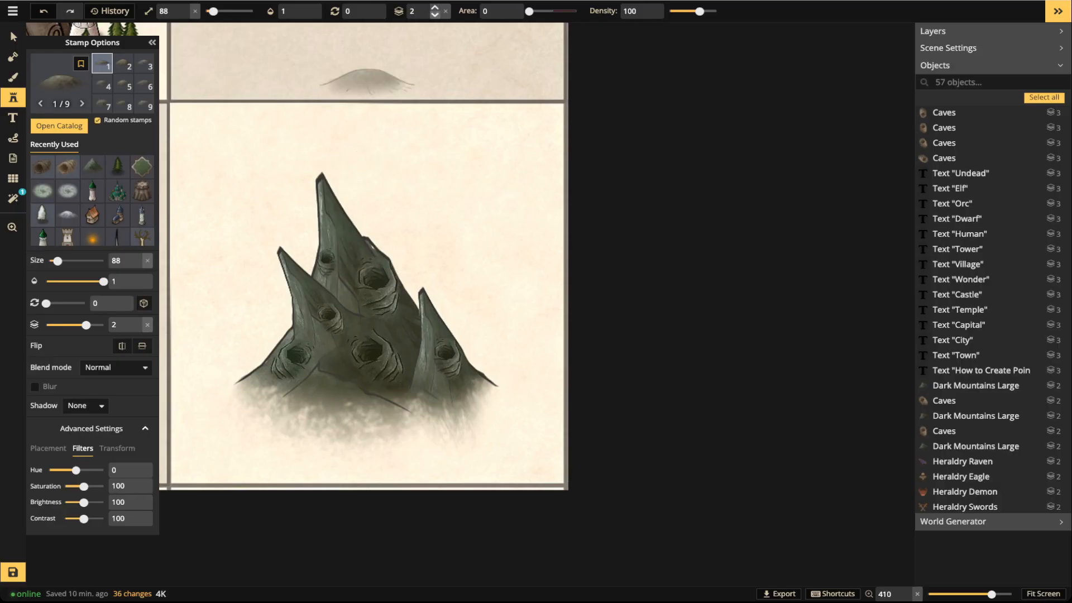
pyautogui.scroll(3, 240, 407)
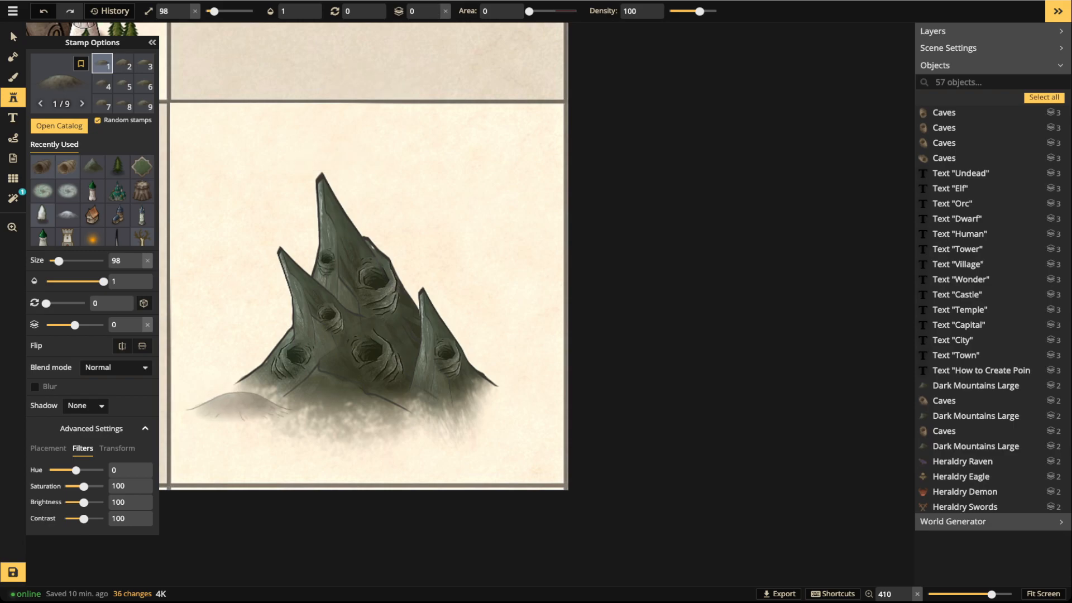
pyautogui.scroll(1, 240, 407)
pyautogui.click(240, 405)
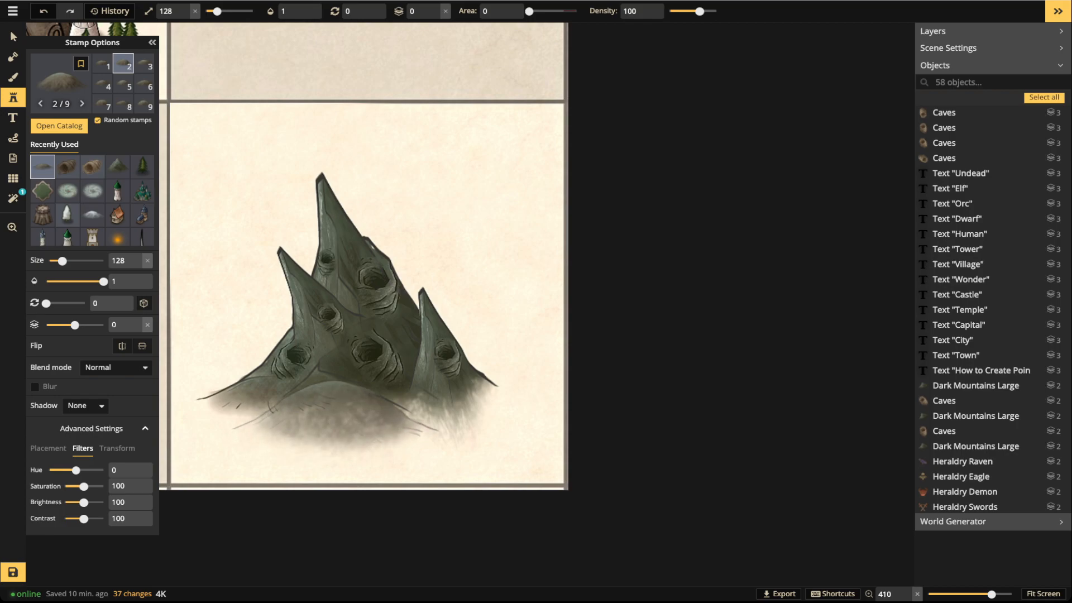
pyautogui.click(276, 395)
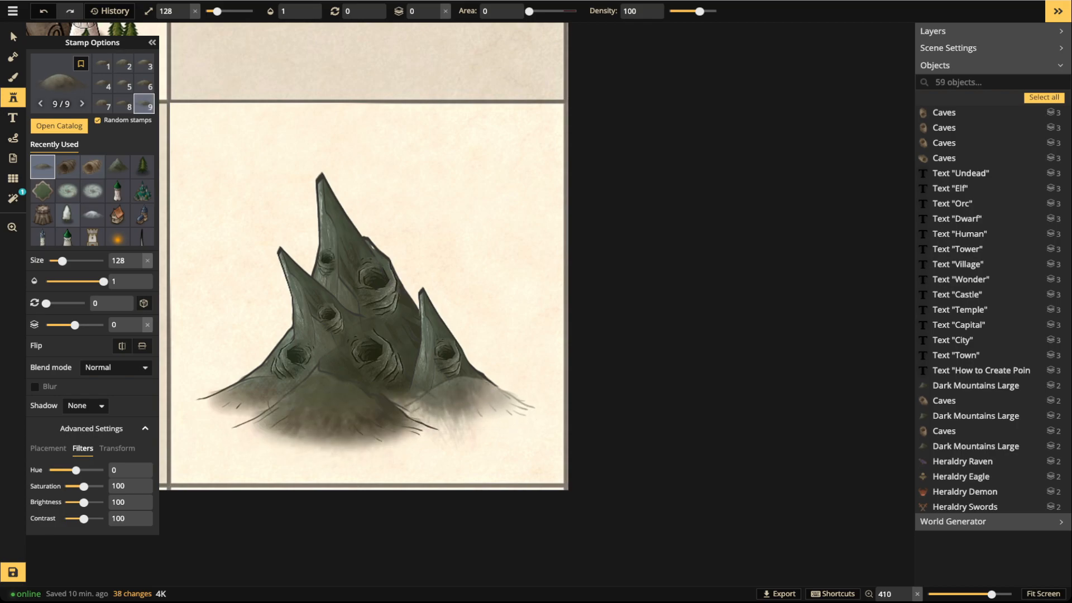
pyautogui.click(469, 403)
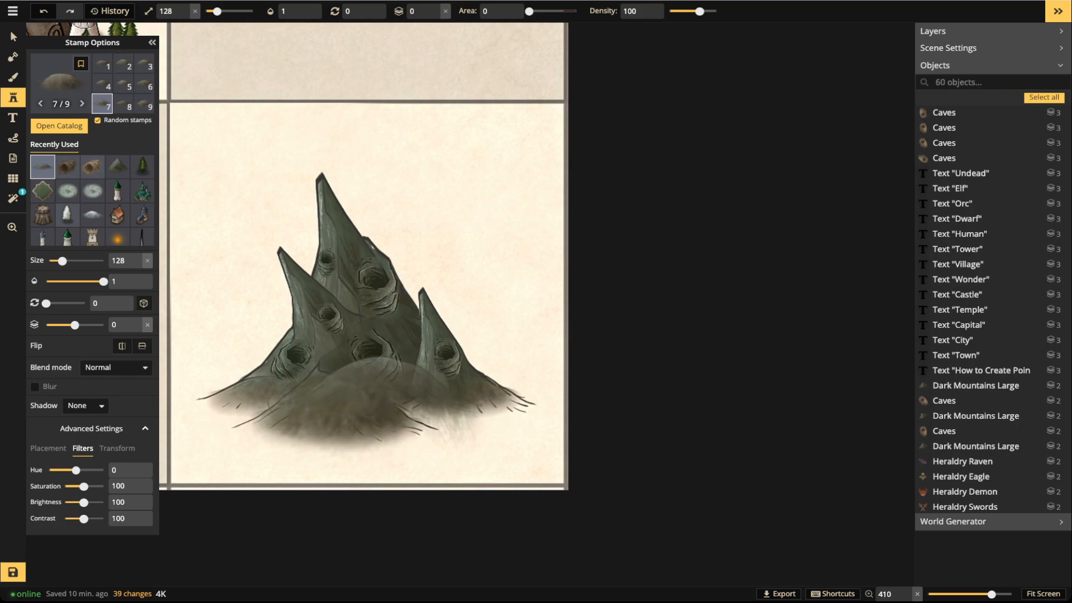
pyautogui.click(441, 405)
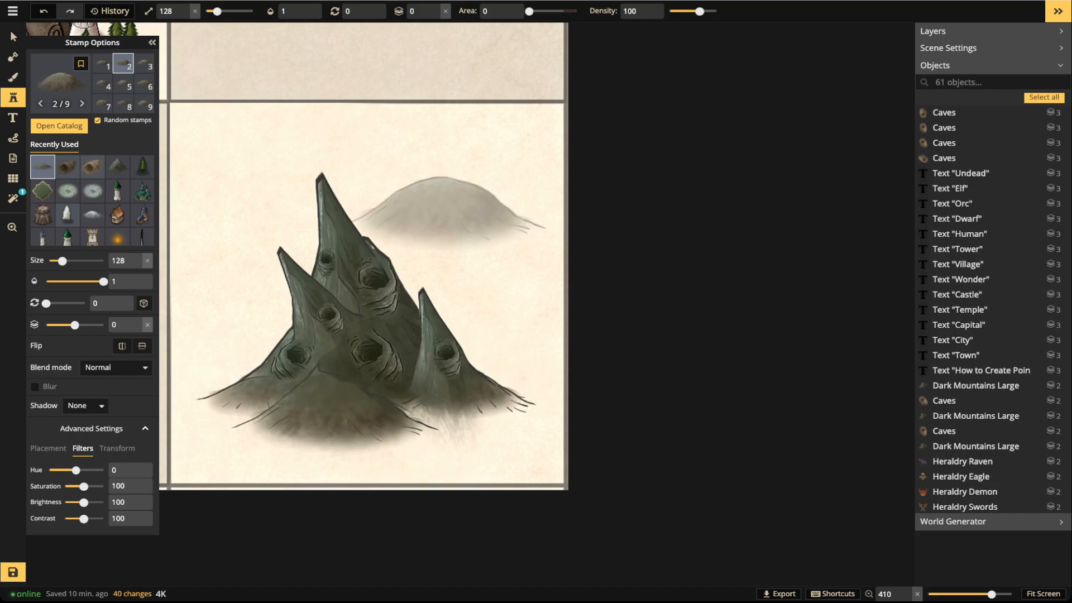
# Add three random Dark Hills stamps at size 68 on layer 3 in front of the mountain: one on each side and one near the middle
pyautogui.click(443, 62)
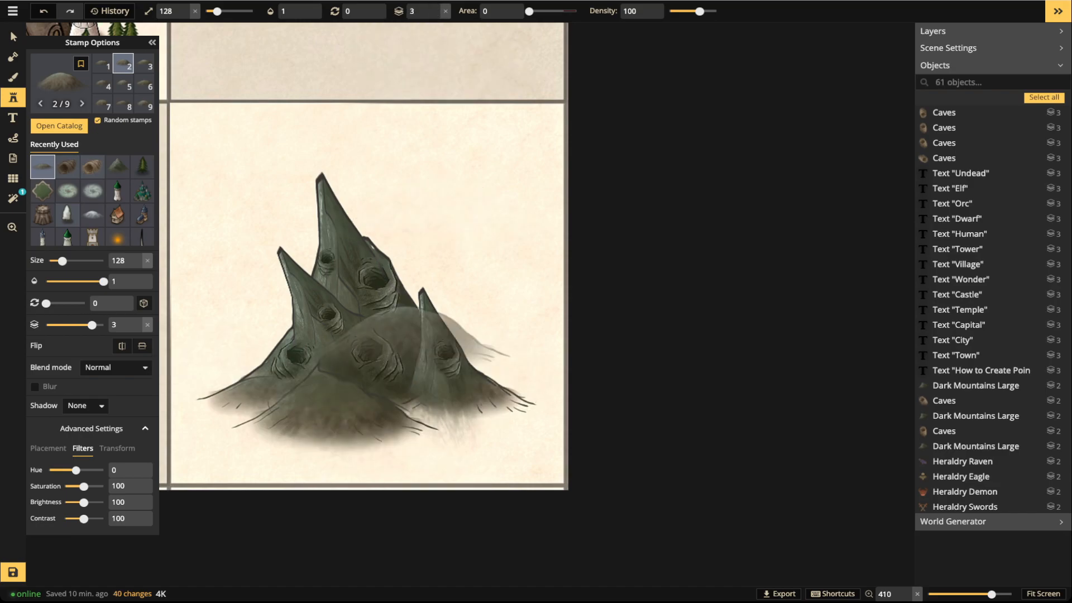
pyautogui.scroll(-6, 411, 388)
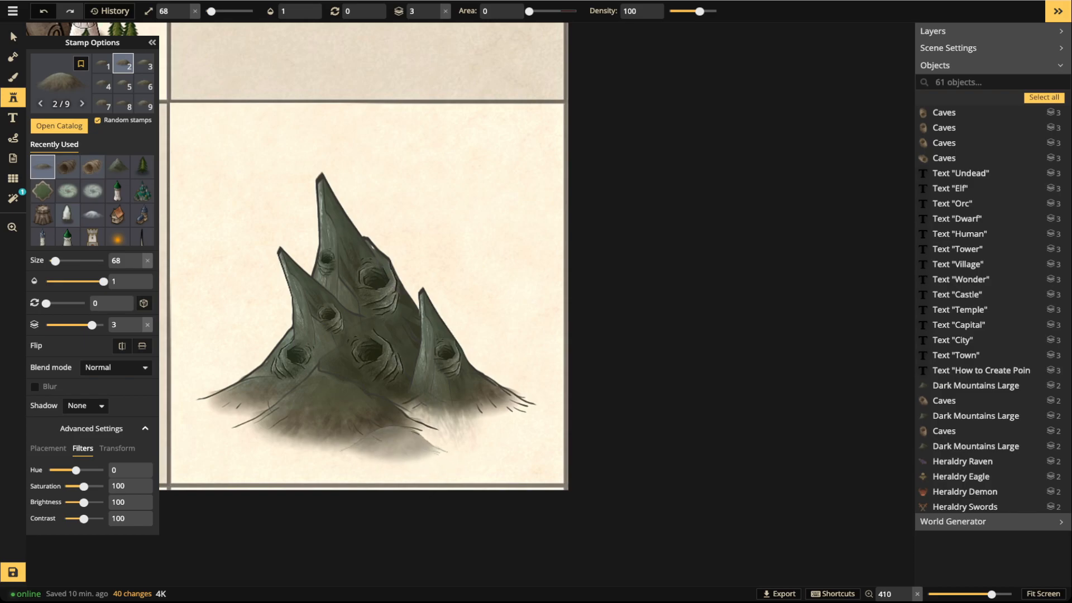
pyautogui.click(394, 441)
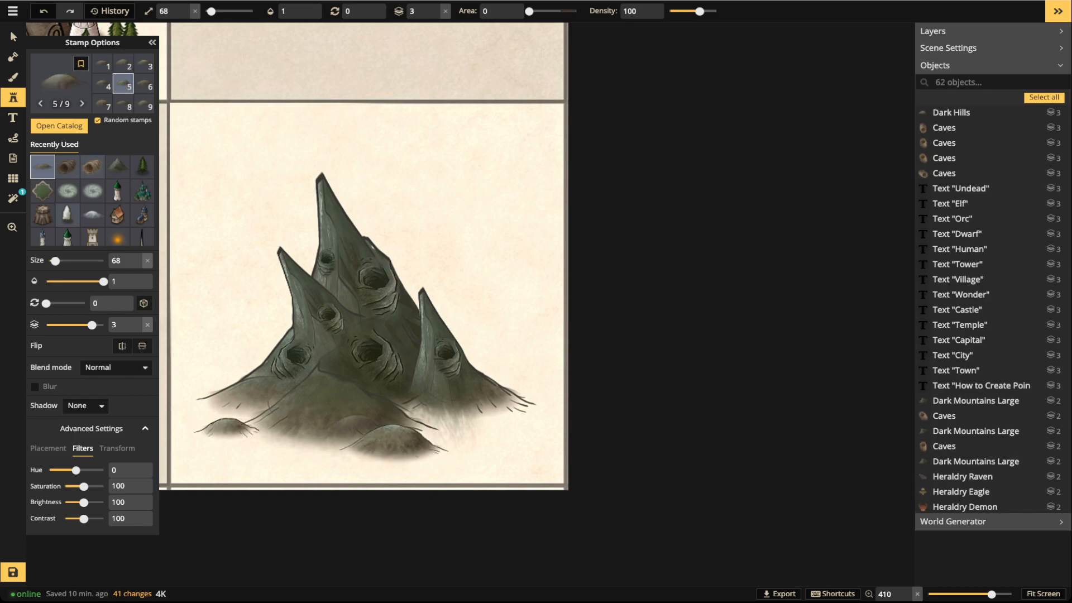
pyautogui.click(491, 425)
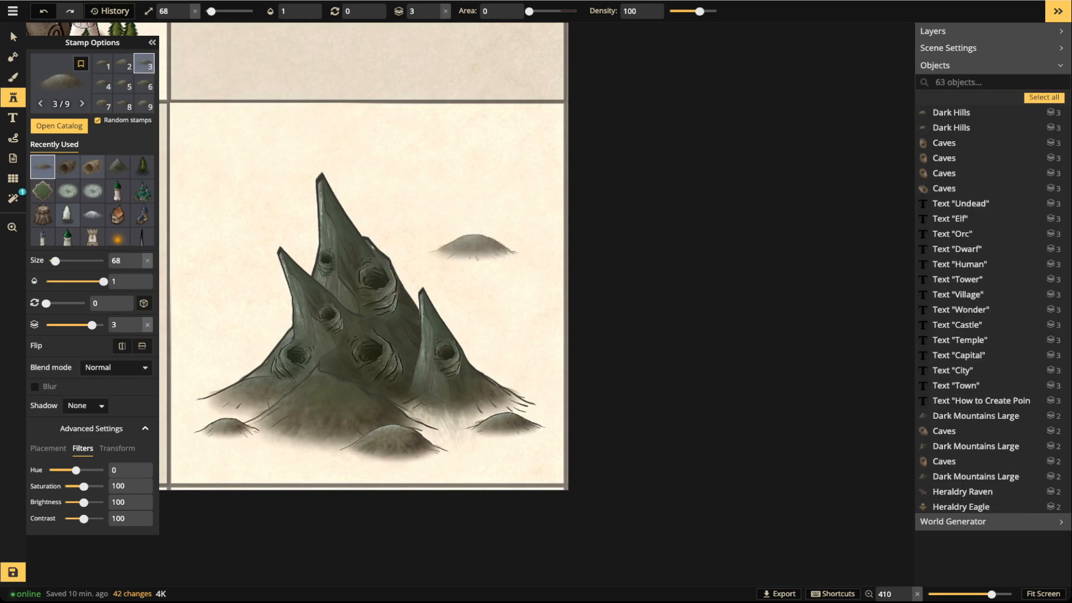
pyautogui.click(475, 246)
# Copy the left spike mountain, shrink it to size 30 with rotation 0 on layer 4, and set it on the small left hill
pyautogui.click(13, 37)
pyautogui.scroll(2, 336, 360)
pyautogui.click(336, 360)
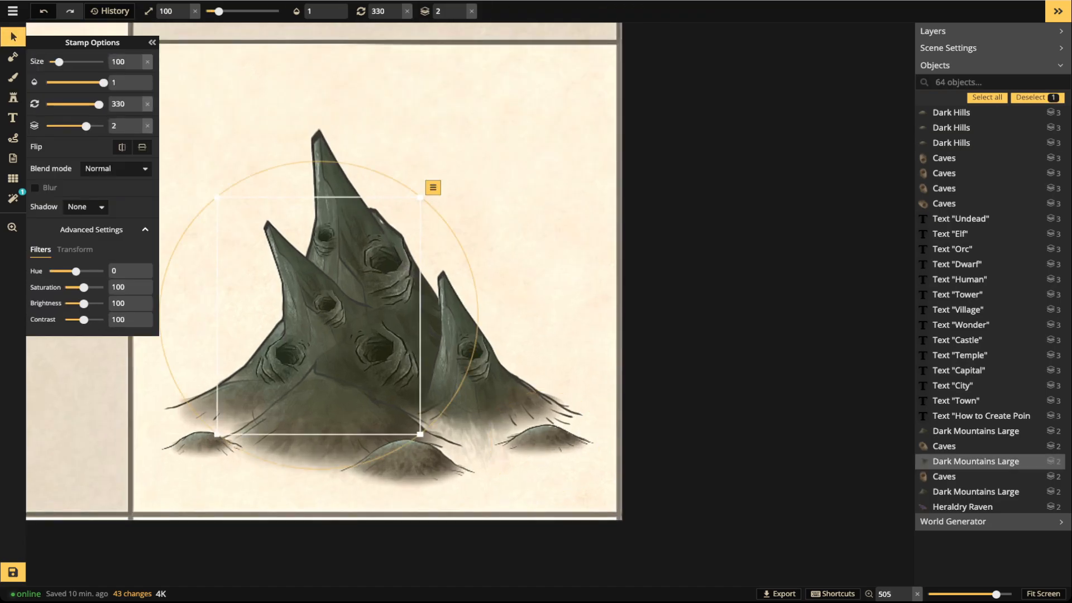
pyautogui.moveTo(419, 434); pyautogui.dragTo(225, 373)
pyautogui.moveTo(206, 333); pyautogui.dragTo(202, 431)
pyautogui.doubleClick(461, 7)
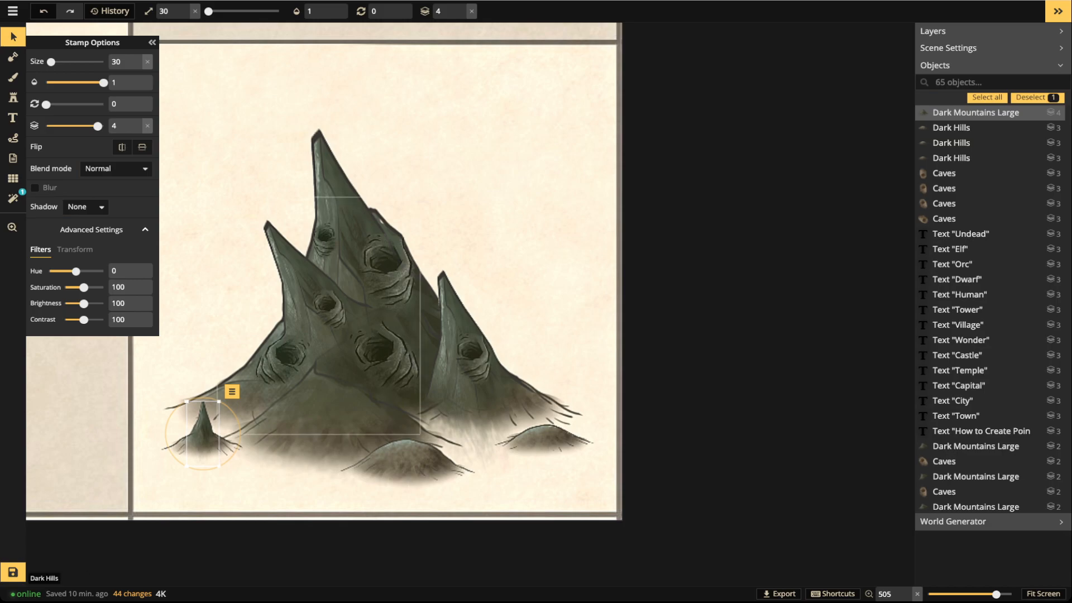
# Place two random Dark Mountains Large stamps at size 30 on layer 4 in the blank area beside the tall spike
pyautogui.click(13, 97)
pyautogui.scroll(3, 438, 413)
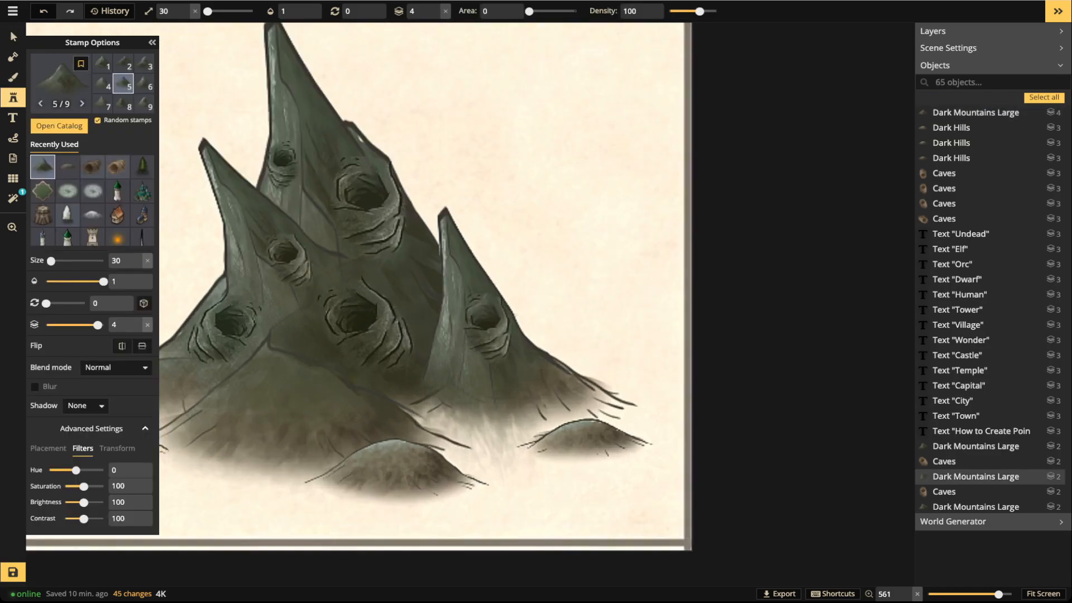
pyautogui.click(562, 190)
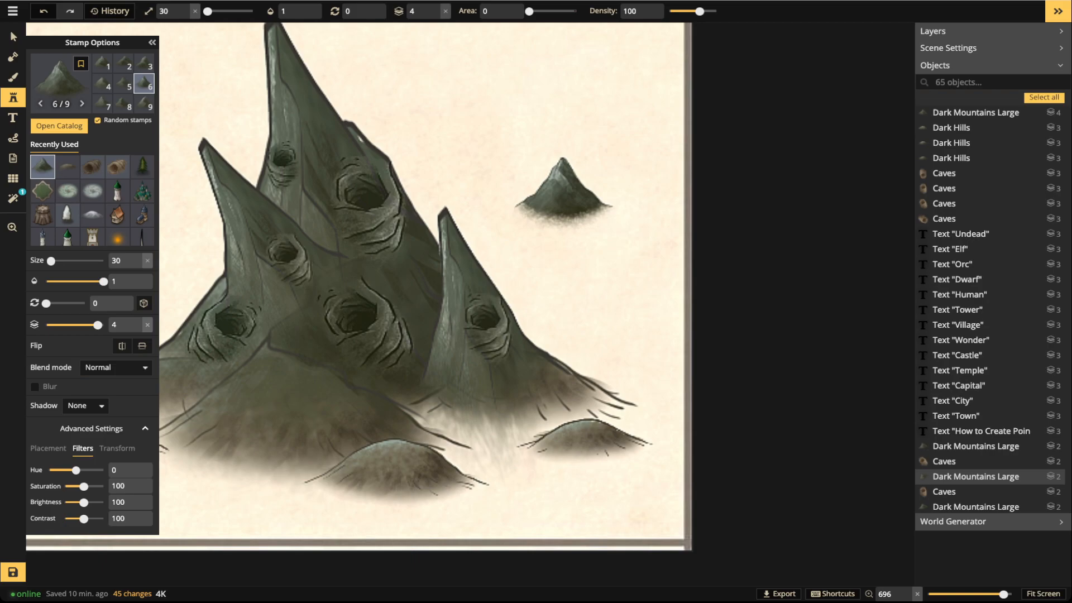
pyautogui.click(507, 102)
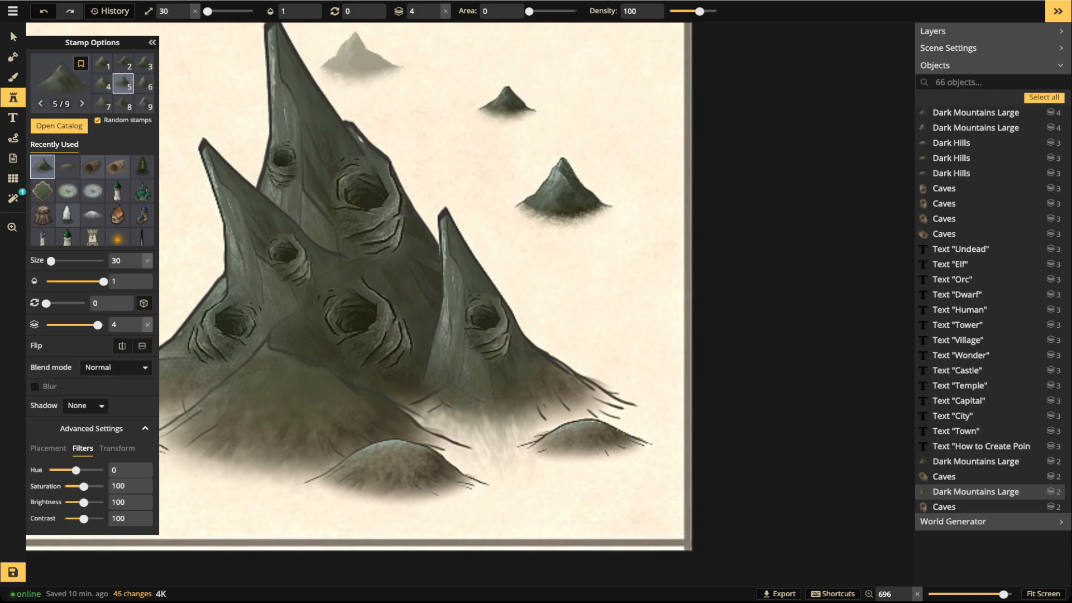
# Select both new small mountain stamps together and narrow them to a width of 52
pyautogui.click(13, 37)
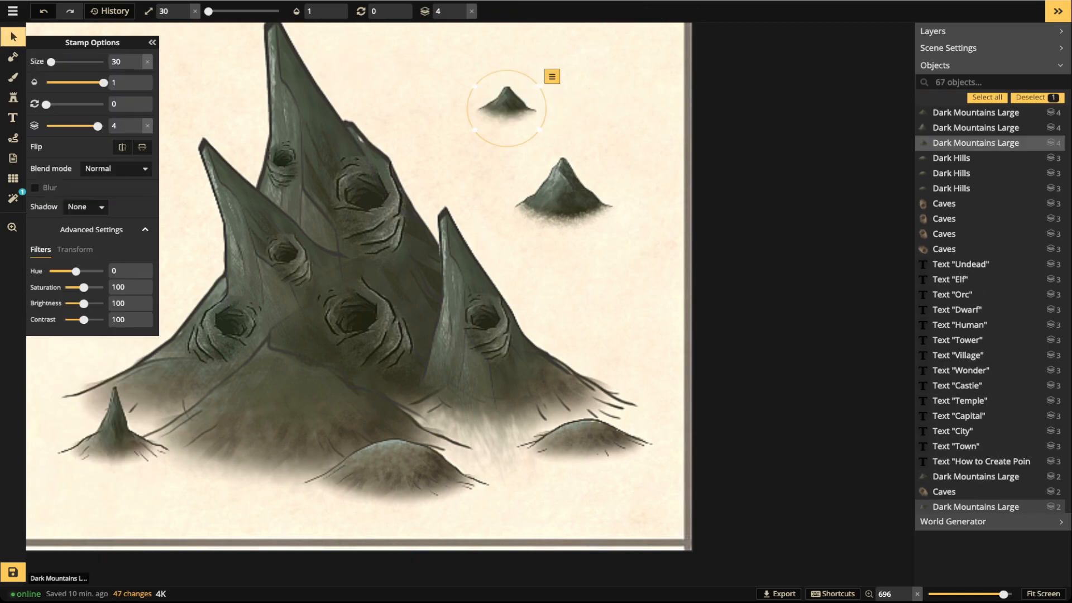
pyautogui.click(562, 194)
pyautogui.keyDown('shift'); pyautogui.click(507, 105); pyautogui.keyUp('shift')
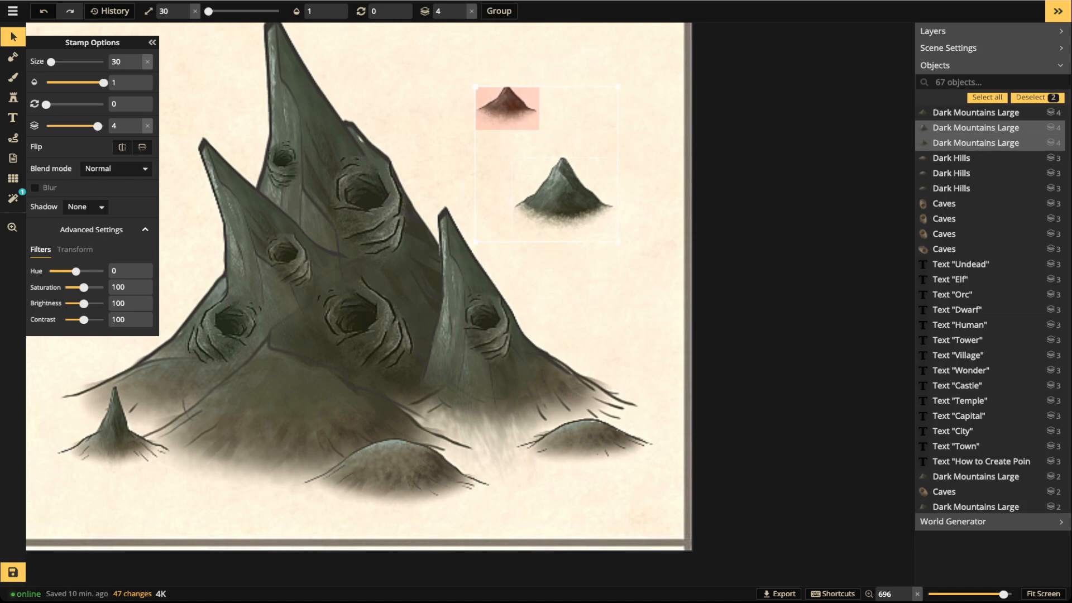
pyautogui.moveTo(507, 105); pyautogui.dragTo(512, 109)
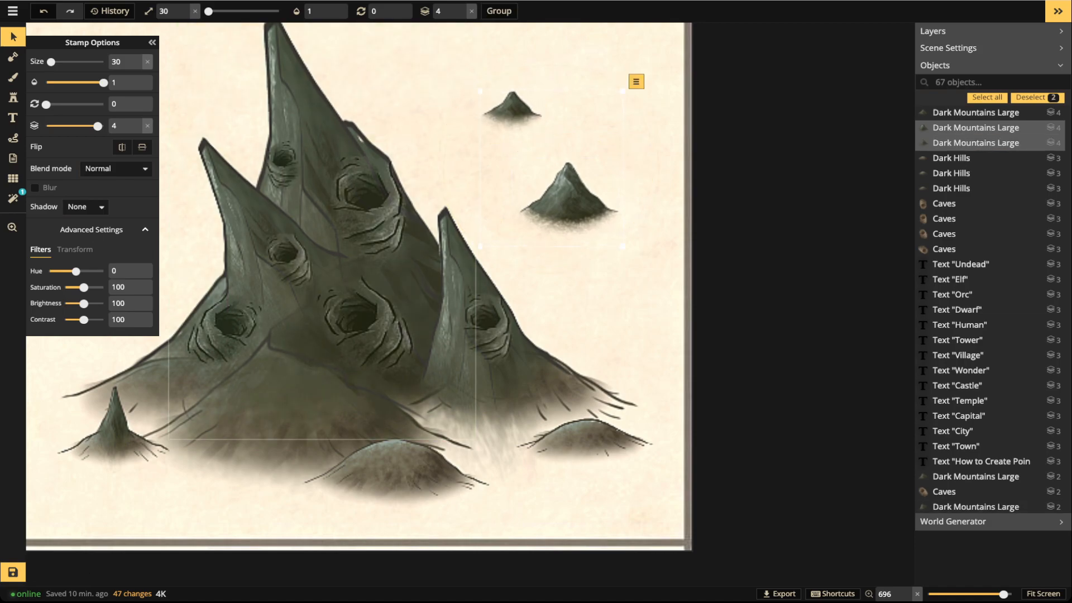
pyautogui.click(74, 249)
pyautogui.moveTo(82, 271); pyautogui.dragTo(74, 271)
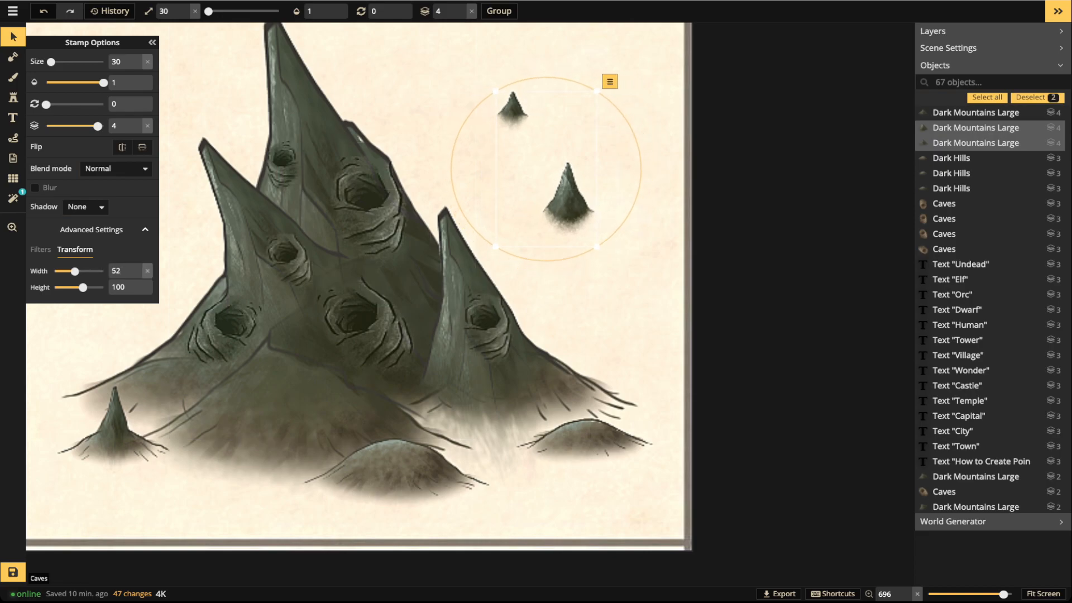
# Enlarge the lower of the two narrow mountain stamps and move it onto the small middle hill
pyautogui.click(568, 201)
pyautogui.press(']')
pyautogui.press(']')
pyautogui.moveTo(569, 202); pyautogui.dragTo(397, 440)
# Enlarge the remaining narrow mountain stamp to size 50 and move it onto the small right hill
pyautogui.click(513, 112)
pyautogui.press(']')
pyautogui.press(']')
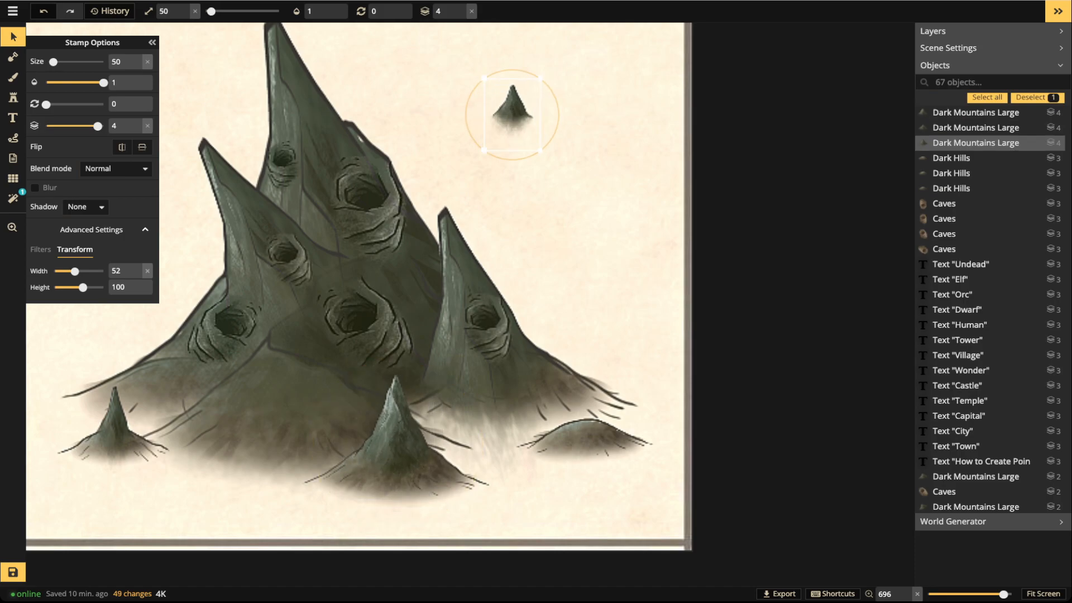
pyautogui.moveTo(512, 111); pyautogui.dragTo(589, 422)
pyautogui.press('Escape')
pyautogui.scroll(-4, 319, 226)
pyautogui.press('space')
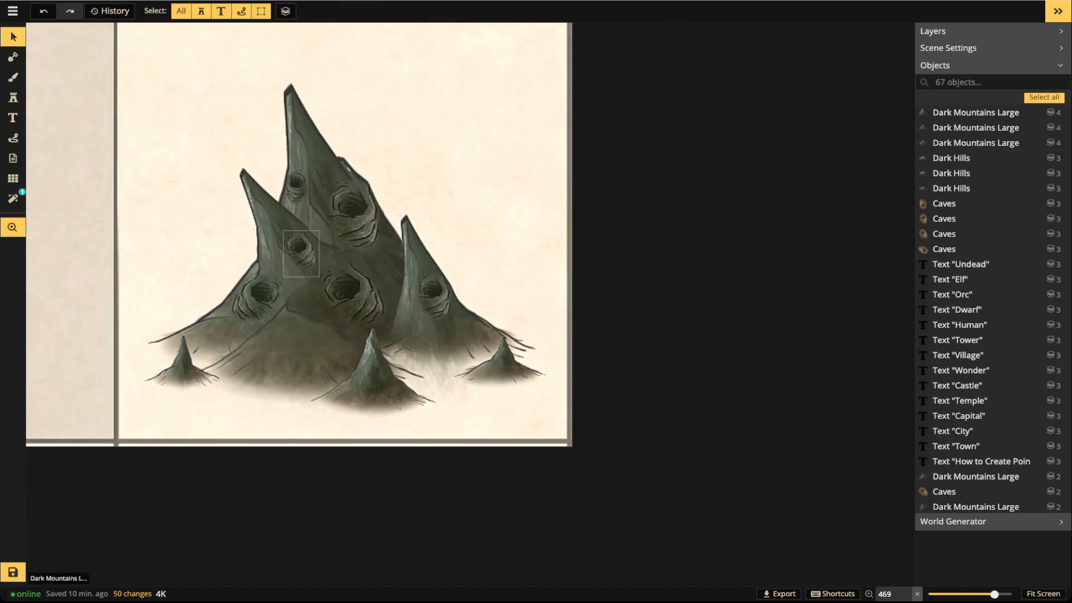
pyautogui.moveTo(304, 240); pyautogui.dragTo(385, 260)
pyautogui.moveTo(242, 155); pyautogui.dragTo(585, 431)
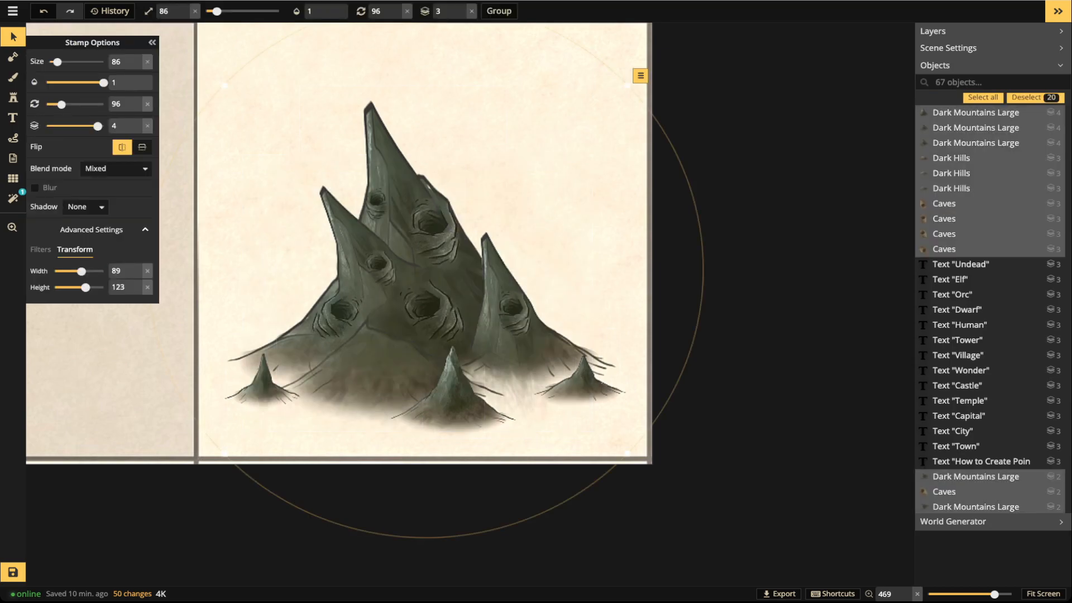
pyautogui.press('Escape')
# Paste a copy of the right spike mountain and send the copy back to layer -2
pyautogui.click(514, 313)
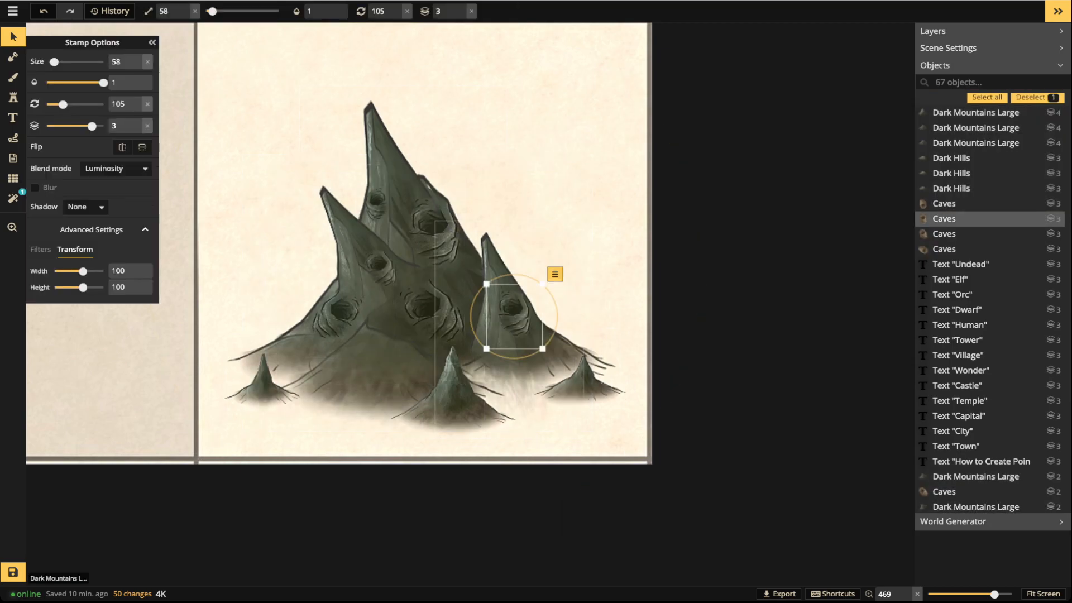
pyautogui.click(500, 273)
pyautogui.hotkey('ctrl', 'c')
pyautogui.hotkey('ctrl', 'v')
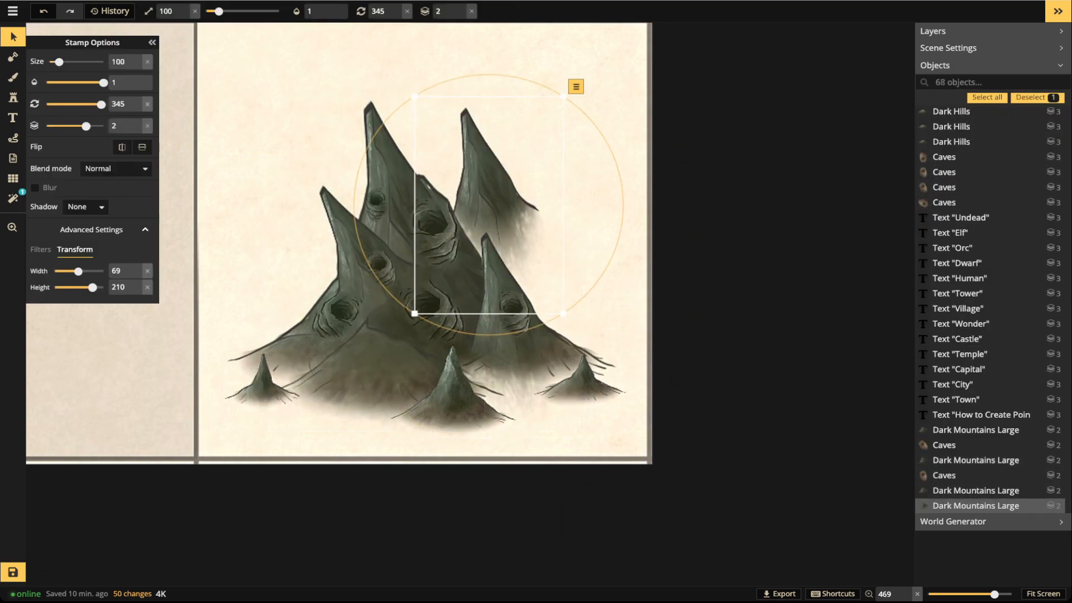
pyautogui.click(461, 16)
pyautogui.click(461, 16)
pyautogui.click(461, 16)
pyautogui.click(461, 16)
# Place the copied spike just behind the right spike at size 80 with rotation 0 and brightness 79
pyautogui.moveTo(487, 193); pyautogui.dragTo(511, 296)
pyautogui.scroll(1, 463, 244)
pyautogui.scroll(-1, 511, 297)
pyautogui.scroll(-1, 512, 307)
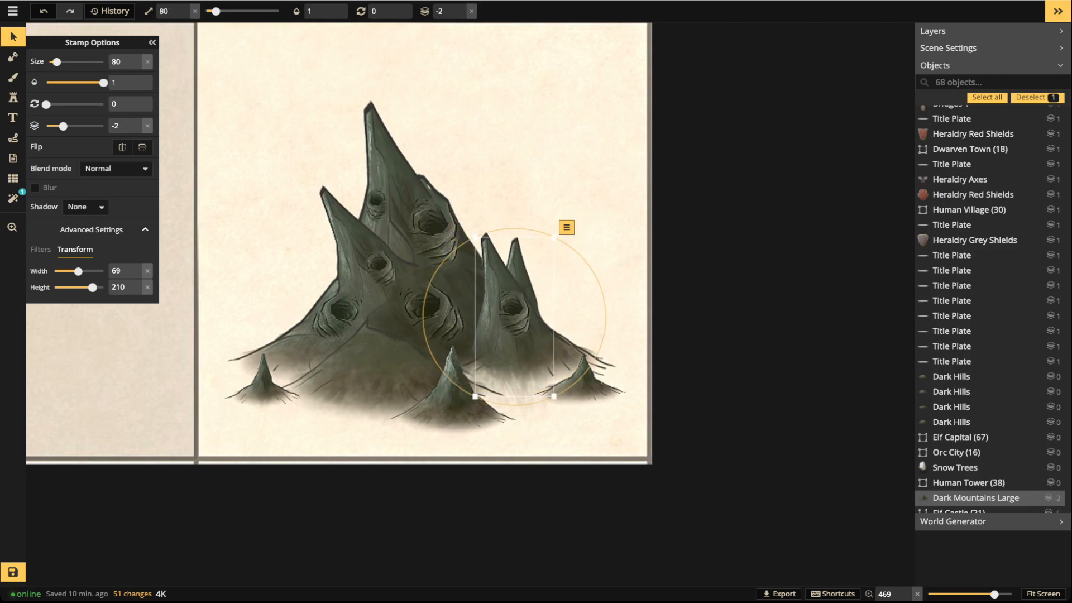
pyautogui.click(40, 250)
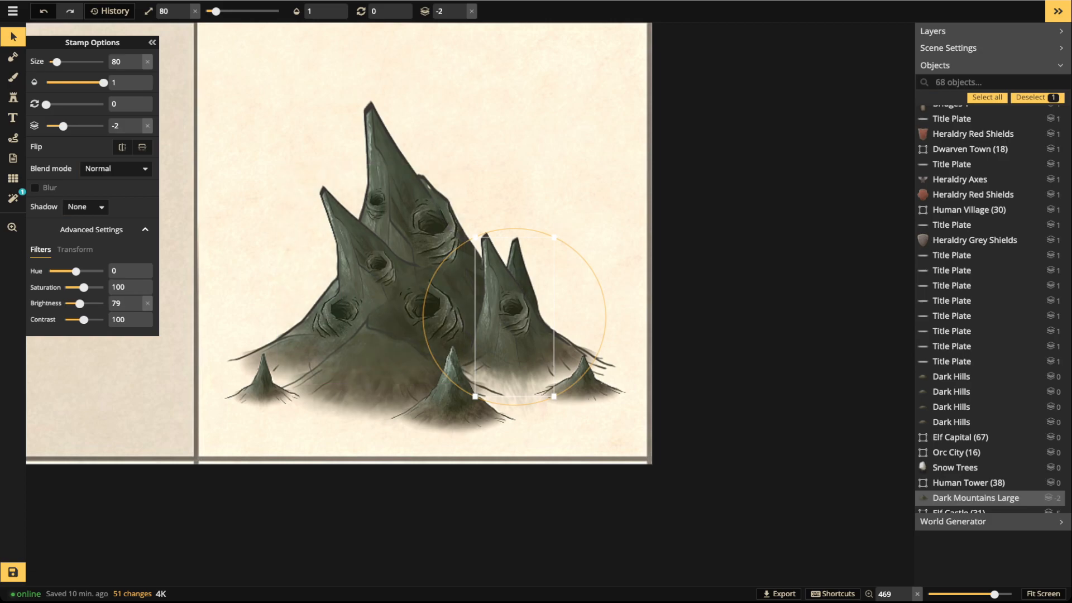
# Copy the darkened back spike to behind the left spike, rotated to 330 degrees and scaled to size 60
pyautogui.click(514, 316)
pyautogui.scroll(-1, 279, 284)
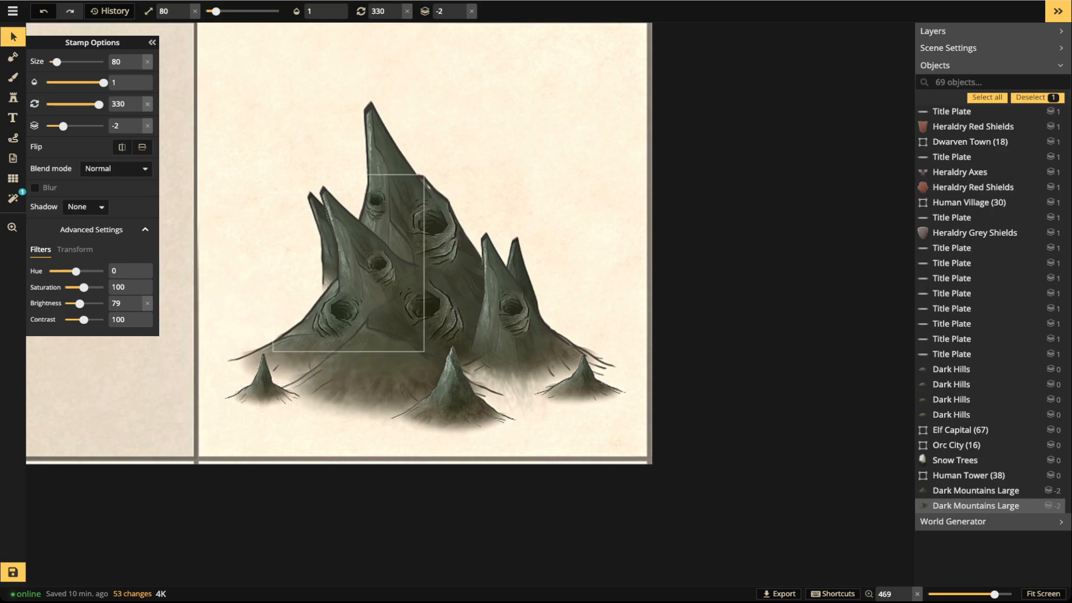
pyautogui.scroll(-4, 340, 273)
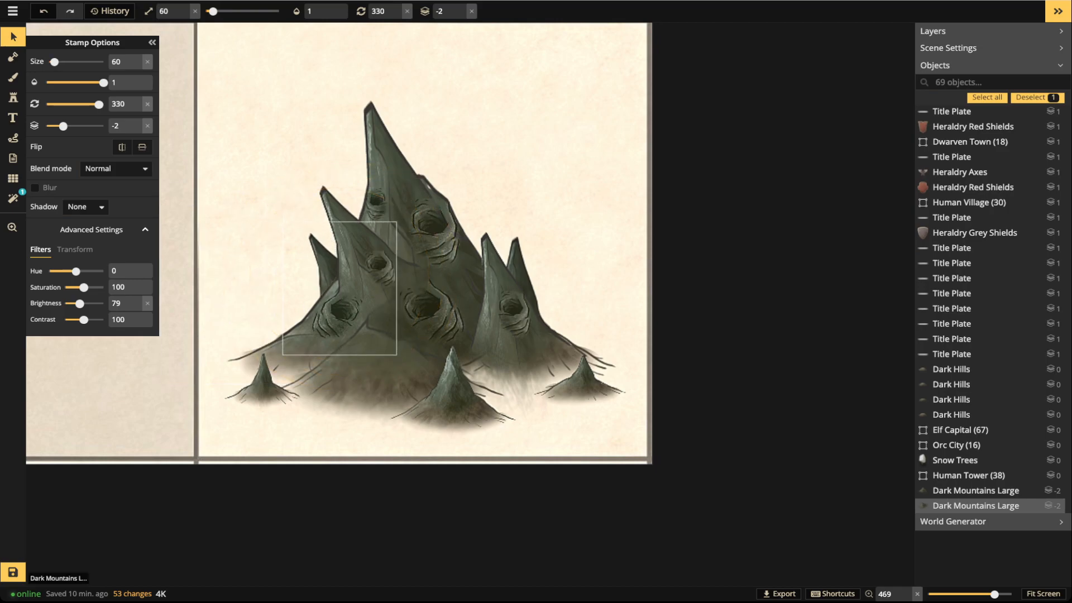
# Paste another copy of the darkened spike, rotate it, and tuck it behind the right slope of the tallest spike
pyautogui.hotkey('ctrl', 'c')
pyautogui.hotkey('ctrl', 'v')
pyautogui.scroll(2, 435, 108)
pyautogui.moveTo(434, 108); pyautogui.dragTo(420, 188)
pyautogui.scroll(1, 432, 180)
pyautogui.press('Escape')
# Select all the mountain, hill and cave stamps, scale them down to size 79 and recentre them low in the cell
pyautogui.scroll(-2, 281, 136)
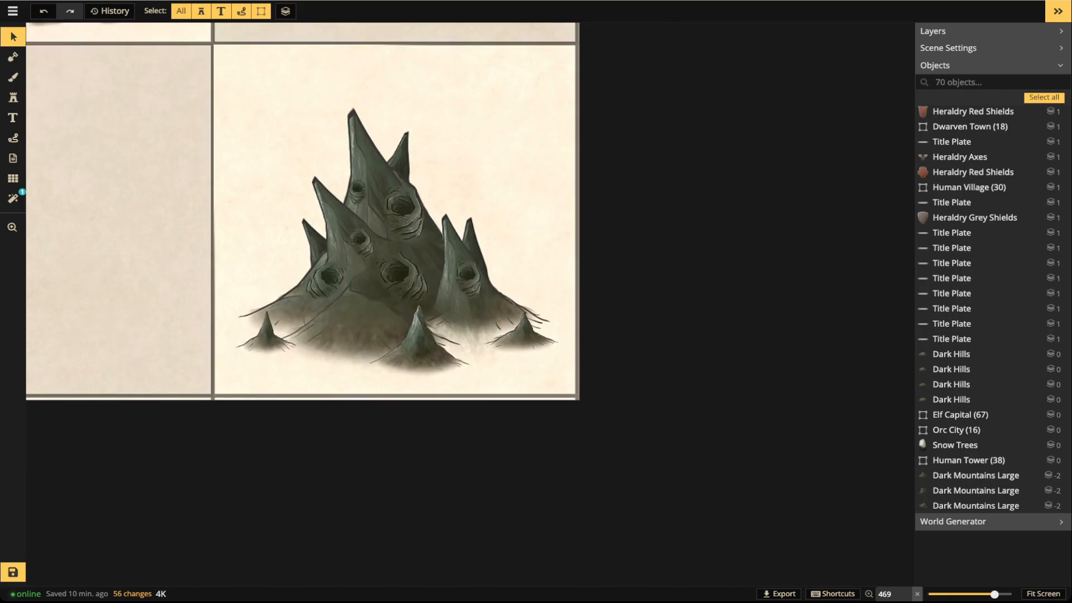
pyautogui.scroll(-1, 281, 131)
pyautogui.moveTo(195, 114); pyautogui.dragTo(579, 325)
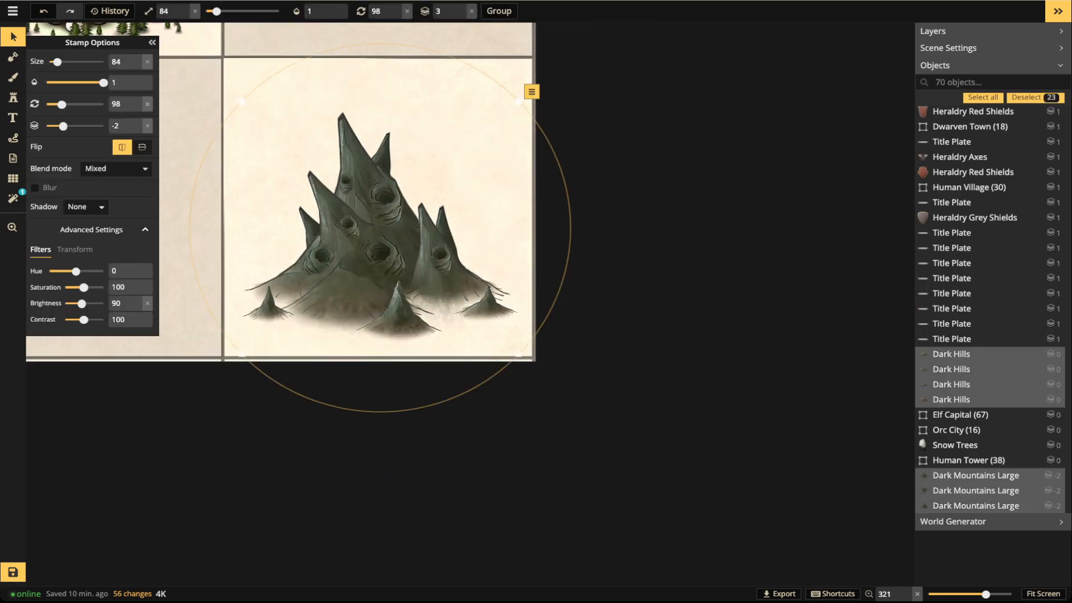
pyautogui.moveTo(242, 102); pyautogui.dragTo(256, 115)
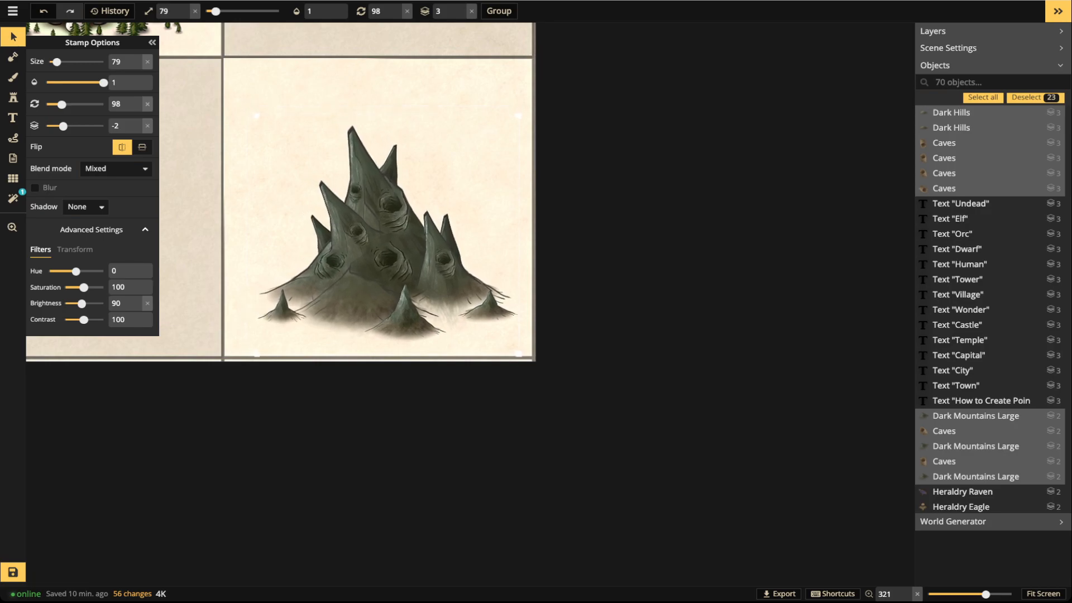
pyautogui.moveTo(392, 212); pyautogui.dragTo(385, 219)
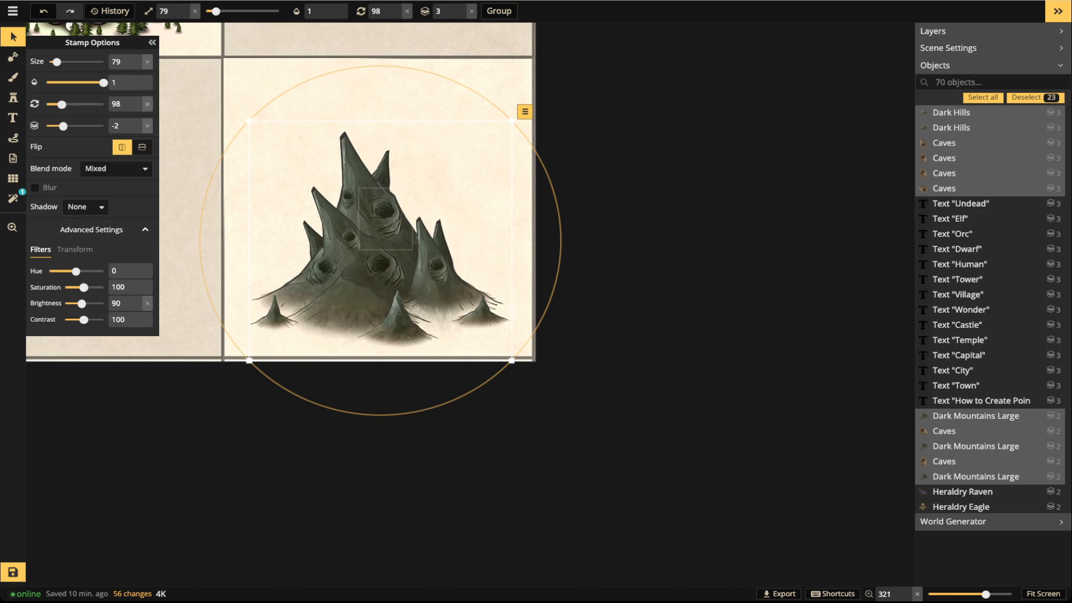
pyautogui.moveTo(385, 218); pyautogui.dragTo(386, 224)
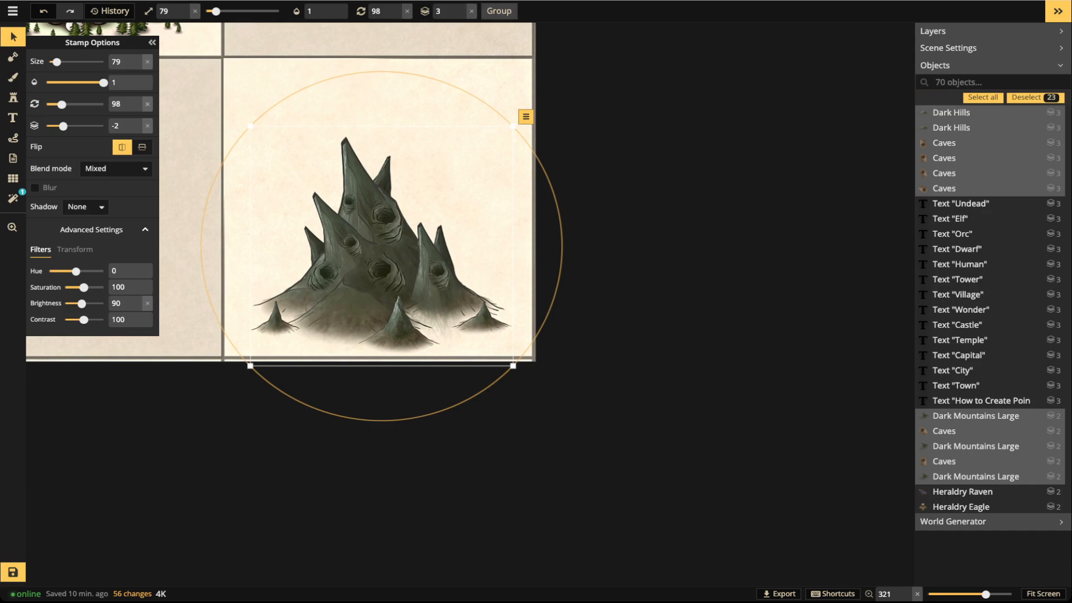
# Group the selected mountain stamps, set the group to layer 0 and nudge it slightly lower in the cell
pyautogui.click(498, 11)
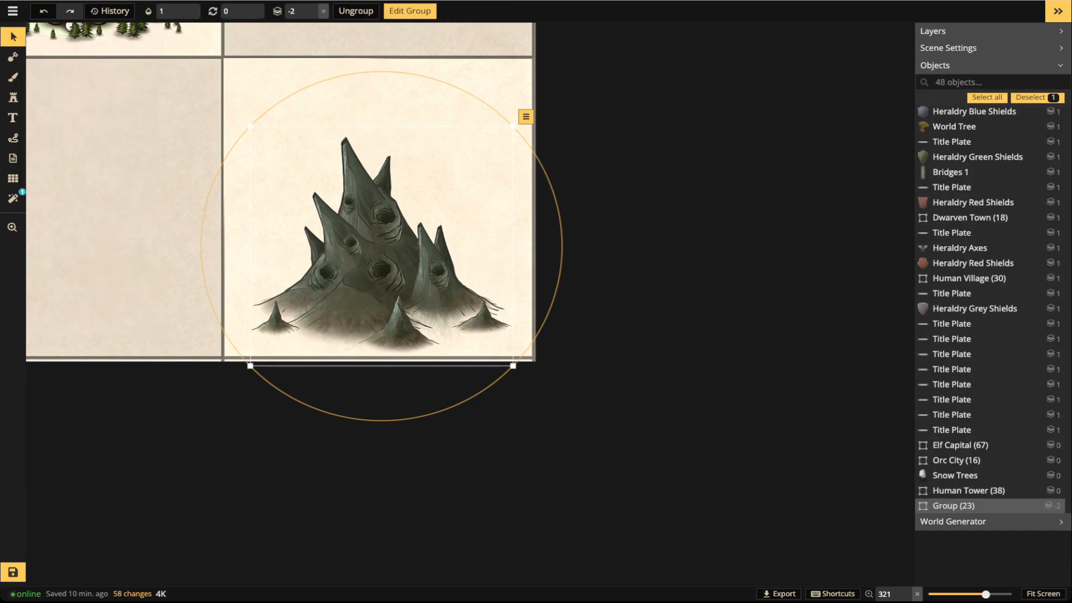
pyautogui.moveTo(383, 246); pyautogui.dragTo(382, 246)
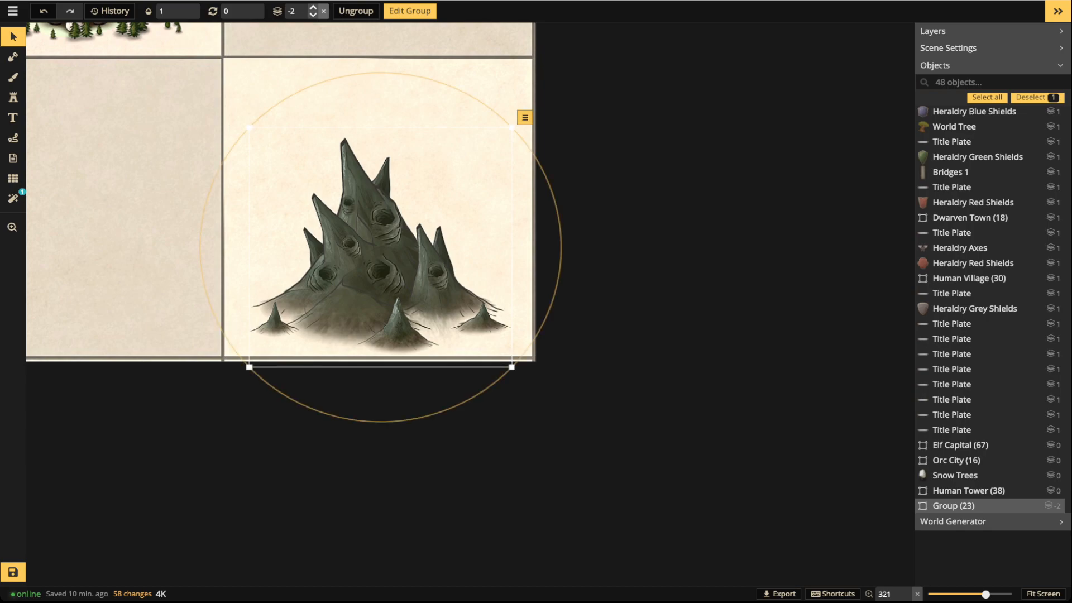
pyautogui.click(313, 6)
pyautogui.click(313, 7)
pyautogui.moveTo(381, 247); pyautogui.dragTo(382, 250)
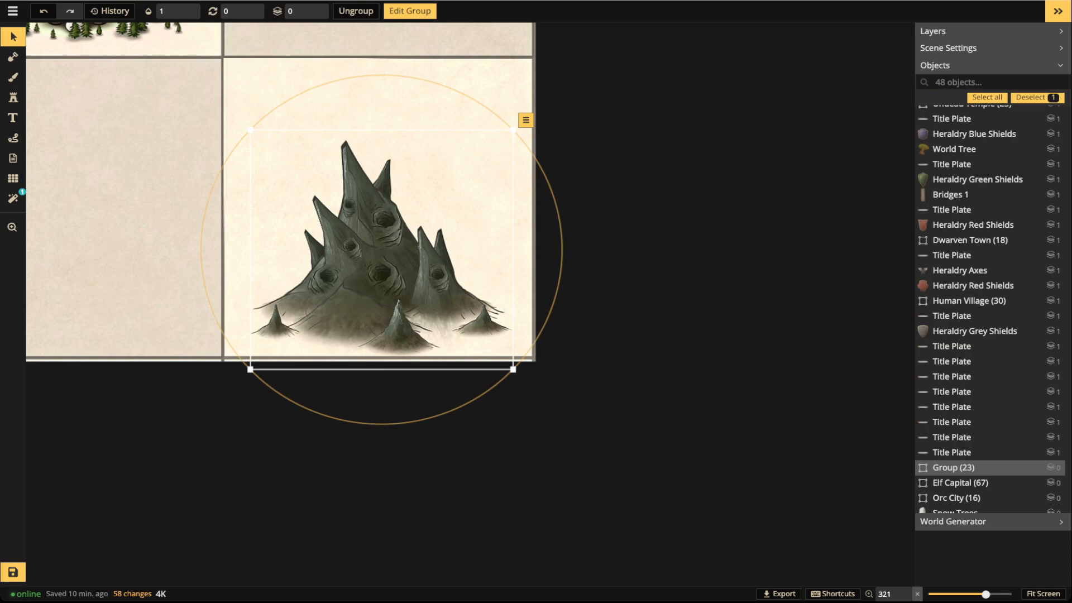
# Scale the mountain group down further and centre it horizontally near the bottom of the cell
pyautogui.moveTo(250, 130); pyautogui.dragTo(287, 164)
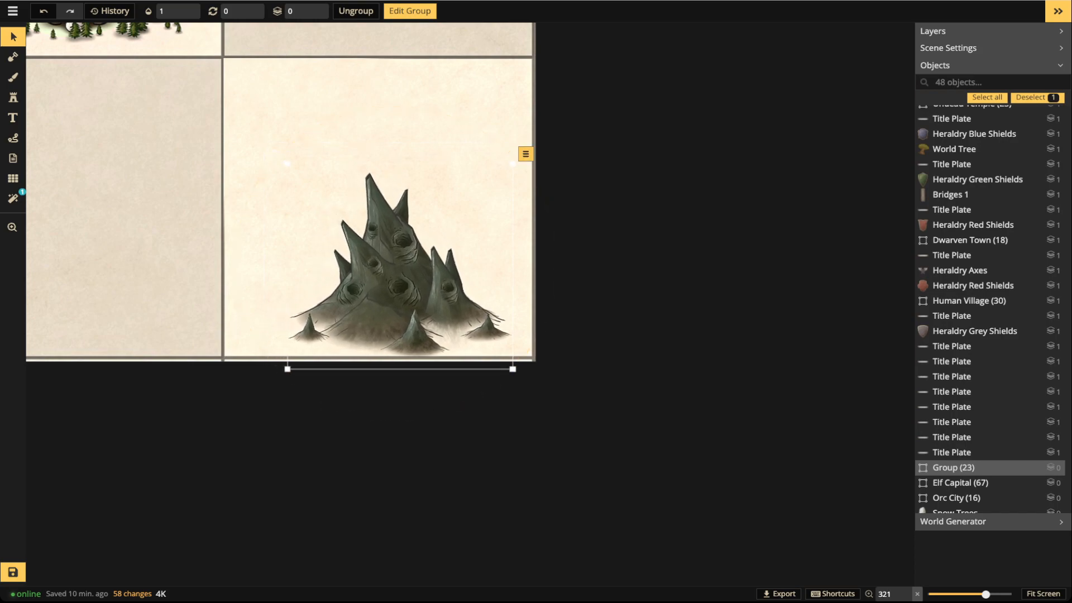
pyautogui.moveTo(400, 266); pyautogui.dragTo(379, 266)
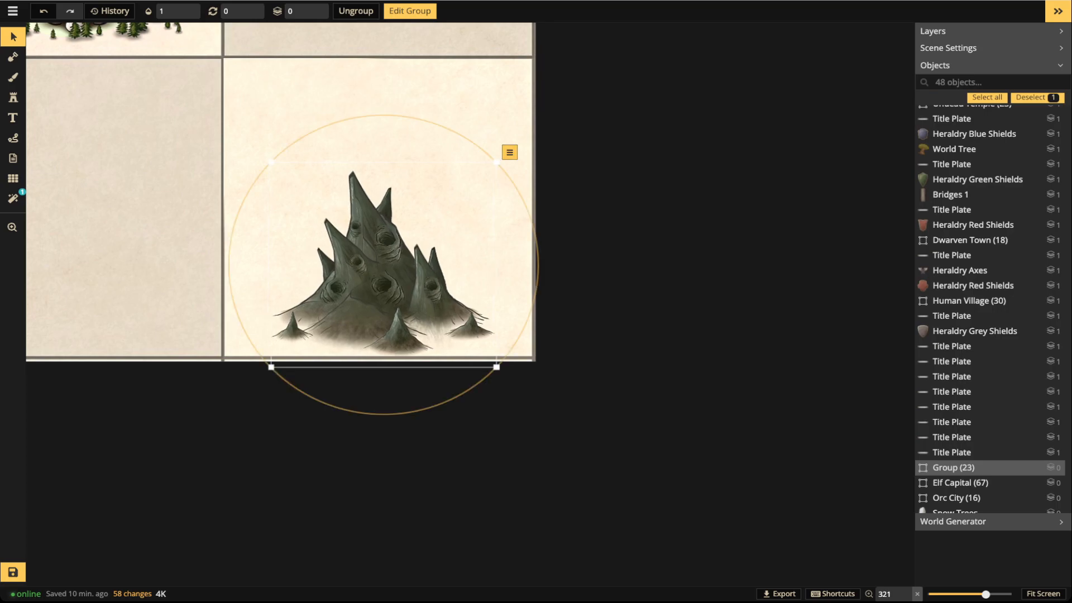
pyautogui.press('Escape')
# Search the stamp catalog across all styles for "skull" and choose the four-piece Wizard Skulls set
pyautogui.click(13, 98)
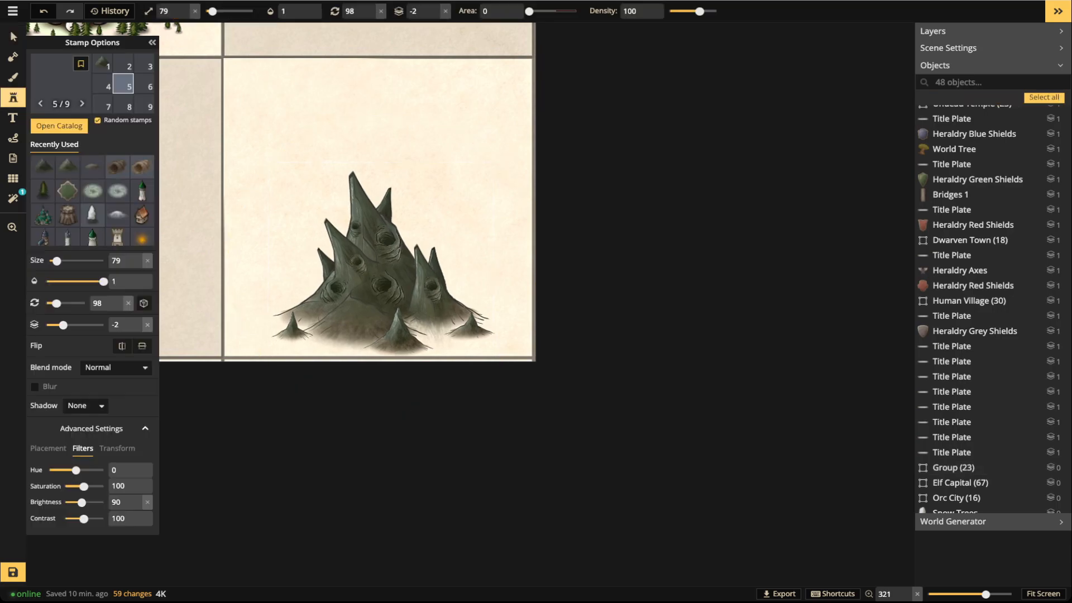
pyautogui.click(61, 83)
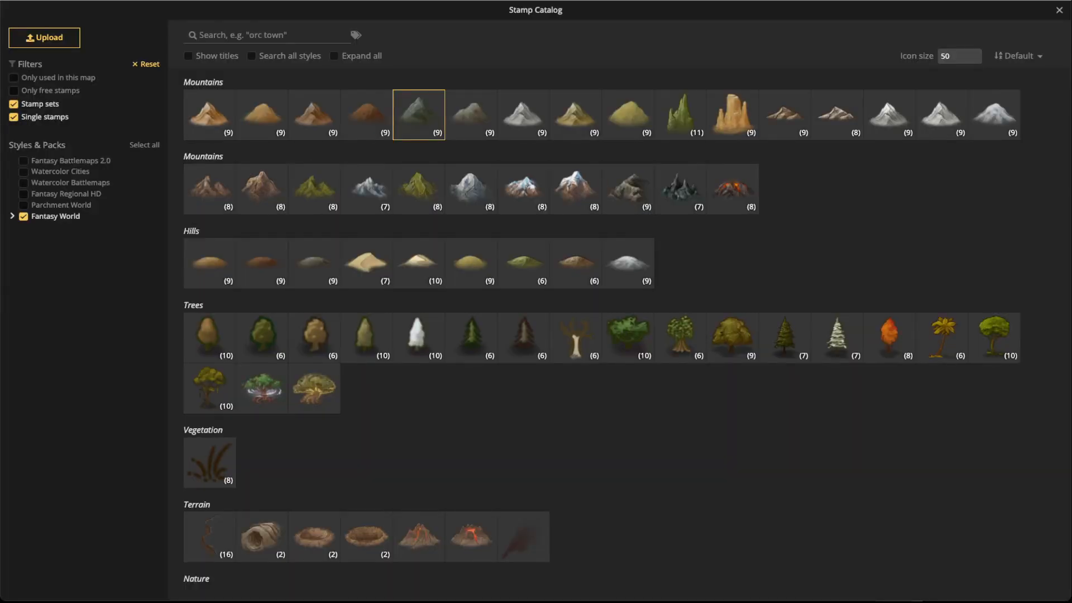
pyautogui.click(252, 56)
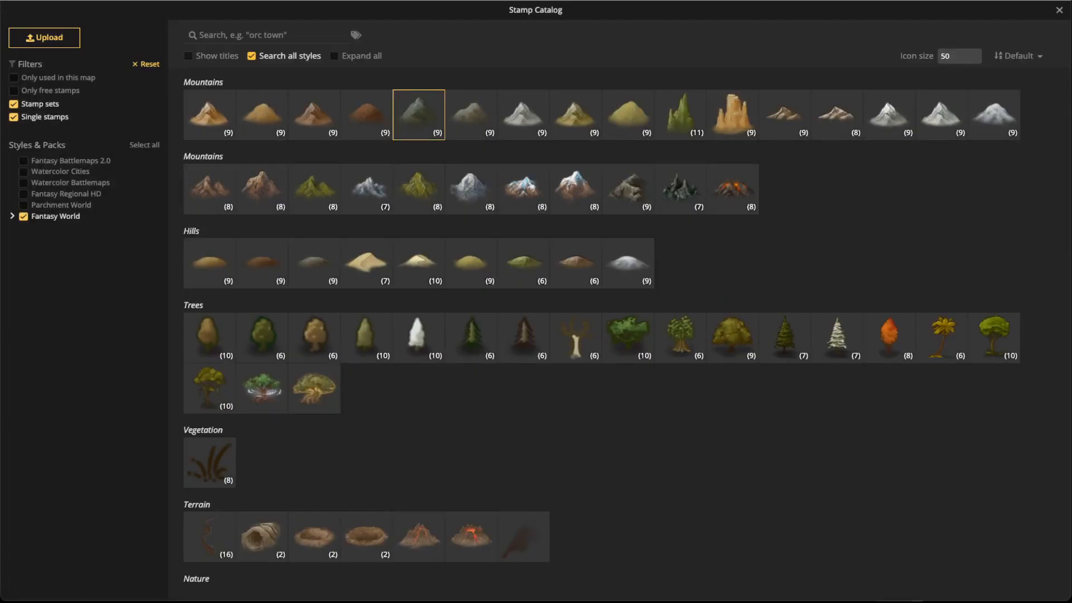
pyautogui.click(246, 35)
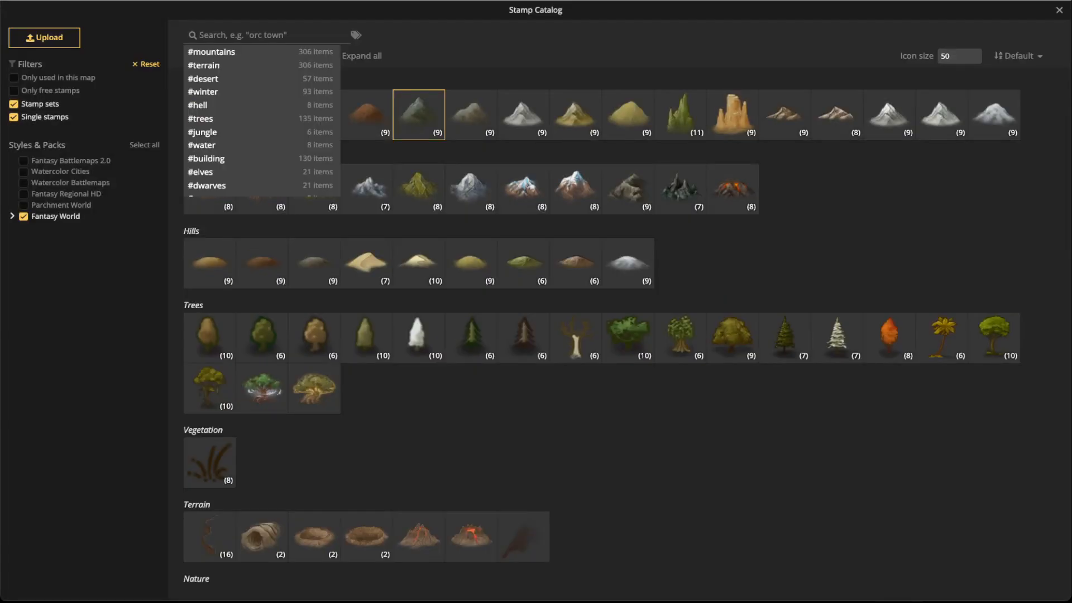
pyautogui.write('sku')
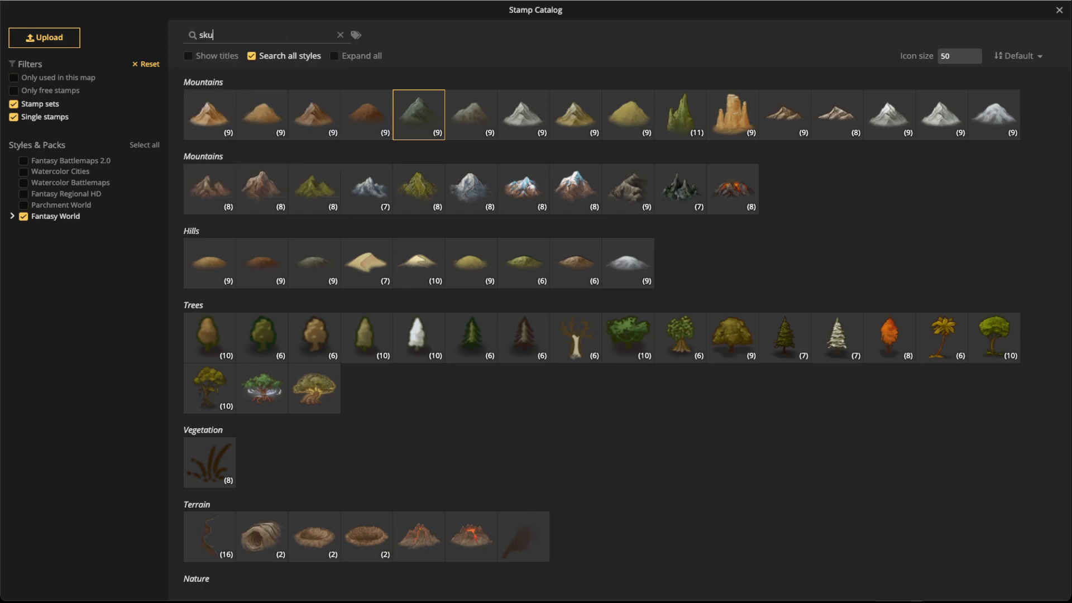
pyautogui.write('ll')
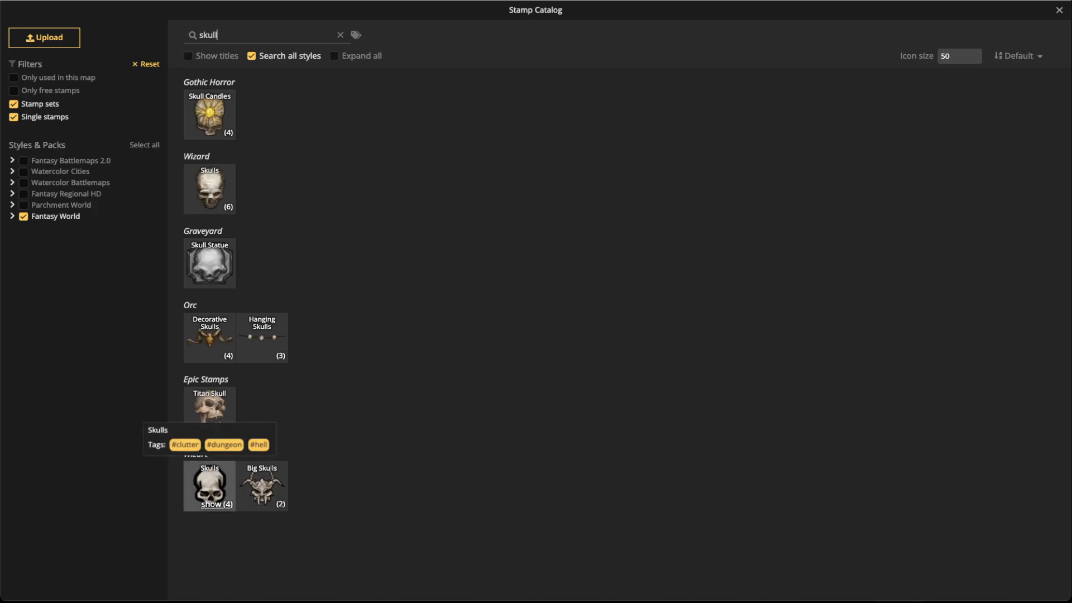
pyautogui.click(212, 488)
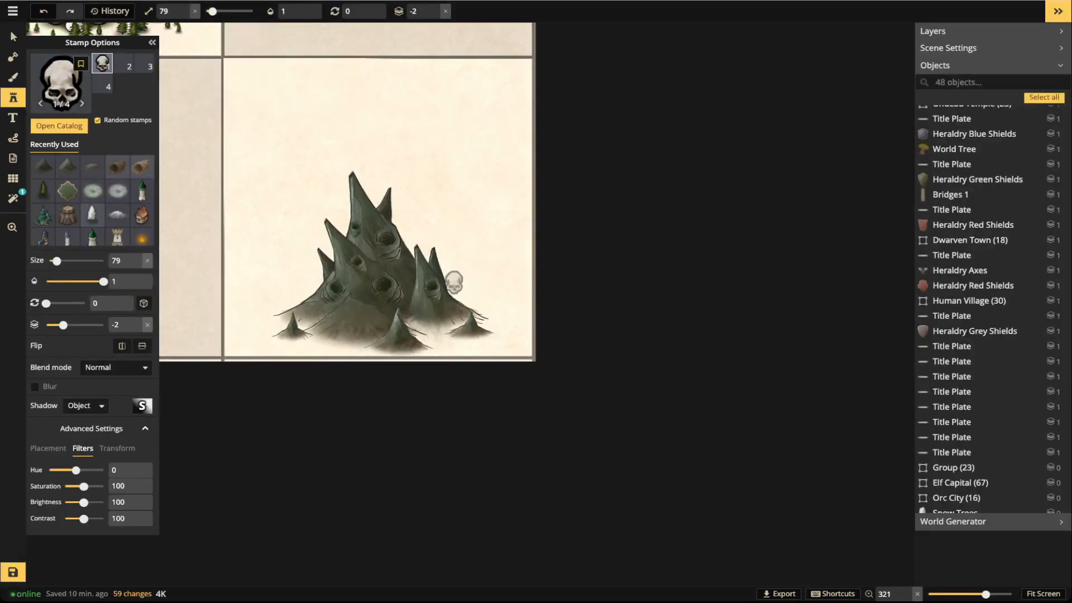
# Place the four-horned skull variant at size 69 in the empty space above the mountain
pyautogui.scroll(1, 341, 115)
pyautogui.scroll(1, 340, 115)
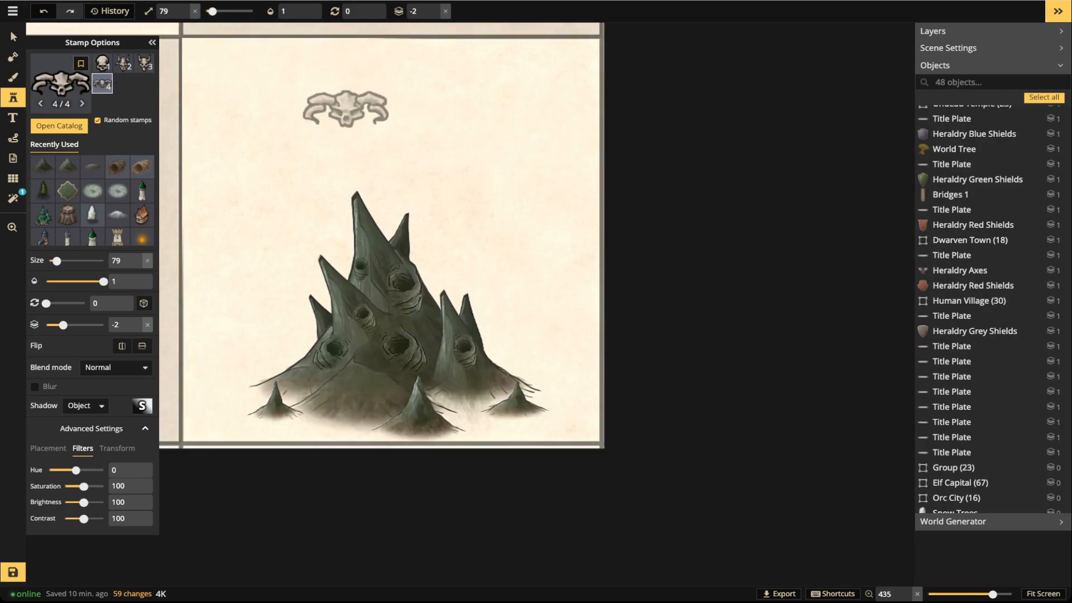
pyautogui.press('2')
pyautogui.press('3')
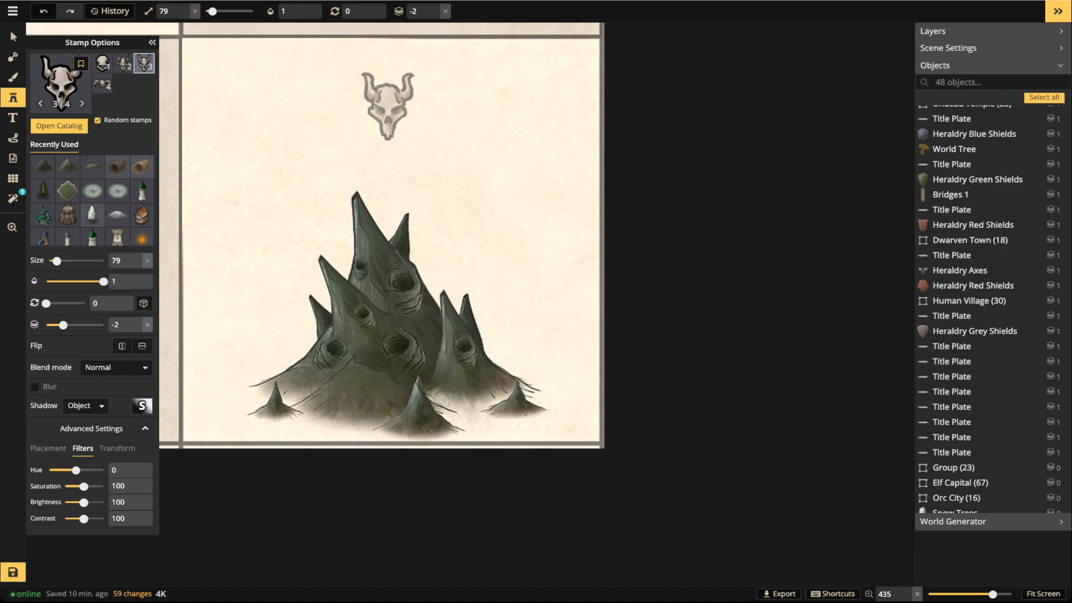
pyautogui.press('2')
pyautogui.press('[')
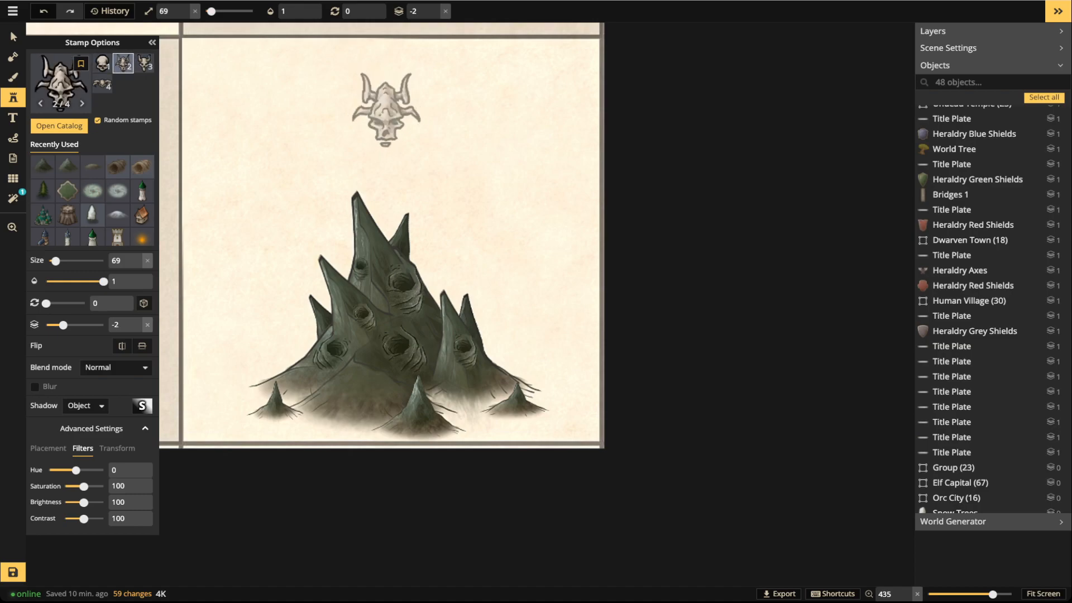
pyautogui.click(384, 106)
pyautogui.scroll(5, 382, 110)
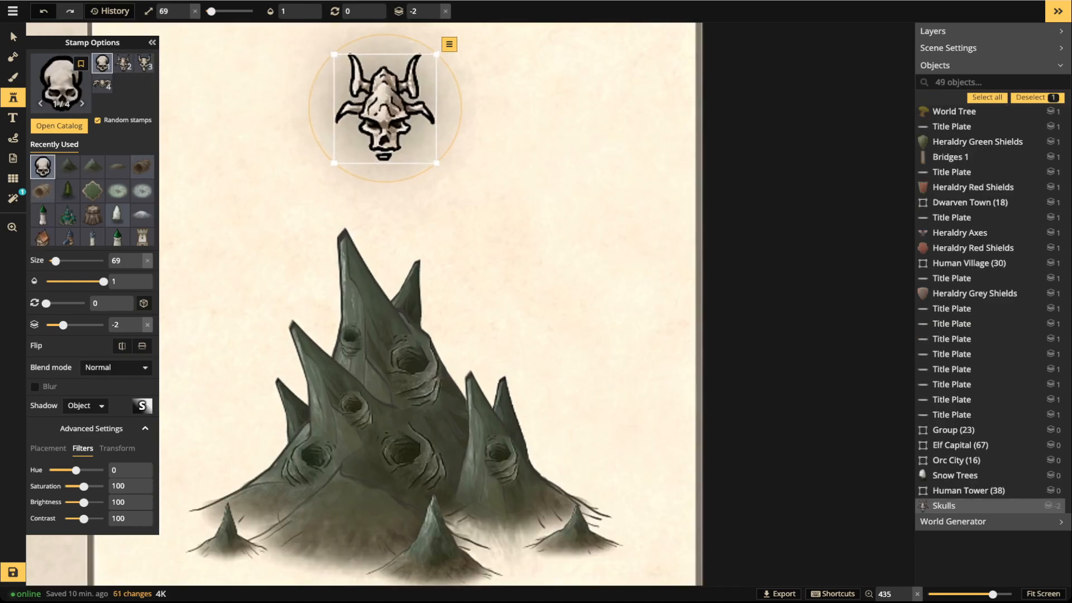
# Remove the horned skull's shadow and reposition the skull above the mountain's tallest spike
pyautogui.click(13, 36)
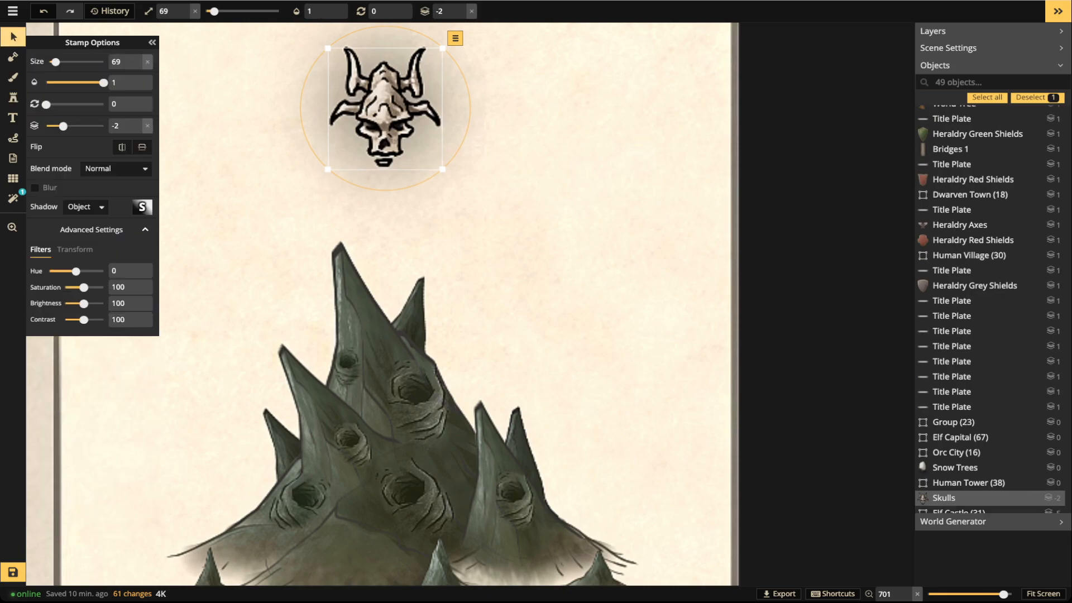
pyautogui.click(112, 230)
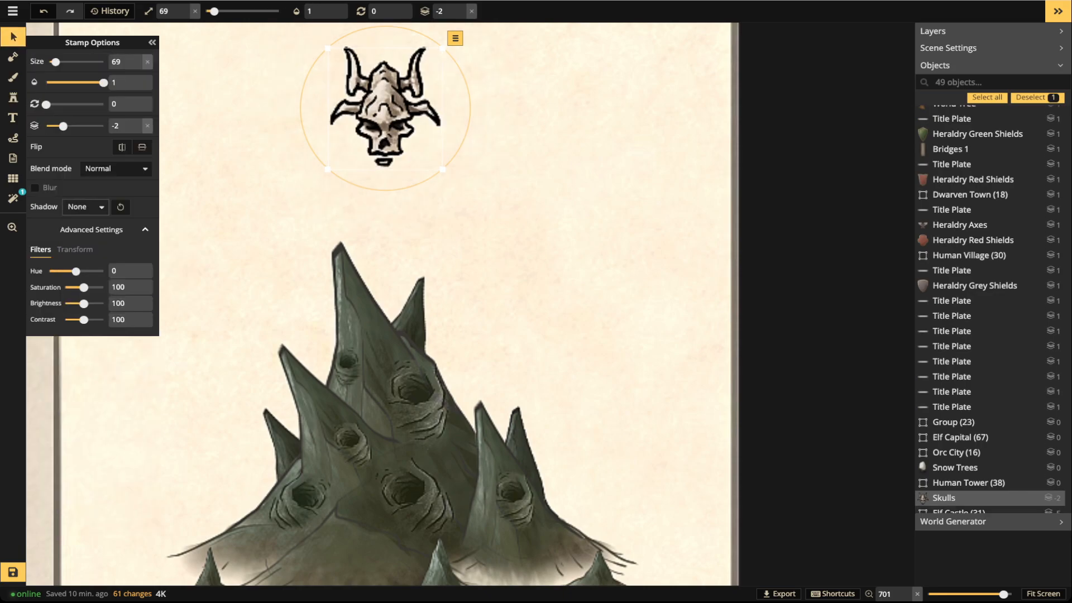
pyautogui.moveTo(374, 133); pyautogui.dragTo(383, 290)
pyautogui.scroll(-1, 378, 152)
pyautogui.scroll(-1, 378, 153)
pyautogui.press('space')
pyautogui.moveTo(438, 321); pyautogui.dragTo(445, 327)
pyautogui.moveTo(393, 272); pyautogui.dragTo(383, 244)
# Enlarge the horned skull to size 79 and nudge it slightly higher above the peak
pyautogui.press(']')
pyautogui.press('Escape')
pyautogui.scroll(2, 373, 278)
pyautogui.press('space')
pyautogui.click(379, 251)
pyautogui.press('[')
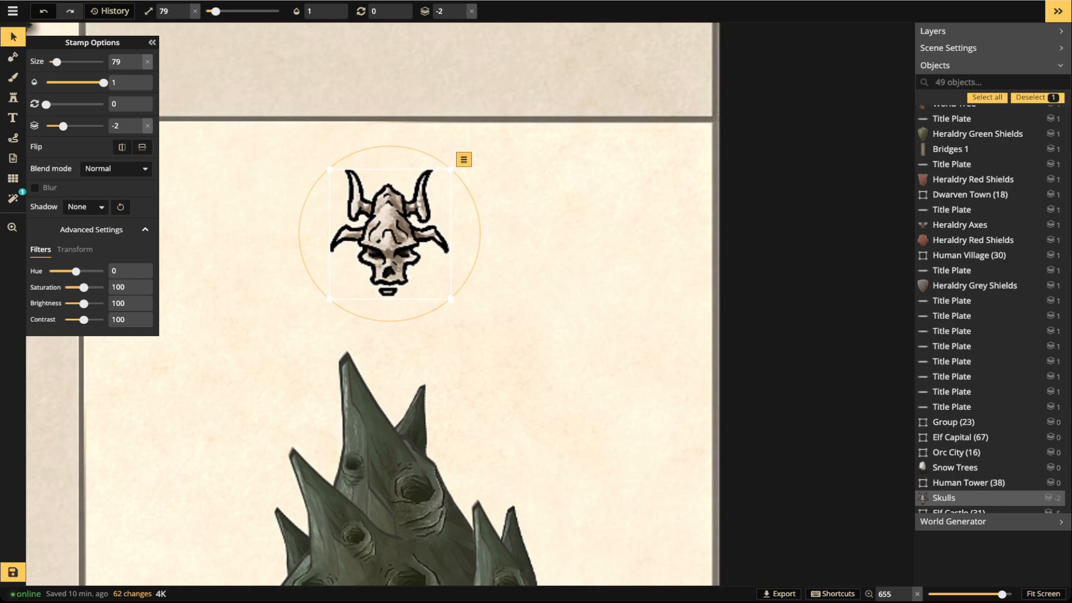
pyautogui.moveTo(389, 235); pyautogui.dragTo(388, 226)
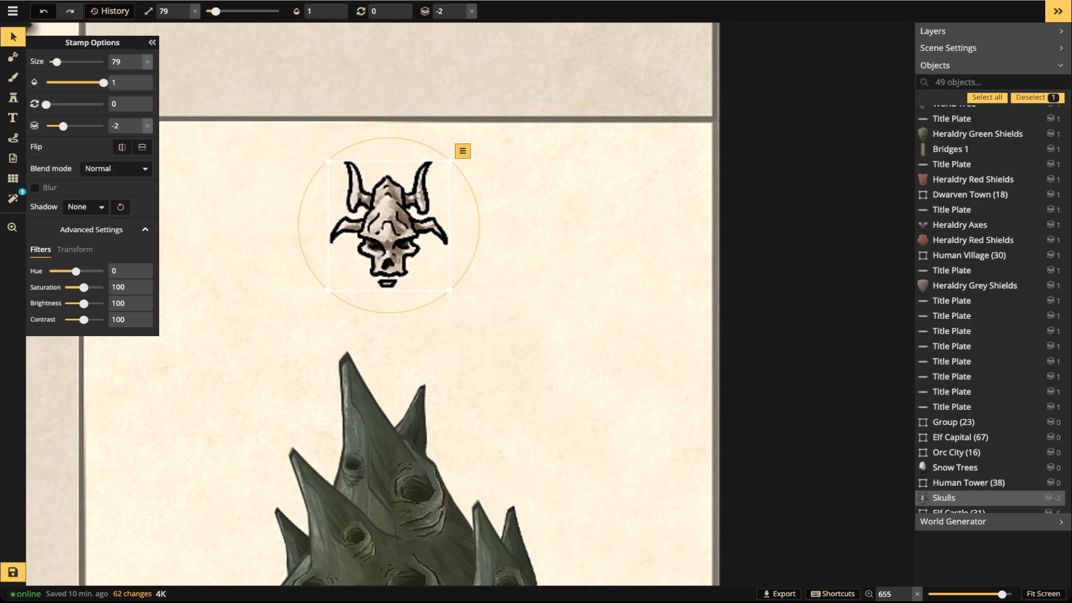
# Compare the skull and mountain with the neighbouring points of interest on the sheet, checking scale and placement
pyautogui.scroll(-5, 297, 277)
pyautogui.press('space')
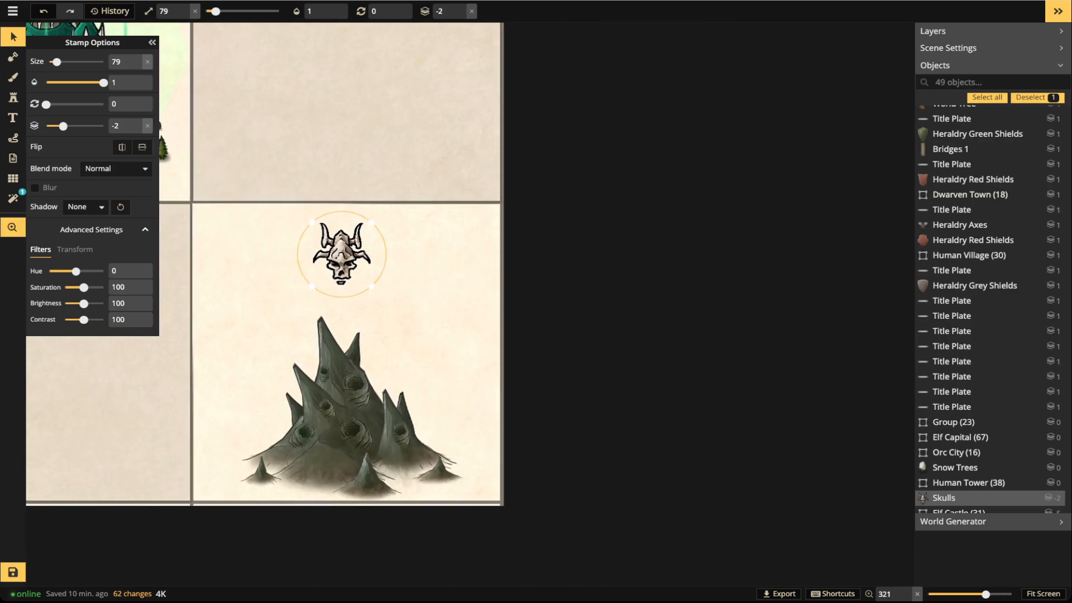
pyautogui.moveTo(297, 277); pyautogui.dragTo(733, 249)
pyautogui.moveTo(297, 252); pyautogui.dragTo(733, 252)
pyautogui.scroll(-5, 335, 340)
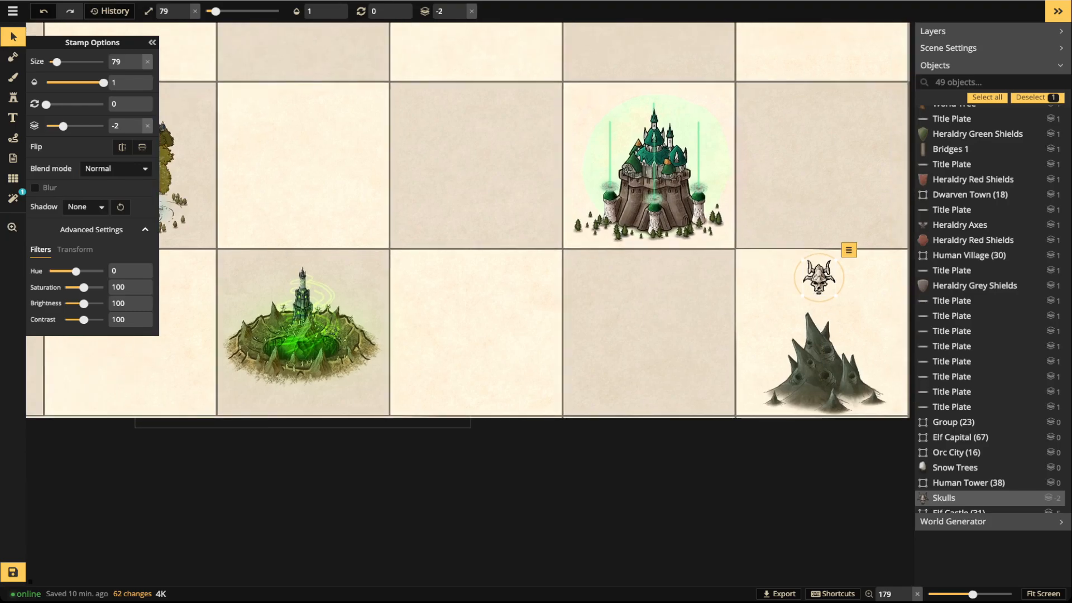
pyautogui.scroll(4, 467, 224)
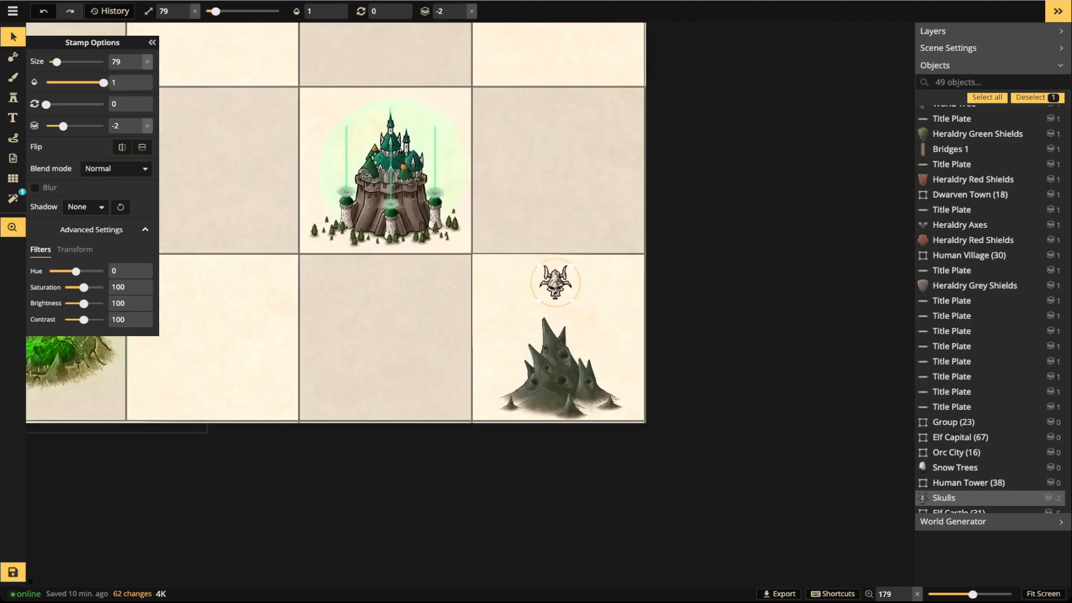
pyautogui.moveTo(558, 335); pyautogui.dragTo(475, 333)
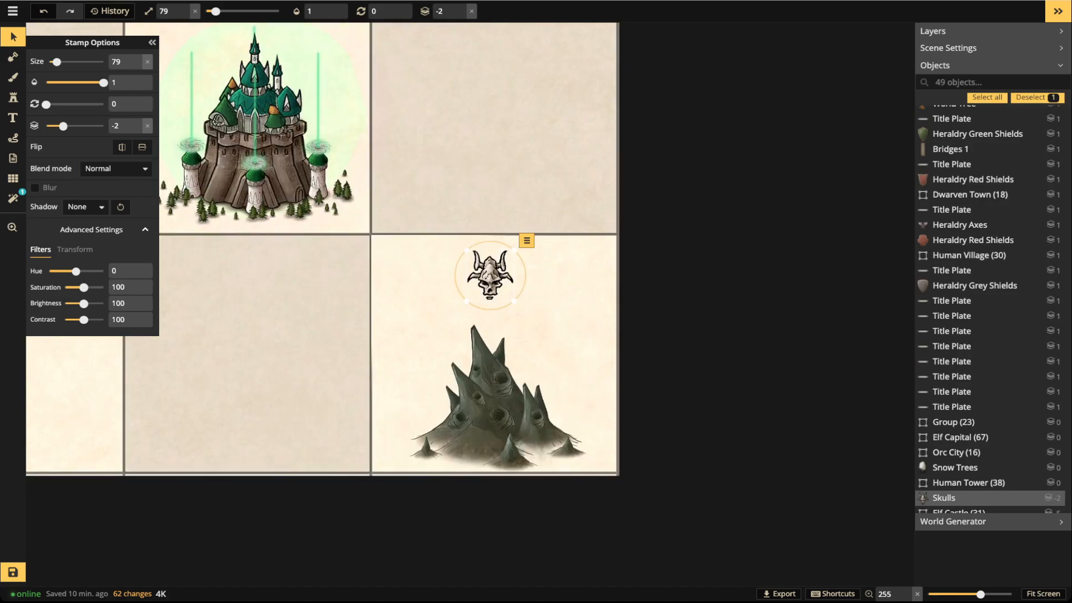
pyautogui.scroll(5, 490, 274)
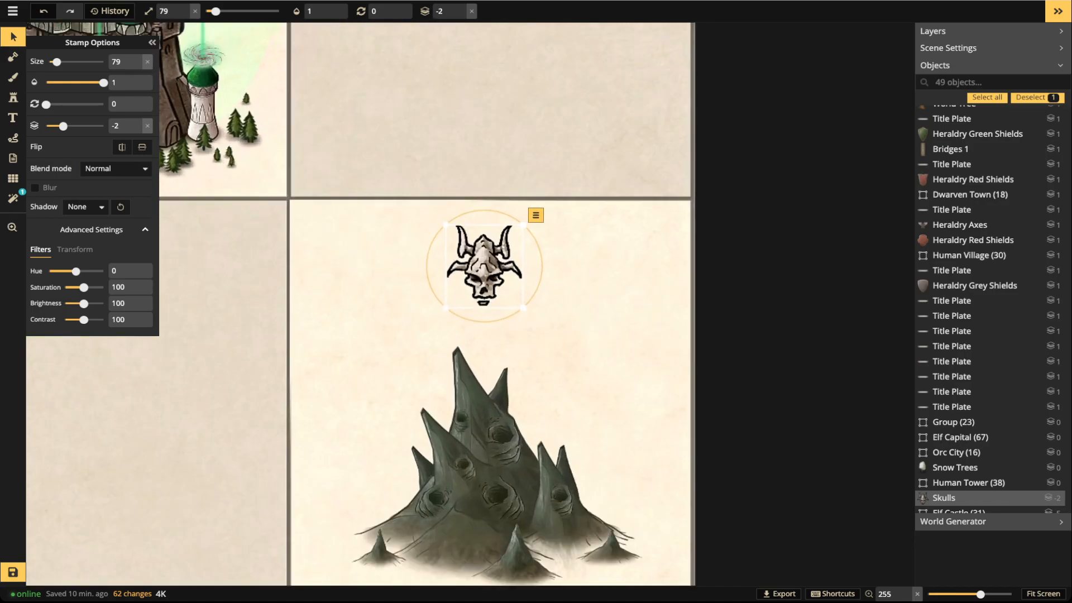
pyautogui.scroll(4, 490, 273)
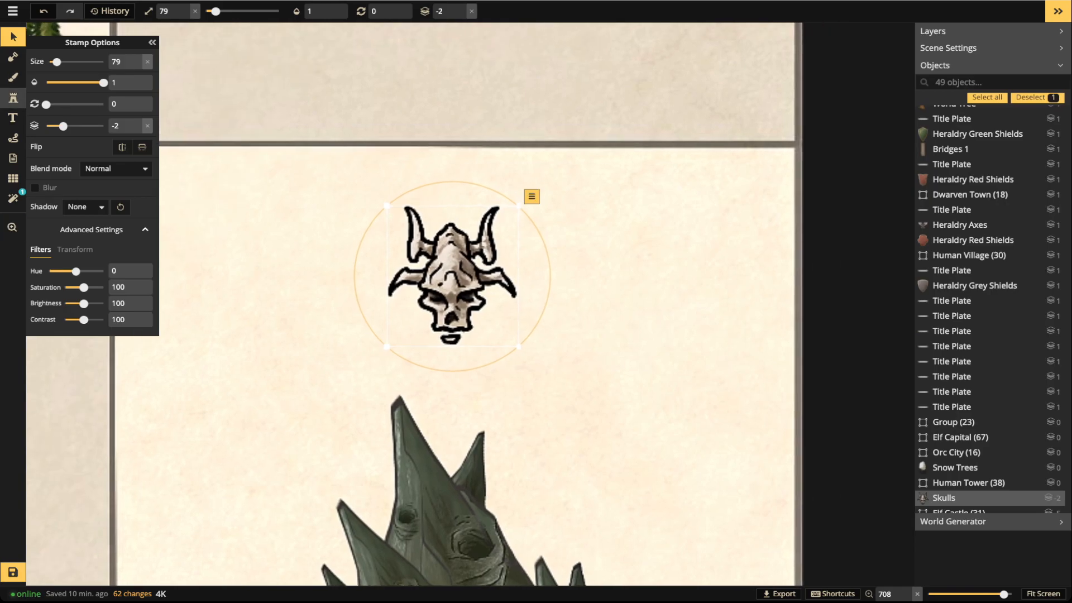
# Search the stamp catalog for "light" and choose the Orange Lights effect set
pyautogui.click(13, 98)
pyautogui.click(41, 103)
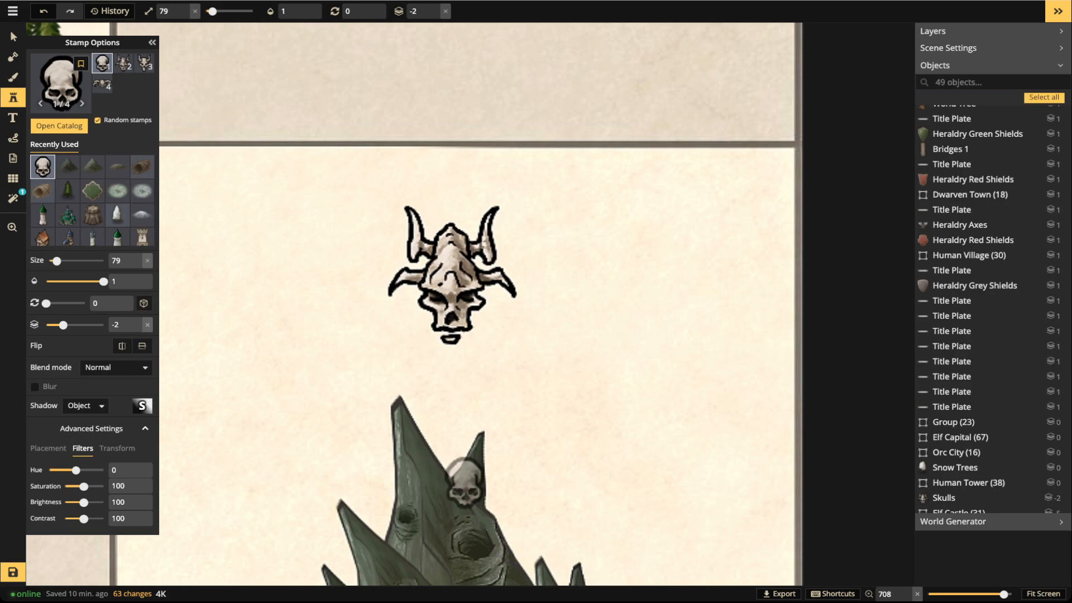
pyautogui.click(62, 85)
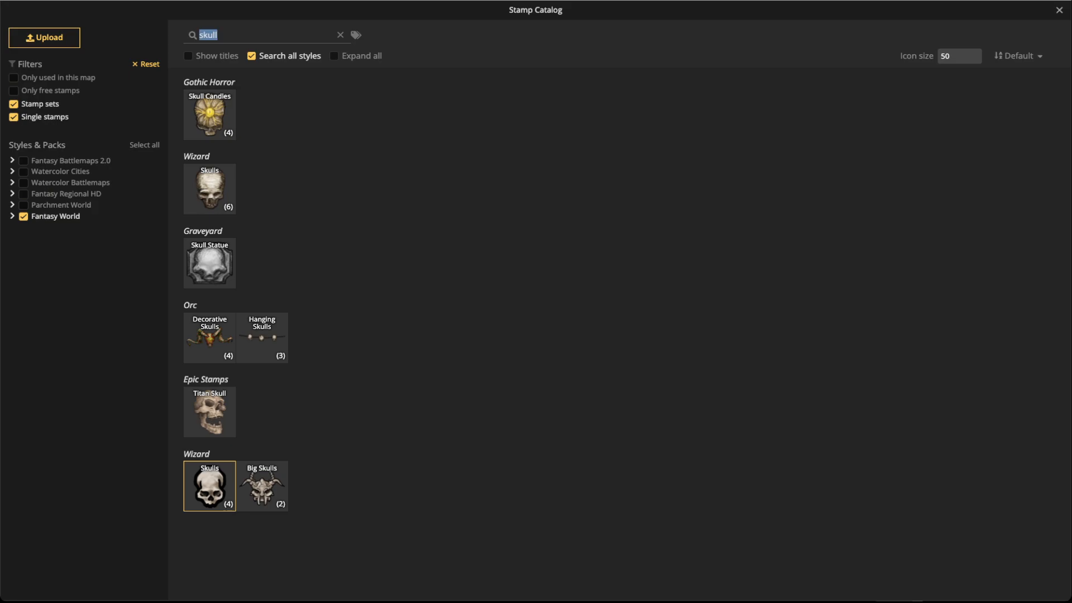
pyautogui.write('light')
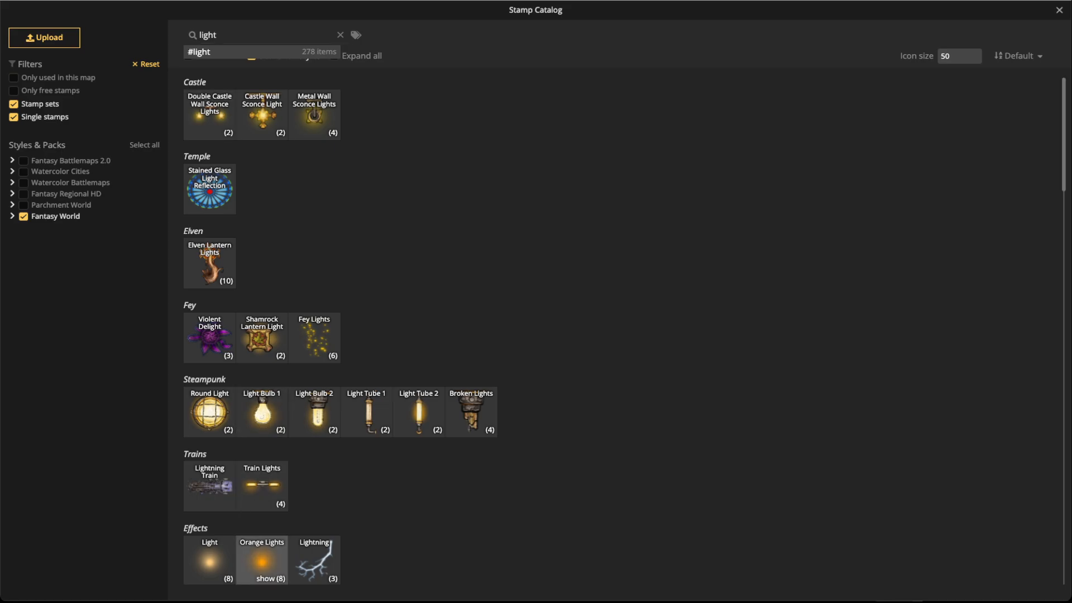
pyautogui.click(261, 560)
# Configure the light stamp with size 10, Normal blend mode and a hue of -103 for a purple glow
pyautogui.scroll(2, 425, 291)
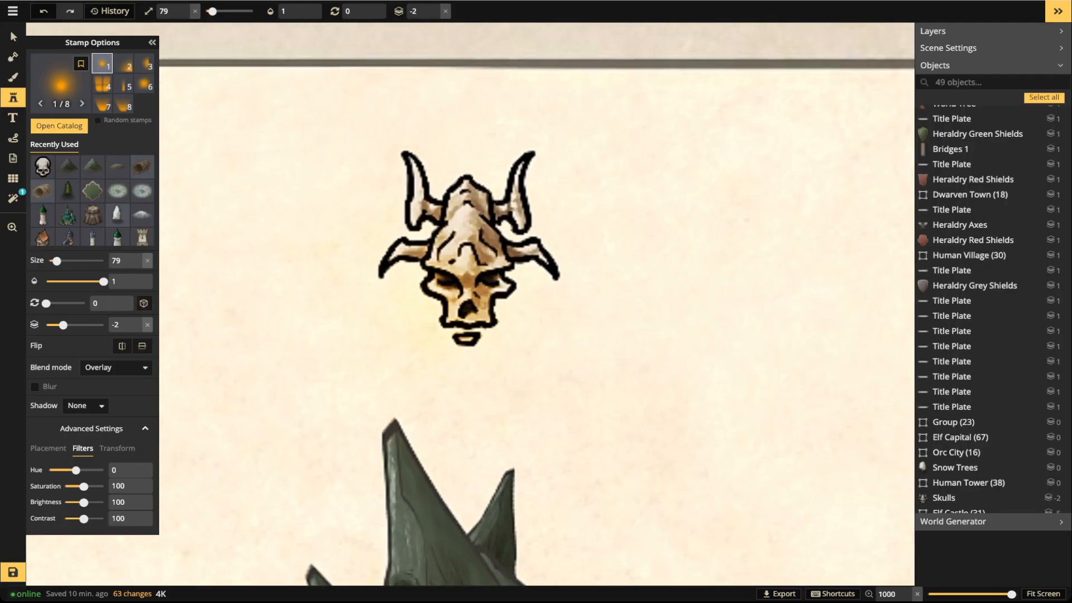
pyautogui.scroll(-5, 357, 344)
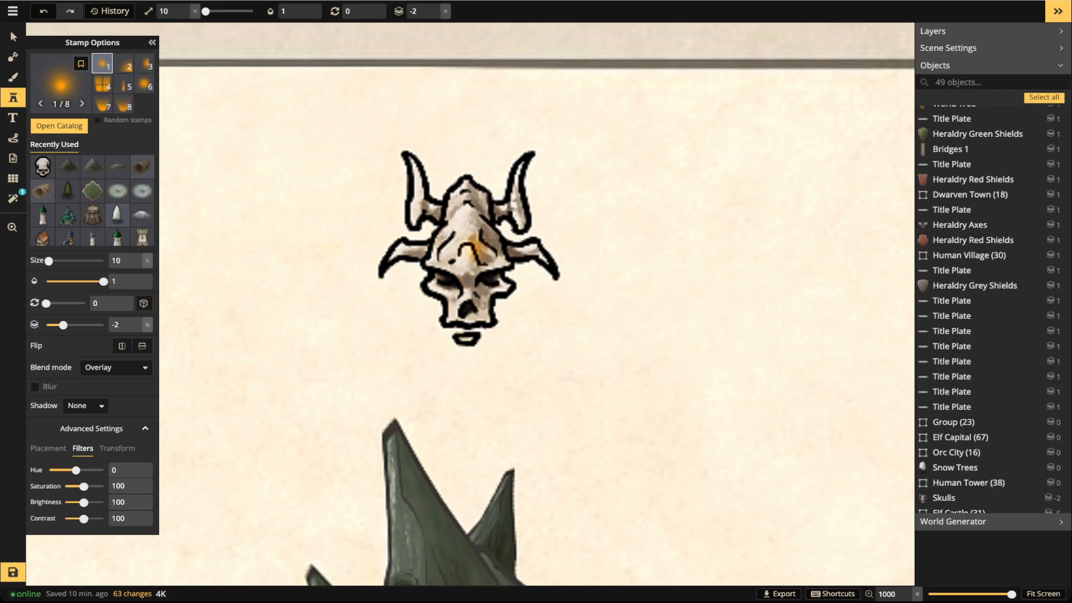
pyautogui.click(116, 368)
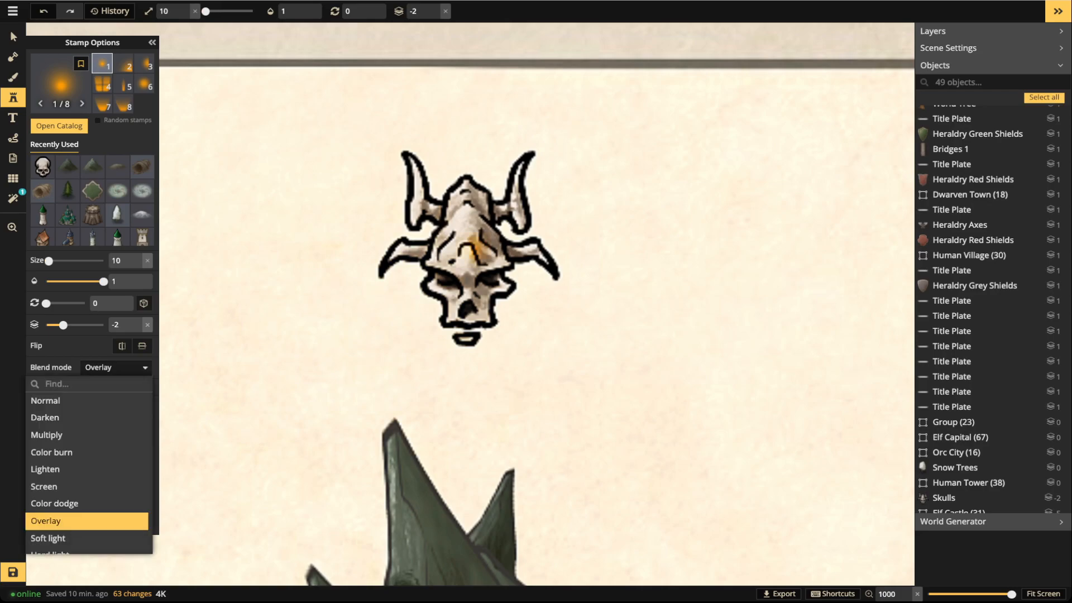
pyautogui.click(78, 401)
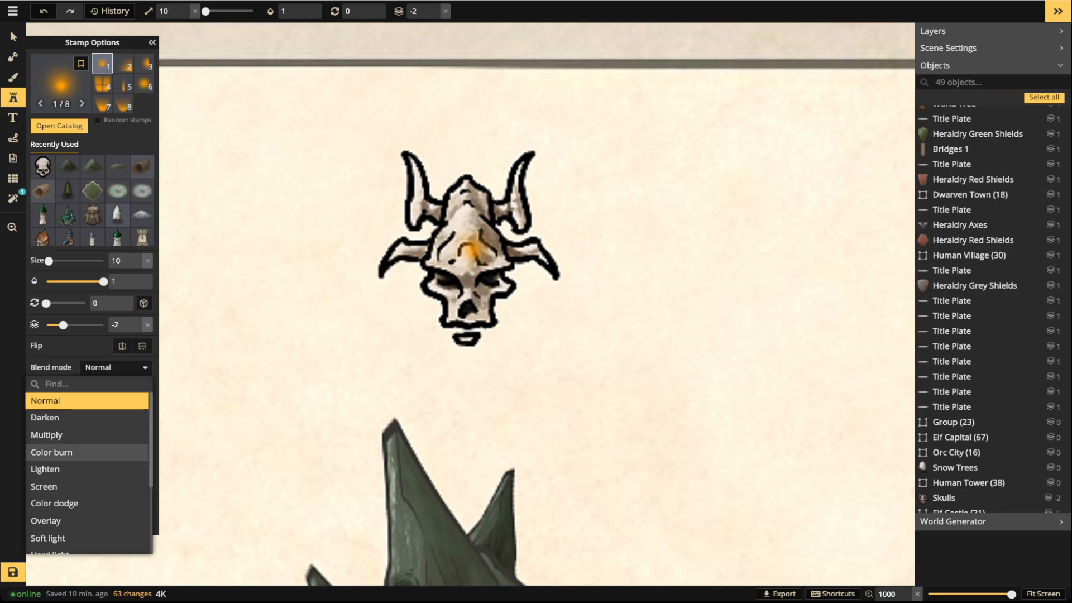
pyautogui.click(116, 367)
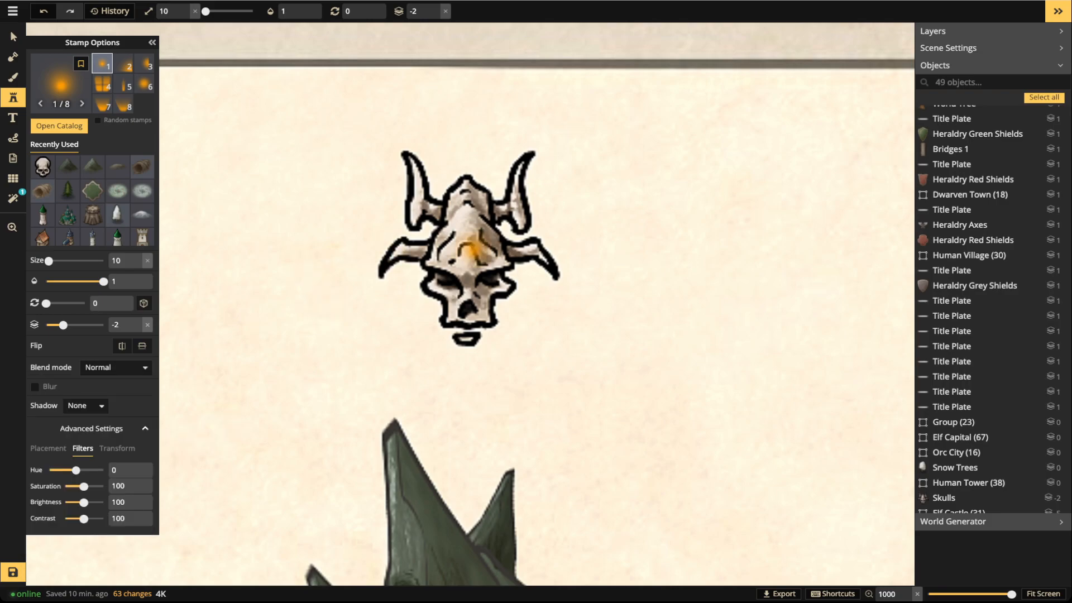
pyautogui.moveTo(76, 470); pyautogui.dragTo(60, 470)
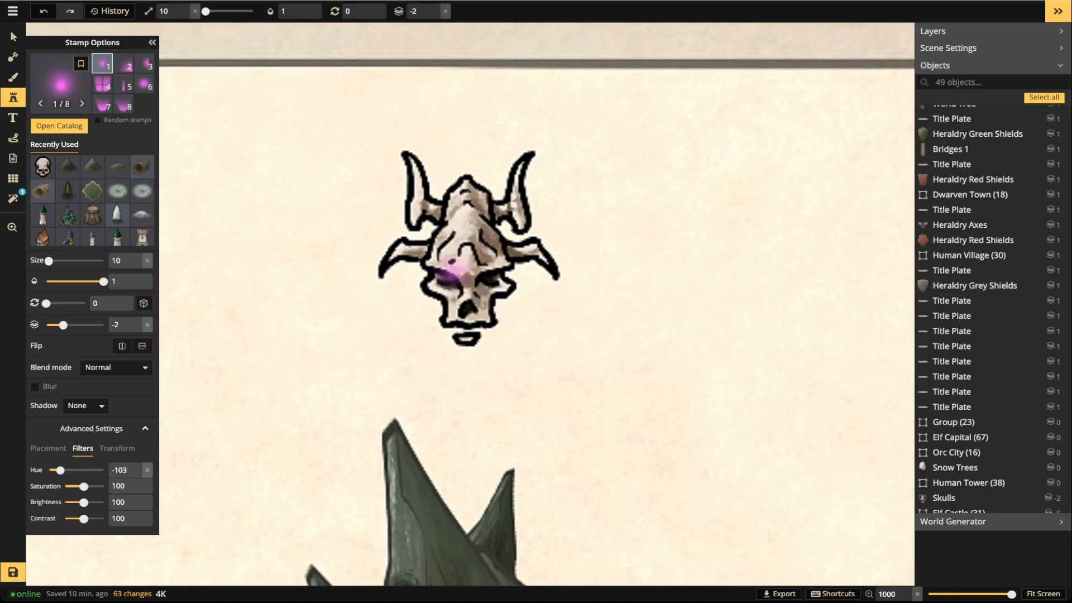
# Set the light stamp's layer to 0 and place one purple light in each eye socket of the skull
pyautogui.click(445, 11)
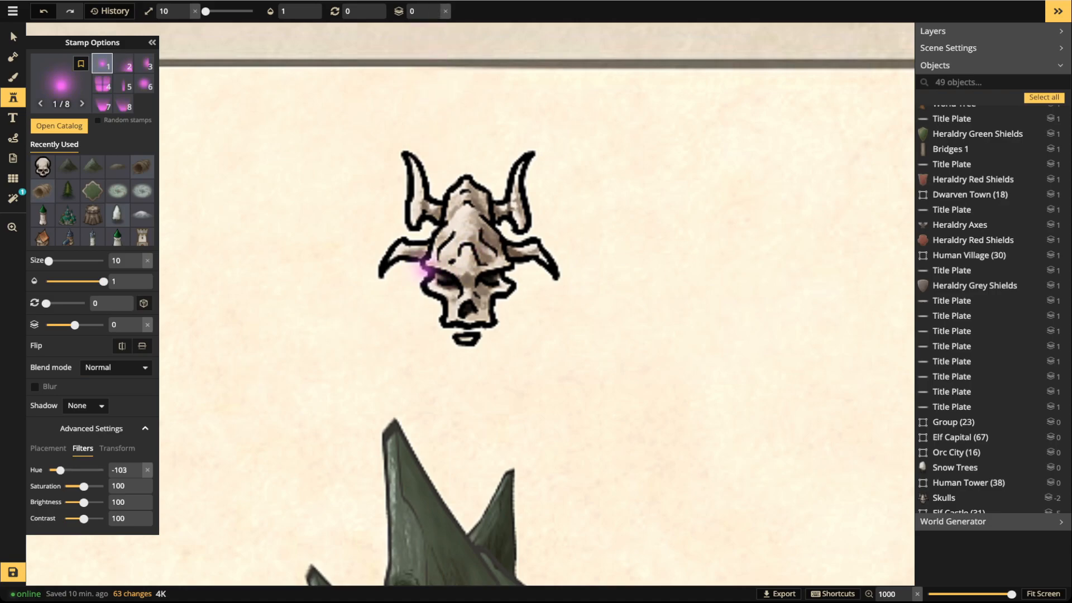
pyautogui.moveTo(471, 275); pyautogui.dragTo(482, 310)
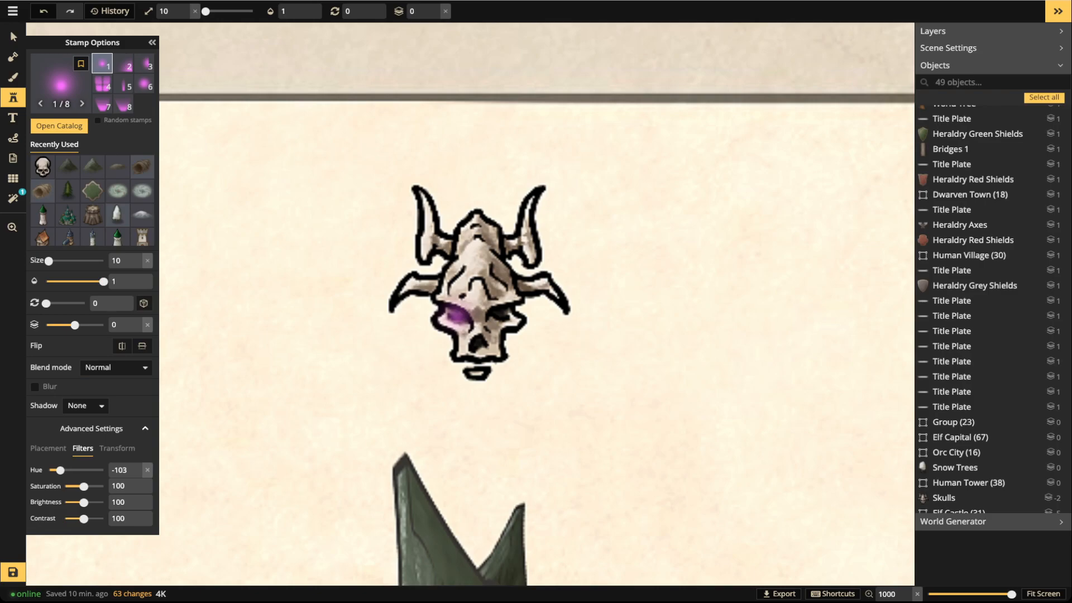
pyautogui.click(456, 313)
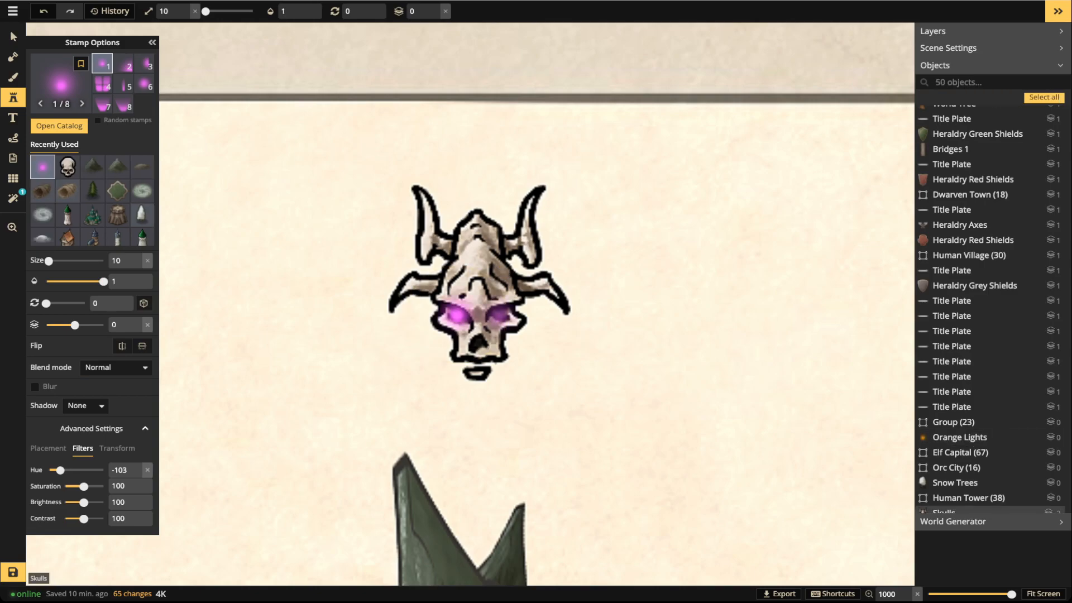
pyautogui.click(499, 314)
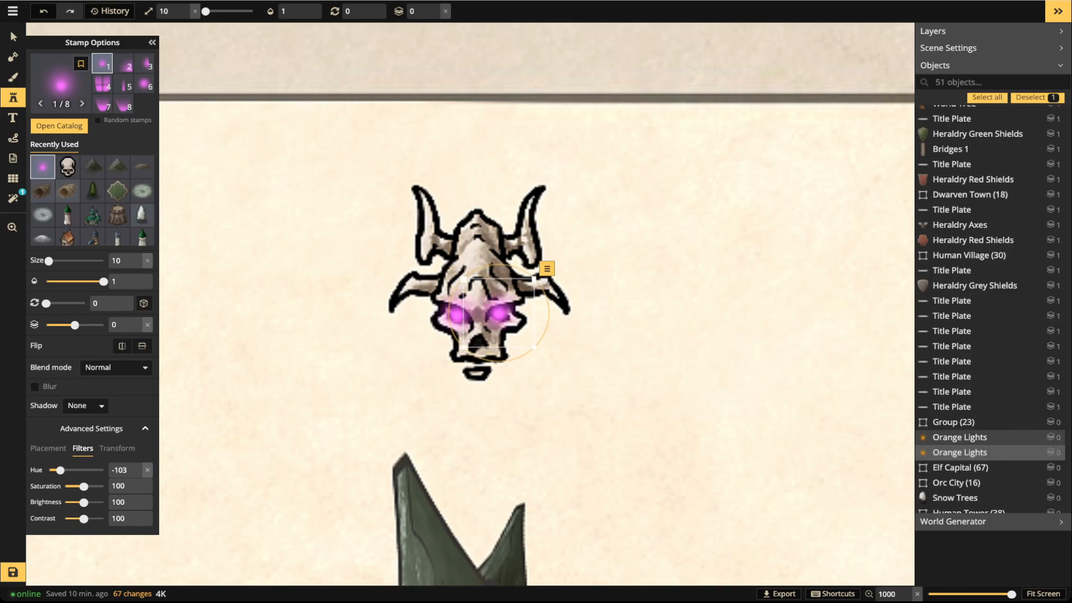
# Select the horned skull together with both eye lights and nudge them slightly left above the mountain
pyautogui.click(13, 37)
pyautogui.click(291, 166)
pyautogui.scroll(-2, 291, 167)
pyautogui.moveTo(313, 161); pyautogui.dragTo(545, 360)
pyautogui.moveTo(440, 254); pyautogui.dragTo(429, 252)
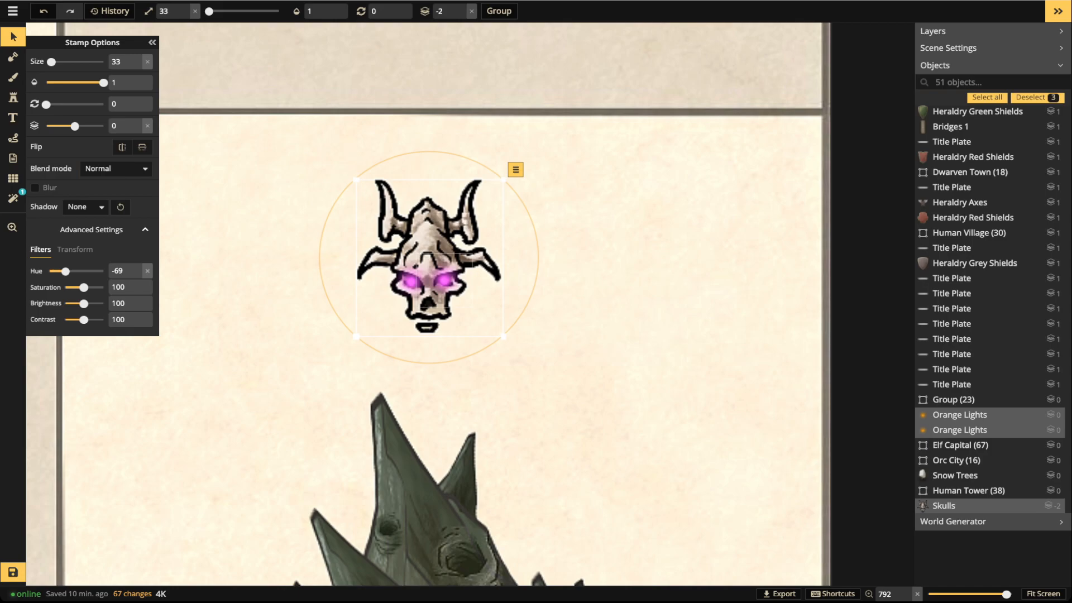
# Fine-tune the position of the selected horned skull and its eye lights above the mountain's tallest spike
pyautogui.moveTo(429, 251); pyautogui.dragTo(428, 248)
pyautogui.scroll(2, 435, 248)
pyautogui.scroll(-4, 435, 248)
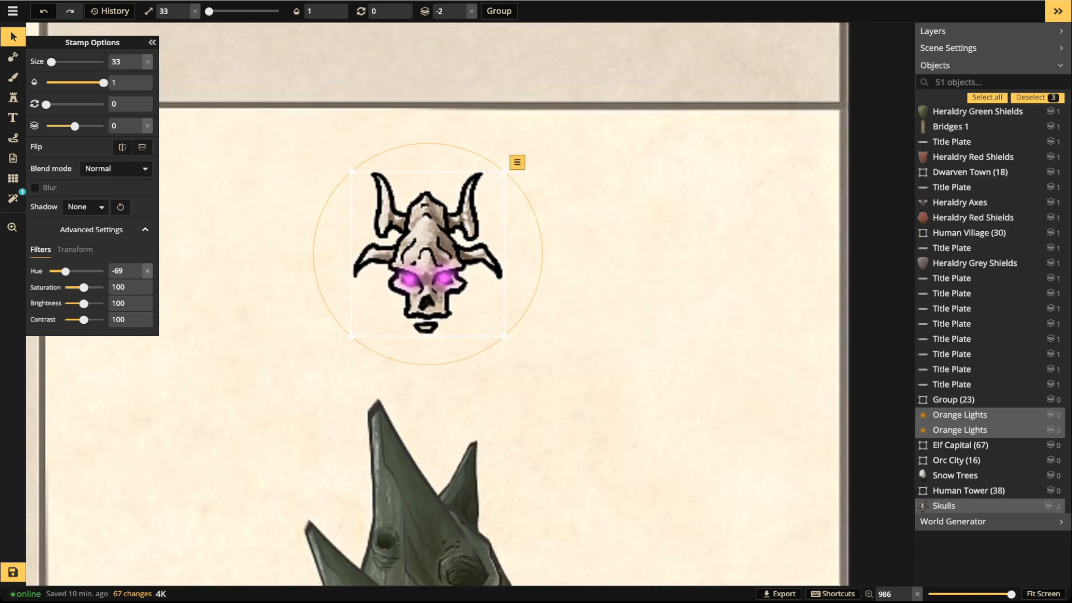
pyautogui.moveTo(357, 177); pyautogui.dragTo(497, 324)
pyautogui.press('Down')
pyautogui.moveTo(429, 257); pyautogui.dragTo(423, 257)
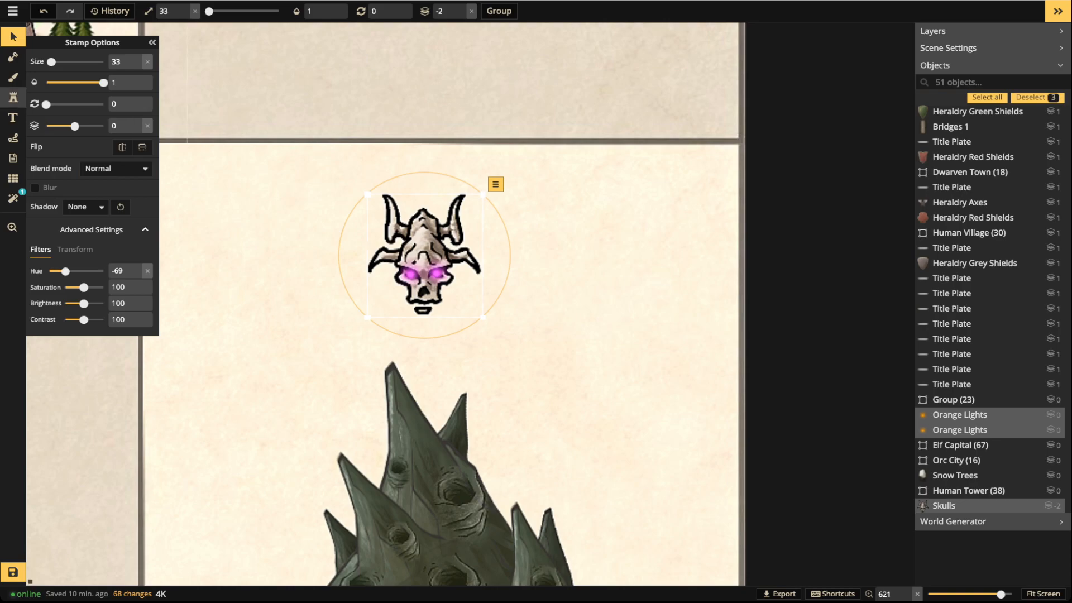
# Search the stamp catalog for "flame" and choose a fire stamp from the Flames set
pyautogui.click(13, 97)
pyautogui.click(60, 84)
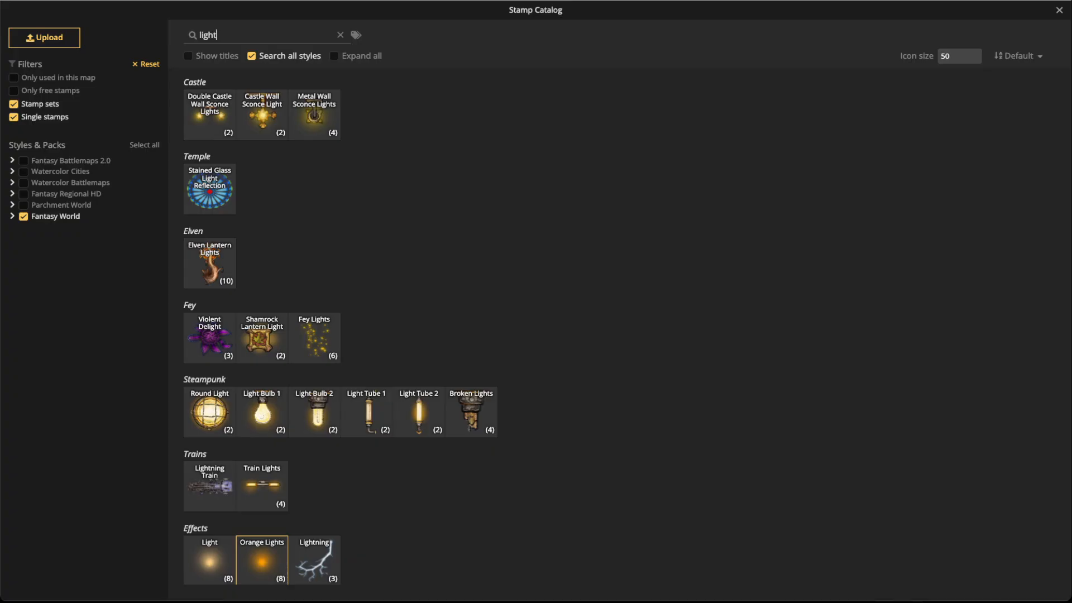
pyautogui.moveTo(218, 35); pyautogui.dragTo(197, 35)
pyautogui.write('flame')
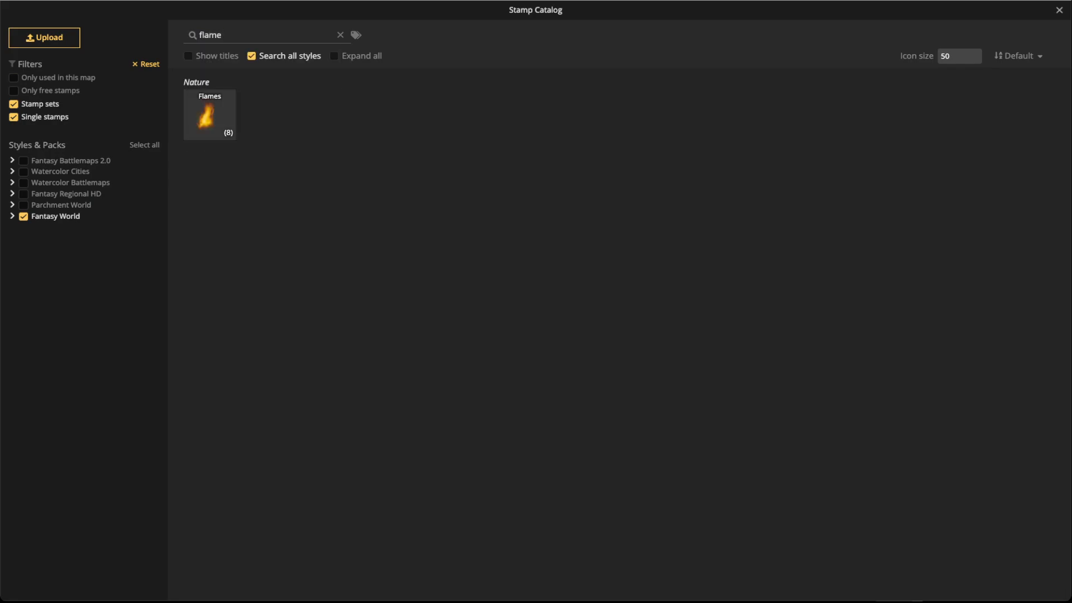
pyautogui.click(224, 133)
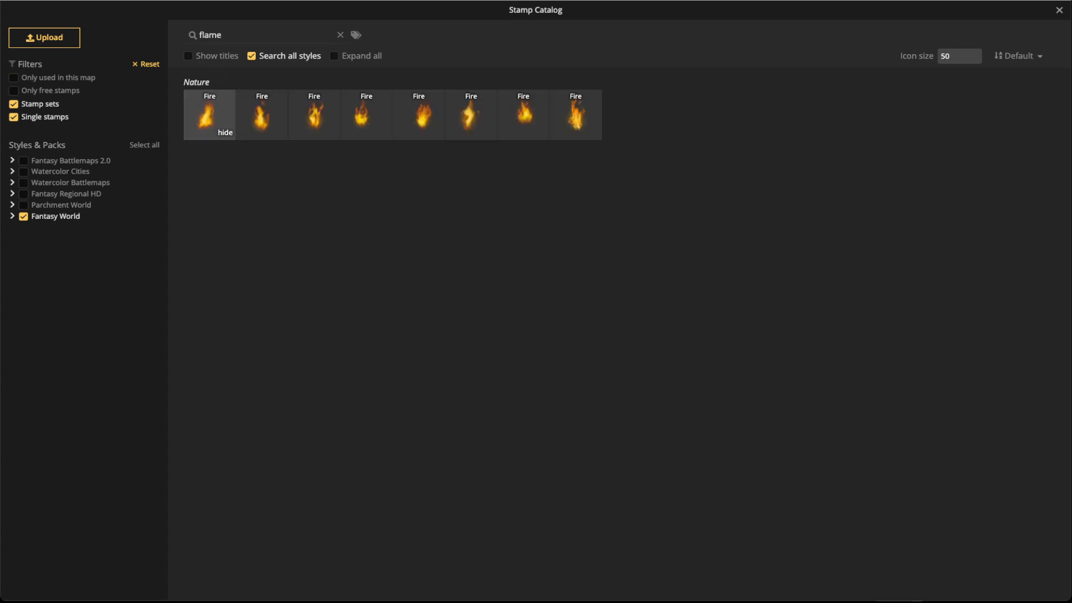
pyautogui.click(209, 116)
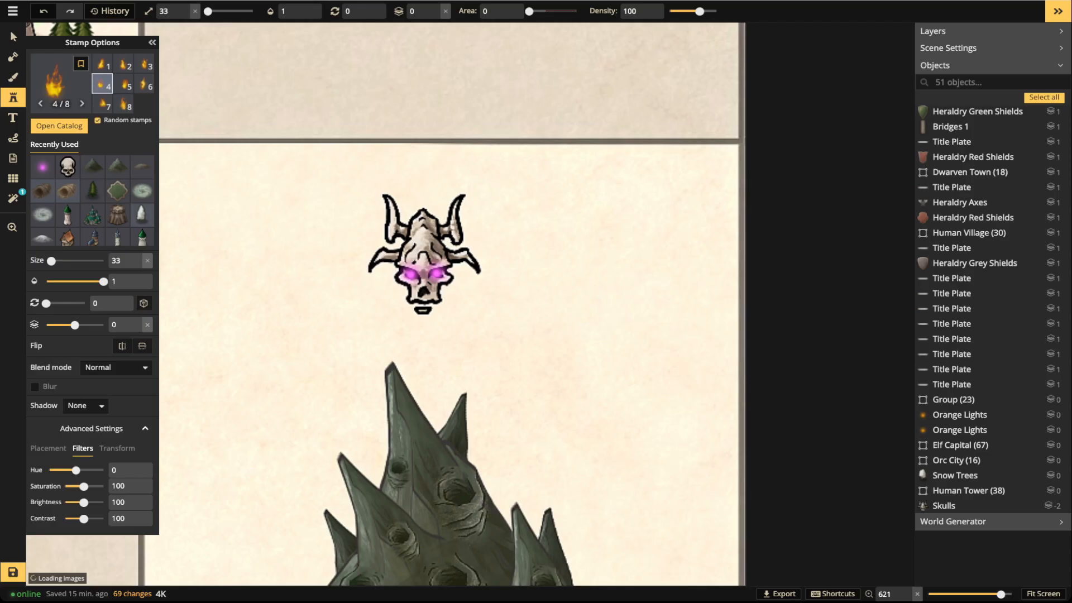
# Enlarge the fire stamp to about size 93 and place one flame over the top of the horned skull
pyautogui.scroll(9, 425, 186)
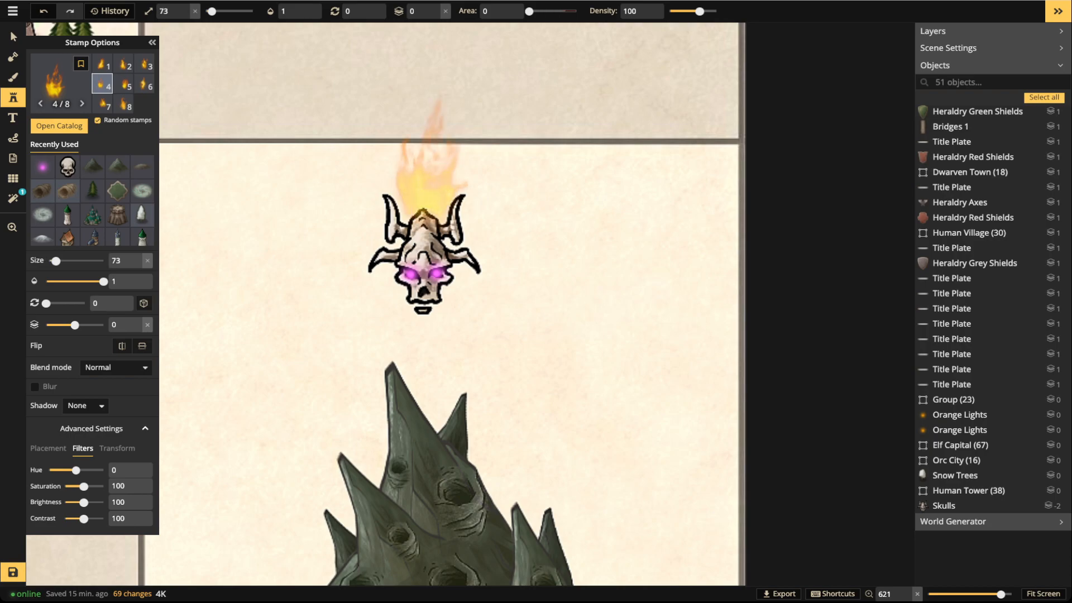
pyautogui.scroll(-3, 425, 206)
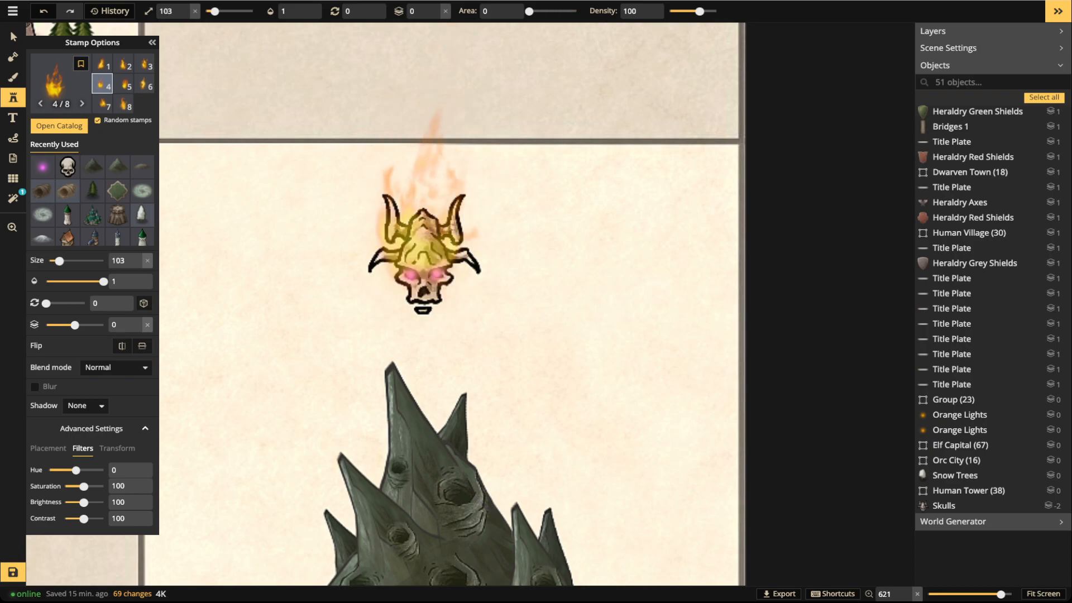
pyautogui.click(425, 206)
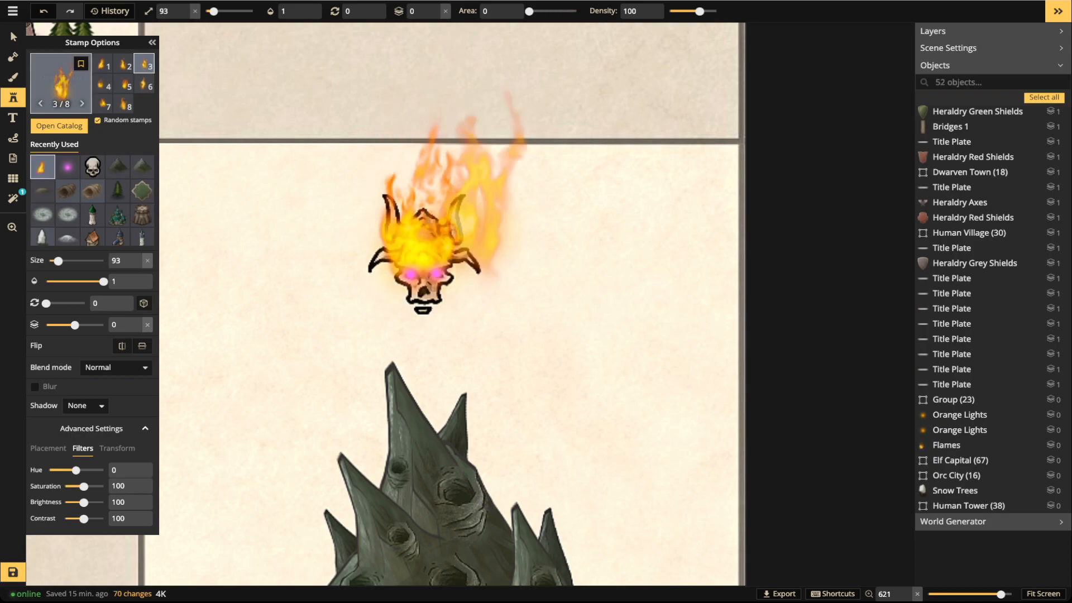
# Select the placed flame, recolour it purple with a hue of -99 and keep its opacity at 1
pyautogui.click(13, 37)
pyautogui.moveTo(76, 270); pyautogui.dragTo(61, 271)
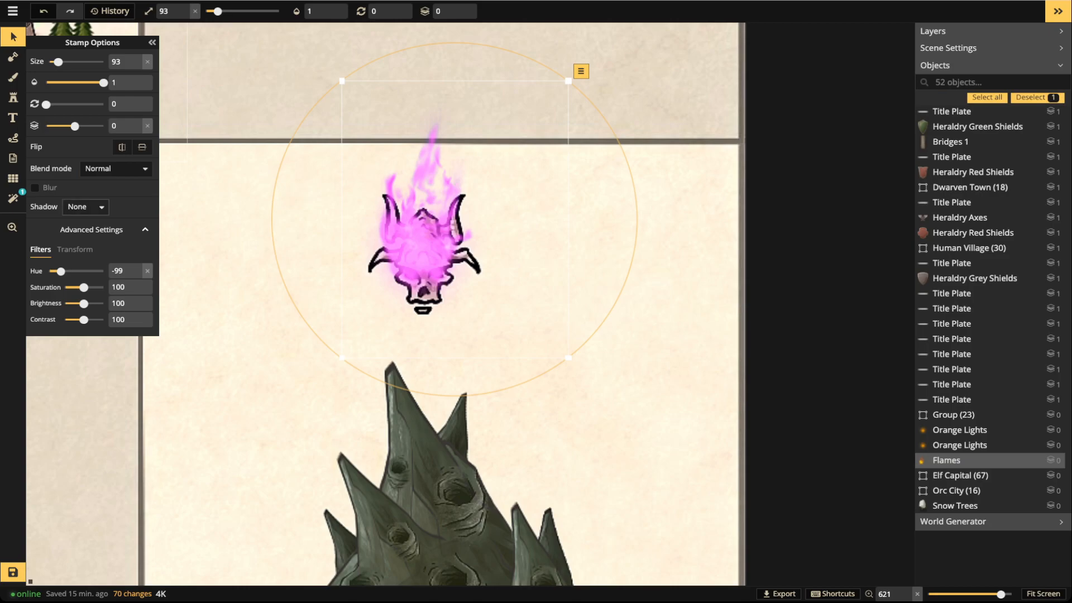
pyautogui.moveTo(103, 82); pyautogui.dragTo(80, 83)
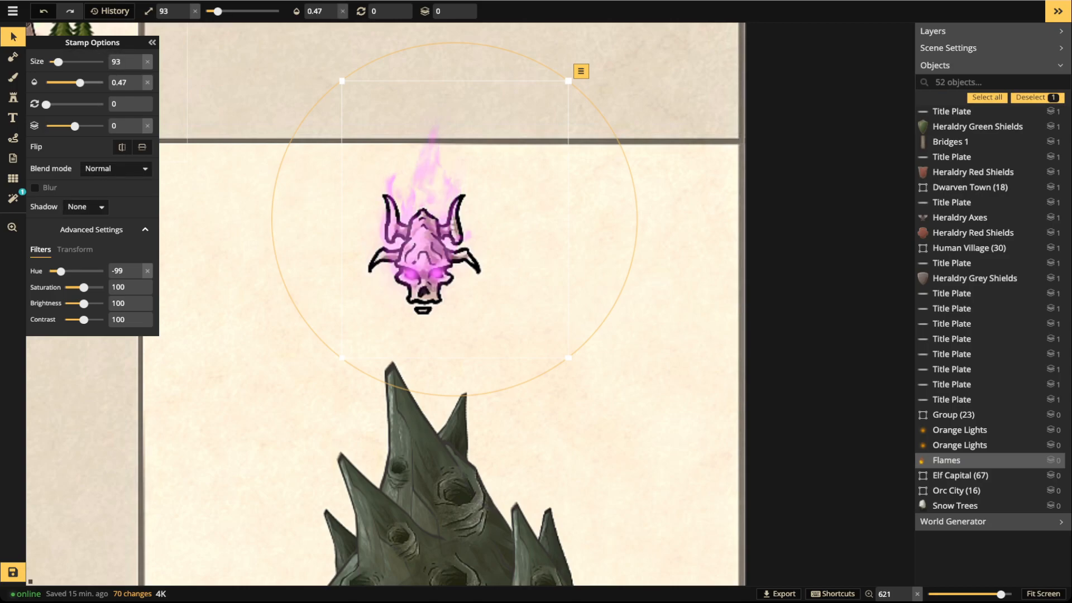
pyautogui.click(147, 82)
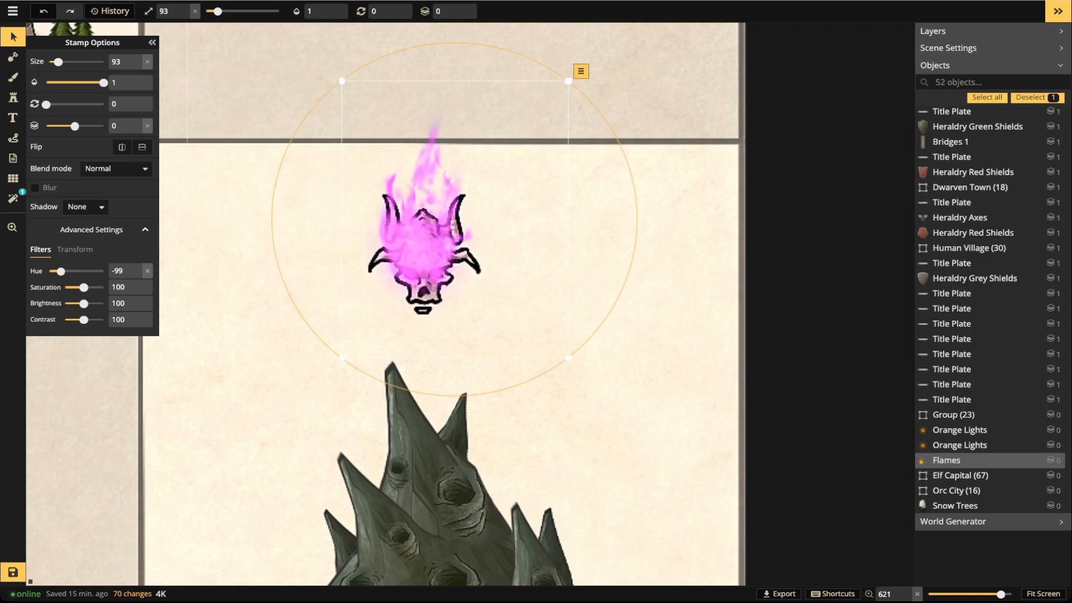
# Compare blend modes on the purple flame and set it to Color burn
pyautogui.click(114, 168)
pyautogui.press('Down')
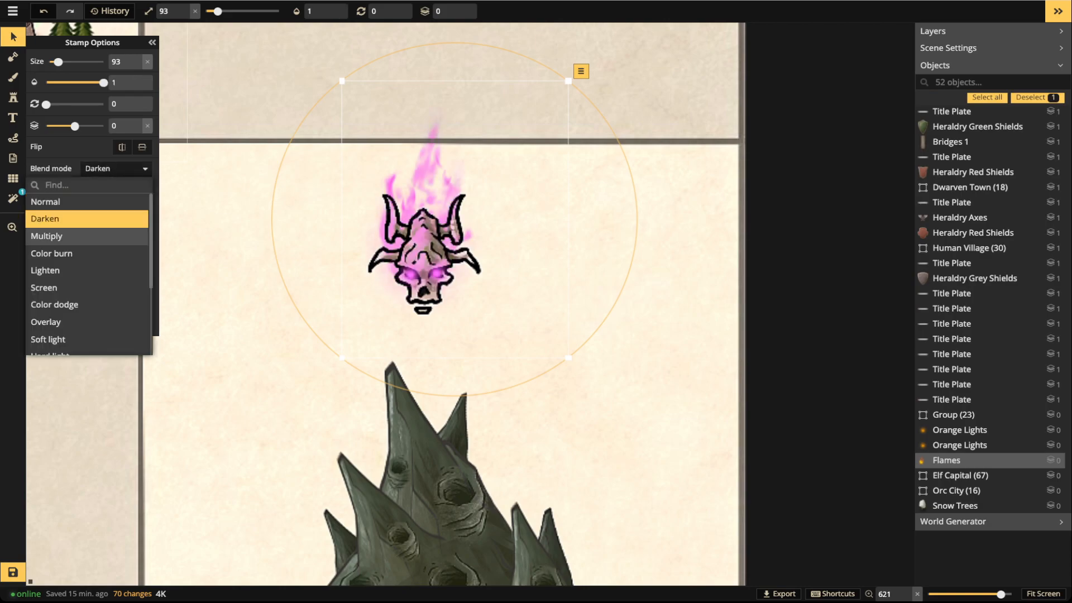
pyautogui.press('Down')
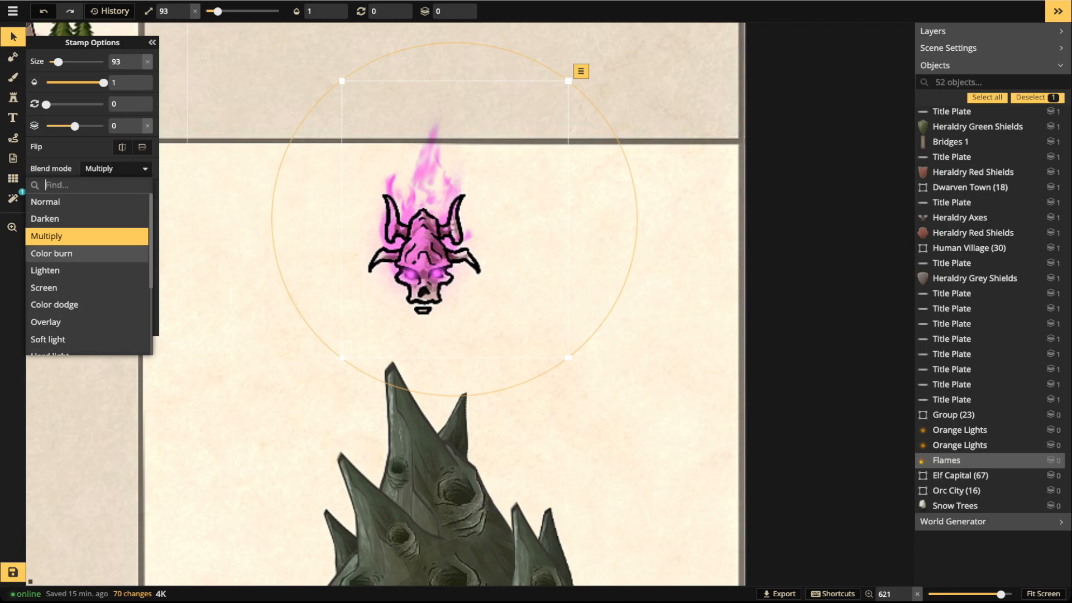
pyautogui.press('Down')
pyautogui.press('Down')
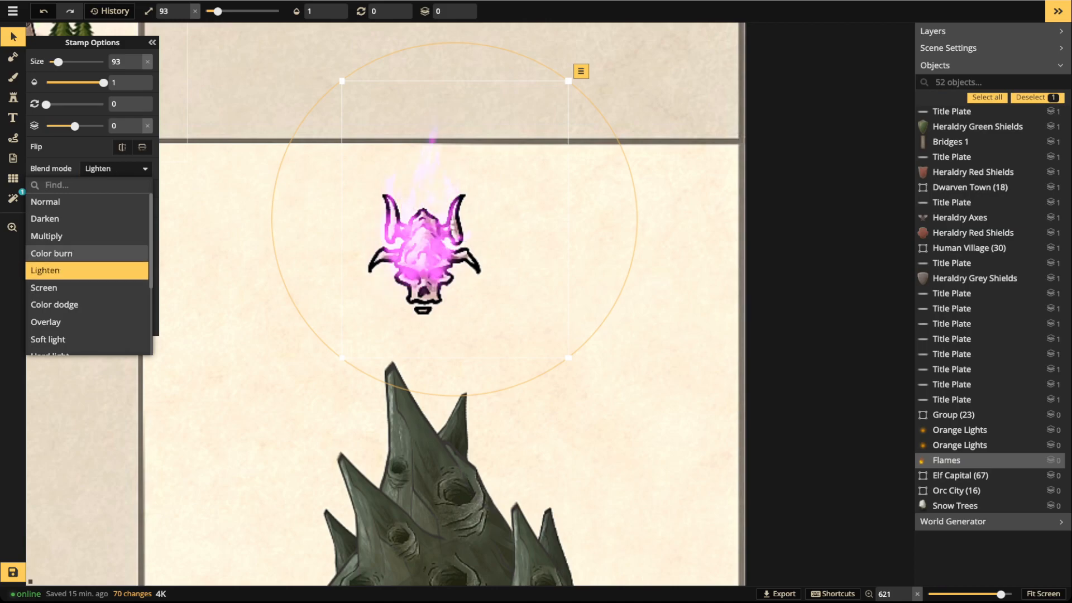
pyautogui.press('Up')
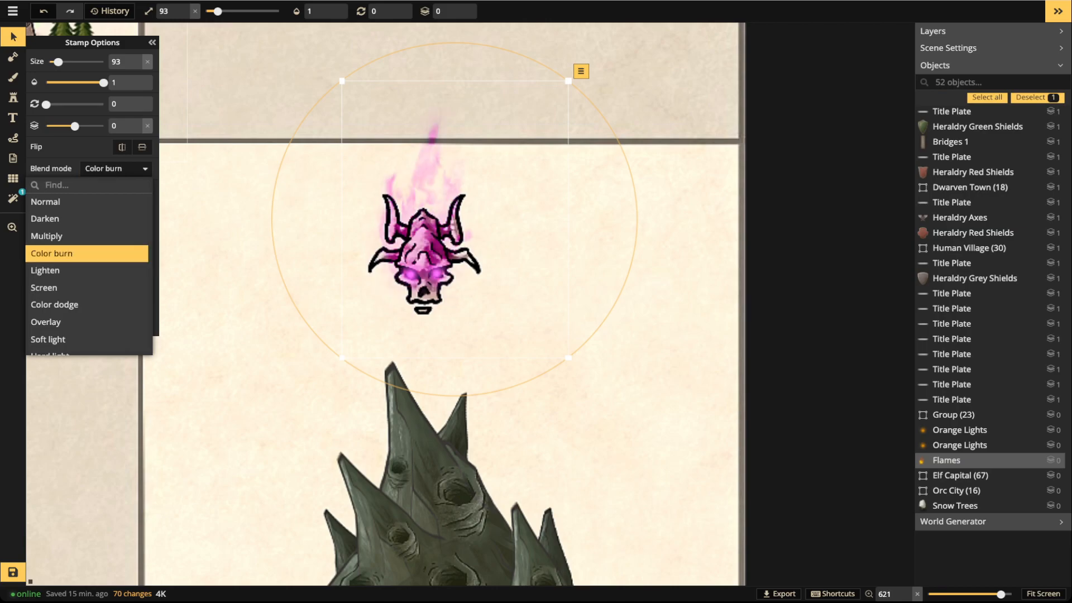
pyautogui.press('Return')
# Select the skull, eye lights and flame together and reposition them slightly lower above the mountain
pyautogui.moveTo(308, 89); pyautogui.dragTo(471, 298)
pyautogui.scroll(-3, 406, 264)
pyautogui.moveTo(419, 262)
pyautogui.mouseDown()
pyautogui.moveTo(427, 278)
pyautogui.moveTo(429, 264)
pyautogui.mouseUp()
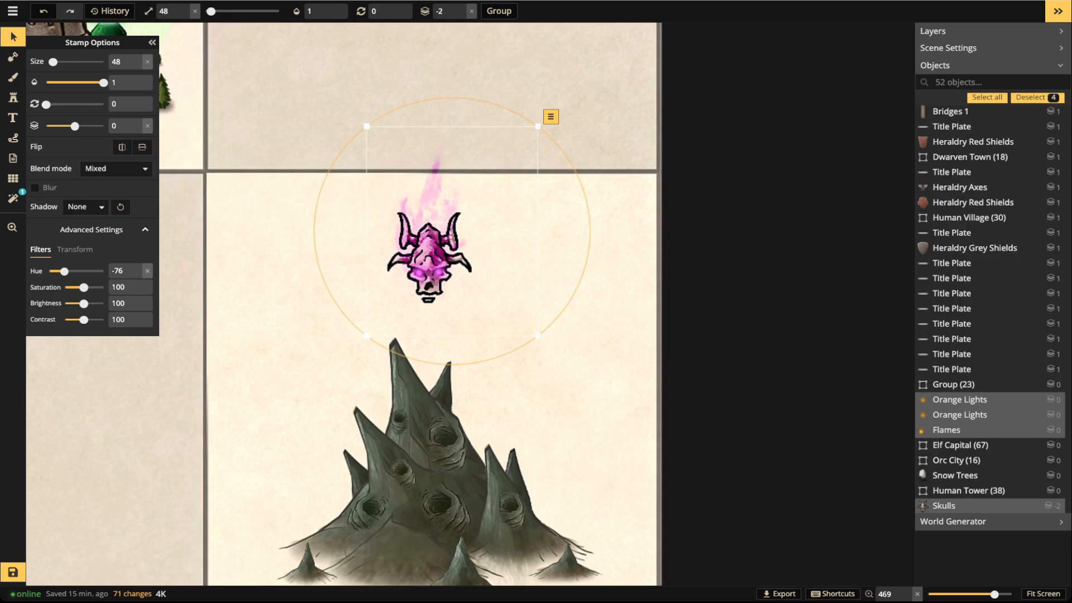
pyautogui.moveTo(429, 258); pyautogui.dragTo(424, 256)
pyautogui.scroll(3, 331, 236)
pyautogui.press('space')
pyautogui.moveTo(331, 236); pyautogui.dragTo(304, 125)
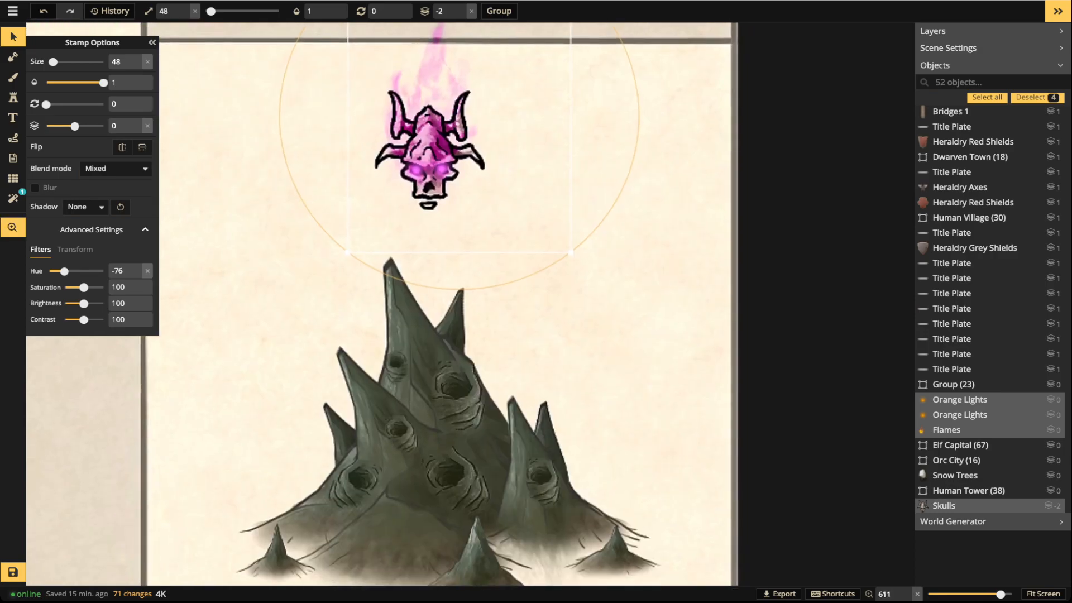
pyautogui.scroll(-4, 348, 184)
pyautogui.moveTo(348, 184); pyautogui.dragTo(348, 200)
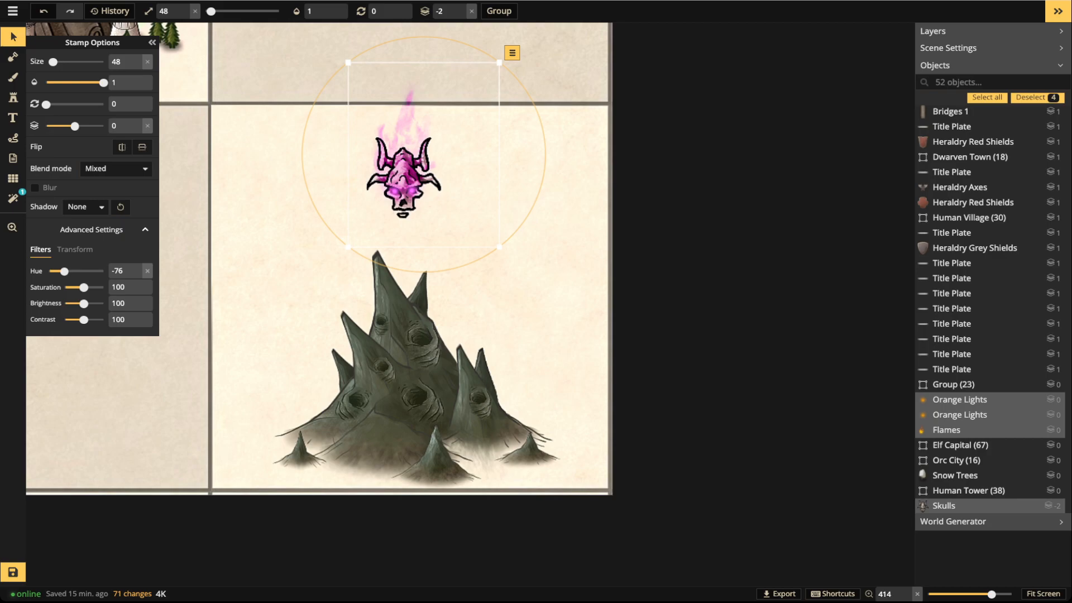
pyautogui.moveTo(403, 182); pyautogui.dragTo(405, 190)
# Inside the mountain group, reduce the tallest Dark Mountains Large spike to size 104, then leave the group
pyautogui.click(412, 363)
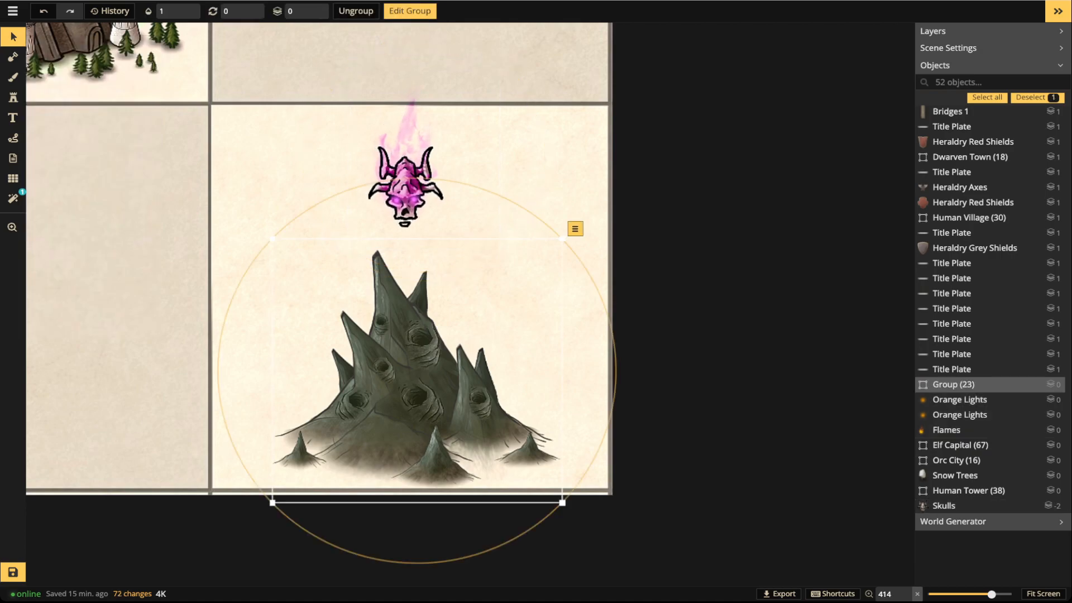
pyautogui.moveTo(422, 296); pyautogui.dragTo(420, 304)
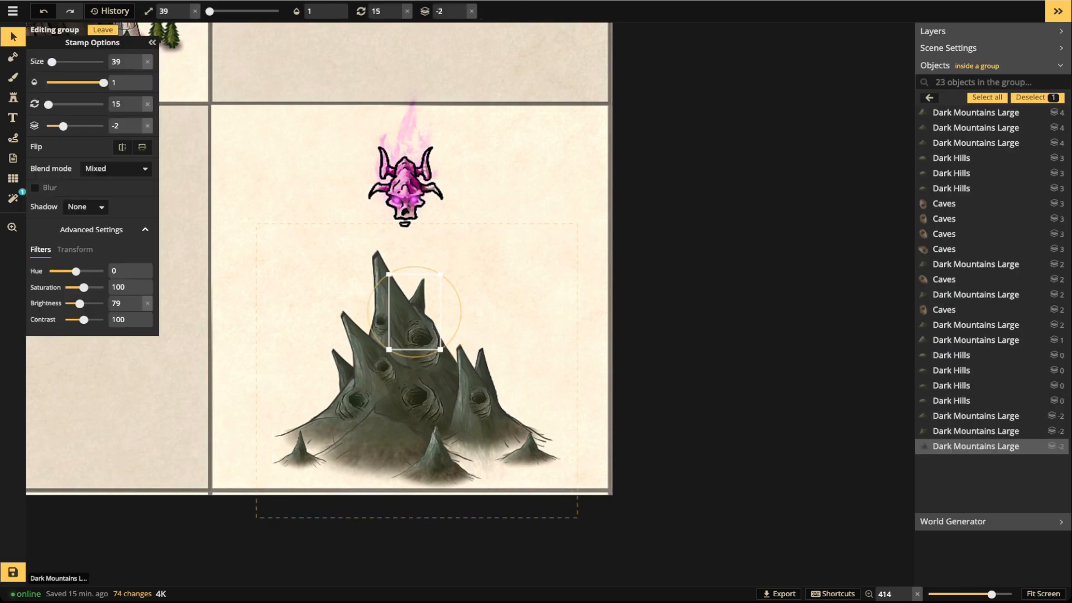
pyautogui.click(458, 252)
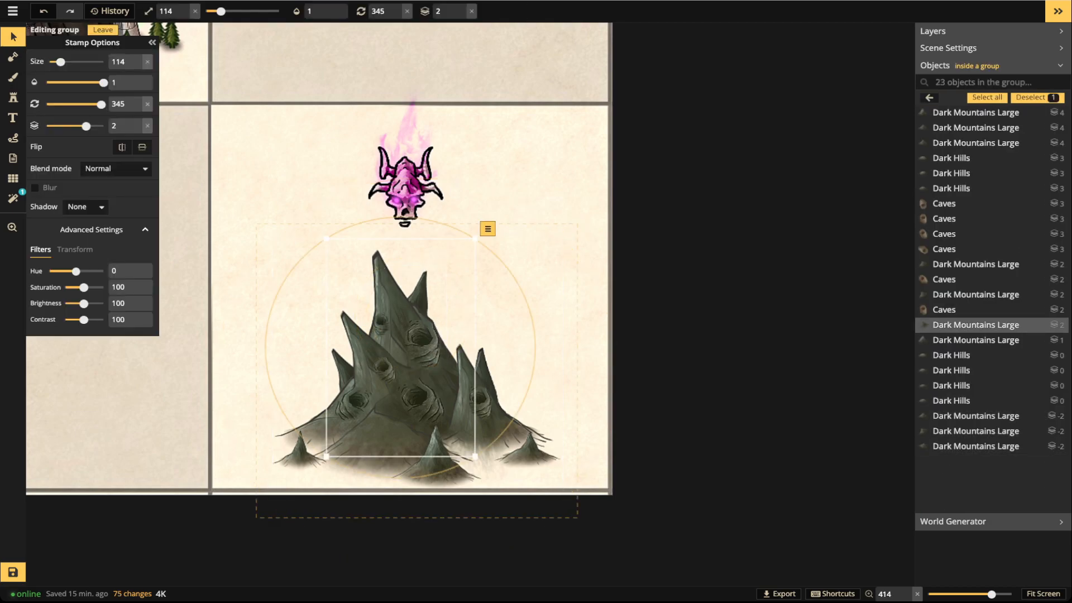
pyautogui.moveTo(395, 313); pyautogui.dragTo(394, 311)
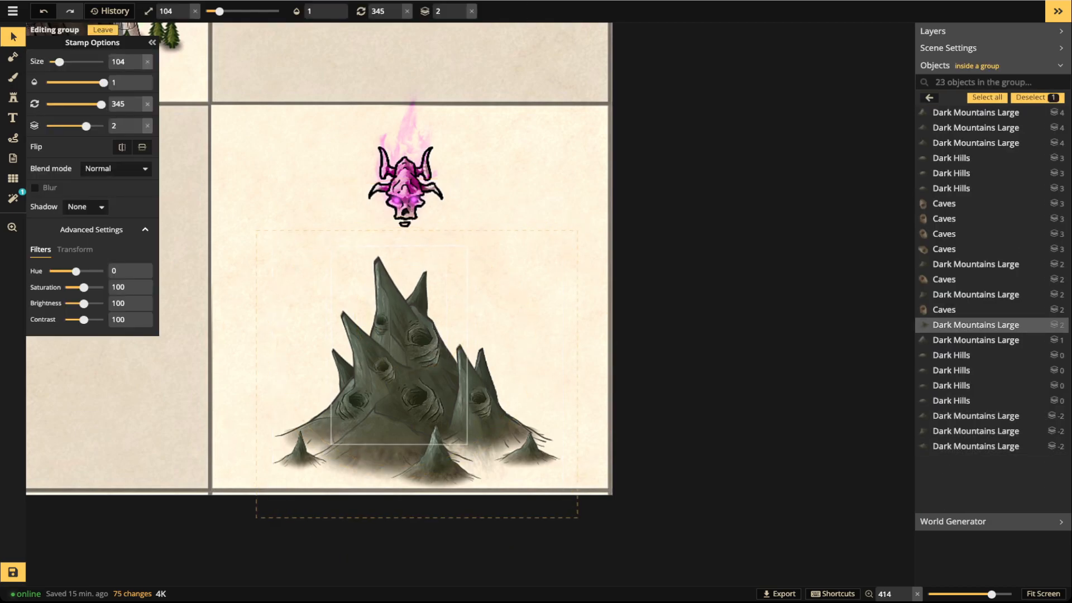
pyautogui.press('Escape')
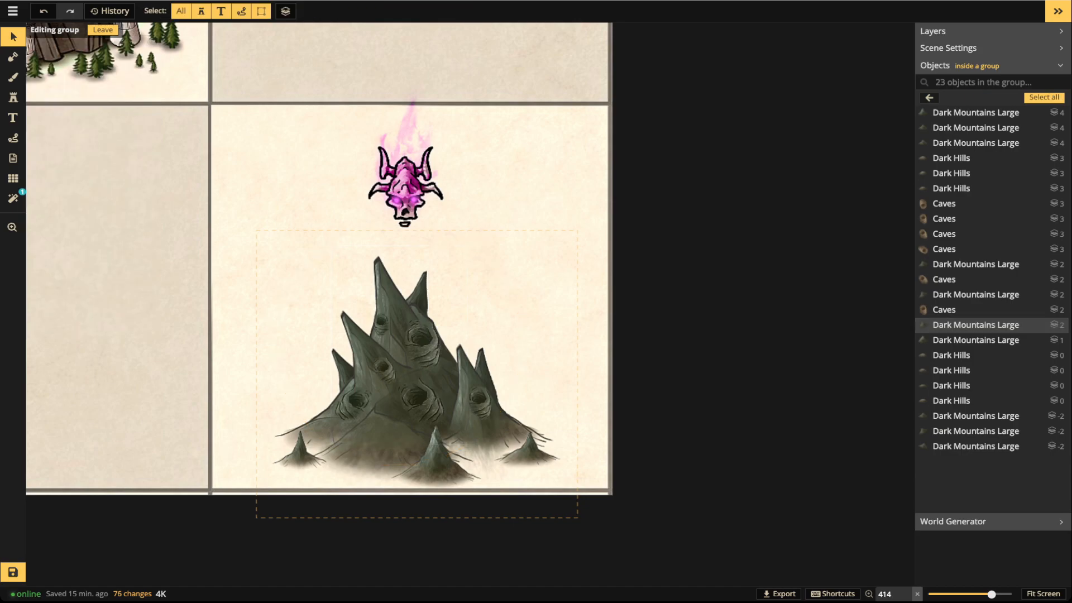
pyautogui.press('Escape')
# Reselect the skull with its eye lights and flame and move them slightly down toward the shortened spike
pyautogui.click(405, 185)
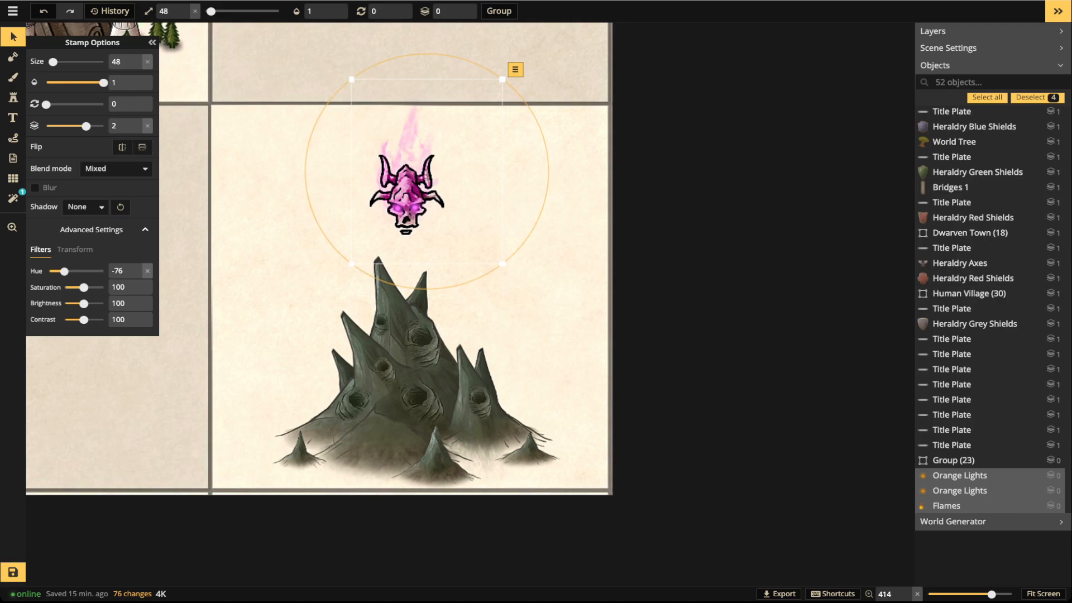
# Search the stamp catalog for "bone" and choose the Wizard Bones set
pyautogui.click(13, 97)
pyautogui.click(59, 125)
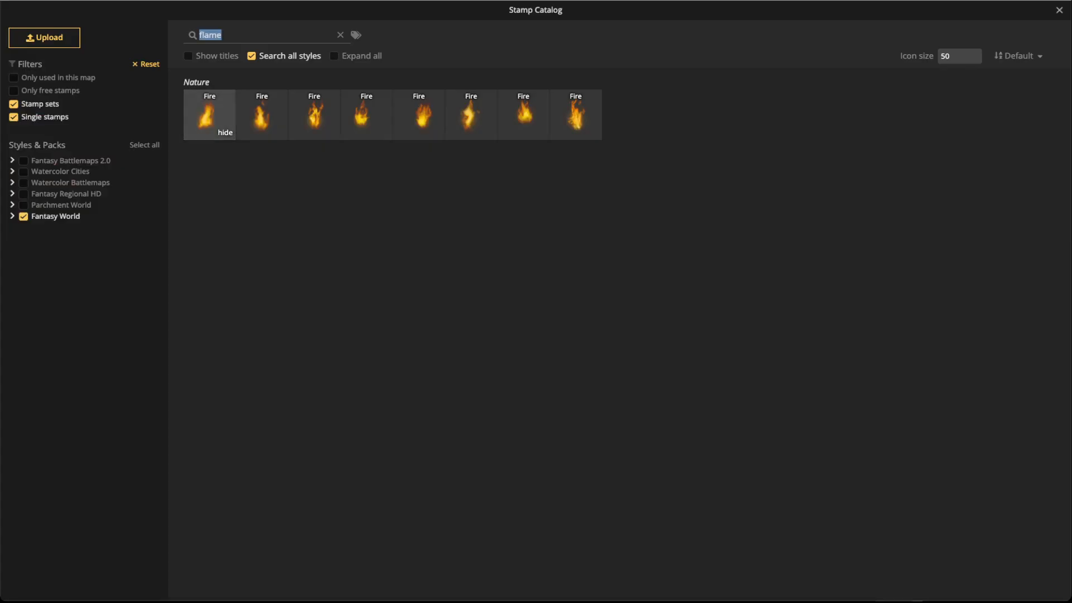
pyautogui.write('b')
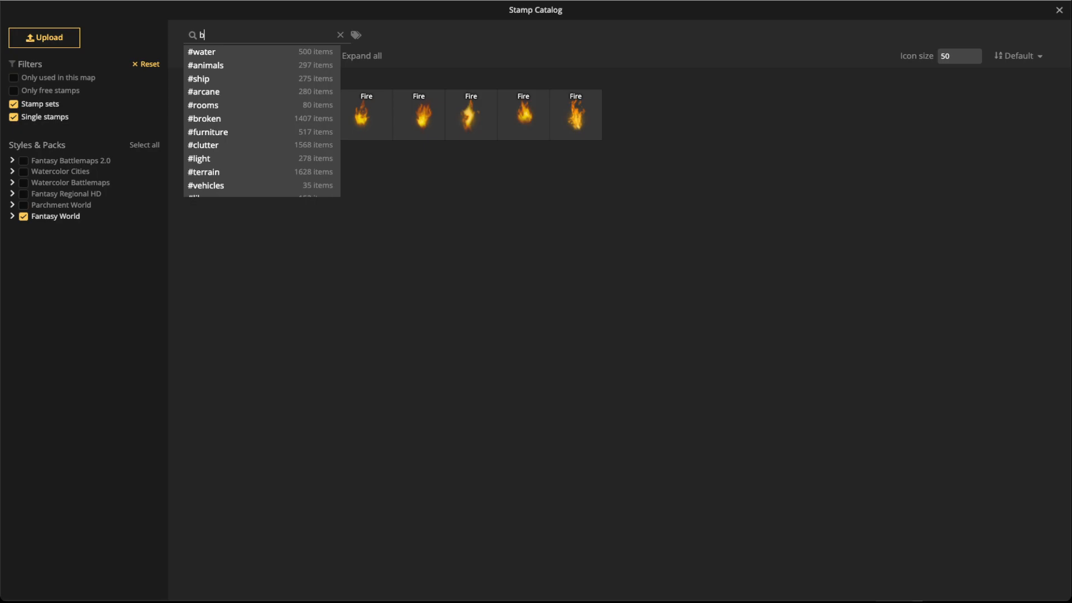
pyautogui.write('one')
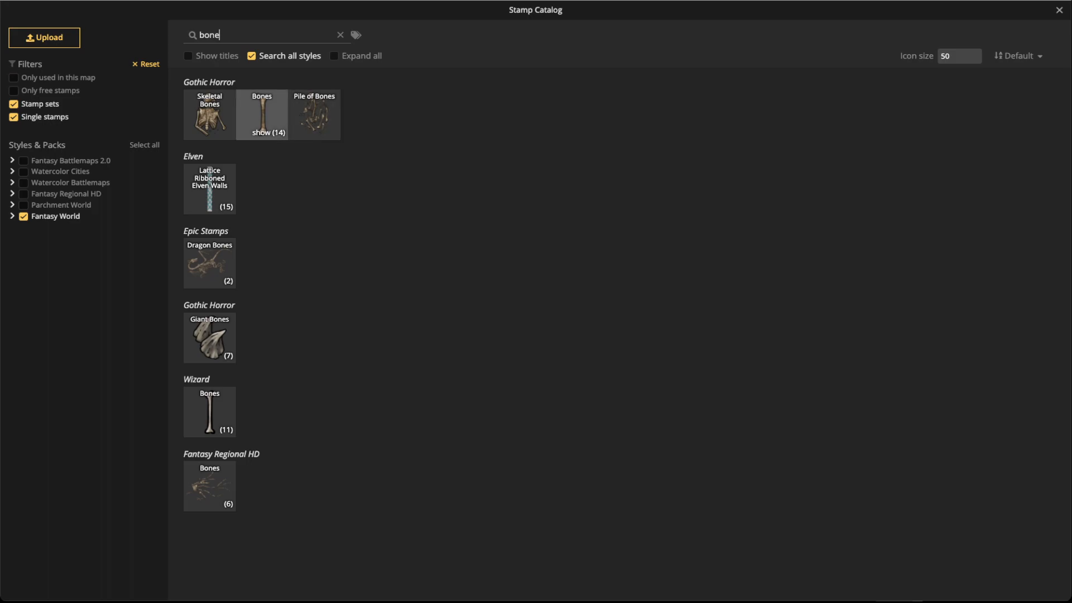
pyautogui.click(209, 429)
# Place the first bone variant just left of the skull at size 78, rotated to 246 degrees
pyautogui.scroll(5, 370, 222)
pyautogui.scroll(6, 370, 221)
pyautogui.scroll(3, 367, 219)
pyautogui.scroll(3, 364, 220)
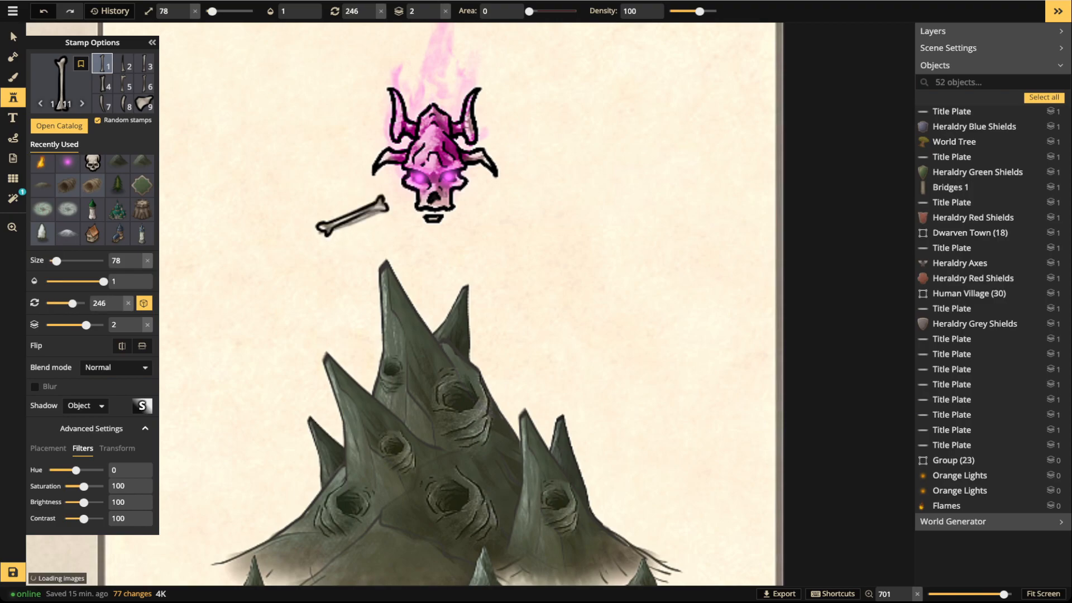
pyautogui.click(352, 217)
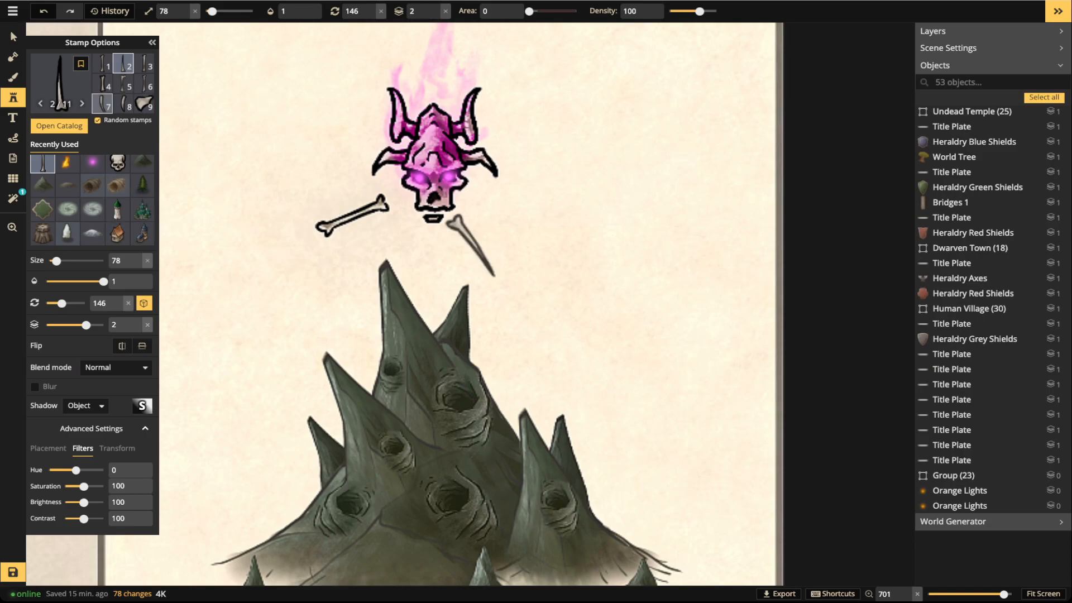
# Switch to the fifth bone variant, rotate it to 71 degrees and place it below and left of the first bone
pyautogui.click(102, 84)
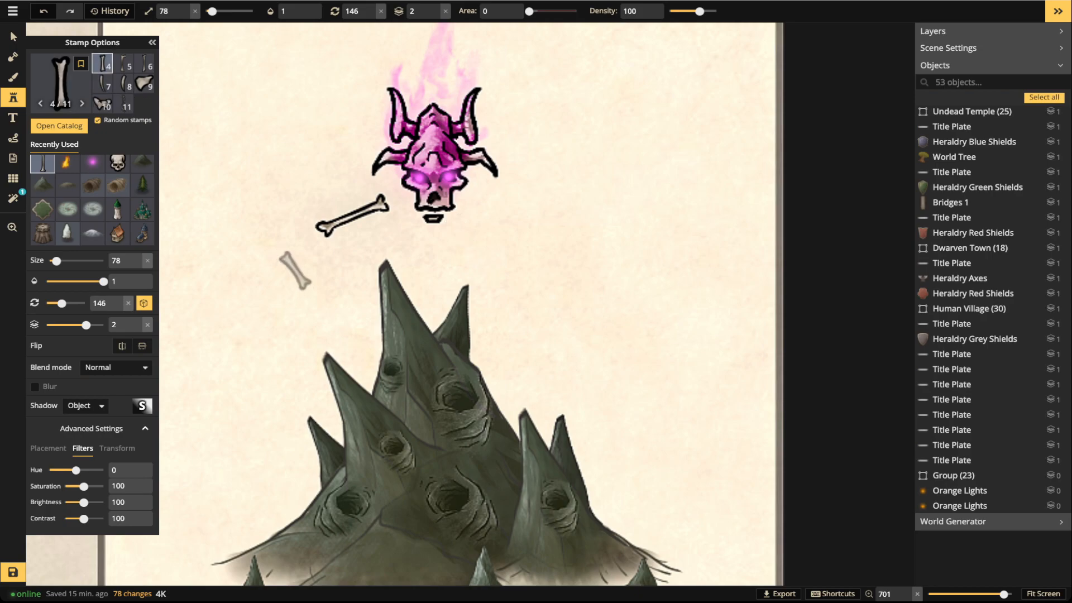
pyautogui.press('Right')
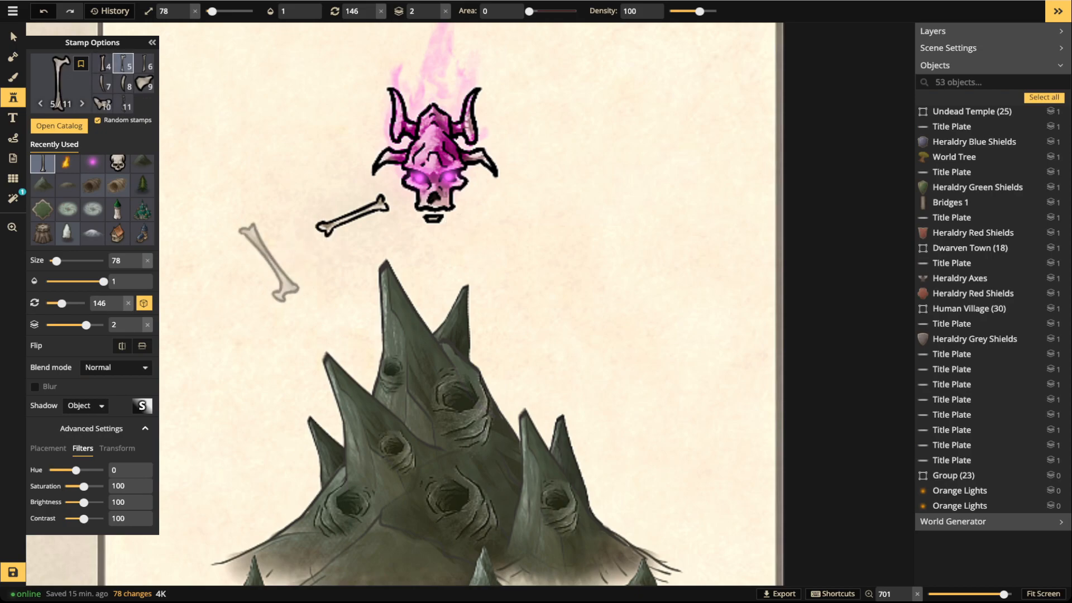
pyautogui.scroll(-15, 269, 263)
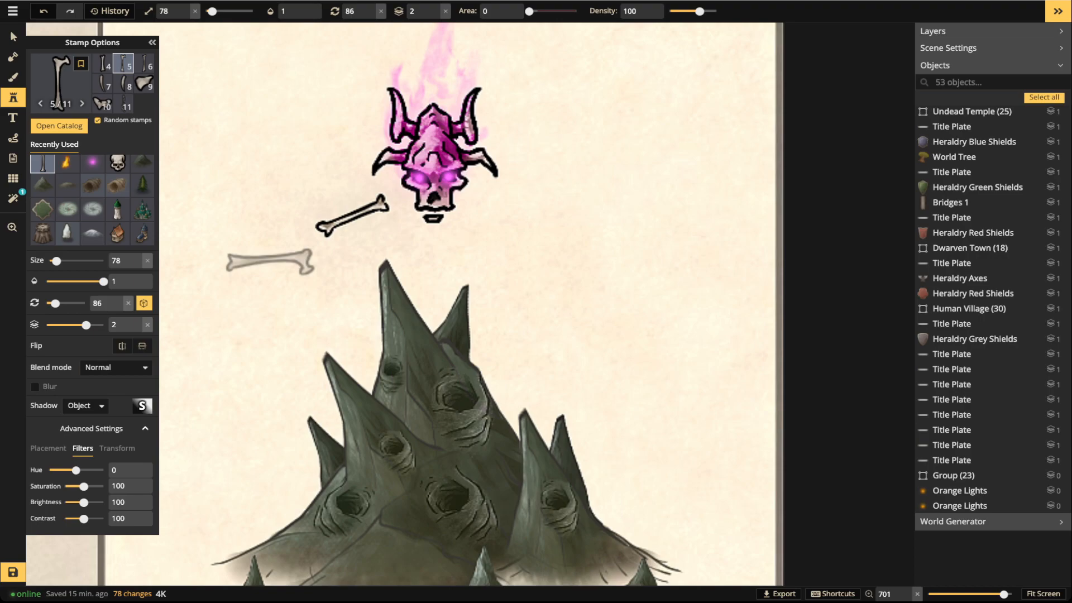
pyautogui.click(261, 263)
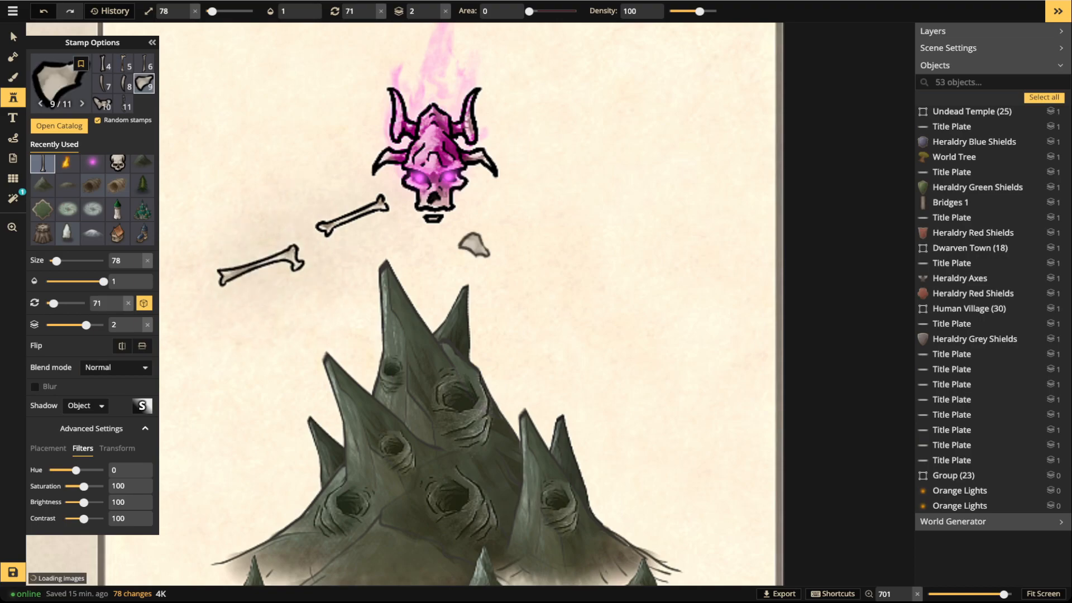
pyautogui.click(13, 37)
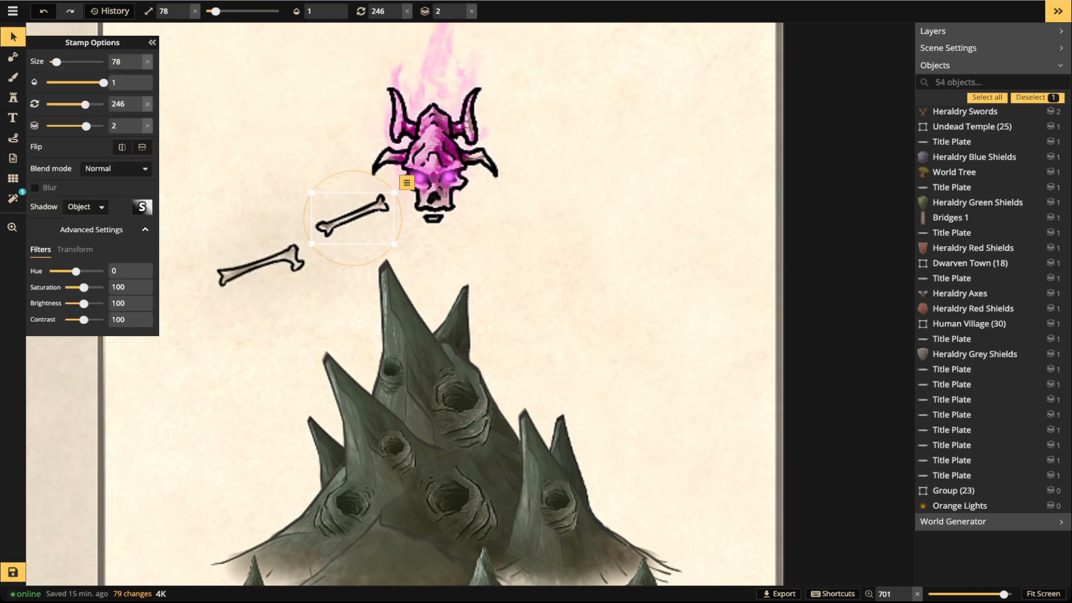
# Swap the two bones on the skull's left, placing the larger one beside the skull and the smaller one below it at a steeper angle
pyautogui.moveTo(353, 216); pyautogui.dragTo(258, 184)
pyautogui.moveTo(261, 266); pyautogui.dragTo(355, 220)
pyautogui.scroll(1, 353, 219)
pyautogui.click(257, 184)
pyautogui.moveTo(258, 184); pyautogui.dragTo(266, 279)
pyautogui.scroll(2, 260, 278)
# Duplicate both left arm bones, place the copies to the right of the skull and flip them horizontally
pyautogui.keyDown('shift'); pyautogui.click(355, 217); pyautogui.keyUp('shift')
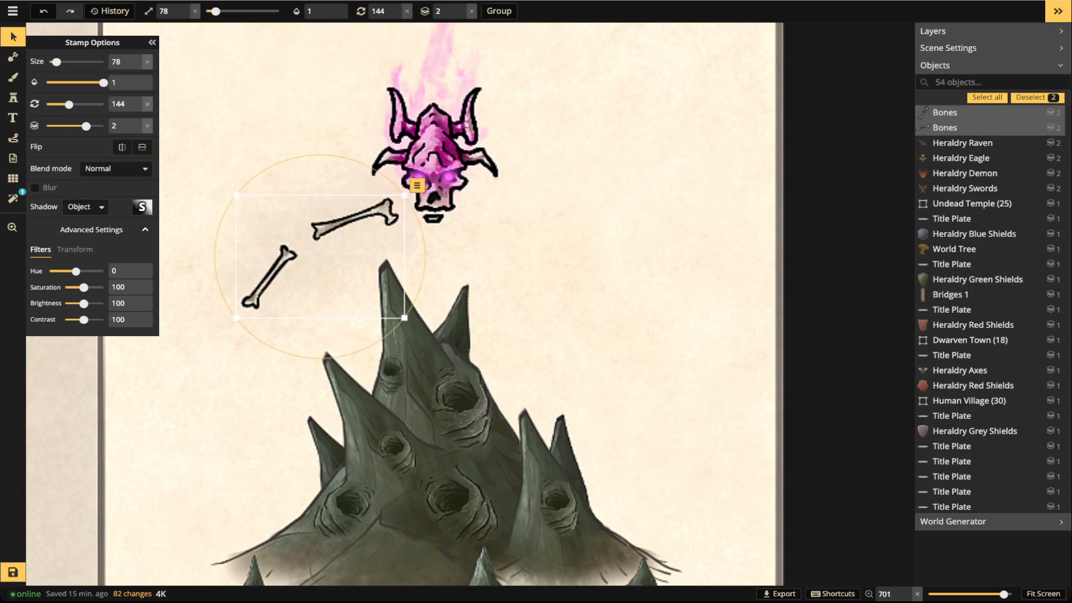
pyautogui.hotkey('ctrl', 'v')
pyautogui.moveTo(725, 282); pyautogui.dragTo(627, 256)
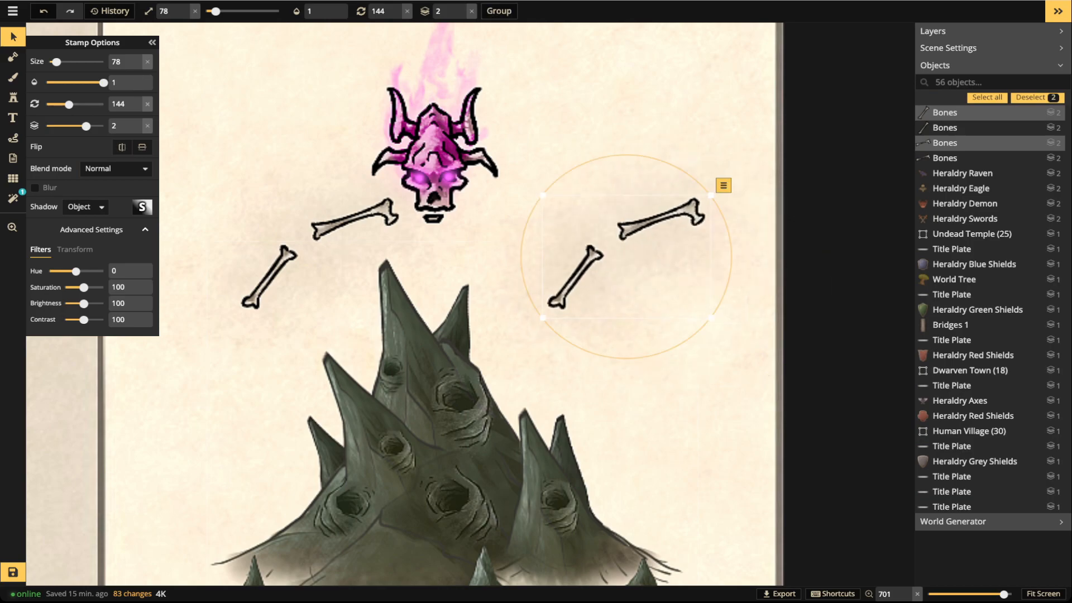
pyautogui.click(123, 147)
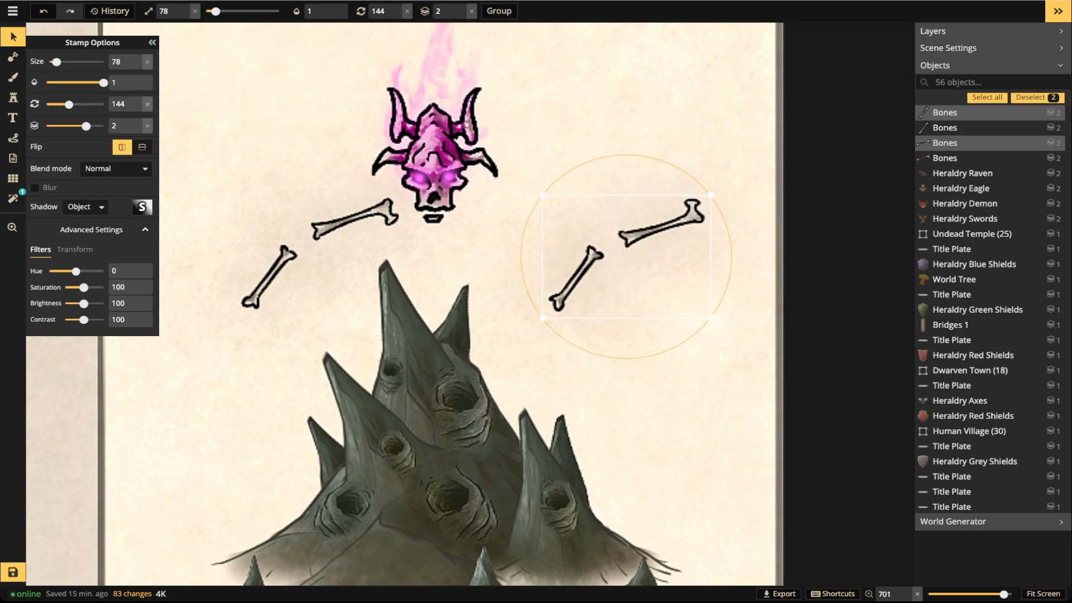
# Rotate the larger copied bone to 296 degrees and place it just right of the skull to mirror the left one
pyautogui.click(661, 223)
pyautogui.moveTo(662, 223); pyautogui.dragTo(589, 223)
pyautogui.press('Escape')
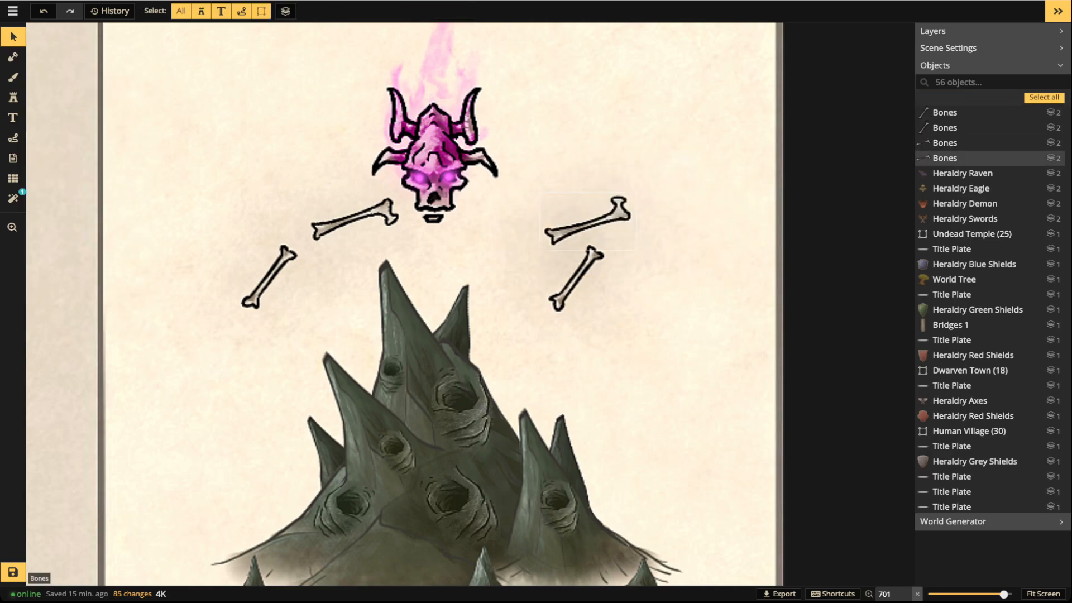
pyautogui.click(589, 221)
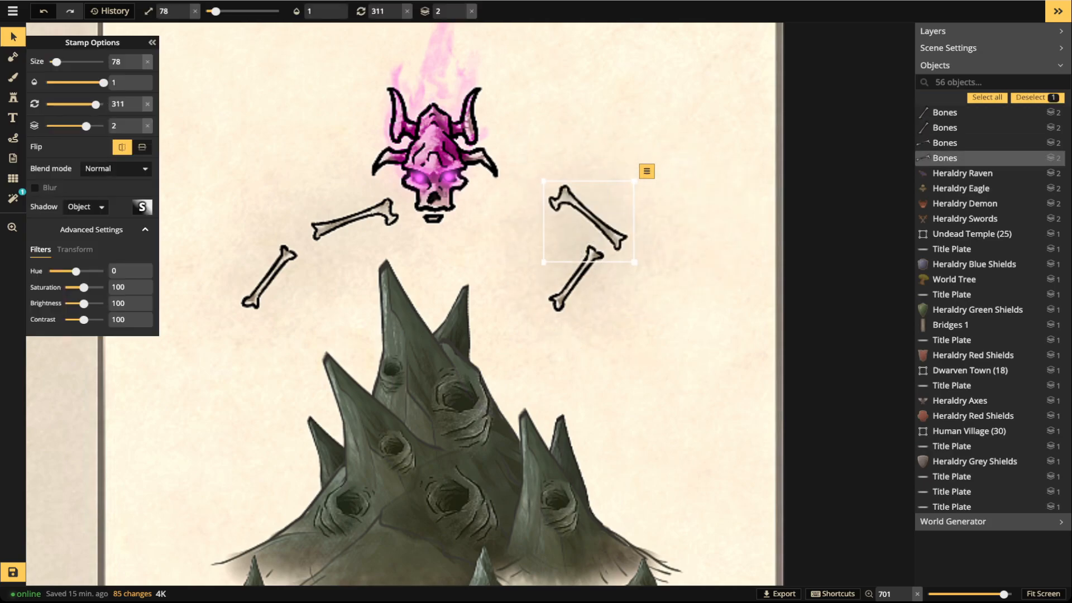
pyautogui.moveTo(587, 220); pyautogui.dragTo(514, 227)
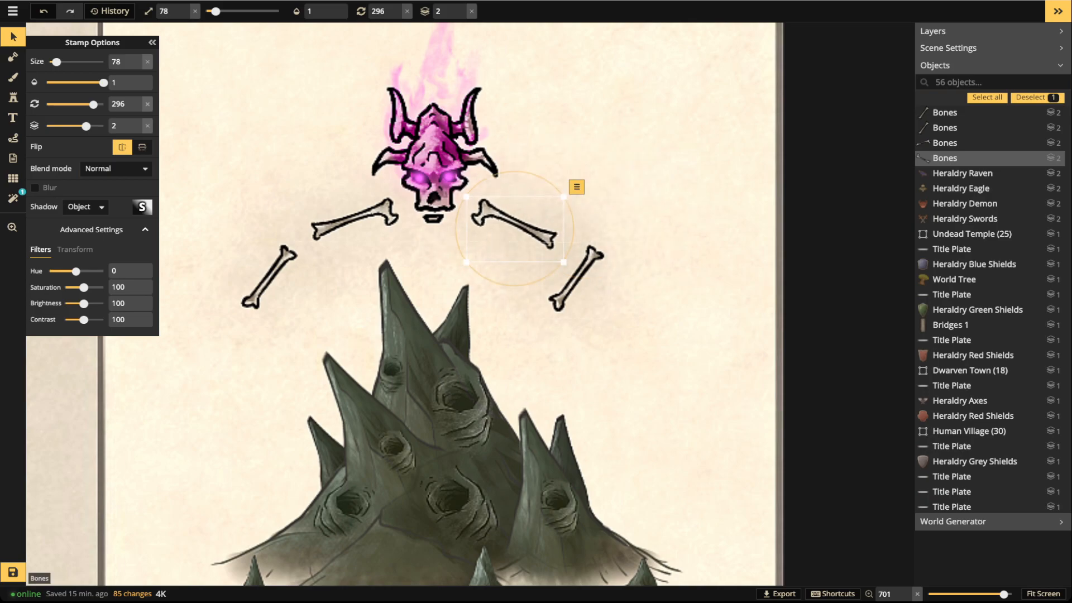
# Rotate the smaller copied bone to 156 degrees and place it at the lower end of the right upper bone
pyautogui.click(576, 278)
pyautogui.scroll(-4, 576, 279)
pyautogui.moveTo(576, 279); pyautogui.dragTo(594, 296)
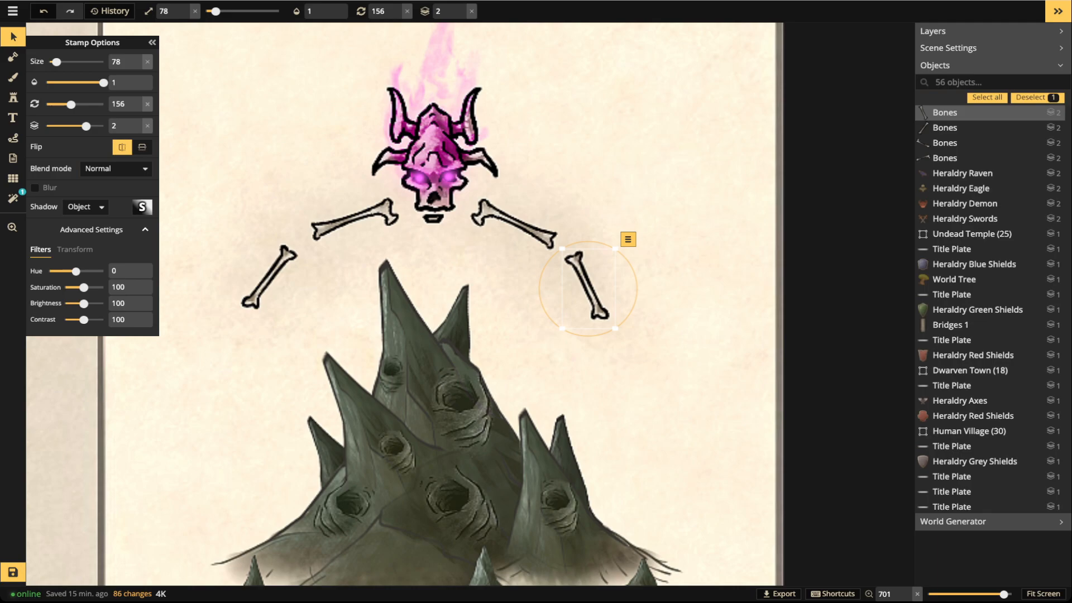
pyautogui.moveTo(592, 290); pyautogui.dragTo(595, 293)
pyautogui.scroll(-2, 615, 323)
pyautogui.scroll(-2, 386, 194)
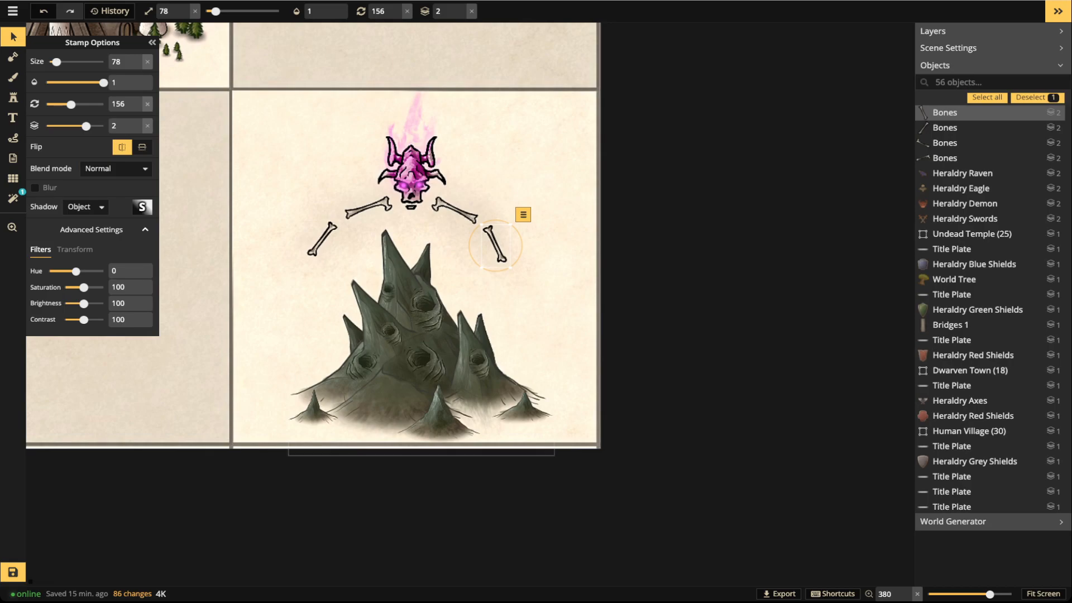
# Choose the Gothic Horror Giant Bones set from the stamp catalog
pyautogui.scroll(3, 429, 332)
pyautogui.moveTo(429, 332); pyautogui.dragTo(430, 433)
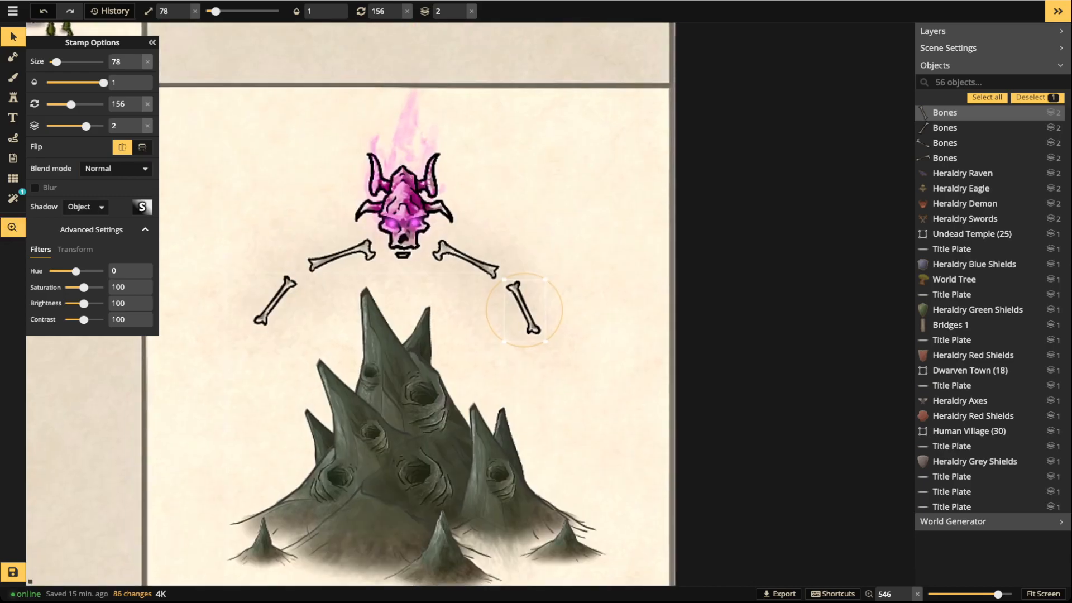
pyautogui.scroll(-1, 416, 234)
pyautogui.moveTo(416, 235); pyautogui.dragTo(413, 191)
pyautogui.scroll(3, 429, 233)
pyautogui.click(12, 97)
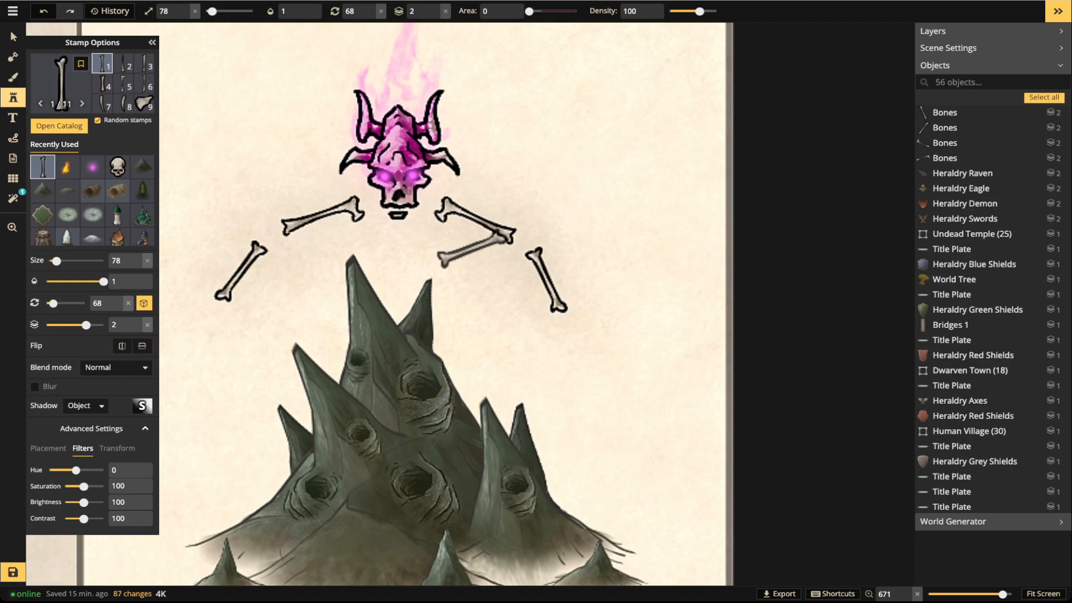
pyautogui.scroll(-1, 144, 84)
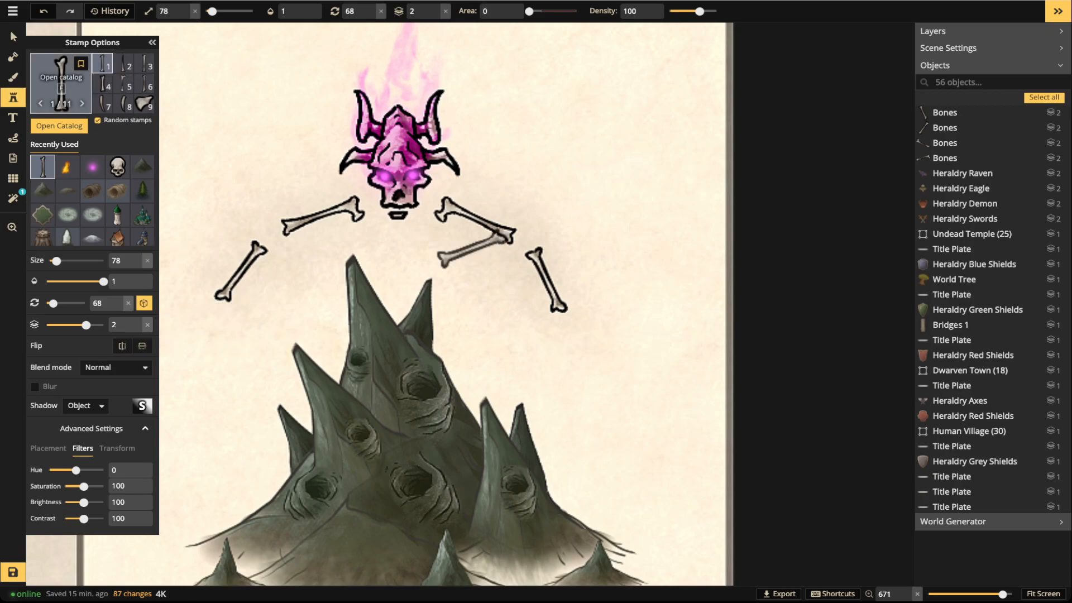
pyautogui.click(12, 98)
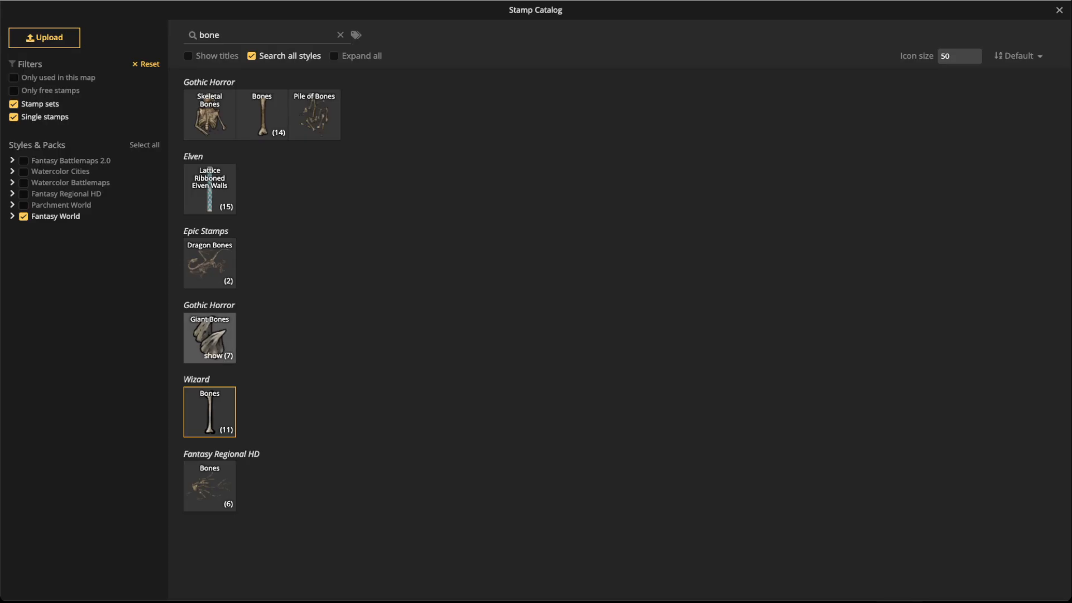
pyautogui.click(210, 338)
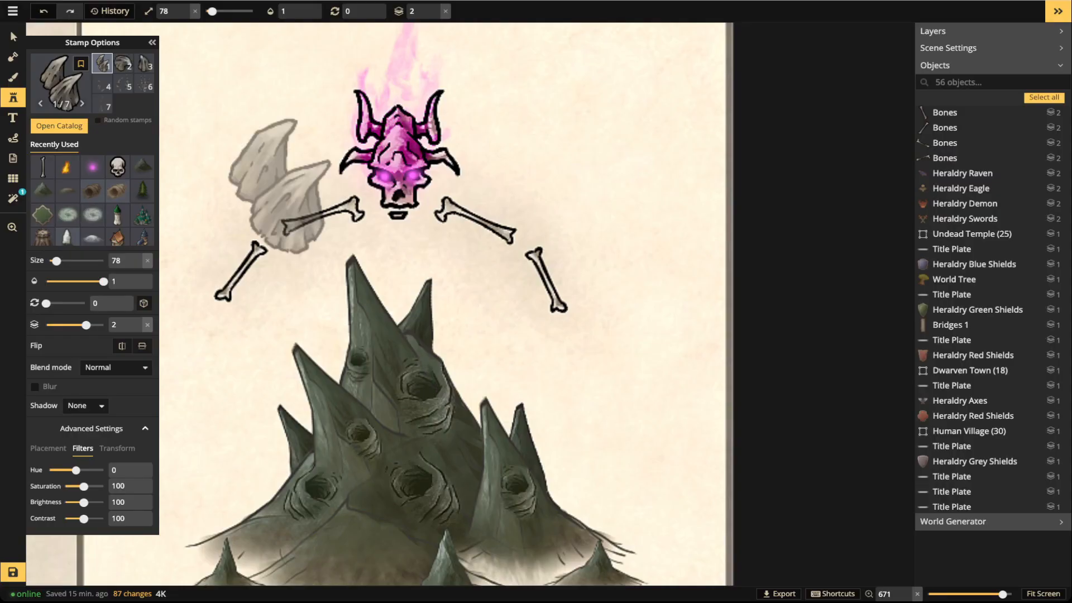
# Place the sixth Giant Bones variant, a skeletal hand, below the left arm bones at size 18, rotated to 210 degrees
pyautogui.click(144, 64)
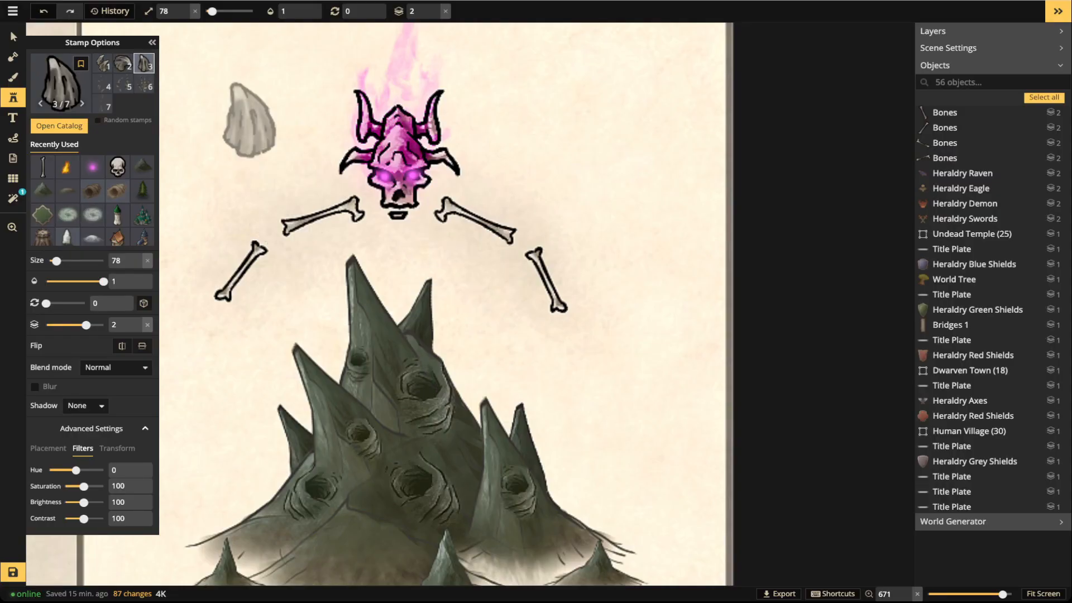
pyautogui.click(123, 64)
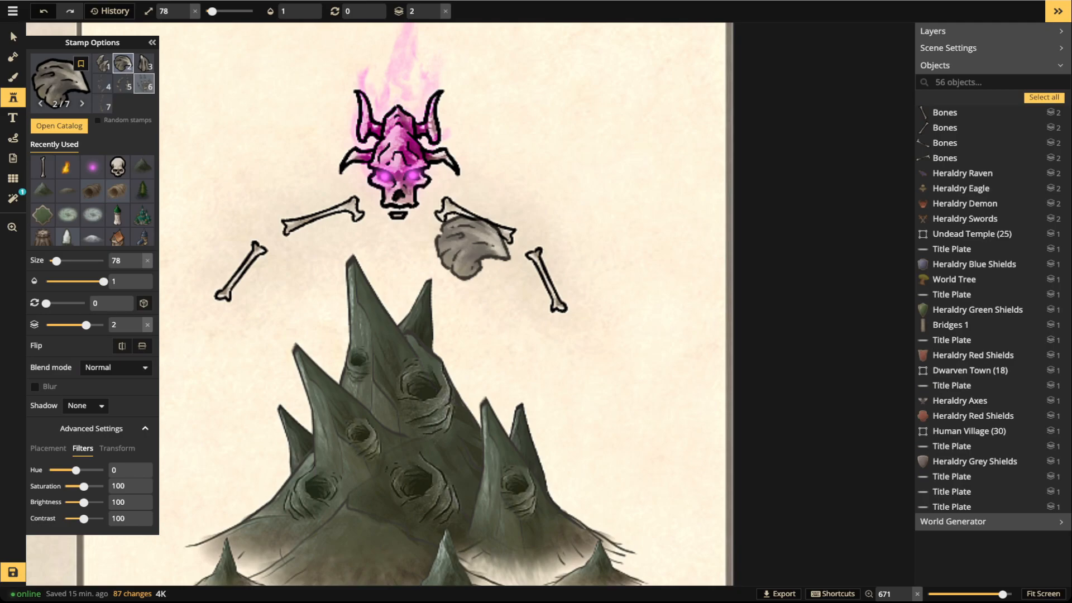
pyautogui.click(144, 84)
pyautogui.scroll(-5, 277, 123)
pyautogui.scroll(-5, 277, 124)
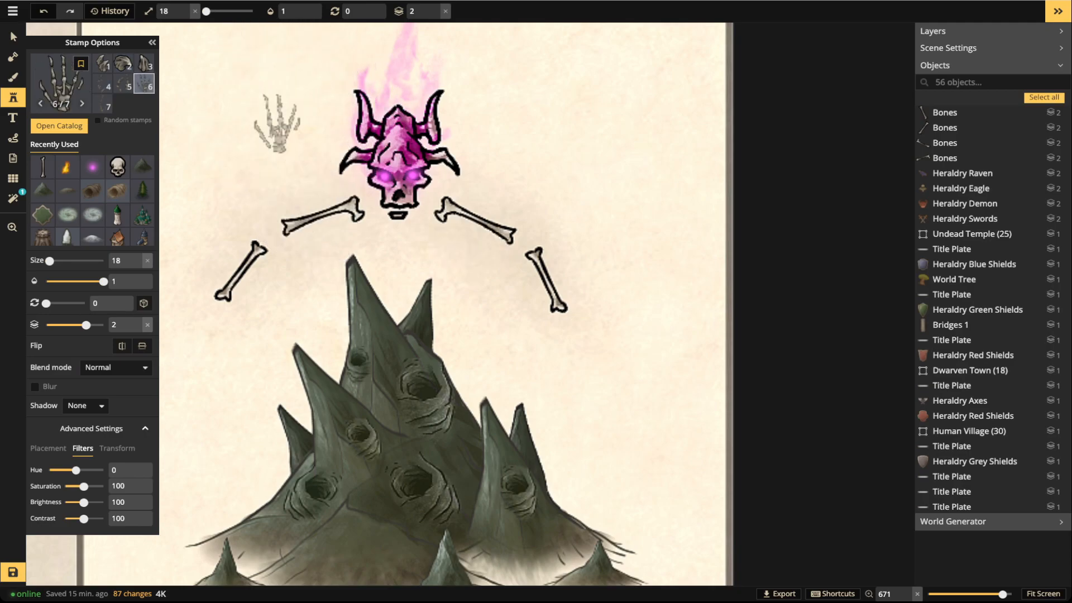
pyautogui.scroll(5, 240, 342)
pyautogui.scroll(9, 240, 341)
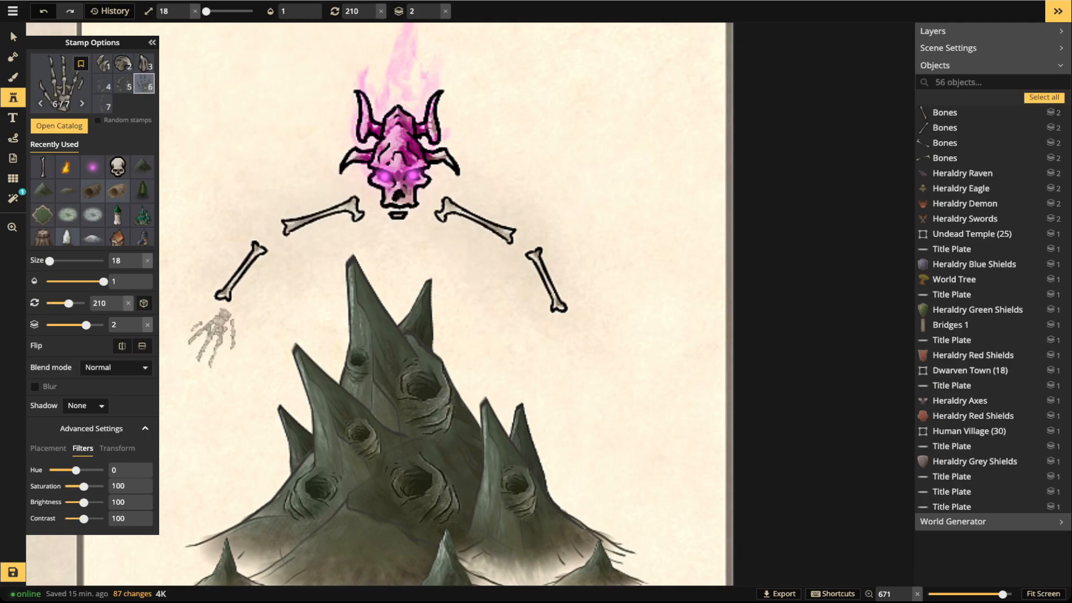
pyautogui.click(203, 338)
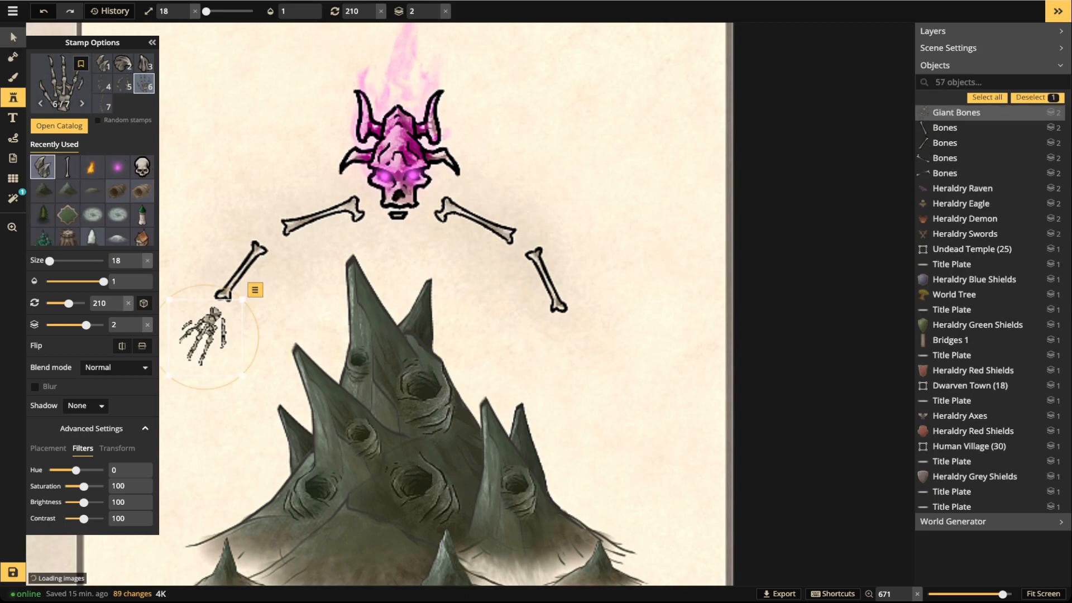
# Enlarge the left skeletal hand to size 28, rotate it to 180 degrees and move it slightly down
pyautogui.click(13, 37)
pyautogui.moveTo(243, 300); pyautogui.dragTo(262, 279)
pyautogui.moveTo(207, 330); pyautogui.dragTo(219, 353)
pyautogui.scroll(-2, 204, 342)
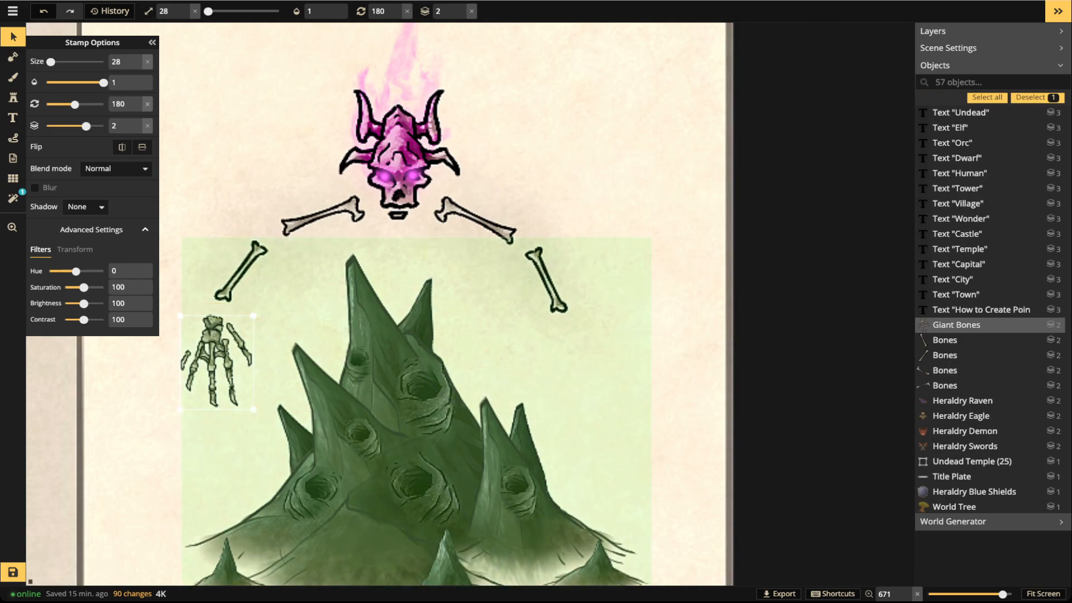
# Paste a copy of the skeletal hand, flip it horizontally and place it below the right arm bones
pyautogui.hotkey('ctrl', 'v')
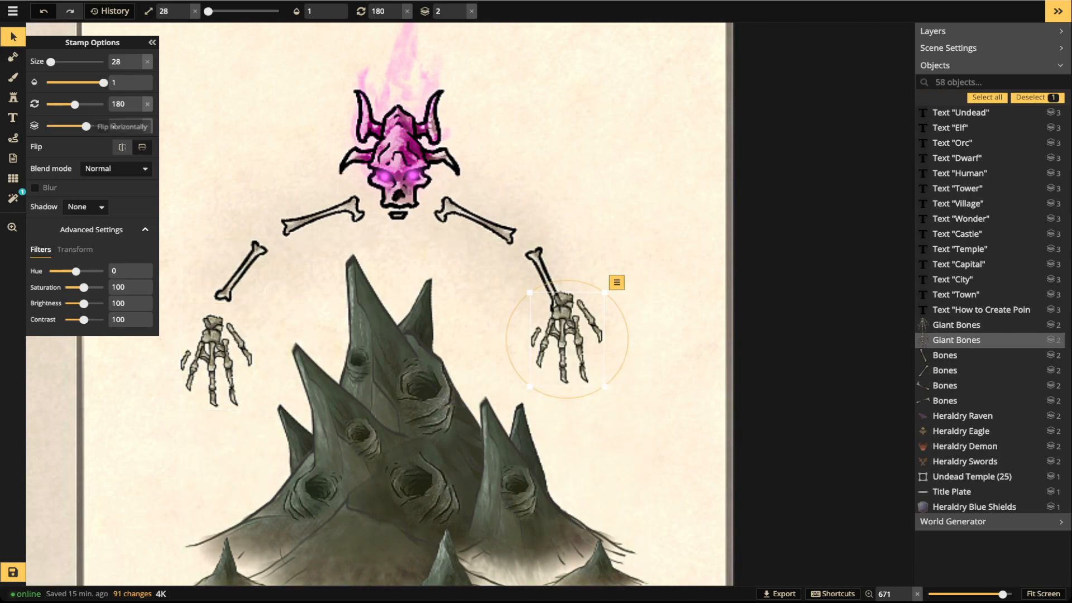
pyautogui.click(121, 146)
pyautogui.moveTo(568, 340); pyautogui.dragTo(564, 367)
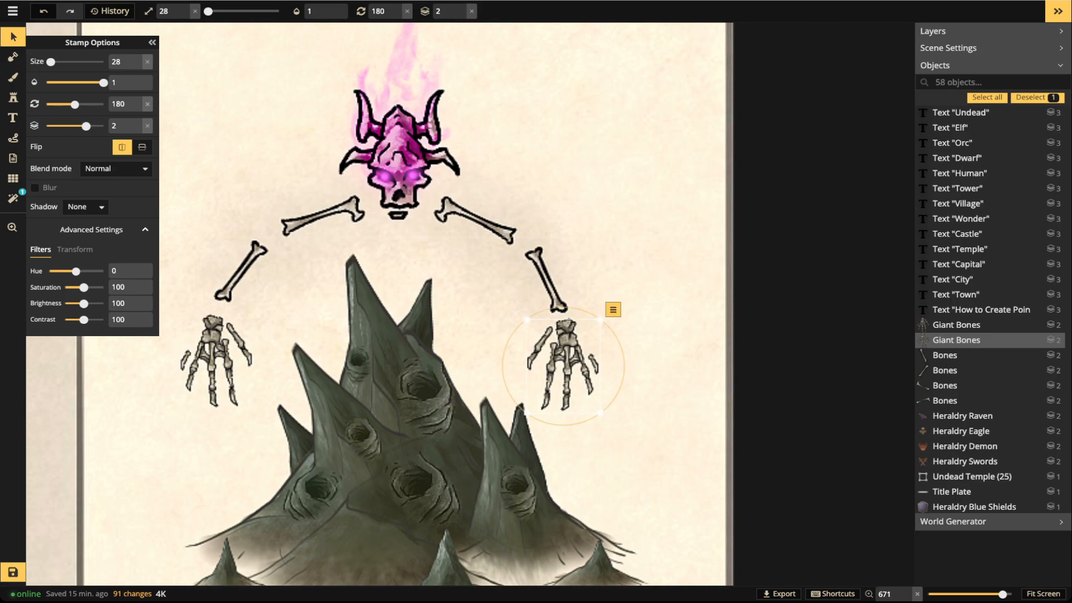
# Rotate the left skeletal hand to 165 degrees and shift it slightly toward the mountain
pyautogui.click(215, 360)
pyautogui.moveTo(216, 361); pyautogui.dragTo(235, 356)
pyautogui.scroll(-1, 219, 360)
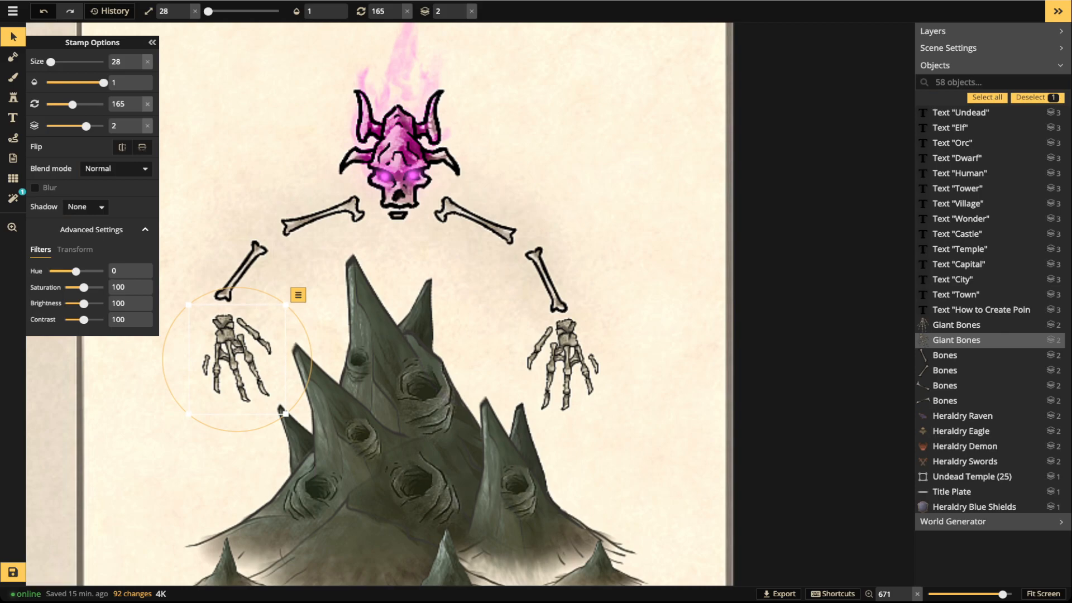
# Rotate the right upper arm bone to 311 degrees and move the right arm bones and hand inward to line up
pyautogui.click(476, 221)
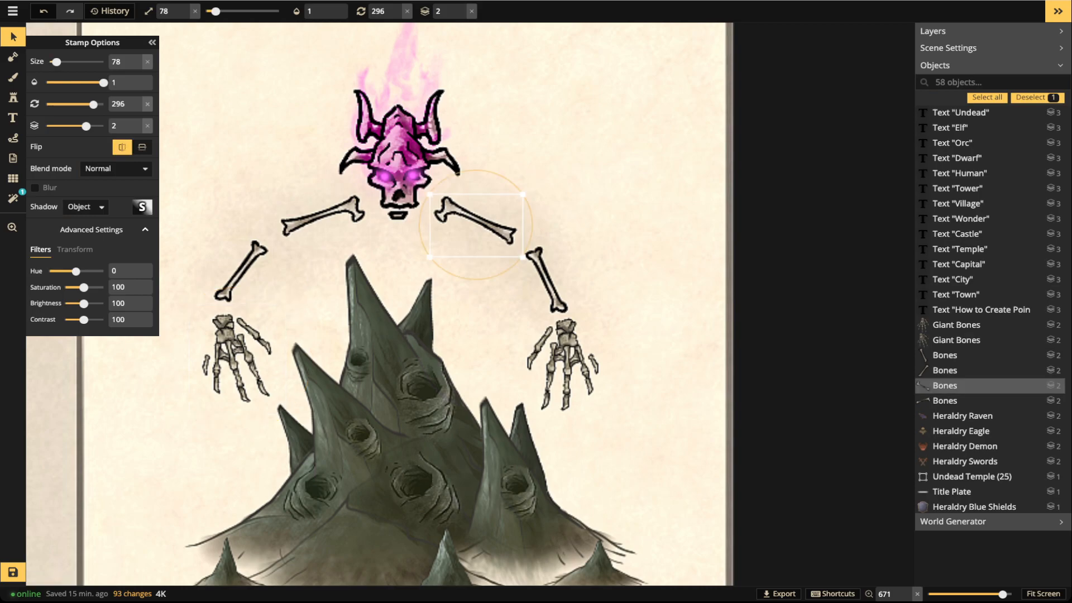
pyautogui.scroll(3, 476, 221)
pyautogui.moveTo(476, 221); pyautogui.dragTo(469, 224)
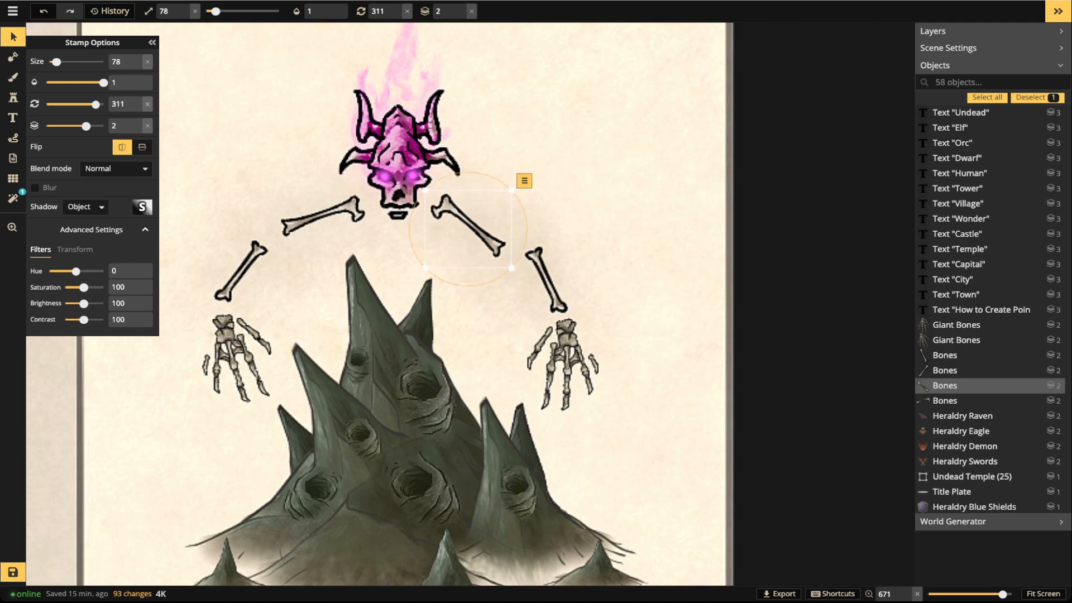
pyautogui.click(547, 280)
pyautogui.moveTo(547, 279); pyautogui.dragTo(525, 291)
pyautogui.moveTo(564, 360); pyautogui.dragTo(540, 373)
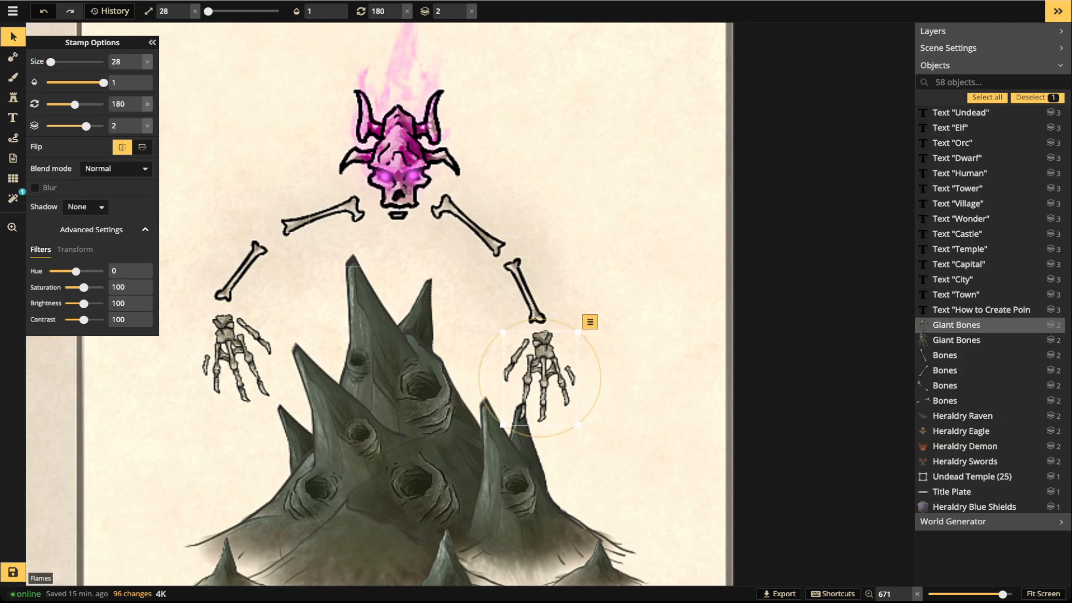
# Set the right skeletal hand's layer to -2 and deselect it
pyautogui.click(461, 15)
pyautogui.click(462, 15)
pyautogui.click(461, 15)
pyautogui.click(461, 15)
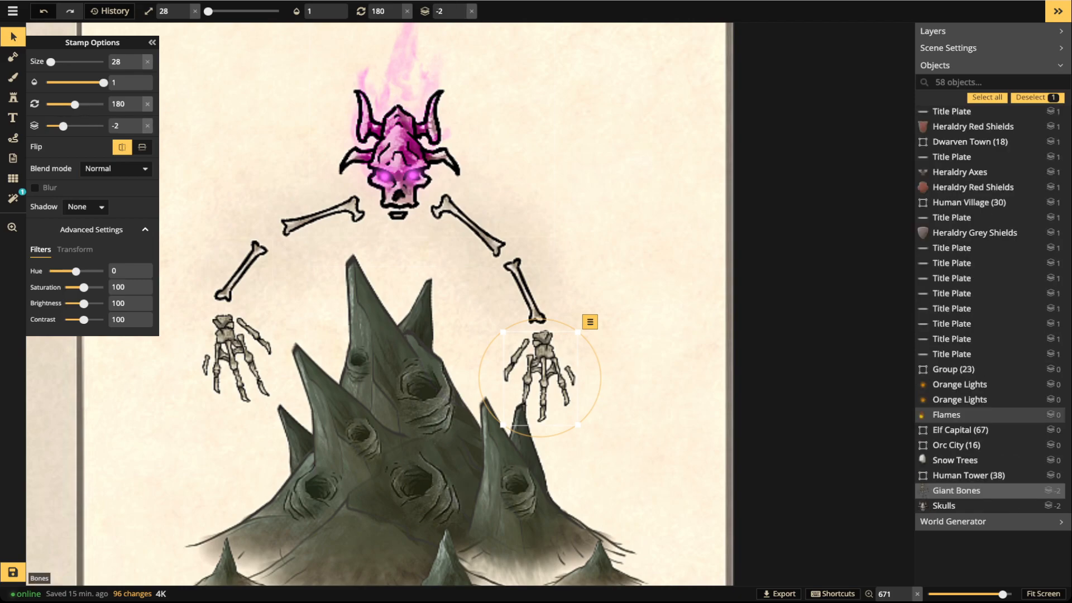
pyautogui.press('Escape')
# Nudge the left lower arm bone slightly up toward the upper arm bone
pyautogui.click(244, 272)
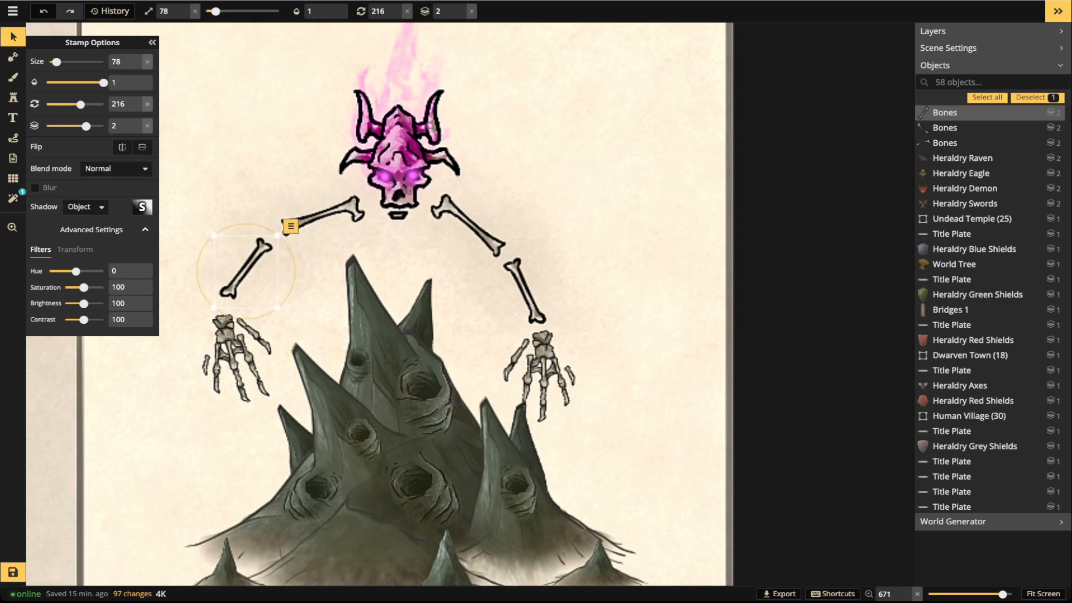
pyautogui.press('Escape')
pyautogui.scroll(-3, 284, 235)
pyautogui.moveTo(284, 235); pyautogui.dragTo(354, 234)
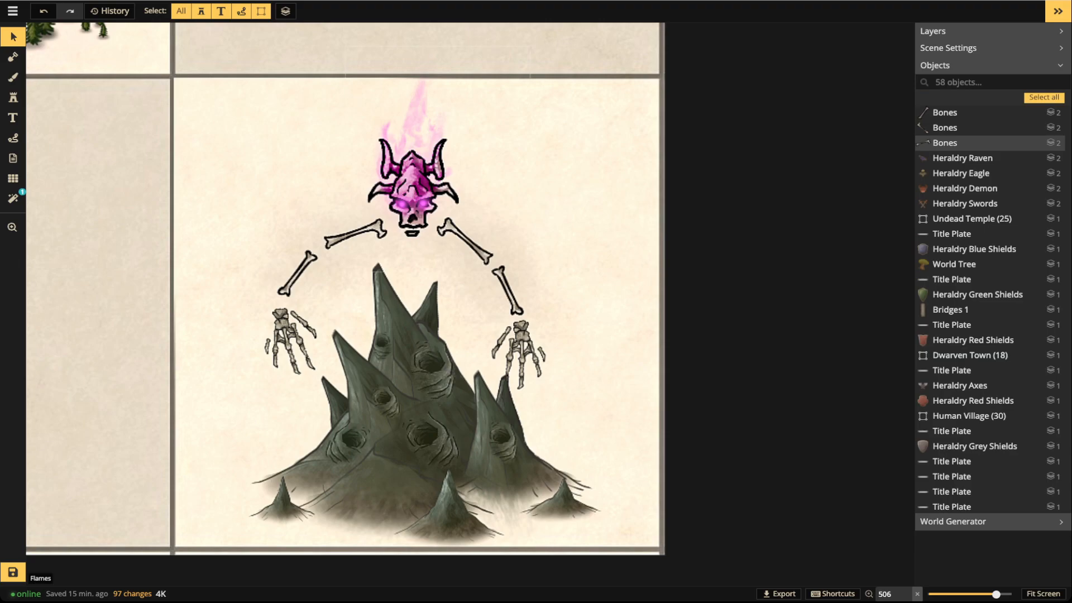
# Load the skull's purple flame as a stamp, reset its rotation to 0 degrees and cycle through its variants
pyautogui.click(419, 118)
pyautogui.click(13, 97)
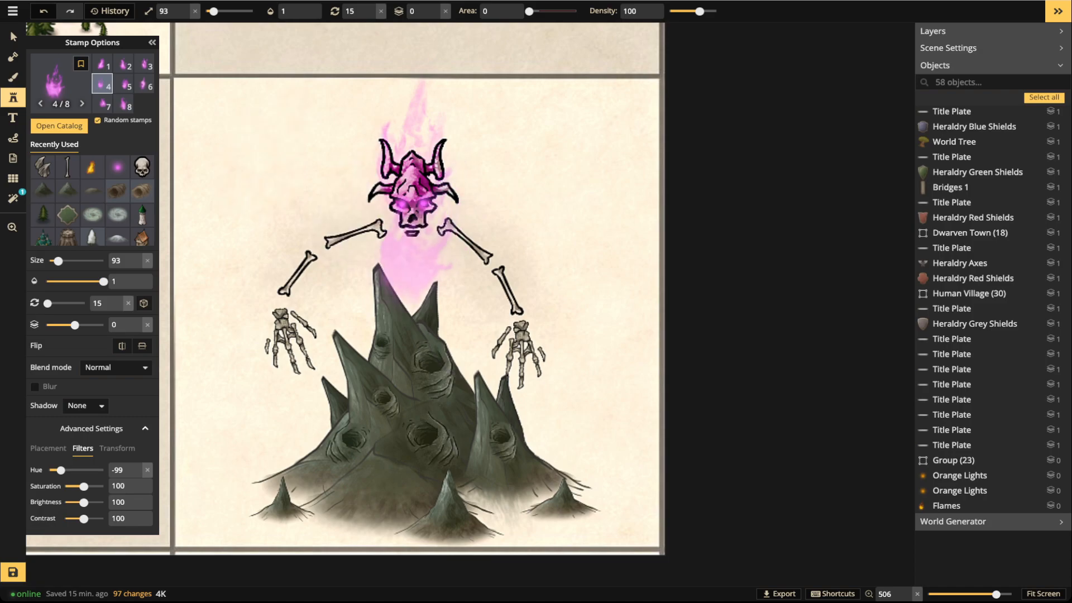
pyautogui.scroll(-1, 416, 207)
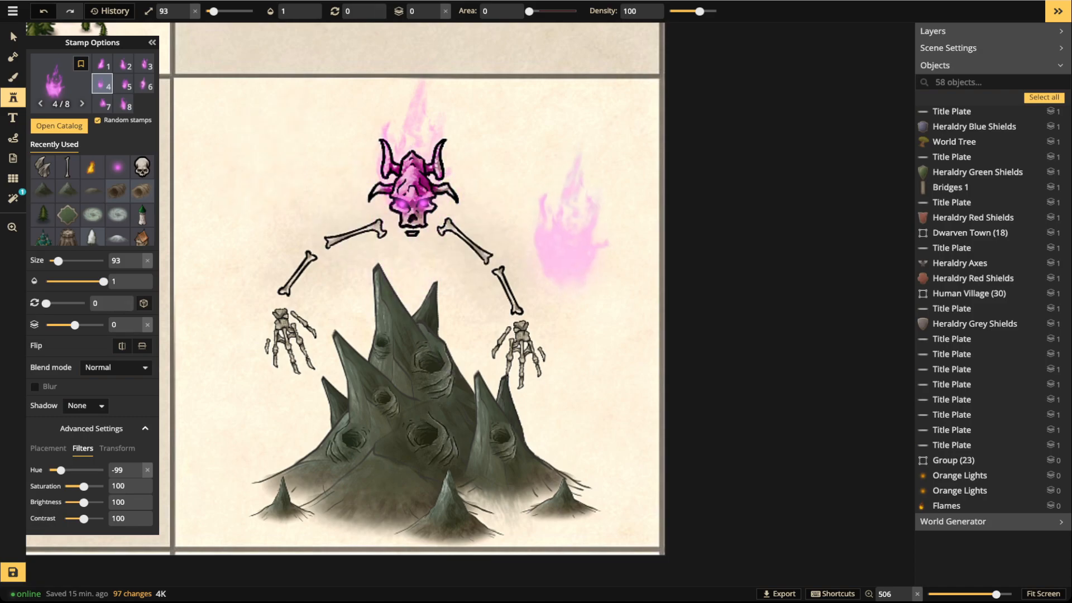
pyautogui.press('Right')
pyautogui.press('Right')
pyautogui.press('Right')
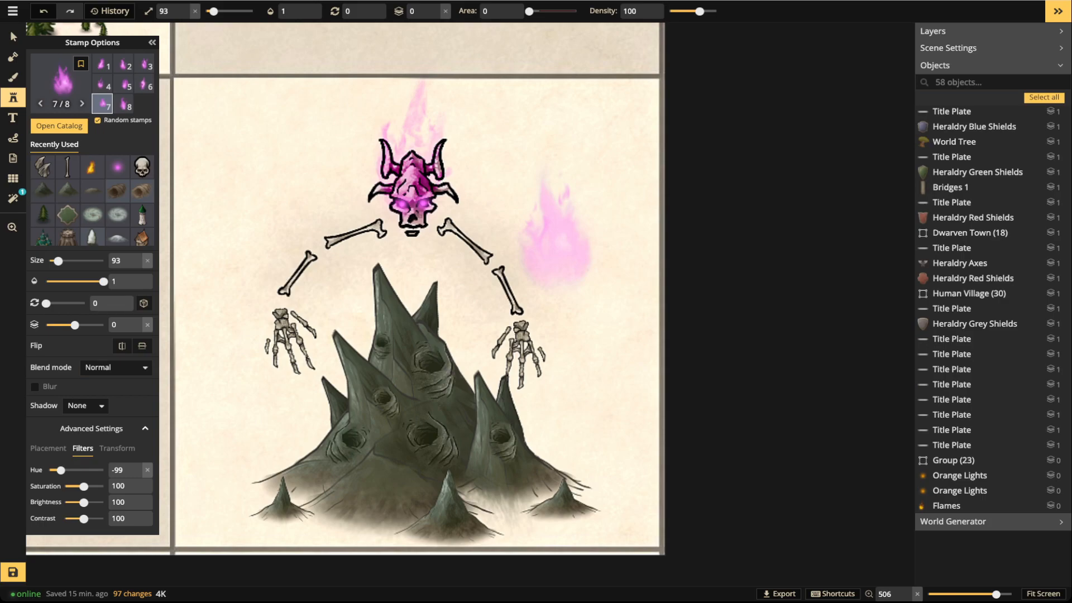
pyautogui.press('Right')
pyautogui.press('Right')
pyautogui.press('Right')
pyautogui.press('Right')
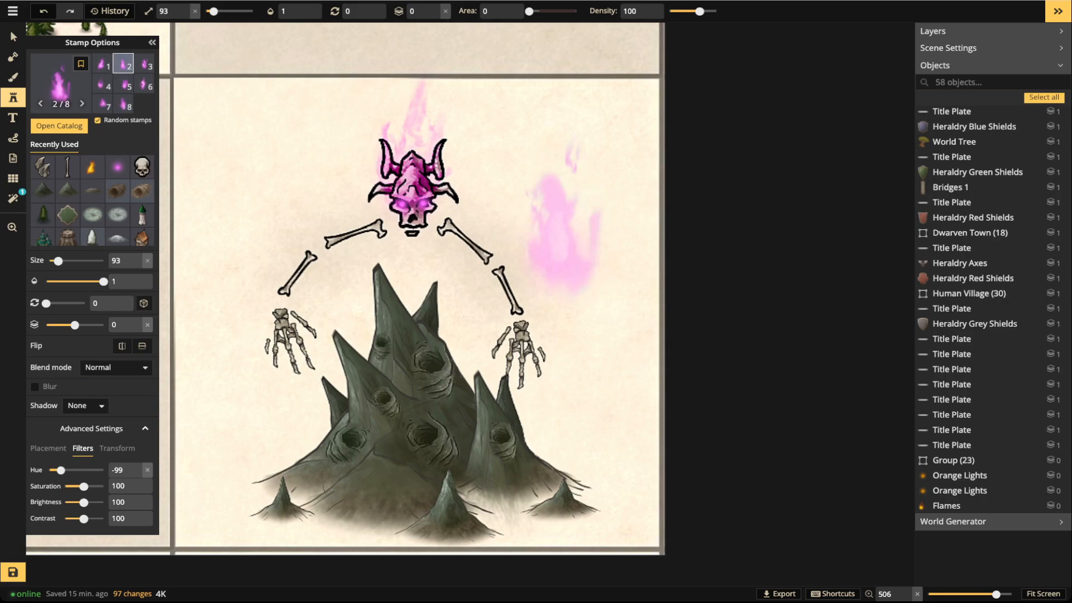
pyautogui.press('Right')
# Enlarge the purple flame stamp to size 123 and place it to the right of the skull
pyautogui.press(']')
pyautogui.press(']')
pyautogui.press(']')
pyautogui.click(554, 152)
pyautogui.click(476, 212)
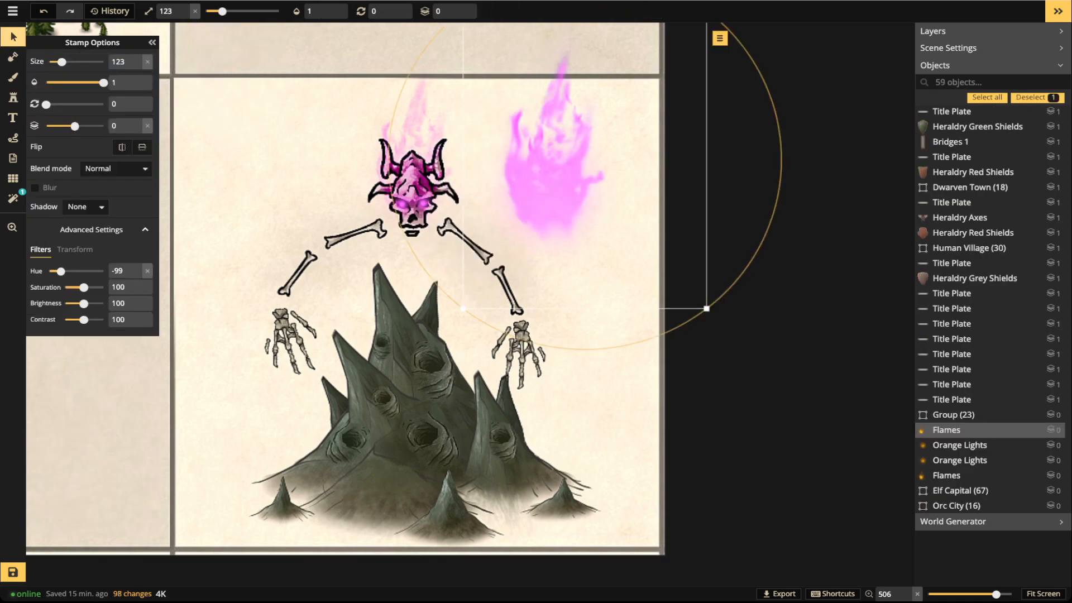
# Set the new flame's width to 157 and rotation to 150 degrees, and move it between the skull and the mountain peak
pyautogui.click(75, 250)
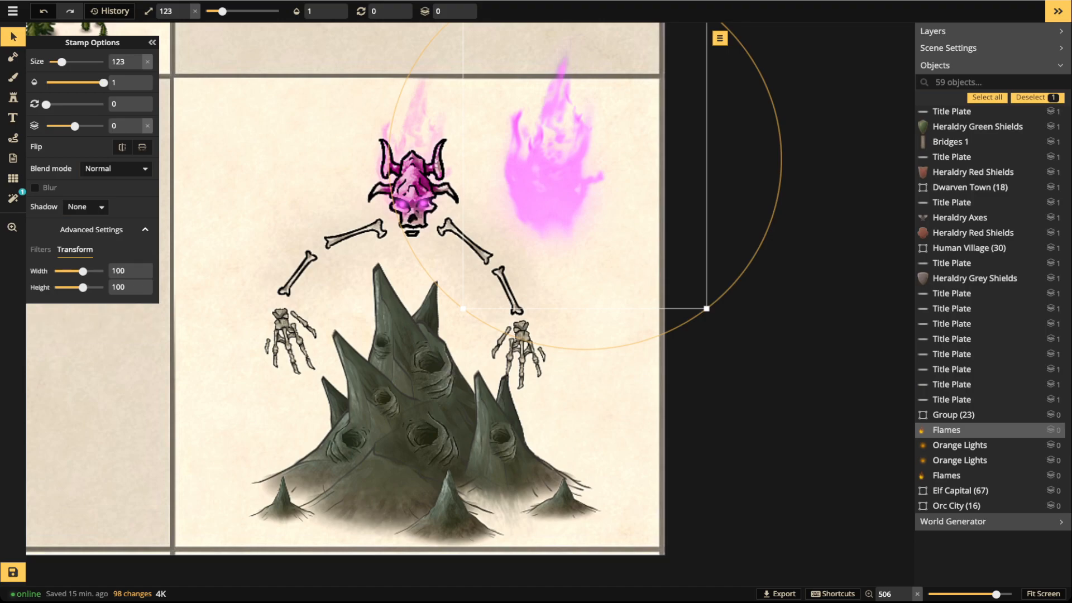
pyautogui.moveTo(83, 272); pyautogui.dragTo(88, 271)
pyautogui.moveTo(46, 104); pyautogui.dragTo(70, 103)
pyautogui.moveTo(541, 234); pyautogui.dragTo(407, 256)
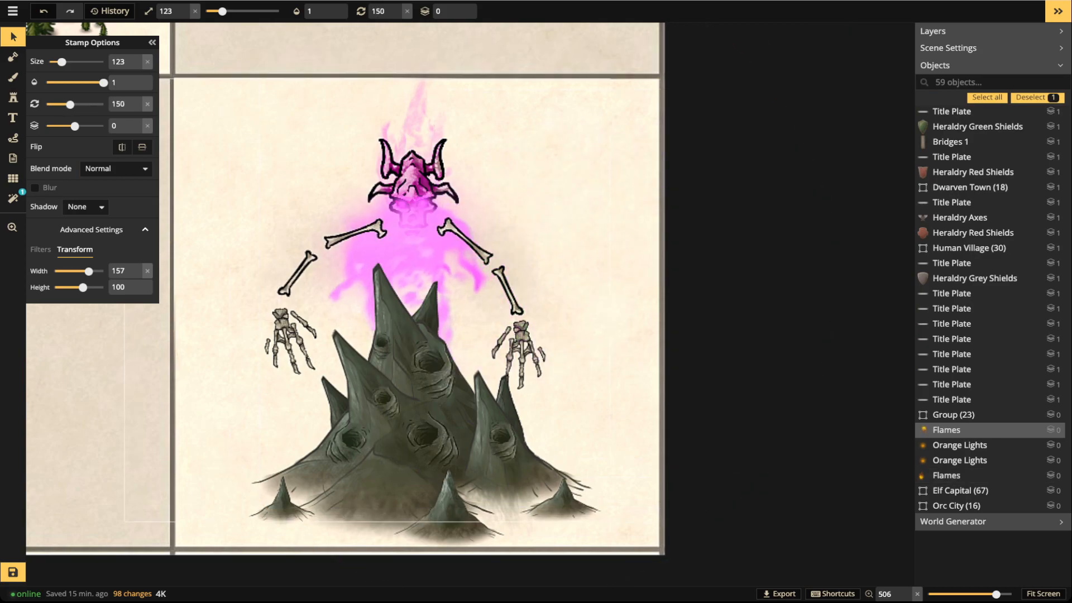
# Lower the wide purple flame to layer -3 so it sits behind the skull
pyautogui.click(461, 16)
pyautogui.click(461, 16)
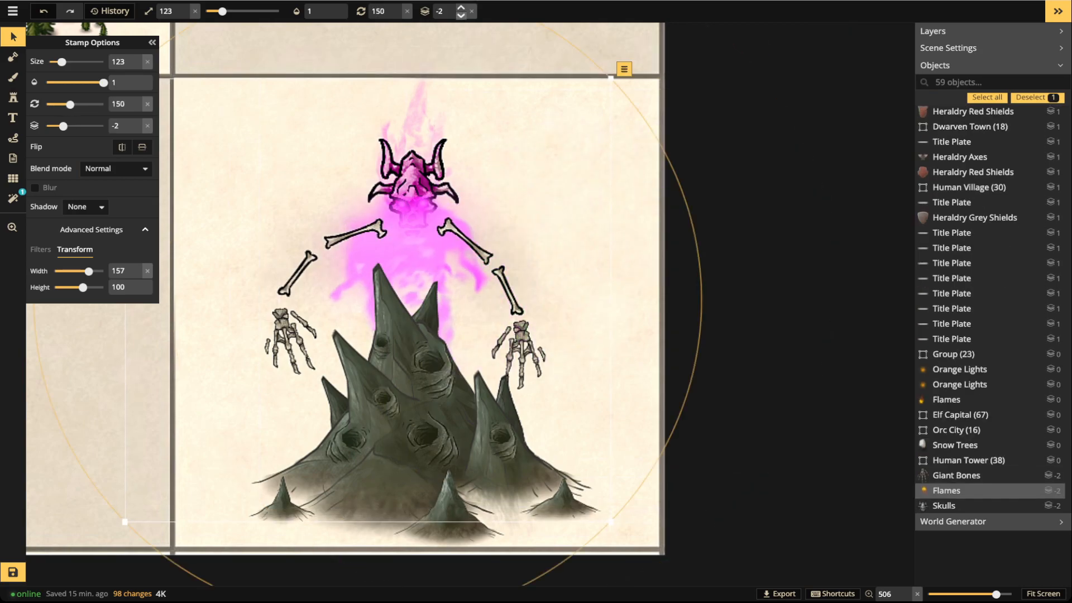
pyautogui.click(461, 16)
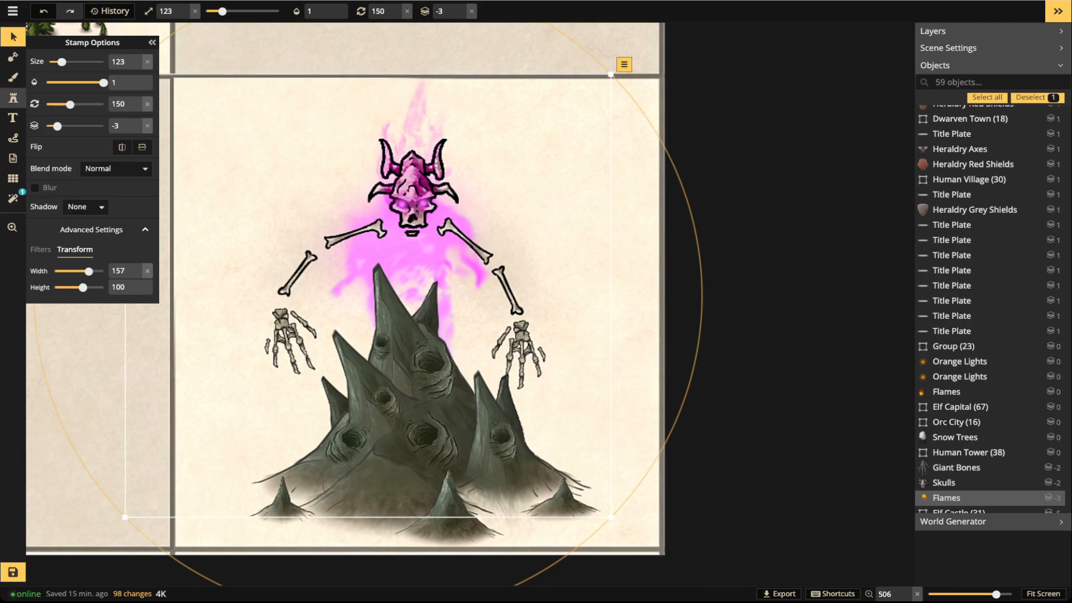
# Place a size 43 purple flame rotated 240 degrees over the left upper arm bone and raise it to layer 5
pyautogui.click(13, 98)
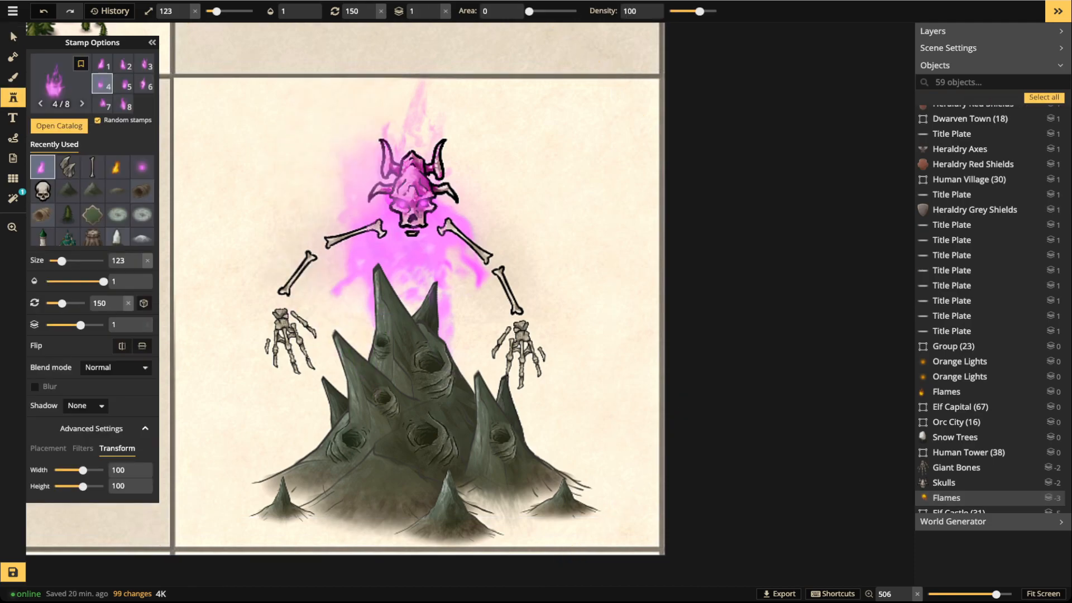
pyautogui.scroll(3, 368, 246)
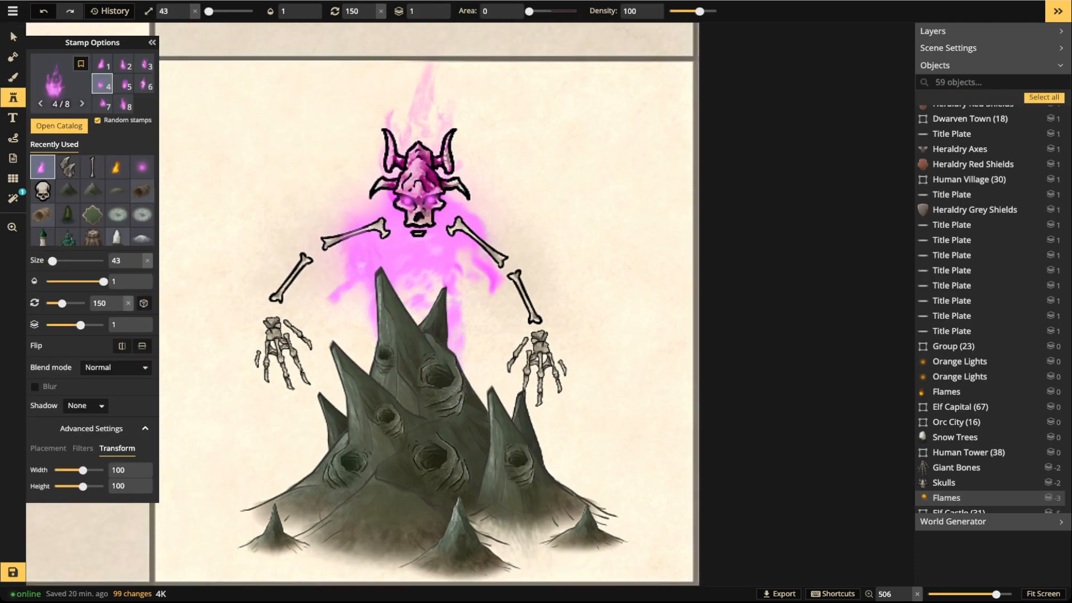
pyautogui.scroll(2, 360, 245)
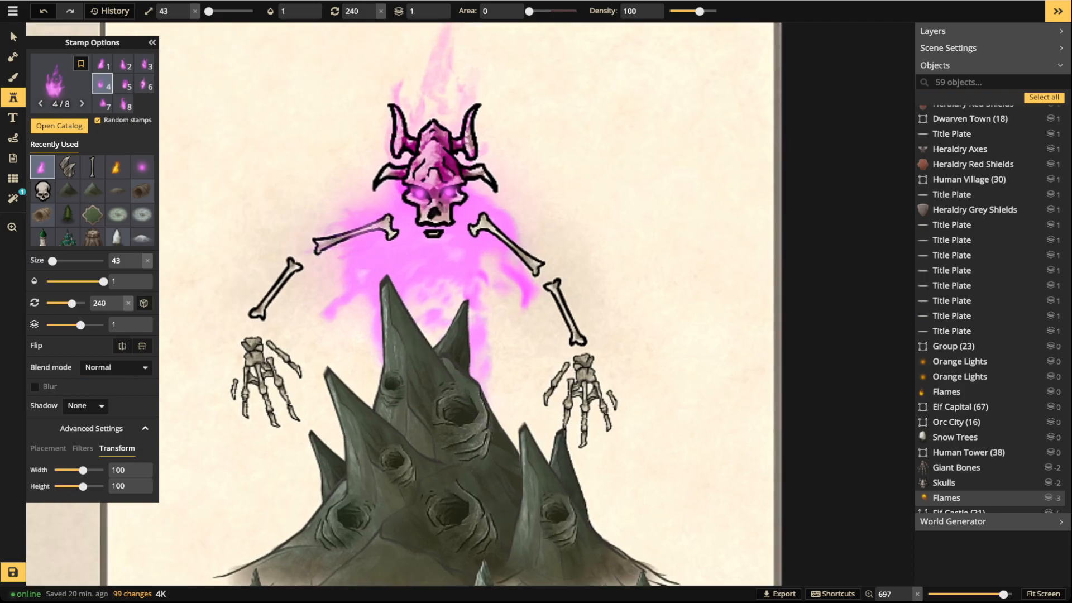
pyautogui.click(285, 231)
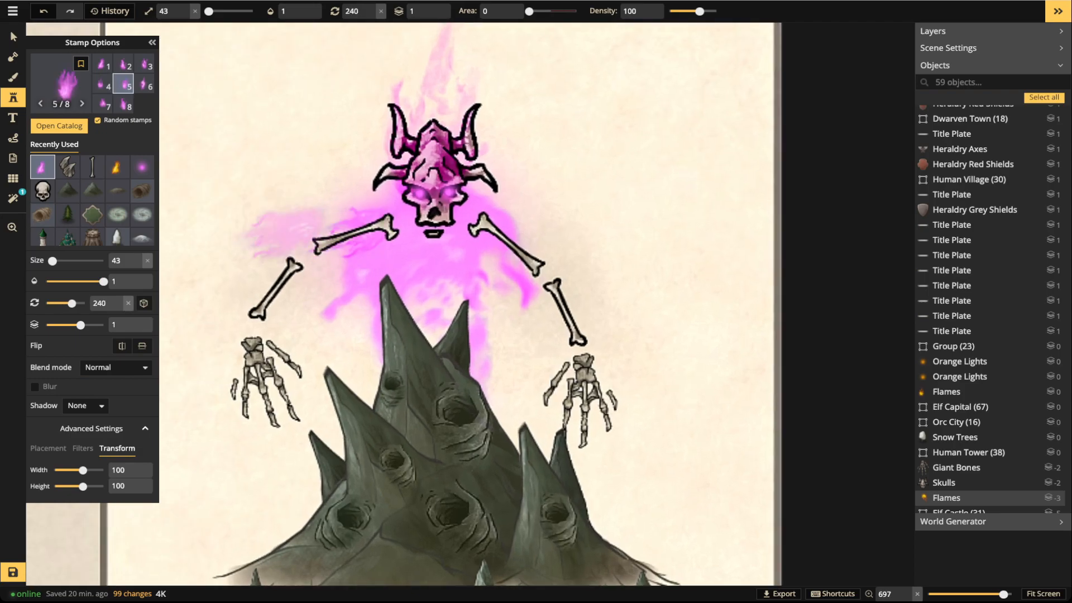
pyautogui.click(13, 37)
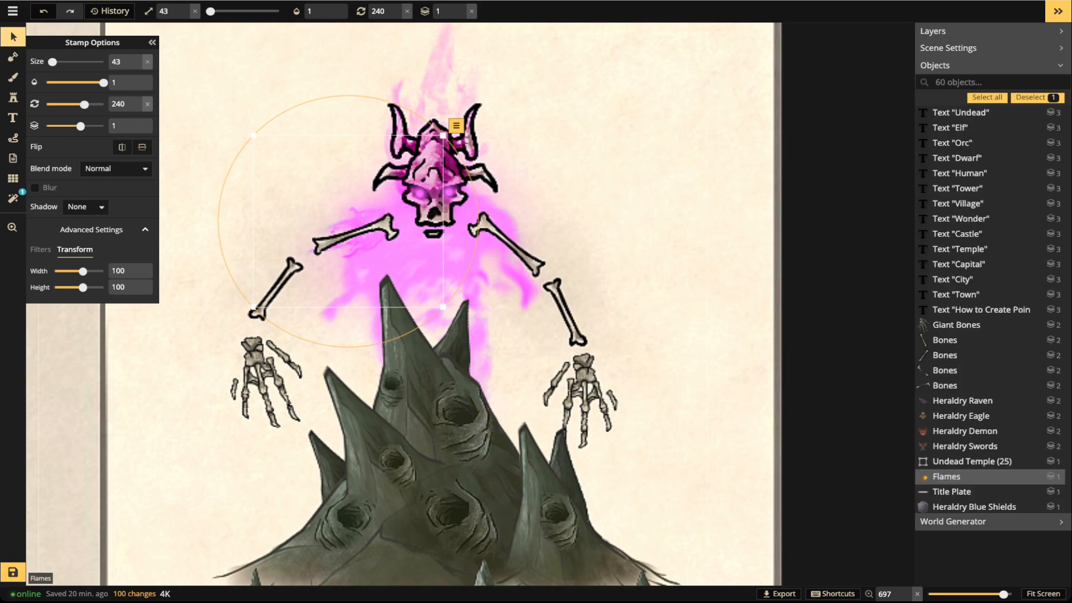
pyautogui.click(460, 7)
pyautogui.click(460, 7)
pyautogui.click(460, 7)
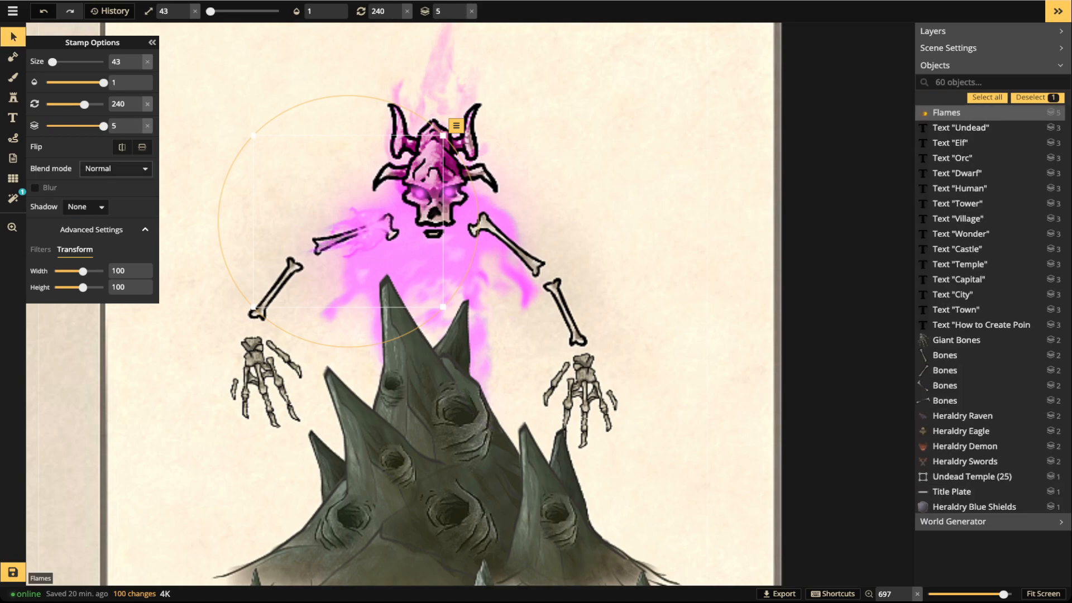
# Set the left arm flame's blend mode to Lighten and enlarge it to size 63
pyautogui.click(114, 168)
pyautogui.press('Down')
pyautogui.press('Down')
pyautogui.press('Down')
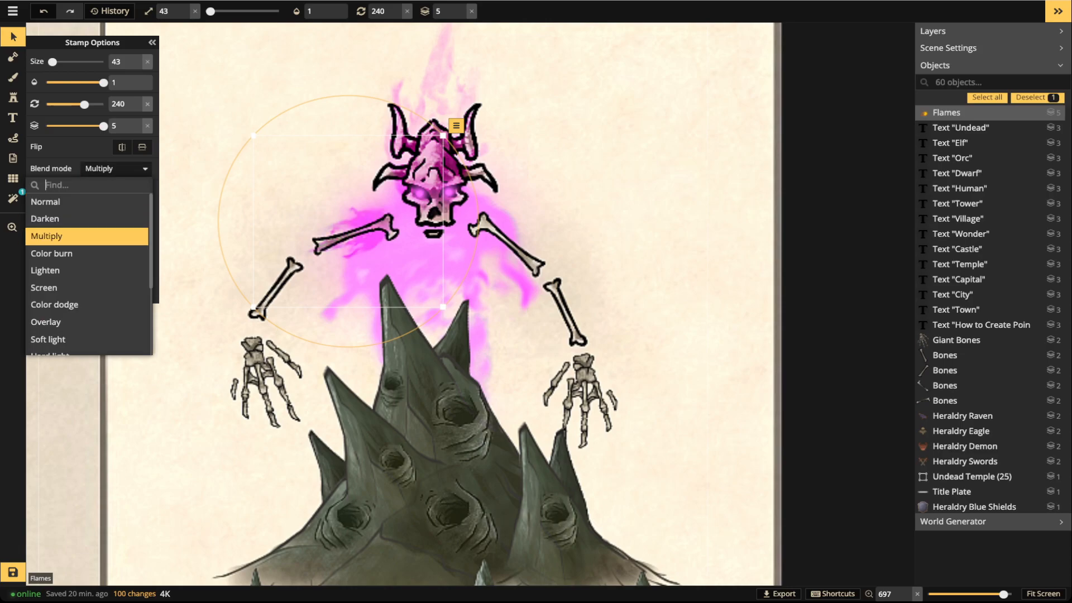
pyautogui.press('Down')
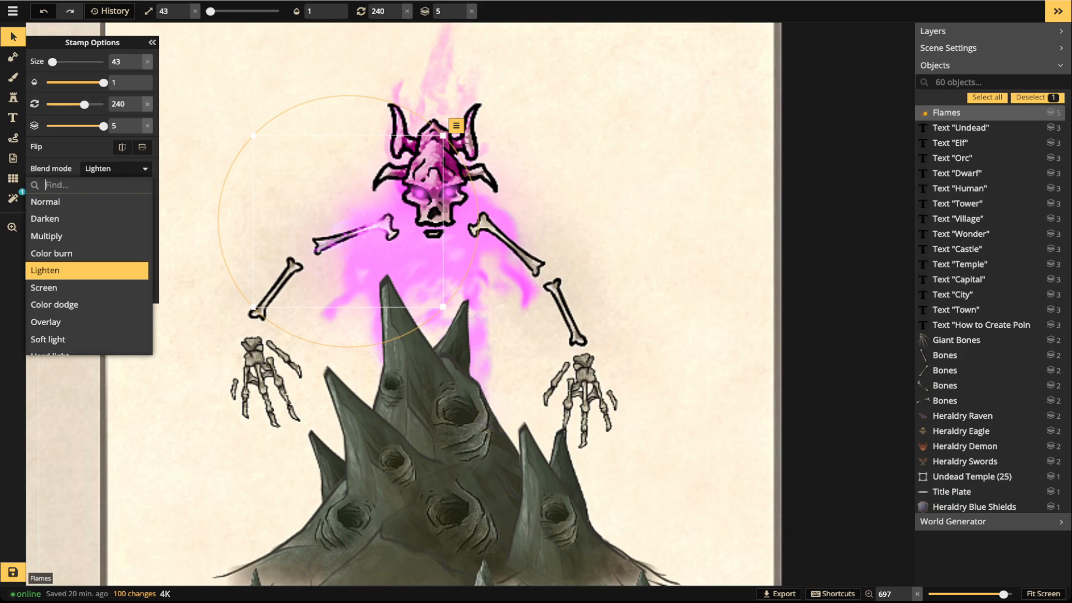
pyautogui.press('Return')
pyautogui.scroll(3, 363, 240)
pyautogui.scroll(2, 390, 232)
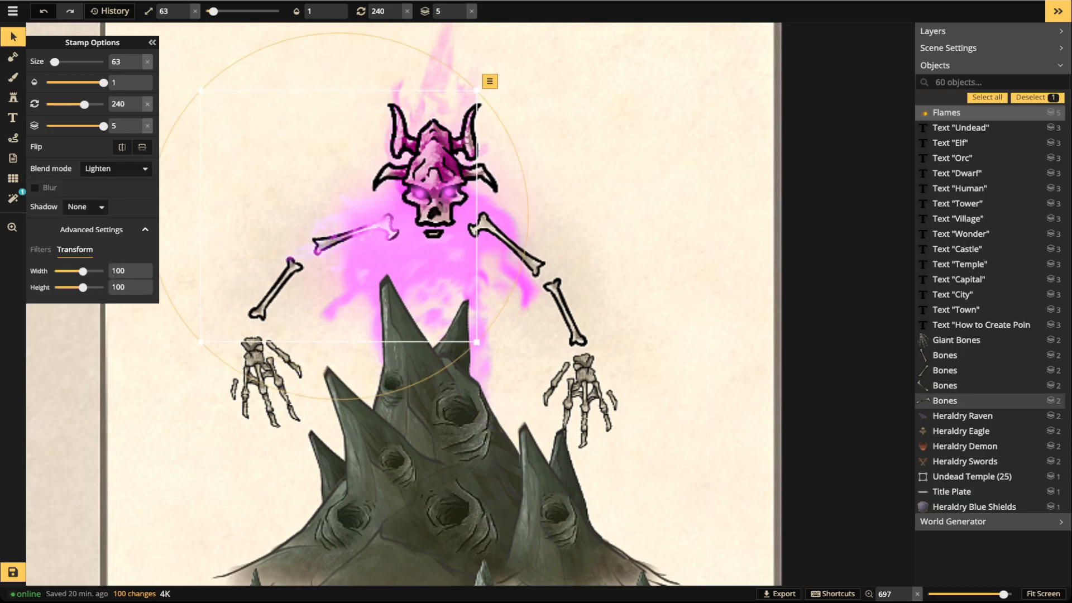
# Duplicate the Lighten flame, rotate the copy to 120 degrees and position it over the right upper arm bone
pyautogui.hotkey('ctrl', 'v')
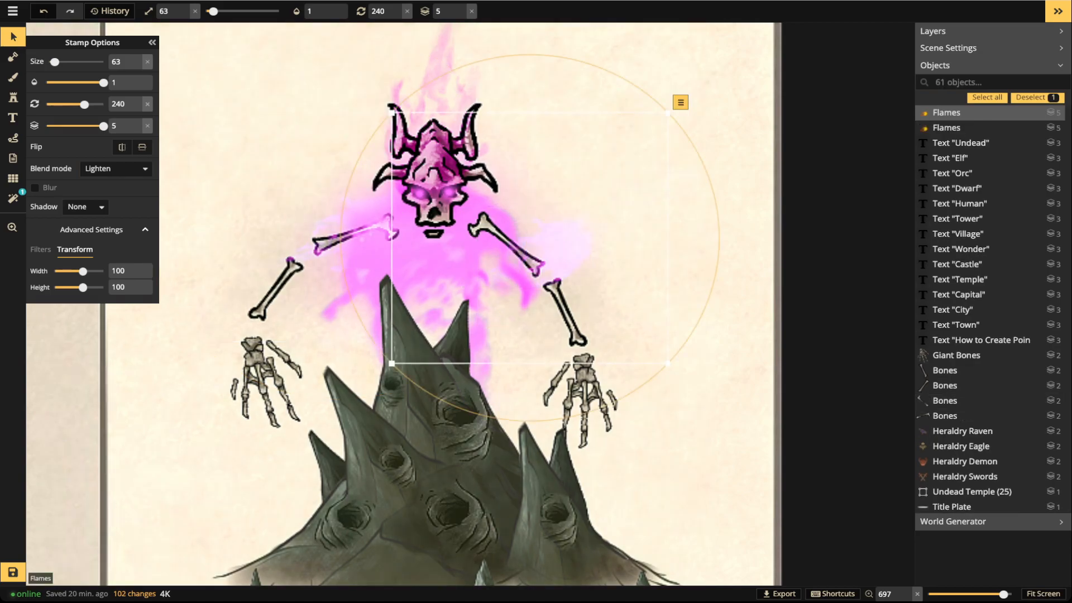
pyautogui.scroll(-7, 575, 248)
pyautogui.scroll(-1, 575, 248)
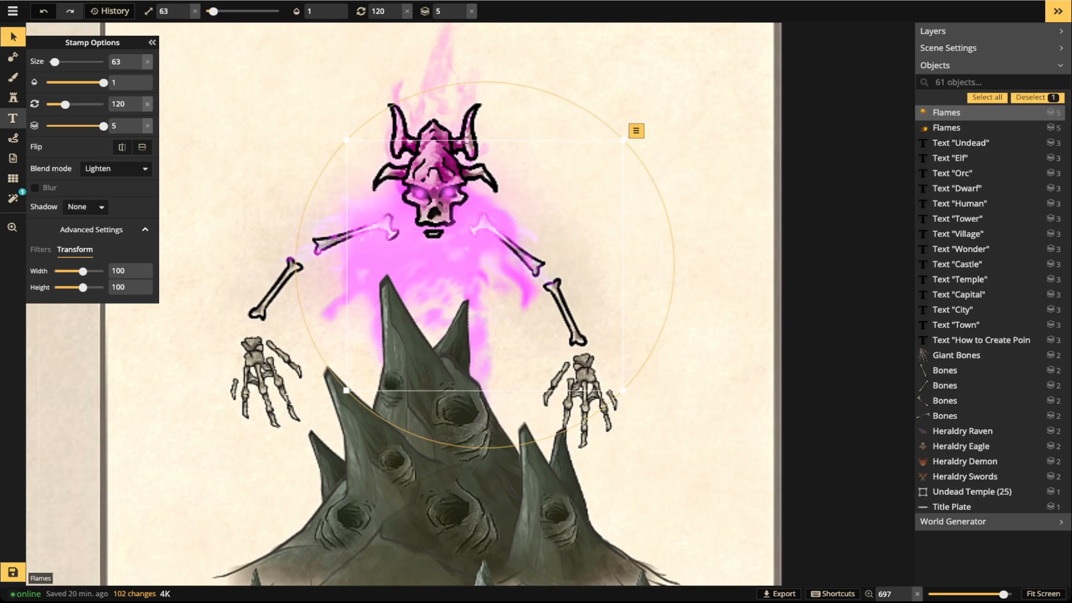
# Place the first purple flame variant at size 63 and 30 degrees rotation, flaring up and outward to the right of the skull
pyautogui.click(12, 98)
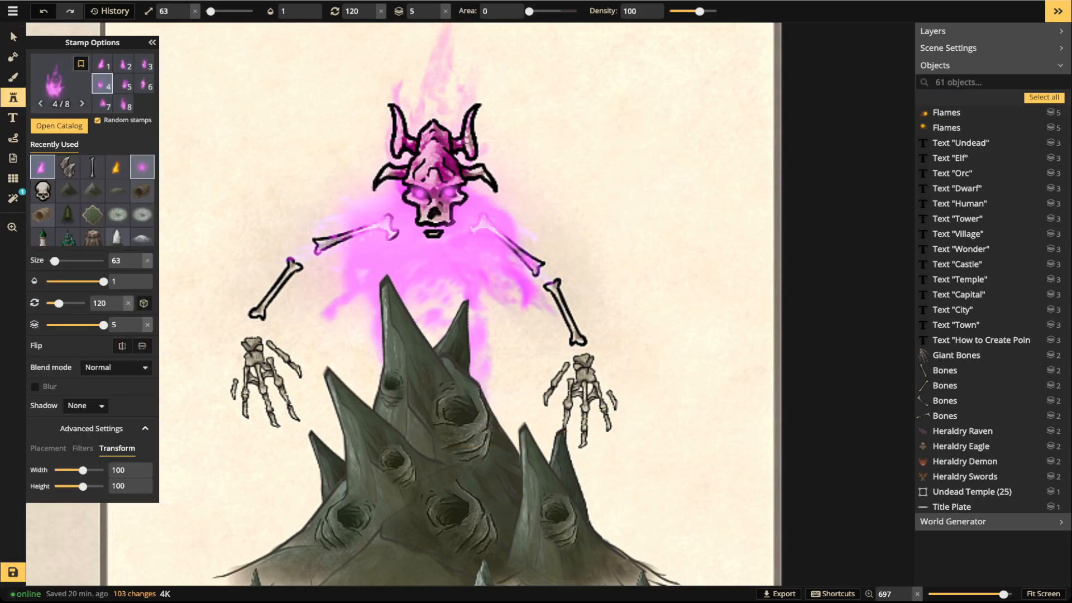
pyautogui.click(272, 210)
pyautogui.moveTo(272, 208); pyautogui.dragTo(369, 302)
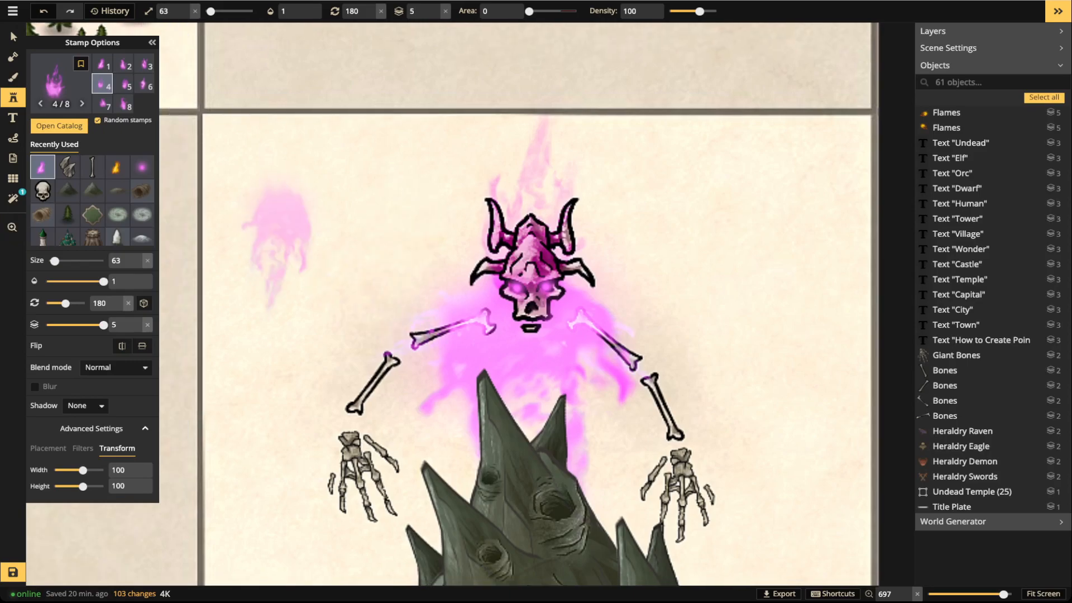
pyautogui.press('Right')
pyautogui.press('Right')
pyautogui.press('Right')
pyautogui.press('Right')
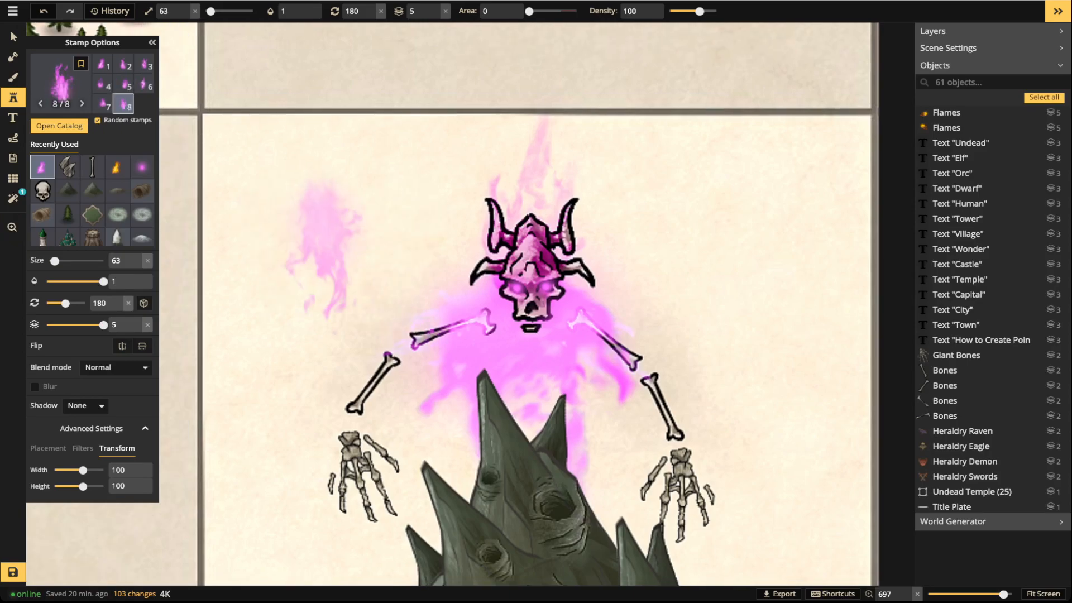
pyautogui.press('Right')
pyautogui.scroll(9, 369, 217)
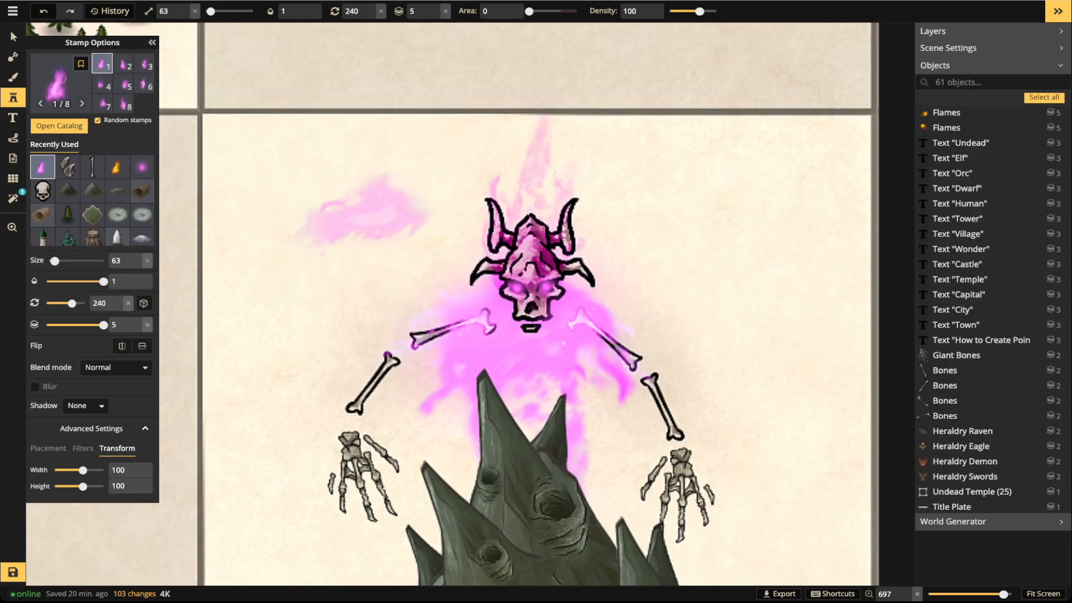
pyautogui.scroll(5, 628, 223)
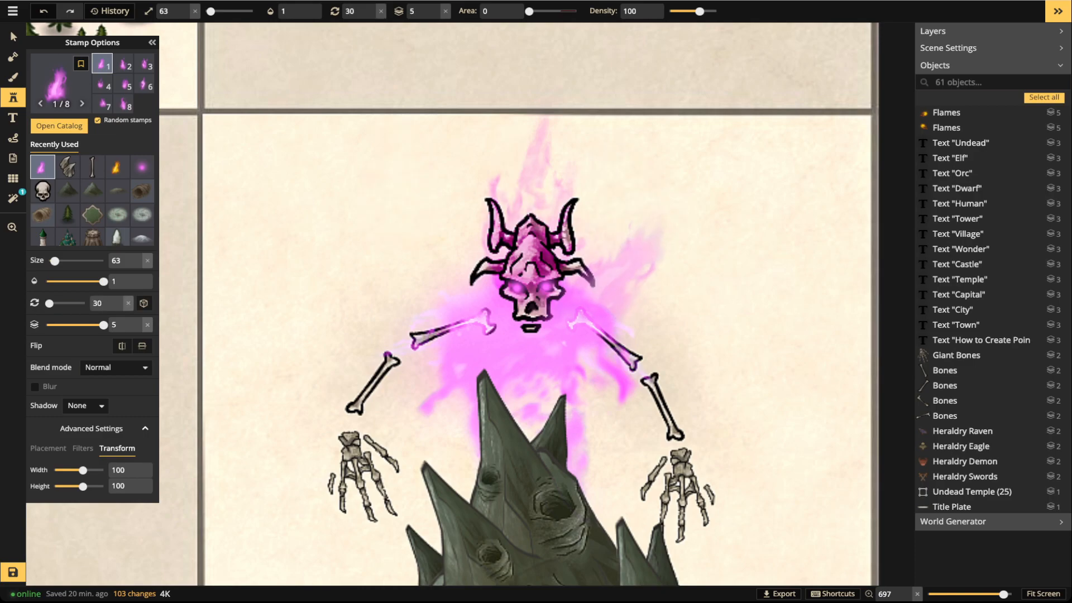
pyautogui.click(628, 235)
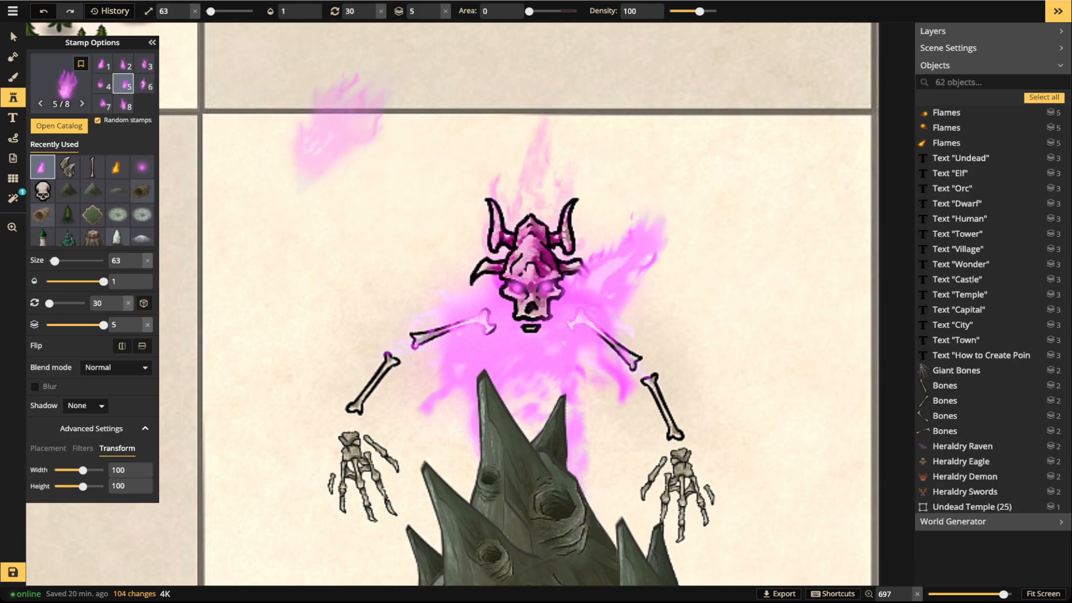
# Duplicate the flame right of the skull, flip the copy horizontally, rotate it to 330 degrees and move it to the skull's left side
pyautogui.press('v')
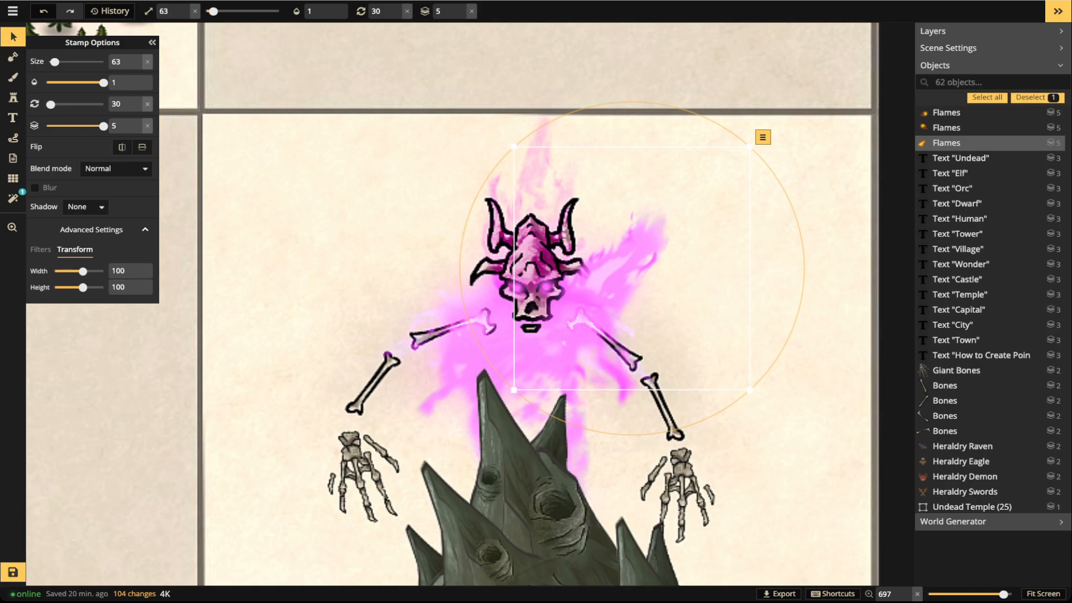
pyautogui.hotkey('ctrl', 'c')
pyautogui.hotkey('ctrl', 'v')
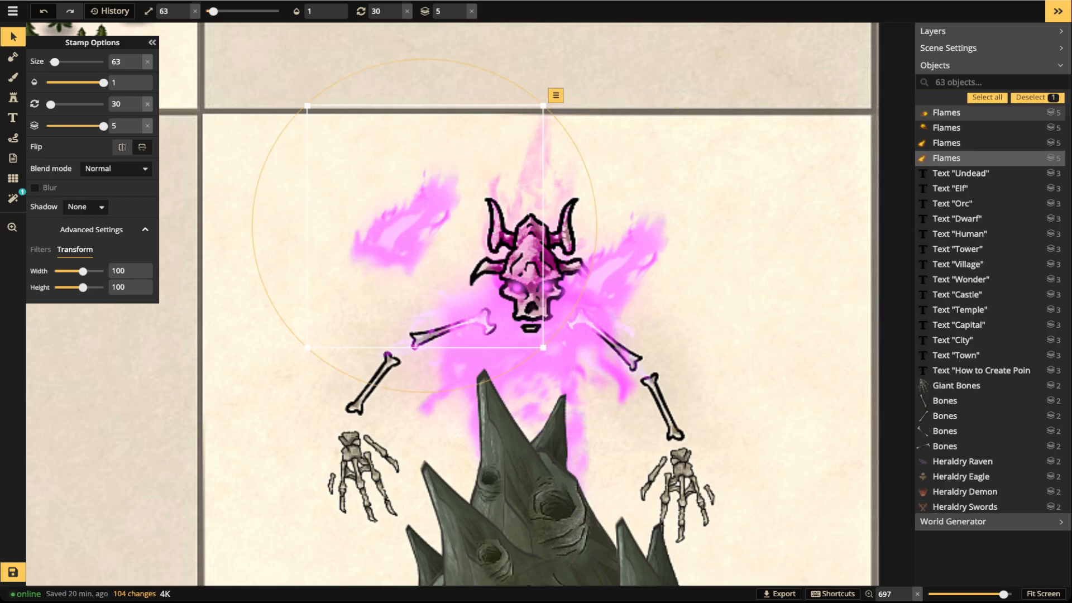
pyautogui.press('f')
pyautogui.scroll(-4, 379, 212)
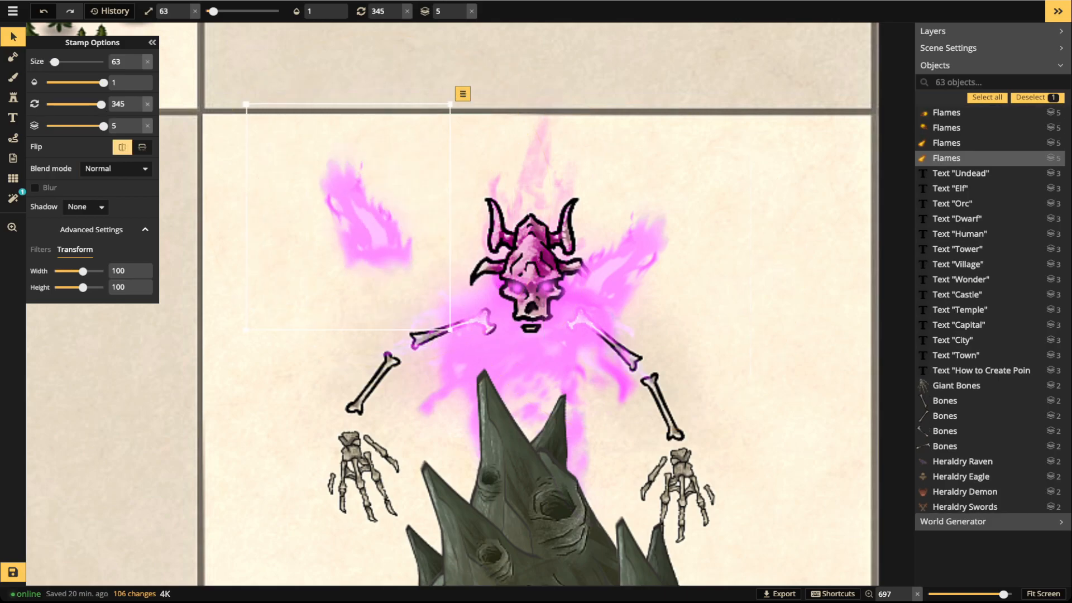
pyautogui.moveTo(358, 209); pyautogui.dragTo(434, 261)
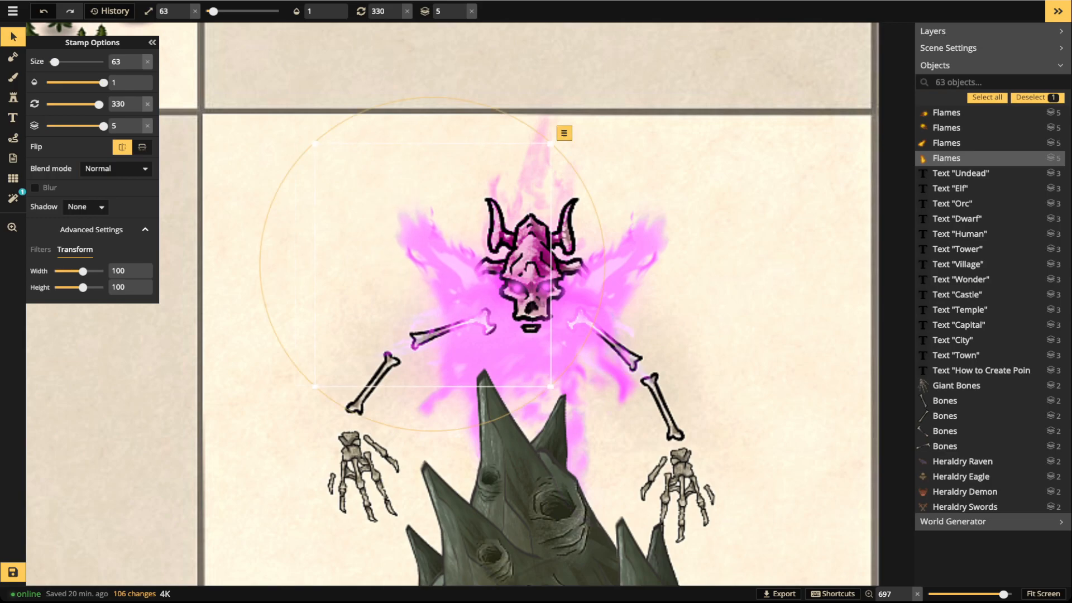
# Select both flaring side flames together and lower them to layer -5 behind the skull
pyautogui.keyDown('shift'); pyautogui.click(946, 143); pyautogui.keyUp('shift')
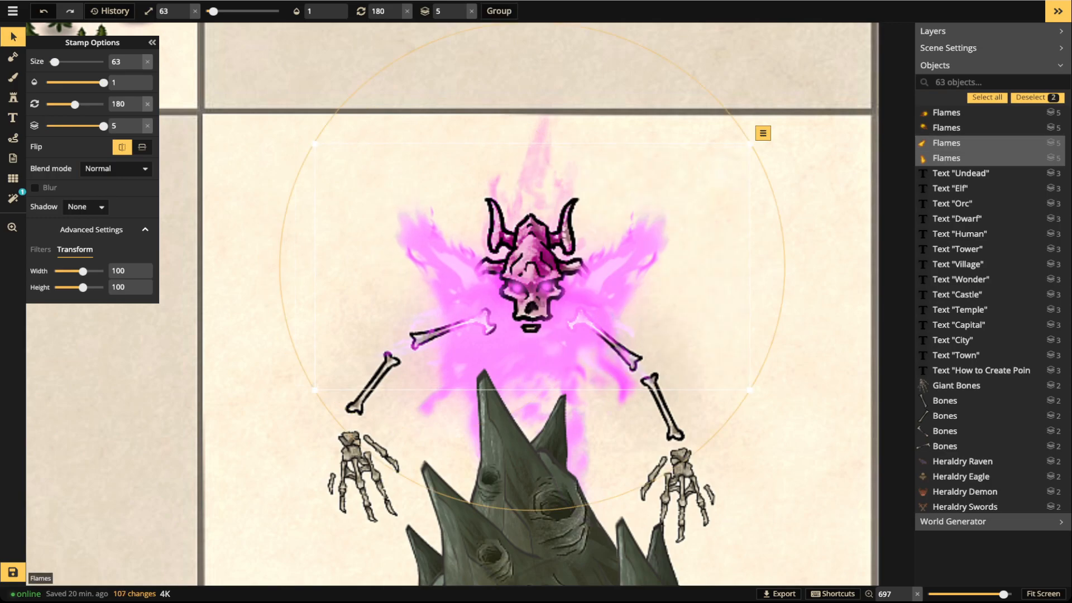
pyautogui.click(461, 16)
pyautogui.click(461, 16)
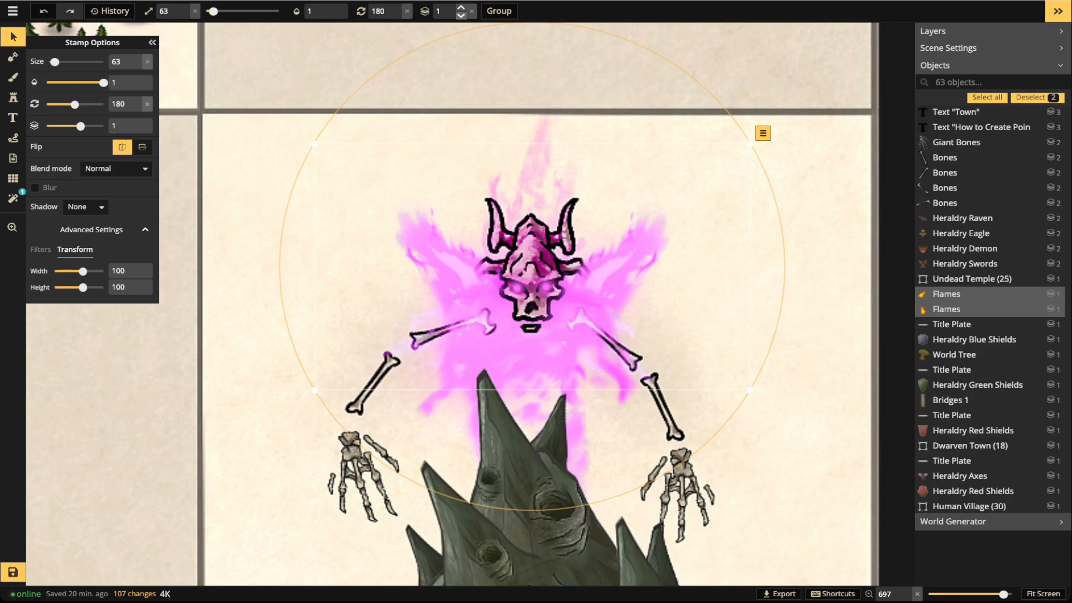
pyautogui.click(462, 15)
pyautogui.click(461, 16)
pyautogui.click(461, 16)
pyautogui.click(461, 16)
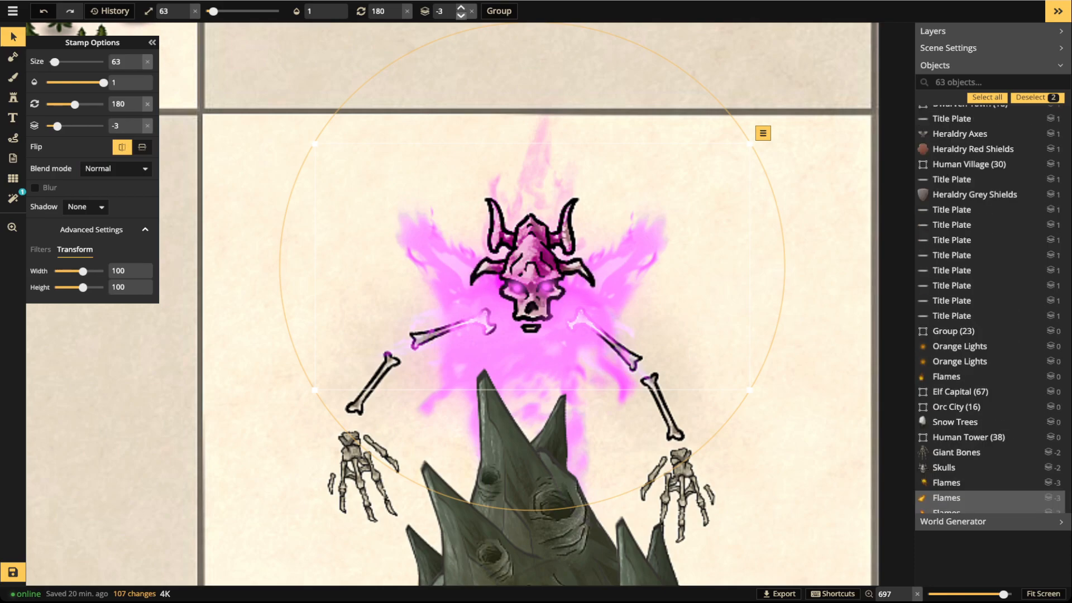
pyautogui.click(461, 16)
pyautogui.scroll(-3, 374, 224)
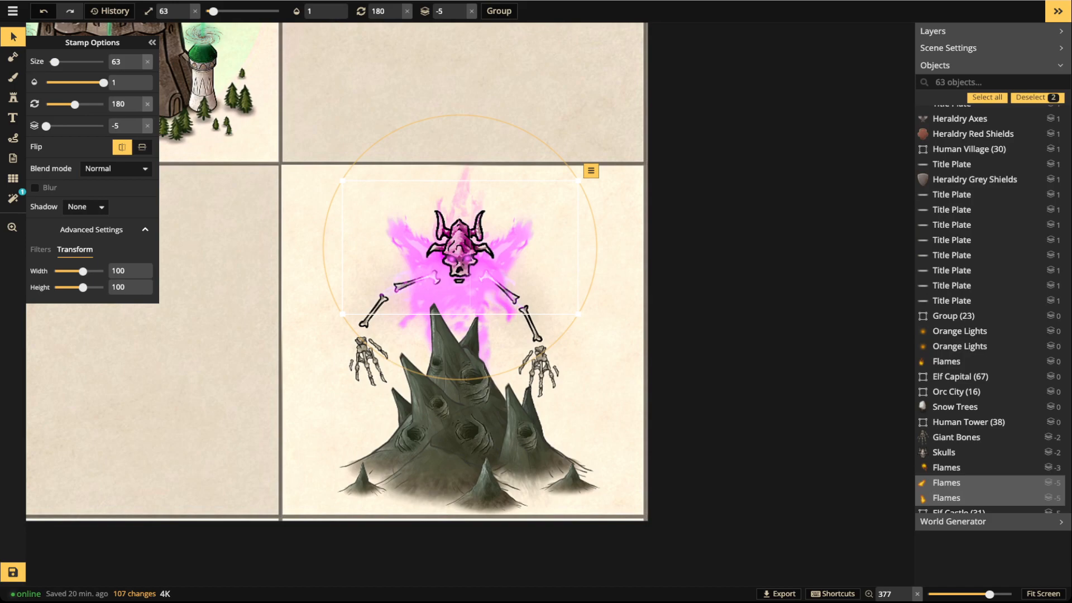
pyautogui.scroll(3, 507, 381)
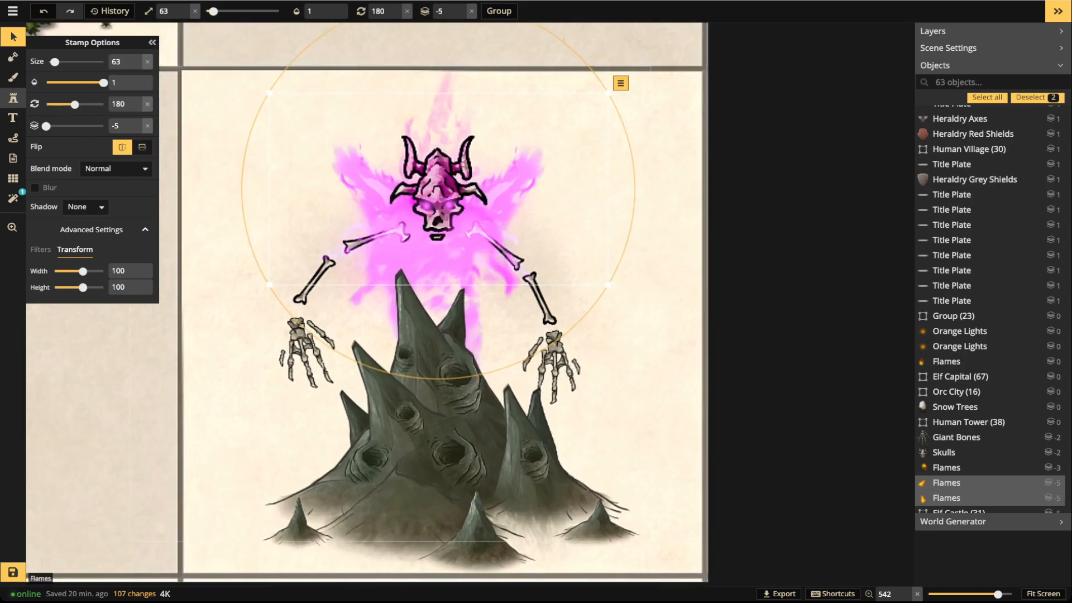
# Place a purple flame at size 43, rotation 15 degrees and layer 2 in the large crater below the mountain's right peak
pyautogui.click(13, 98)
pyautogui.scroll(4, 444, 385)
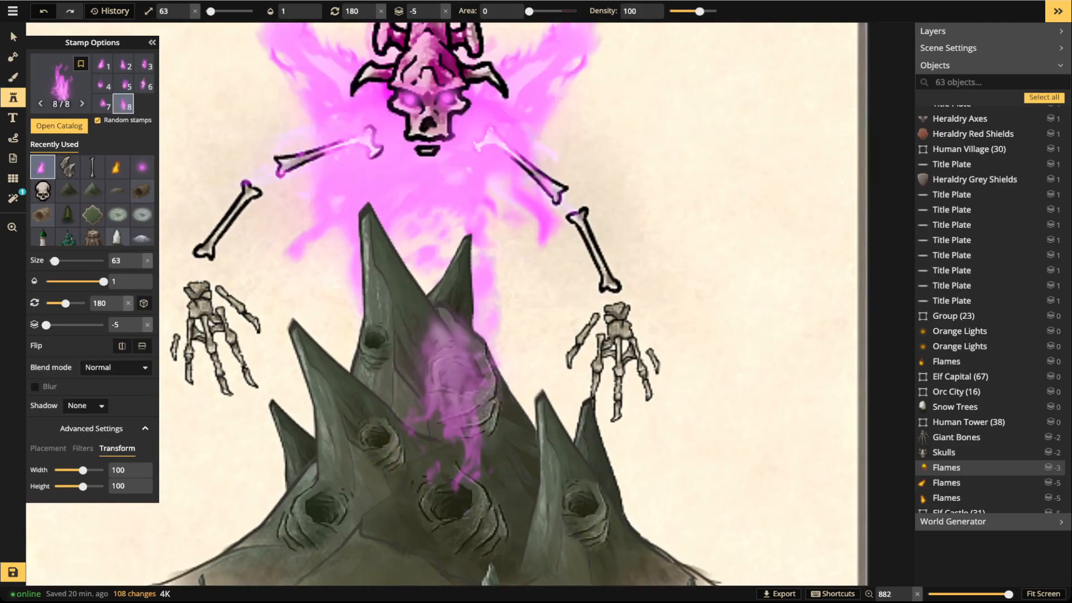
pyautogui.scroll(-4, 460, 368)
pyautogui.scroll(1, 461, 366)
pyautogui.scroll(13, 457, 346)
pyautogui.scroll(1, 456, 335)
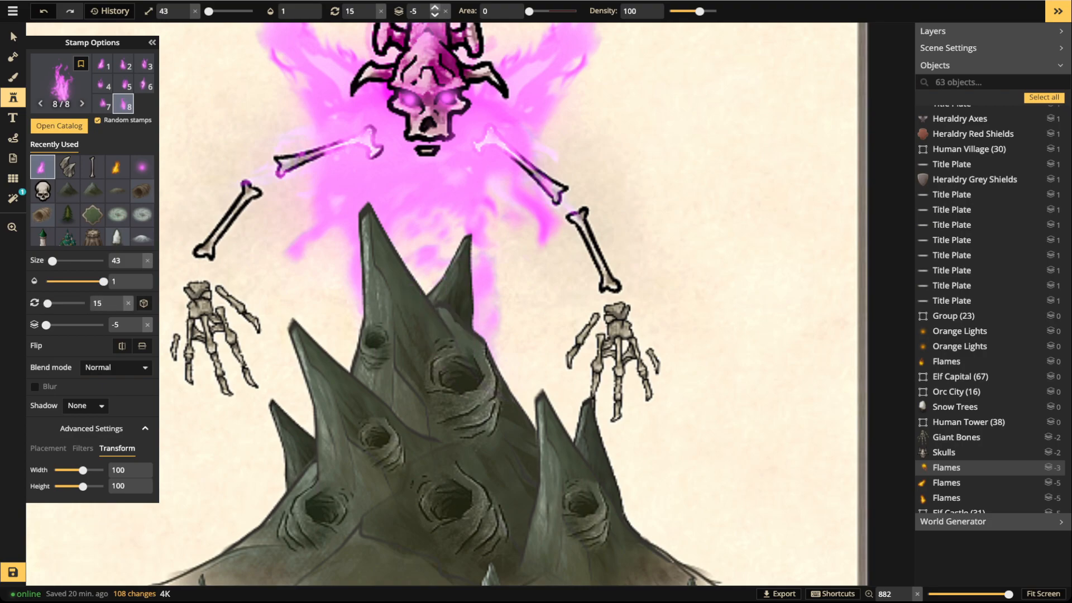
pyautogui.scroll(7, 420, 11)
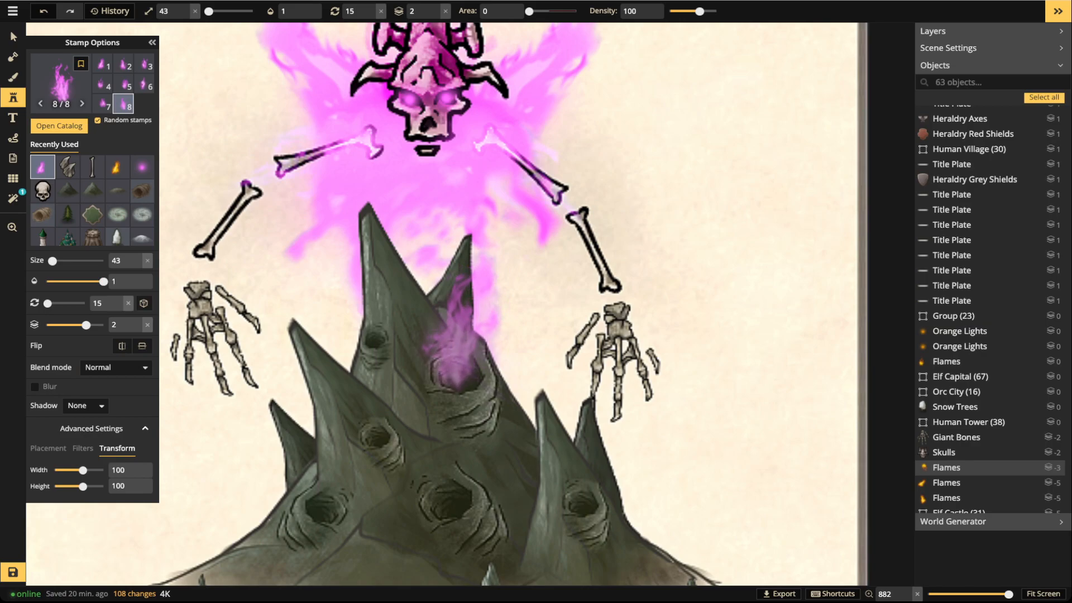
pyautogui.click(455, 340)
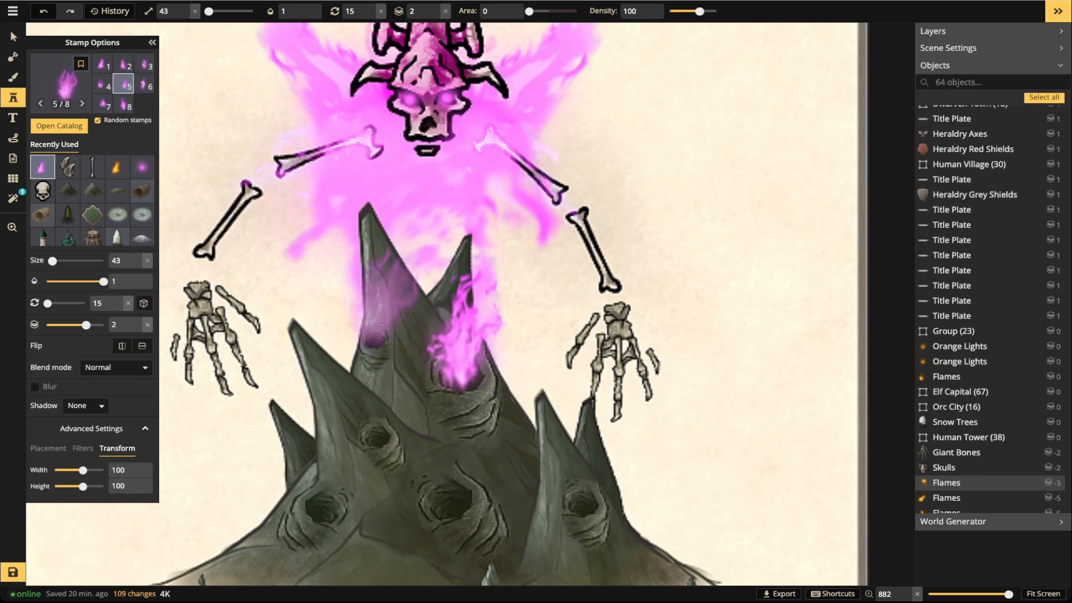
# Place purple flames at 0 degrees rotation in two left craters: size 23 in the uppermost and size 33 in the one below
pyautogui.scroll(-2, 377, 324)
pyautogui.scroll(1, 377, 324)
pyautogui.scroll(-1, 377, 324)
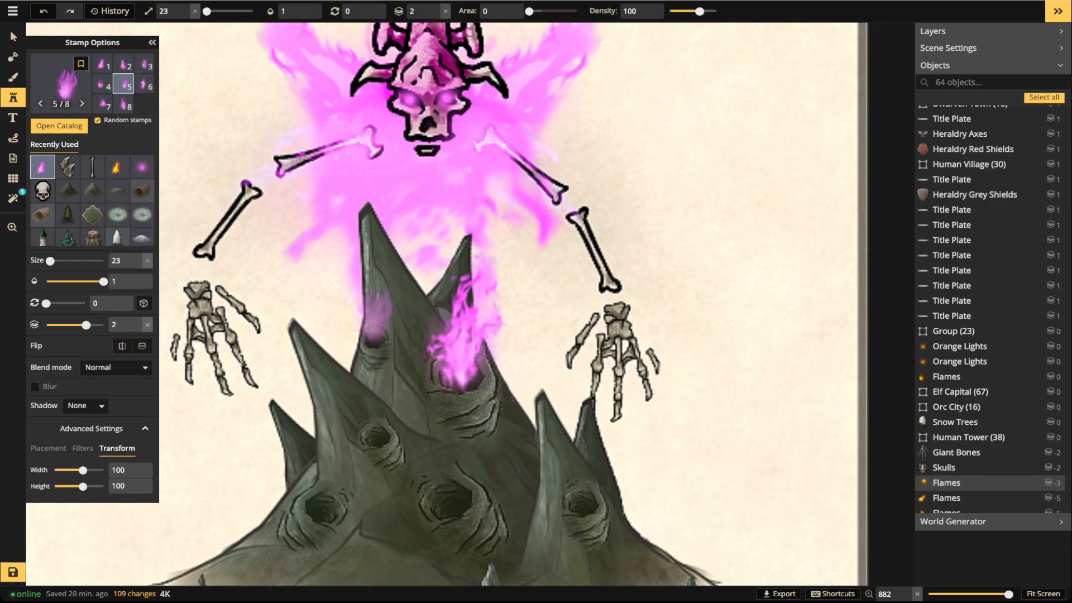
pyautogui.click(373, 322)
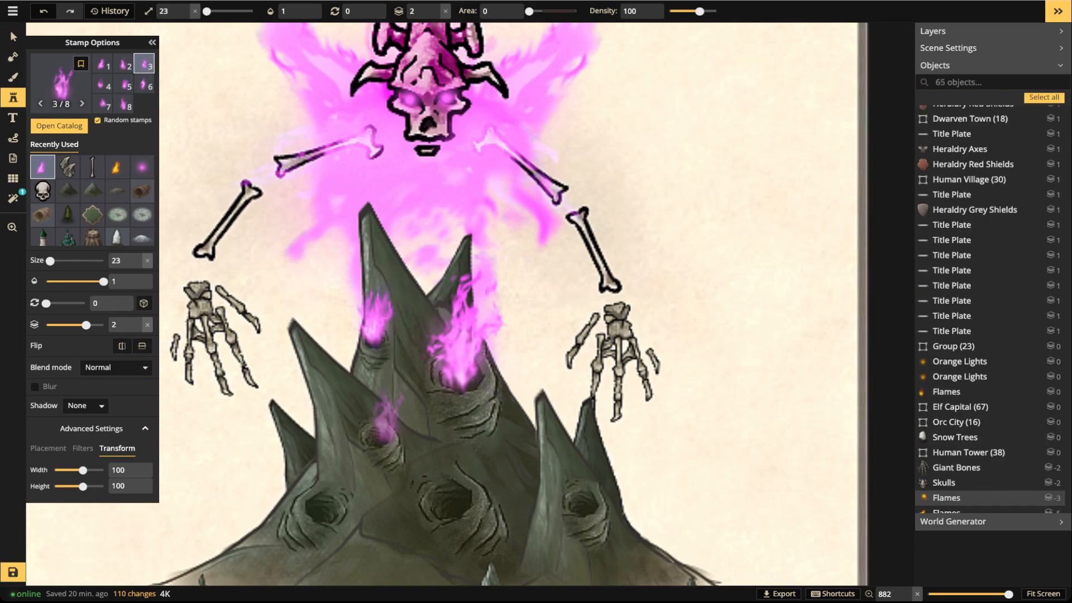
pyautogui.scroll(1, 376, 416)
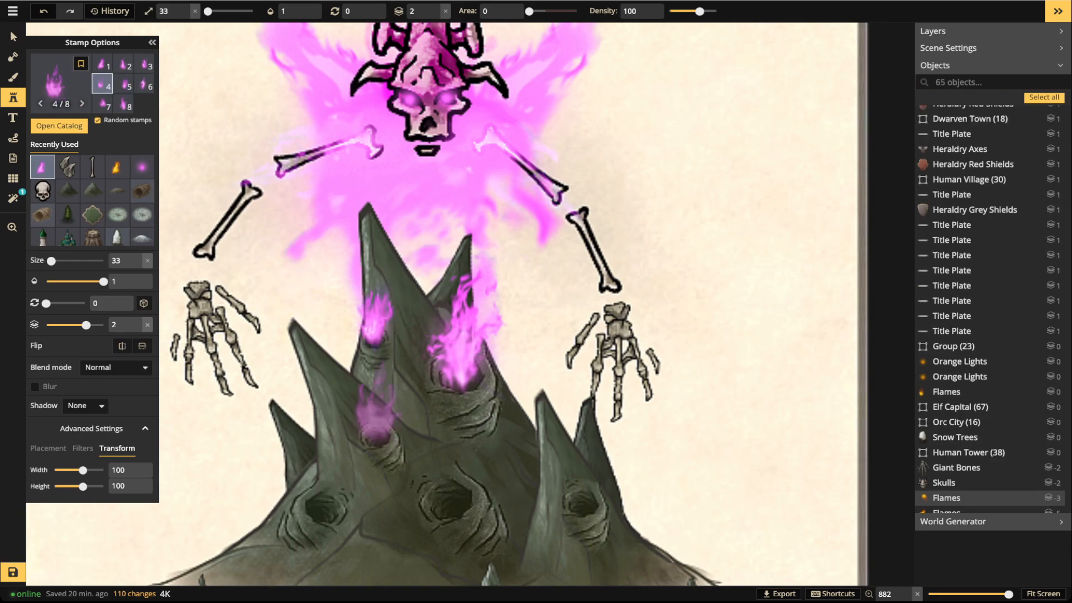
pyautogui.click(371, 416)
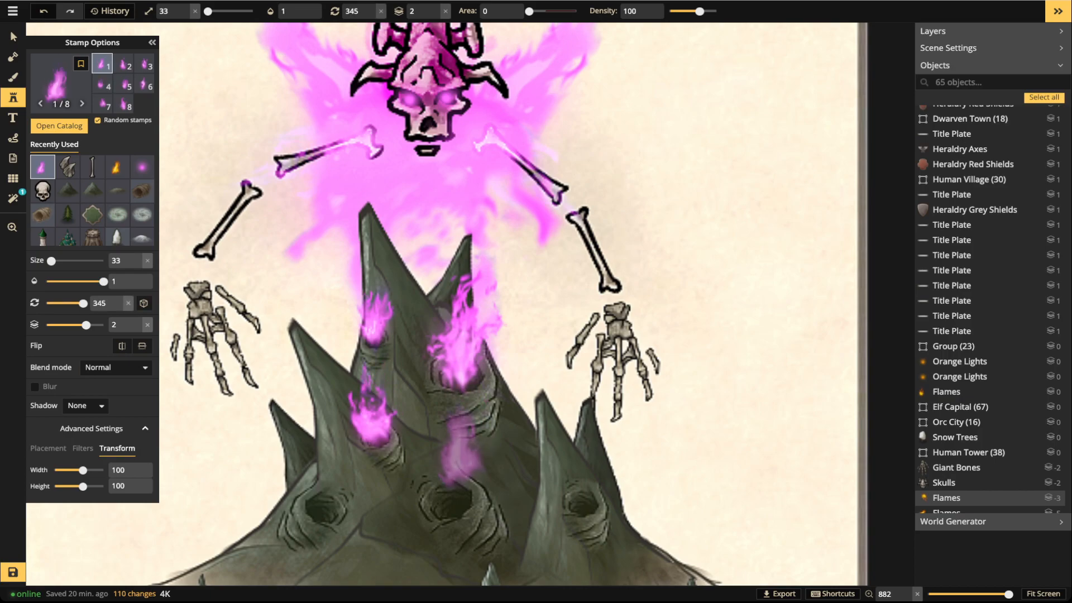
# Place a size 23 purple flame at 0 degrees in the right crater and a size 33 one at 345 degrees in the lower central crater
pyautogui.click(457, 455)
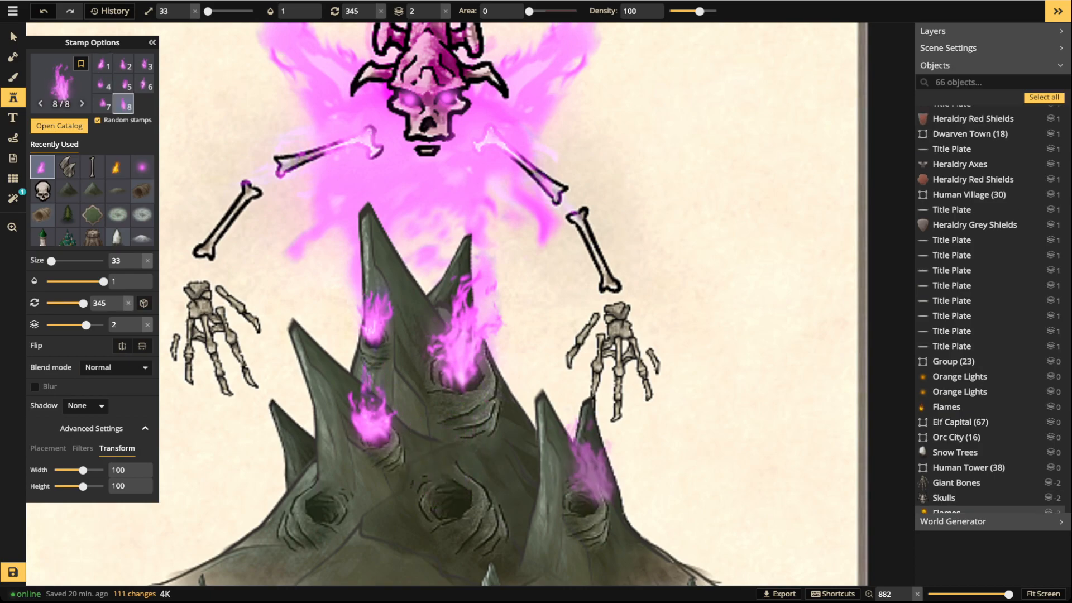
pyautogui.scroll(-1, 592, 464)
pyautogui.scroll(-1, 582, 468)
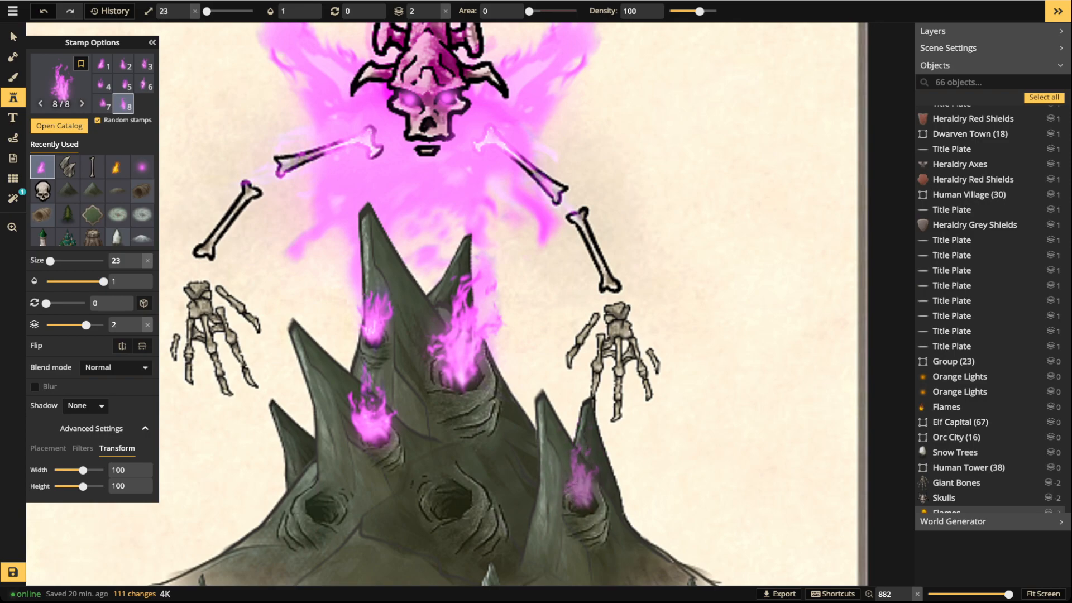
pyautogui.click(583, 472)
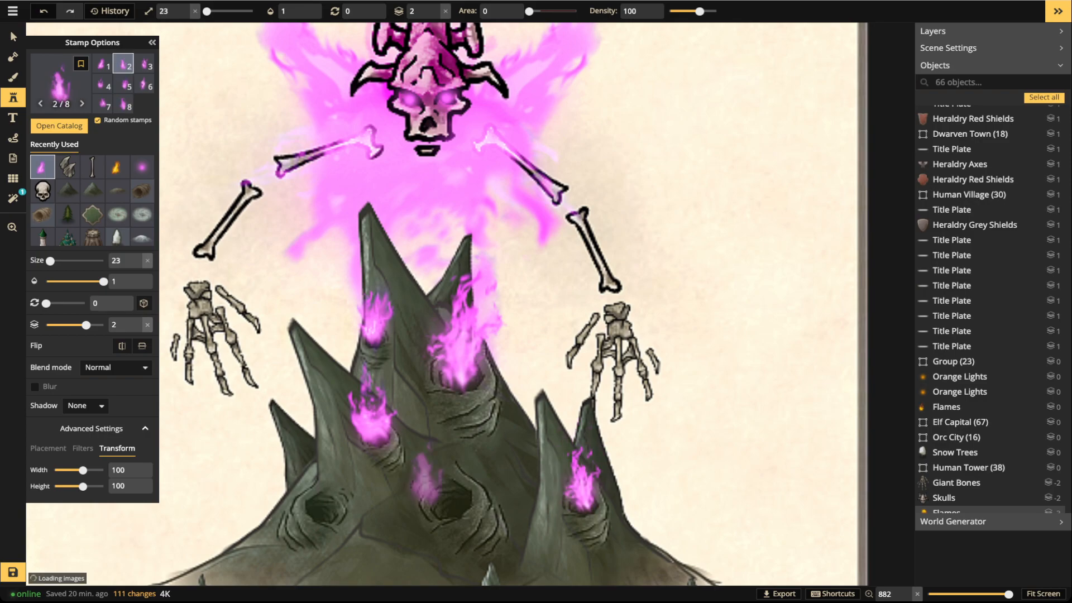
pyautogui.click(429, 478)
pyautogui.scroll(1, 433, 476)
pyautogui.scroll(-1, 438, 475)
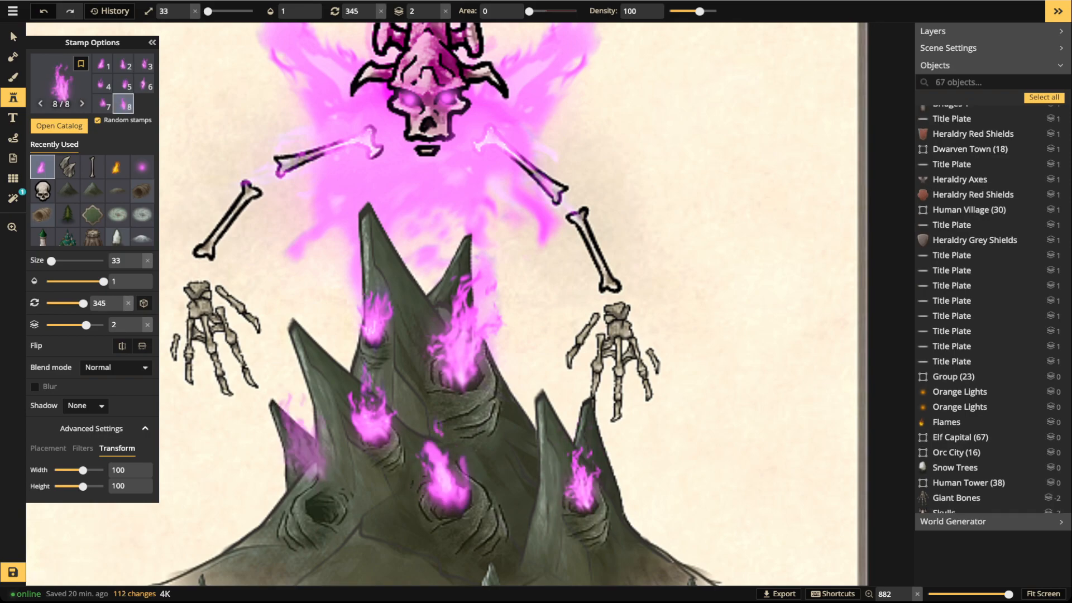
# Place a purple flame at size 23 and 45 degrees rotation in the lower-left crater
pyautogui.click(345, 472)
pyautogui.scroll(-1, 346, 475)
pyautogui.scroll(3, 347, 476)
pyautogui.scroll(2, 354, 476)
pyautogui.scroll(-2, 343, 486)
pyautogui.scroll(1, 334, 492)
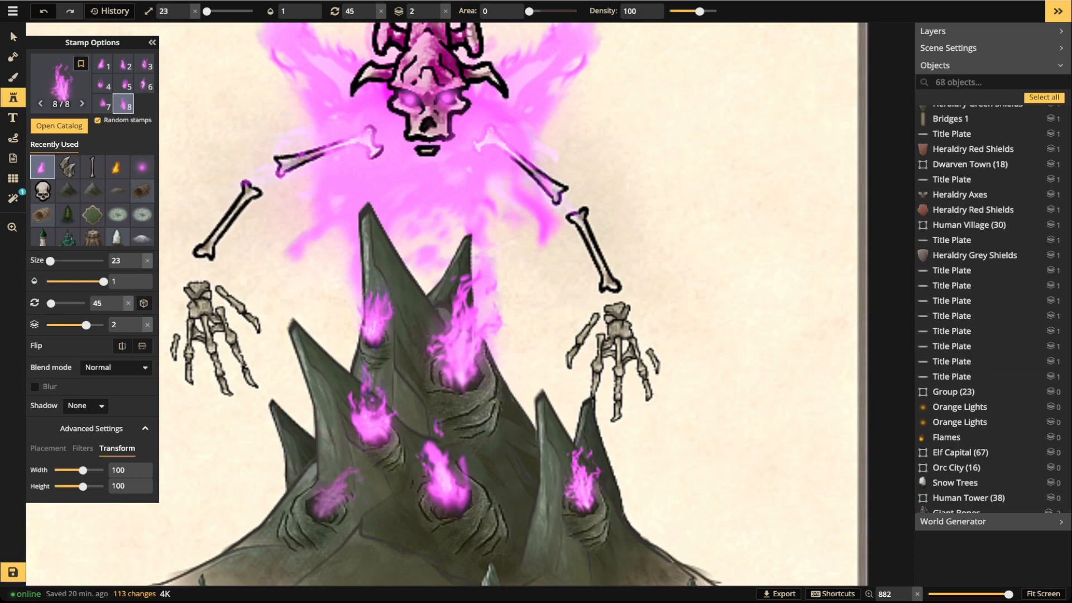
pyautogui.click(335, 492)
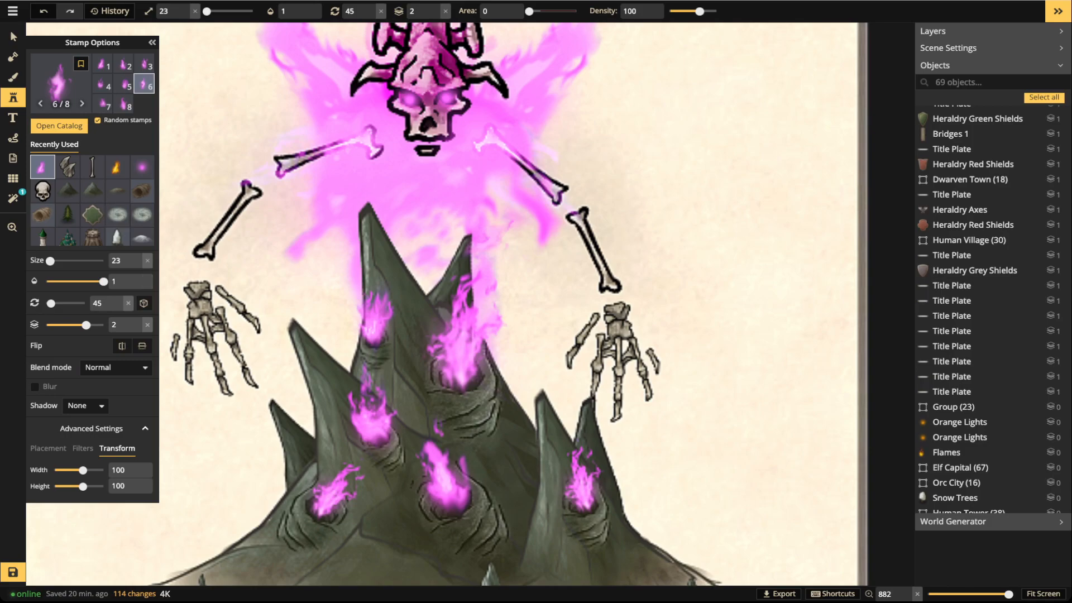
# Select all six crater flames together and lower their opacity to 0.66
pyautogui.click(14, 37)
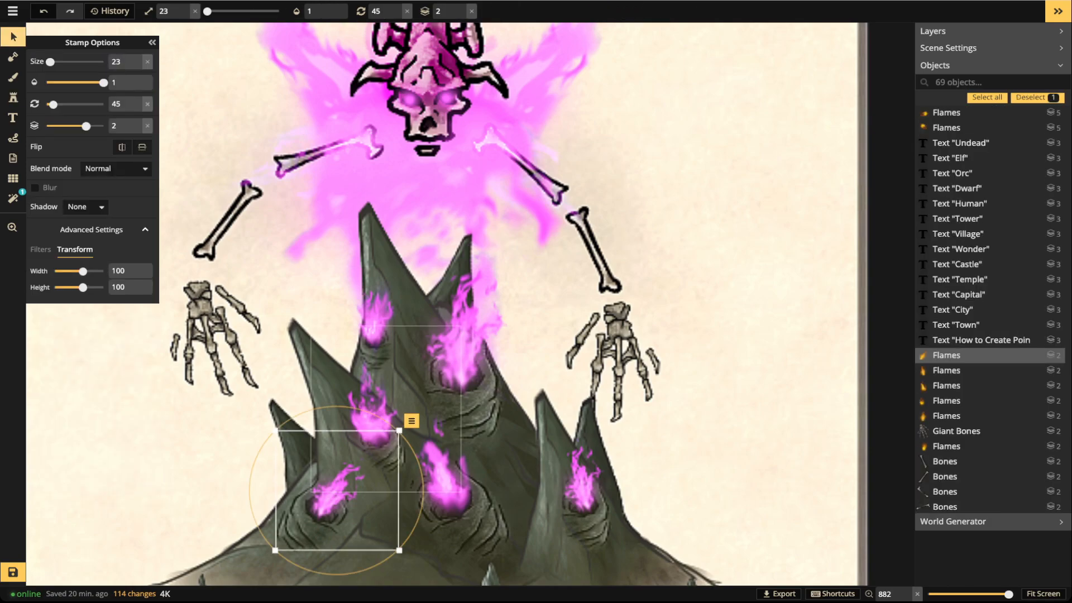
pyautogui.keyDown('shift'); pyautogui.click(445, 469); pyautogui.keyUp('shift')
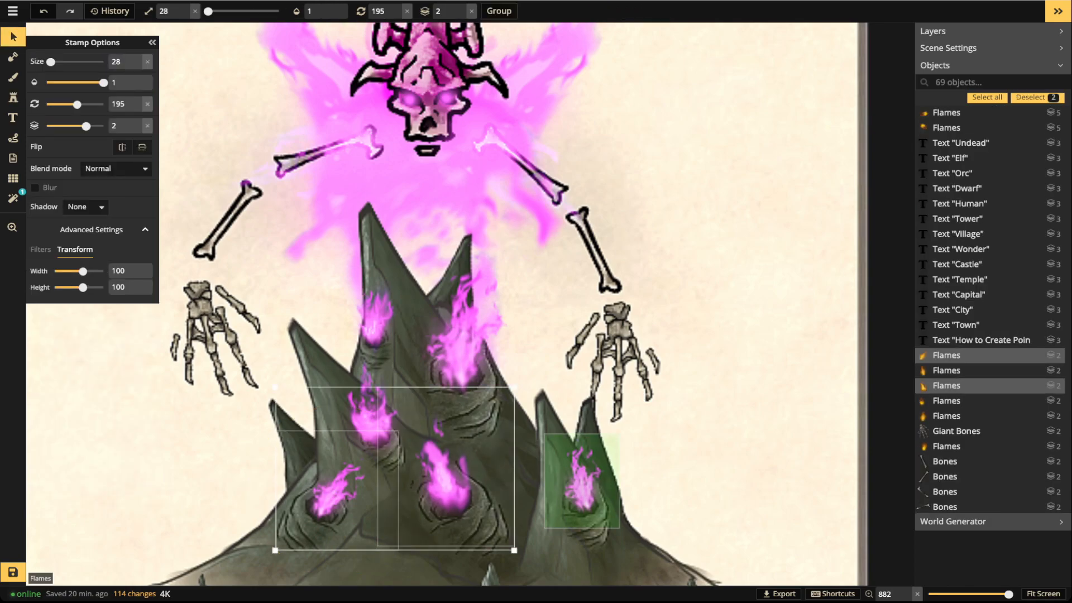
pyautogui.keyDown('shift'); pyautogui.click(581, 480); pyautogui.keyUp('shift')
pyautogui.keyDown('shift'); pyautogui.click(455, 335); pyautogui.keyUp('shift')
pyautogui.keyDown('shift'); pyautogui.click(369, 319); pyautogui.keyUp('shift')
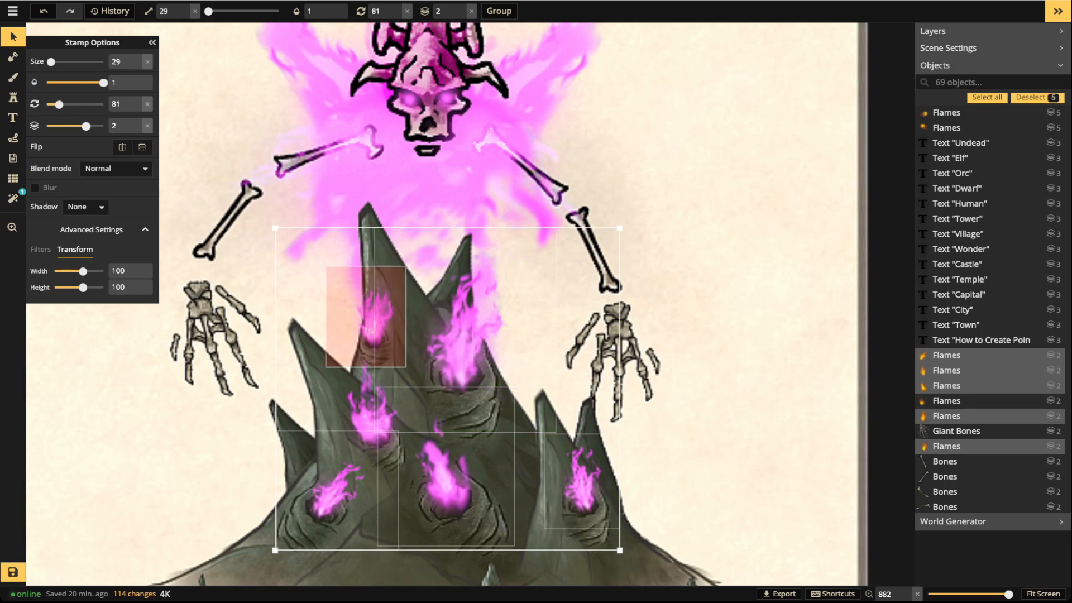
pyautogui.keyDown('shift'); pyautogui.click(371, 418); pyautogui.keyUp('shift')
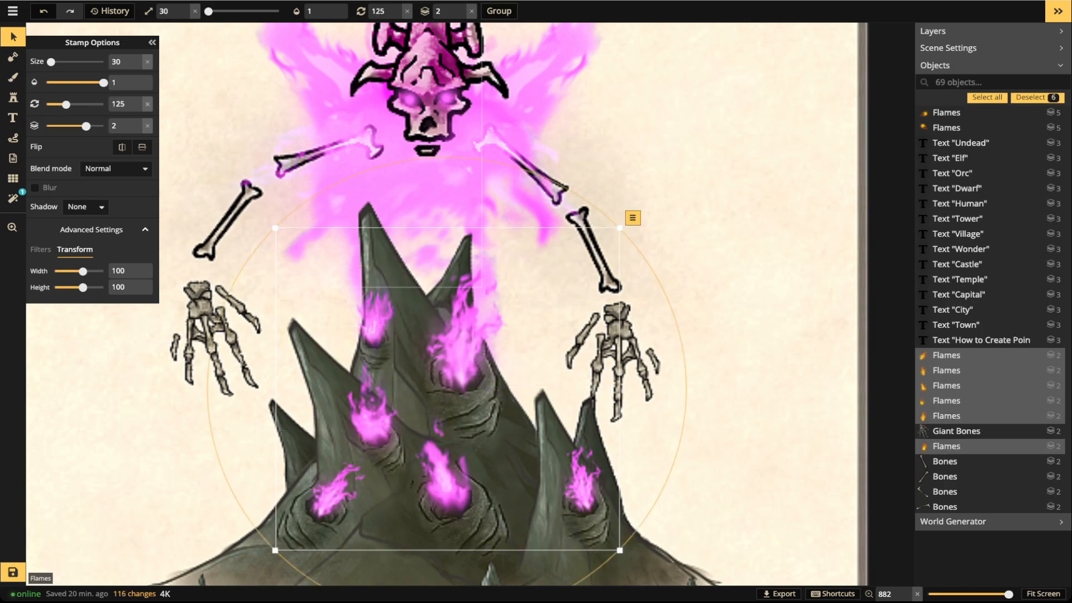
pyautogui.moveTo(104, 82); pyautogui.dragTo(90, 83)
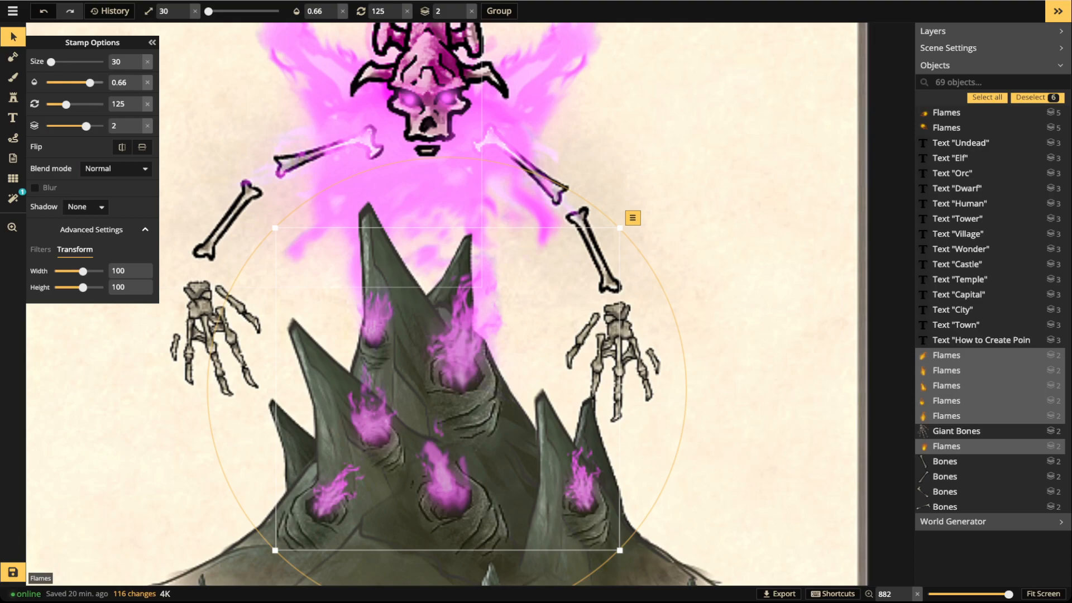
pyautogui.press('Escape')
# Draw a curved free-draw test path in the empty area left of the skull
pyautogui.scroll(-5, 283, 249)
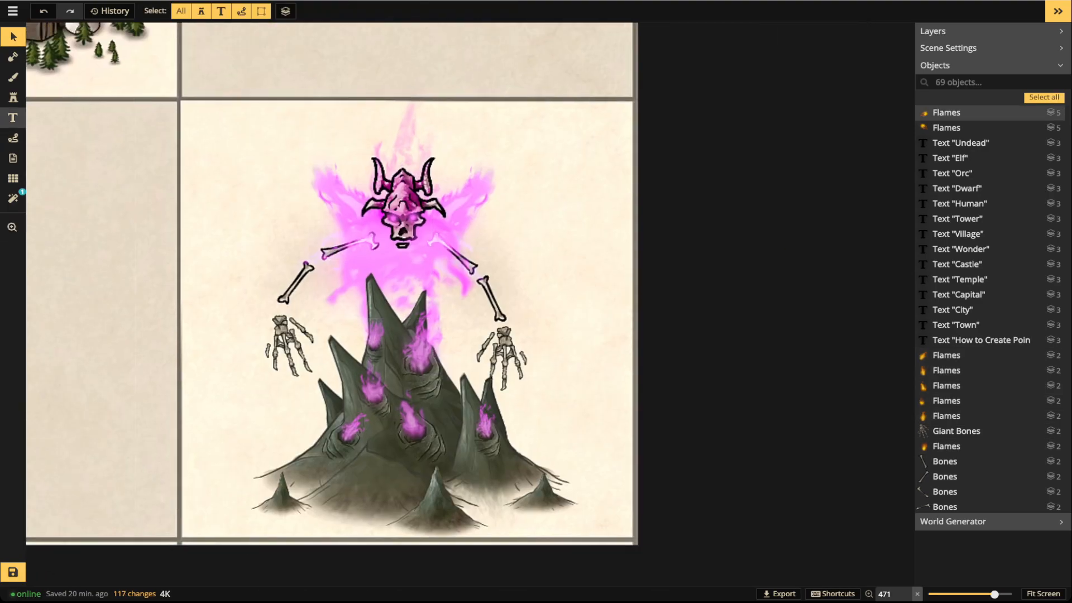
pyautogui.click(12, 117)
pyautogui.click(13, 138)
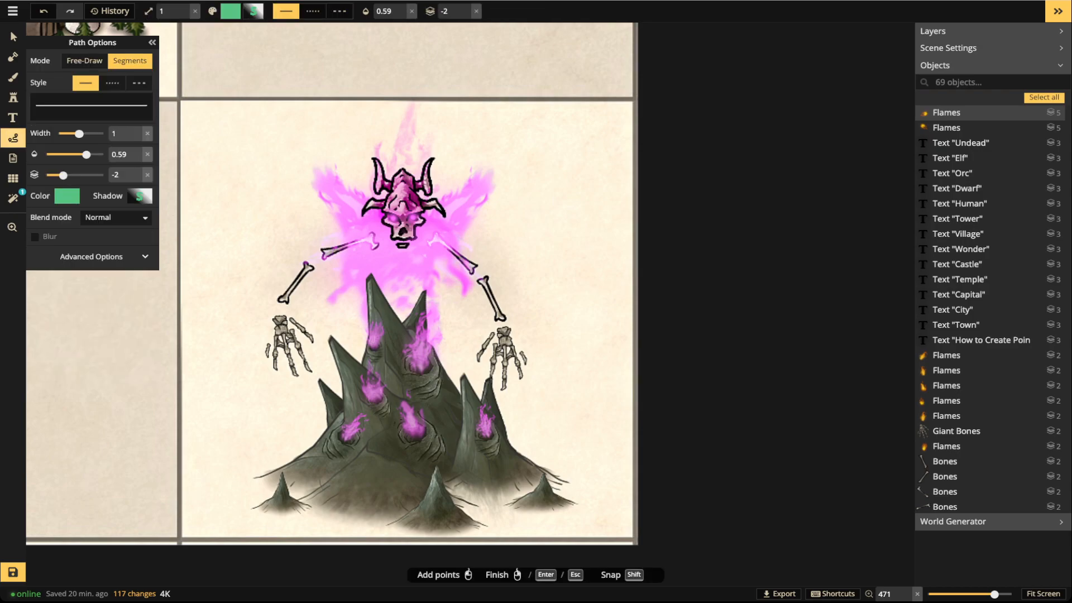
pyautogui.click(226, 189)
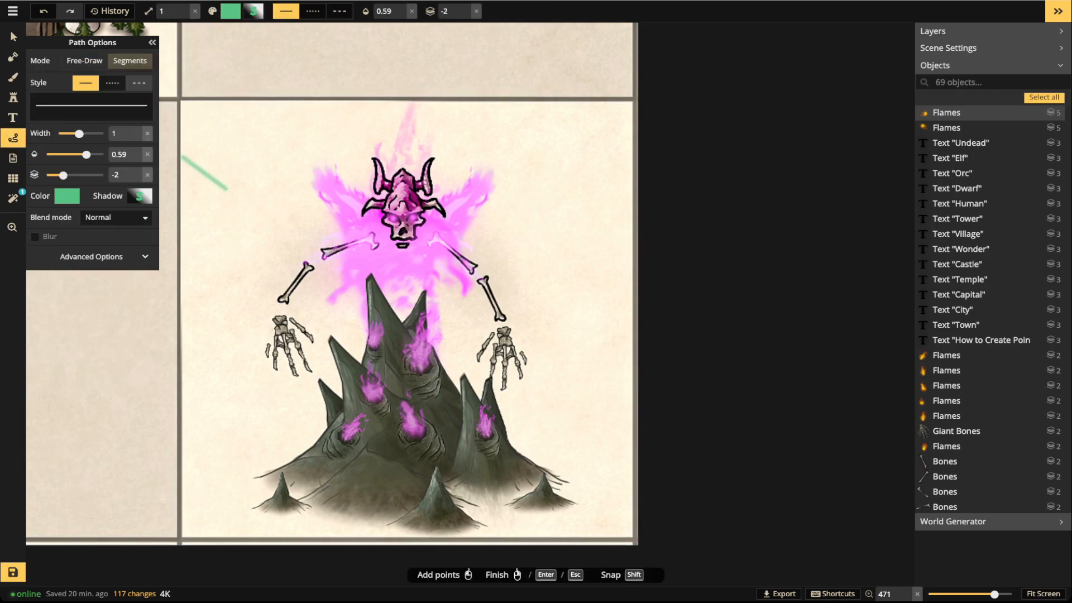
pyautogui.press('Escape')
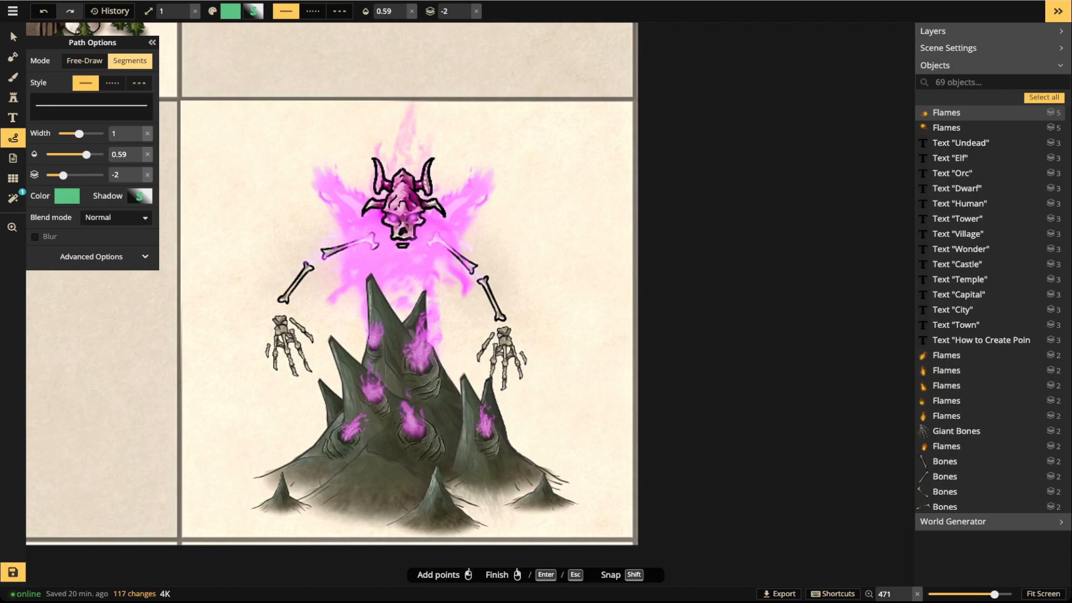
pyautogui.click(85, 60)
pyautogui.moveTo(266, 170)
pyautogui.mouseDown()
pyautogui.moveTo(295, 207)
pyautogui.moveTo(249, 257)
pyautogui.mouseUp()
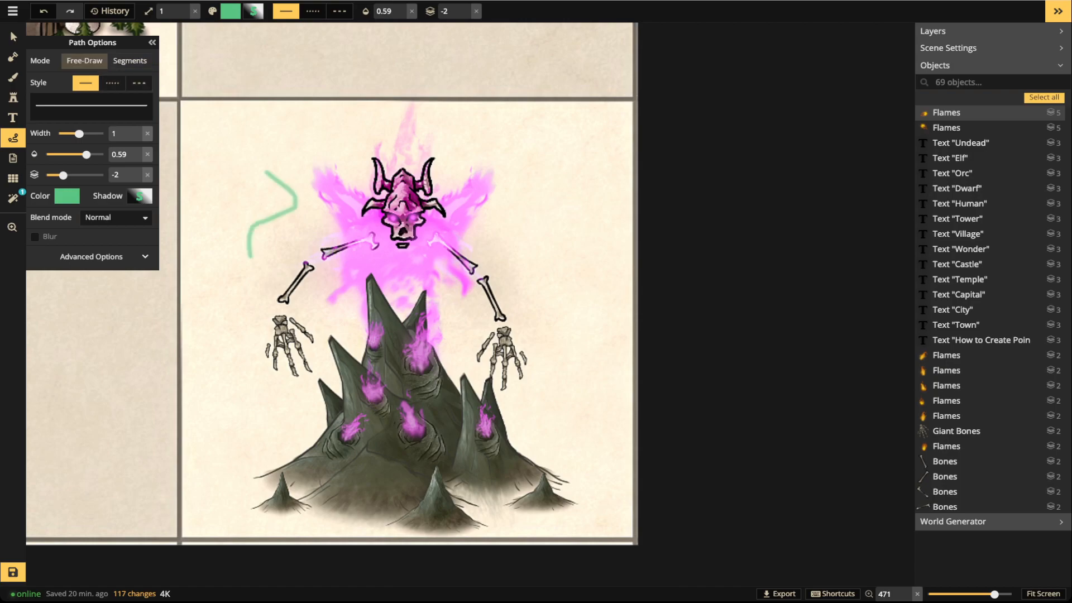
# Recolour the test path with the light pink preset after trying purple and a darker pink
pyautogui.click(67, 173)
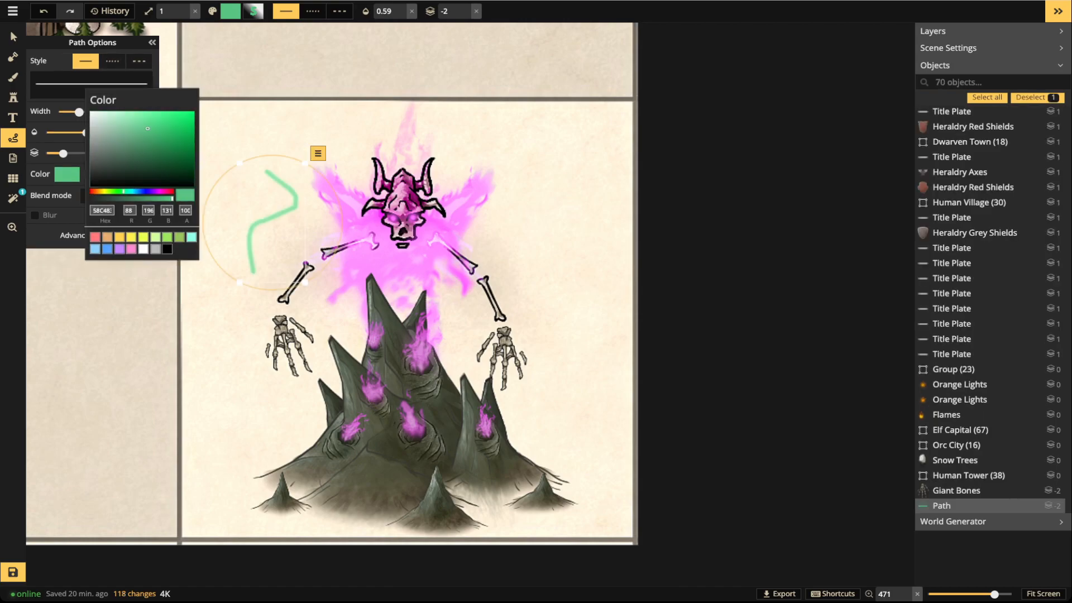
pyautogui.click(119, 249)
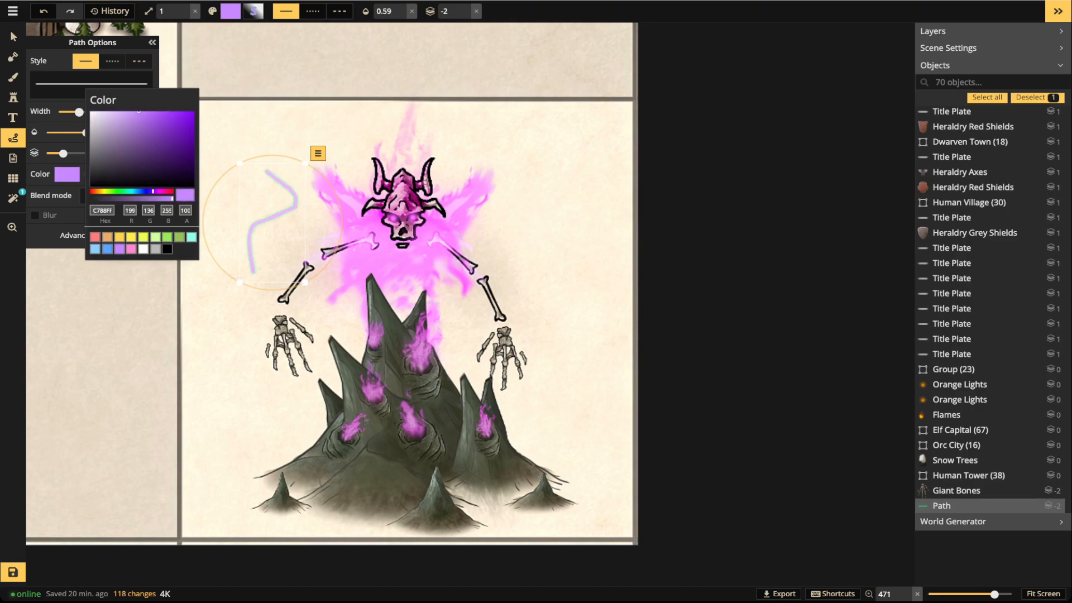
pyautogui.click(131, 249)
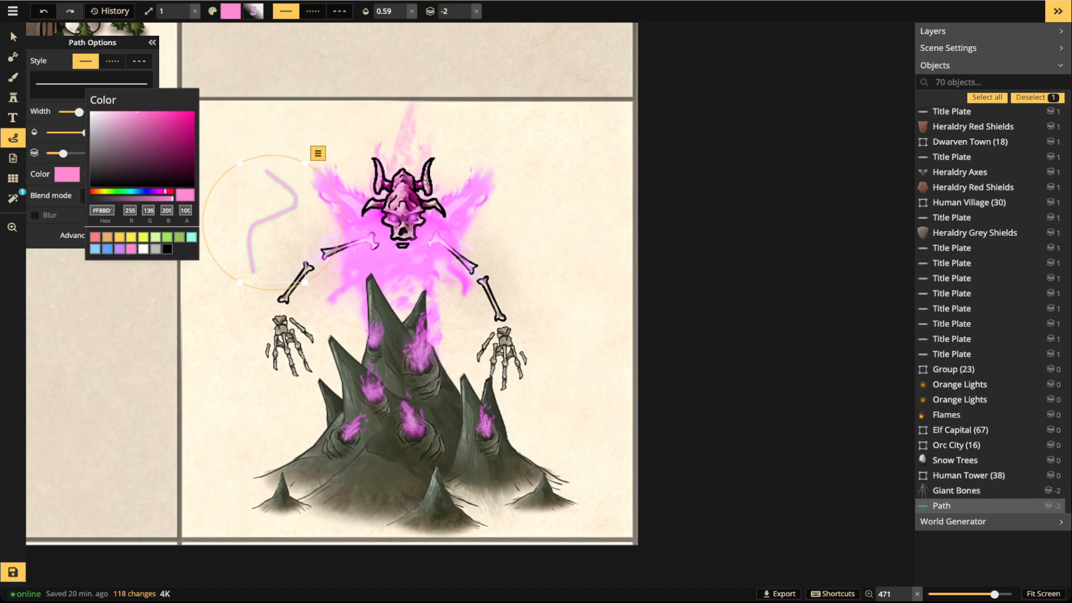
pyautogui.click(142, 152)
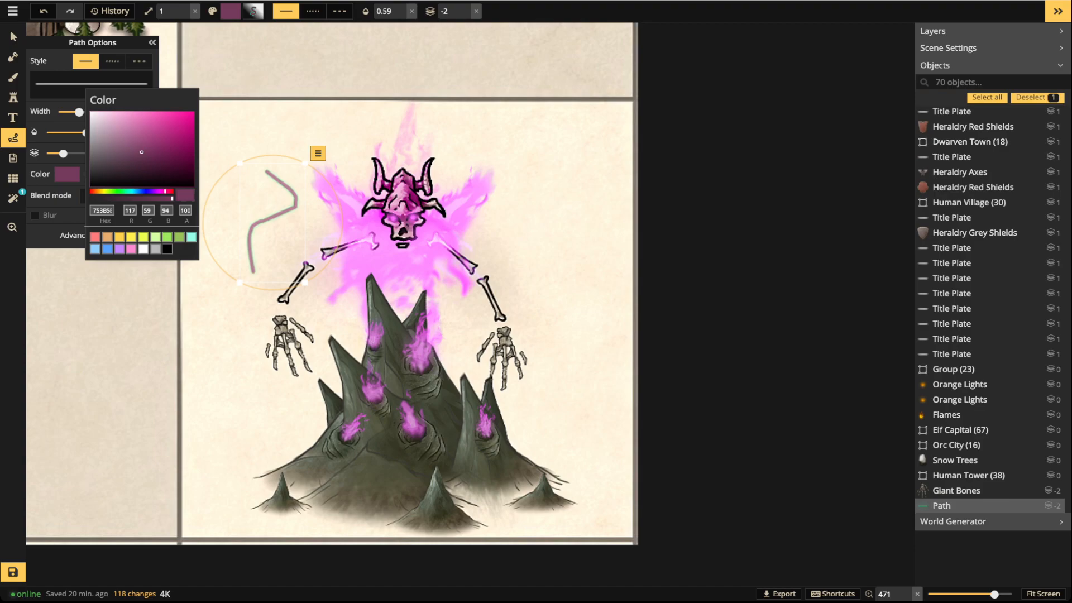
pyautogui.hotkey('ctrl', 'z')
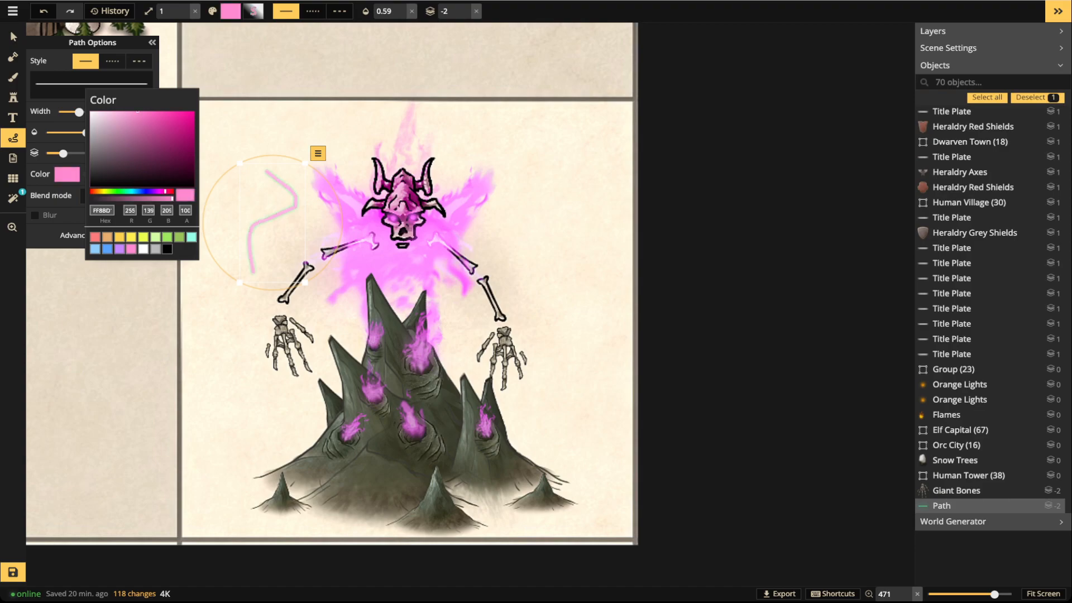
pyautogui.click(67, 175)
# Change the path's shadow colour to light purple E0A3ED and its width to 0.7
pyautogui.click(140, 174)
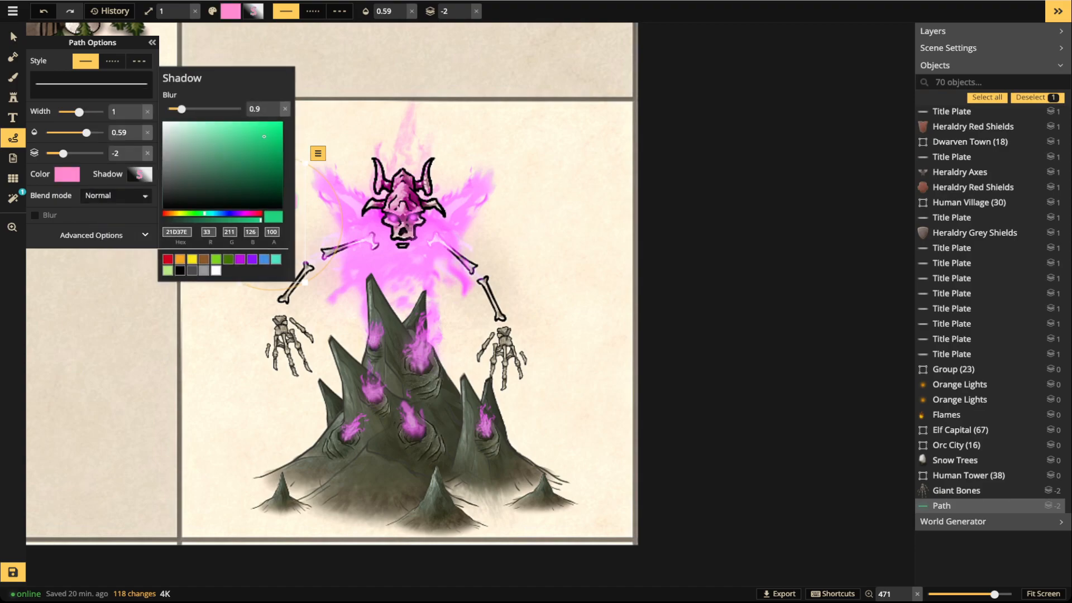
pyautogui.click(242, 213)
pyautogui.moveTo(222, 146); pyautogui.dragTo(204, 131)
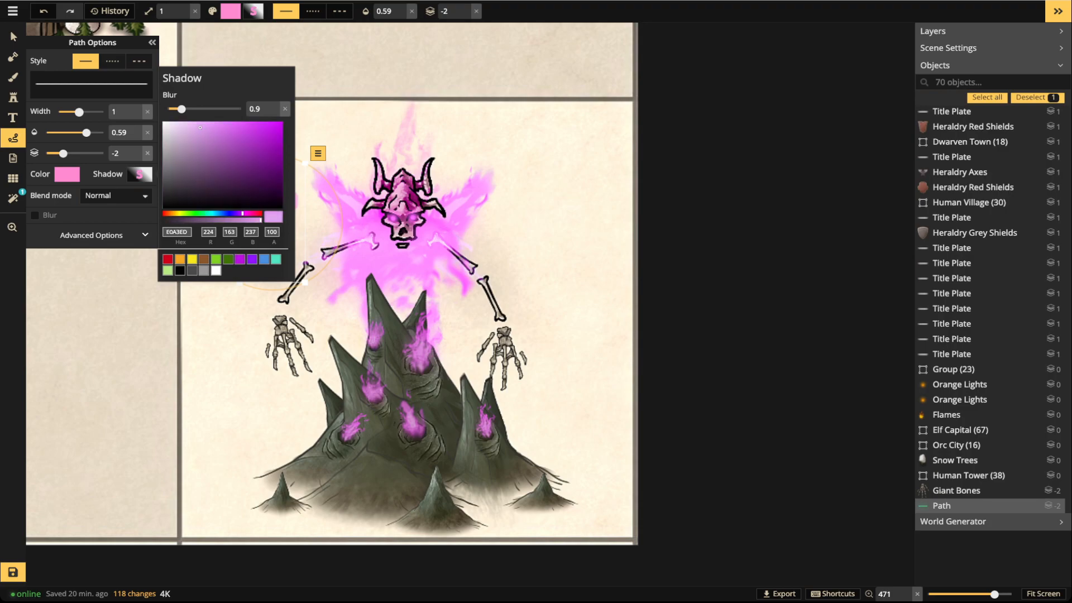
pyautogui.moveTo(79, 112); pyautogui.dragTo(73, 111)
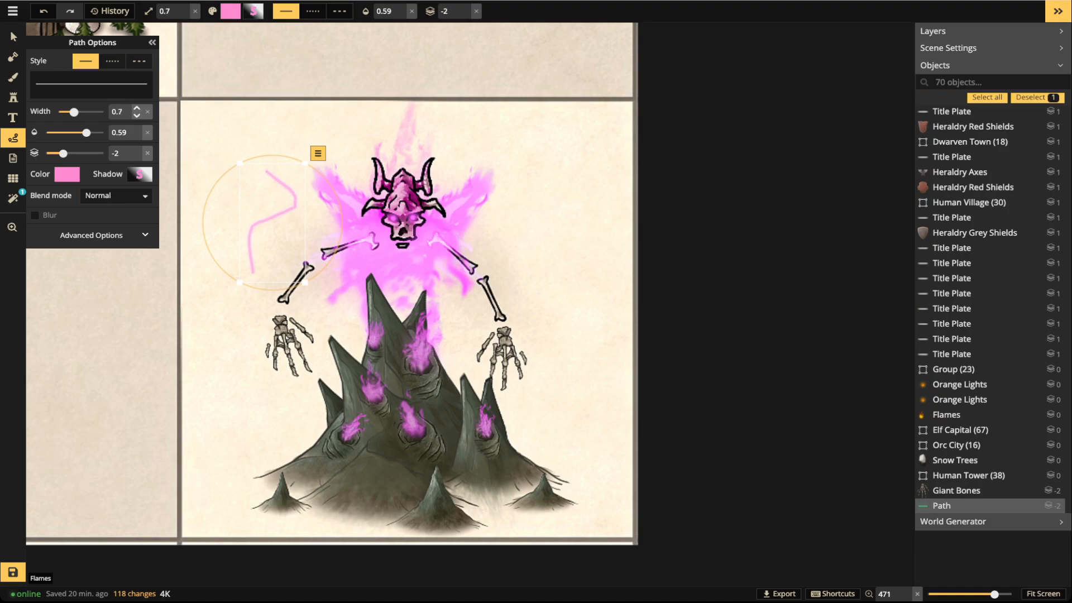
# Replace the test path with a winding one rising from the lower central crater toward the skull, on layer 1
pyautogui.press('Escape')
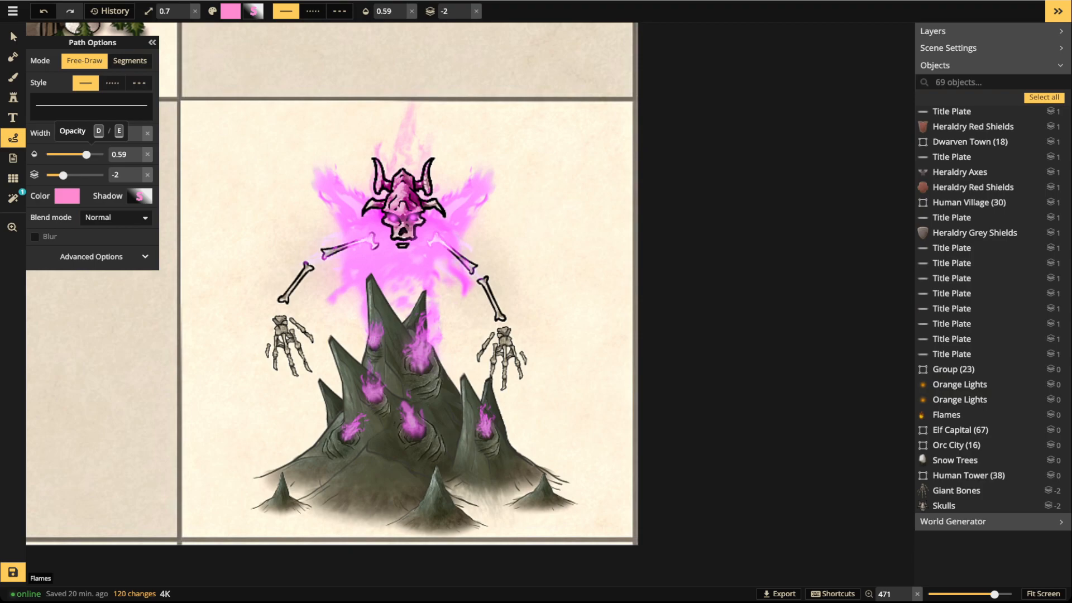
pyautogui.moveTo(409, 419); pyautogui.dragTo(398, 397)
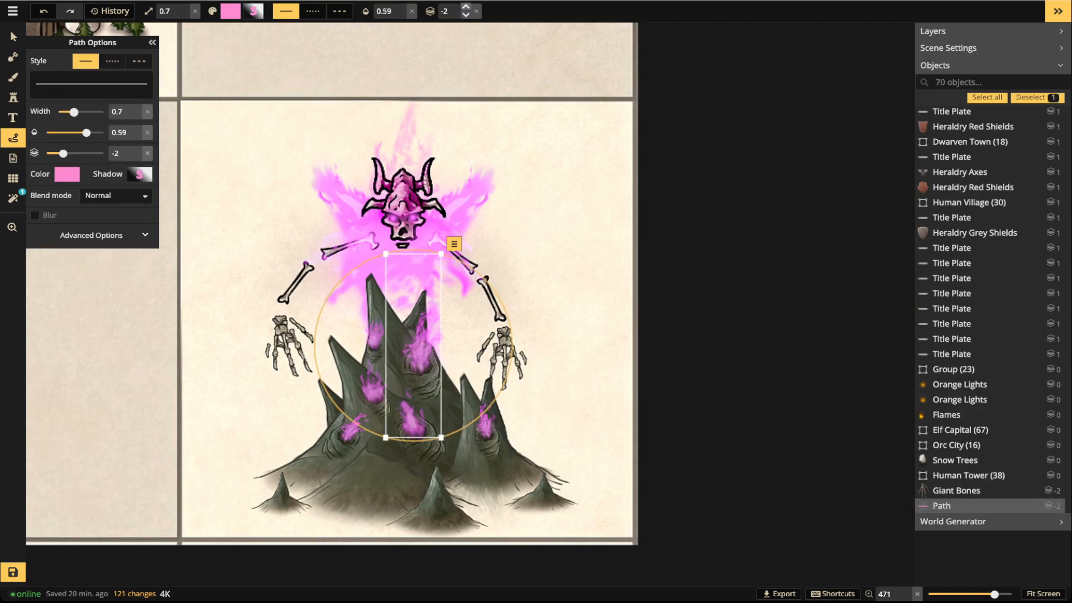
pyautogui.click(465, 7)
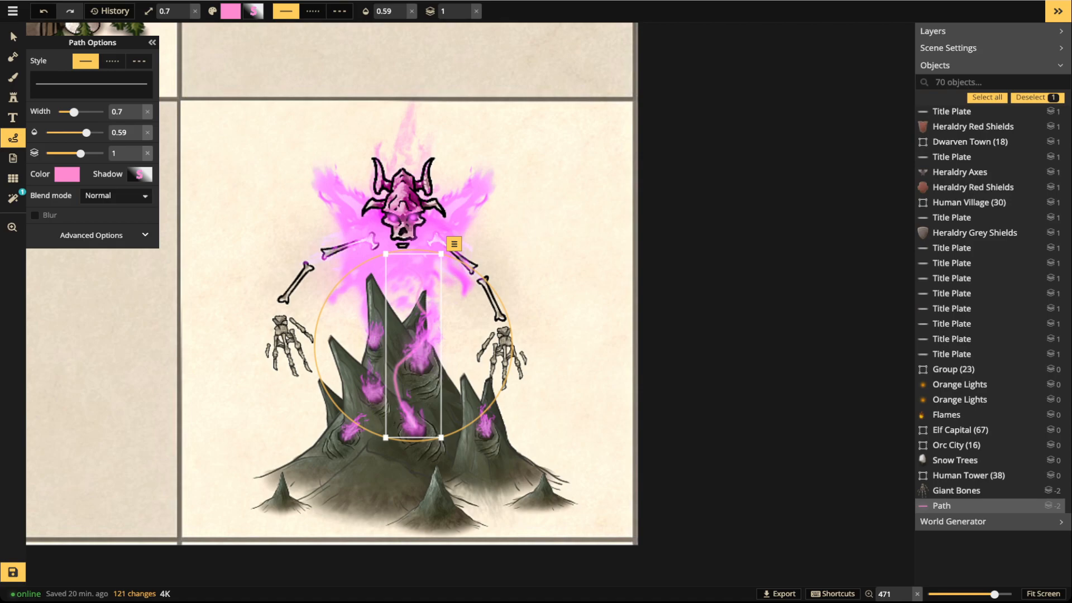
pyautogui.press('Escape')
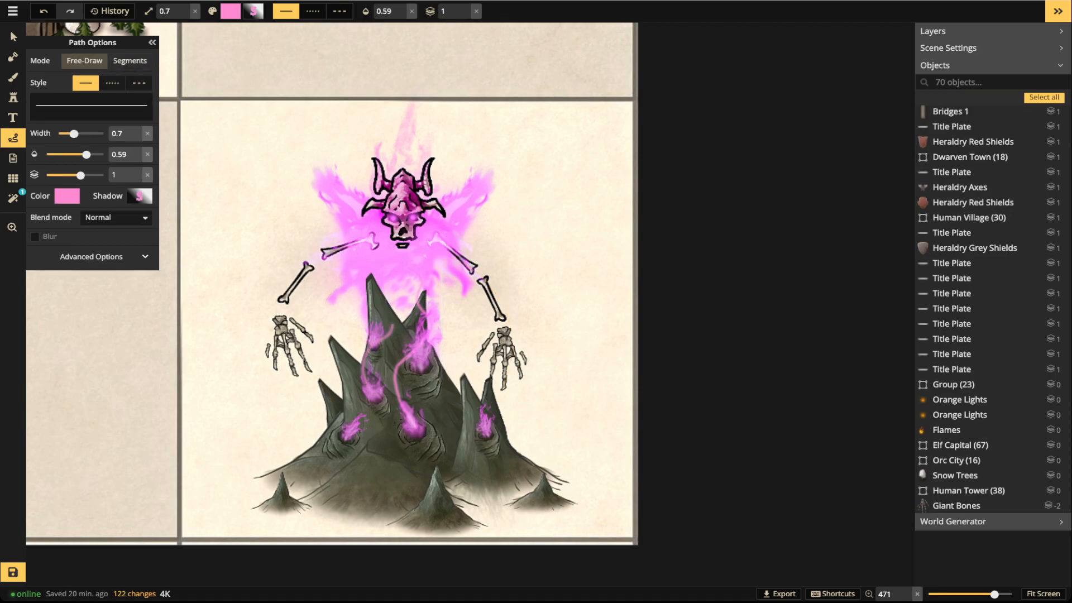
# Draw two pink paths from the middle-left crater, one winding up past the uppermost left crater and one crossing toward the large crater
pyautogui.moveTo(409, 267); pyautogui.dragTo(409, 250)
pyautogui.press('Escape')
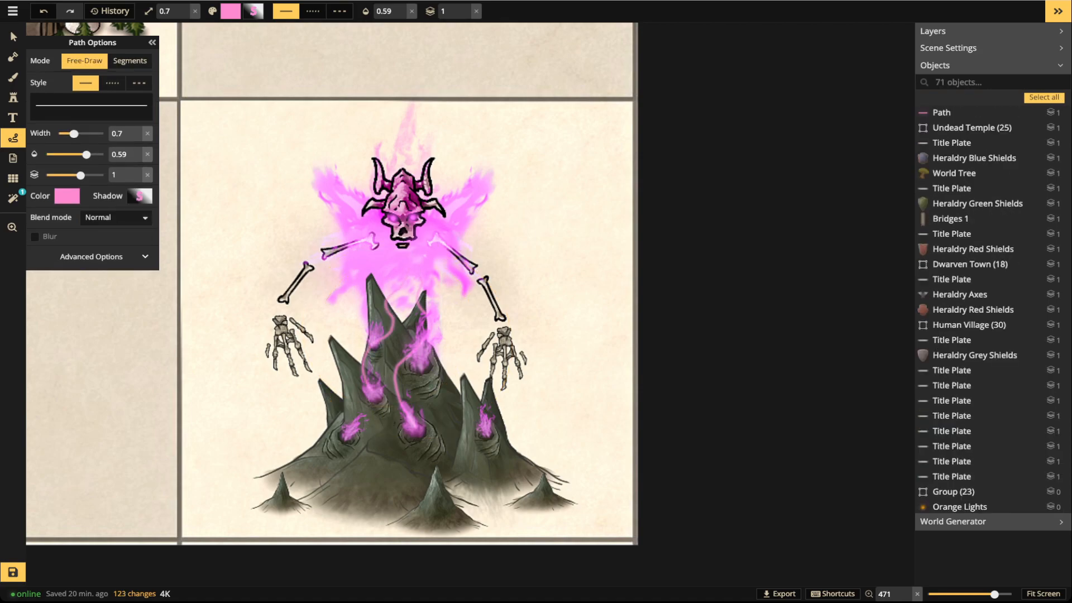
pyautogui.moveTo(372, 389); pyautogui.dragTo(416, 358)
pyautogui.press('Escape')
# Try a pink path from the right crater up toward the skull, and delete it
pyautogui.moveTo(485, 424); pyautogui.dragTo(441, 308)
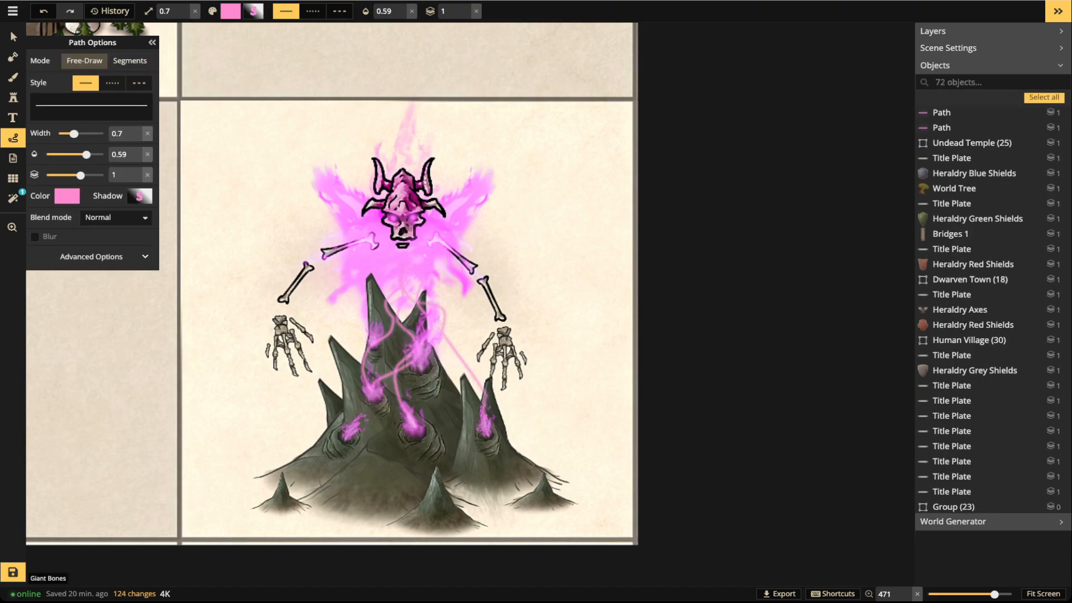
pyautogui.moveTo(405, 269); pyautogui.dragTo(402, 266)
pyautogui.press('Delete')
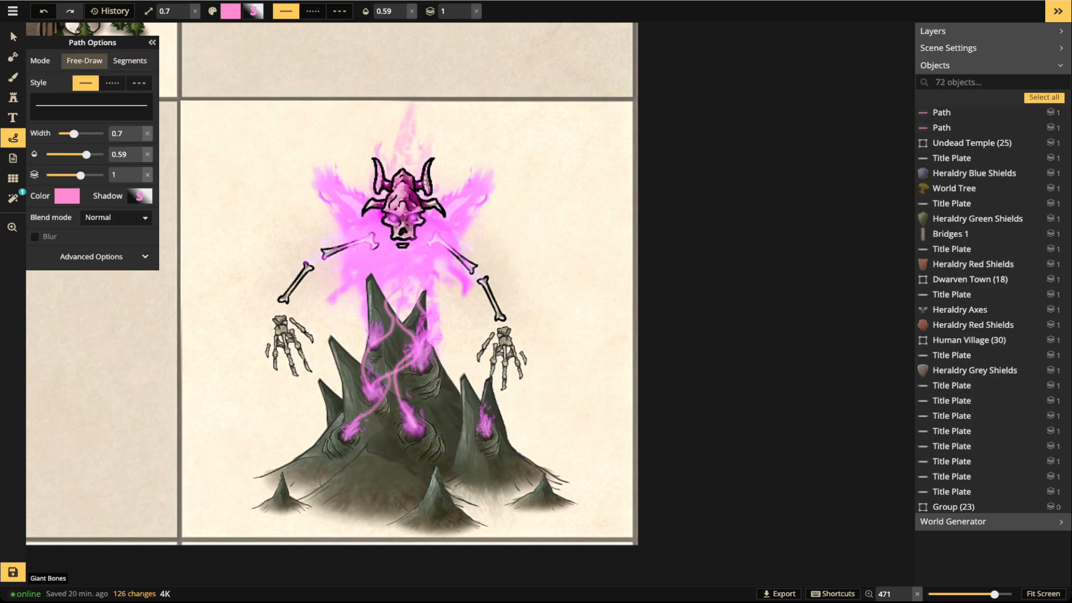
# Draw more pink paths up the mountain, one winding through its centre and one rising from the right crater toward the skull
pyautogui.hotkey('ctrl', 'z')
pyautogui.press('Escape')
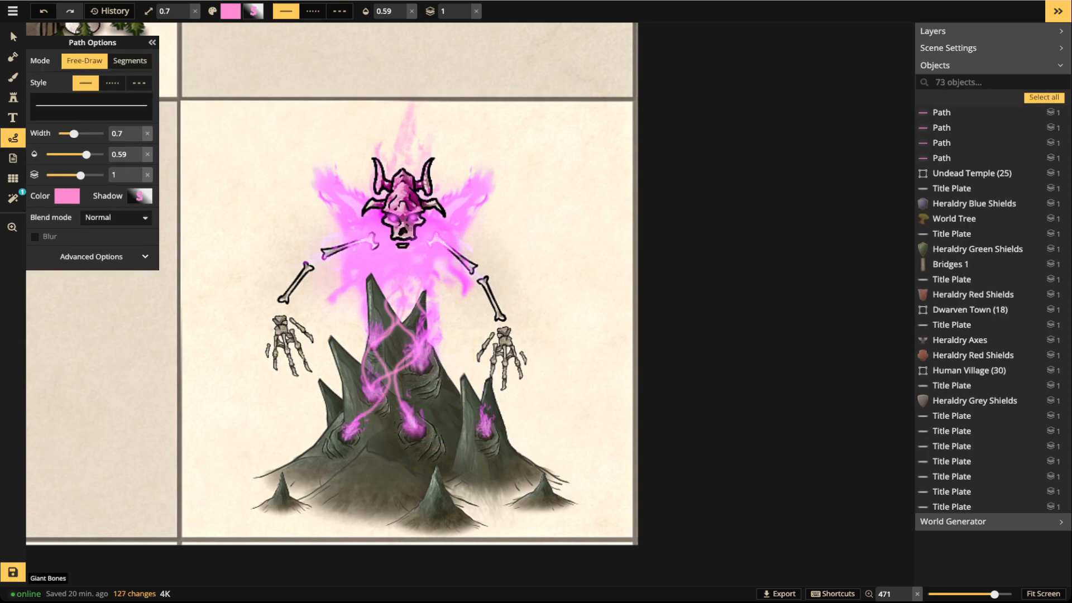
pyautogui.moveTo(418, 275); pyautogui.dragTo(416, 272)
pyautogui.press('Escape')
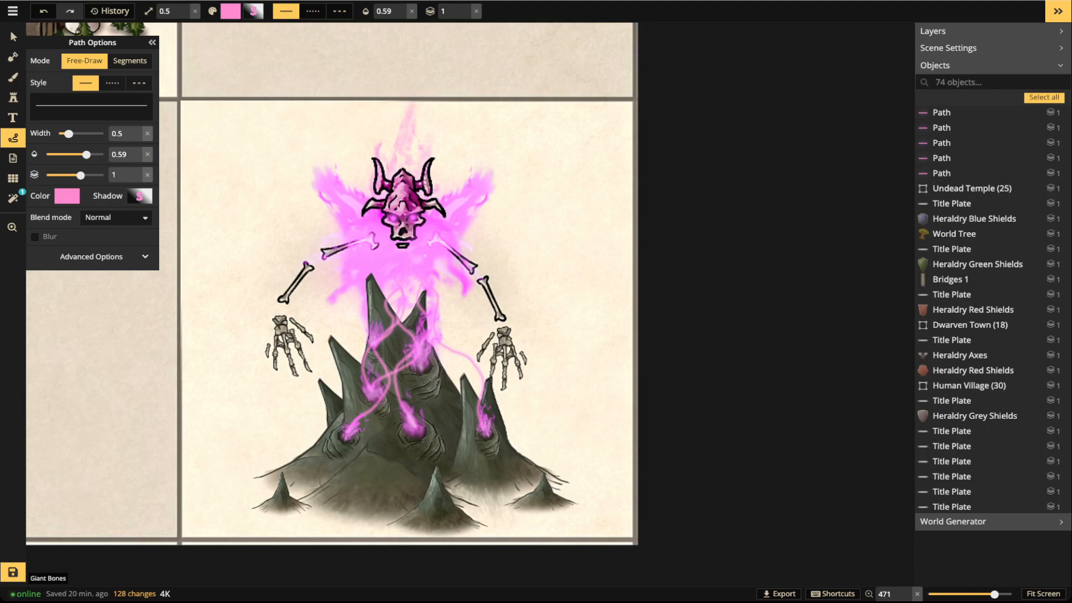
# Draw several thinner pink paths of width 0.5 from the left, central and right craters up to the skull's flames
pyautogui.click(130, 61)
pyautogui.moveTo(387, 349); pyautogui.dragTo(390, 296)
pyautogui.moveTo(402, 417); pyautogui.dragTo(411, 297)
pyautogui.moveTo(479, 428)
pyautogui.mouseDown()
pyautogui.moveTo(463, 358)
pyautogui.moveTo(425, 288)
pyautogui.mouseUp()
pyautogui.press('Escape')
pyautogui.moveTo(366, 418); pyautogui.dragTo(376, 284)
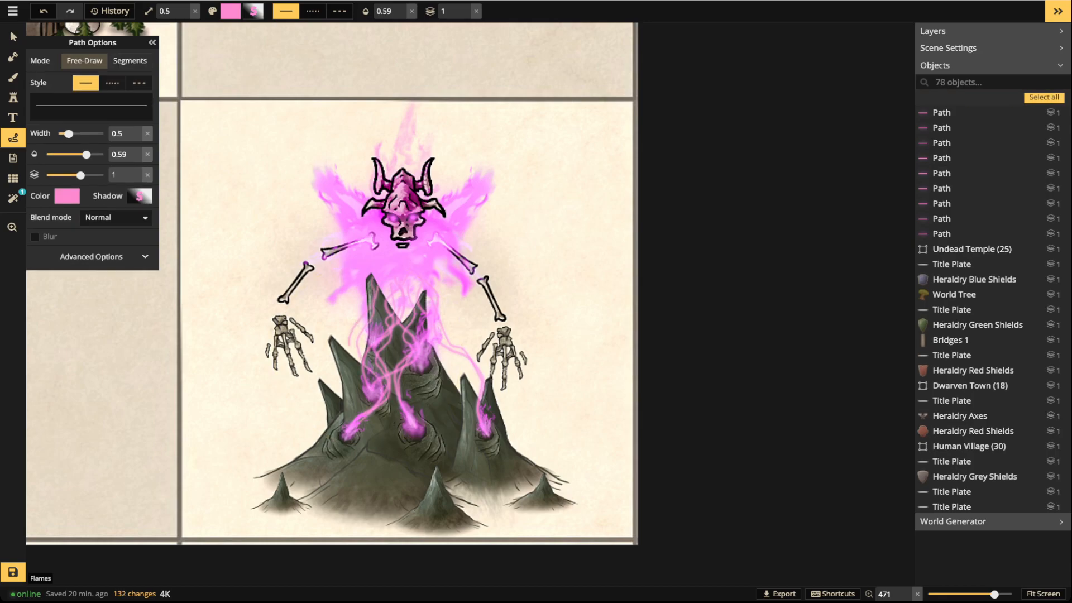
# Set the path width to 0.3 and weave fine pink strands between the craters and the flames beneath the skull
pyautogui.moveTo(69, 134); pyautogui.dragTo(62, 134)
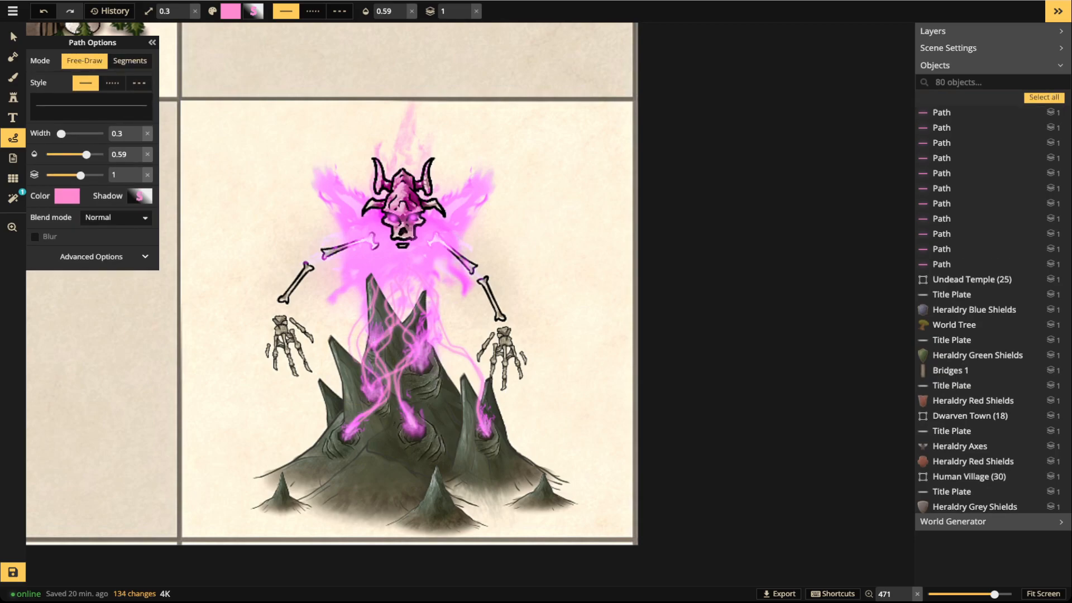
pyautogui.moveTo(403, 312); pyautogui.dragTo(407, 284)
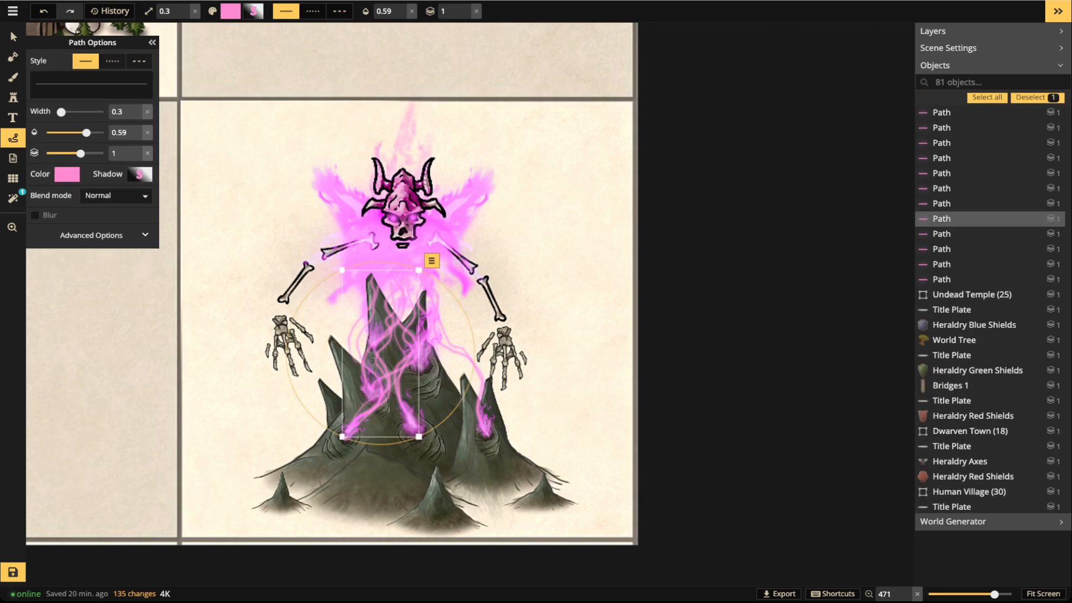
pyautogui.press('Escape')
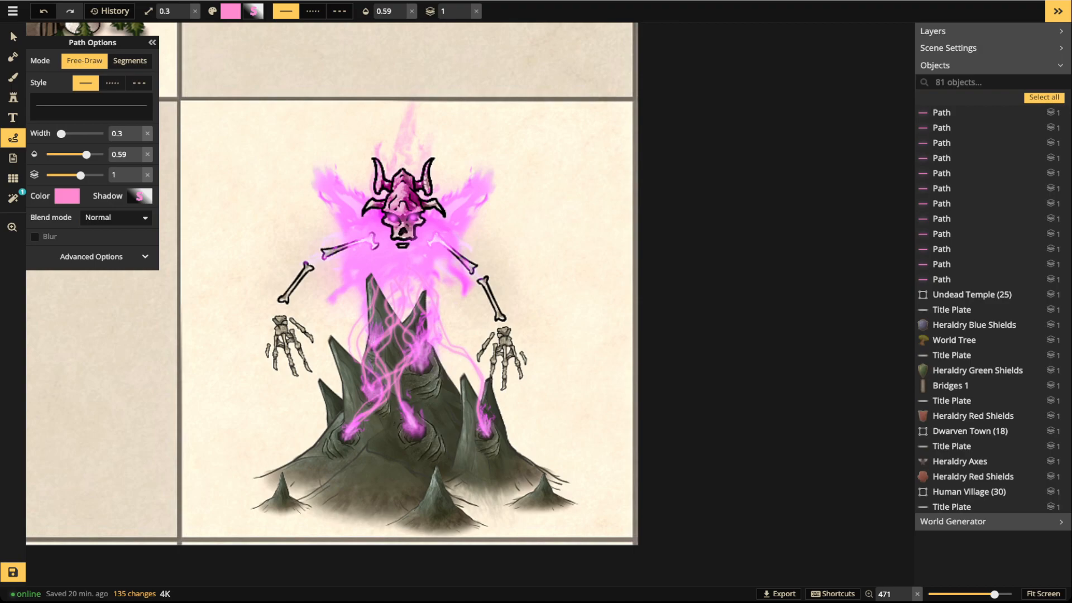
# Copy the left wing's flame, rotate the copy to 315 and place it over the left shoulder below the wing
pyautogui.click(13, 37)
pyautogui.click(337, 200)
pyautogui.scroll(5, 348, 203)
pyautogui.hotkey('ctrl', 'c')
pyautogui.hotkey('ctrl', 'v')
pyautogui.moveTo(344, 311); pyautogui.dragTo(308, 260)
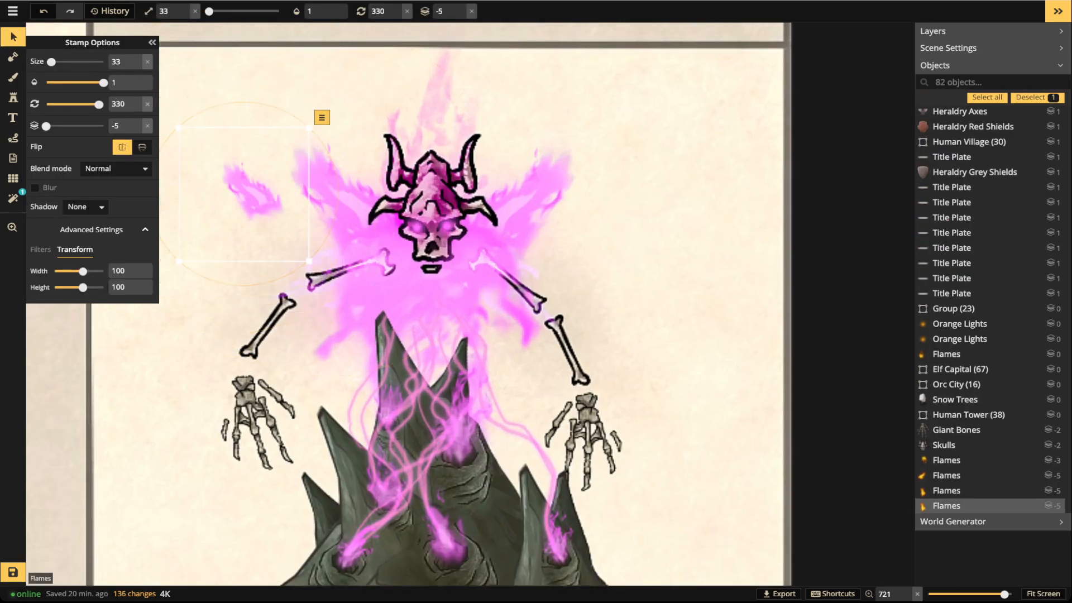
pyautogui.scroll(-1, 251, 198)
pyautogui.moveTo(251, 198); pyautogui.dragTo(330, 249)
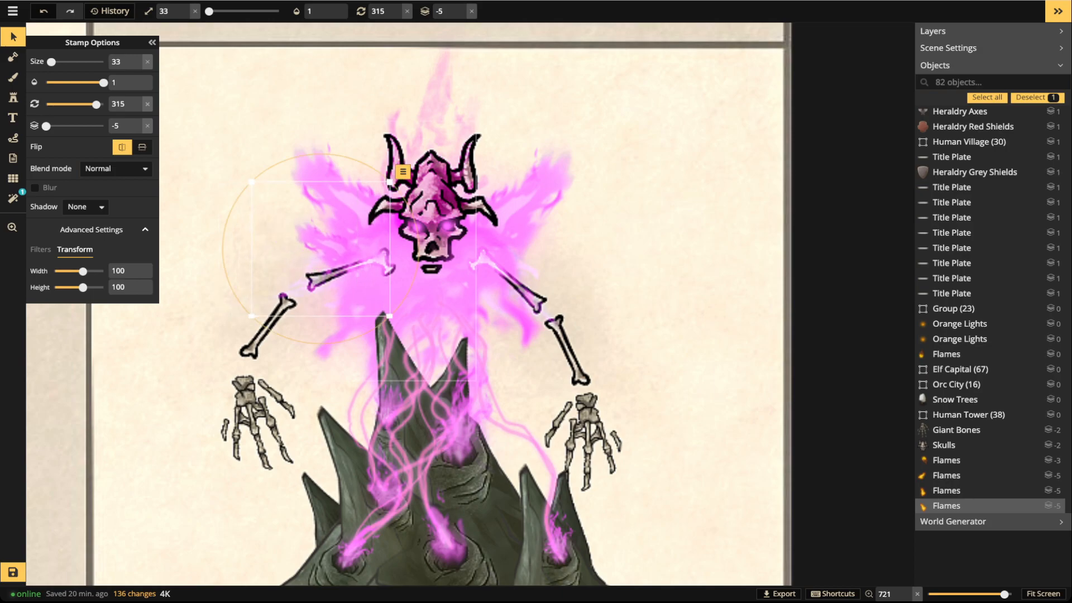
# Duplicate the flame for the right shoulder, unflipped, rotate it to 60 and place it below the right wing
pyautogui.hotkey('ctrl', 'd')
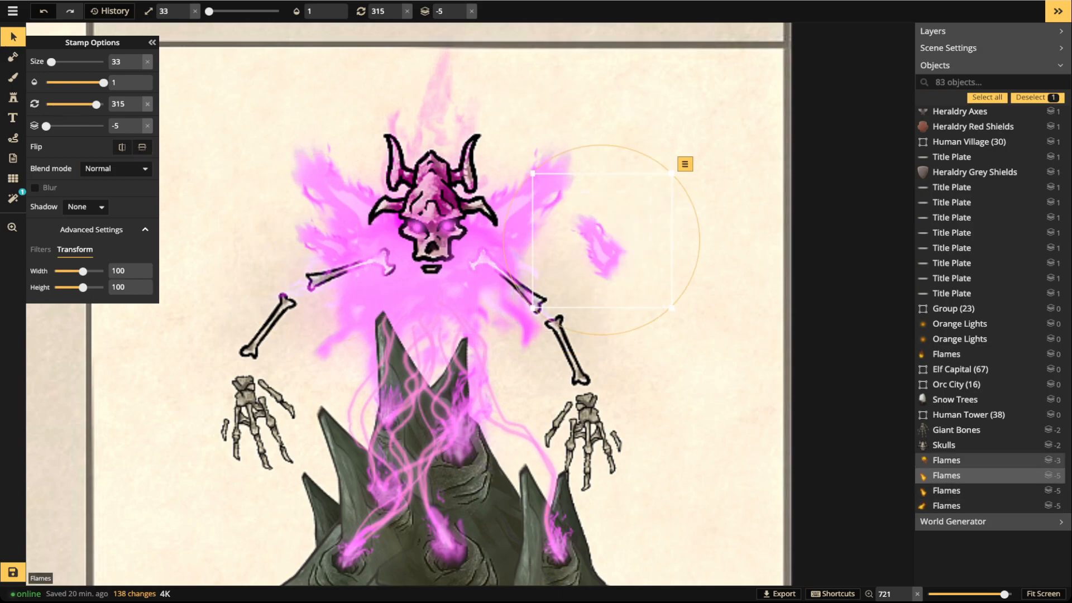
pyautogui.moveTo(517, 192); pyautogui.dragTo(671, 173)
pyautogui.moveTo(621, 262); pyautogui.dragTo(529, 253)
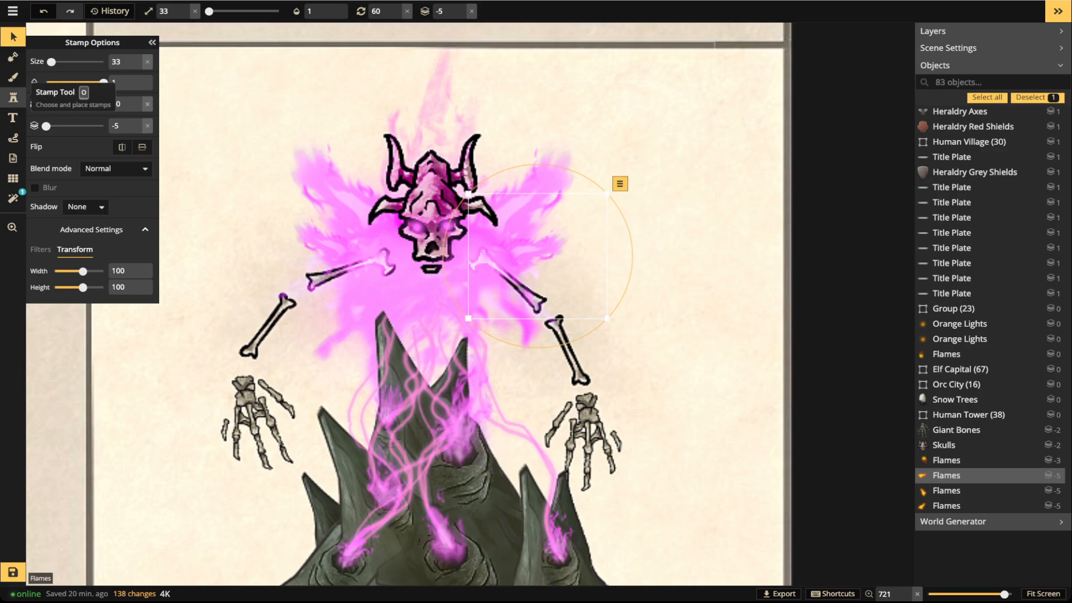
pyautogui.scroll(-2, 401, 272)
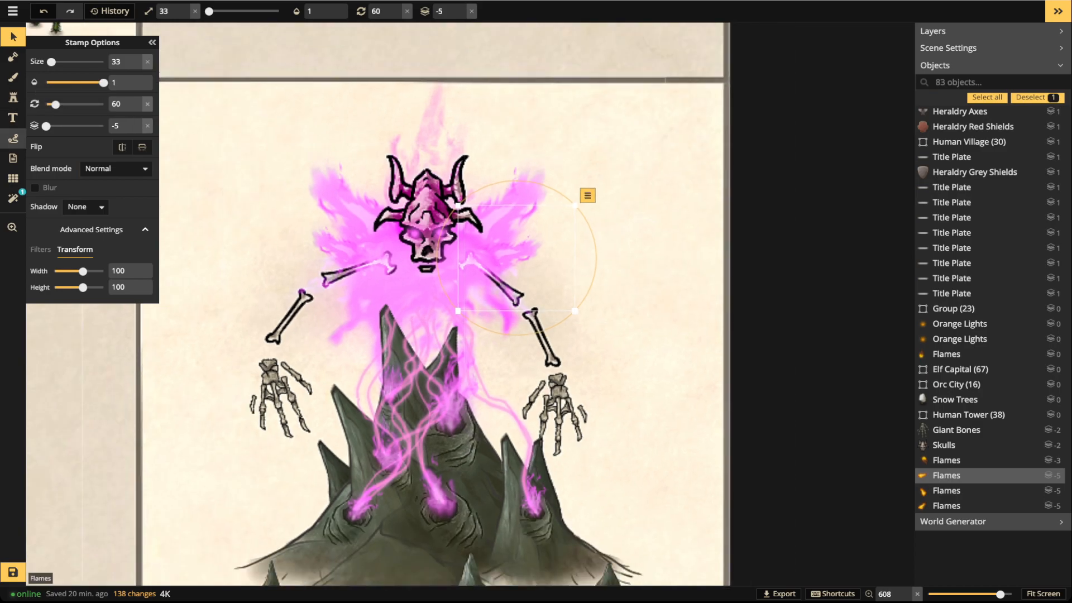
# Wind thin pink paths around the upper and lower bones of both skeletal arms, setting the path width to 0.5
pyautogui.click(13, 138)
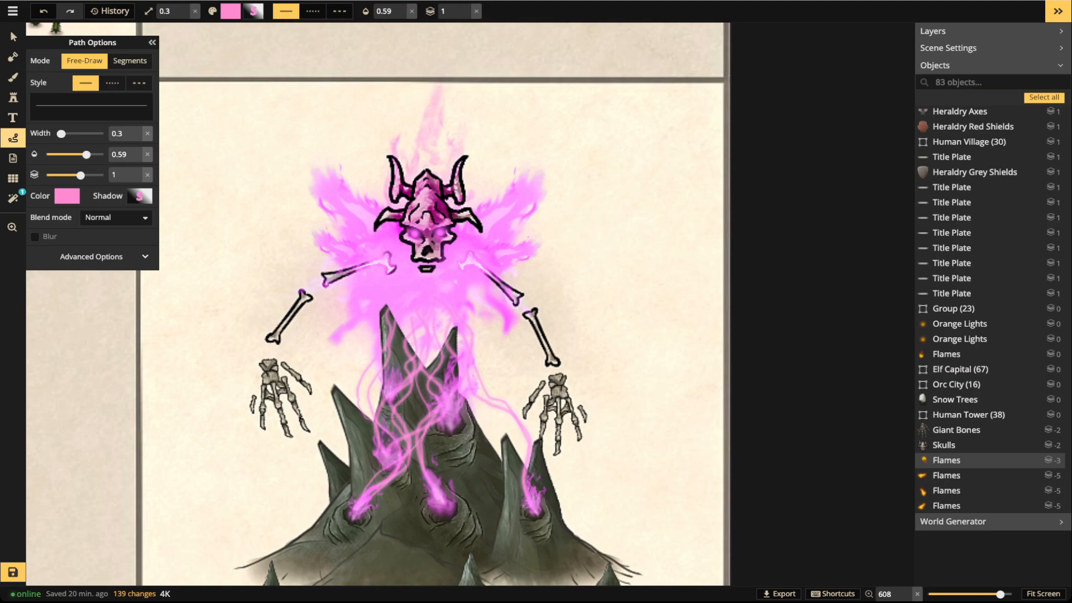
pyautogui.click(130, 60)
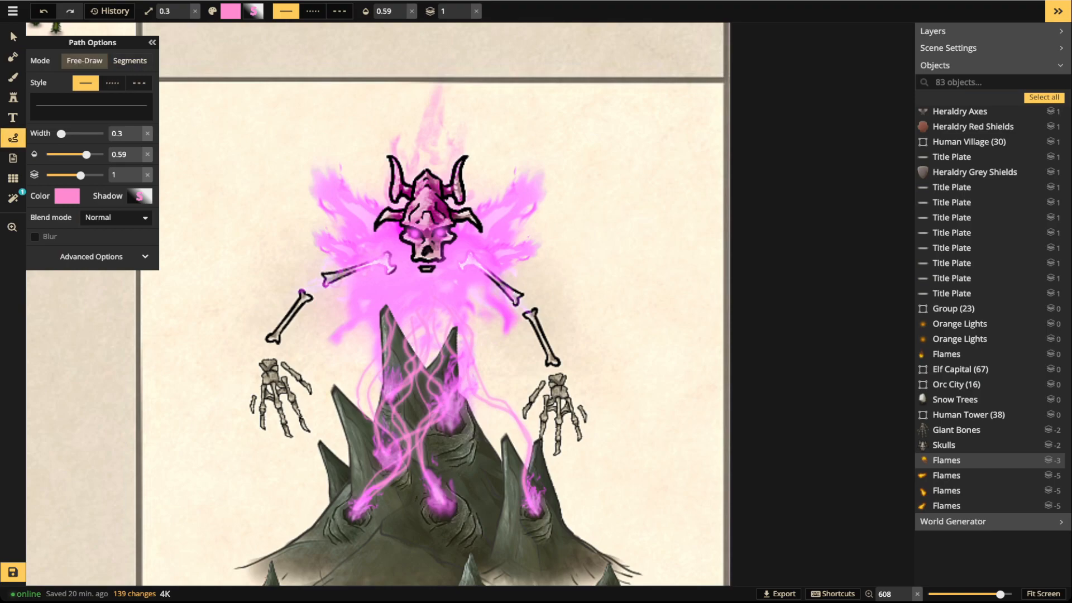
pyautogui.moveTo(393, 250); pyautogui.dragTo(402, 232)
pyautogui.press('Escape')
pyautogui.moveTo(61, 134); pyautogui.dragTo(69, 134)
pyautogui.moveTo(302, 296)
pyautogui.mouseDown()
pyautogui.moveTo(278, 326)
pyautogui.moveTo(301, 312)
pyautogui.moveTo(278, 326)
pyautogui.mouseUp()
pyautogui.click(311, 292)
pyautogui.click(546, 330)
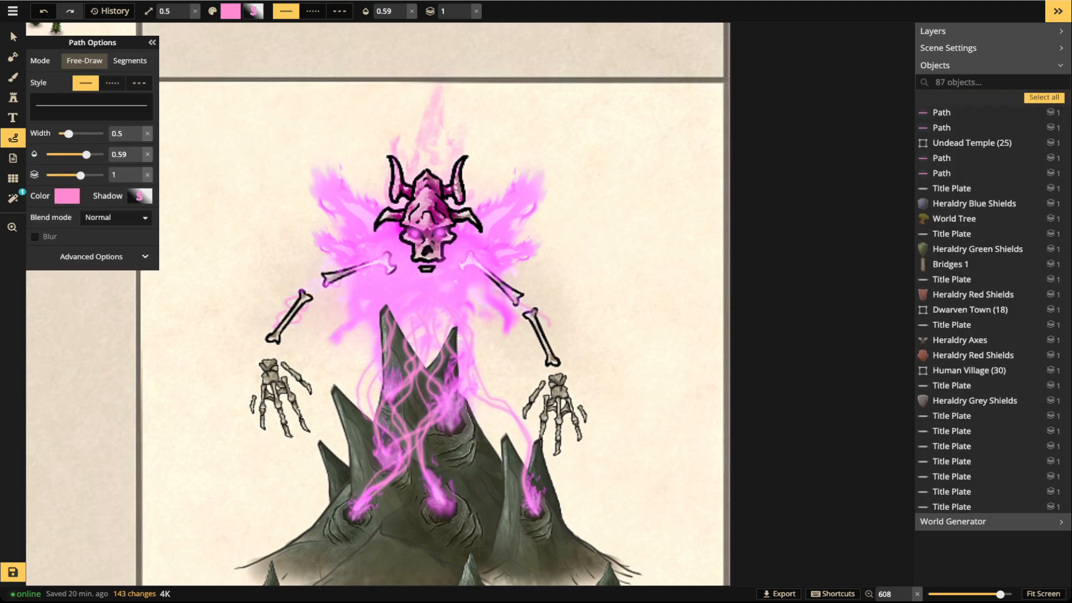
pyautogui.moveTo(547, 334)
pyautogui.mouseDown()
pyautogui.moveTo(529, 309)
pyautogui.moveTo(567, 387)
pyautogui.mouseUp()
pyautogui.moveTo(385, 243)
pyautogui.mouseDown()
pyautogui.moveTo(335, 267)
pyautogui.moveTo(263, 342)
pyautogui.mouseUp()
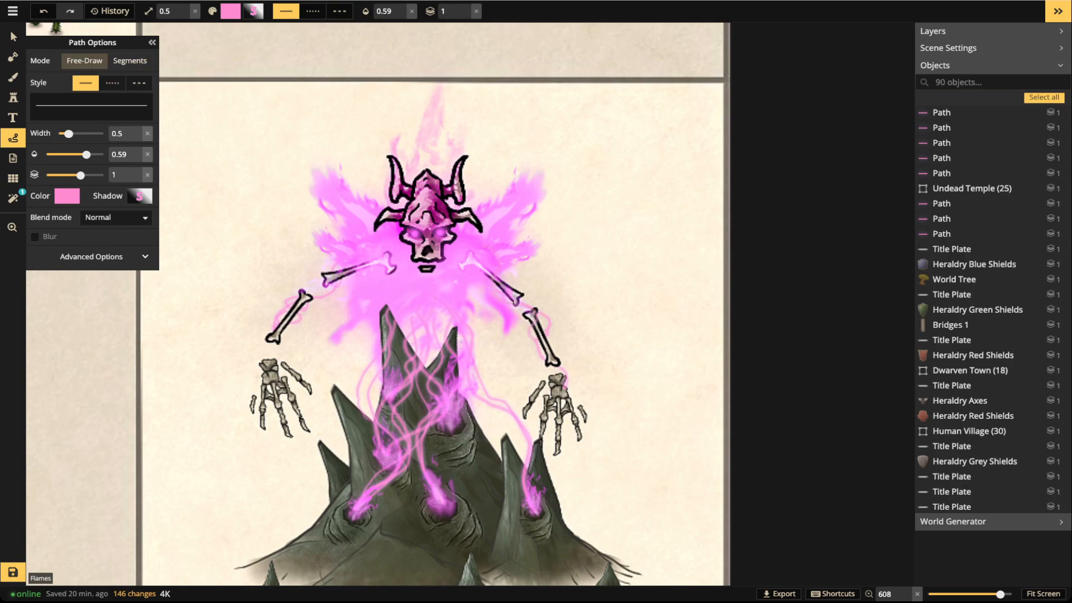
pyautogui.moveTo(524, 304); pyautogui.dragTo(552, 363)
# Set the path width to 1.2 and draw broader pink paths along both skeletal arms from the shoulders
pyautogui.press(']')
pyautogui.moveTo(351, 271)
pyautogui.mouseDown()
pyautogui.moveTo(332, 271)
pyautogui.moveTo(272, 332)
pyautogui.mouseUp()
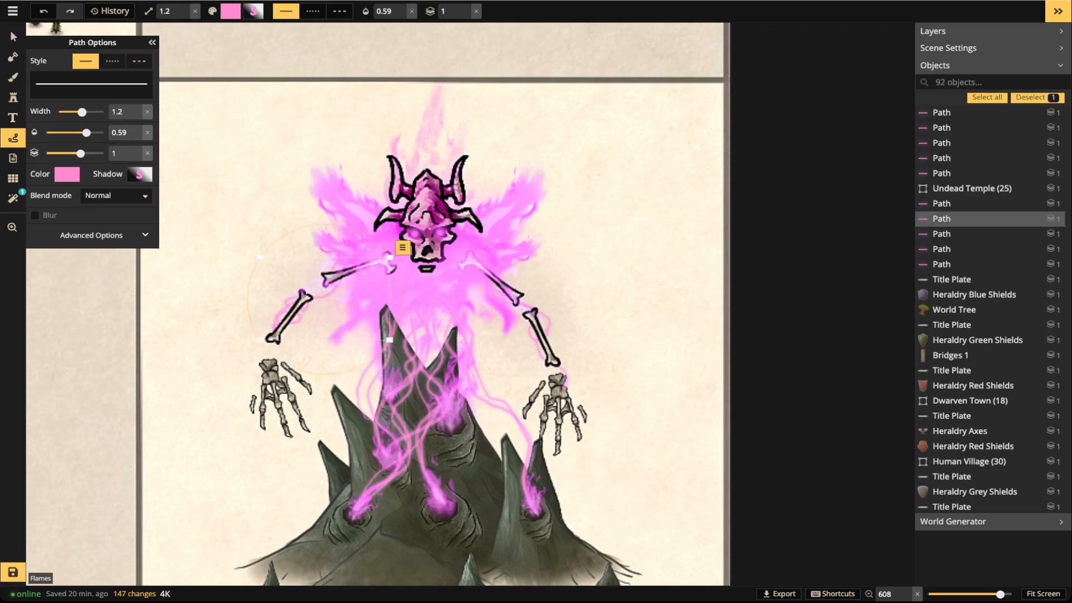
pyautogui.moveTo(485, 268)
pyautogui.mouseDown()
pyautogui.moveTo(541, 335)
pyautogui.moveTo(540, 360)
pyautogui.mouseUp()
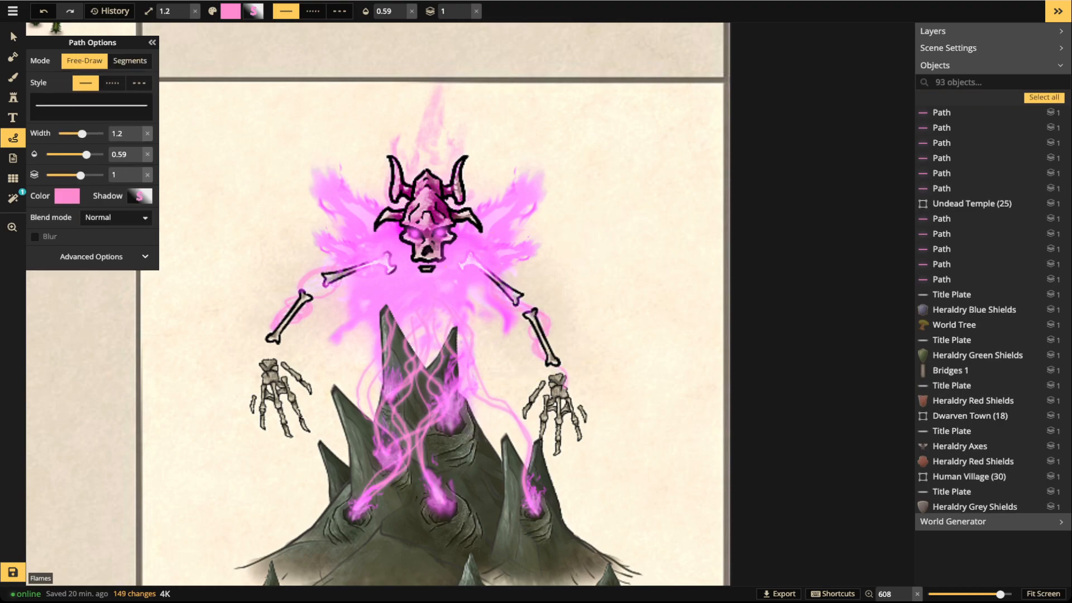
pyautogui.moveTo(497, 253); pyautogui.dragTo(536, 335)
pyautogui.moveTo(395, 266)
pyautogui.mouseDown()
pyautogui.moveTo(352, 272)
pyautogui.moveTo(294, 310)
pyautogui.mouseUp()
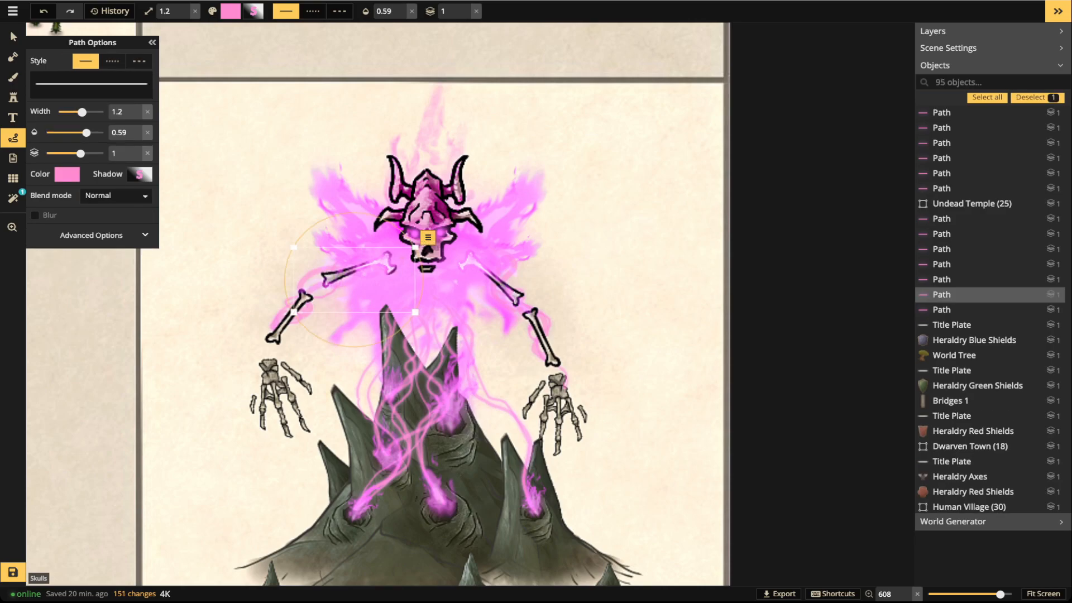
pyautogui.press('Escape')
# Place the sixth purple light stamp at size 103 over the middle of the mountain
pyautogui.scroll(-8, 323, 311)
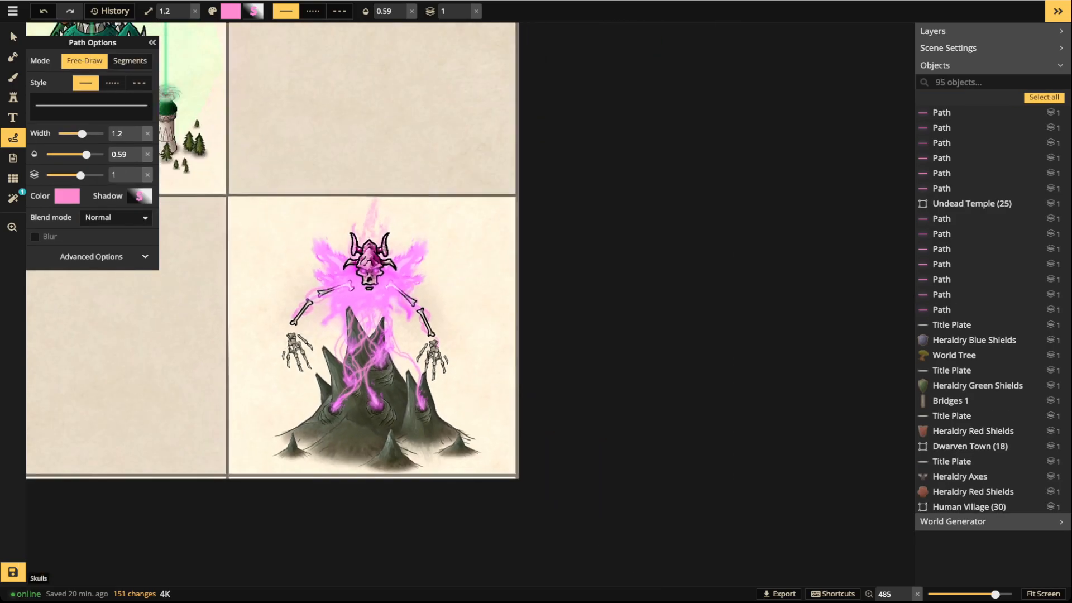
pyautogui.press('space')
pyautogui.moveTo(322, 311); pyautogui.dragTo(382, 315)
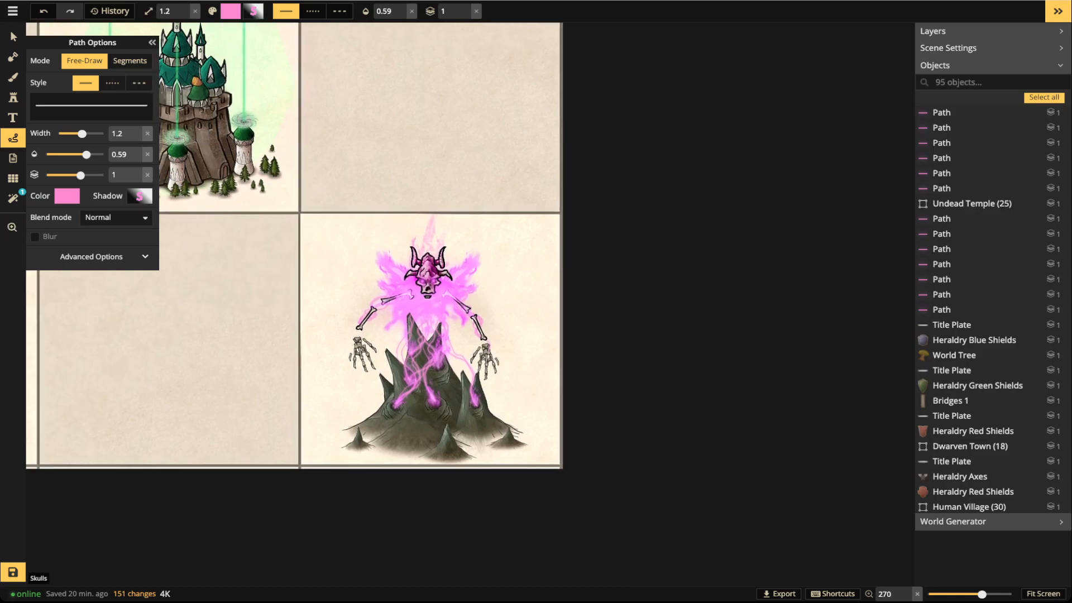
pyautogui.scroll(4, 349, 270)
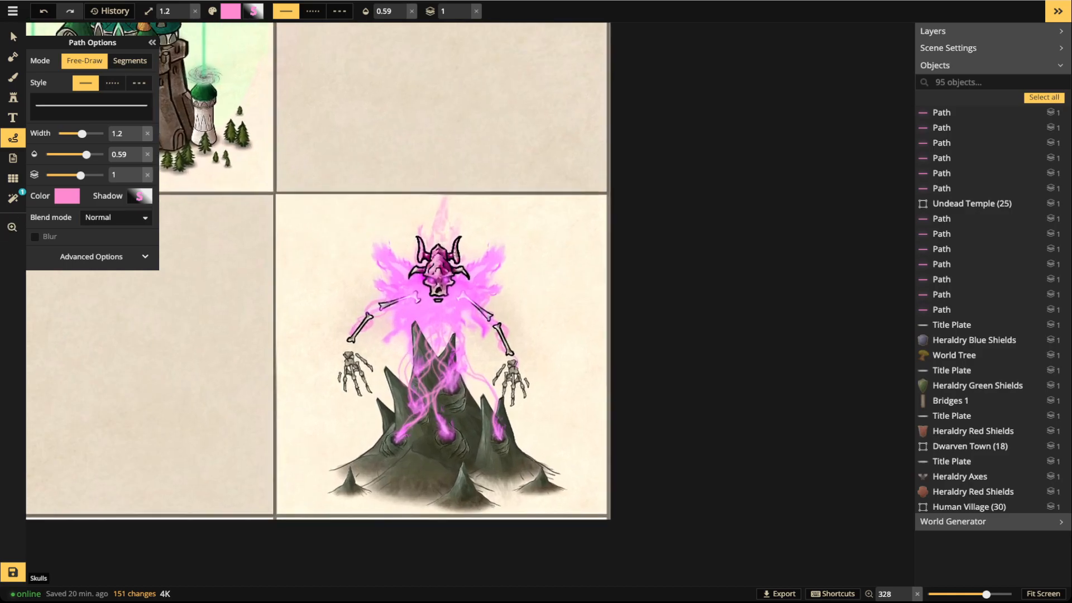
pyautogui.click(12, 97)
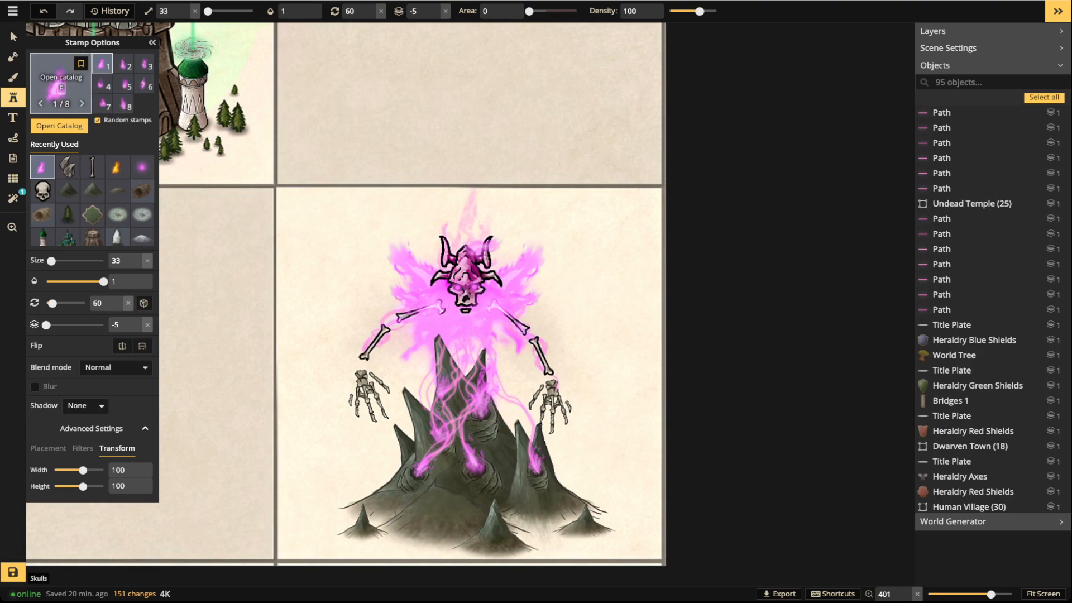
pyautogui.click(142, 167)
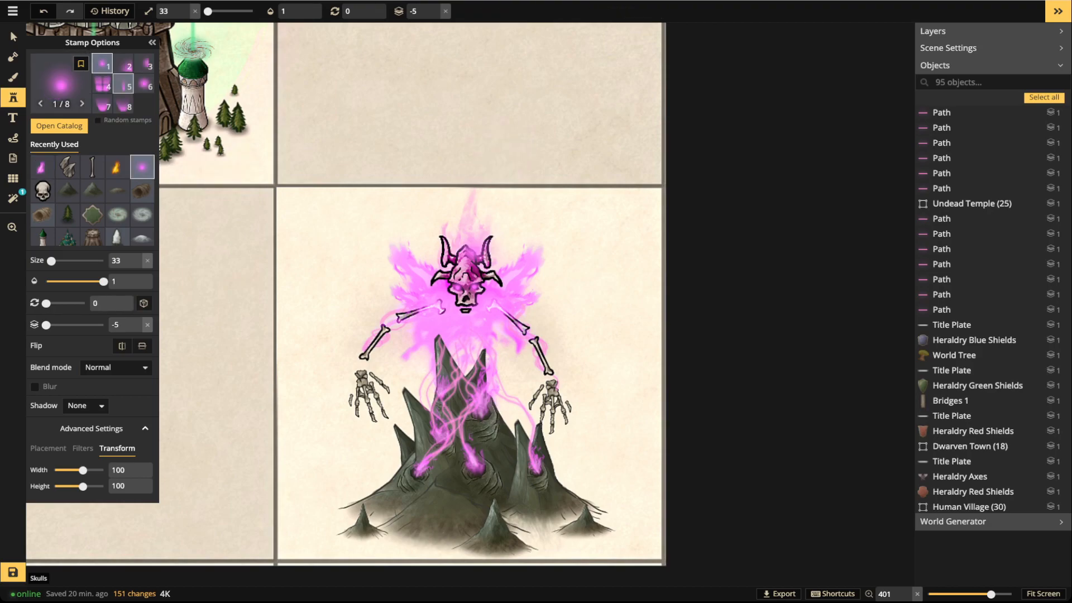
pyautogui.click(144, 84)
pyautogui.scroll(6, 478, 432)
pyautogui.scroll(1, 474, 424)
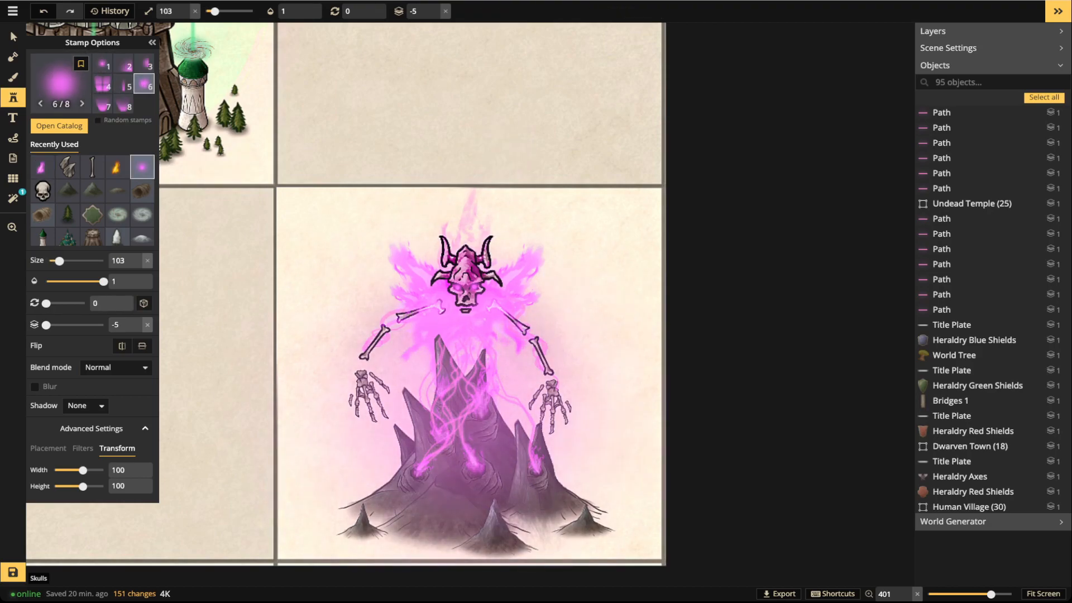
pyautogui.click(462, 416)
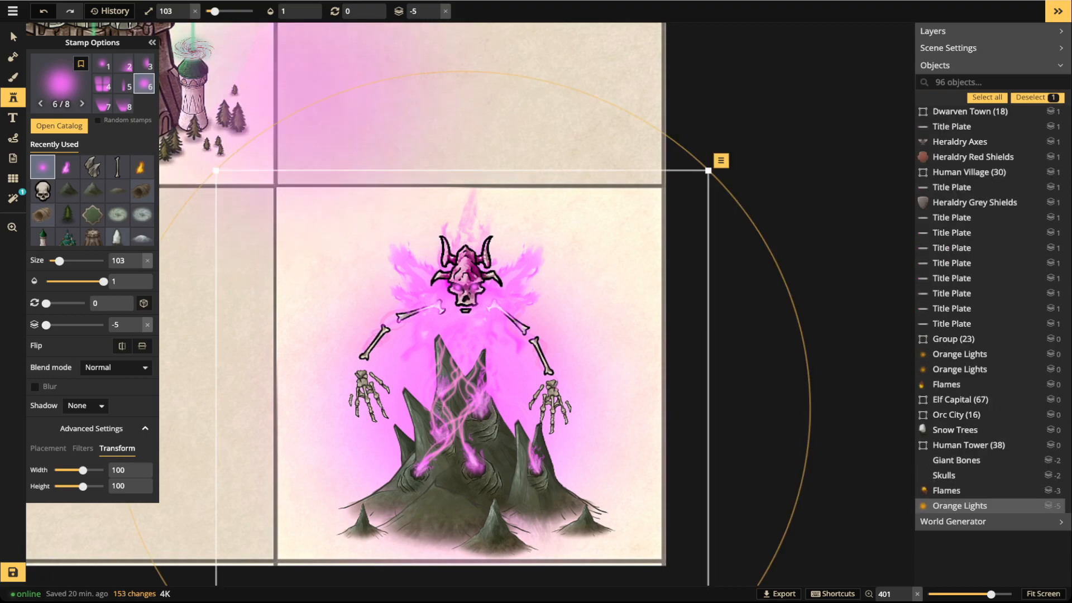
# Raise the large purple glow to layer 5
pyautogui.click(13, 37)
pyautogui.click(437, 11)
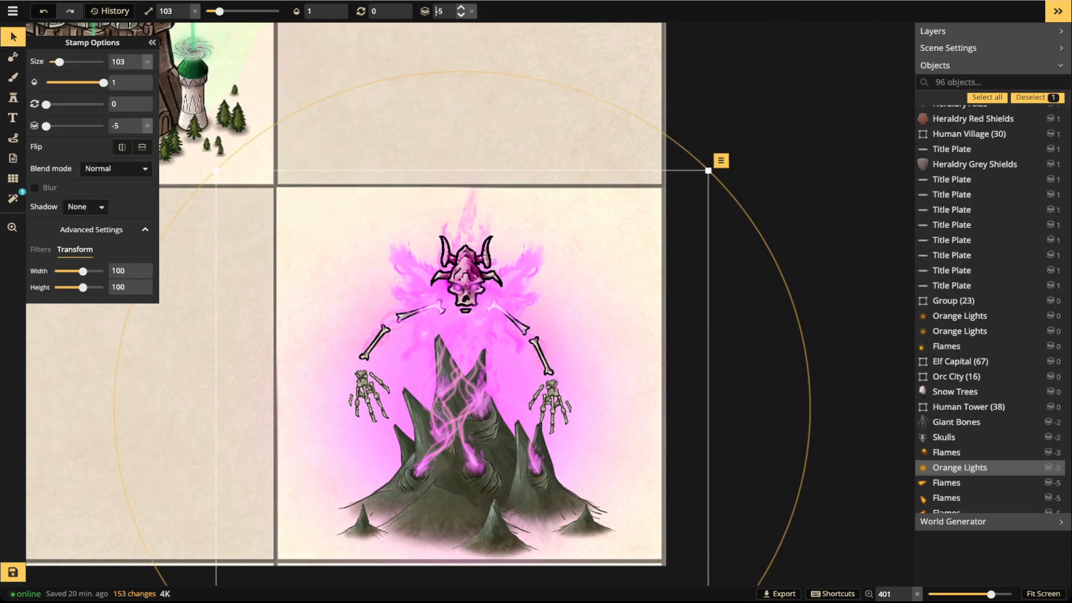
pyautogui.click(462, 6)
pyautogui.click(461, 6)
pyautogui.click(462, 6)
pyautogui.click(461, 6)
pyautogui.click(461, 6)
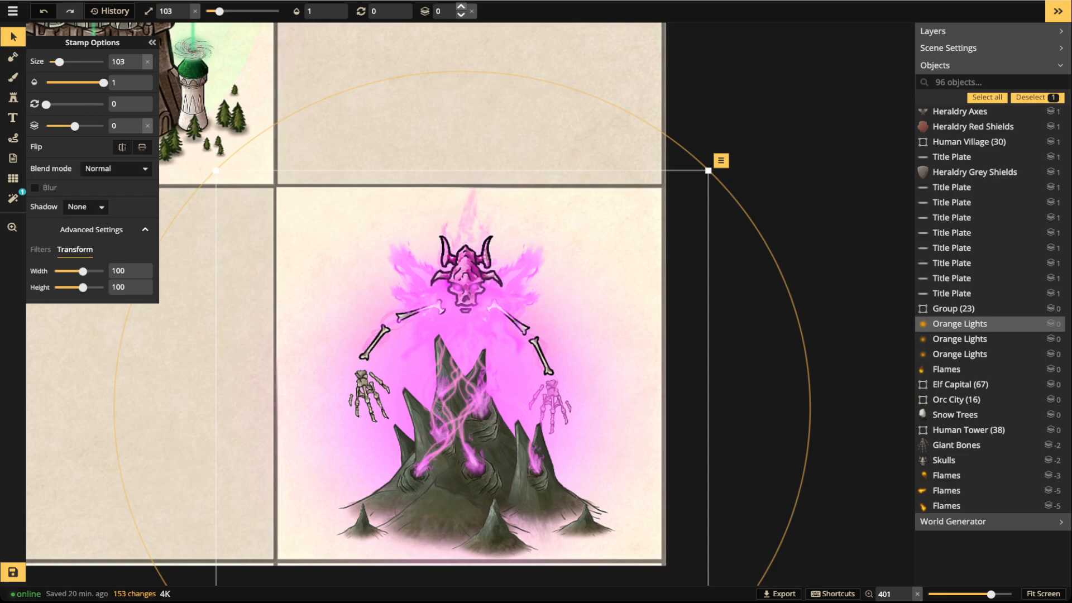
pyautogui.click(462, 6)
pyautogui.click(461, 7)
pyautogui.click(461, 7)
pyautogui.click(461, 6)
pyautogui.click(461, 6)
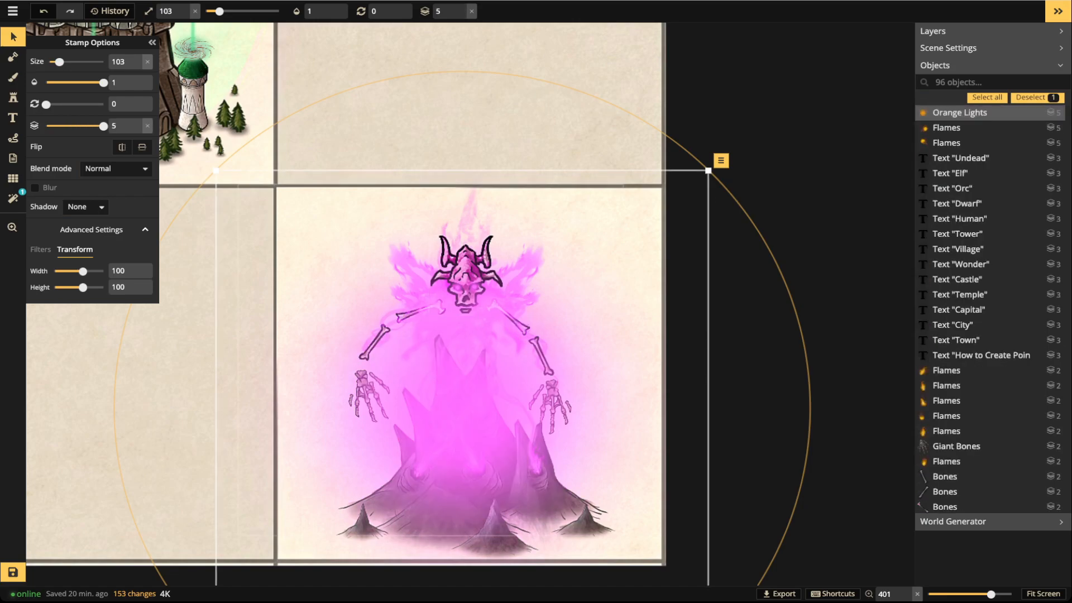
# Reduce the purple glow to size 83 and shift it lower over the mountain
pyautogui.press('[')
pyautogui.press('[')
pyautogui.press(']')
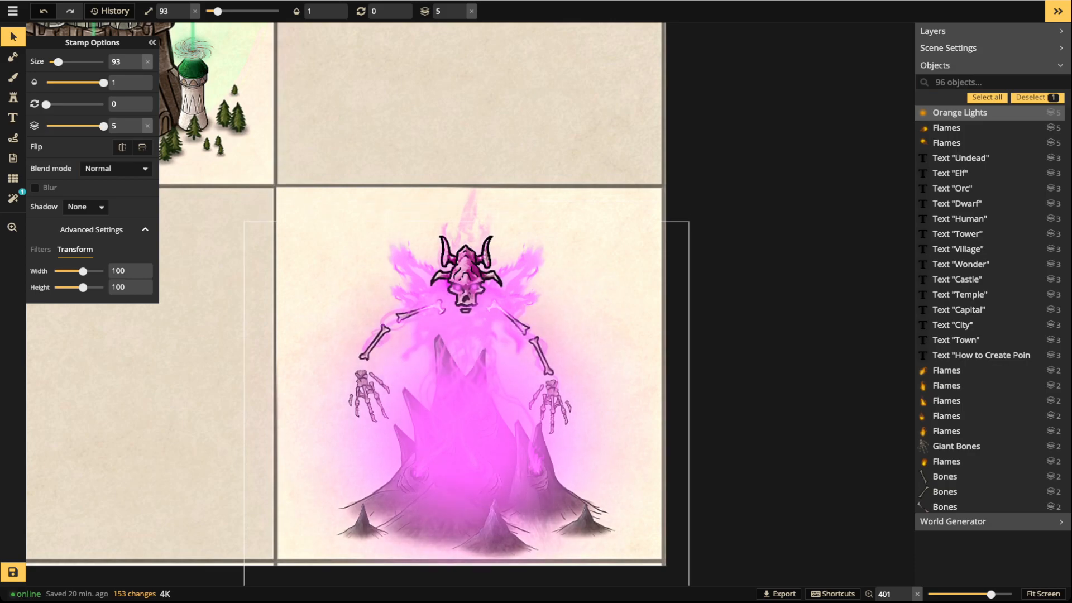
pyautogui.press('[')
pyautogui.moveTo(449, 415); pyautogui.dragTo(447, 414)
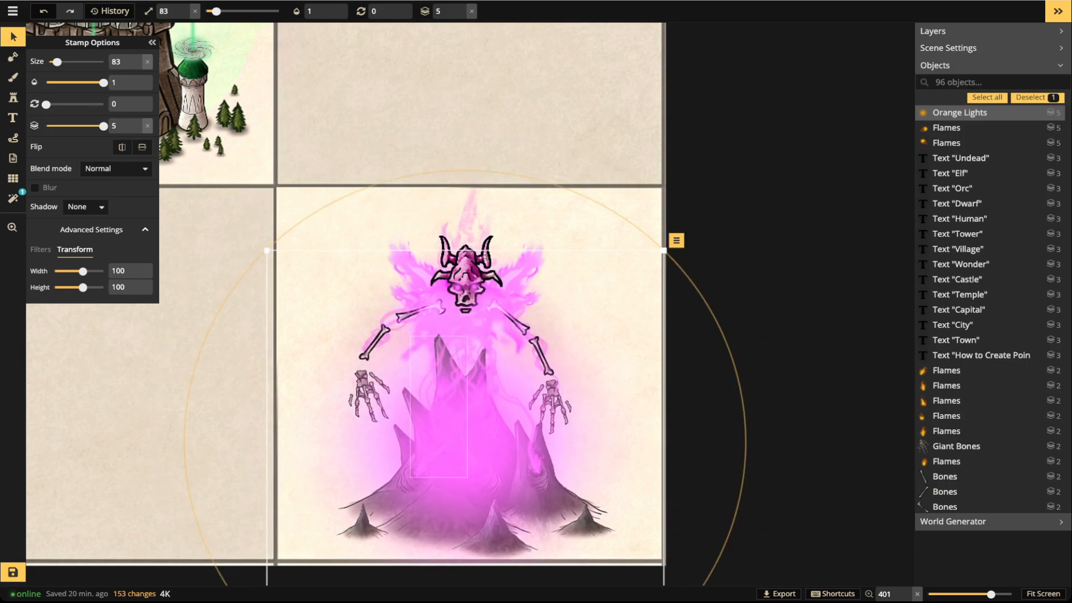
# Try the Darken, Multiply, Color burn, Lighten, Screen and Color dodge blend modes on the large purple glow and reduce its size to 73
pyautogui.click(115, 169)
pyautogui.click(87, 219)
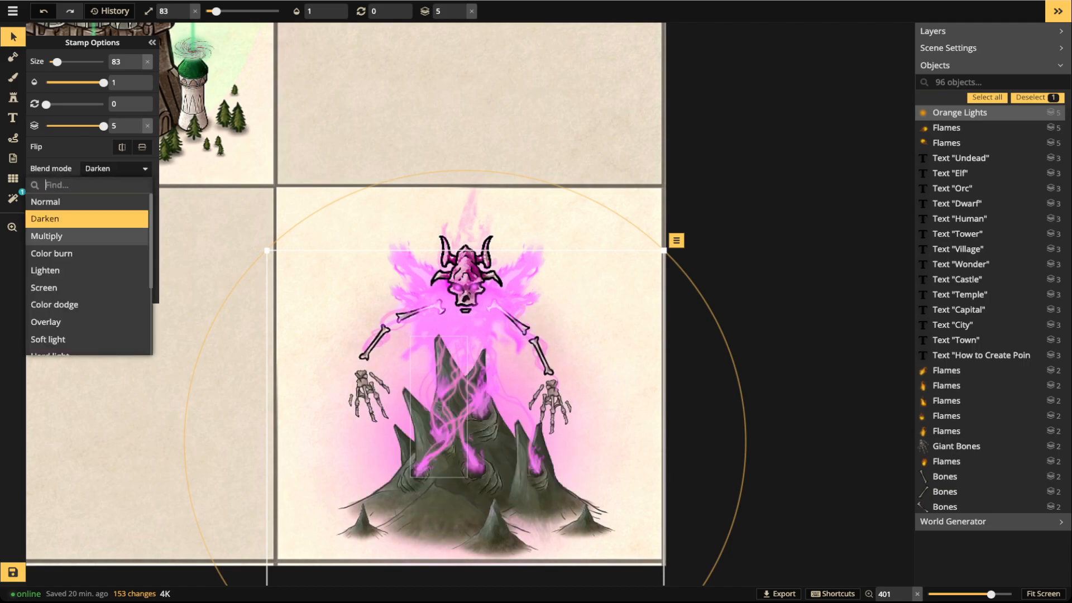
pyautogui.click(87, 236)
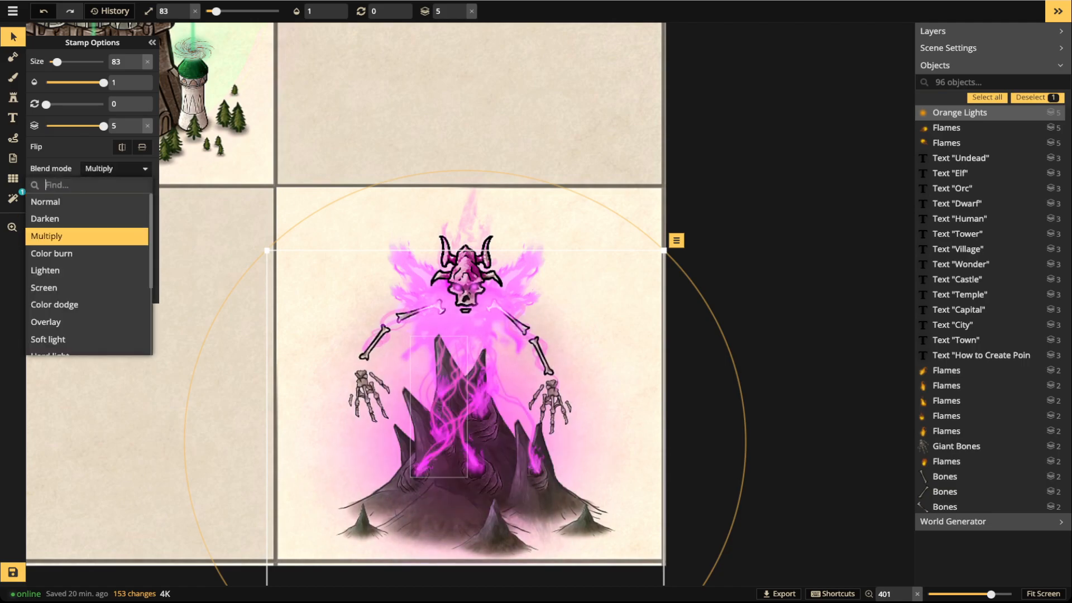
pyautogui.click(87, 253)
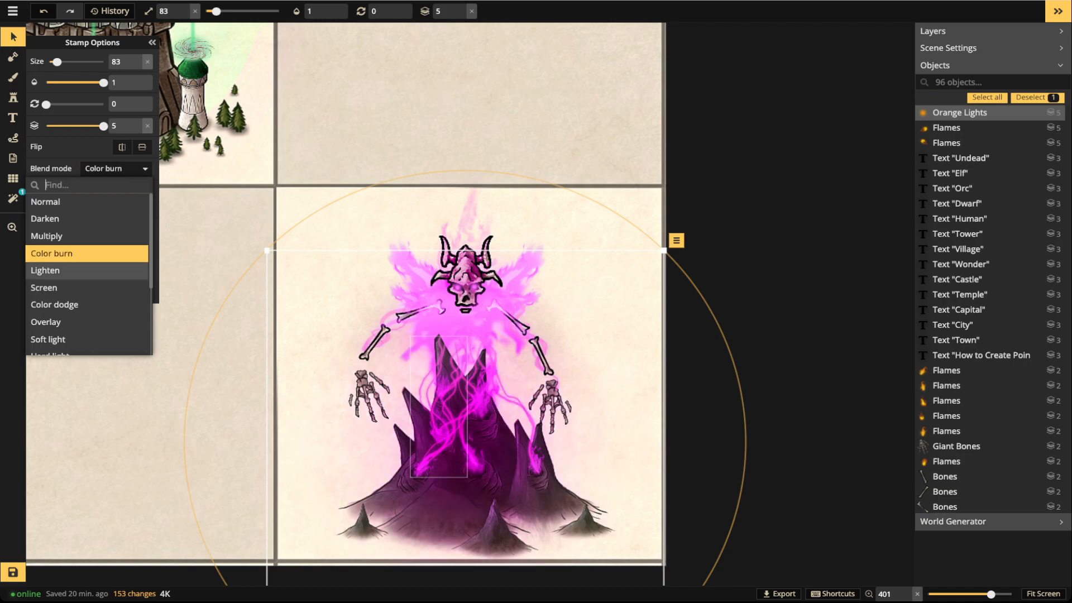
pyautogui.click(87, 270)
pyautogui.click(86, 287)
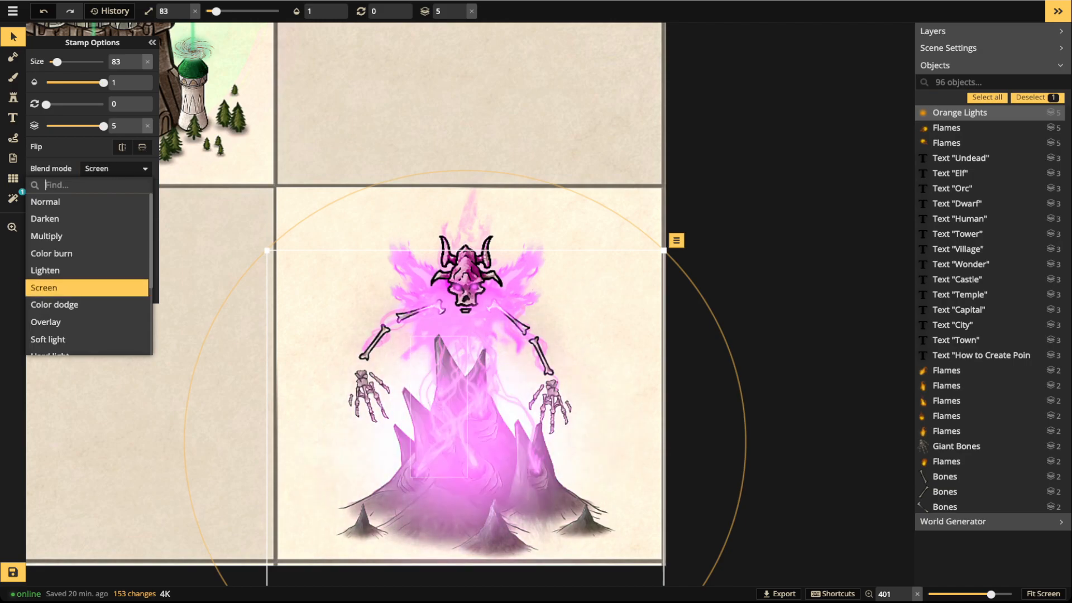
pyautogui.click(86, 305)
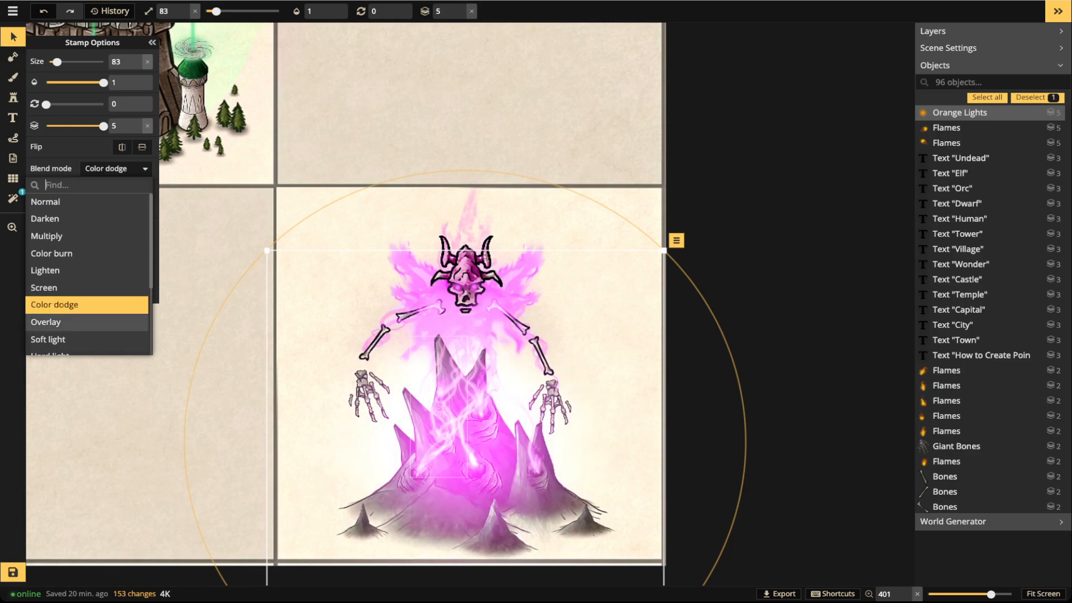
pyautogui.moveTo(57, 62); pyautogui.dragTo(55, 62)
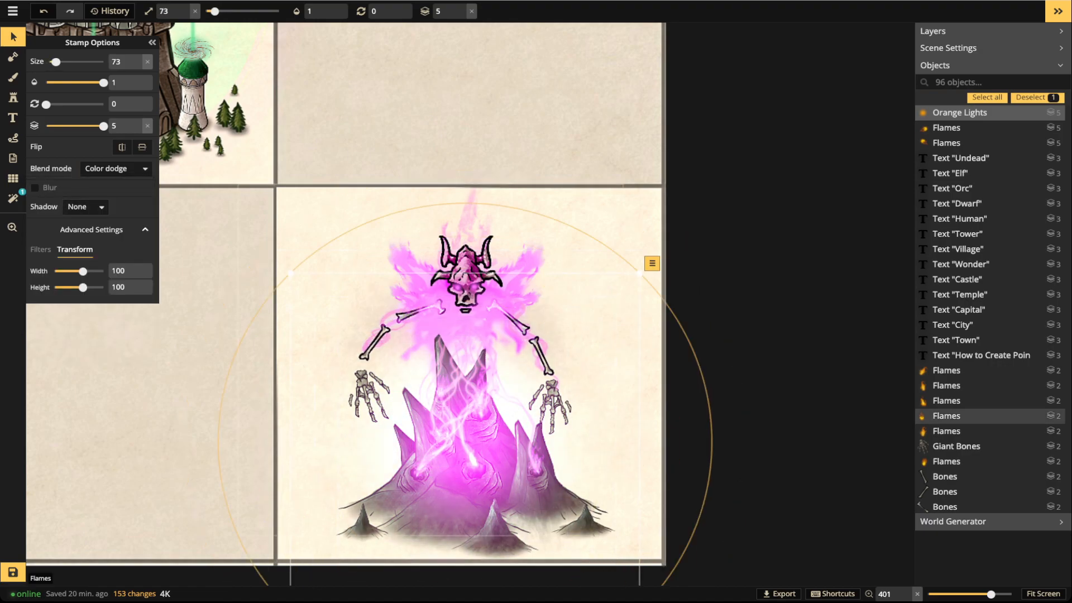
# Test the Overlay, Soft light and Hard light blend modes on the large glow and settle on Difference
pyautogui.click(115, 168)
pyautogui.scroll(-1, 88, 203)
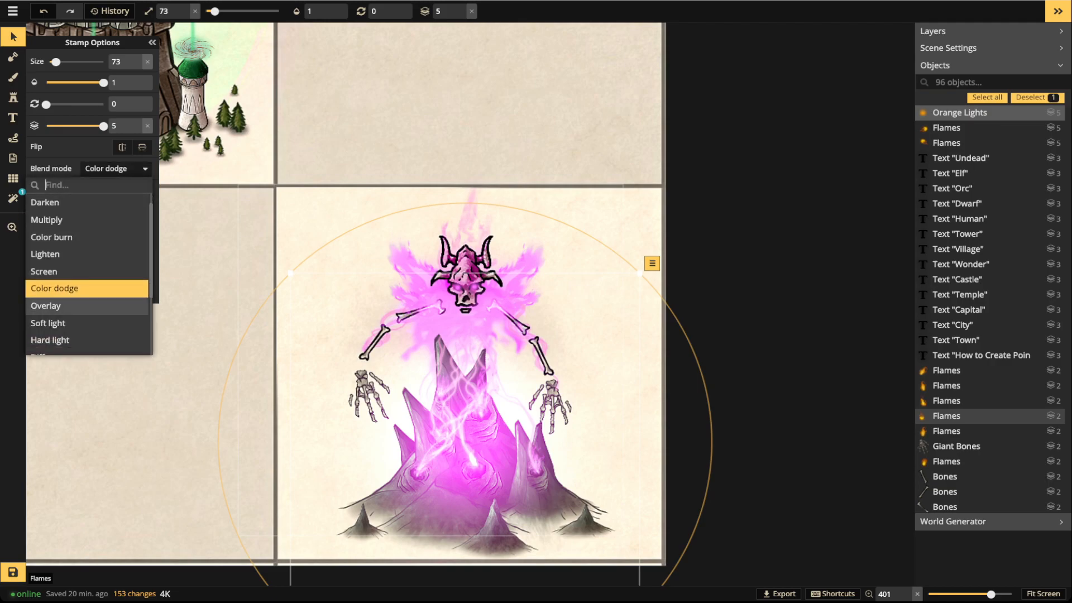
pyautogui.click(87, 305)
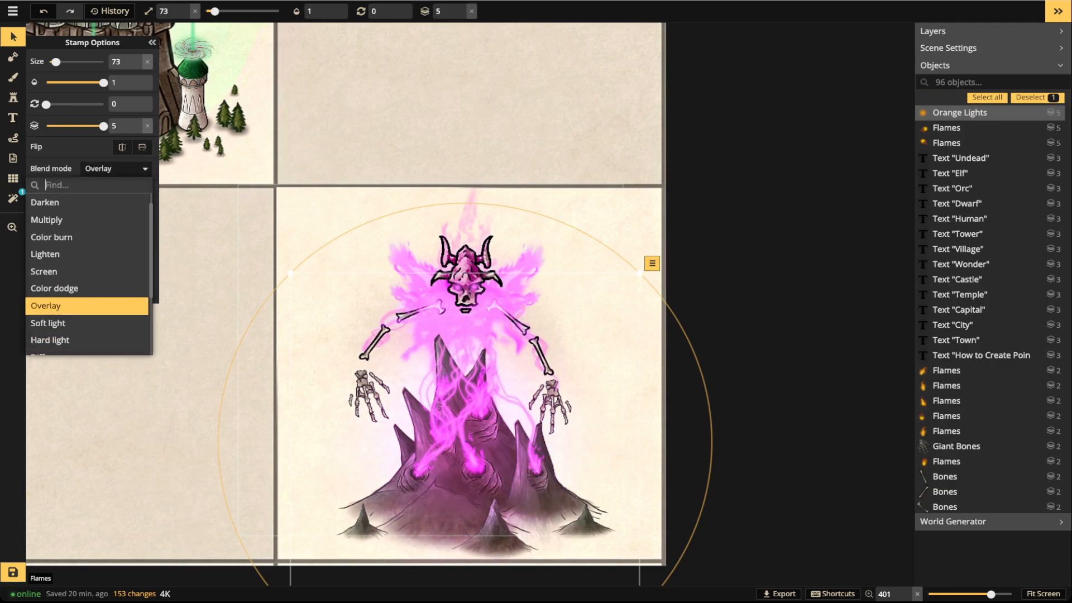
pyautogui.click(87, 323)
pyautogui.scroll(-1, 86, 322)
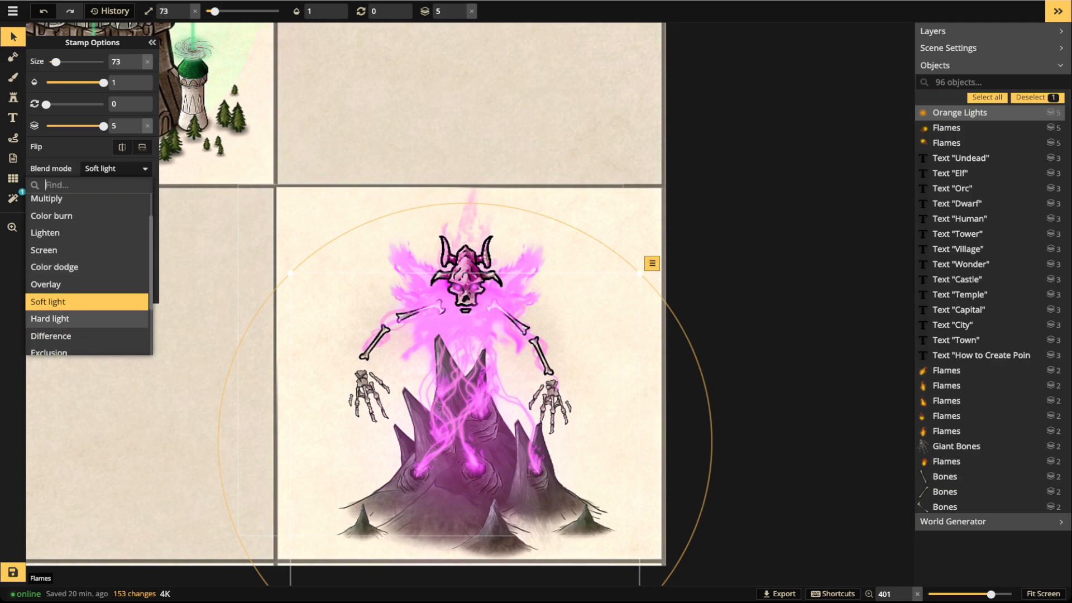
pyautogui.click(87, 319)
pyautogui.click(86, 335)
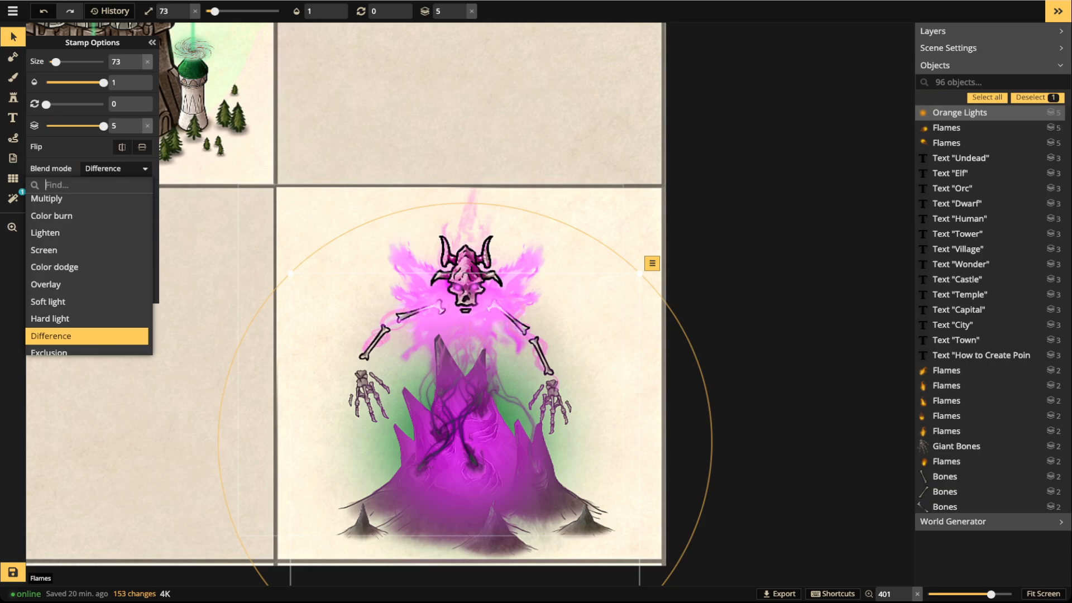
# Enlarge the mountain glow to size 93 and set its transform height to 88
pyautogui.moveTo(639, 273); pyautogui.dragTo(687, 227)
pyautogui.moveTo(481, 391); pyautogui.dragTo(479, 387)
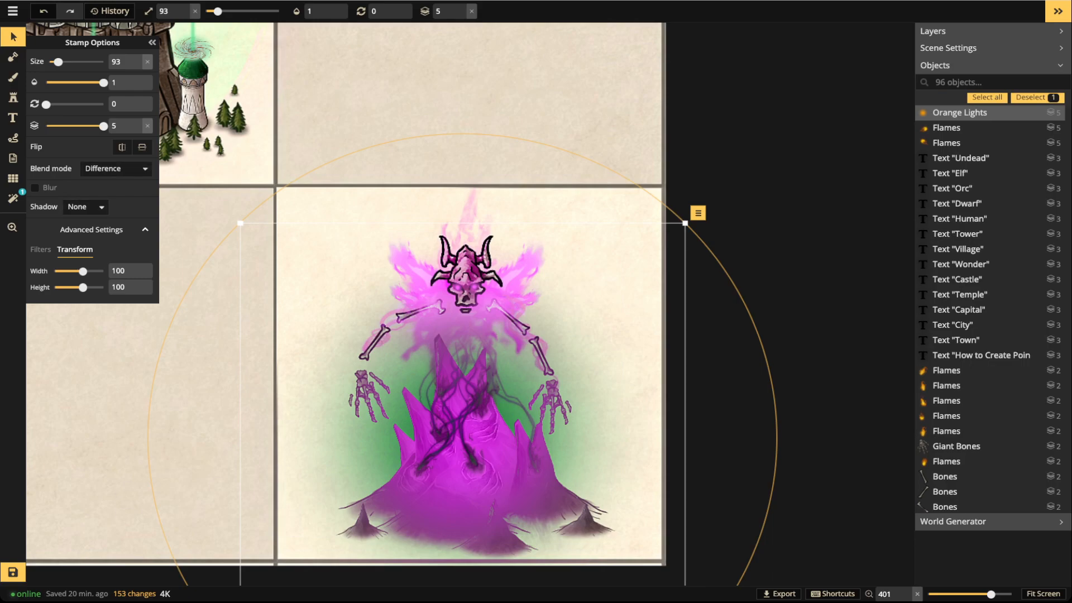
pyautogui.moveTo(83, 288); pyautogui.dragTo(82, 287)
# Rotate the mountain glow to 90 and enlarge it to size 113, shifting it higher over the figure
pyautogui.scroll(3, 432, 366)
pyautogui.scroll(12, 432, 366)
pyautogui.scroll(3, 432, 366)
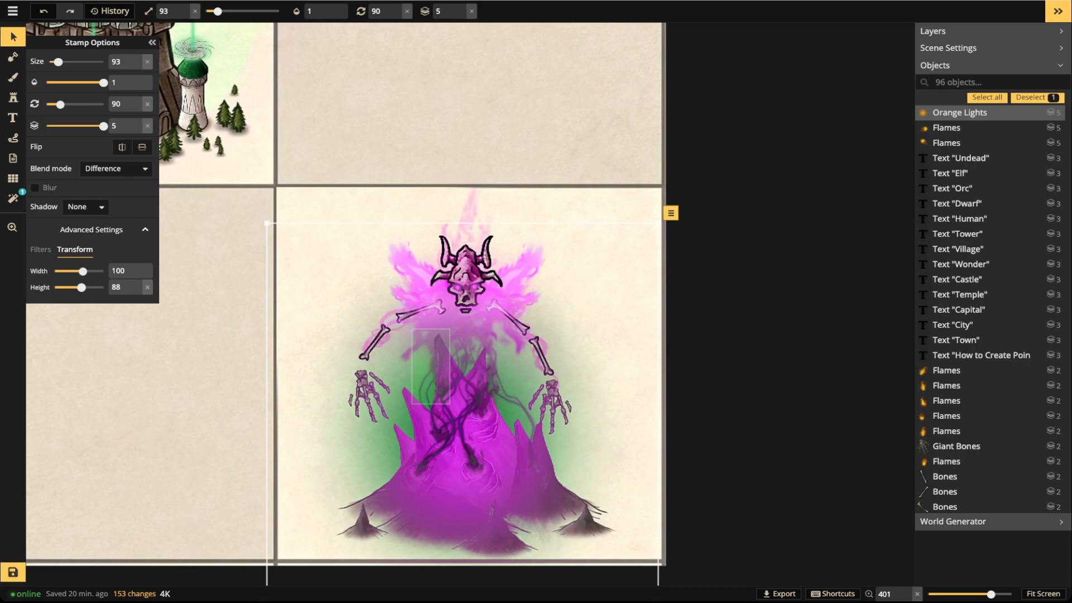
pyautogui.moveTo(432, 366); pyautogui.dragTo(430, 343)
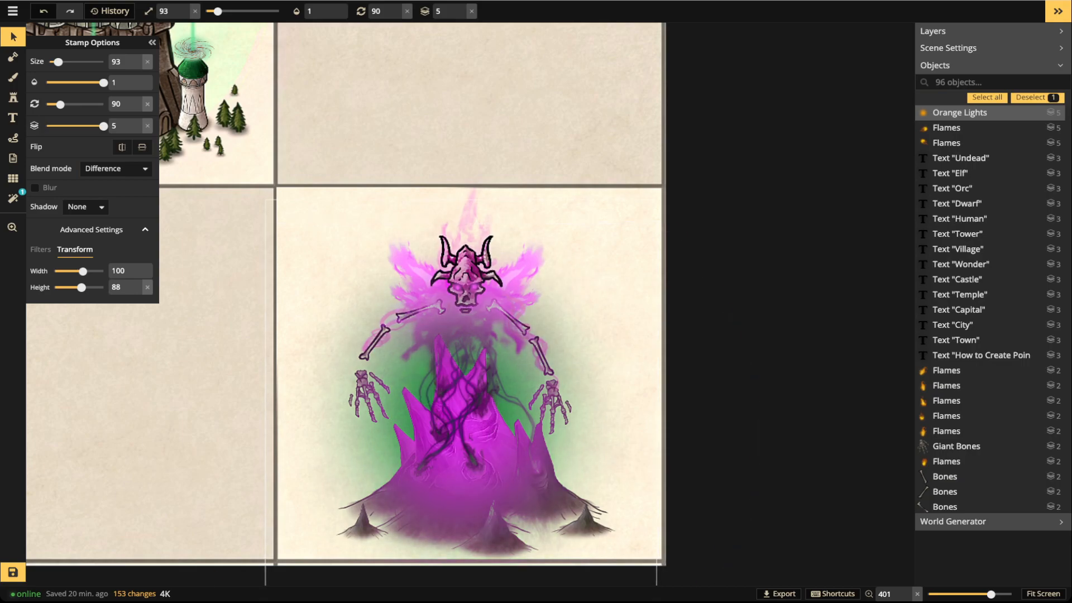
pyautogui.moveTo(657, 200); pyautogui.dragTo(699, 164)
pyautogui.moveTo(472, 374); pyautogui.dragTo(473, 370)
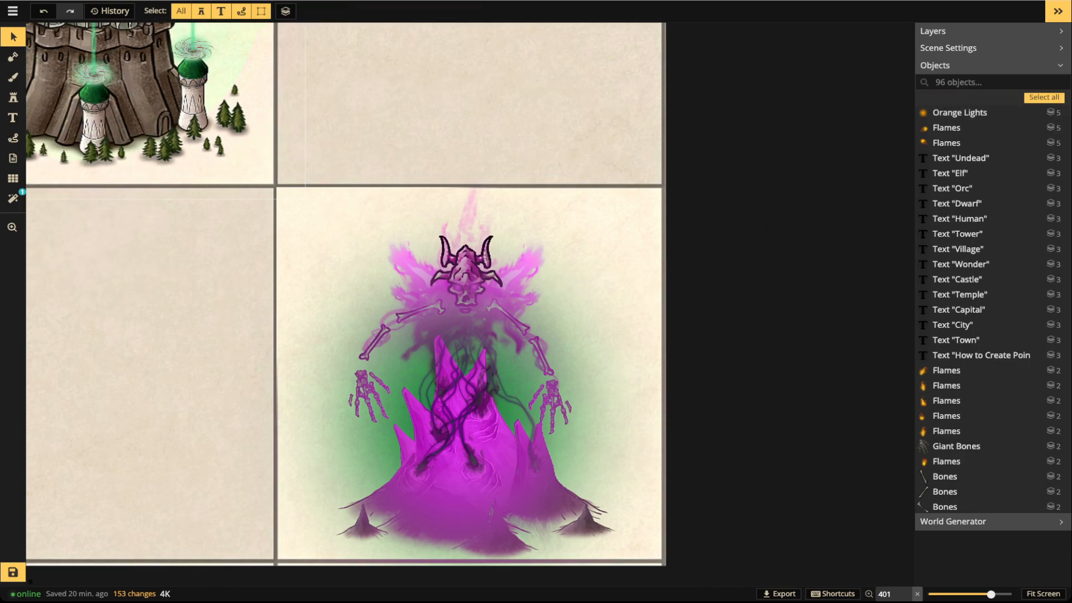
# Try duplicating the whole undead mountain figure with all its stamps, and delete the copy
pyautogui.scroll(-3, 308, 210)
pyautogui.moveTo(400, 321); pyautogui.dragTo(537, 434)
pyautogui.scroll(2, 398, 278)
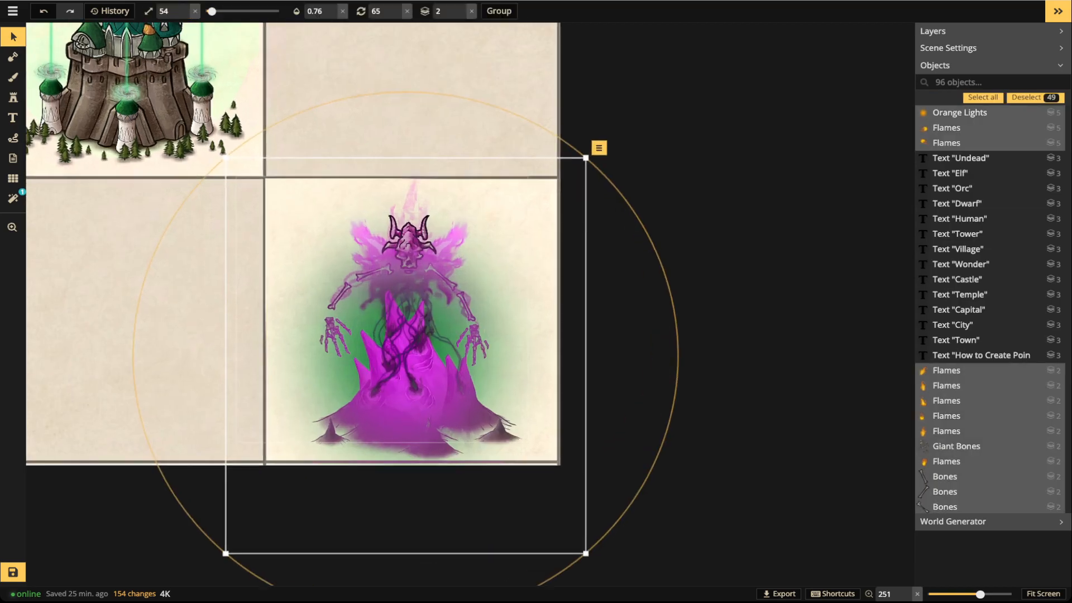
pyautogui.scroll(3, 398, 279)
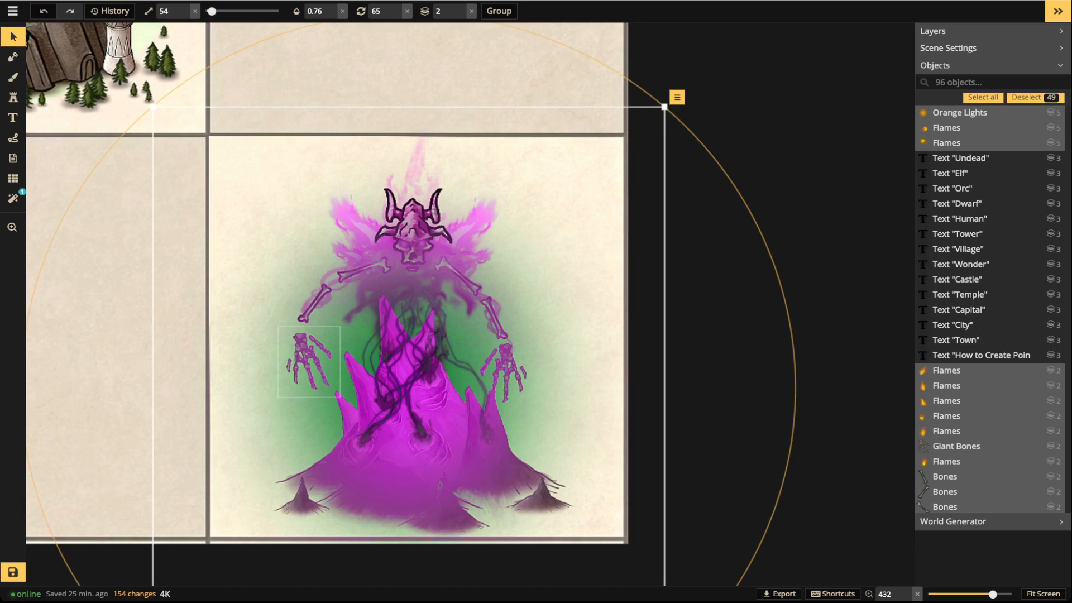
pyautogui.hotkey('ctrl', 'c')
pyautogui.hotkey('ctrl', 'v')
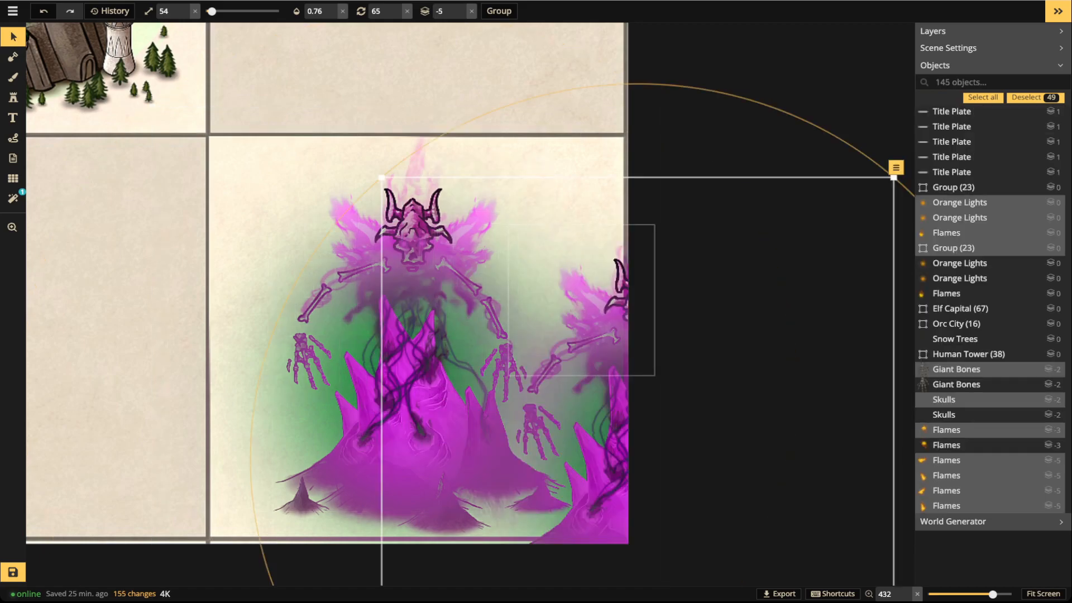
pyautogui.press('Delete')
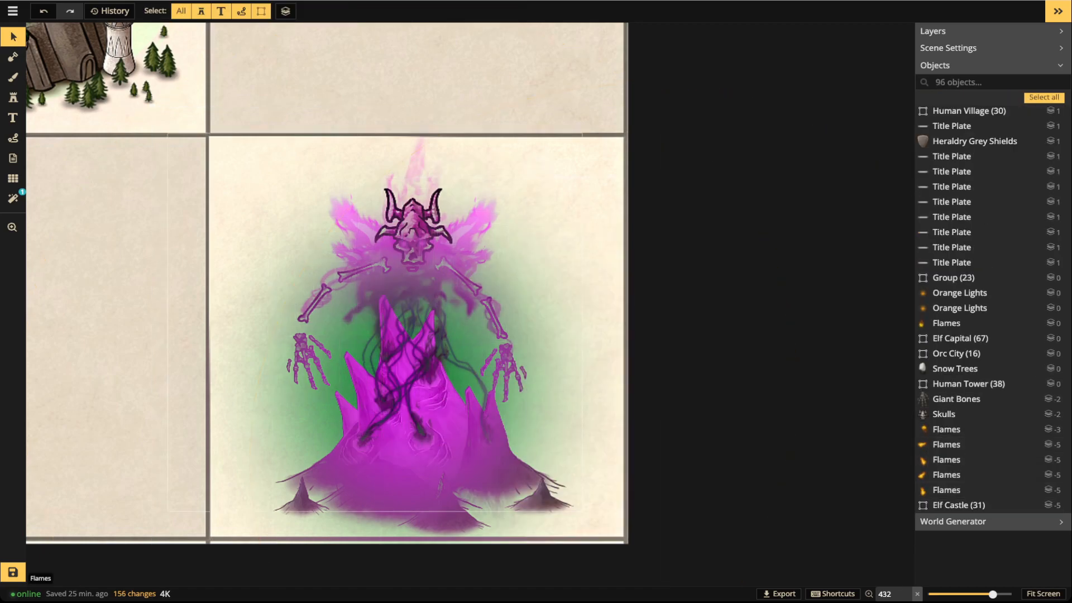
# Try duplicating the large flame behind the skull, and delete the copy
pyautogui.click(407, 290)
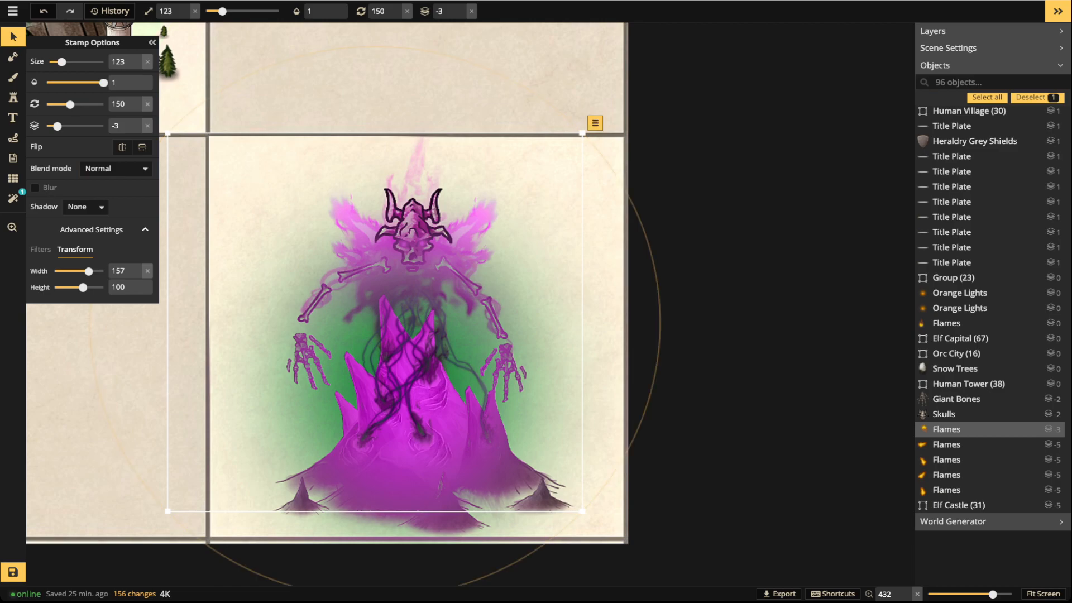
pyautogui.hotkey('ctrl', 'c')
pyautogui.hotkey('ctrl', 'v')
pyautogui.moveTo(539, 324); pyautogui.dragTo(546, 297)
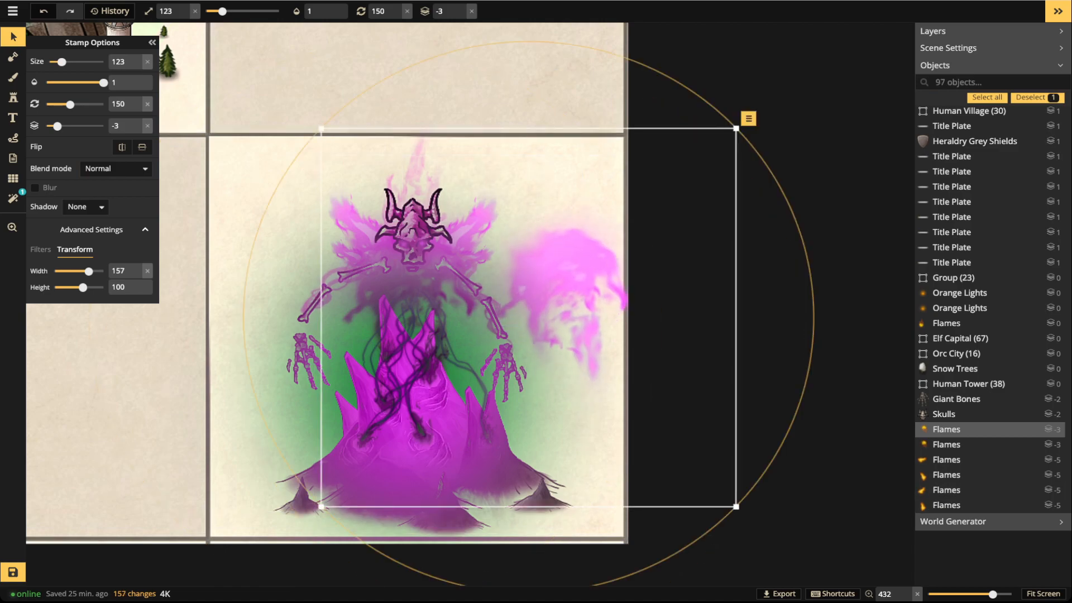
pyautogui.press('Delete')
# Try pasting a copy of the skull's small purple eye light enlarged to size 50, and delete it
pyautogui.click(960, 293)
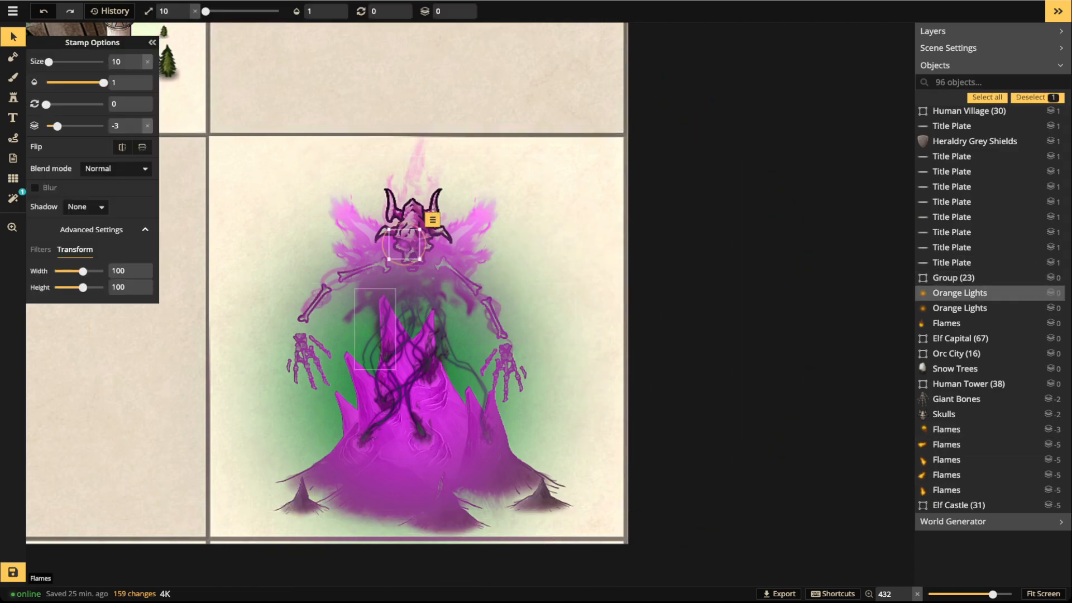
pyautogui.click(412, 278)
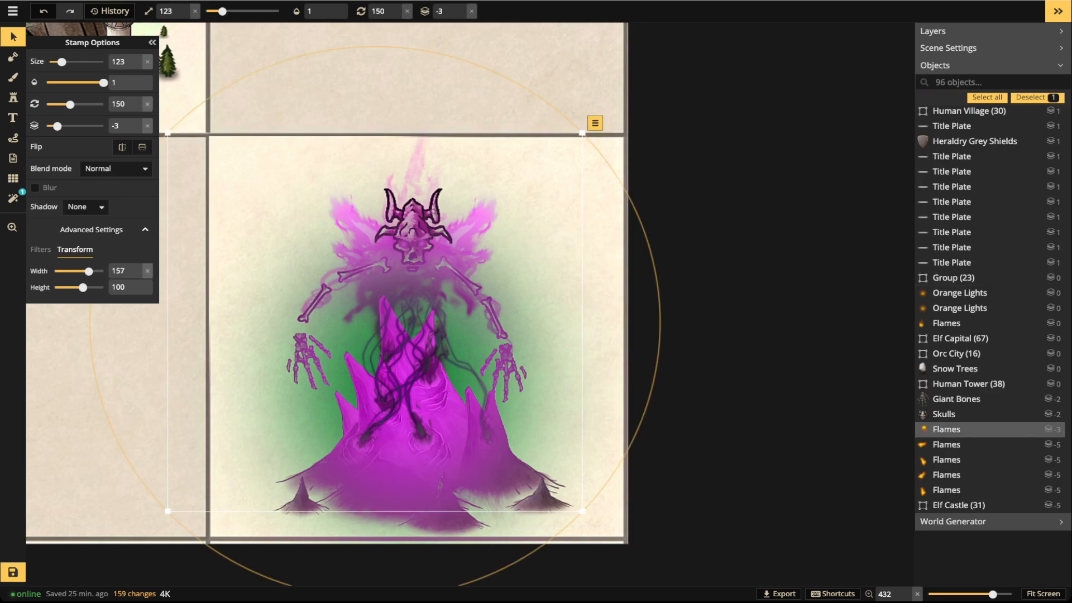
pyautogui.click(960, 293)
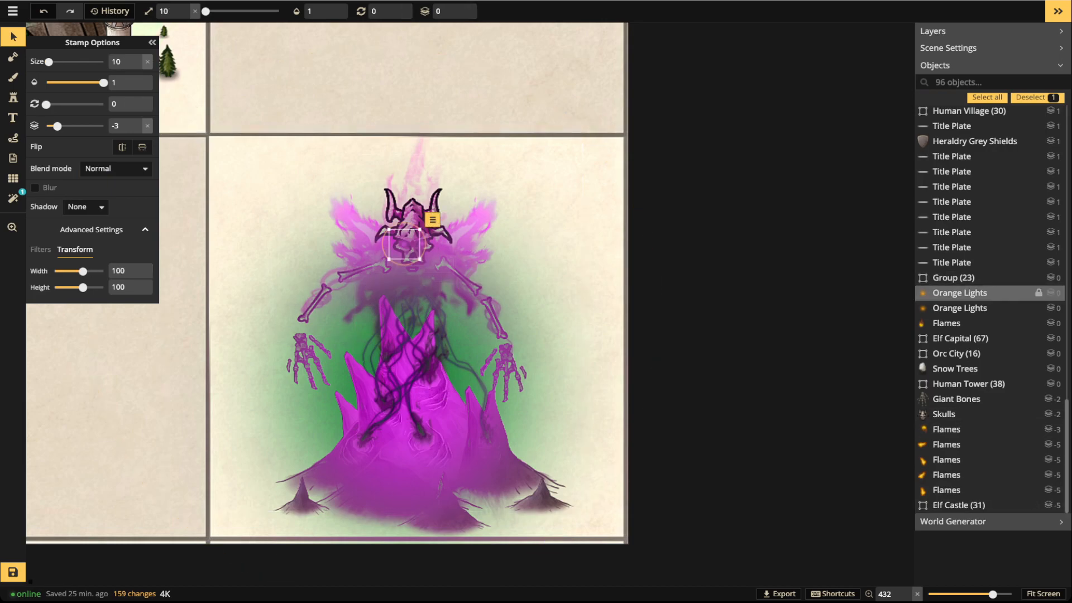
pyautogui.click(960, 308)
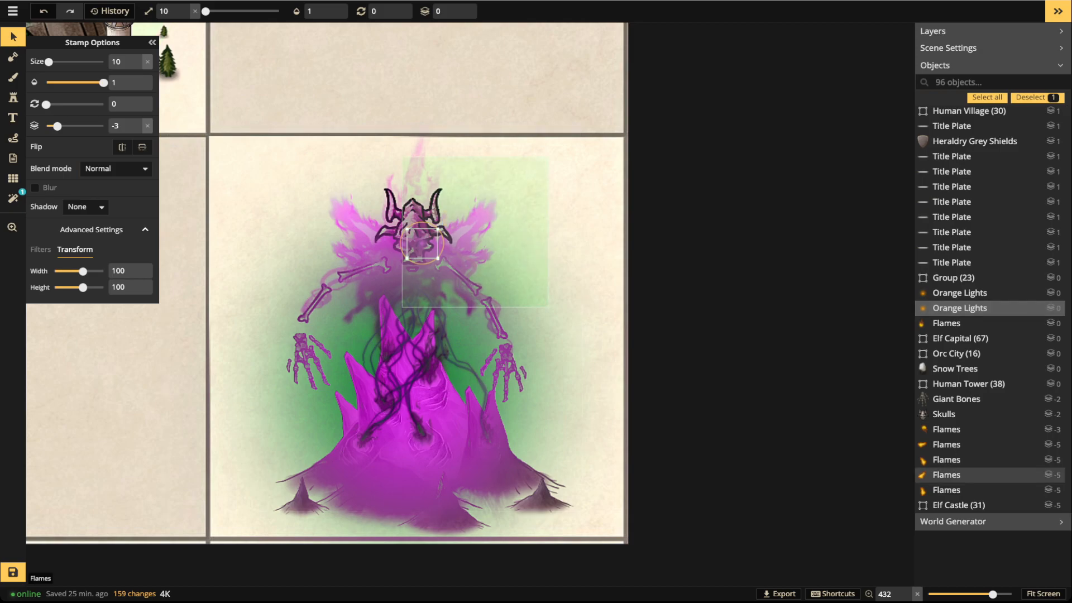
pyautogui.hotkey('ctrl', 'v')
pyautogui.scroll(5, 191, 337)
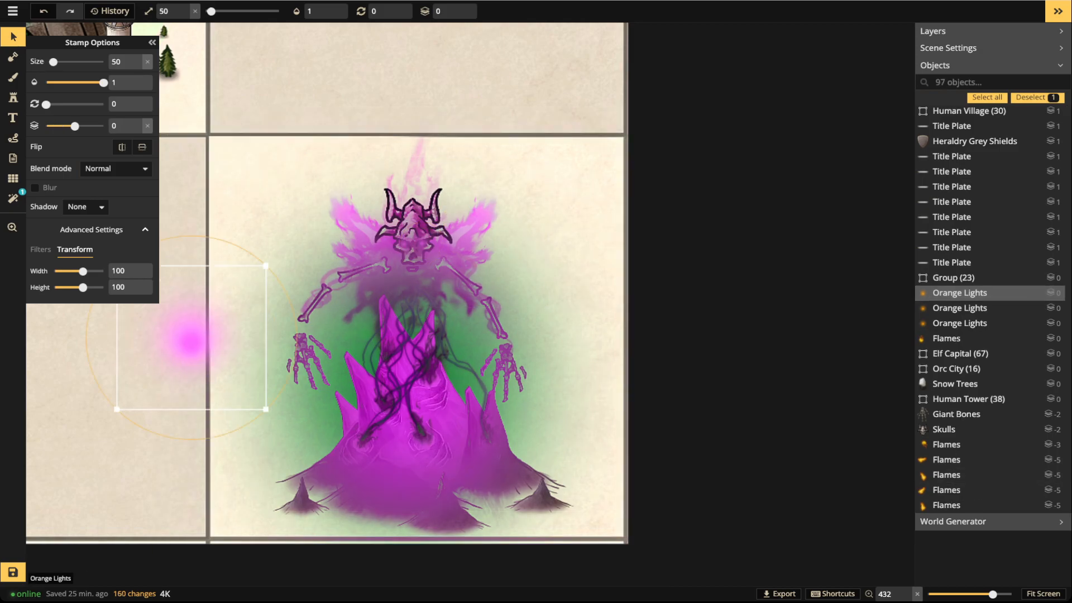
pyautogui.press('Delete')
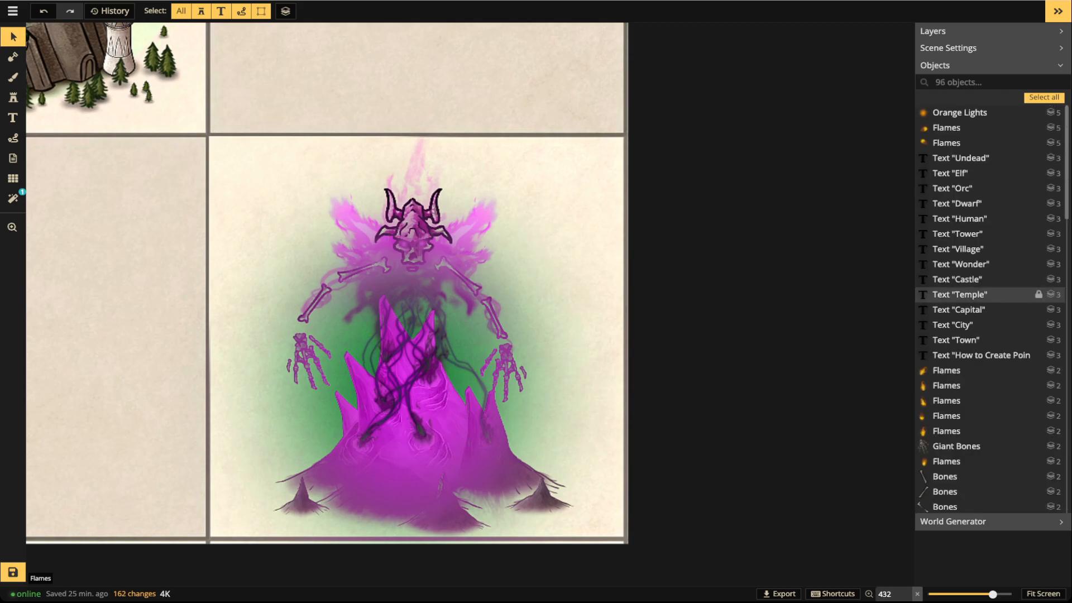
# Duplicate the large Difference-blended glow and place the copy over the horned skull at size 53
pyautogui.click(960, 112)
pyautogui.scroll(-2, 429, 243)
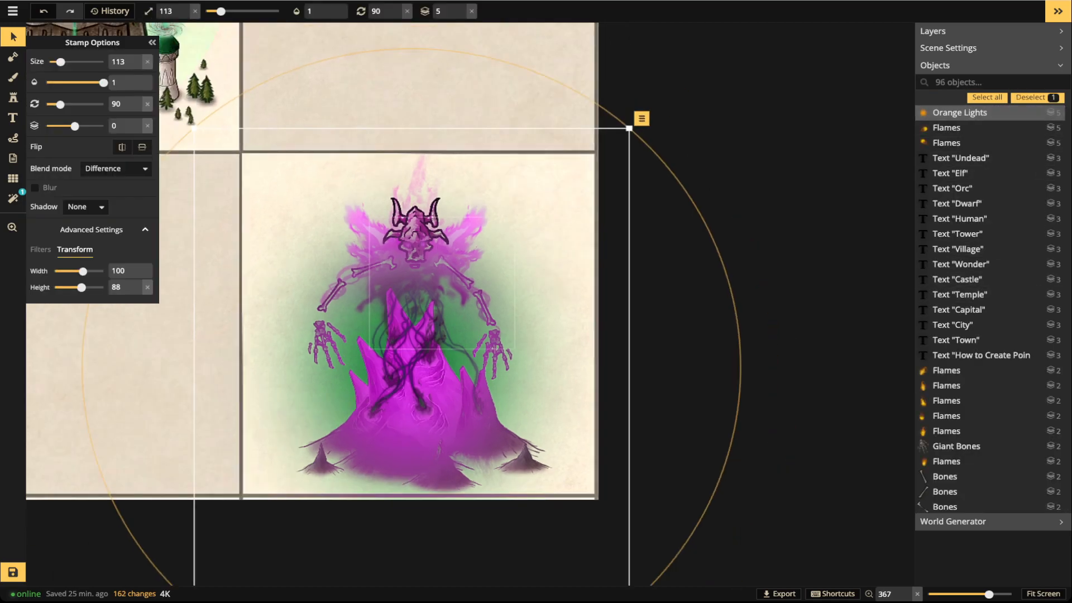
pyautogui.hotkey('ctrl', 'v')
pyautogui.scroll(-4, 441, 96)
pyautogui.scroll(-10, 442, 96)
pyautogui.scroll(8, 443, 94)
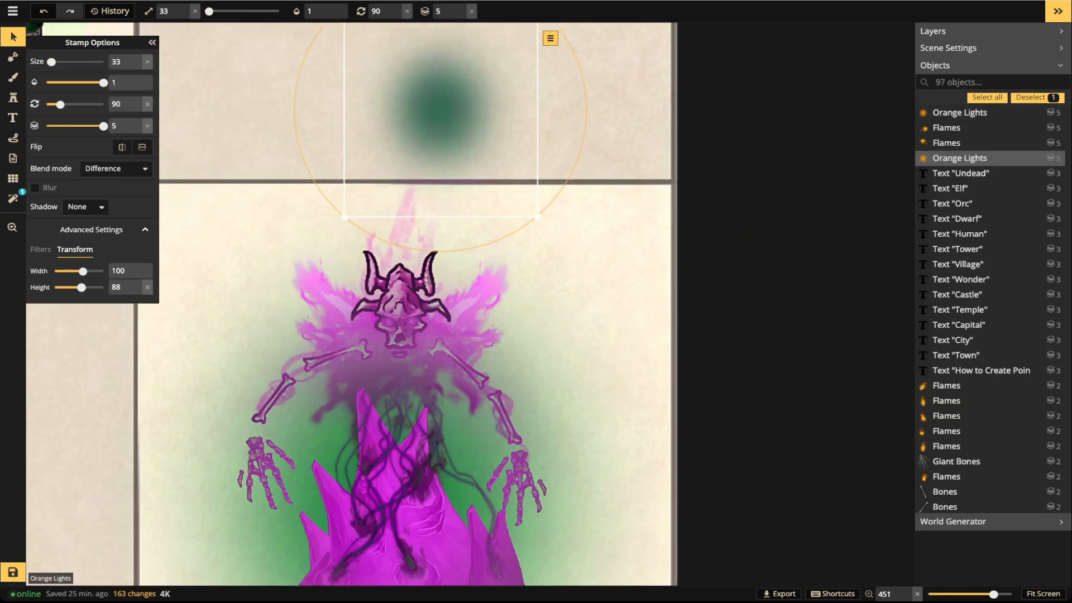
pyautogui.moveTo(440, 117); pyautogui.dragTo(387, 359)
pyautogui.scroll(4, 387, 359)
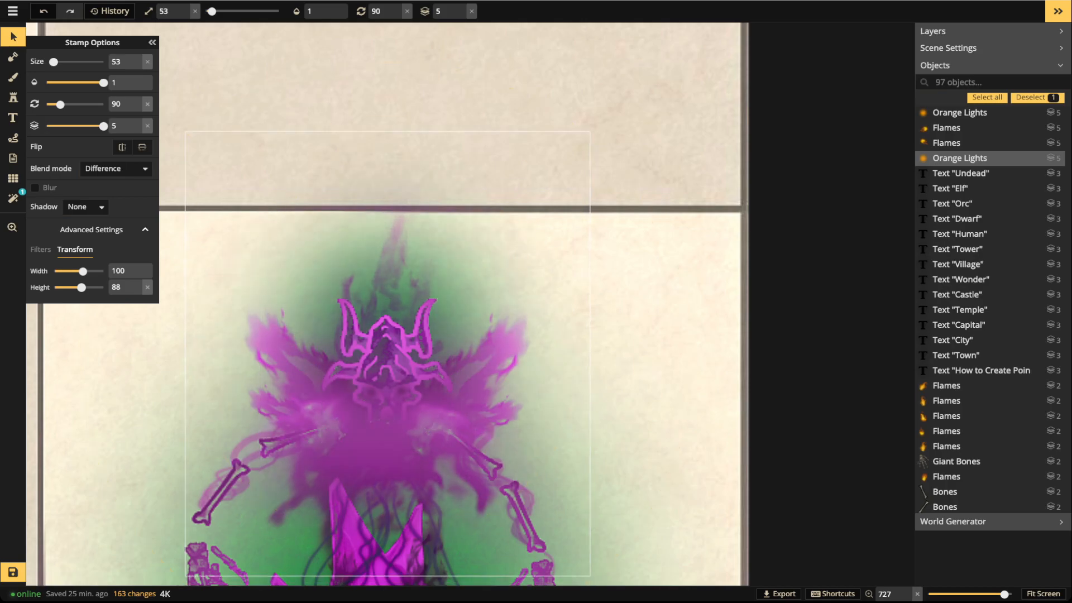
# Test the copied glow at size 63, return it to 53 and nudge it slightly lower over the skull
pyautogui.scroll(-3, 387, 358)
pyautogui.scroll(-3, 358, 305)
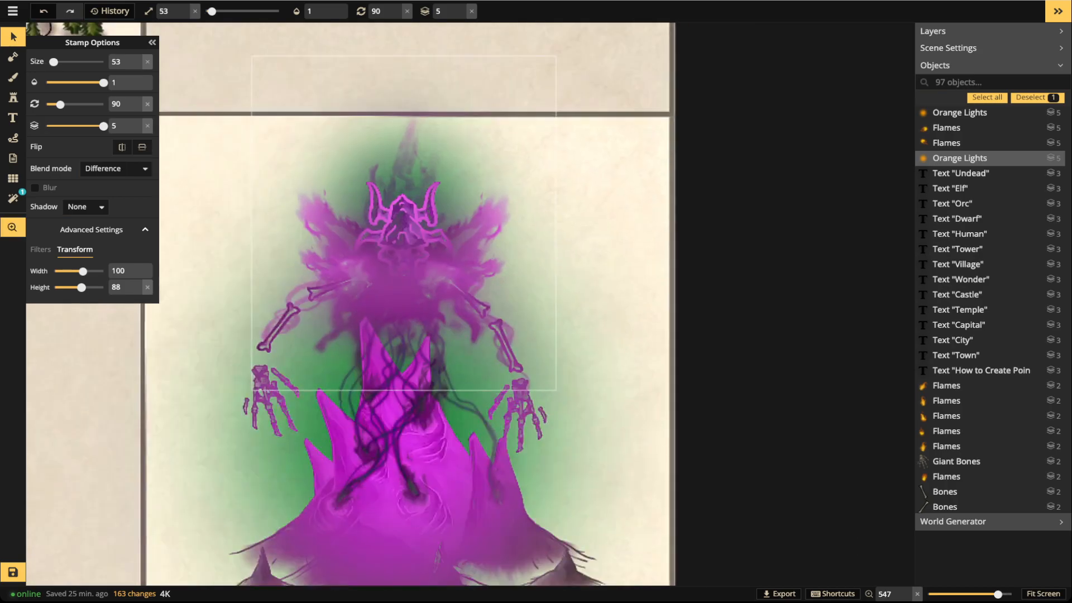
pyautogui.scroll(2, 387, 358)
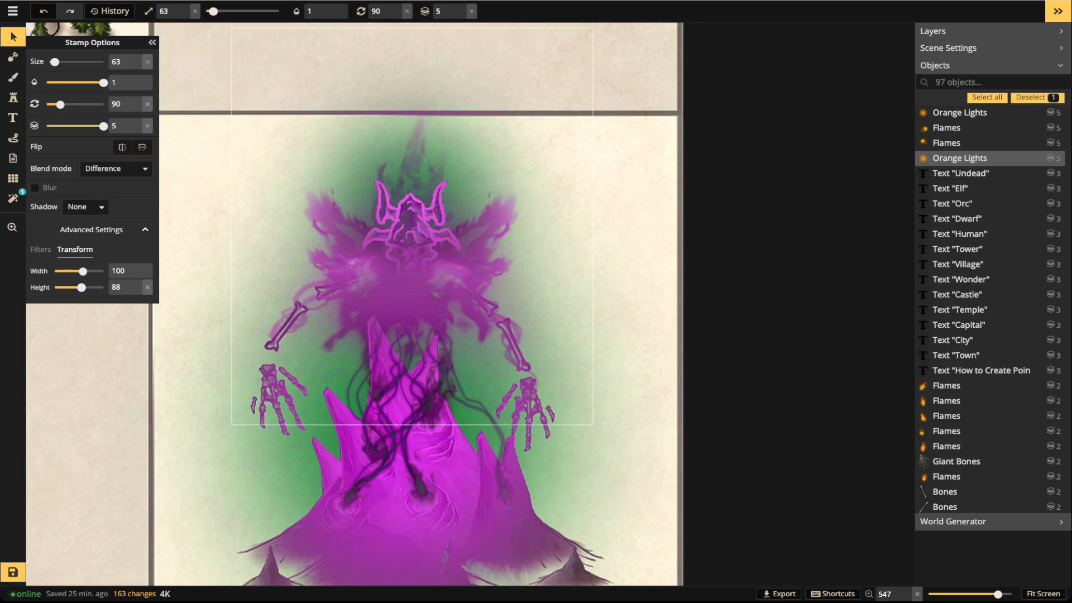
pyautogui.scroll(-2, 387, 359)
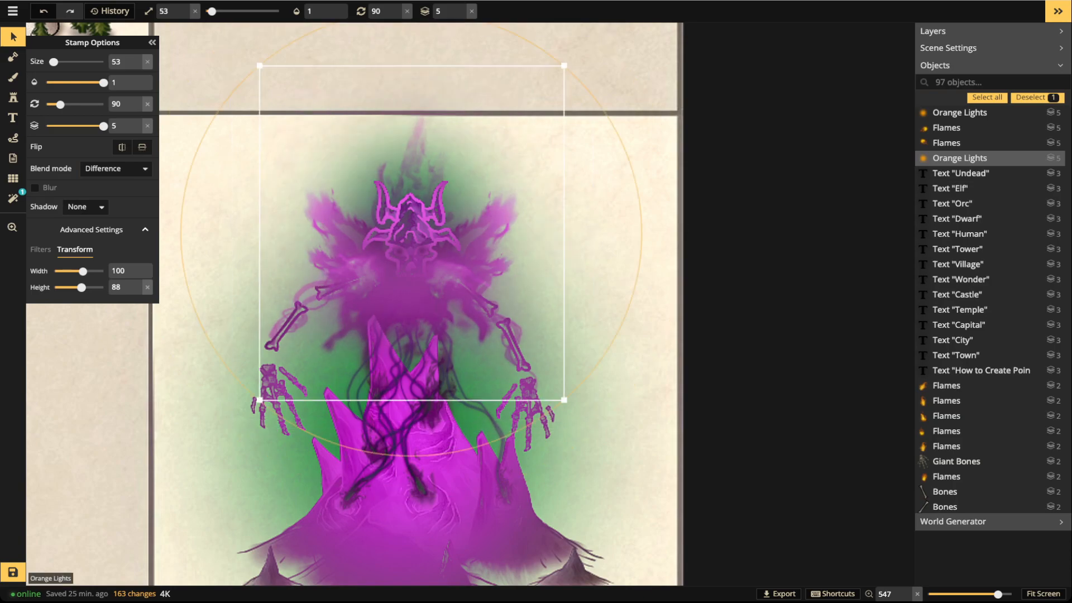
pyautogui.moveTo(387, 359)
pyautogui.mouseDown()
pyautogui.moveTo(614, 359)
pyautogui.moveTo(394, 372)
pyautogui.mouseUp()
# Test the copied glow over the skull in other blend modes from Normal through Exclusion, and return it to Difference
pyautogui.click(115, 168)
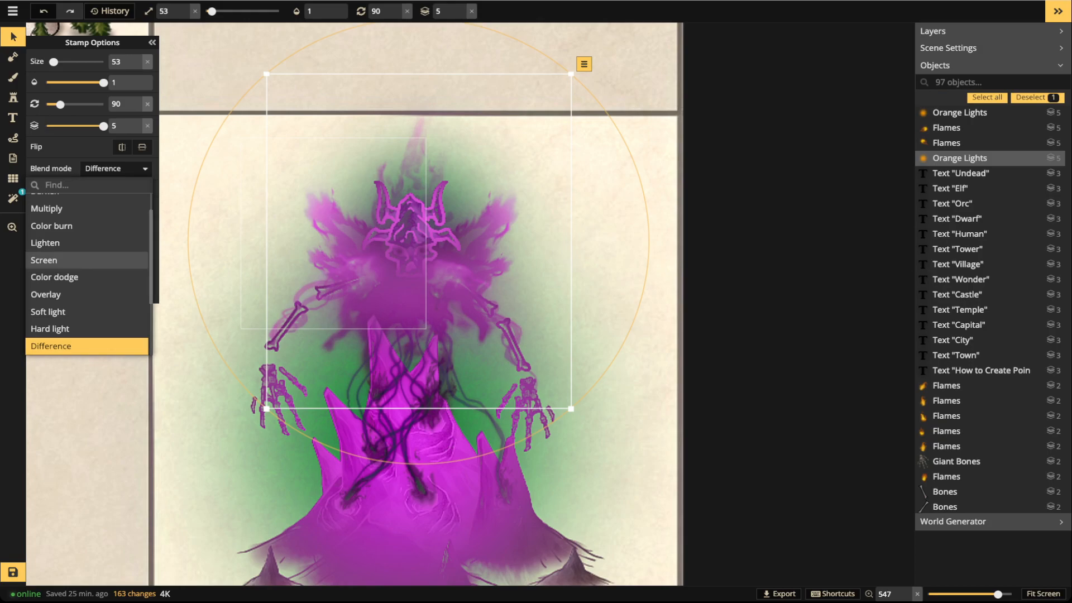
pyautogui.scroll(3, 89, 268)
pyautogui.click(56, 201)
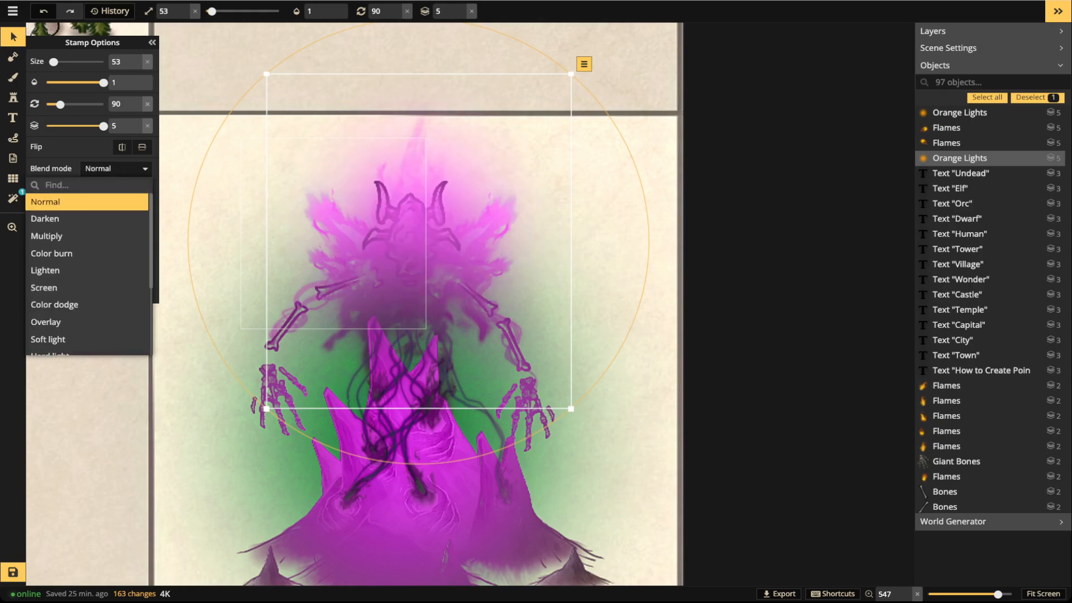
pyautogui.click(56, 219)
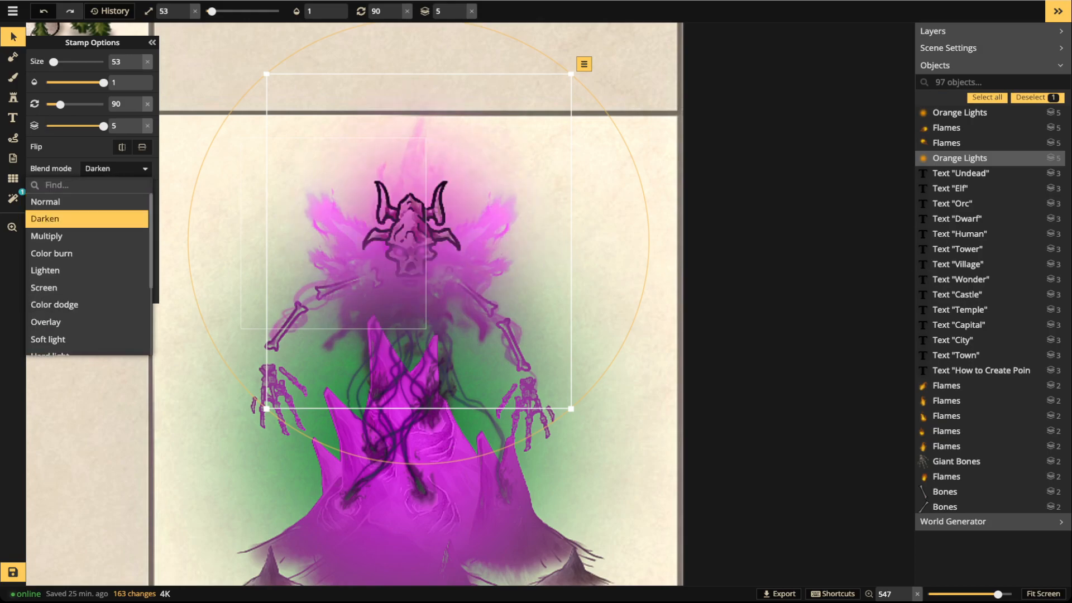
pyautogui.click(56, 236)
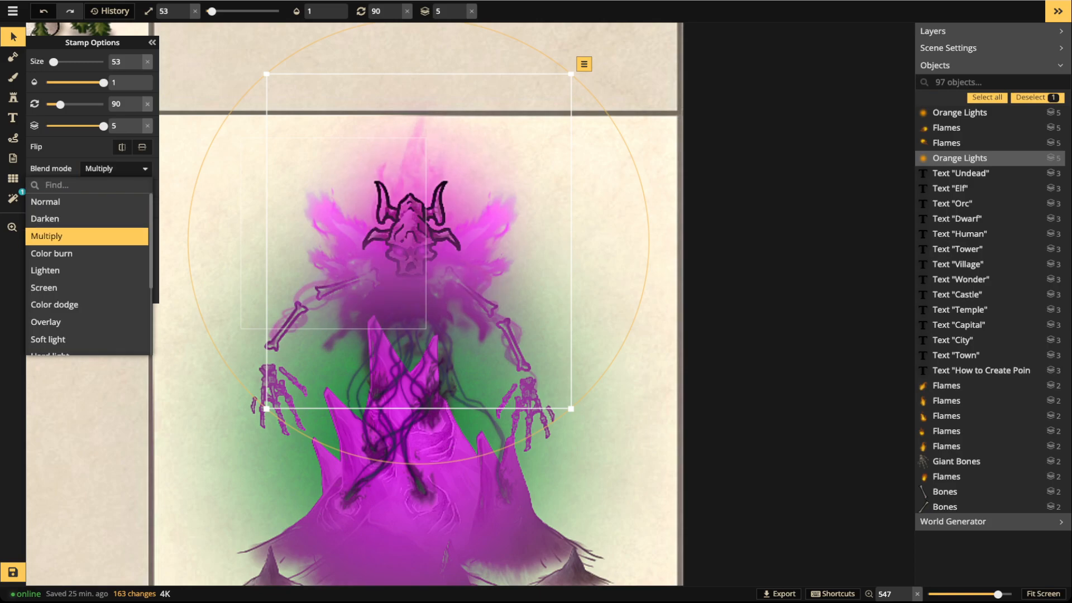
pyautogui.click(56, 254)
pyautogui.click(56, 270)
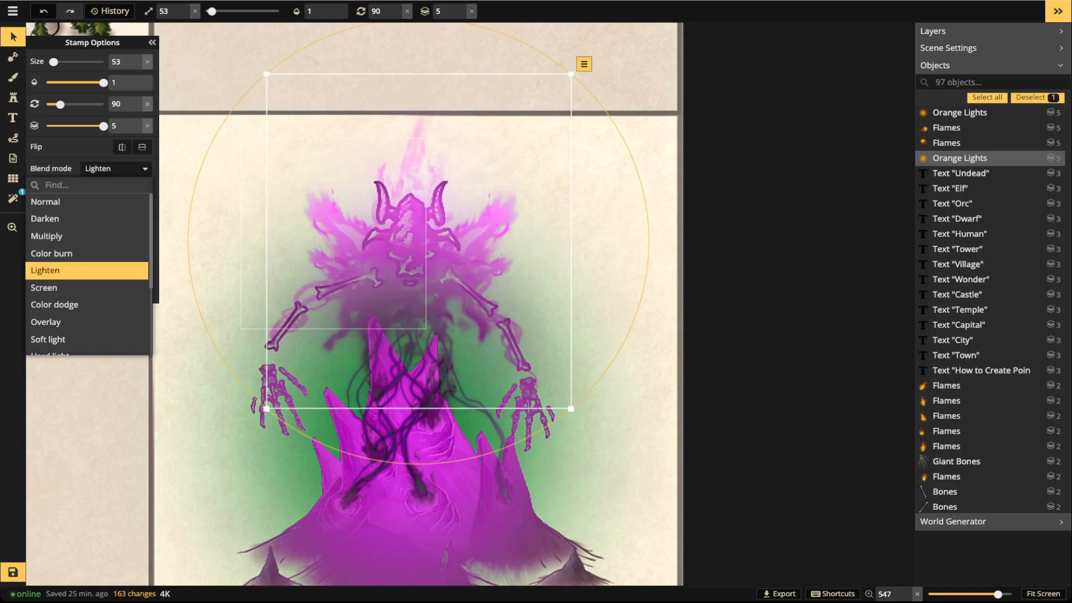
pyautogui.click(56, 287)
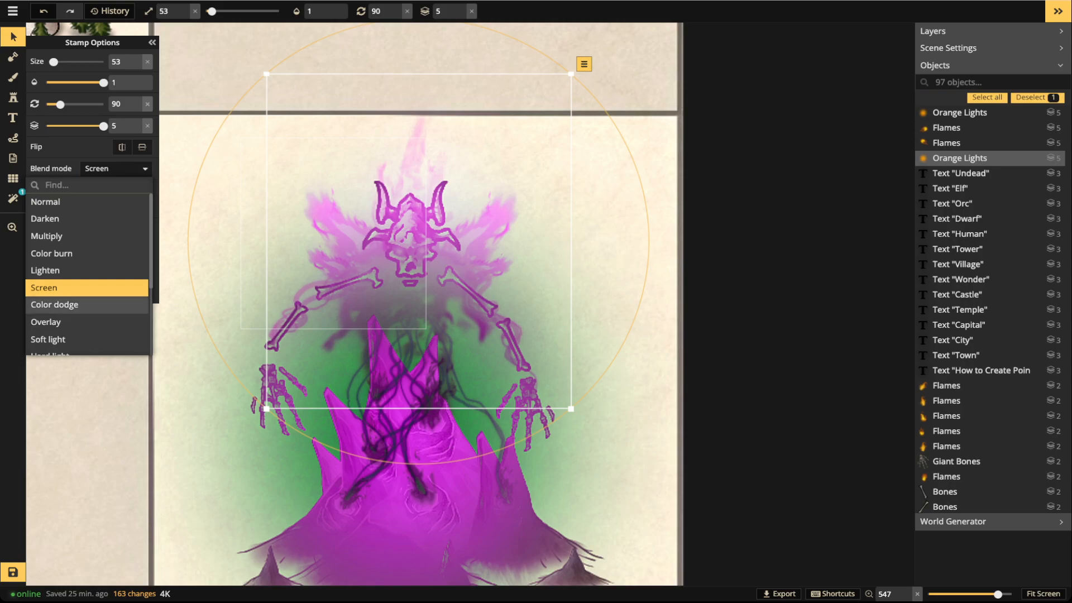
pyautogui.click(56, 304)
pyautogui.scroll(-3, 56, 268)
pyautogui.click(56, 239)
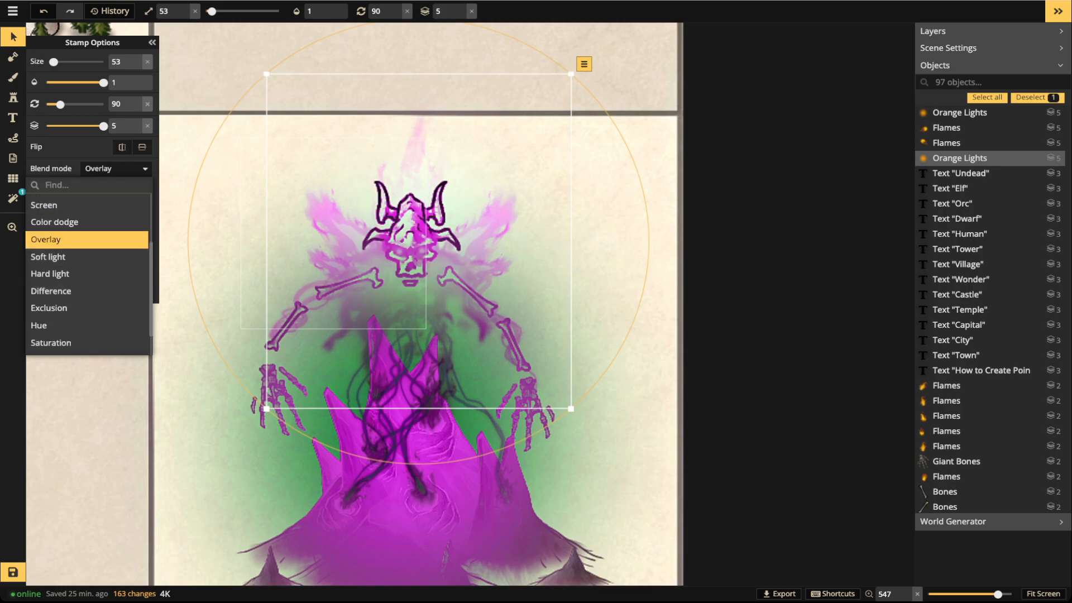
pyautogui.click(56, 257)
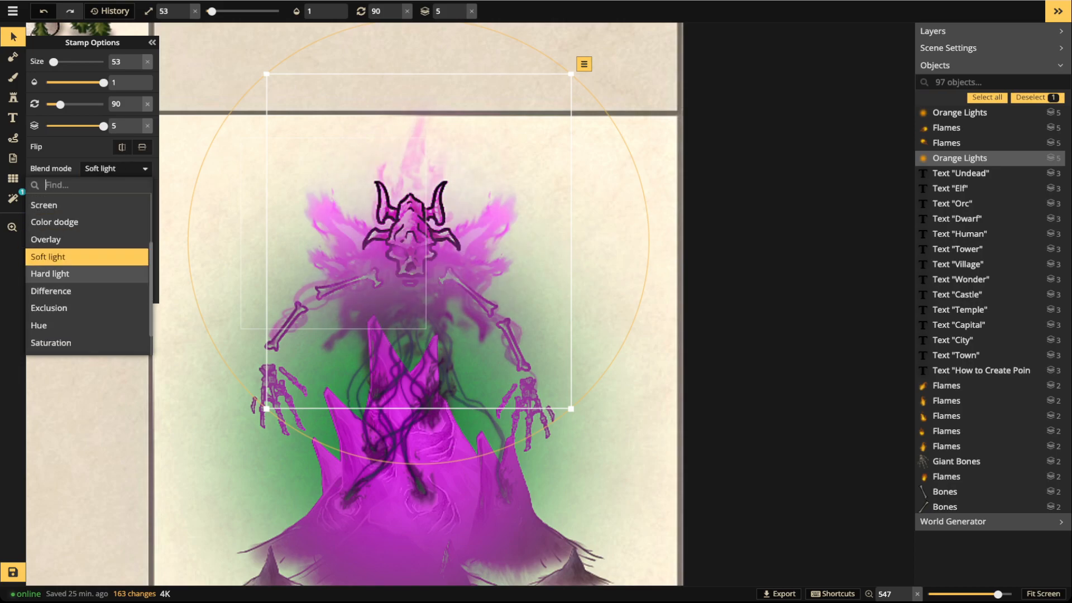
pyautogui.click(55, 273)
pyautogui.click(56, 291)
pyautogui.click(56, 309)
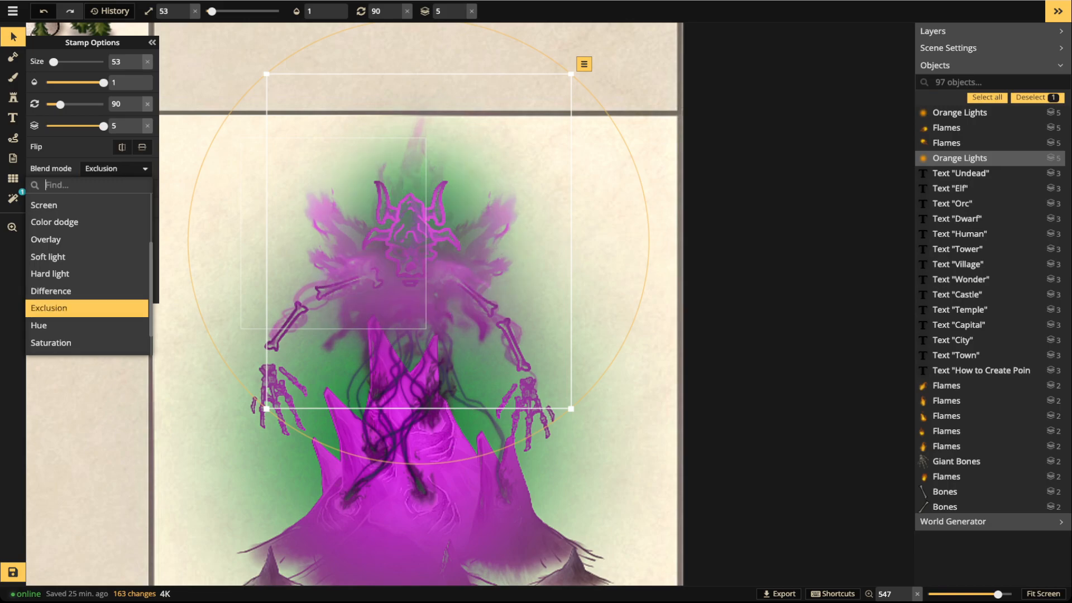
pyautogui.click(56, 291)
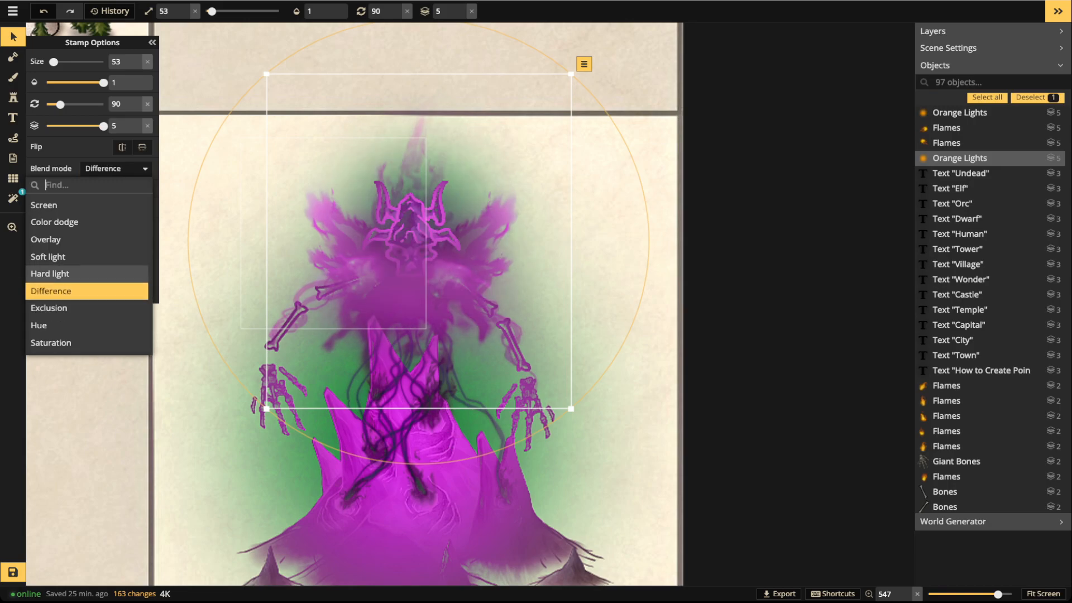
# Nudge the copied glow slightly down and to the left over the horned skull, and deselect it
pyautogui.moveTo(418, 240); pyautogui.dragTo(415, 244)
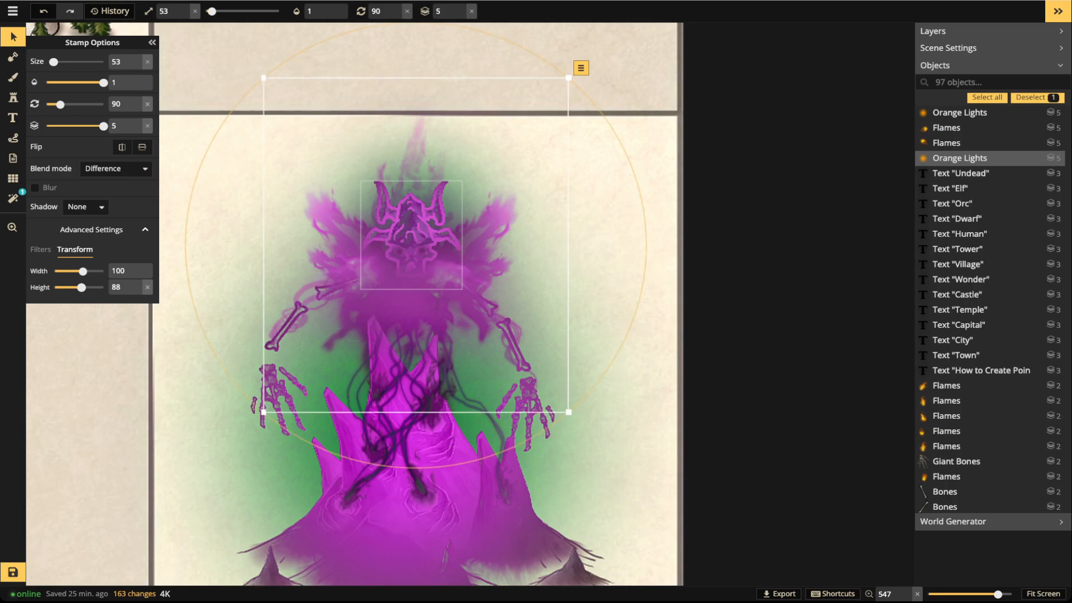
pyautogui.scroll(-3, 382, 262)
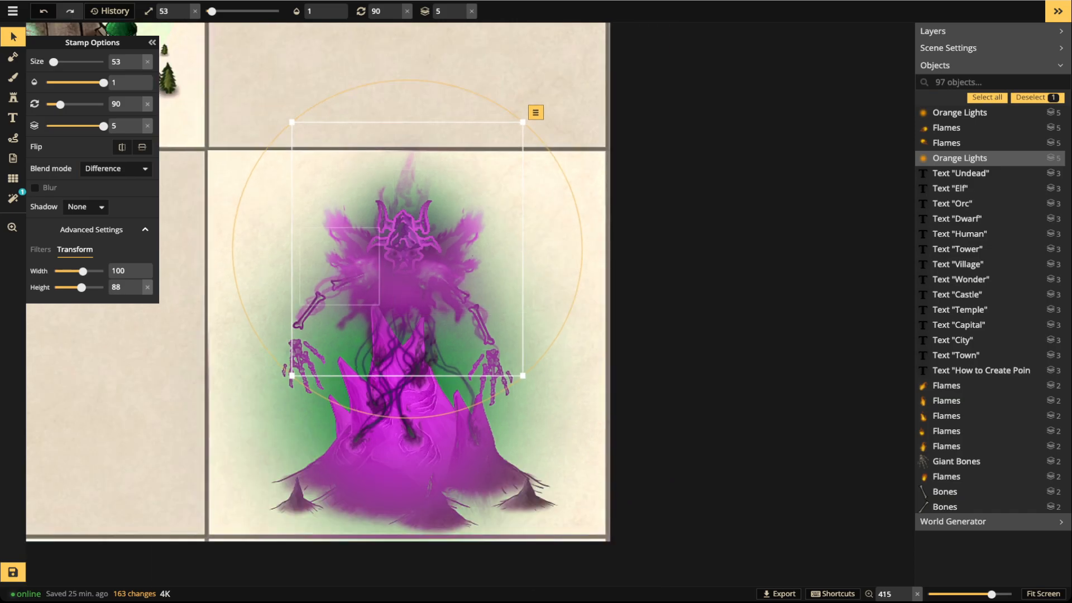
pyautogui.press('Escape')
# Group all the undead mountain's objects, and scale the group down slightly so it sits centred in its map square
pyautogui.scroll(-4, 326, 196)
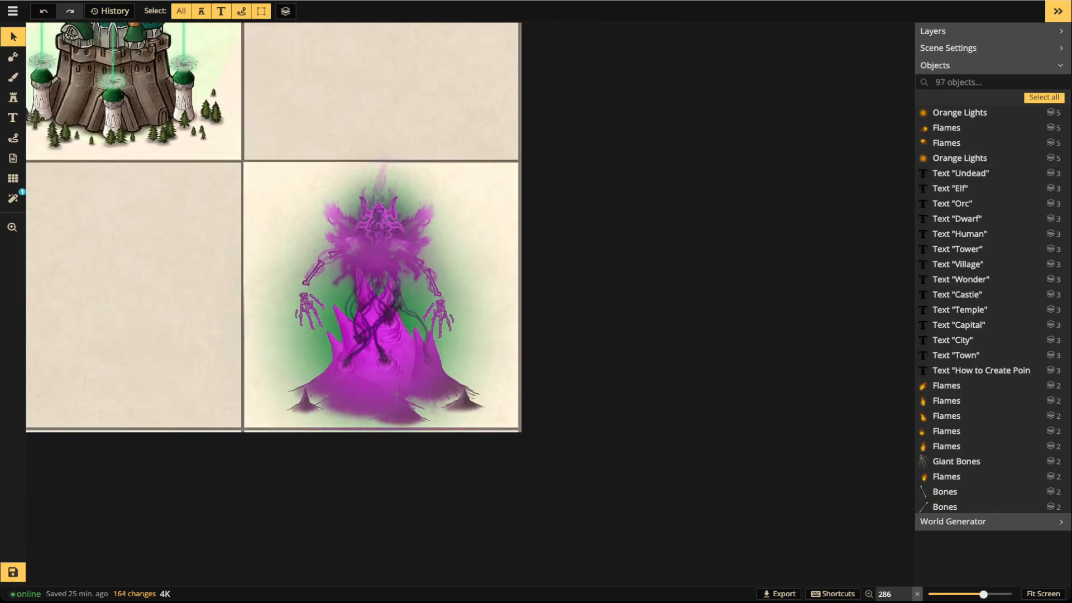
pyautogui.moveTo(226, 186); pyautogui.dragTo(616, 498)
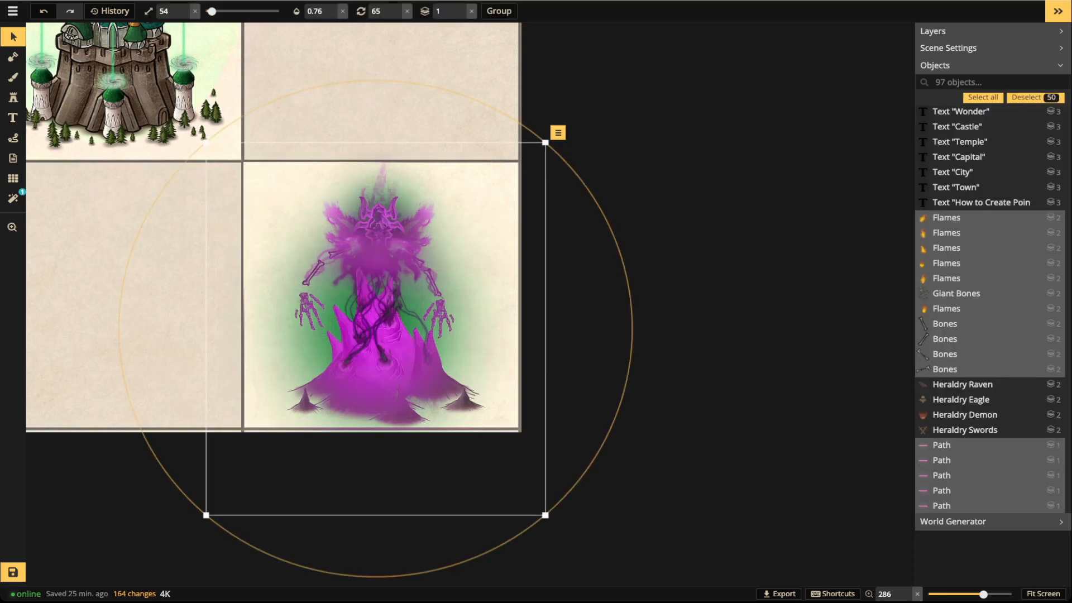
pyautogui.hotkey('ctrl', 'g')
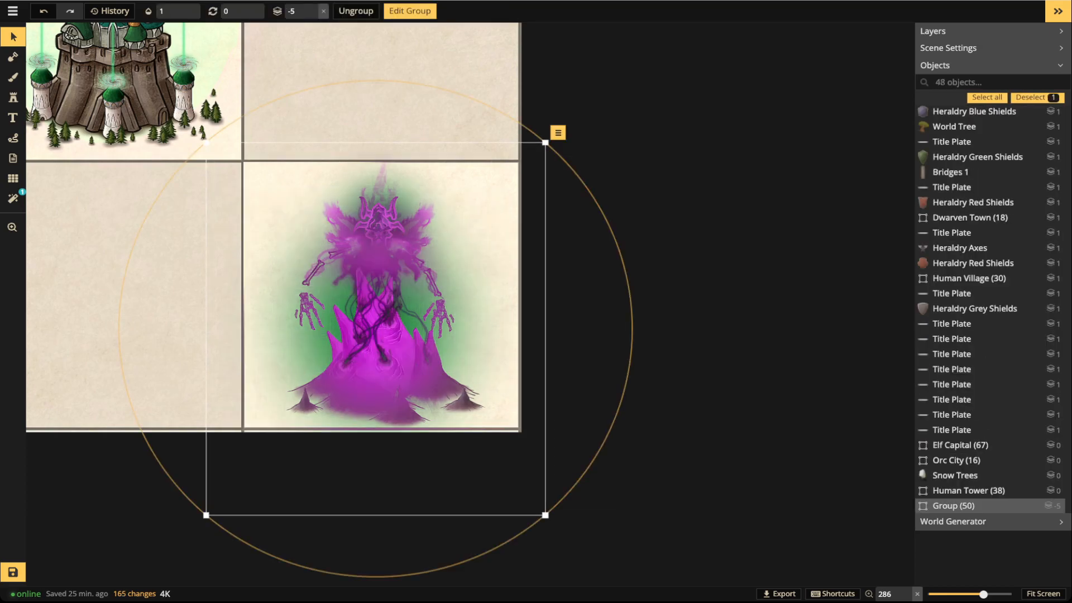
pyautogui.moveTo(545, 515); pyautogui.dragTo(513, 479)
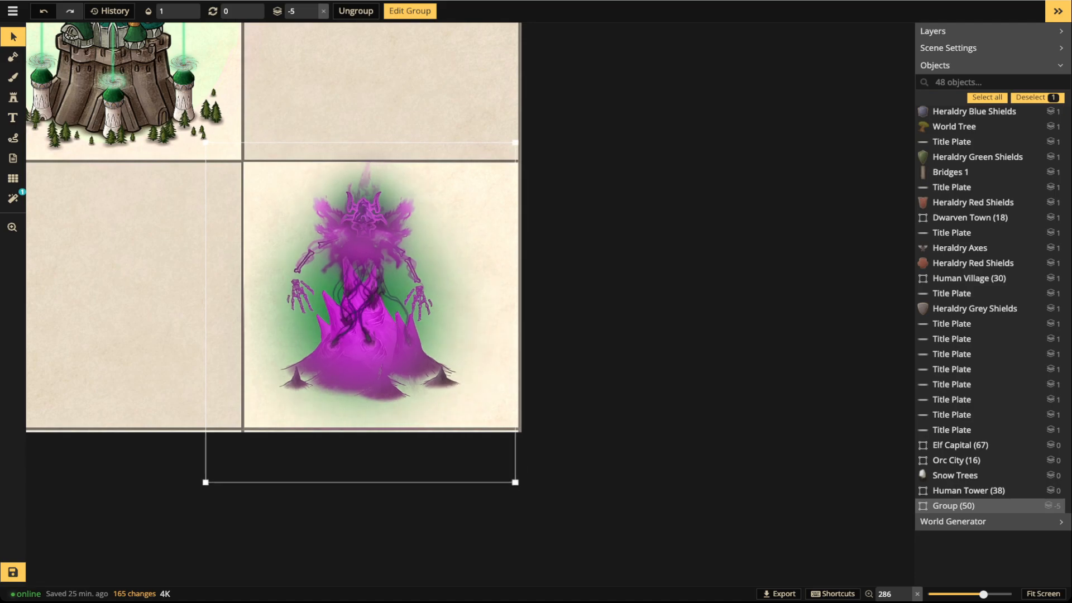
pyautogui.moveTo(360, 313); pyautogui.dragTo(371, 325)
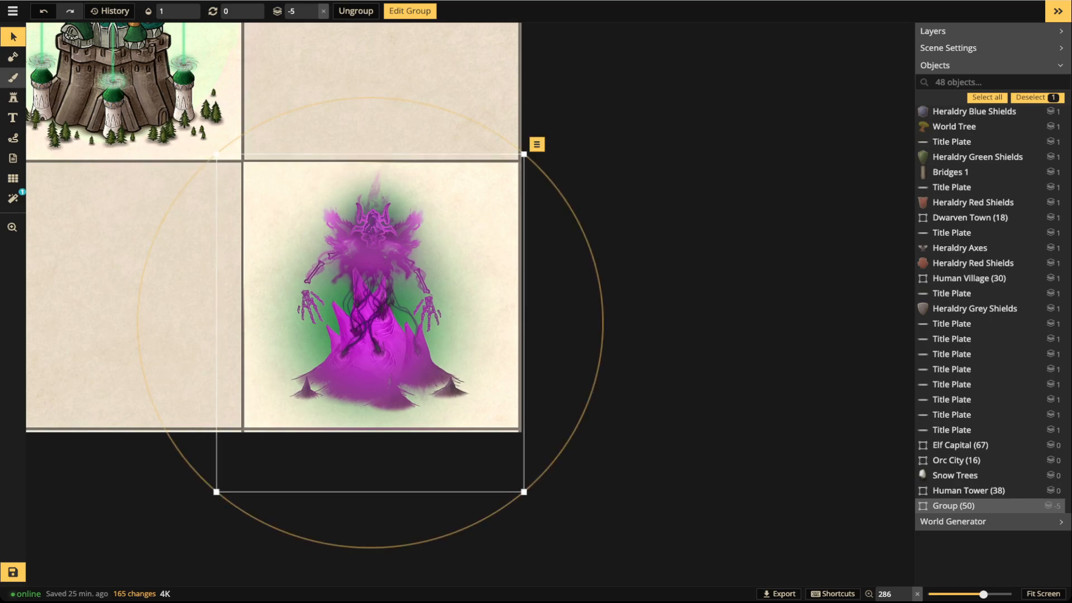
# Try painting a brown ground band behind the mountain's base on the background layer with a size 20 brush, and undo it
pyautogui.click(13, 77)
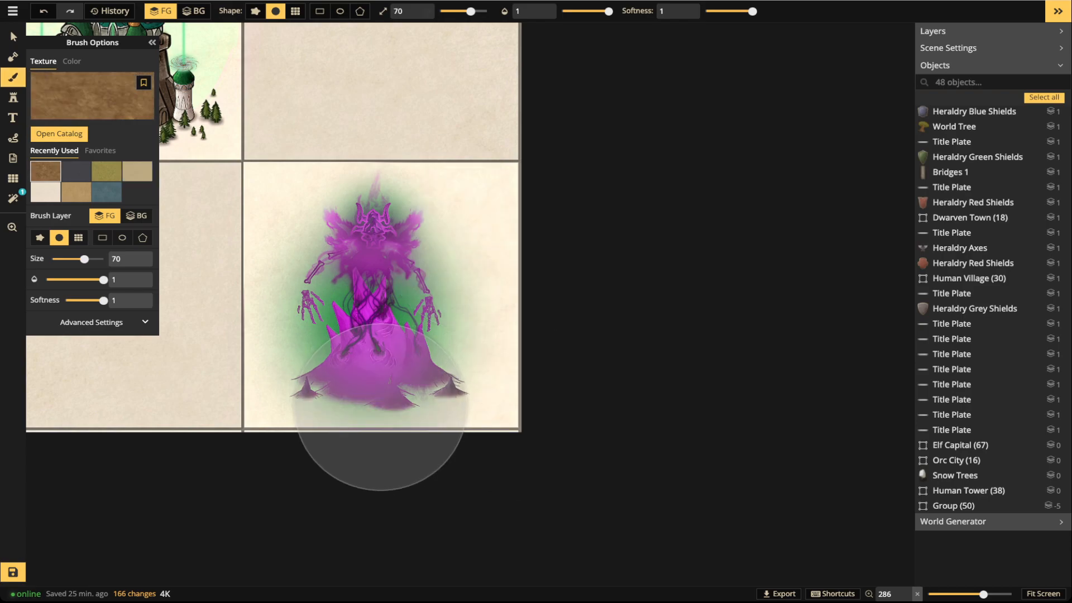
pyautogui.scroll(-10, 381, 407)
pyautogui.scroll(-2, 381, 407)
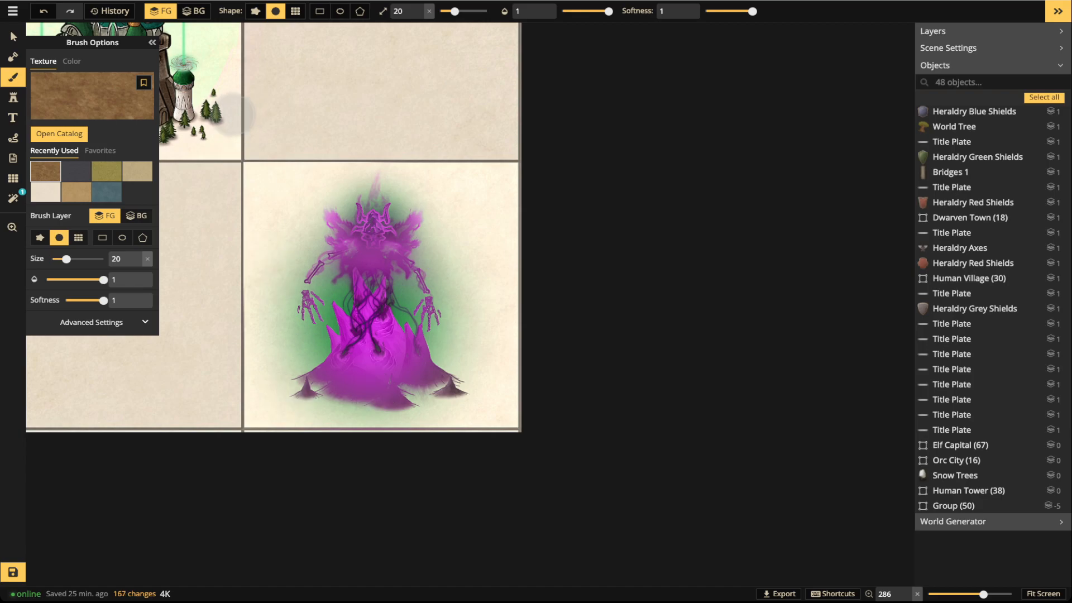
pyautogui.click(194, 12)
pyautogui.moveTo(325, 390)
pyautogui.mouseDown()
pyautogui.moveTo(285, 393)
pyautogui.moveTo(473, 396)
pyautogui.moveTo(412, 390)
pyautogui.mouseUp()
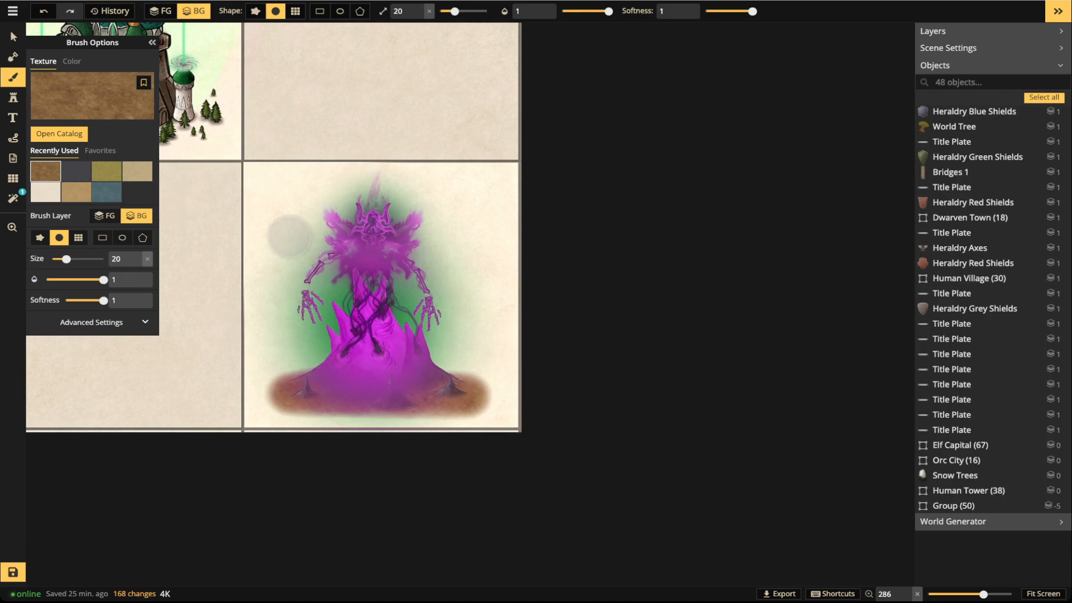
pyautogui.hotkey('ctrl', 'z')
pyautogui.click(14, 36)
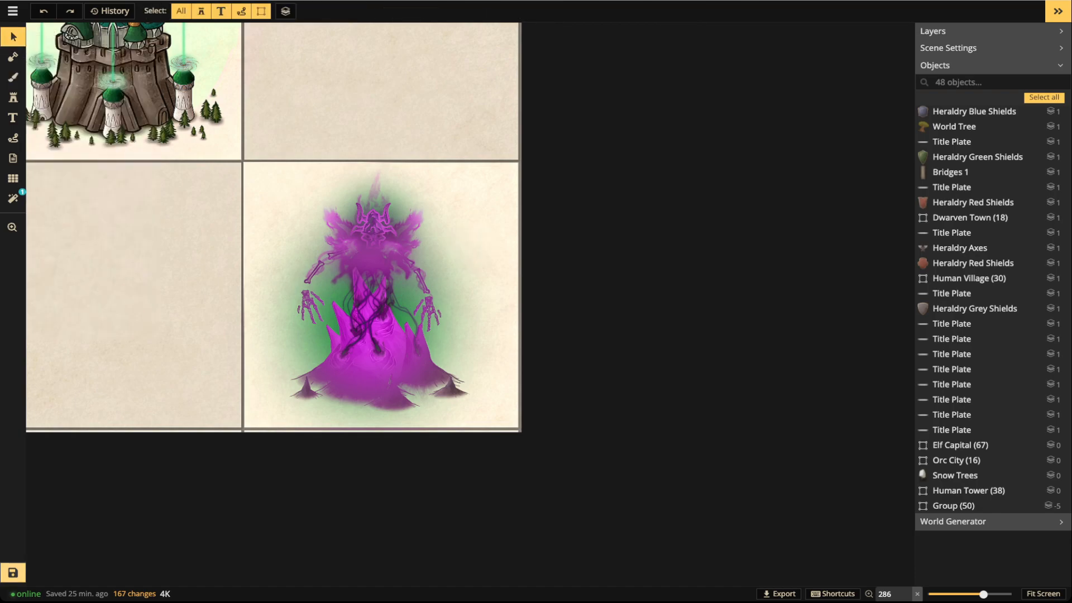
# Save the map with the grouped undead mountain
pyautogui.click(13, 572)
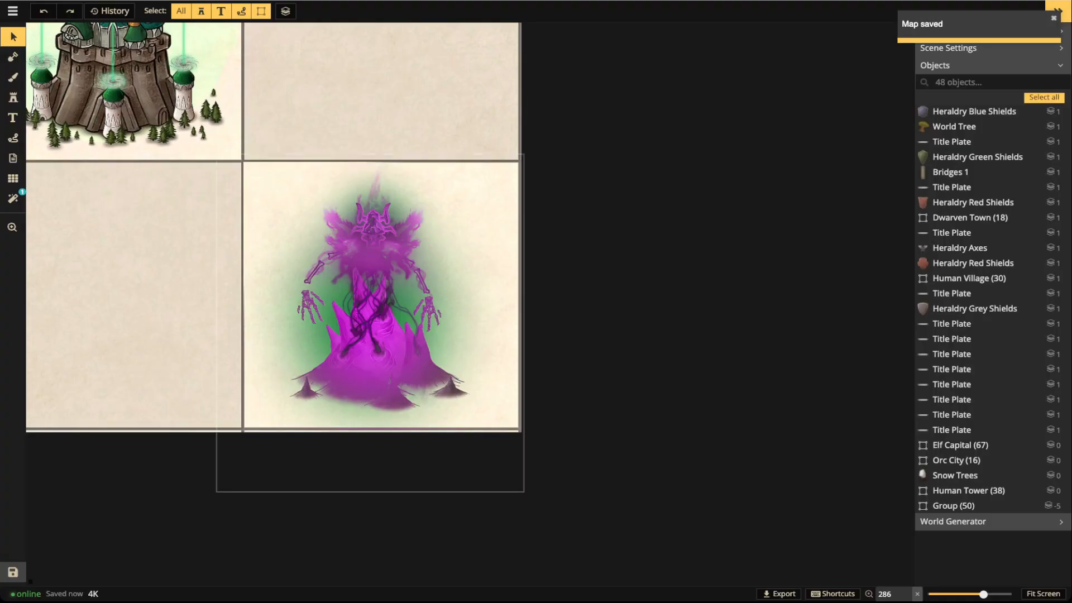
pyautogui.scroll(-10, 293, 300)
pyautogui.moveTo(293, 300); pyautogui.dragTo(312, 306)
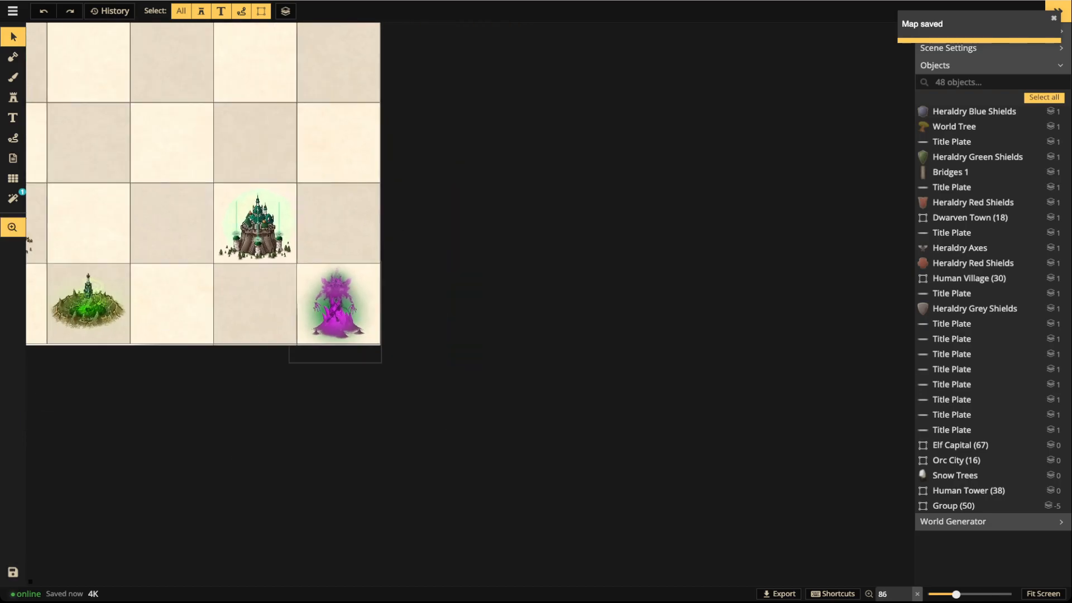